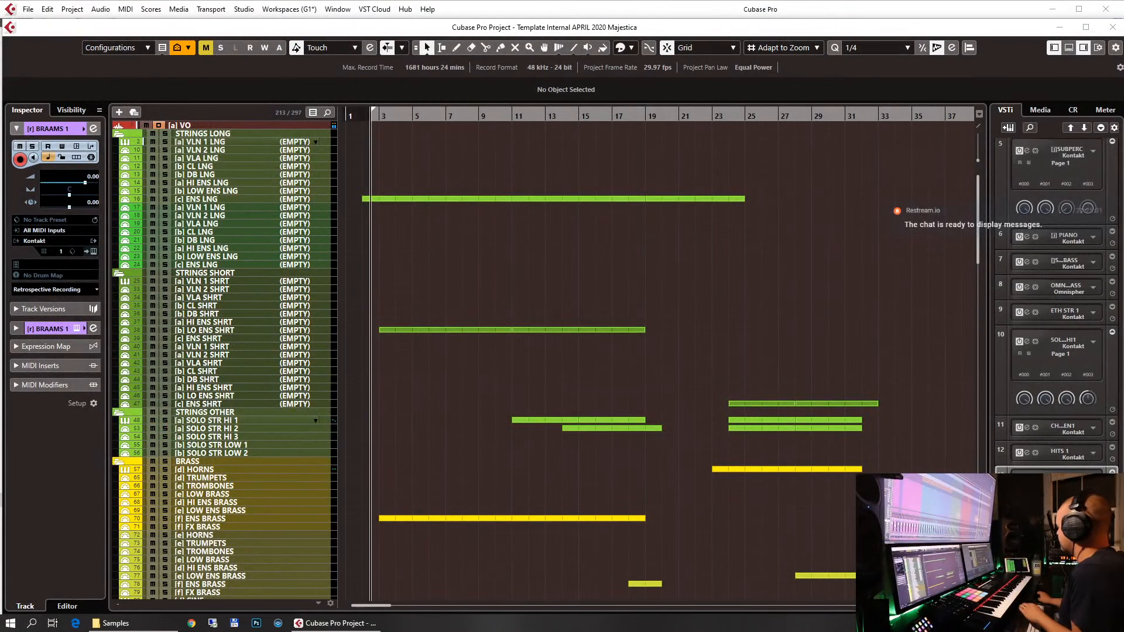
Hide the project window's right zone and look over the template's track list from the strings down to the tonal SFX.
left_click(1083, 48)
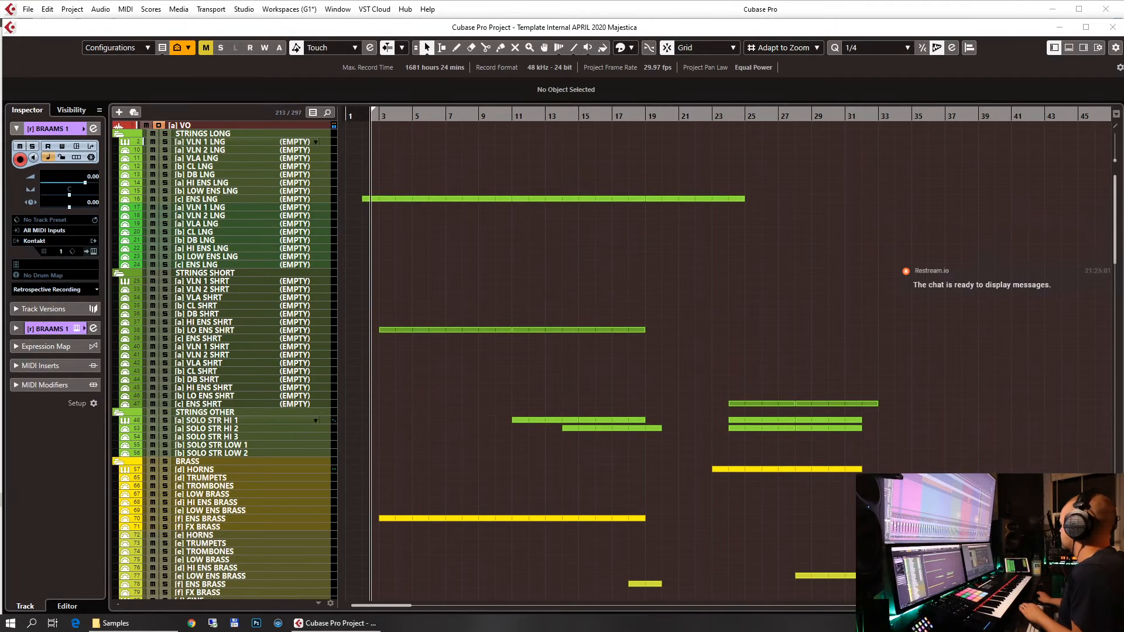
left_click(246, 289)
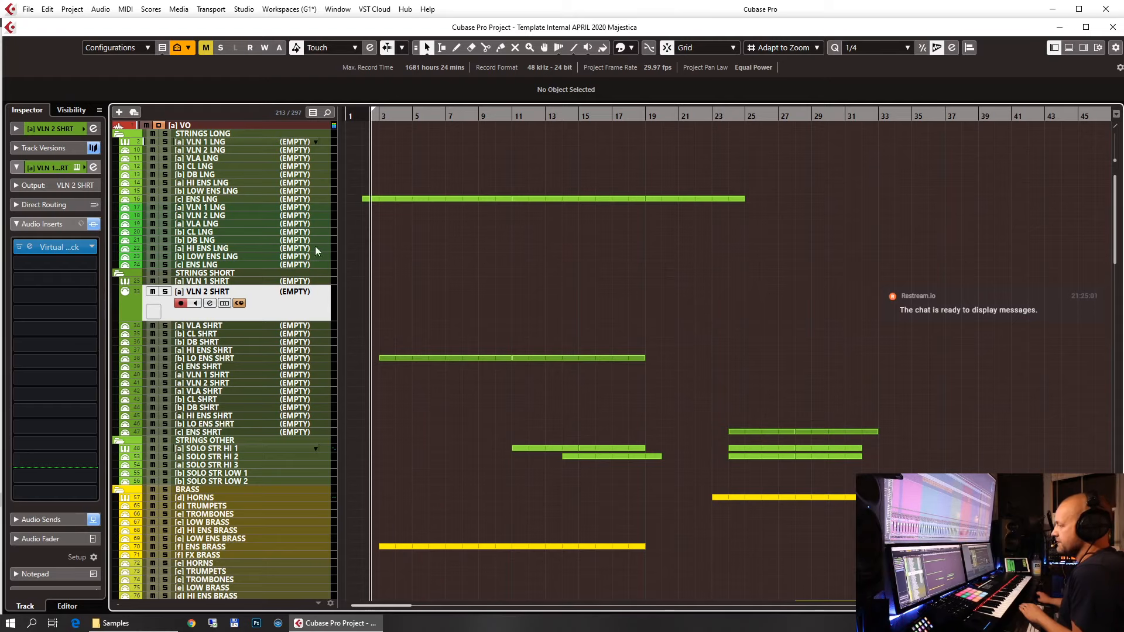
scroll(431, 251, "down", 10)
scroll(436, 251, "up", 10)
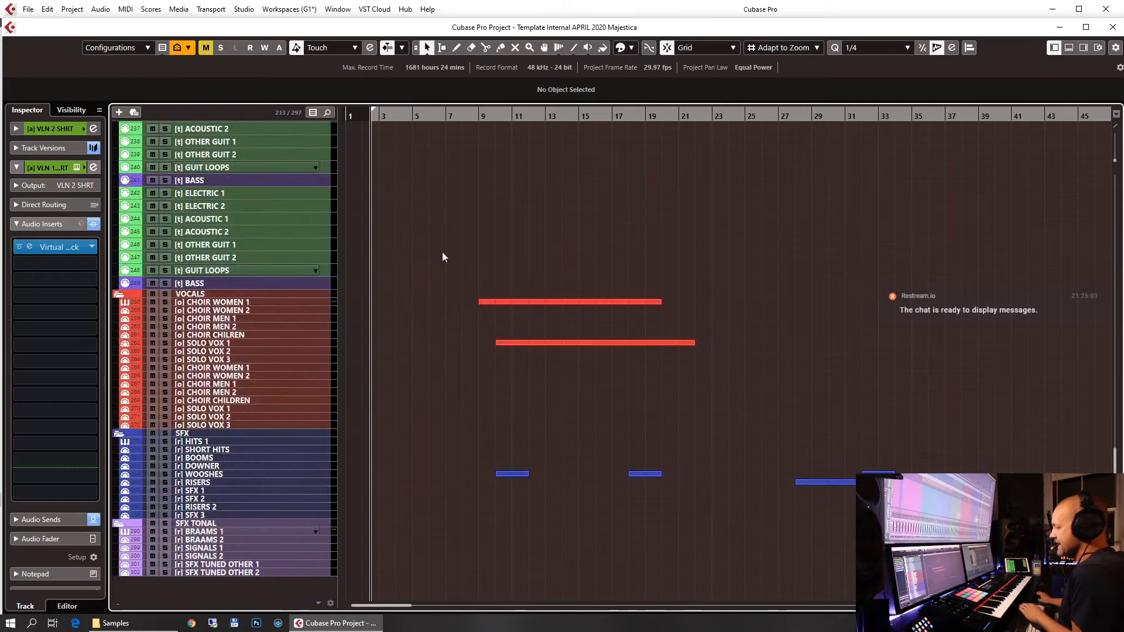
scroll(442, 257, "up", 1)
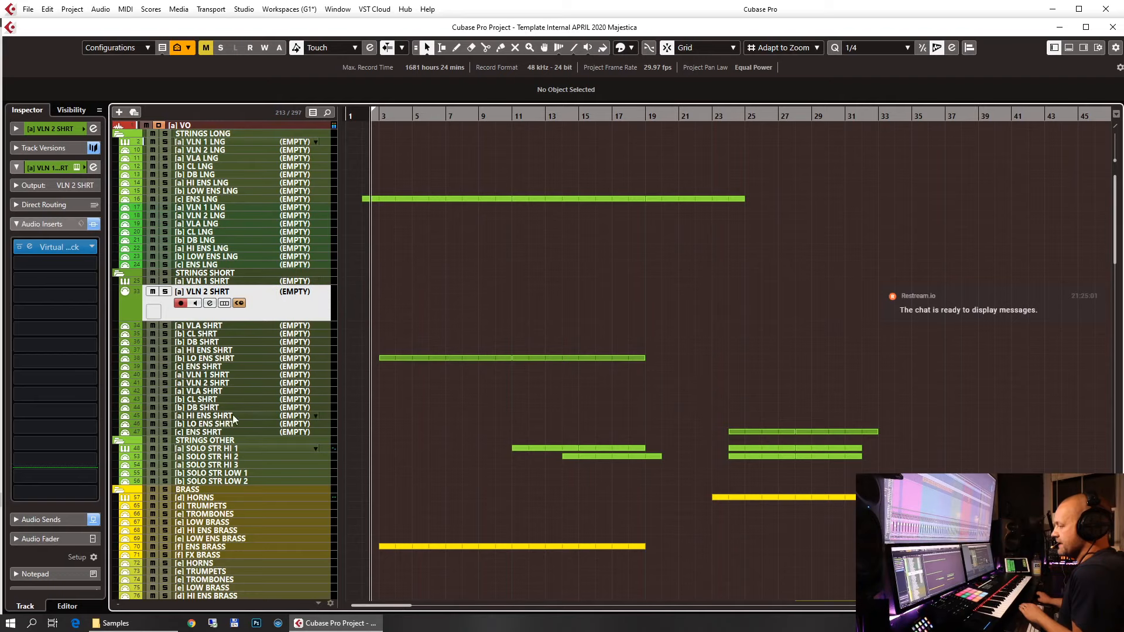
Open the Kontakt instrument of the SOLO STR HI 1 track and expand its Violin (Virtuoso) Short Spiccato patch.
left_click(208, 449)
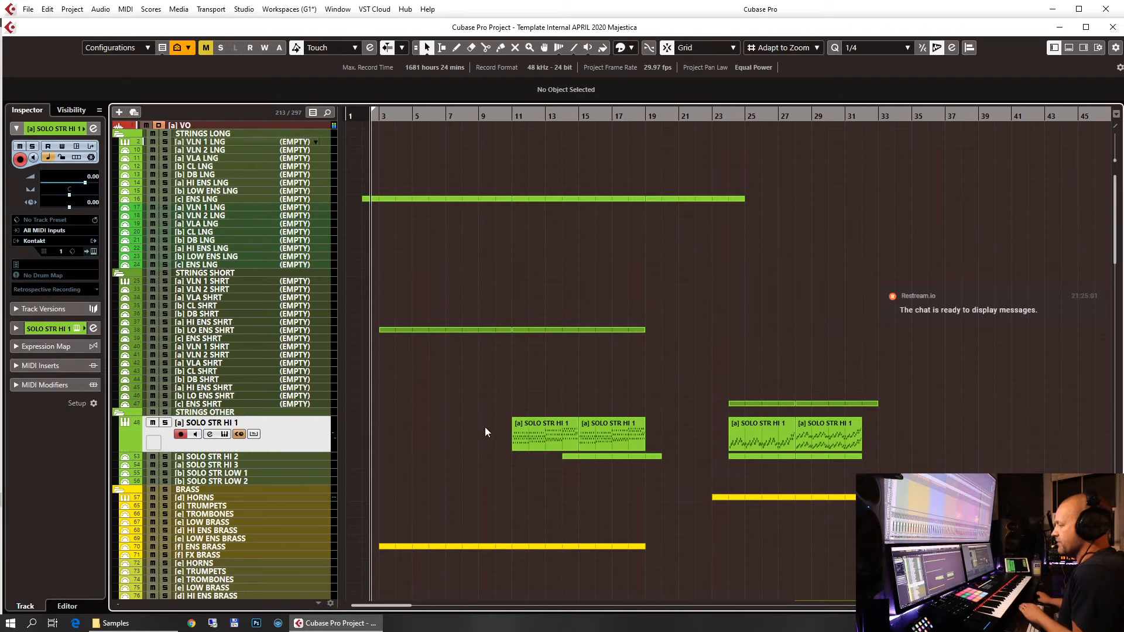
left_click(92, 251)
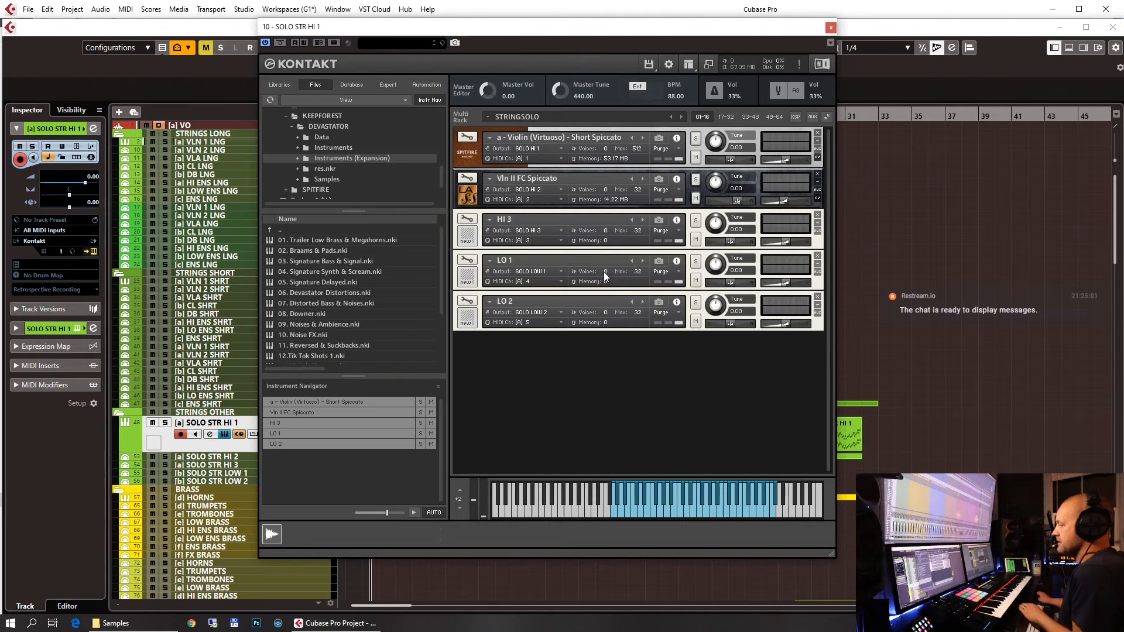
left_click(475, 155)
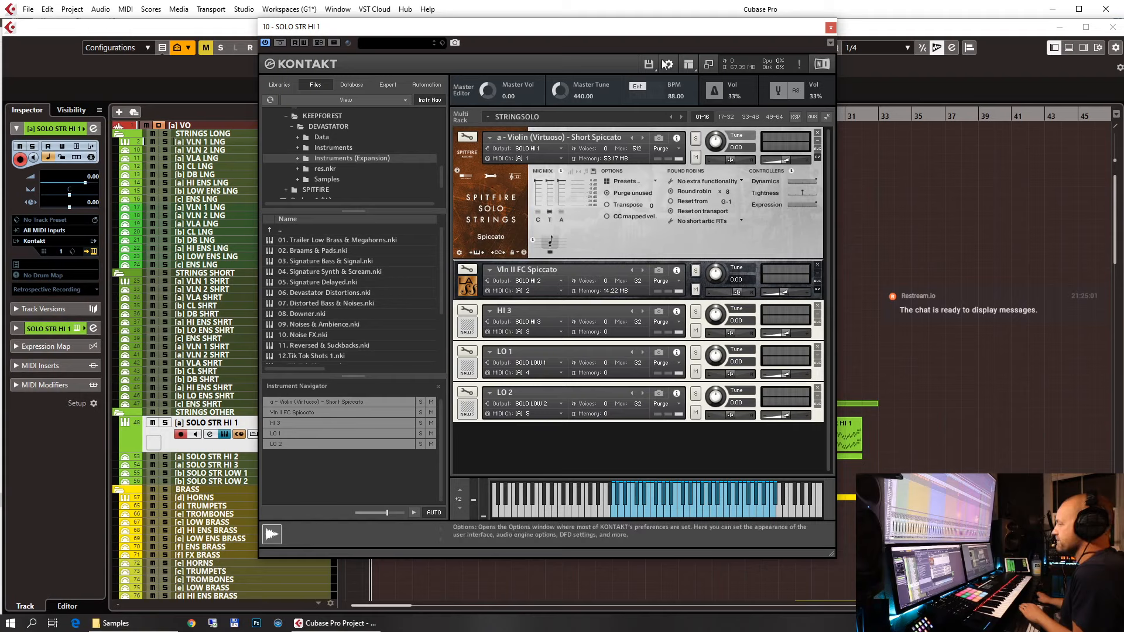
Hide Kontakt's browser, collapse the Short Spiccato patch and close the instrument window.
left_click(688, 64)
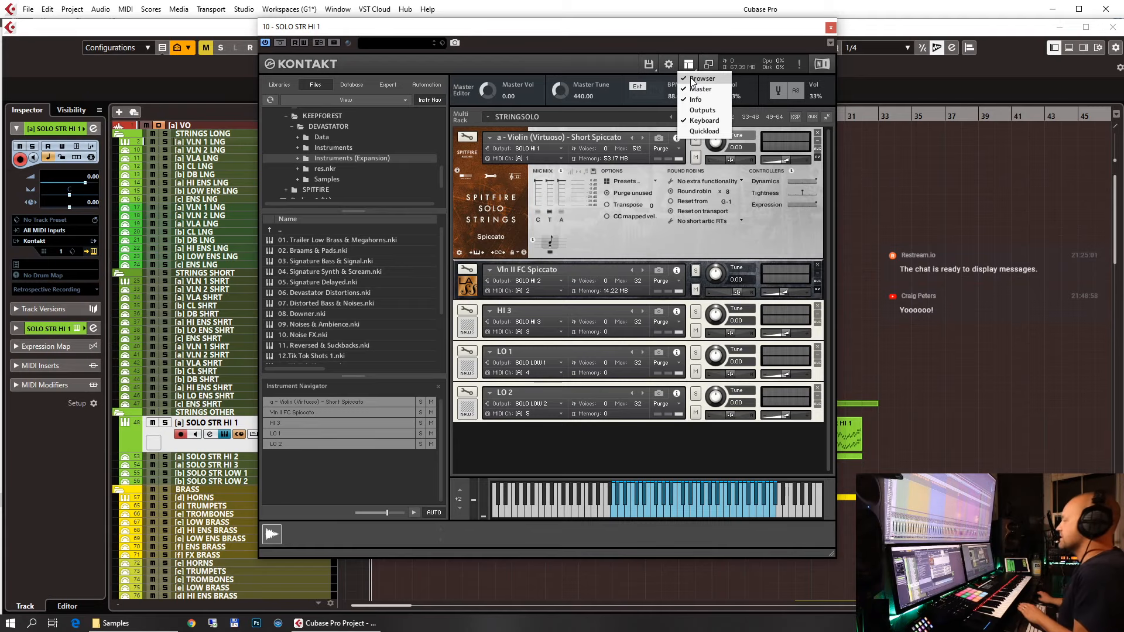
left_click(699, 78)
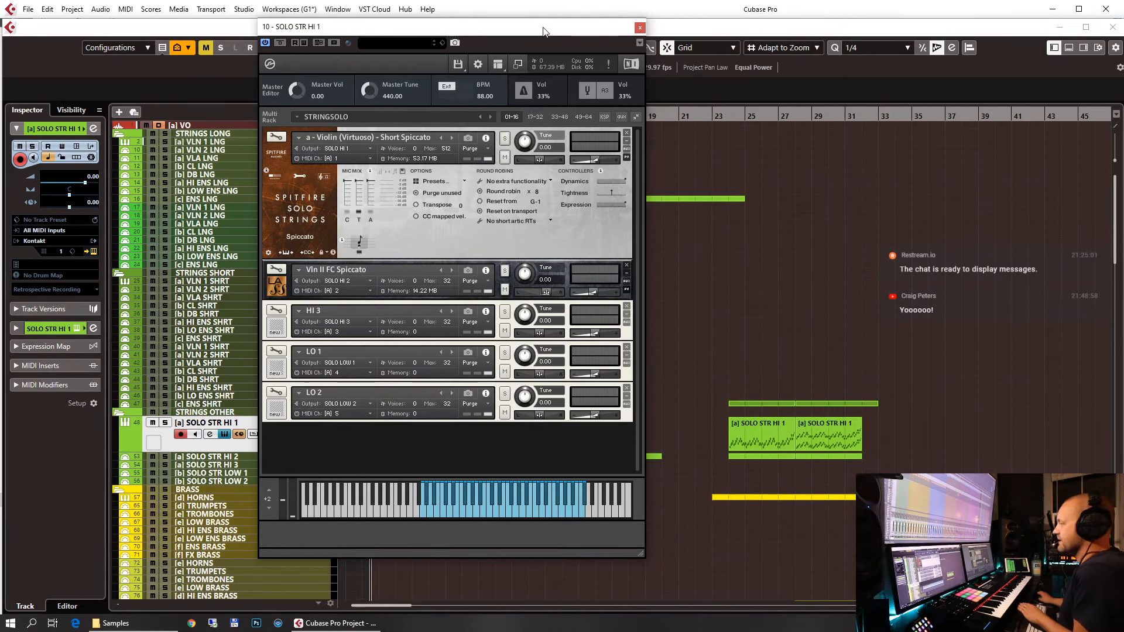
left_click_drag(548, 31, 525, 61)
left_click(258, 184)
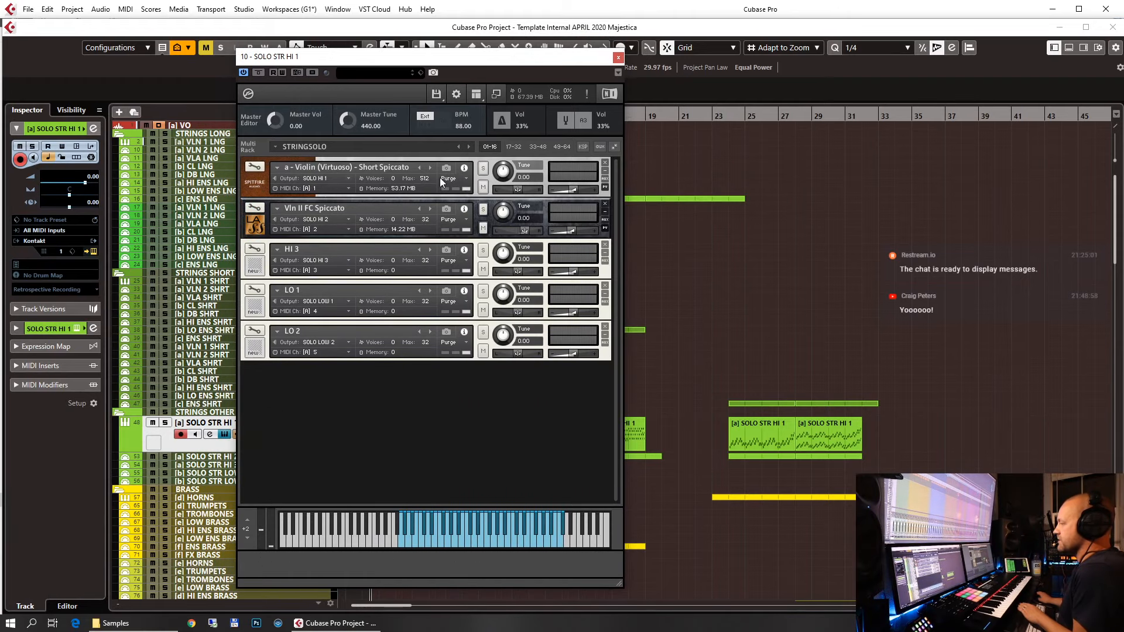
left_click(619, 56)
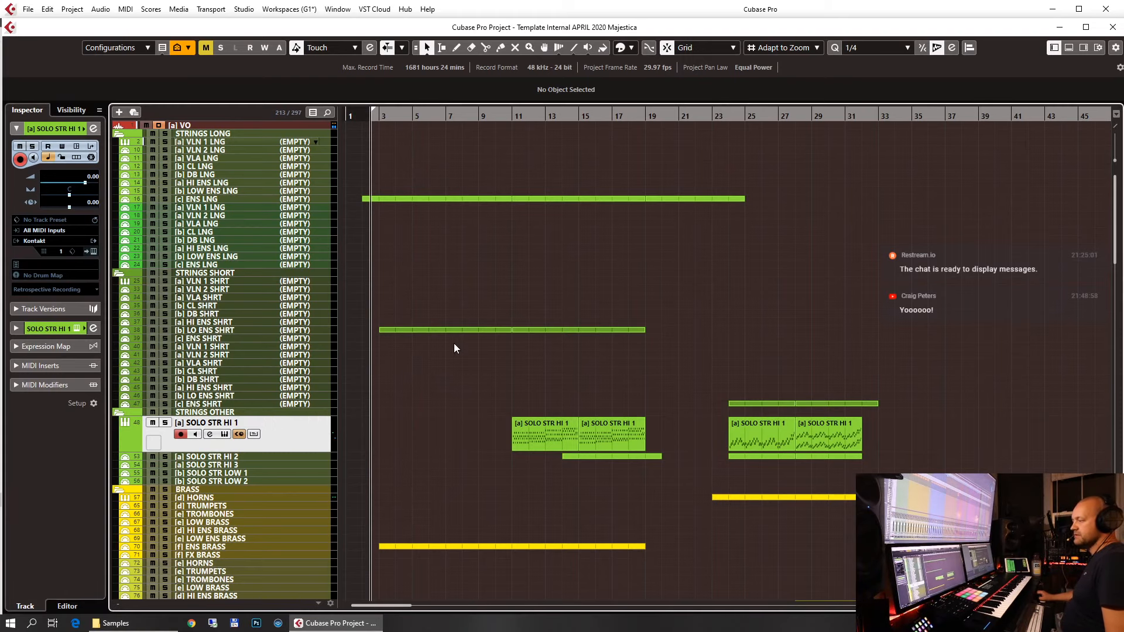
Play the arrangement from its start and examine the parts on all track groups, from strings to SFX.
scroll(454, 348, "down", 5)
scroll(455, 343, "up", 5)
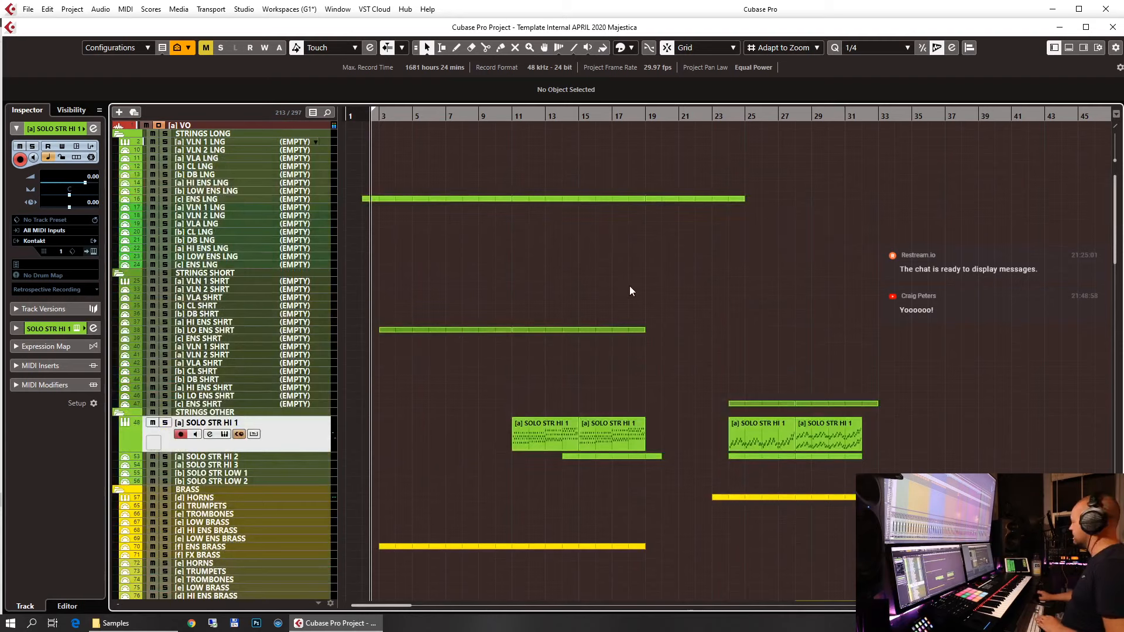
key("space")
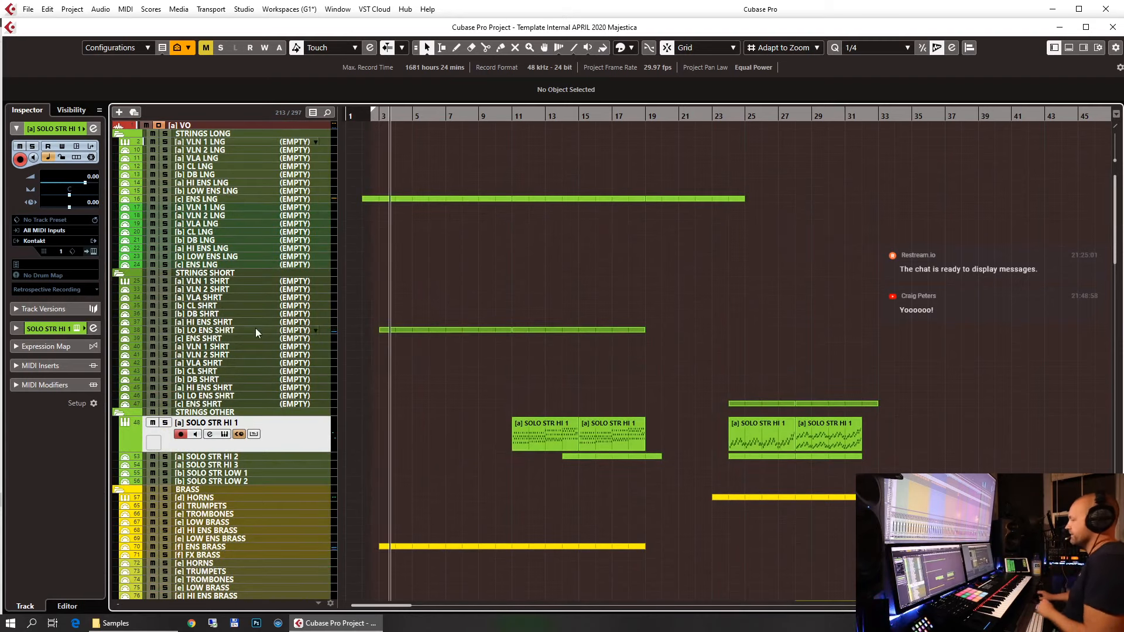
scroll(790, 343, "down", 10)
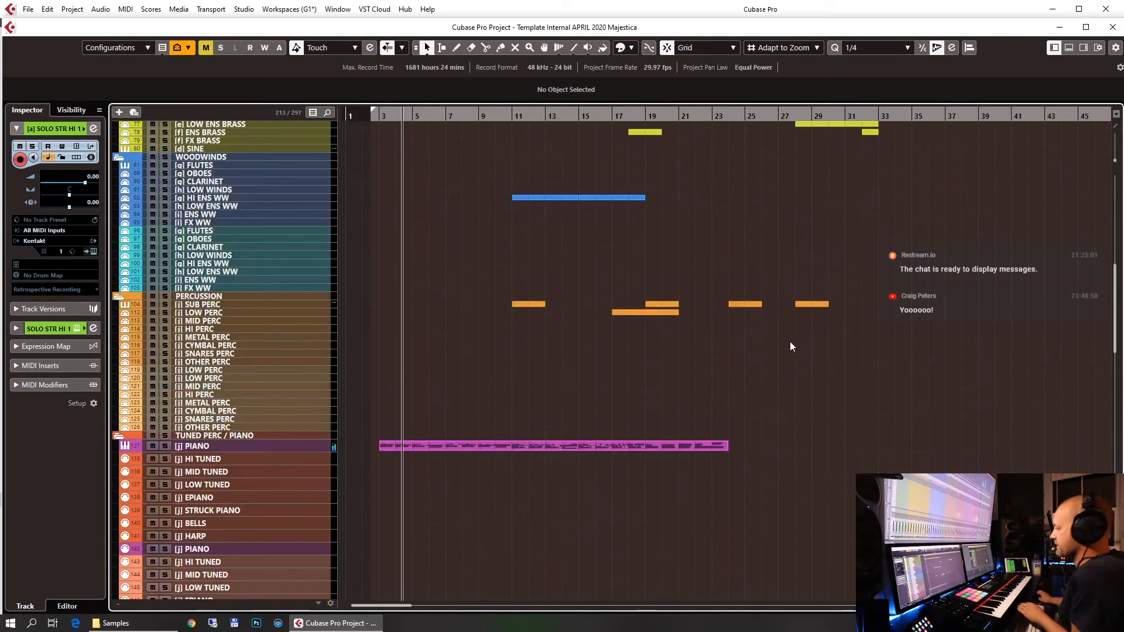
scroll(790, 346, "down", 6)
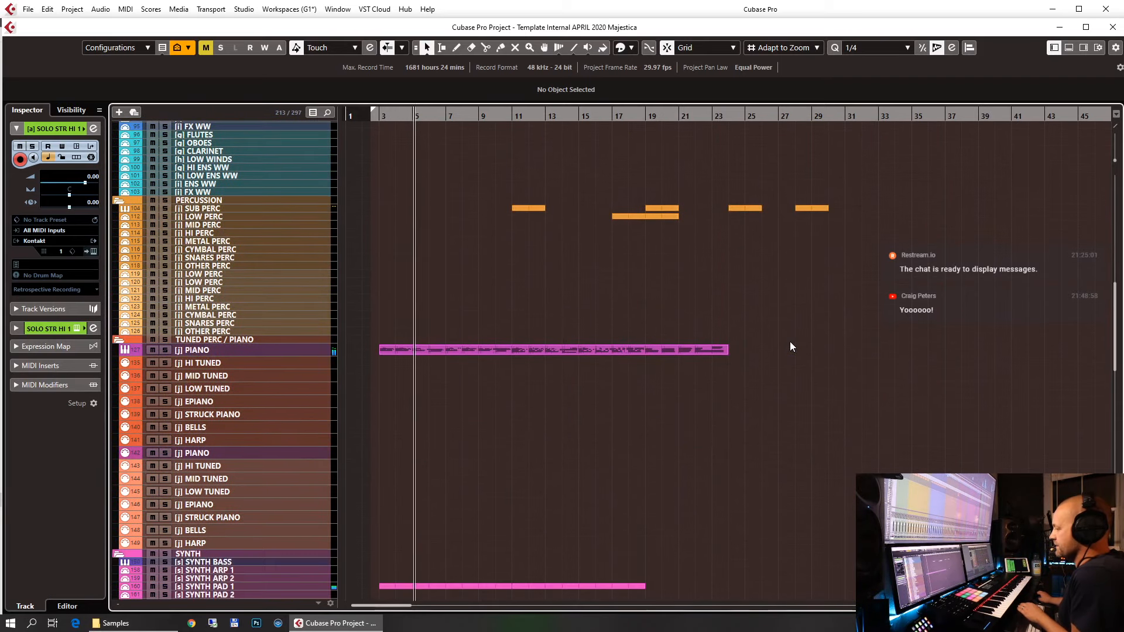
scroll(269, 259, "down", 15)
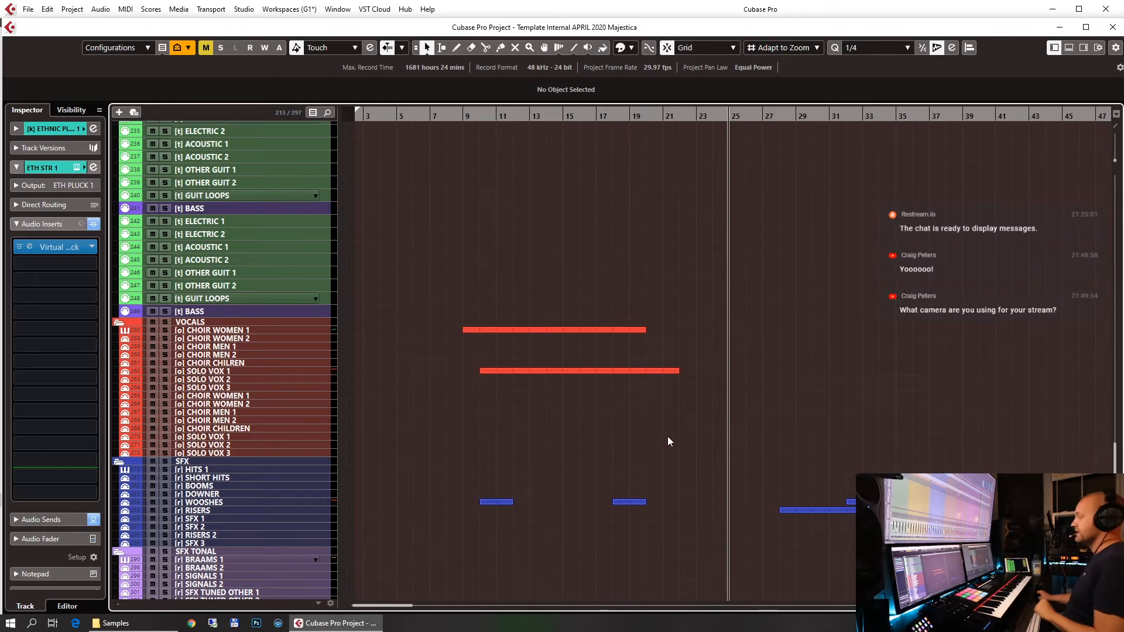
scroll(747, 415, "up", 10)
scroll(749, 419, "up", 10)
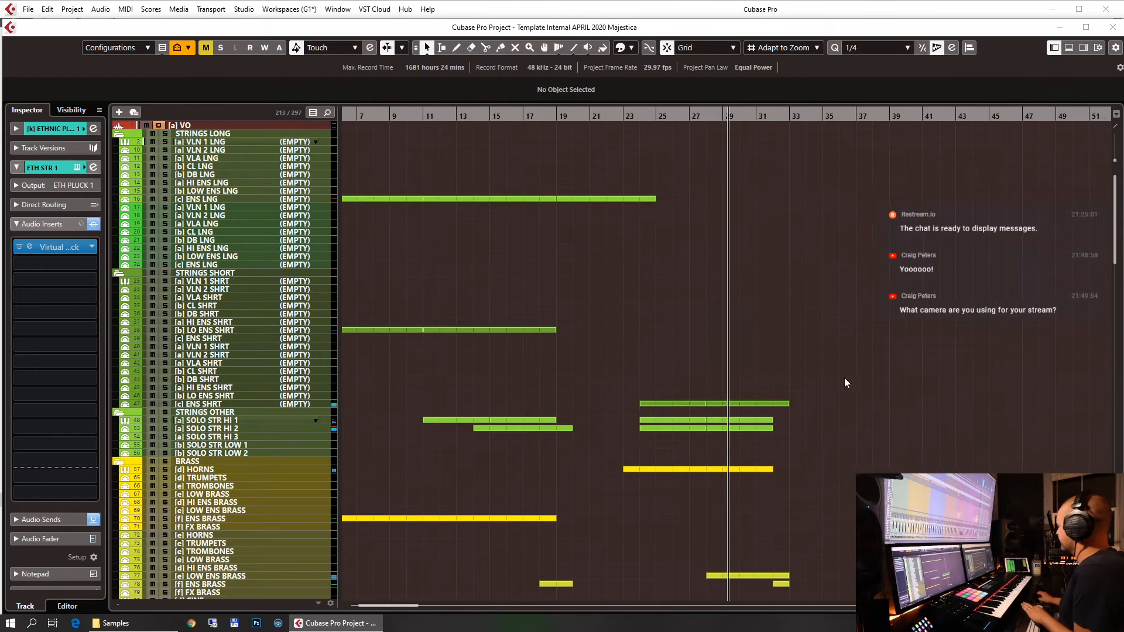
scroll(840, 375, "down", 6)
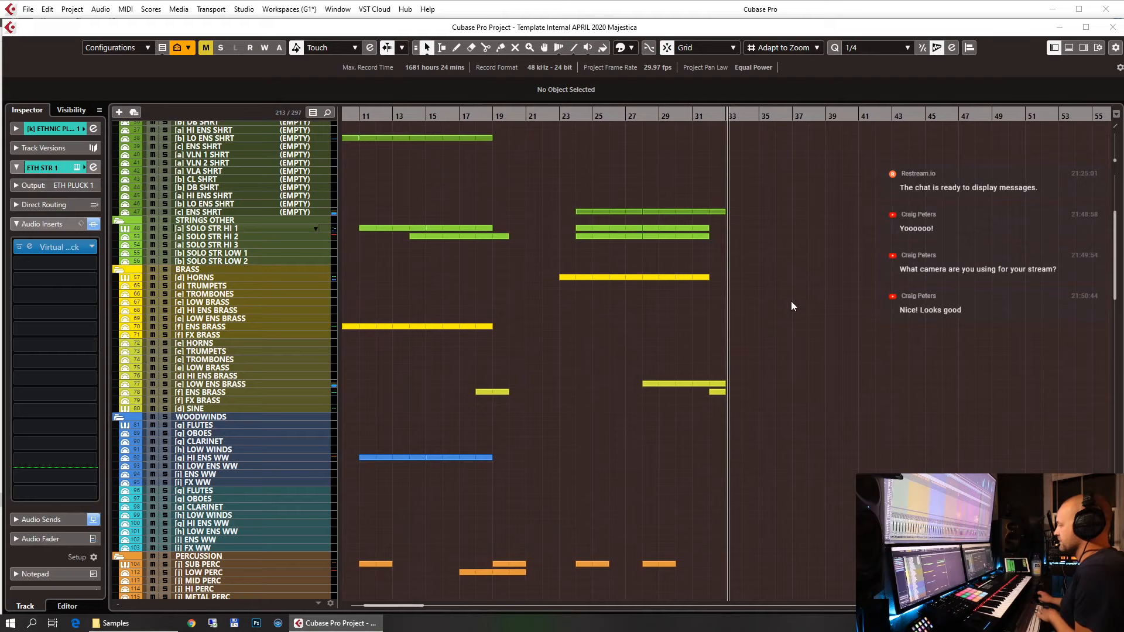
Play the section from bar 23 and examine its solo strings, brass and SUB PERC parts.
left_click(757, 296)
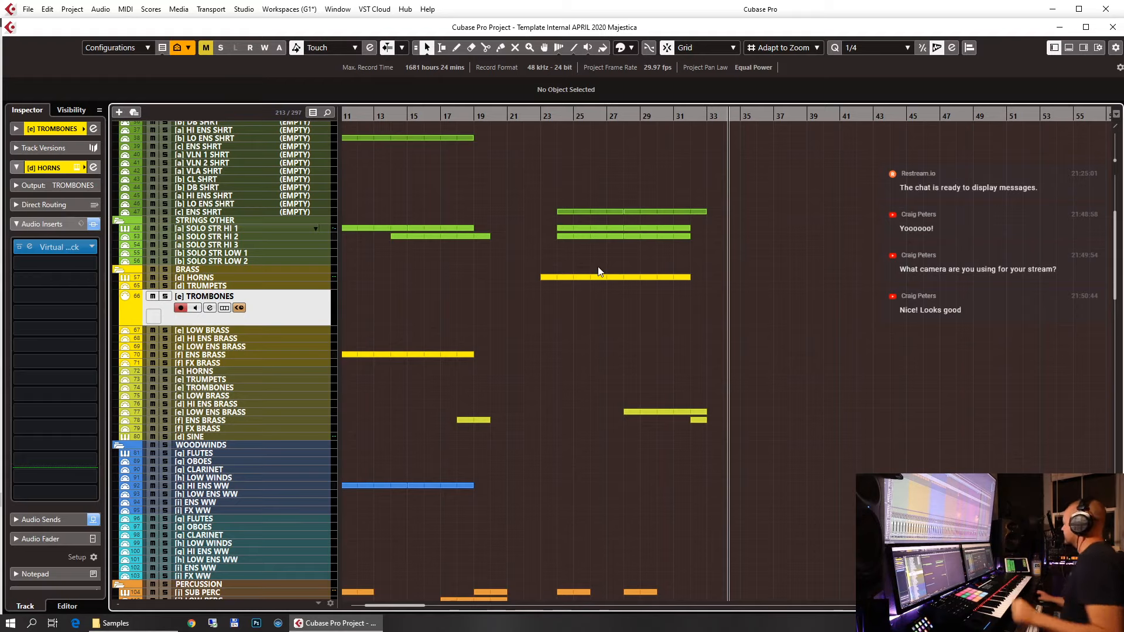
scroll(521, 307, "down", 2)
scroll(581, 258, "down", 7)
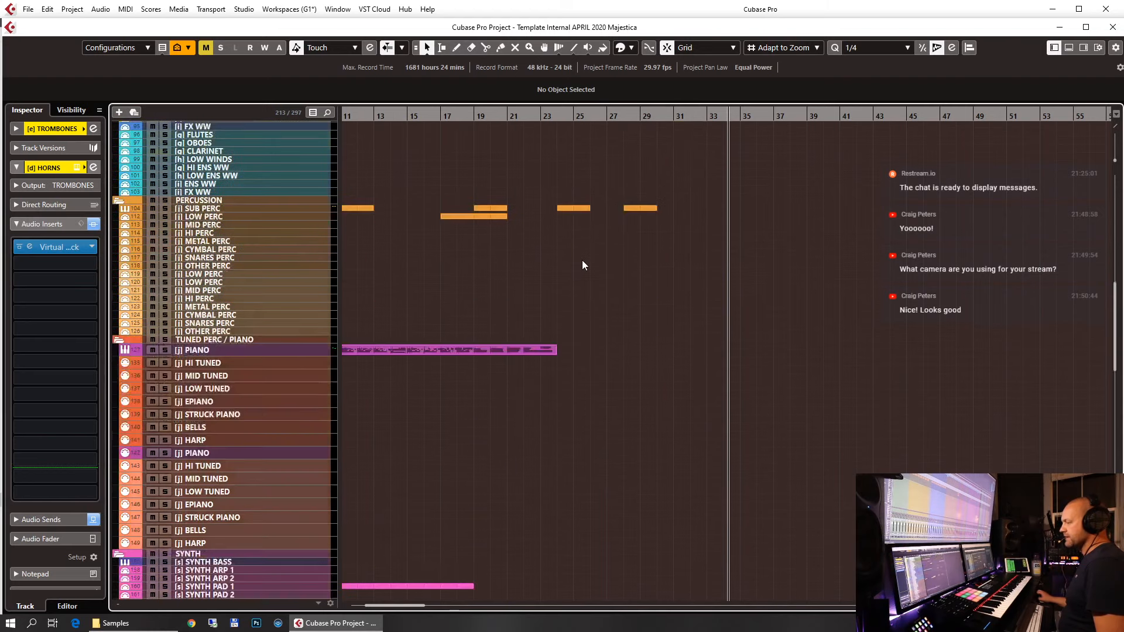
scroll(582, 260, "up", 8)
left_click(562, 240)
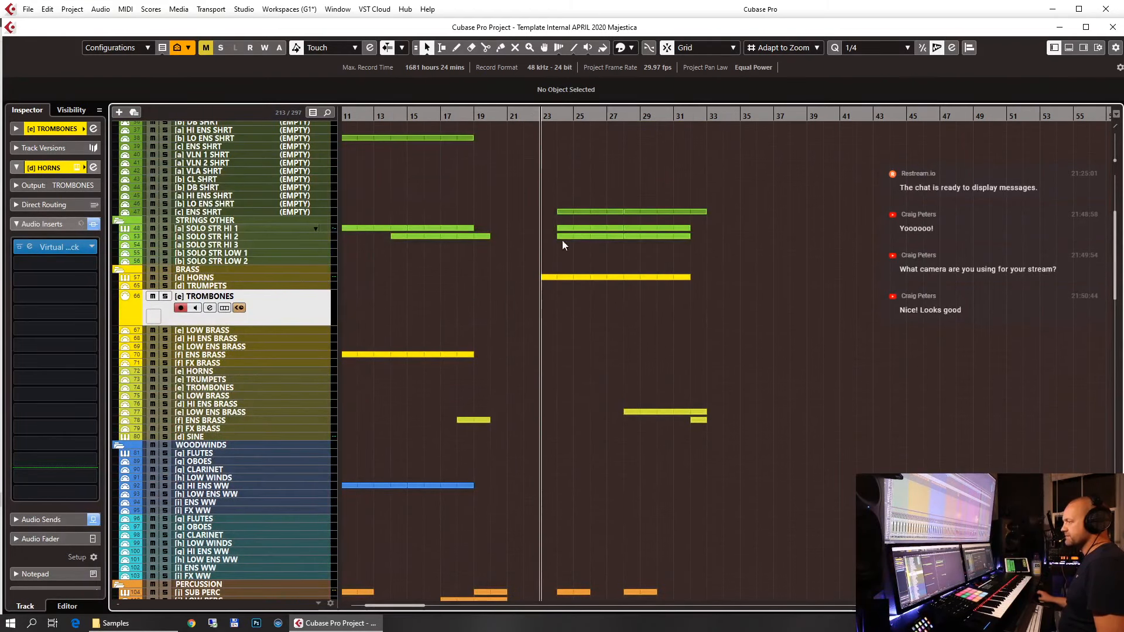
scroll(634, 370, "down", 5)
left_click(632, 393)
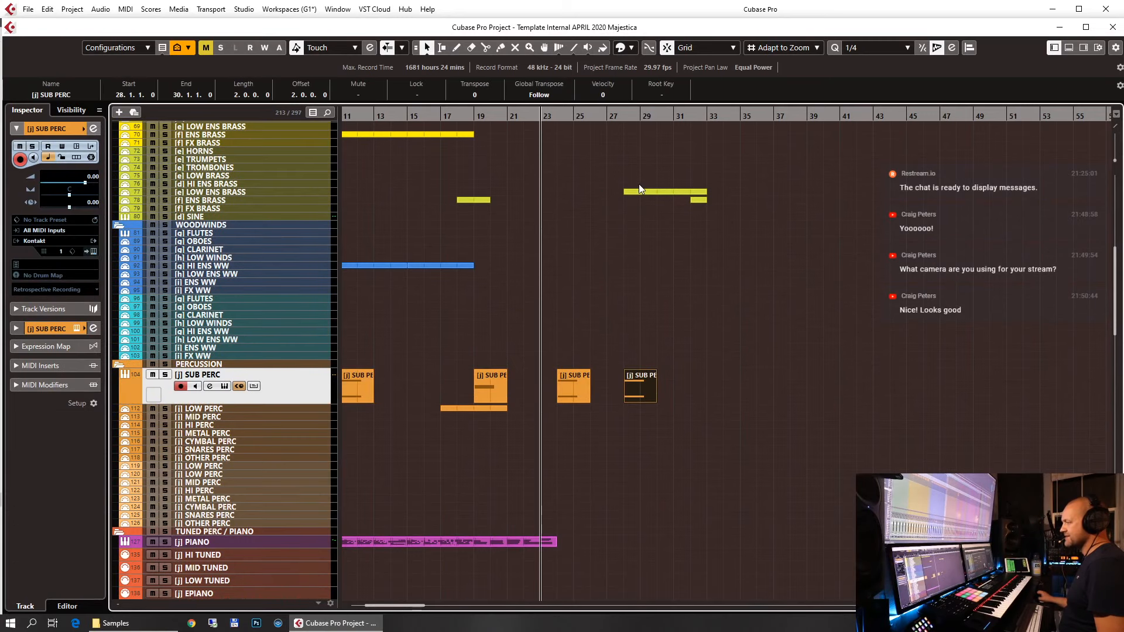
scroll(642, 178, "up", 6)
scroll(607, 191, "down", 4)
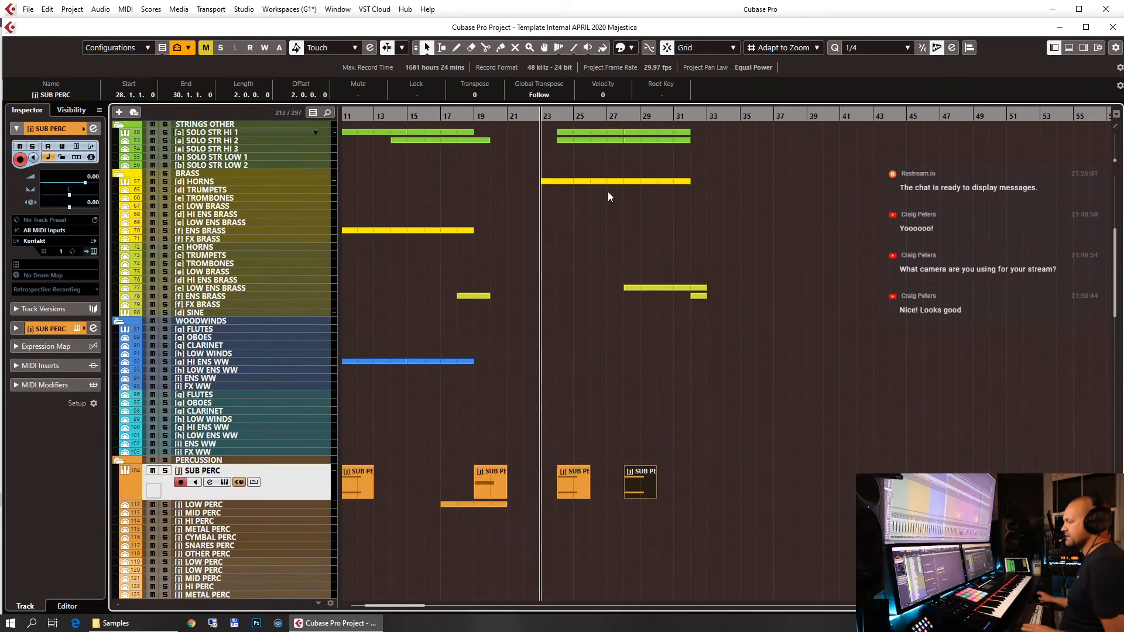
key("space")
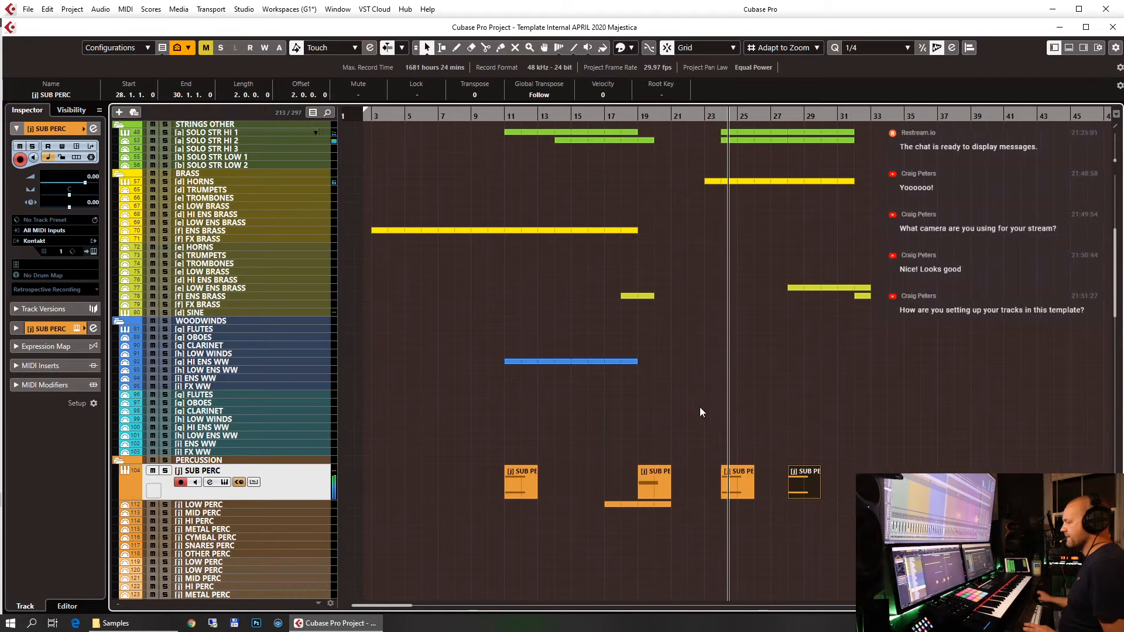
key("space")
Open the bar 24 SUB PERC event in the Key Editor, delete its lower note and turn off step input.
left_click(732, 480)
key("Return")
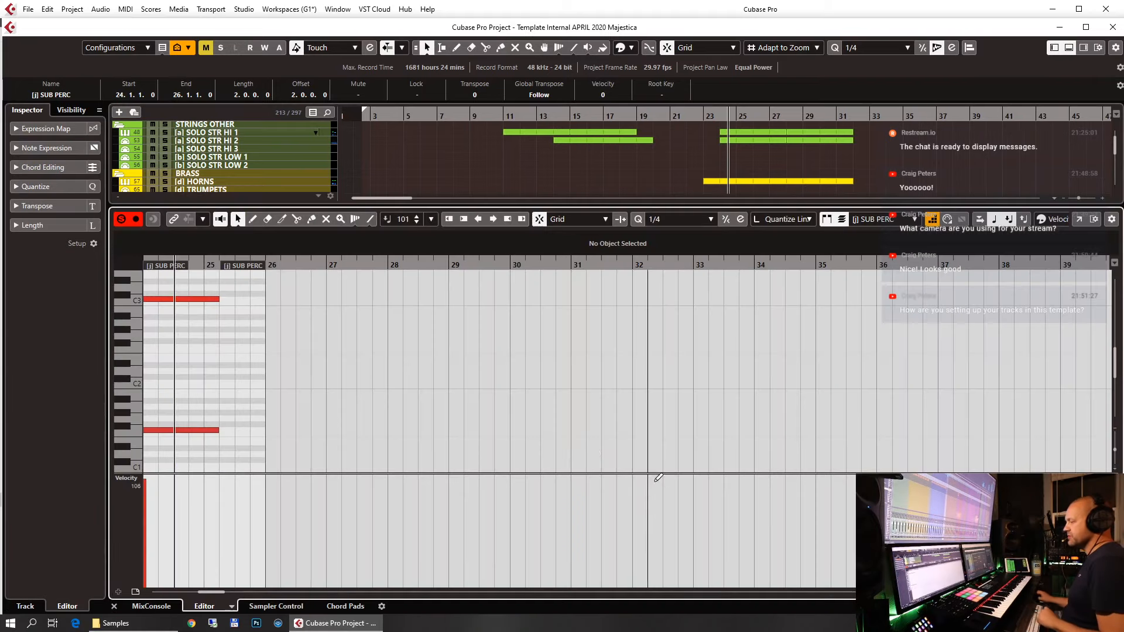
left_click_drag(169, 385, 216, 452)
key("Delete")
left_click(930, 222)
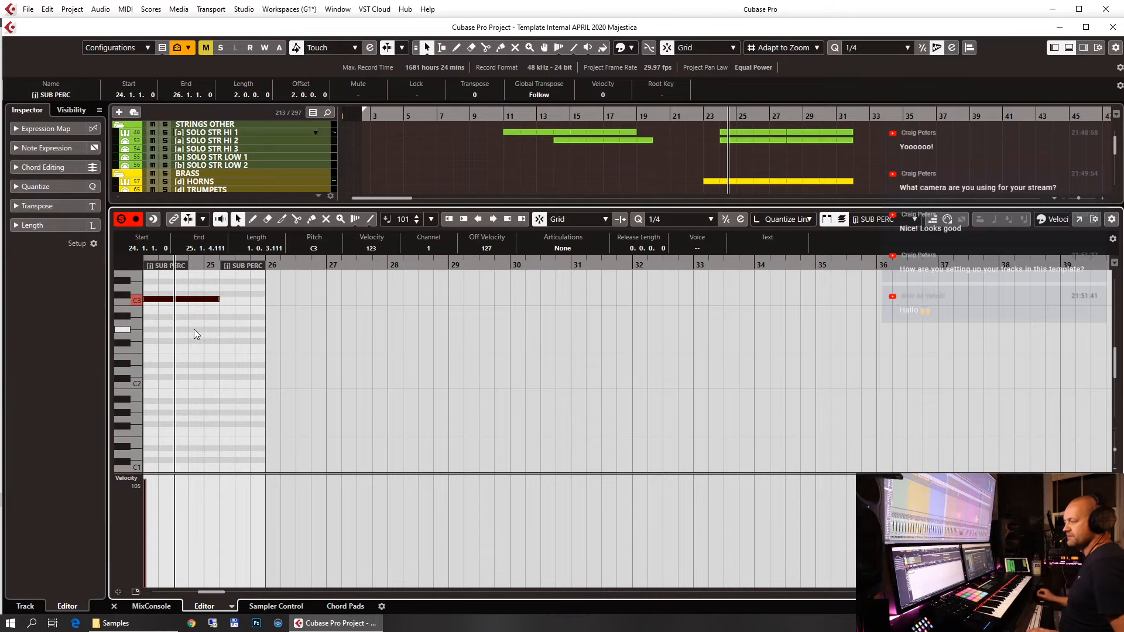
Transpose the remaining SUB PERC note to D2, lower its velocity to 104 and close the editor.
key("Up")
key("Up")
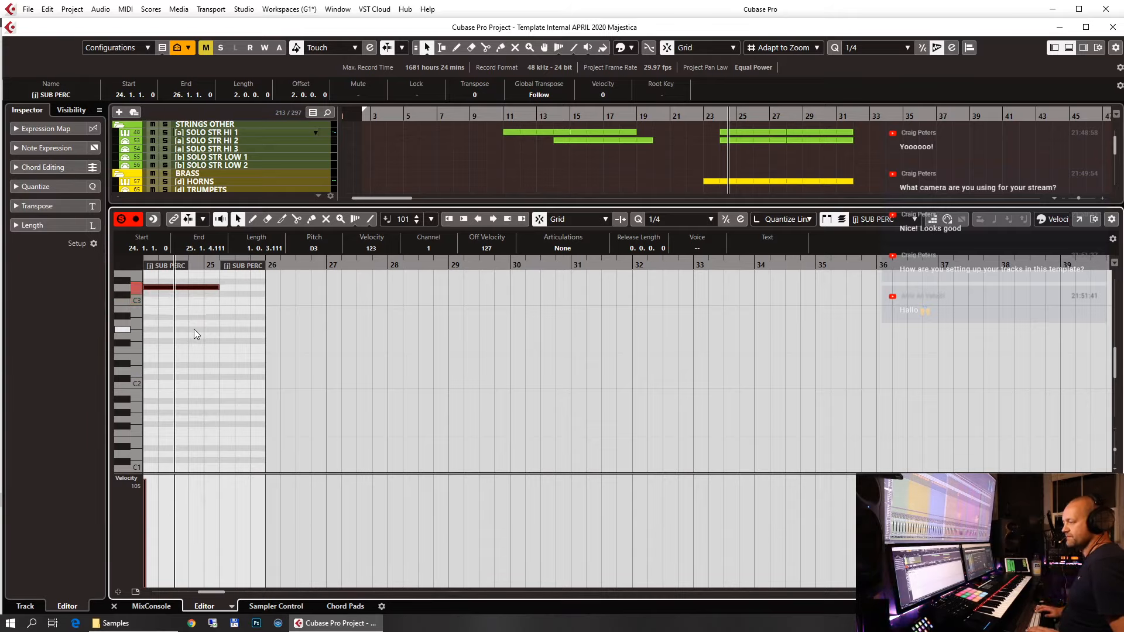
key("shift+Down")
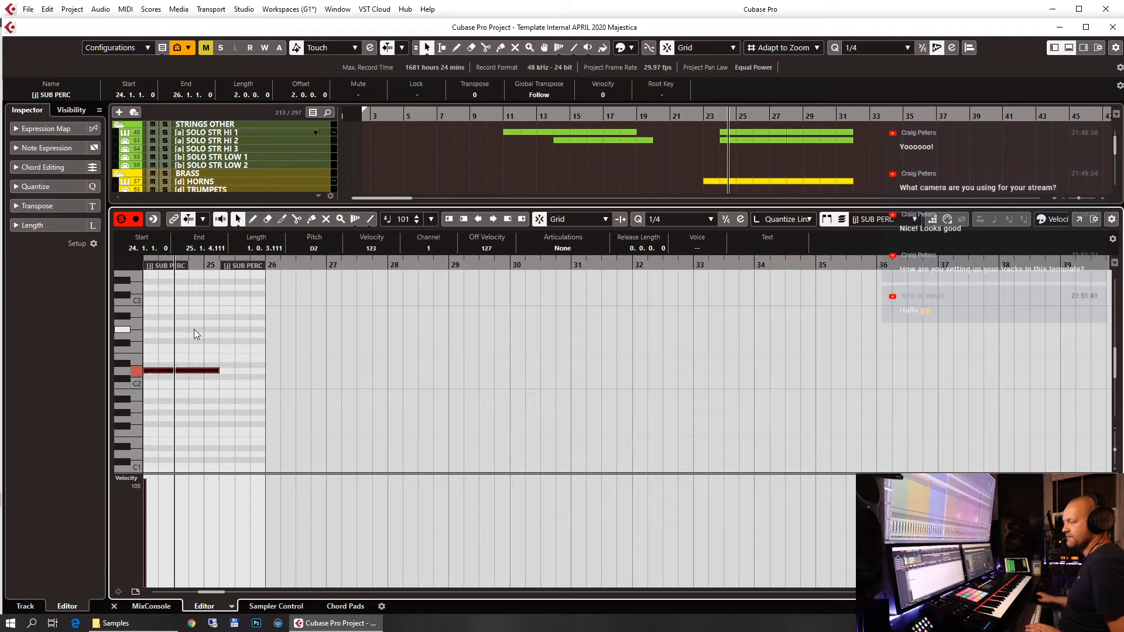
left_click(146, 497)
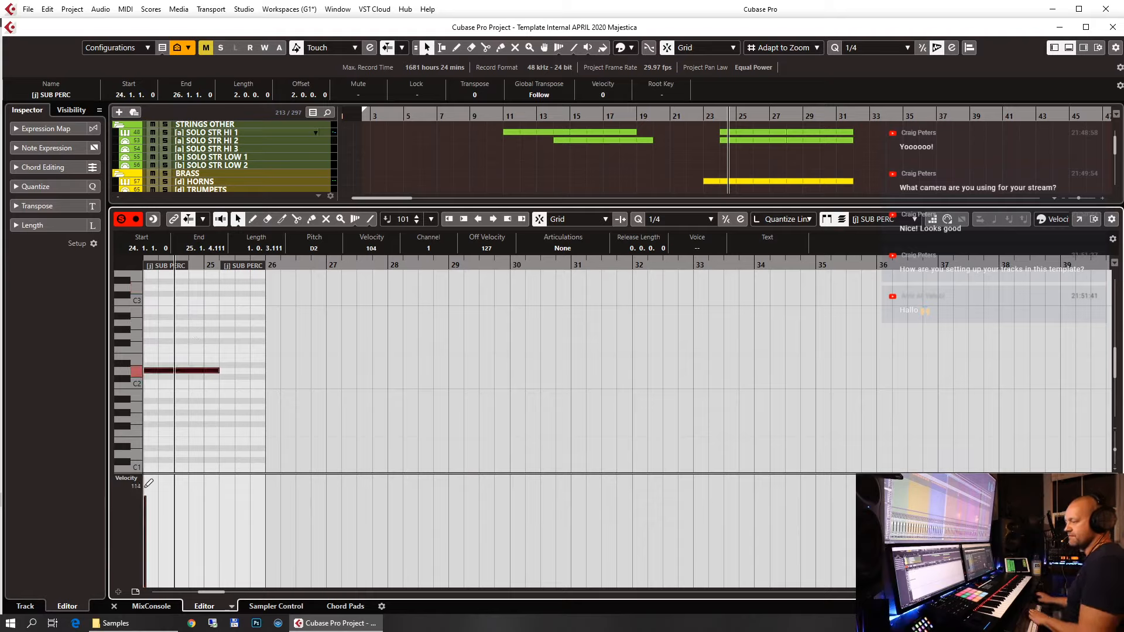
key("Return")
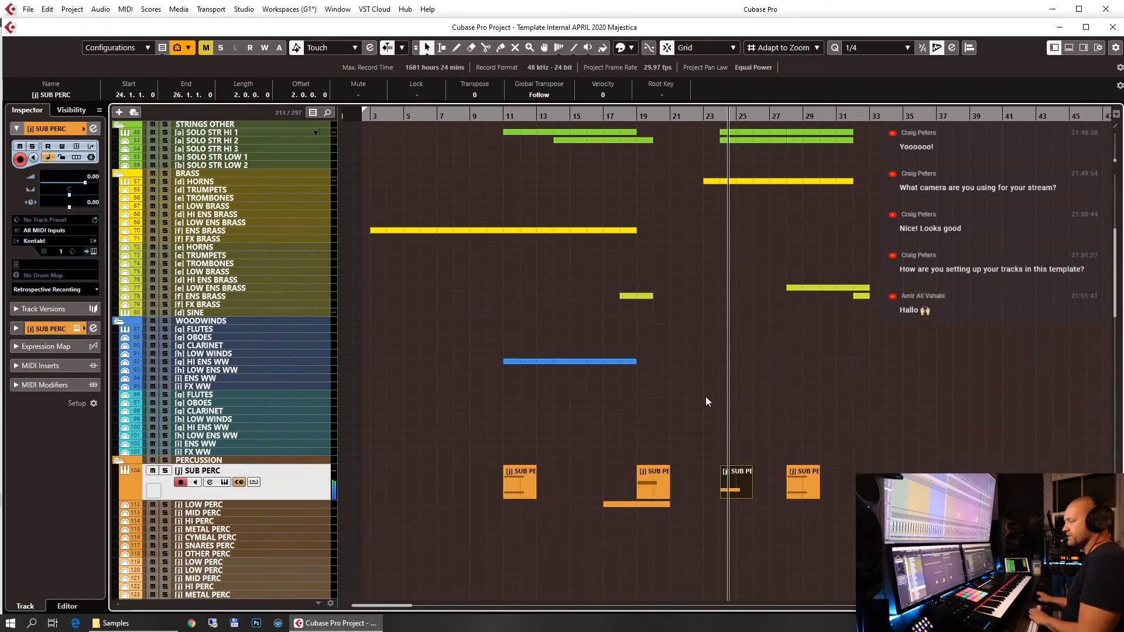
Extend the bar 24 SUB PERC event to bar 28 and replace the bar 28 event with a duplicate of it.
left_click(799, 477)
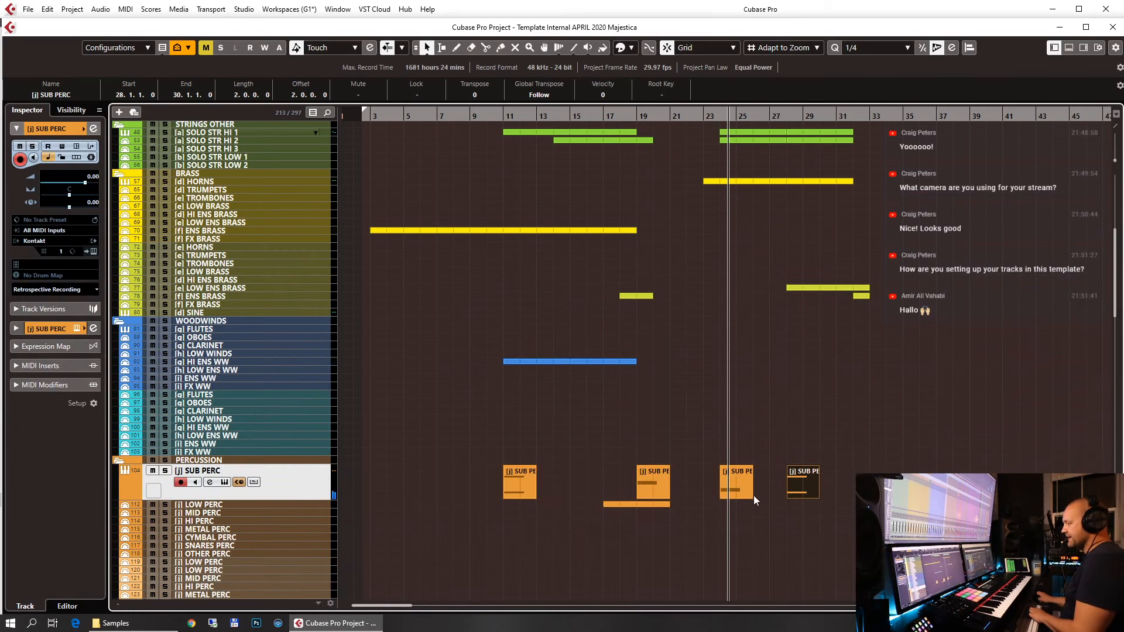
left_click_drag(753, 497, 788, 497)
left_click(804, 493)
key("Delete")
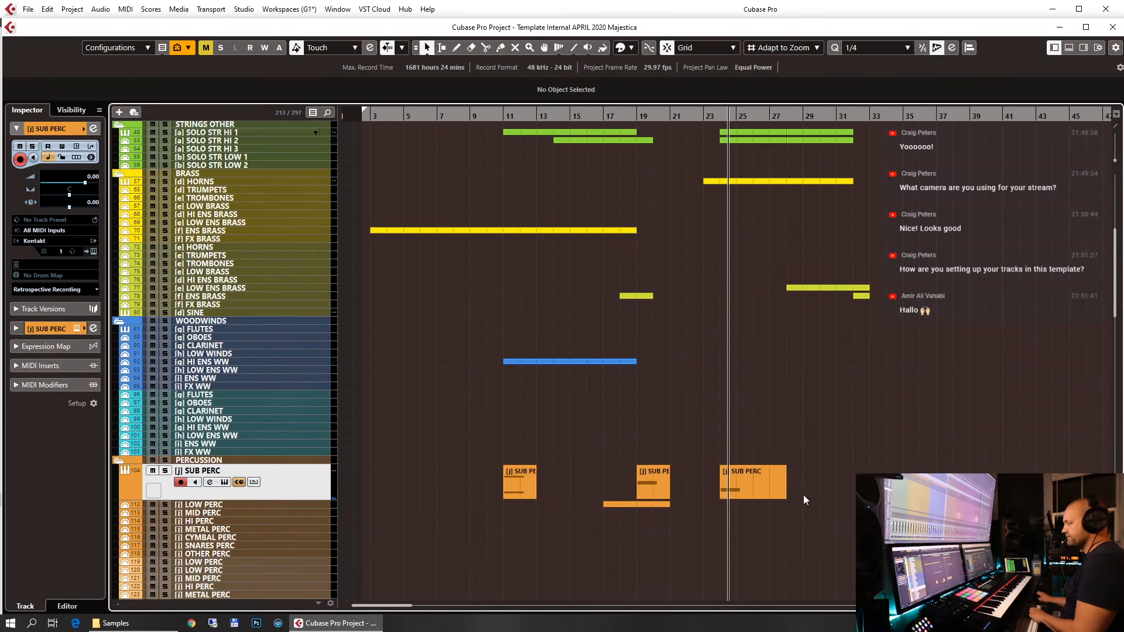
left_click(755, 486)
key("ctrl+d")
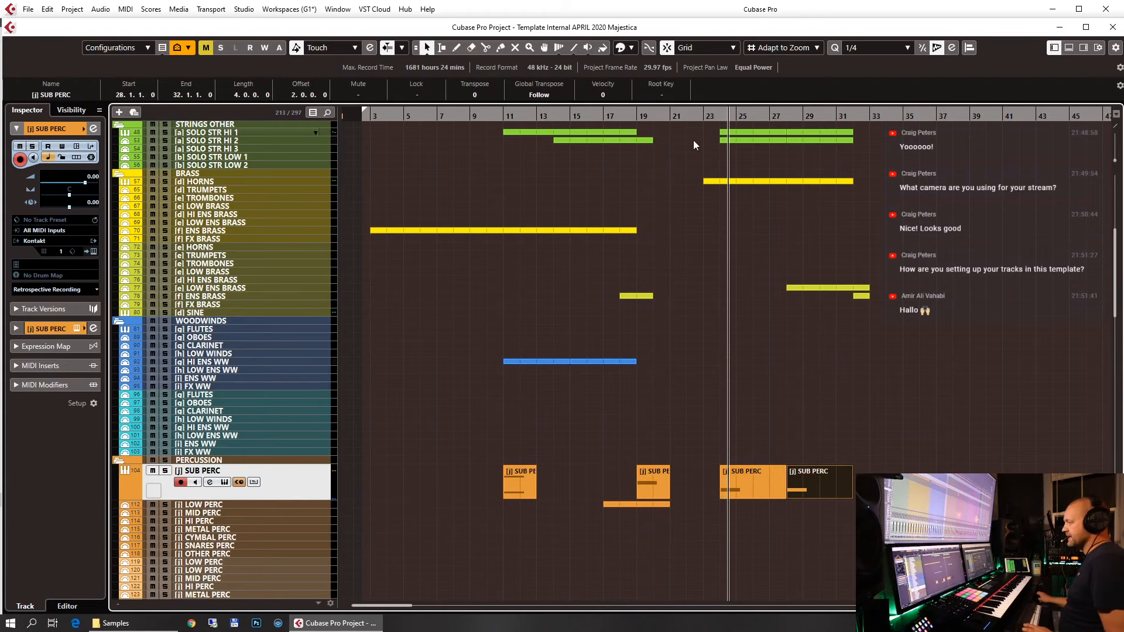
Play back from bar 23 to check the section with the revised SUB PERC hits.
left_click(702, 116)
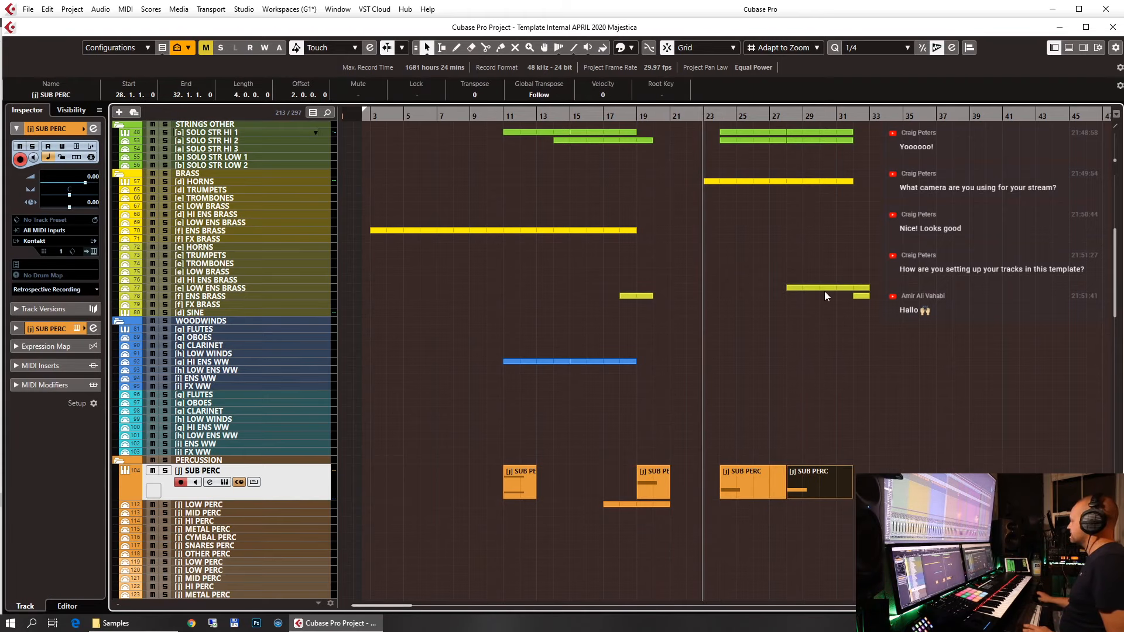
key("space")
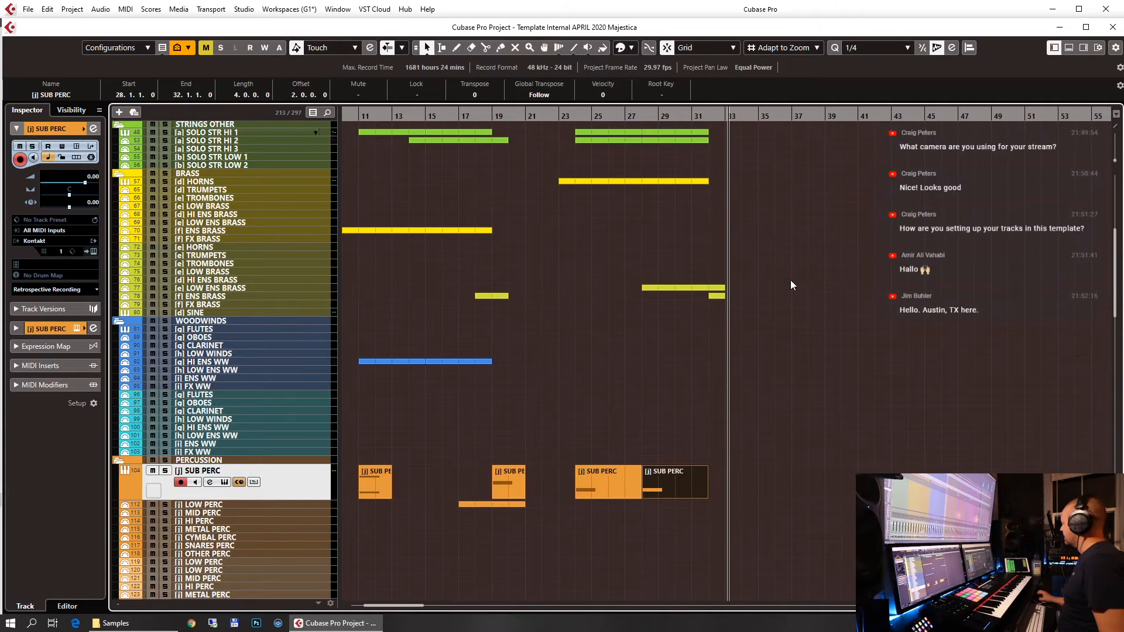
Look over the template's tracks and collapse all folder tracks in the project.
scroll(790, 280, "up", 5)
scroll(791, 280, "down", 8)
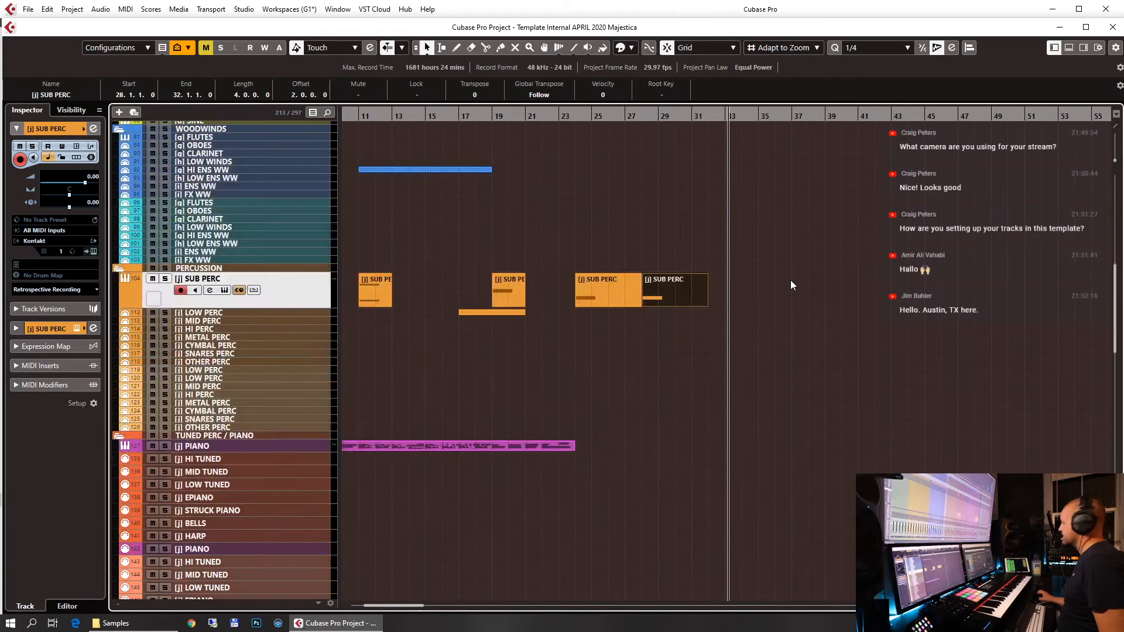
scroll(791, 280, "up", 8)
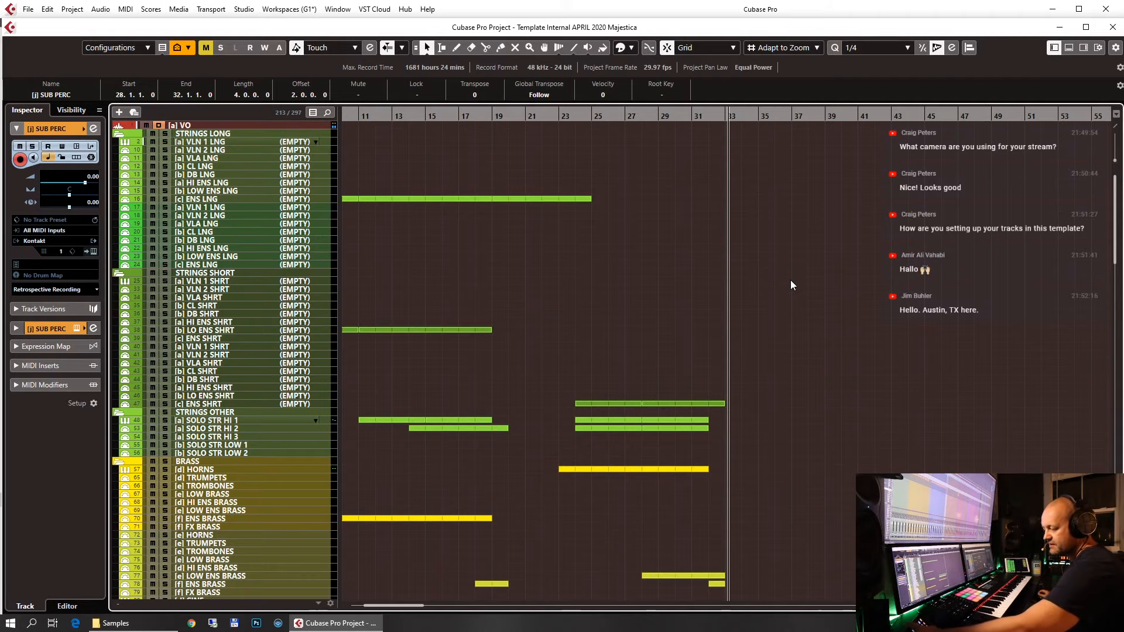
key("shift+f")
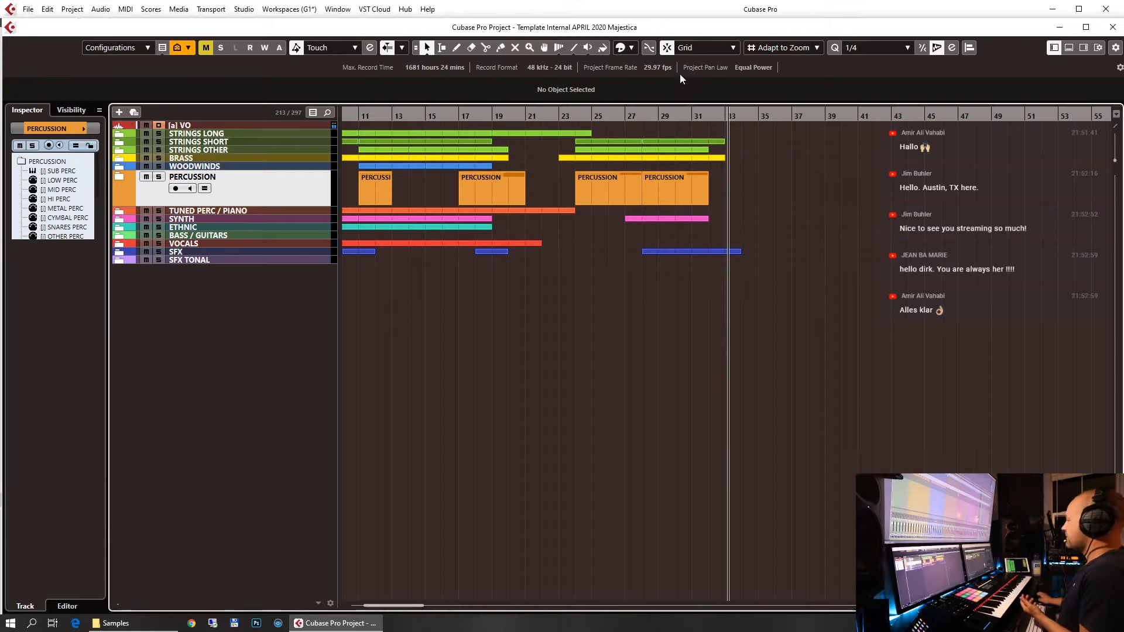
Check the Audio Performance meter and close it.
key("F12")
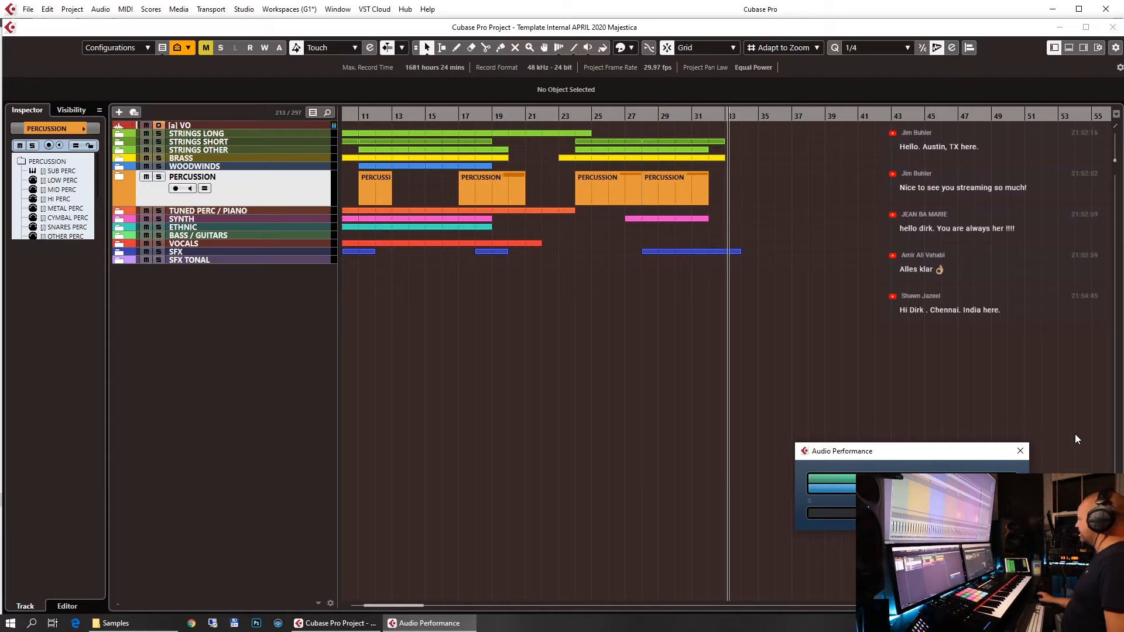
left_click(1021, 451)
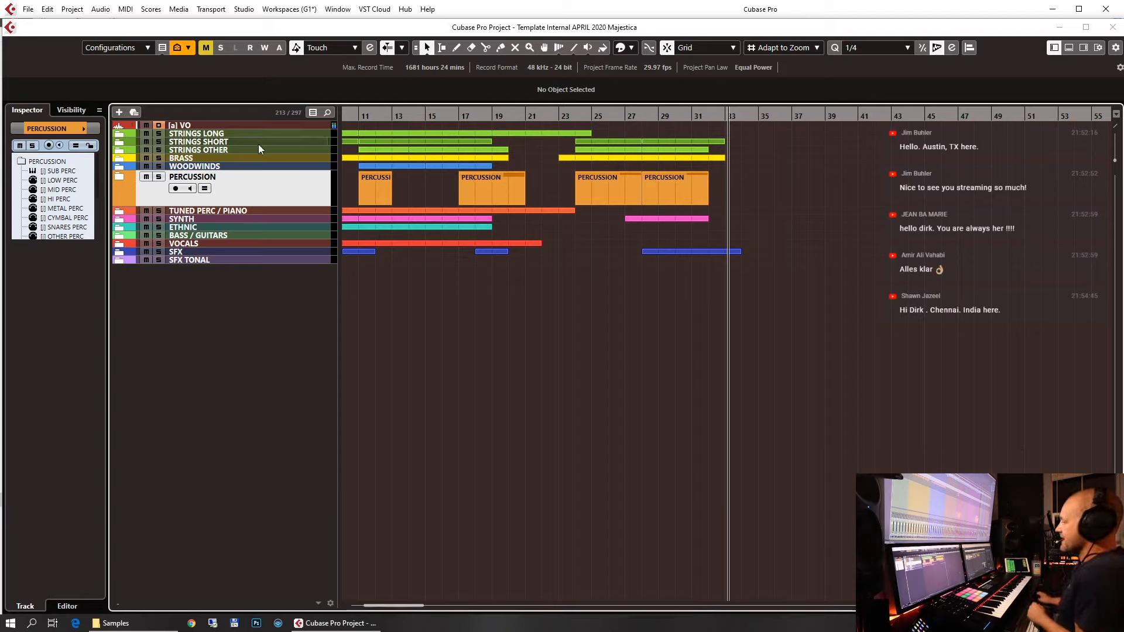
Examine the tracks inside the STRINGS LONG folder and collapse the folder again.
double_click(233, 176)
left_click(233, 166)
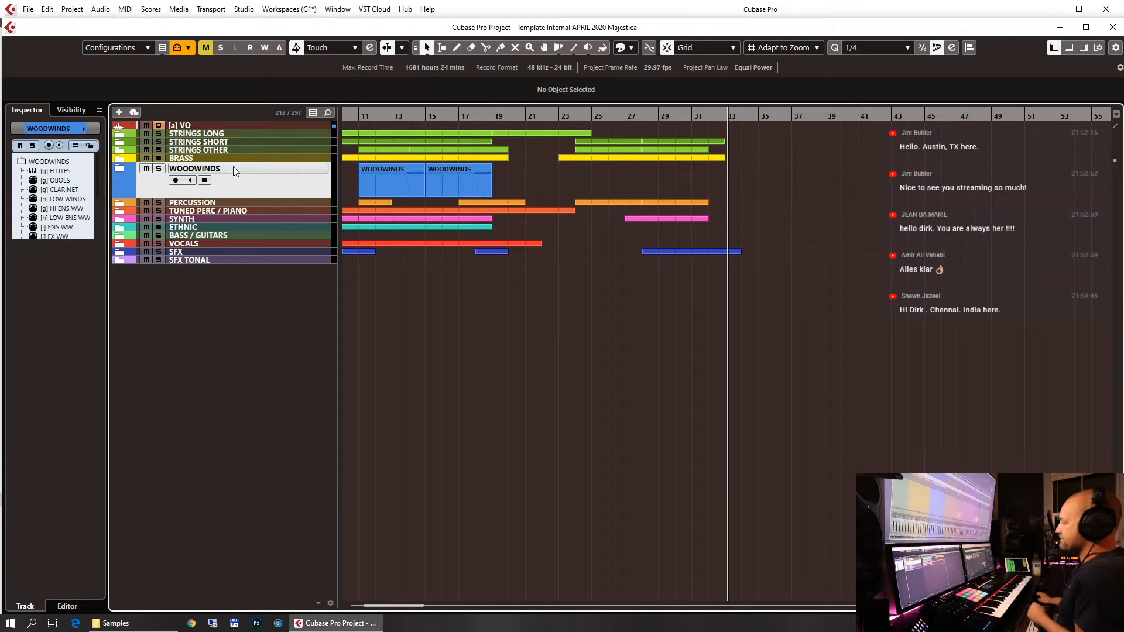
left_click(254, 133)
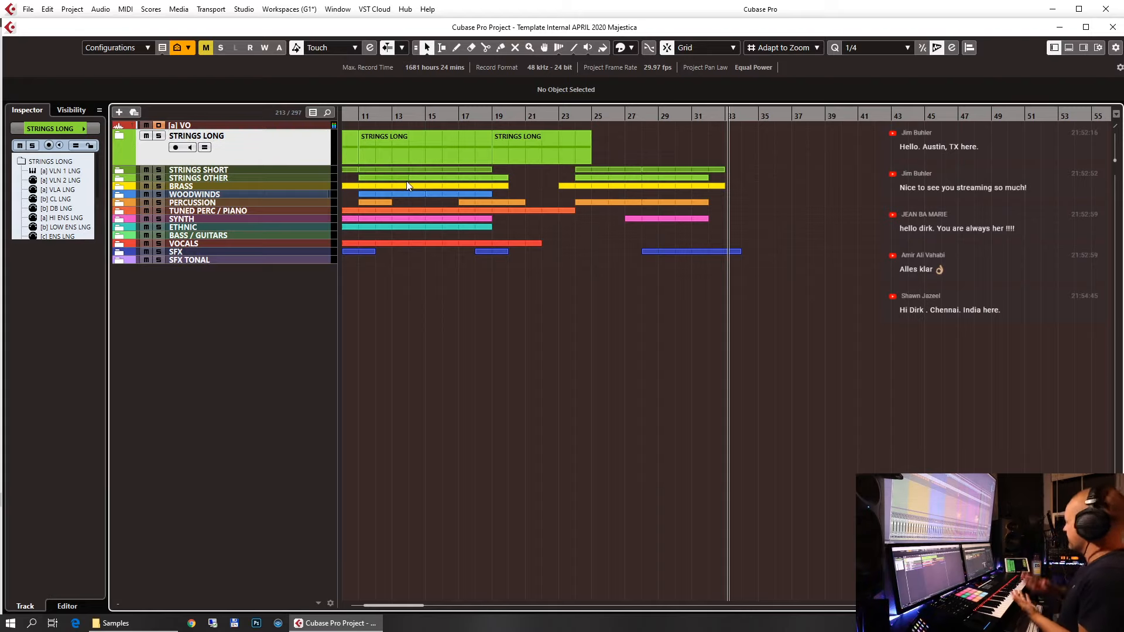
left_click(119, 136)
left_click(199, 170)
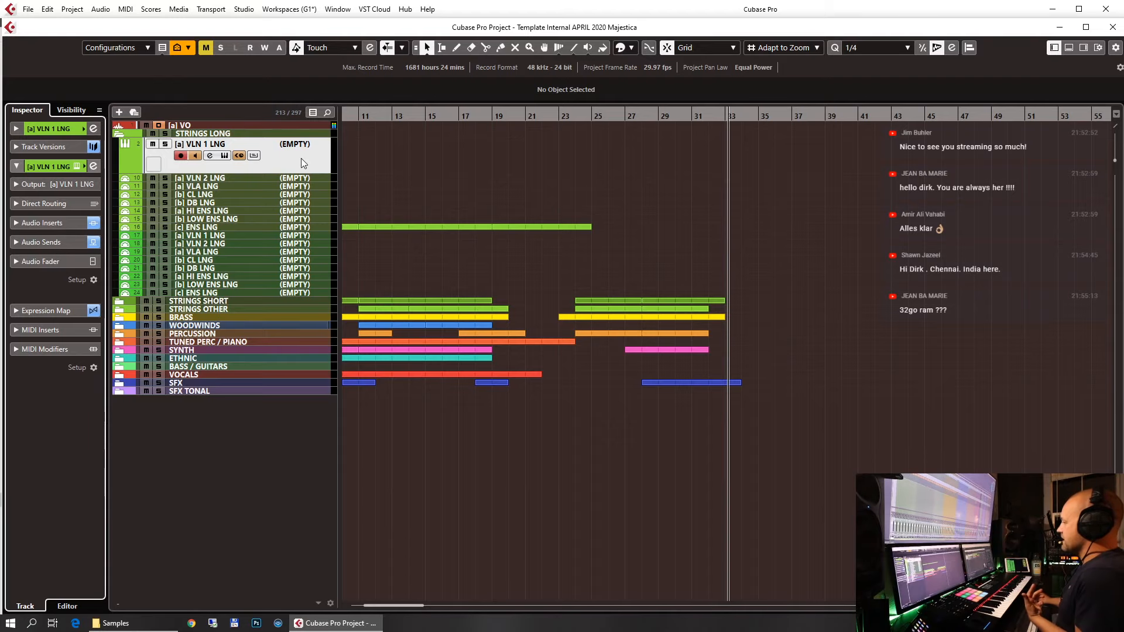
left_click(116, 135)
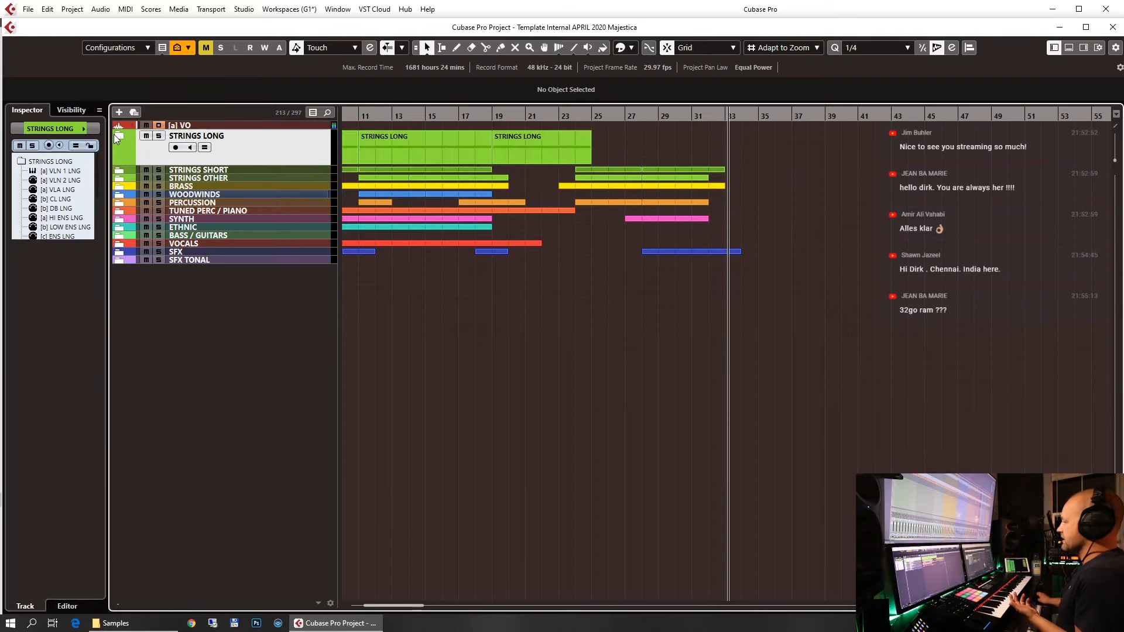
left_click(114, 133)
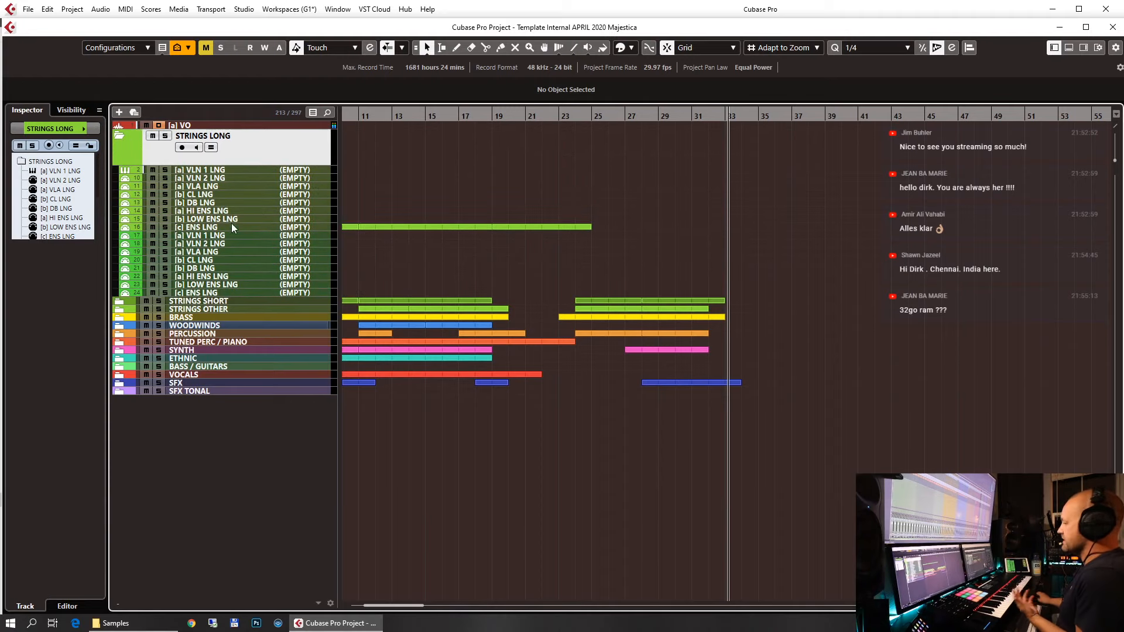
left_click(115, 136)
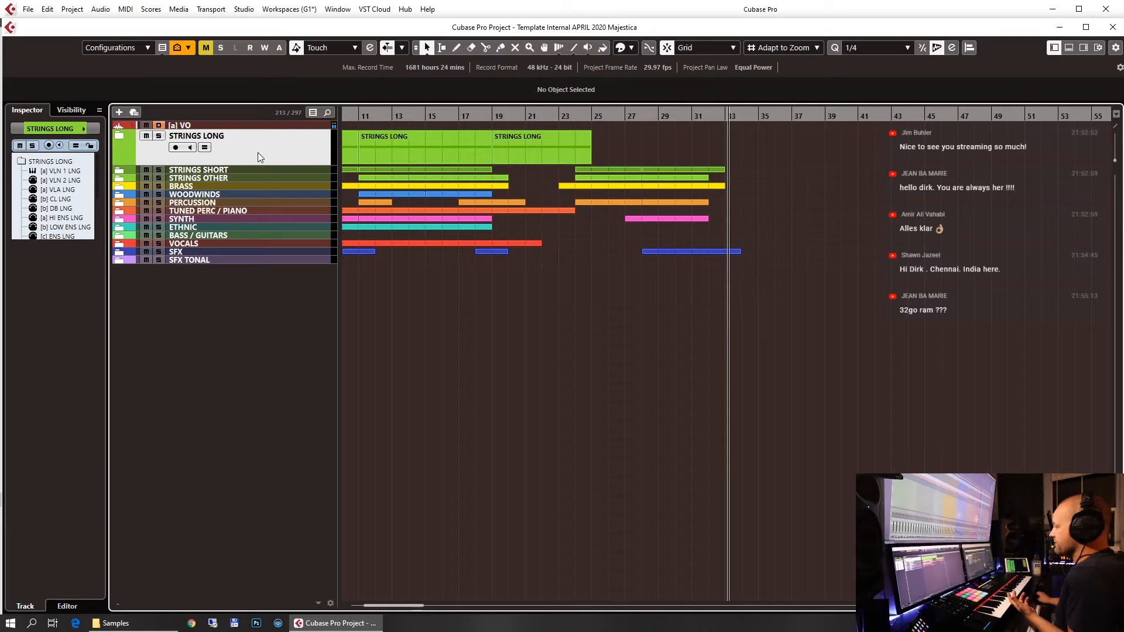
Step through the folder tracks one by one from STRINGS SHORT down to SFX TONAL to review their contents.
key("Down")
key("Down")
key("Down")
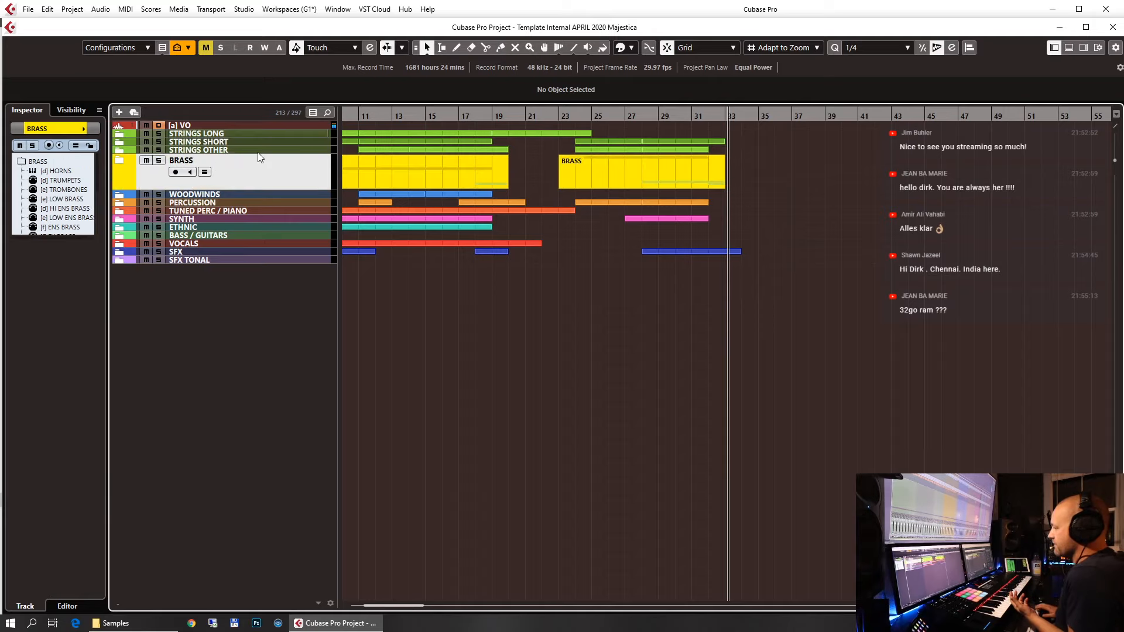
key("Down")
key("Down")
key("Down")
key("Down")
key("Down")
key("Down")
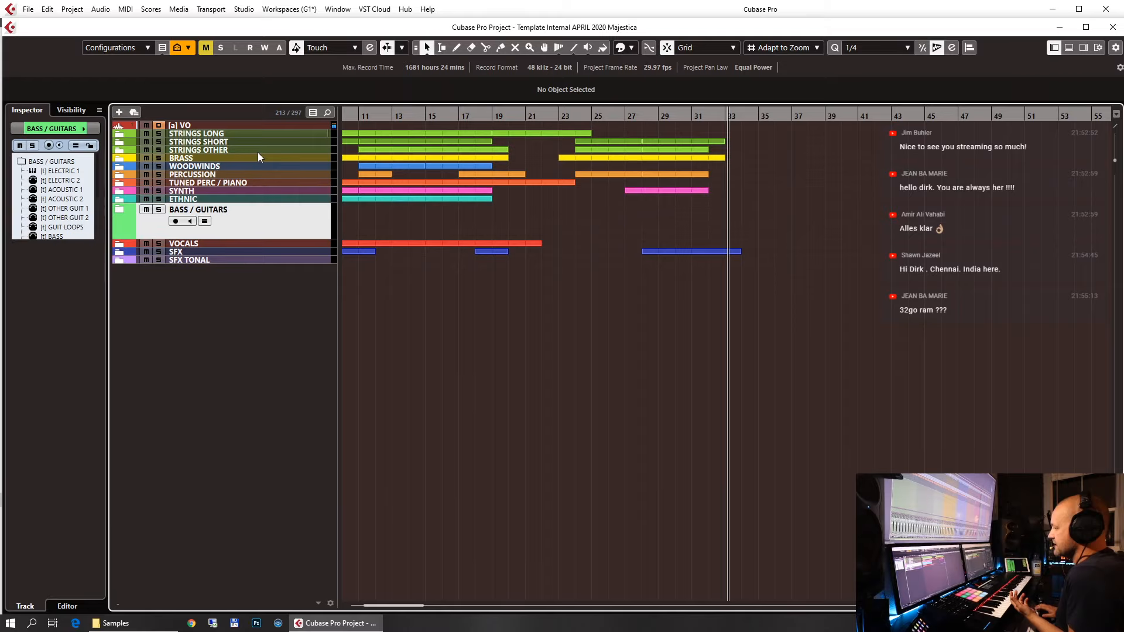
key("Down")
key("Down")
key("Down")
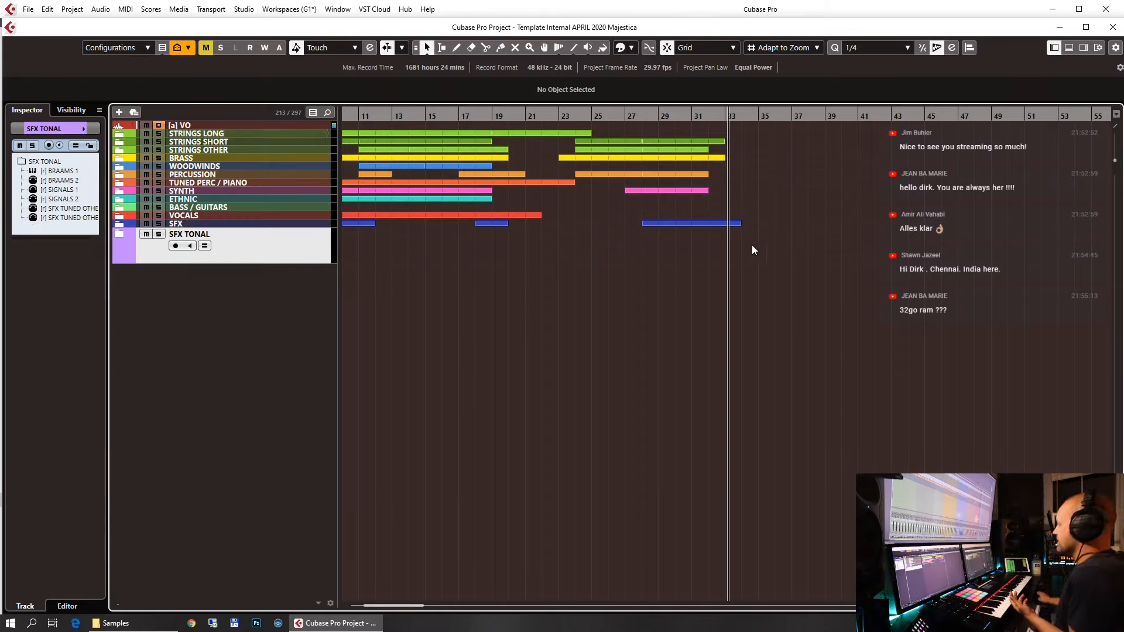
Show the VST instrument rack, collapse all its instrument panels for an overview, and hide the rack.
left_click(1084, 48)
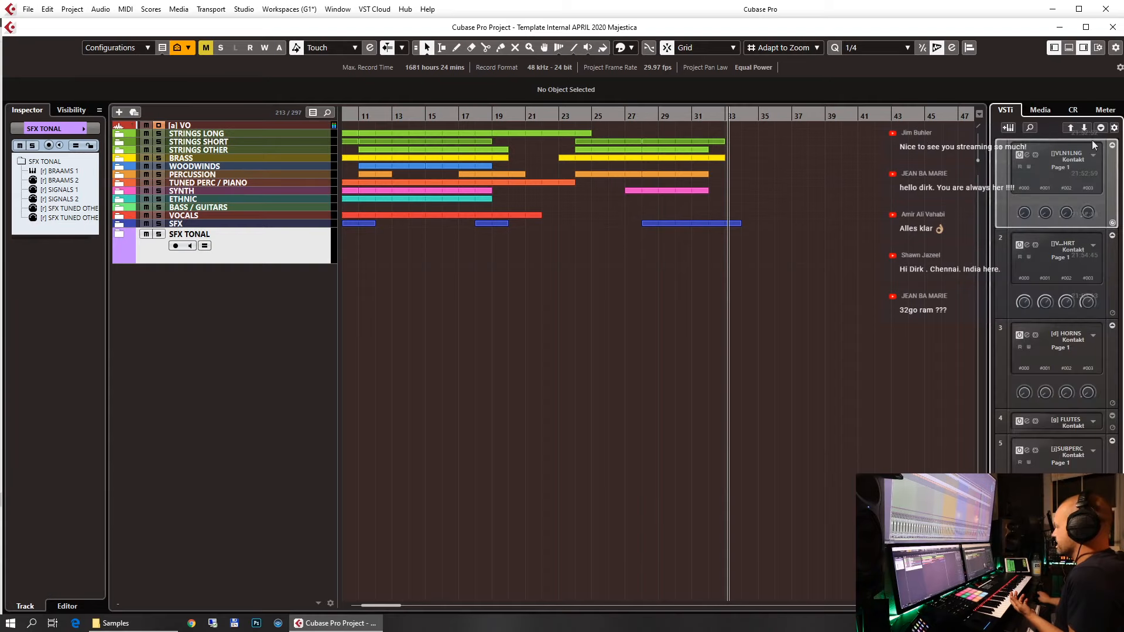
left_click(1100, 127)
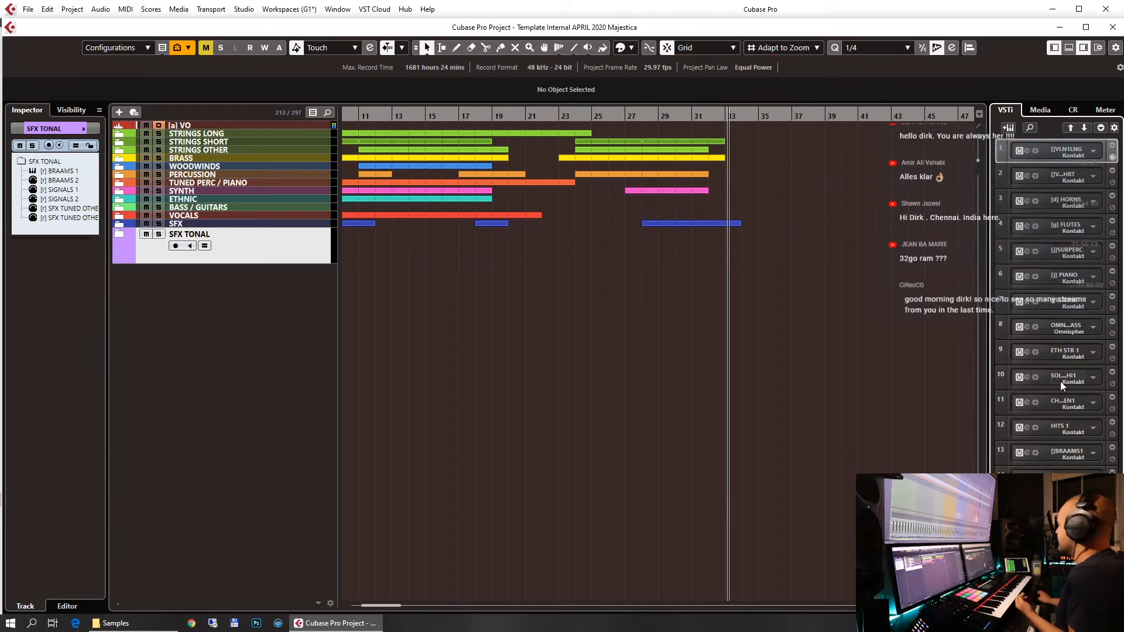
left_click(1083, 47)
Expand the BASS / GUITARS folder and open the first ELECTRIC 1 track's Kontakt instrument in a taller window showing all 16 slots.
left_click(196, 199)
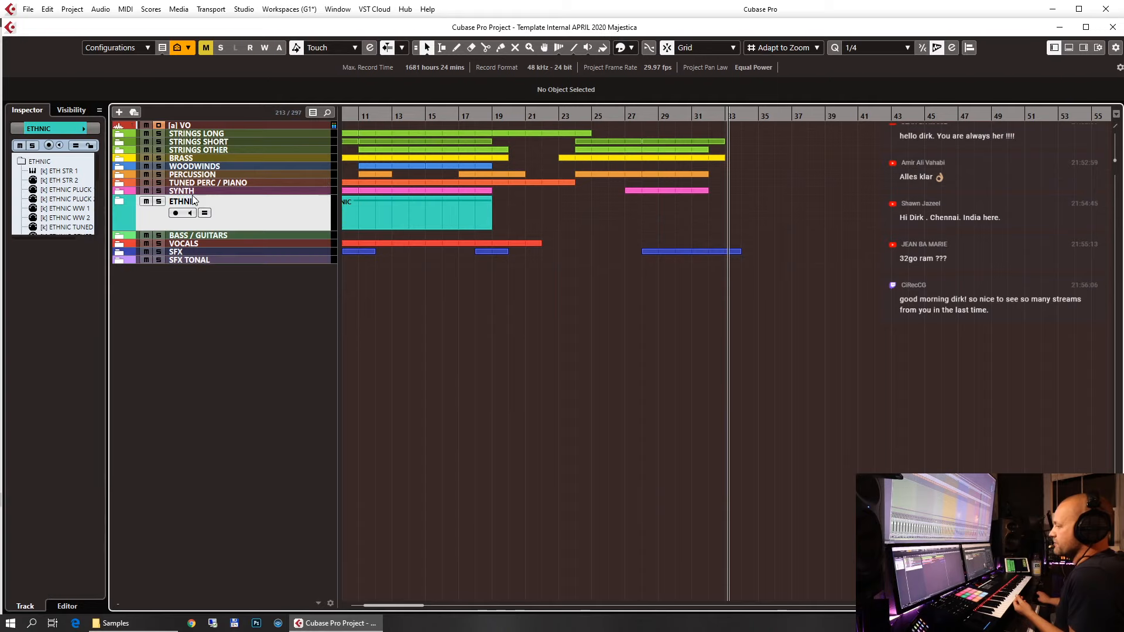
left_click(202, 234)
left_click(120, 209)
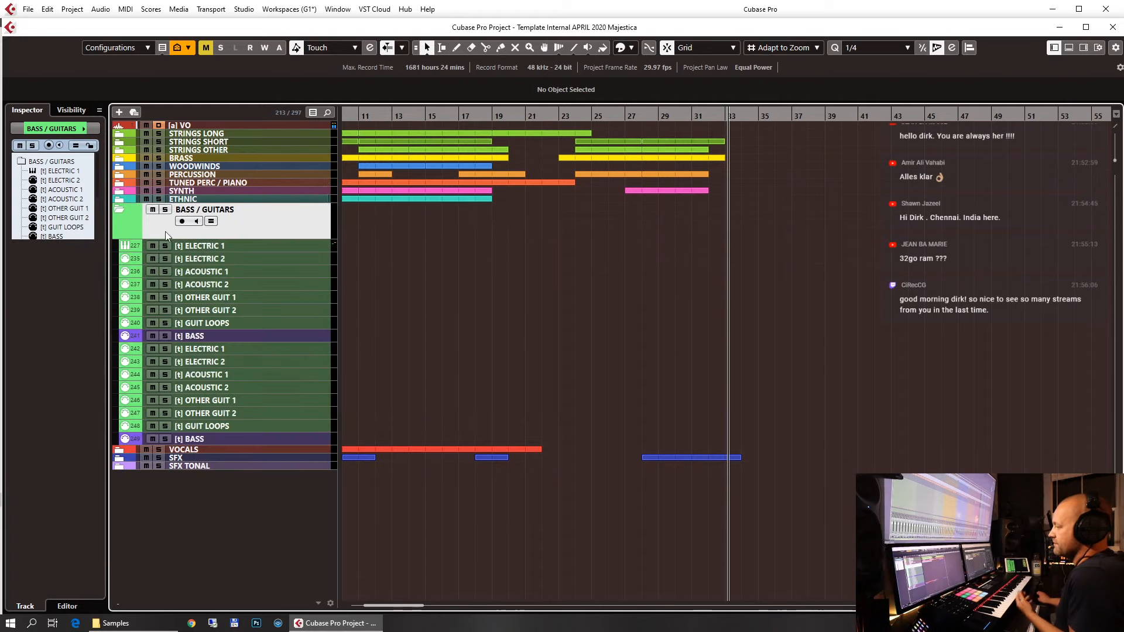
left_click(221, 245)
left_click(224, 229)
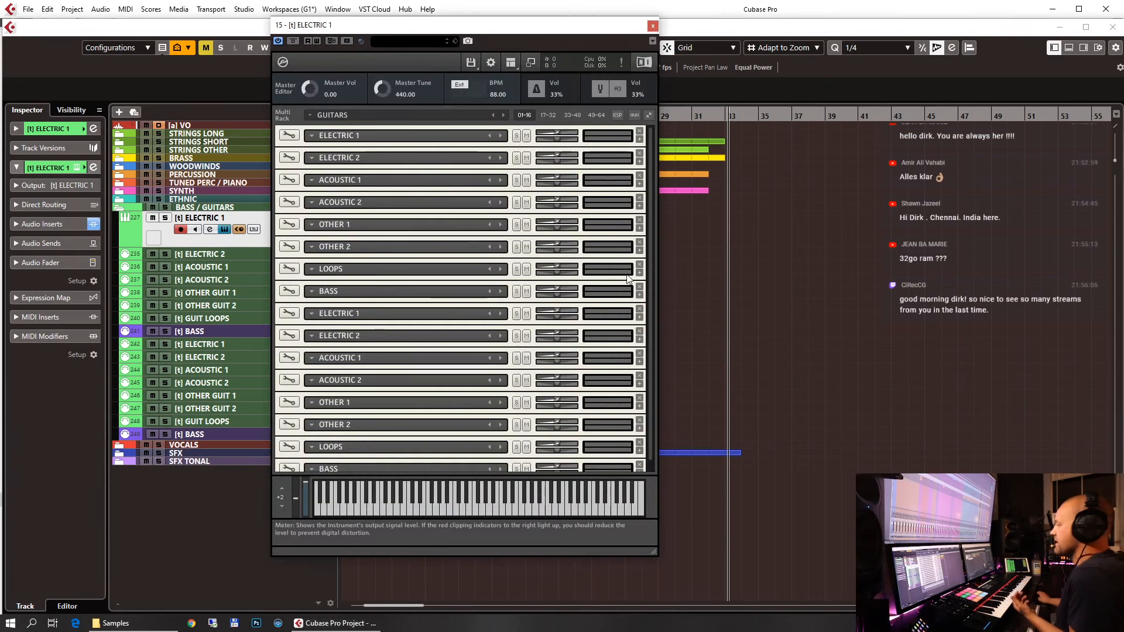
left_click_drag(655, 551, 675, 609)
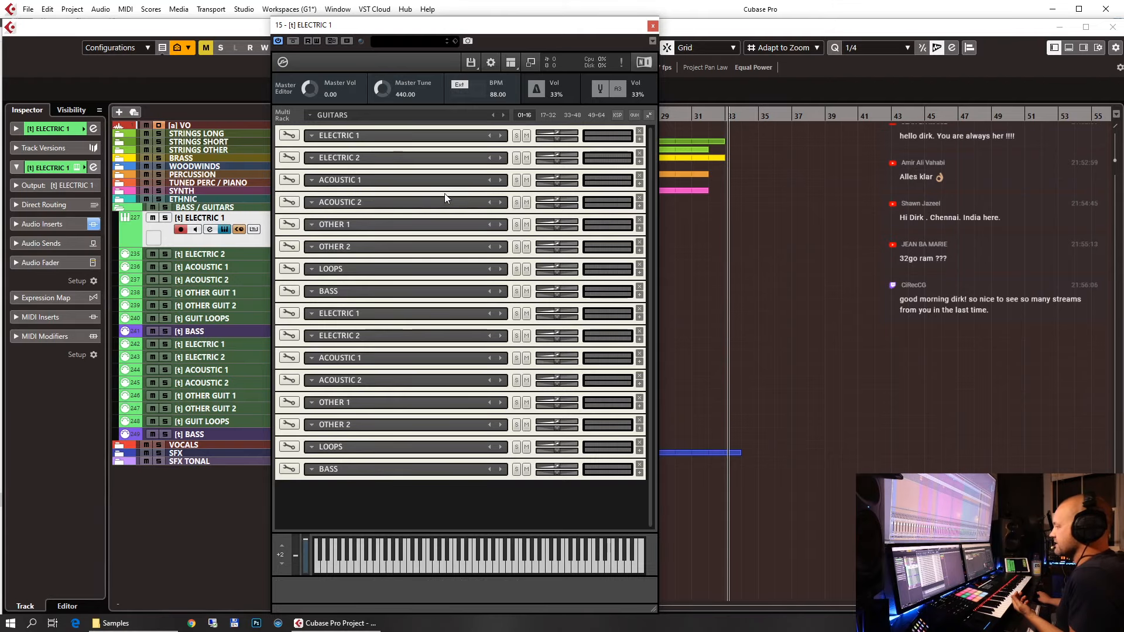
Switch the GUITARS multi to slots 17-32 and show Kontakt's Outputs section.
left_click(549, 116)
left_click(511, 63)
left_click(527, 101)
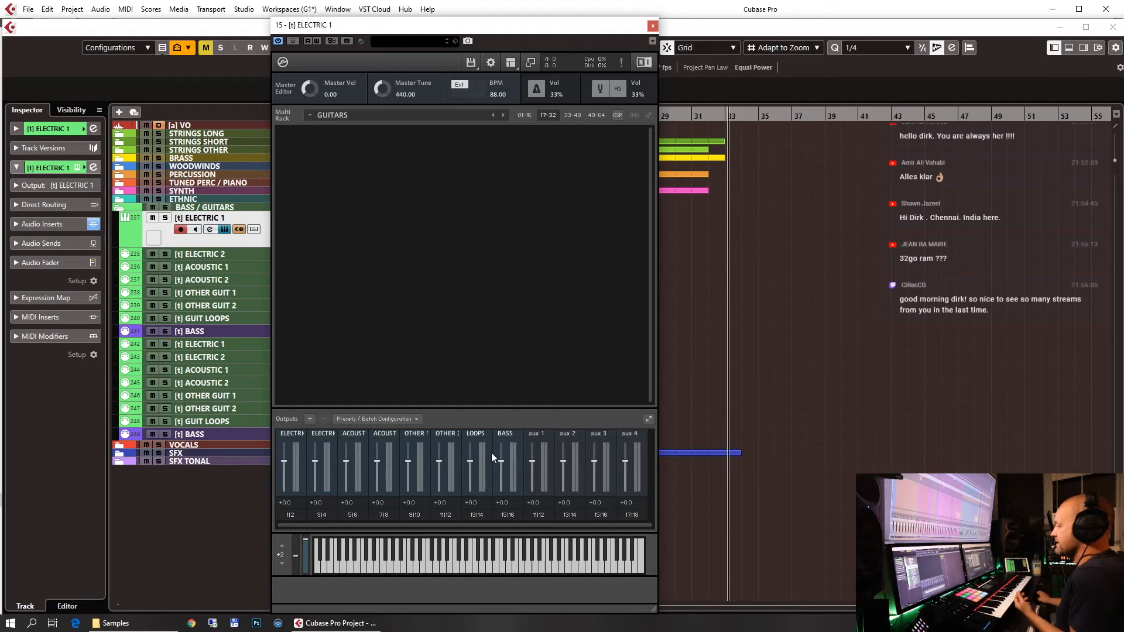
Examine the guitar instance's output list in the VST instrument rack and hide Kontakt's Outputs section.
left_click(1083, 48)
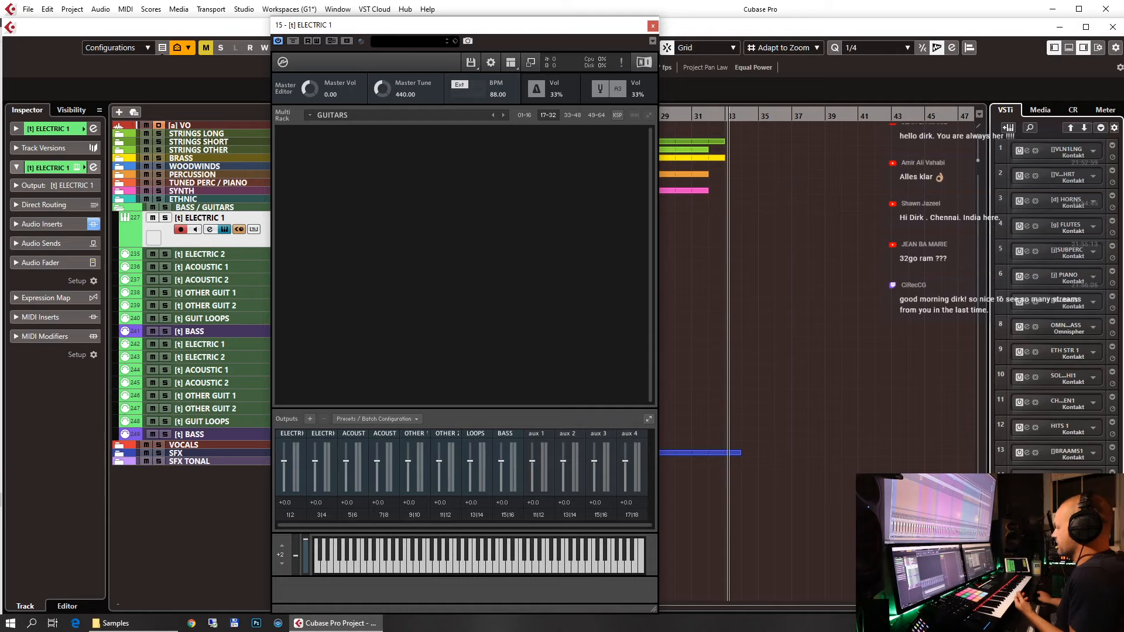
left_click(1113, 498)
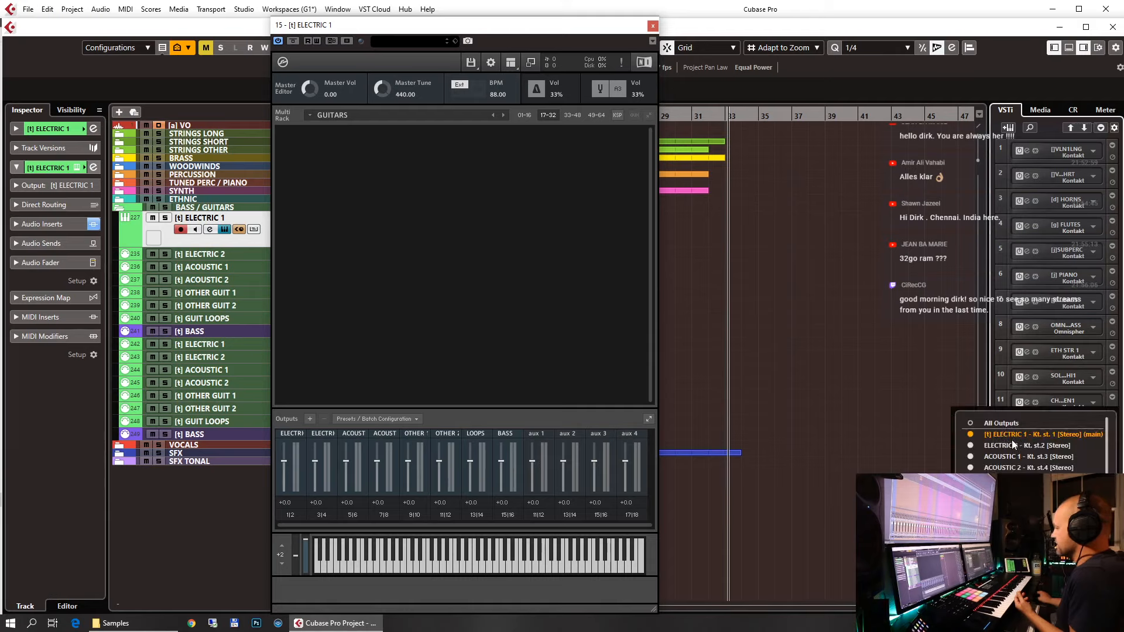
left_click(927, 331)
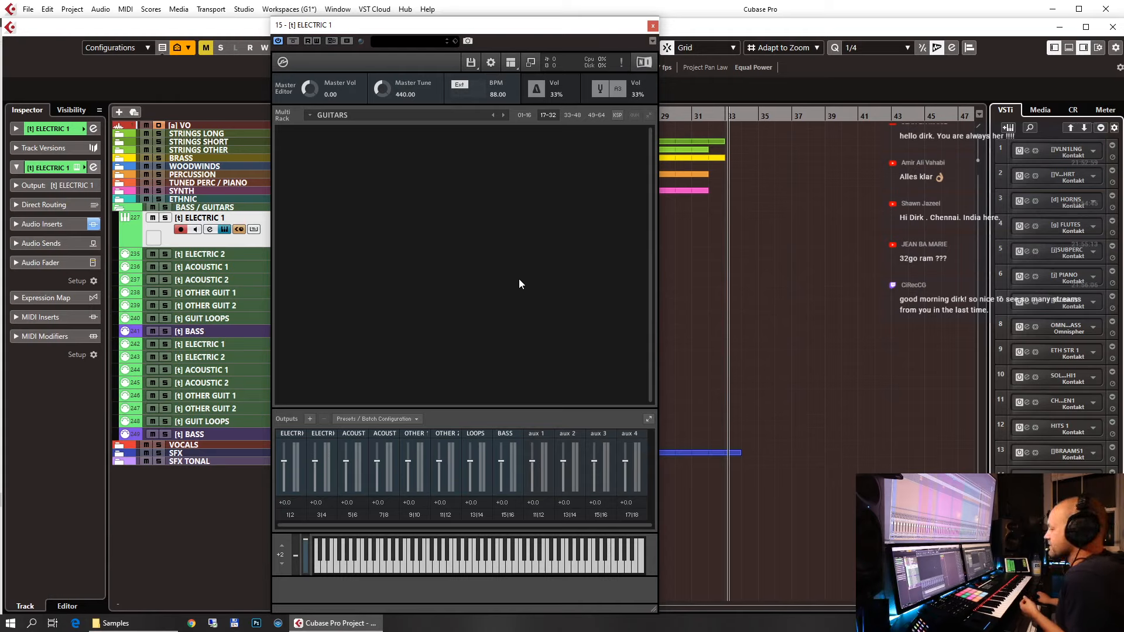
left_click(511, 62)
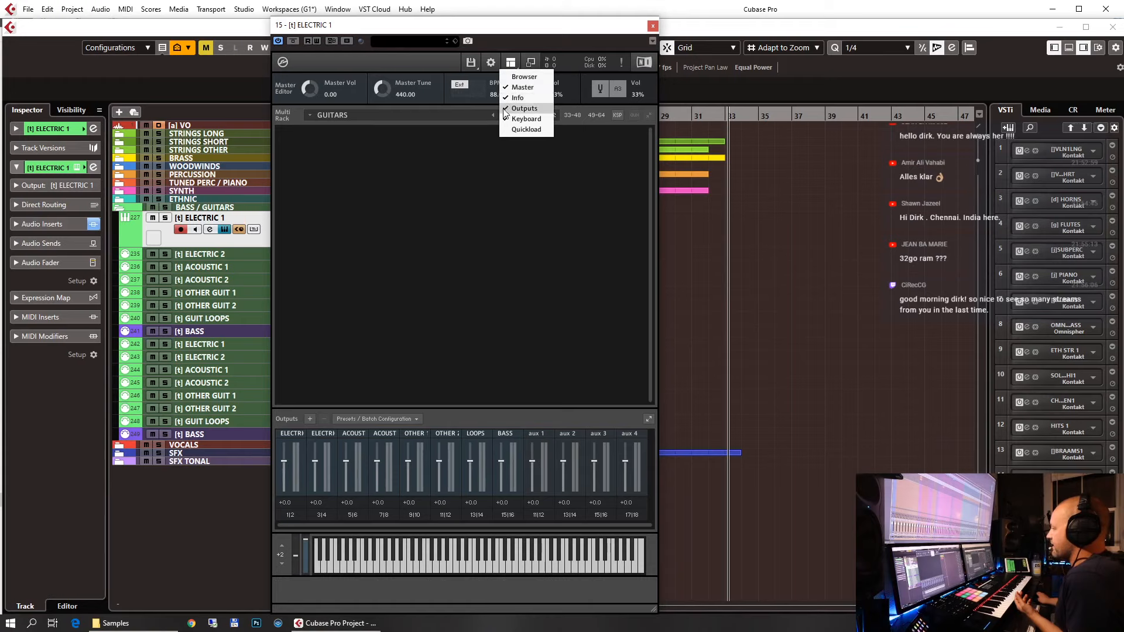
left_click(507, 108)
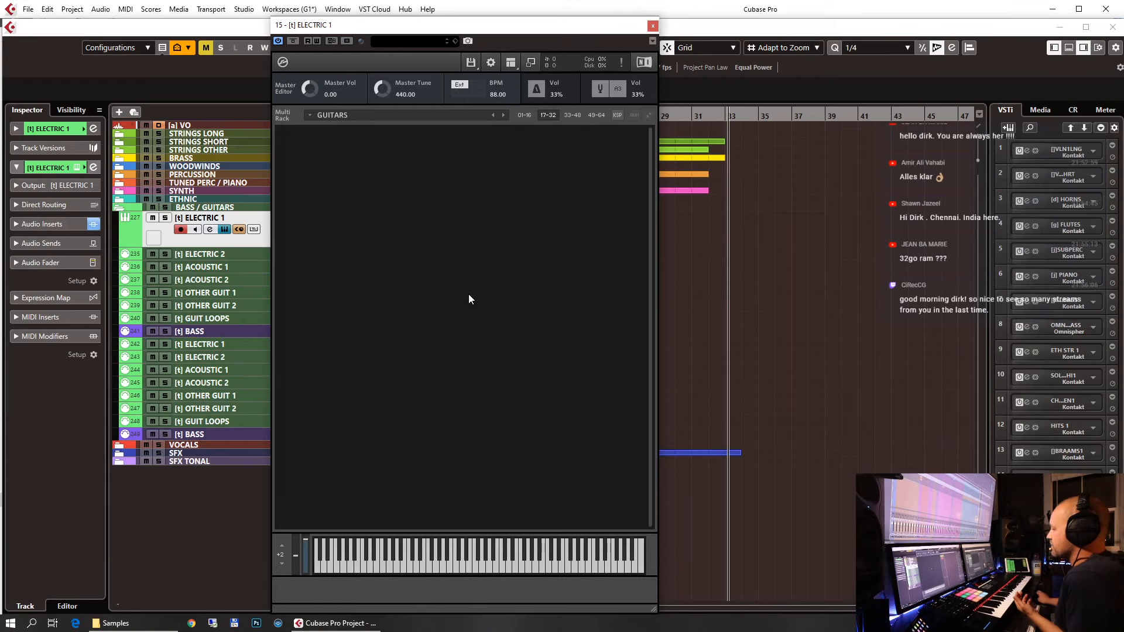
Browse Kontakt's Quick-Load instrument folders such as 01 STRINGS, 06 SYNTH and 07 ETHNIC, and close the instrument window.
left_click(318, 392)
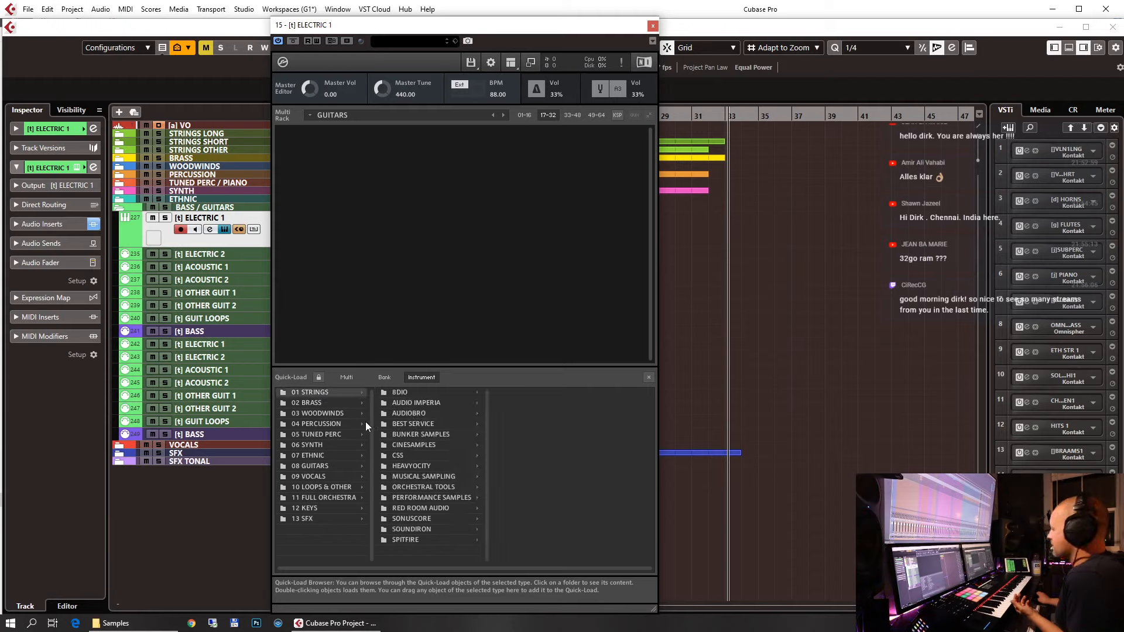
left_click(348, 424)
left_click(325, 434)
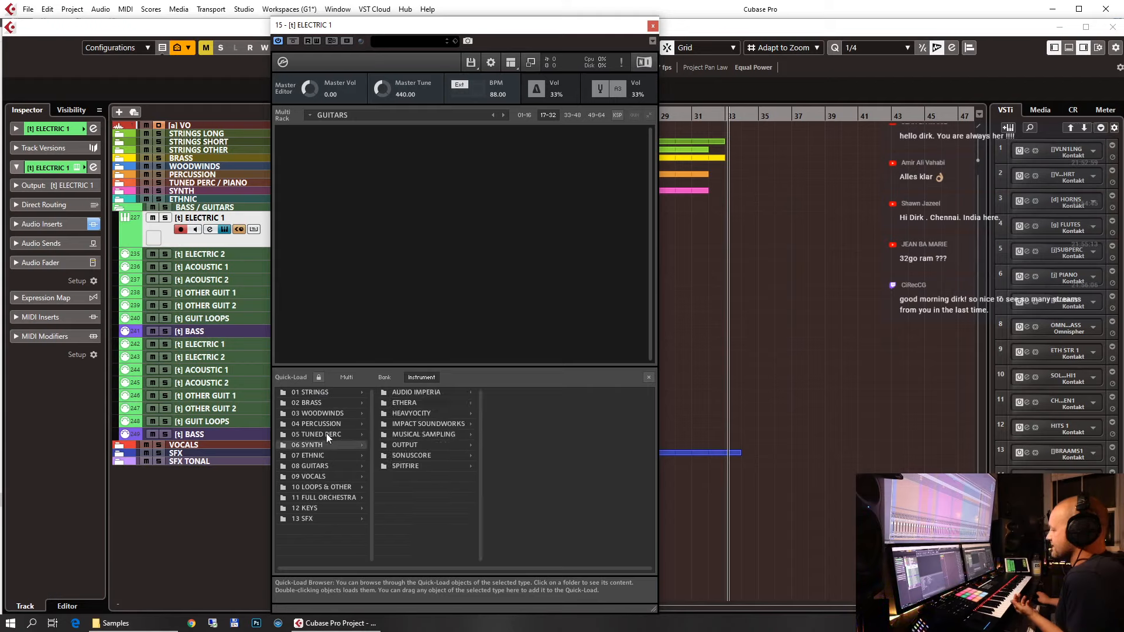
left_click(310, 455)
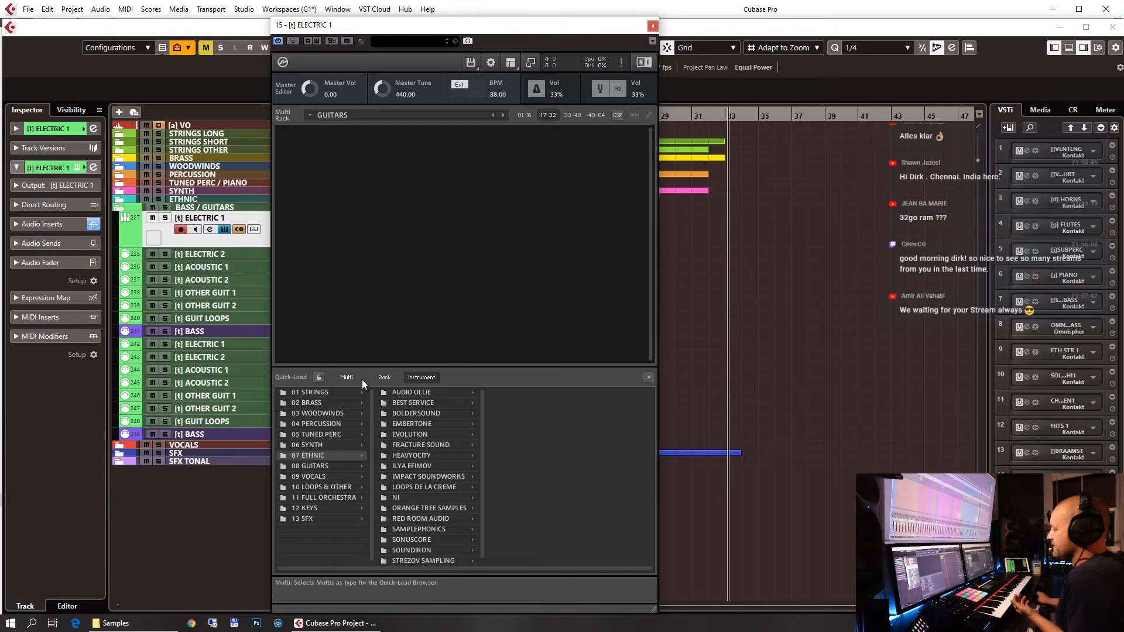
left_click(652, 26)
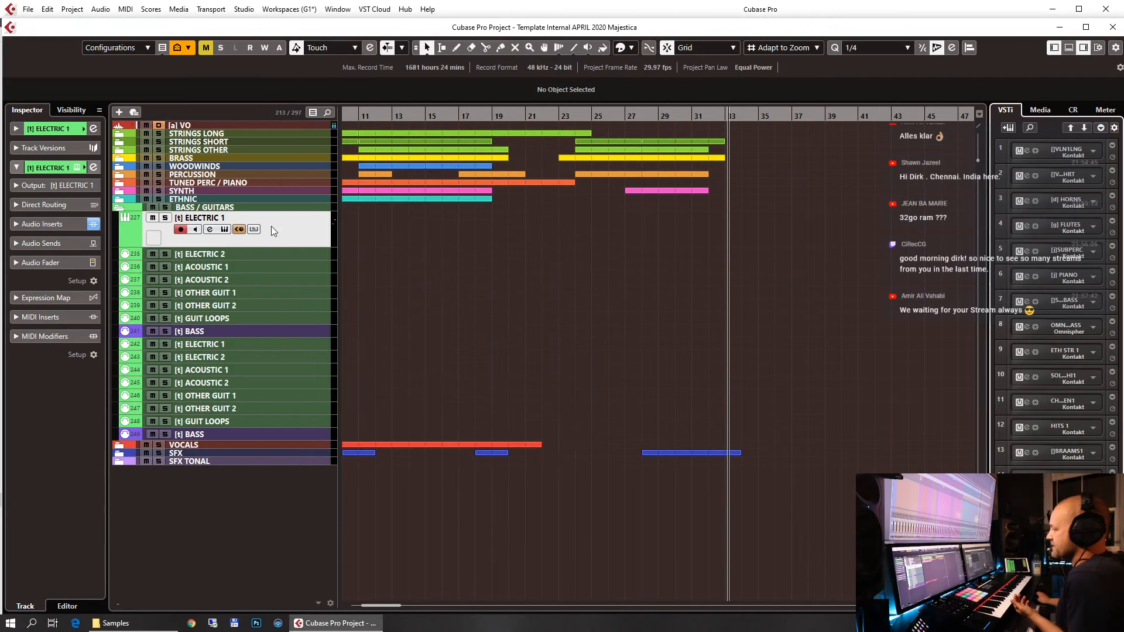
Reopen the ELECTRIC 1 track's Kontakt instrument and hide its Quick-Load browser.
left_click(77, 167)
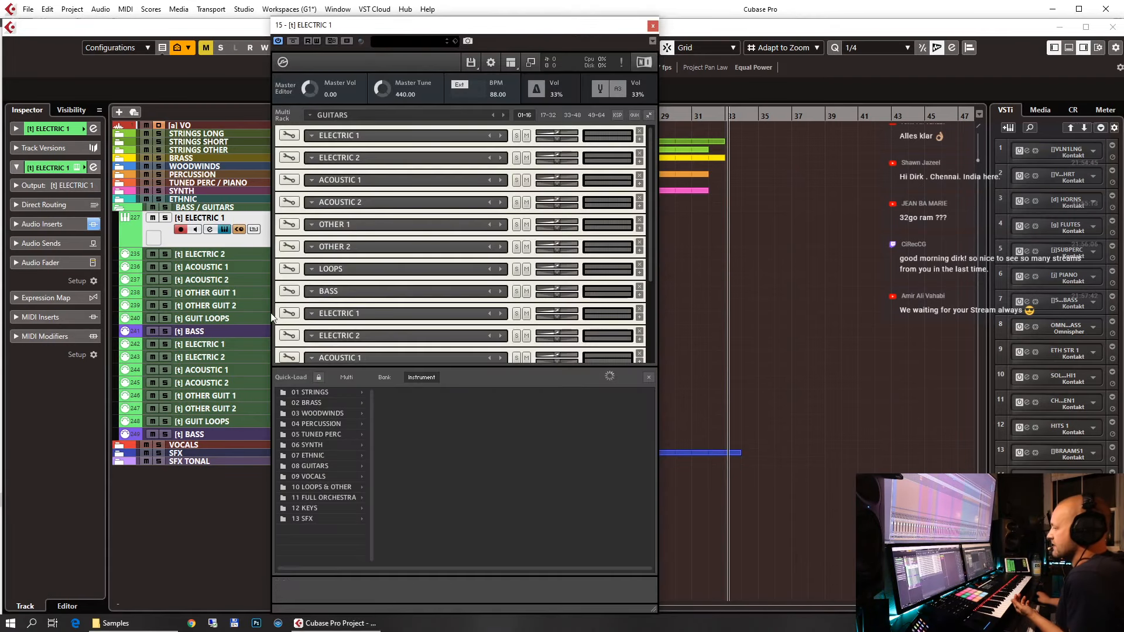
left_click(649, 378)
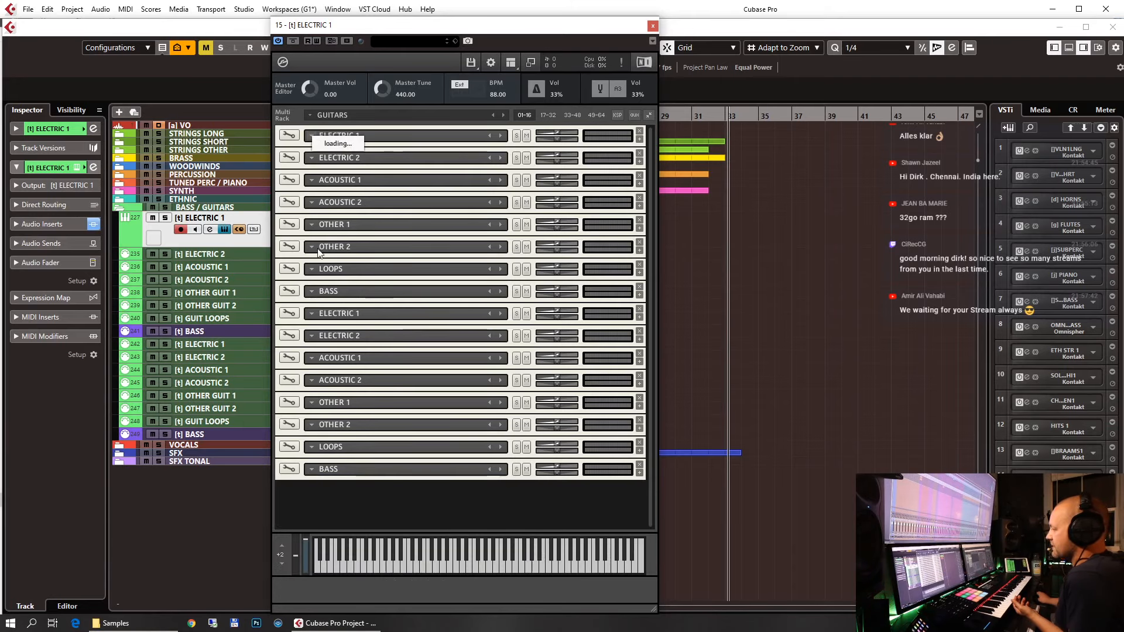
double_click(409, 510)
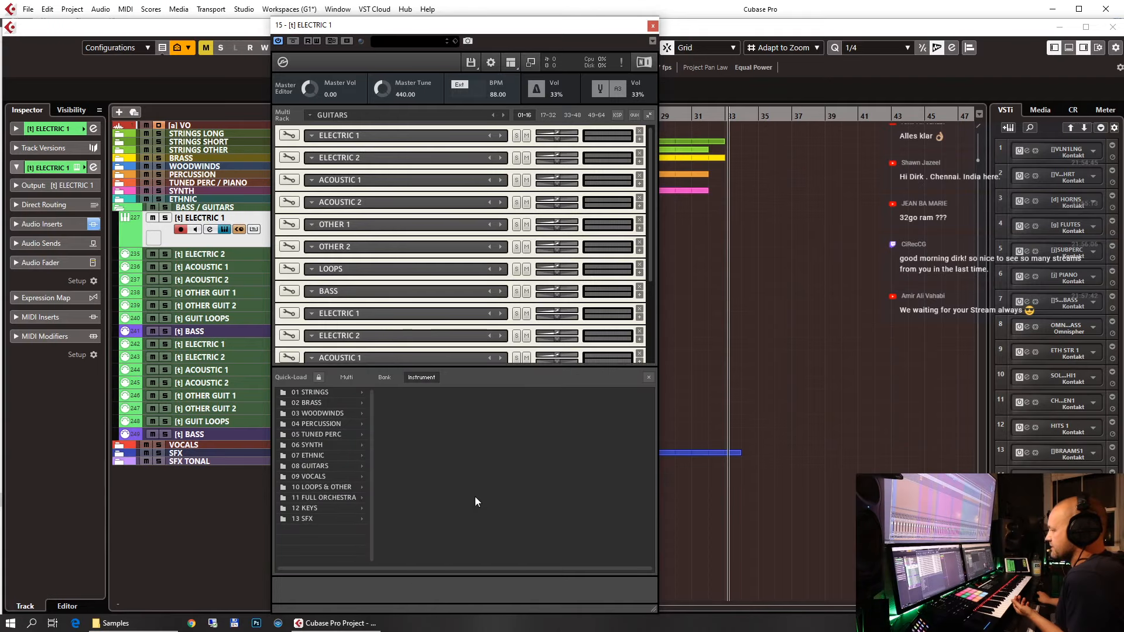
left_click(649, 377)
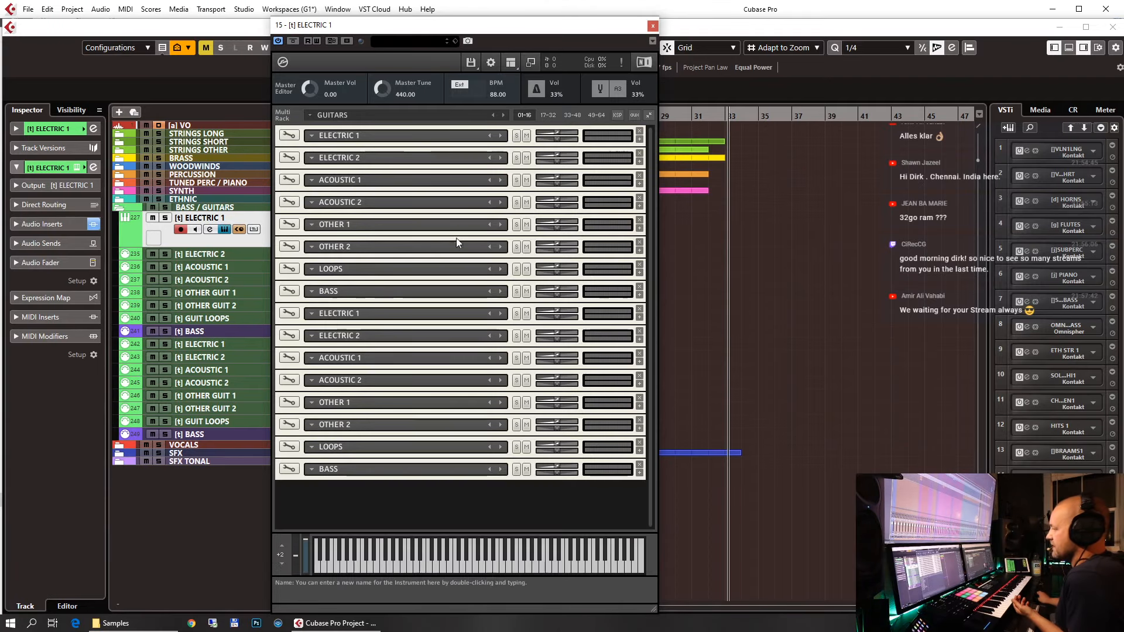
Load the Quick-Load patch 01 Palm Based - Bi-Amp Dbl-Track from the 08 GUITARS folder into Kontakt's ELECTRIC 1 slot.
right_click(308, 135)
mouse_move(351, 215)
mouse_move(459, 309)
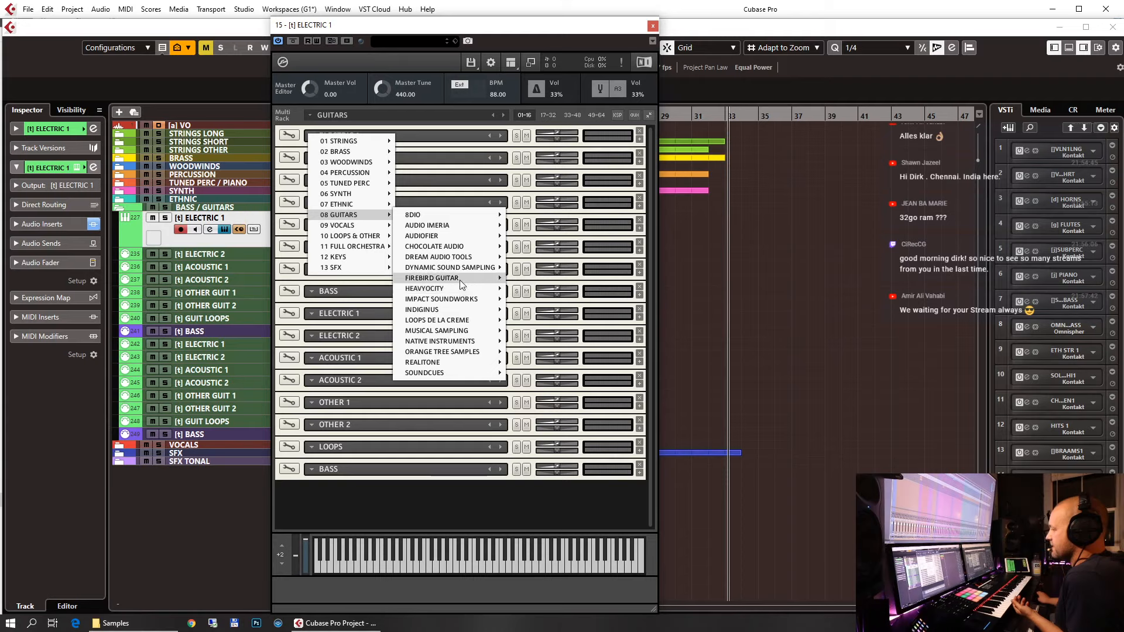
mouse_move(464, 258)
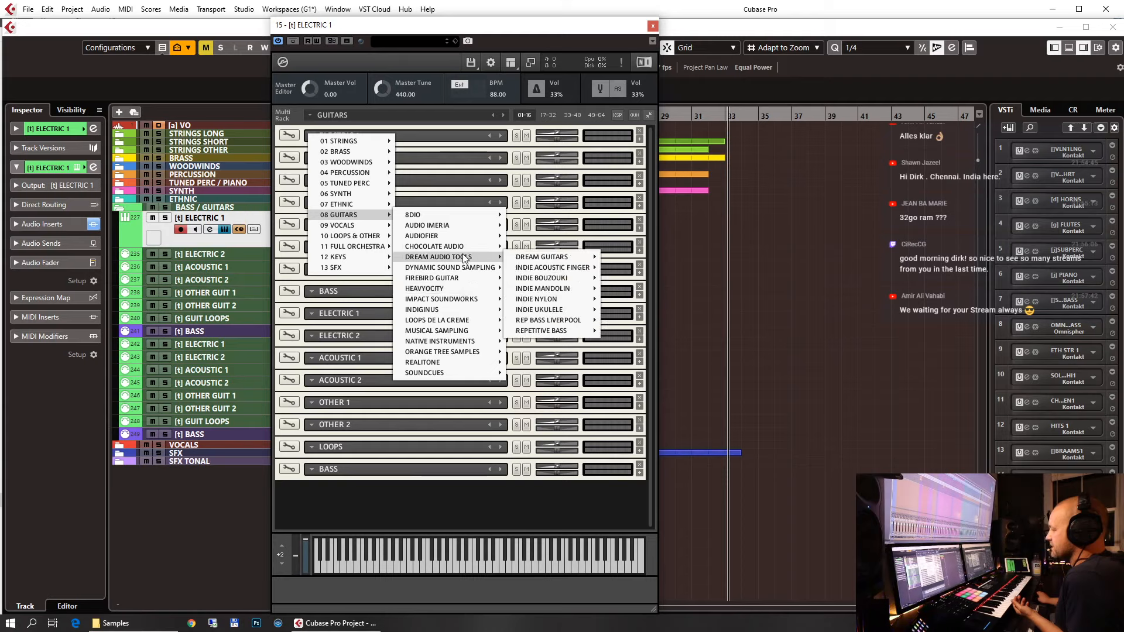
mouse_move(513, 251)
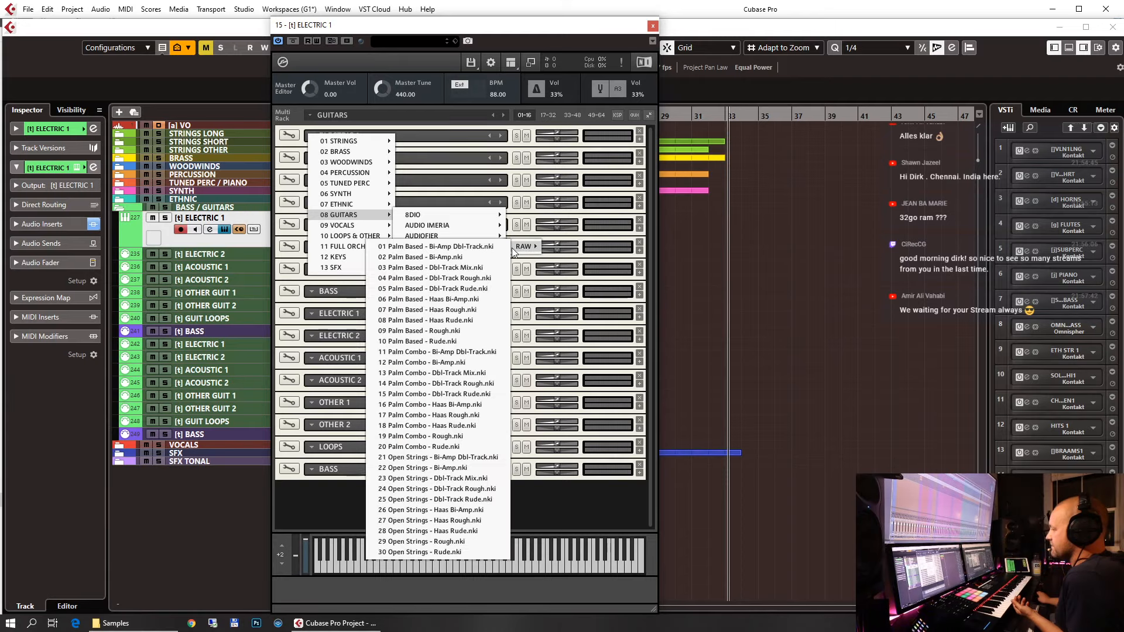
left_click(435, 246)
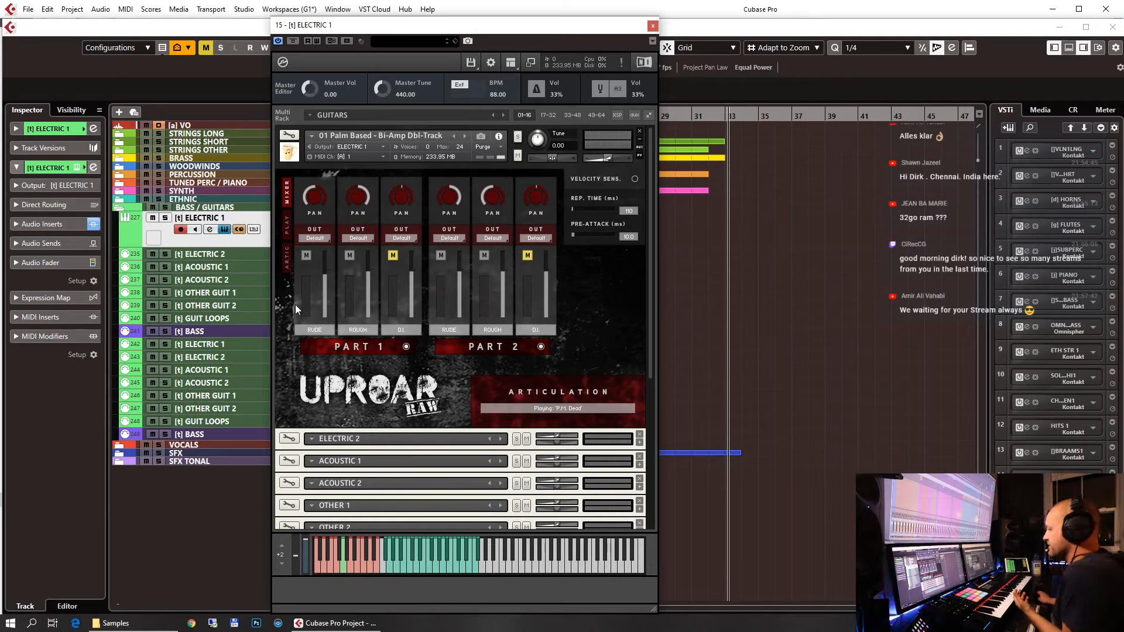
Make the ++TIER 2++ folder under Group Tracks visible in the track list and move the Kontakt window out of view.
left_click(71, 110)
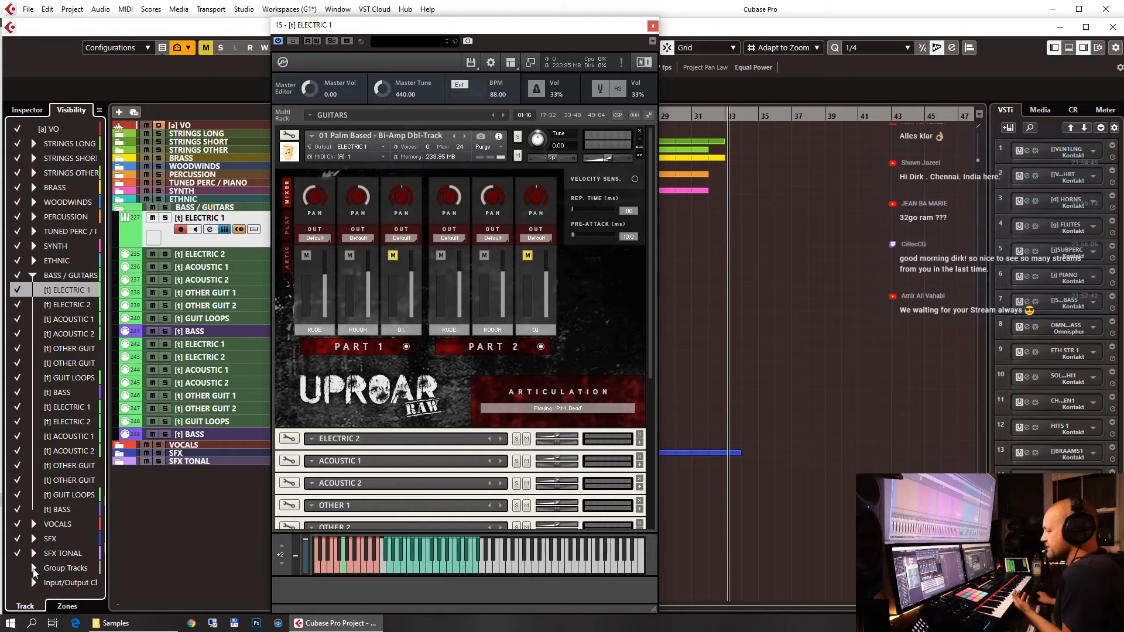
left_click(33, 568)
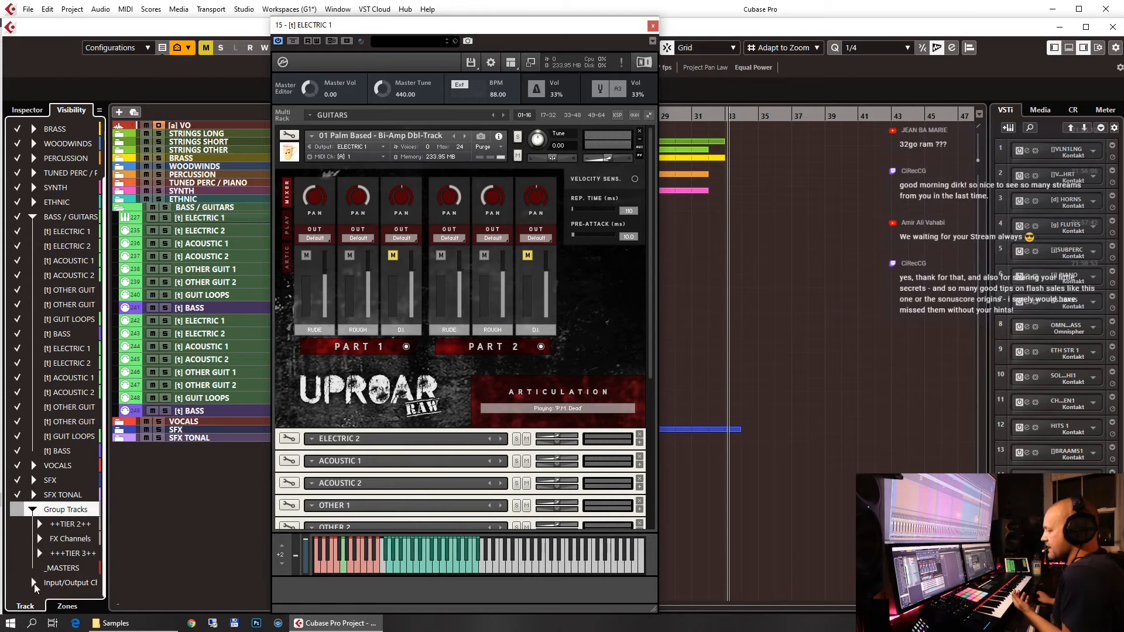
left_click(38, 525)
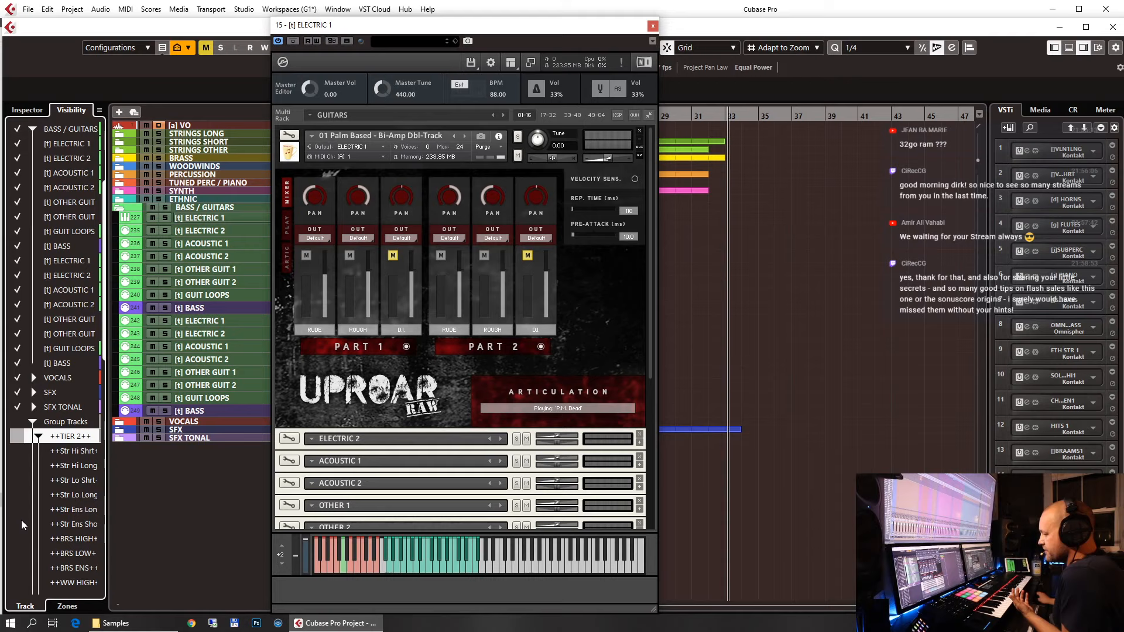
left_click(17, 438)
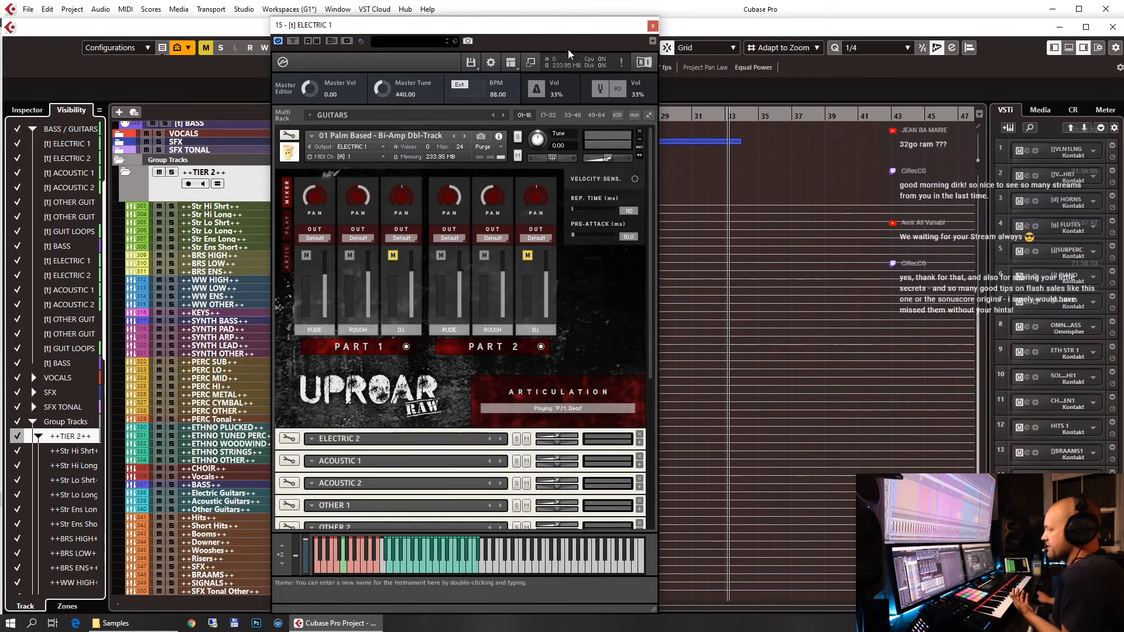
left_click_drag(547, 26, 1123, 73)
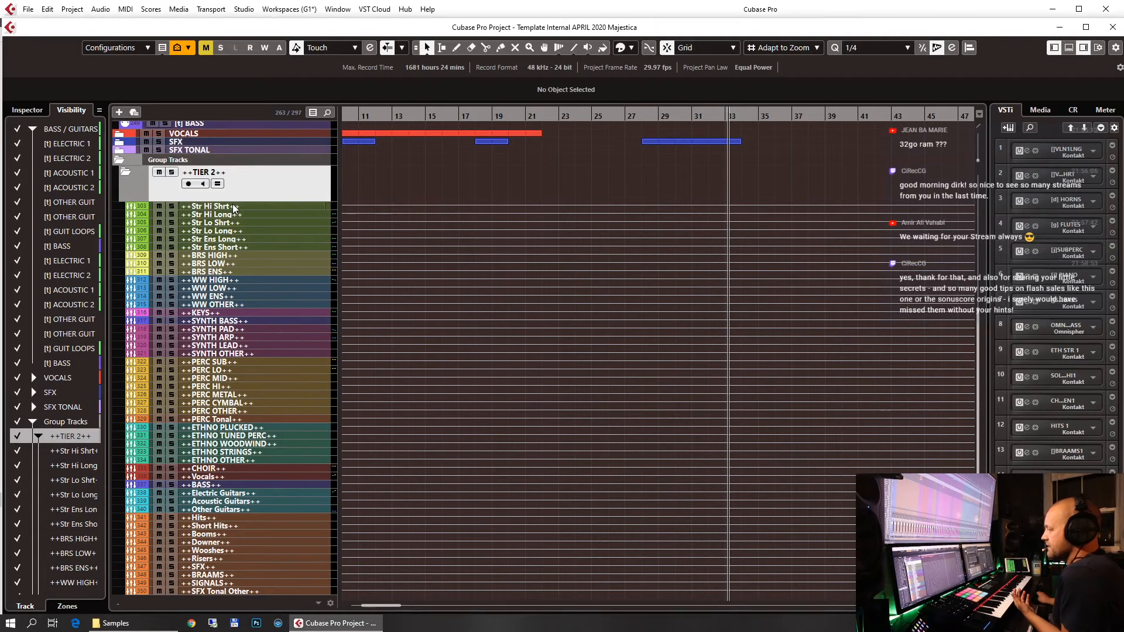
Select the ++Str Hi Shrt++ group, expand the STRINGS LONG folder and select its [a] VLN 1 LNG instrument track.
left_click(206, 207)
scroll(375, 310, "up", 5)
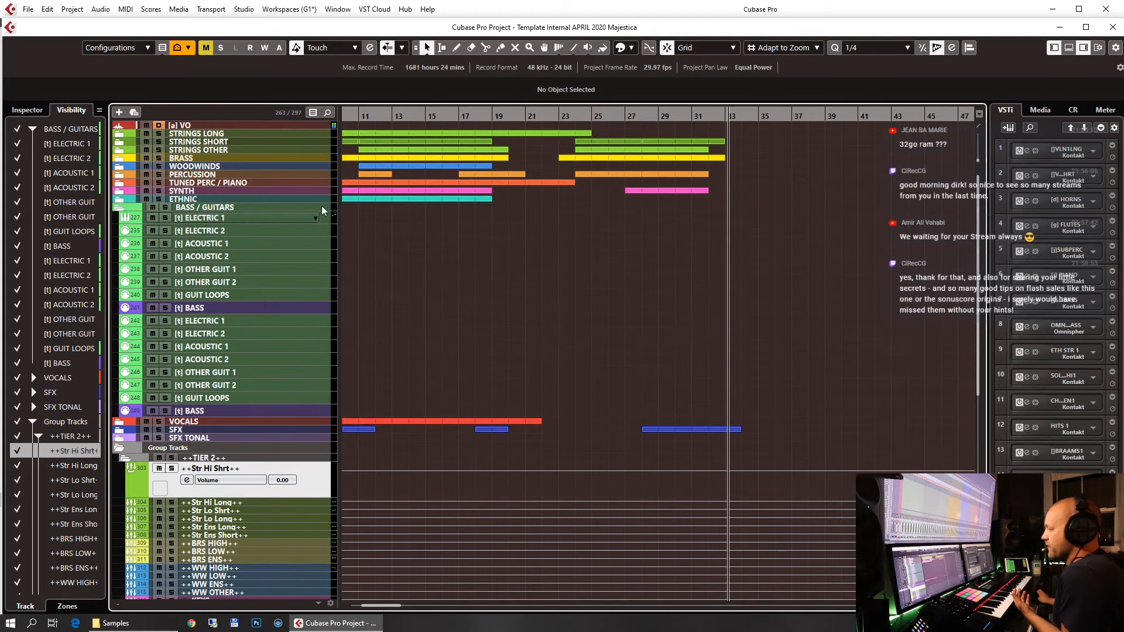
left_click(119, 136)
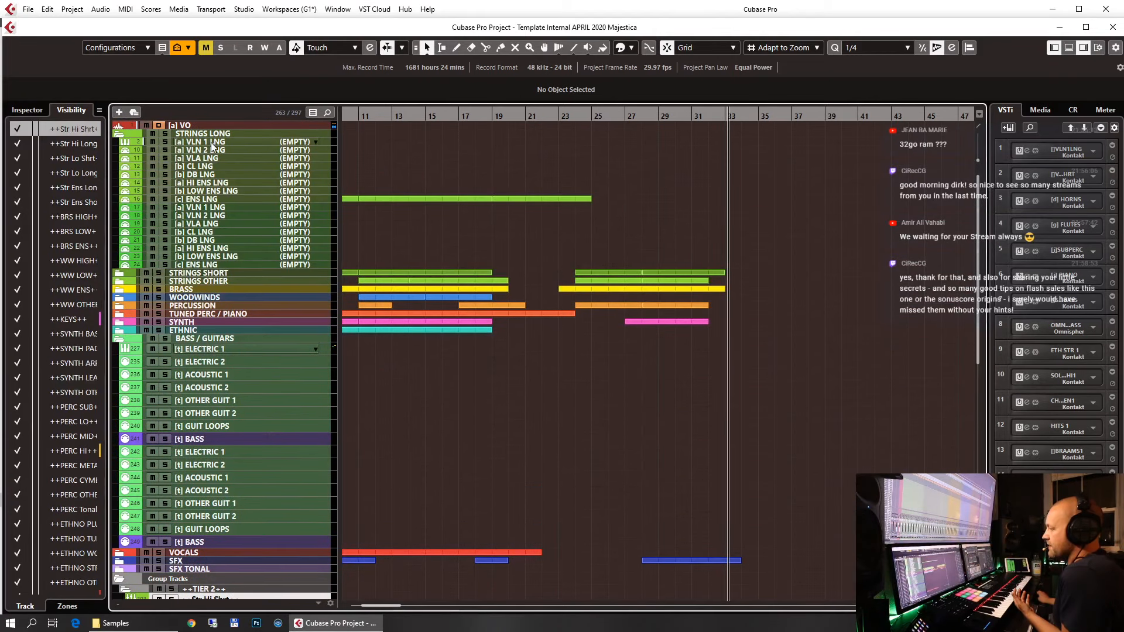
left_click(213, 145)
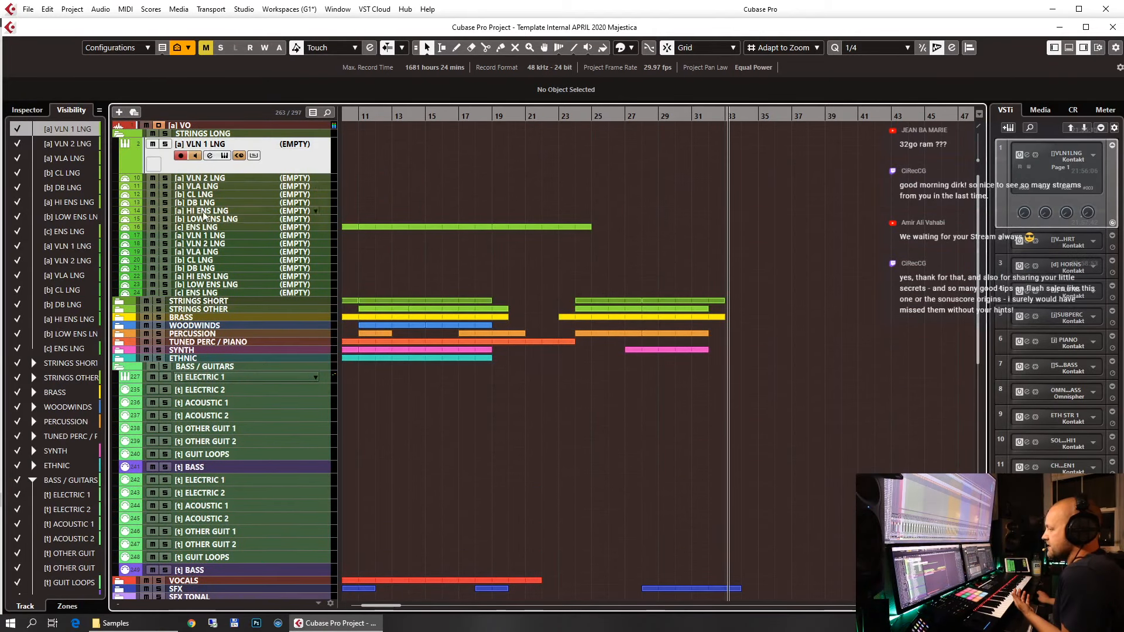
scroll(220, 257, "down", 10)
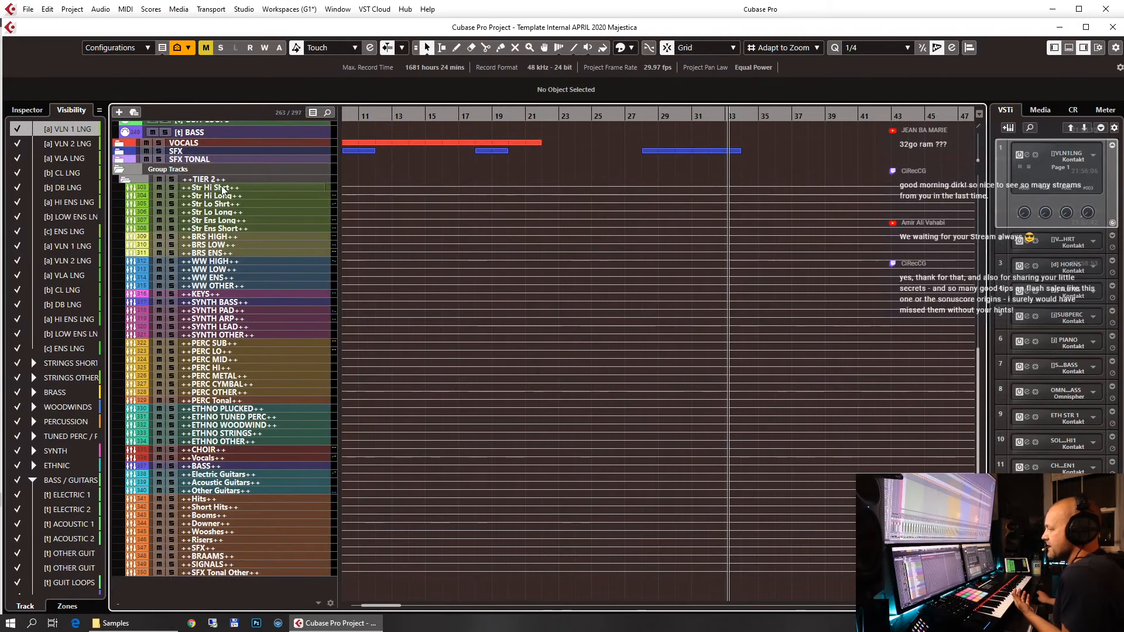
Show the ++Str Hi Shrt++ group track's settings in the Inspector and hide the VST instrument rack.
left_click(214, 189)
left_click(28, 111)
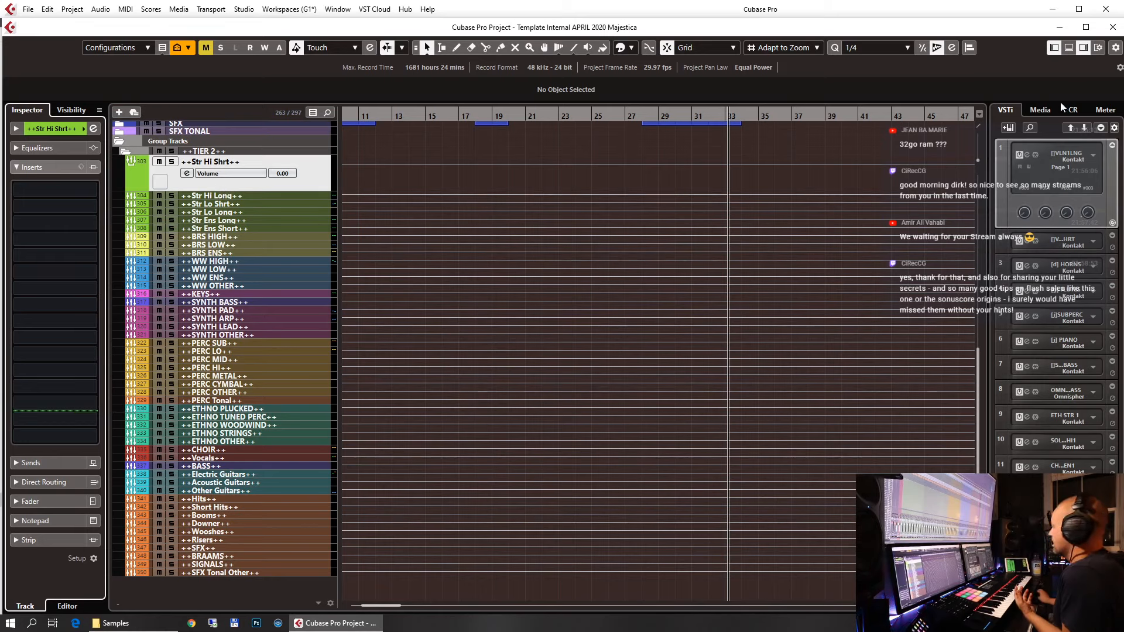
left_click(1083, 47)
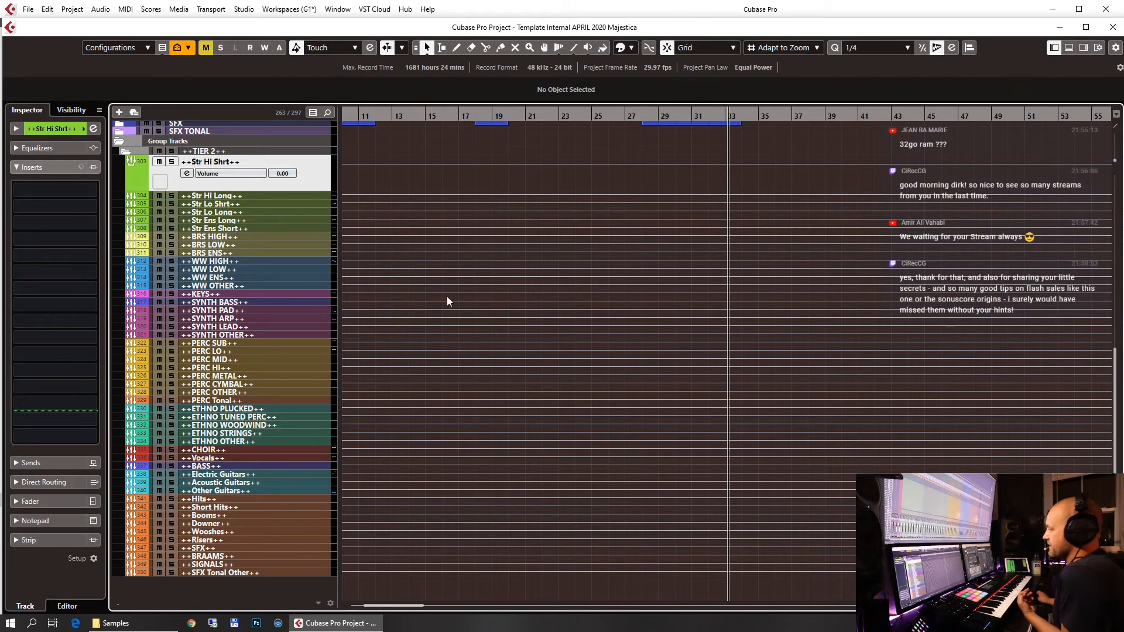
Open the Virtual Mix Rack insert on the first [a] VLN 1 LNG track, examine its Virtual Channel module and close it.
scroll(445, 261, "up", 10)
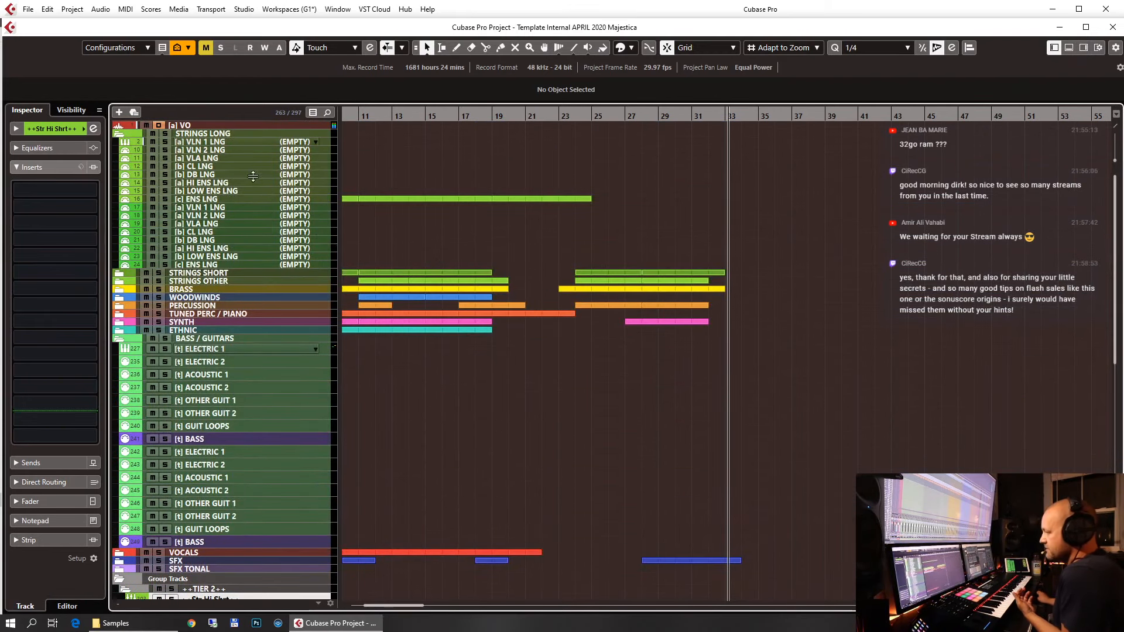
left_click(221, 144)
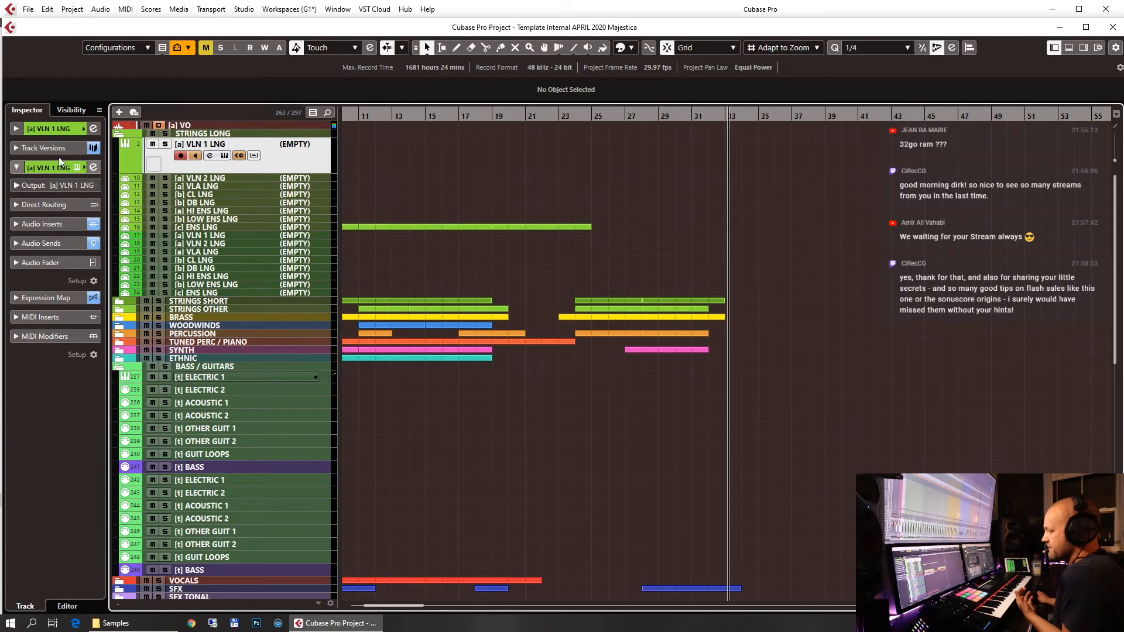
left_click(42, 224)
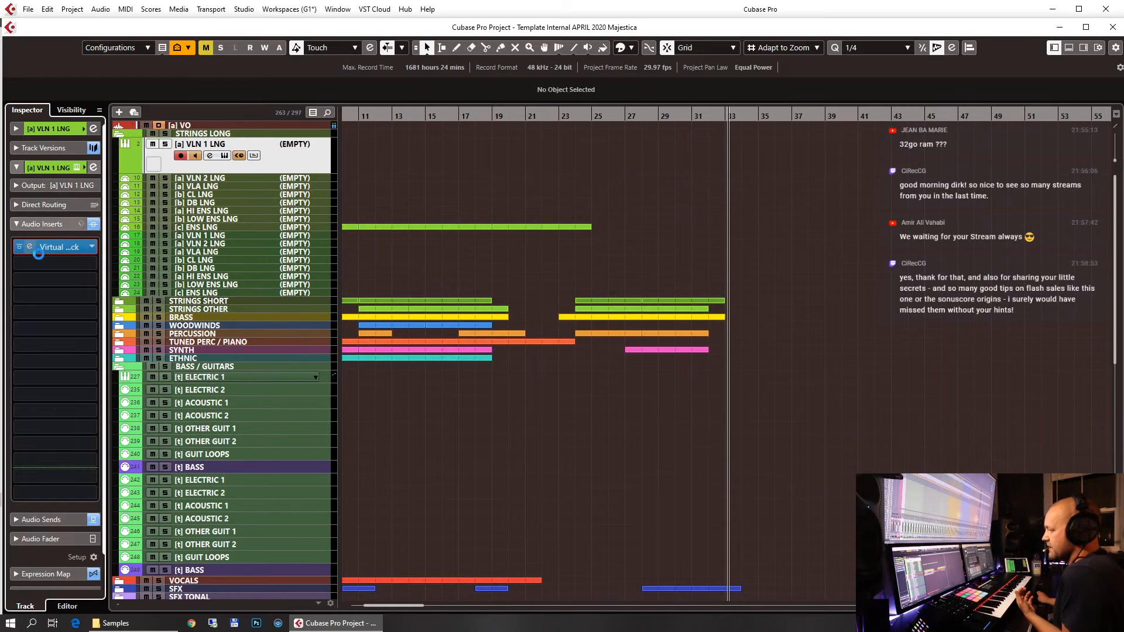
left_click(30, 246)
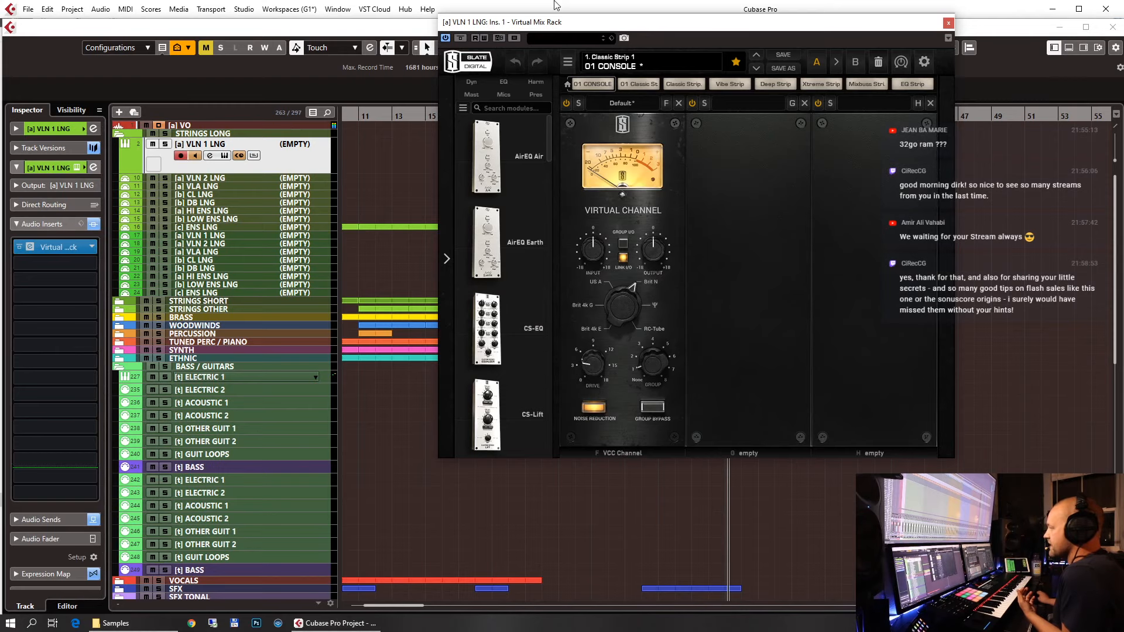
left_click_drag(563, 25, 423, 48)
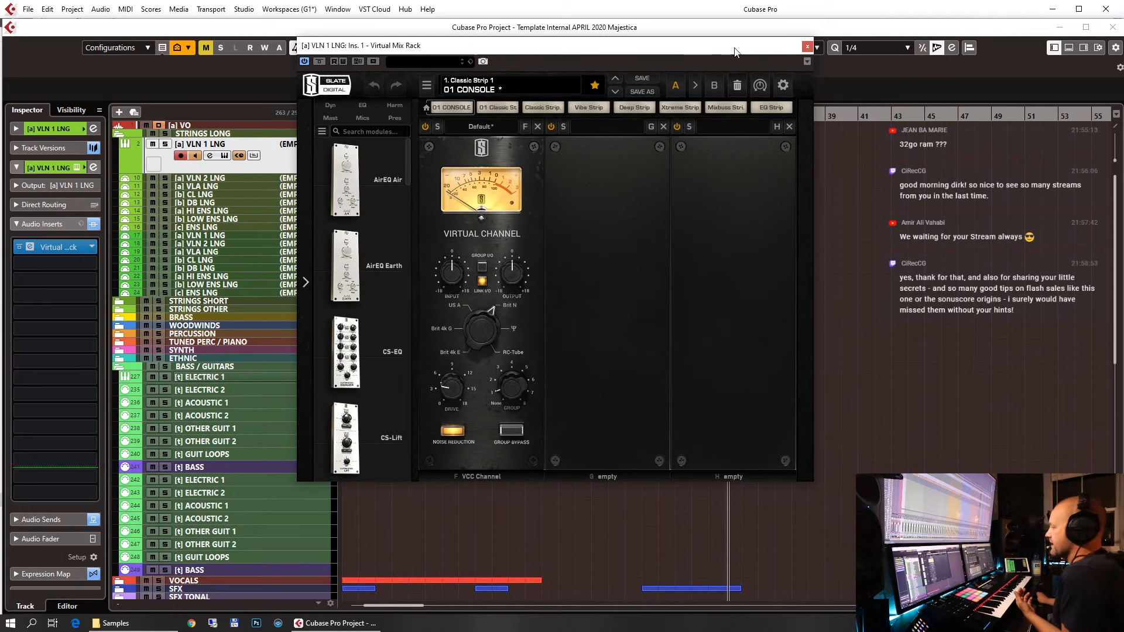
left_click(805, 49)
Examine the Inspector's insert slots for the ++Str Hi Shrt++, ++BRS HIGH++ and ++WW HIGH++ group tracks.
scroll(308, 368, "down", 5)
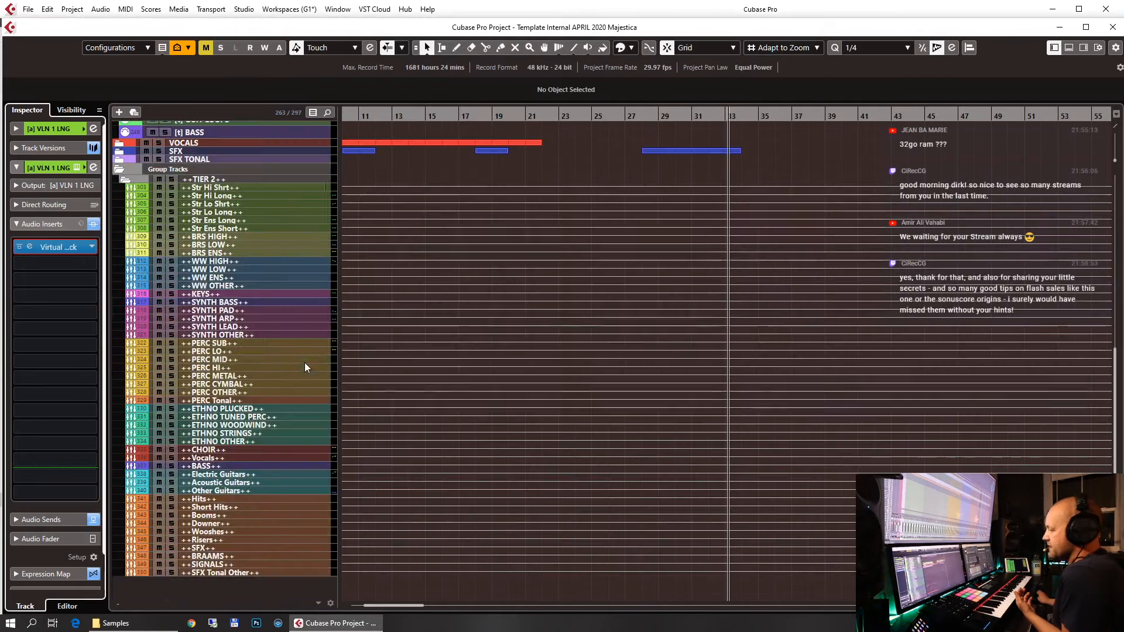
left_click(228, 188)
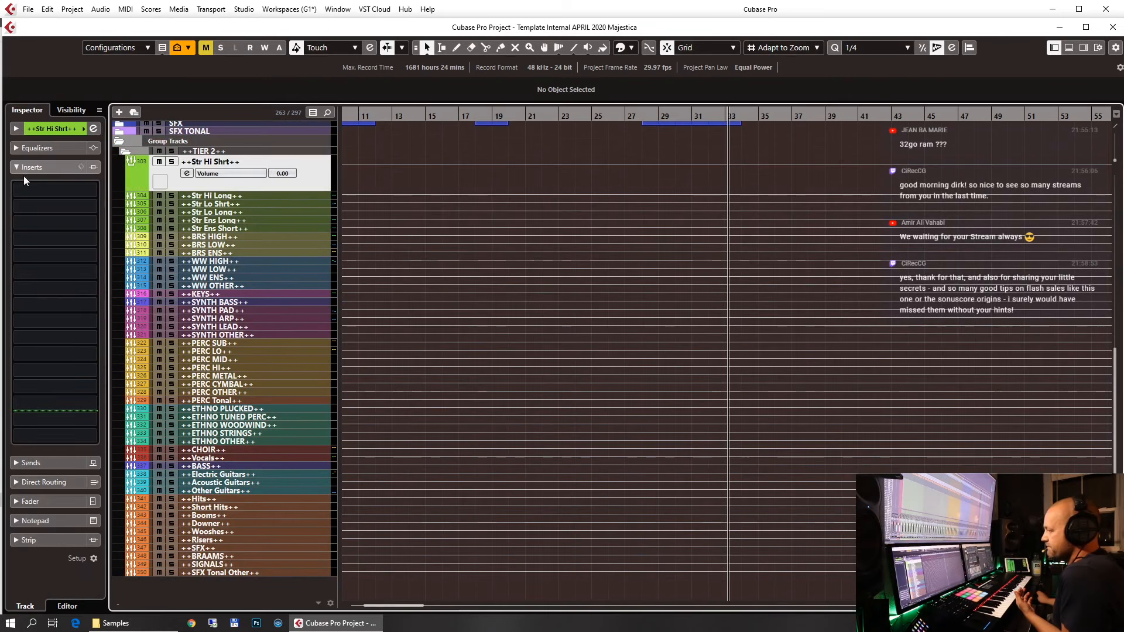
left_click(233, 237)
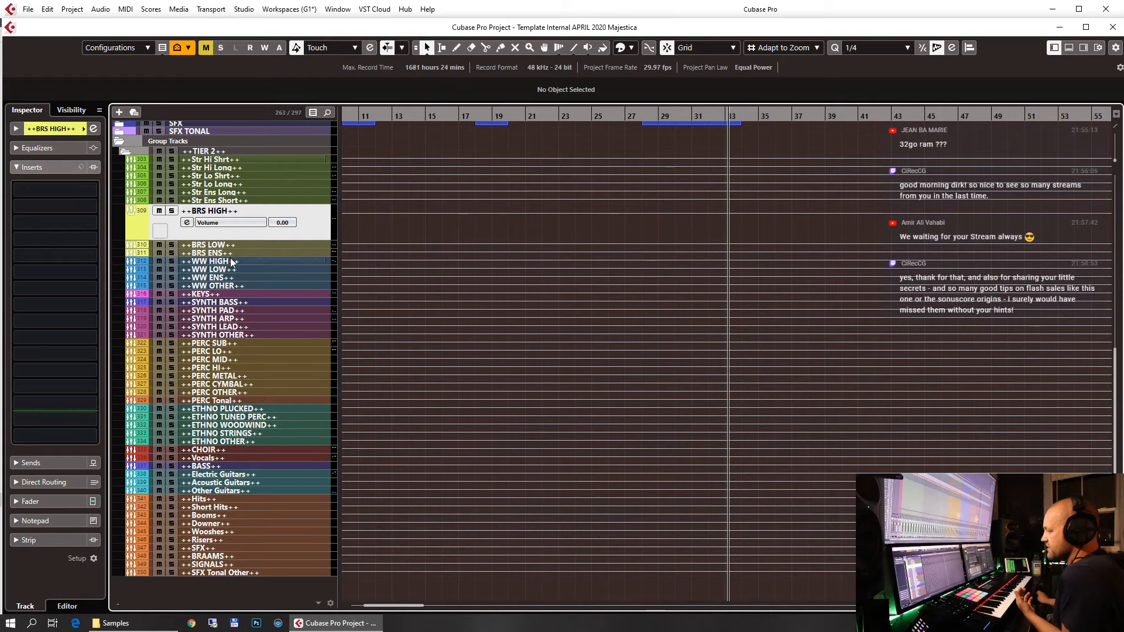
left_click(232, 262)
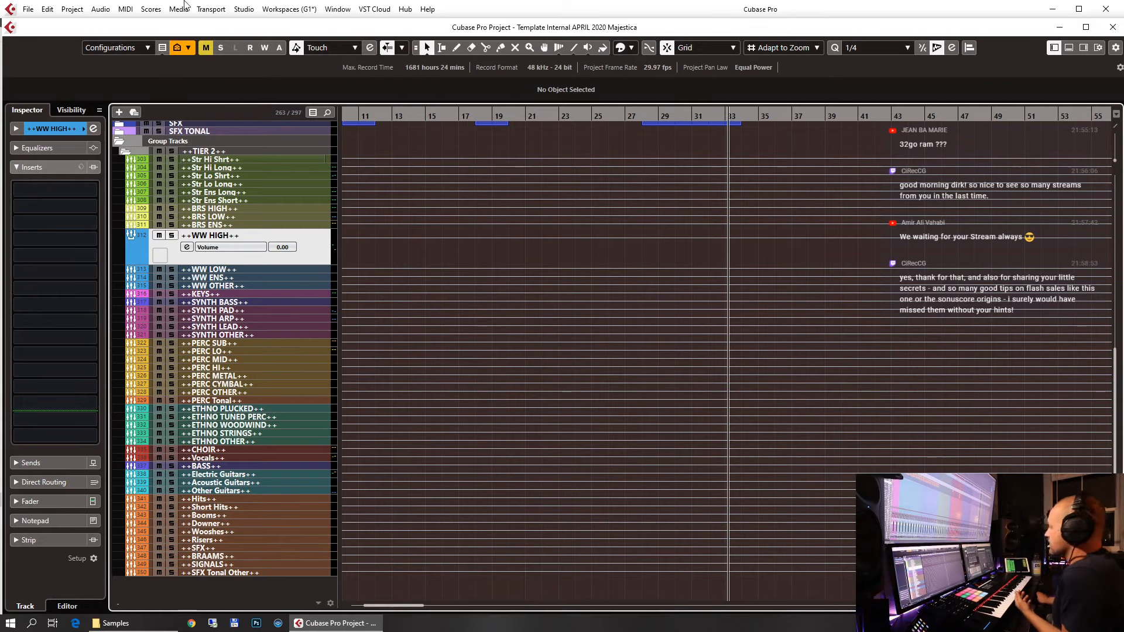
Collapse the ++TIER 2++ folder, make the FX Channels folder visible and select the x_Str Long VERB track.
left_click(125, 152)
left_click(71, 110)
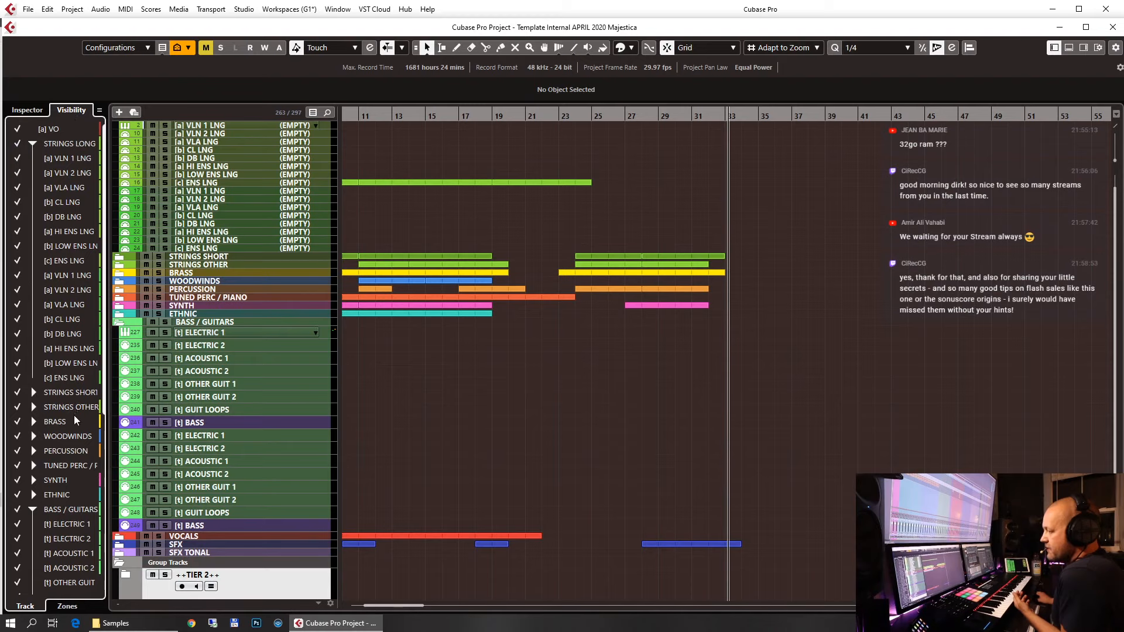
scroll(74, 413, "down", 6)
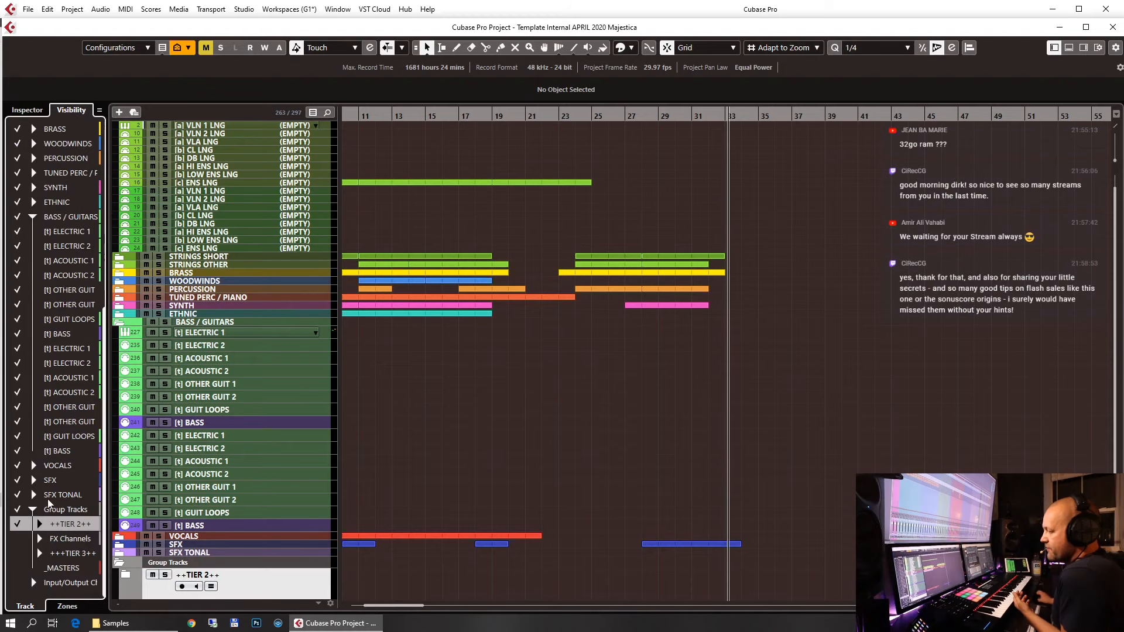
left_click(39, 539)
scroll(293, 406, "down", 5)
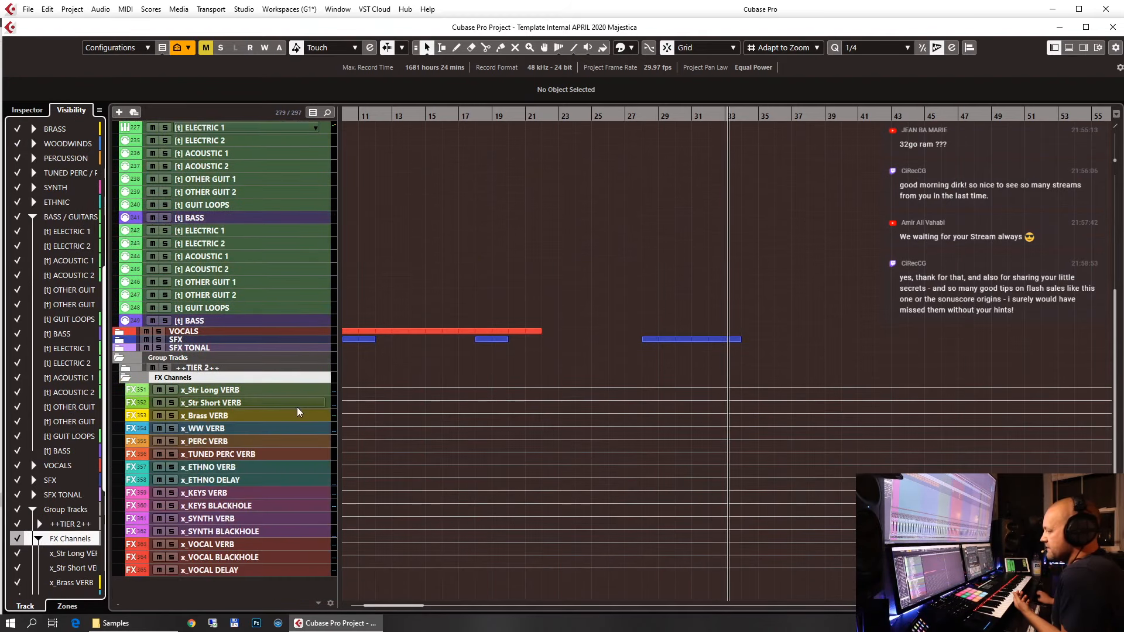
left_click(268, 390)
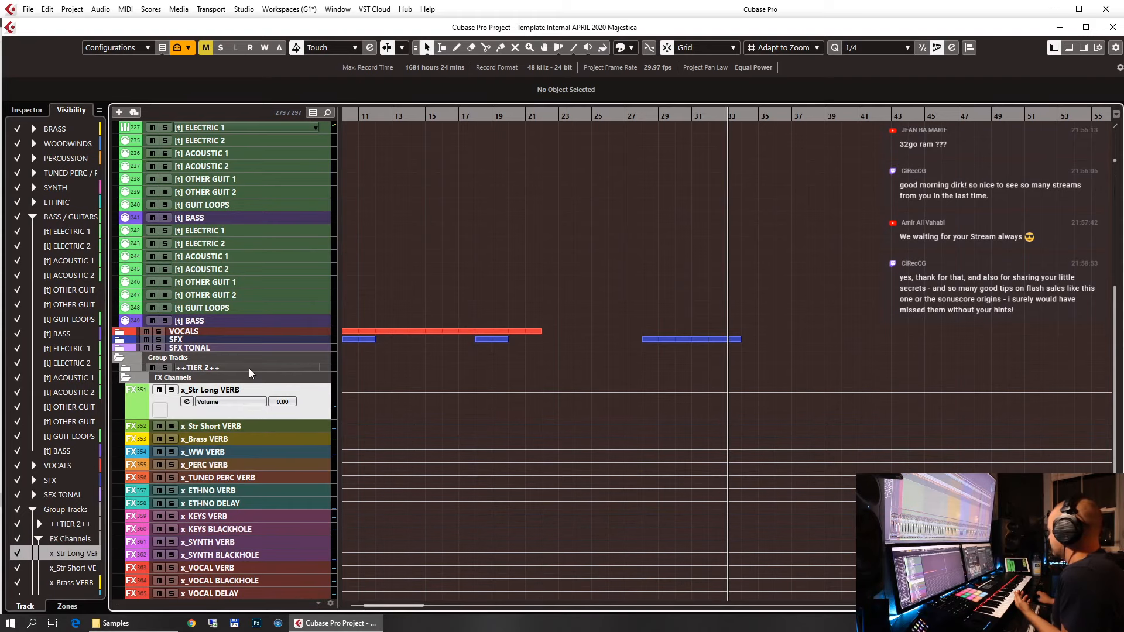
scroll(112, 546, "down", 2)
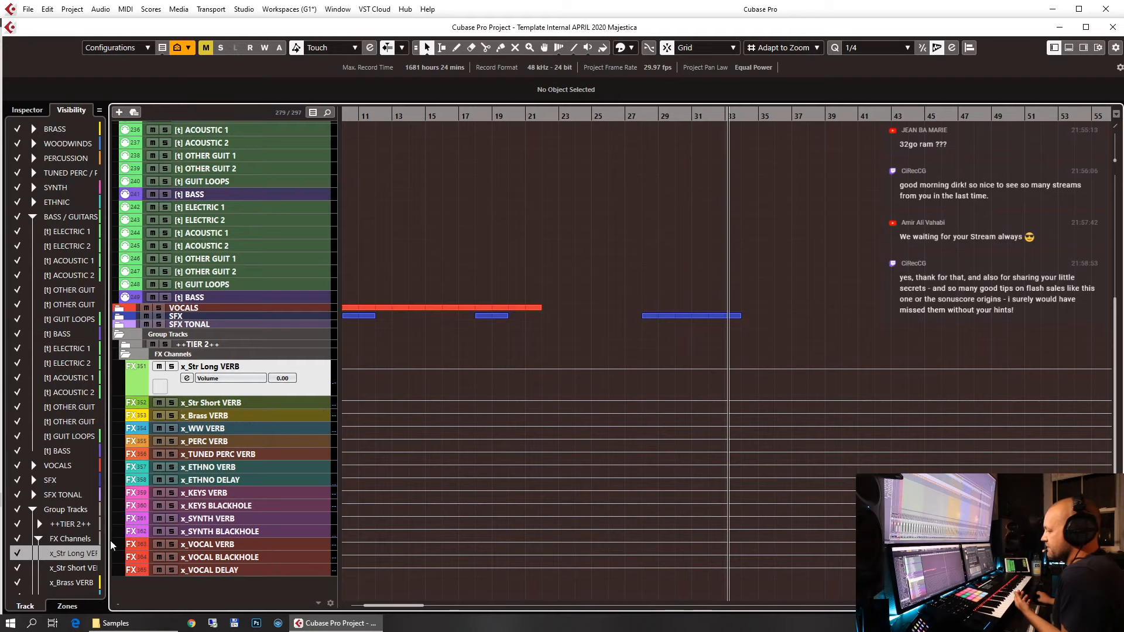
Make the +++TIER 3+++ folder visible and select its _STRINGS_DE and _SFXTONAL_DE group tracks in turn.
scroll(50, 561, "down", 5)
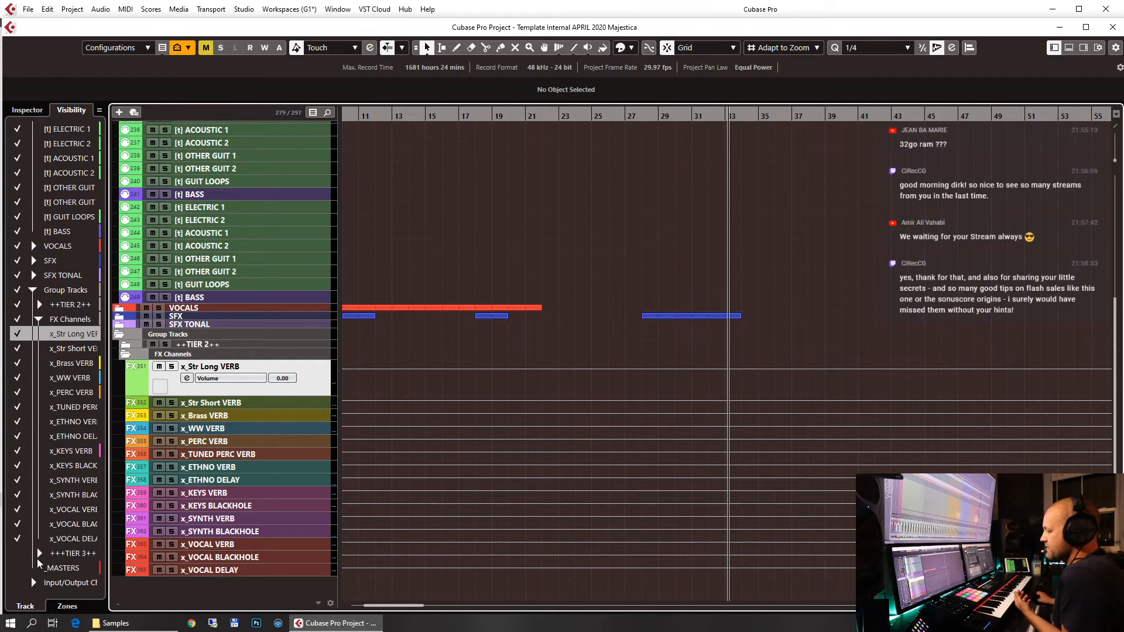
left_click(39, 554)
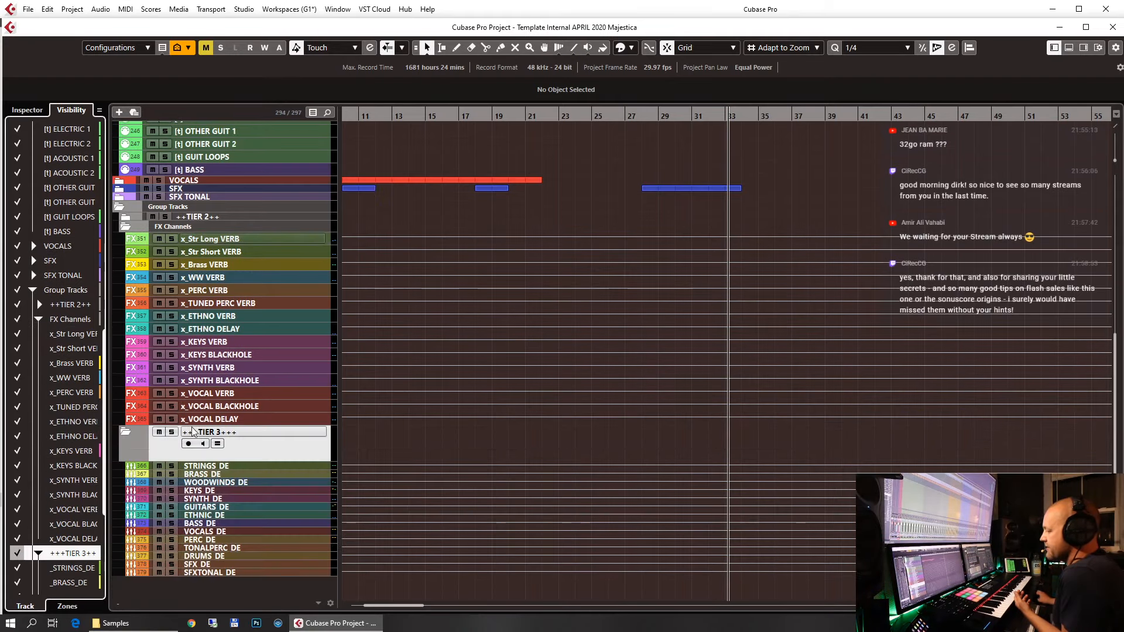
left_click(175, 466)
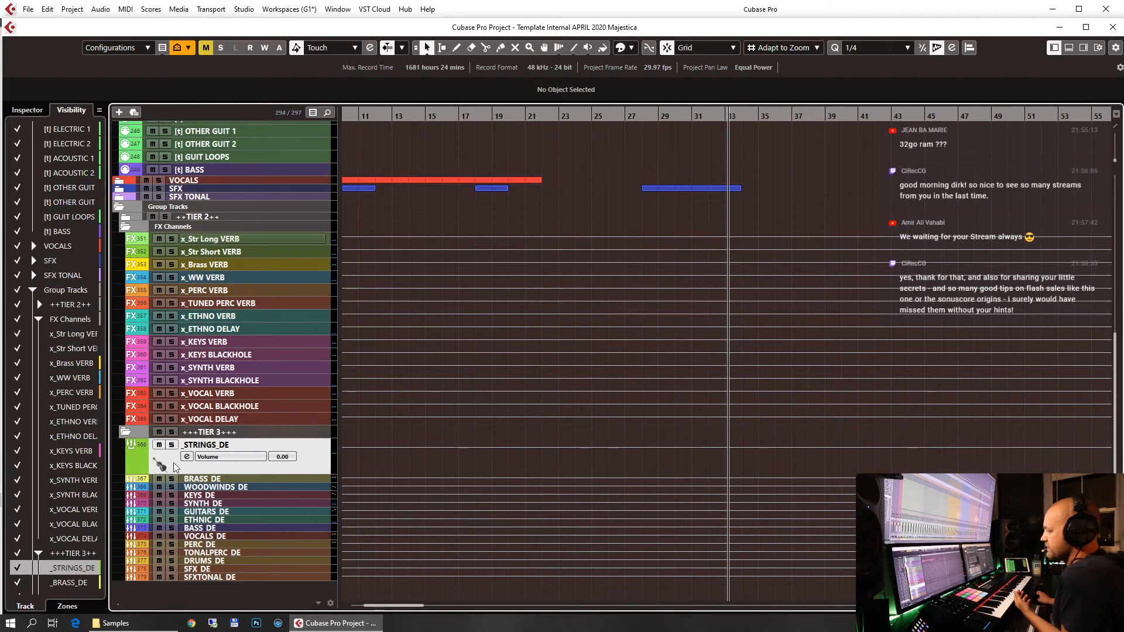
left_click(203, 577)
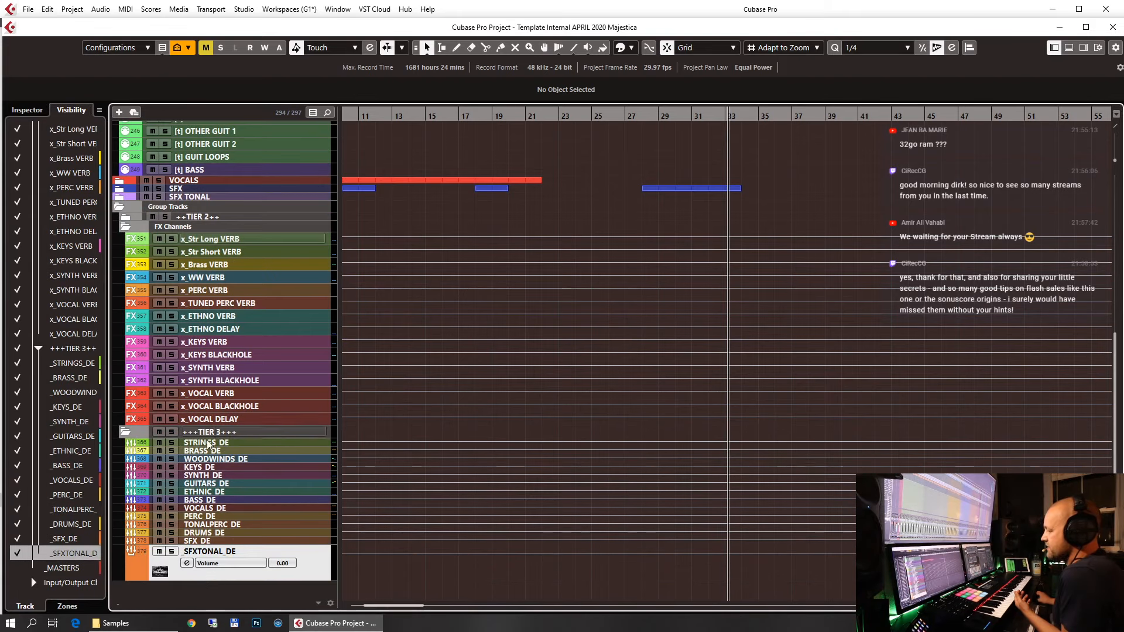
Return to the STRINGS LONG folder and select [a] VLN 1 LNG, followed by the [c] ENS LNG track containing the MIDI parts.
scroll(241, 240, "up", 10)
left_click(229, 143)
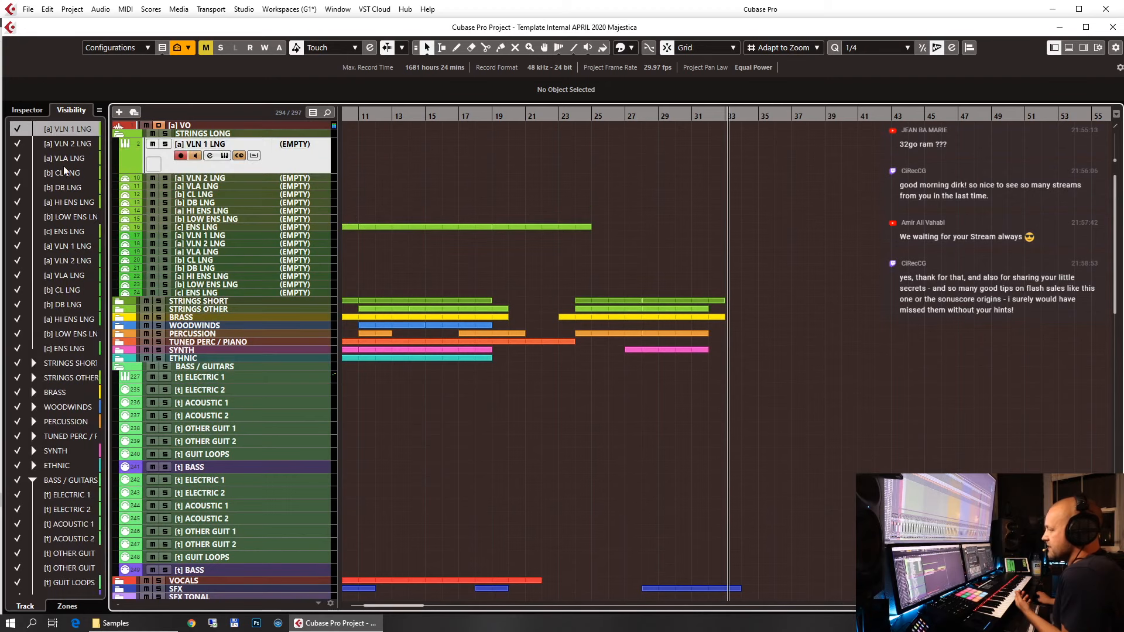
left_click(203, 227)
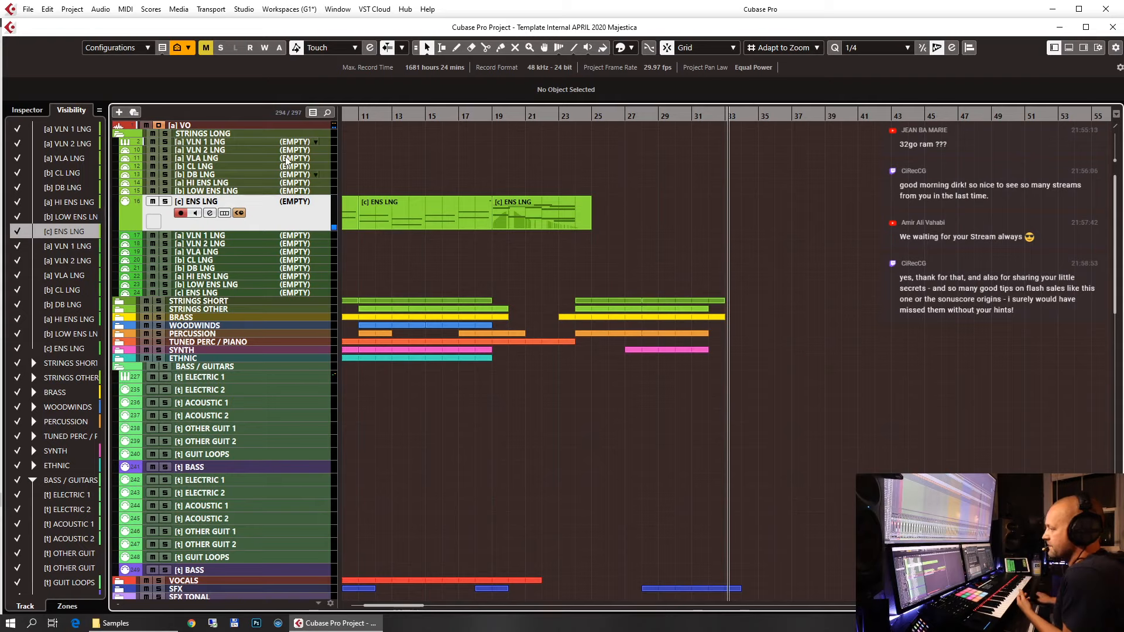
Examine the activated outputs of the [a] VLN 1 LNG Kontakt instance in the VST instruments rack.
left_click(27, 109)
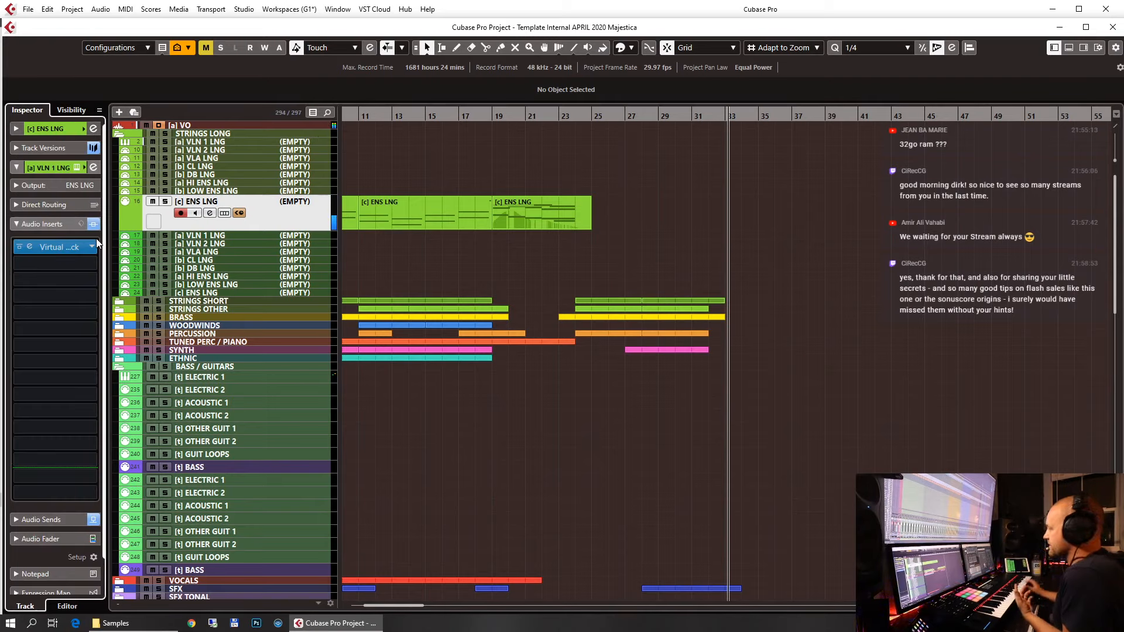
left_click(1083, 49)
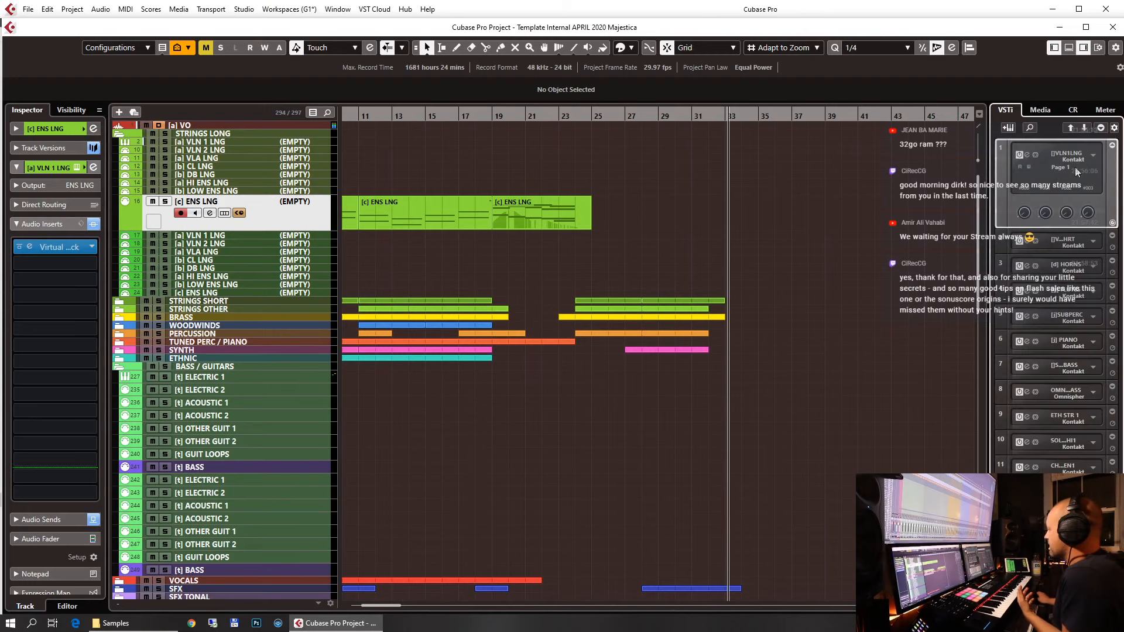
left_click(1093, 155)
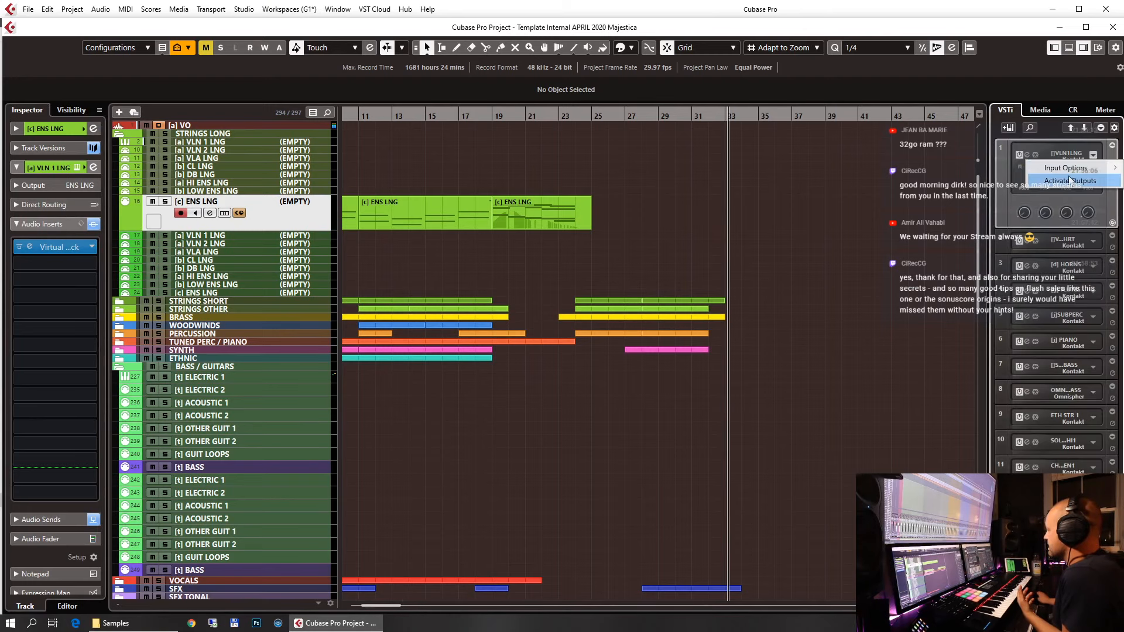
mouse_move(1069, 180)
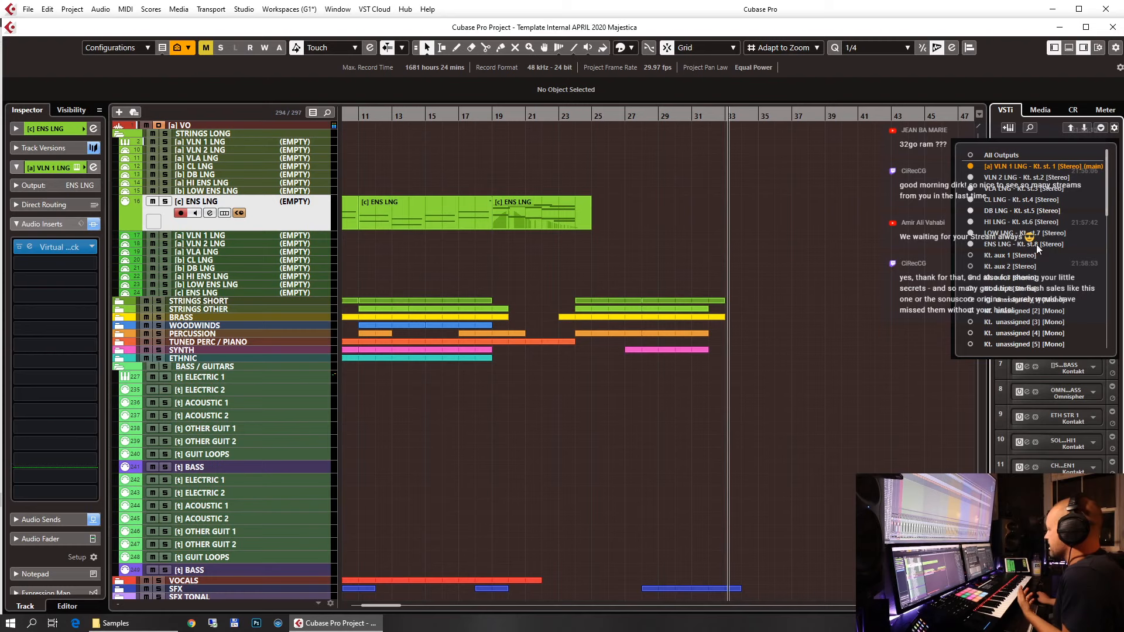
left_click(857, 253)
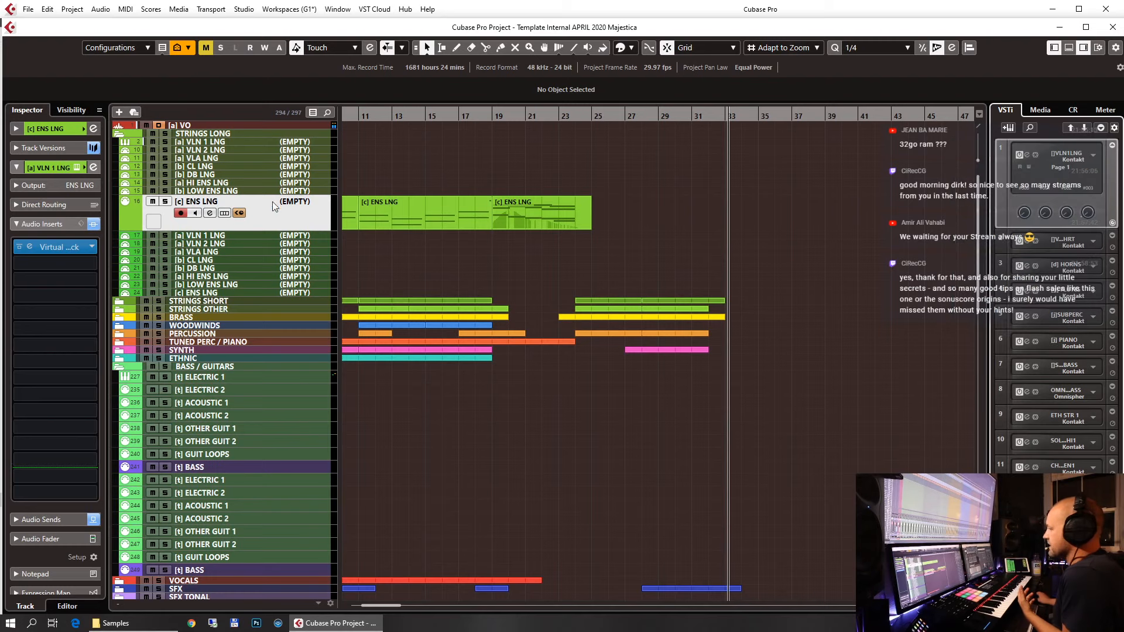
Open the Kontakt instance behind [c] ENS LNG, replace its Quick-Load browser with the Outputs mixer, and hide the project's instruments rack.
left_click(77, 168)
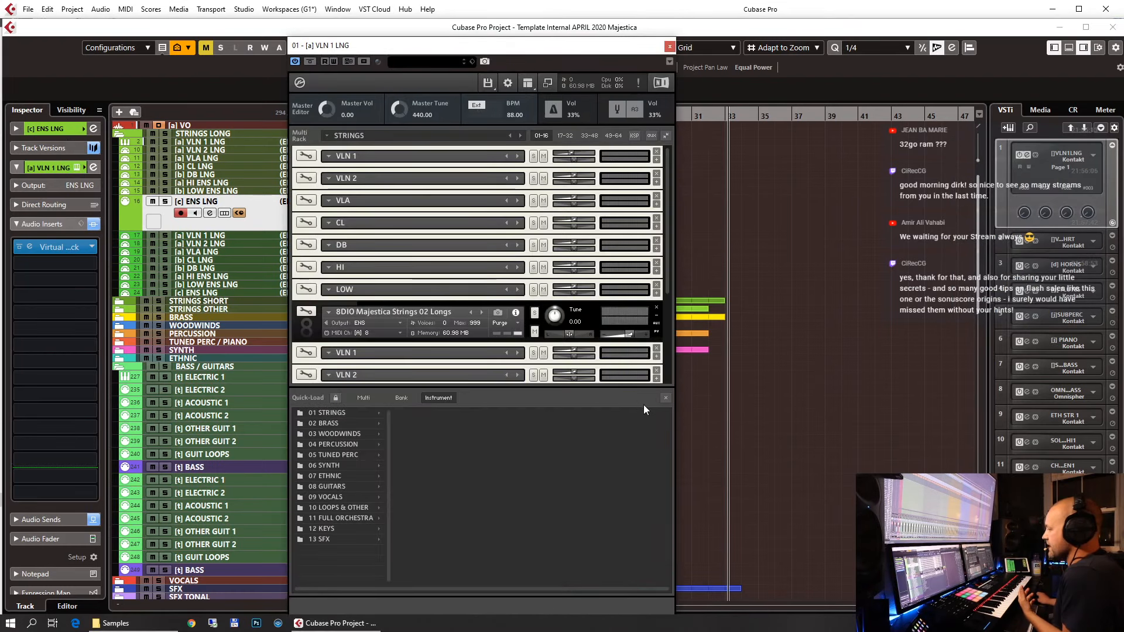
left_click(665, 400)
left_click(528, 83)
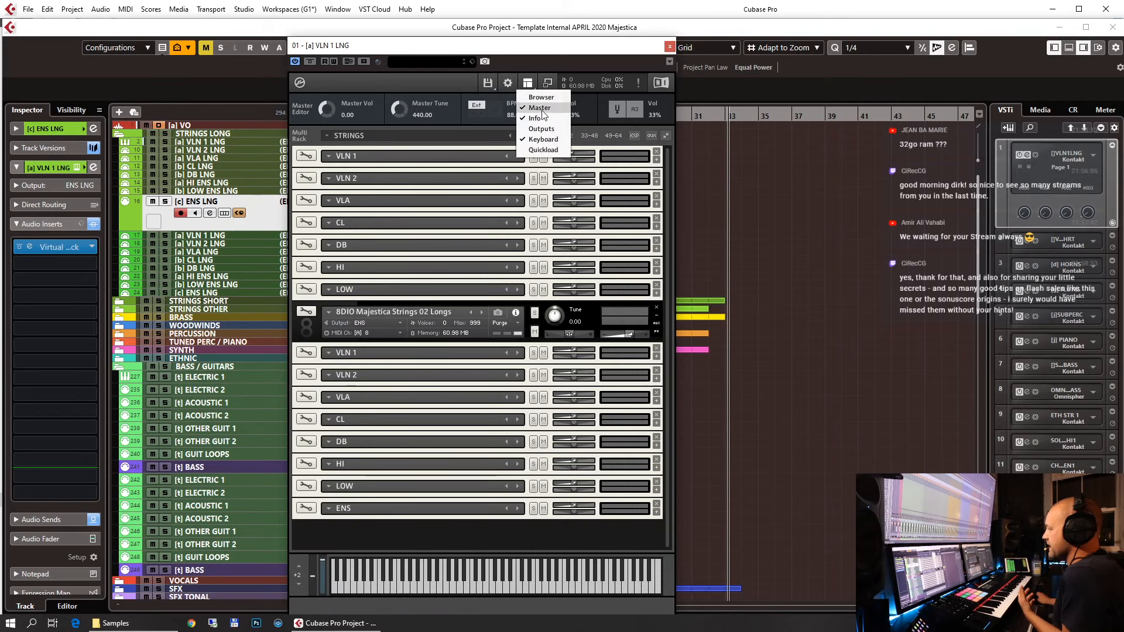
left_click(540, 128)
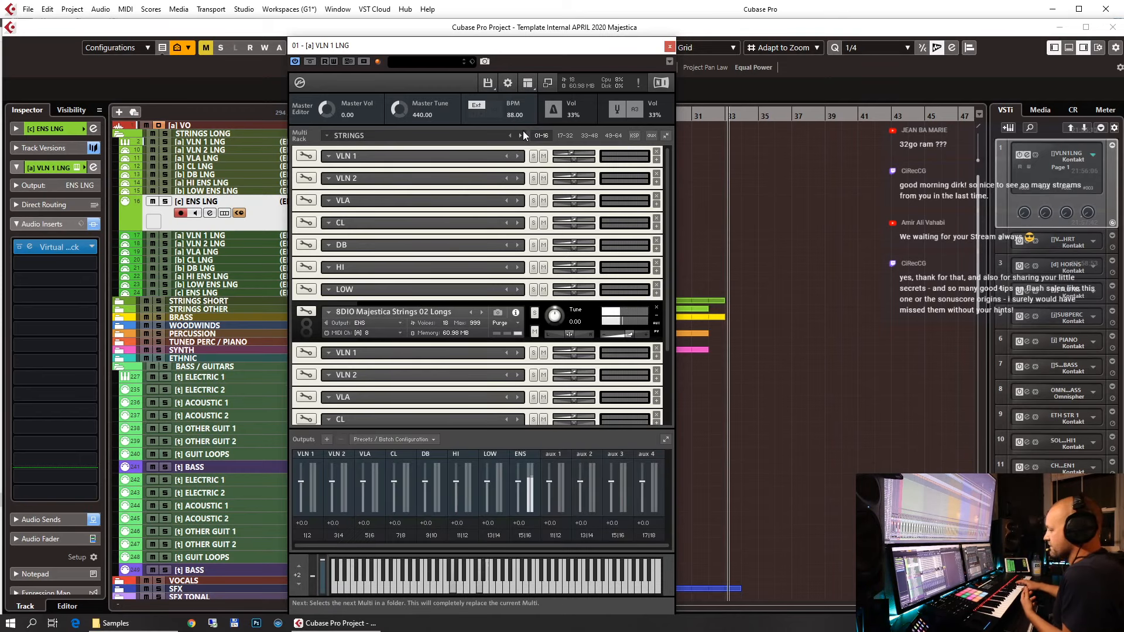
left_click(1084, 47)
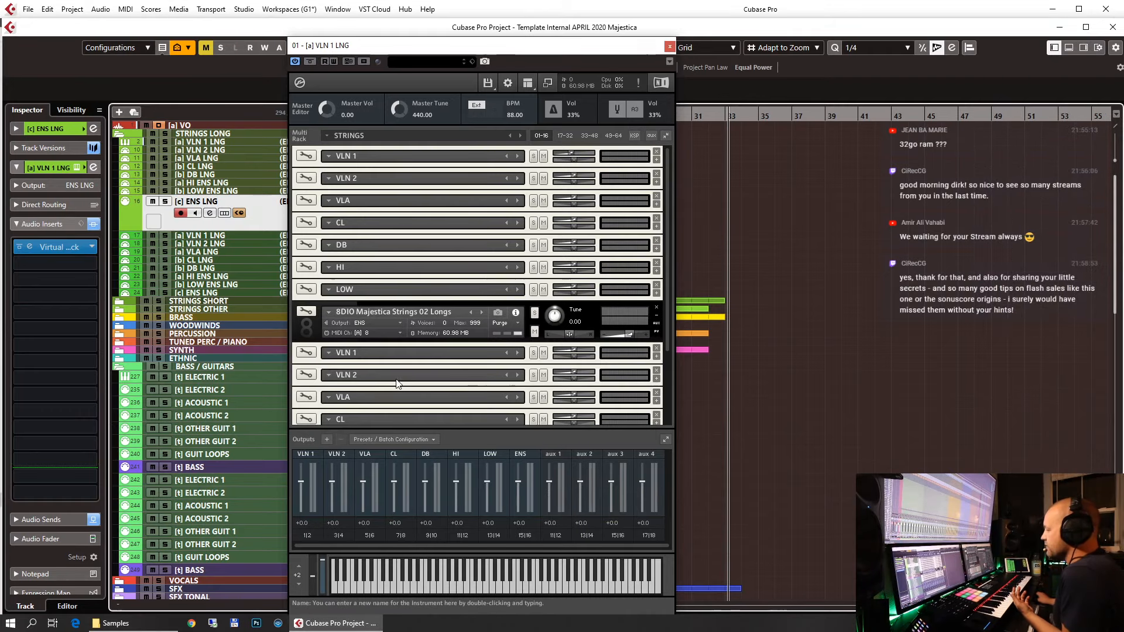
Review the instrument output choices of the [c] ENS LNG track and keep ENS LNG selected.
left_click(43, 224)
left_click(79, 185)
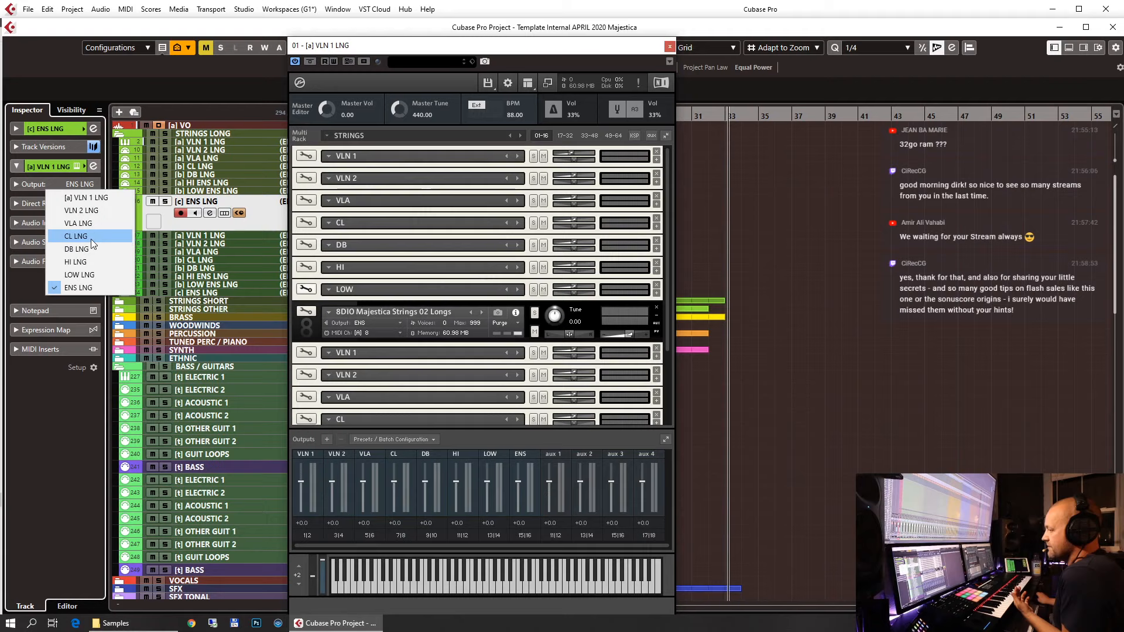
left_click(99, 284)
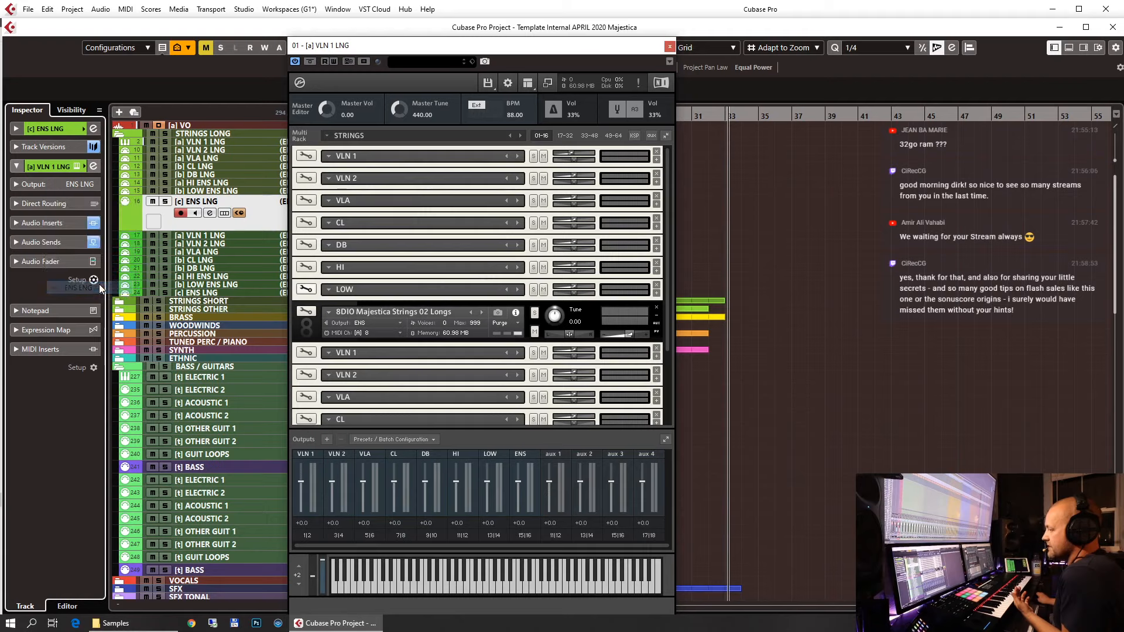
Trace the [c] ENS LNG track's direct routing to the ++TIER 2++ group tracks and examine its audio sends.
left_click(45, 188)
left_click(44, 202)
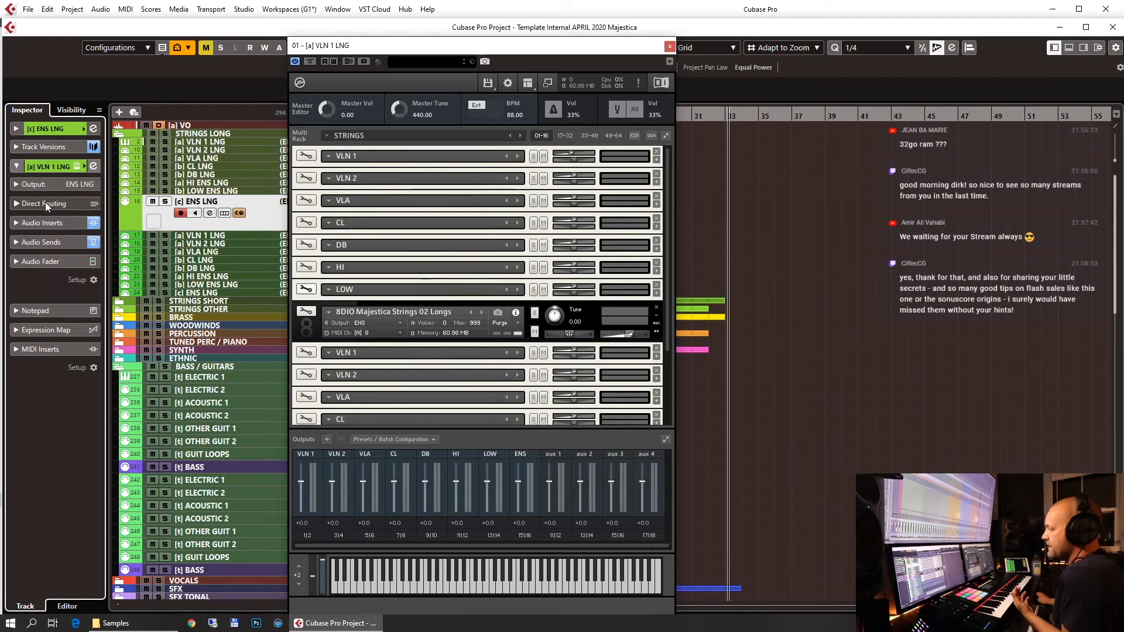
left_click(44, 202)
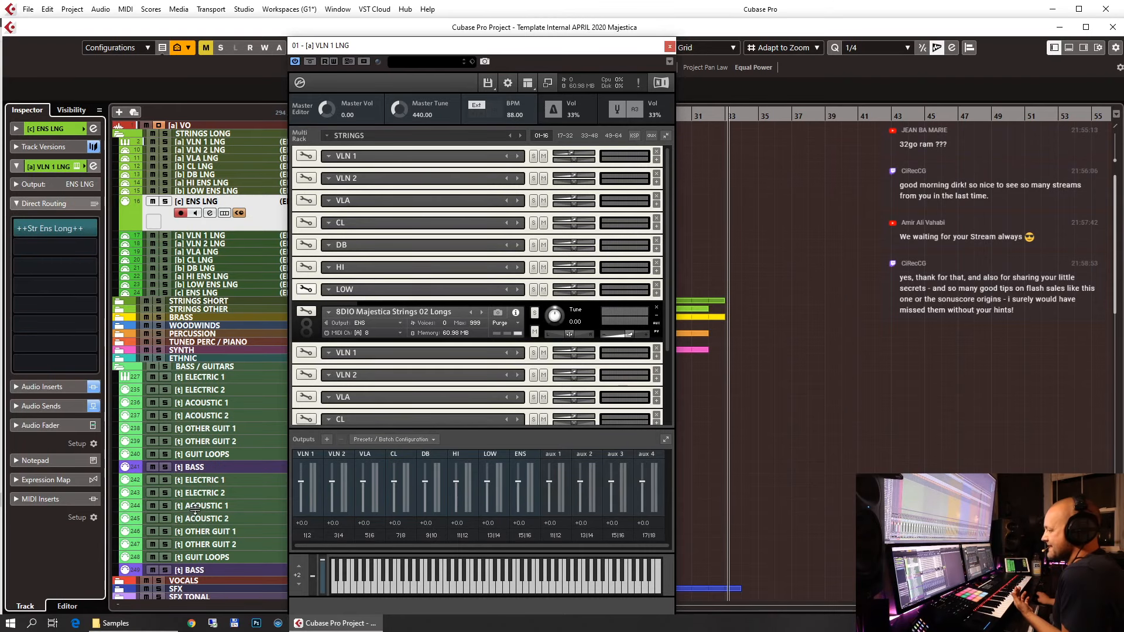
scroll(227, 252, "down", 10)
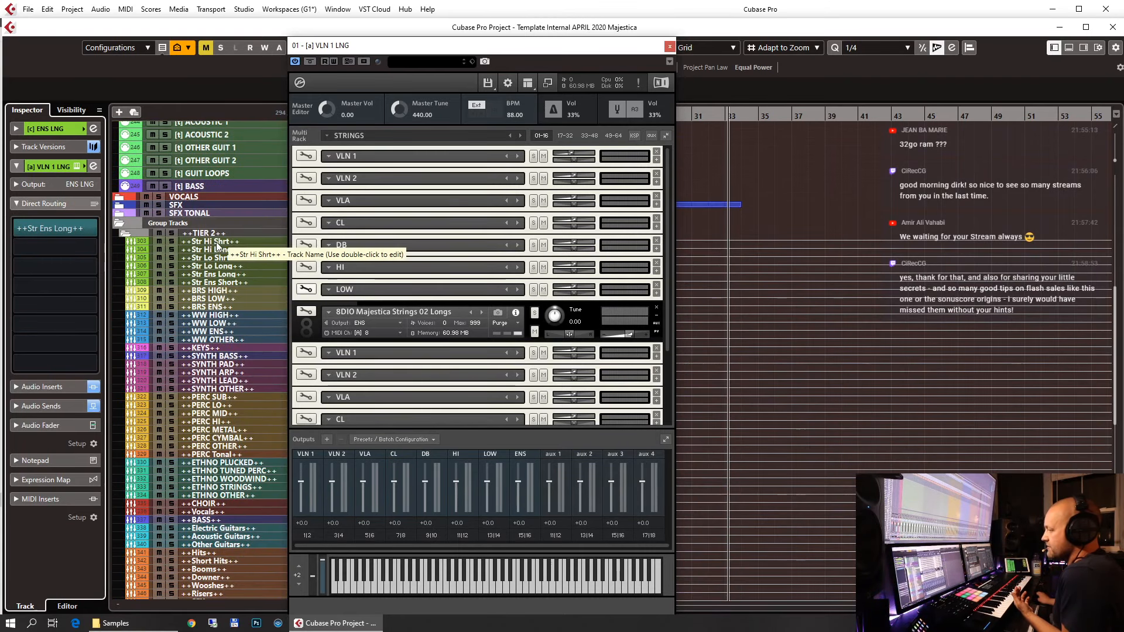
scroll(234, 246, "up", 10)
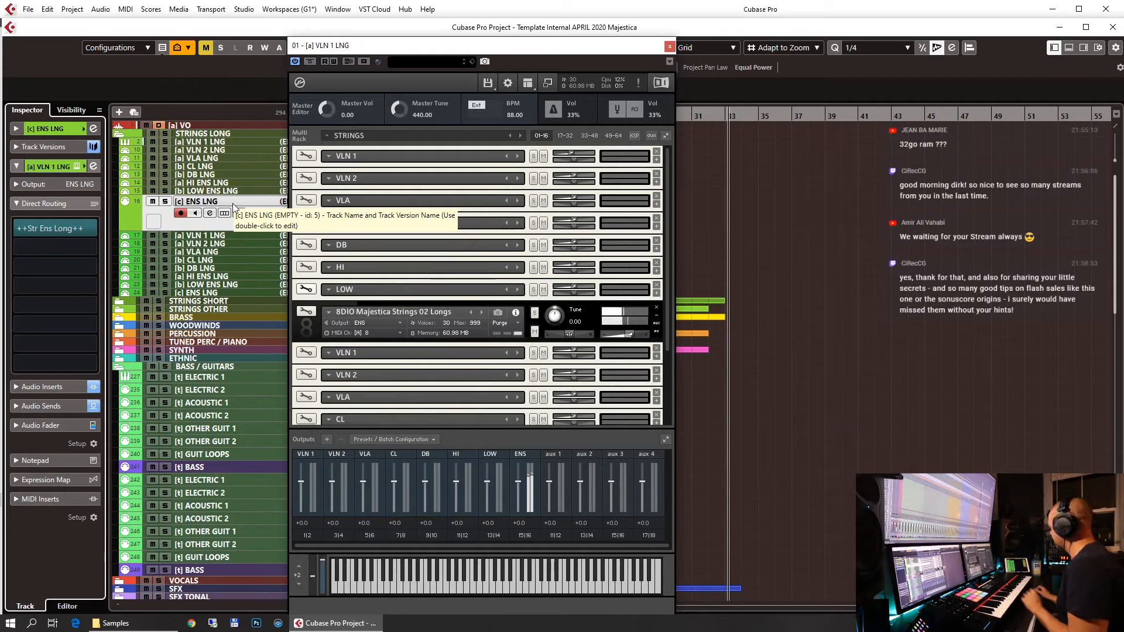
left_click(41, 406)
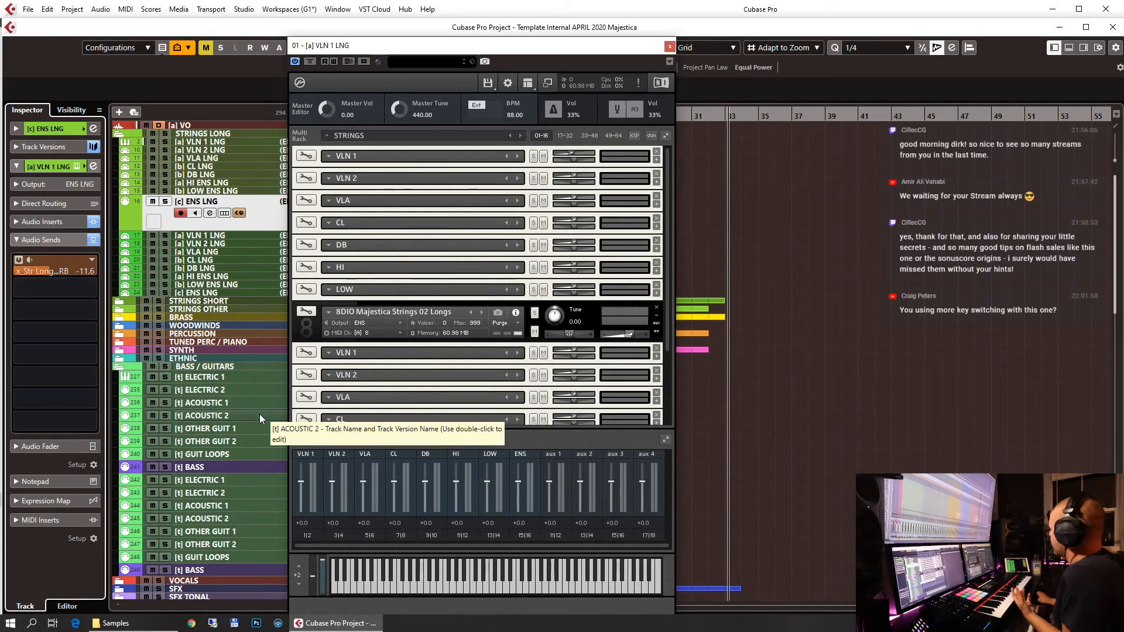
Select the [a] VLN 1 LNG track and review its list of track versions.
left_click(204, 141)
left_click(329, 156)
mouse_move(365, 162)
mouse_move(481, 225)
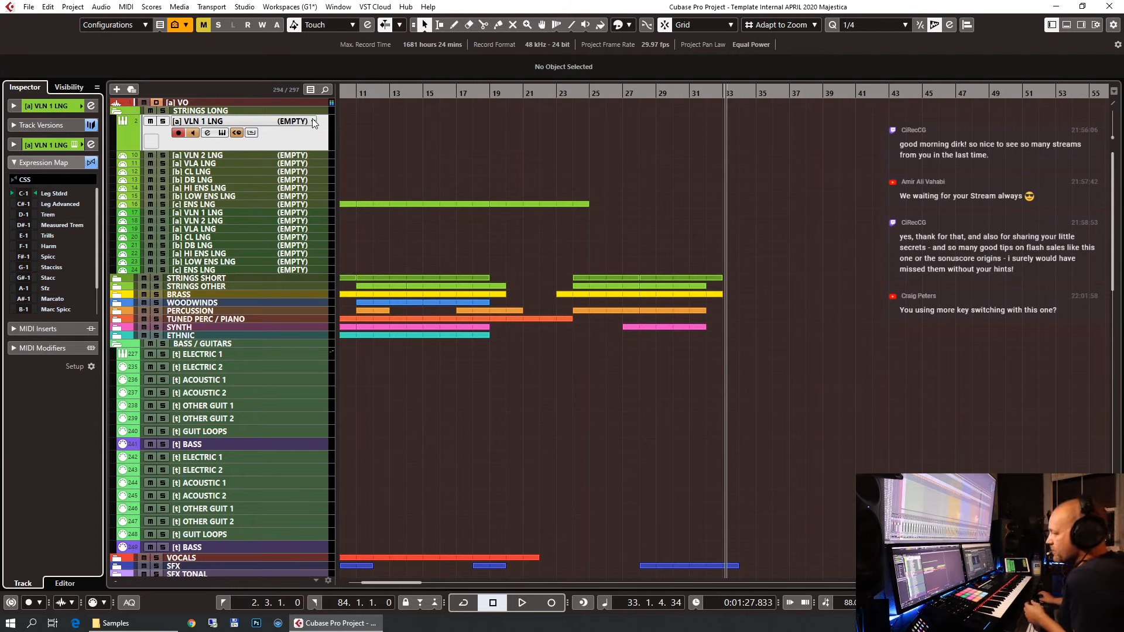
left_click(313, 121)
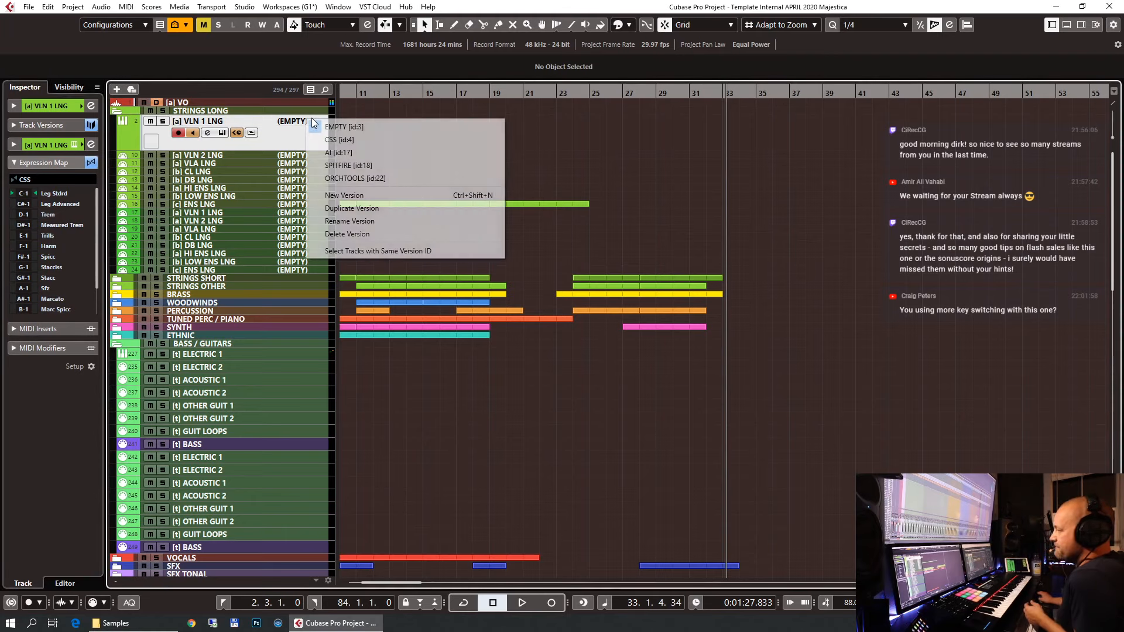
left_click(486, 103)
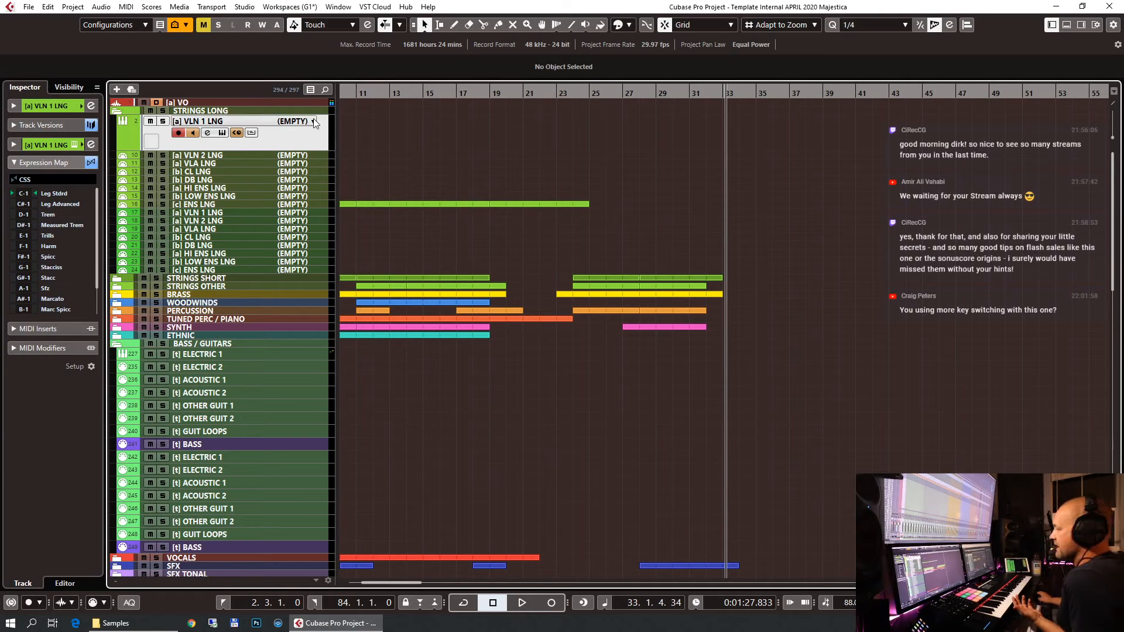
Switch [a] VLN 1 LNG to its CSS track version, zoom in at the project start and select the short MIDI part at bar 1.
left_click(292, 121)
left_click(316, 140)
key("period")
key("h")
key("h")
key("h")
key("h")
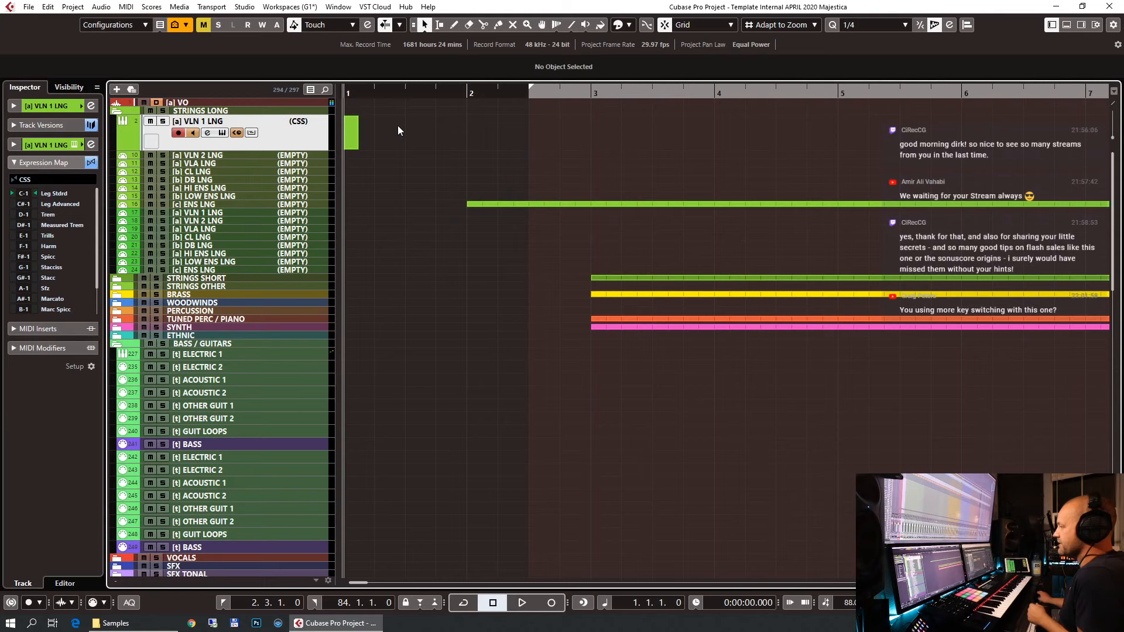
left_click(352, 126)
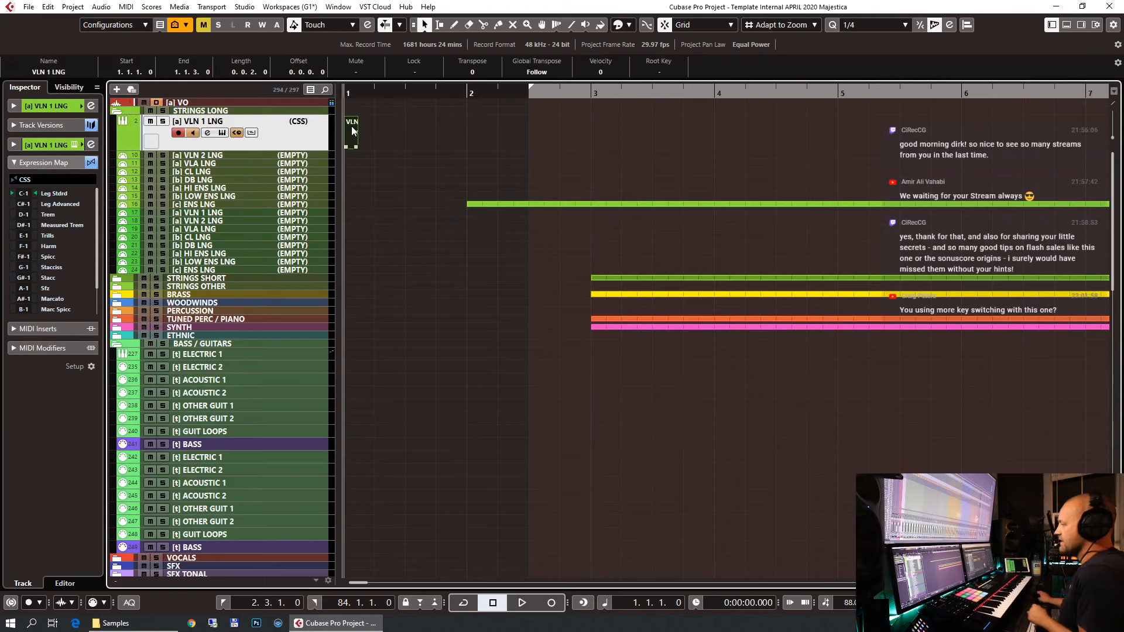
Switch [a] VLN 1 LNG through its SPITFIRE and ORCHTOOLS track versions, ending on EMPTY.
left_click(313, 122)
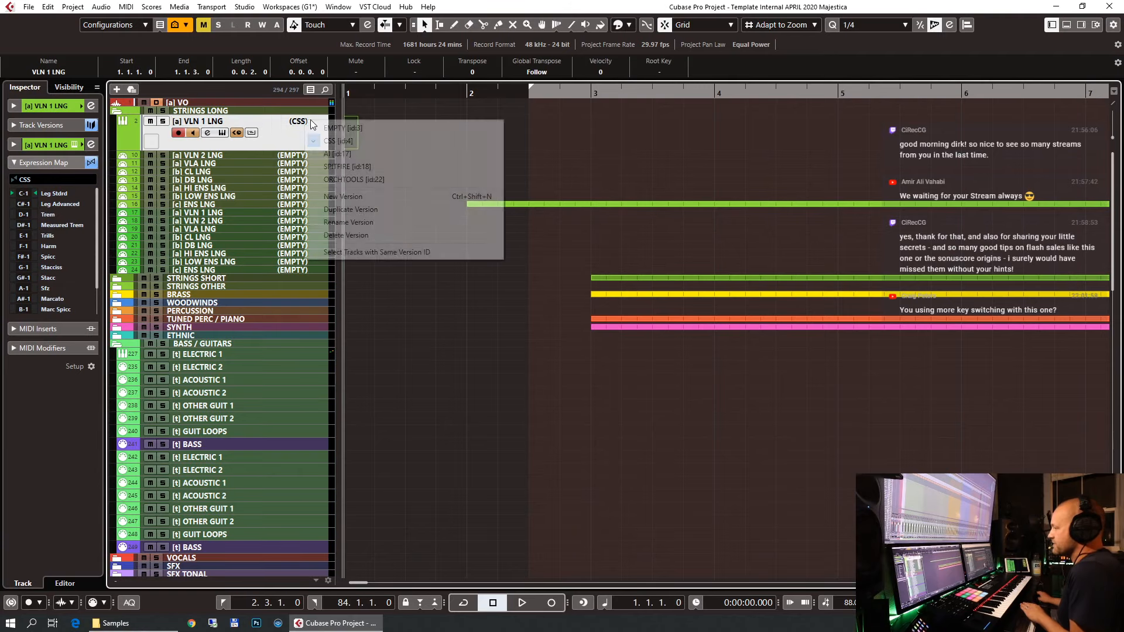
left_click(347, 167)
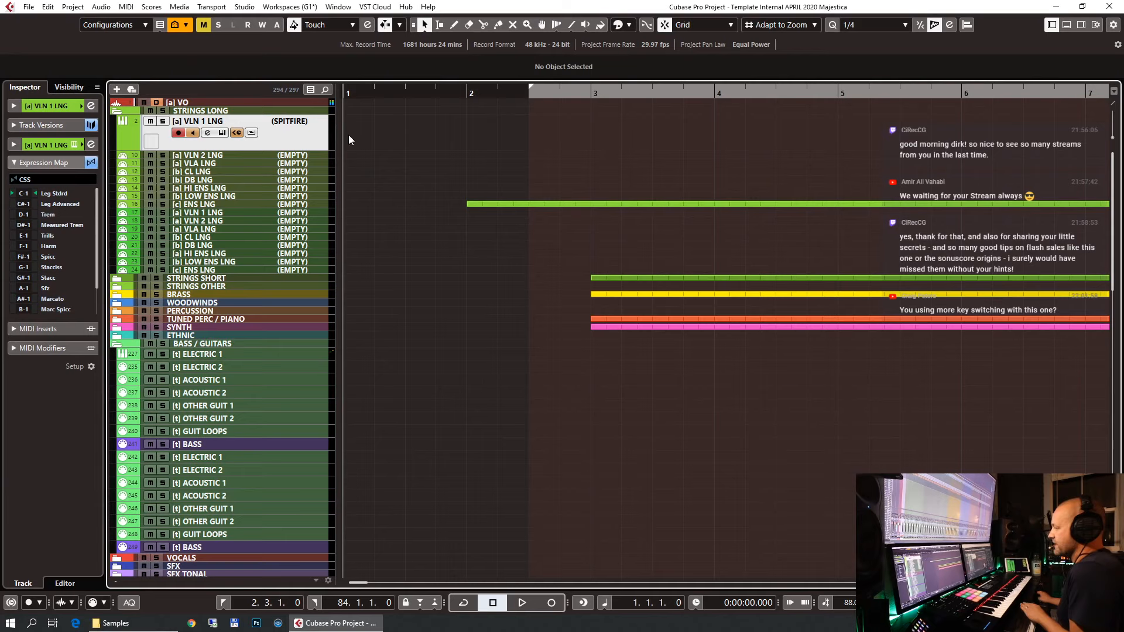
left_click(314, 124)
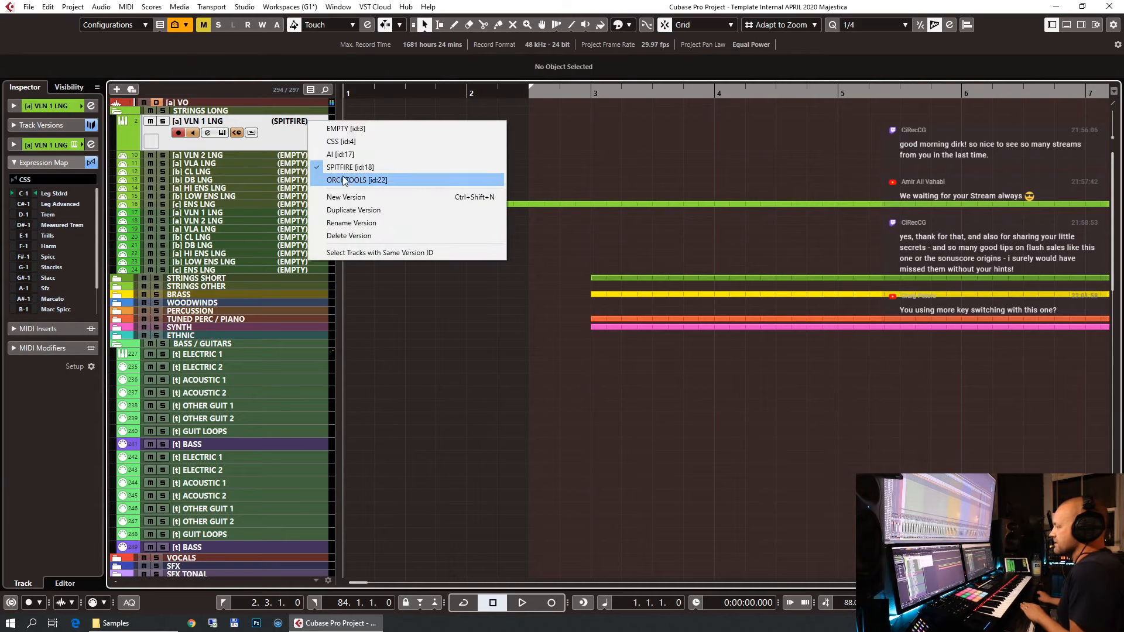
left_click(346, 181)
left_click(312, 122)
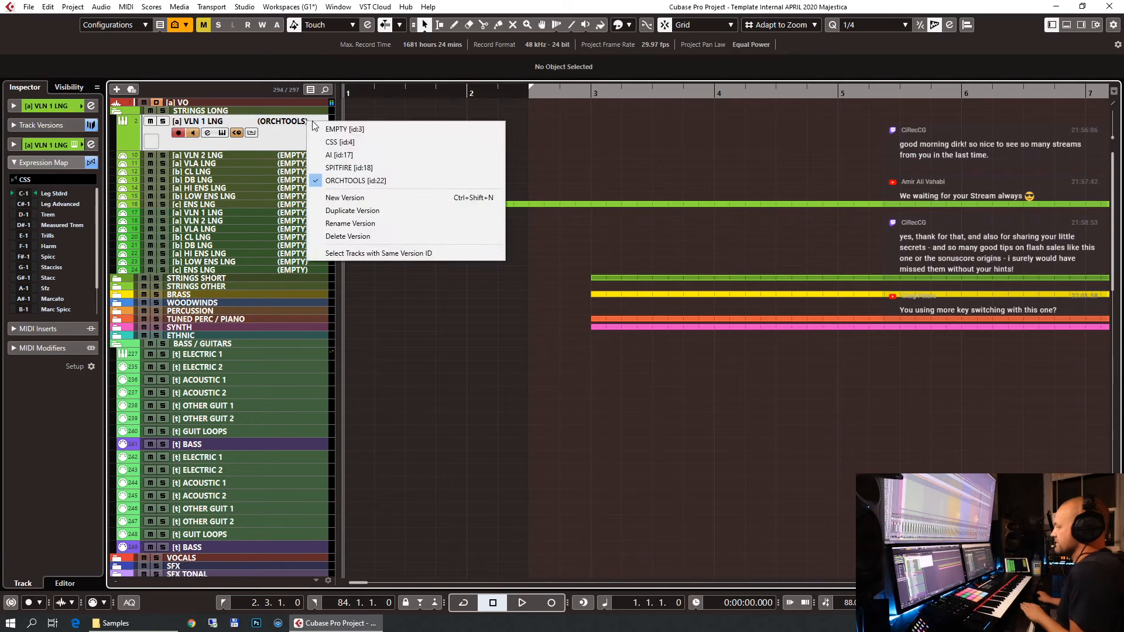
left_click(325, 129)
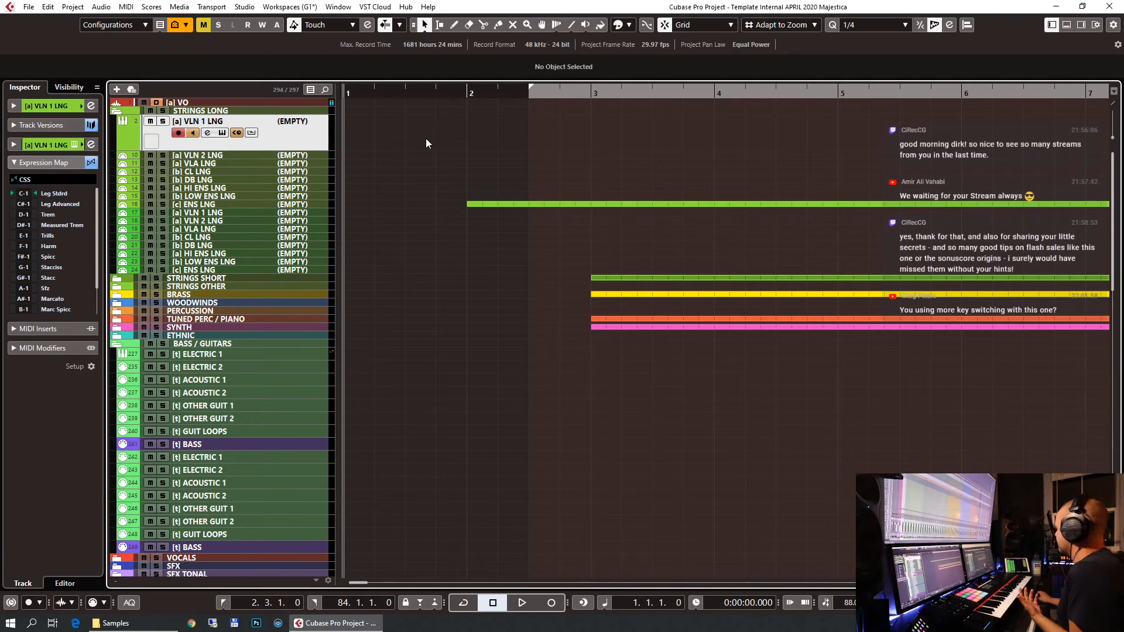
scroll(633, 175, "down", 5)
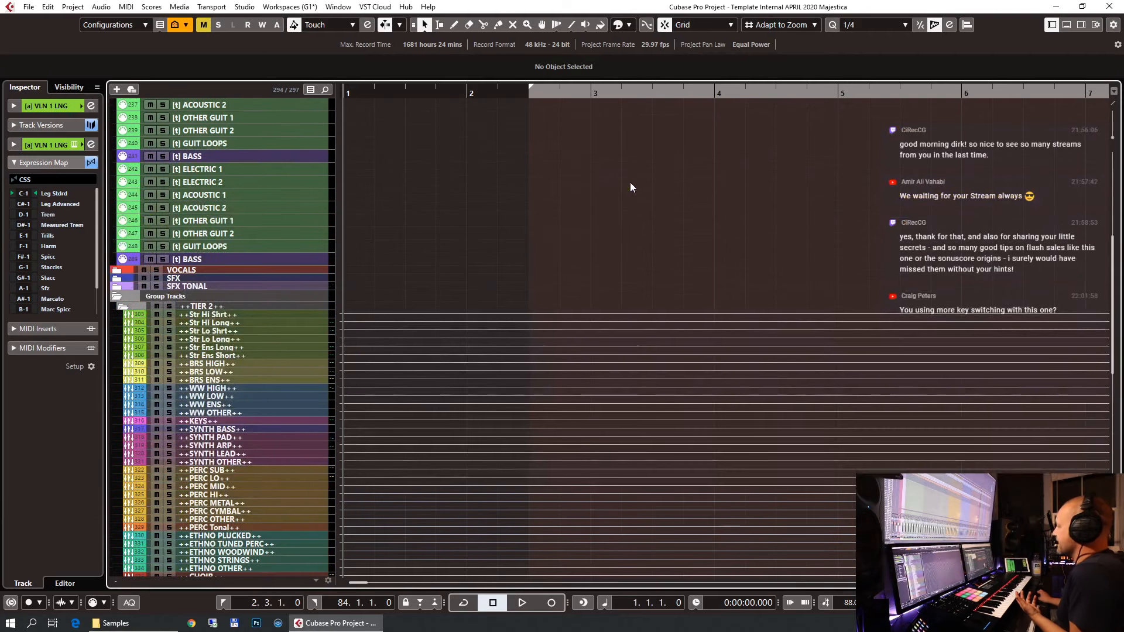
scroll(465, 223, "up", 5)
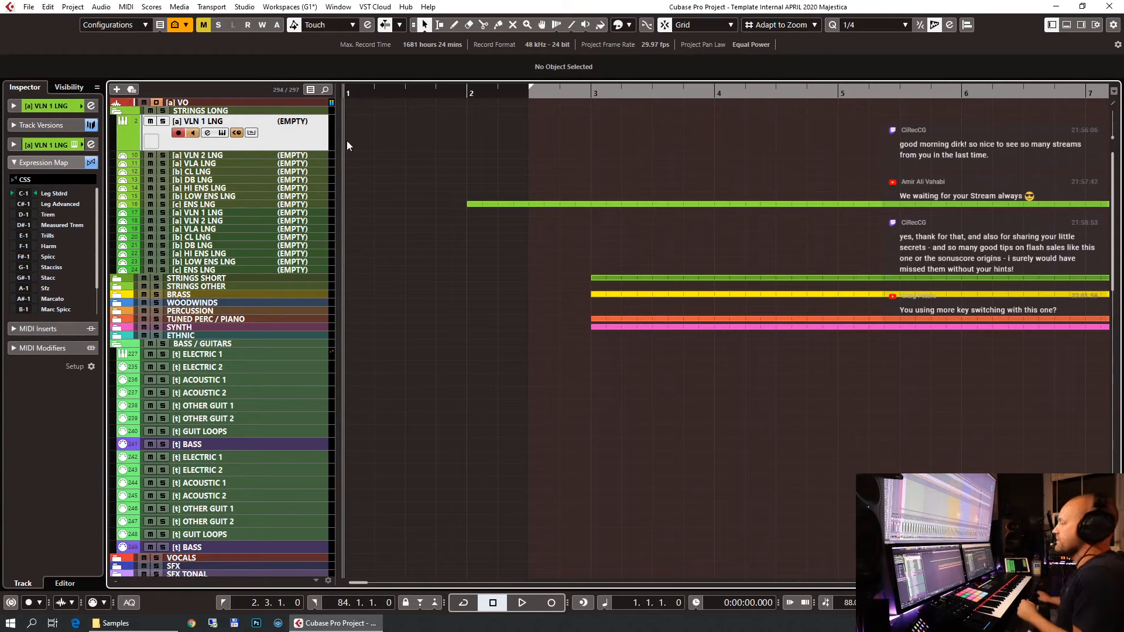
left_click(314, 123)
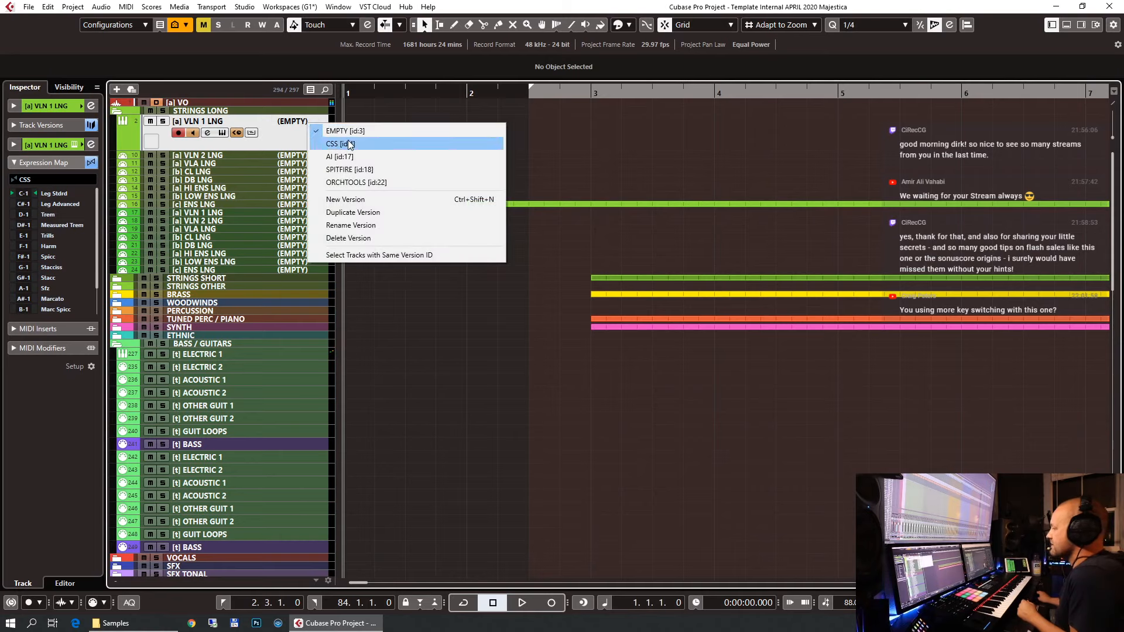
left_click(568, 129)
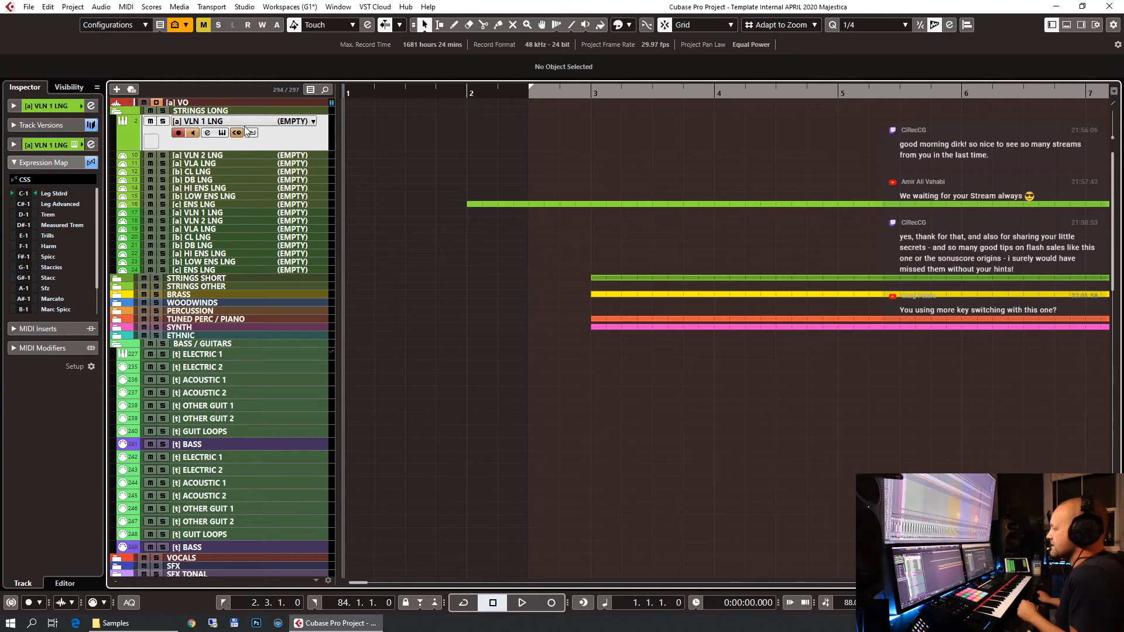
left_click(312, 121)
left_click(656, 142)
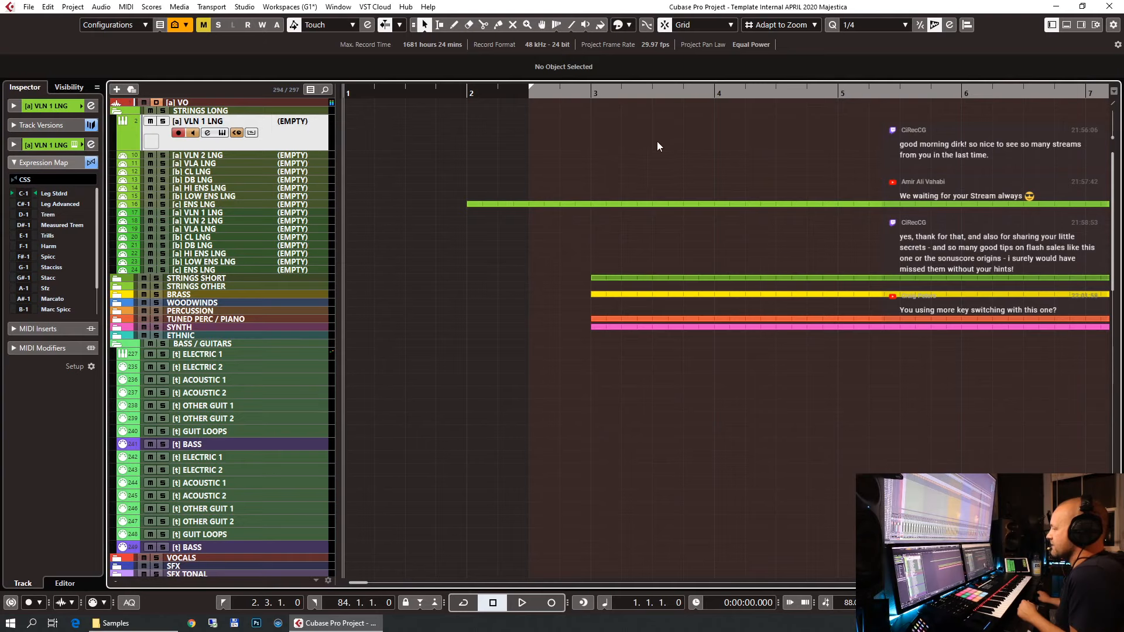
Switch [a] VLN 1 LNG to its AI track version and return it to EMPTY.
left_click(316, 121)
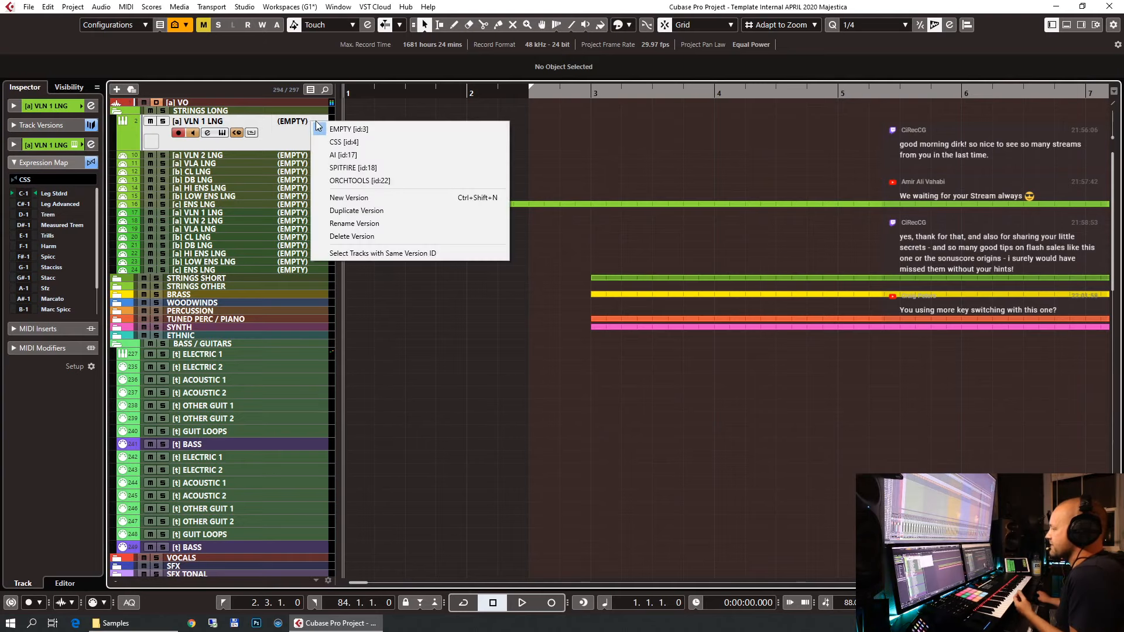
left_click(334, 154)
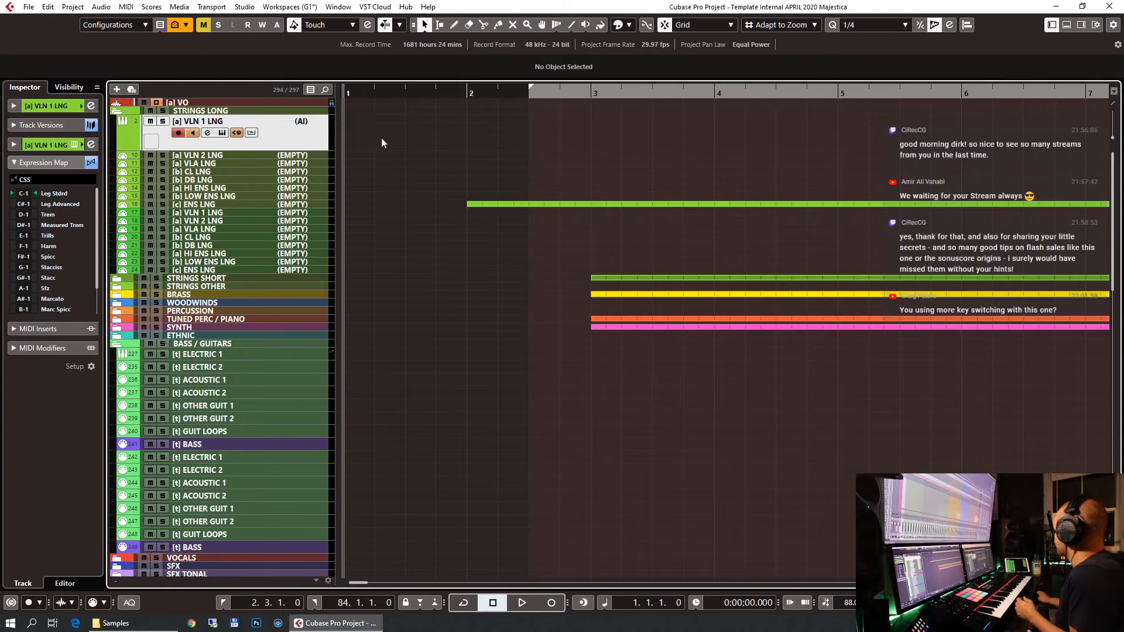
left_click(312, 121)
left_click(322, 126)
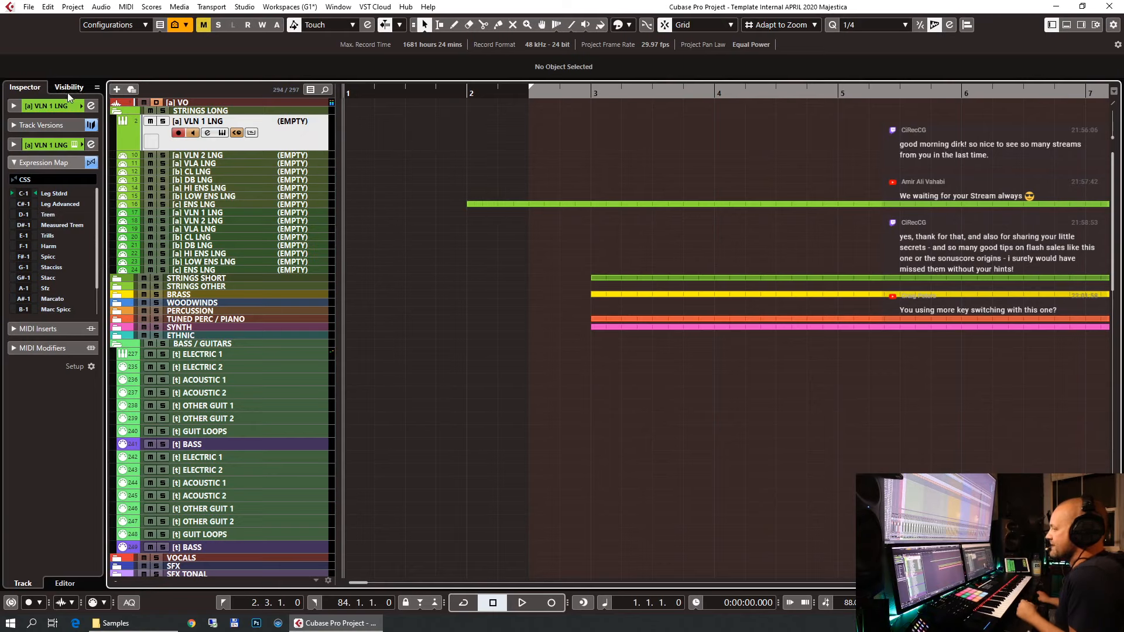
Expand the basic track settings of [a] VLN 1 LNG, including its MIDI input and Kontakt output routing.
left_click(44, 108)
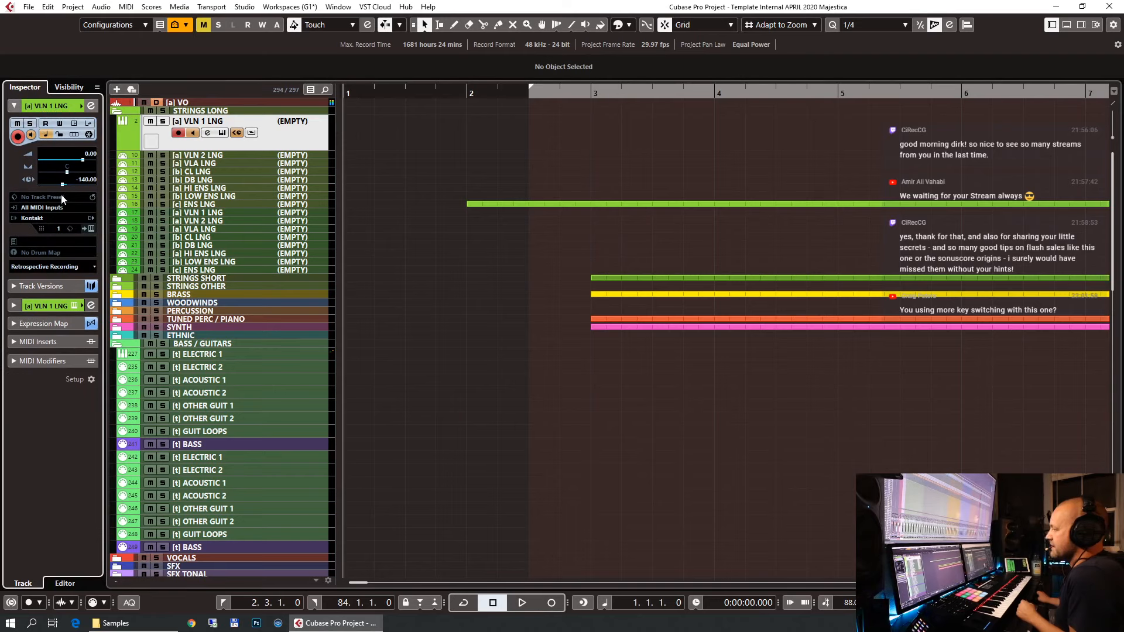
Switch [a] VLN 1 LNG to its AI track version and from there to the CSS version.
left_click(299, 121)
left_click(330, 141)
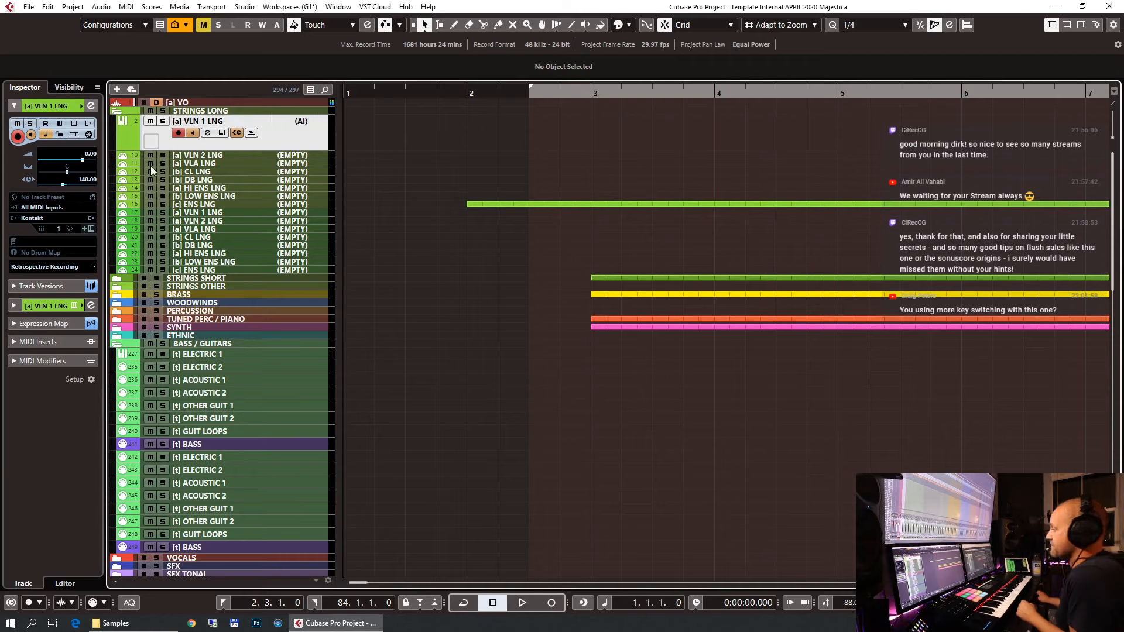
left_click(314, 121)
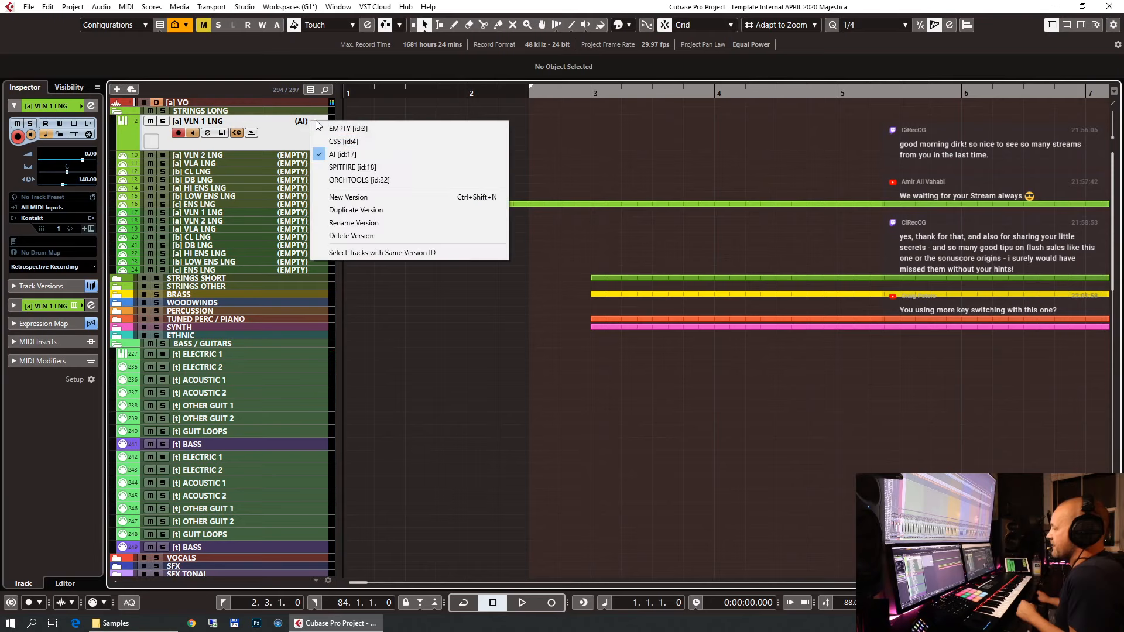
left_click(348, 141)
Set the track delay of [a] VLN 1 LNG to -60 ms.
double_click(83, 179)
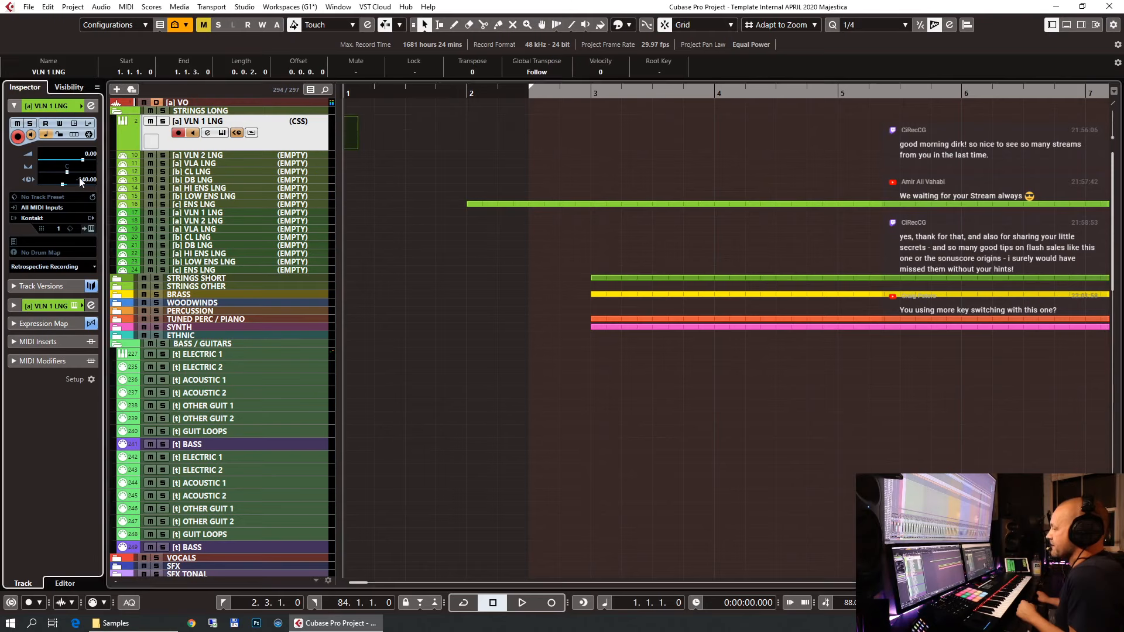
type("-6")
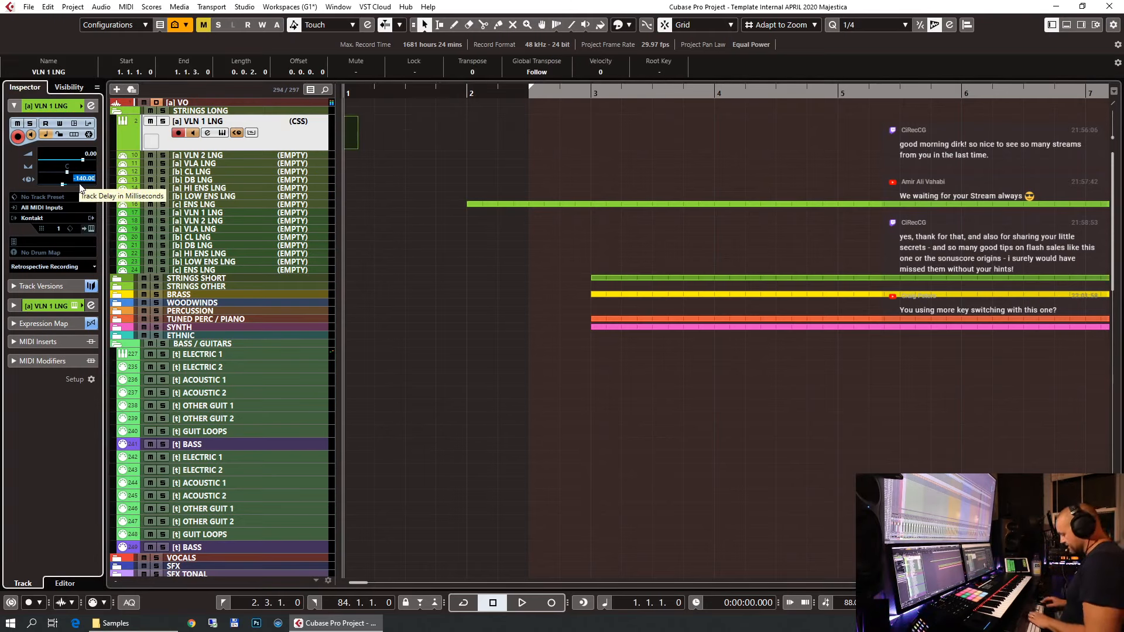
type("0")
key("Return")
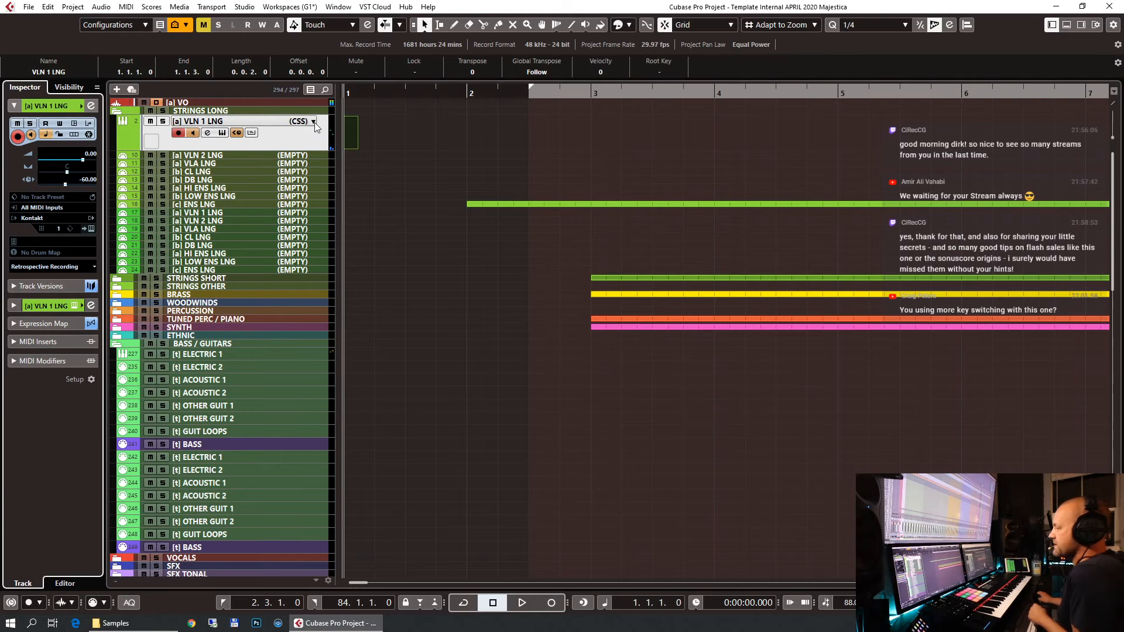
Open the Kontakt instance of [a] VLN 1 LNG and replace CSS 1st Violins with the LASS patch Vlns Full Leg Sus NV-Vib.
left_click(88, 133)
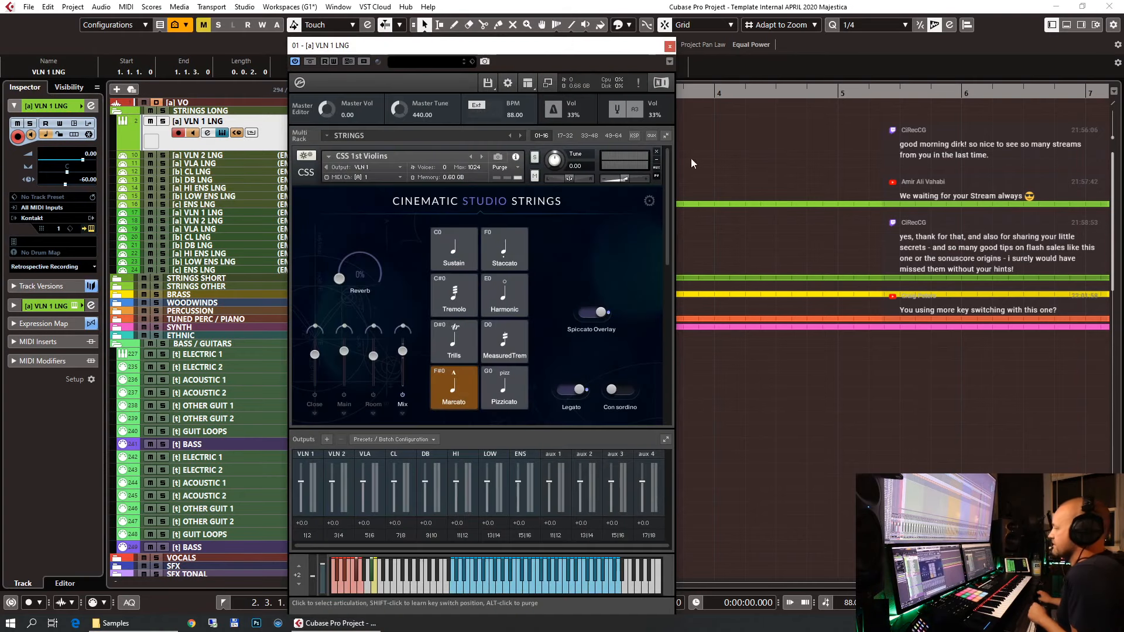
left_click(328, 157)
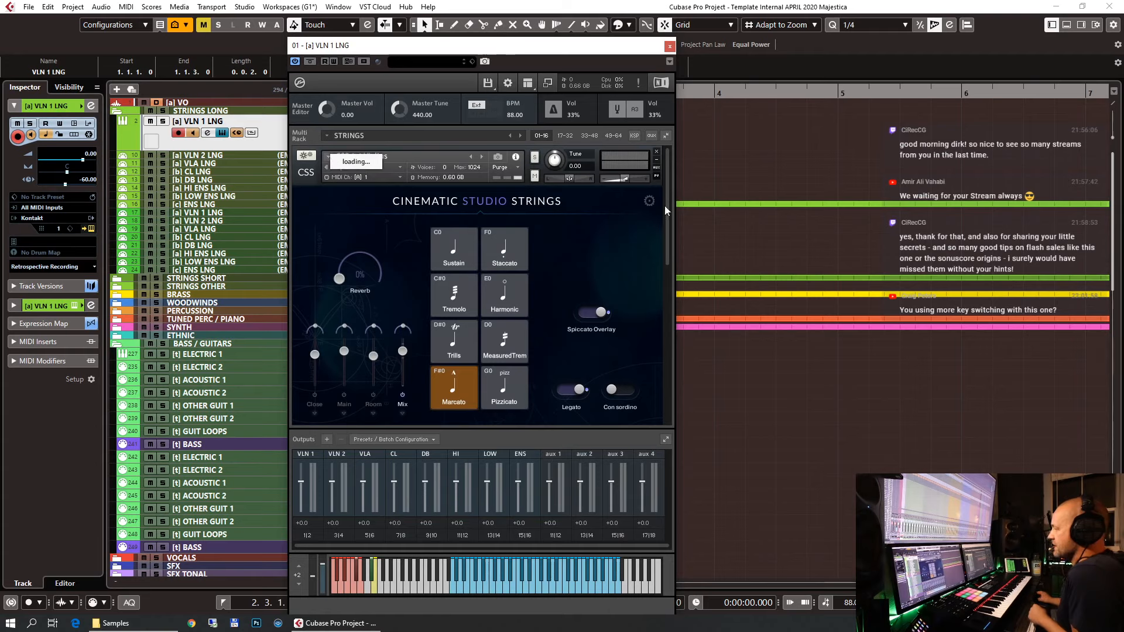
mouse_move(375, 166)
mouse_move(505, 187)
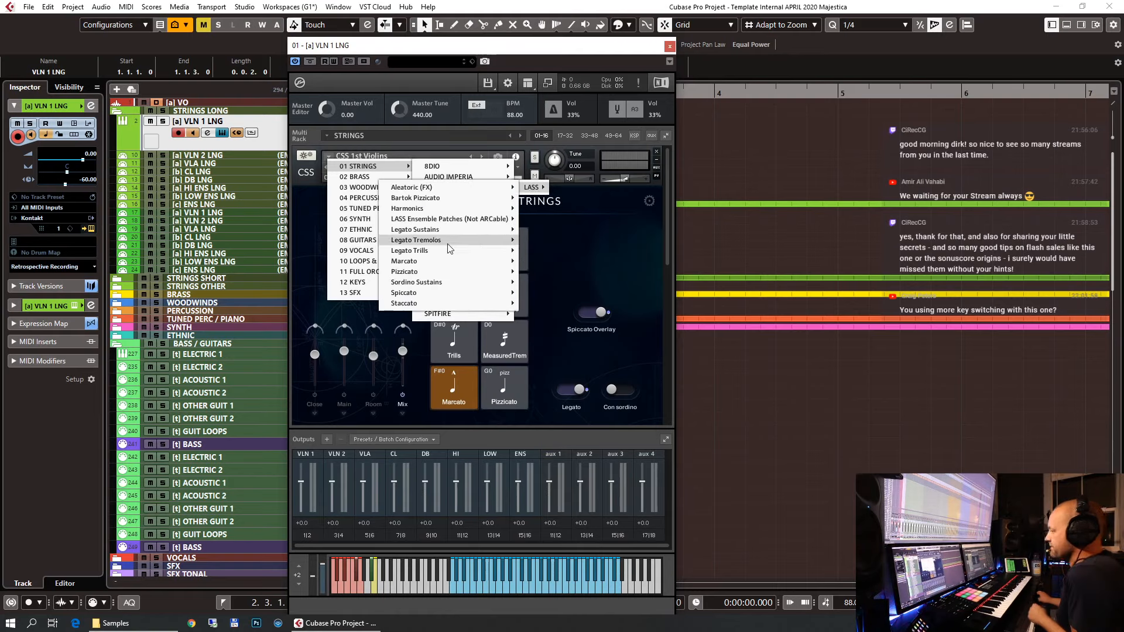
mouse_move(456, 231)
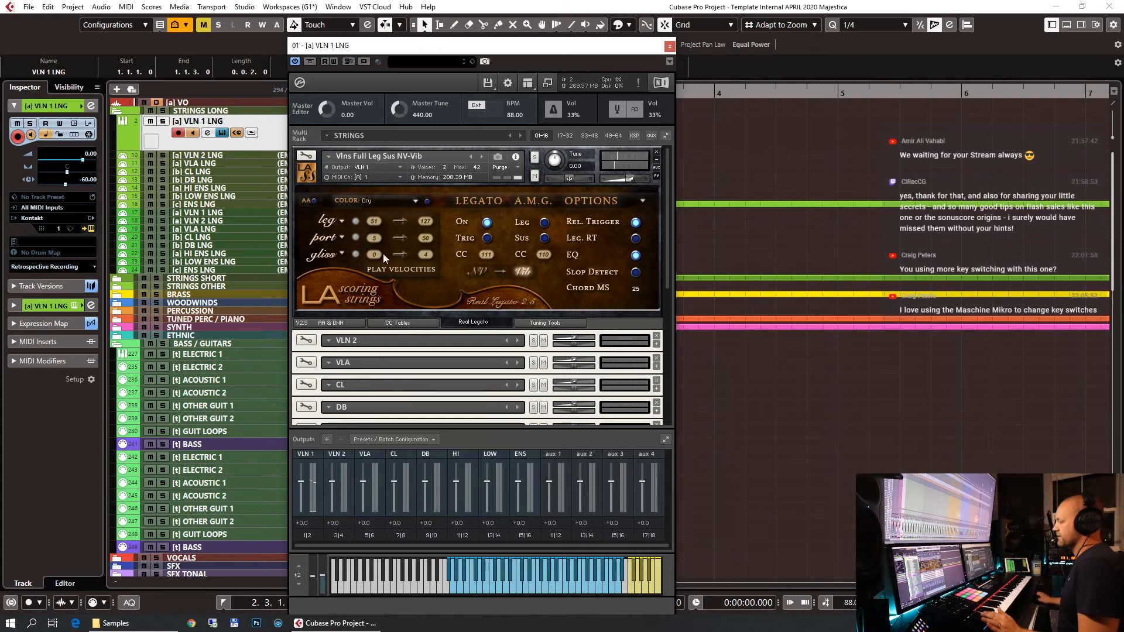
Set the LASS patch's gliss samples to Unloaded, collapse the instrument and close the Kontakt window.
left_click(350, 255)
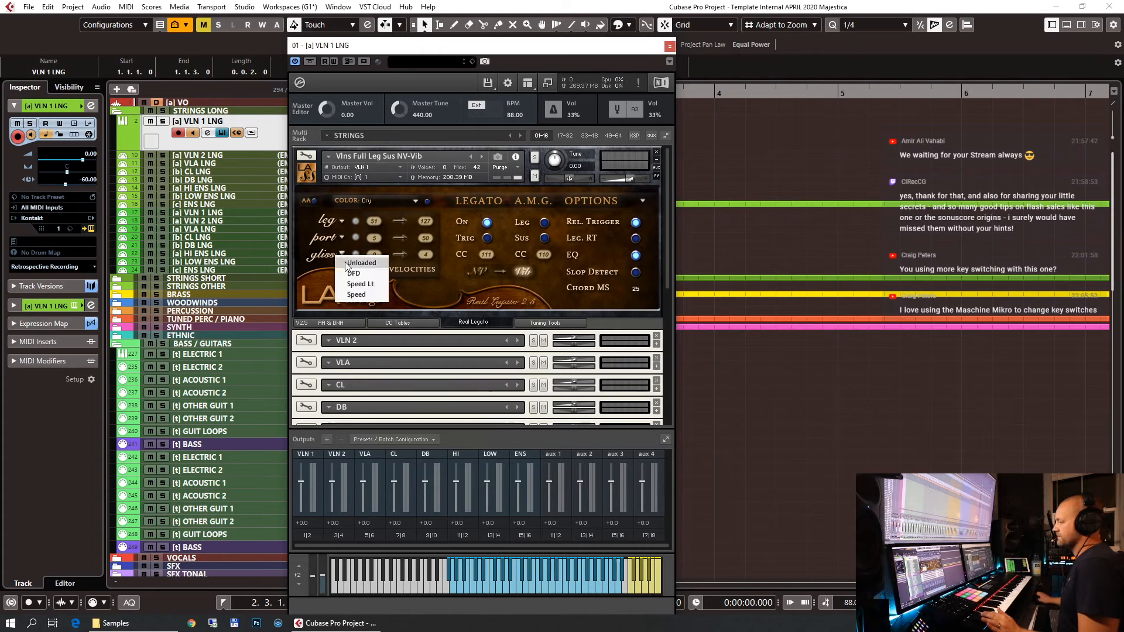
left_click(349, 259)
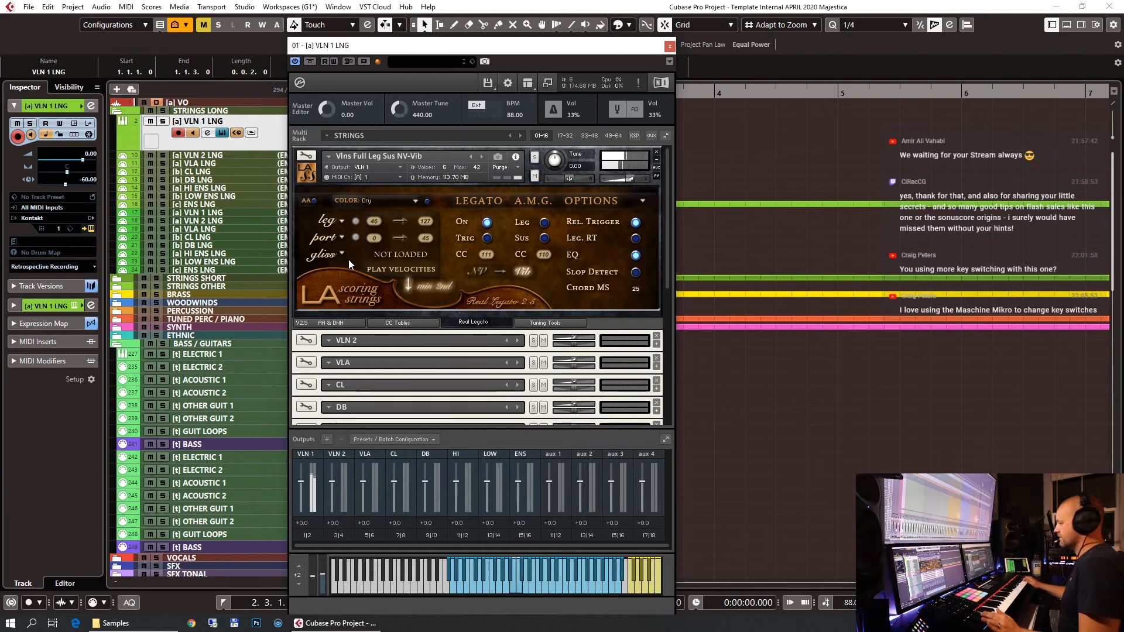
left_click(306, 173)
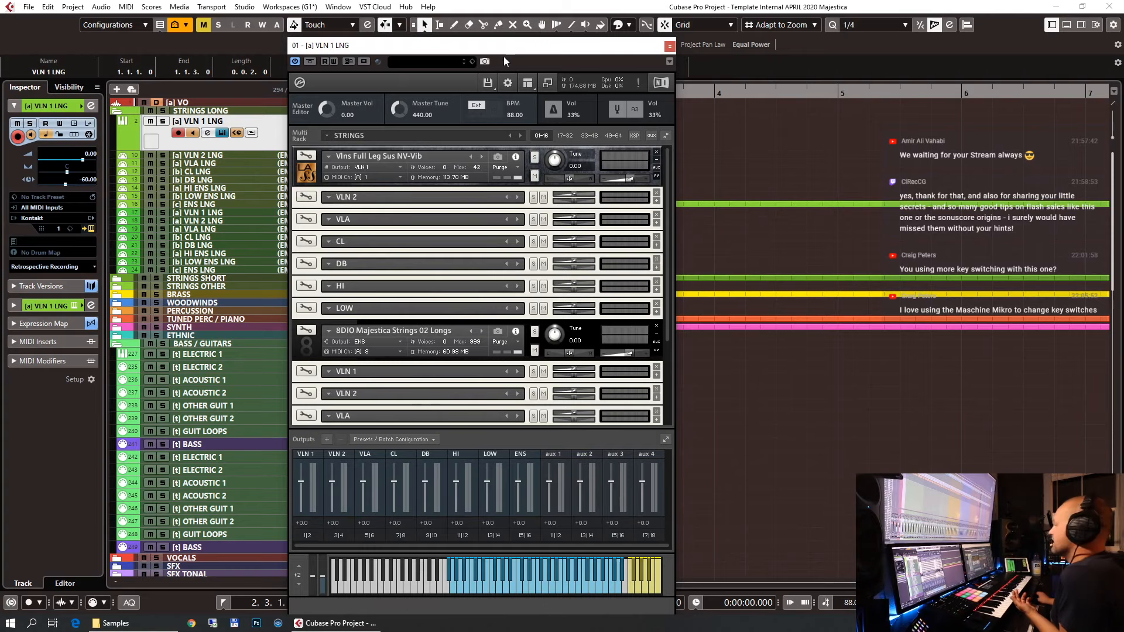
left_click(669, 46)
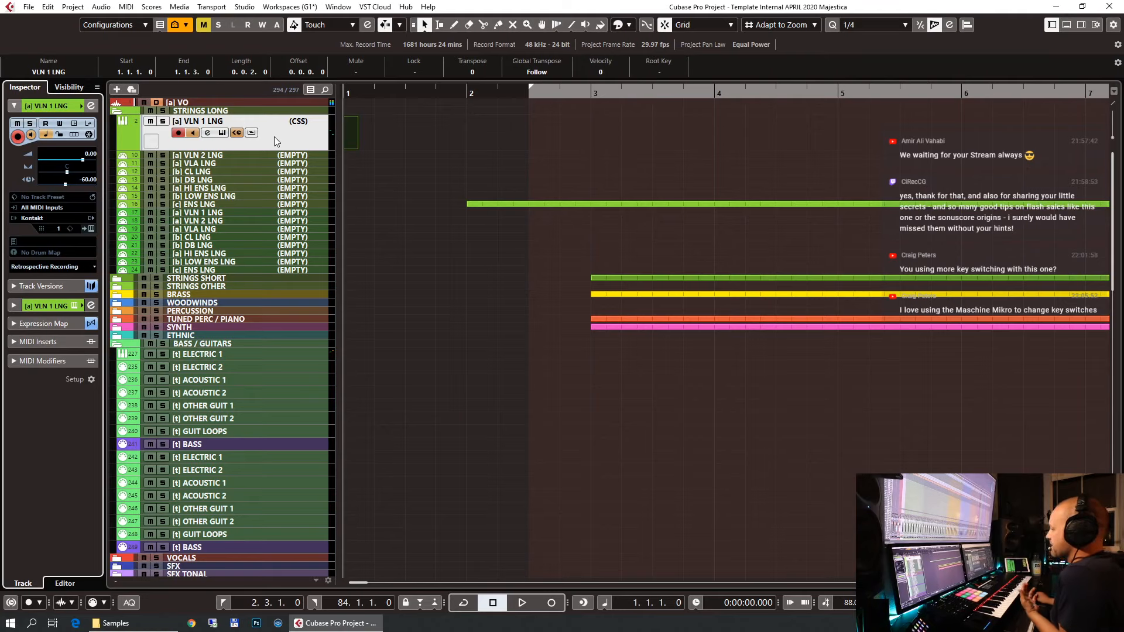
Return [a] VLN 1 LNG to its EMPTY track version, reopen its Kontakt instance and hide the outputs section.
left_click(312, 122)
left_click(325, 129)
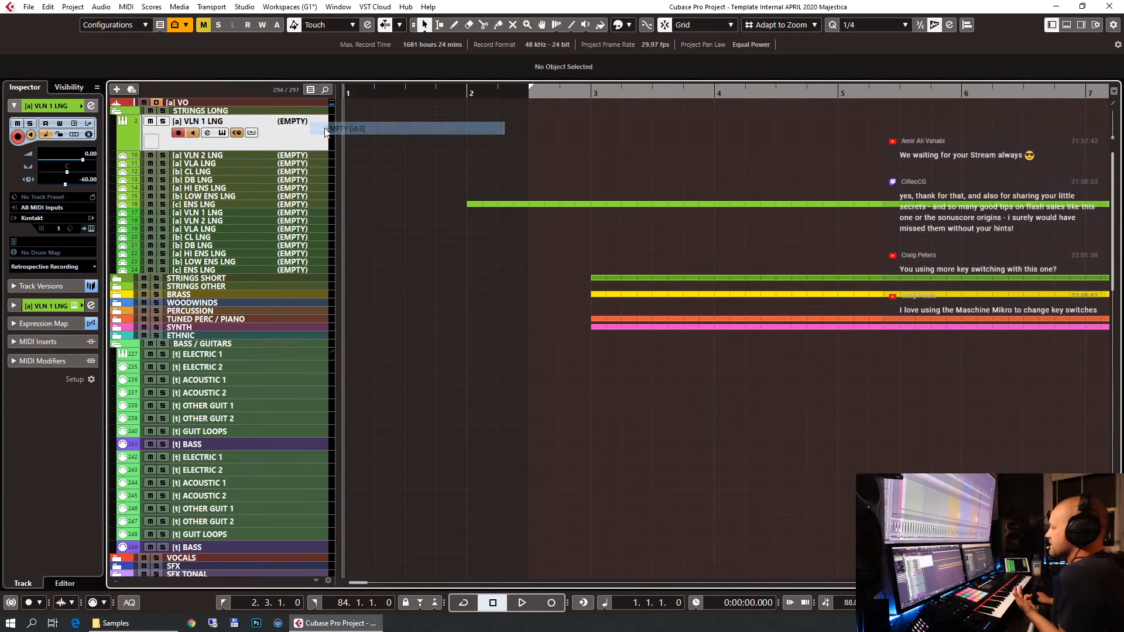
left_click(91, 229)
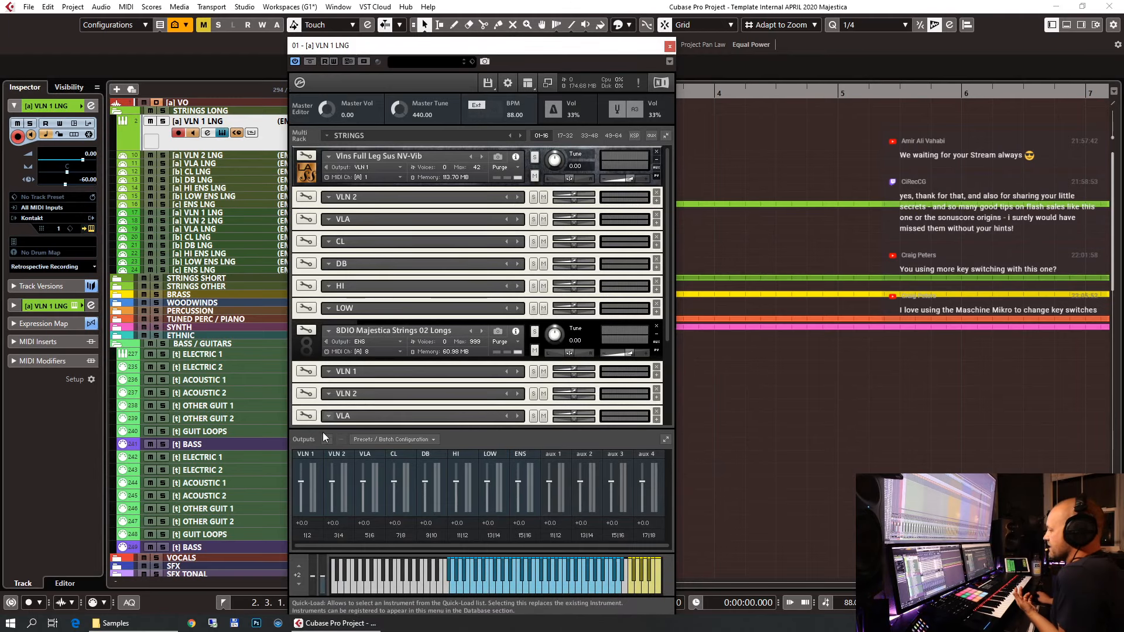
left_click(529, 85)
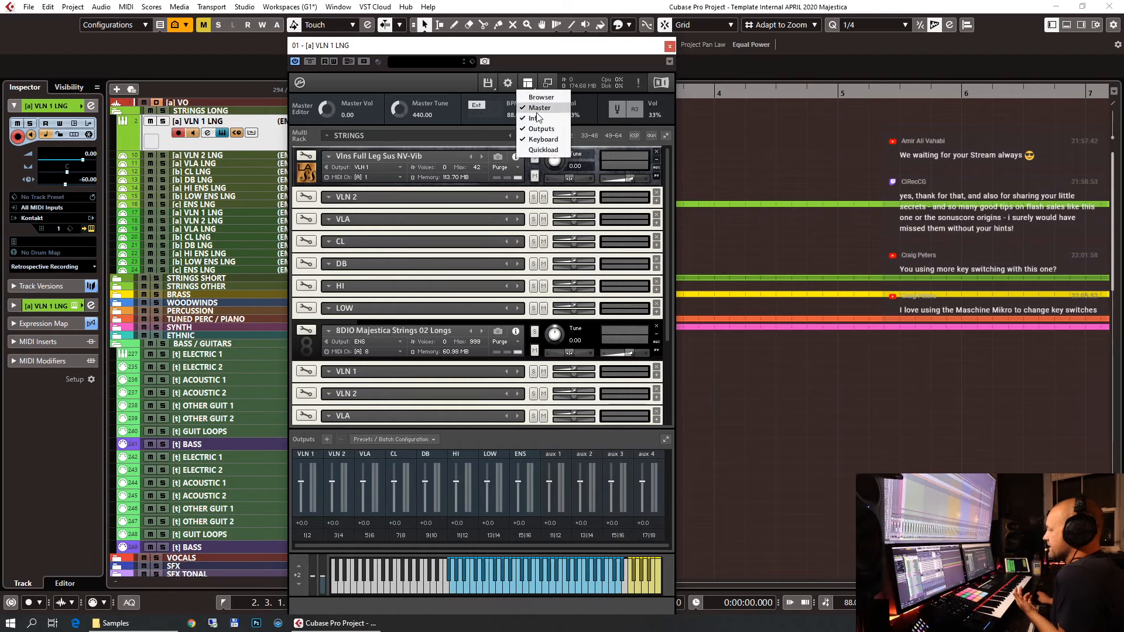
left_click(530, 125)
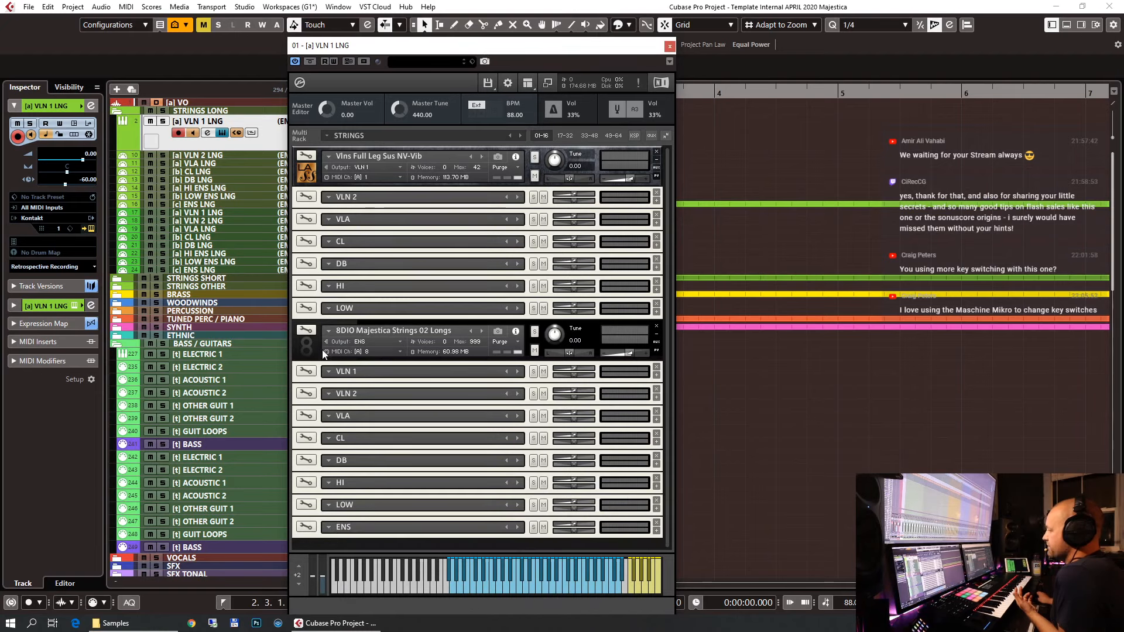
Expand and collapse 8DIO Majestica Strings 02 Longs, and reload the STRINGS multi by stepping to the adjacent multi and back.
left_click(305, 349)
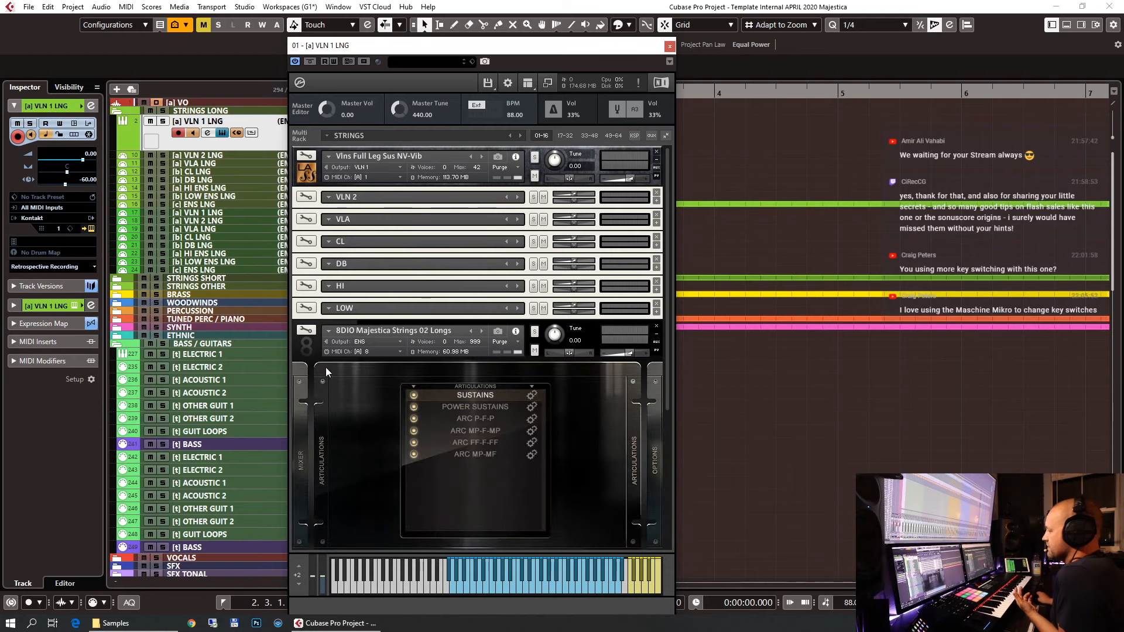
left_click(304, 346)
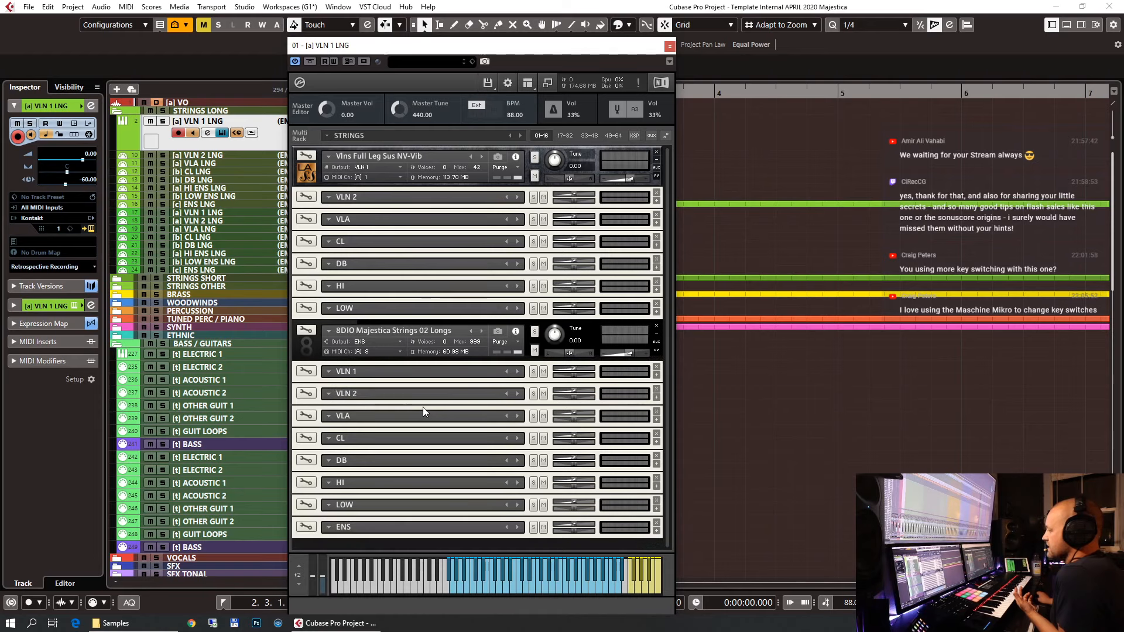
left_click(520, 135)
left_click(508, 134)
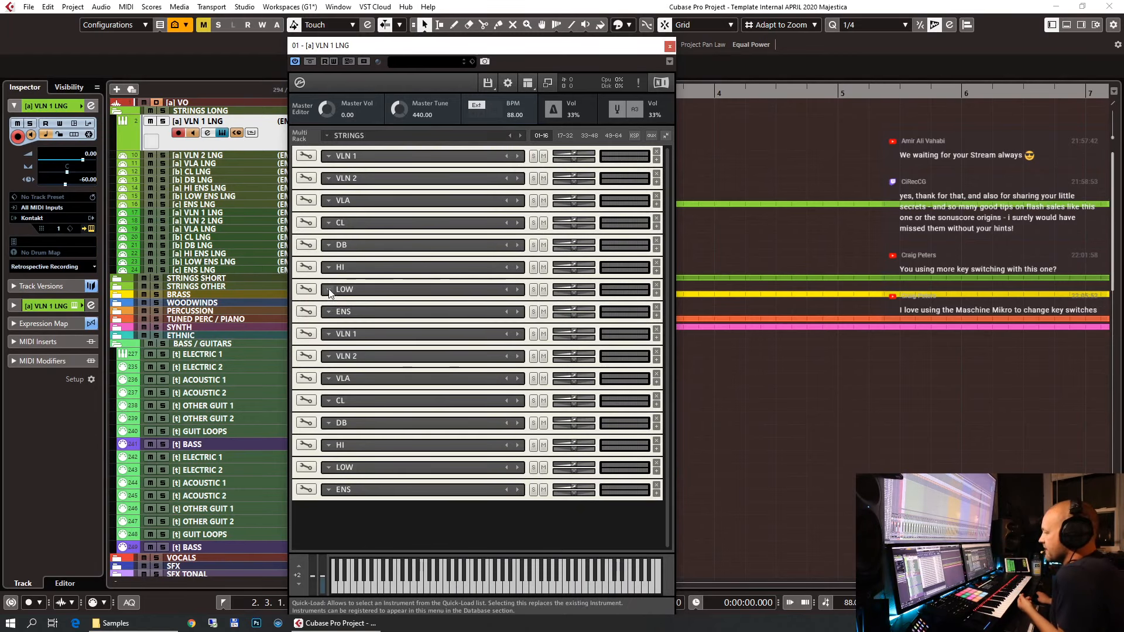
Load 8DIO Majestica Strings 02 Longs into the first ENS slot of the STRINGS multi and close the Kontakt window.
left_click(329, 311)
left_click(656, 315)
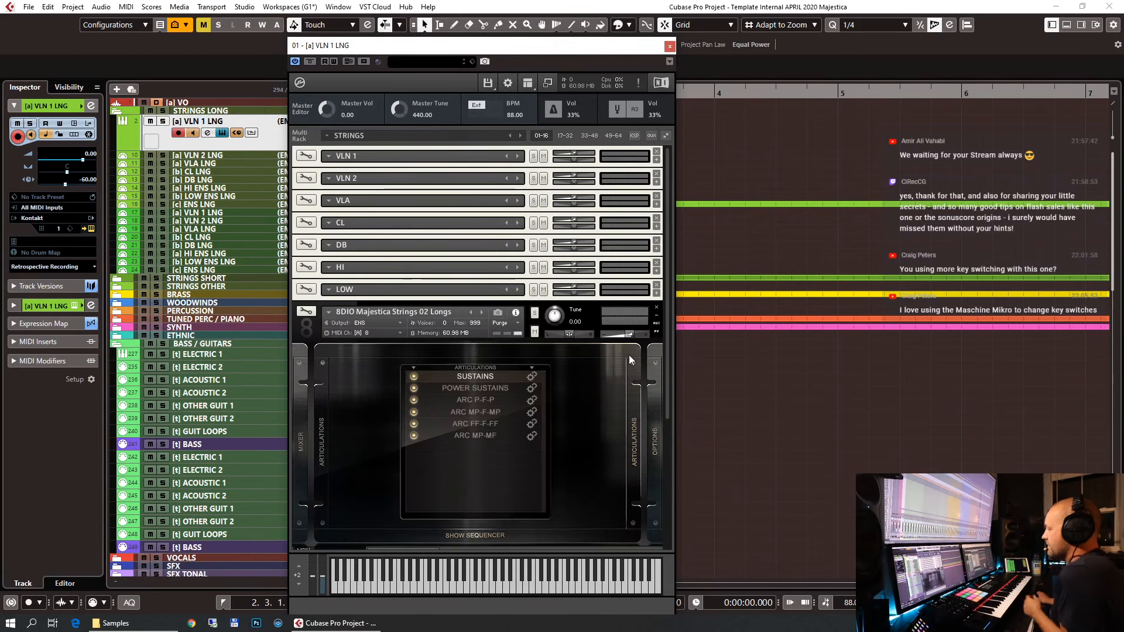
left_click(671, 47)
Select [c] ENS LNG and view its Virtual Mix Rack insert and its audio send to the long strings reverb.
left_click(203, 195)
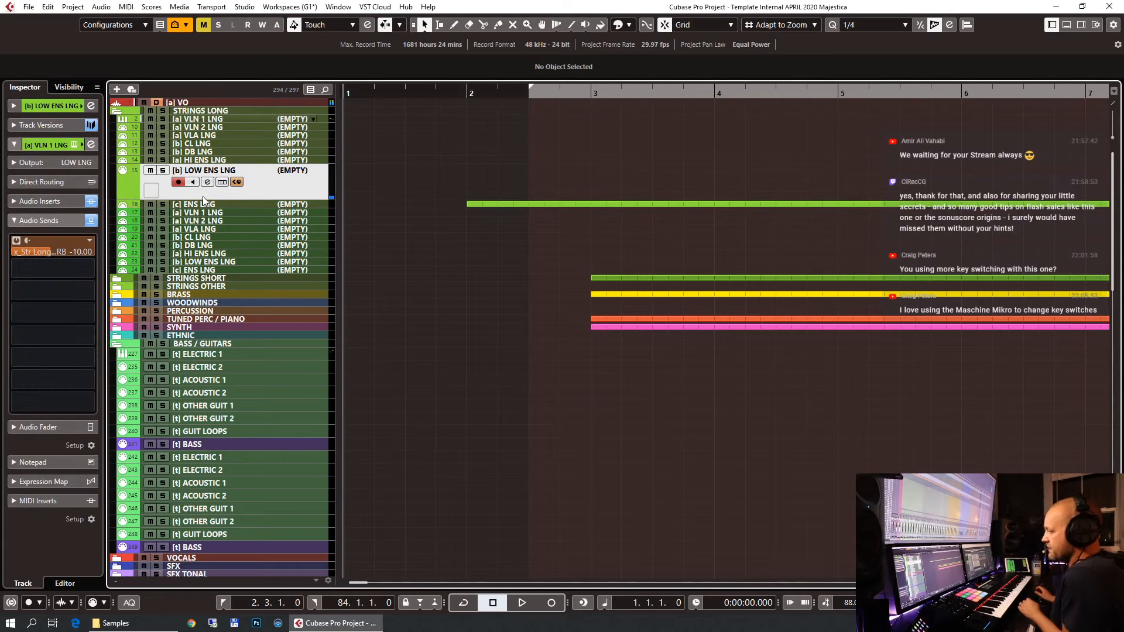
left_click(198, 203)
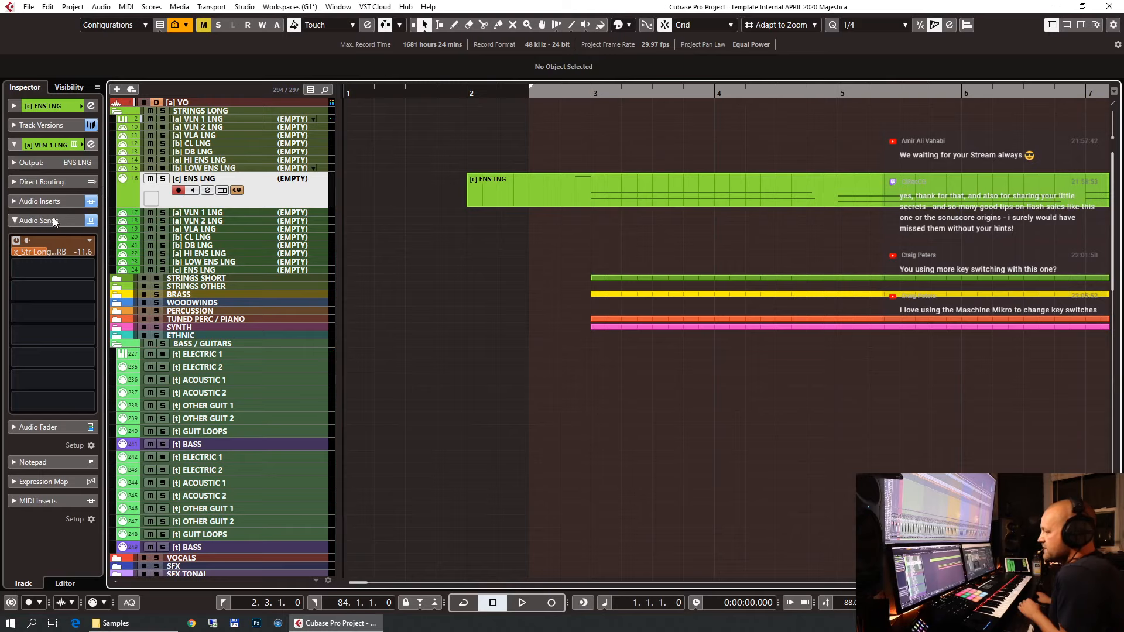
left_click(41, 201)
left_click(26, 226)
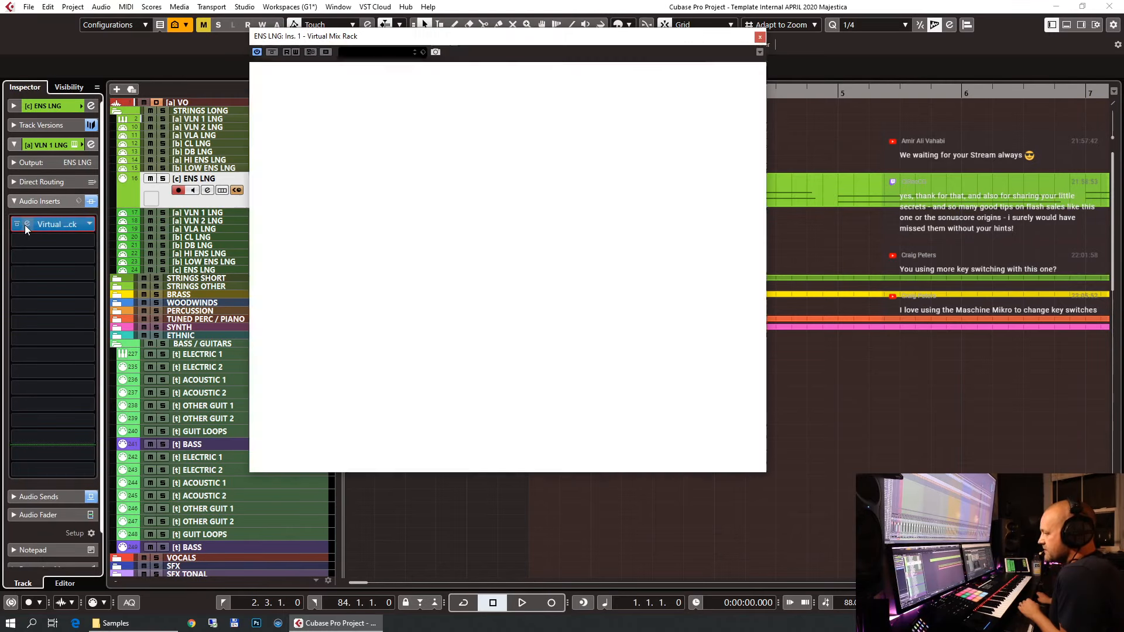
left_click(760, 37)
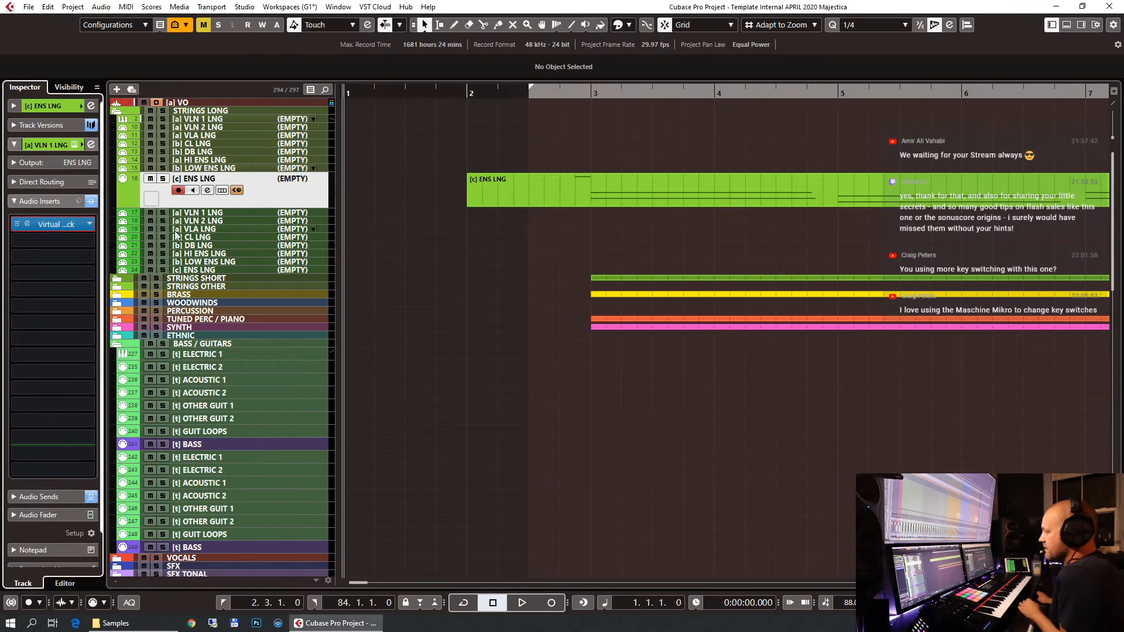
left_click(44, 202)
left_click(42, 220)
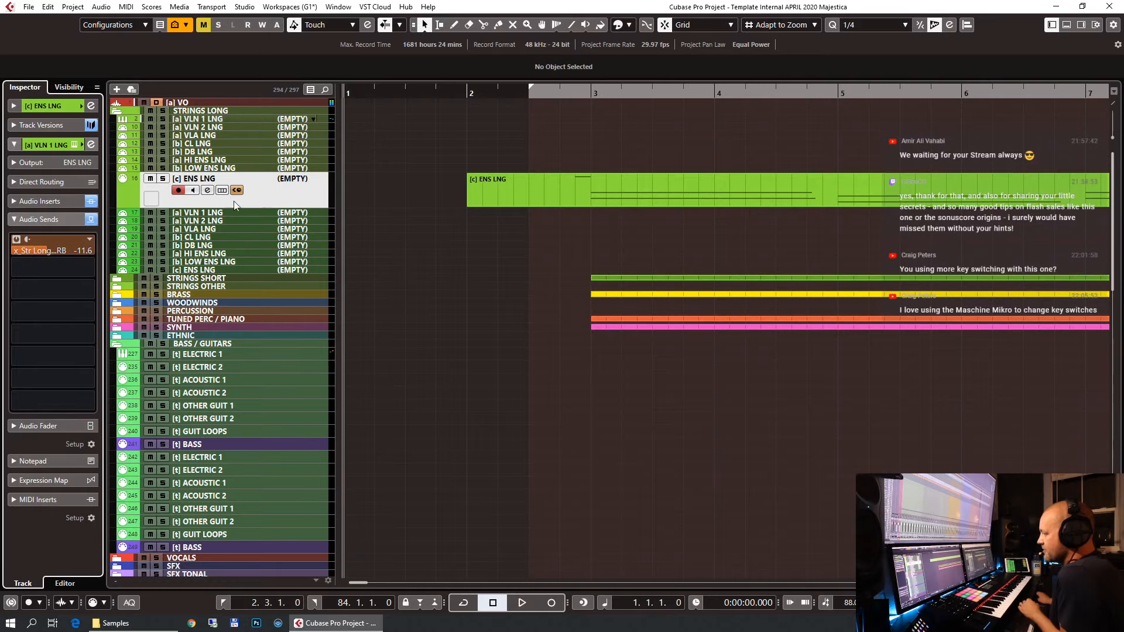
Select the ++Str Ens Long++ group under TIER 2 and the x_Str Long VERB FX channel to view their inserts.
scroll(278, 395, "down", 15)
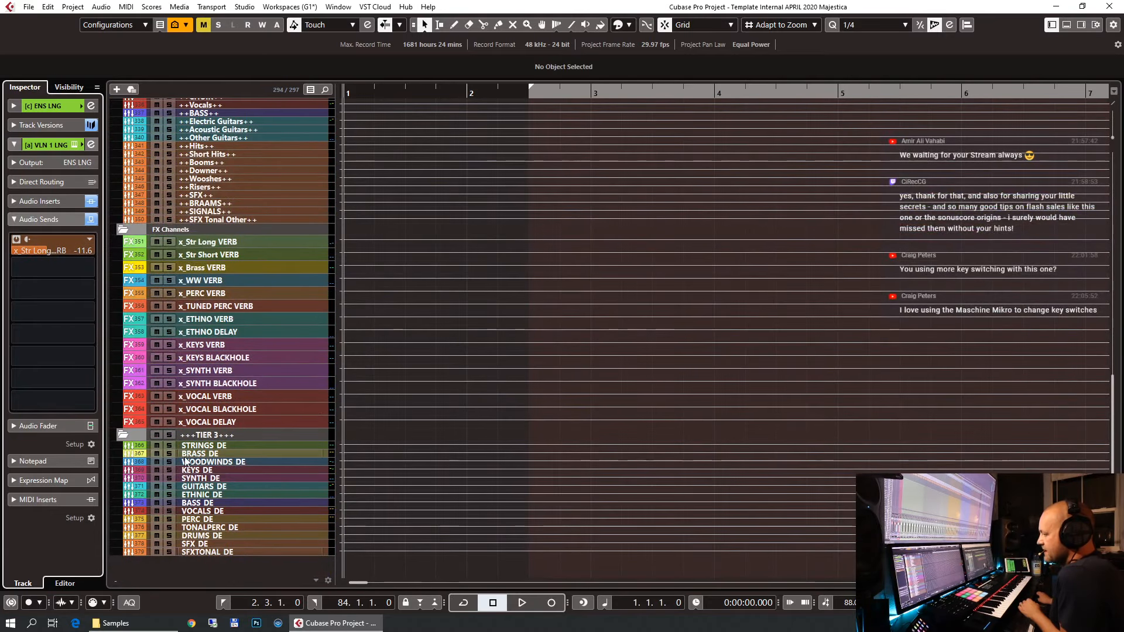
scroll(193, 273, "up", 6)
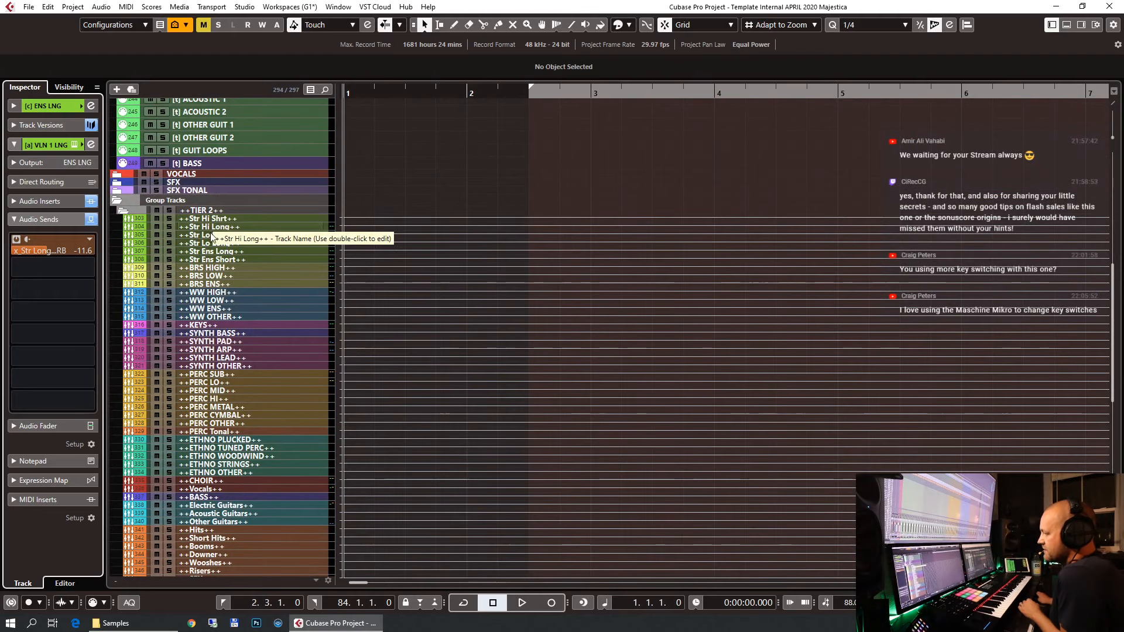
left_click(216, 252)
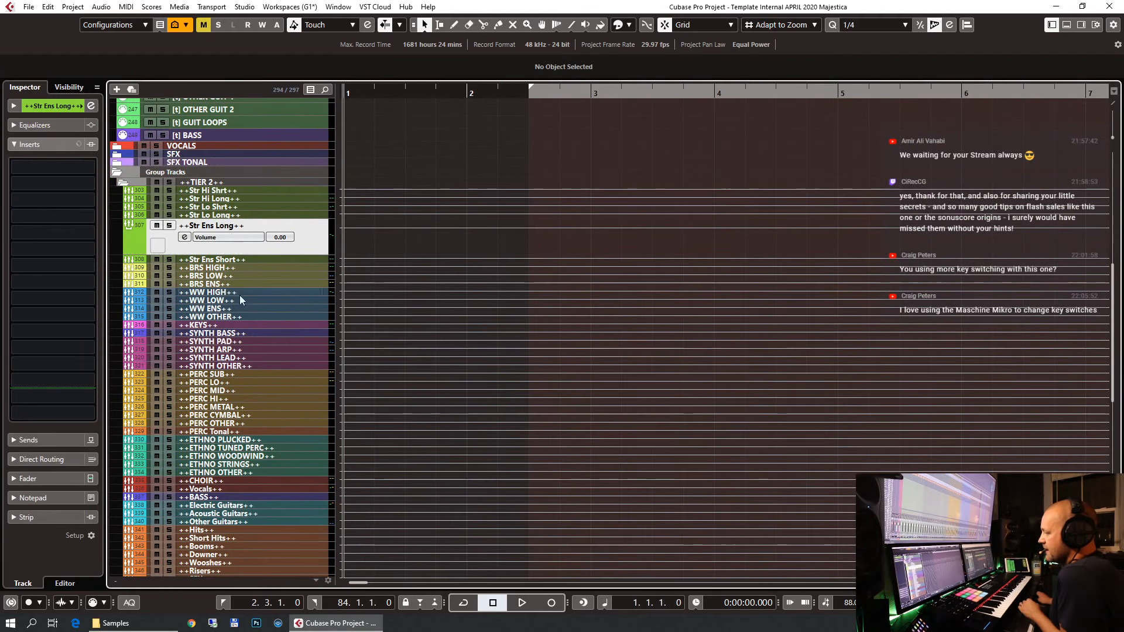
scroll(407, 221, "down", 4)
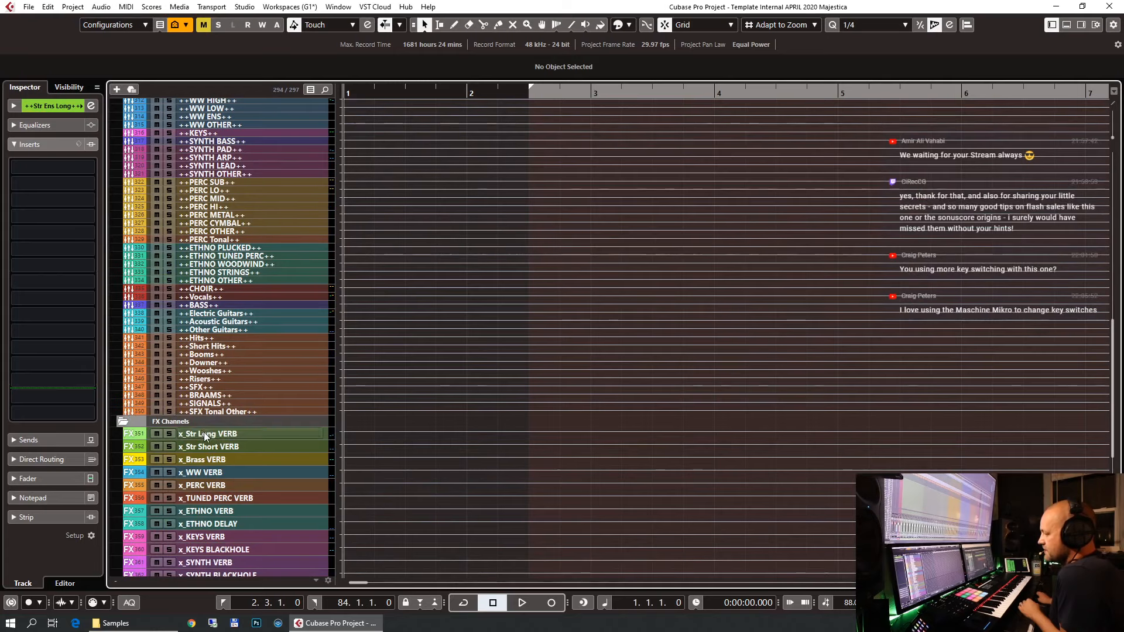
left_click(234, 434)
Select the _STRINGS_DE group under TIER 3 and look back over the FX channels and TIER 2 groups.
scroll(389, 301, "up", 5)
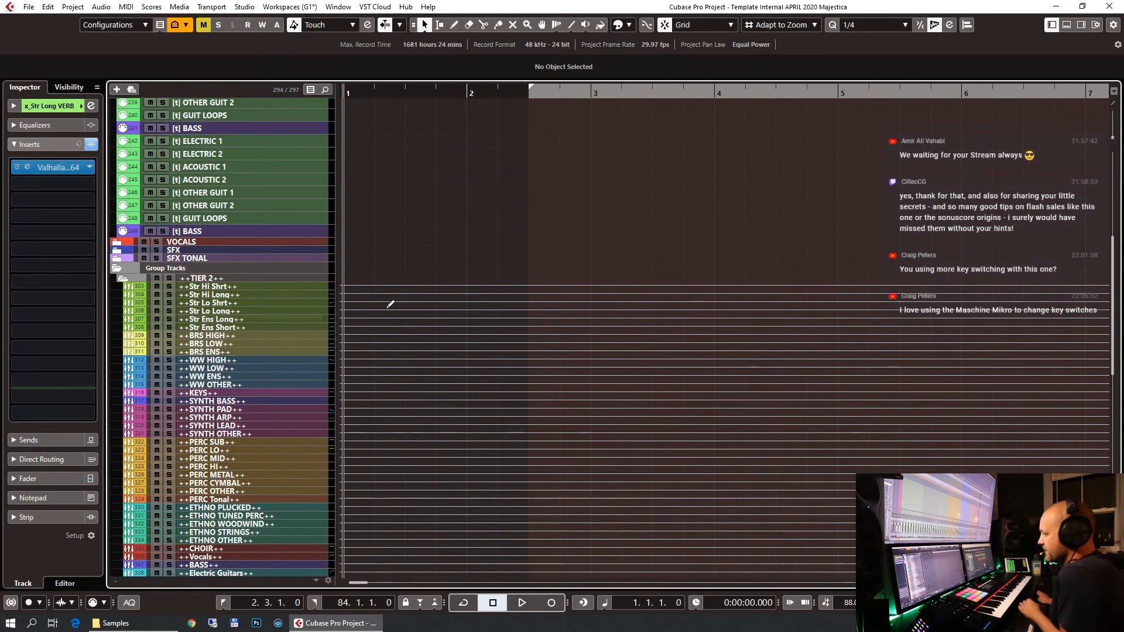
scroll(430, 313, "down", 4)
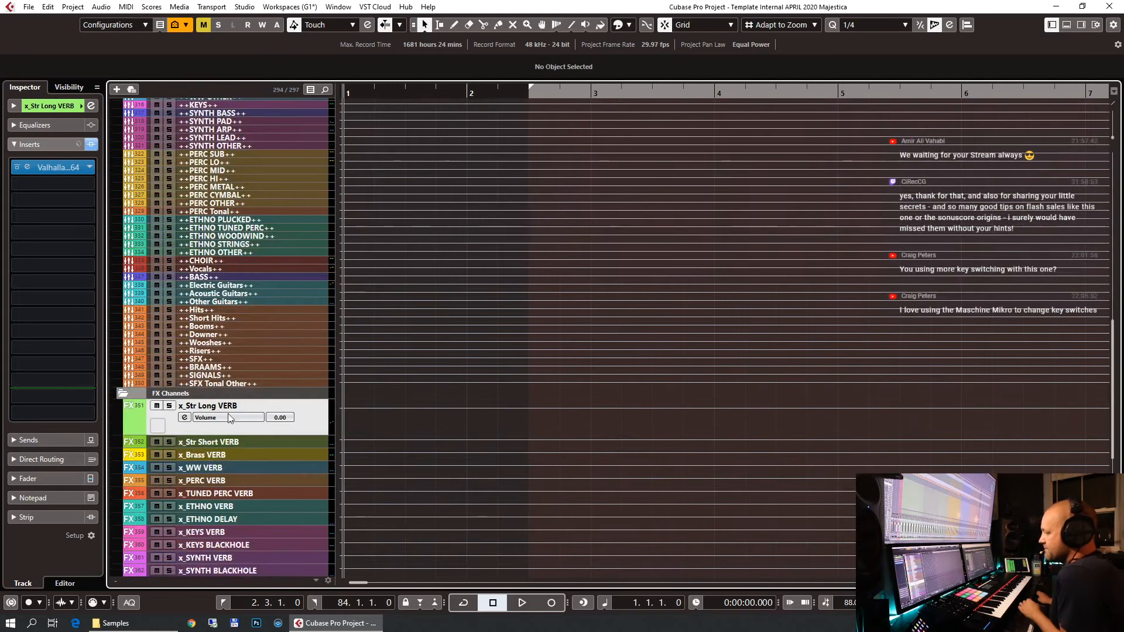
scroll(234, 427, "down", 3)
left_click(203, 445)
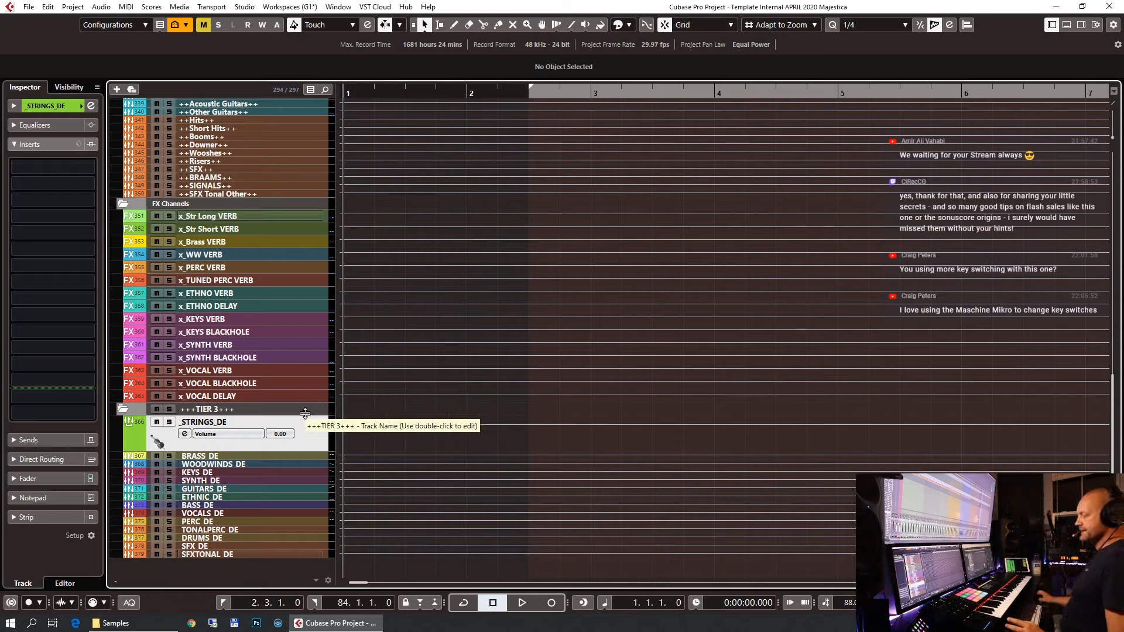
scroll(304, 414, "up", 4)
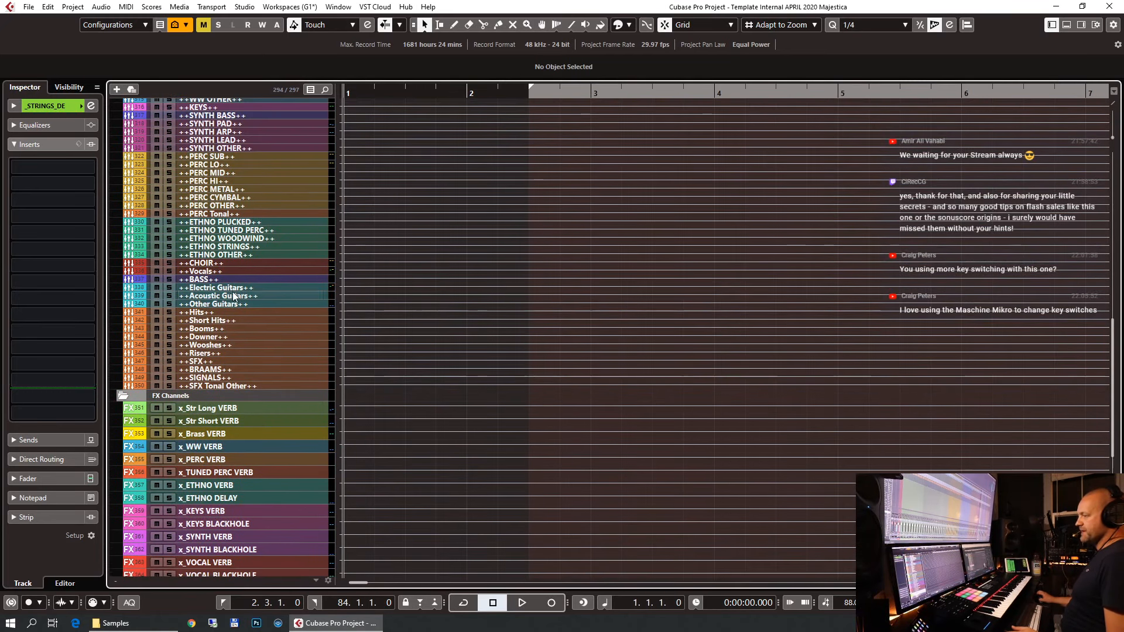
scroll(226, 230, "up", 4)
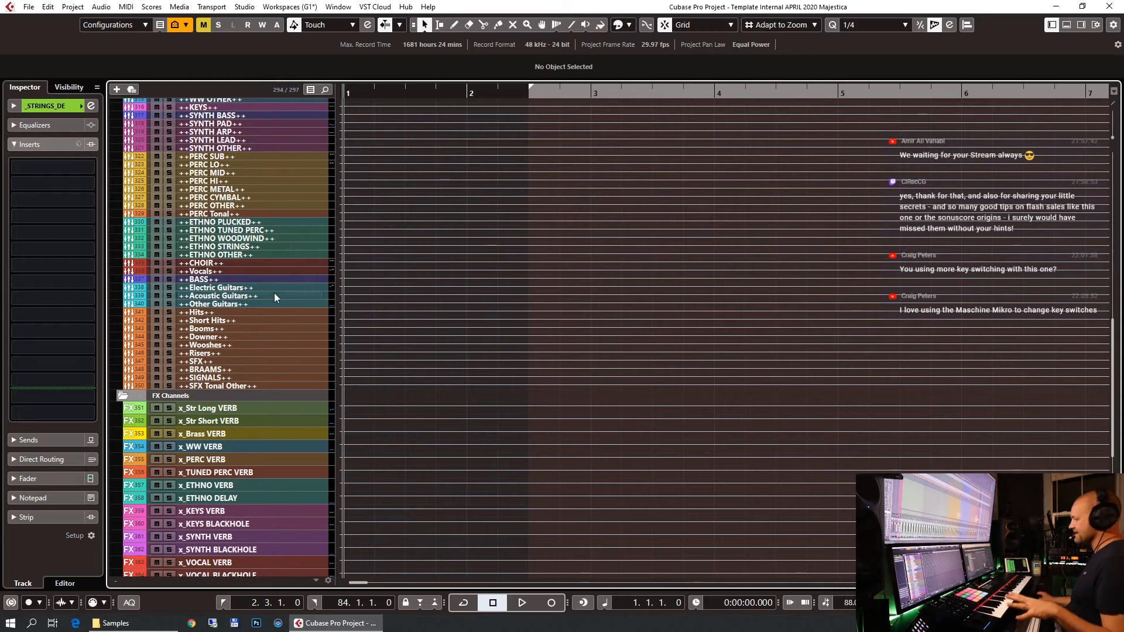
Select every TIER 2 group from ++Str Hi Shrt++ through ++SFX Tonal Other++, and reduce the selection to ++BRS HIGH++.
scroll(274, 295, "down", 4)
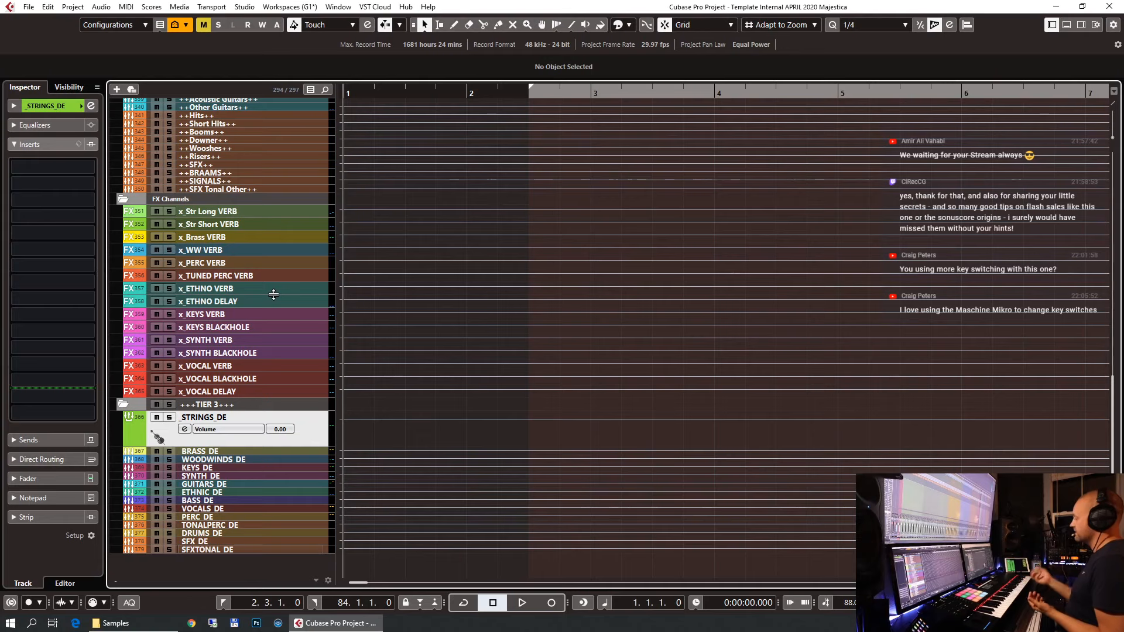
scroll(368, 310, "up", 15)
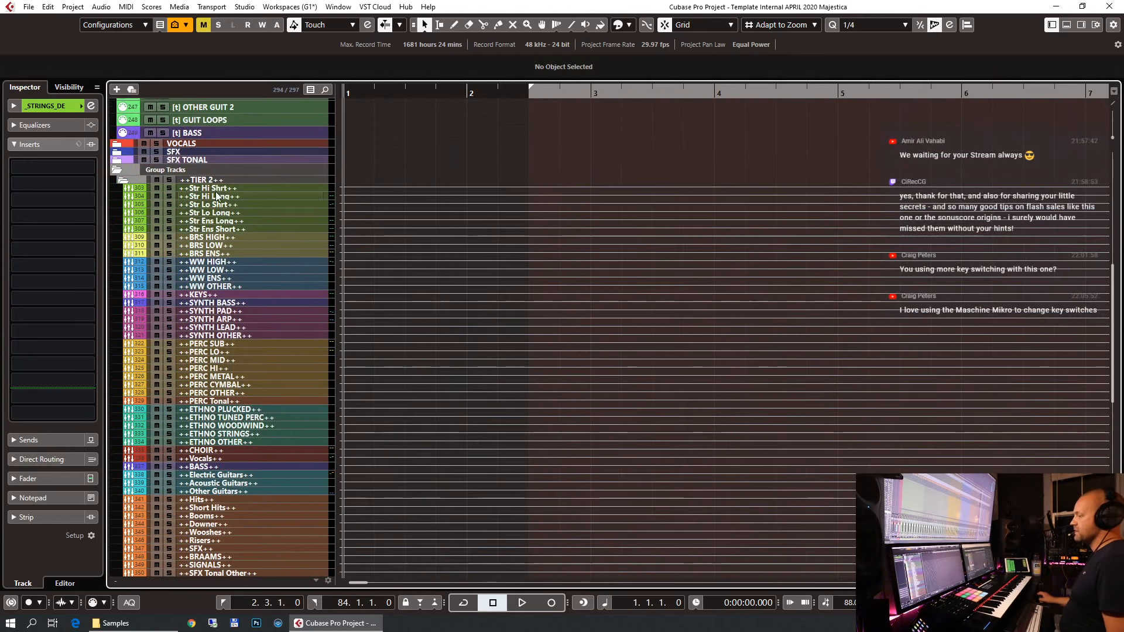
left_click(215, 192)
scroll(233, 262, "down", 1)
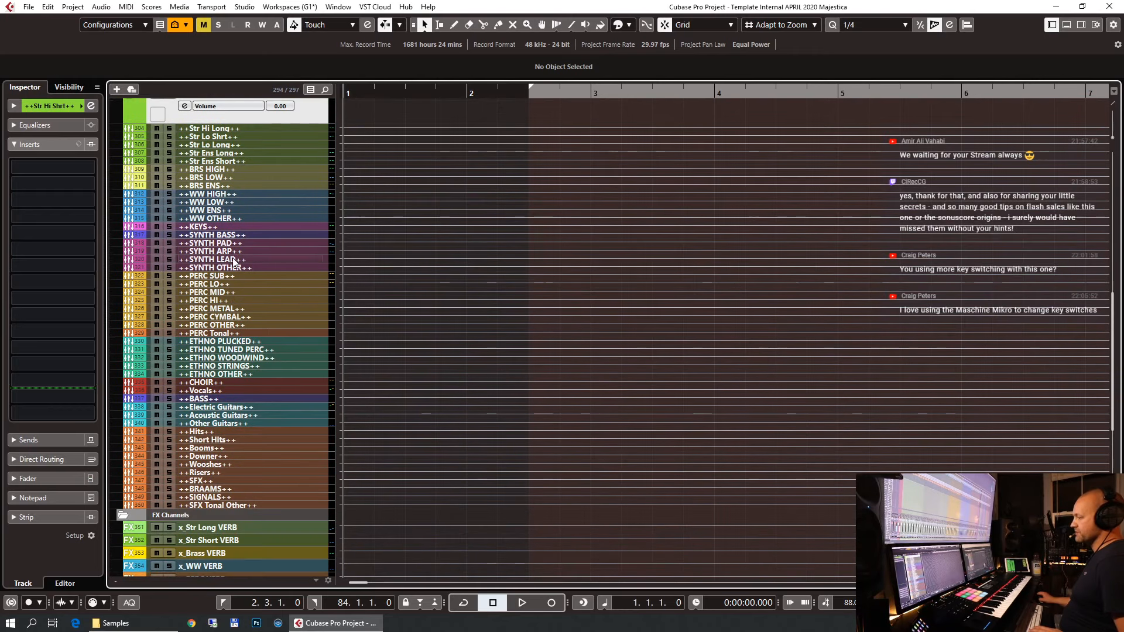
left_click(201, 504, "shift")
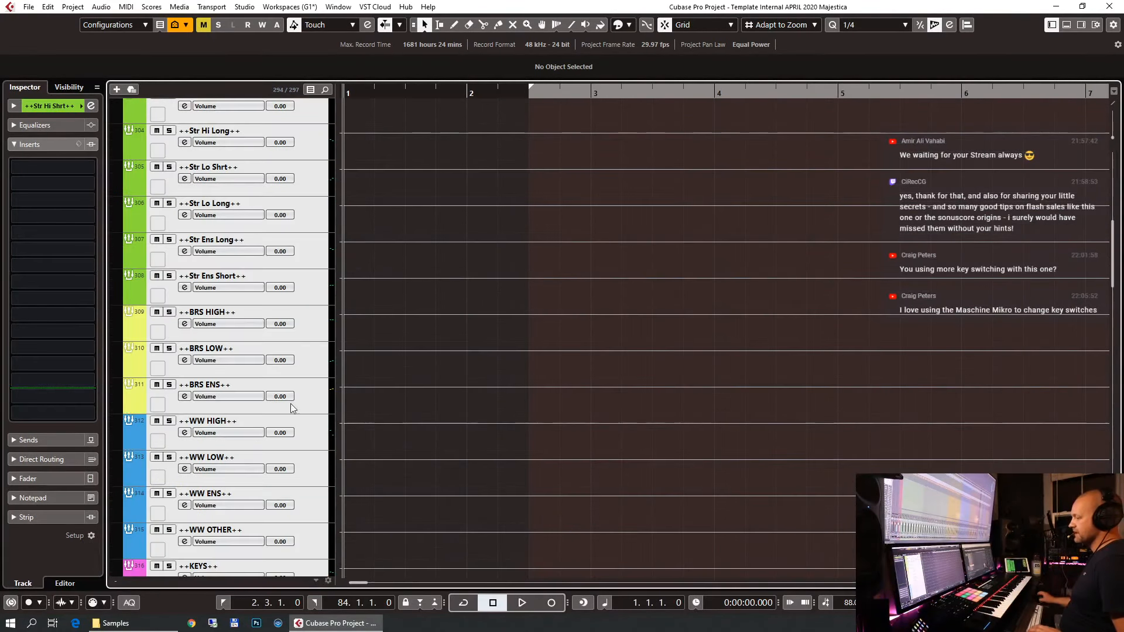
scroll(280, 288, "down", 1)
left_click(326, 310)
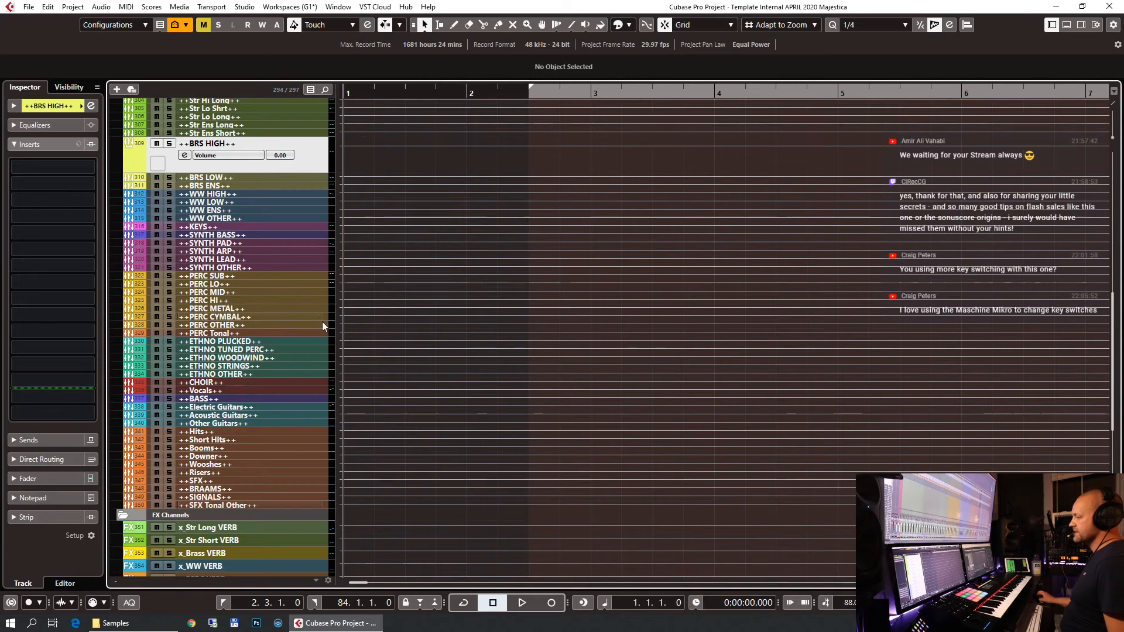
Look over the FX channels and TIER 3 groups, selecting _STRINGS_DE and the ++ETHNO STRINGS++ group under TIER 2.
scroll(217, 212, "up", 4)
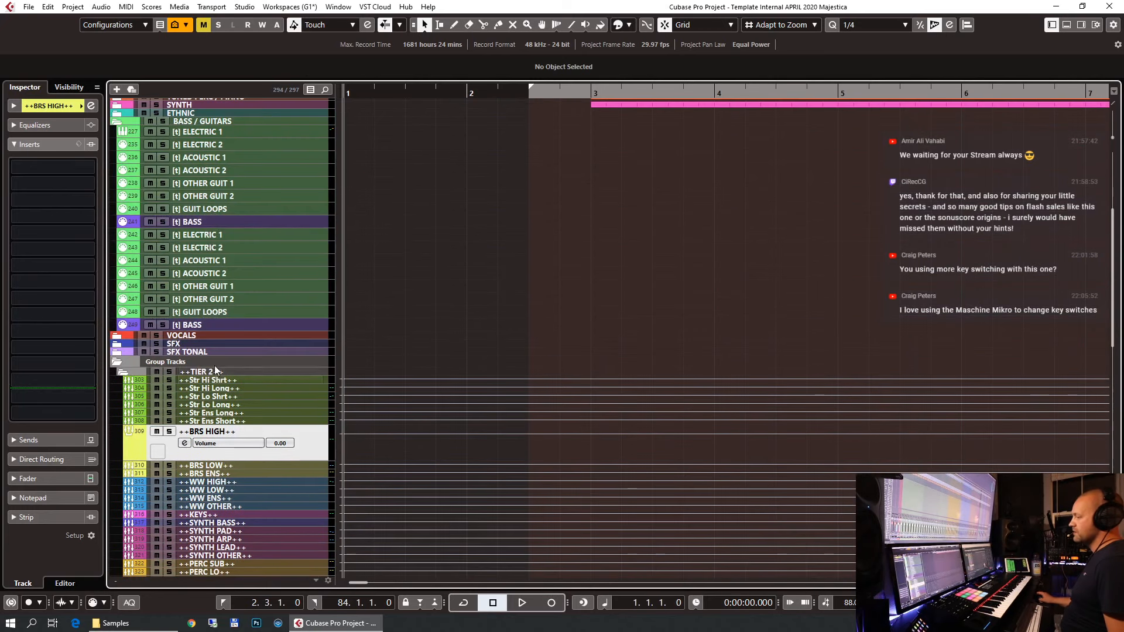
scroll(217, 212, "down", 10)
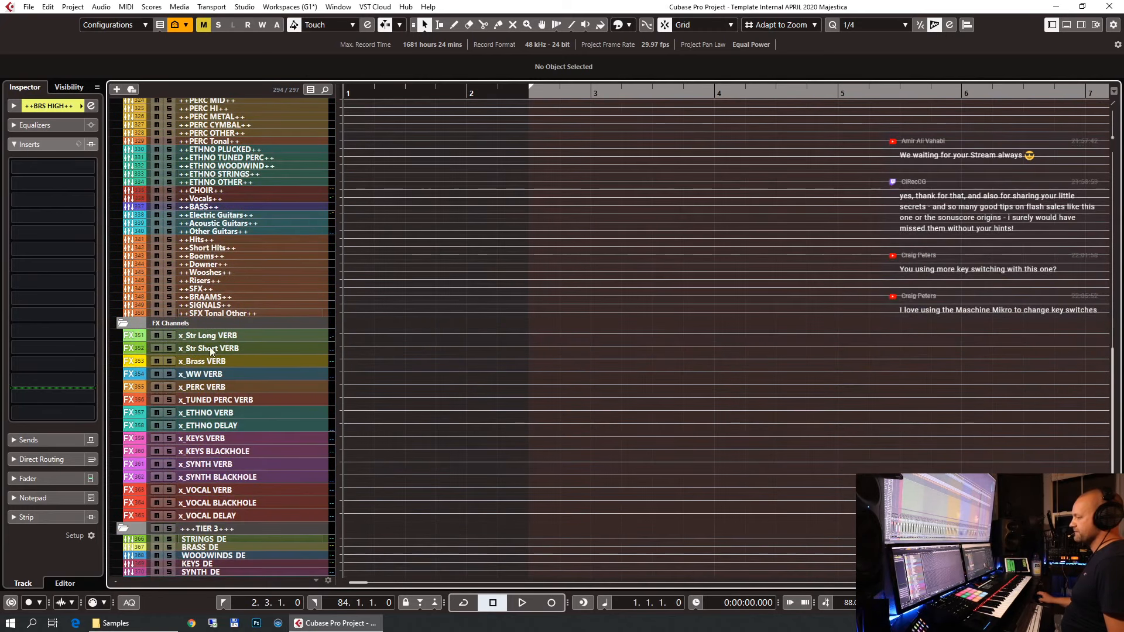
scroll(223, 463, "down", 3)
left_click(234, 417)
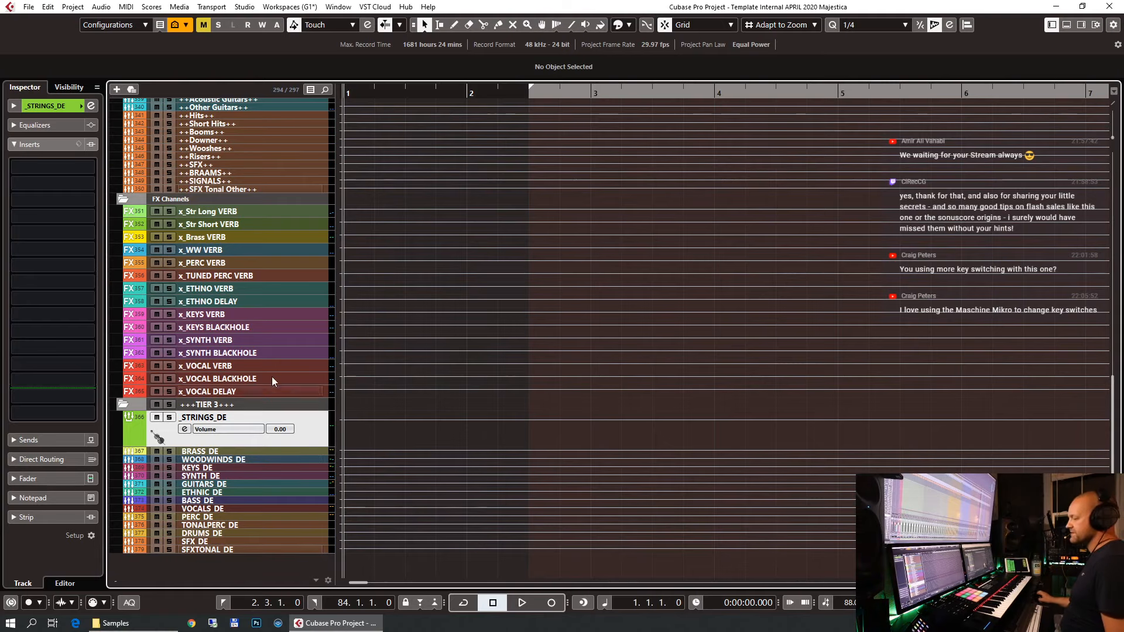
scroll(225, 220, "up", 2)
left_click(235, 147)
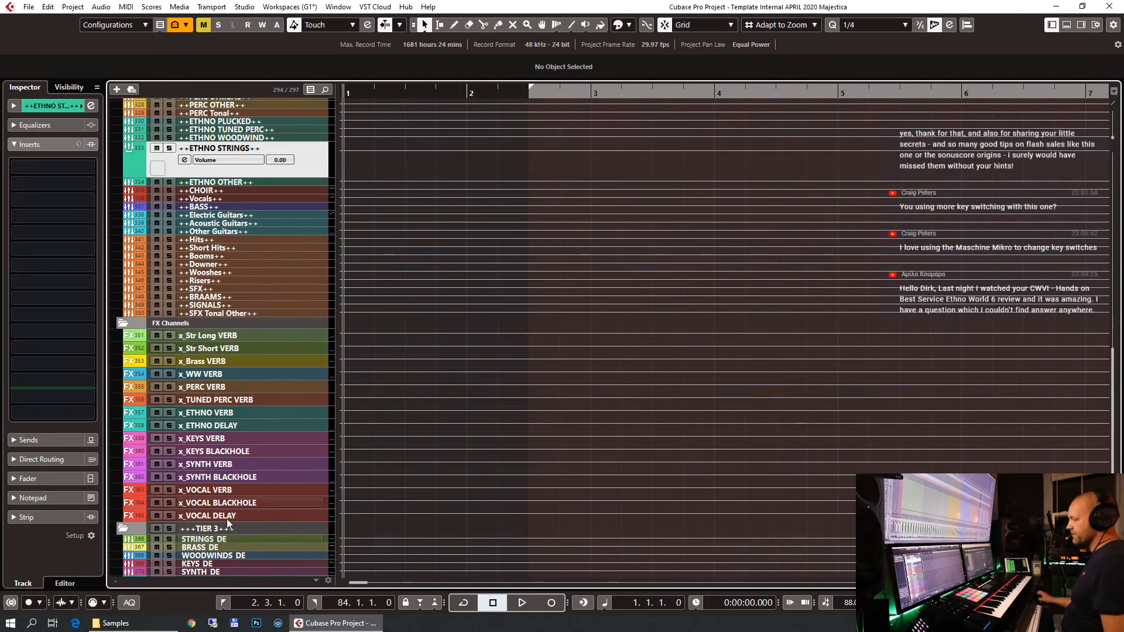
Collapse the TIER 2 and FX Channels folders in the track list.
scroll(300, 233, "up", 4)
scroll(298, 230, "up", 6)
left_click(119, 373)
left_click(120, 409)
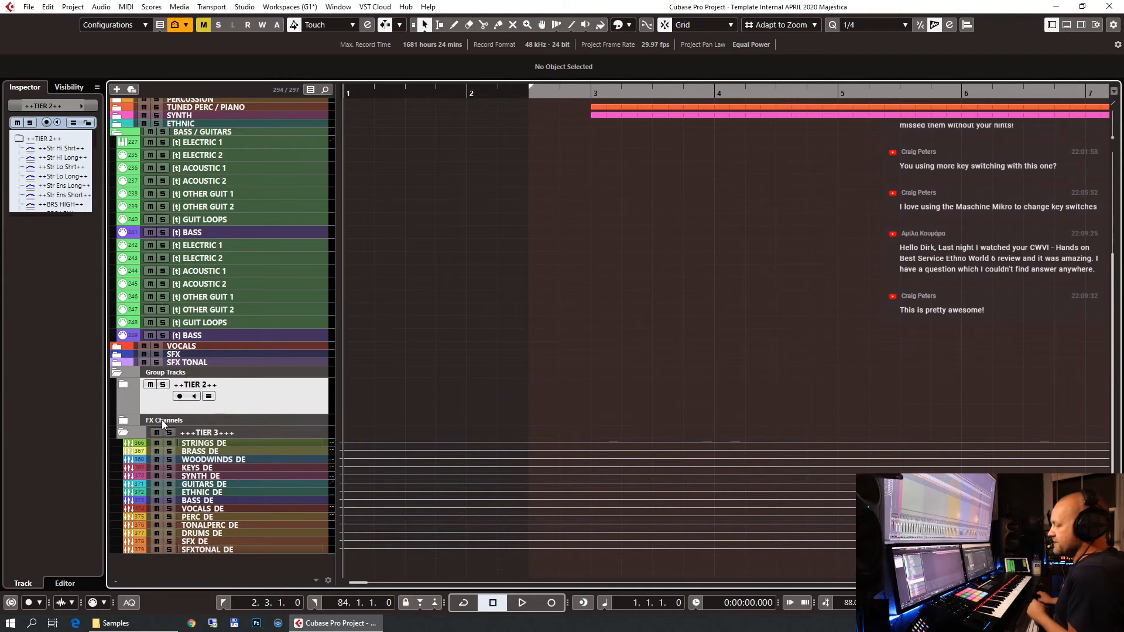
Expand the FX Channels folder, open the ValhallaVintageVerb insert on x_Str Long VERB and move its window beside the inserts.
left_click(123, 421)
left_click(195, 433)
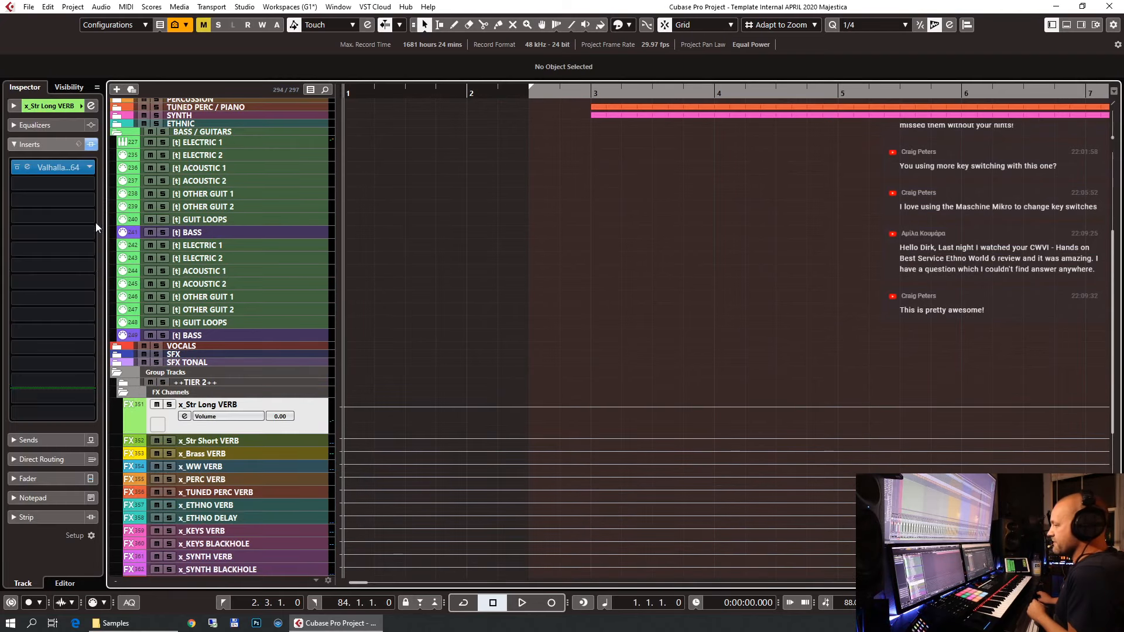
left_click(30, 165)
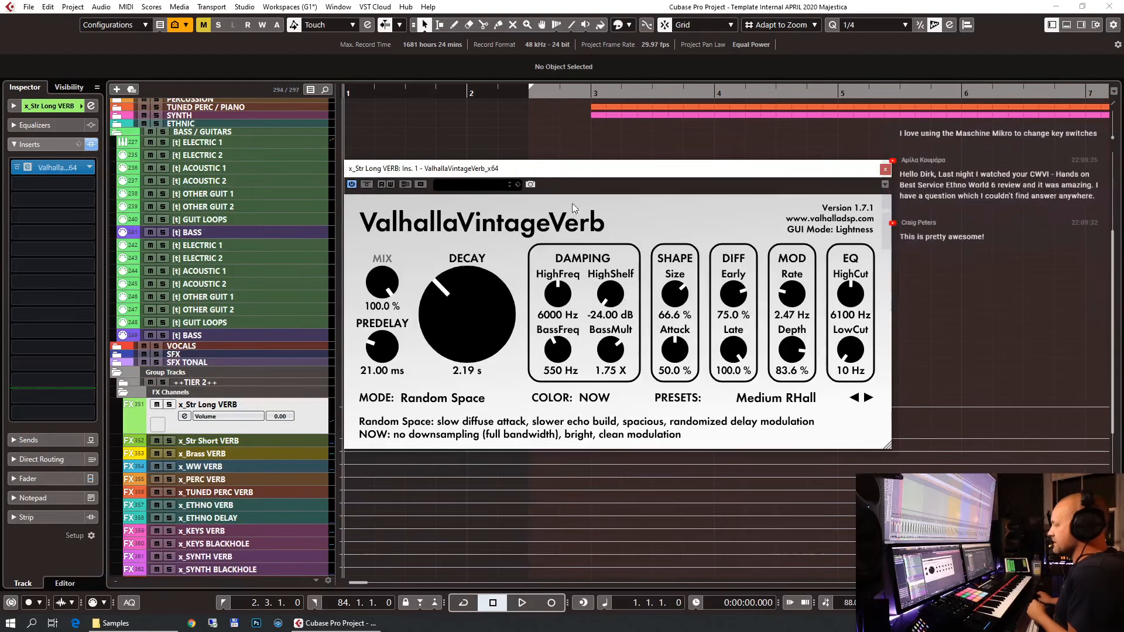
left_click_drag(565, 173, 320, 130)
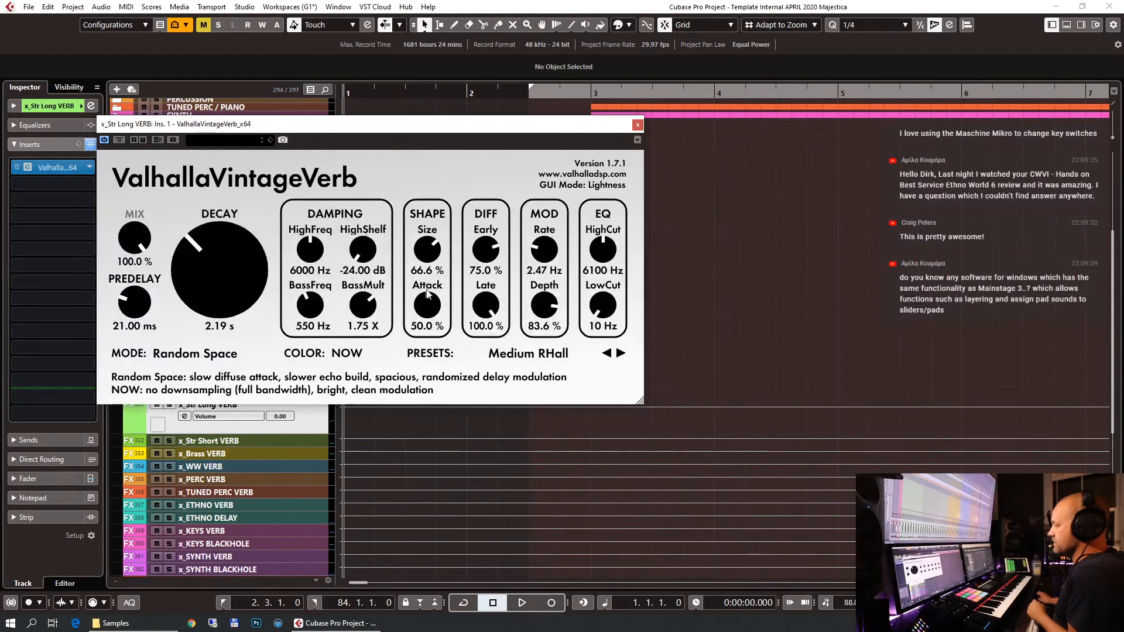
Load the Medium RHall preset from Halls in ValhallaVintageVerb, set the color to NOW and close the plug-in.
left_click(525, 359)
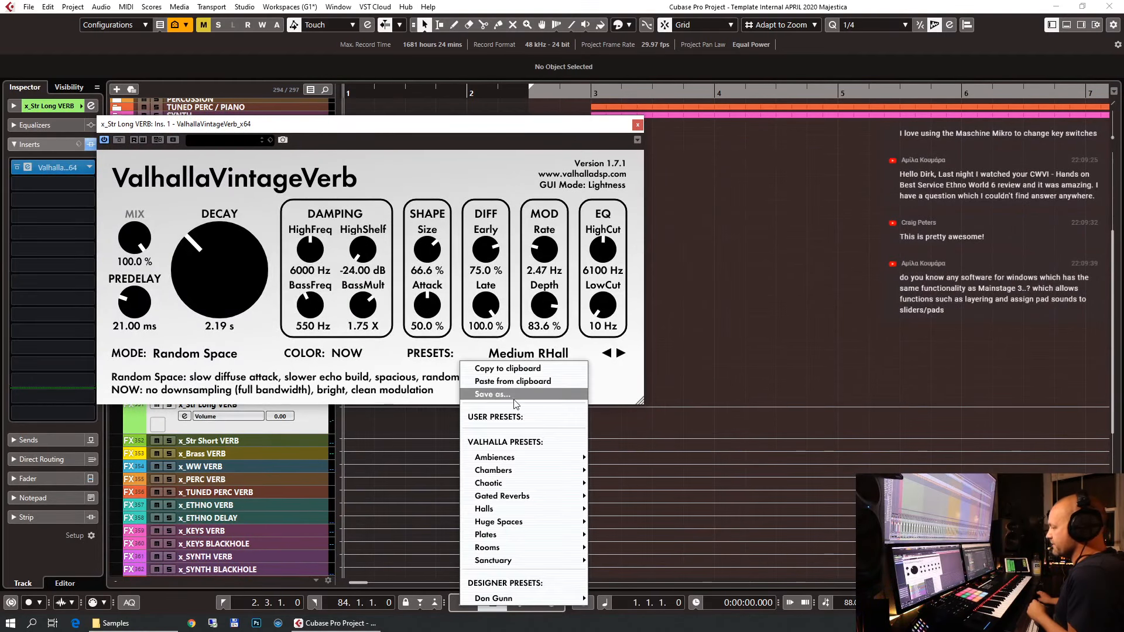
mouse_move(531, 507)
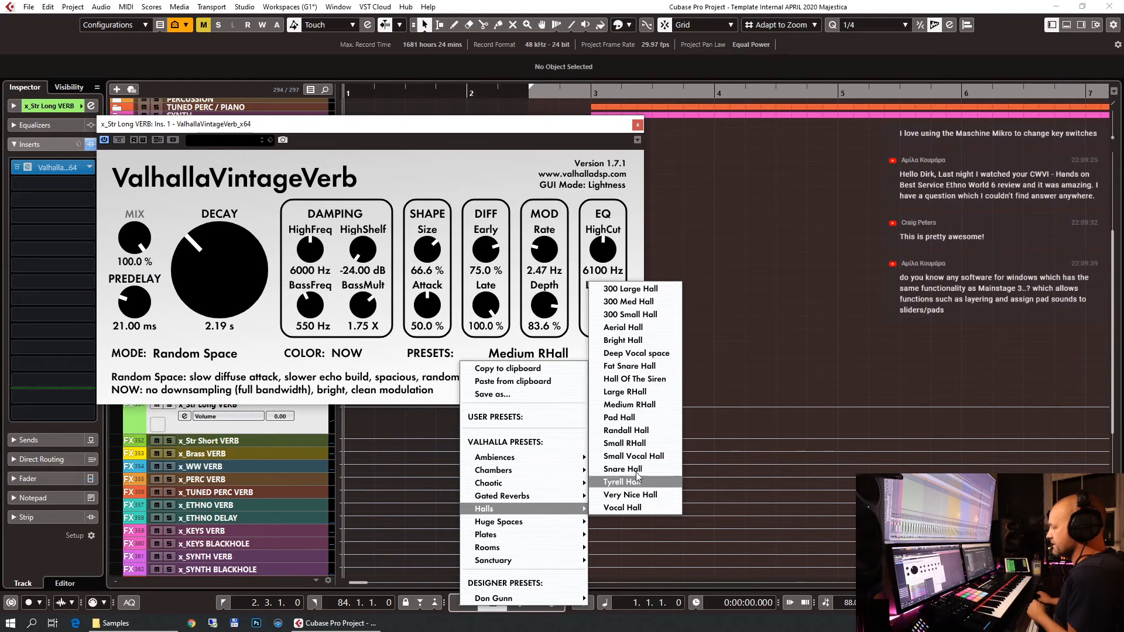
left_click(637, 410)
left_click(342, 354)
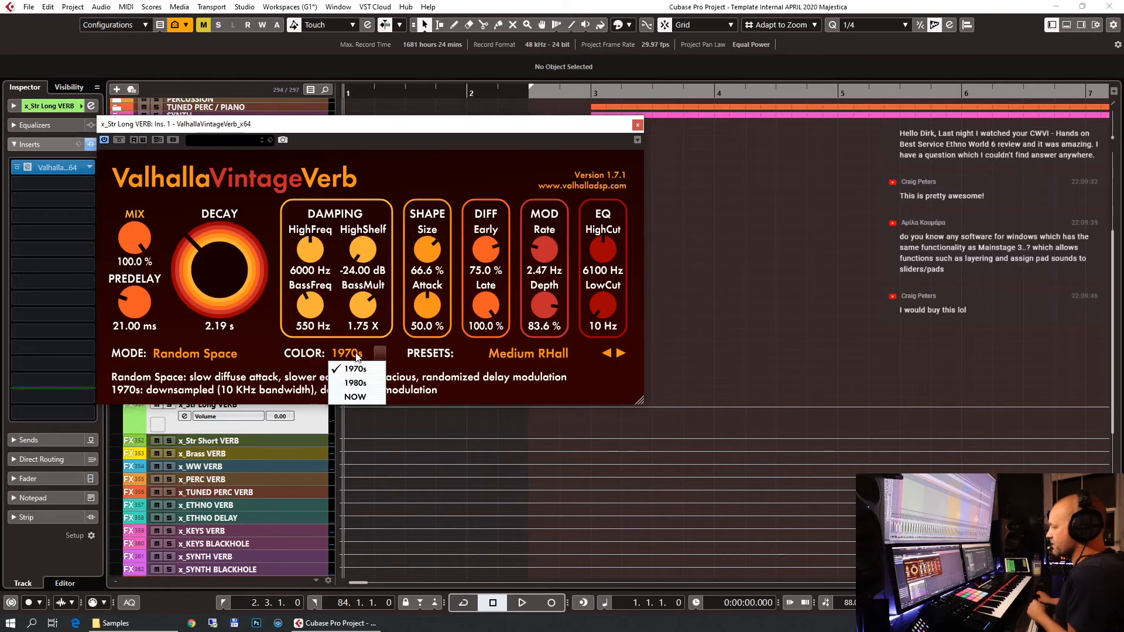
left_click(350, 393)
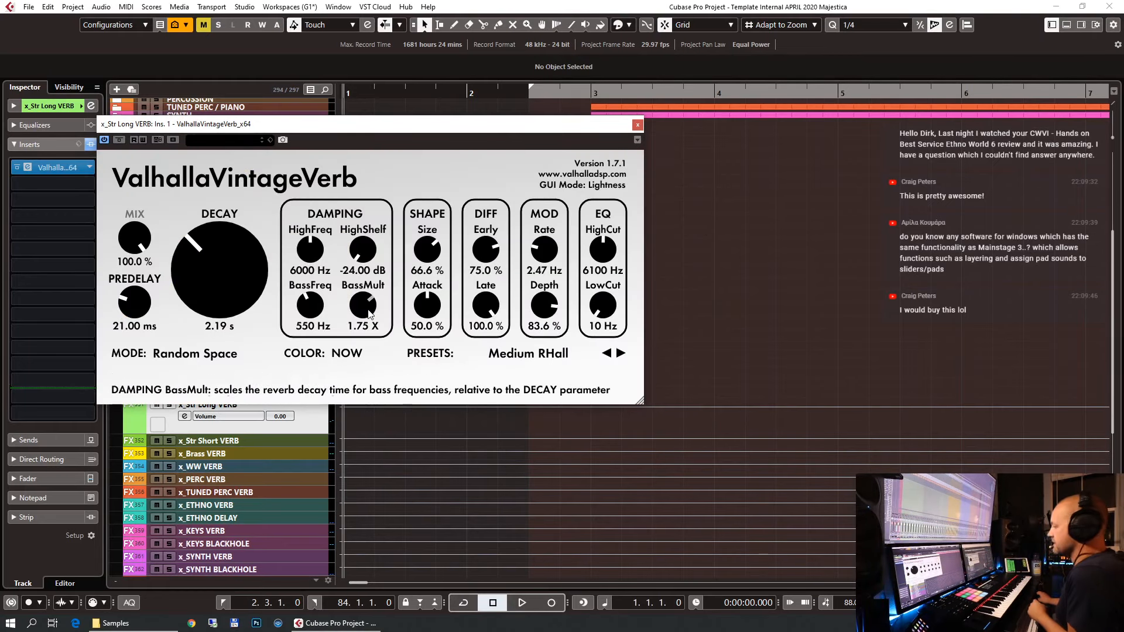
left_click(638, 125)
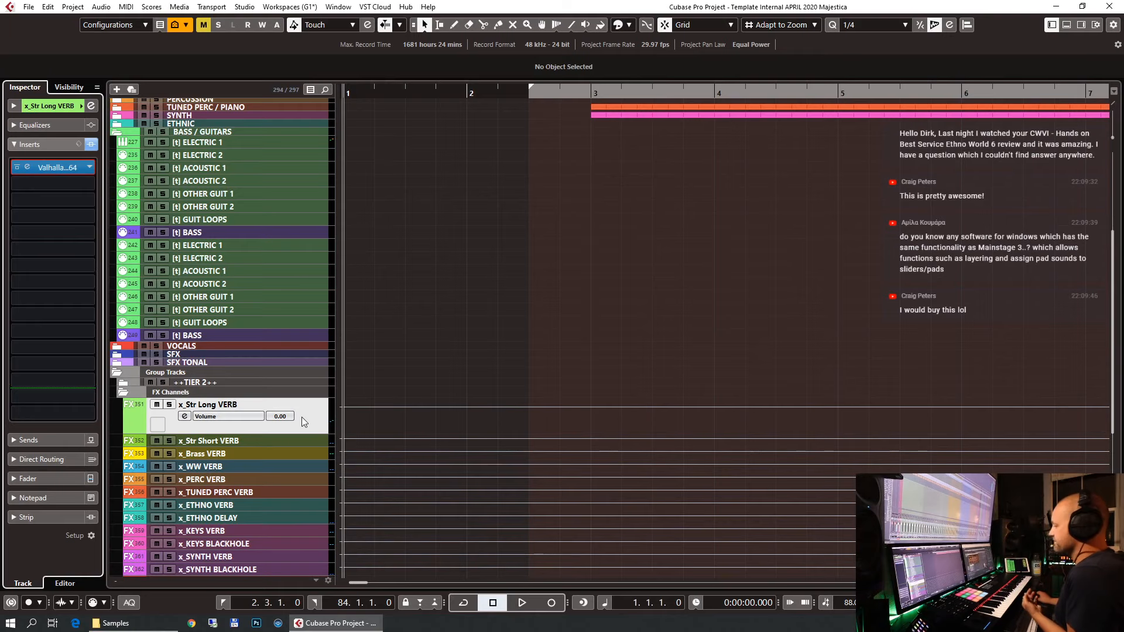
Select x_Str Short VERB, the BASS / GUITARS folder and x_KEYS VERB to view the reverb inserts and guitar tracks.
left_click(282, 437)
scroll(284, 433, "down", 3)
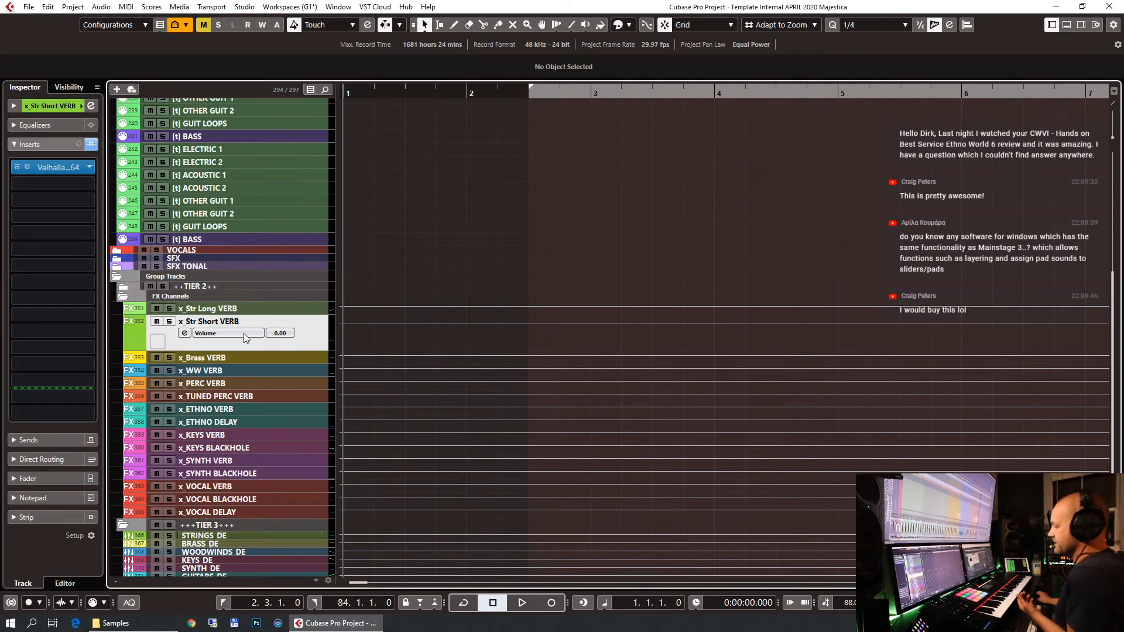
scroll(183, 188, "up", 6)
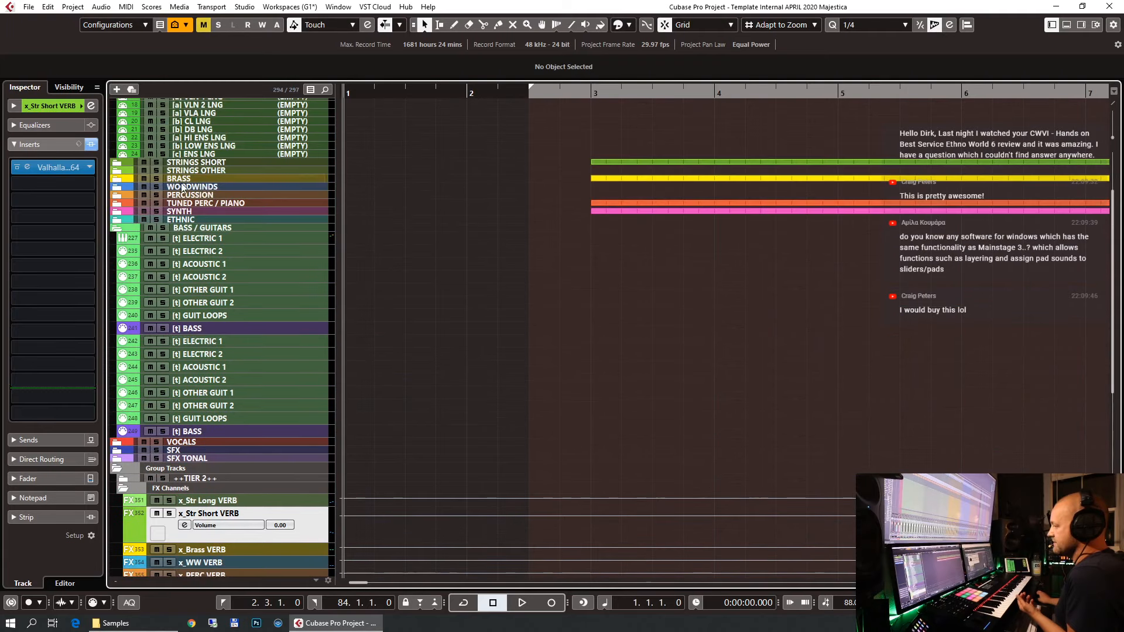
left_click(121, 229)
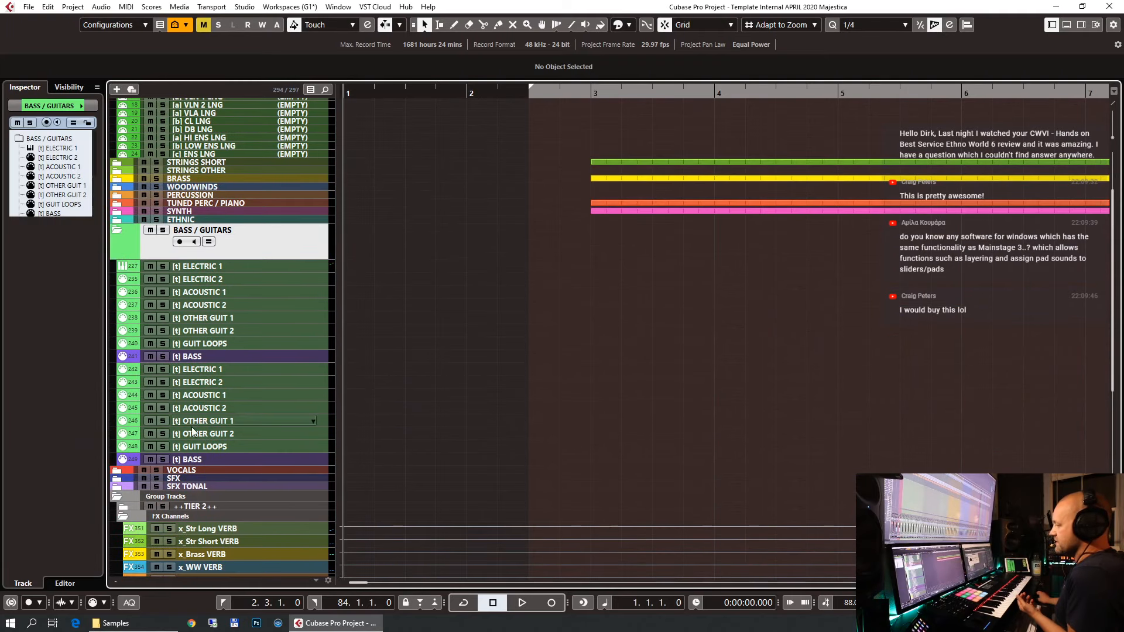
scroll(196, 443, "down", 5)
left_click(196, 443)
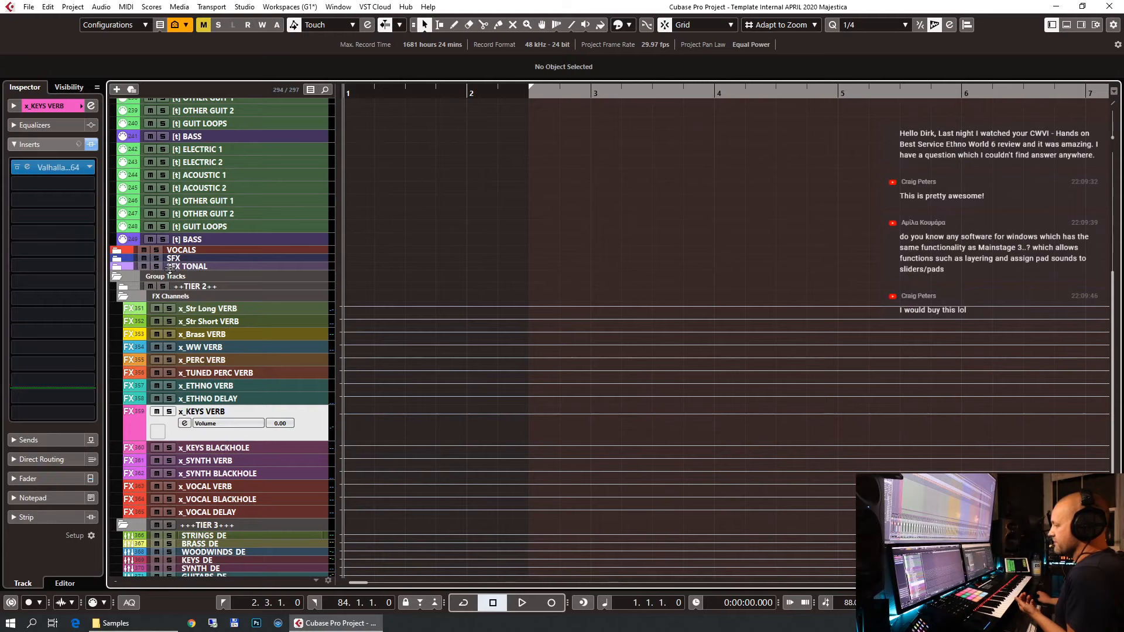
Compare the inserts of the _KEYS_DE group with those of x_KEYS VERB and x_KEYS BLACKHOLE, and select x_ETHNO DELAY.
scroll(194, 551, "down", 3)
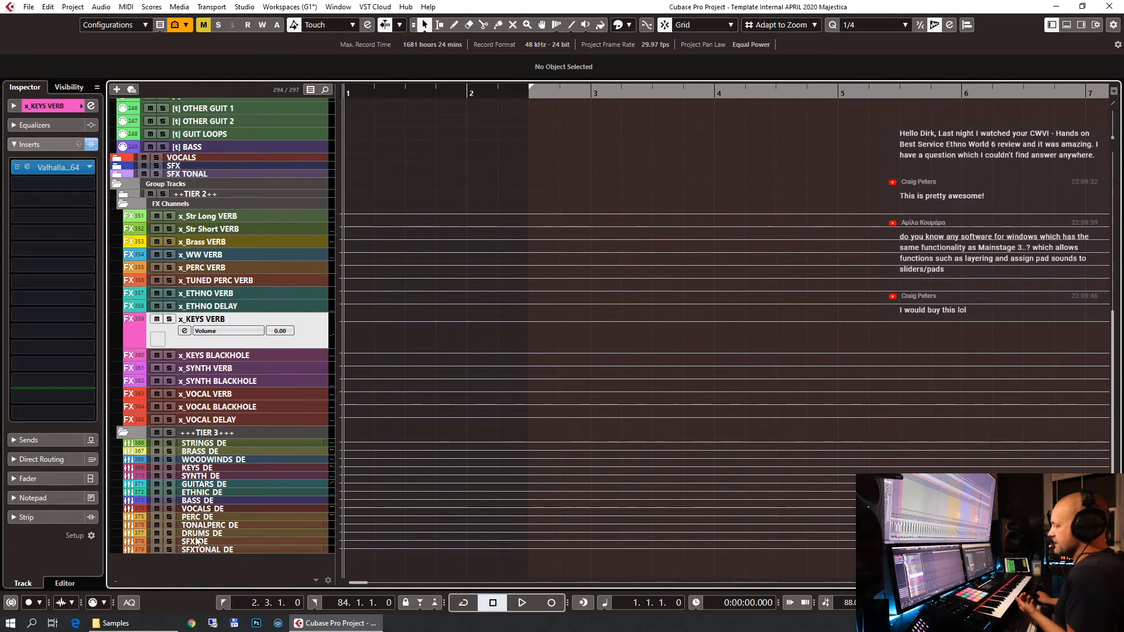
left_click(200, 468)
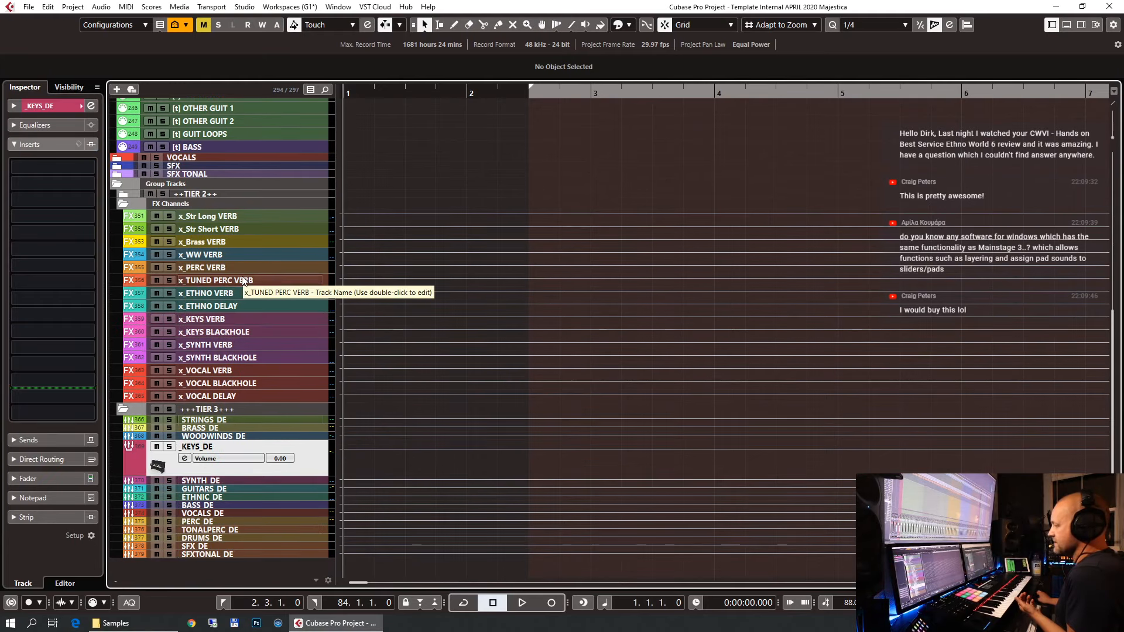
left_click(234, 320)
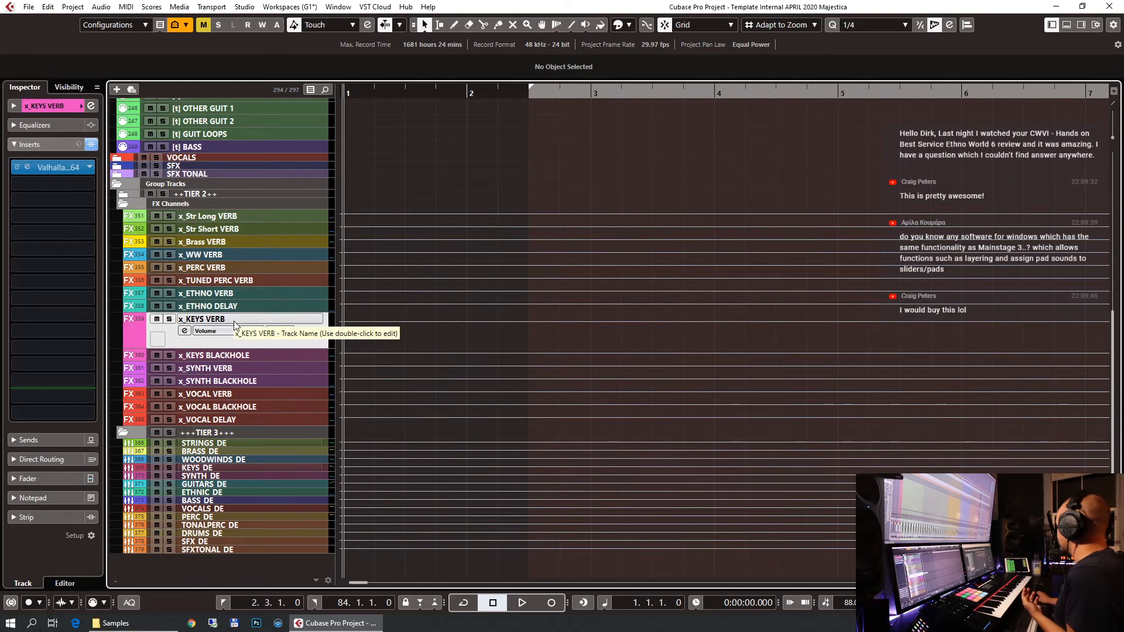
left_click(228, 355)
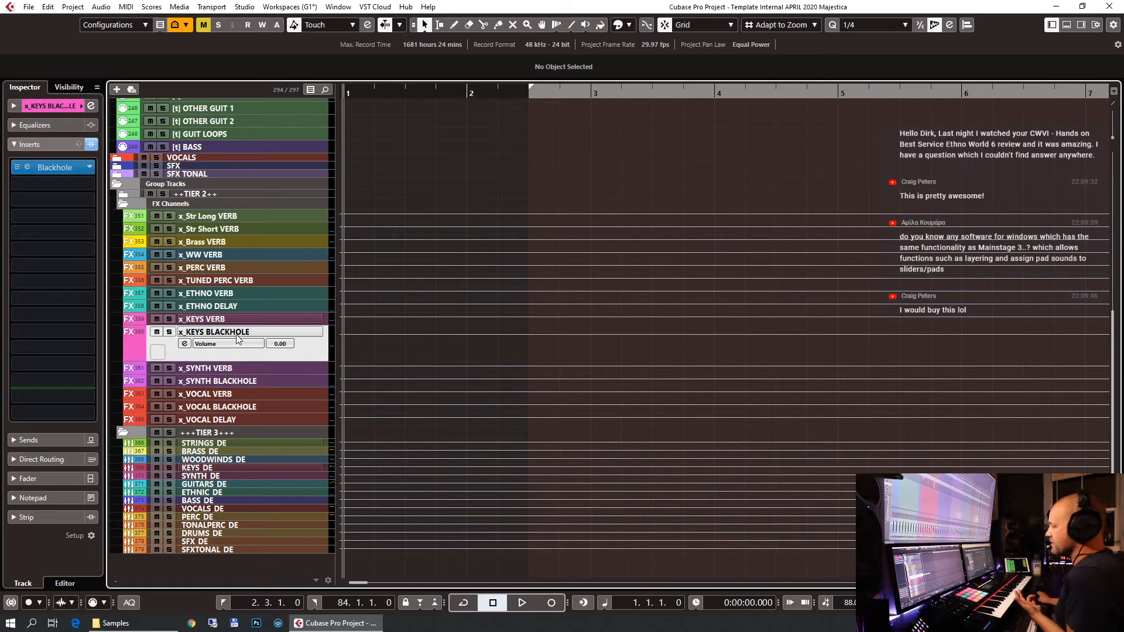
left_click(196, 306)
Collapse the FX Channels folder and the whole Group Tracks folder.
left_click(123, 204)
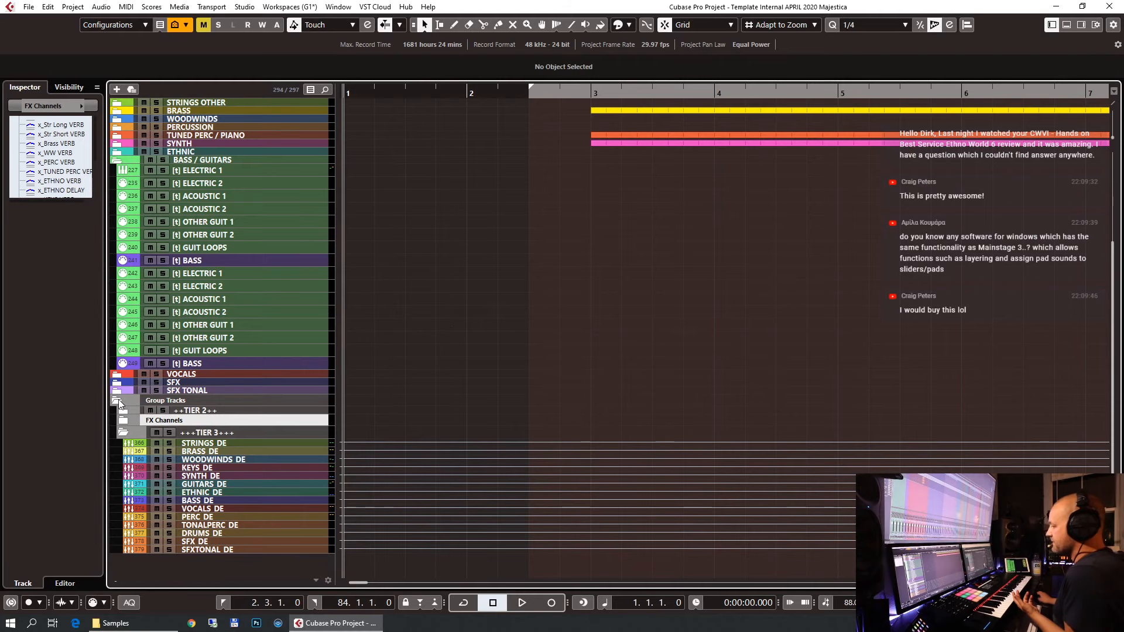
scroll(124, 432, "up", 3)
left_click(113, 515)
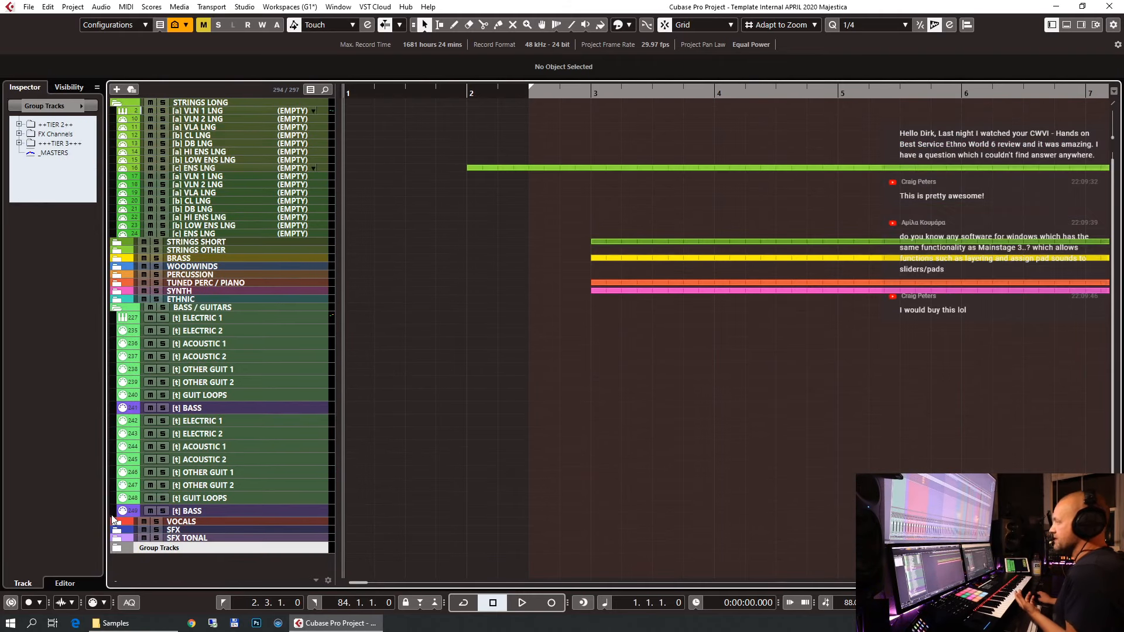
Open the MixConsole, turn off the Meter Bridge in its window layout and close the layout setup.
key("F3")
left_click(1034, 25)
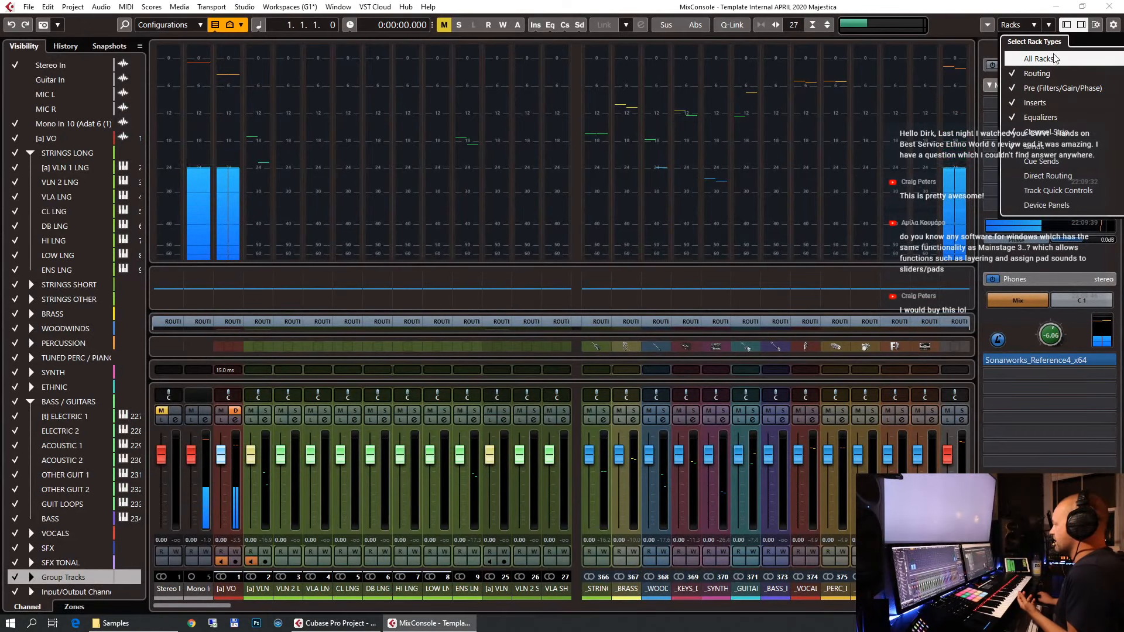
left_click(1095, 25)
left_click(1095, 25)
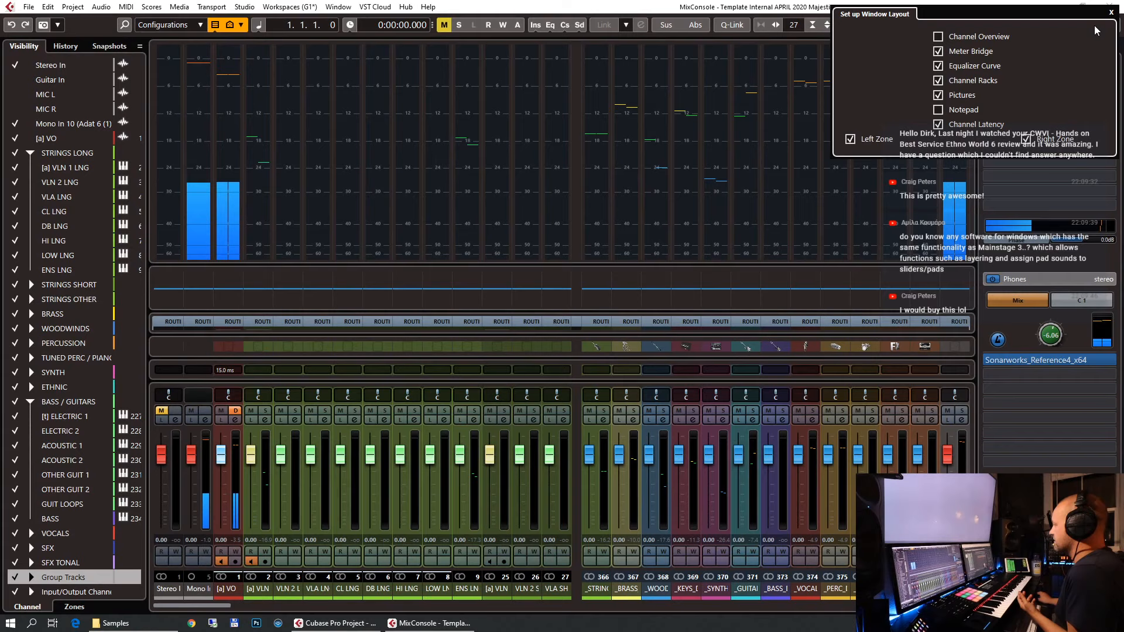
left_click(953, 53)
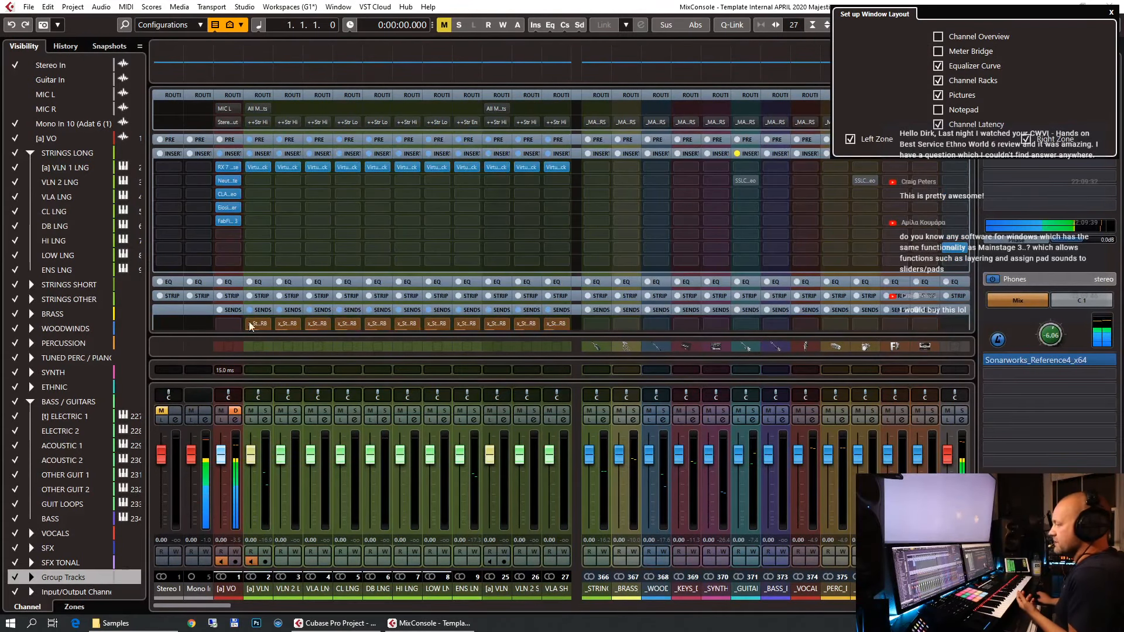
left_click(220, 609)
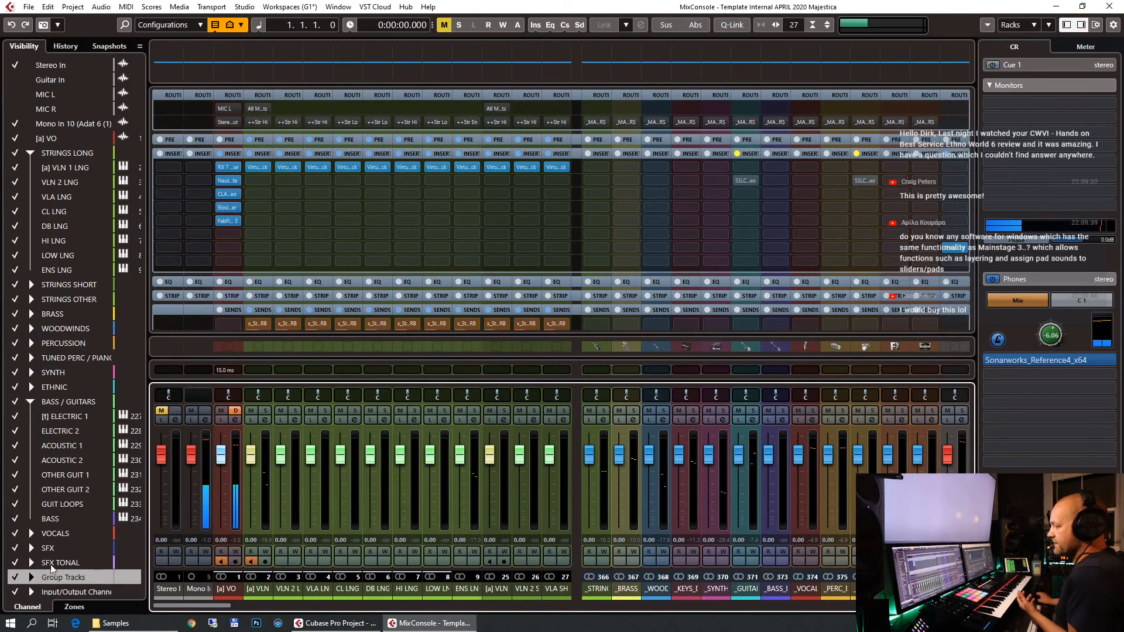
Hide the Group Tracks channels in the mixer and open the Virtual Mix Rack insert on the SFX 1 channel.
left_click(14, 577)
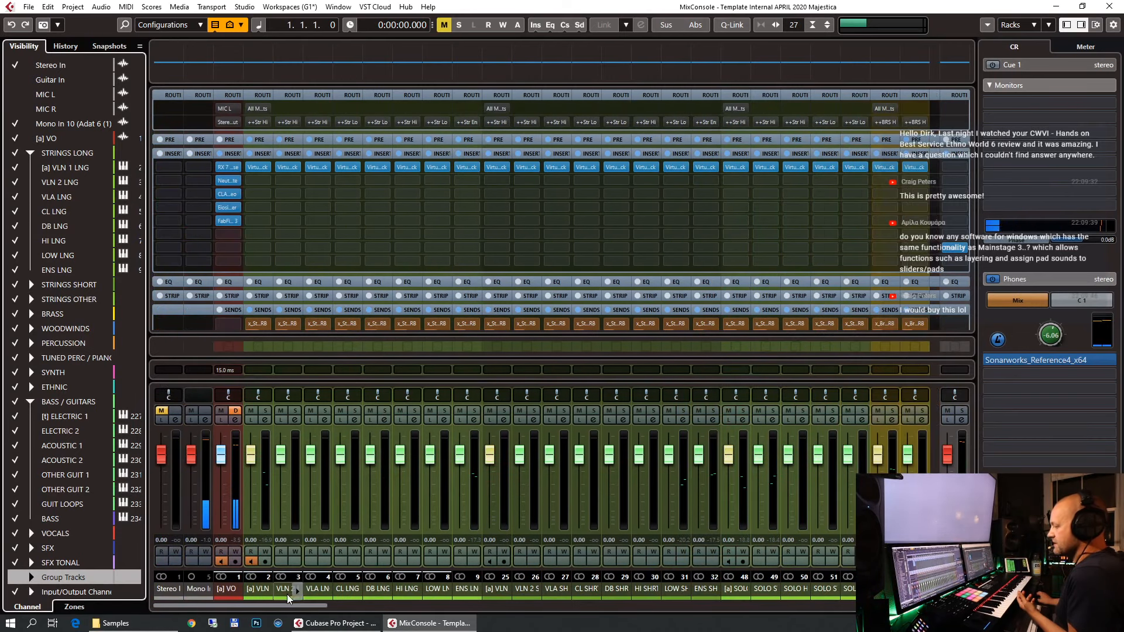
left_click_drag(288, 605, 881, 617)
key("shift+c")
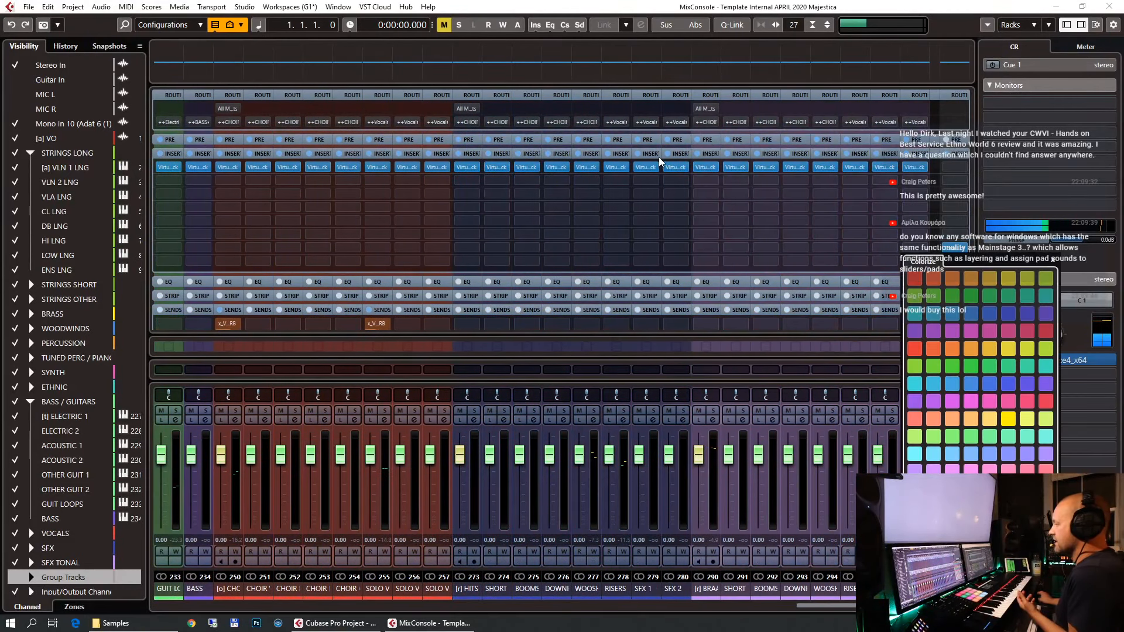
left_click(647, 168)
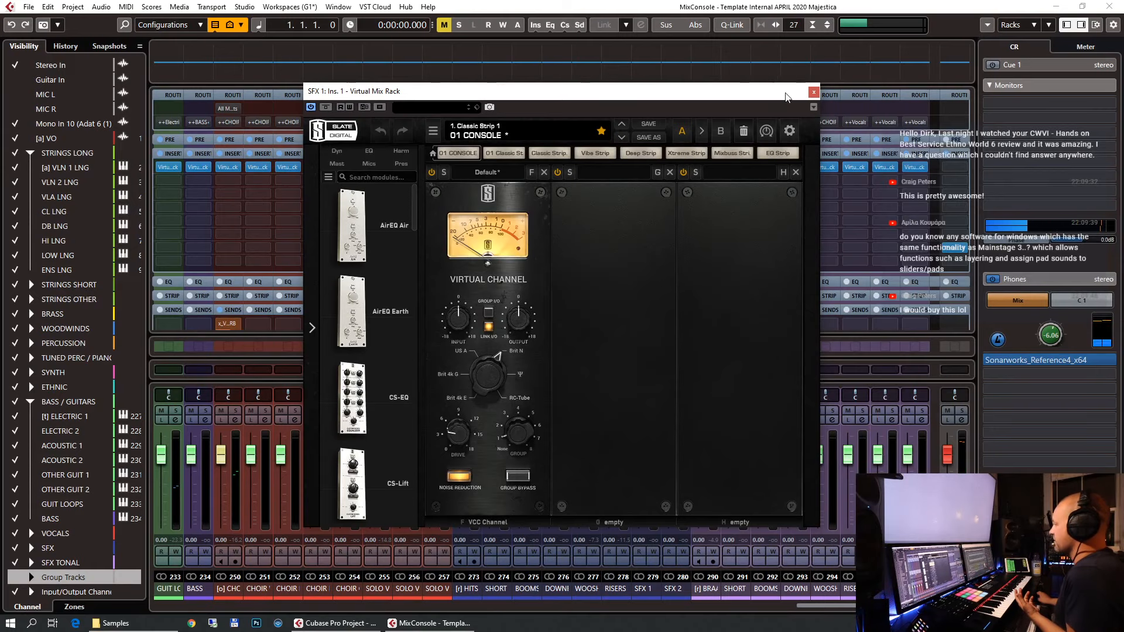
Close the SFX 1 plug-in, look through the module list of SHORT HITS' Virtual Mix Rack insert and close it.
left_click(813, 92)
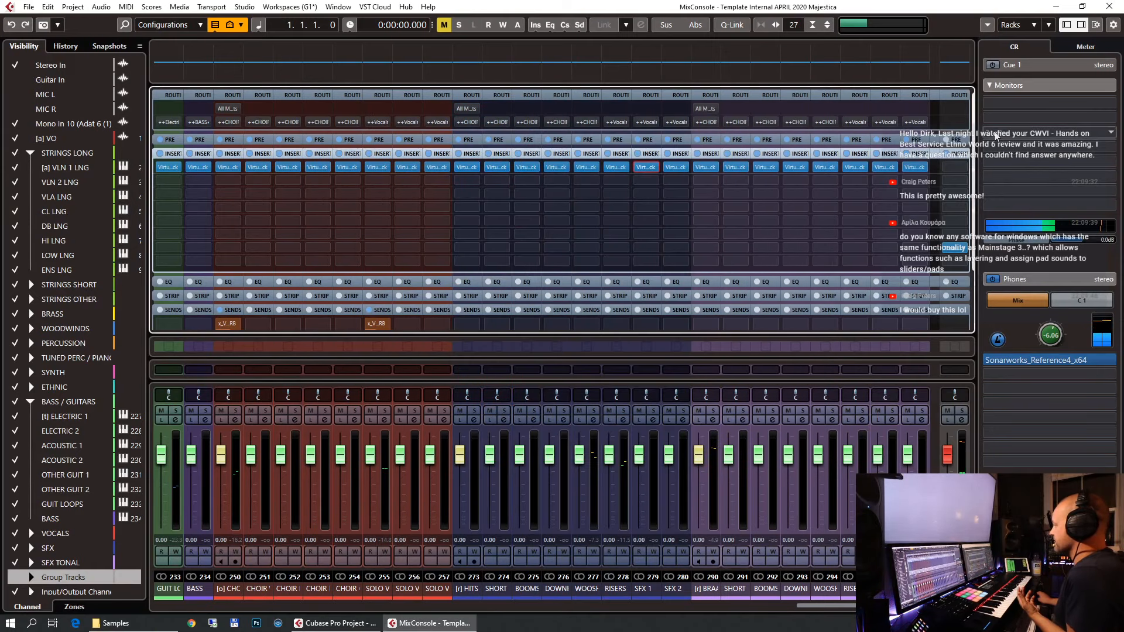
left_click(736, 167)
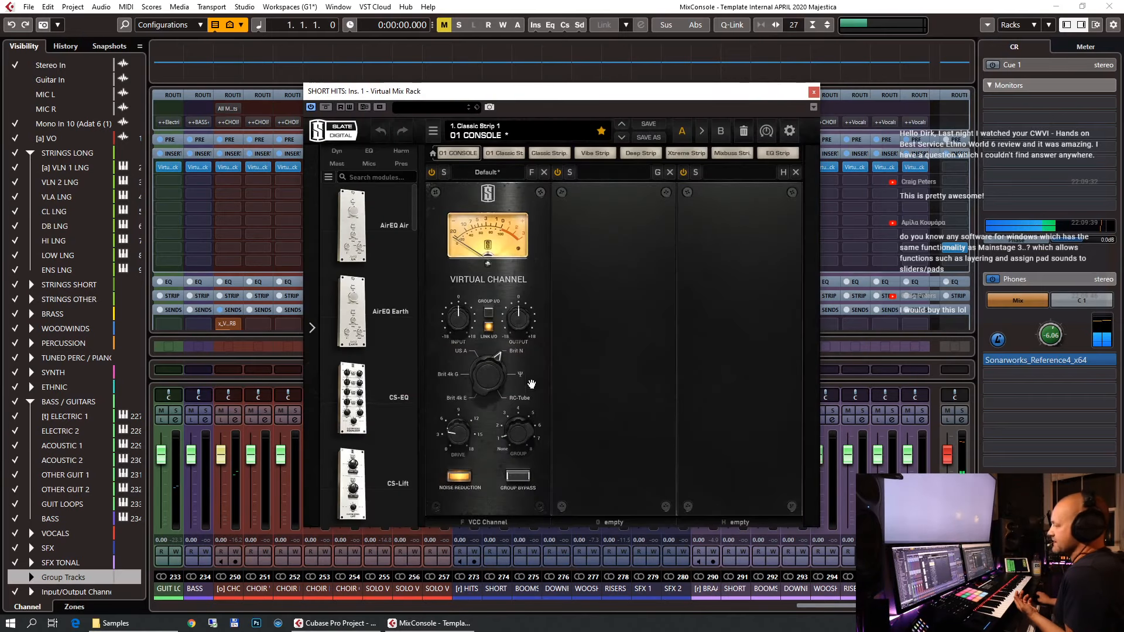
scroll(397, 375, "down", 15)
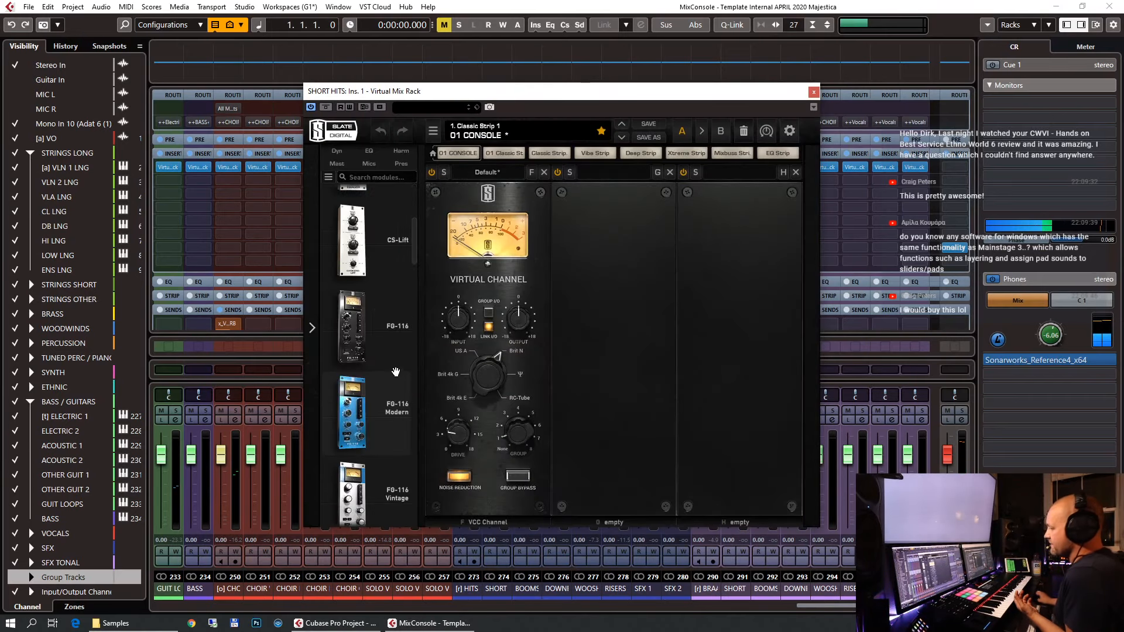
scroll(397, 373, "down", 8)
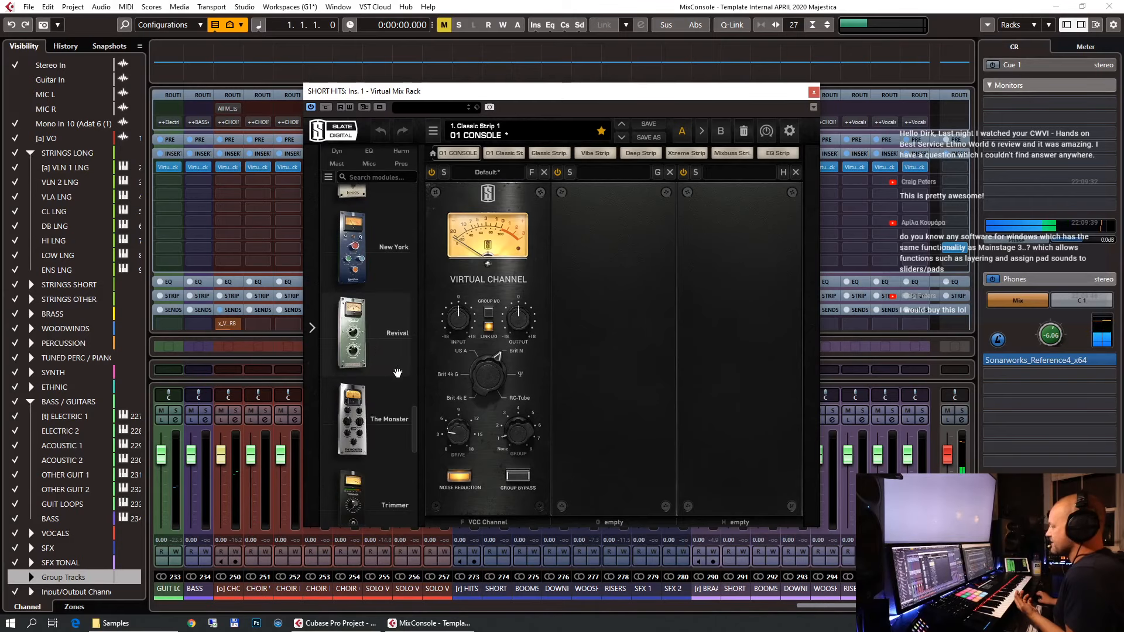
scroll(398, 373, "up", 10)
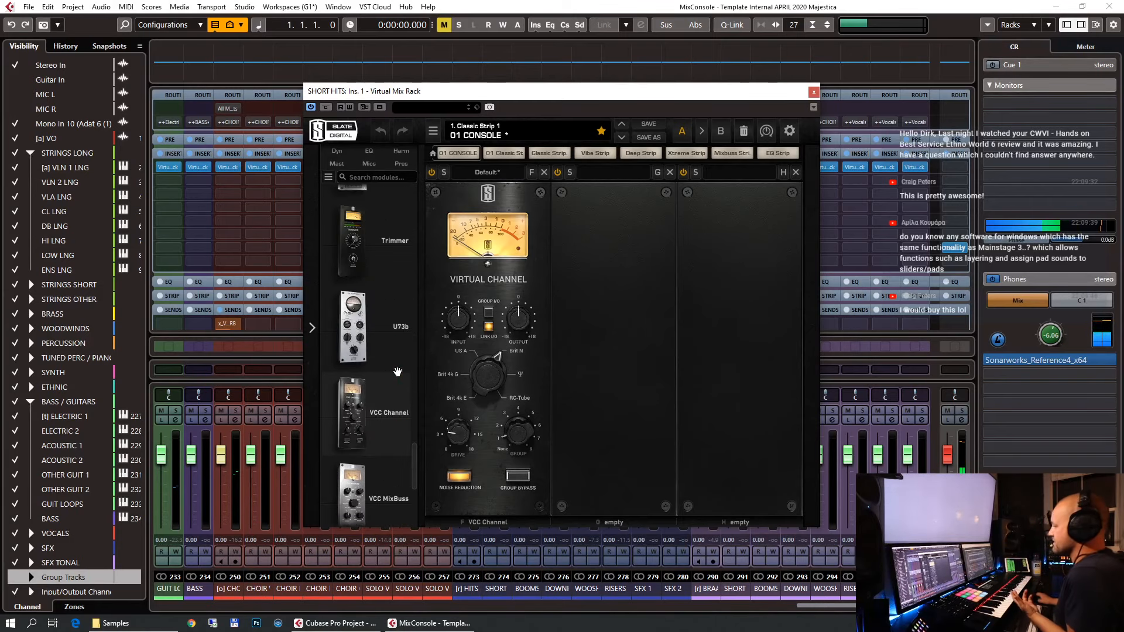
scroll(398, 372, "up", 10)
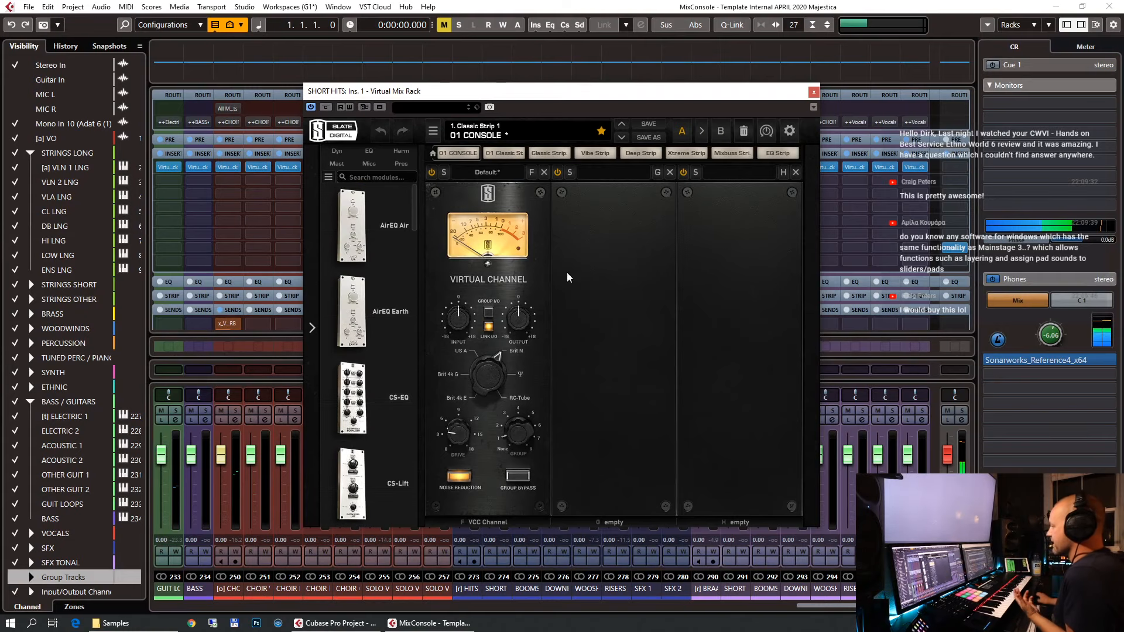
left_click(814, 92)
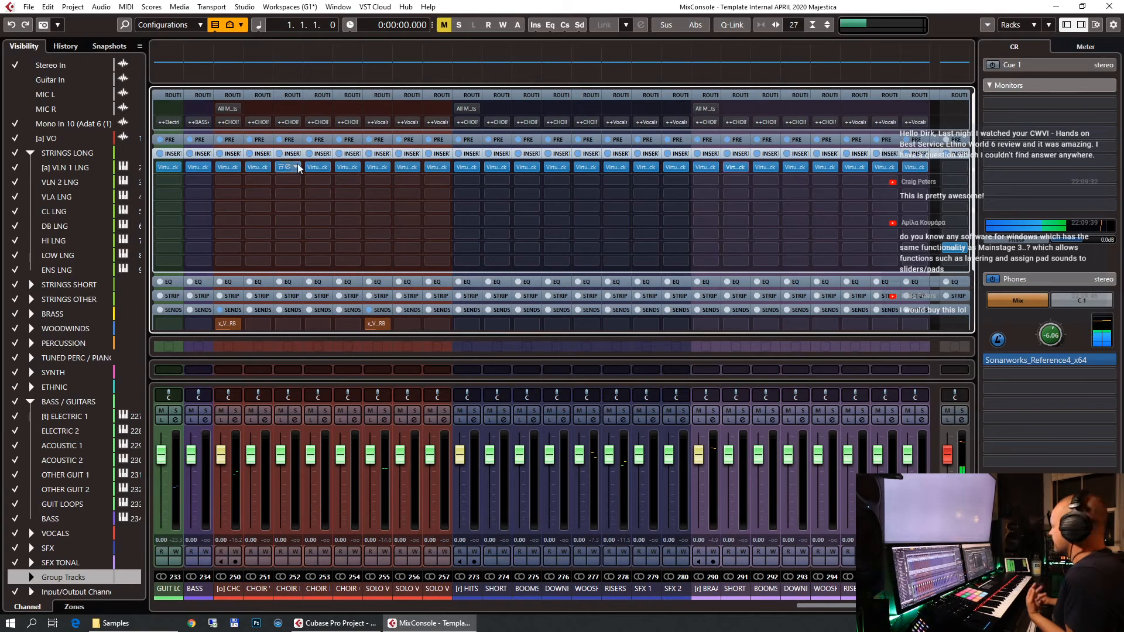
Return from the MixConsole to the project window and collapse the BASS / GUITARS and STRINGS LONG folders.
double_click(786, 5)
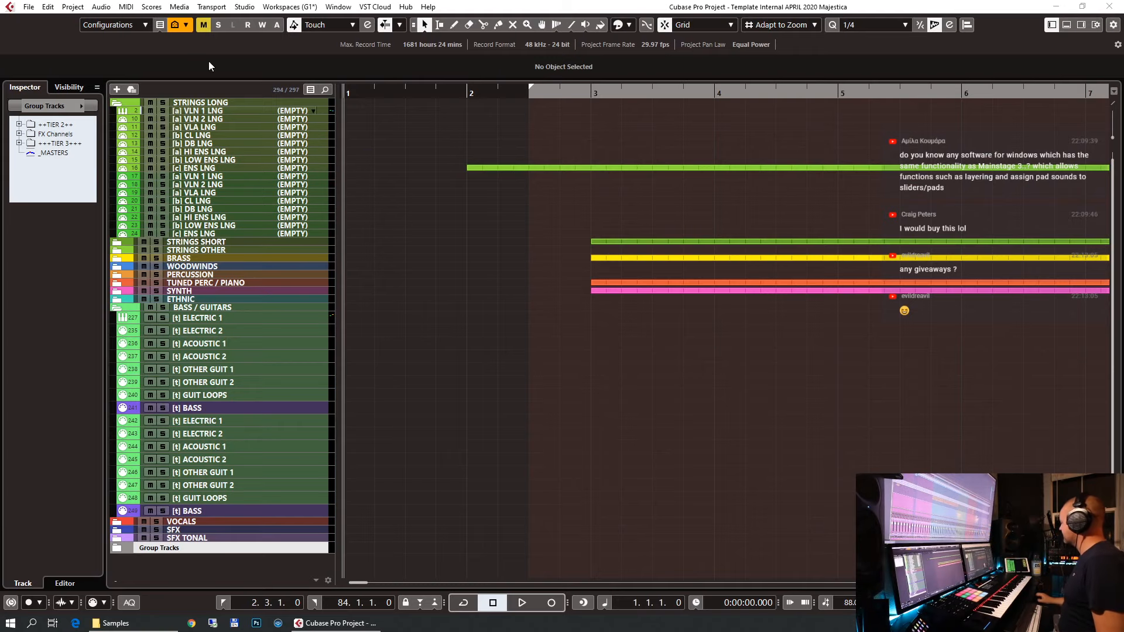
scroll(469, 247, "up", 1)
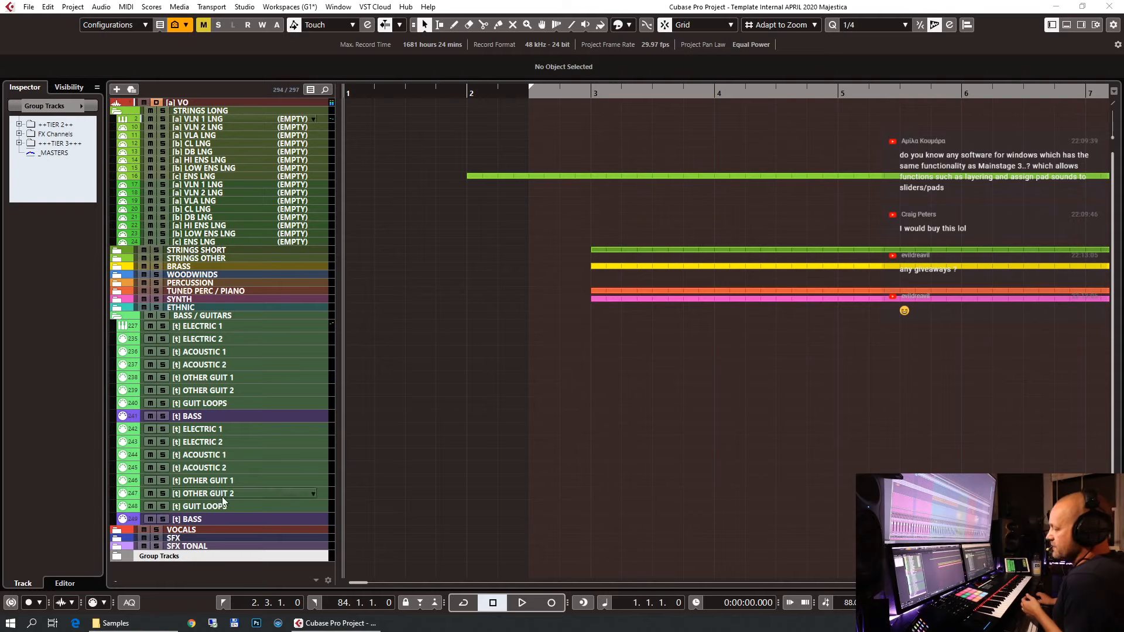
left_click(117, 317)
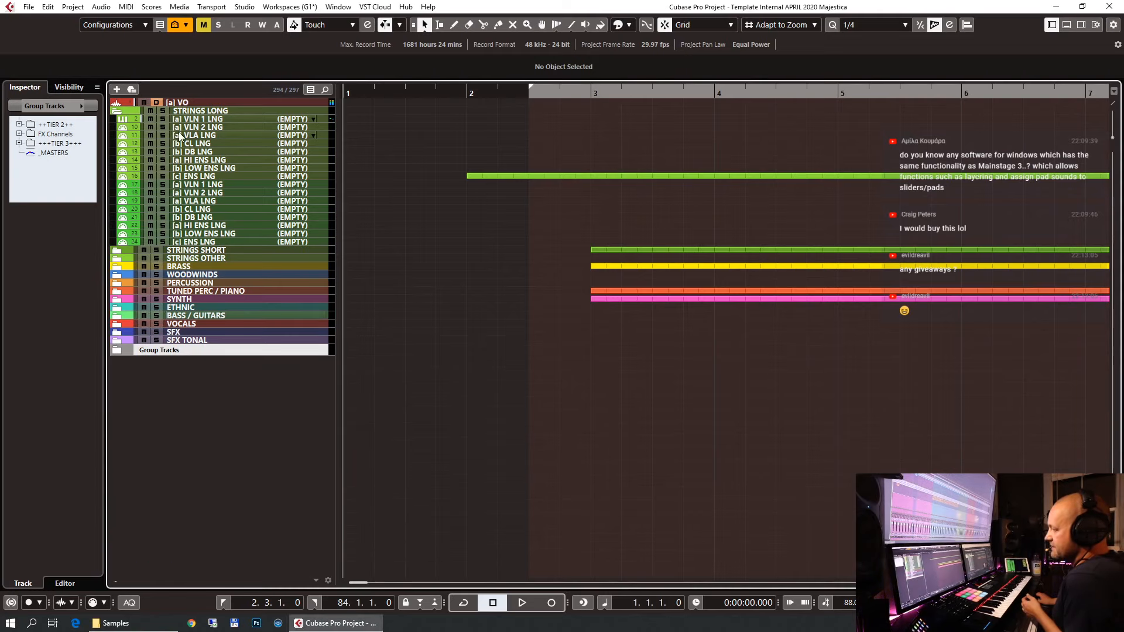
left_click(118, 111)
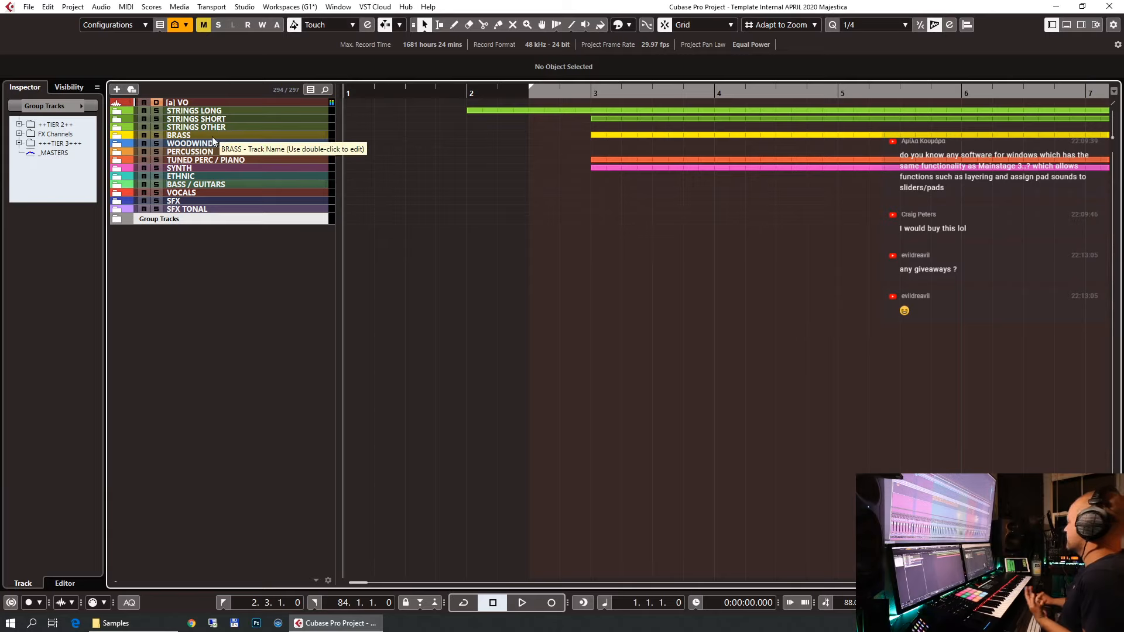
Select the STRINGS LONG folder and expand it to list its tracks.
left_click(170, 120)
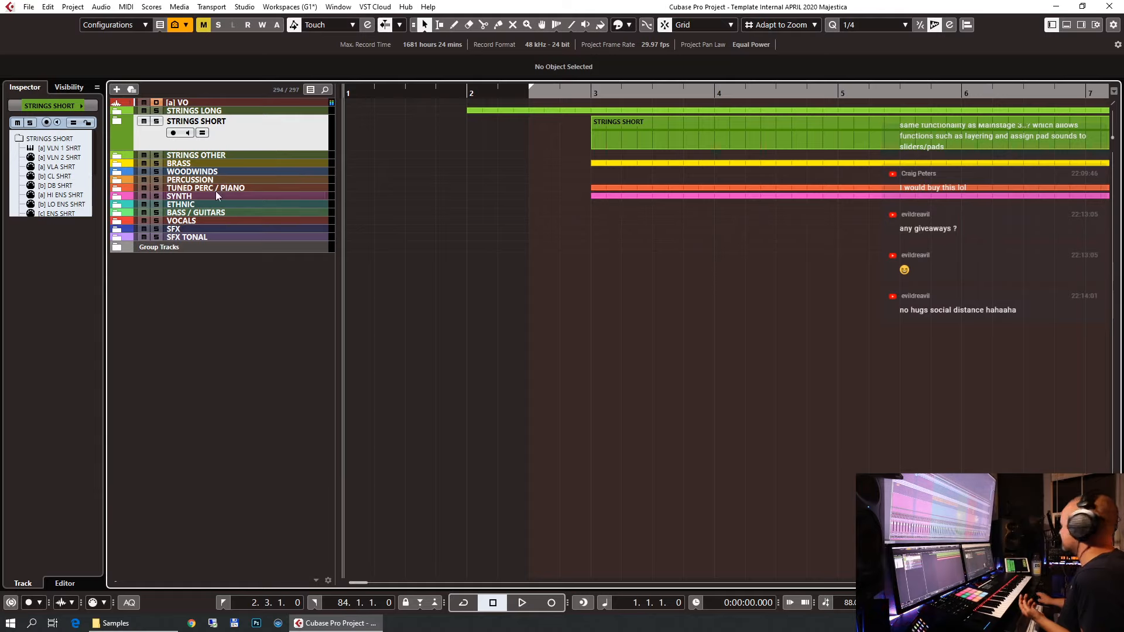
left_click(208, 111)
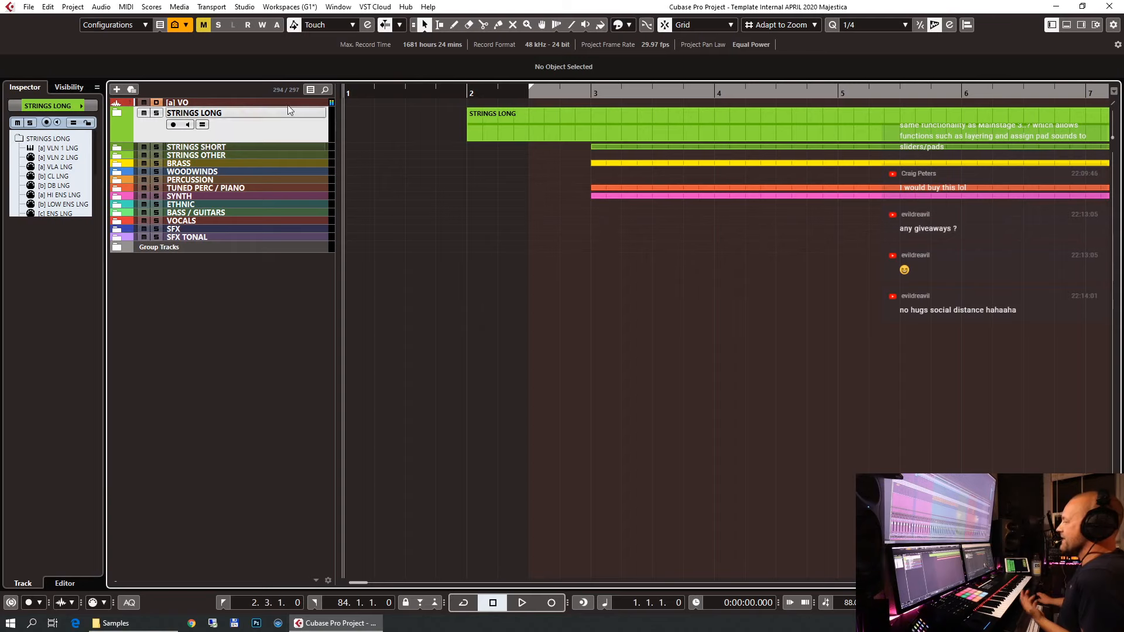
left_click(114, 113)
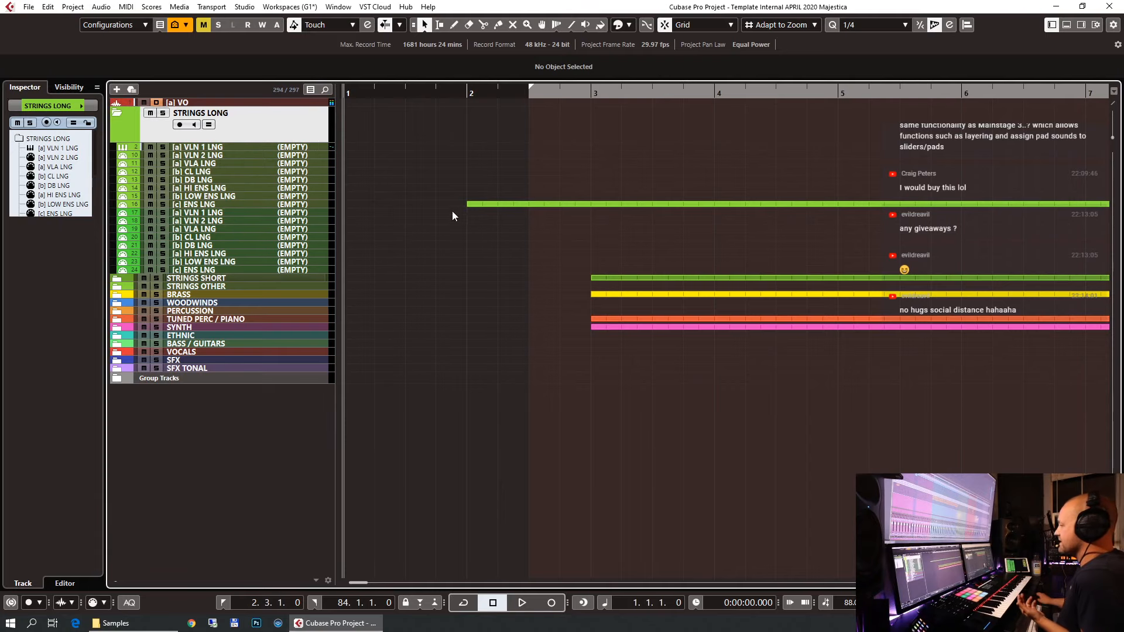
Duplicate the STRINGS LONG folder together with all of its tracks.
key("g")
key("g")
key("g")
key("g")
key("g")
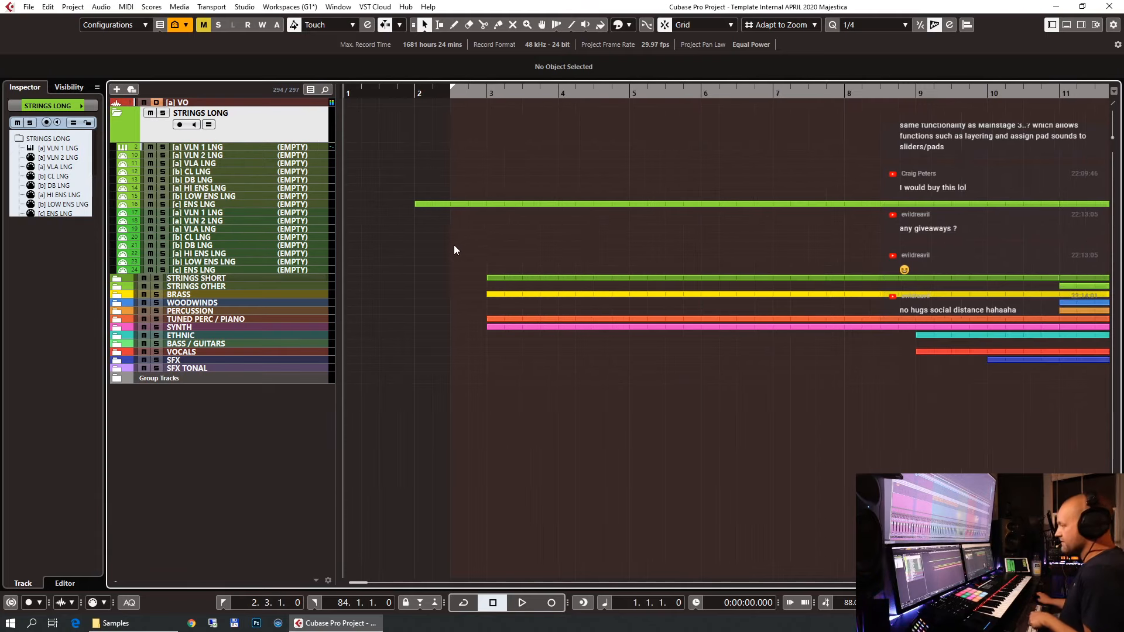
key("g")
key("g")
key("g")
key("g")
key("g")
key("g")
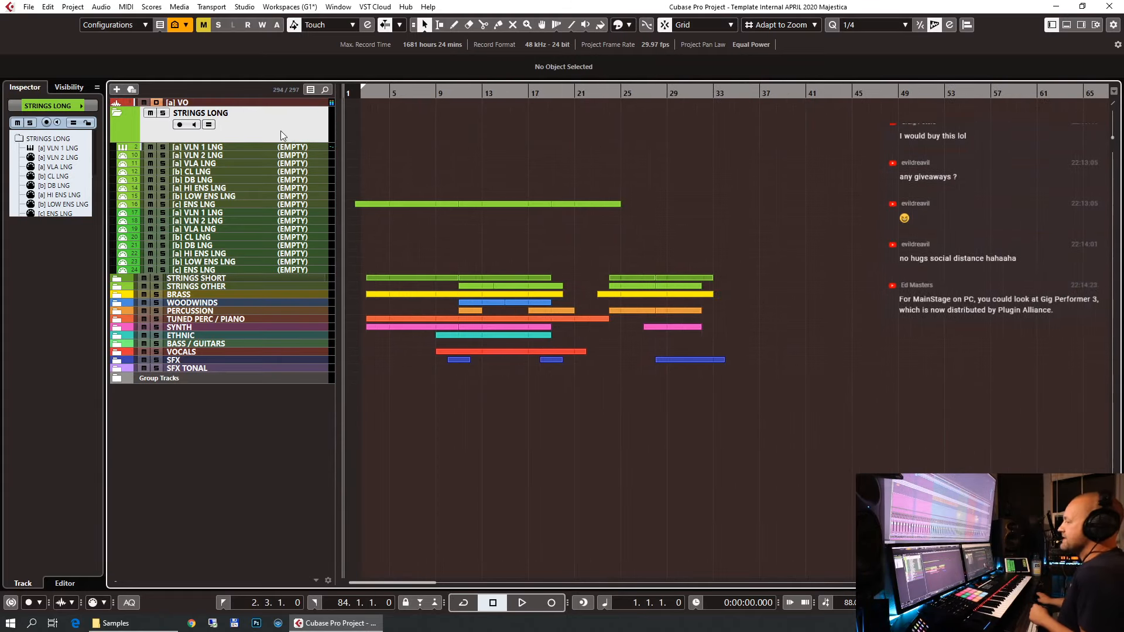
right_click(260, 121)
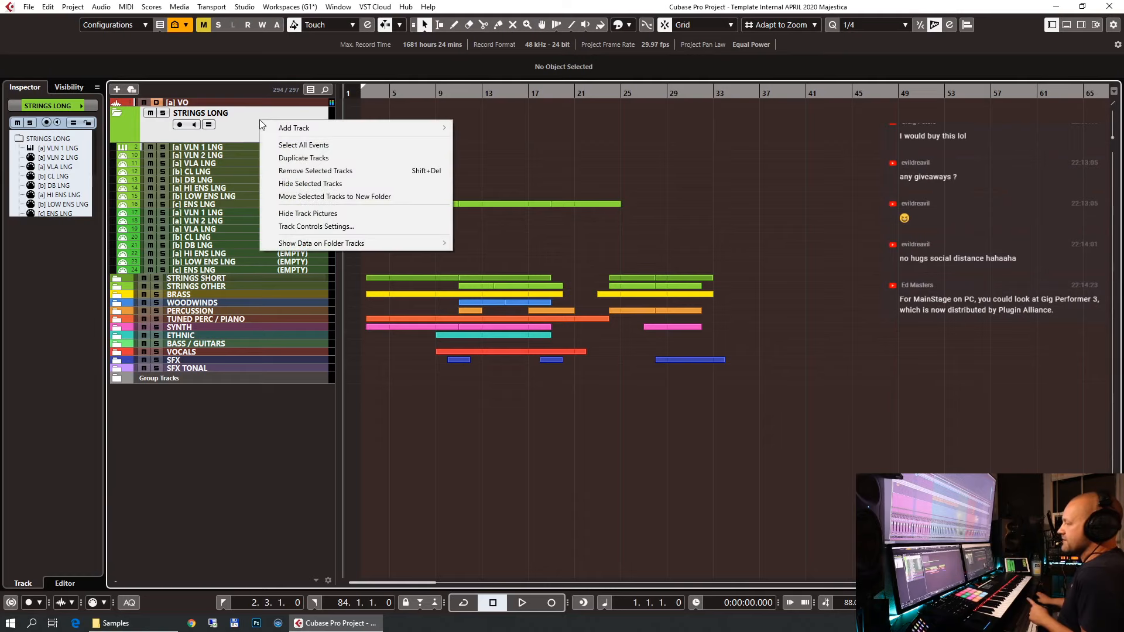
left_click(295, 158)
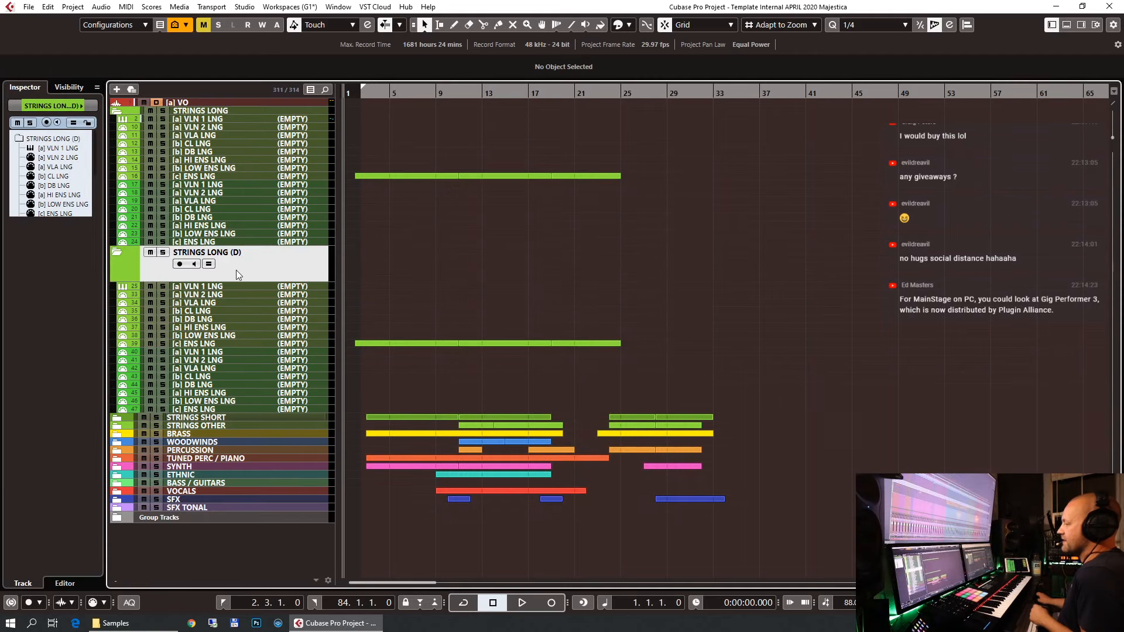
Step through the tracks in STRINGS LONG (D) and check their instrument channel outputs and audio sends.
left_click(210, 286)
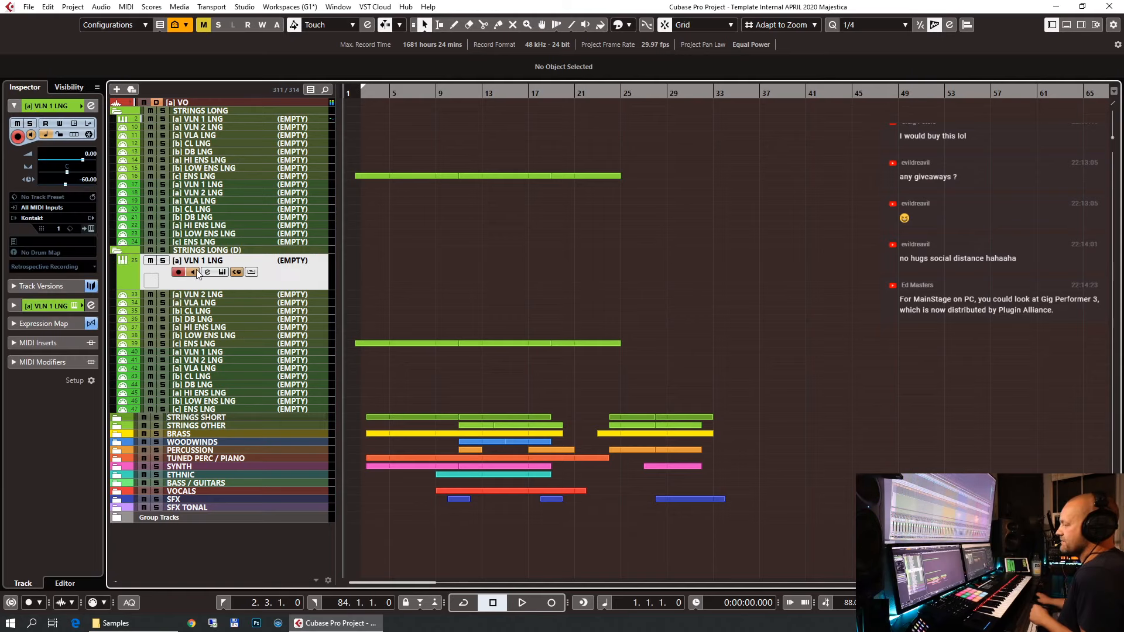
left_click(59, 305)
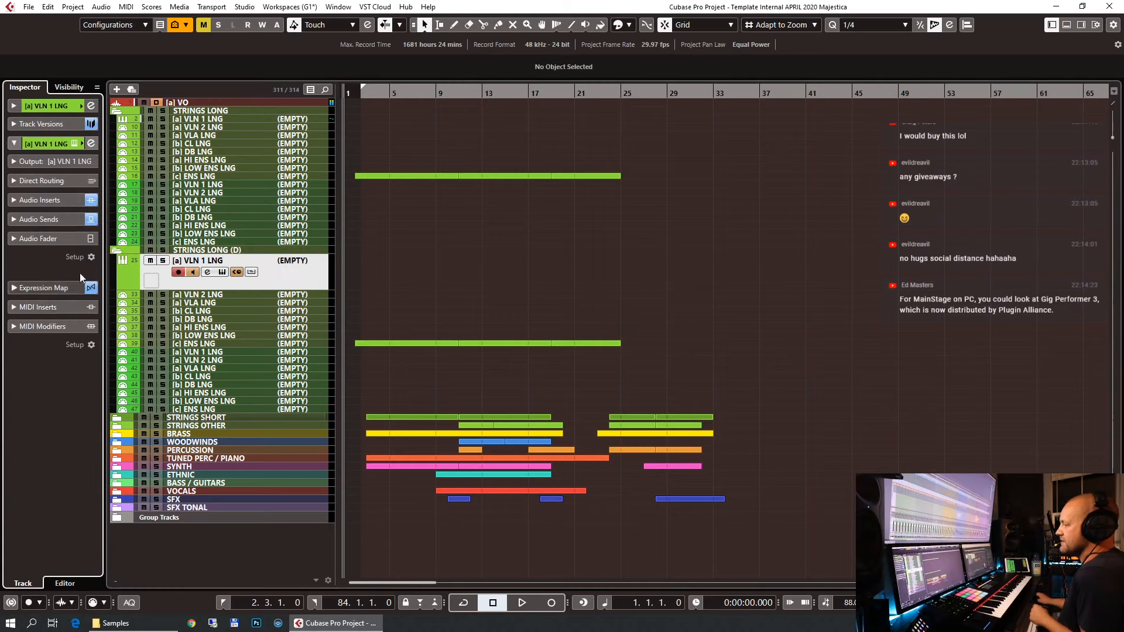
left_click(226, 295)
key("Down")
key("Down")
key("Down")
key("Down")
key("Down")
key("Down")
key("Down")
key("Down")
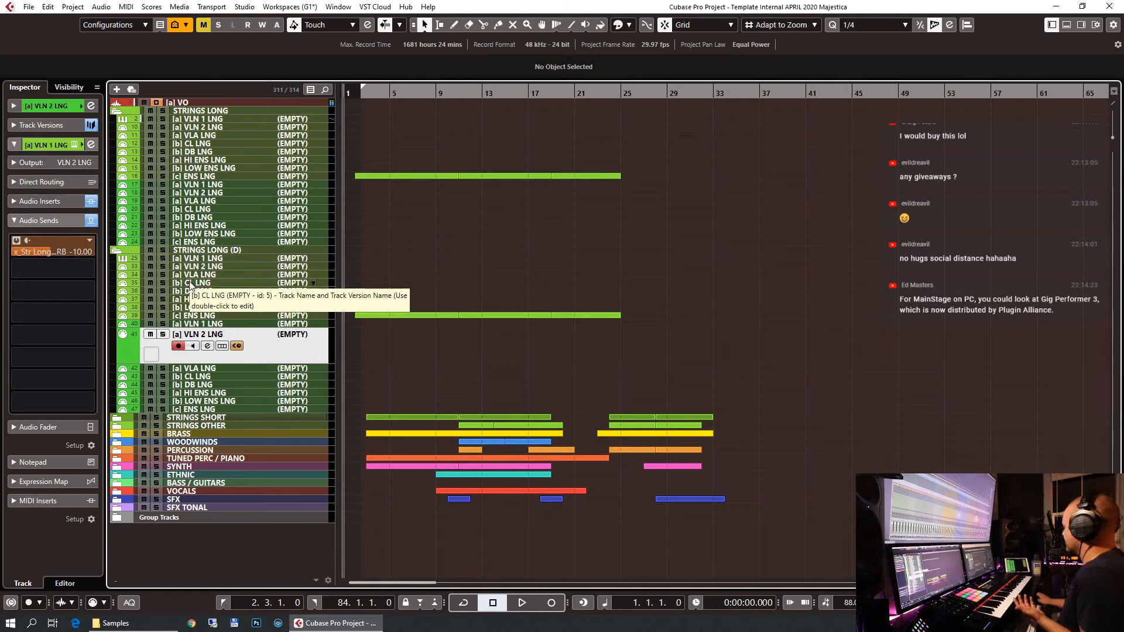
Reselect the STRINGS LONG (D) folder, show the VST instrument rack and collapse the first Kontakt's quick controls.
left_click(189, 251)
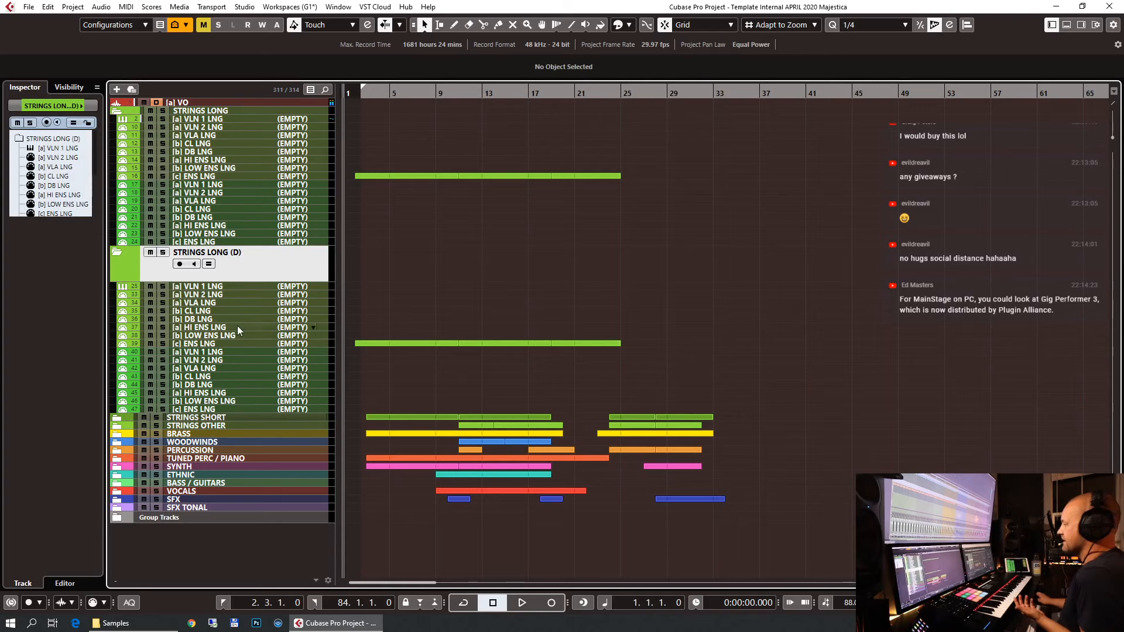
left_click(1081, 26)
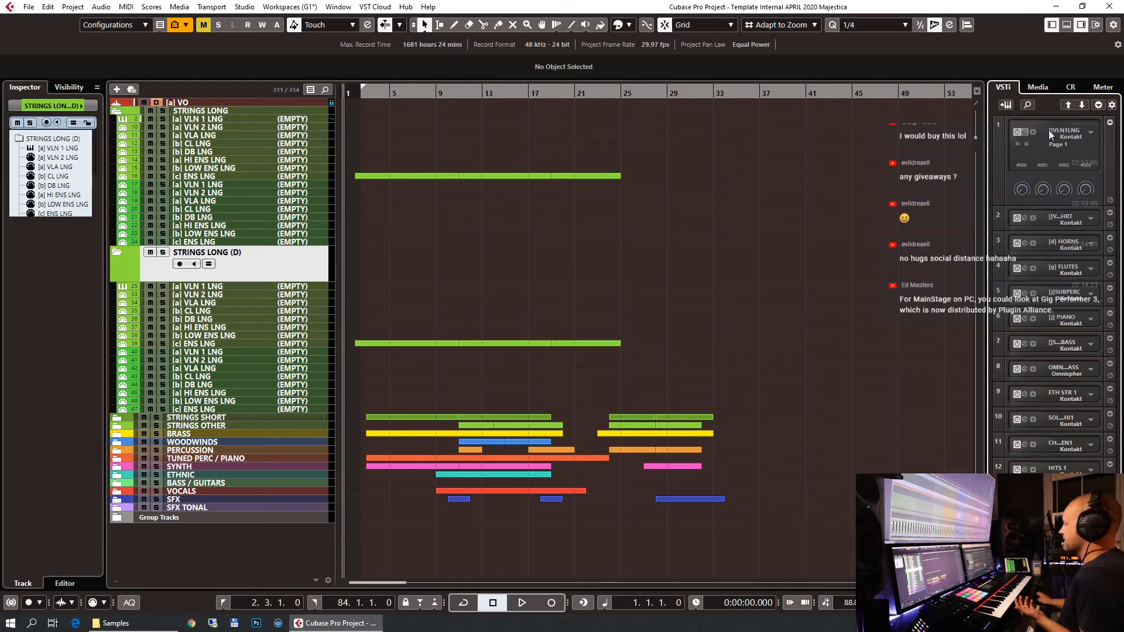
left_click(1109, 123)
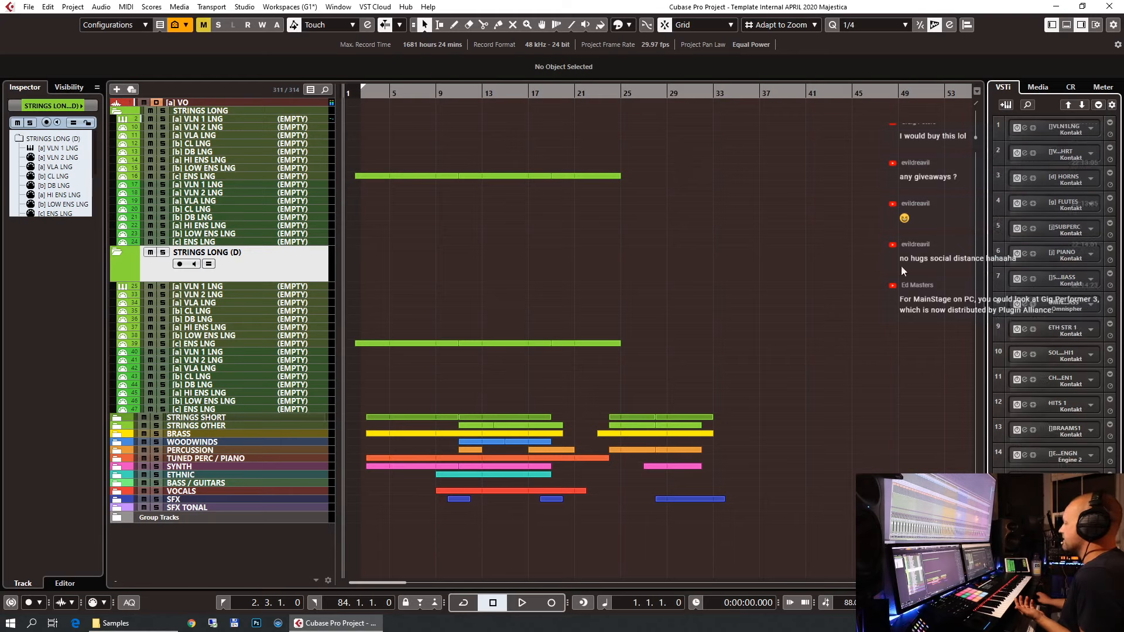
Undo the duplication of the STRINGS LONG folder, select its first [a] VLN 1 LNG track and hide the VST instrument rack.
key("ctrl+z")
left_click(197, 118)
left_click(1081, 24)
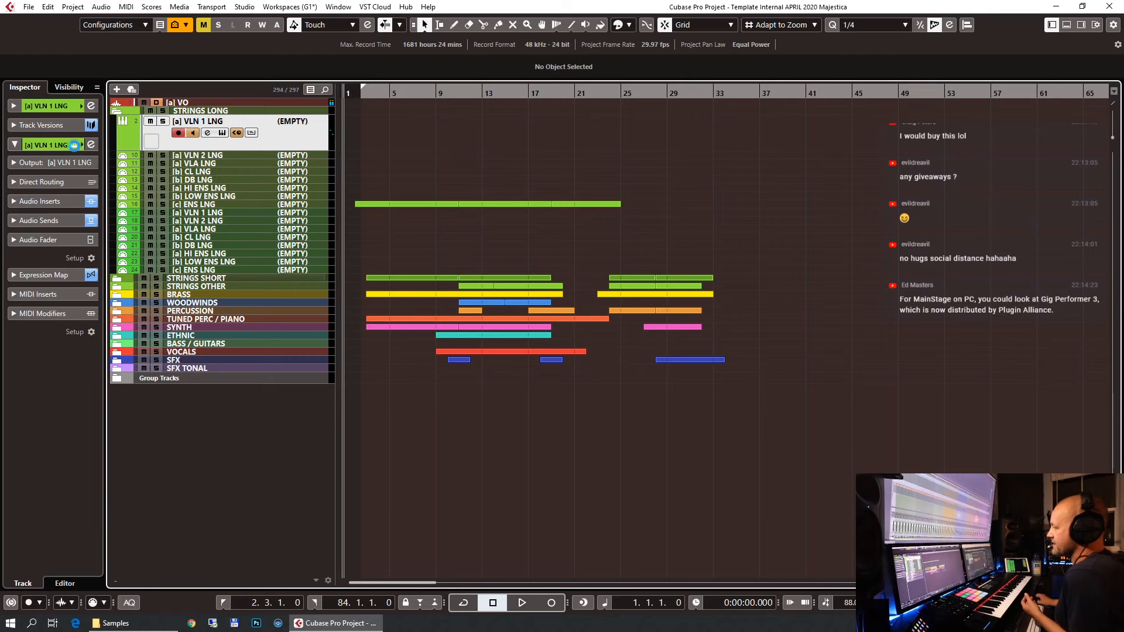
Open the Kontakt instrument of [a] VLN 1 LNG and view the articulations of 8DIO Majestica Strings 02 Longs.
key("F11")
left_click(309, 326)
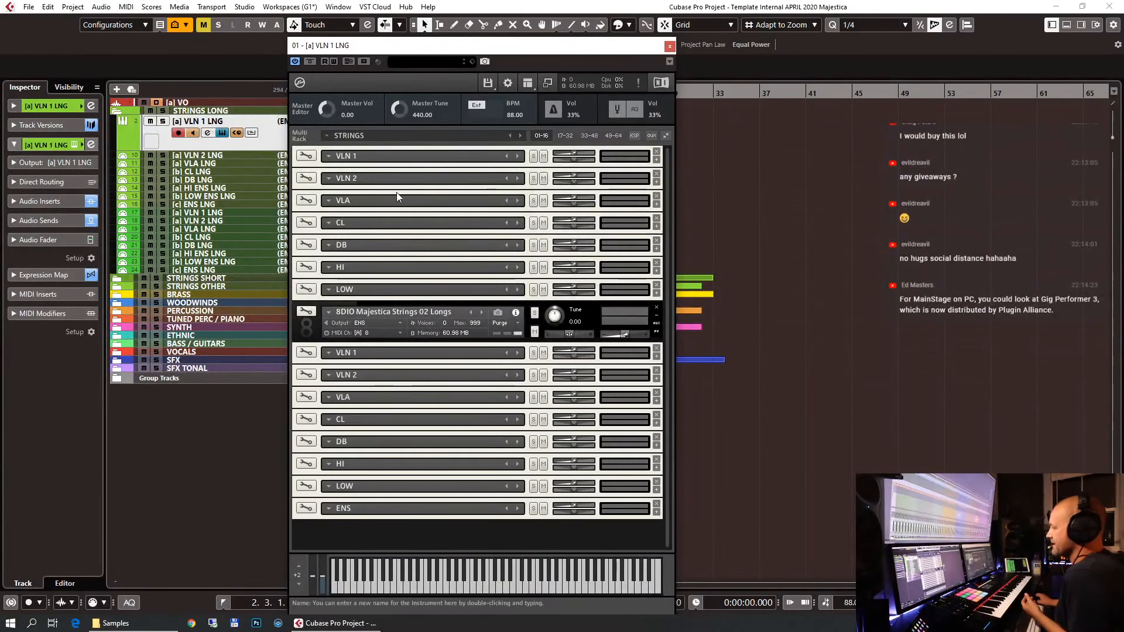
left_click(328, 155)
left_click(307, 327)
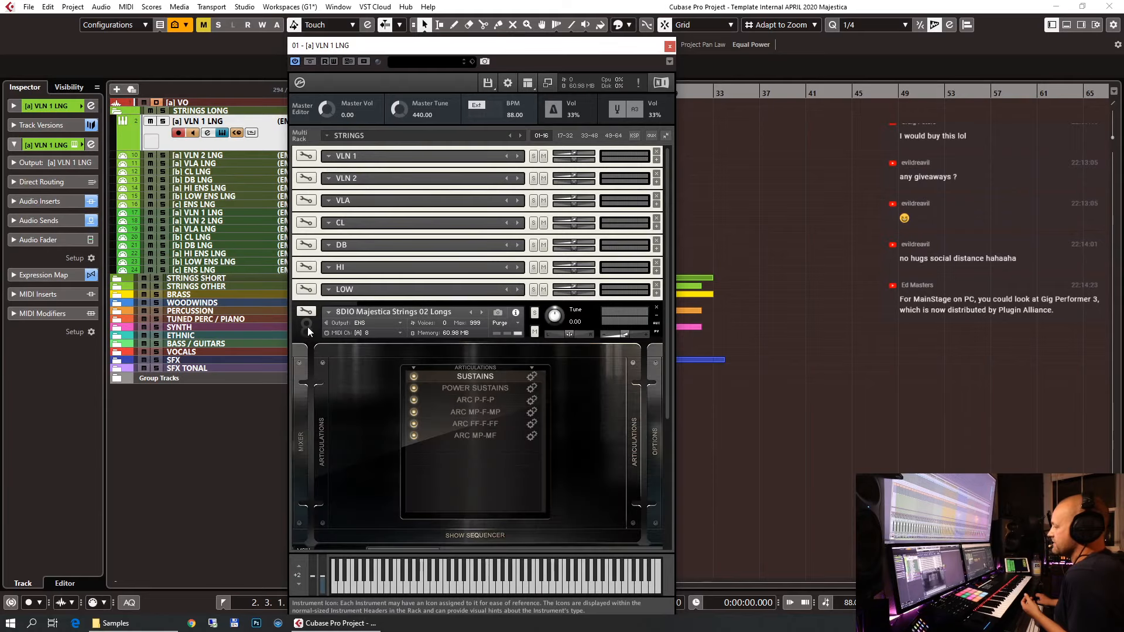
left_click(307, 326)
Browse the 11 FULL ORCHESTRA and 03 WOODWINDS categories in Kontakt's Quick-Load browser and close the instrument window.
right_click(530, 532)
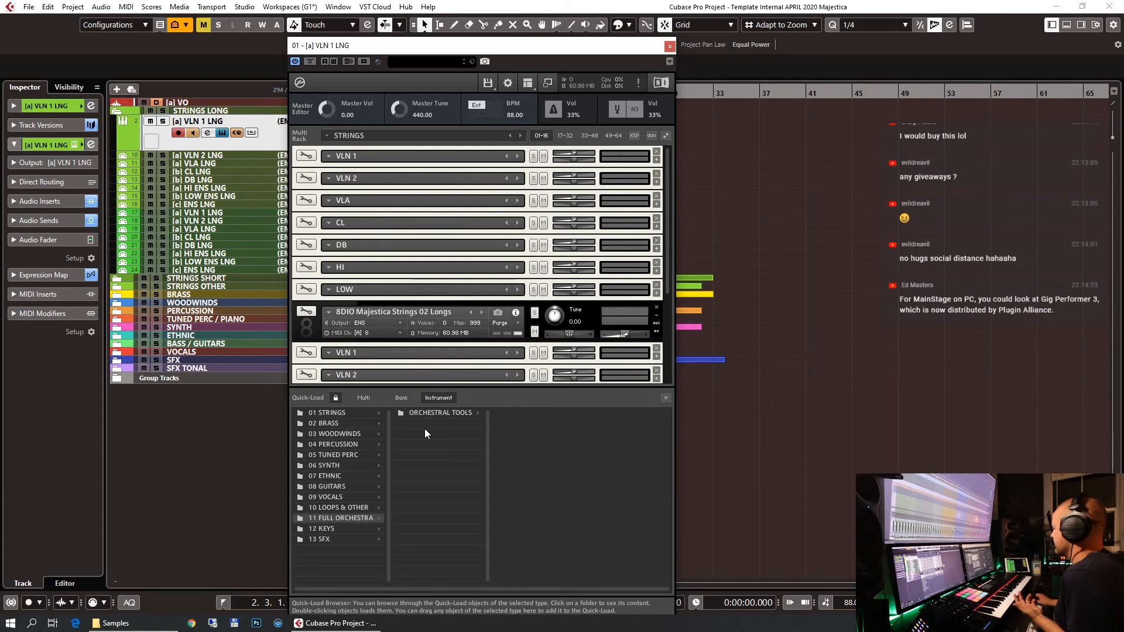
left_click(328, 434)
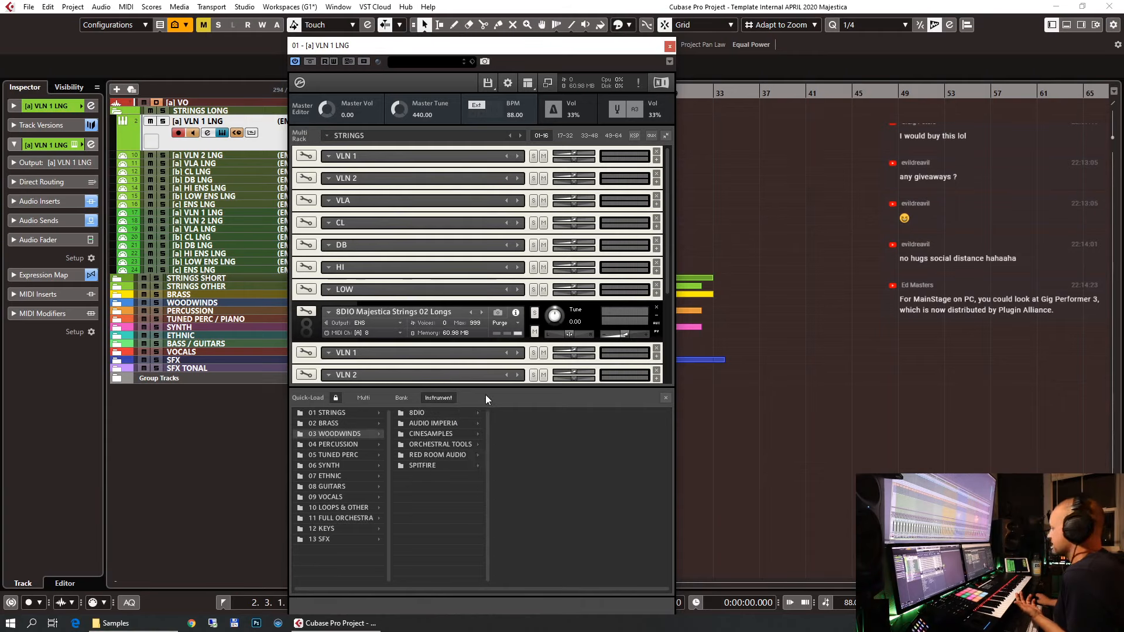
left_click(670, 46)
Expand the TUNED PERC / PIANO folder and open the Kontakt instrument of the [j] PIANO track.
left_click(117, 319)
left_click(192, 331)
left_click(75, 145)
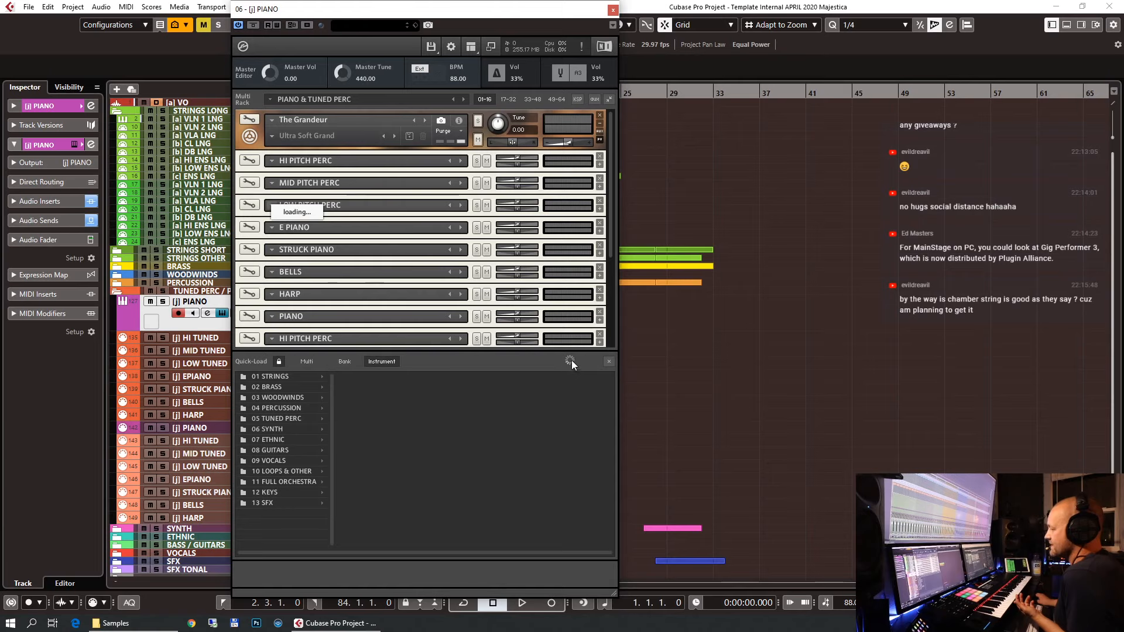
Browse MUSICAL SAMPLING under 06 SYNTH and the developer folders under 09 VOCALS in the Quick-Load browser.
left_click(269, 429)
left_click(392, 417)
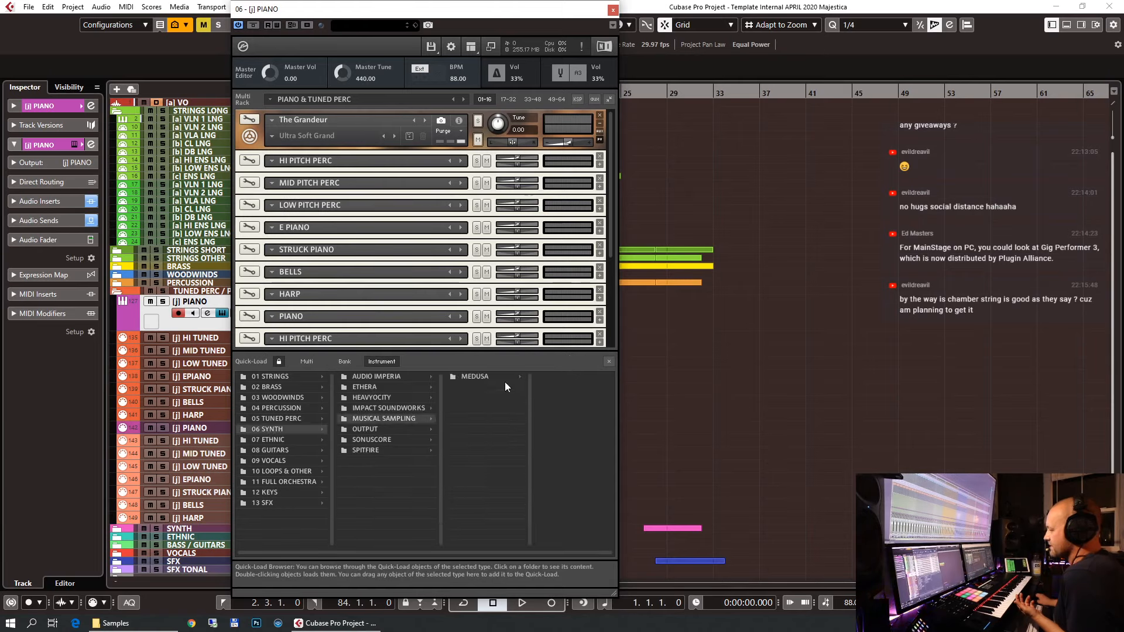
left_click(269, 460)
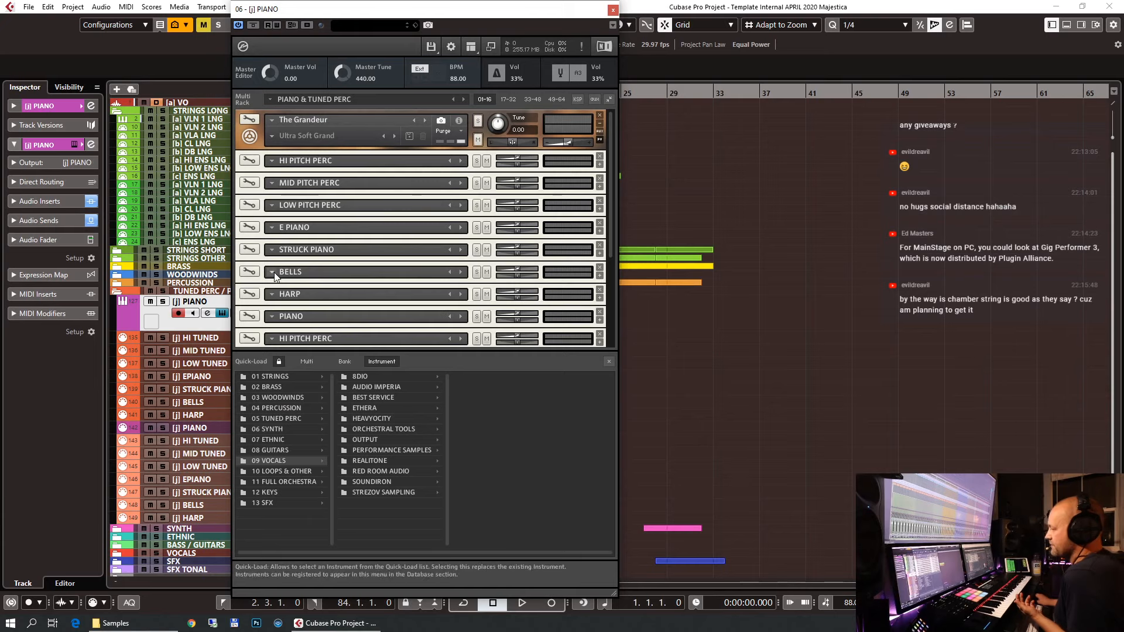
View the Quick-Load instrument list of the BELLS slot, dismiss it and close the Quick-Load browser.
left_click(272, 272)
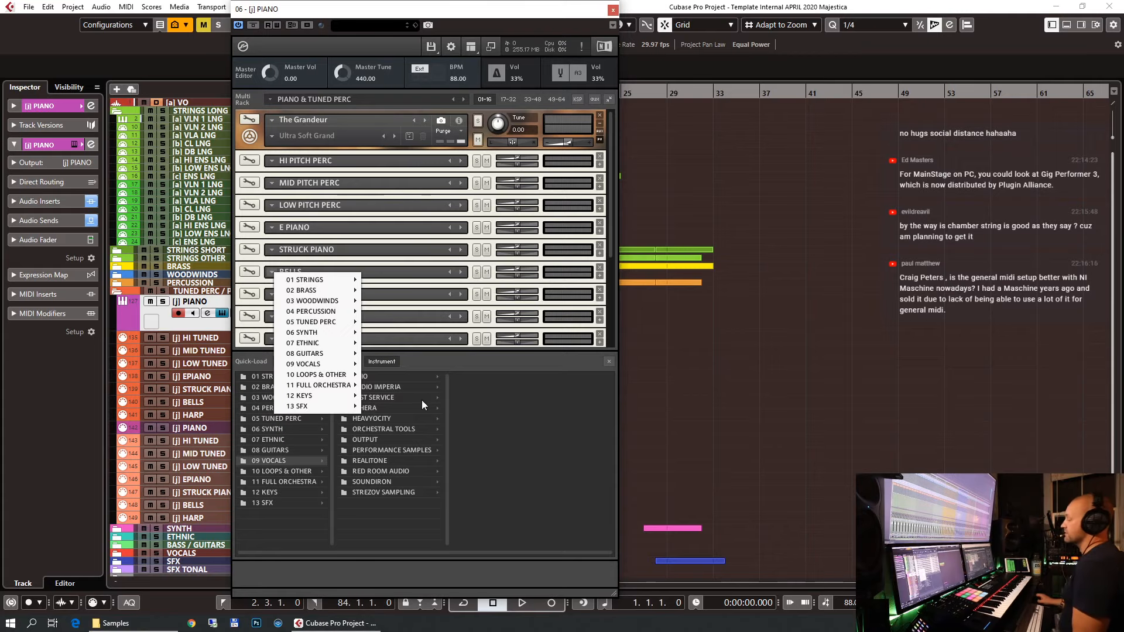
left_click(448, 363)
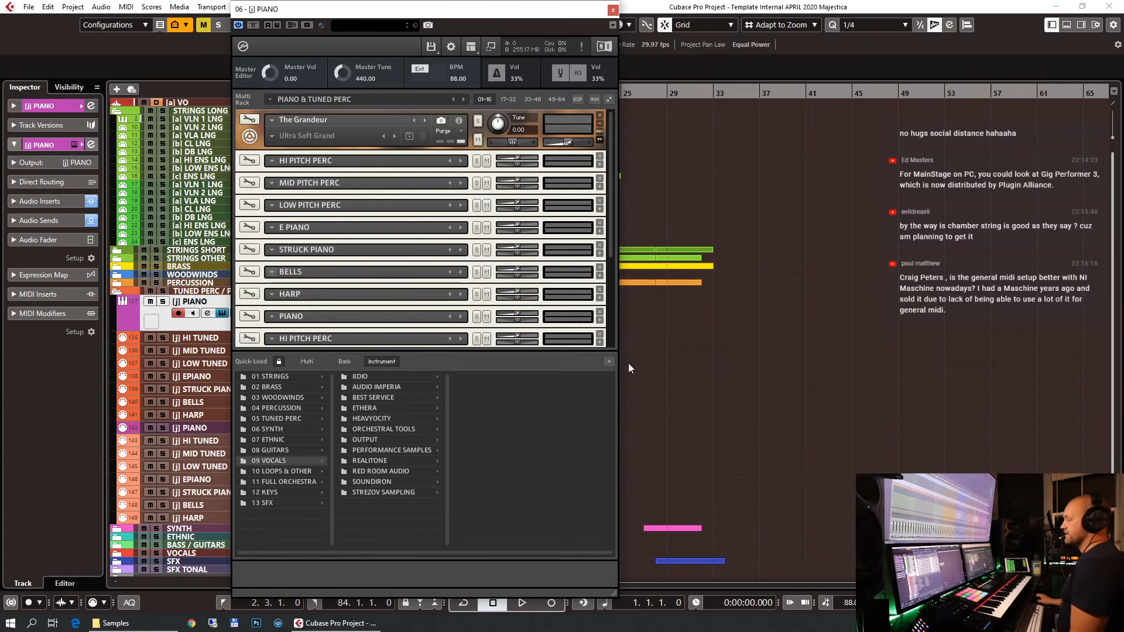
left_click(609, 362)
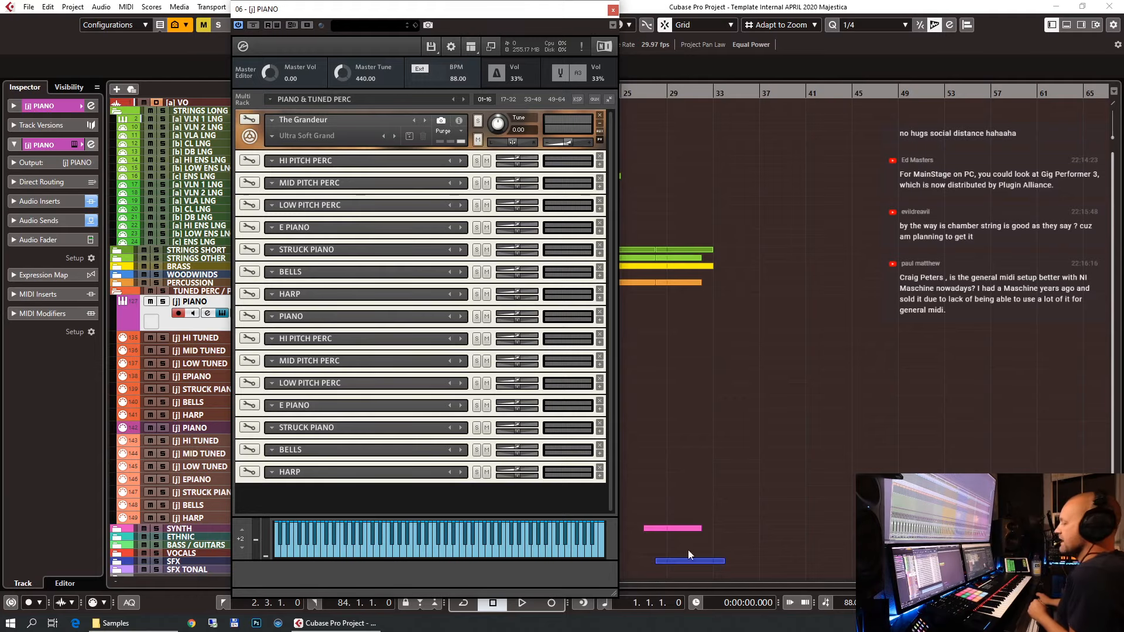
Close the open Samples folder window and the Kontakt window of the [j] PIANO track.
left_click(134, 619)
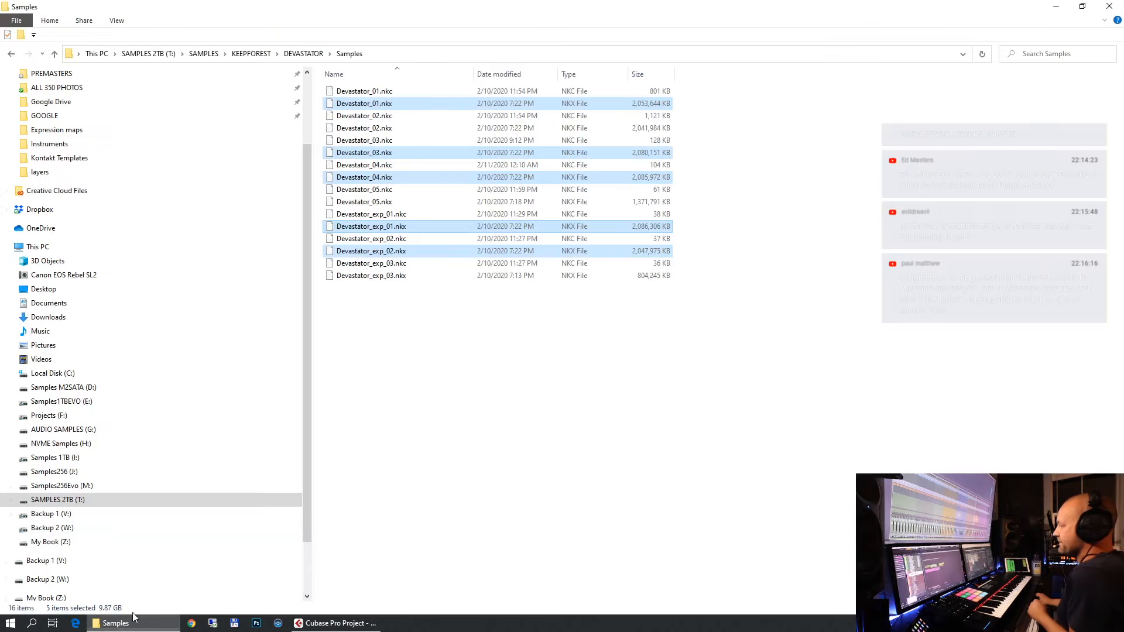
left_click(1100, 12)
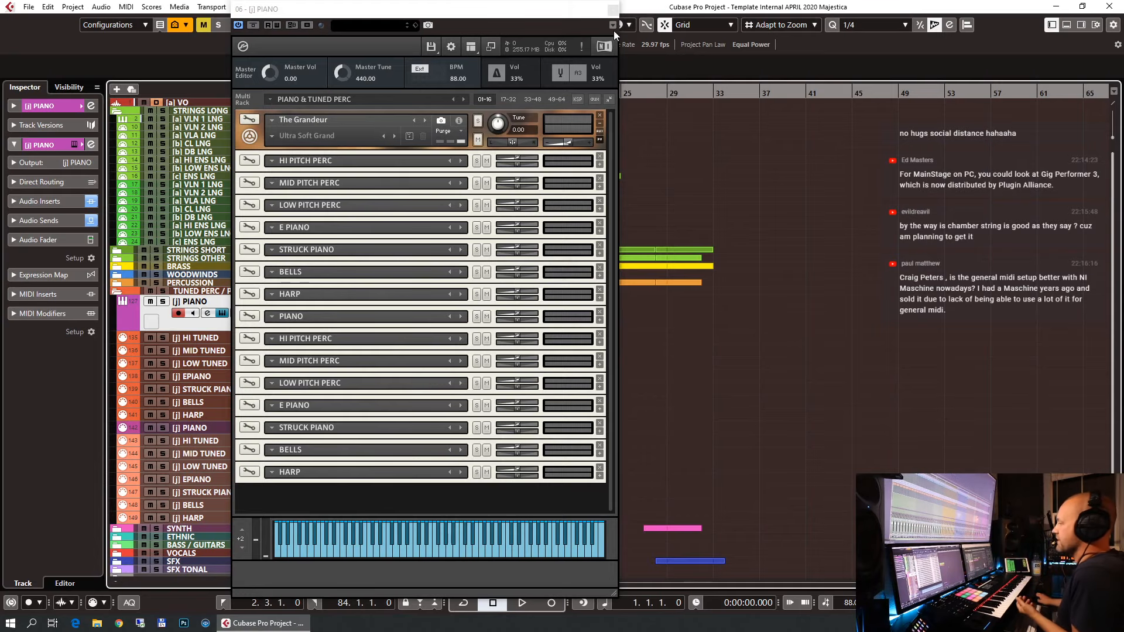
left_click(612, 9)
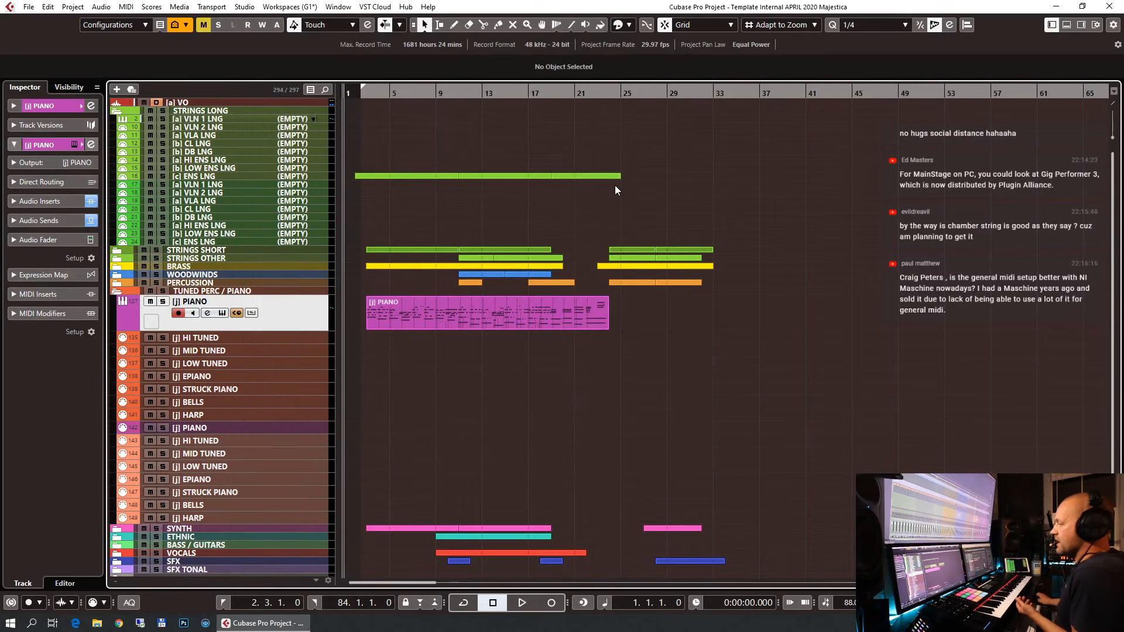
Select the first [c] ENS LNG track and play the project from the left locator at bar 2.
left_click(234, 176)
key("KP_1")
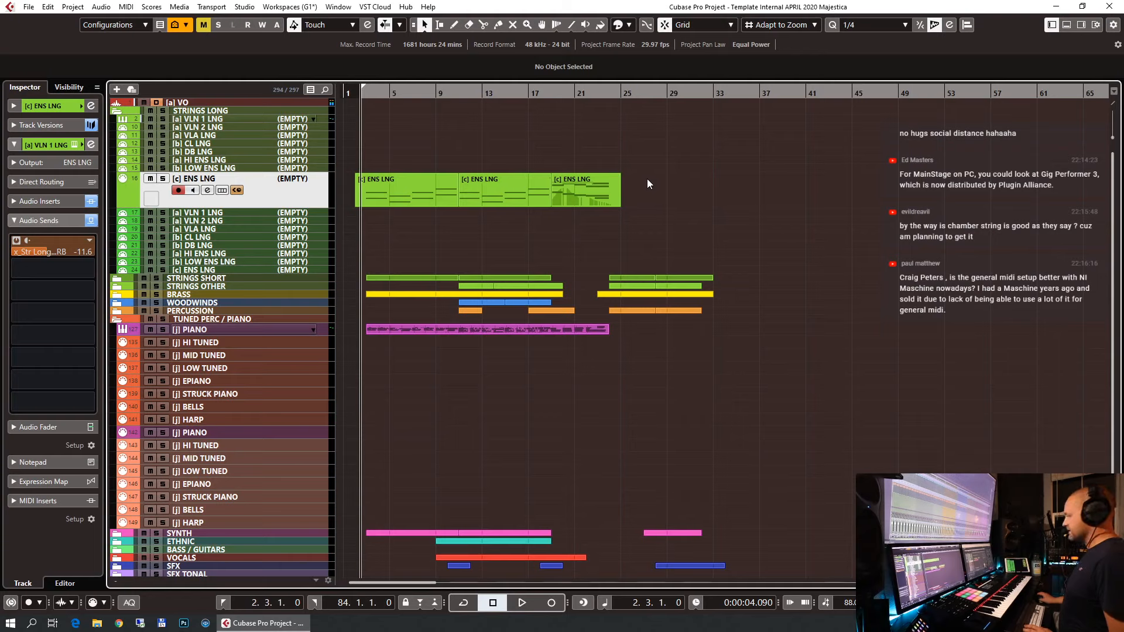
key("space")
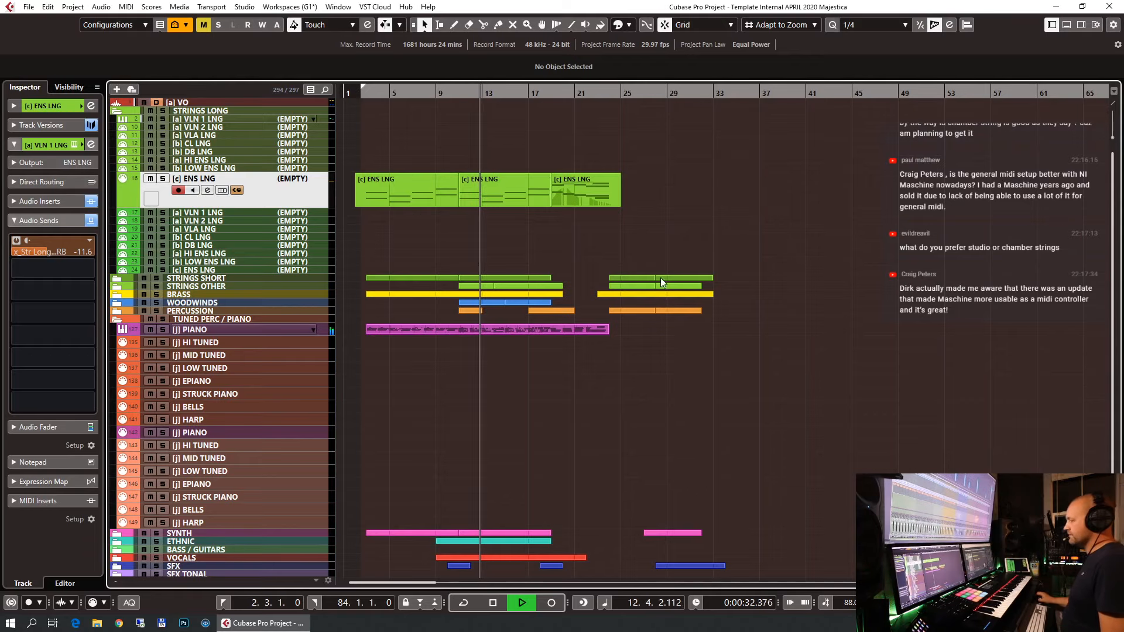
Expand the VOCALS folder during playback and select the first [o] CHOIR WOMEN 1 track.
scroll(725, 210, "down", 2)
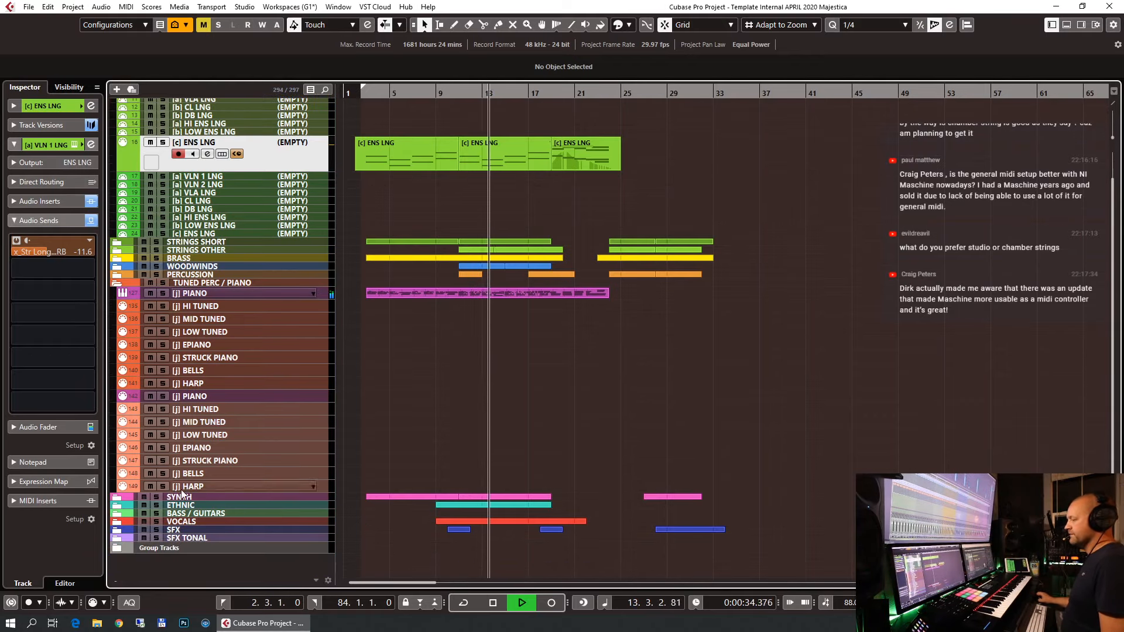
left_click(200, 521)
left_click(120, 497)
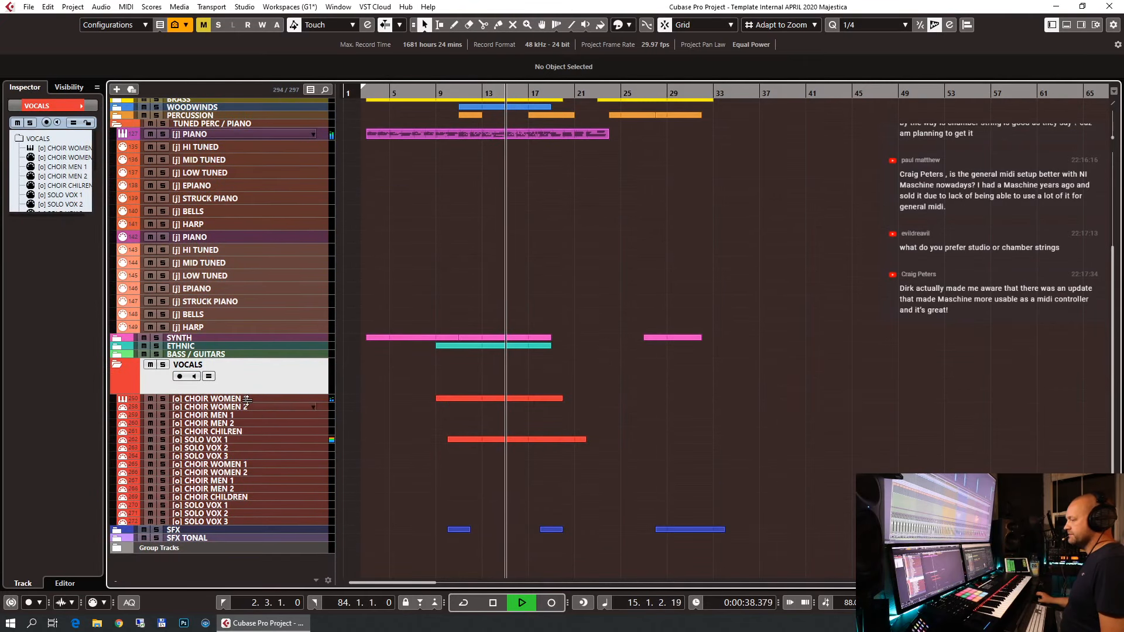
left_click(246, 399)
scroll(745, 244, "up", 5)
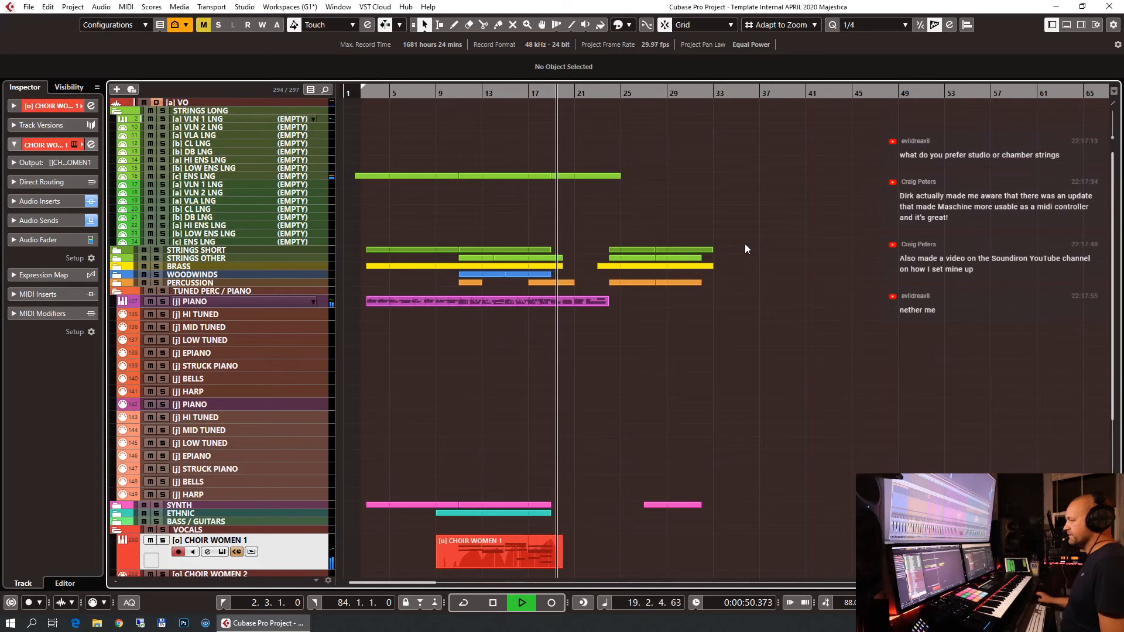
scroll(745, 243, "down", 3)
scroll(744, 244, "up", 2)
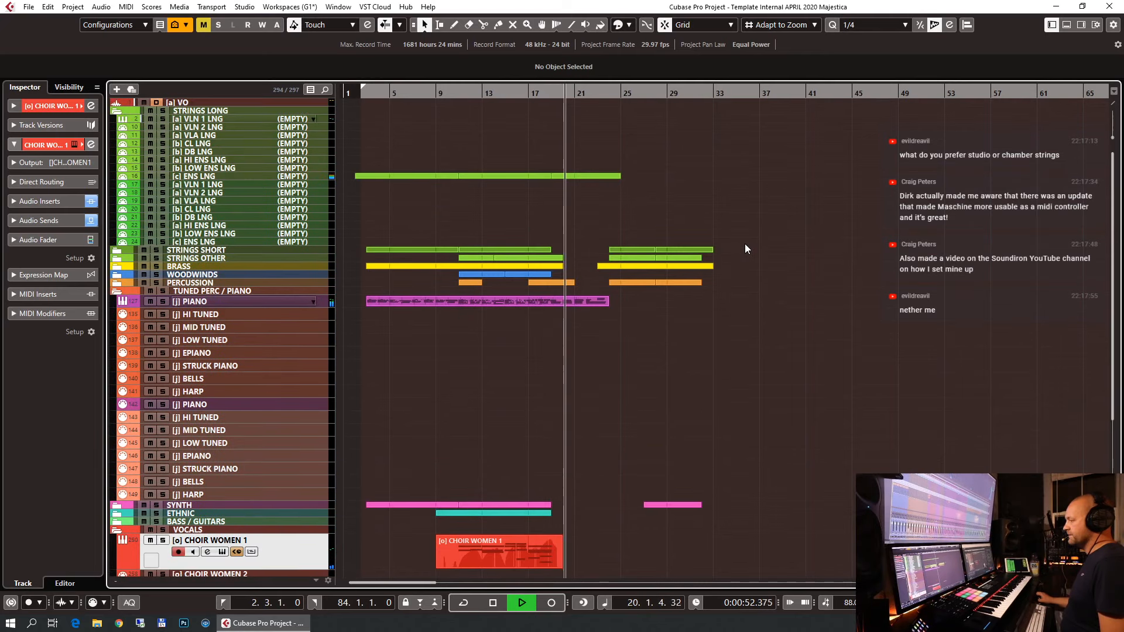
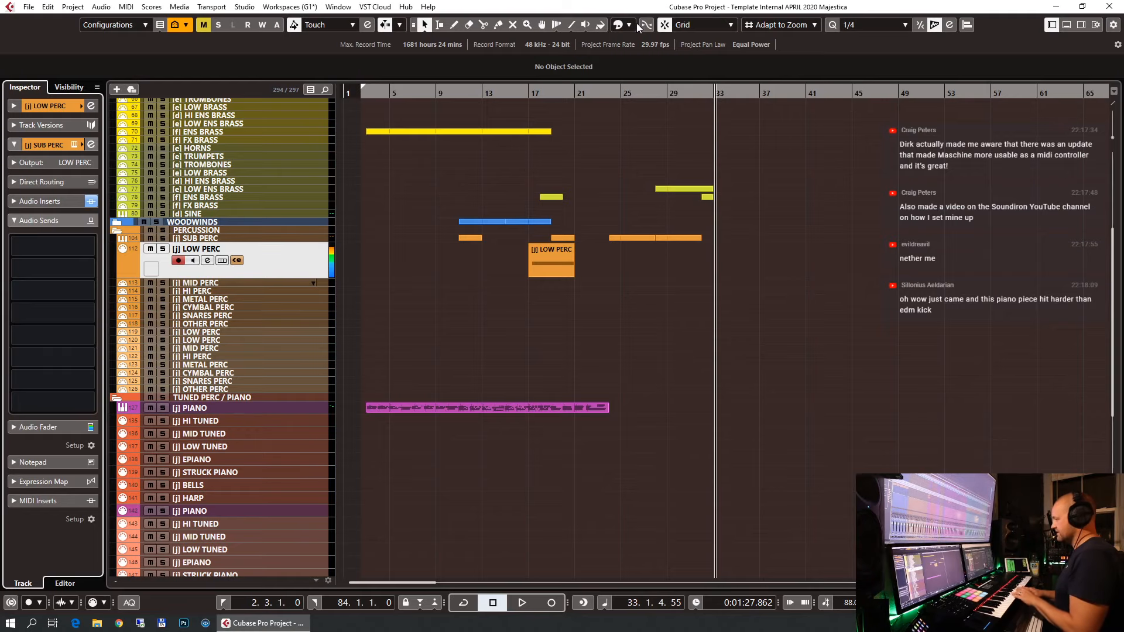
Check the [f] ENS BRASS event at bar 32 and select the [e] LOW ENS BRASS event starting at bar 28.
scroll(713, 195, "up", 6)
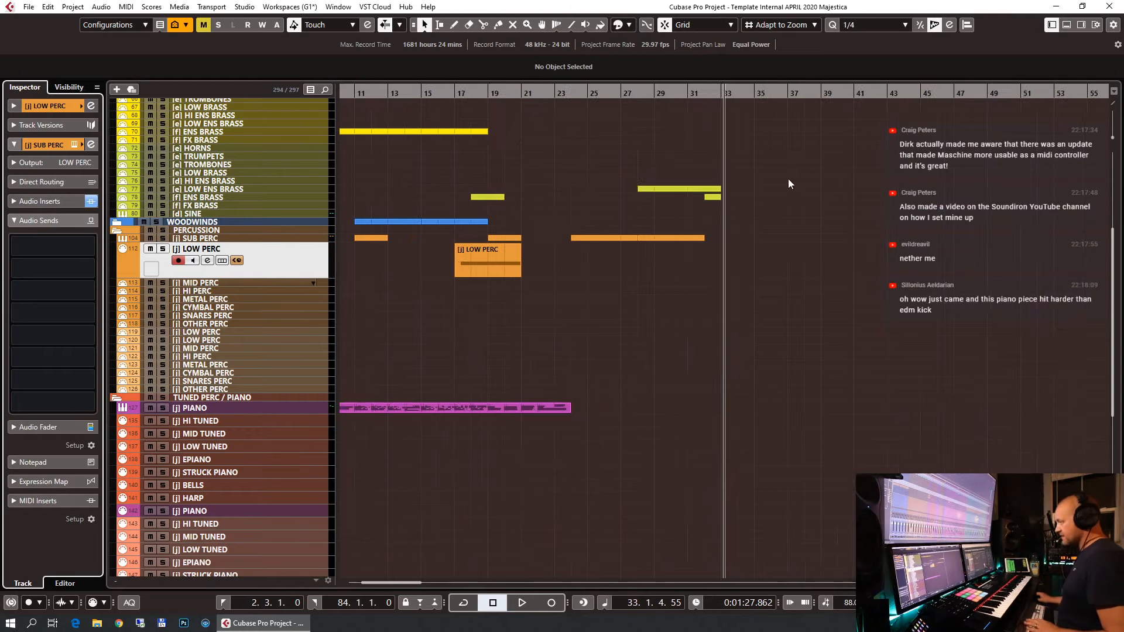
left_click(682, 196)
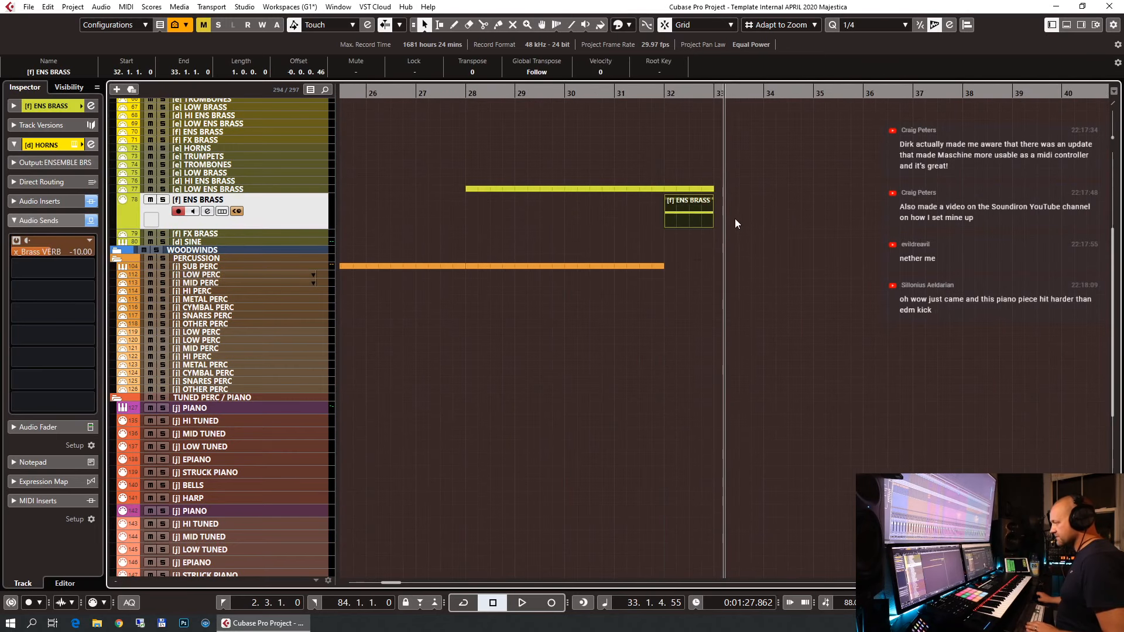
double_click(683, 212)
key("ctrl+e")
left_click(692, 186)
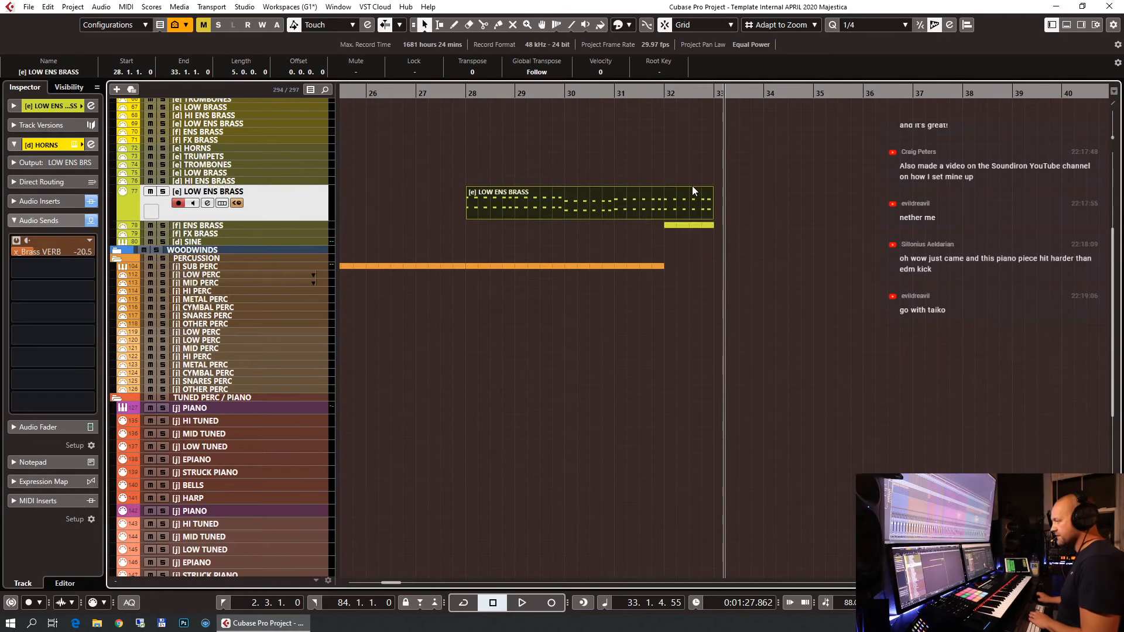
Record a percussion part on the first [j] LOW PERC track starting from bar 31.
left_click(669, 103)
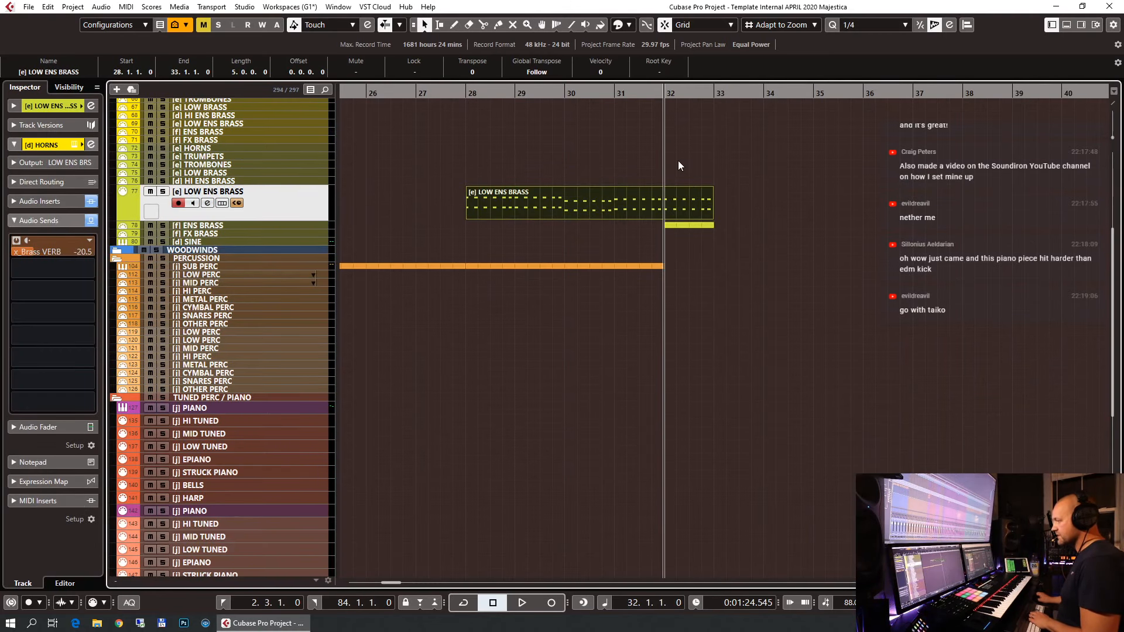
left_click(201, 274)
left_click(626, 91)
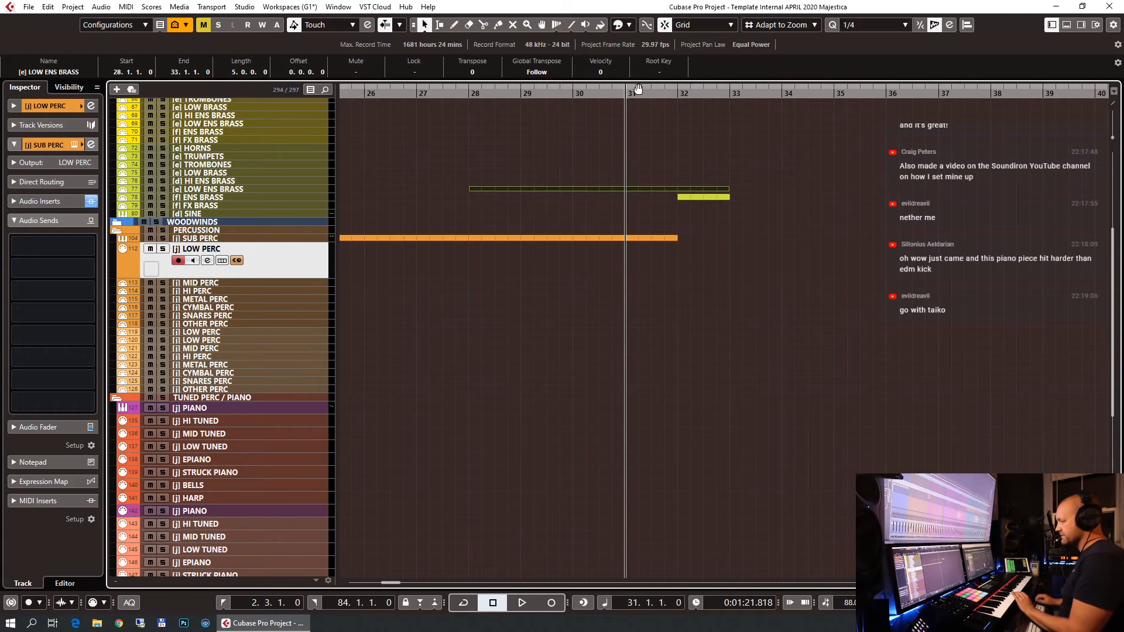
key("KP_Multiply")
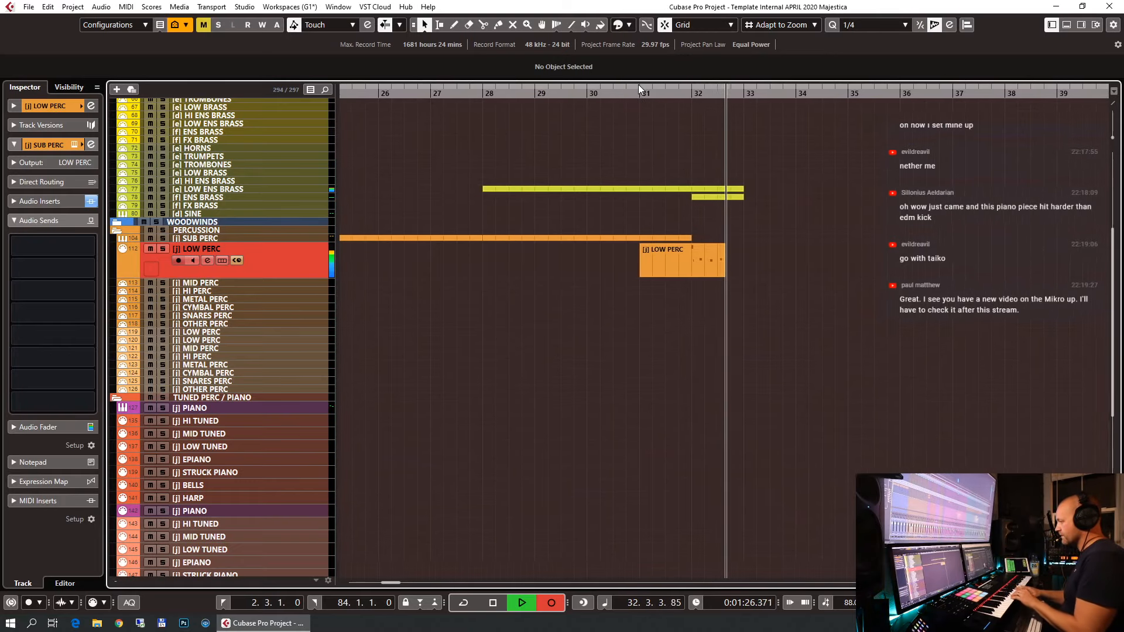
key("space")
Open the recorded [j] LOW PERC part in the key editor and quantize its notes to 1/16.
double_click(676, 255)
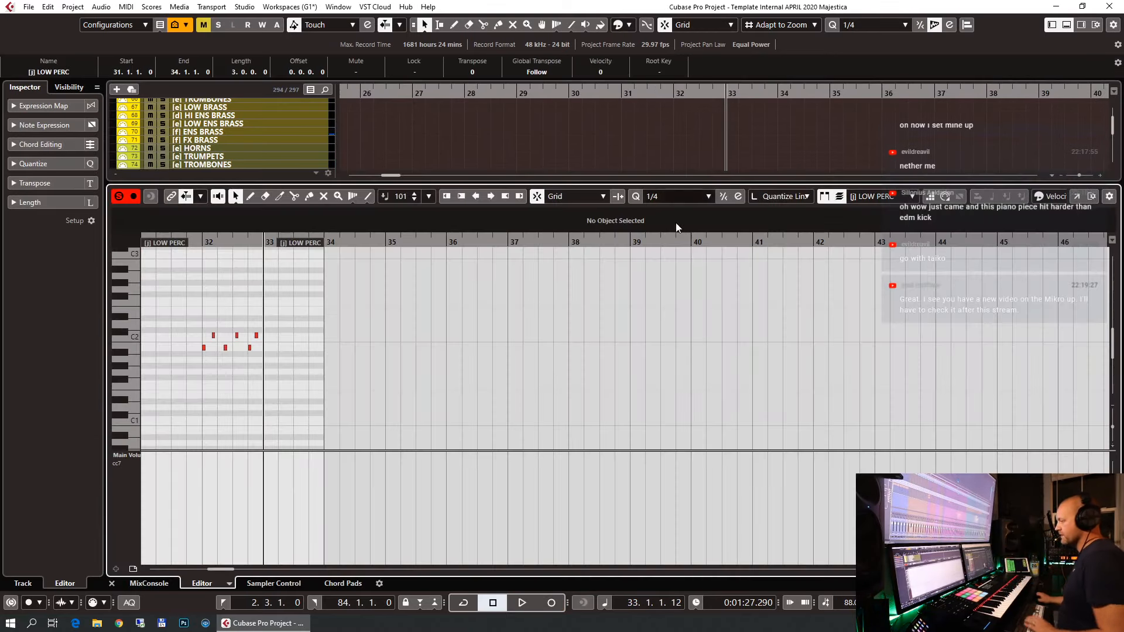
left_click(662, 199)
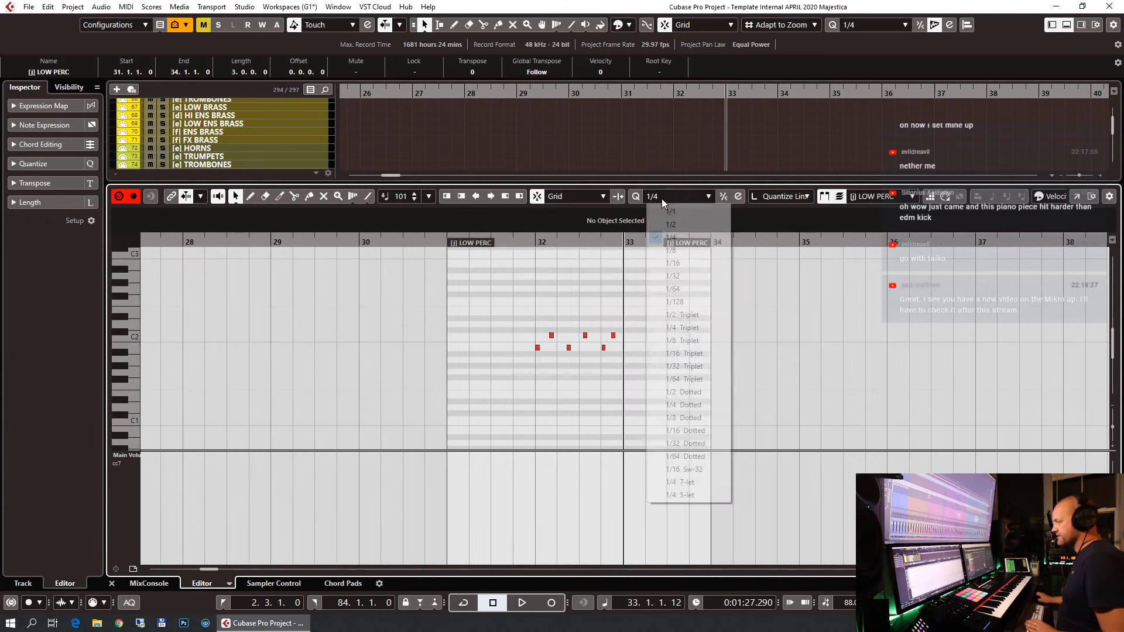
left_click(694, 251)
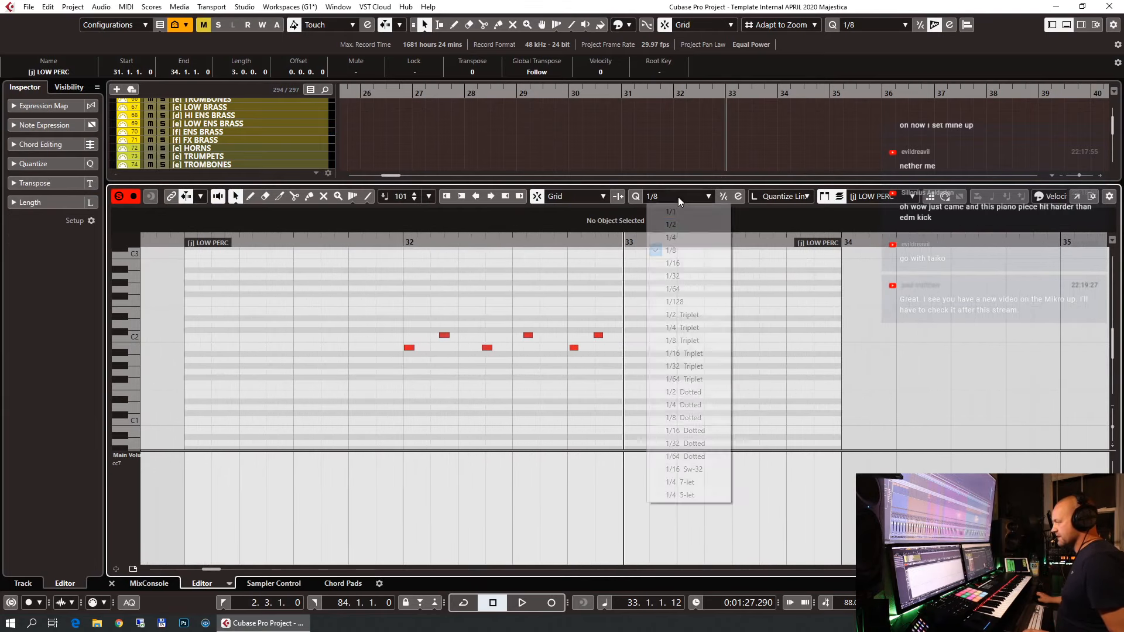
left_click(680, 263)
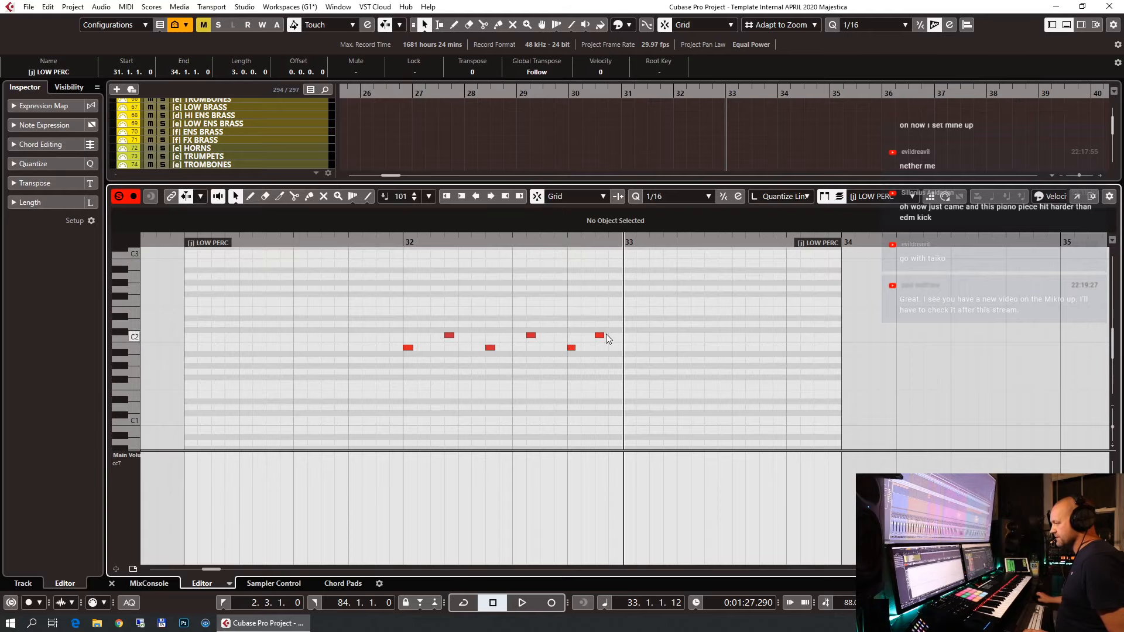
Trim the [j] LOW PERC part to run from bar 32 to bar 33.
left_click_drag(195, 243, 410, 249)
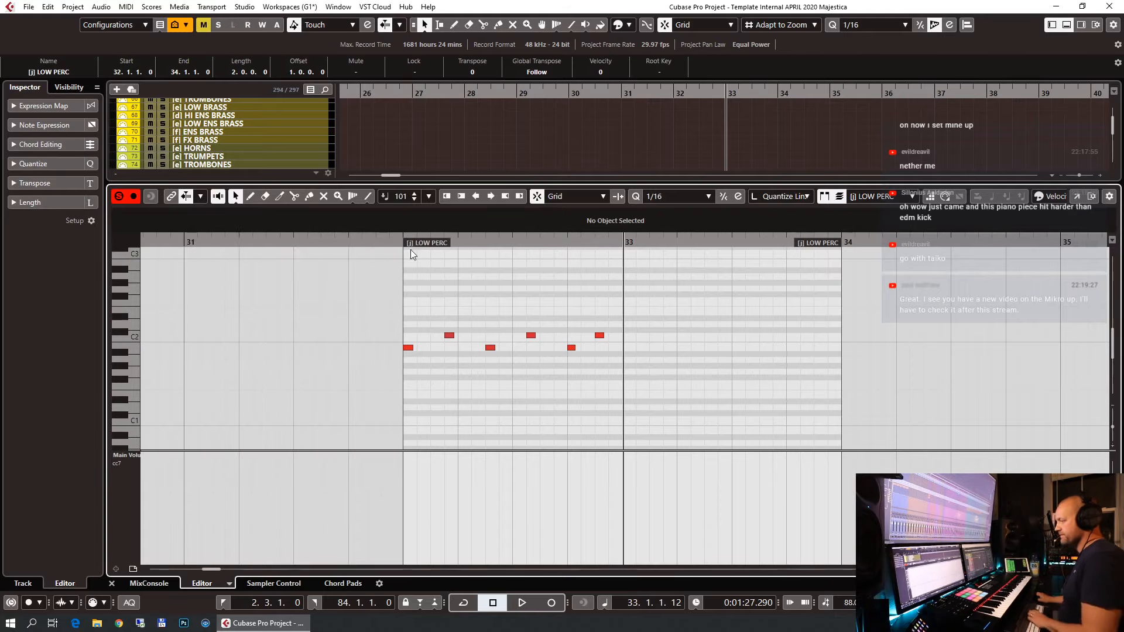
key("Return")
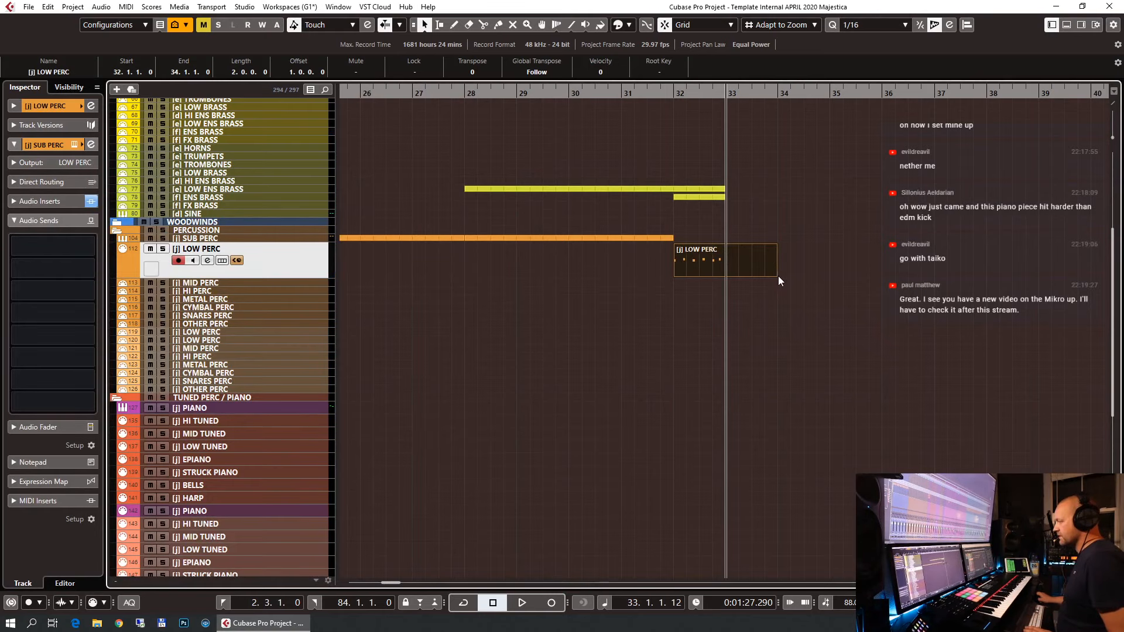
left_click_drag(778, 275, 726, 276)
Reshape the velocities of the [j] LOW PERC notes after the first into a rising ramp from 77, and close the key editor.
double_click(699, 266)
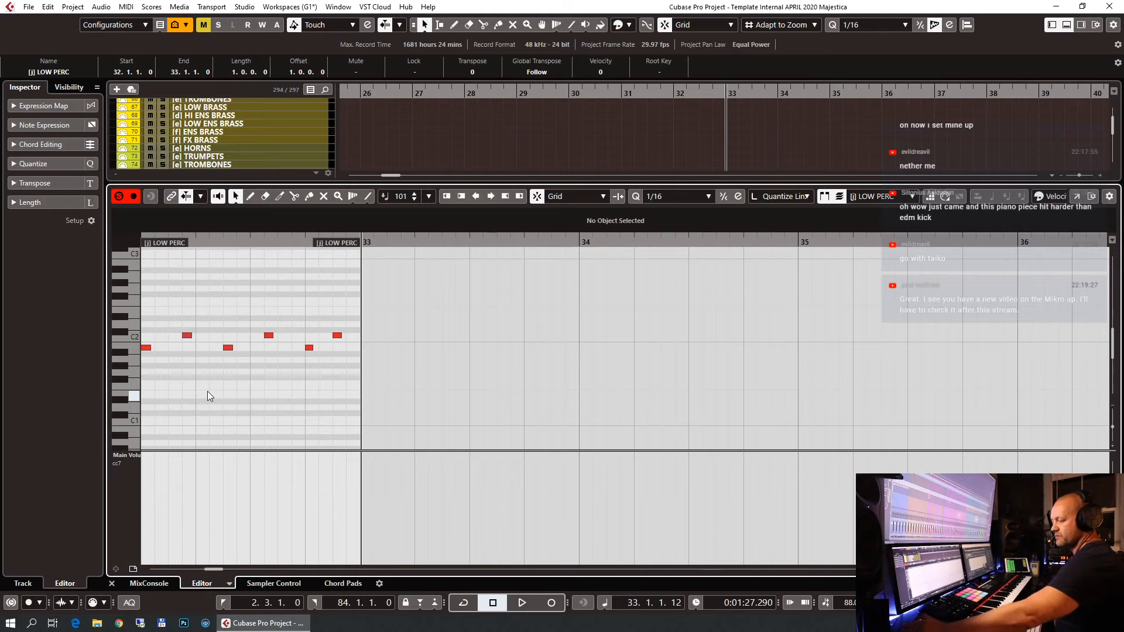
mouse_move(381, 296)
left_mouse_down()
mouse_move(261, 369)
mouse_move(176, 395)
left_mouse_up()
left_click_drag(181, 462, 184, 478)
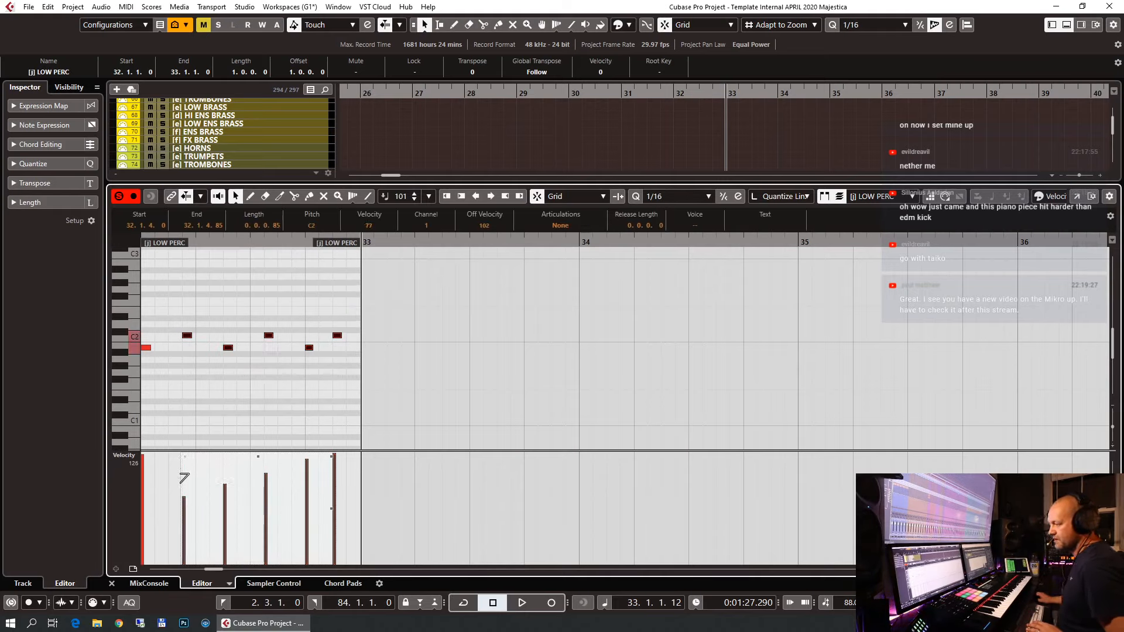
left_click(111, 583)
Open Kontakt for the first [j] MID PERC track and load 8DIO Majestica Percussion 01 Low into the first MID PERC slot.
left_click(257, 258)
left_click(91, 145)
left_click_drag(456, 22, 567, 23)
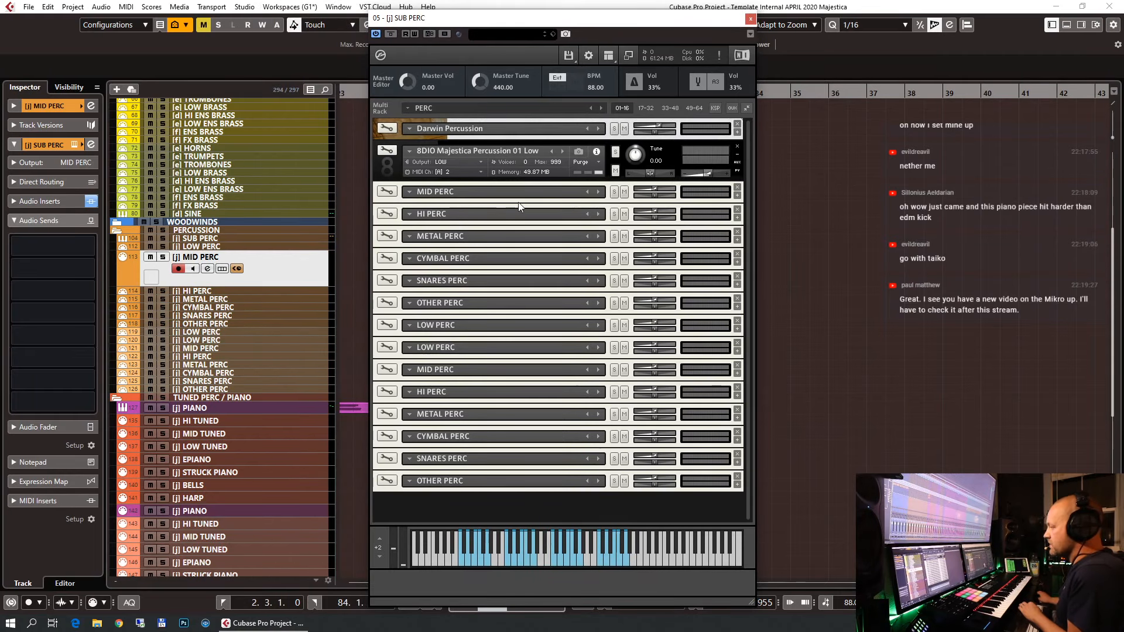
right_click(410, 193)
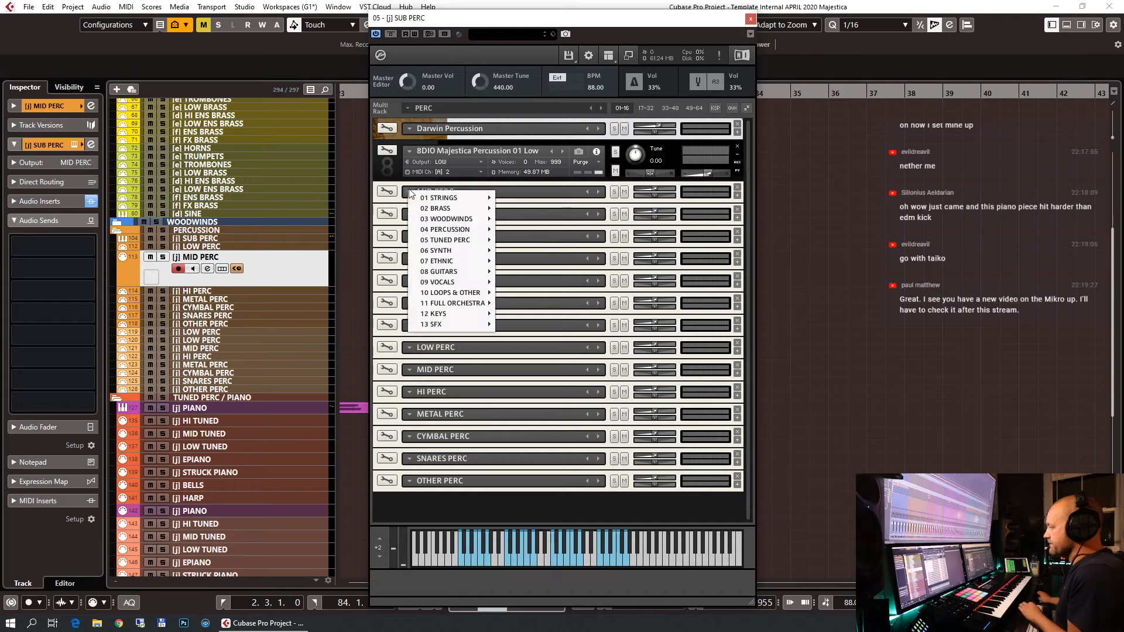
mouse_move(468, 230)
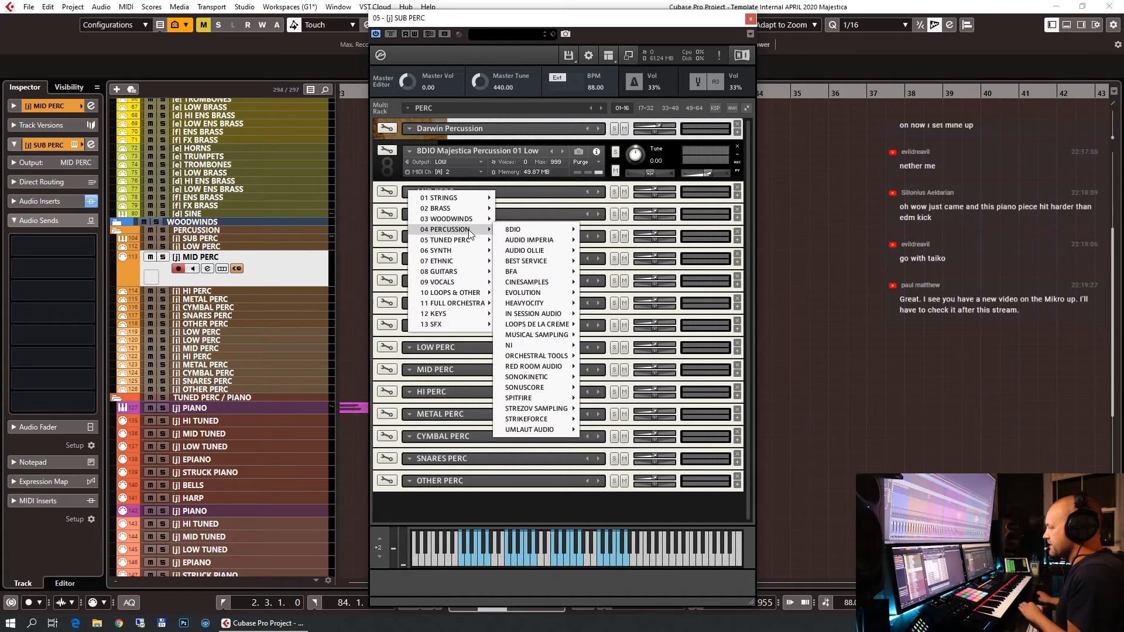
mouse_move(513, 233)
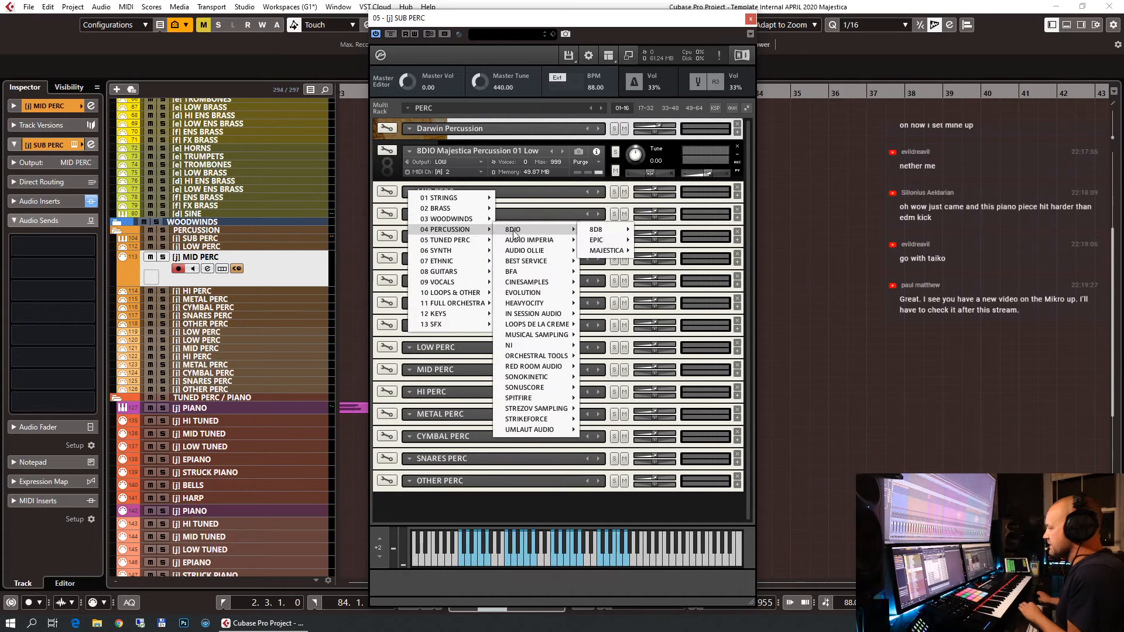
mouse_move(606, 250)
left_click(673, 250)
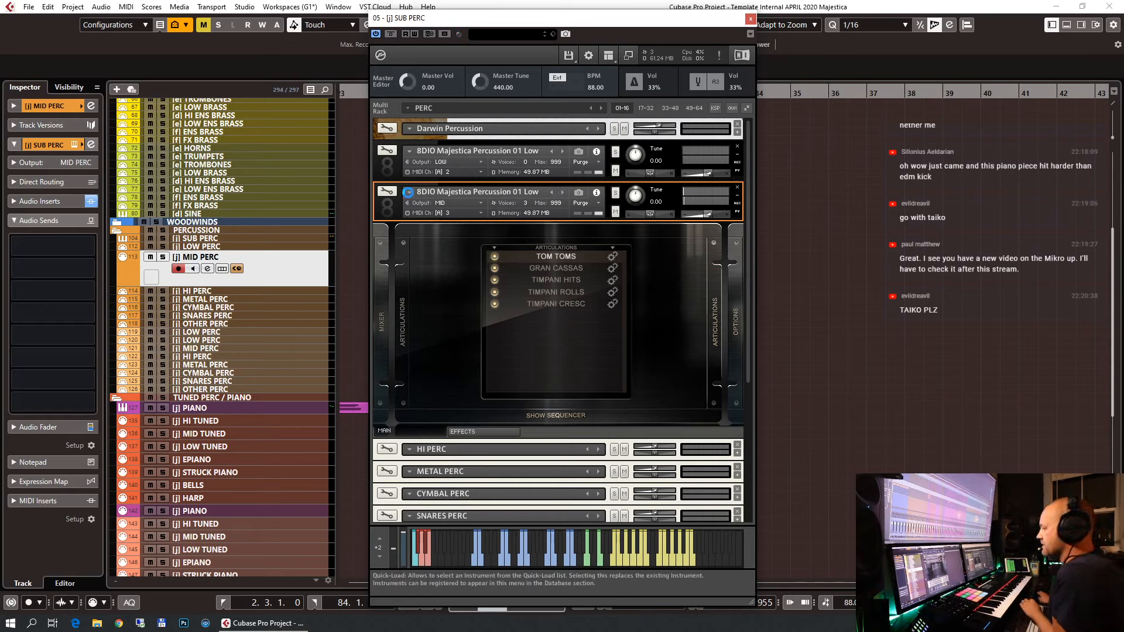
Browse the 8DIO entries under 04 PERCUSSION in the Quick-Load list, dismiss it and collapse the Majestica instrument in the MID slot.
left_click(408, 189)
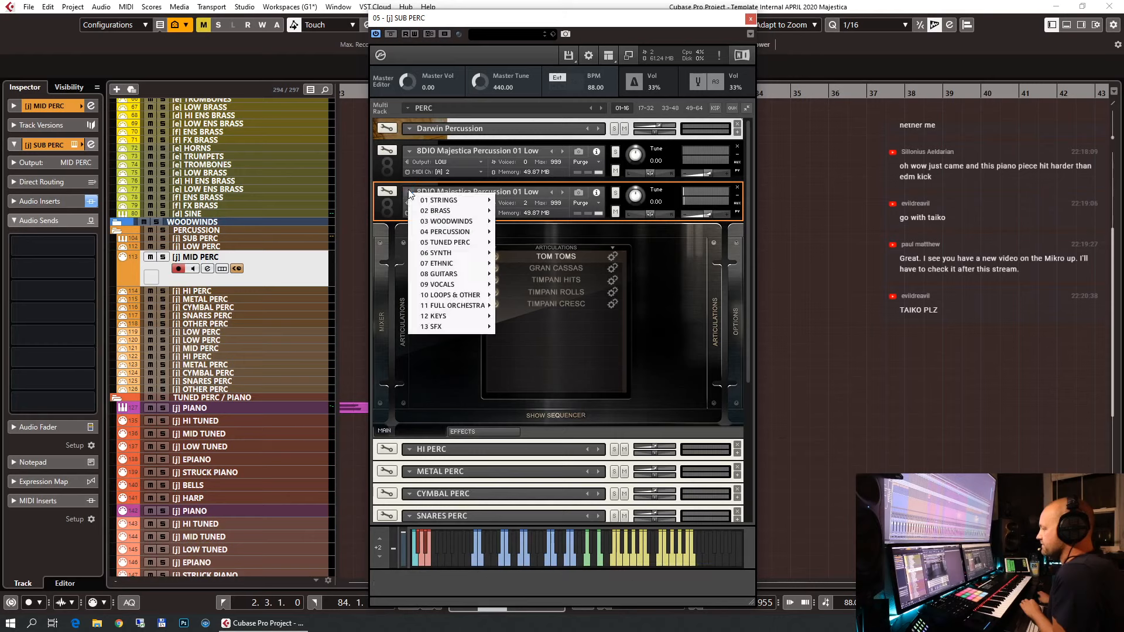
mouse_move(448, 232)
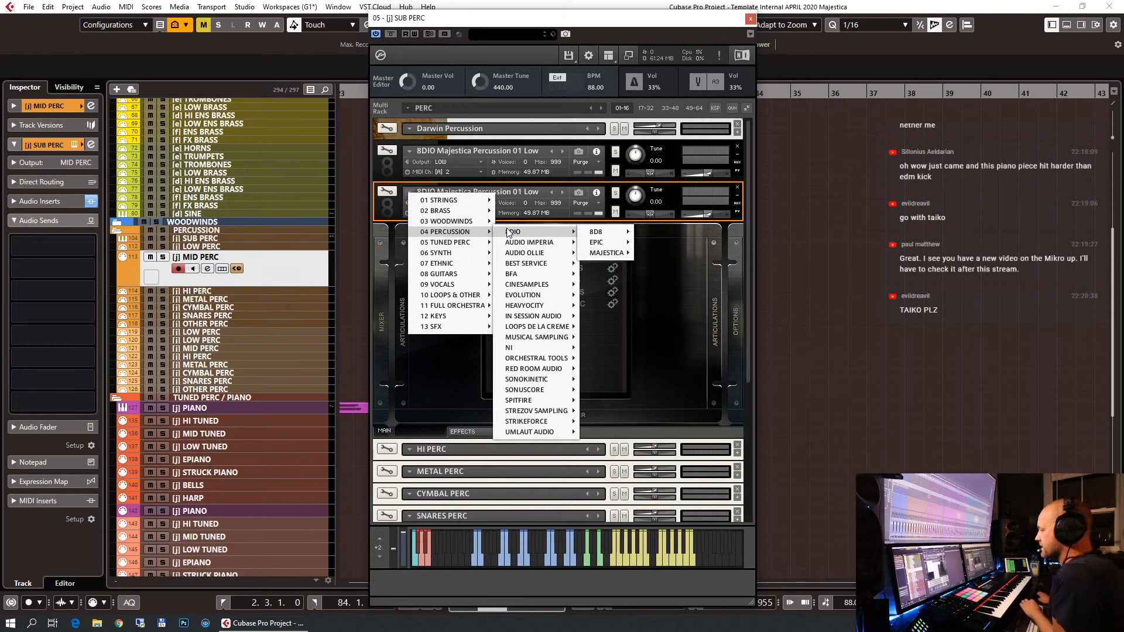
left_click(389, 209)
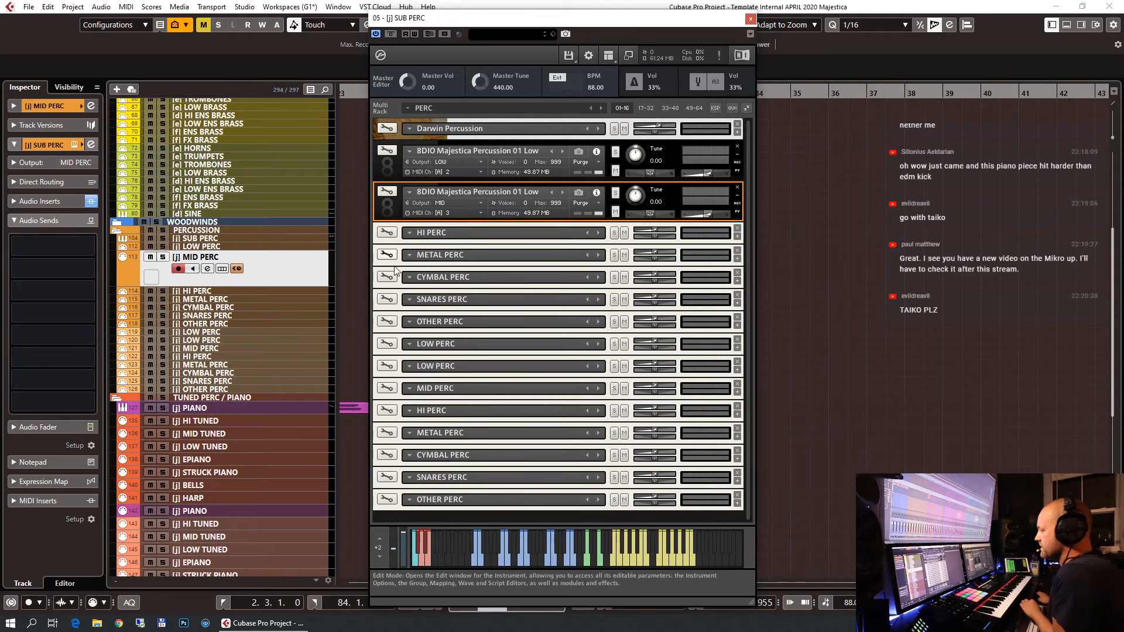
Load 8DIO The New Epic Taiko Ensemble from 04 PERCUSSION into the next free LOW PERC slot and select its [j] LOW PERC track.
right_click(409, 344)
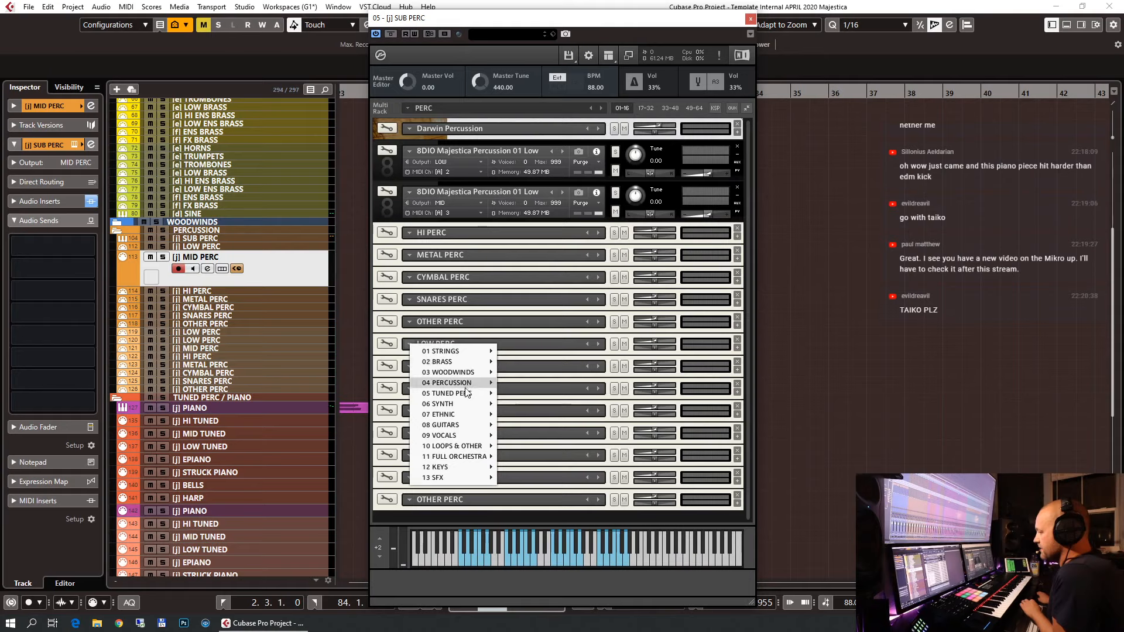
mouse_move(461, 383)
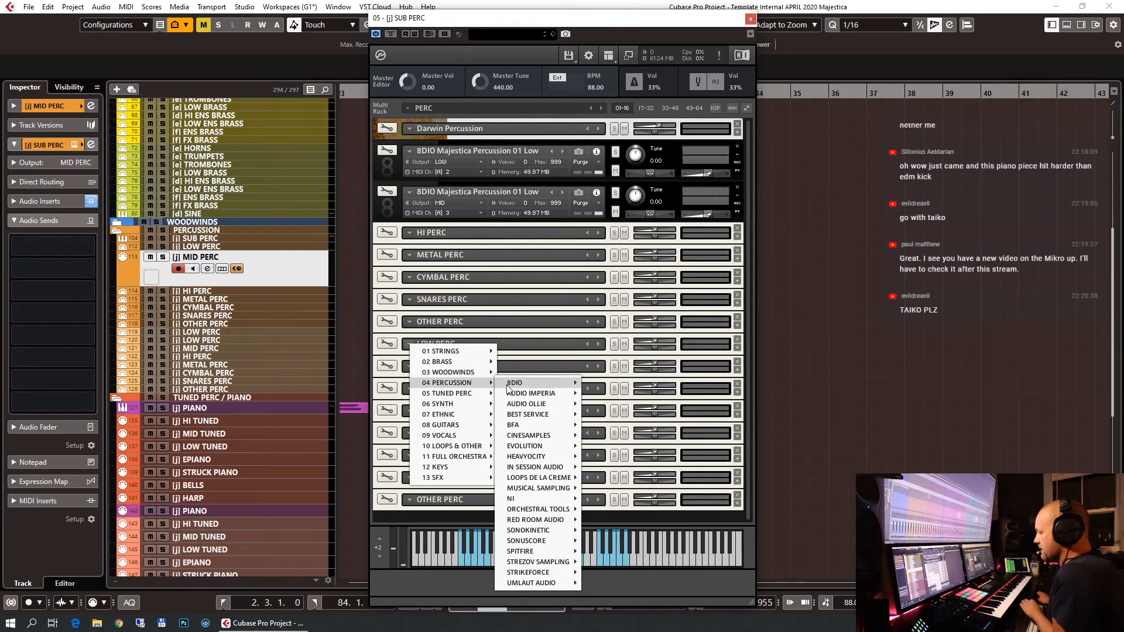
mouse_move(508, 386)
mouse_move(598, 393)
left_click(673, 404)
scroll(556, 328, "down", 3)
left_click(209, 333)
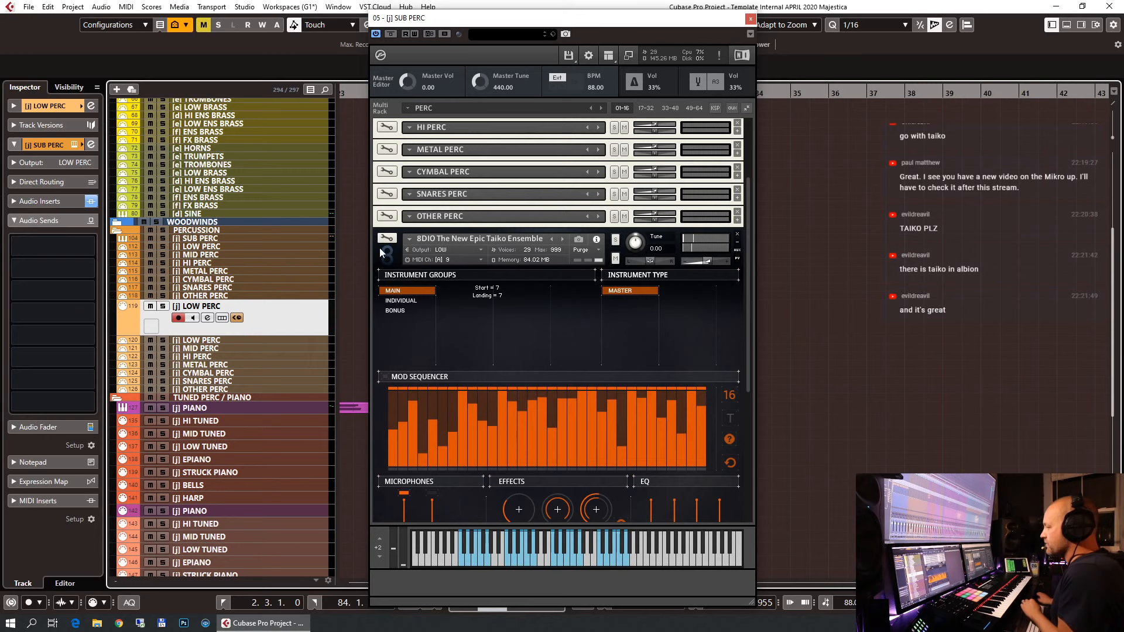
Inspect the audio insert on the selected [j] LOW PERC track's output and the articulations of the MID 8DIO Majestica Percussion 01 Low instrument.
left_click(28, 201)
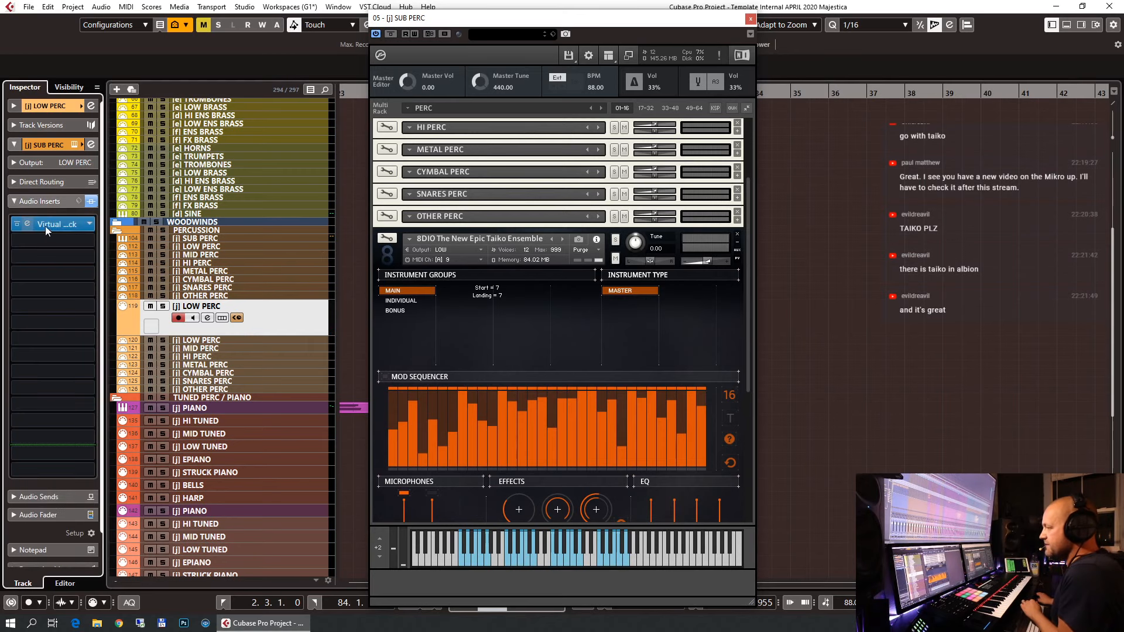
left_click(27, 223)
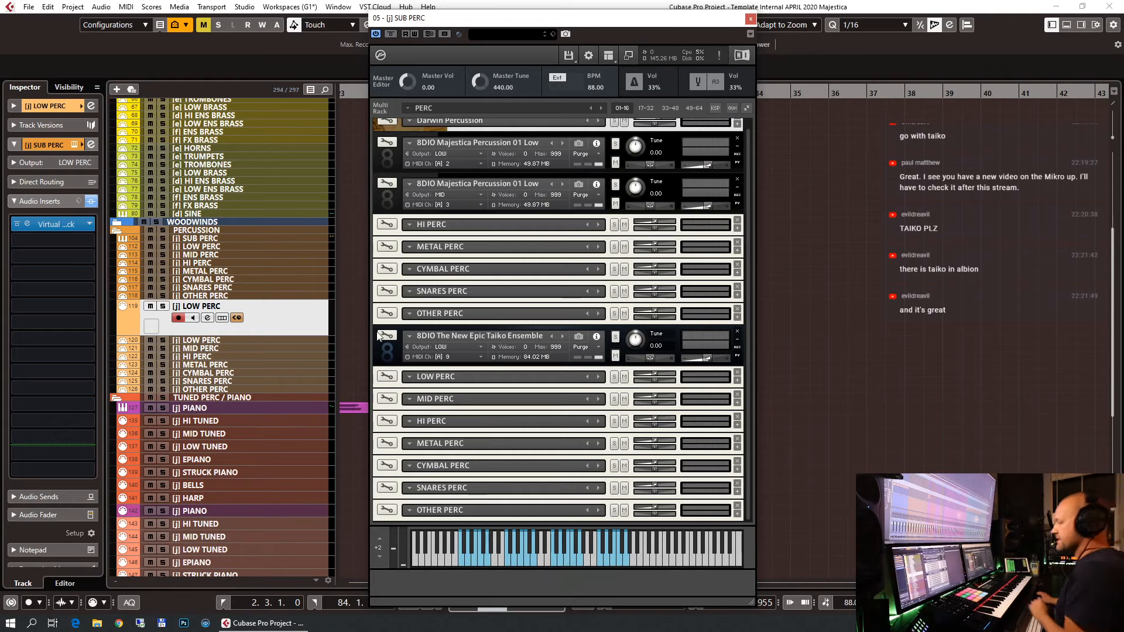
scroll(385, 349, "up", 1)
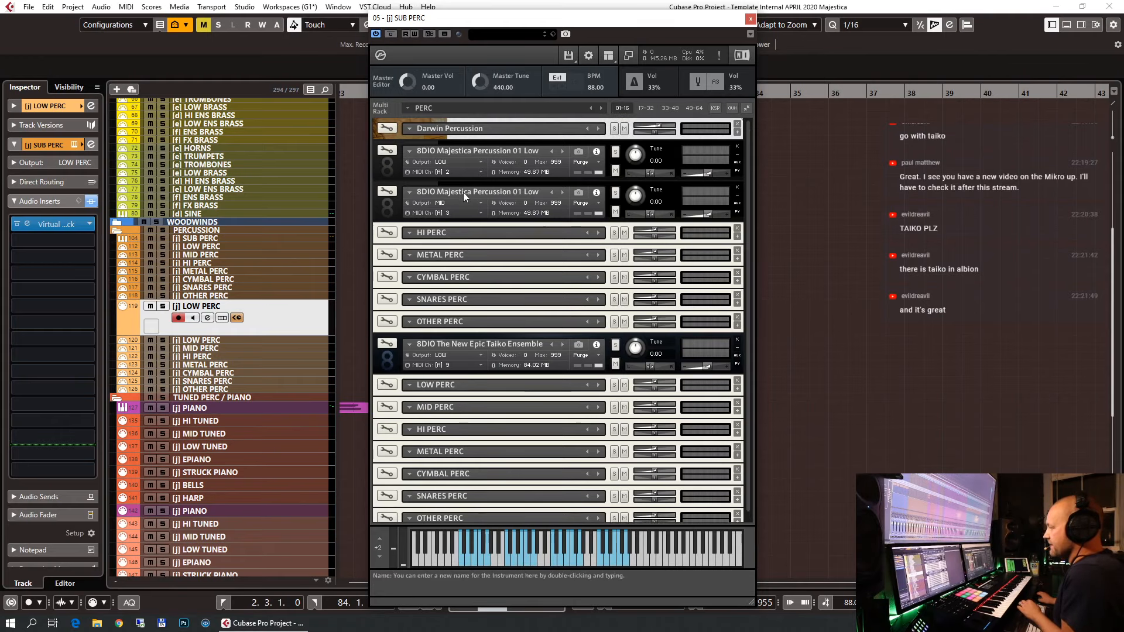
left_click(385, 212)
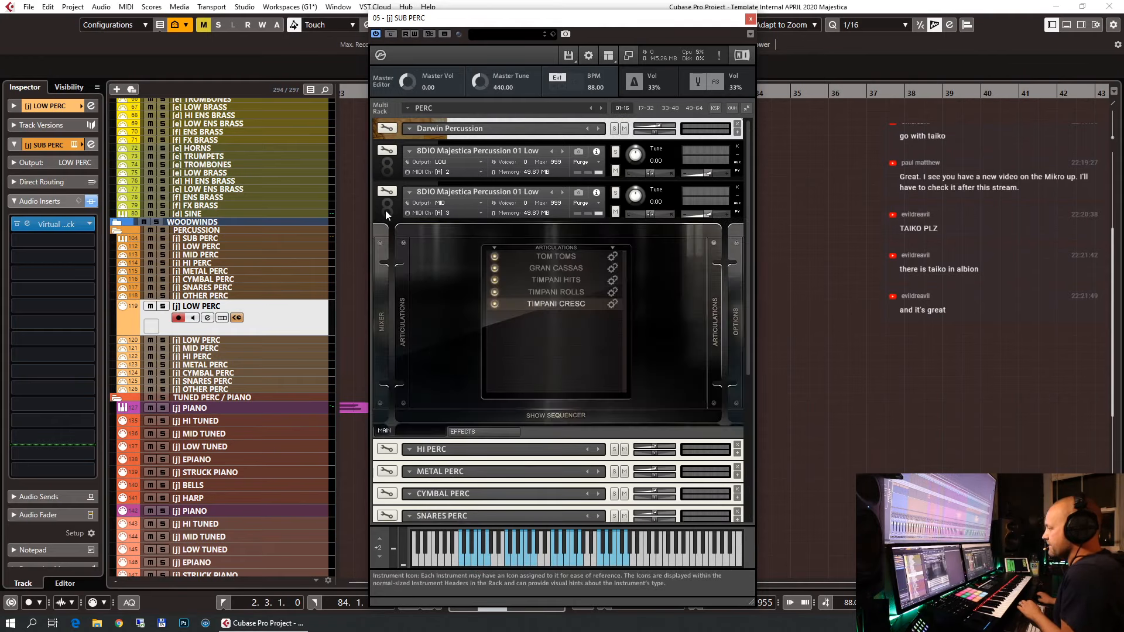
left_click(386, 212)
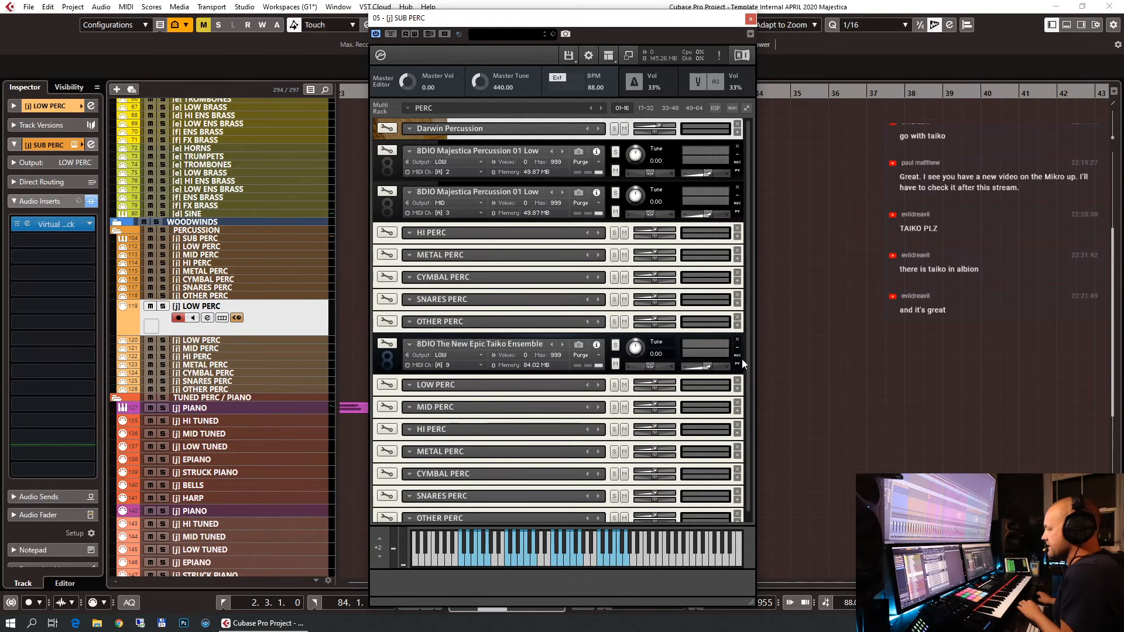
Replace the 8DIO The New Epic Taiko Ensemble with a new empty instrument named LOW PERC and minimize it.
left_click(737, 344)
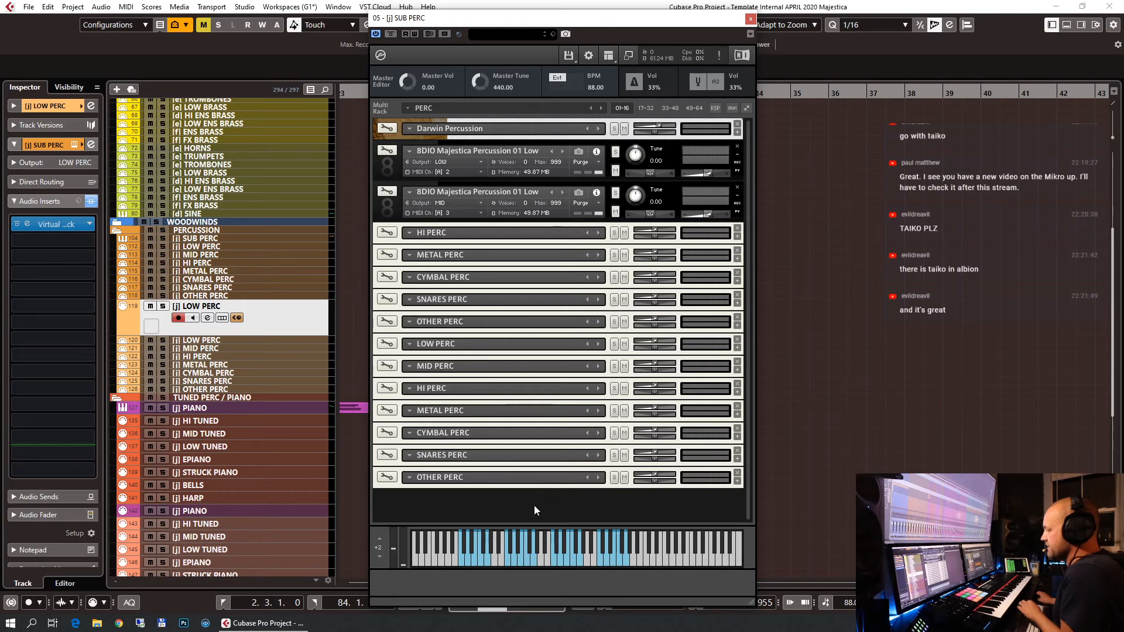
double_click(439, 345)
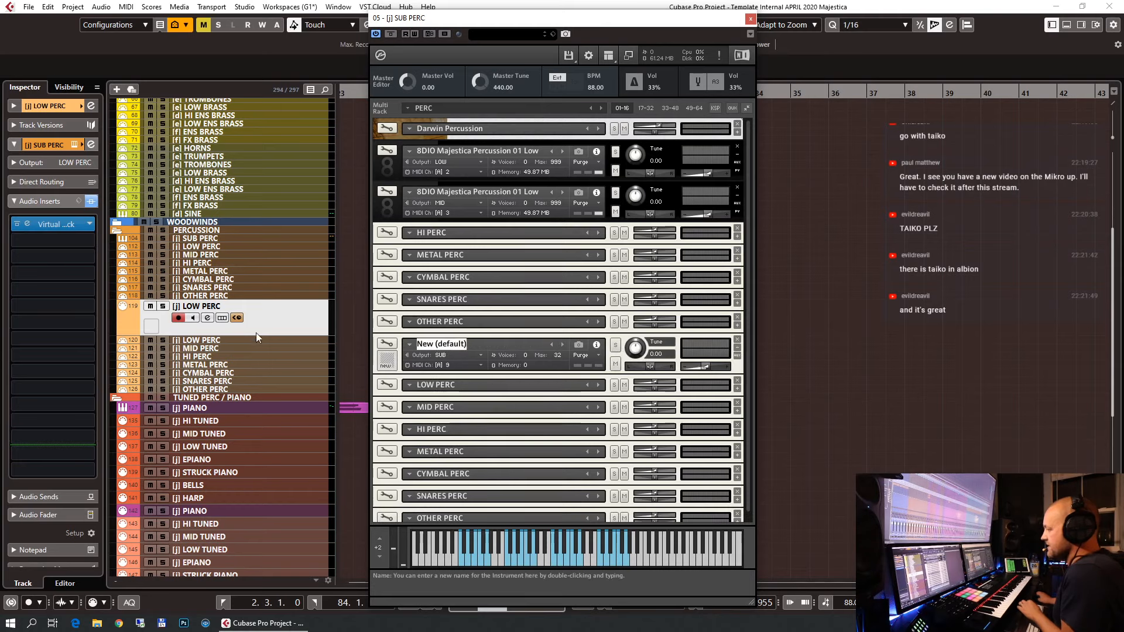
type("LOW")
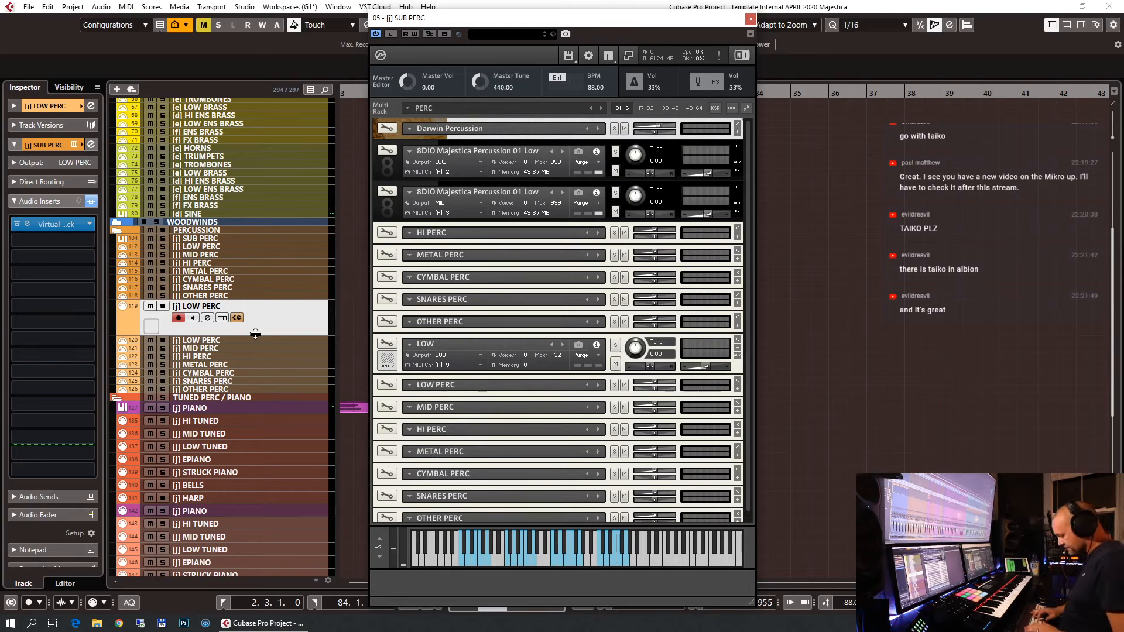
type(" PERC")
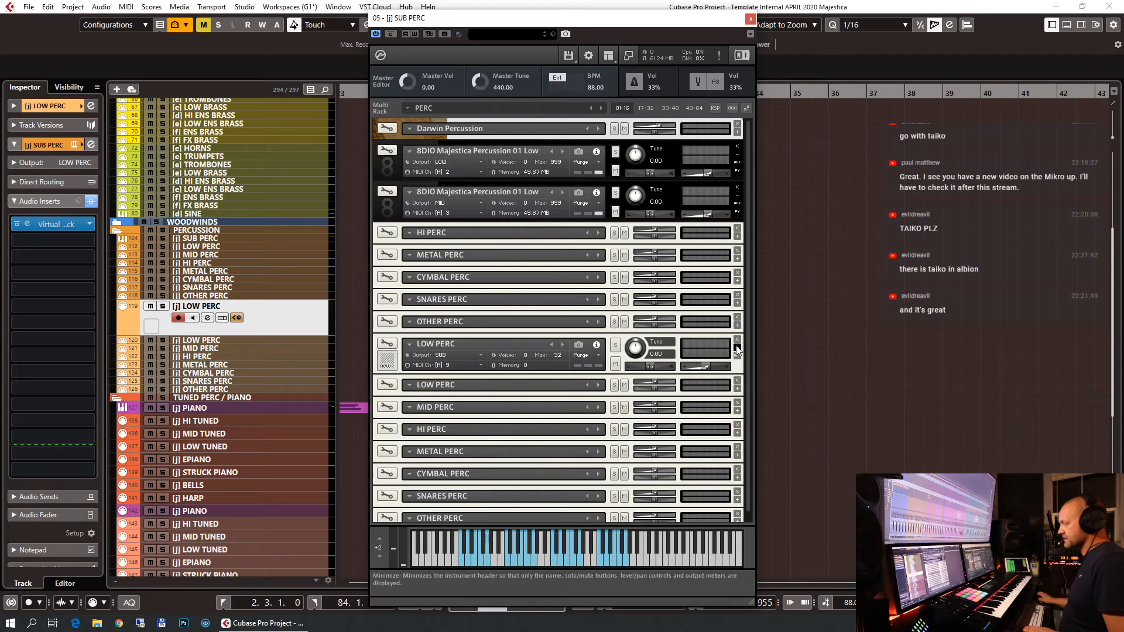
key("Return")
Show the Outputs section in Kontakt and minimize the LOW 8DIO Majestica Percussion 01 Low instrument.
left_click(451, 121)
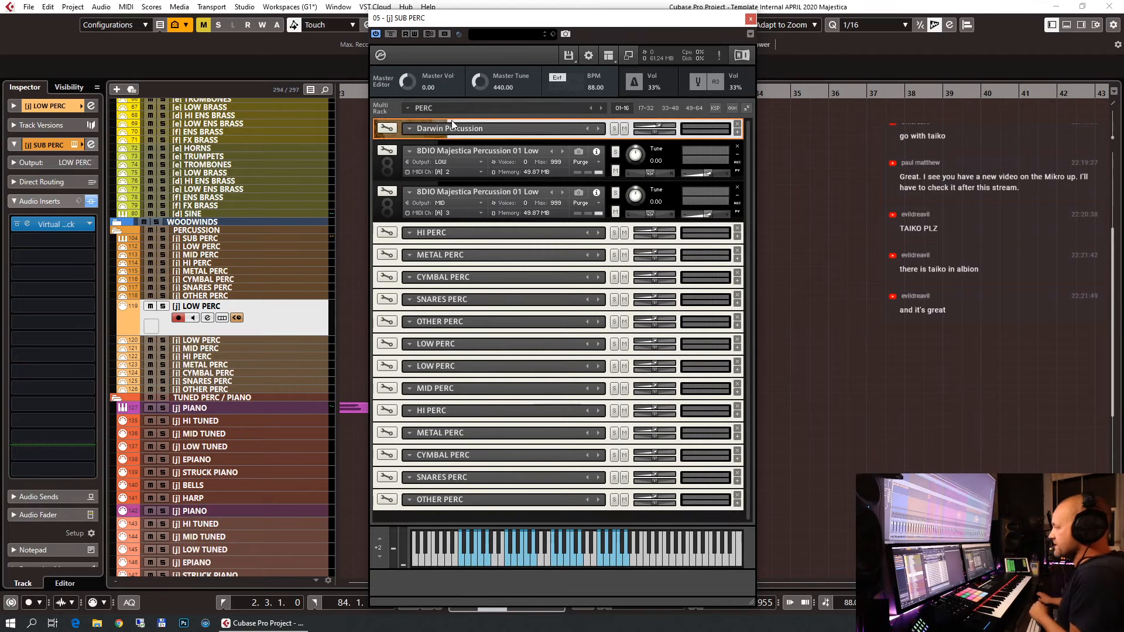
left_click(608, 55)
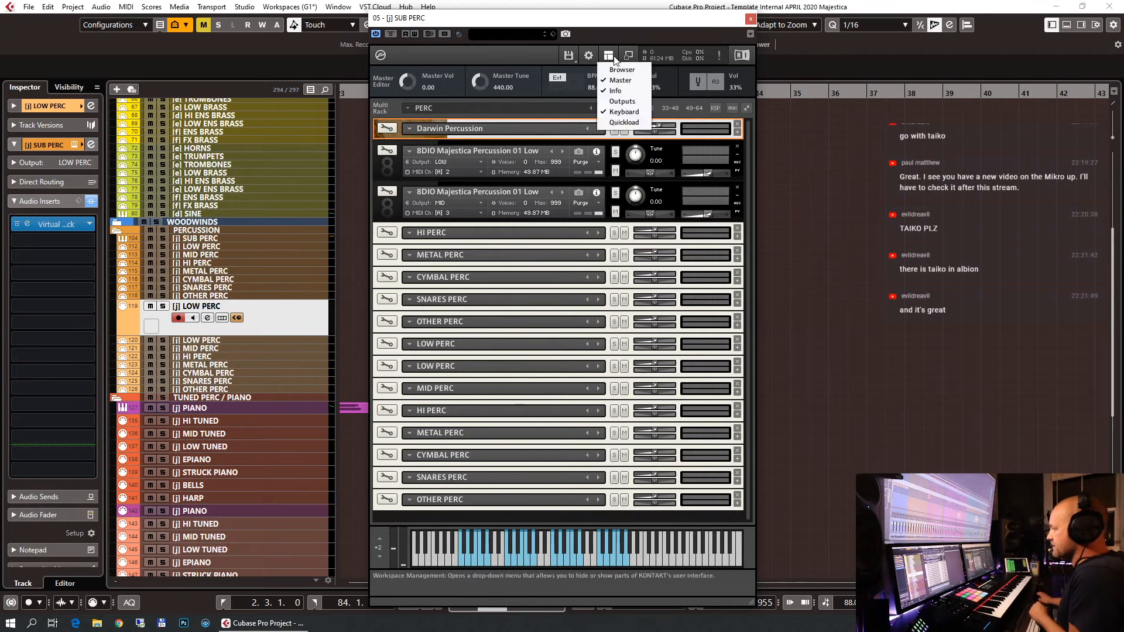
left_click(622, 102)
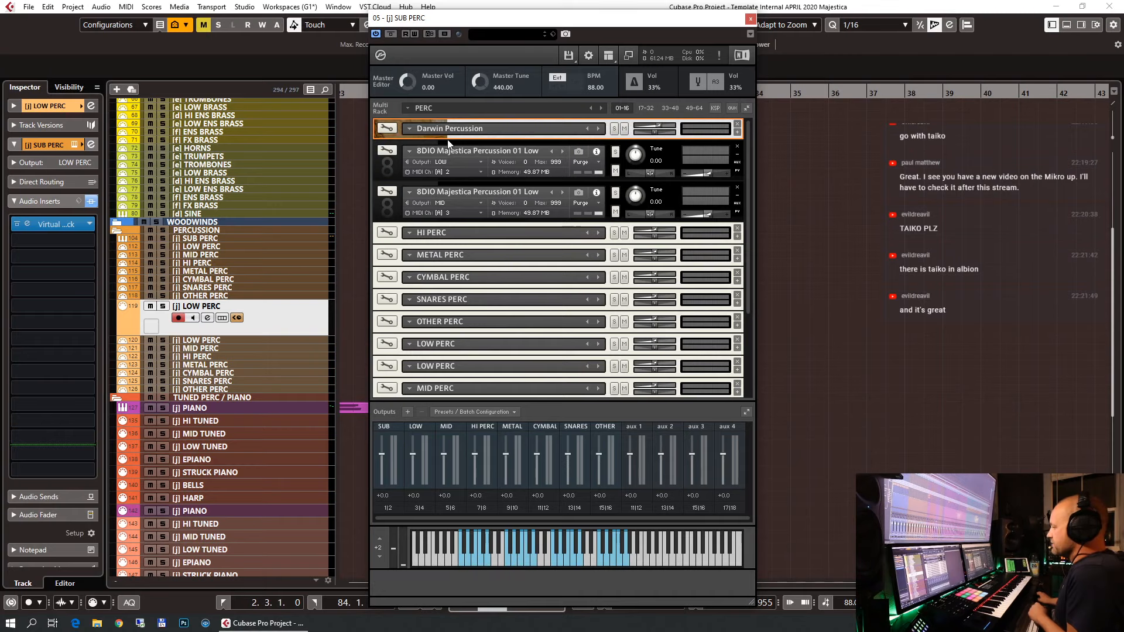
left_click(737, 154)
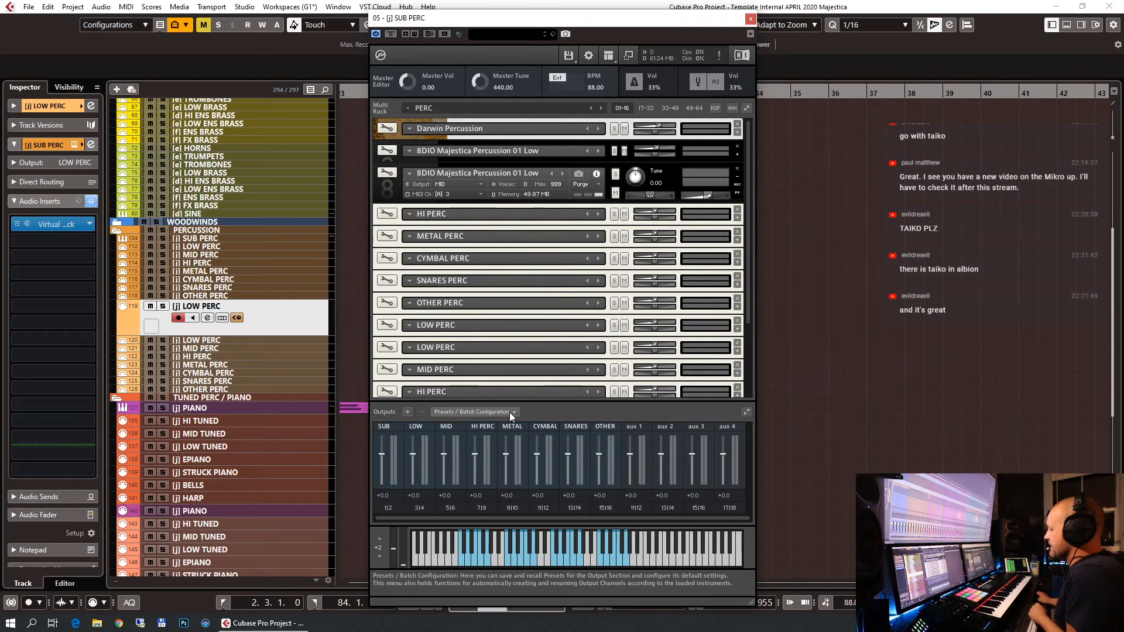
left_click(407, 412)
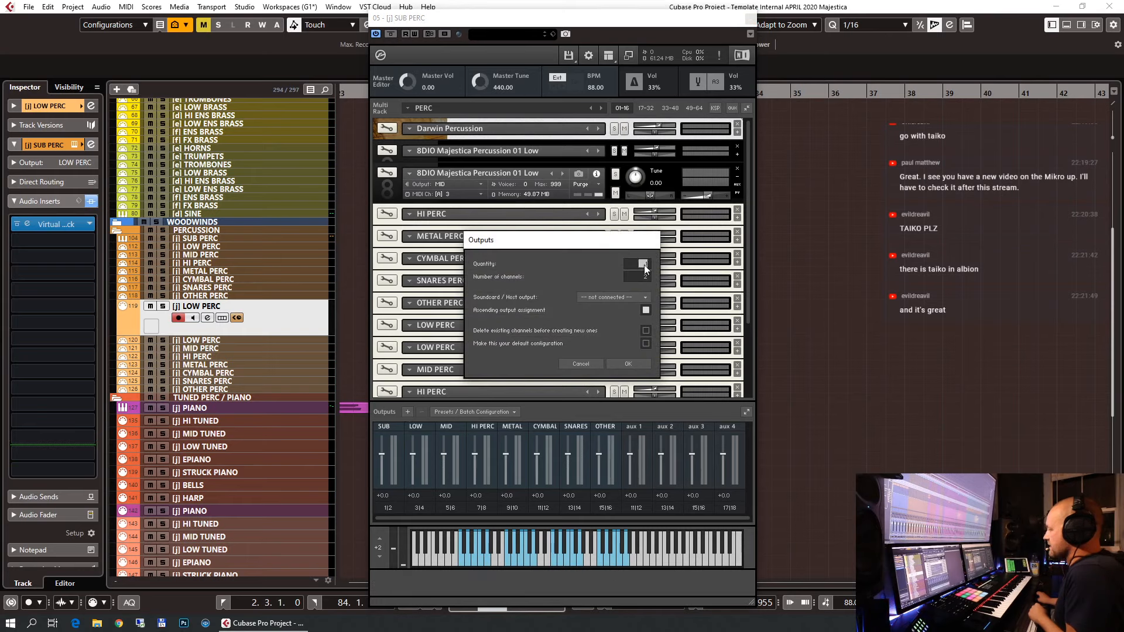
type("8")
key("Return")
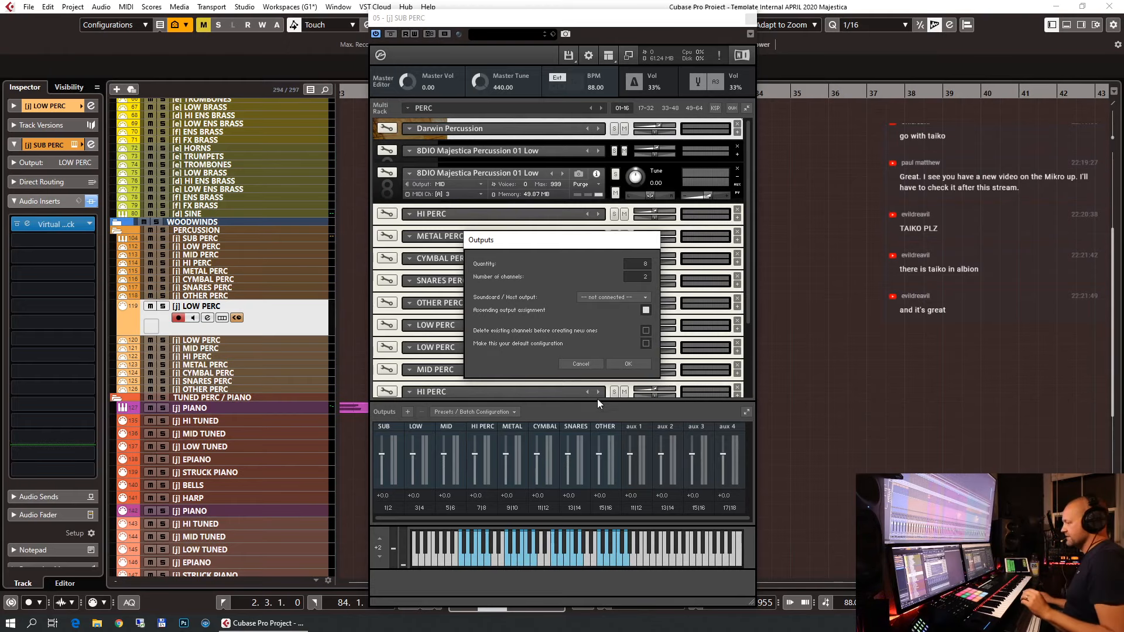
left_click(582, 364)
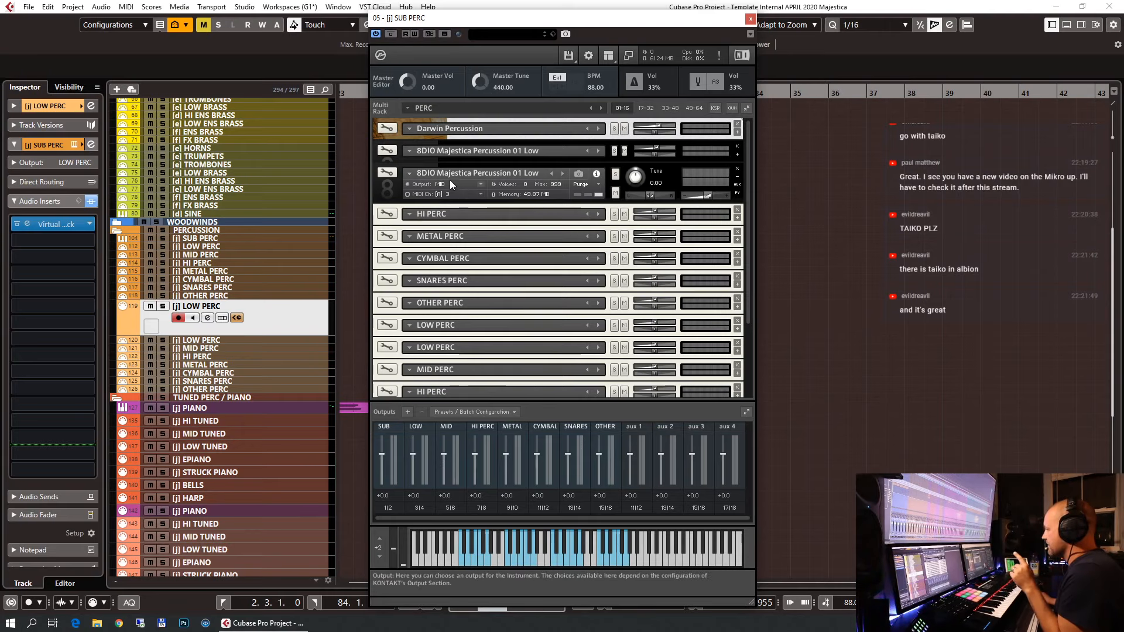
Restore the LOW Majestica instrument's full header and select the second [a] VLN 1 LNG track in the STRINGS LONG folder.
left_click(409, 150)
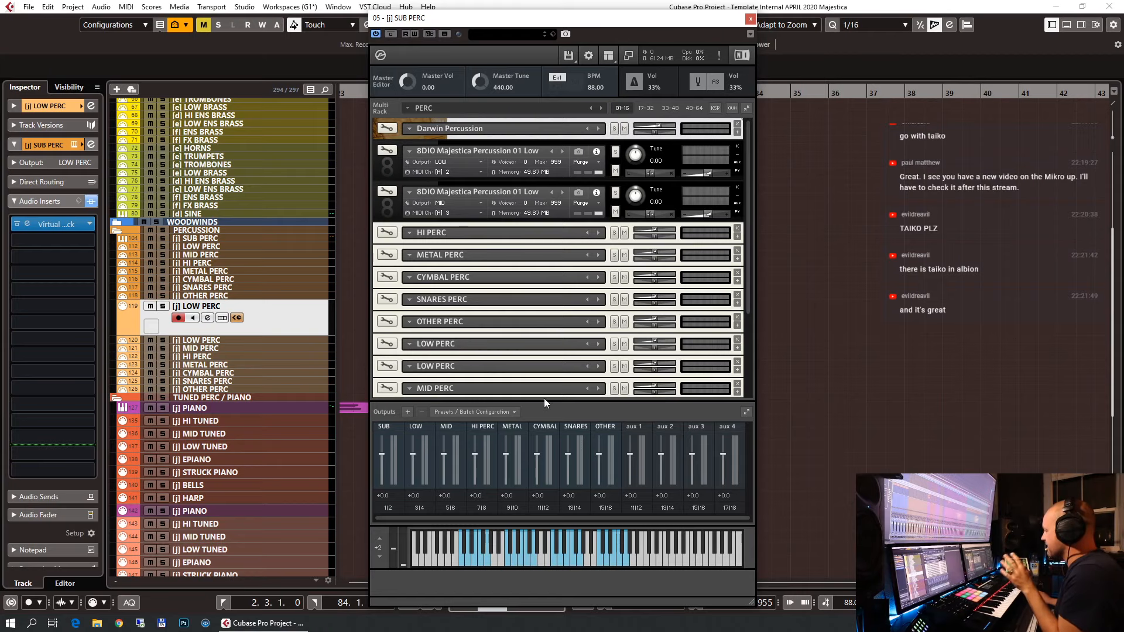
scroll(500, 234, "down", 2)
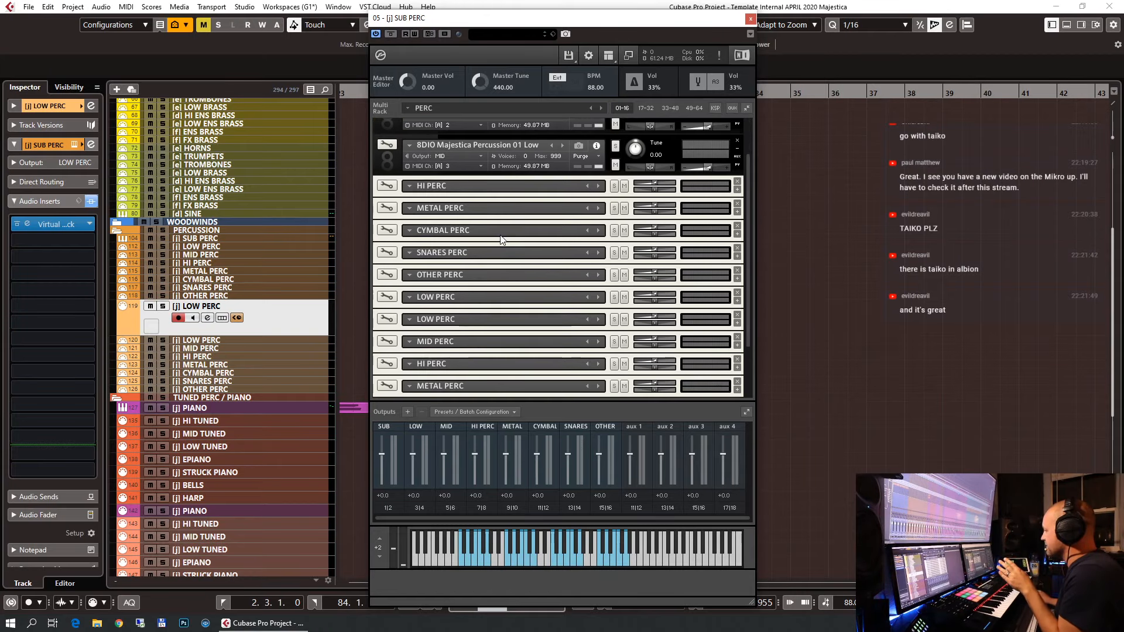
scroll(500, 238, "up", 2)
scroll(316, 178, "up", 5)
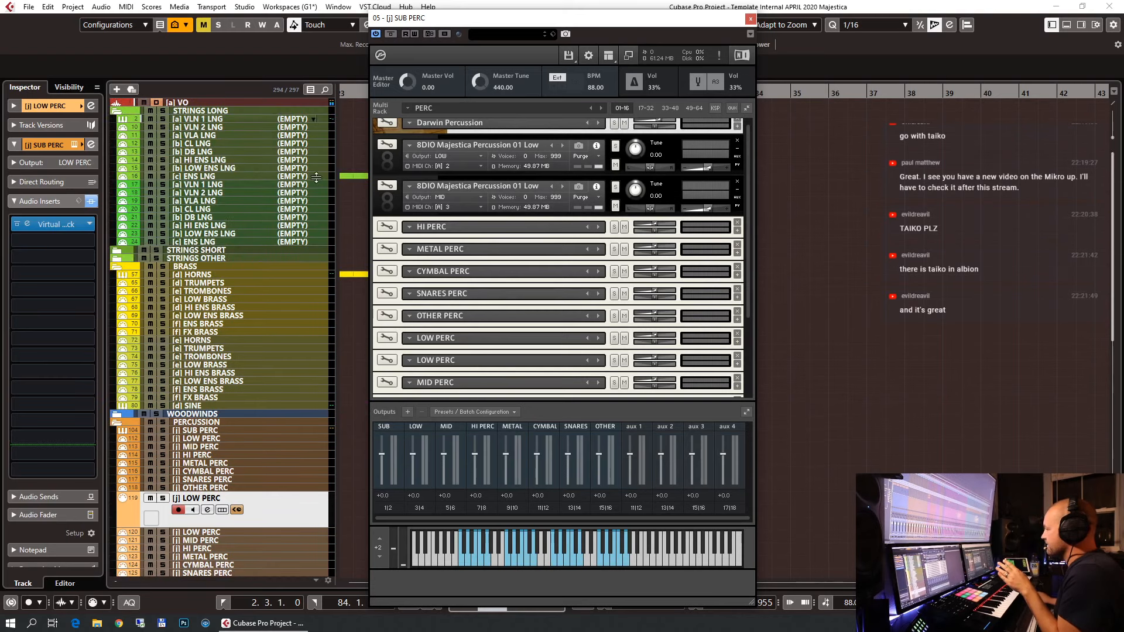
left_click(197, 185)
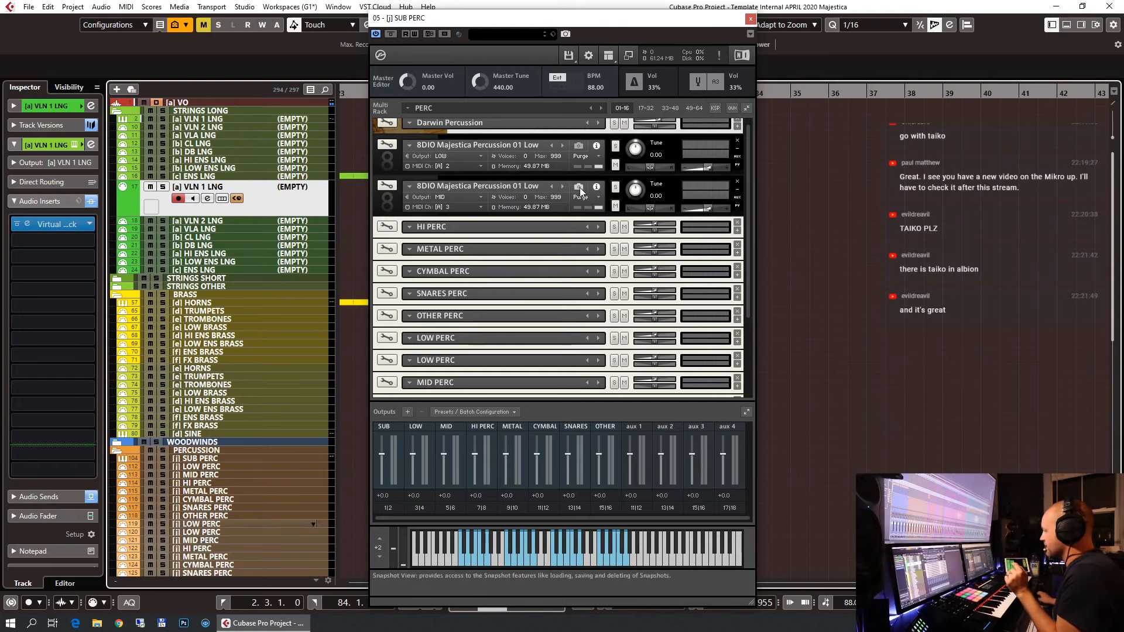
scroll(581, 191, "down", 1)
scroll(581, 191, "down", 1)
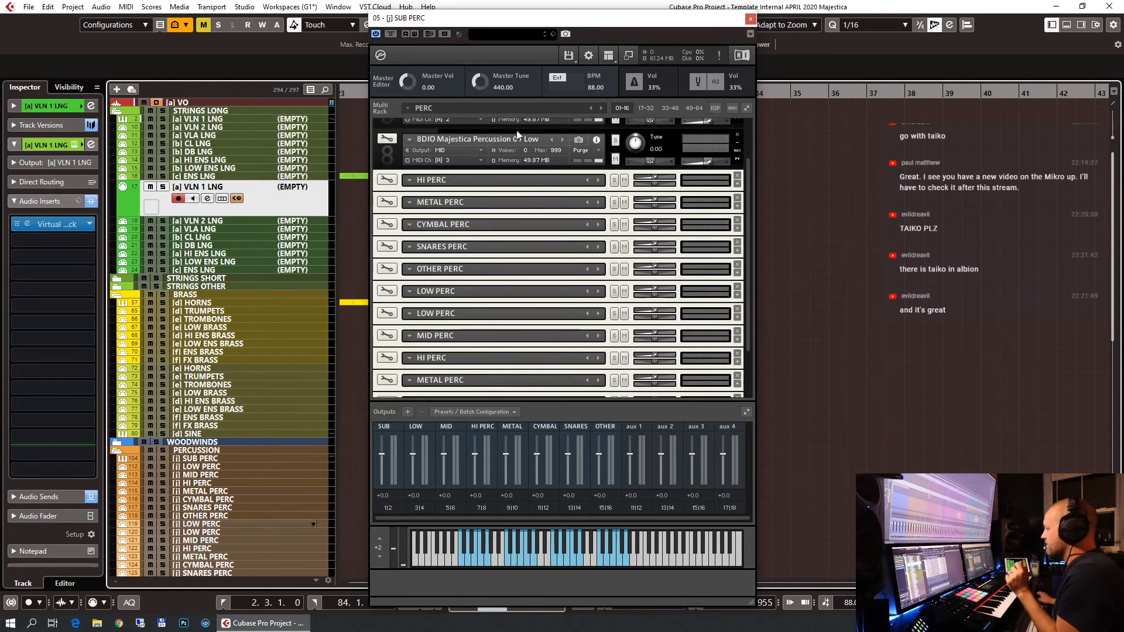
Close the Kontakt window and reopen it from the [j] SUB PERC track in the PERCUSSION folder.
left_click(750, 20)
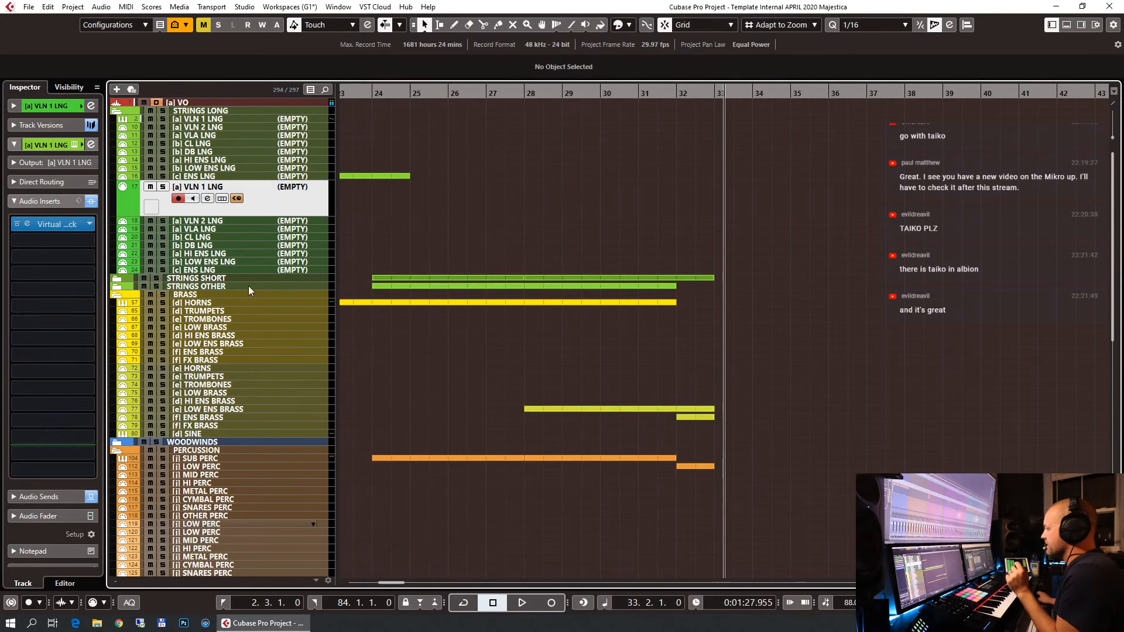
scroll(309, 328, "down", 5)
left_click(208, 268)
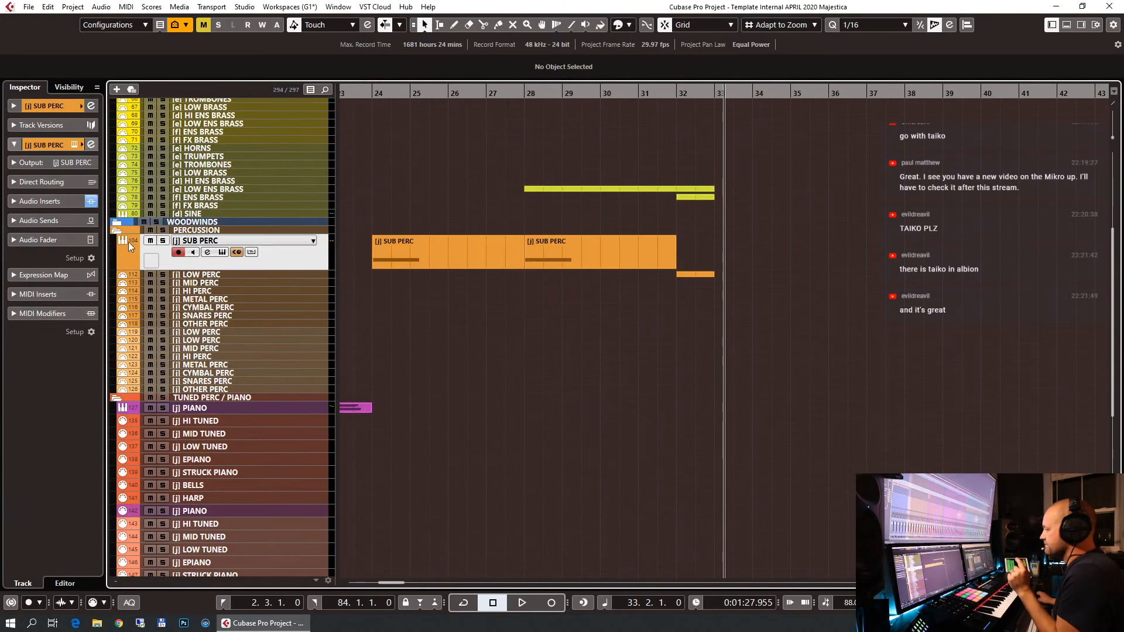
left_click(74, 144)
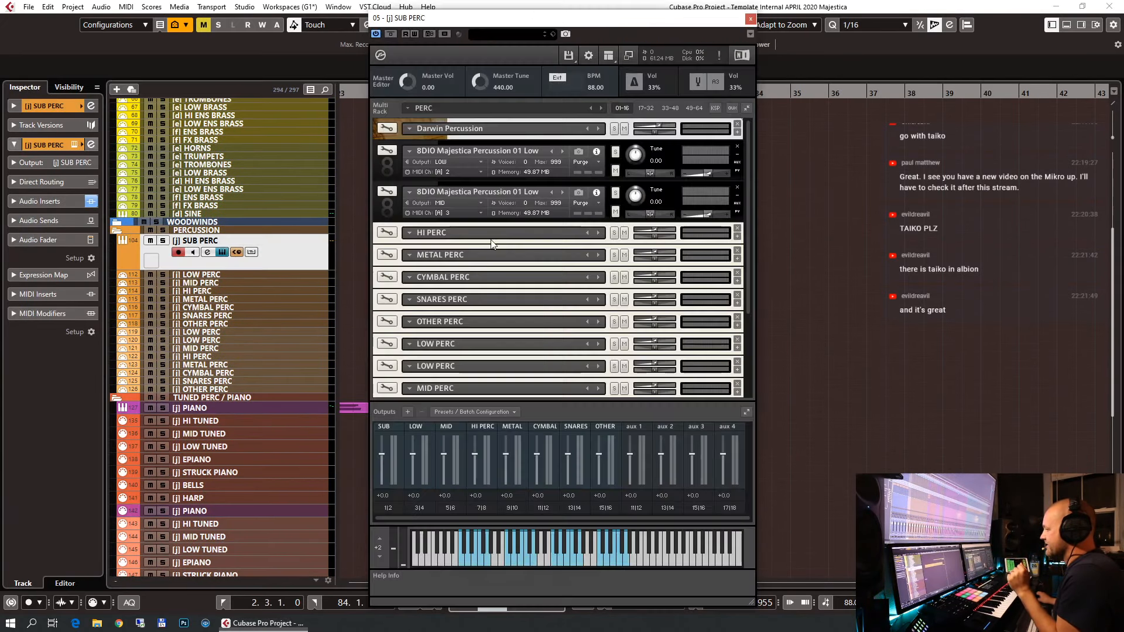
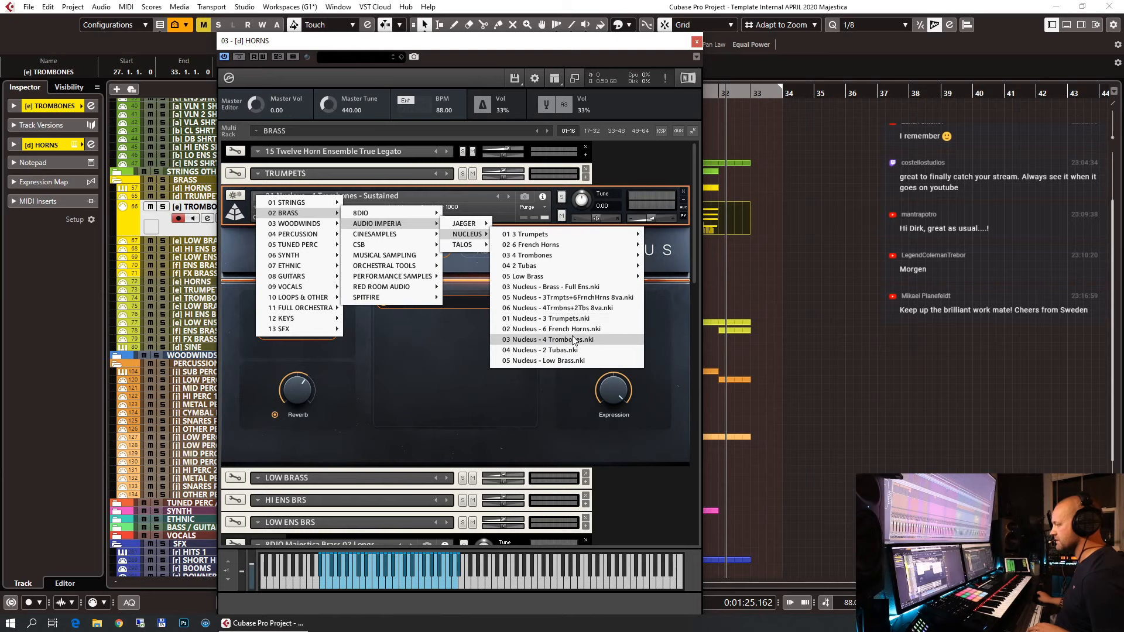
Load Audio Imperia's 03 Nucleus - 4 Trombones into the TROMBONES slot and check its sample start in the advanced view.
left_click(571, 338)
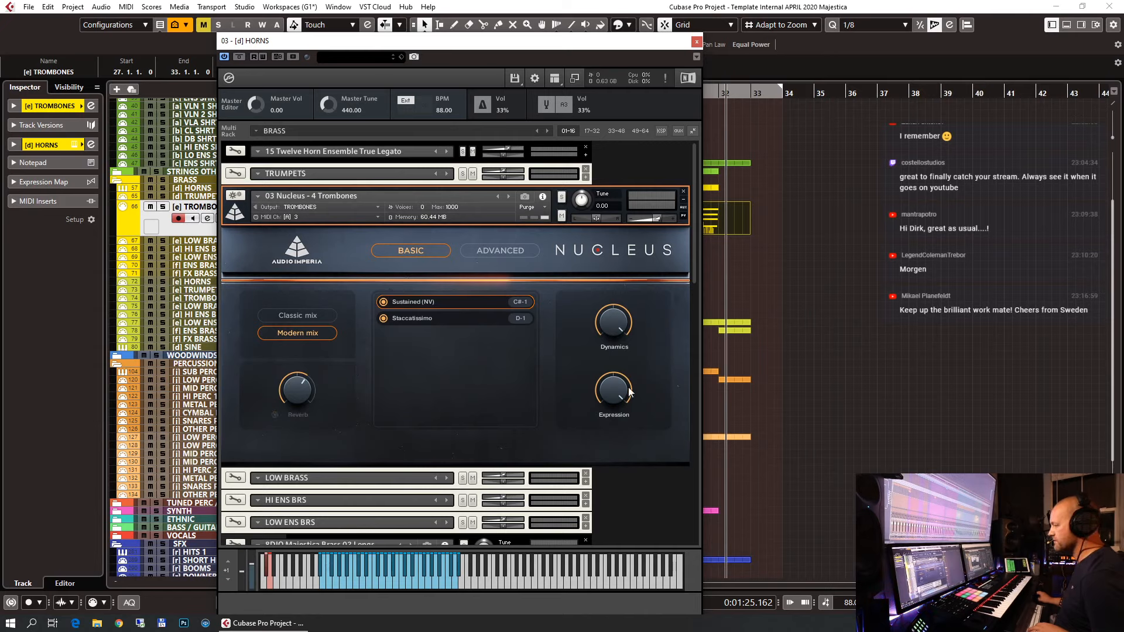
left_click(500, 248)
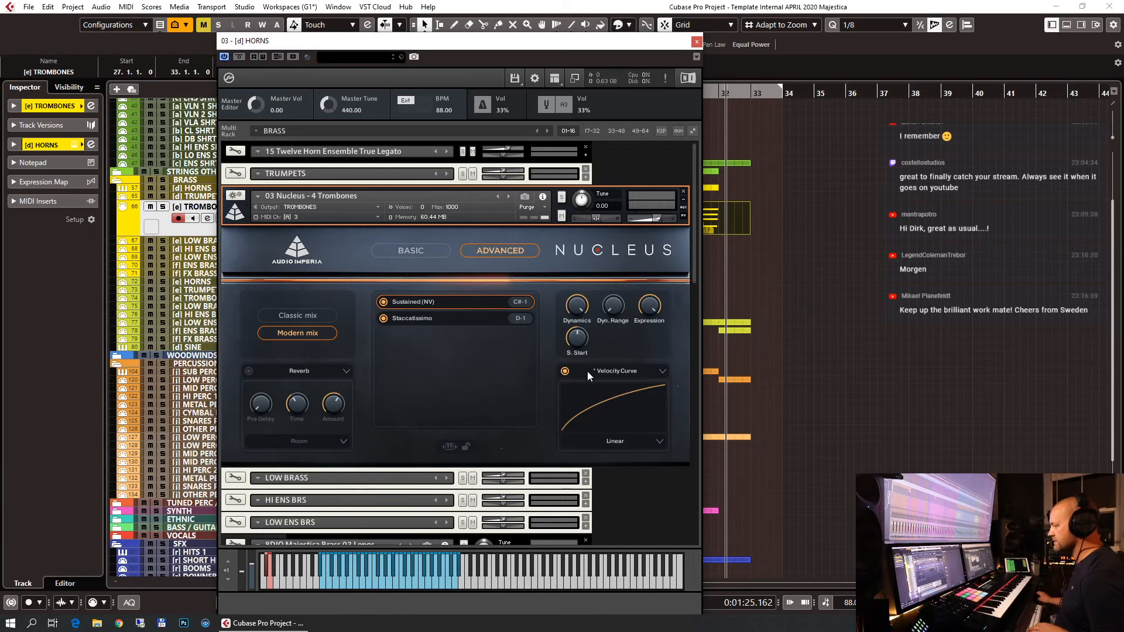
right_click(581, 345)
left_click(550, 328)
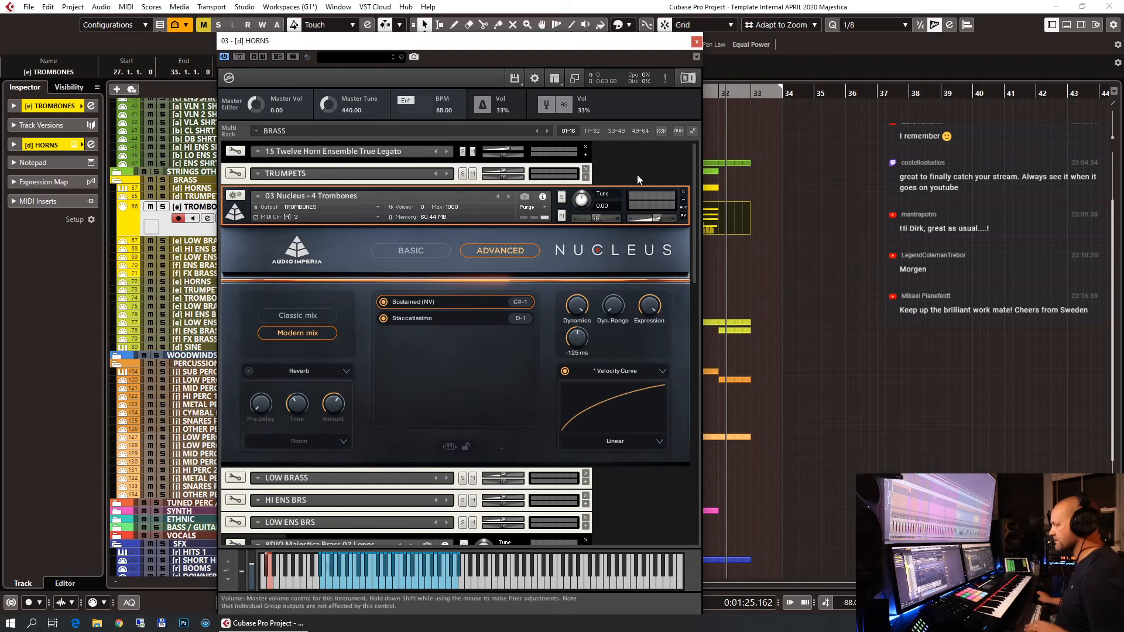
Close Kontakt and open the basic track settings of [e] TROMBONES with its track delay ready for editing.
left_click(696, 42)
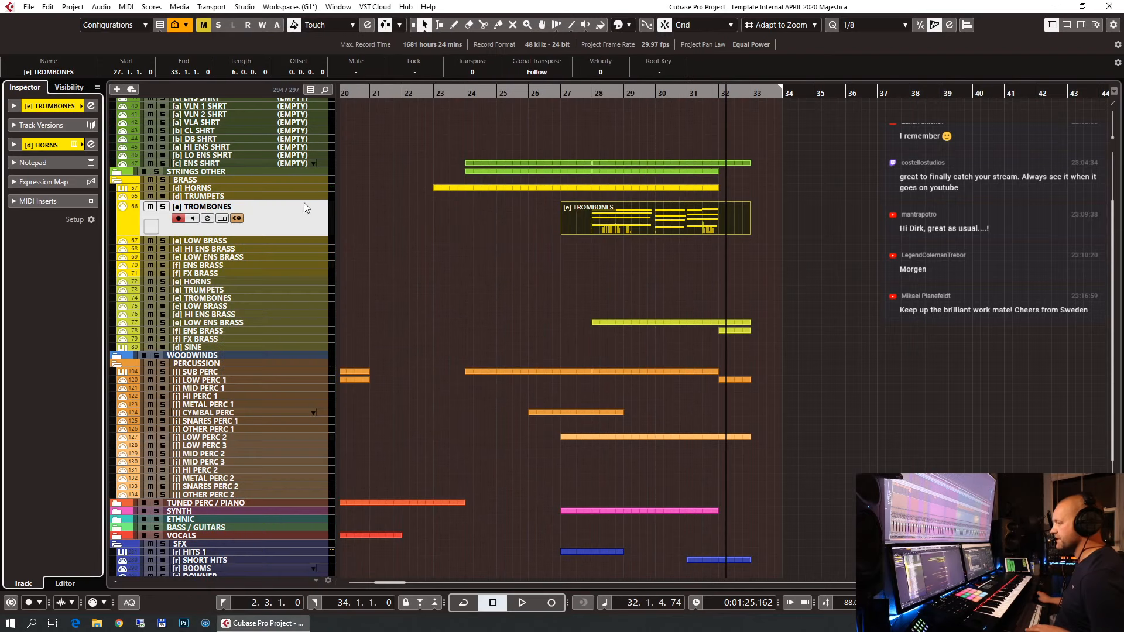
left_click(41, 107)
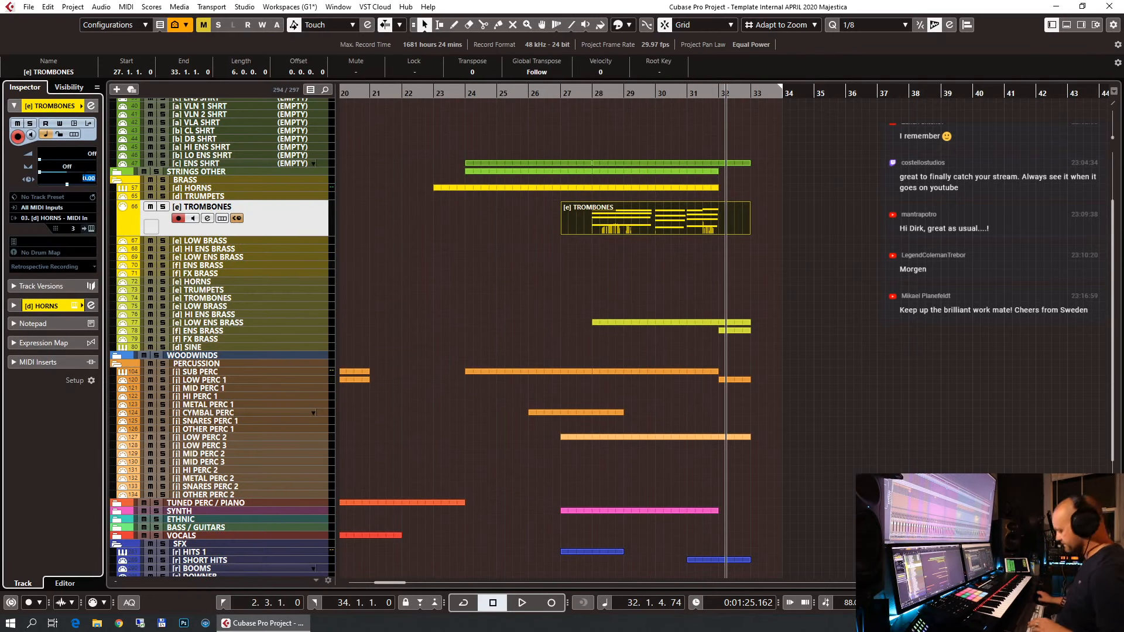
Set the trombones track delay to -125 ms.
type("-125")
key("Return")
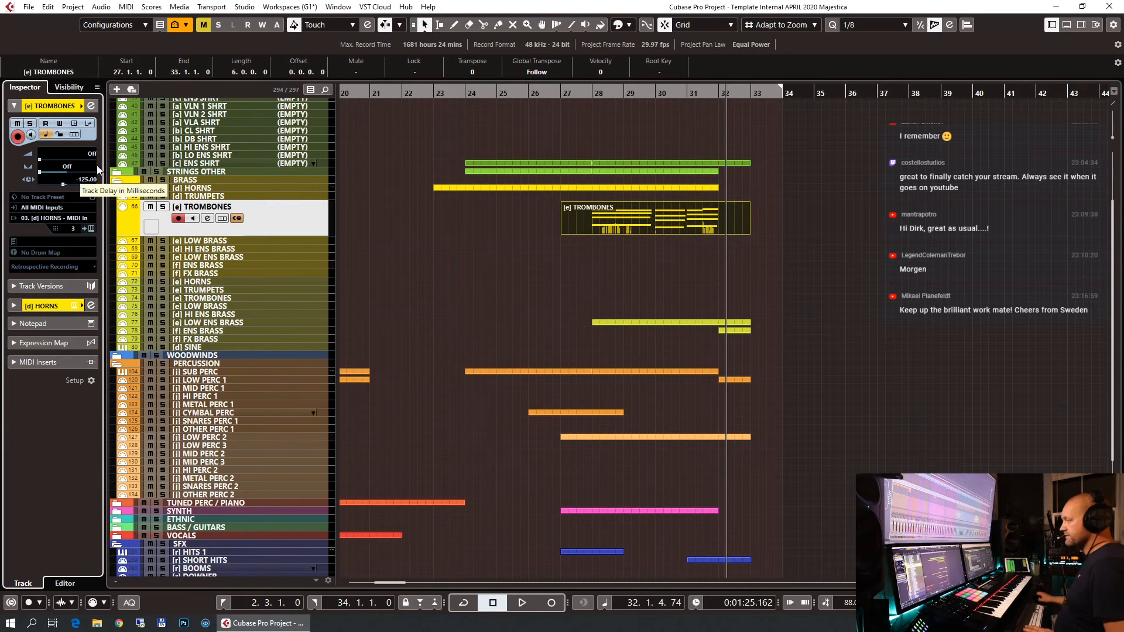
Add an eighth-length C#-1 note at 27.4.1 in the trombones part and play back from there.
double_click(632, 218)
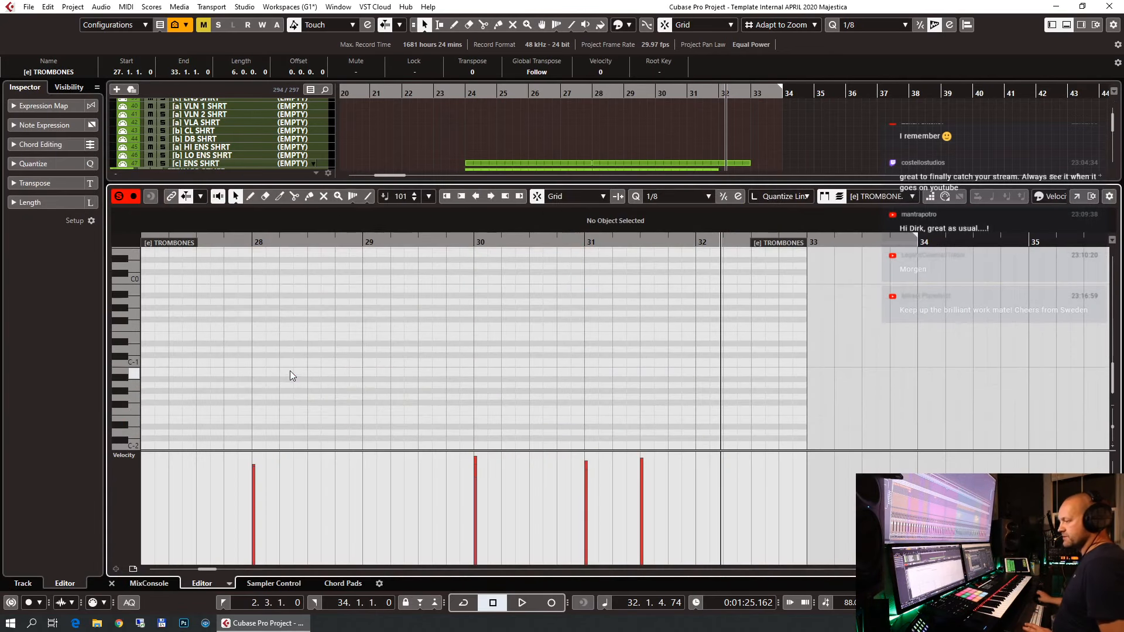
left_click(230, 355, "alt")
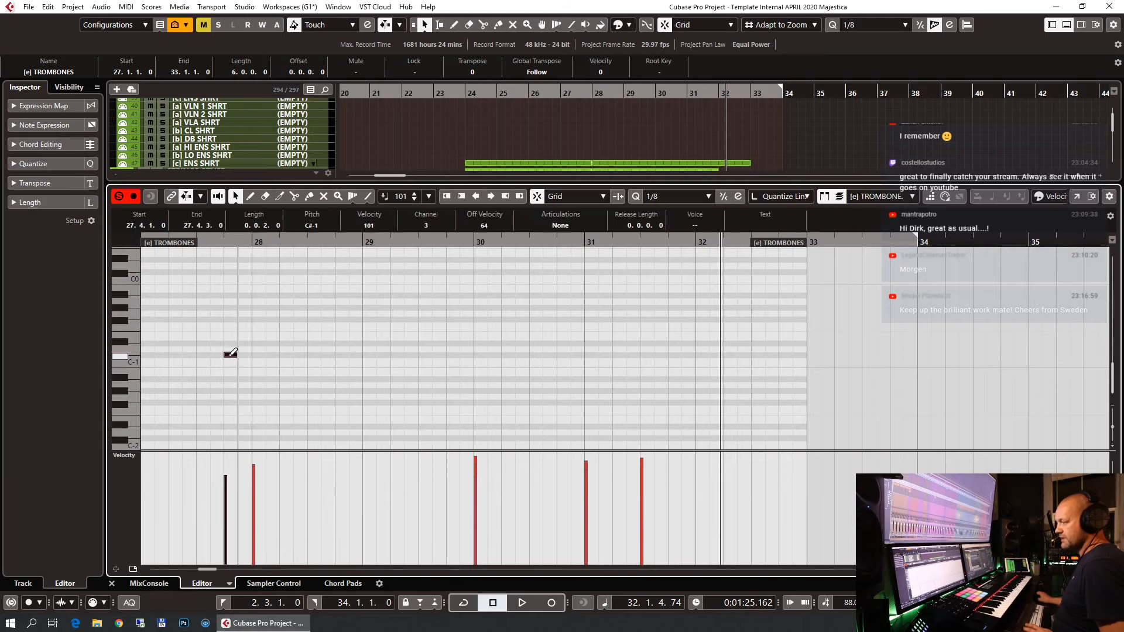
left_click(226, 244)
key("space")
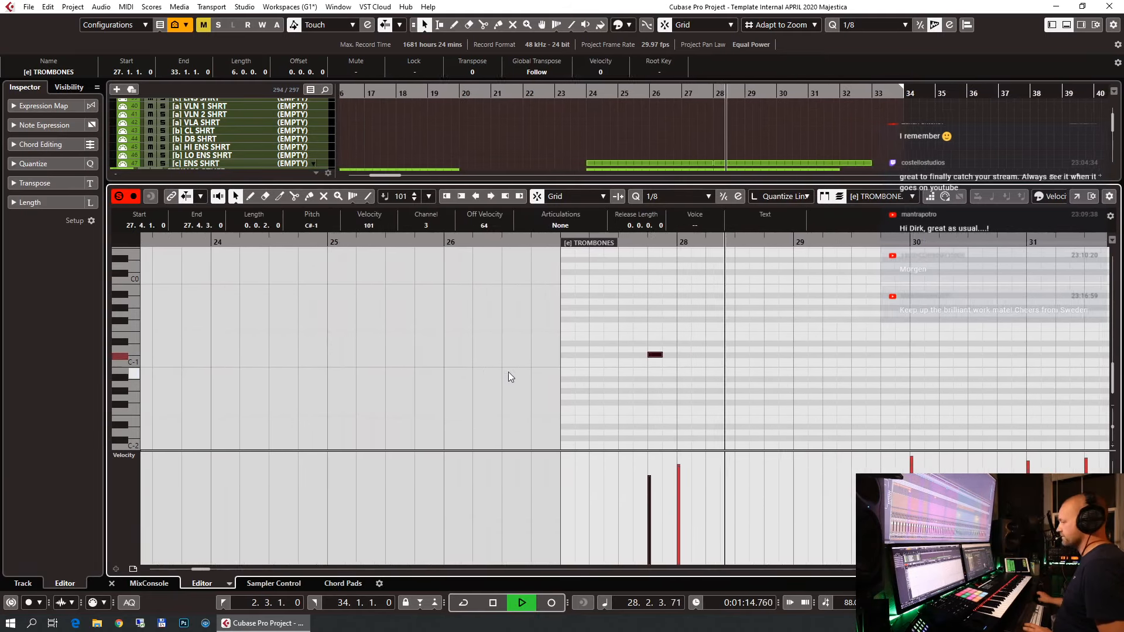
key("space")
key("Return")
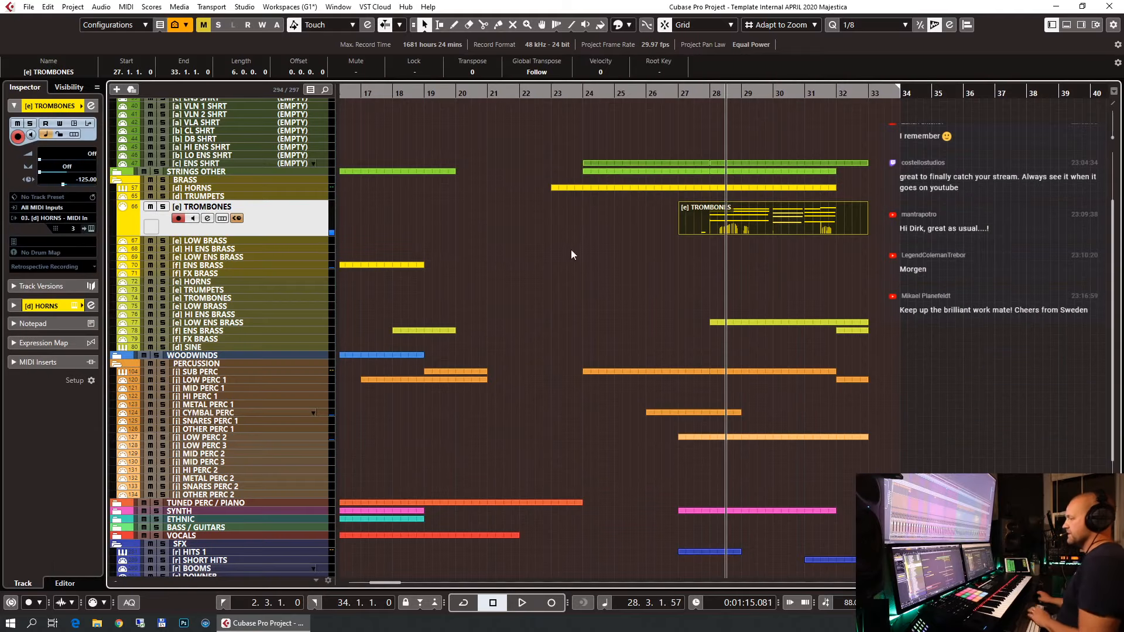
Record modulation moves into the trombones part from bar 27 through bar 32 and check the part's notes.
left_click(681, 95)
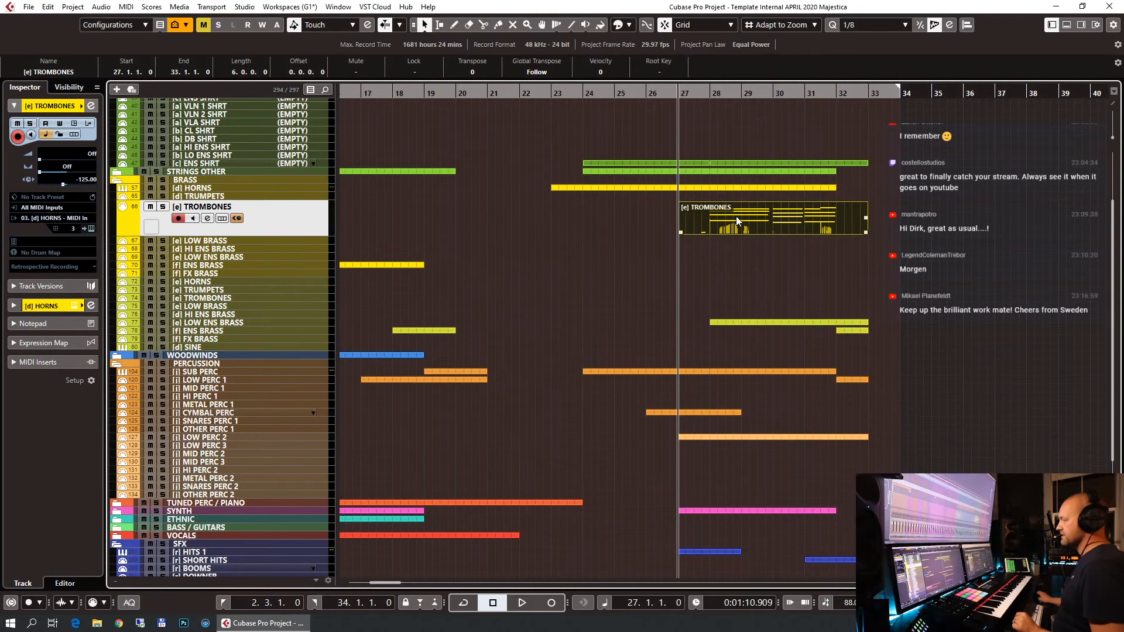
key("KP_Multiply")
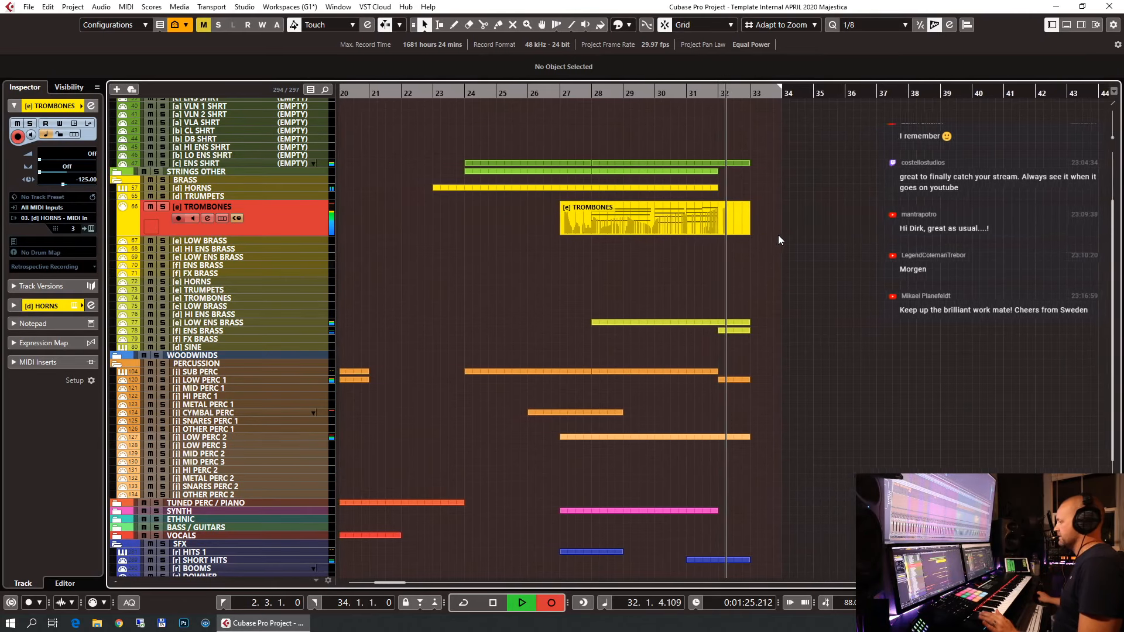
key("space")
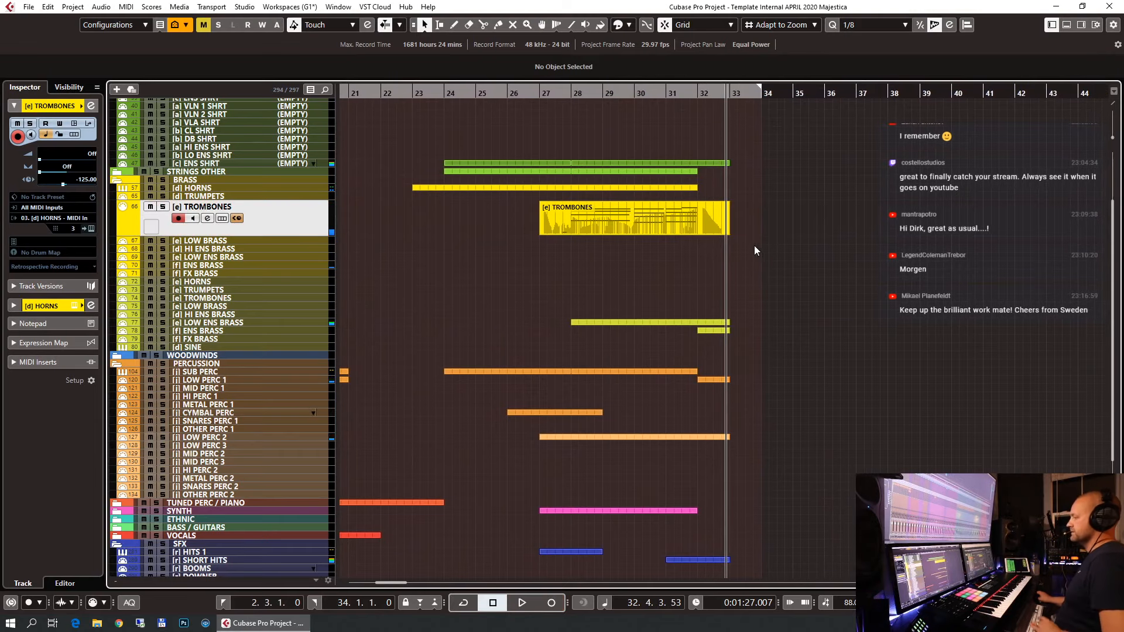
left_click(691, 224)
double_click(692, 224)
scroll(556, 341, "down", 3)
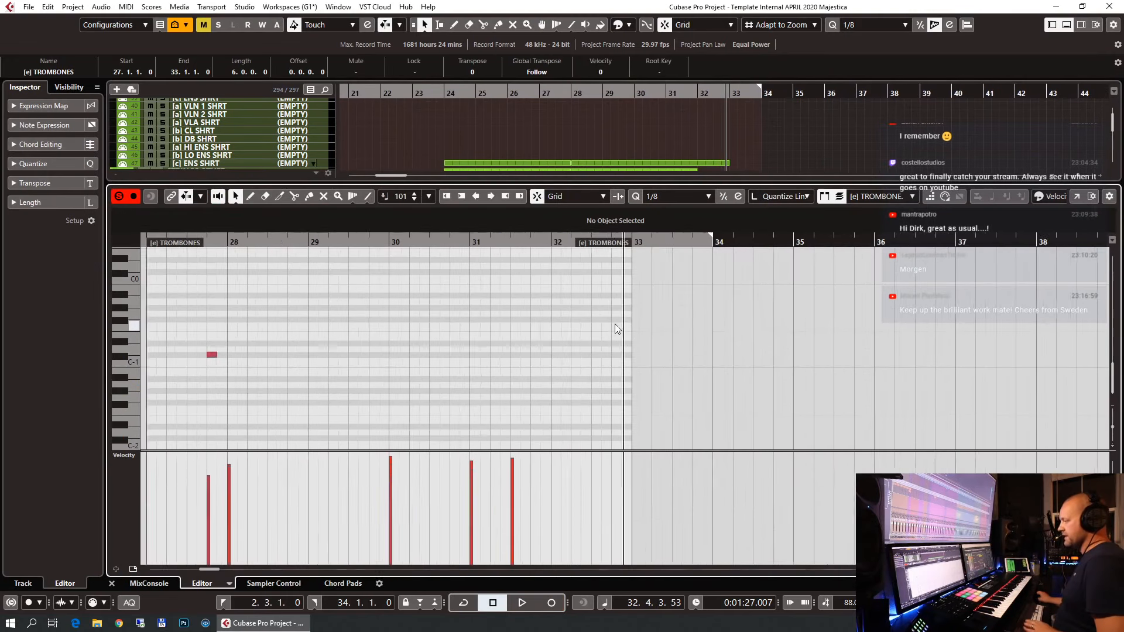
scroll(591, 326, "up", 4)
key("Return")
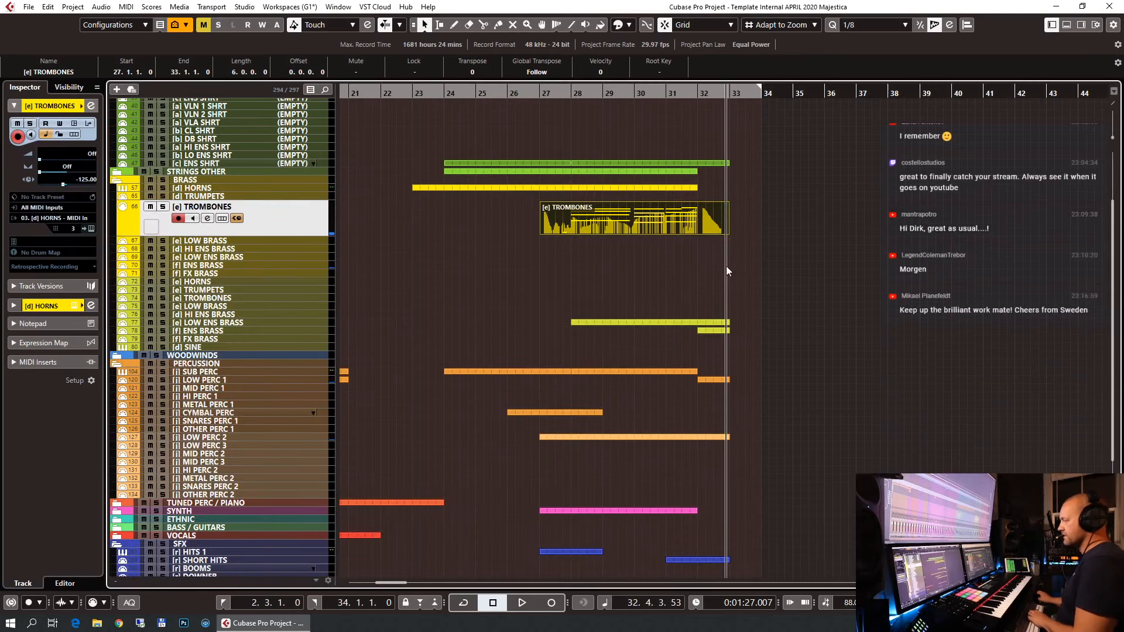
Raise the velocities of the Low Ens Brass notes in a rising ramp from bar 32 to the part's end.
left_click(715, 322)
double_click(716, 323)
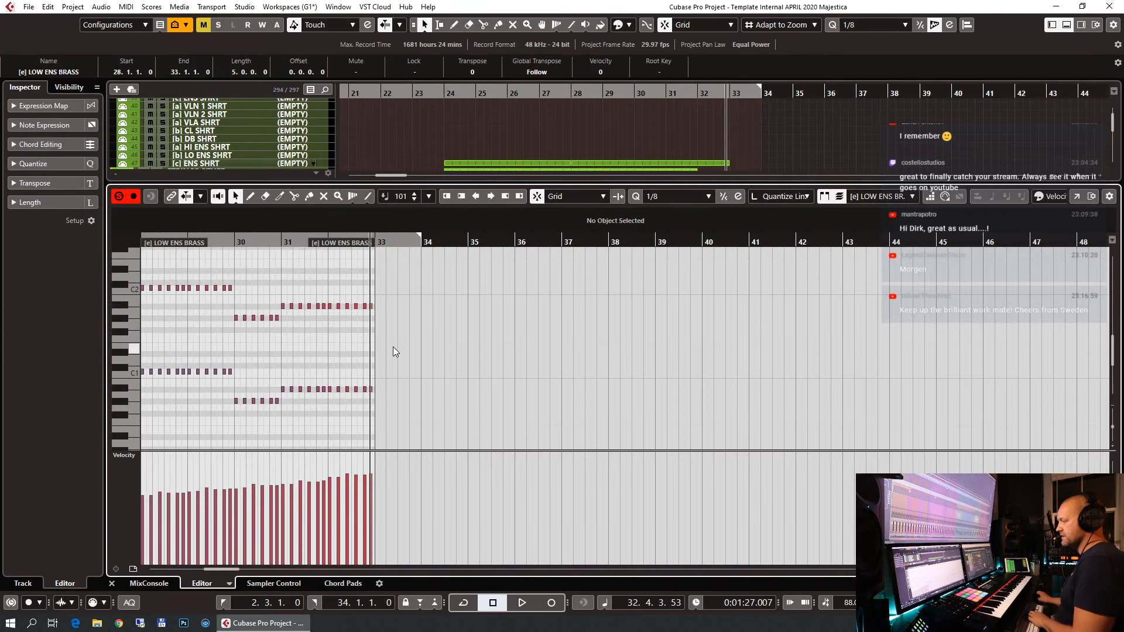
left_click(330, 463)
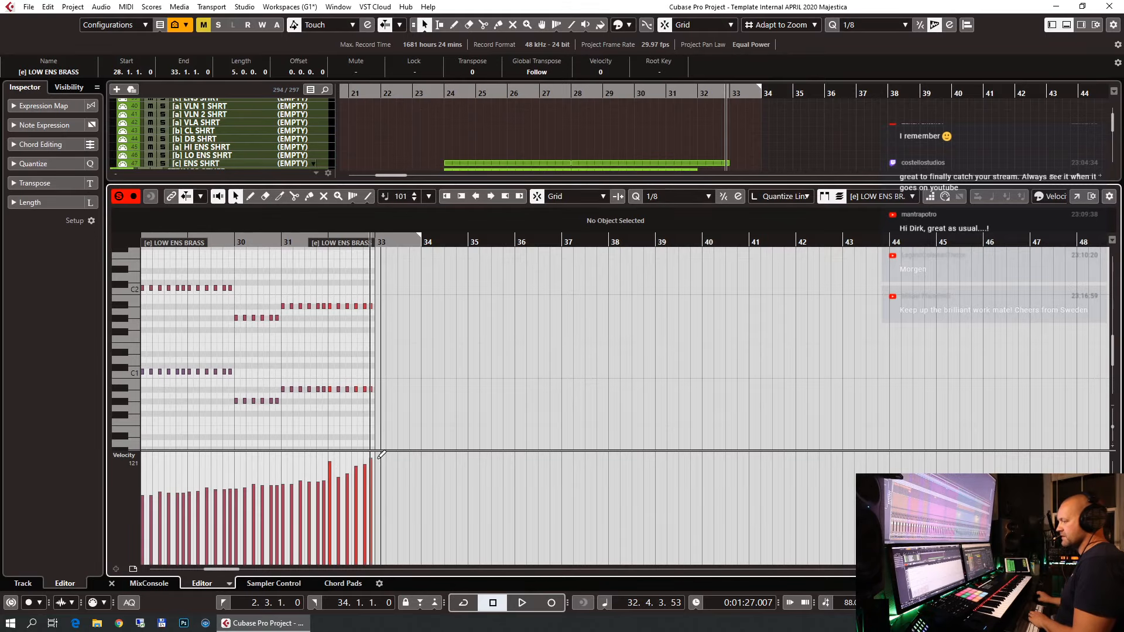
key("Return")
Add an eighth-length D-1 note at 31.4.3 in the trombones part.
double_click(714, 205)
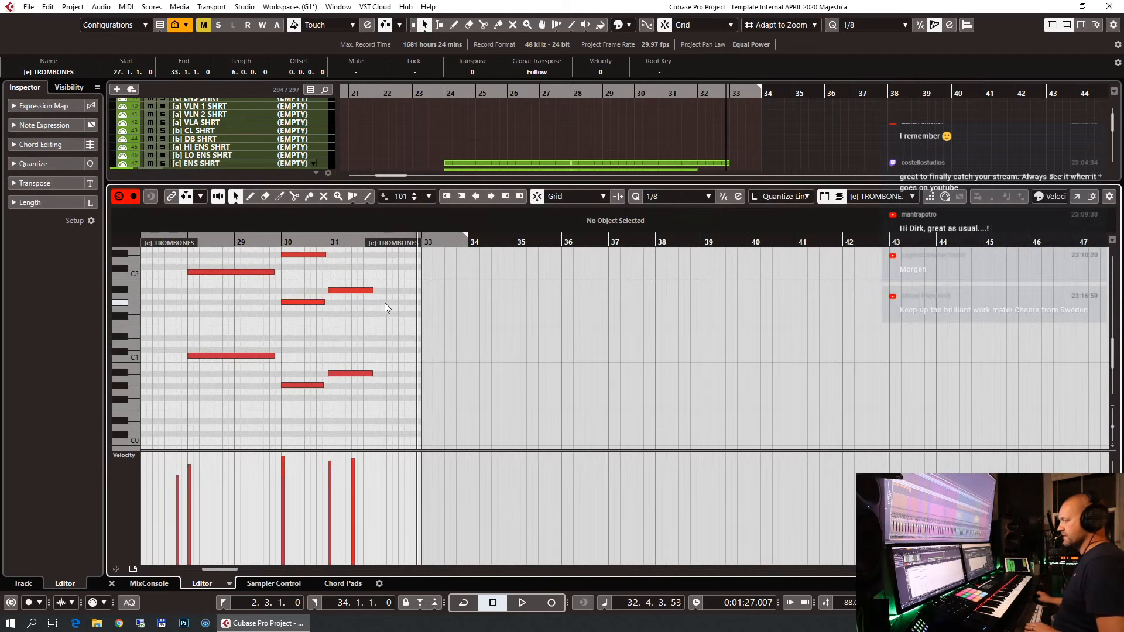
key("h")
key("h")
key("h")
scroll(553, 341, "down", 2)
scroll(544, 339, "down", 3)
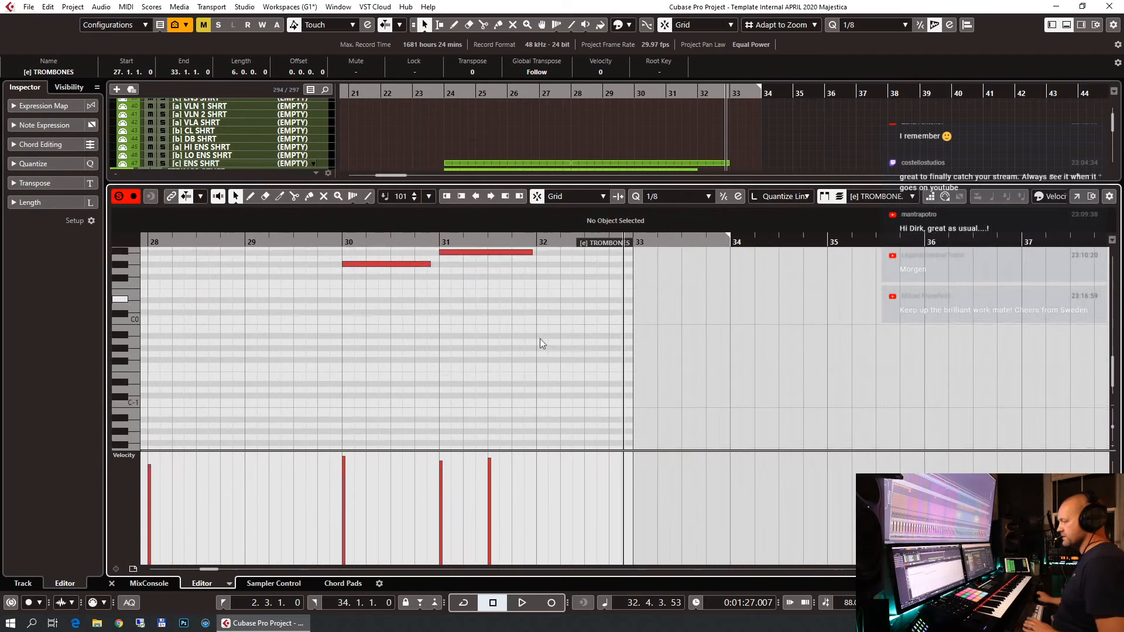
key("g")
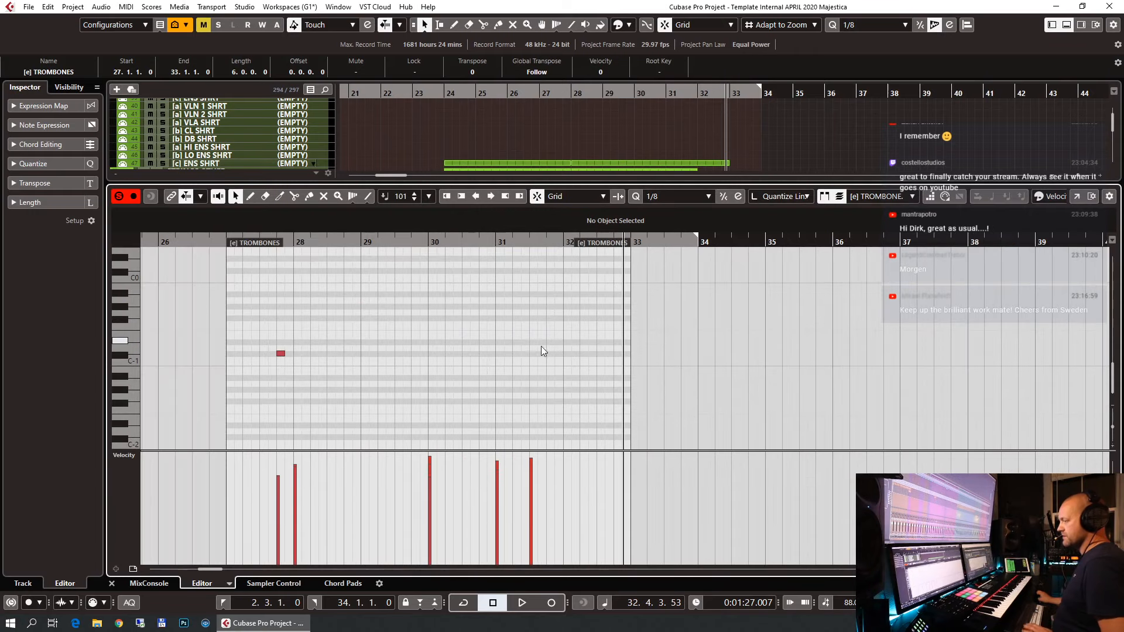
left_click(557, 348)
key("h")
key("h")
key("h")
key("h")
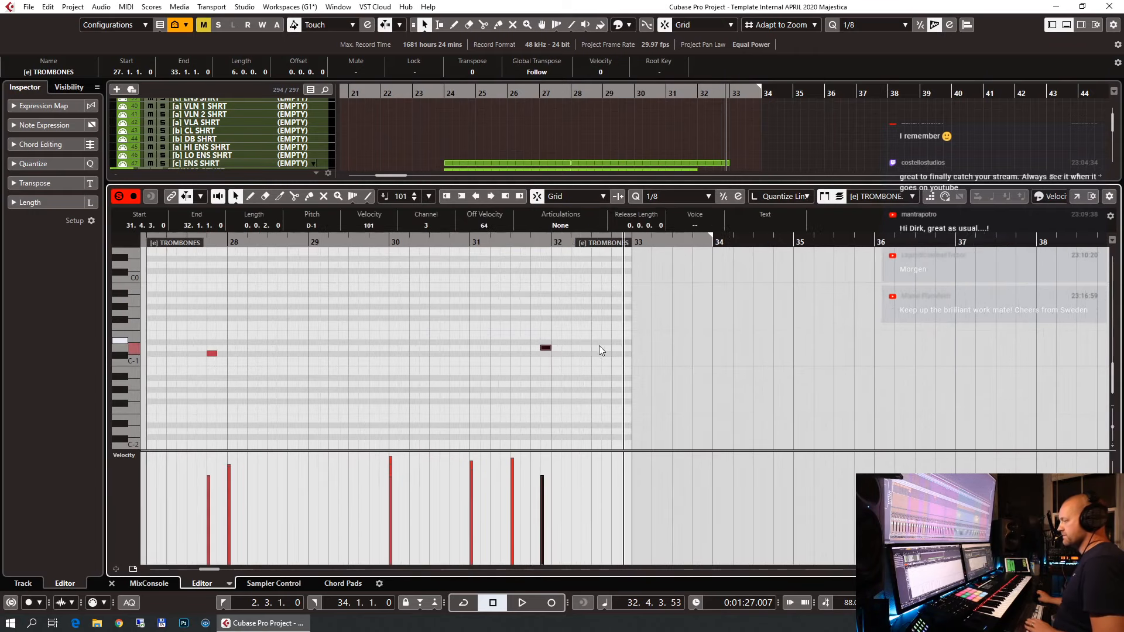
Turn on step input with 1/16 quantize and place the insertion position at the start of bar 32.
scroll(585, 348, "up", 5)
left_click(501, 299)
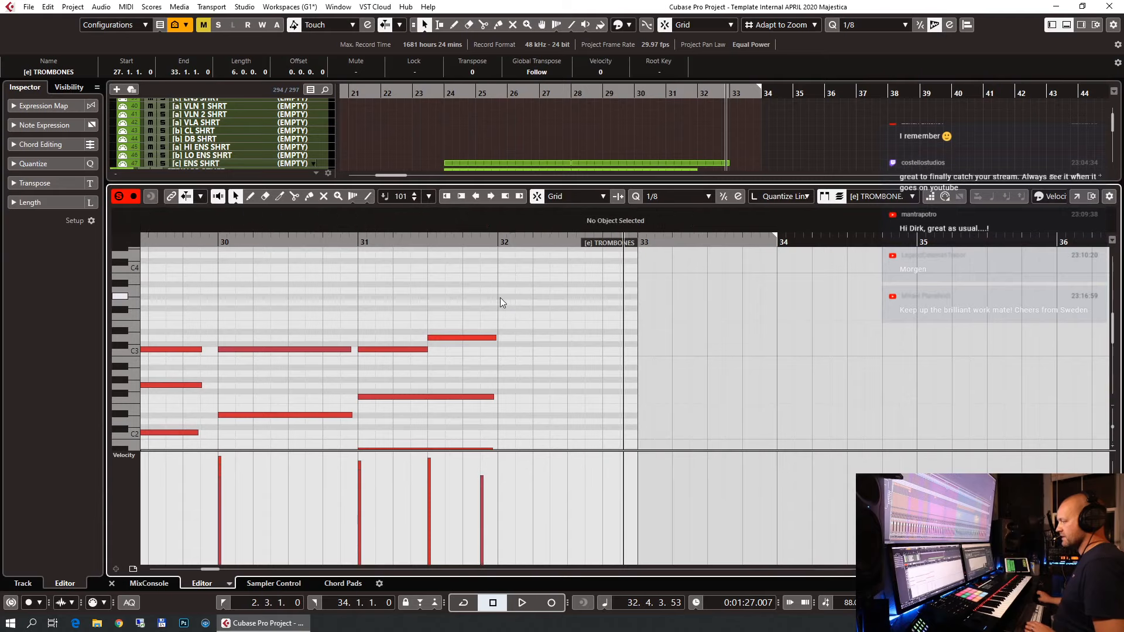
left_click(930, 196)
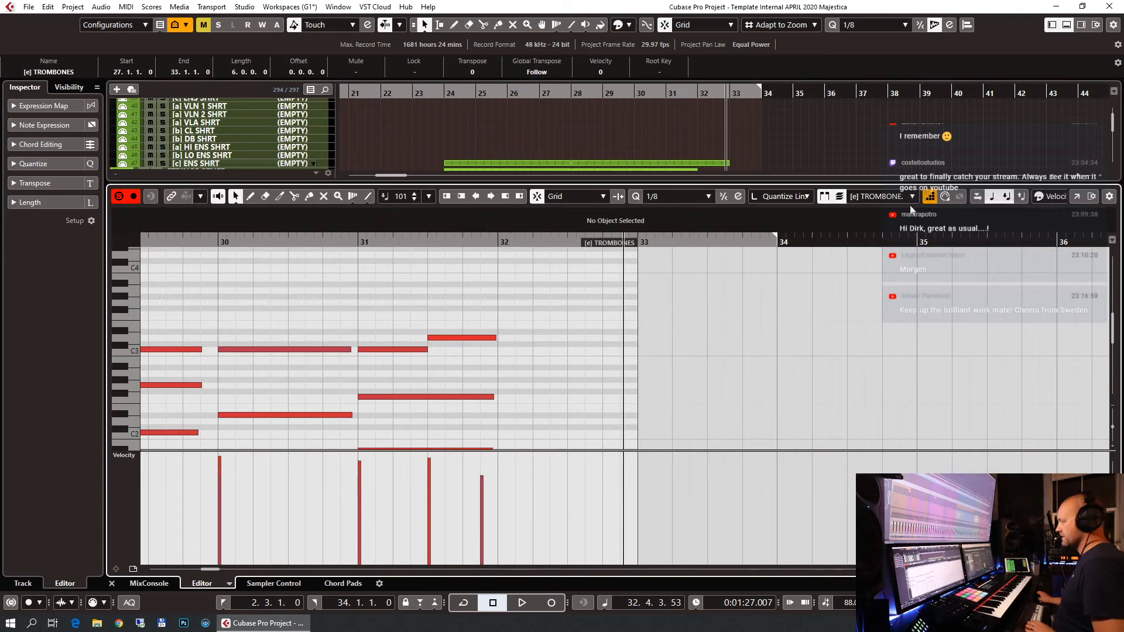
left_click(707, 197)
left_click(688, 264)
left_click(497, 309)
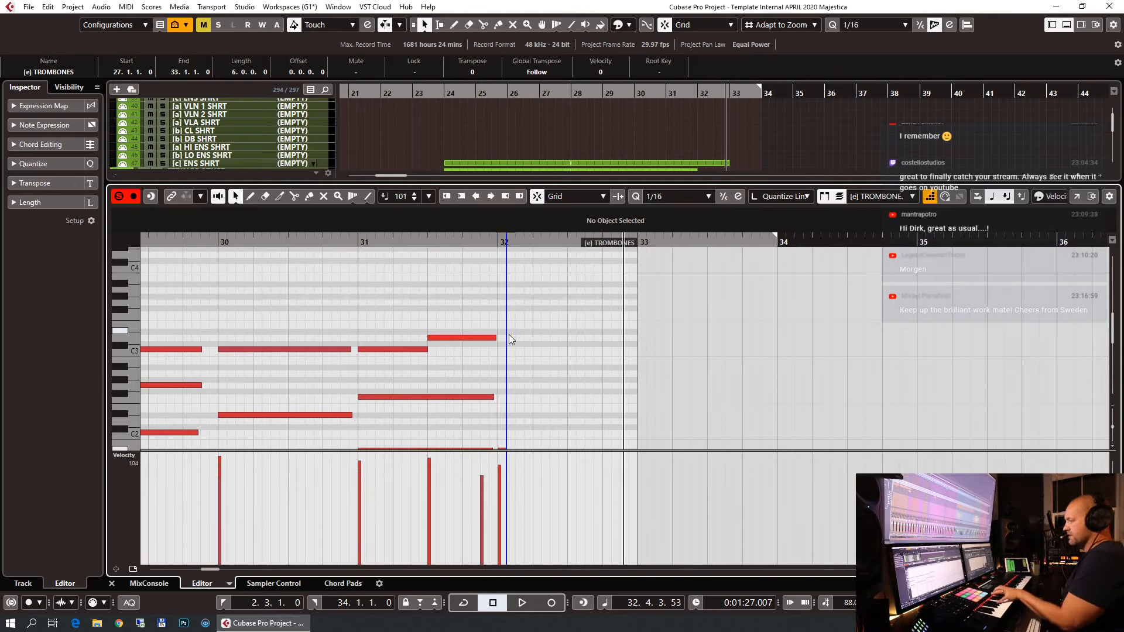
Step-enter six short A#0 and A#1 octave pairs across bar 32, skipping steps between them for the rhythm.
key("Right")
key("Right")
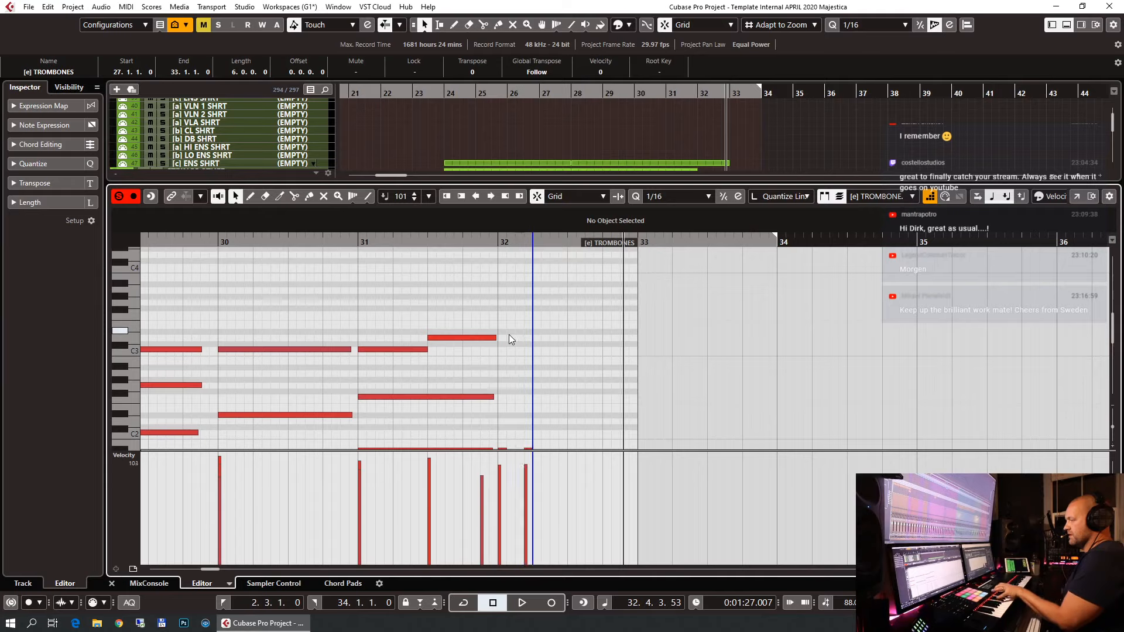
key("Right")
key("Right")
key("Right")
key("Right")
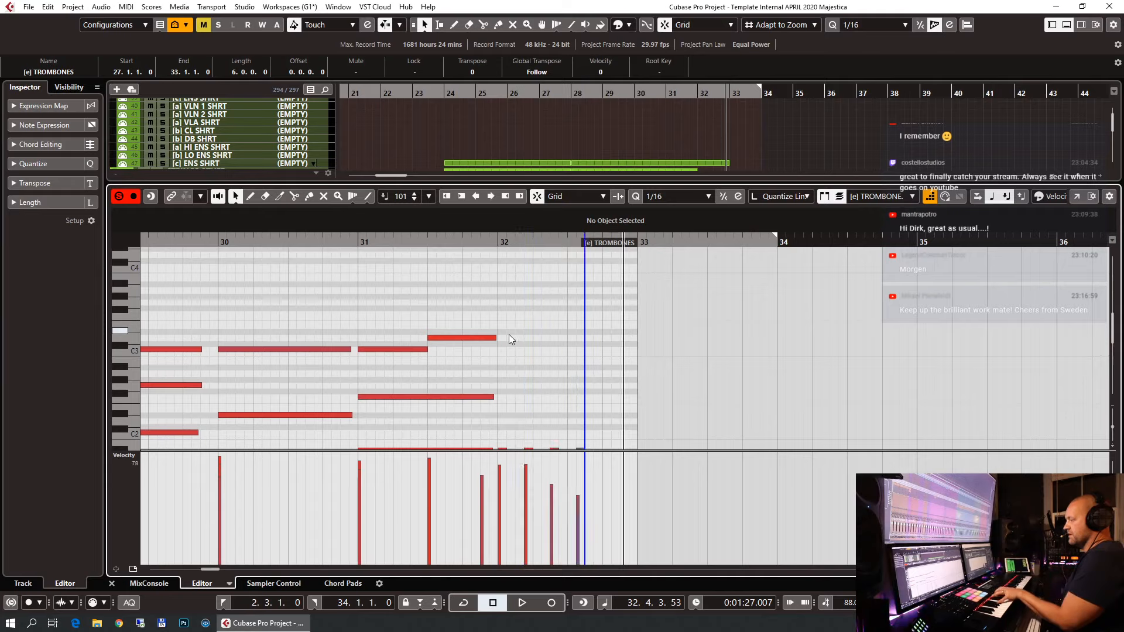
key("Right")
key("Right")
key("Right")
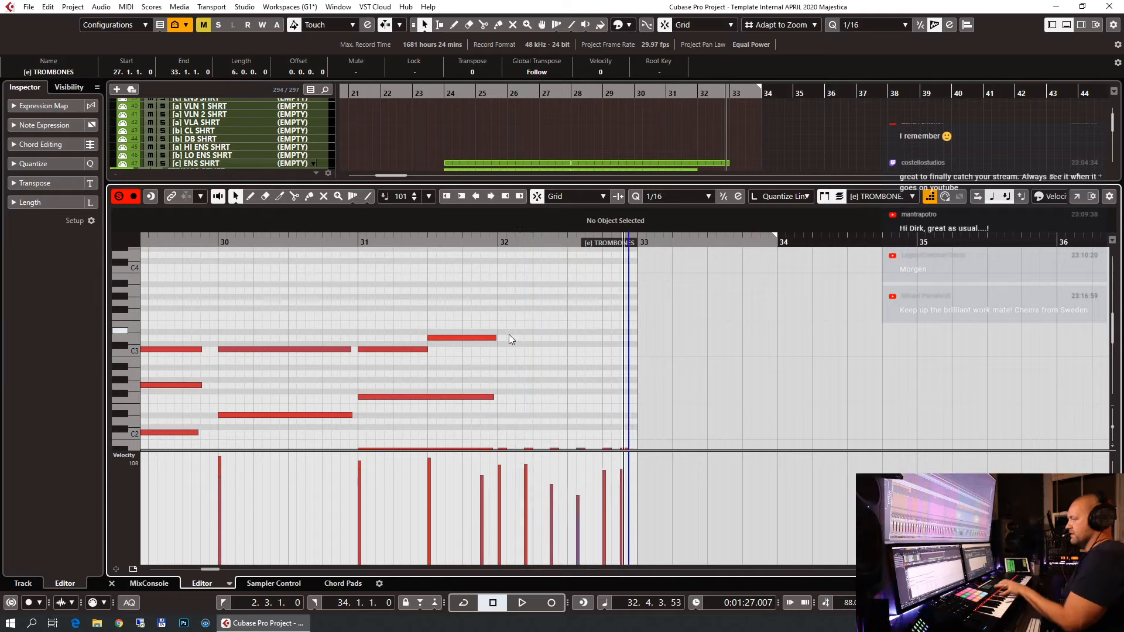
scroll(507, 409, "down", 3)
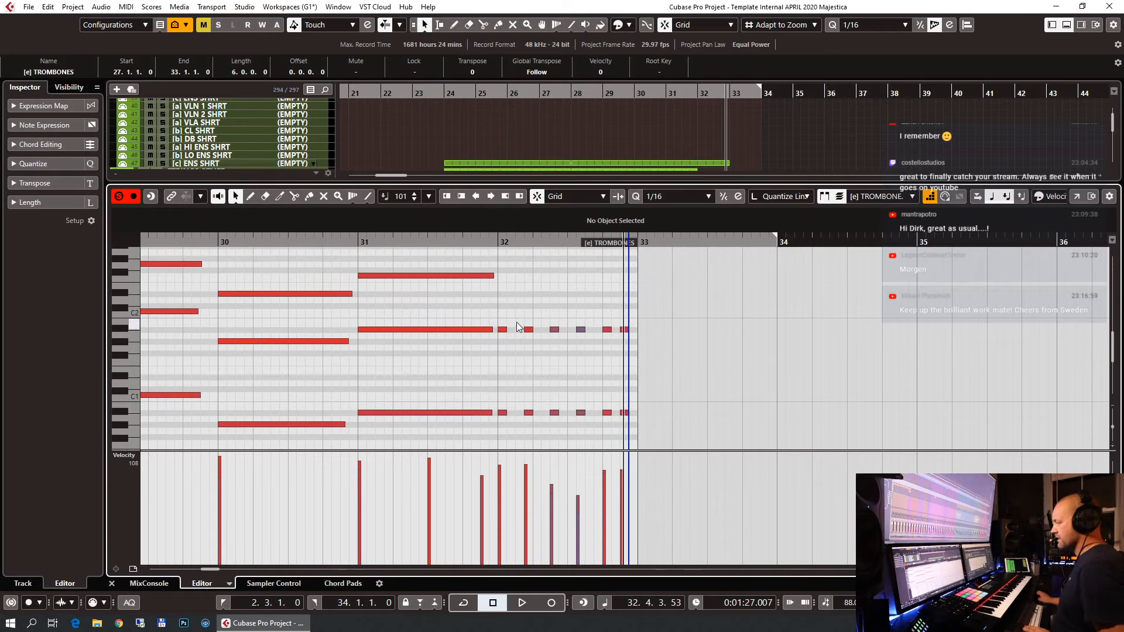
Humanize the short A# notes following the first pair in bar 32 and play back from just before bar 31.
left_click_drag(522, 308, 743, 444)
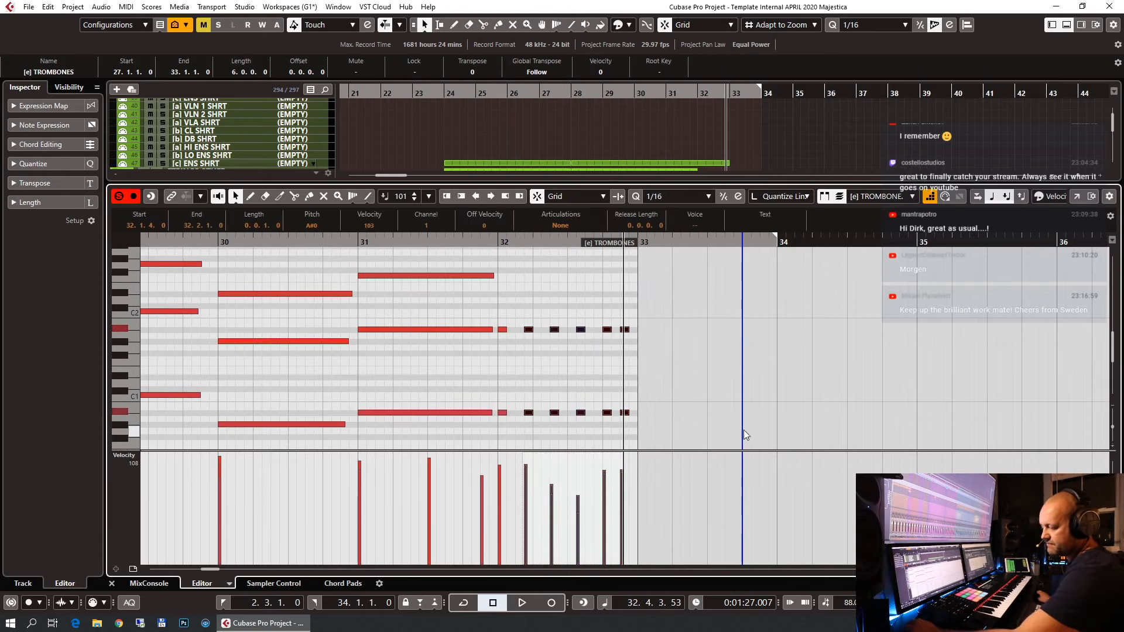
key("alt+h")
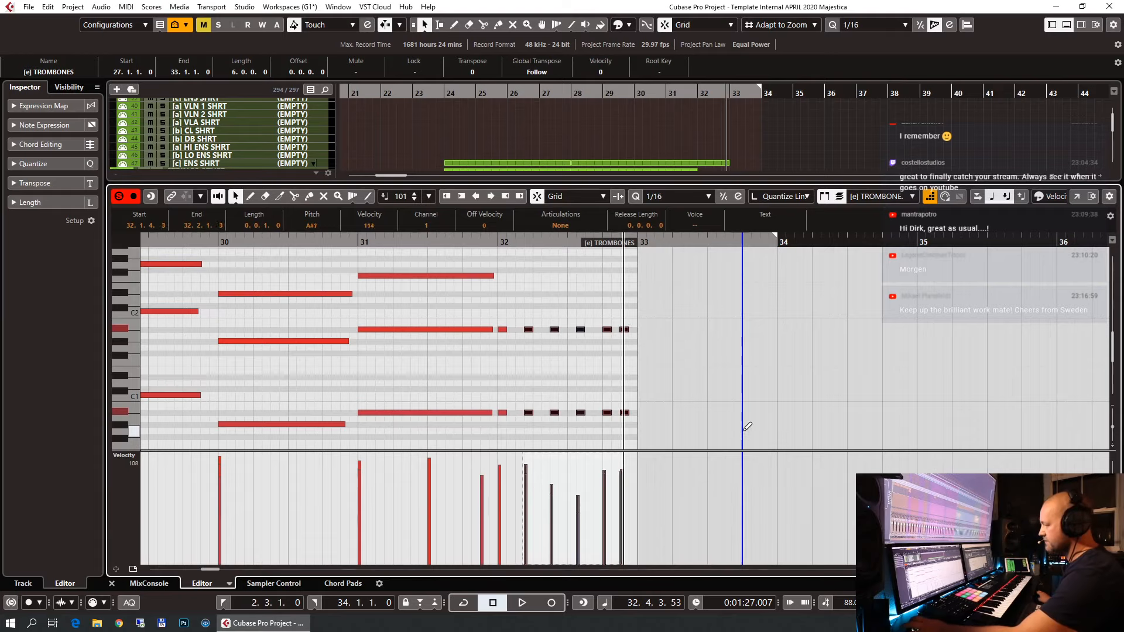
key("alt+h")
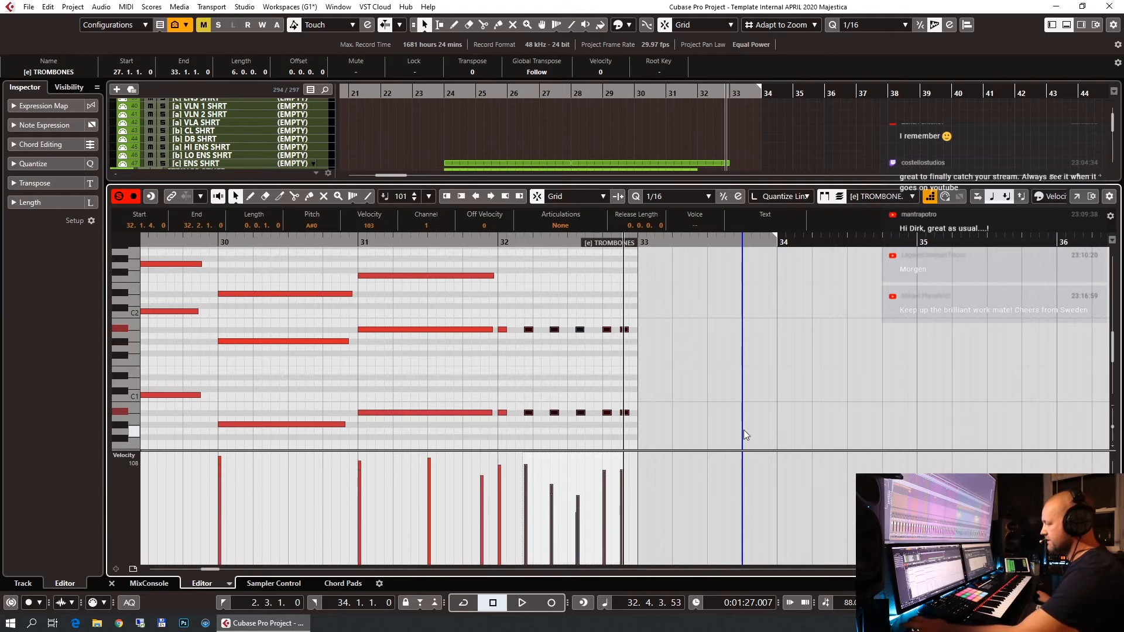
left_click(352, 247)
key("space")
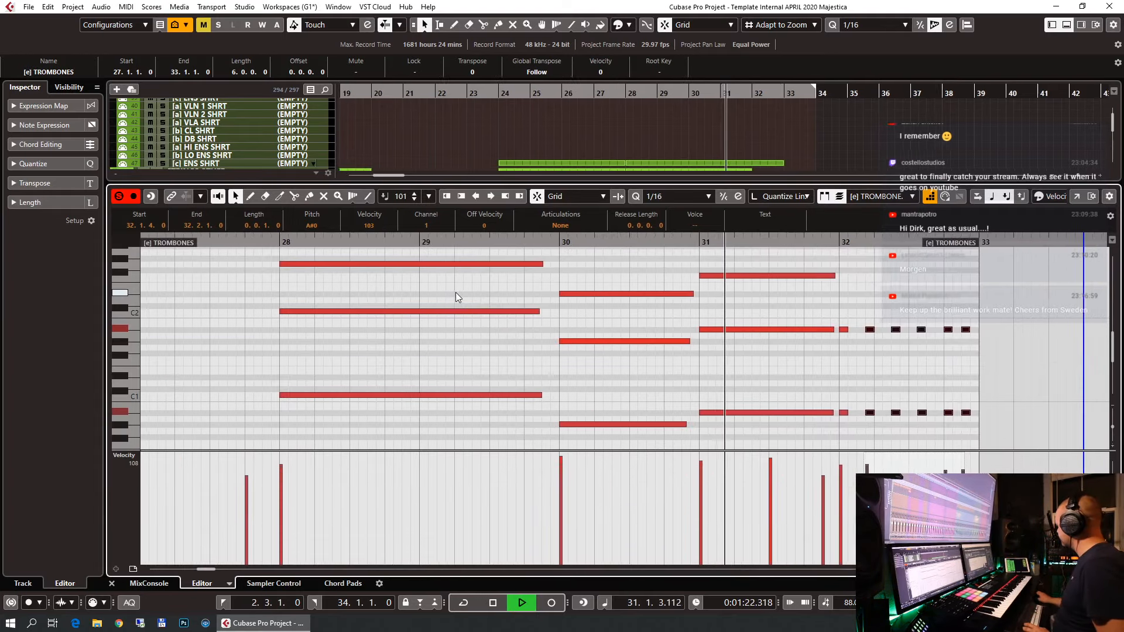
key("space")
Move the C#-1 note before bar 28 so it starts at 27.4.4, and start playback to check it.
left_click(228, 241)
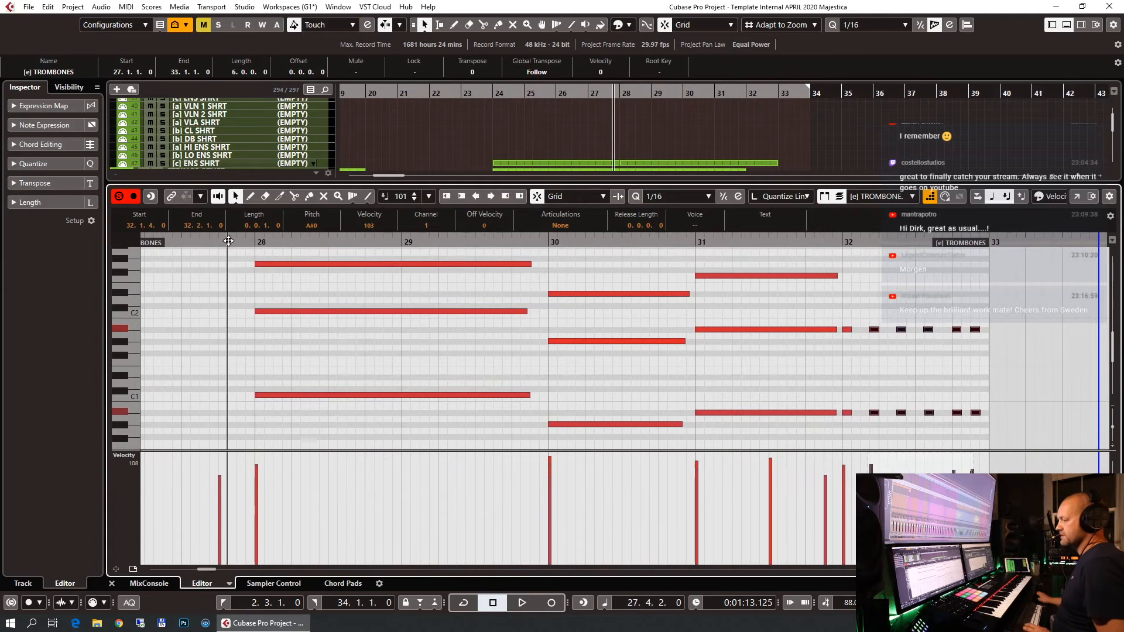
scroll(278, 287, "down", 6)
left_click_drag(228, 354, 257, 353)
key("space")
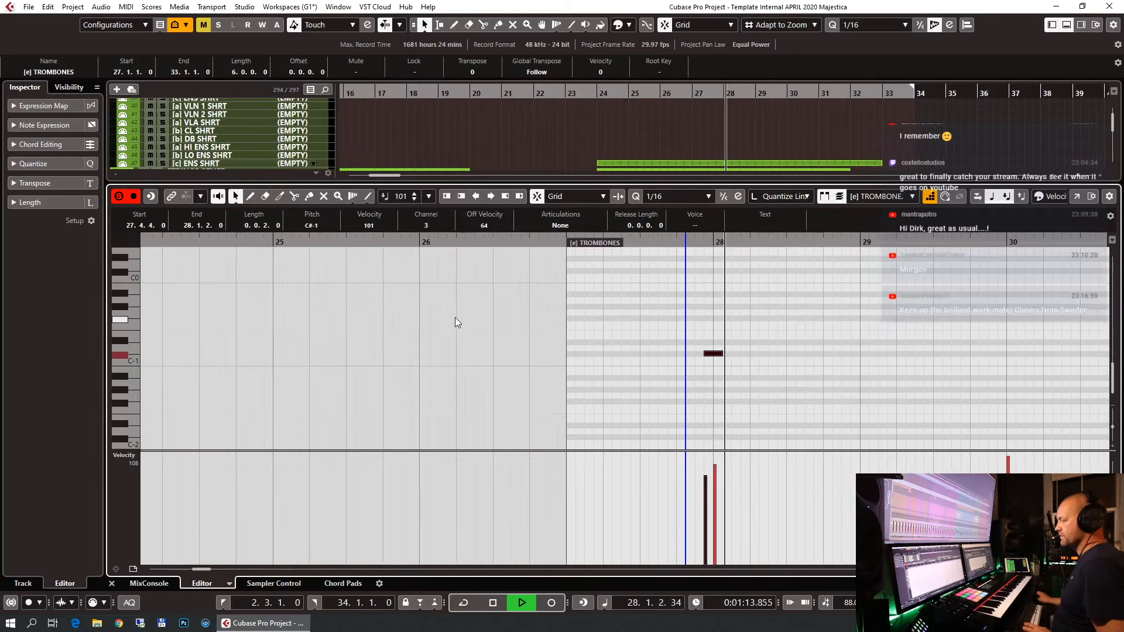
Play the trombones part to its end while reviewing its notes and CC1 modulation curve.
scroll(623, 316, "down", 5)
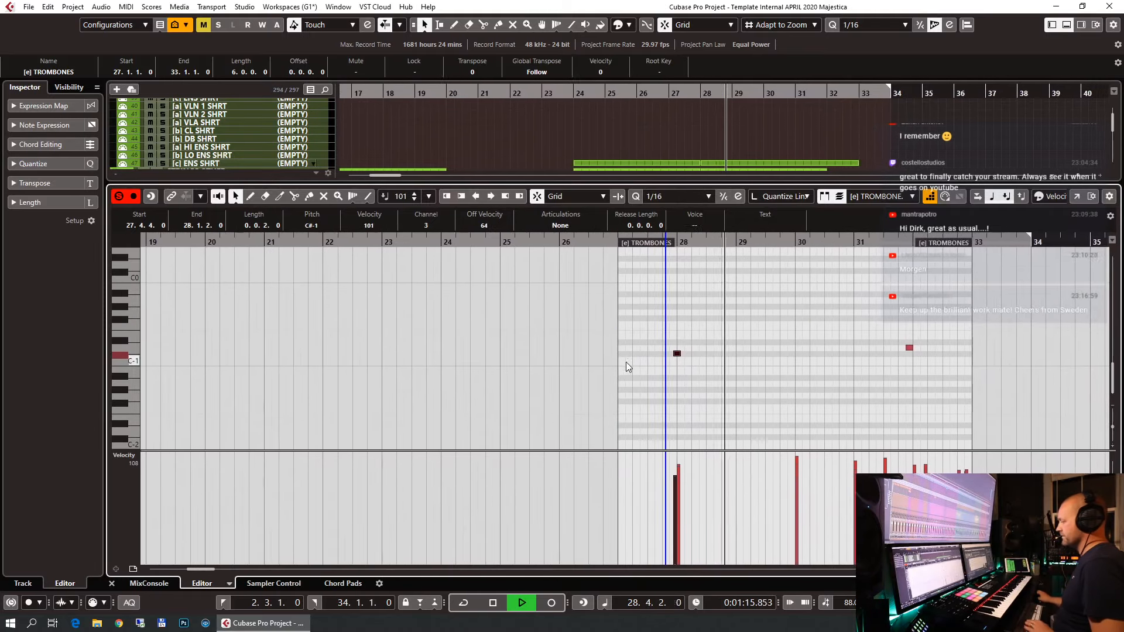
left_click(603, 374)
scroll(663, 388, "up", 4)
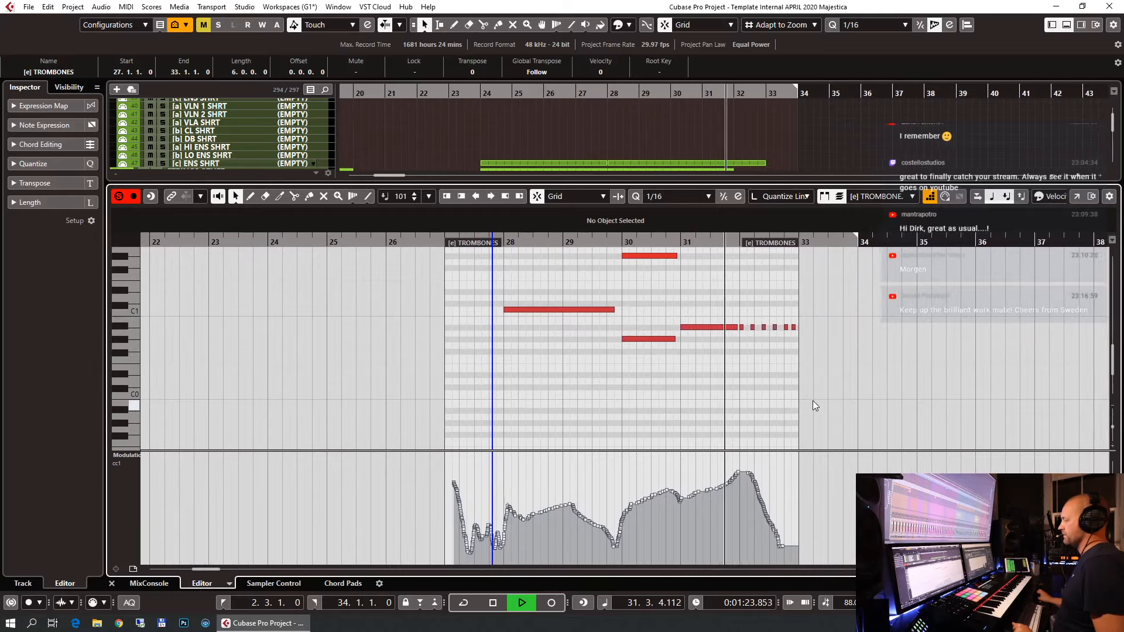
scroll(803, 402, "up", 3)
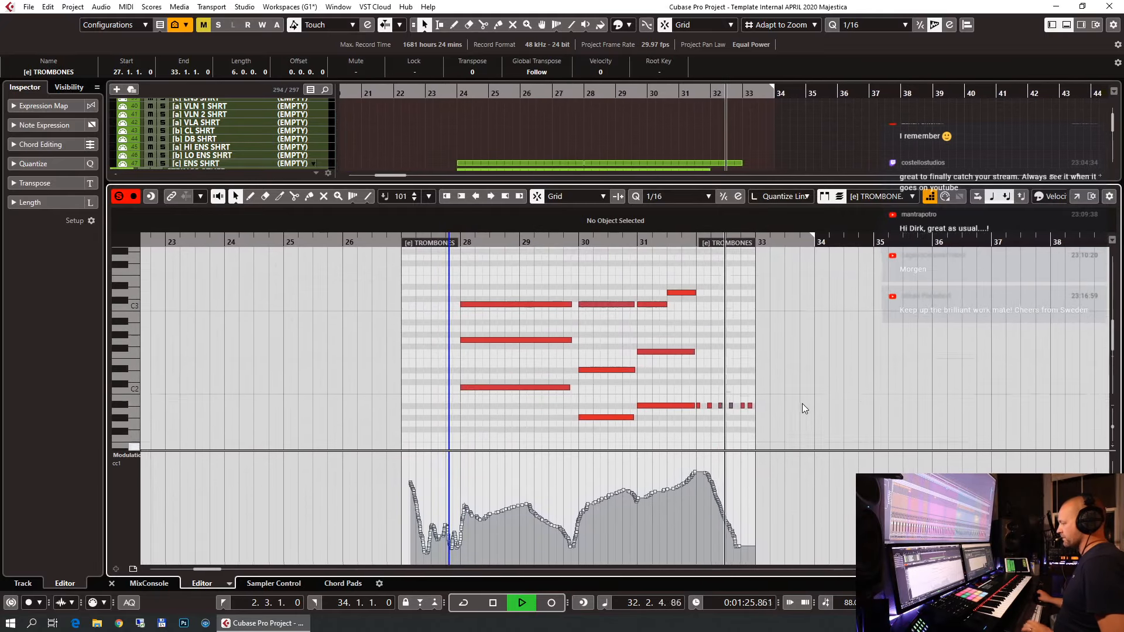
key("space")
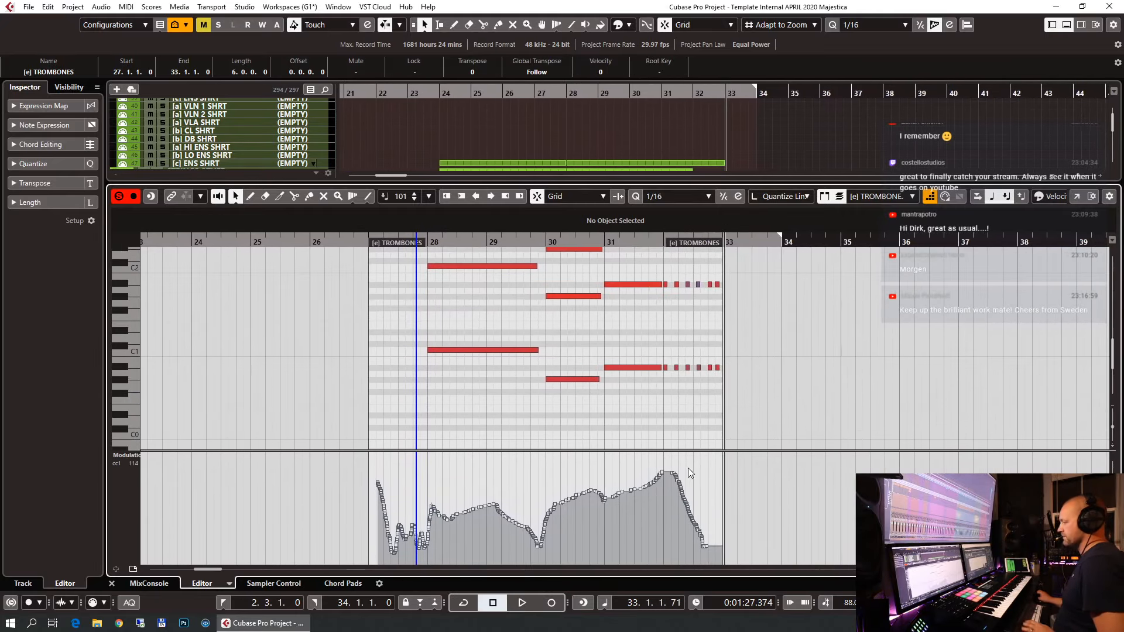
Delete the trombones' modulation points from the start of bar 32 onward and play back the ending.
mouse_move(671, 471)
left_mouse_down()
mouse_move(715, 467)
mouse_move(666, 494)
left_mouse_up()
left_click(715, 467)
key("Delete")
key("h")
key("h")
key("h")
key("h")
key("h")
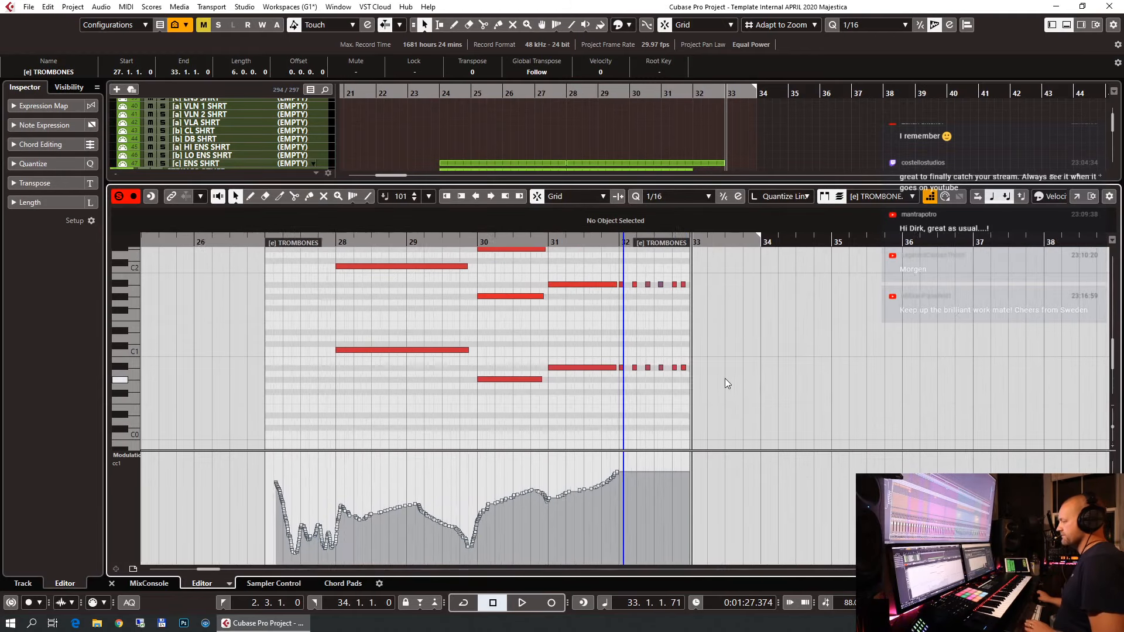
left_click(616, 242)
key("space")
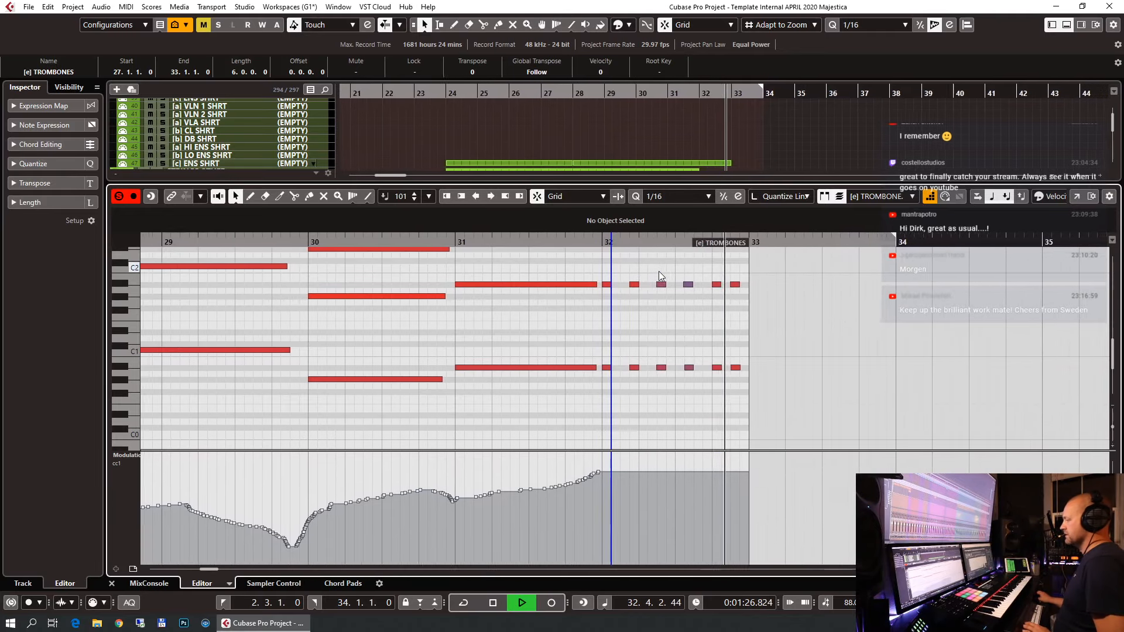
Close the trombones note editor and play back the full arrangement from just before bar 30.
key("space")
key("Return")
key("space")
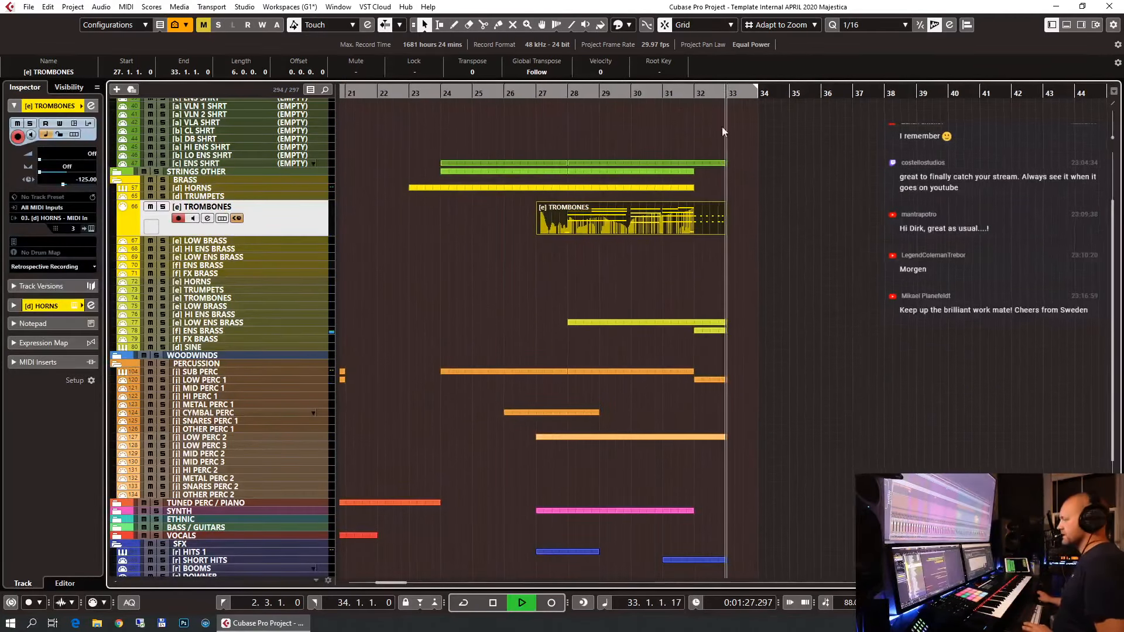
key("space")
left_click_drag(667, 90, 627, 95)
key("space")
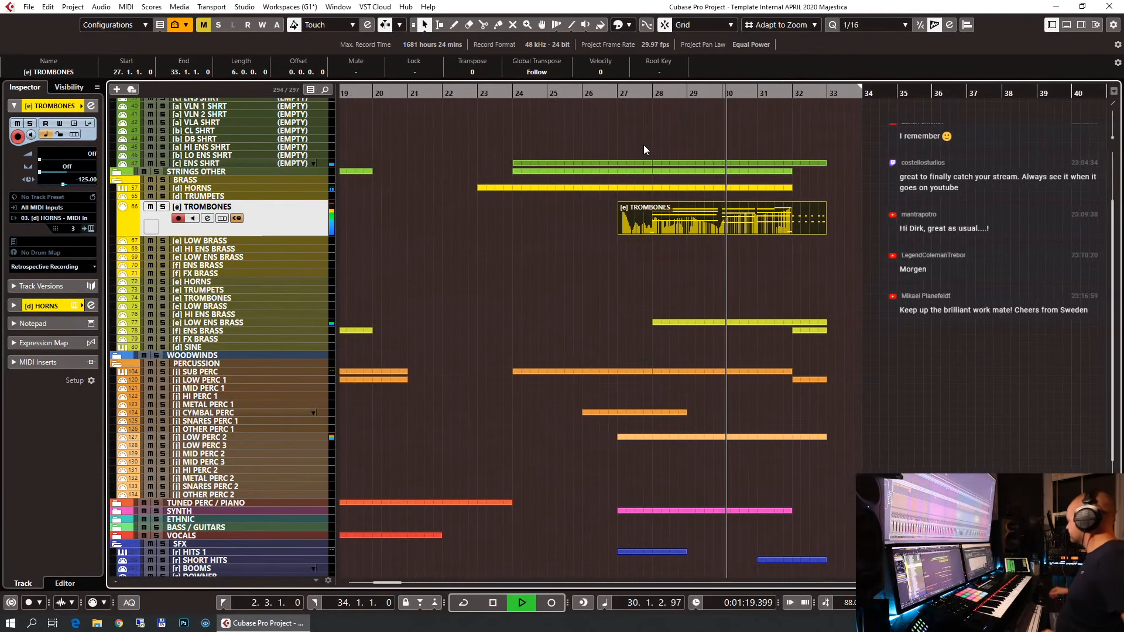
key("space")
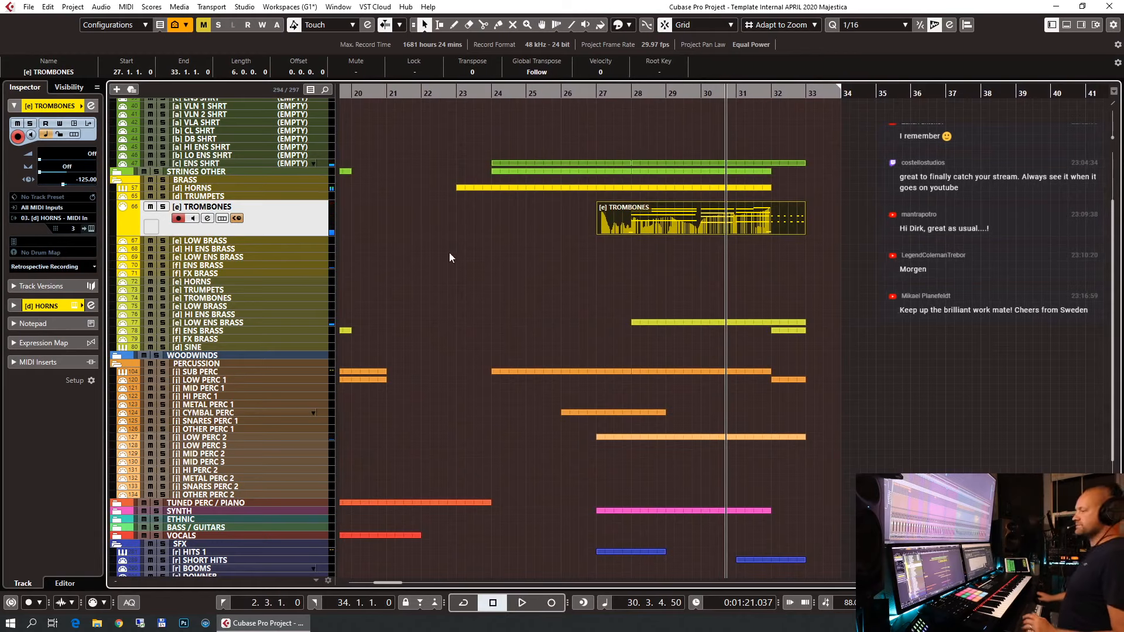
Play the arrangement from bar 28 through the ending and set the [e] TROMBONES track delay to -132.
left_click(654, 220)
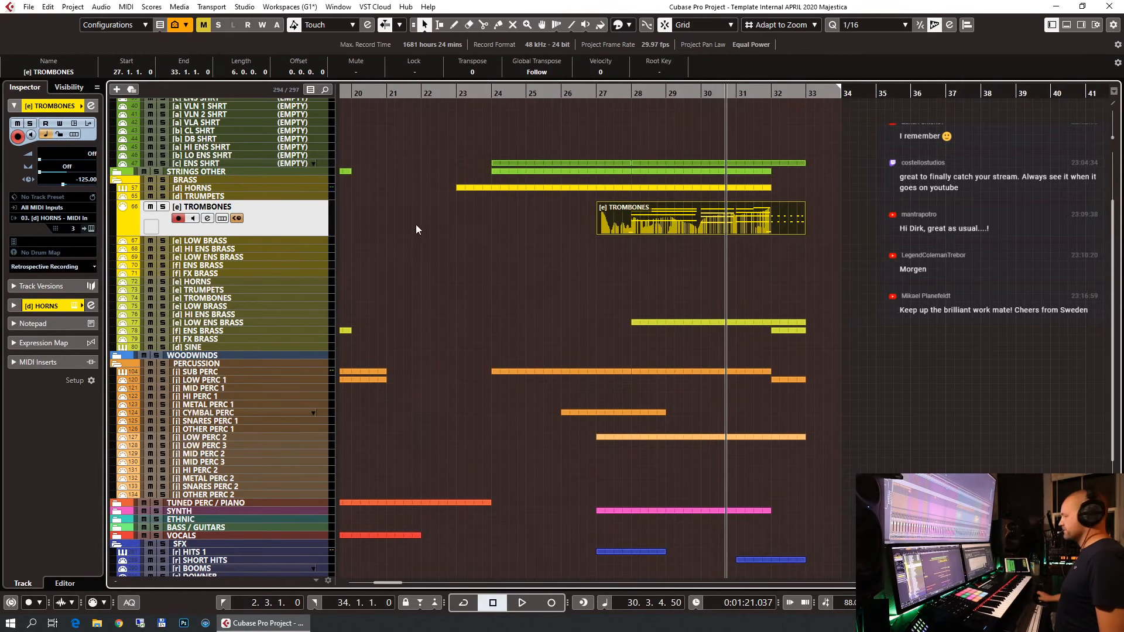
left_click(631, 91)
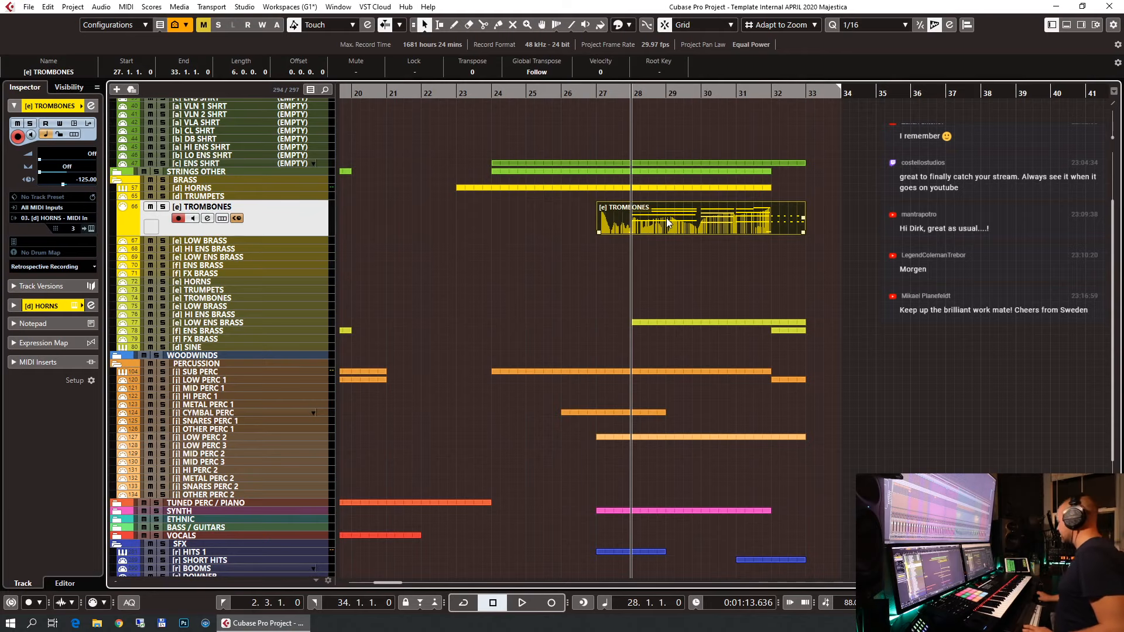
key("space")
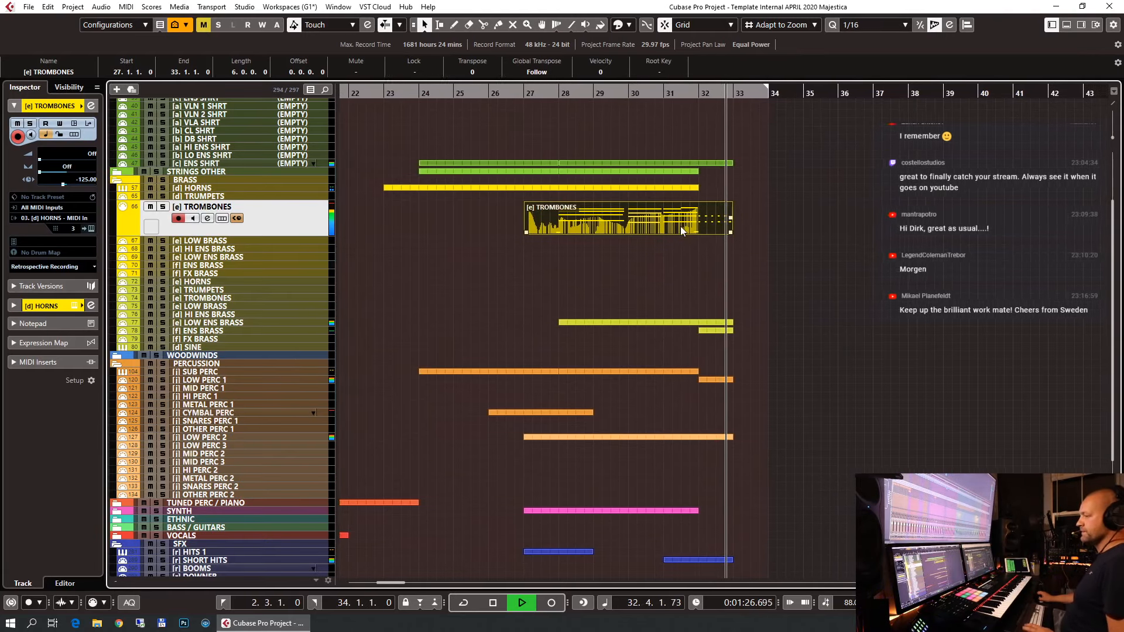
key("space")
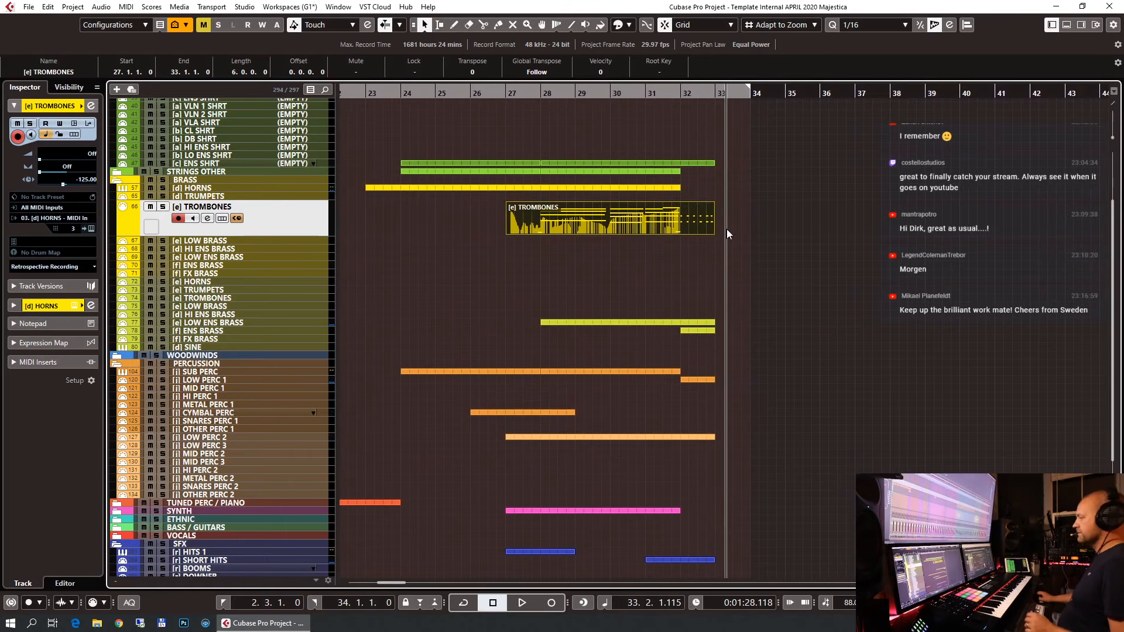
double_click(84, 180)
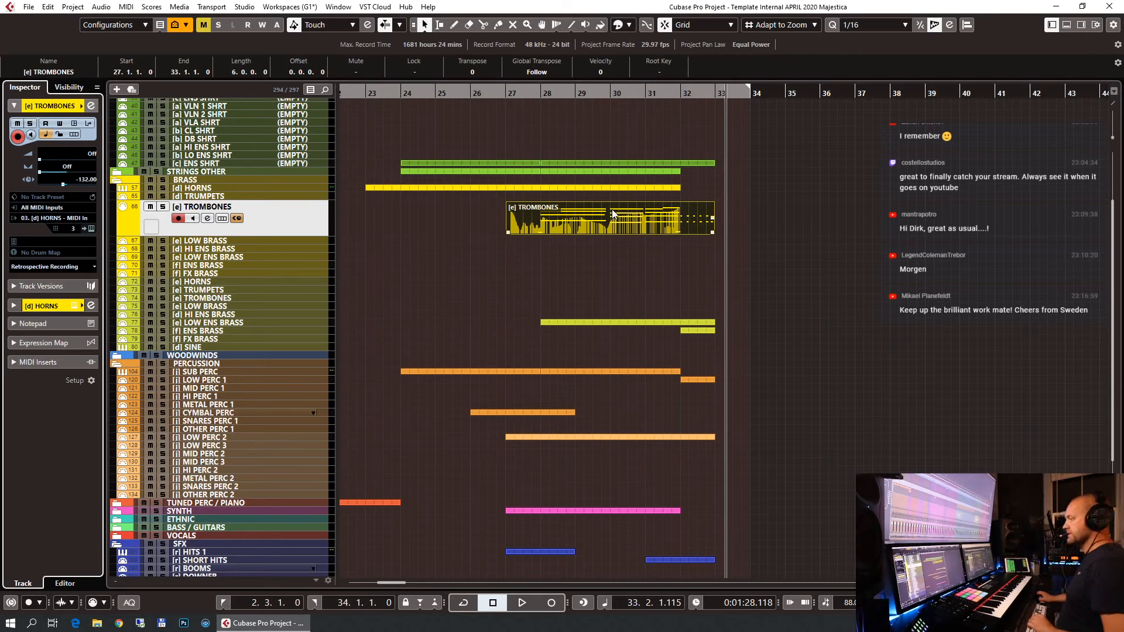
left_click(747, 224)
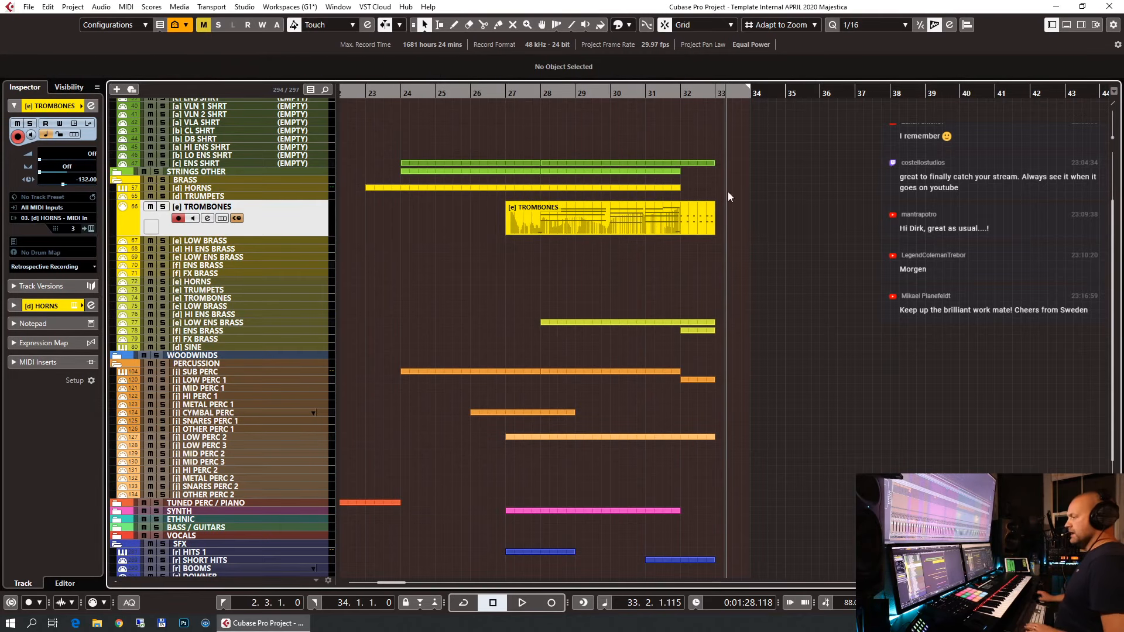
Expand the STRINGS LONG folder, place the cursor at bar 23 and select the [a] HI ENS LNG track.
key("g")
key("g")
key("g")
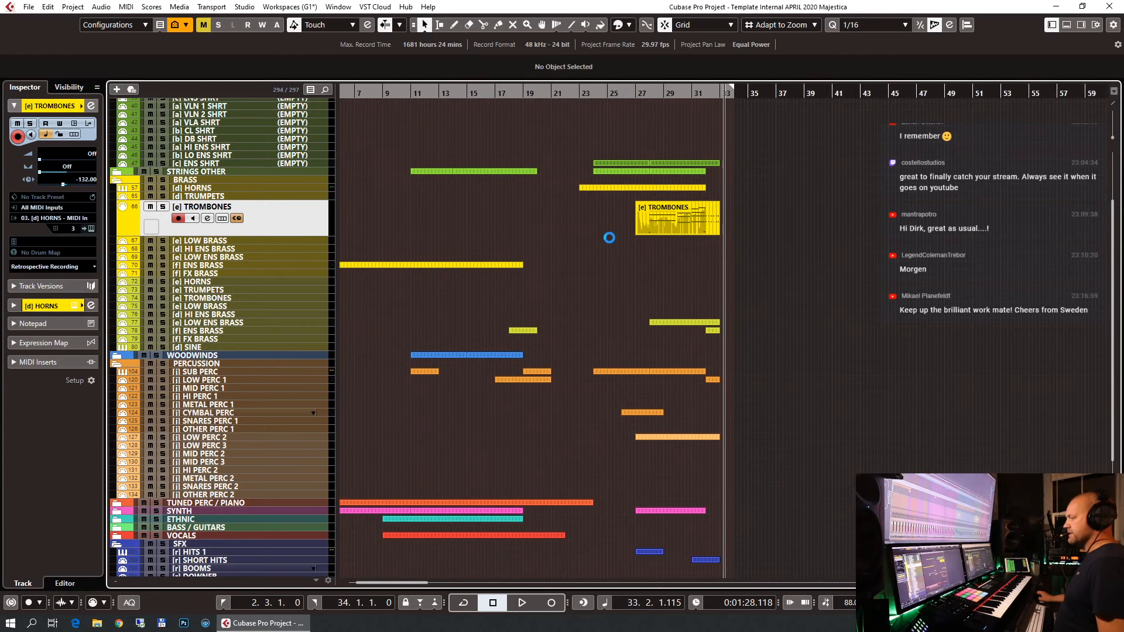
scroll(679, 254, "down", 3)
scroll(680, 255, "up", 6)
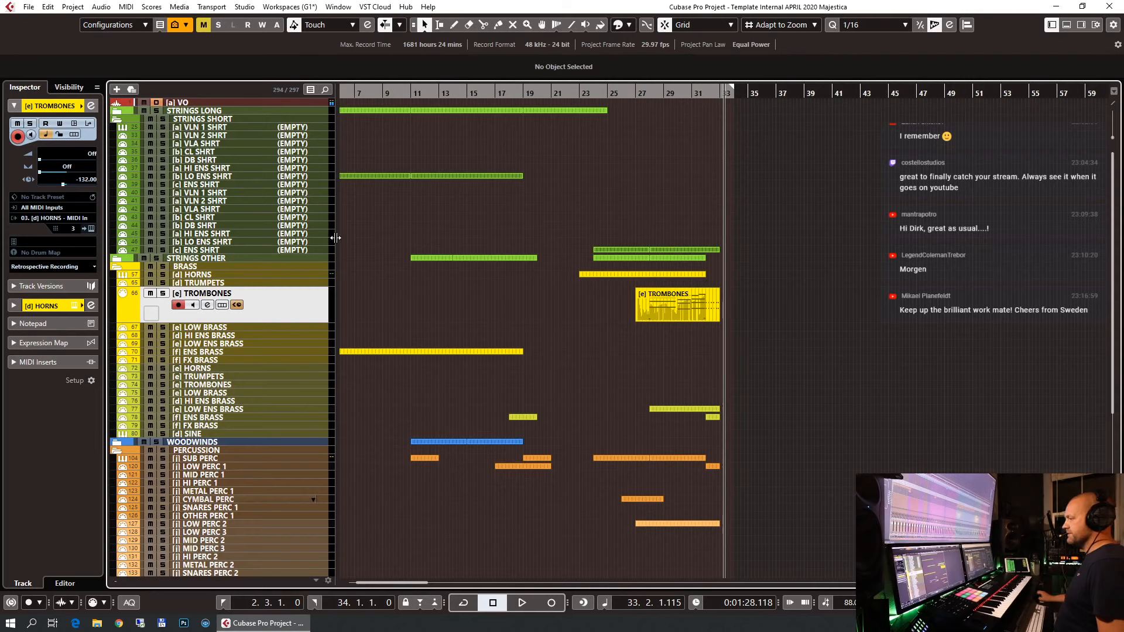
left_click(228, 260)
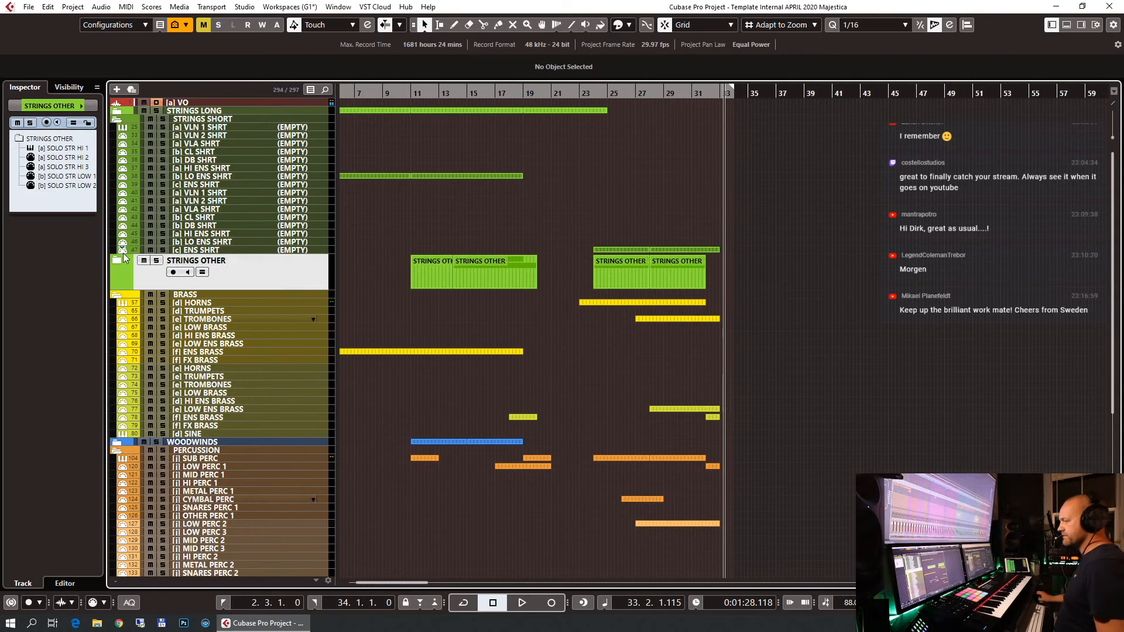
left_click(217, 250)
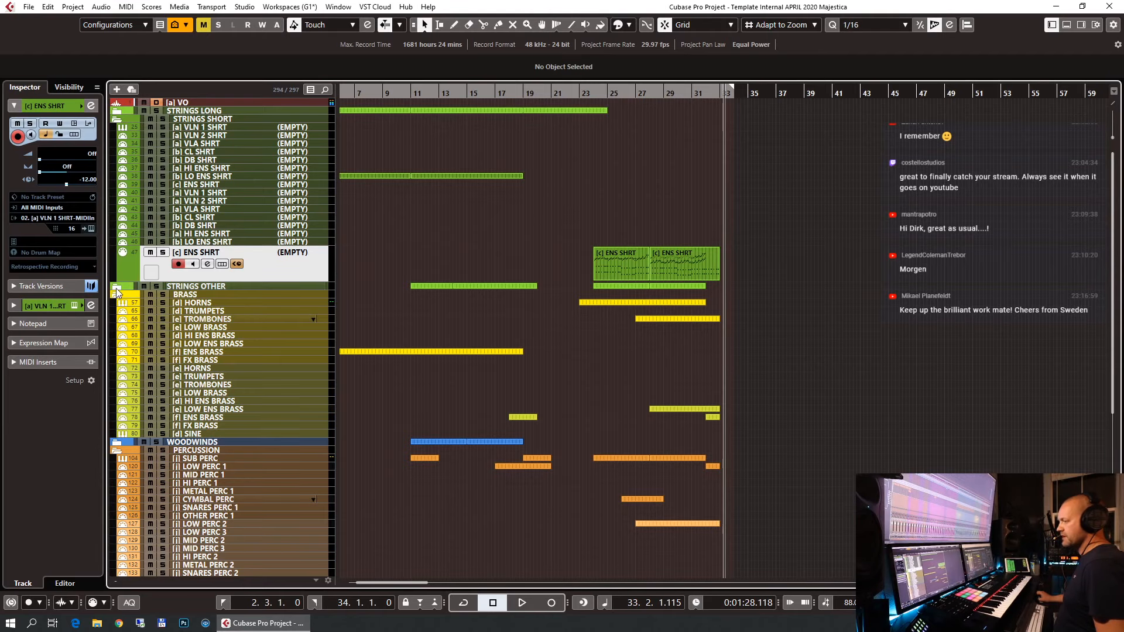
left_click(117, 111)
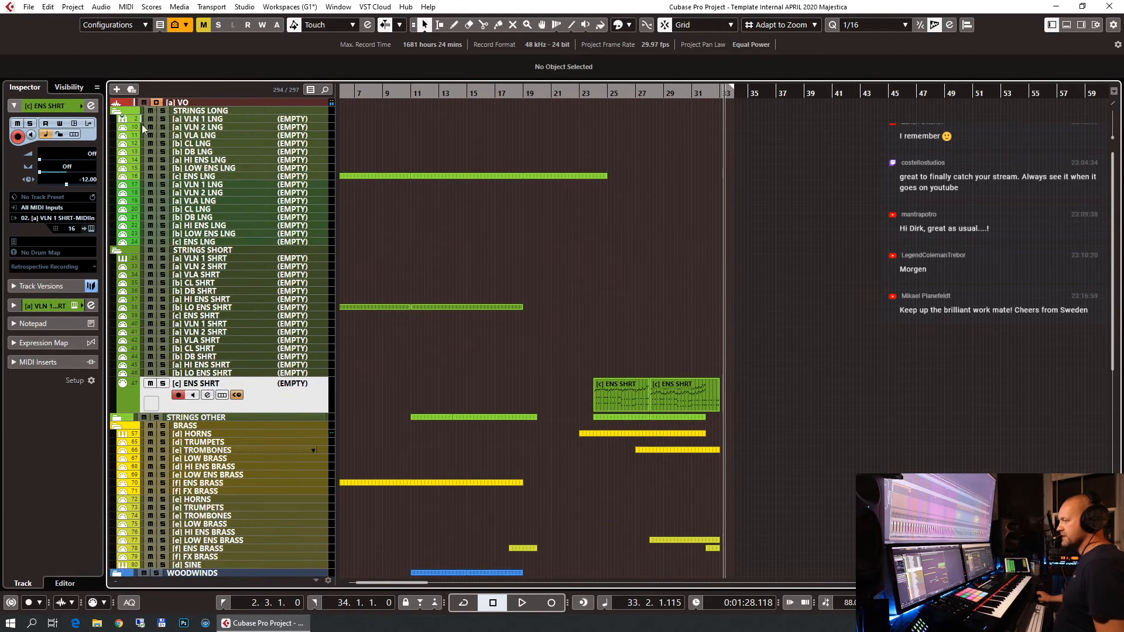
left_click(589, 108)
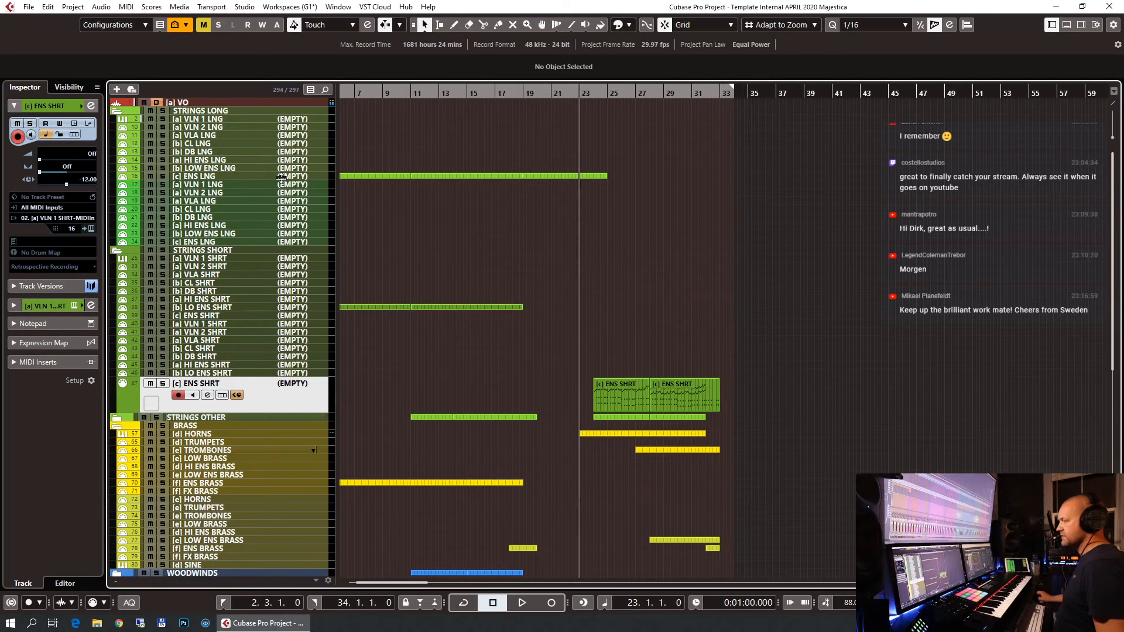
left_click(224, 162)
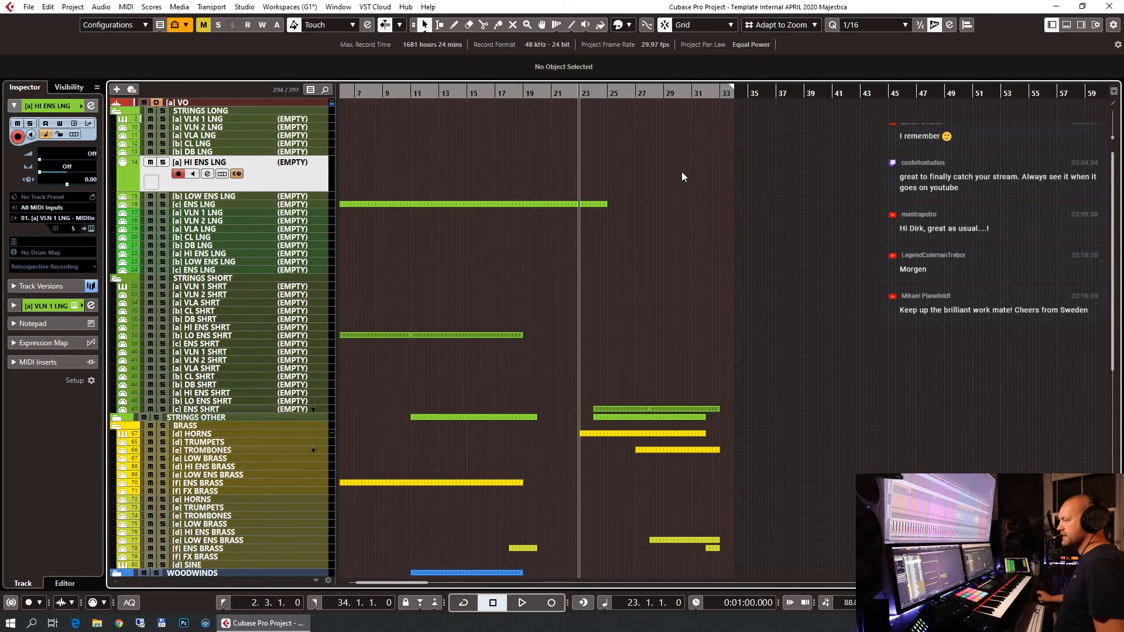
Load 8DIO Majestica Strings 03 Legato from the STRINGS library into the HI slot of the VLN 1 LNG instrument and view its articulations.
left_click(91, 228)
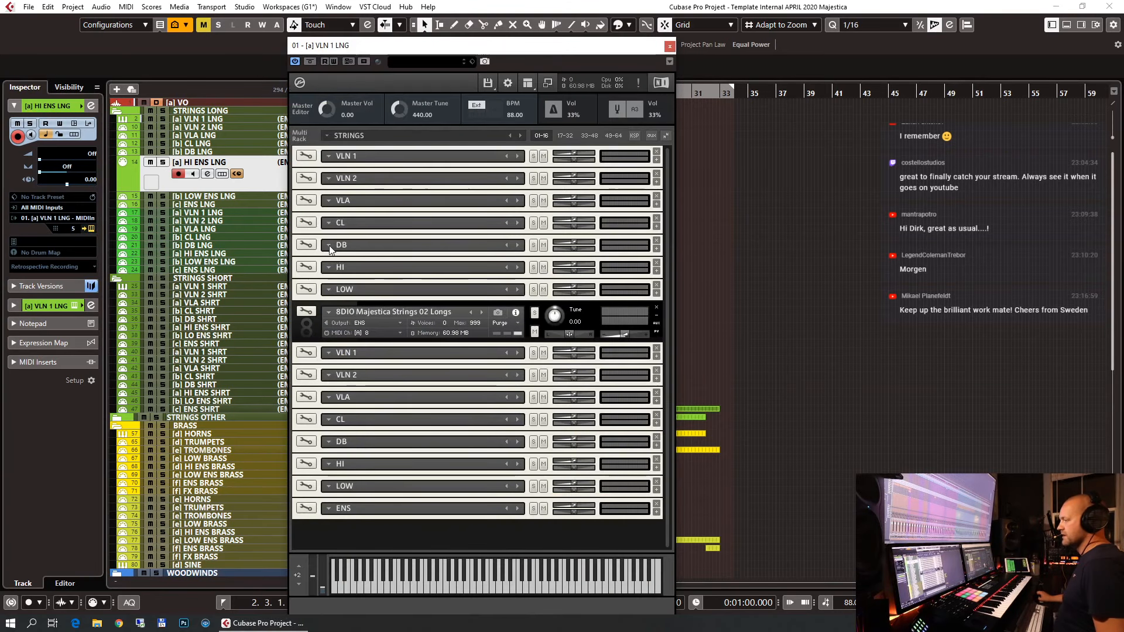
left_click(333, 269)
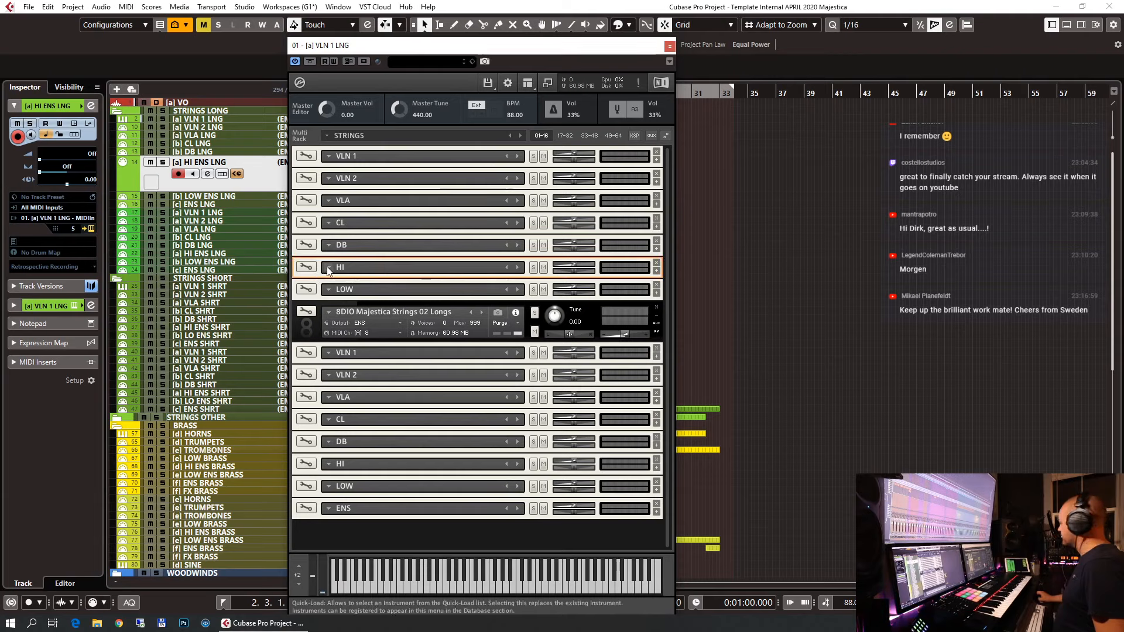
left_click(328, 269)
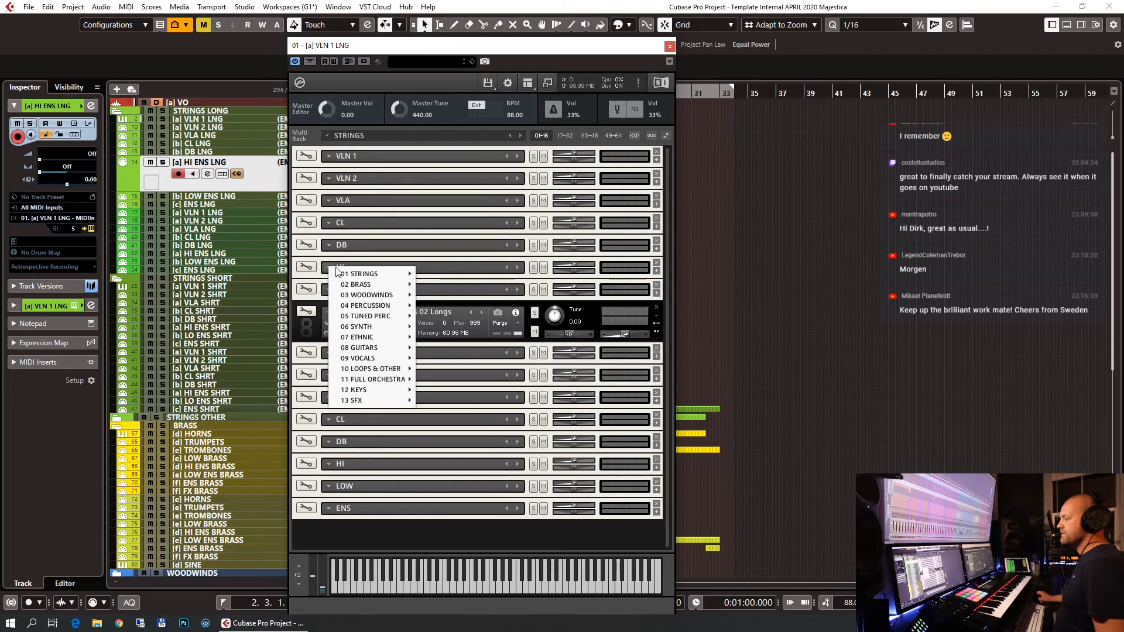
mouse_move(403, 278)
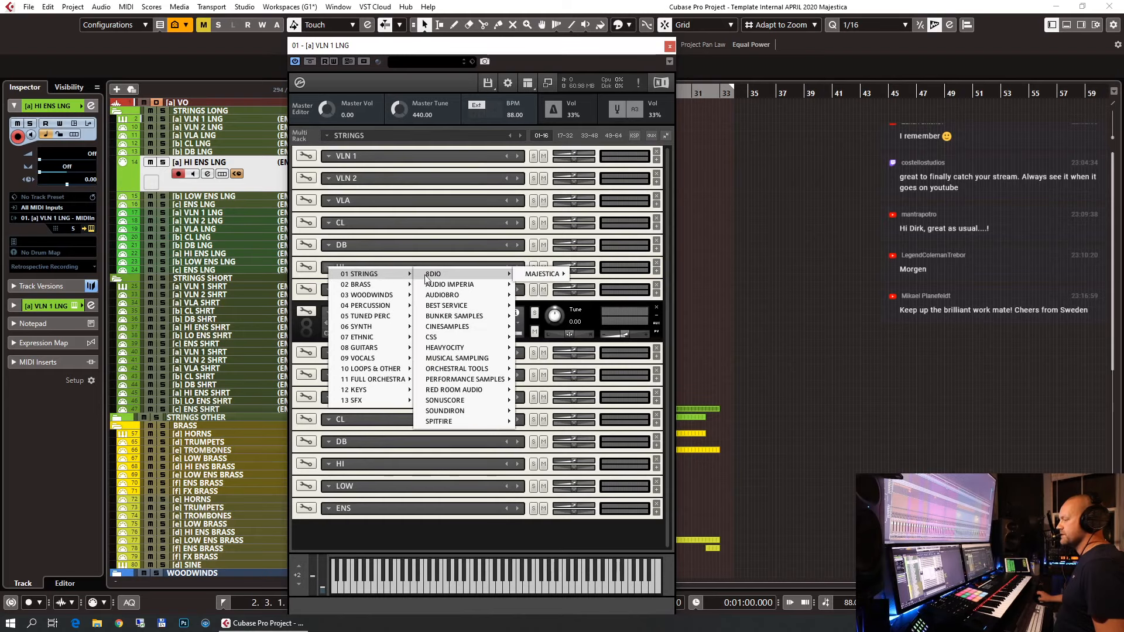
mouse_move(523, 277)
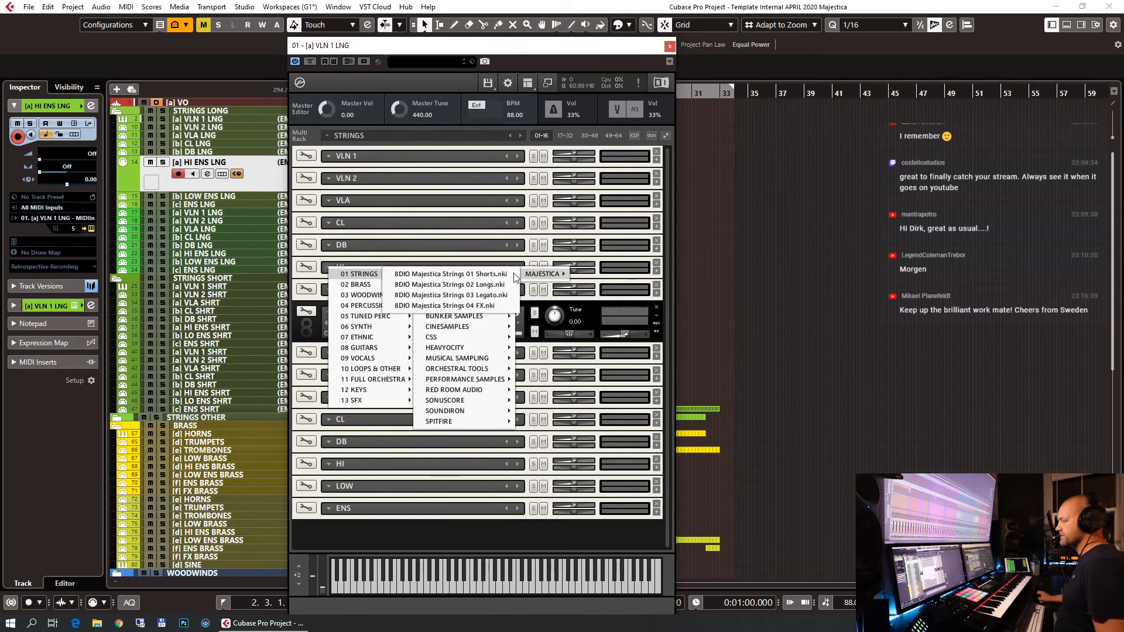
left_click(495, 295)
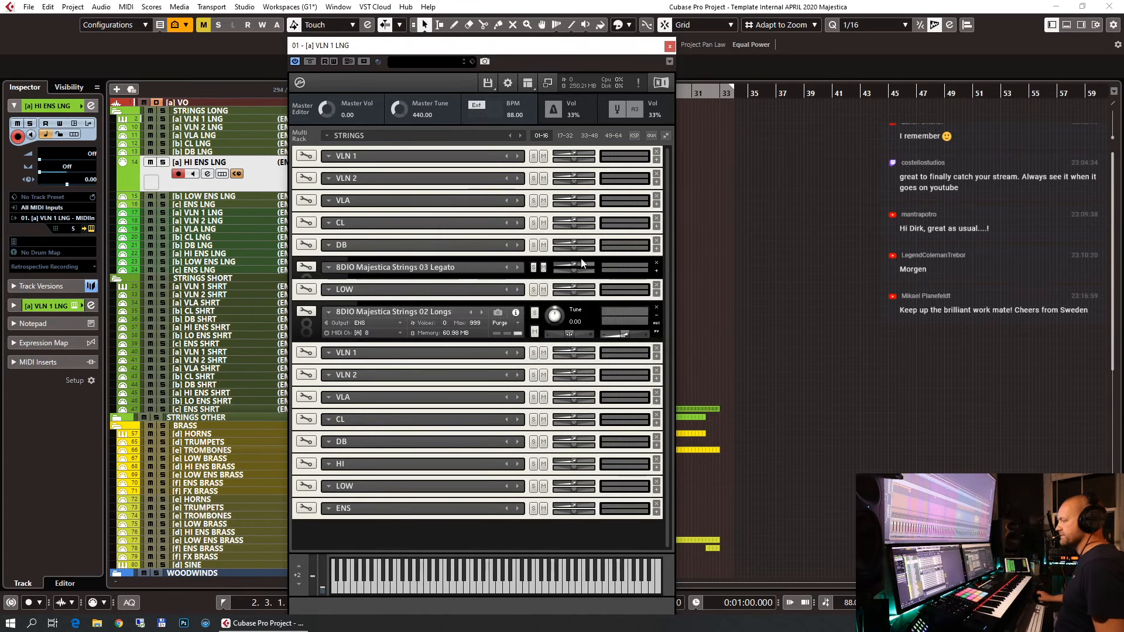
left_click(581, 264)
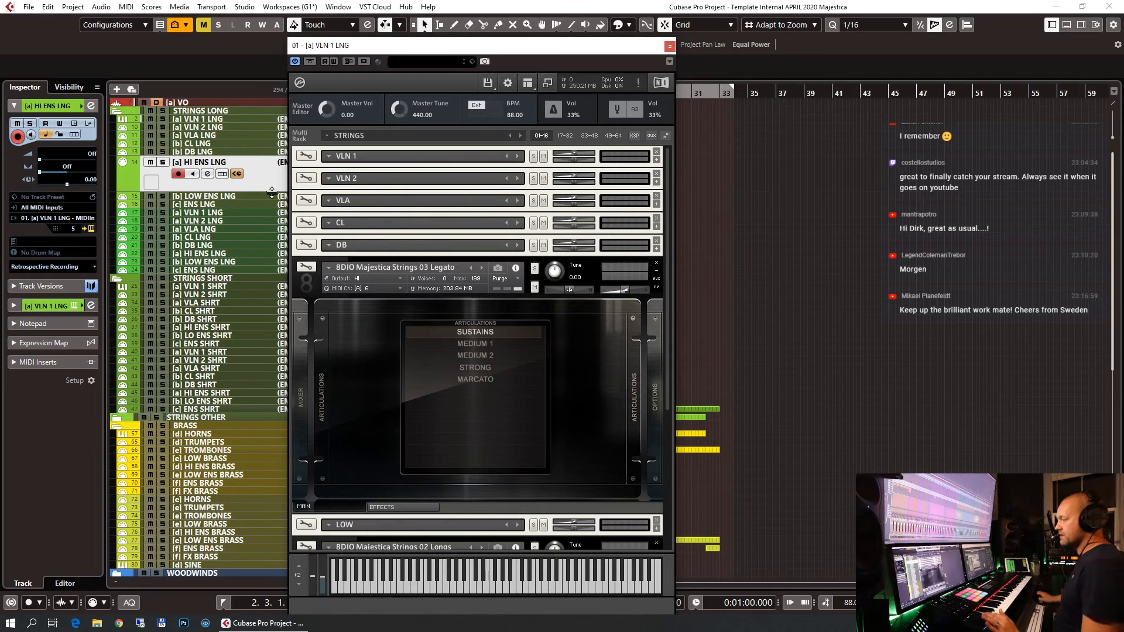
left_click(313, 284)
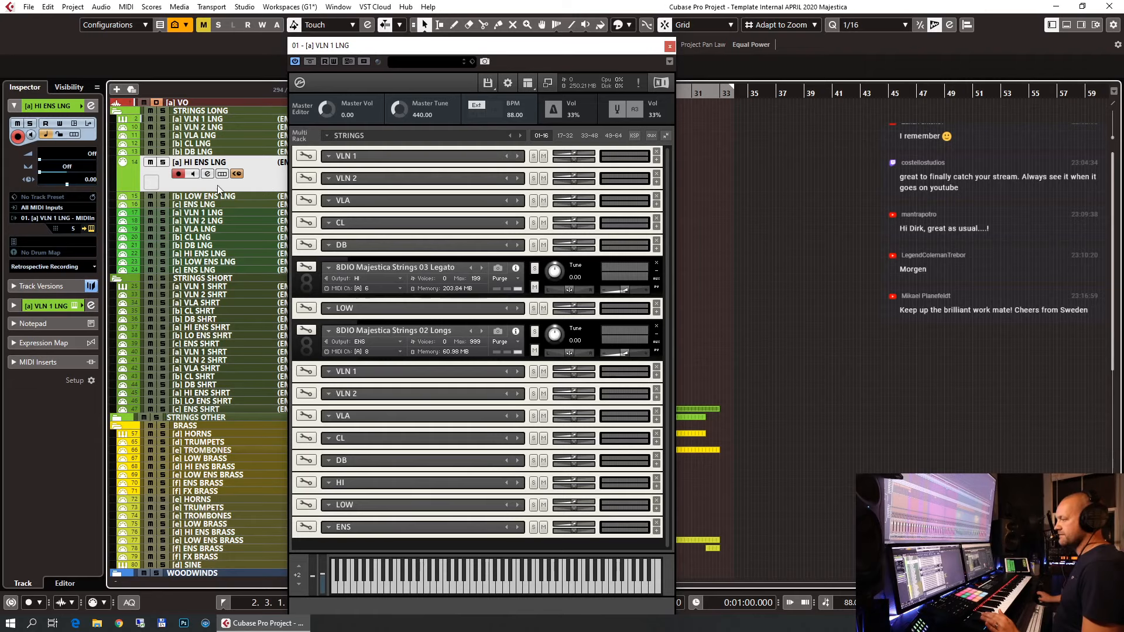
Set the [a] HI ENS LNG track's MIDI channel to 6 and pan the Strings 03 Legato instrument slightly left.
left_click(68, 226)
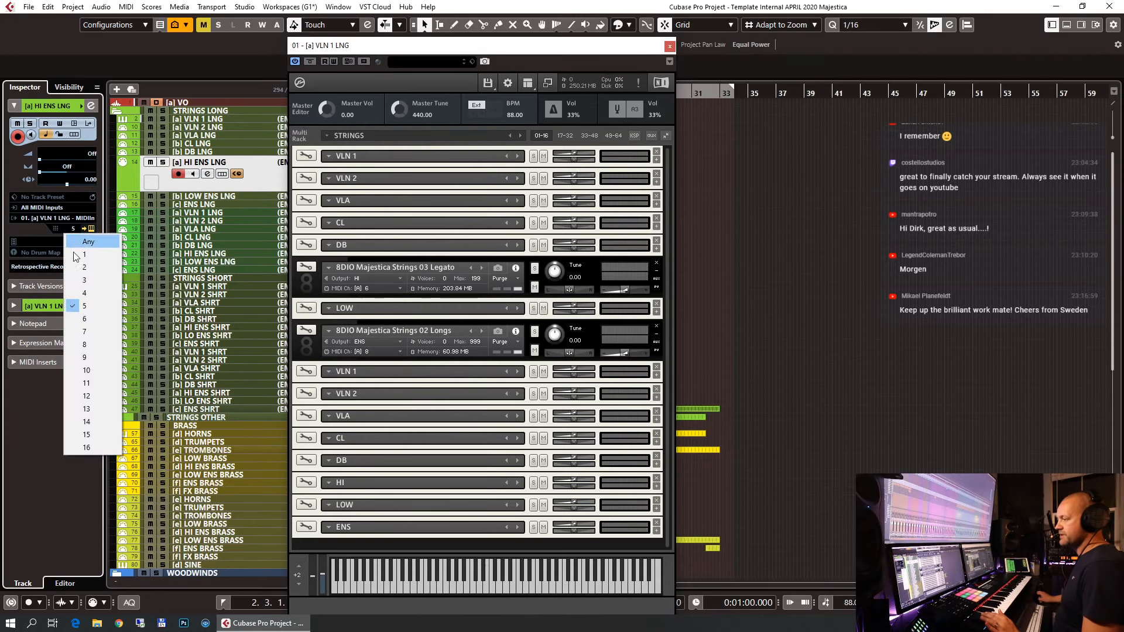
left_click(87, 318)
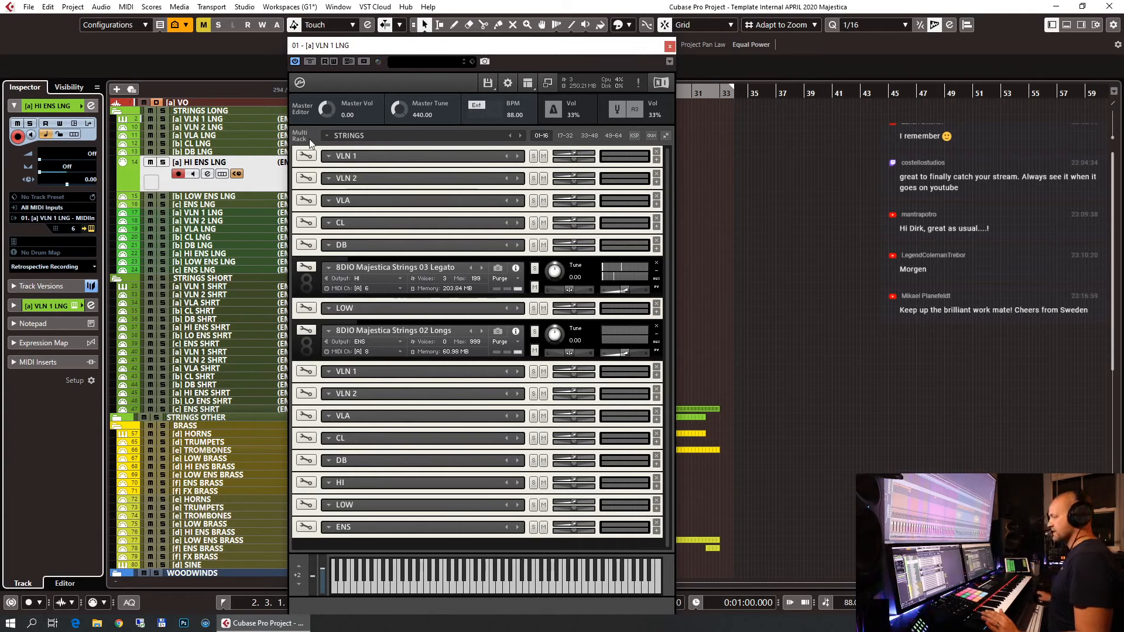
left_click_drag(568, 291, 562, 292)
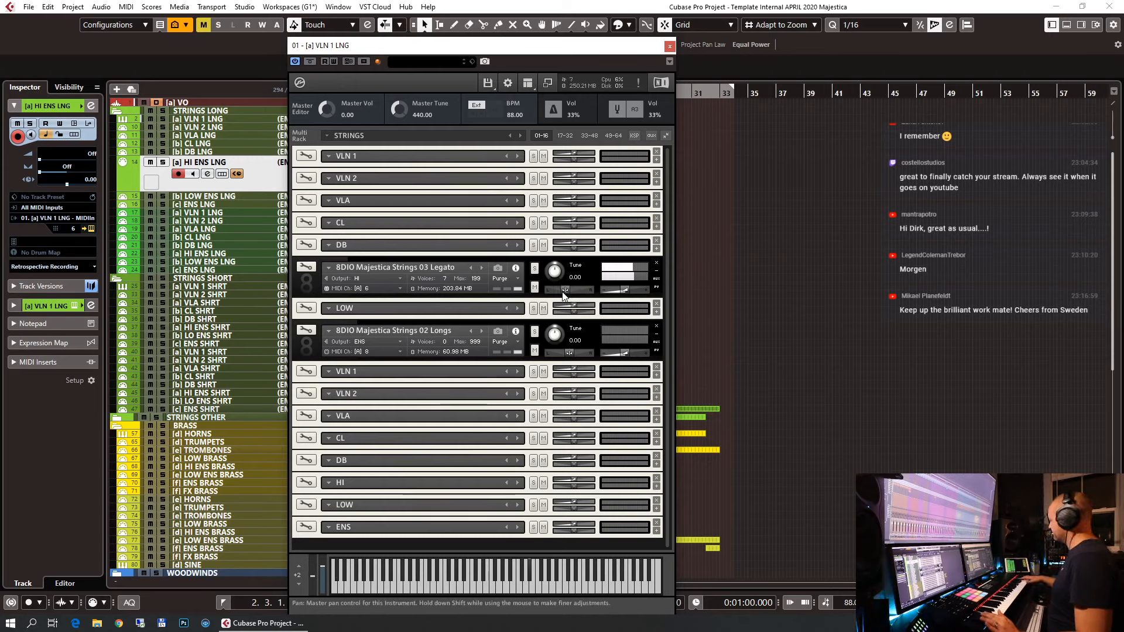
left_click(669, 46)
Open the [d] HORNS part in the note editor and play it from just before bar 24 to just past bar 27.
double_click(625, 432)
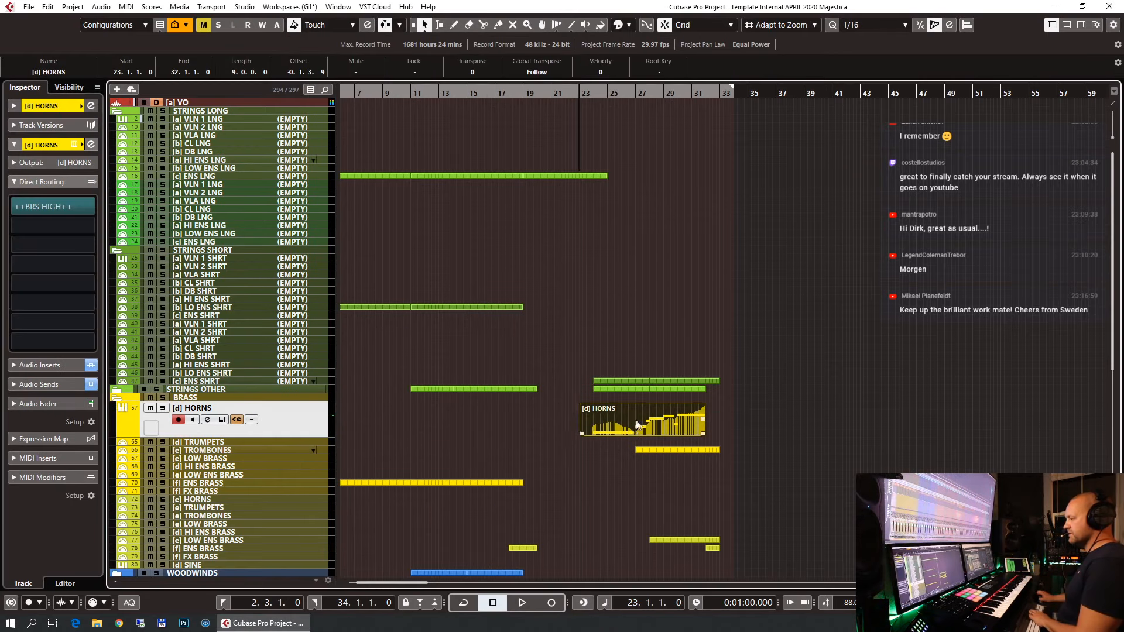
key("g")
key("g")
key("g")
key("g")
key("g")
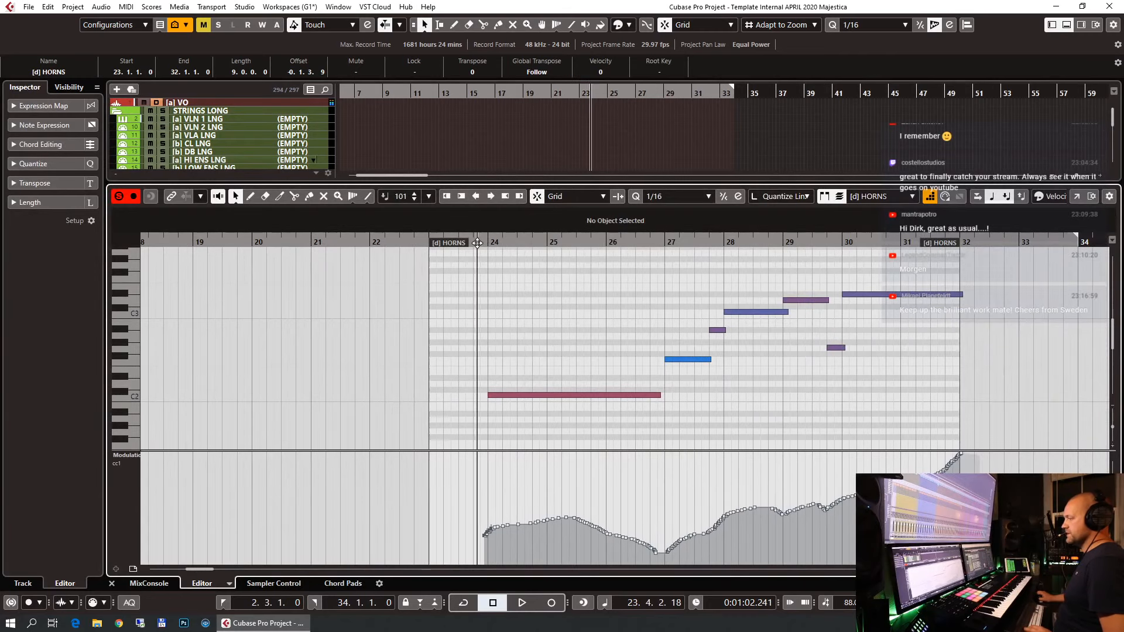
key("space")
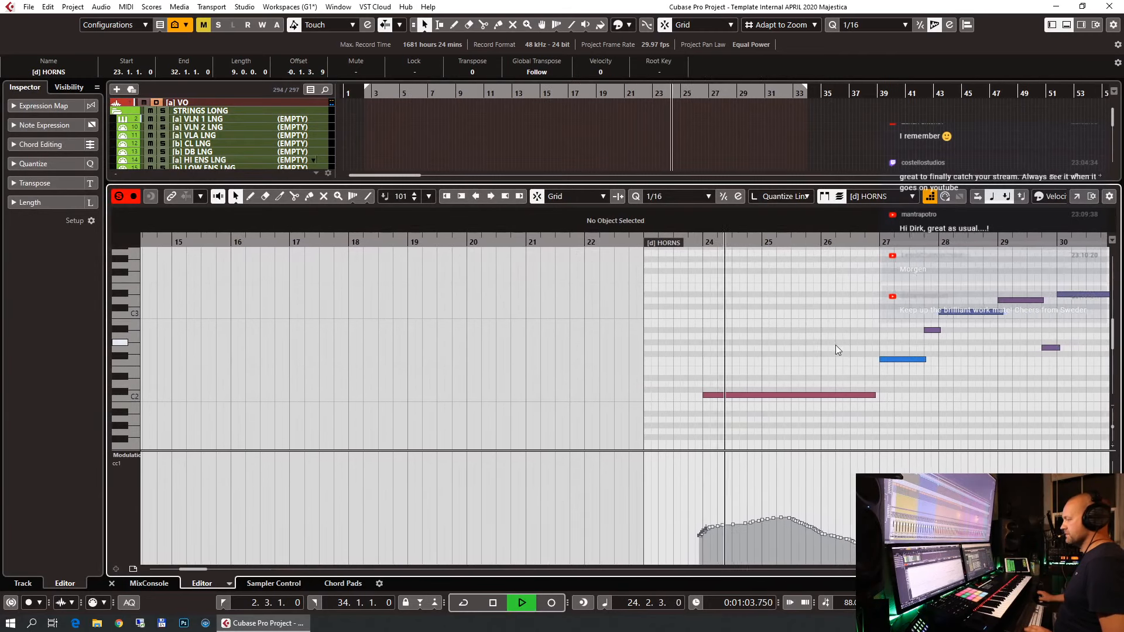
key("g")
key("g")
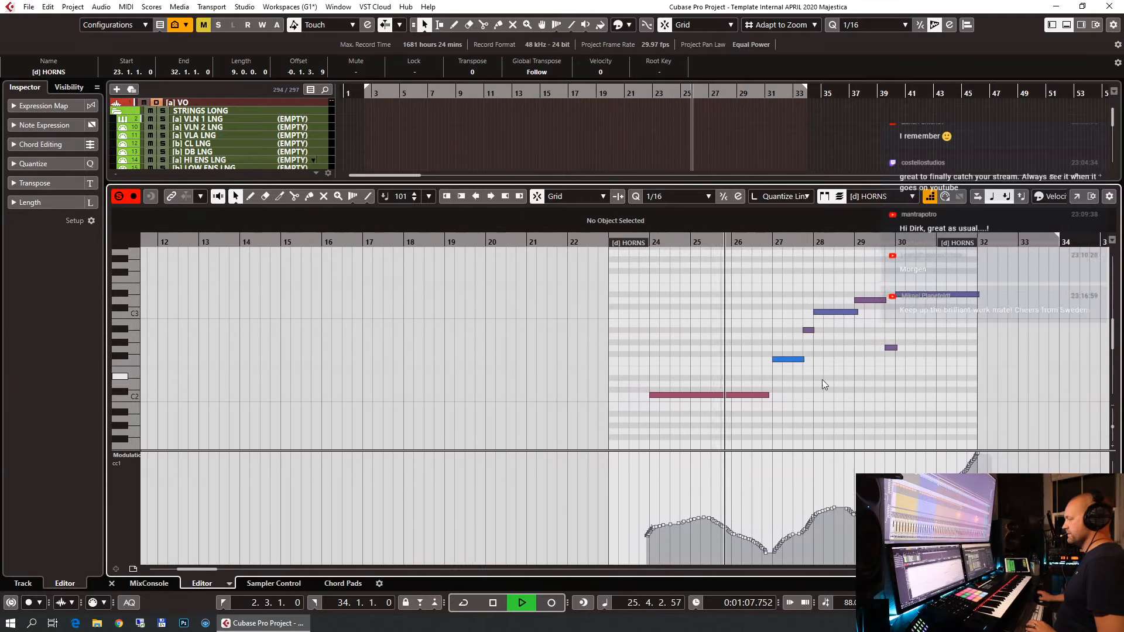
key("h")
key("h")
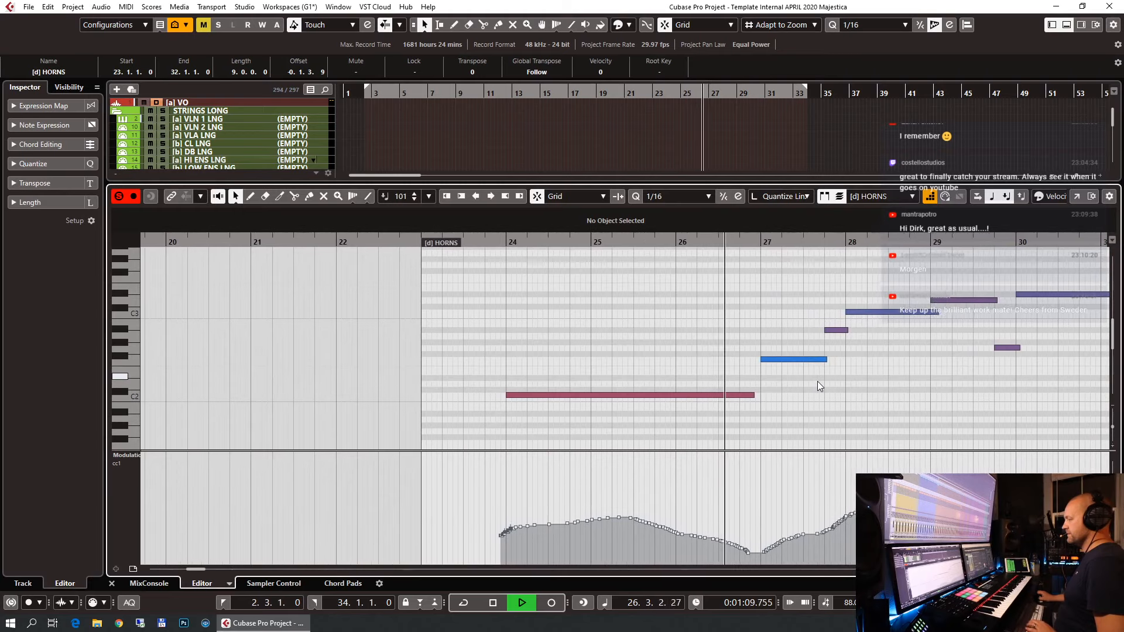
key("space")
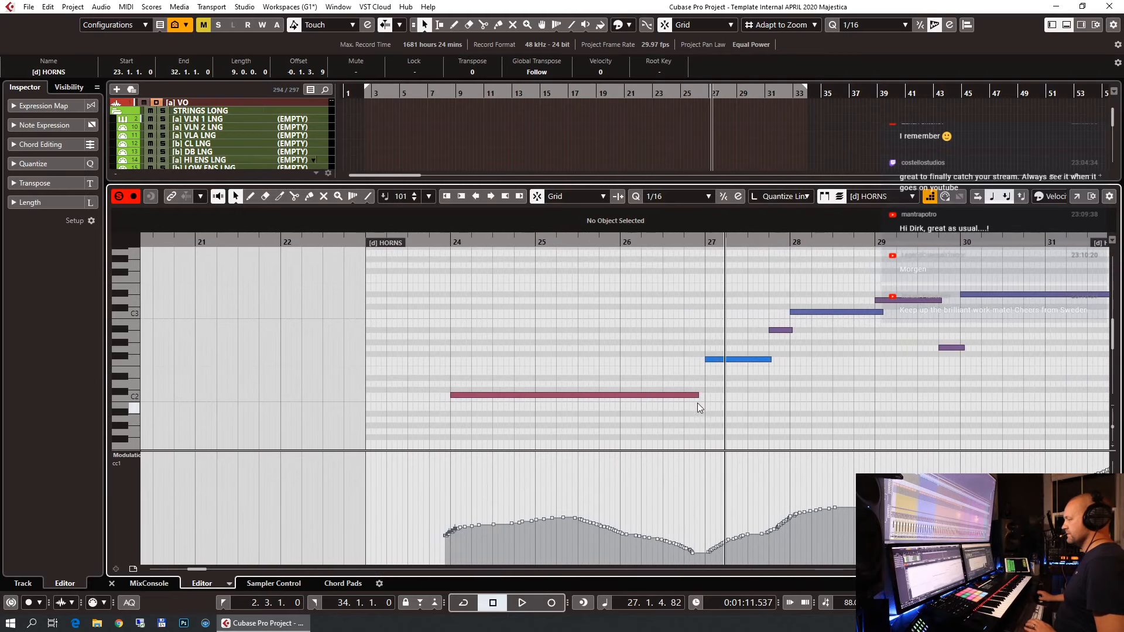
Shorten the horns' long C2 note so it ends at 26.4.2.92 and play back from just before bar 27.
left_click_drag(699, 395, 692, 396)
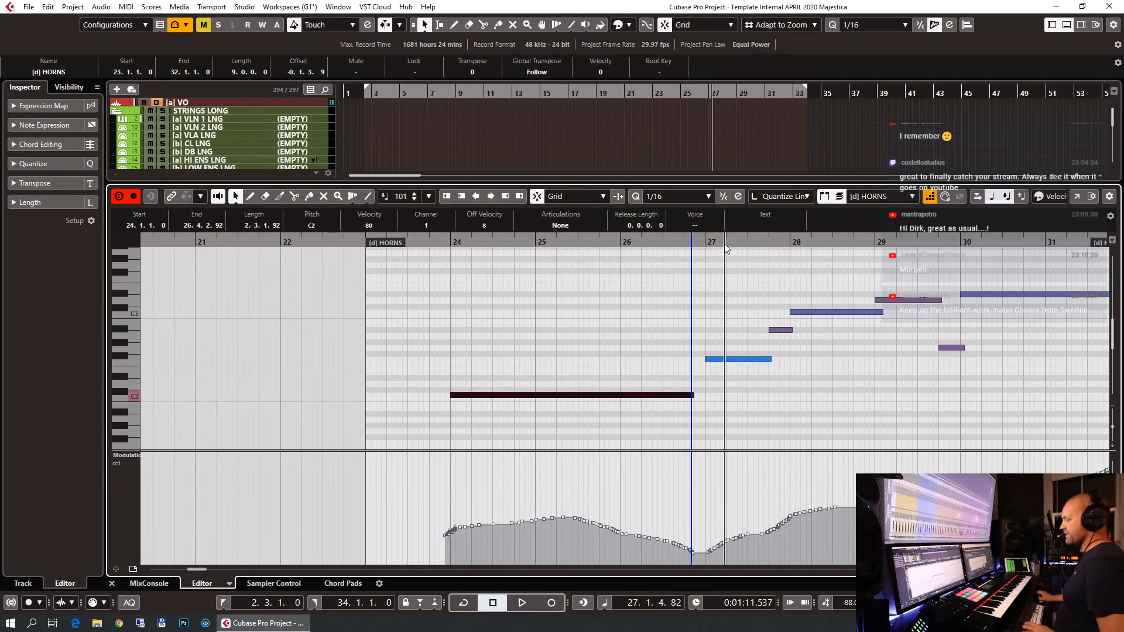
left_click(697, 238)
key("space")
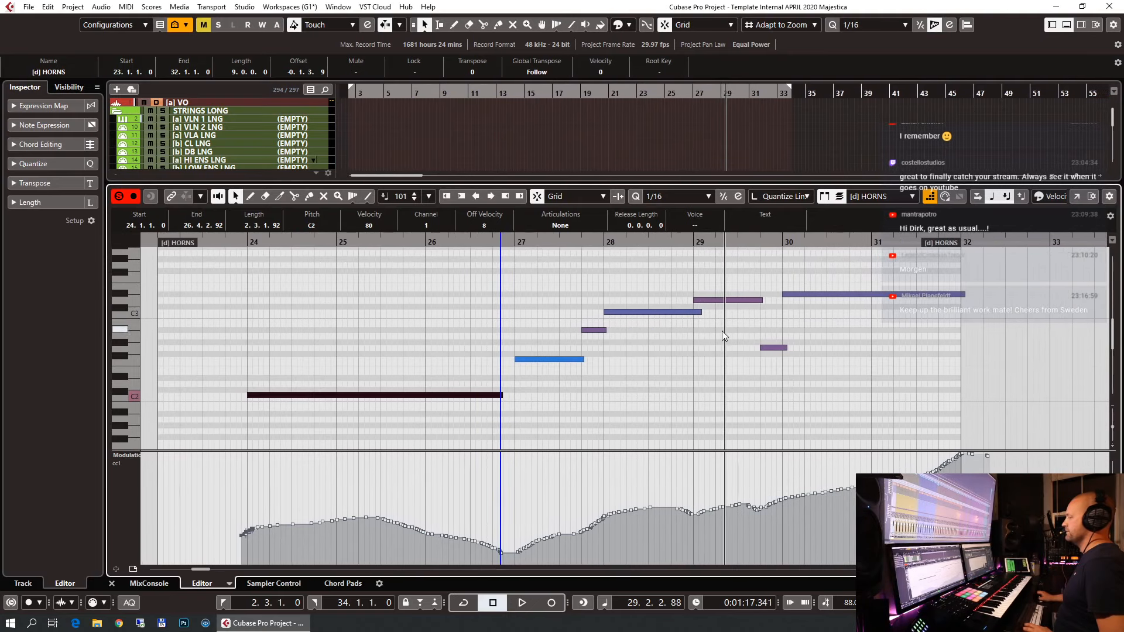
Record a high legato strings take on the [a] HI ENS LNG track from bar 27 to just past bar 33.
key("space")
key("ctrl+e")
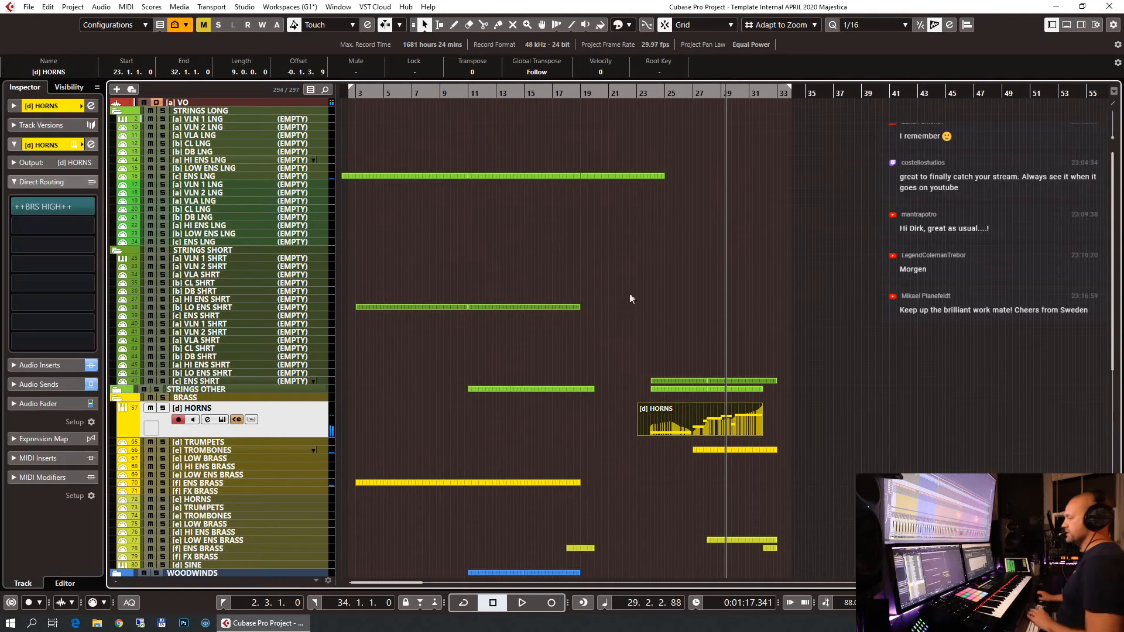
left_click(698, 106)
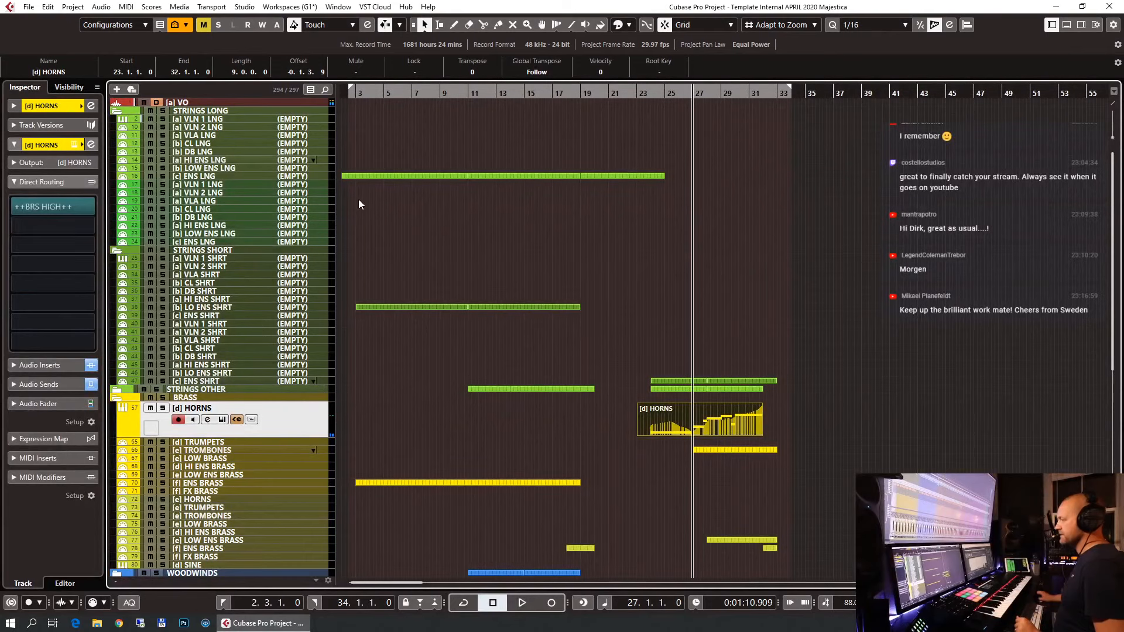
left_click(209, 161)
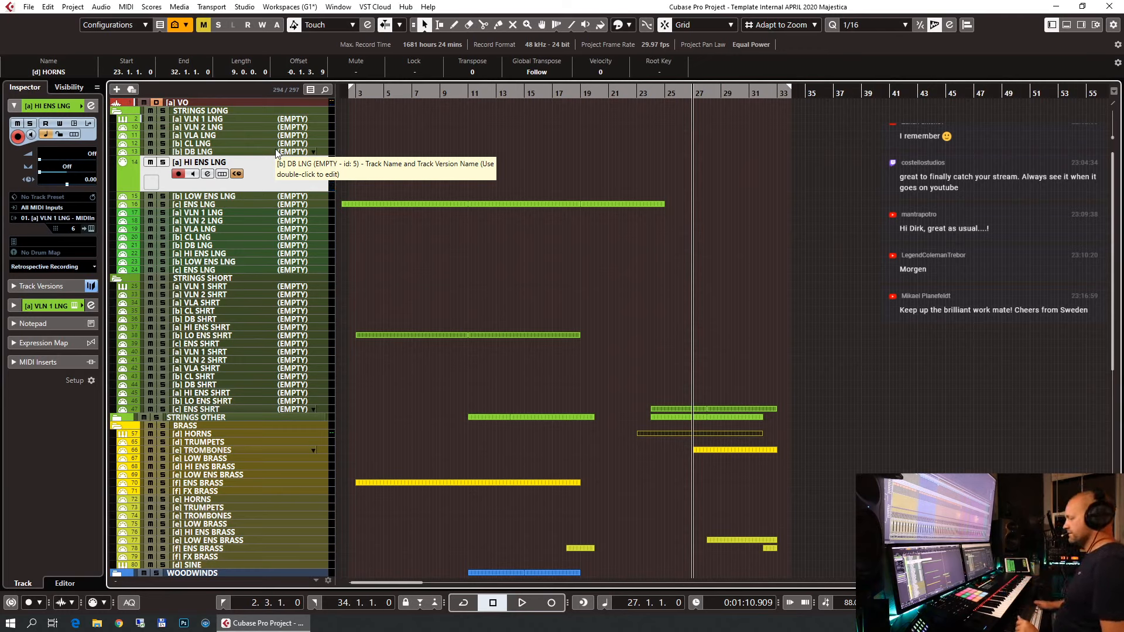
key("KP_Multiply")
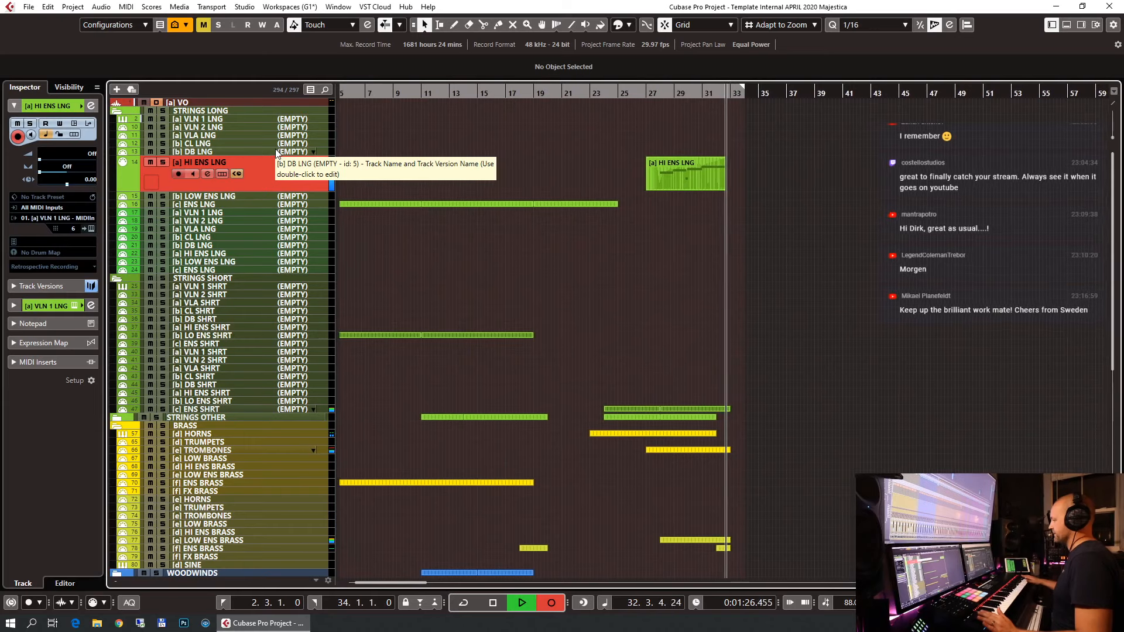
key("space")
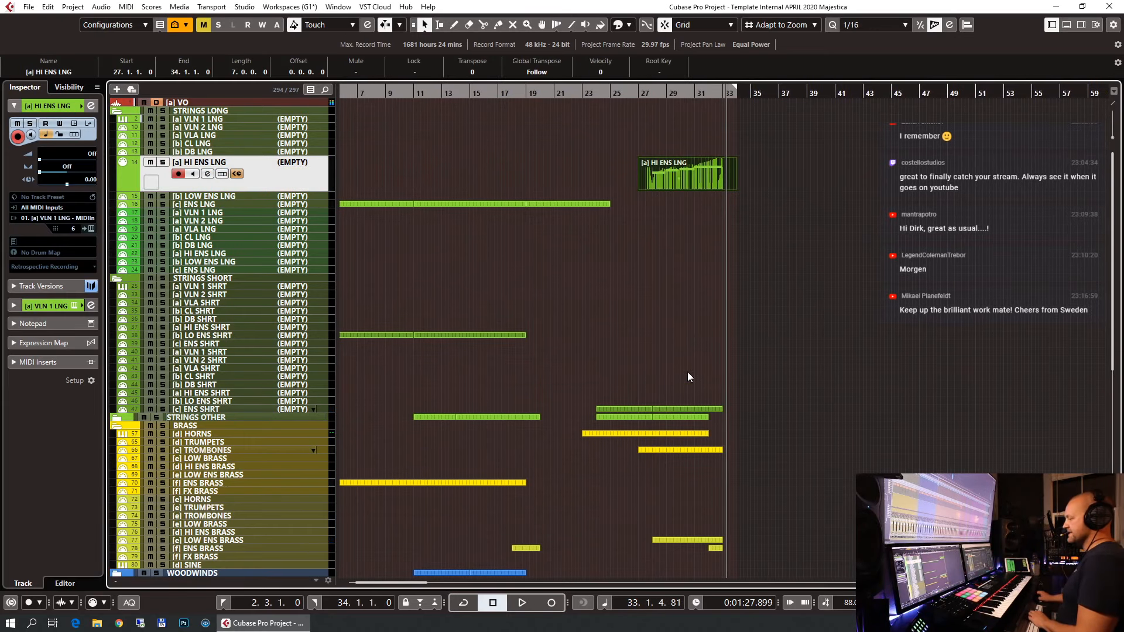
Open the [c] ENS SHRT part that starts at bar 28 in the note editor and play its upper notes from bar 31.
left_click_drag(680, 368, 734, 418)
key("Return")
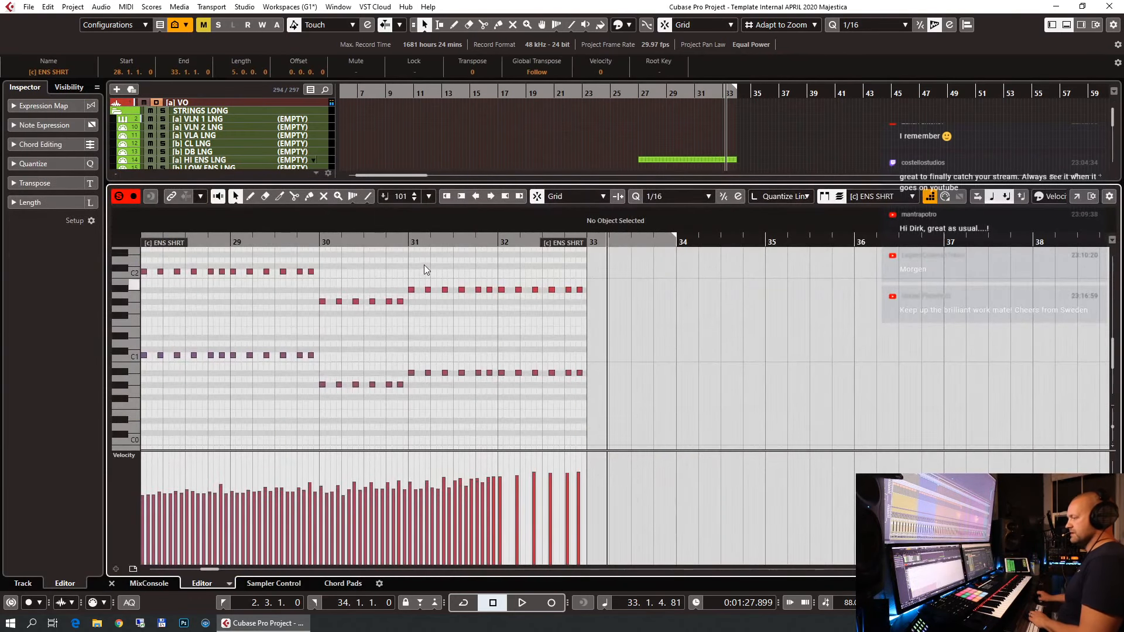
left_click(409, 240)
scroll(440, 272, "up", 6)
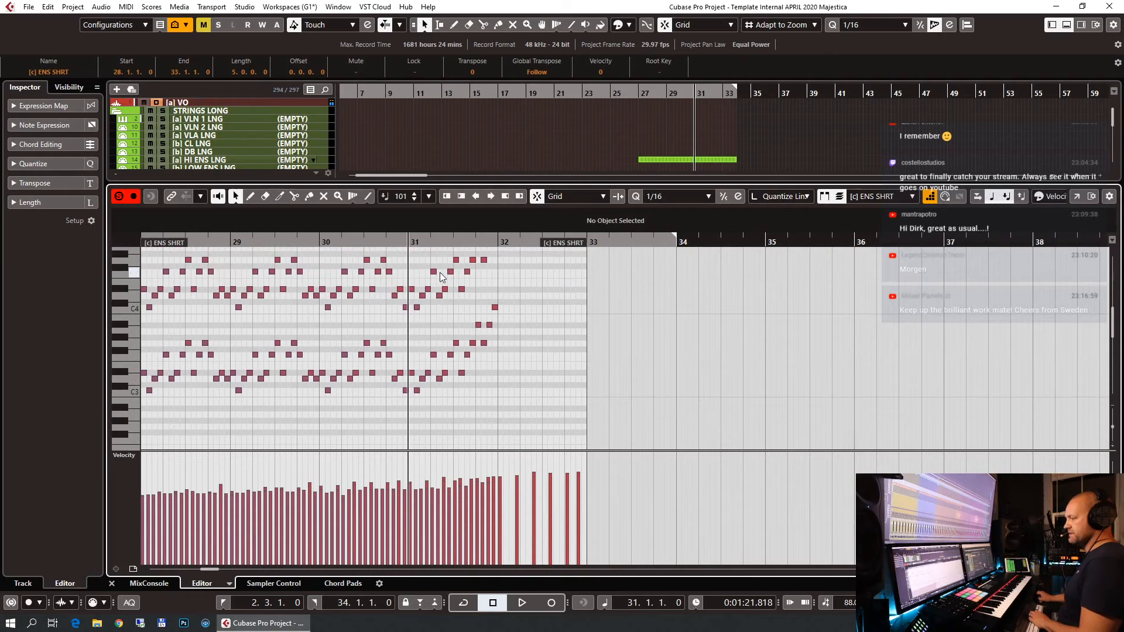
key("f")
key("space")
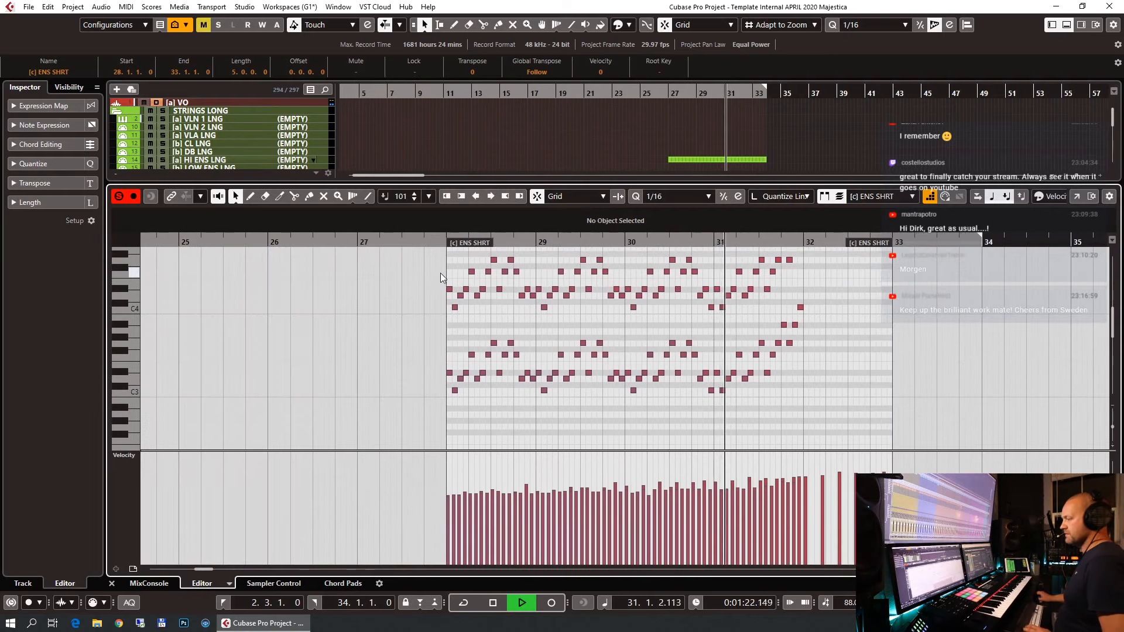
scroll(597, 319, "up", 3)
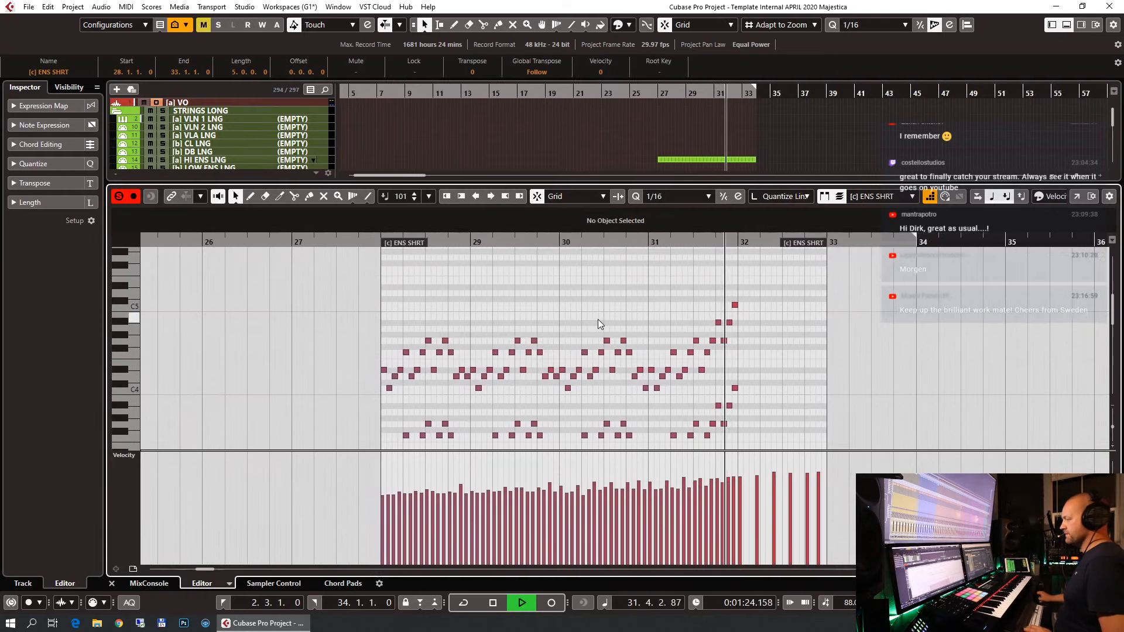
key("space")
Play the [c] ENS SHRT part from bar 30 to past bar 31, examining its low notes, and close the note editor.
left_click(551, 241)
key("space")
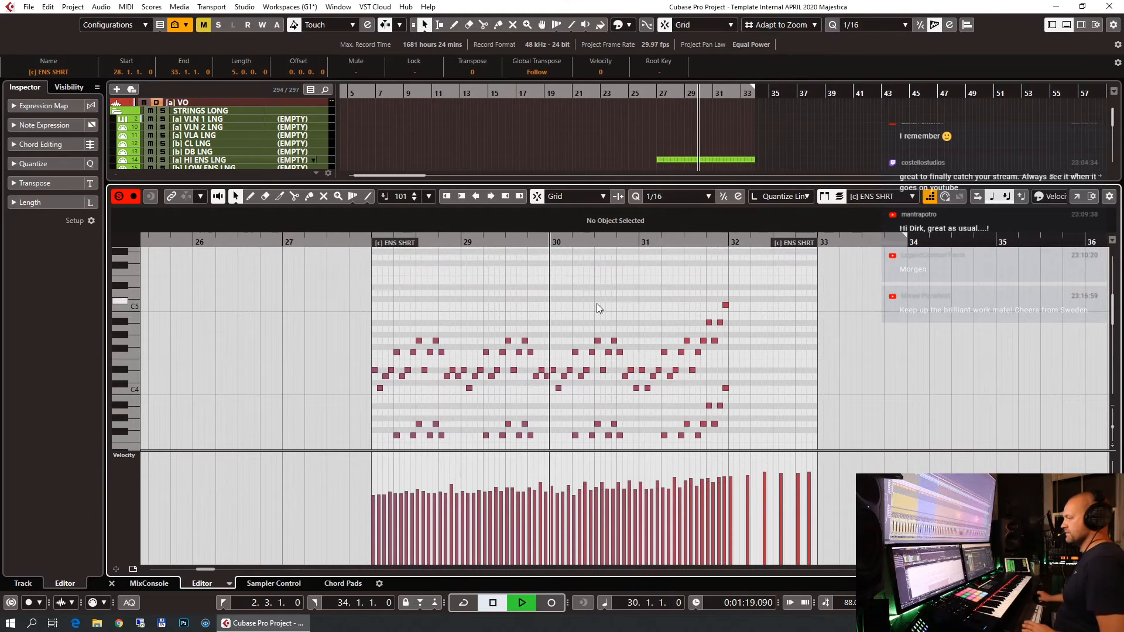
scroll(736, 312, "down", 4)
scroll(738, 311, "down", 3)
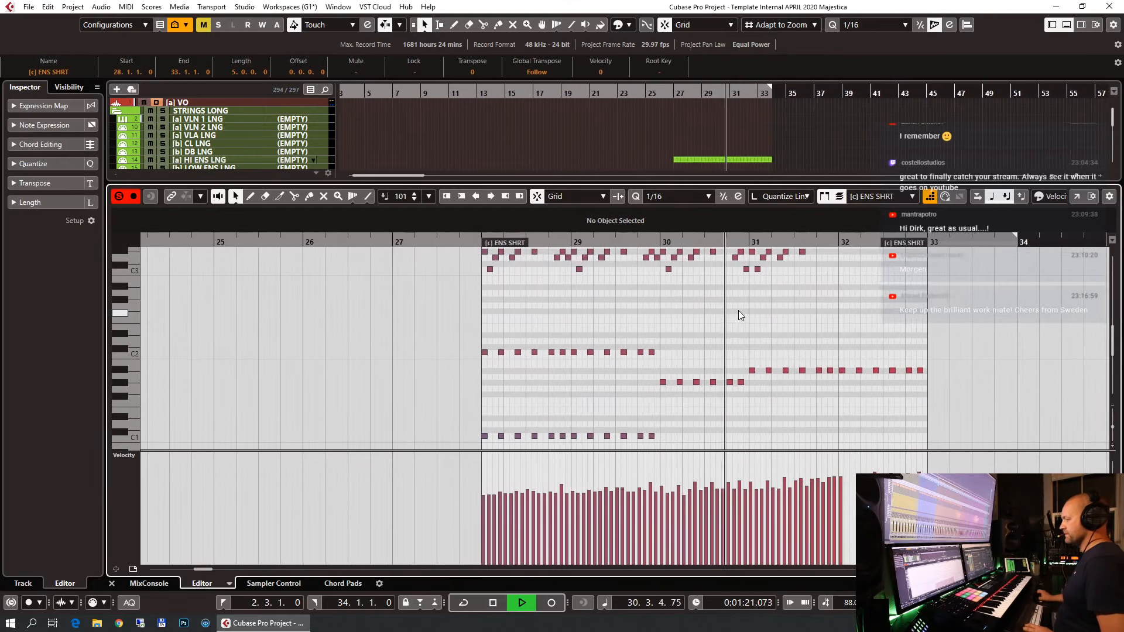
key("space")
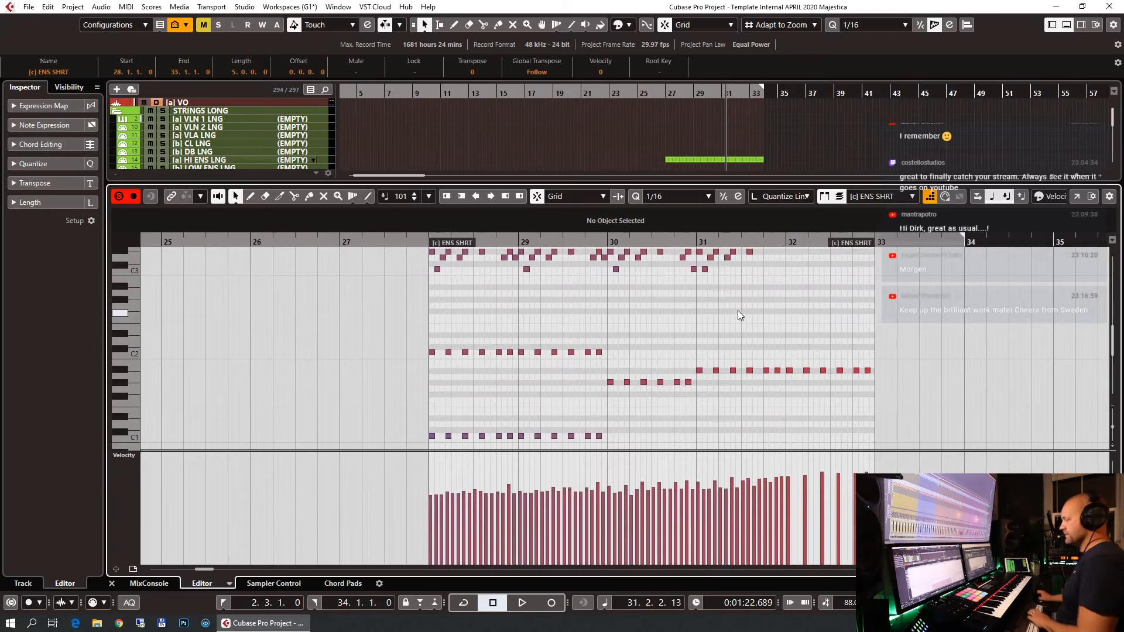
key("Return")
Place the playback position at bar 31 and examine the [e] TROMBONES part's notes there in the note editor.
left_click(720, 98)
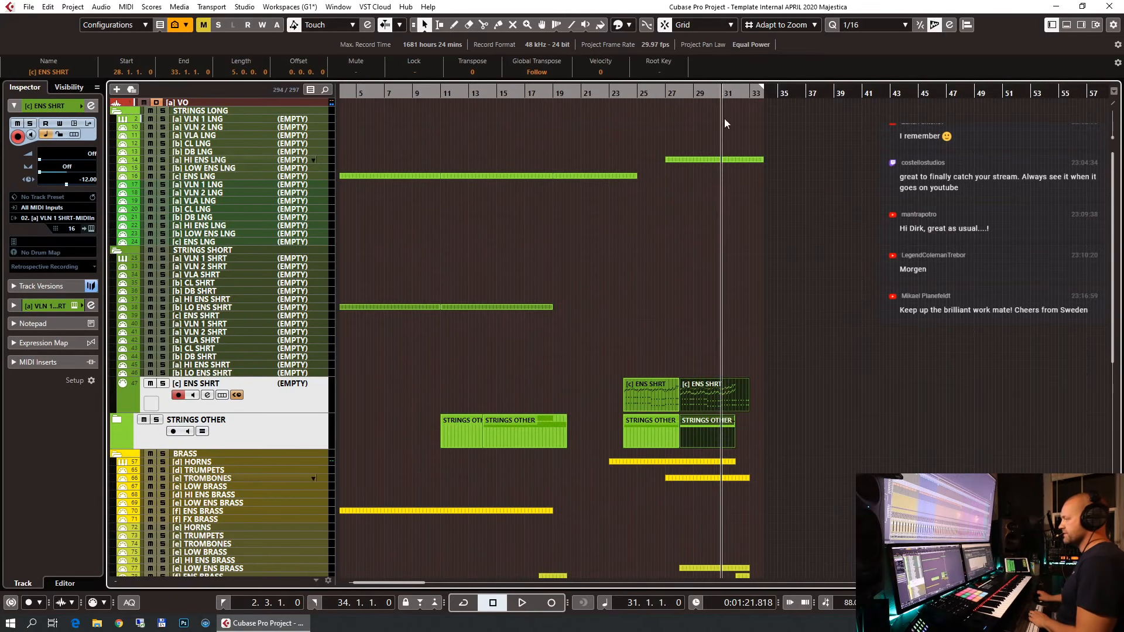
scroll(742, 284, "down", 6)
left_click(722, 174)
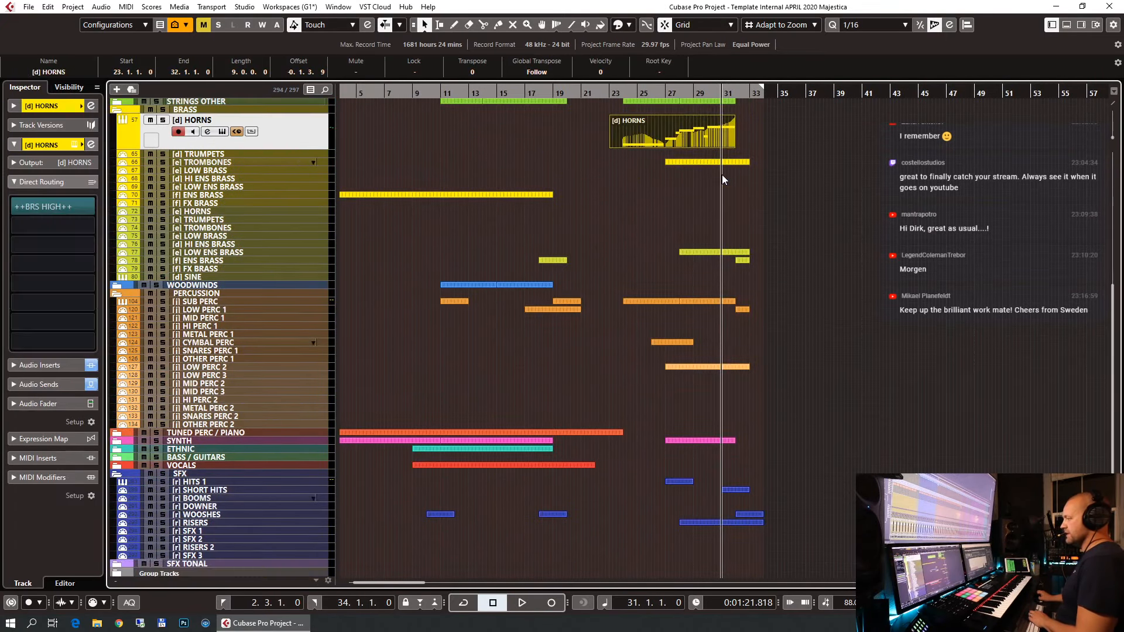
left_click(718, 159)
key("Return")
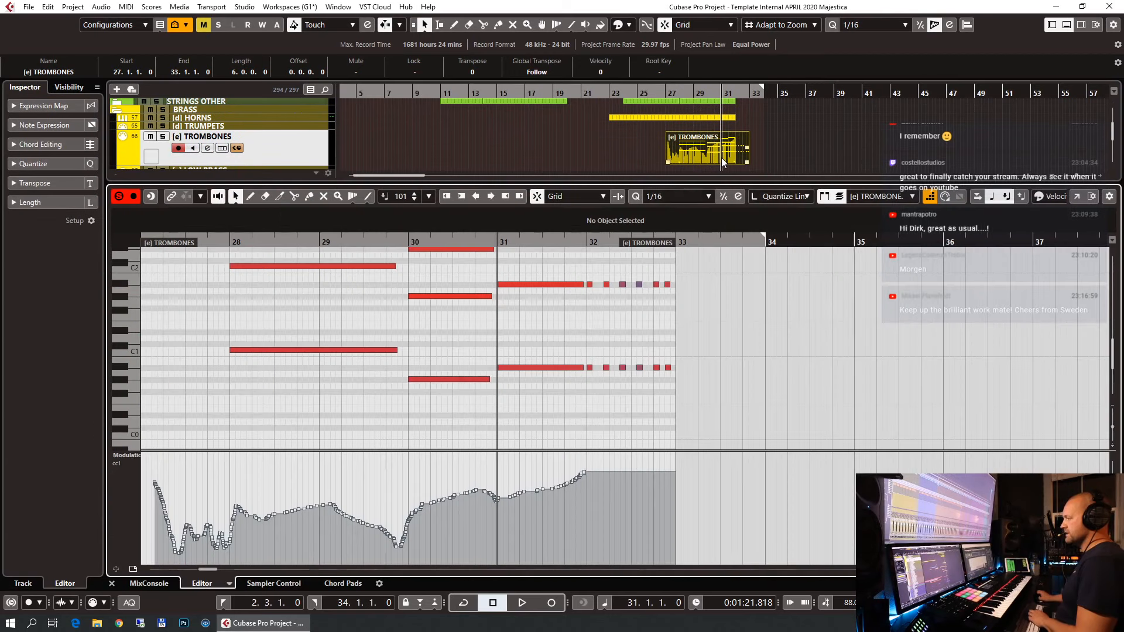
scroll(580, 306, "up", 2)
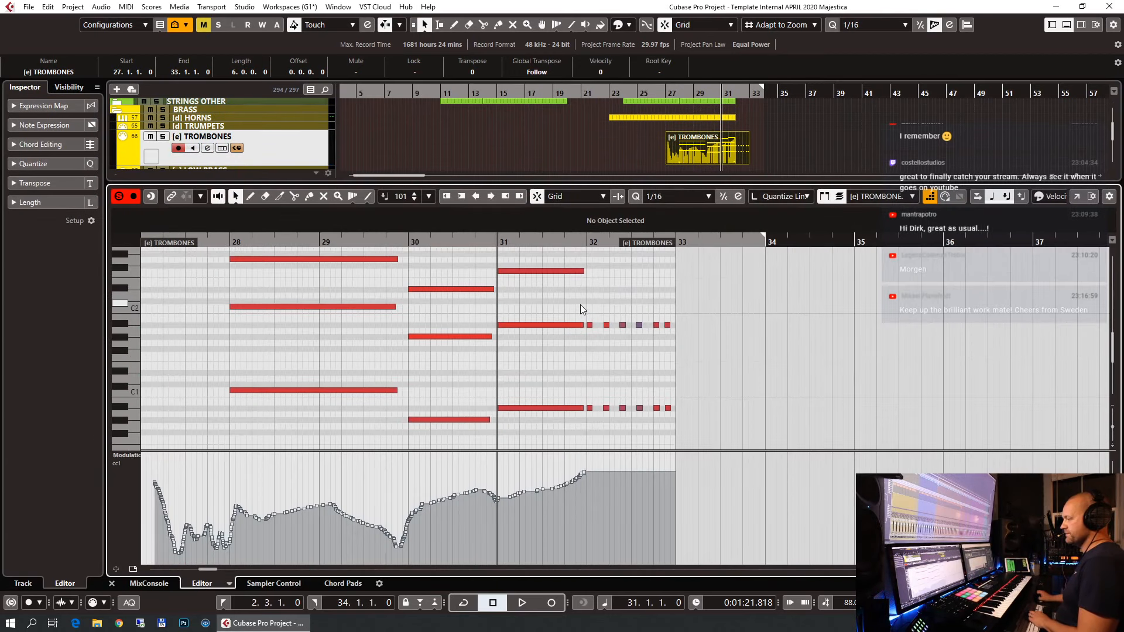
key("Return")
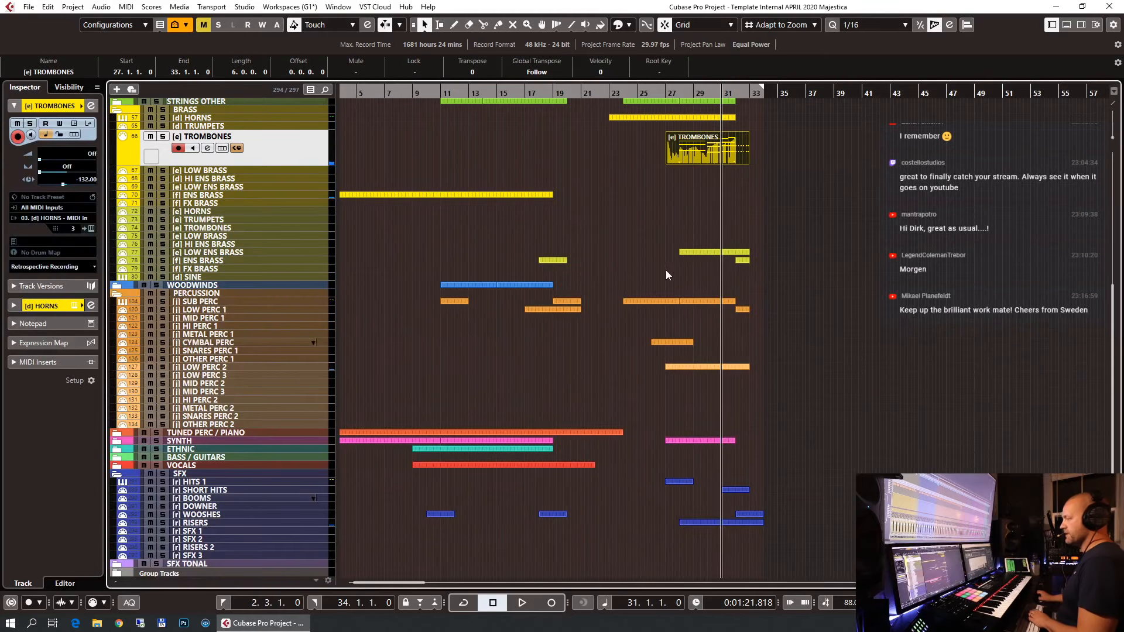
Play the arrangement from bar 31 to just past bar 33.
key("space")
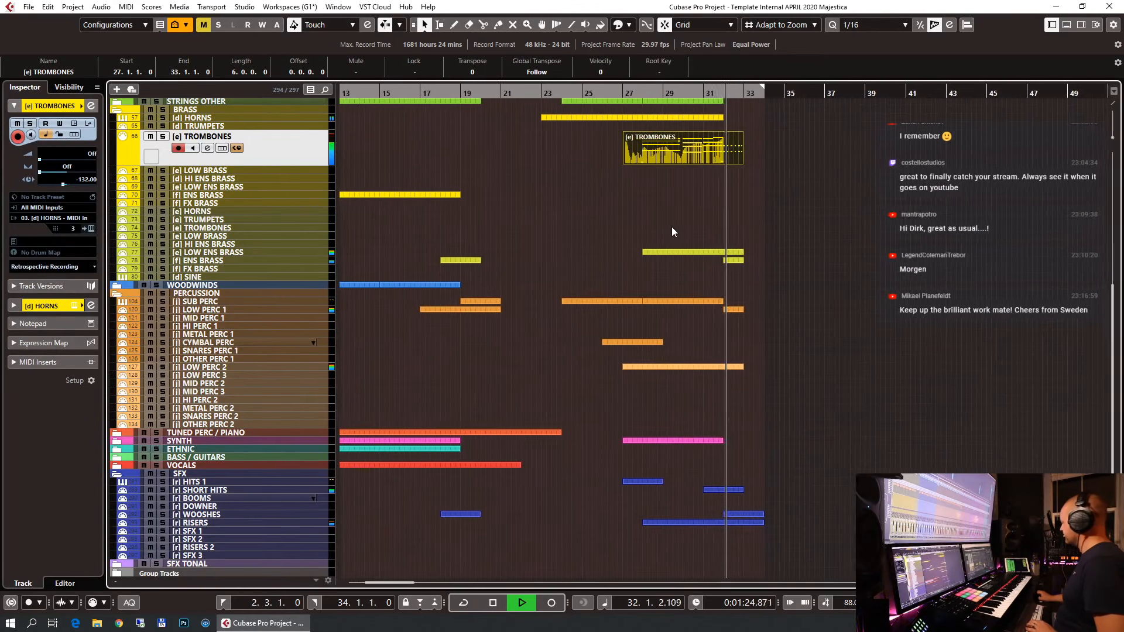
scroll(740, 213, "up", 5)
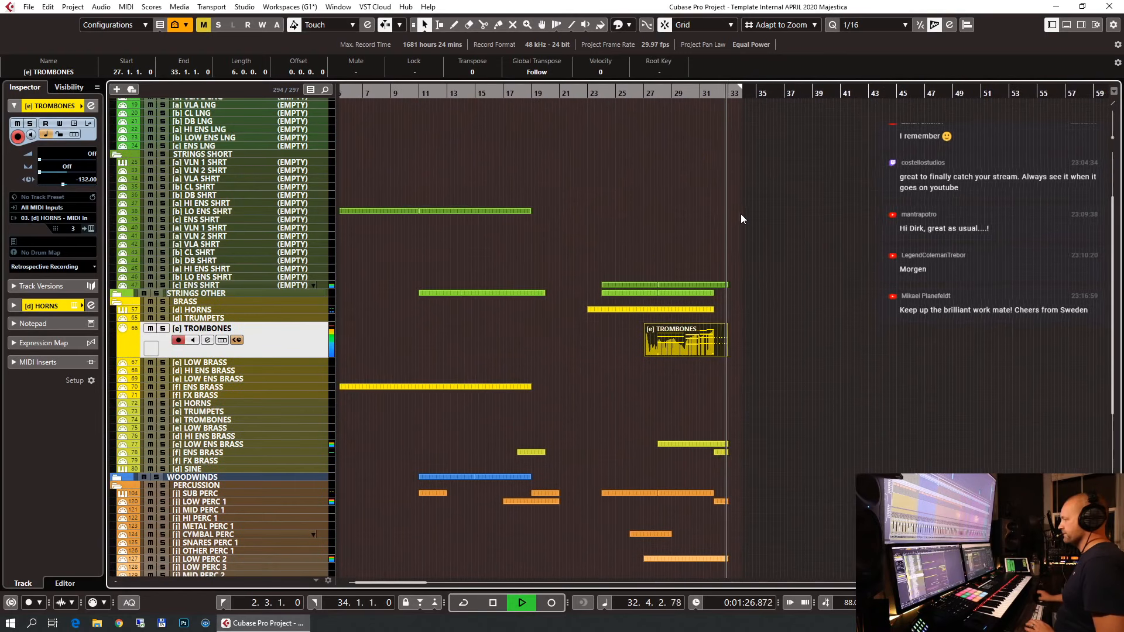
key("space")
Replace the [a] HI ENS LNG take with a new recording from bar 27 to just past bar 33.
left_click(712, 286)
scroll(714, 235, "up", 4)
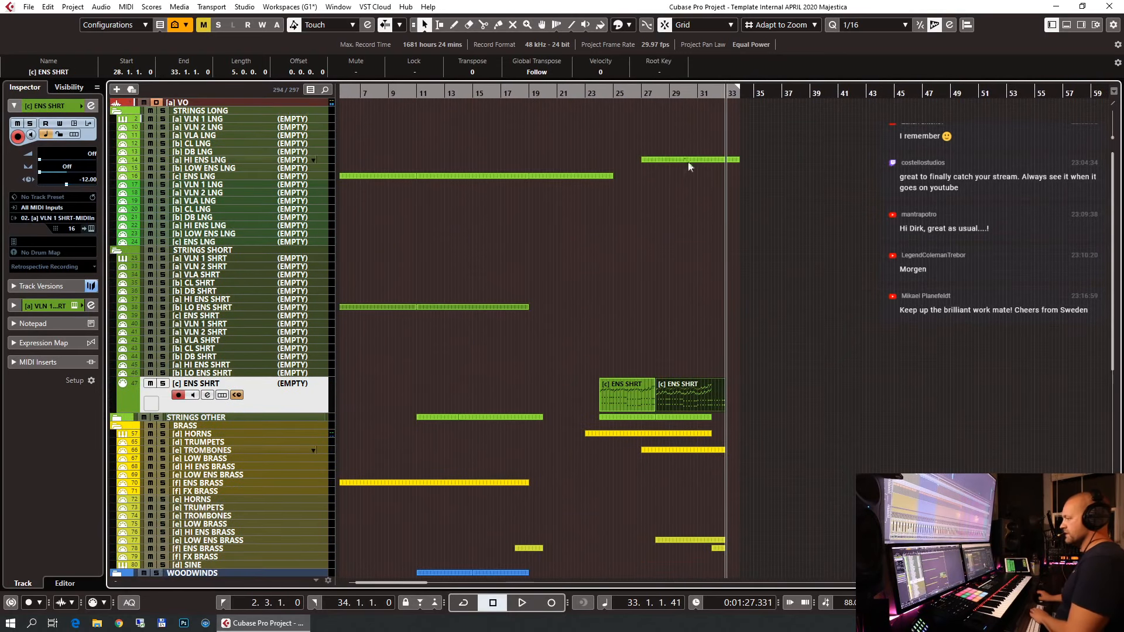
left_click(690, 161)
key("Delete")
left_click(635, 131)
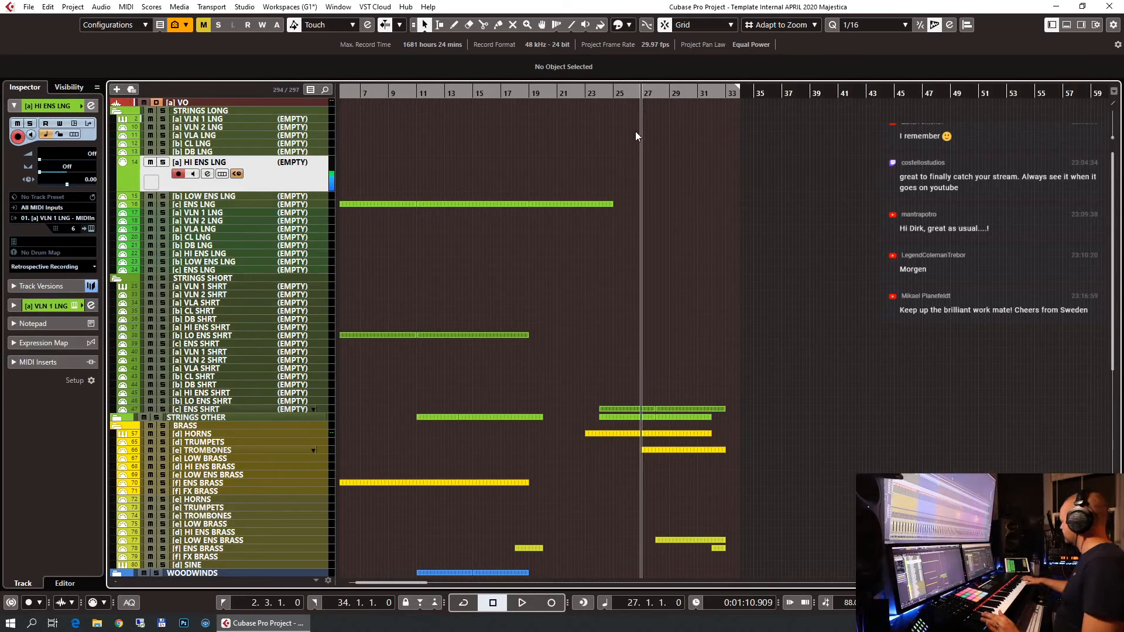
key("KP_Multiply")
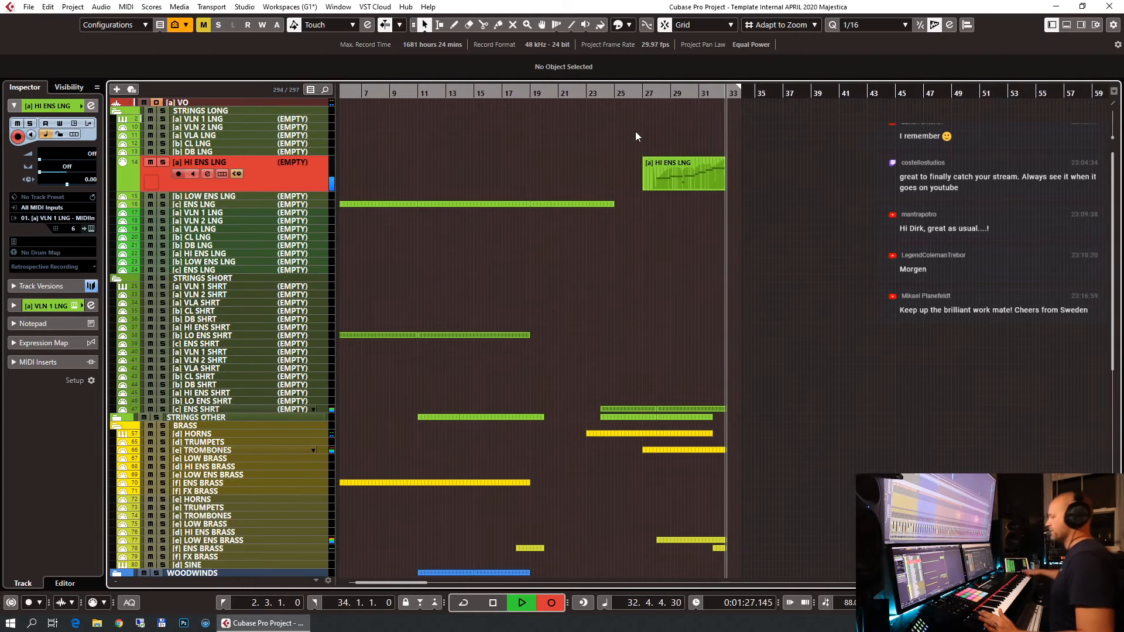
key("space")
View the new [a] HI ENS LNG part in the note editor, select all its notes and close the editor.
double_click(682, 187)
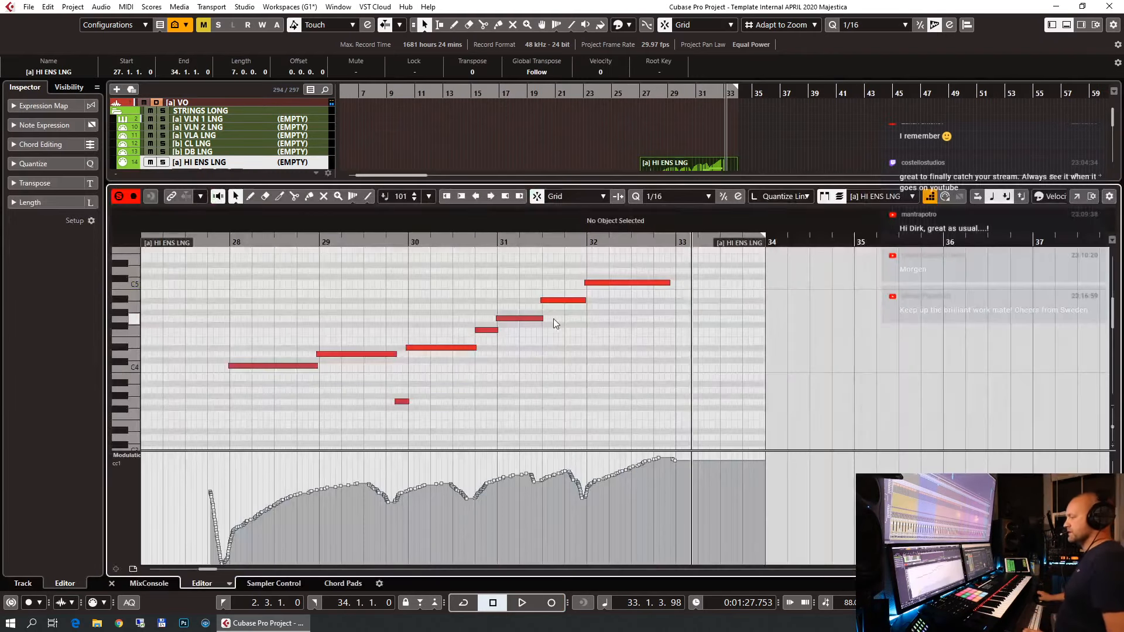
left_click_drag(624, 261, 309, 408)
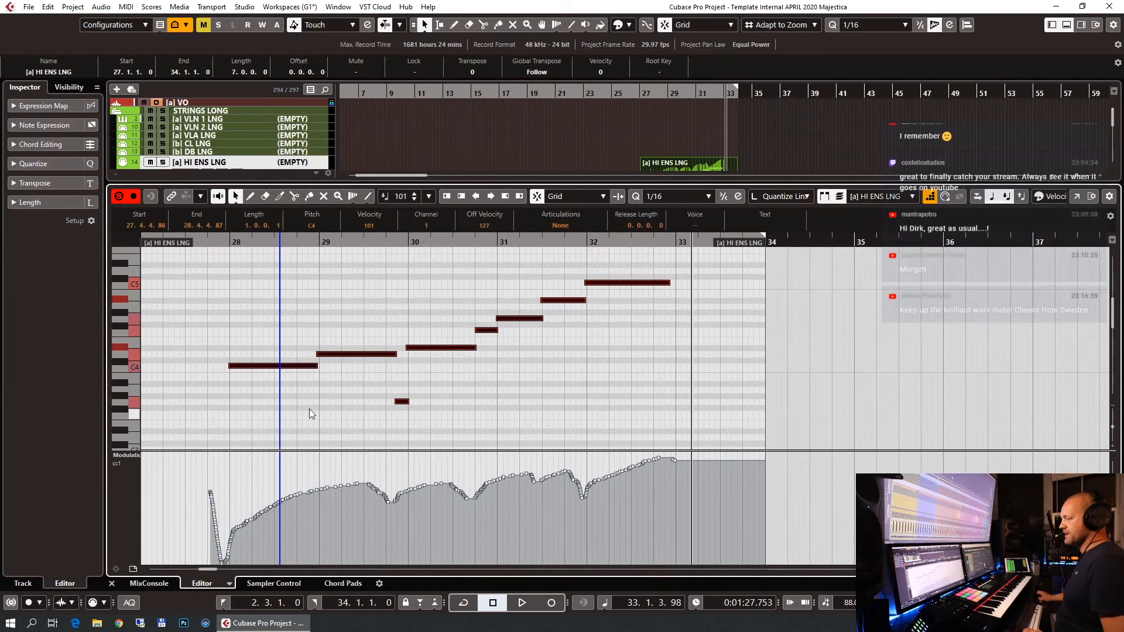
left_click_drag(296, 367, 296, 368)
key("Return")
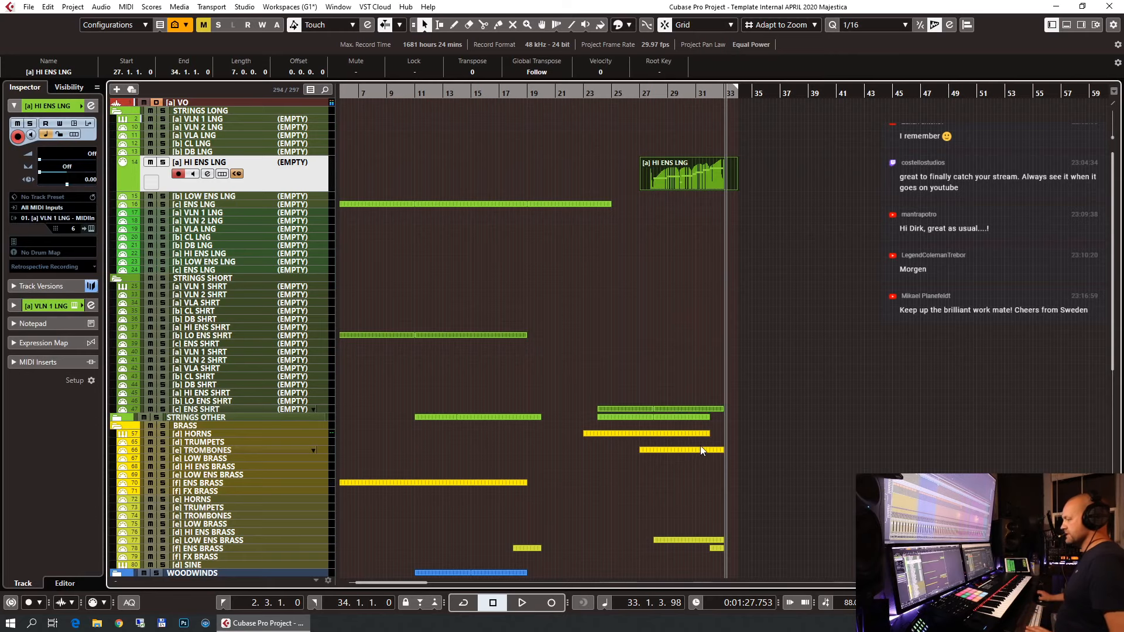
Add the [e] TROMBONES and [d] HORNS parts to the [a] HI ENS LNG selection and open all three together in the note editor.
left_click_drag(716, 442, 731, 469)
key("Return")
key("Return")
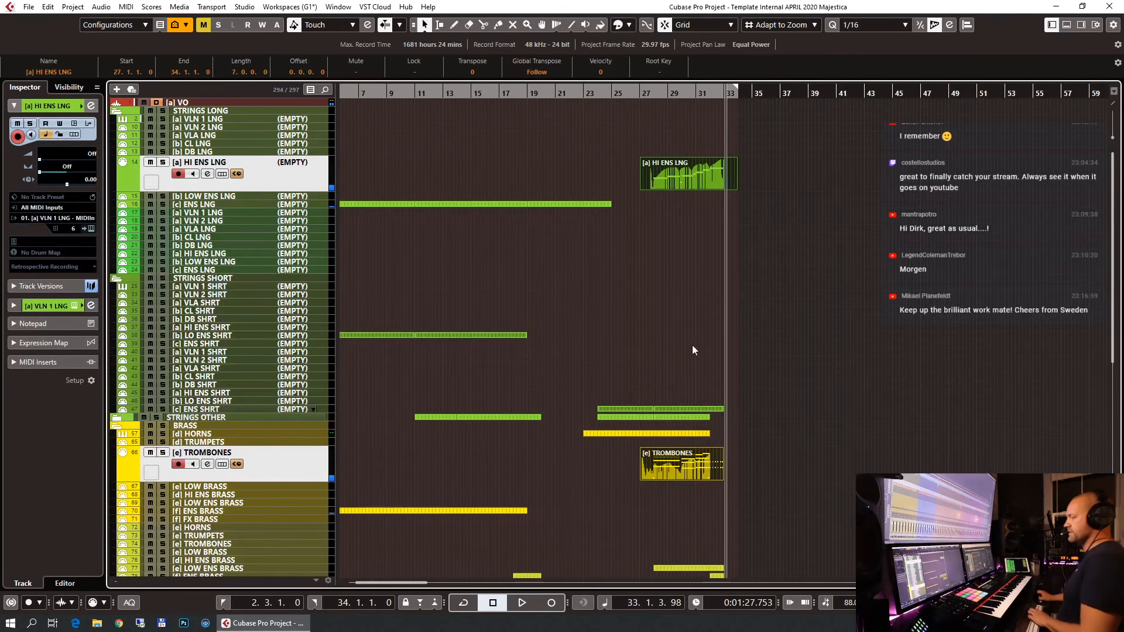
left_click(693, 435, "shift")
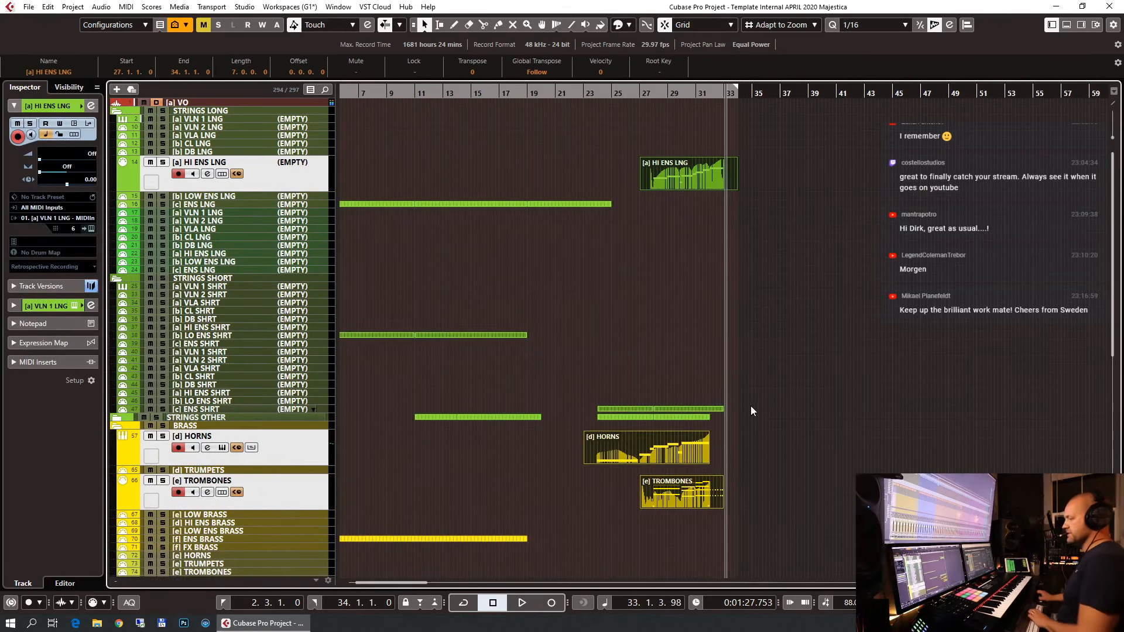
key("Return")
scroll(617, 298, "down", 1)
scroll(617, 298, "down", 3)
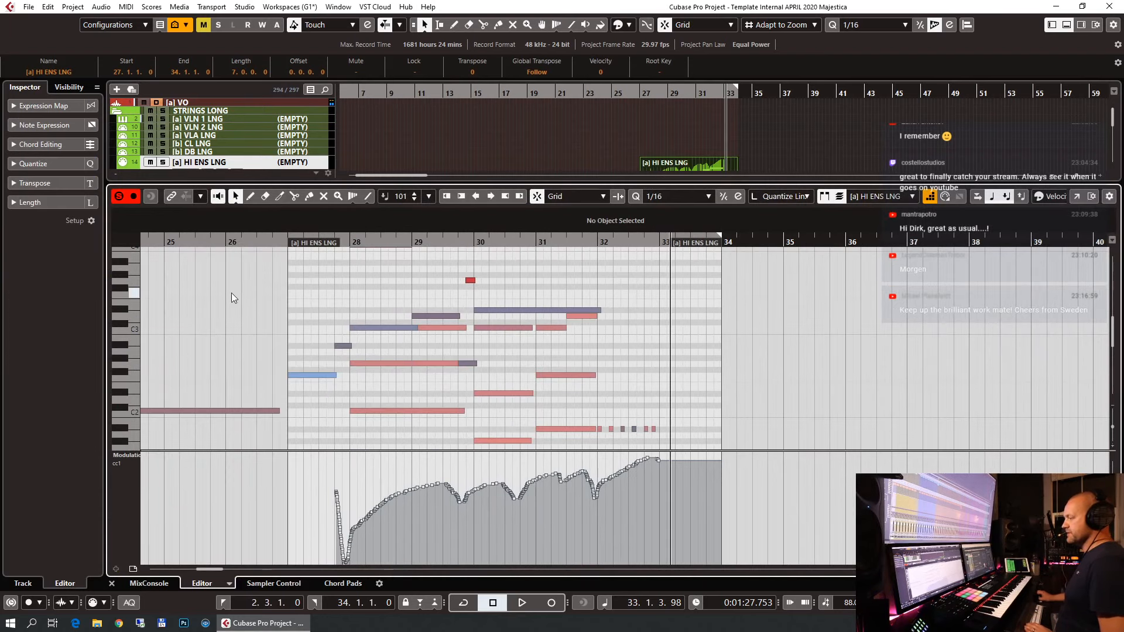
Play the combined strings, horns and trombones parts from just before bar 27 to past bar 32, comparing their notes.
scroll(503, 349, "left", 6)
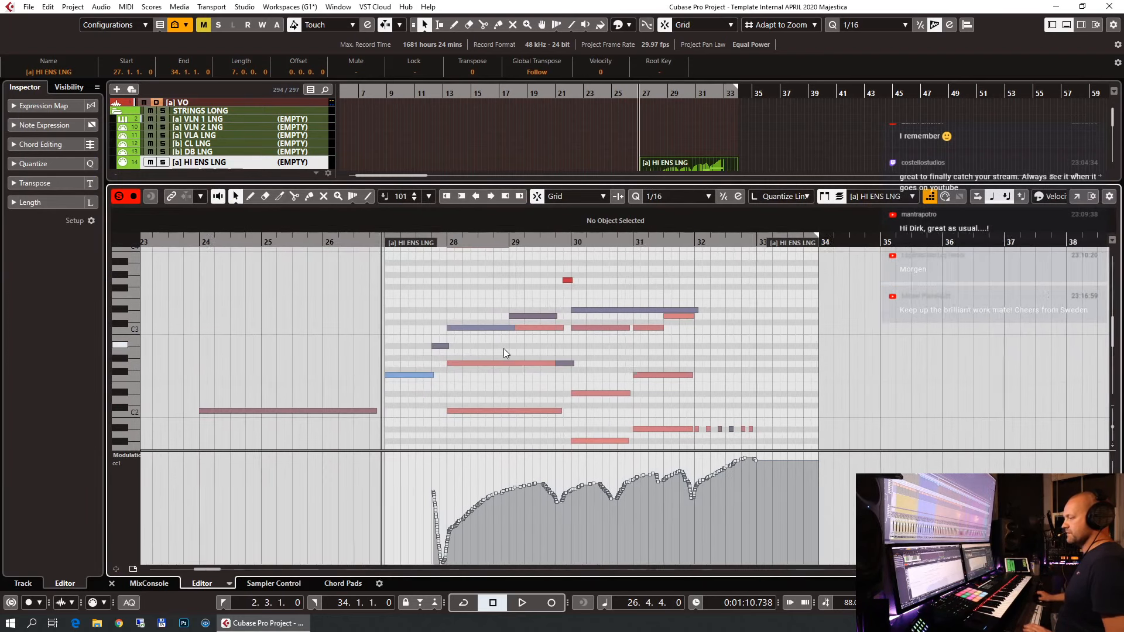
scroll(655, 351, "down", 3)
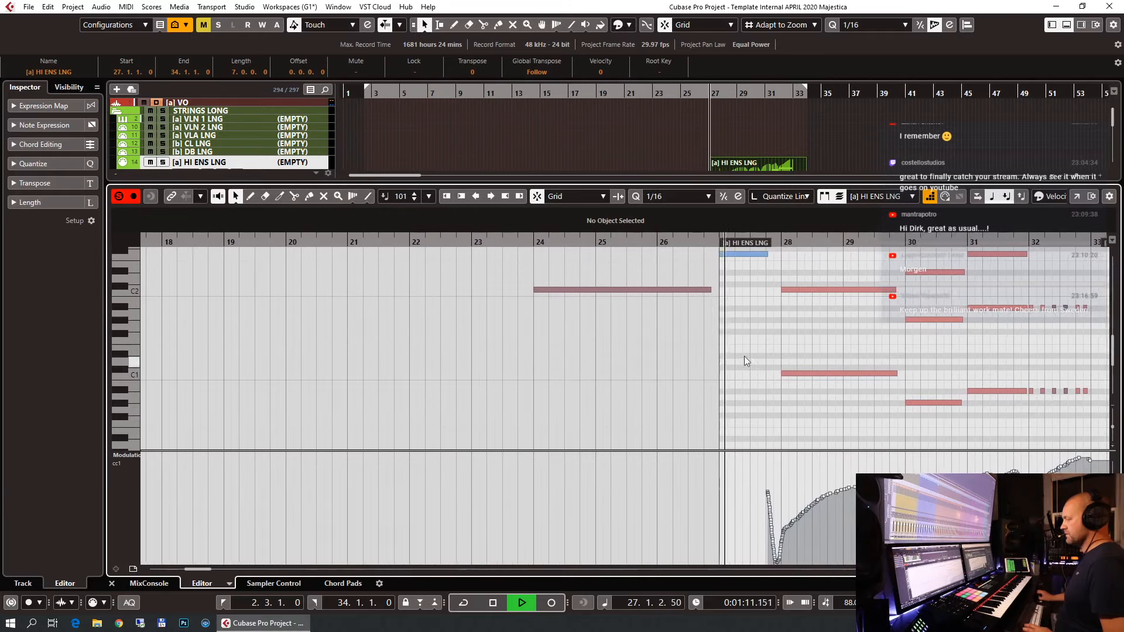
scroll(814, 331, "up", 3)
scroll(813, 332, "down", 1)
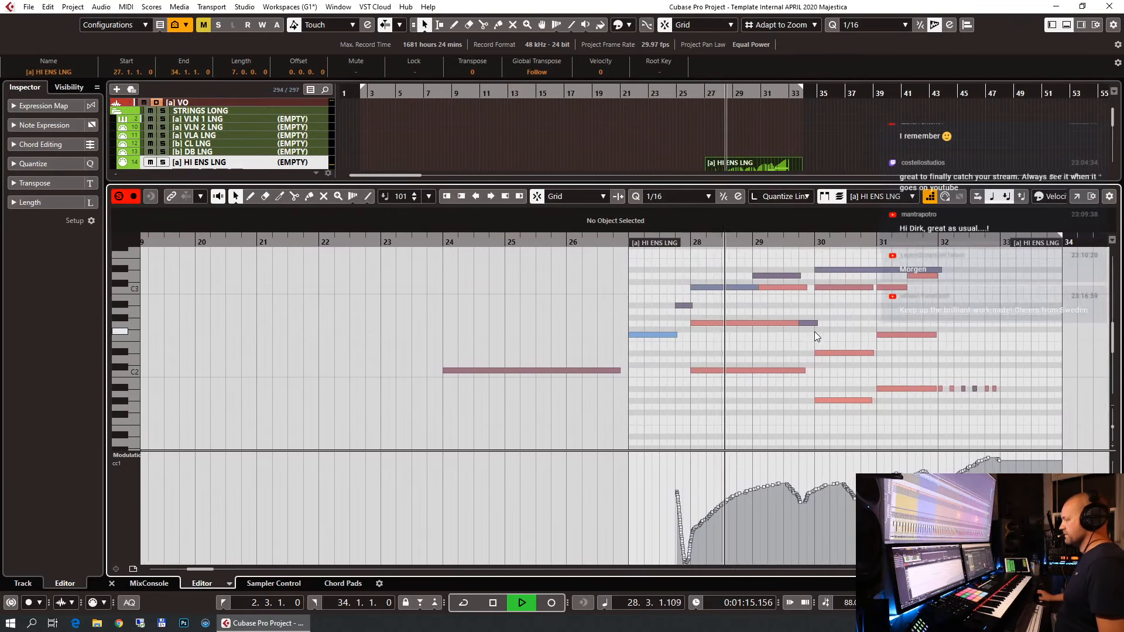
scroll(814, 331, "up", 2)
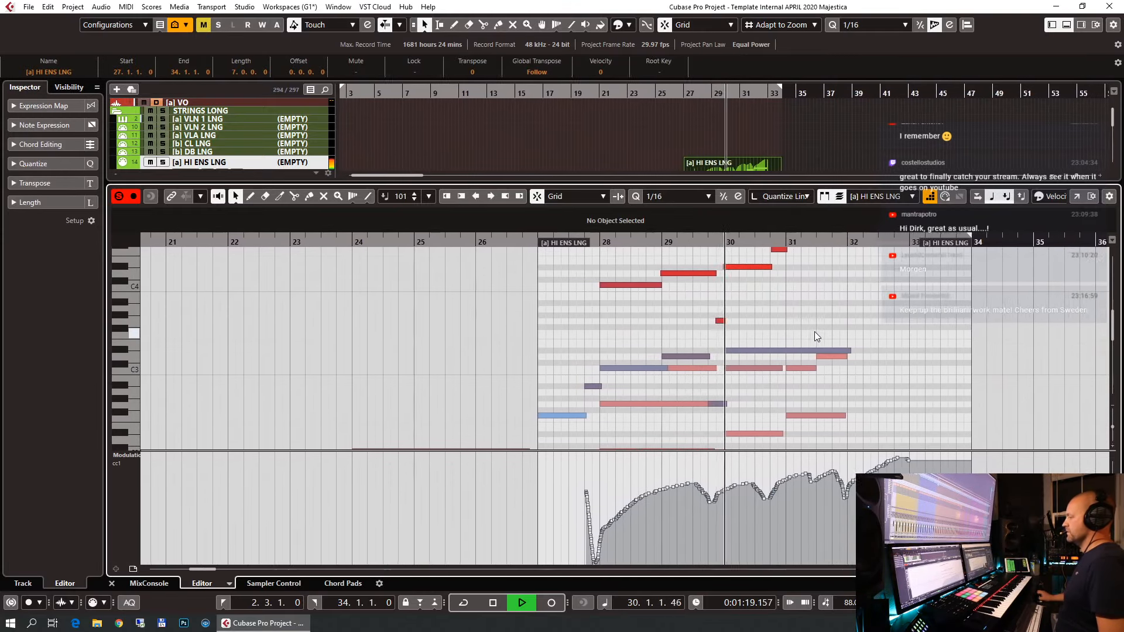
scroll(814, 332, "up", 1)
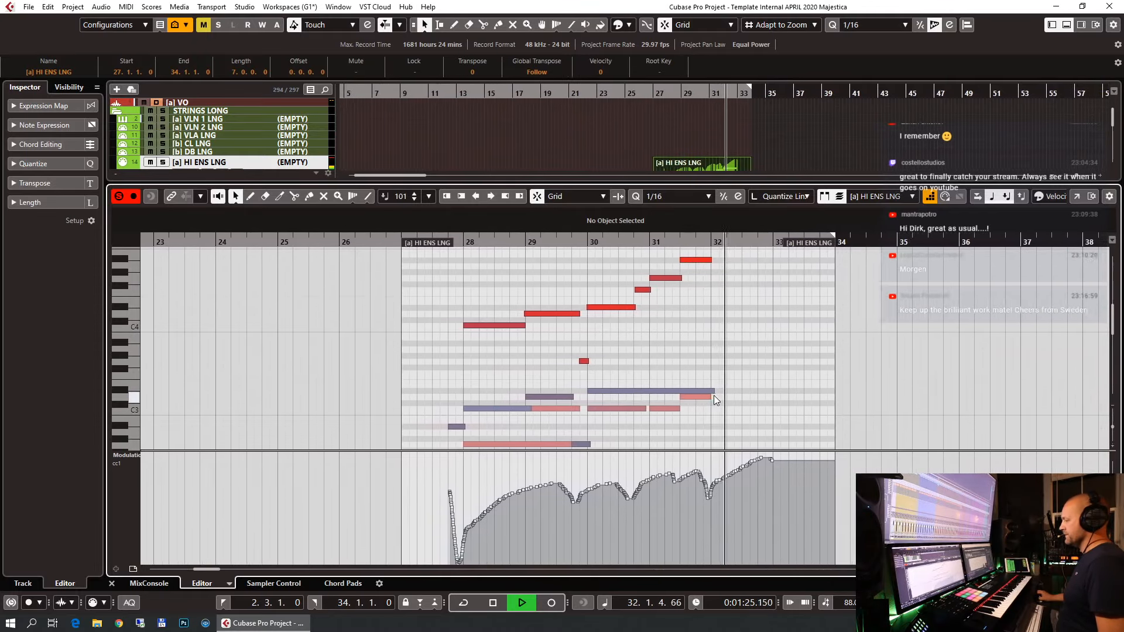
key("space")
Shorten the horns' D#3 note at bar 30 to end at 31.2.1.53, follow it with an F3 note up to bar 32, and play back from just before bar 30.
left_click(659, 390)
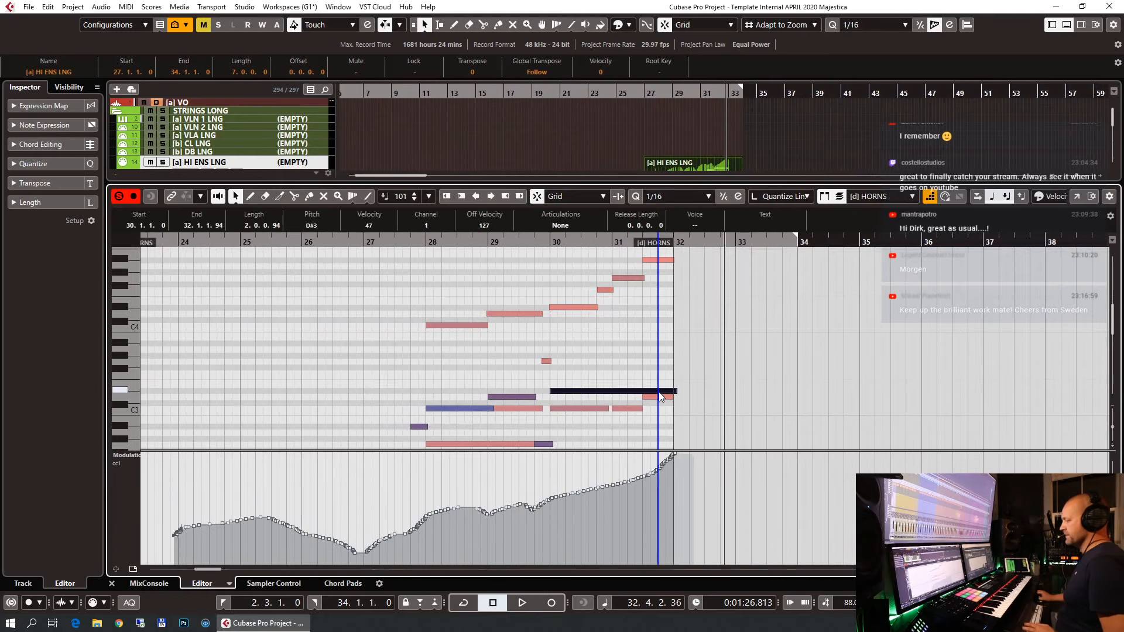
mouse_move(674, 391)
left_mouse_down()
mouse_move(626, 391)
mouse_move(673, 366)
mouse_move(625, 392)
left_mouse_up()
left_click(536, 242)
key("space")
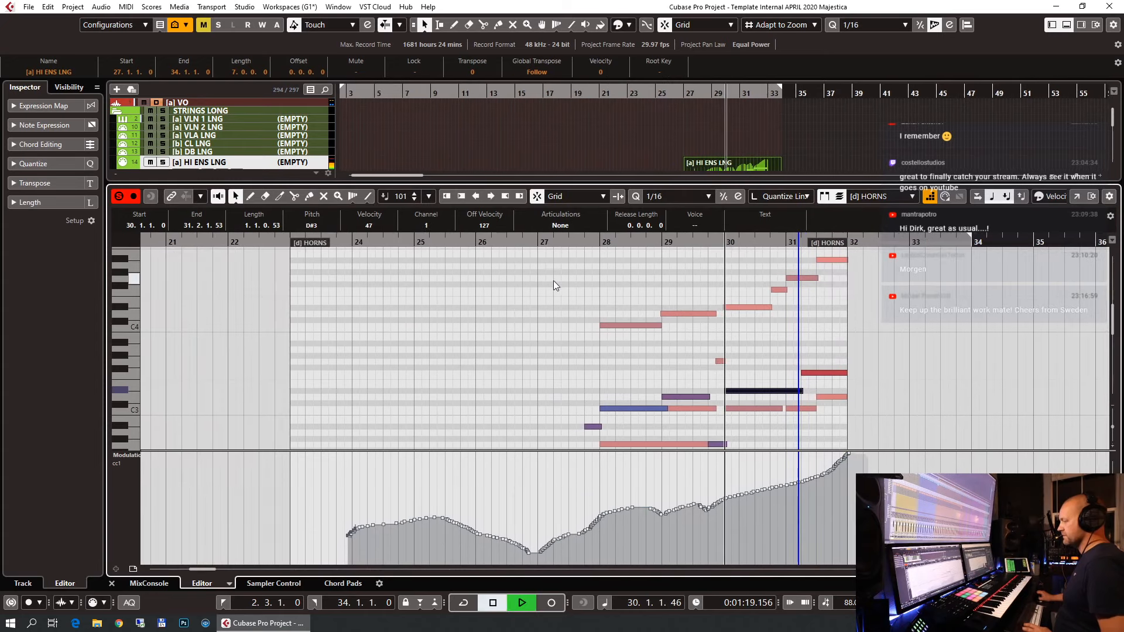
Play the combined strings, horns and trombones parts from between bars 27 and 28 to bar 33.
left_click(580, 243)
key("space")
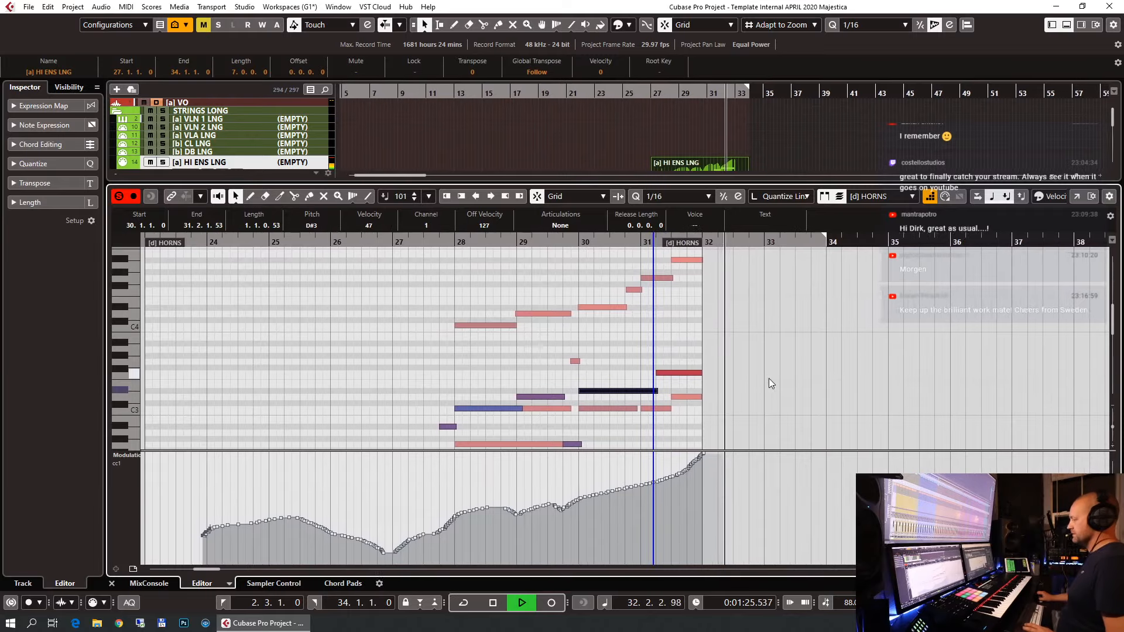
key("space")
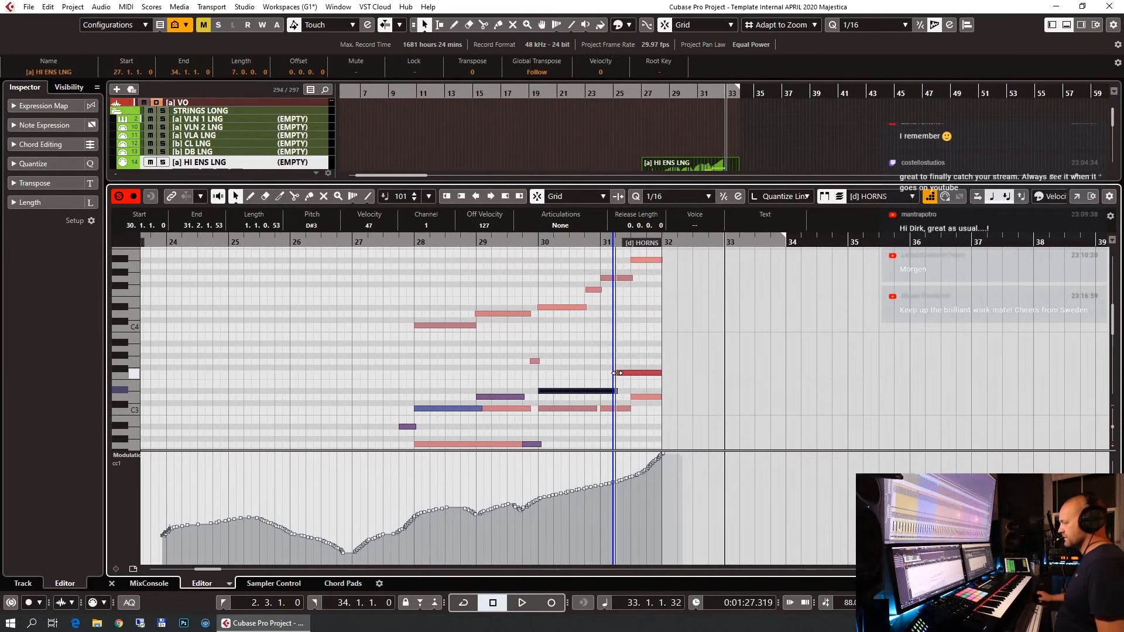
Extend the horns' D#3 note to 31.3.2.0 with the F3 starting there, and split the D#3 at bar 31, ending its first half at 30.4.4.0.
left_click_drag(617, 373, 632, 391)
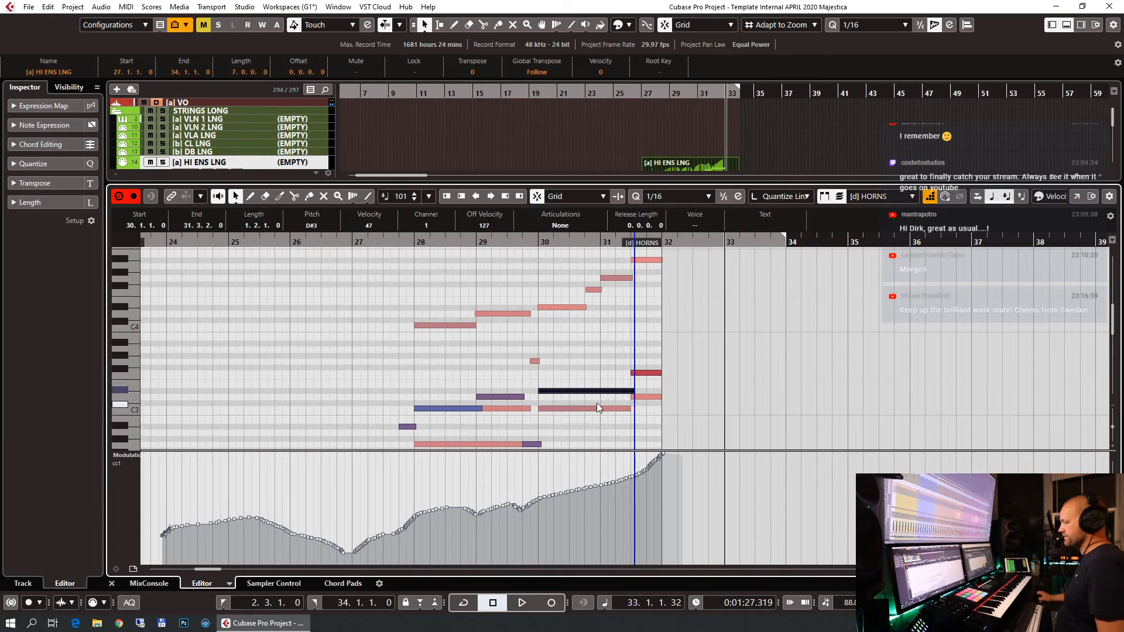
left_click(597, 408, "alt")
left_click(599, 391, "alt")
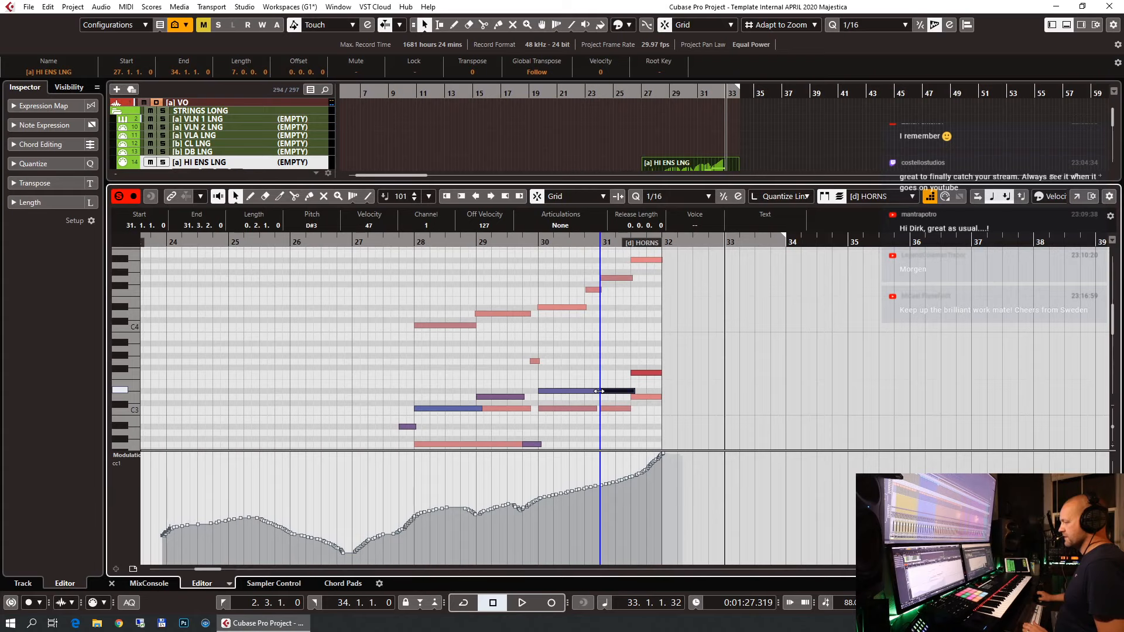
left_click_drag(596, 393, 593, 392)
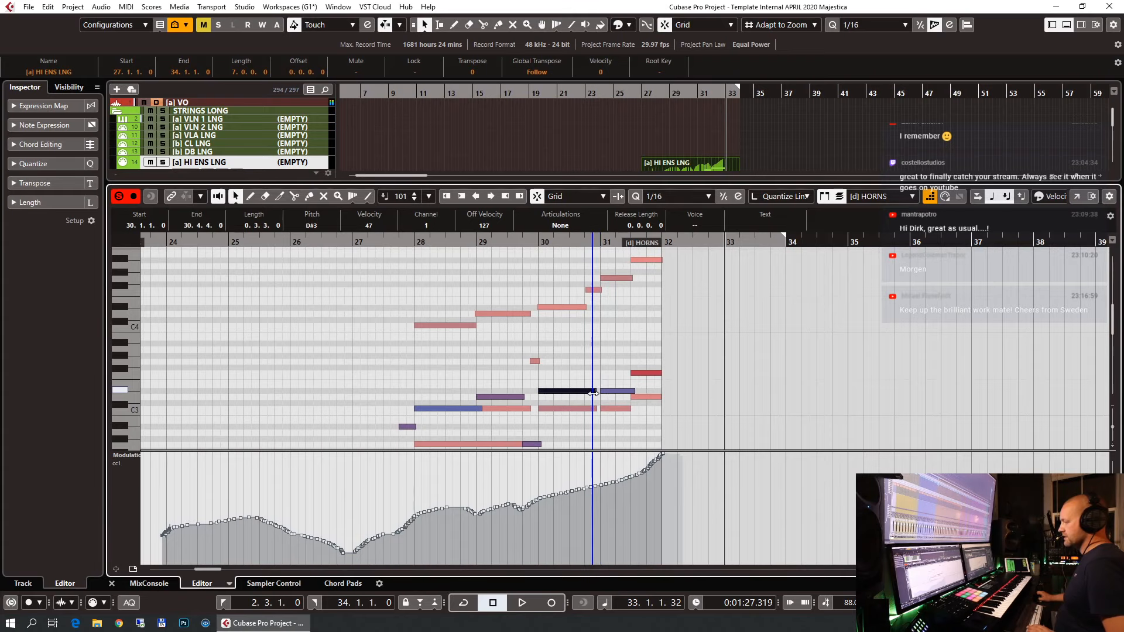
Play back the edited horns notes from just before bar 30 and close the note editor.
double_click(520, 237)
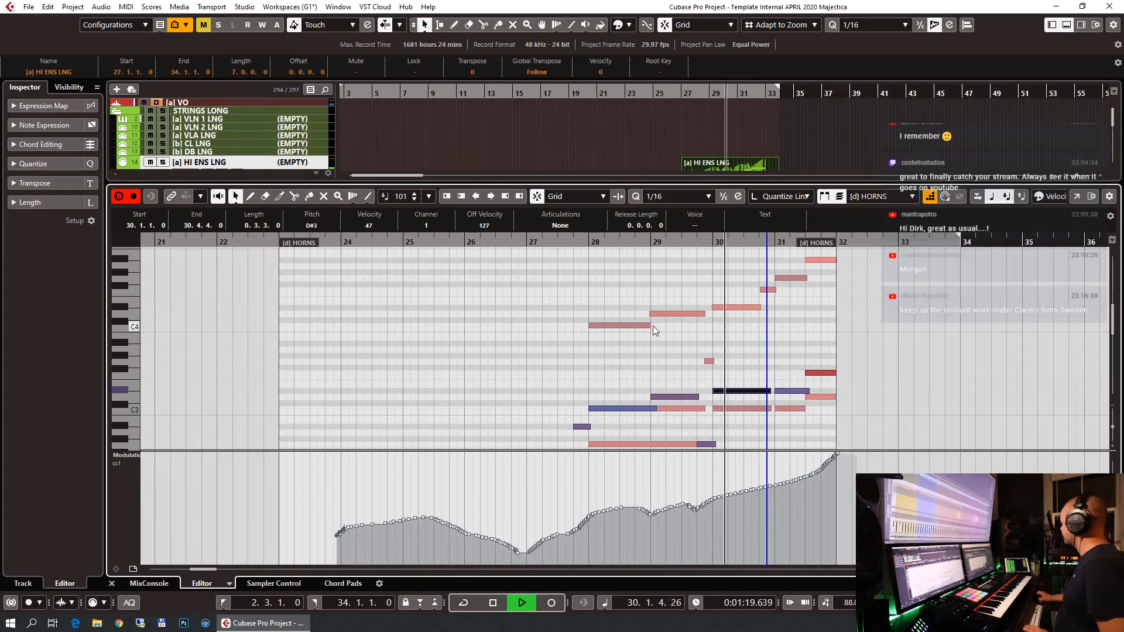
key("space")
key("Return")
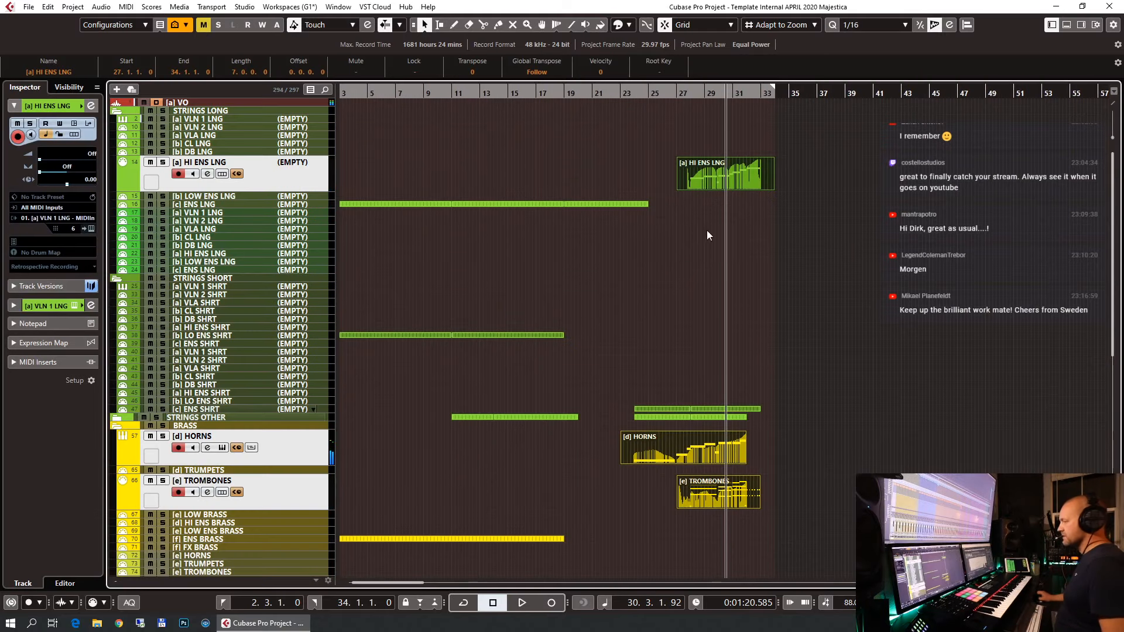
Select the [e] TROMBONES part, open Expression Map Setup and create a new map named NUC TRB.
left_click(811, 496)
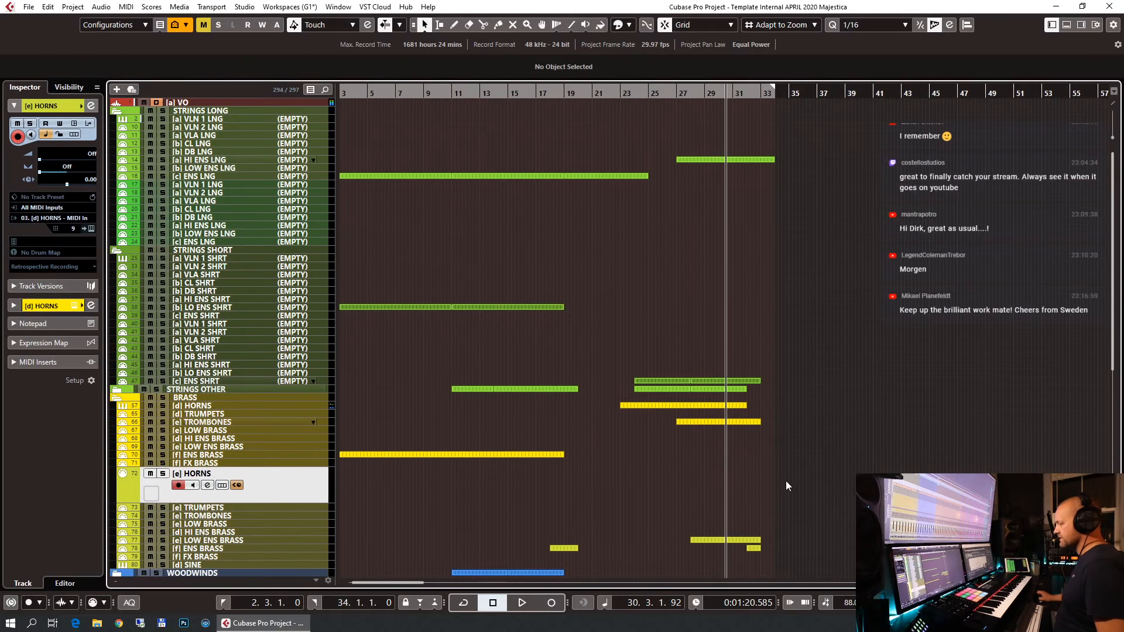
left_click(739, 422)
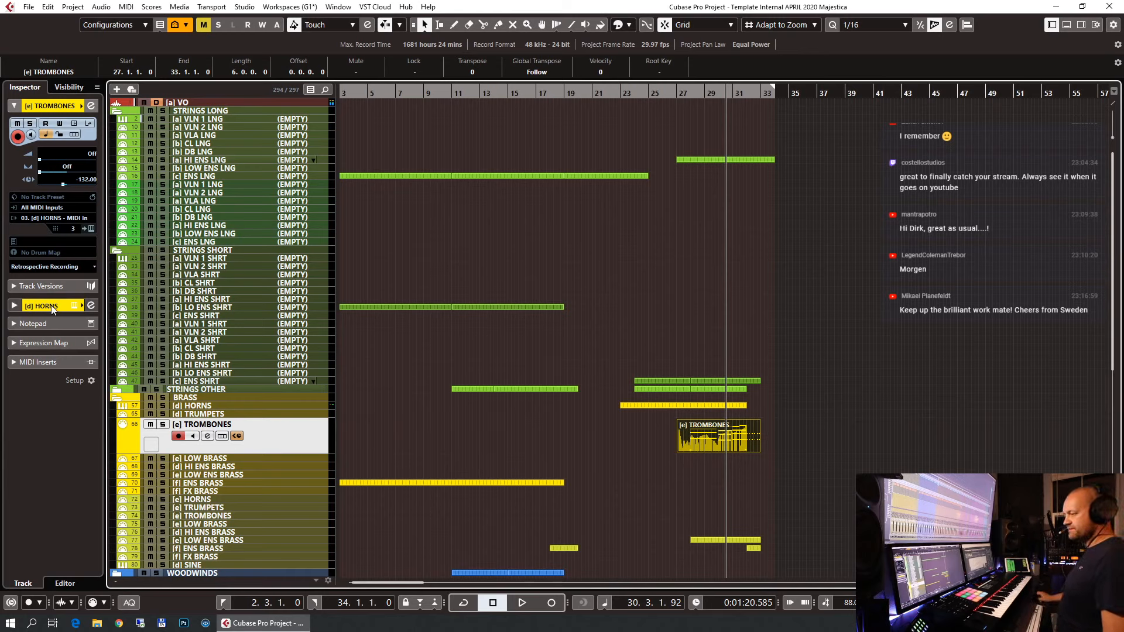
left_click(55, 339)
left_click(61, 197)
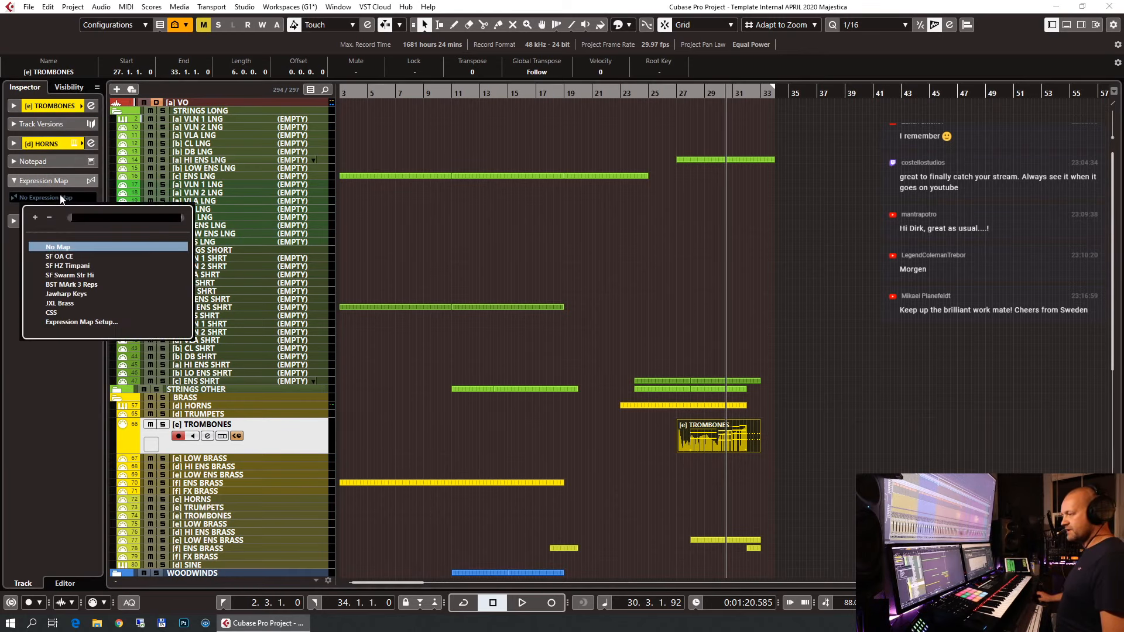
left_click(75, 322)
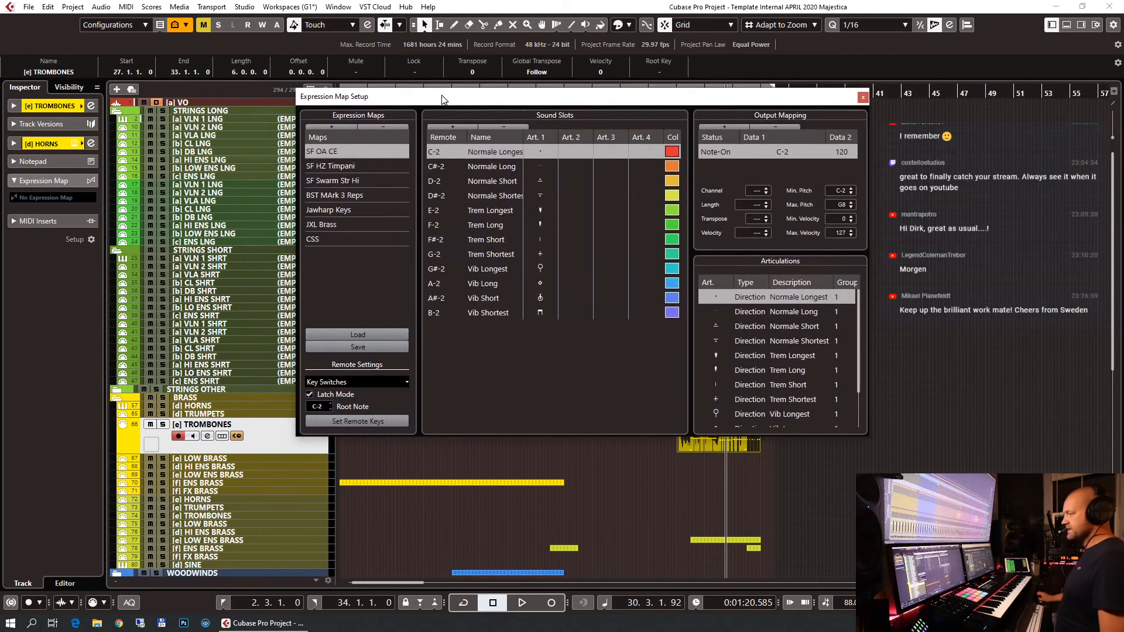
left_click(322, 127)
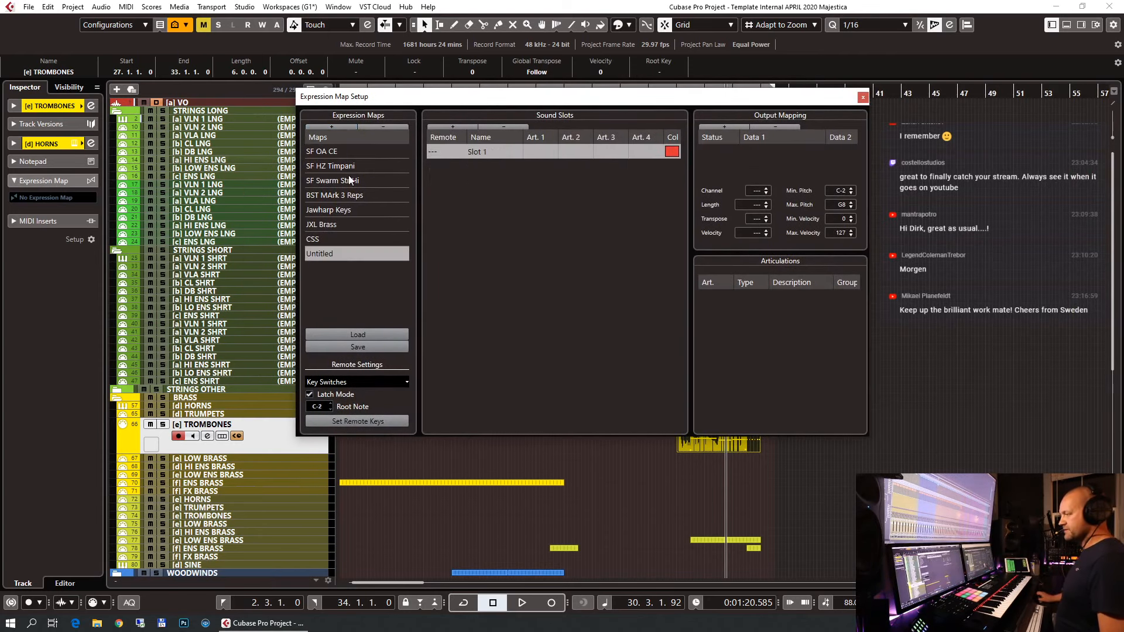
double_click(346, 254)
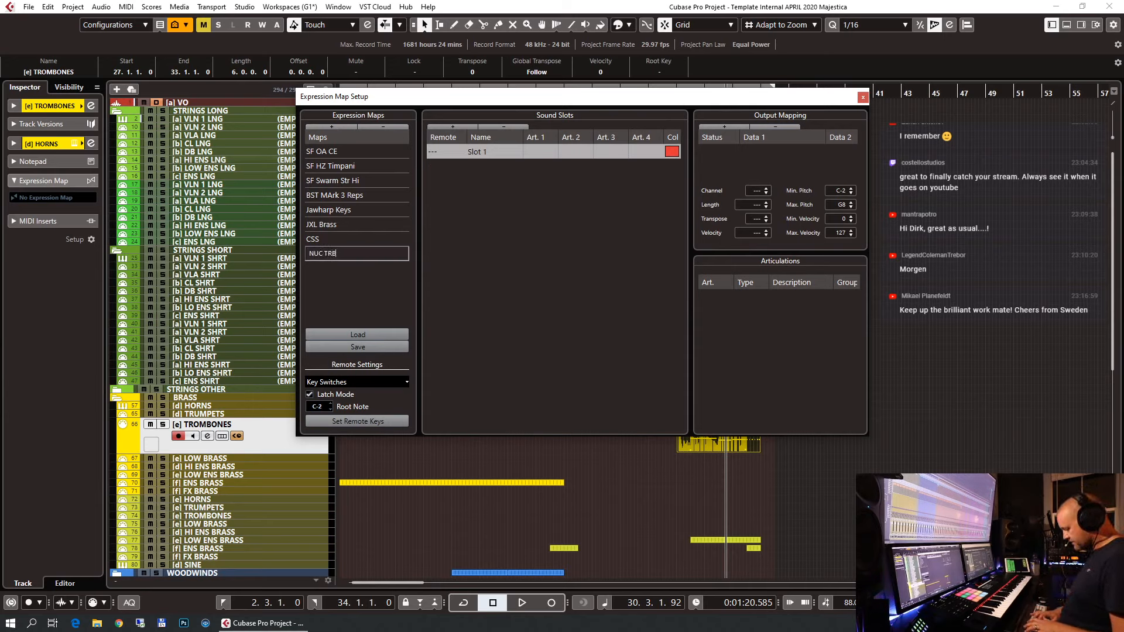
Add a second sound slot to NUC TRB and set the slots' remote keys to C#-1 and D-1.
left_click(451, 128)
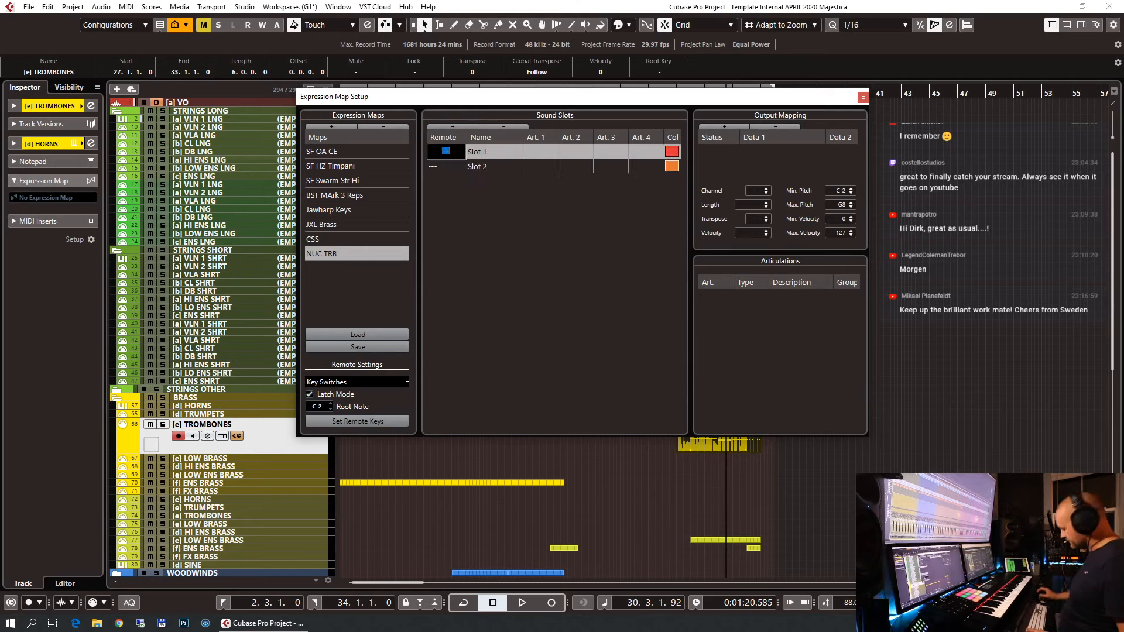
type("1")
key("Return")
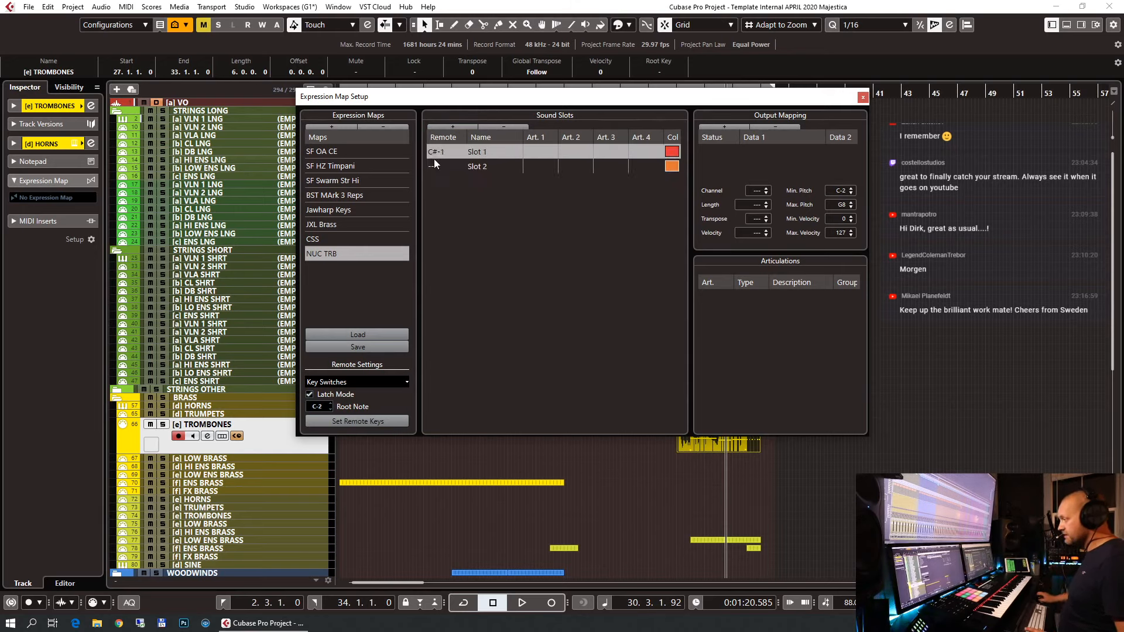
double_click(435, 164)
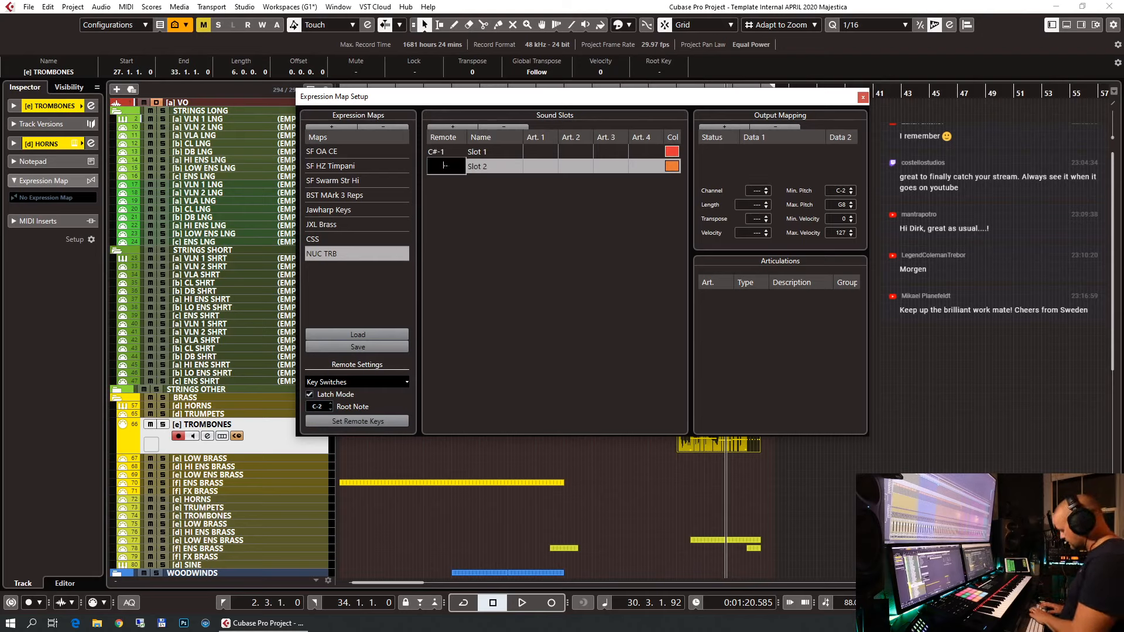
Rename the C#-1 sound slot SUS and the D-1 sound slot STACC.
left_click_drag(486, 150, 460, 156)
double_click(472, 154)
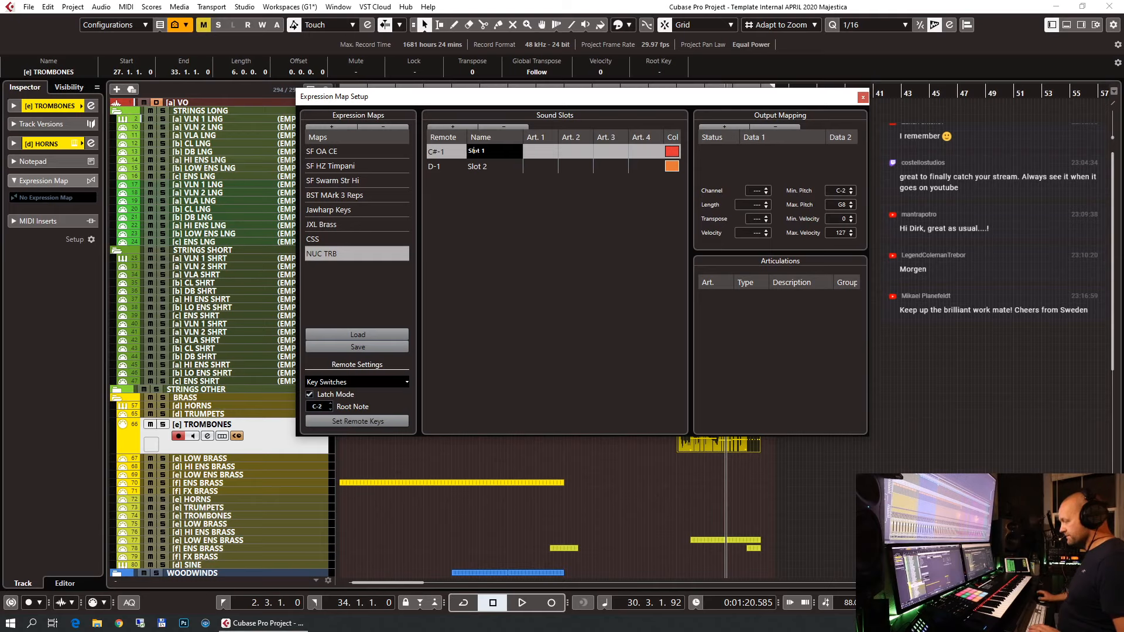
type("SUS")
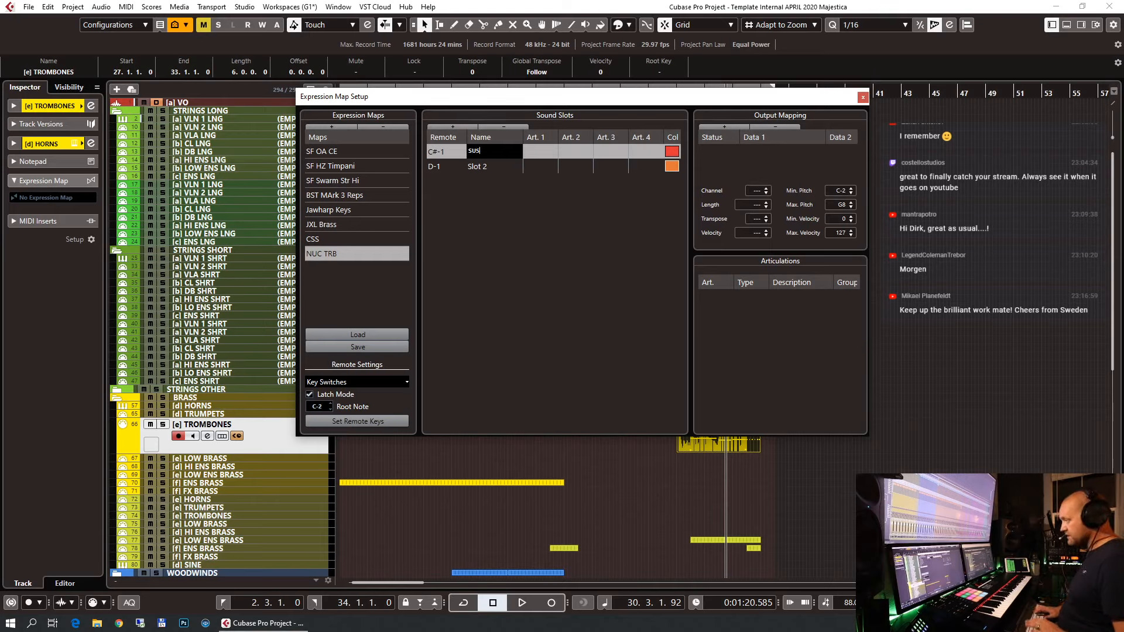
key("Return")
left_click(502, 163)
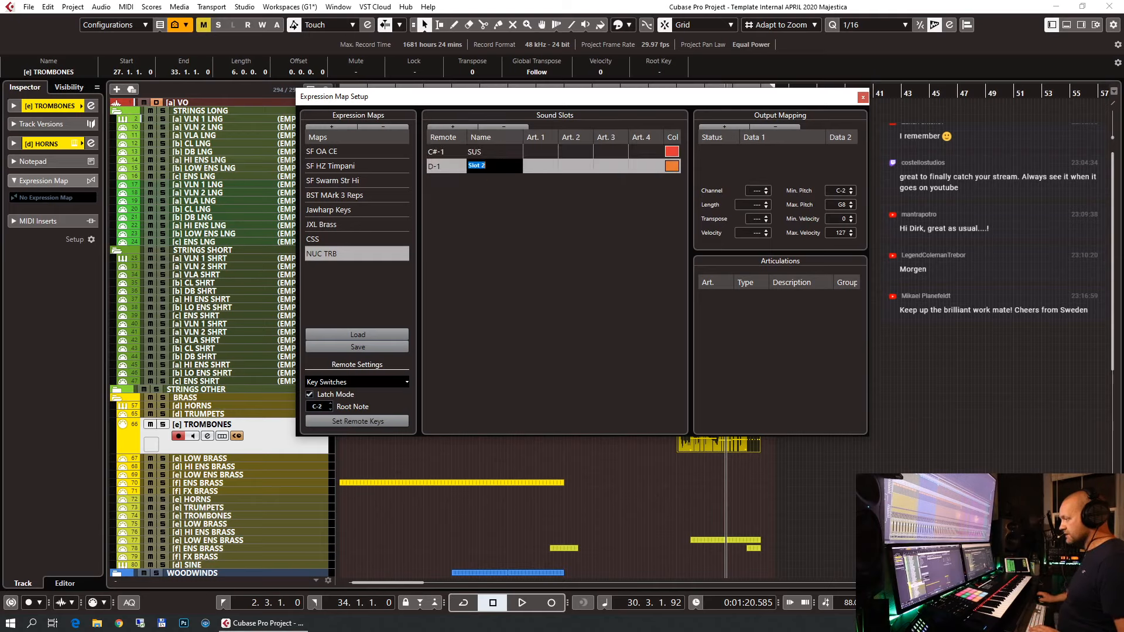
double_click(502, 163)
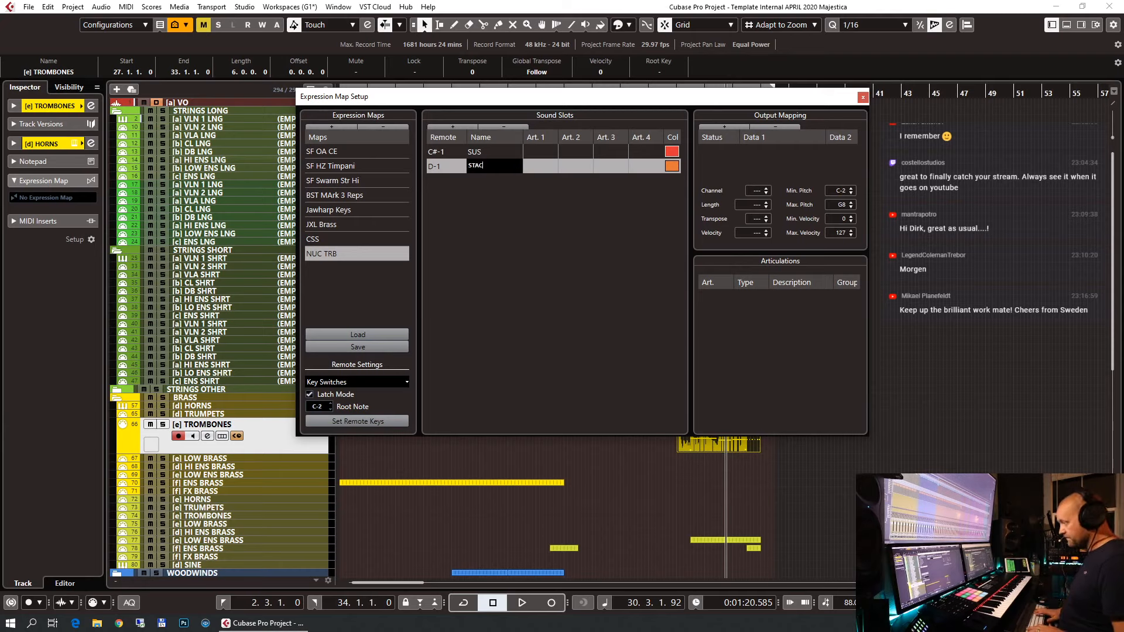
type("STACC")
key("Return")
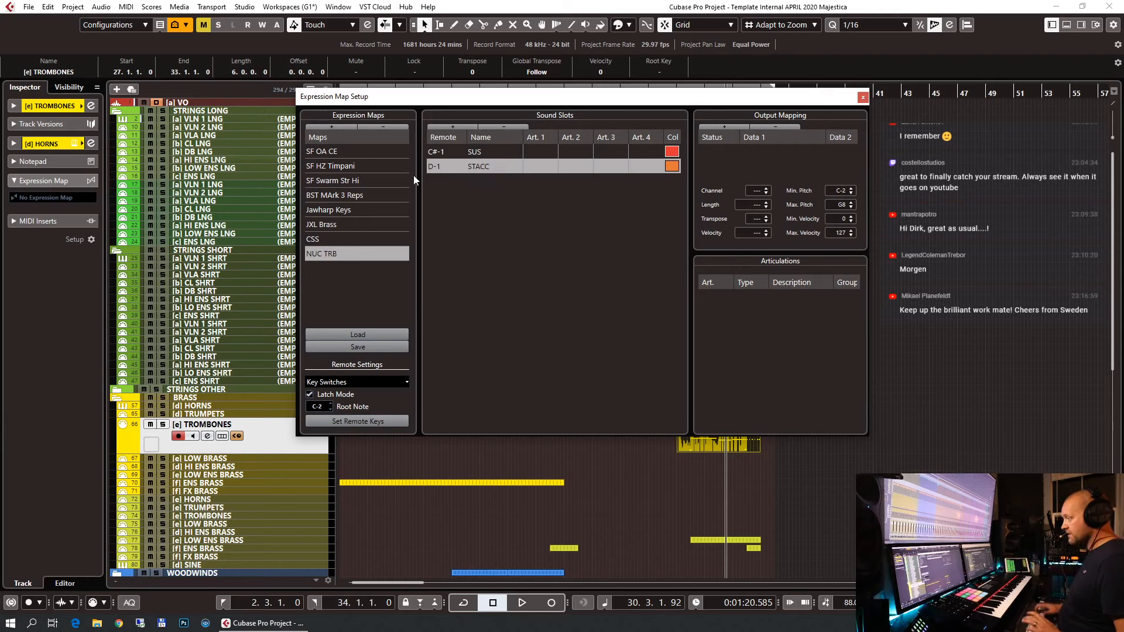
Assign a different articulation symbol to Art. 1 of the SUS slot and of the STACC slot.
left_click(542, 152)
left_click(542, 151)
left_click(570, 223)
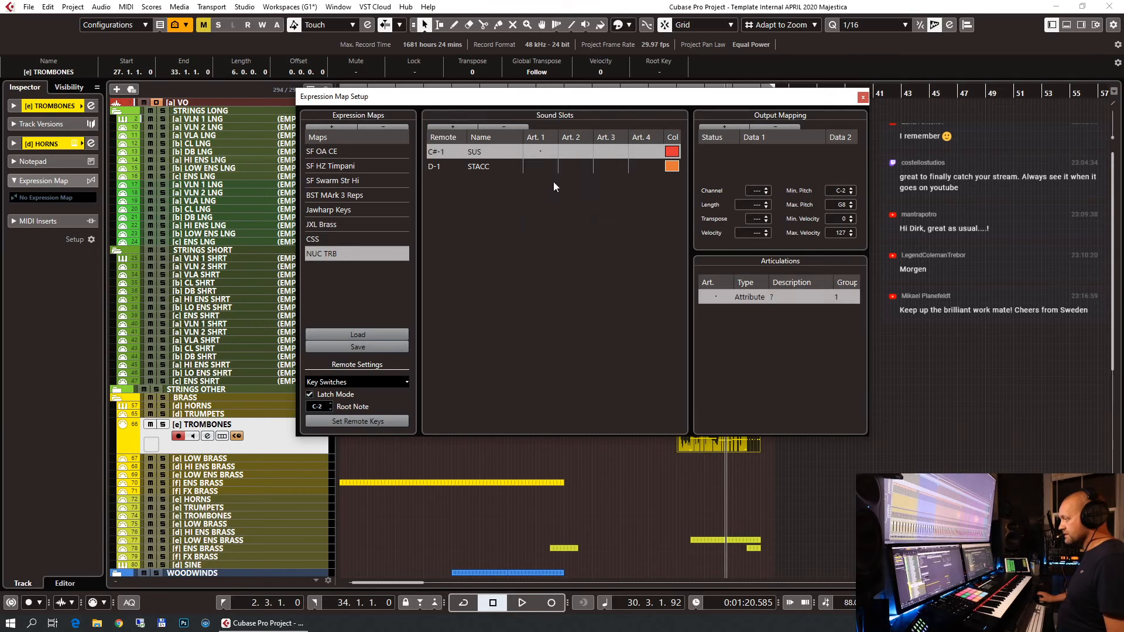
left_click(542, 166)
left_click(542, 166)
left_click(569, 254)
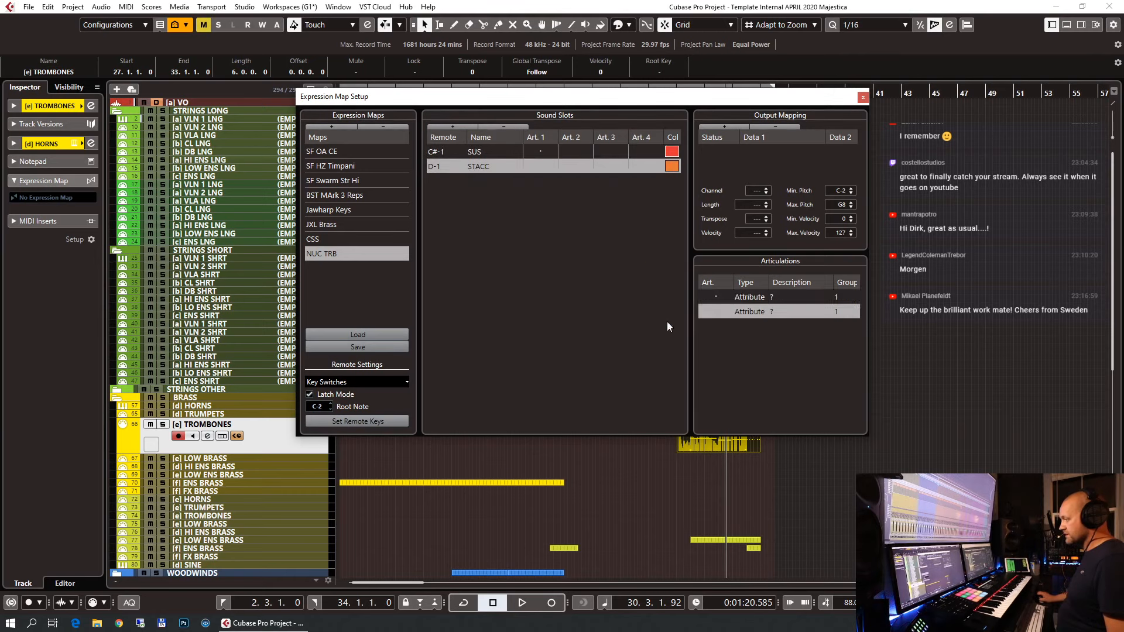
Change the type of both articulations from Attribute to Direction.
left_click(759, 298)
left_click(758, 298)
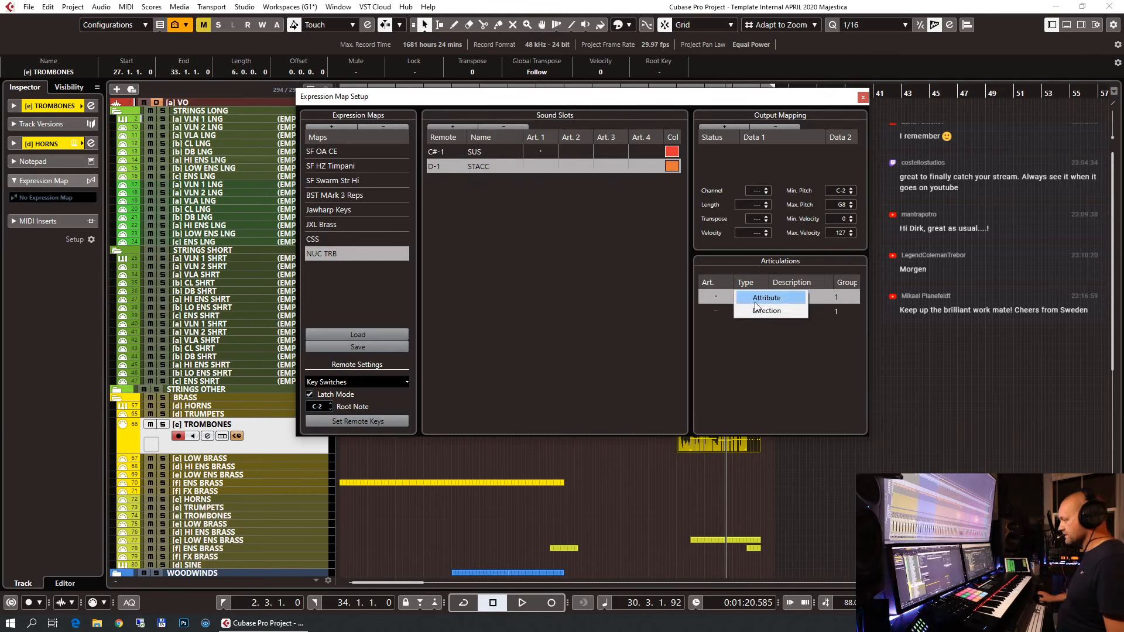
left_click(756, 311)
left_click(743, 310)
left_click(742, 310)
left_click(754, 325)
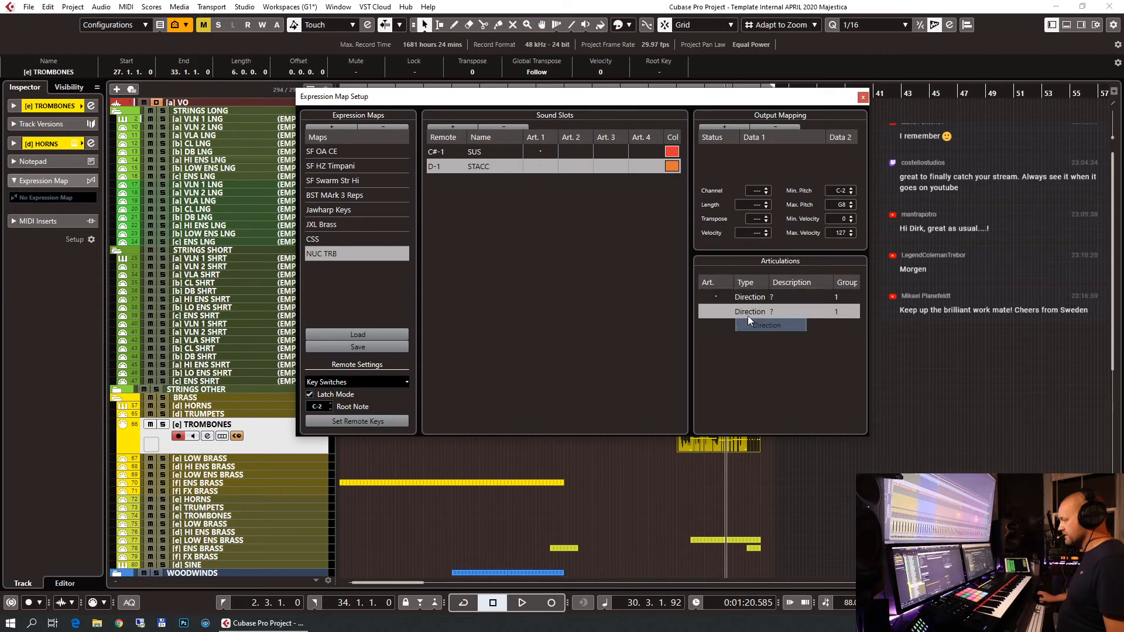
Set the descriptions of the two articulations to SUS and STACC.
left_click(782, 294)
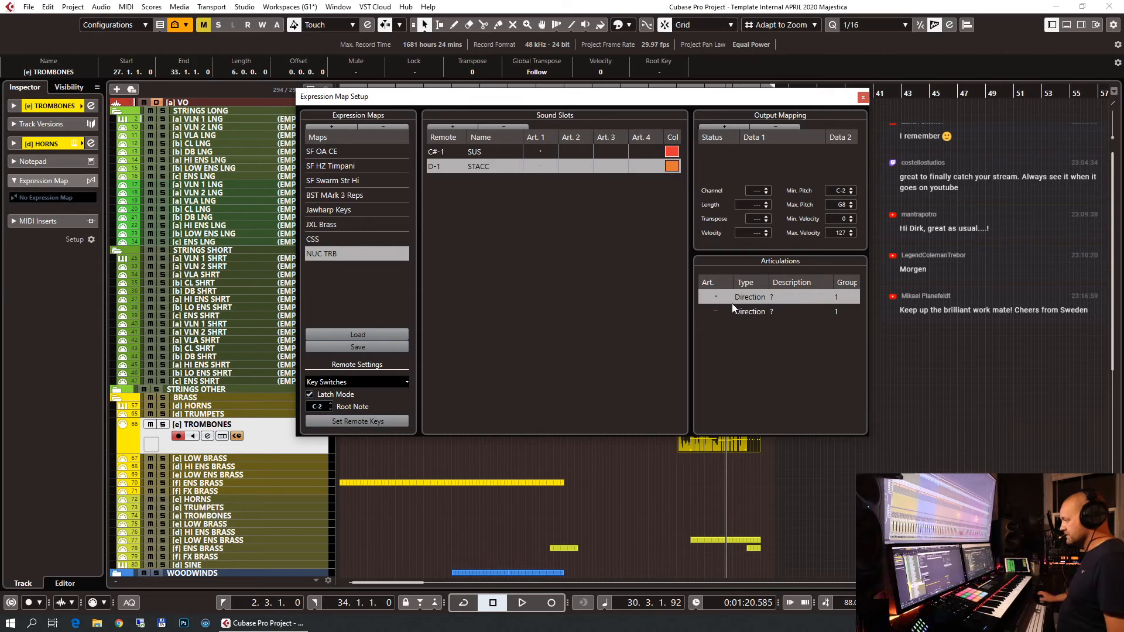
double_click(793, 297)
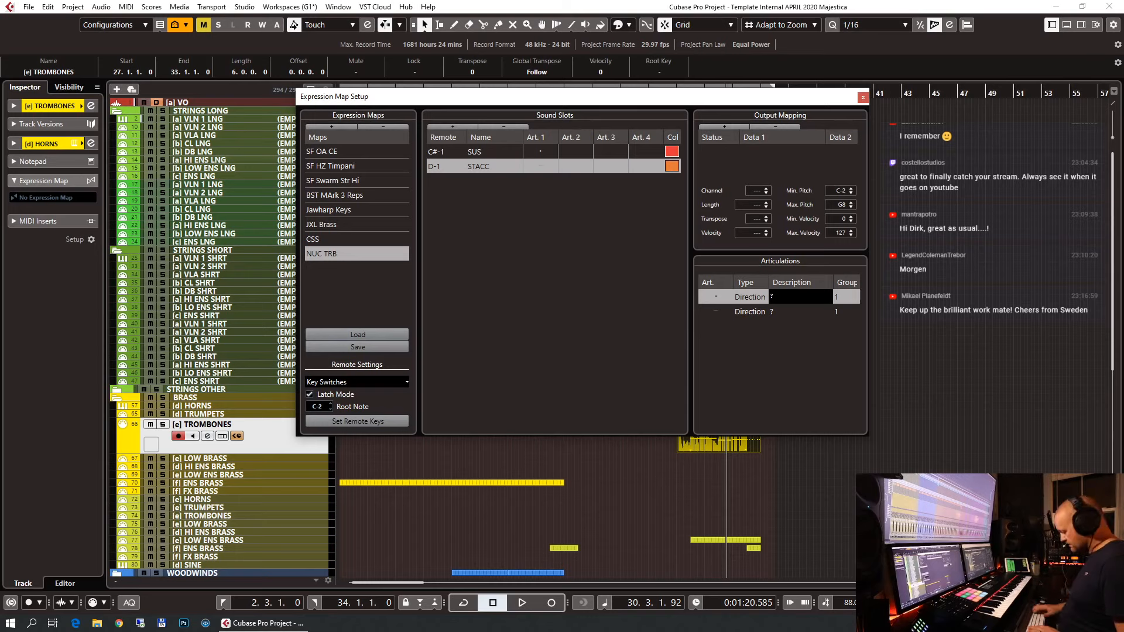
left_click(783, 309)
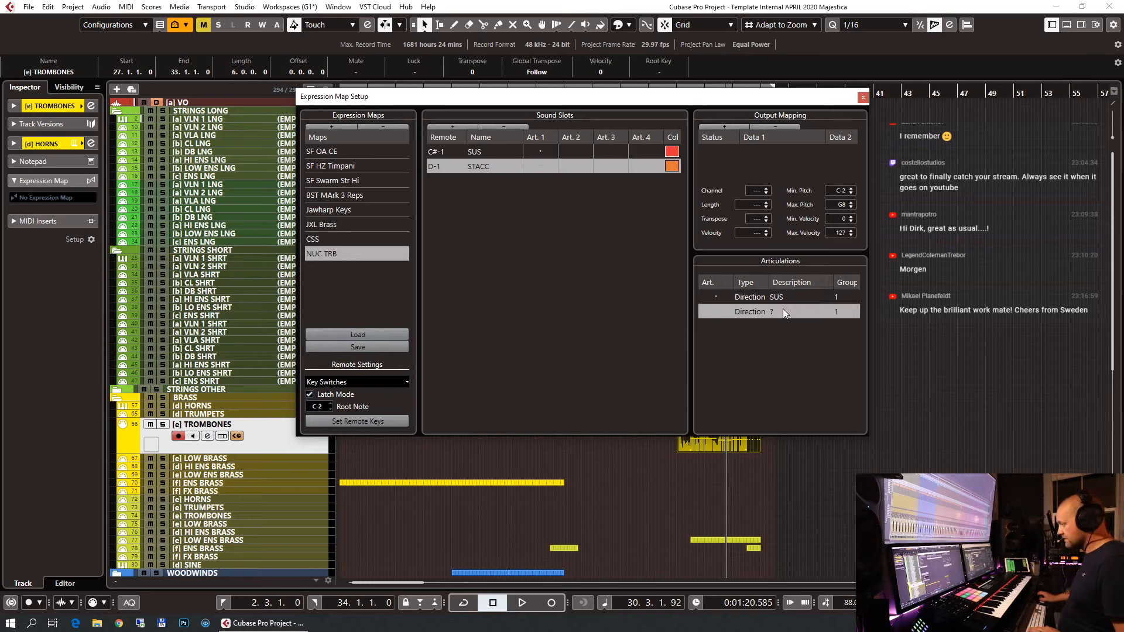
double_click(782, 310)
type("STACC")
key("Return")
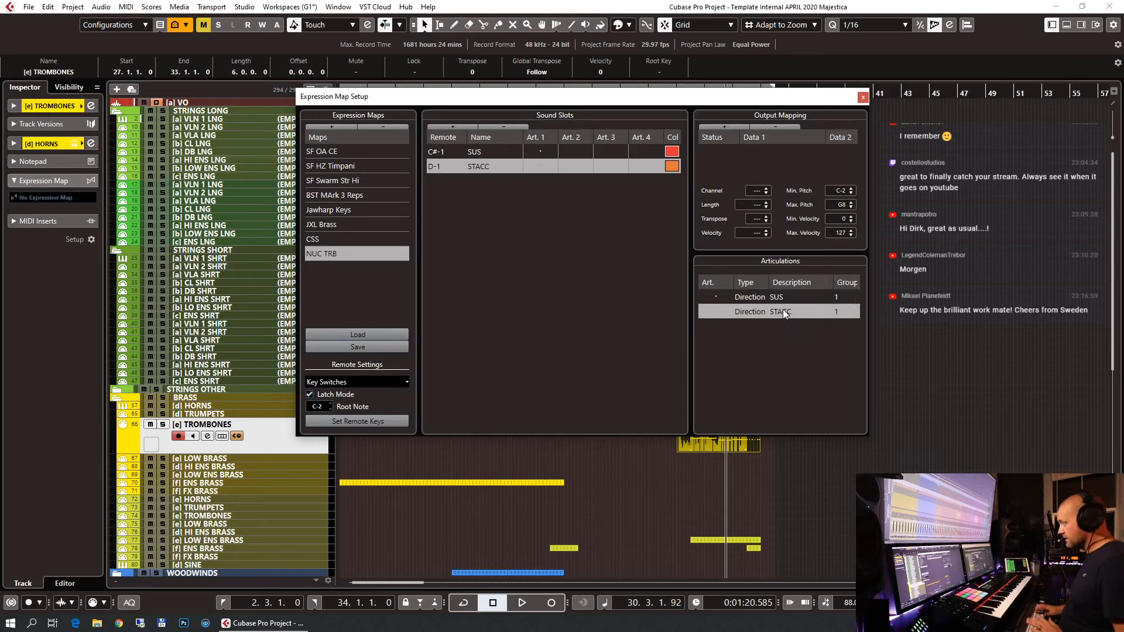
Add a Note-On output mapping to each slot, with C#-1 for SUS and D-1 for STACC.
left_click(495, 150)
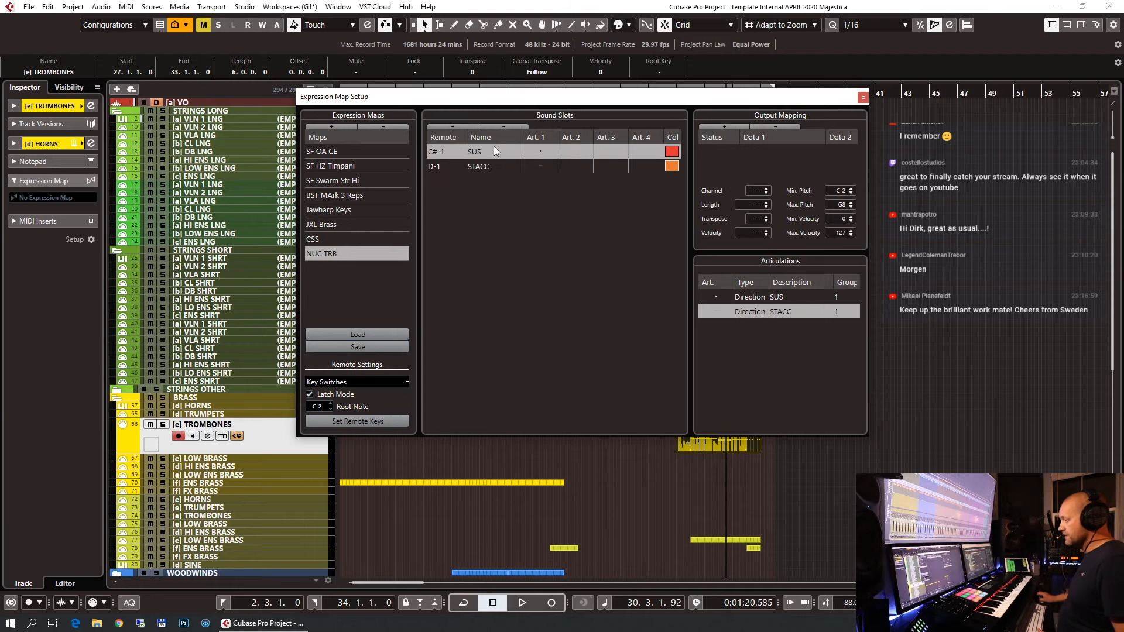
left_click(723, 127)
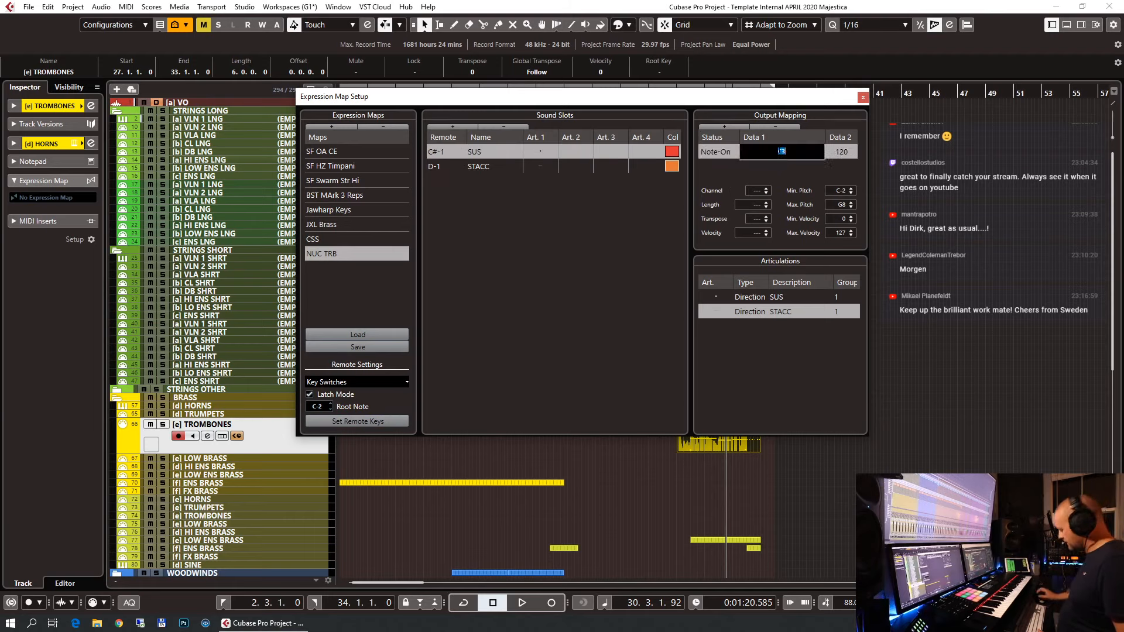
key("Return")
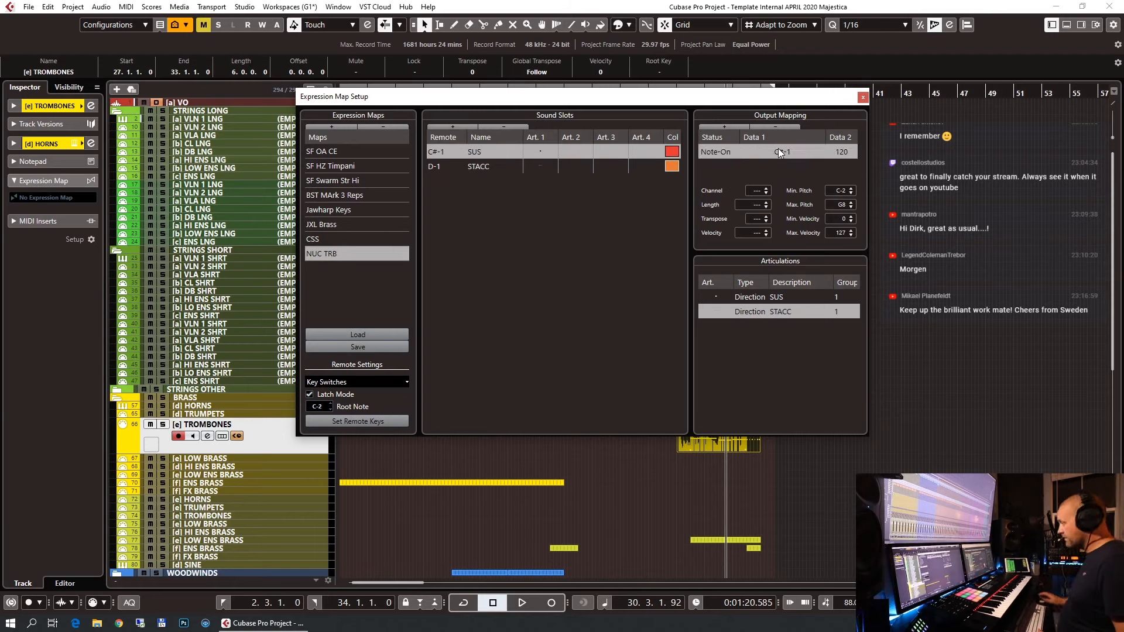
left_click(443, 168)
left_click(724, 127)
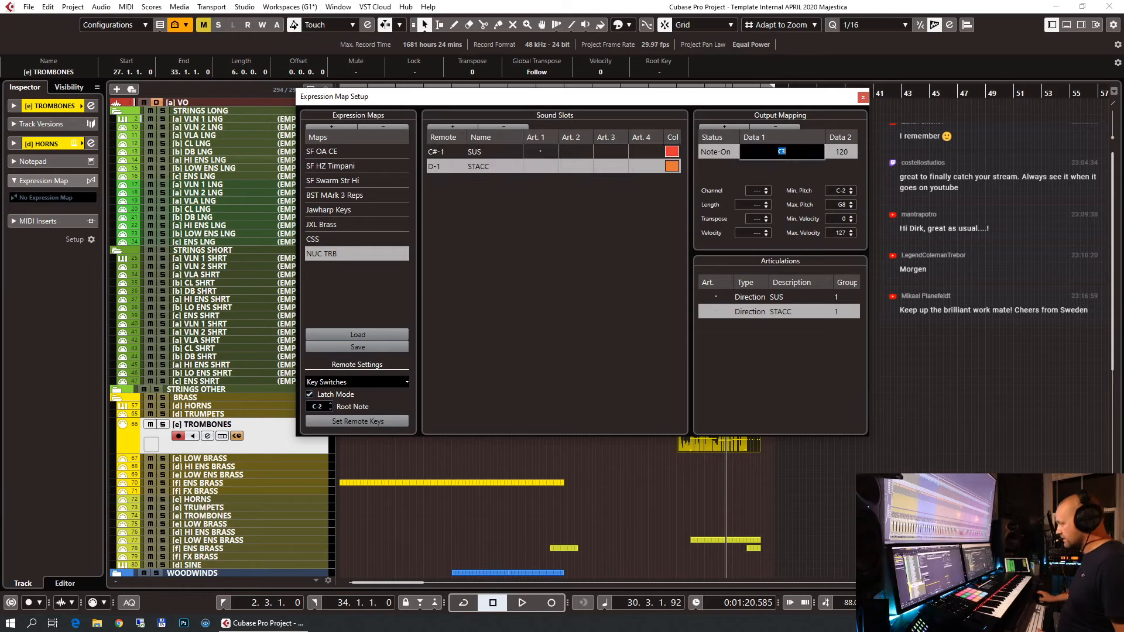
key("Return")
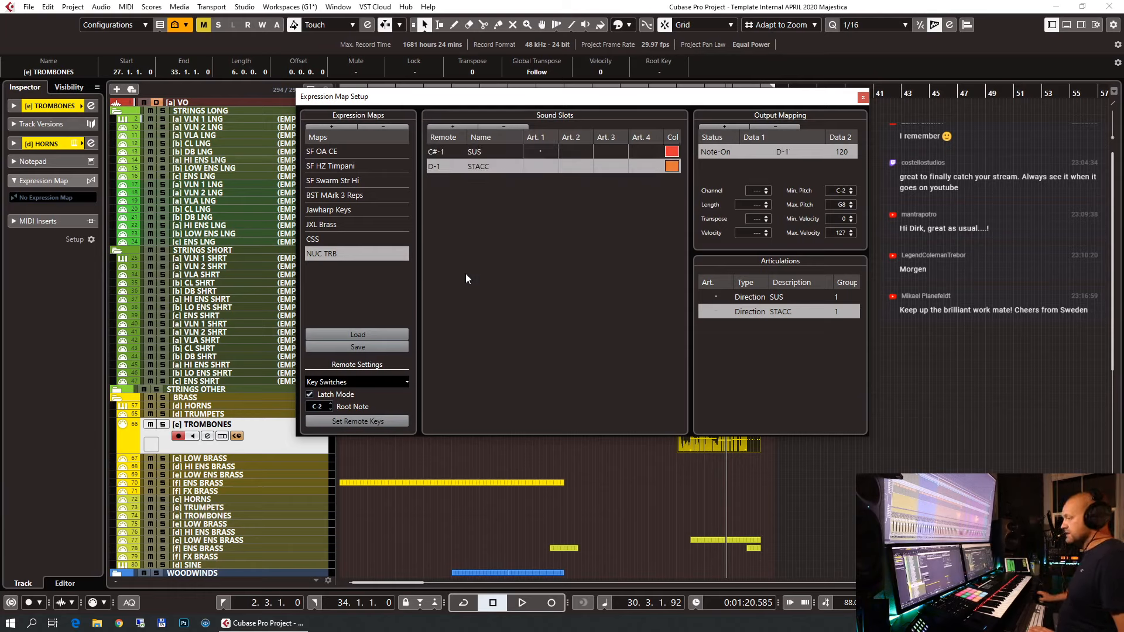
Save the expression map as NUC TRB.expressionmap in the Audio Imperia folder and close the expression map setup.
left_click(366, 347)
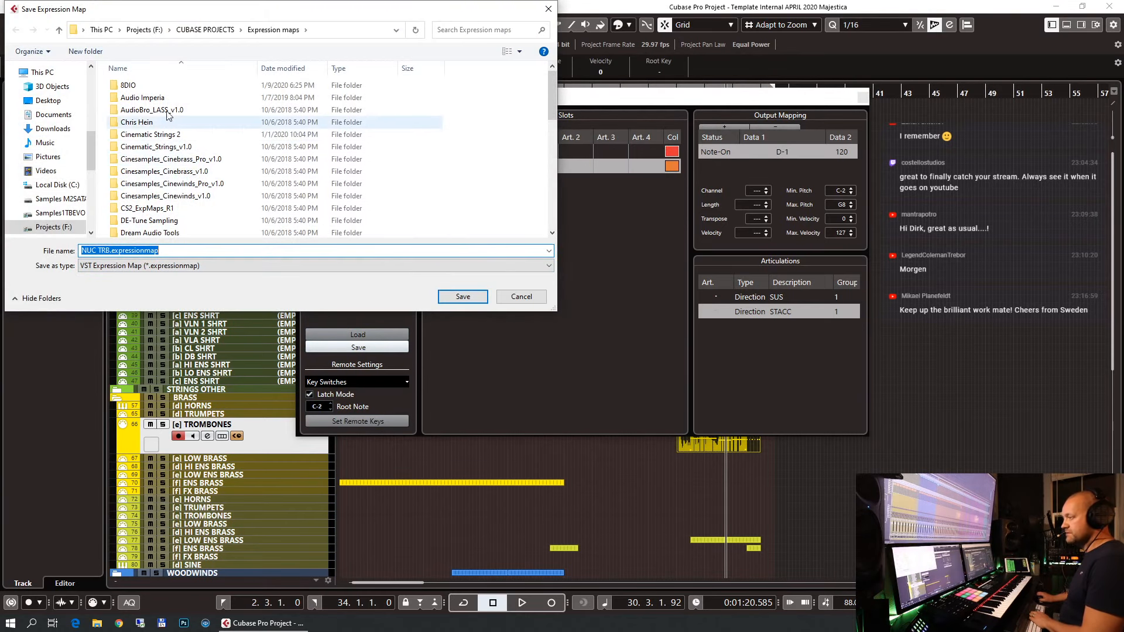
left_click(148, 99)
double_click(148, 101)
key("Return")
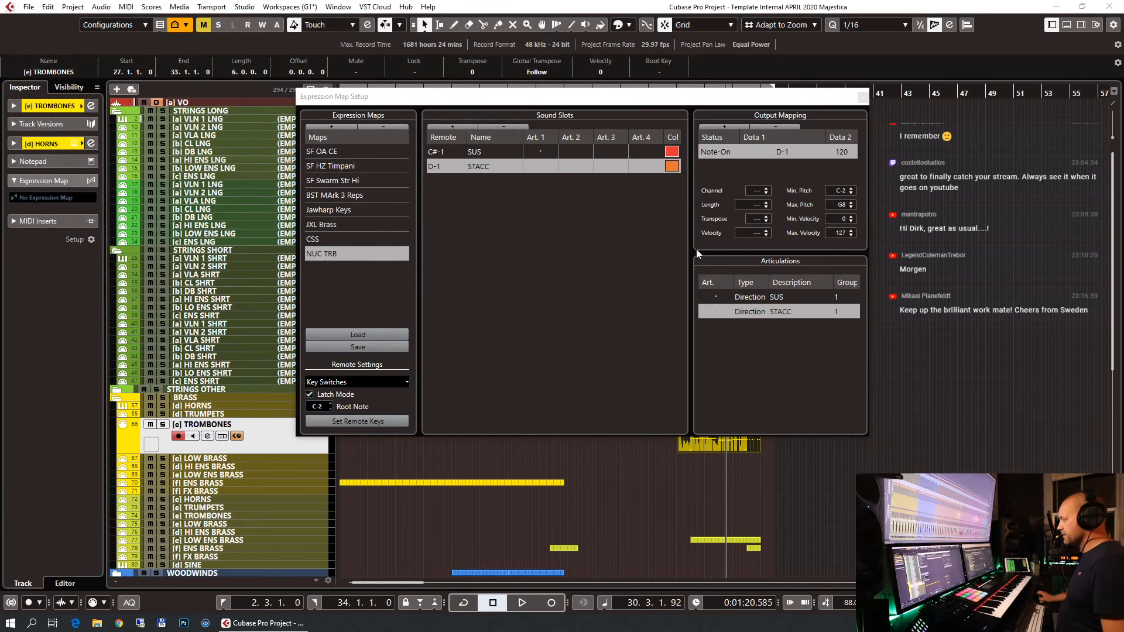
left_click(861, 97)
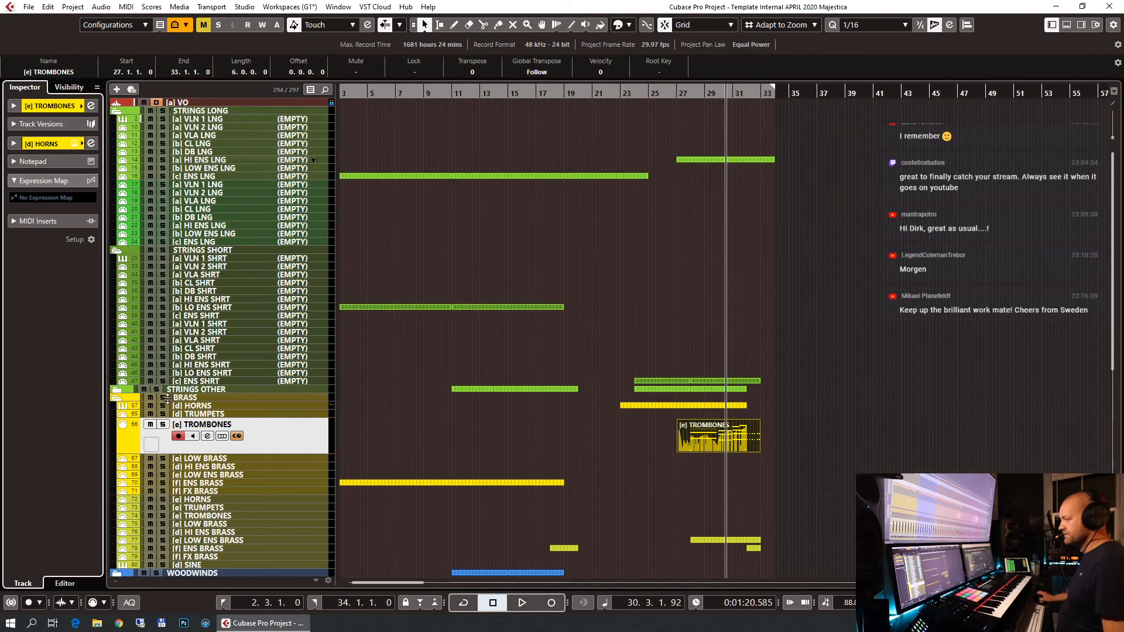
Assign the NUC TRB expression map to the [e] TROMBONES track.
left_click(49, 199)
left_click(79, 332)
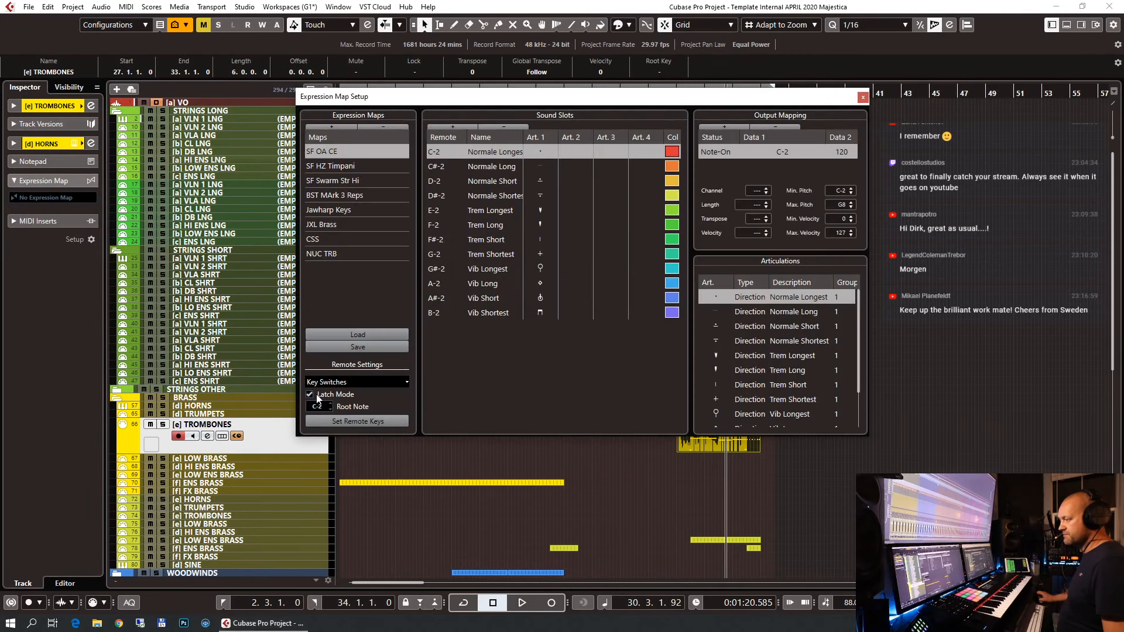
left_click(861, 97)
left_click(46, 198)
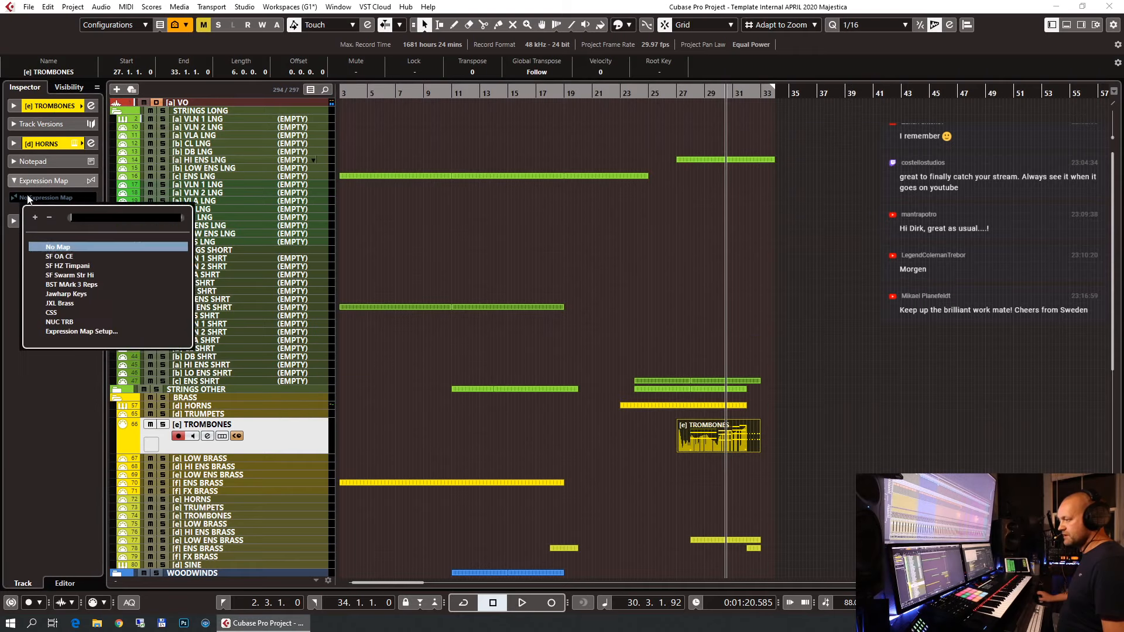
left_click(70, 322)
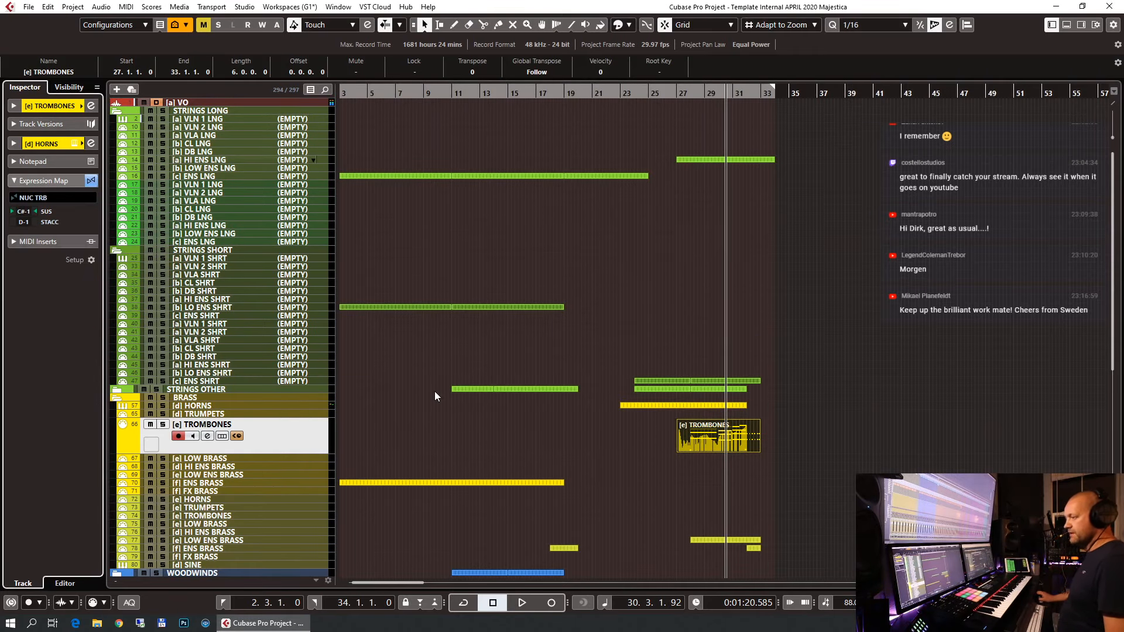
Open the trombone part for editing and delete its two keyswitch notes near C-1.
double_click(703, 443)
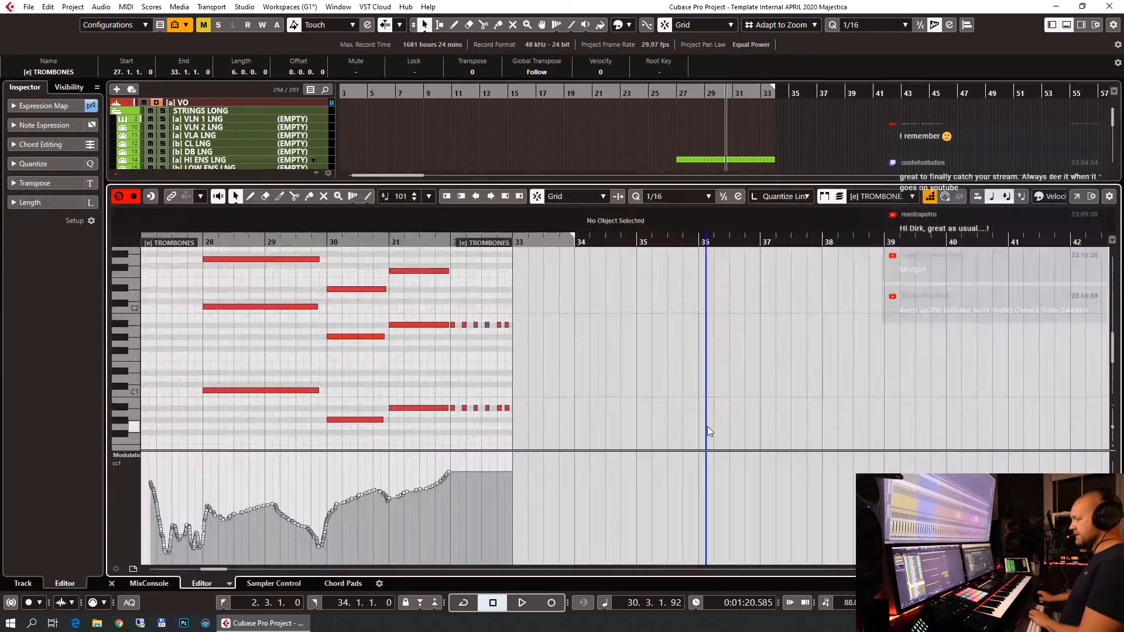
scroll(448, 357, "down", 5)
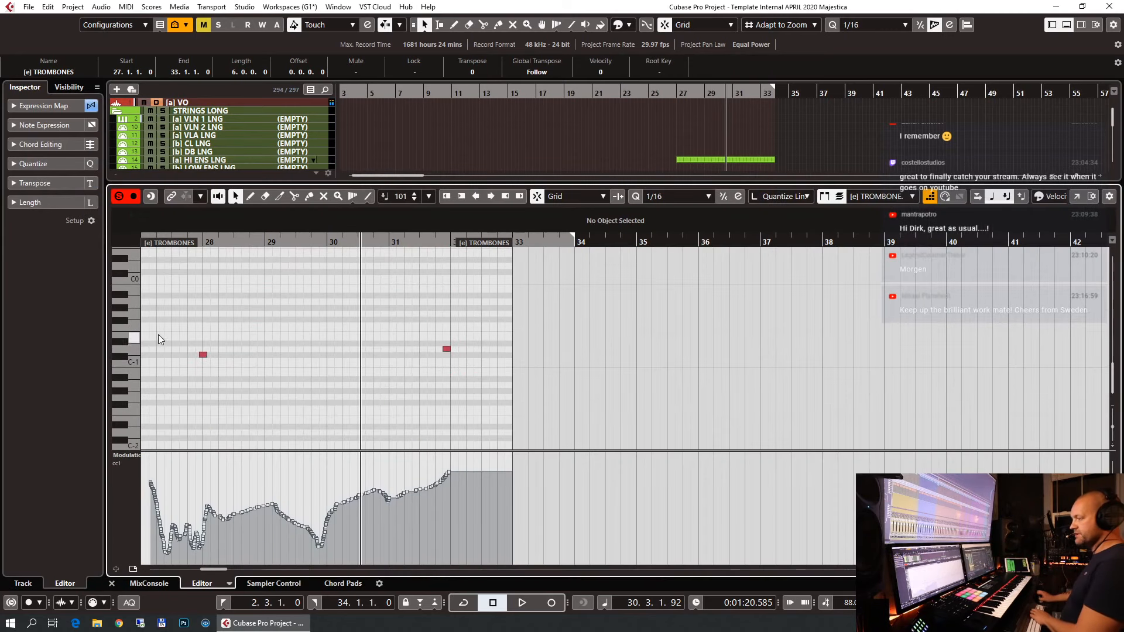
left_click_drag(172, 327, 579, 403)
key("Delete")
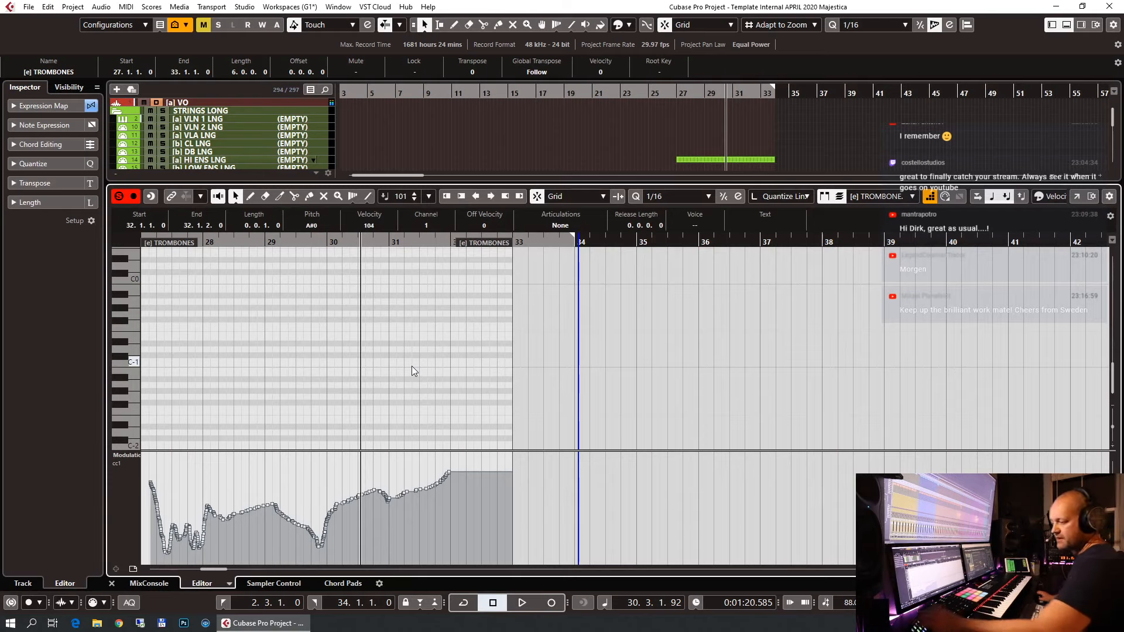
Show the articulations lane and set SUS from bar 28 and STACC from bar 32.
key("ctrl+1")
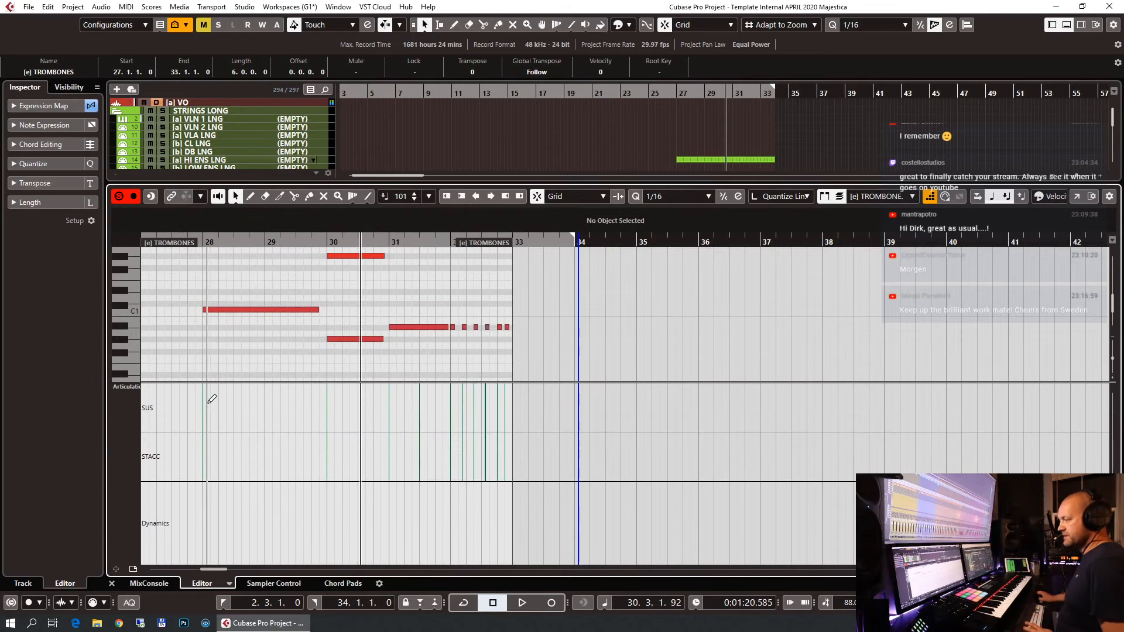
left_click(206, 408)
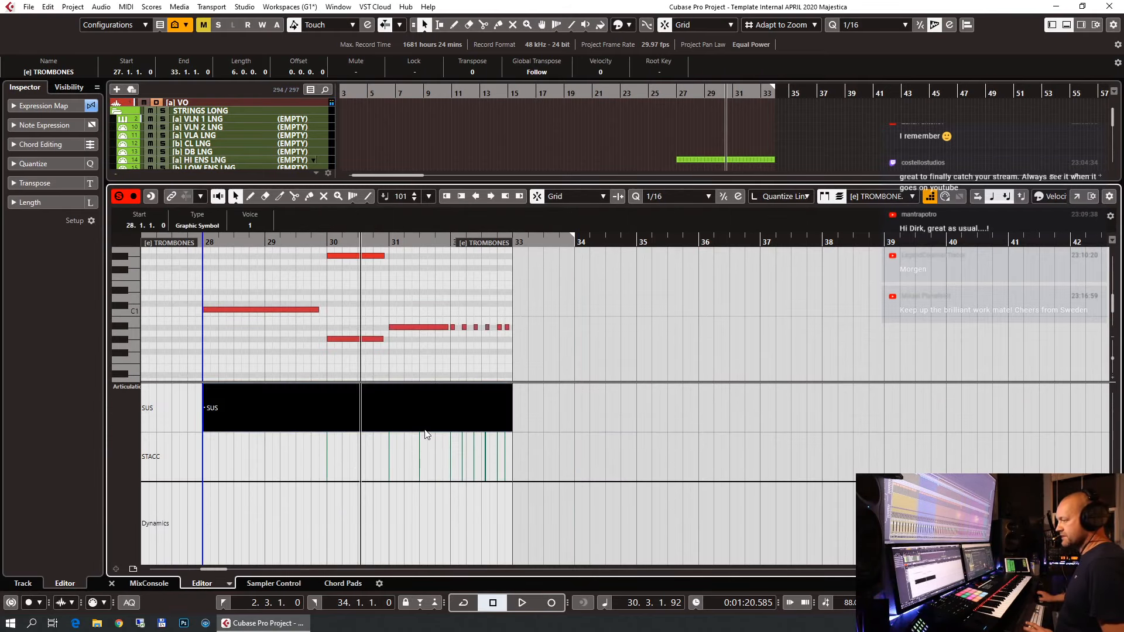
left_click(454, 449)
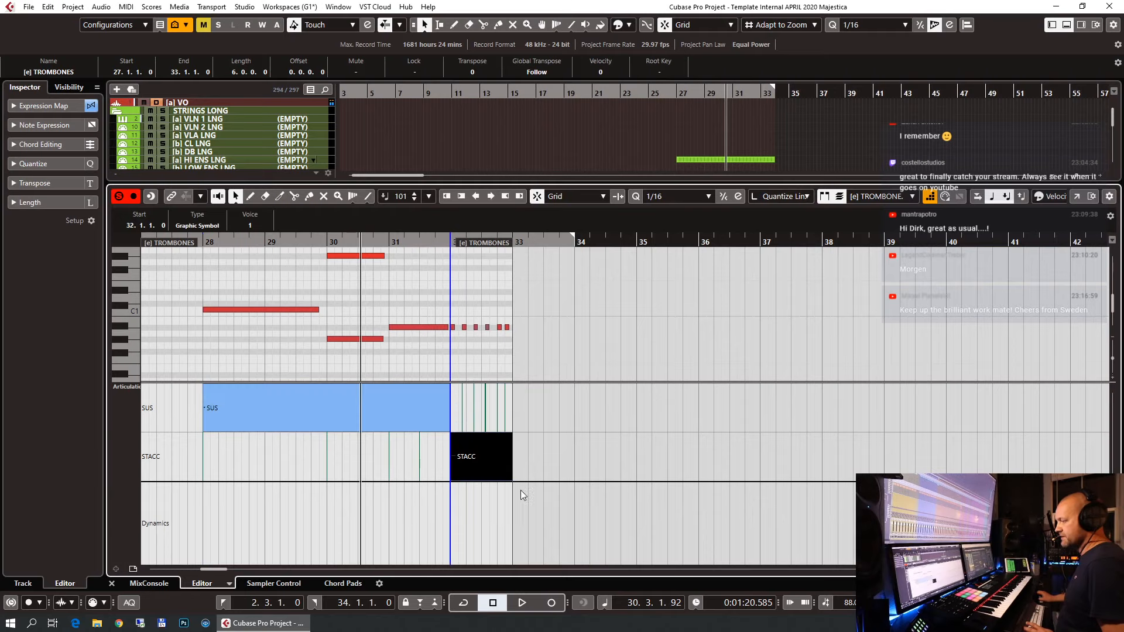
Play back the trombone part from around bar 28 to check the articulations.
key("g")
key("g")
left_click_drag(483, 244, 442, 255)
key("space")
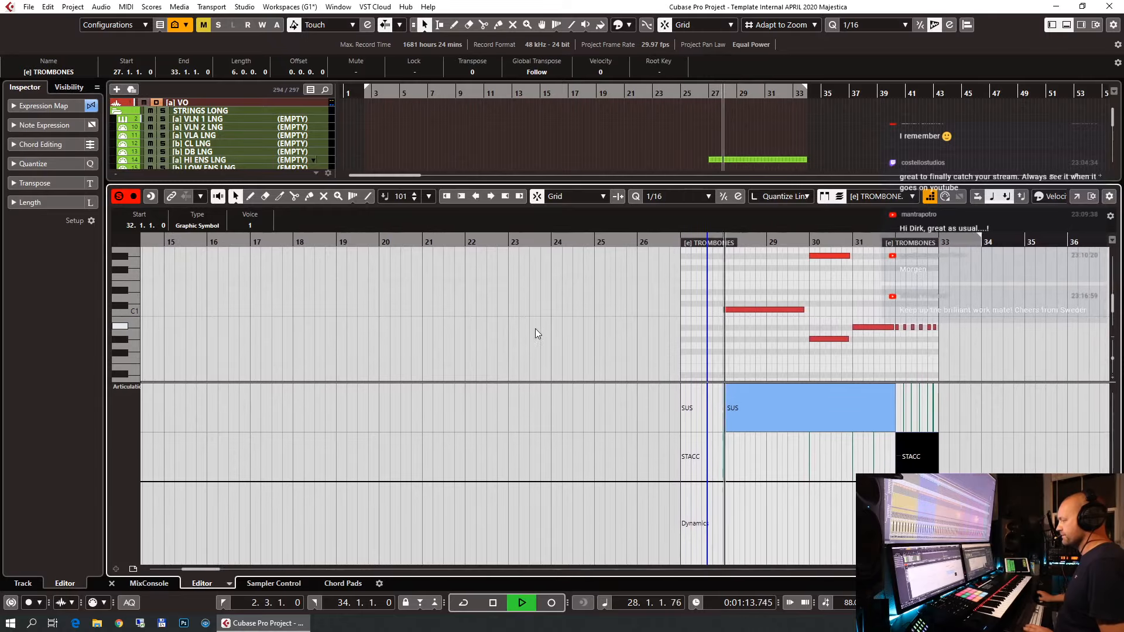
key("g")
key("h")
key("h")
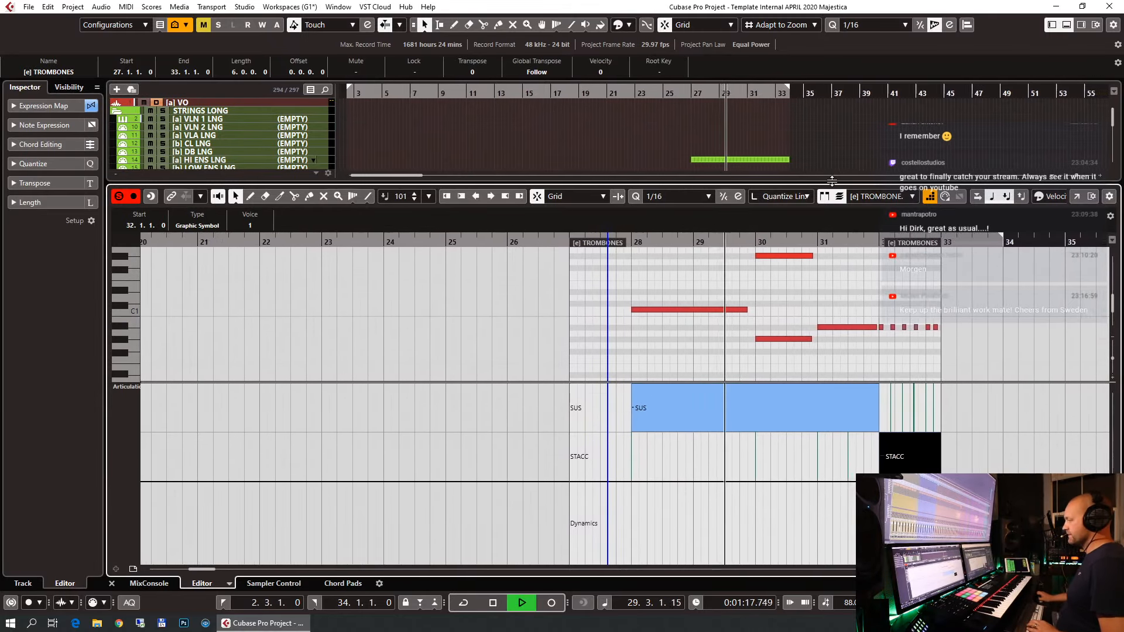
Enlarge the note area above a velocity lane for the trombones, and stop playback at the end of the part.
left_click_drag(825, 185, 823, 250)
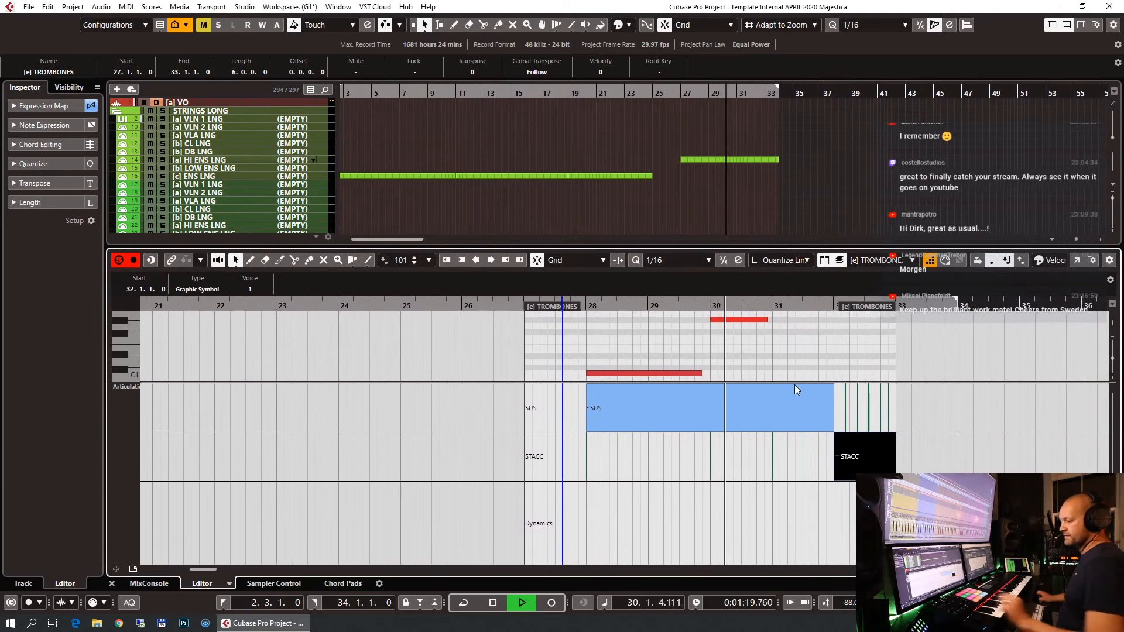
key("alt+l")
left_click_drag(782, 451, 784, 493)
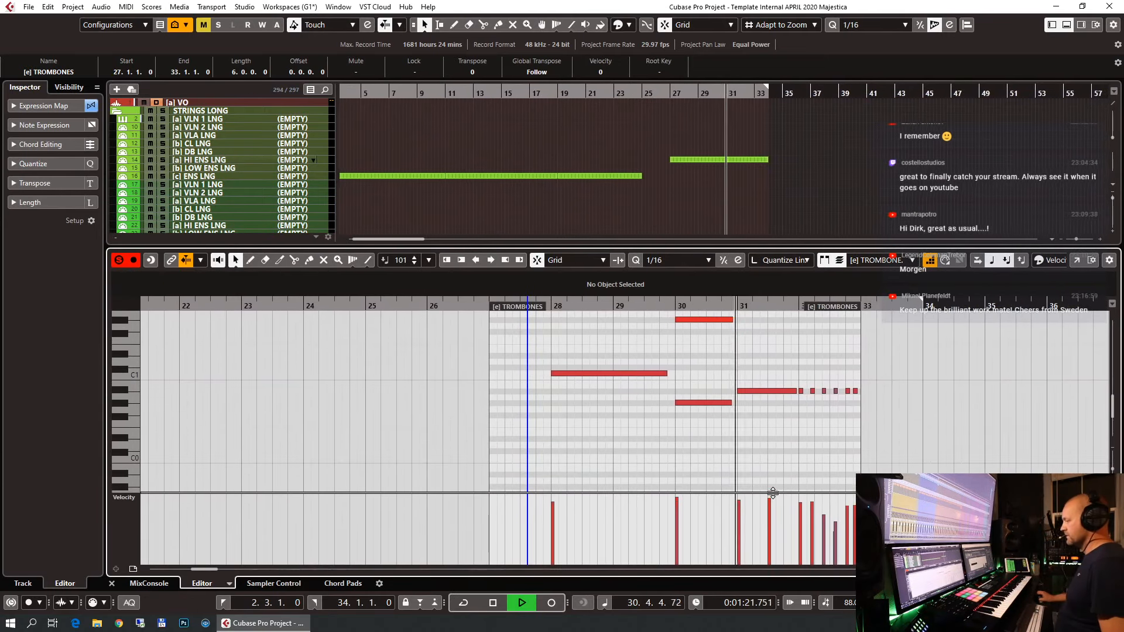
scroll(809, 413, "up", 5)
scroll(809, 413, "down", 2)
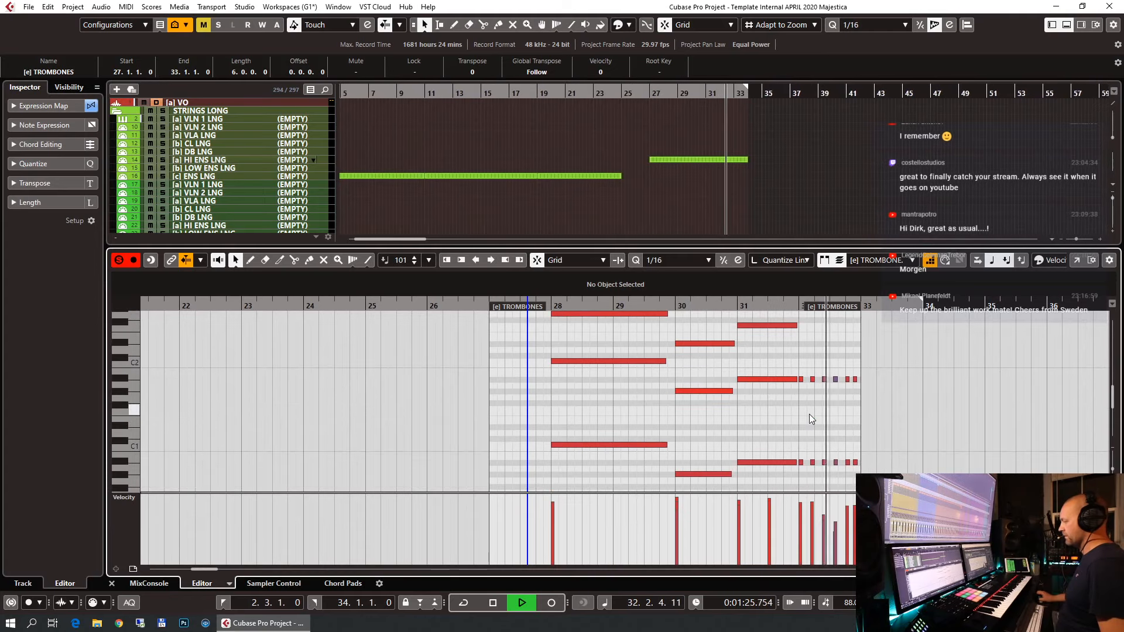
key("space")
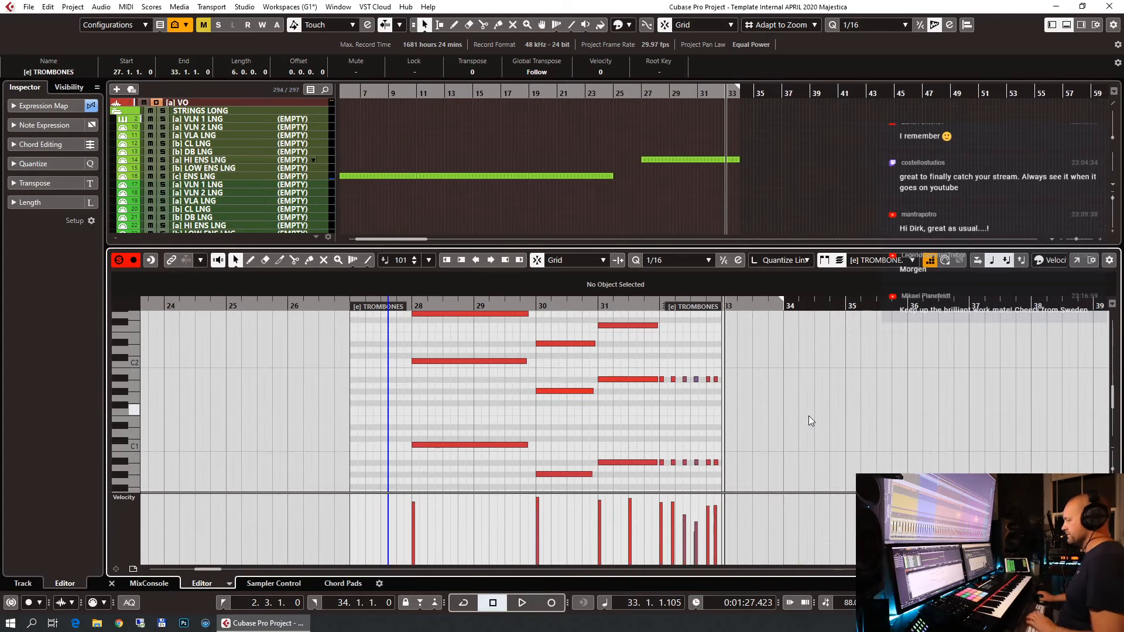
Raise the velocities of the last two staccato trombone hits in bar 32.
left_click(709, 501)
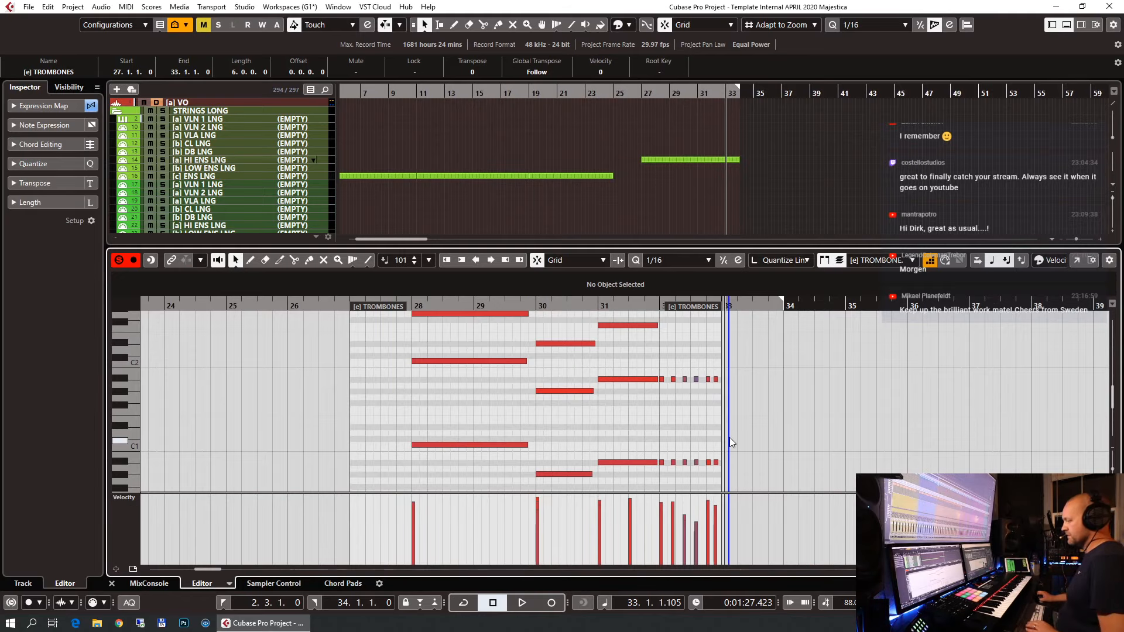
scroll(683, 465, "up", 4)
scroll(594, 490, "up", 5)
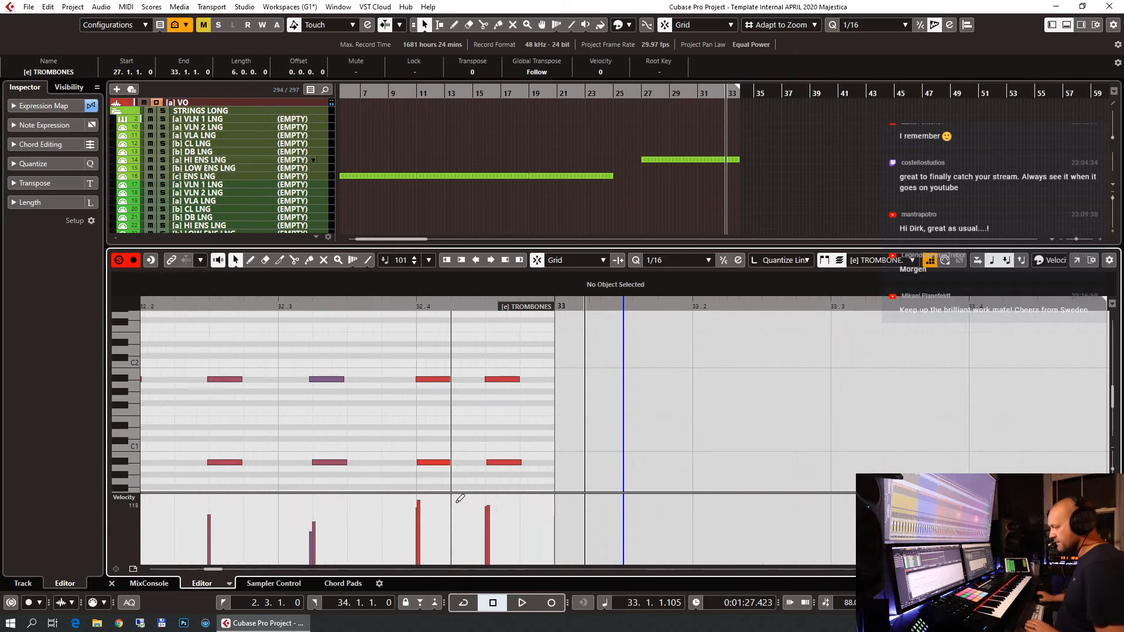
left_click(419, 497)
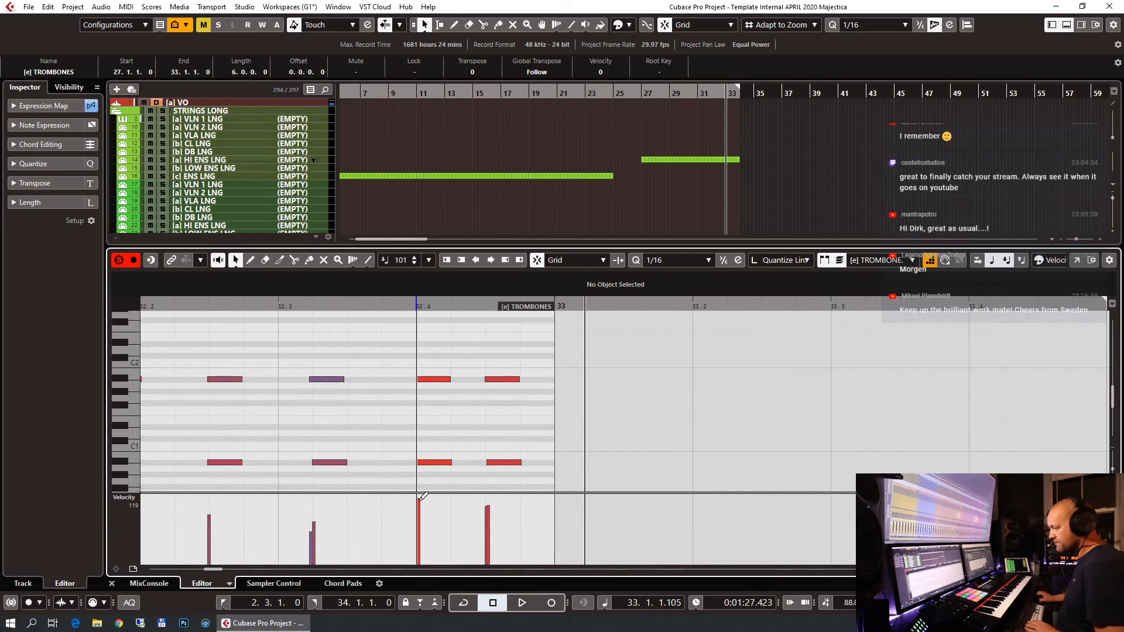
left_click(486, 499)
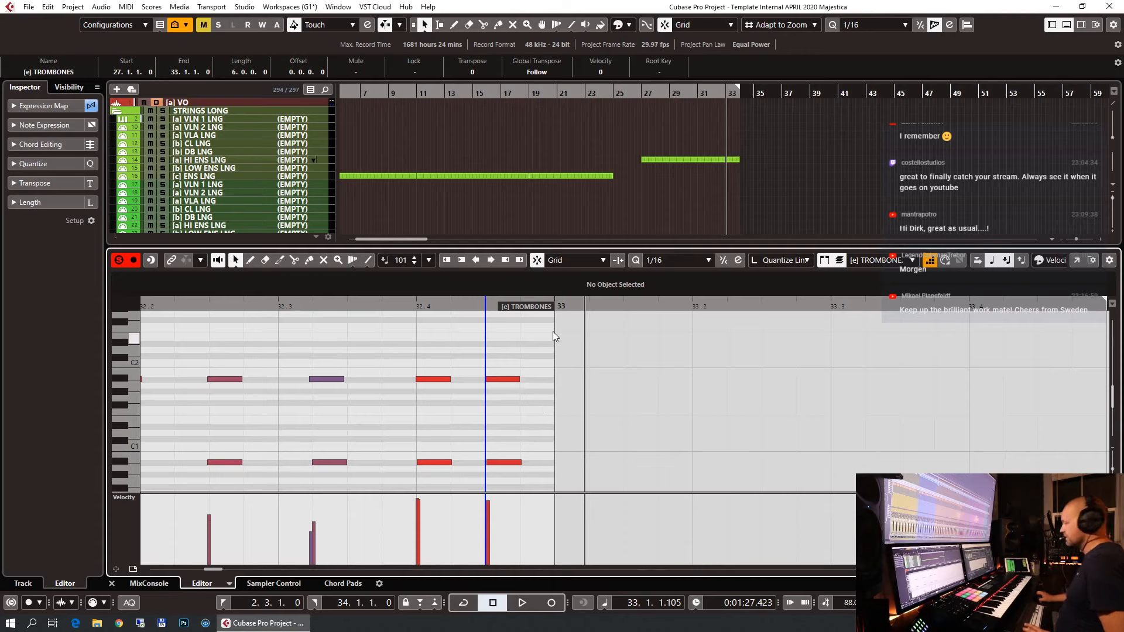
Copy the last two A#1 trombone notes of bar 32 up to F2.
scroll(553, 334, "up", 1)
left_click_drag(417, 381, 577, 439)
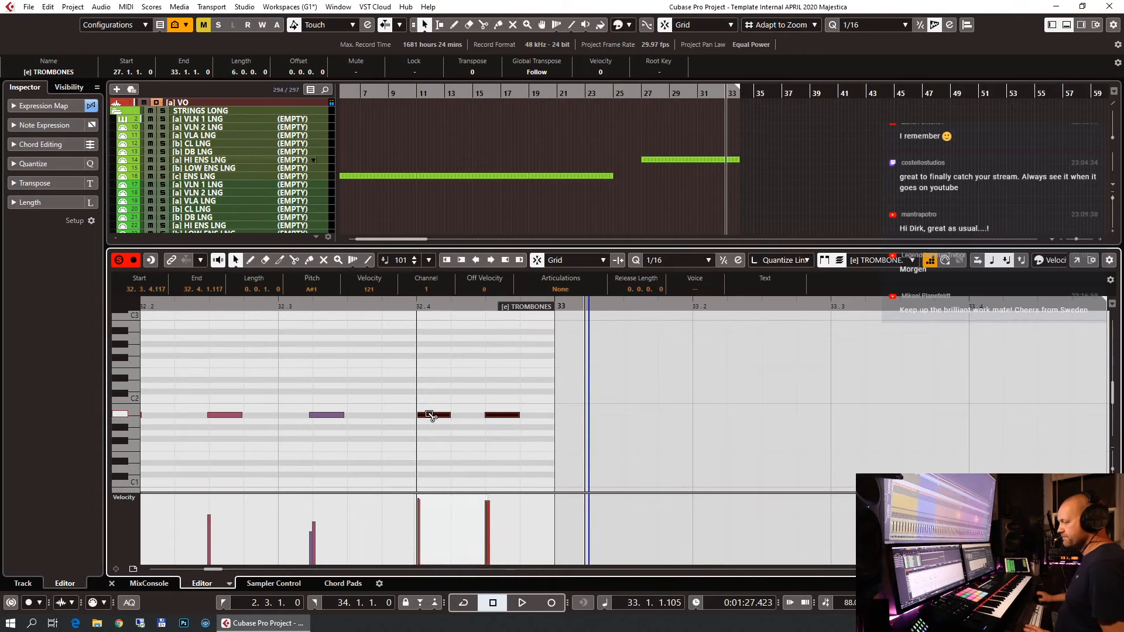
left_click_drag(431, 416, 419, 363)
Play back the revised trombone hits in bar 32 and return to the full arrangement.
key("g")
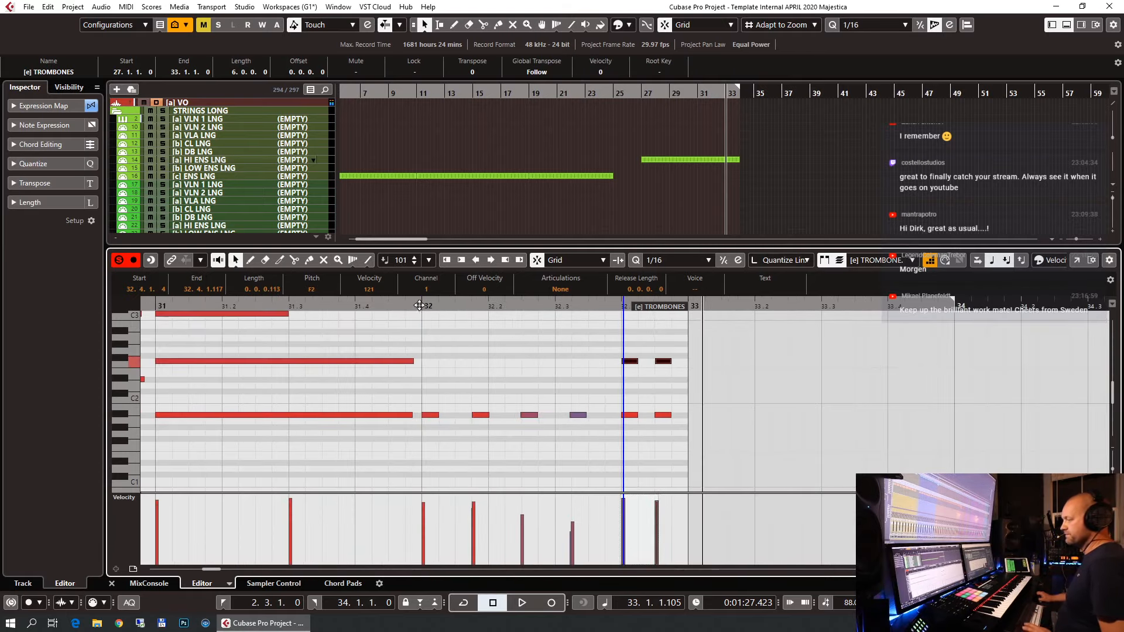
key("space")
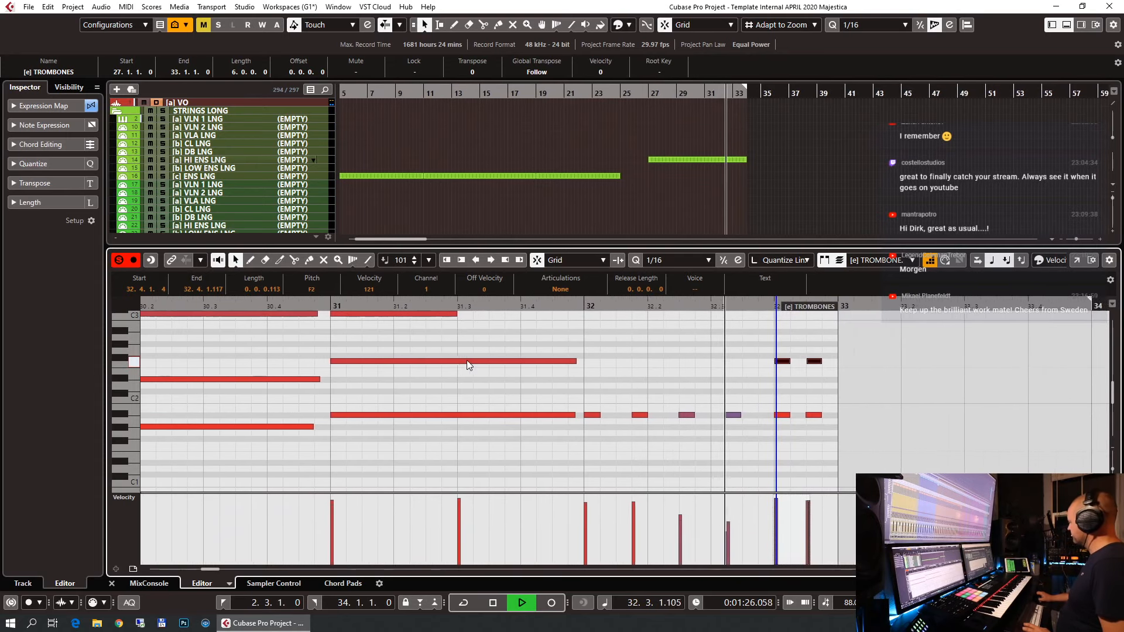
key("space")
key("Return")
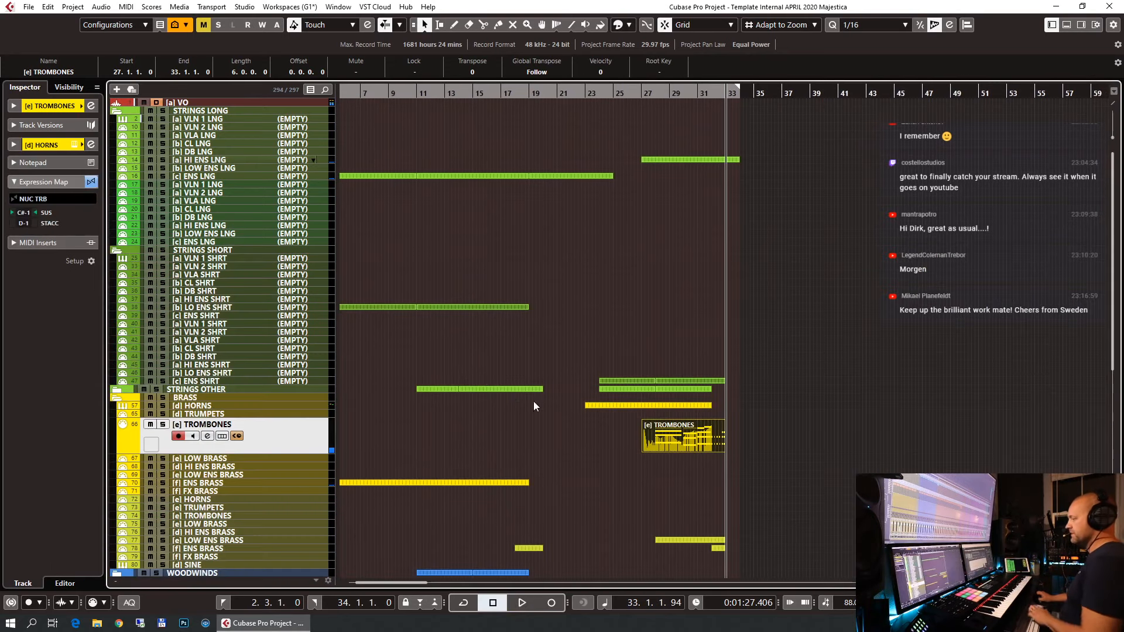
Play back the orchestral ending in the arrangement from just before bar 27 through bar 32.
left_click(633, 92)
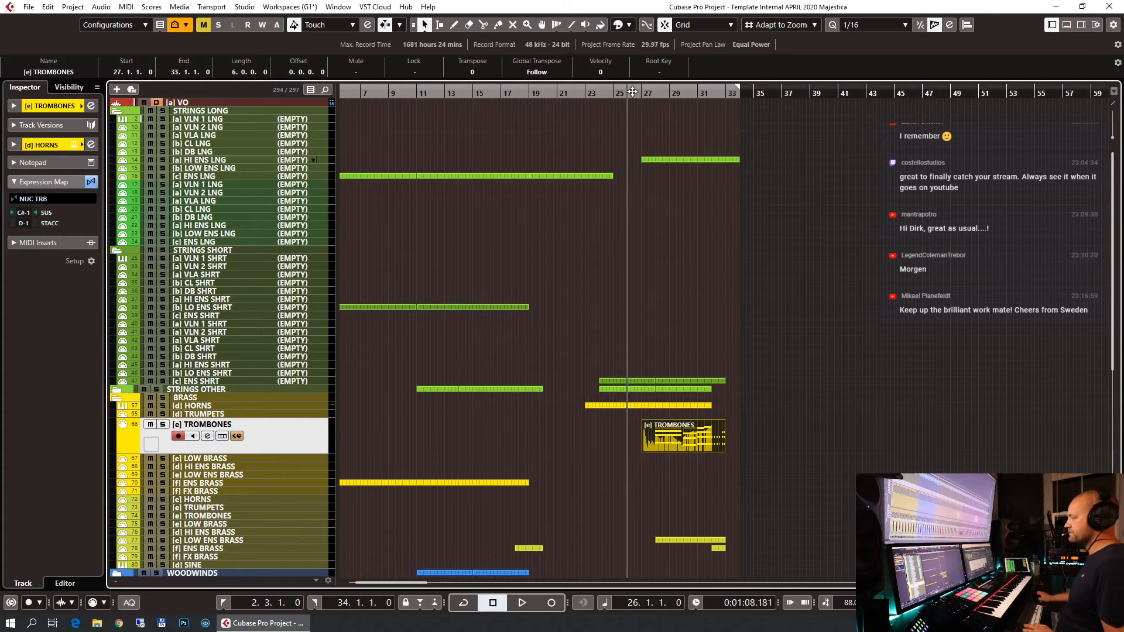
left_click(600, 100)
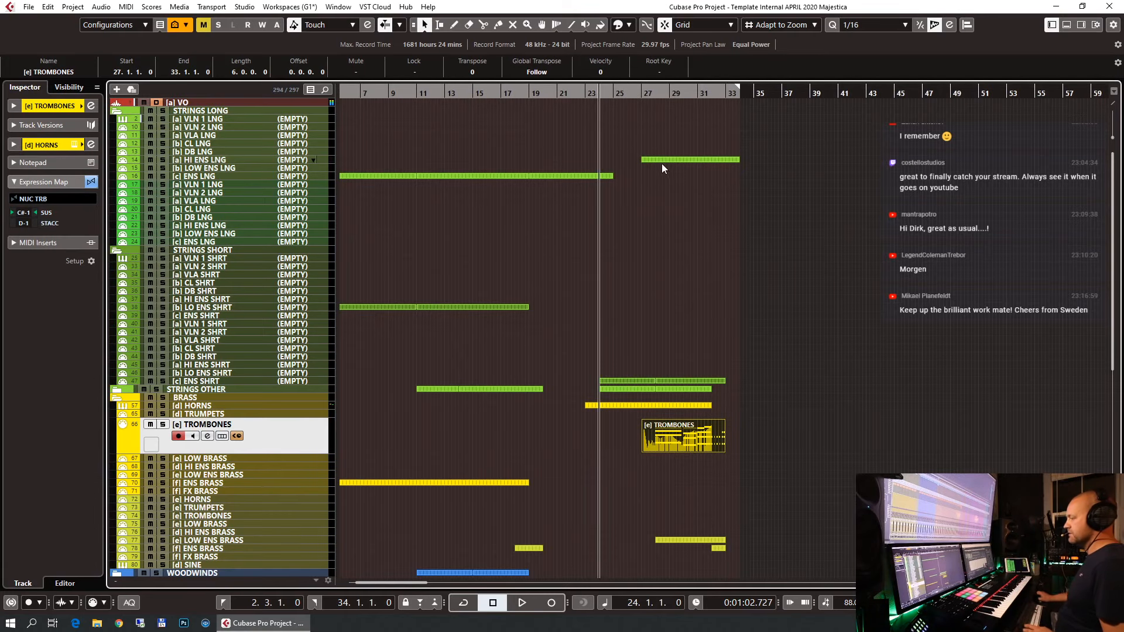
key("h")
key("h")
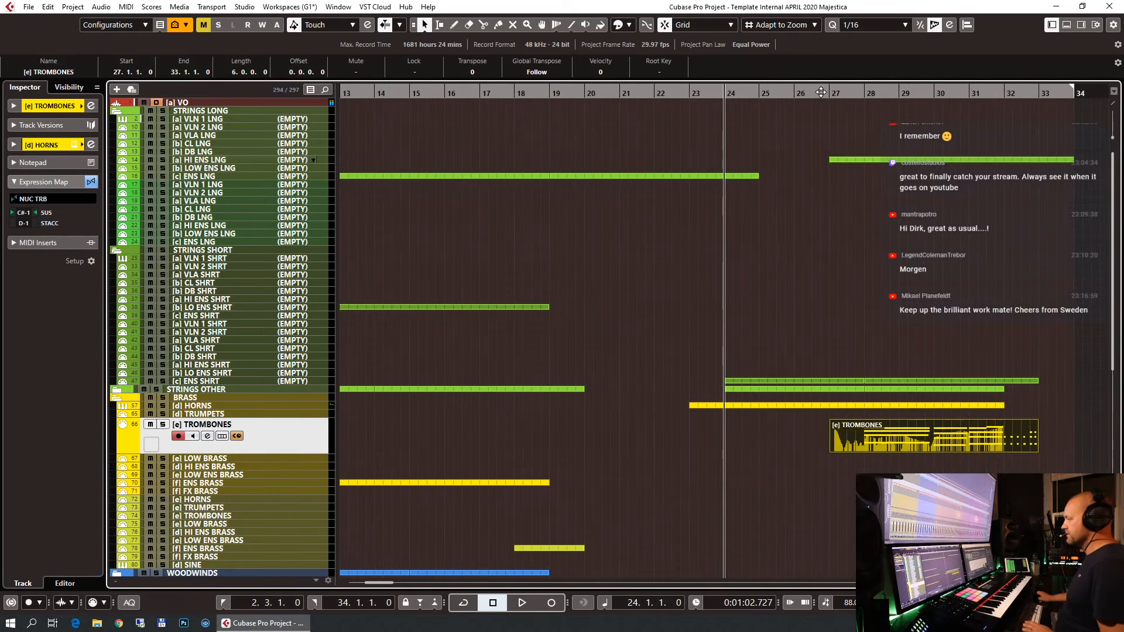
left_click(821, 92)
key("space")
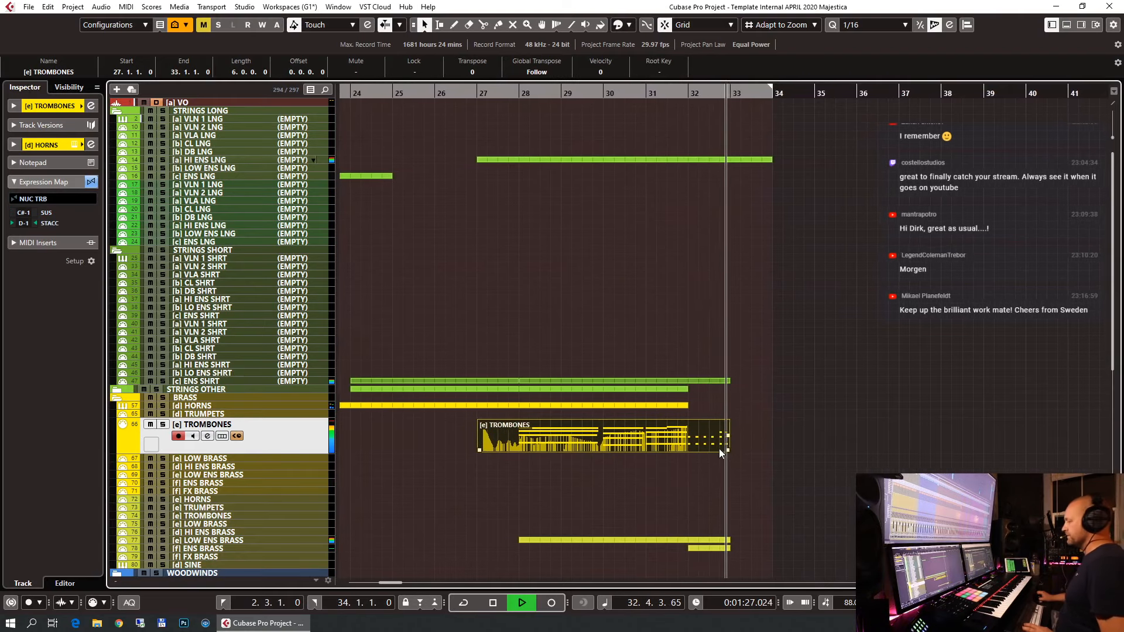
key("space")
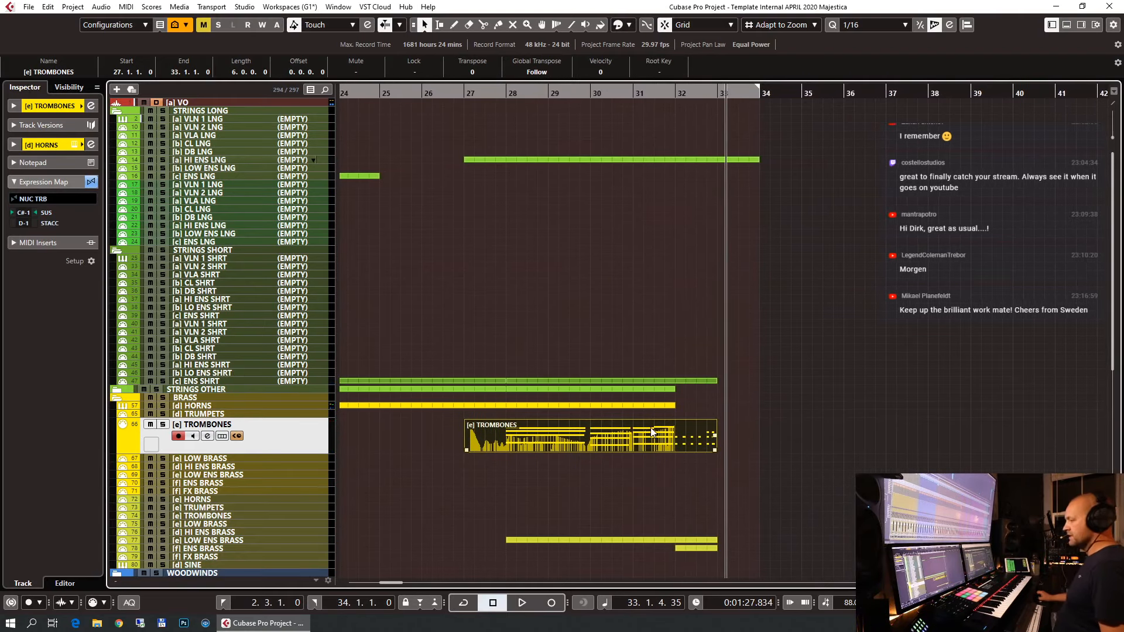
Inspect the Kontakt rack behind the LOW ENS BRASS part, including the mixer of 8DIO Majestica Brass 02 Longs.
scroll(637, 413, "down", 4)
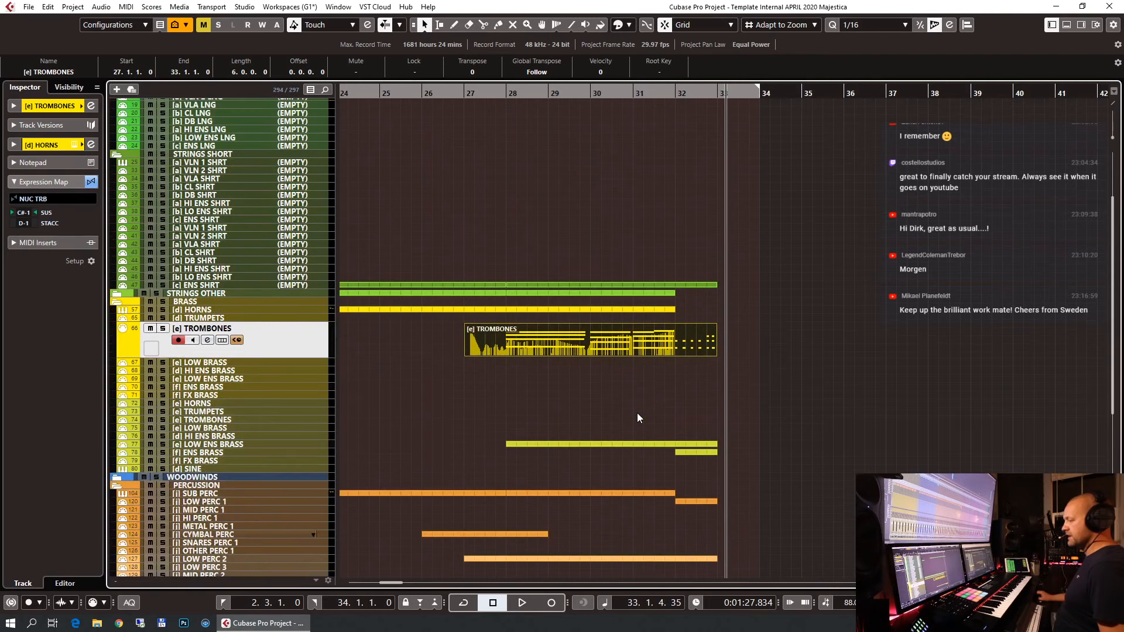
left_click(231, 446)
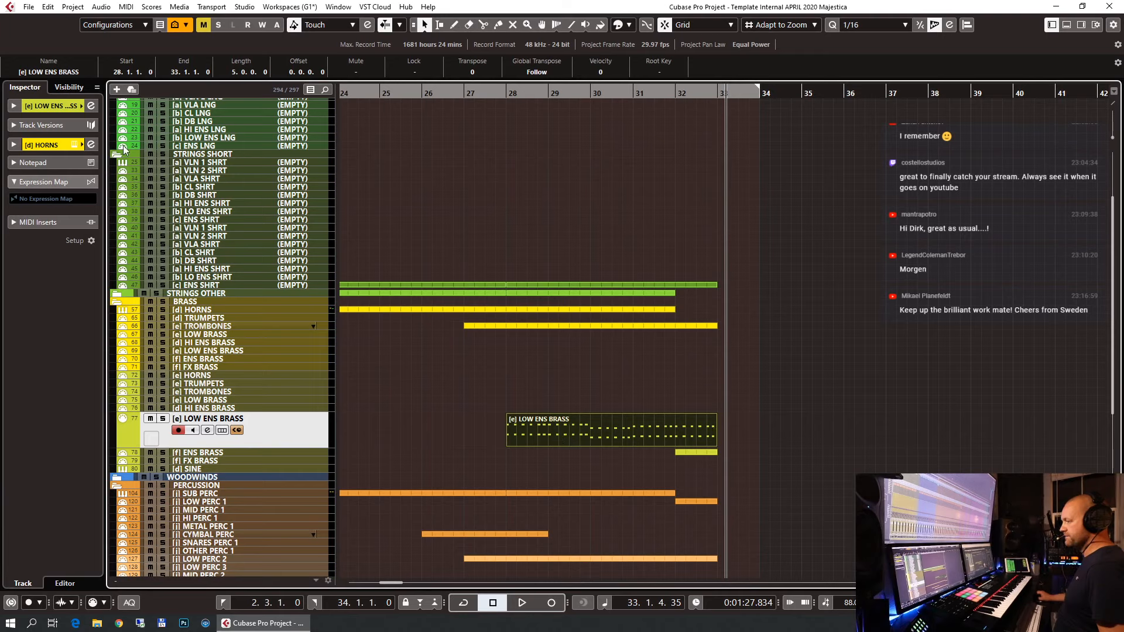
left_click(52, 107)
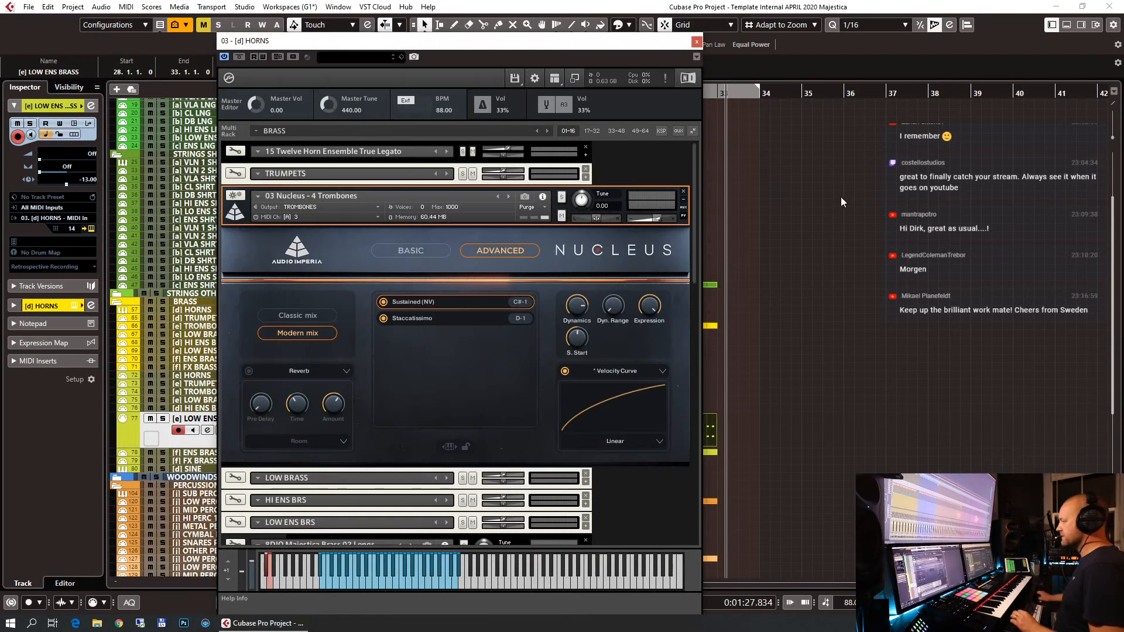
scroll(420, 328, "down", 3)
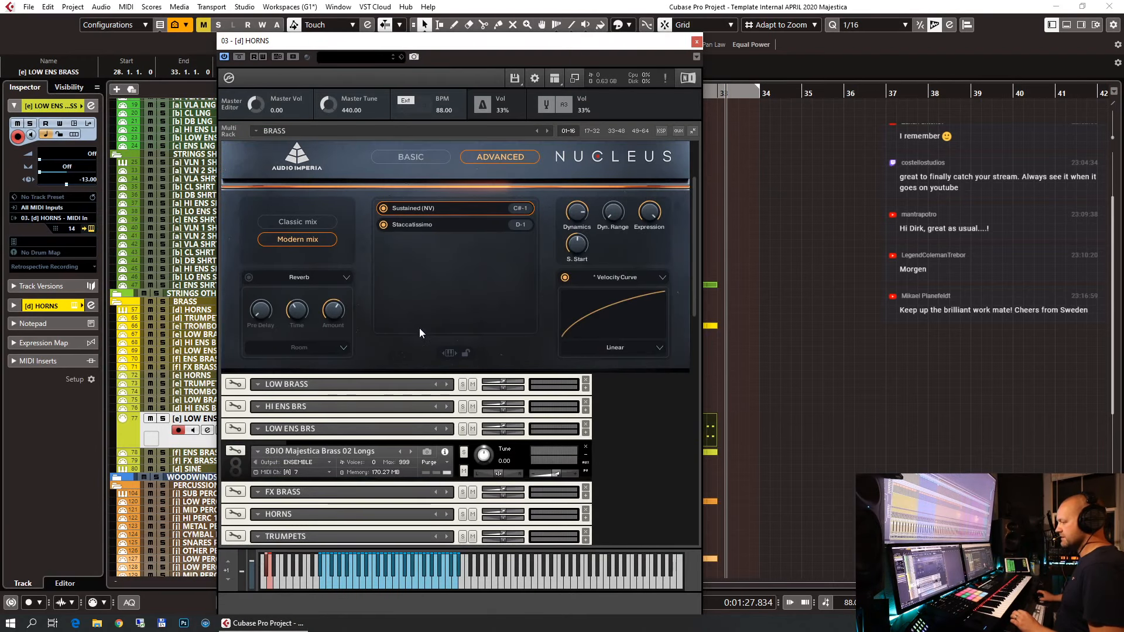
left_click(234, 468)
scroll(237, 467, "down", 4)
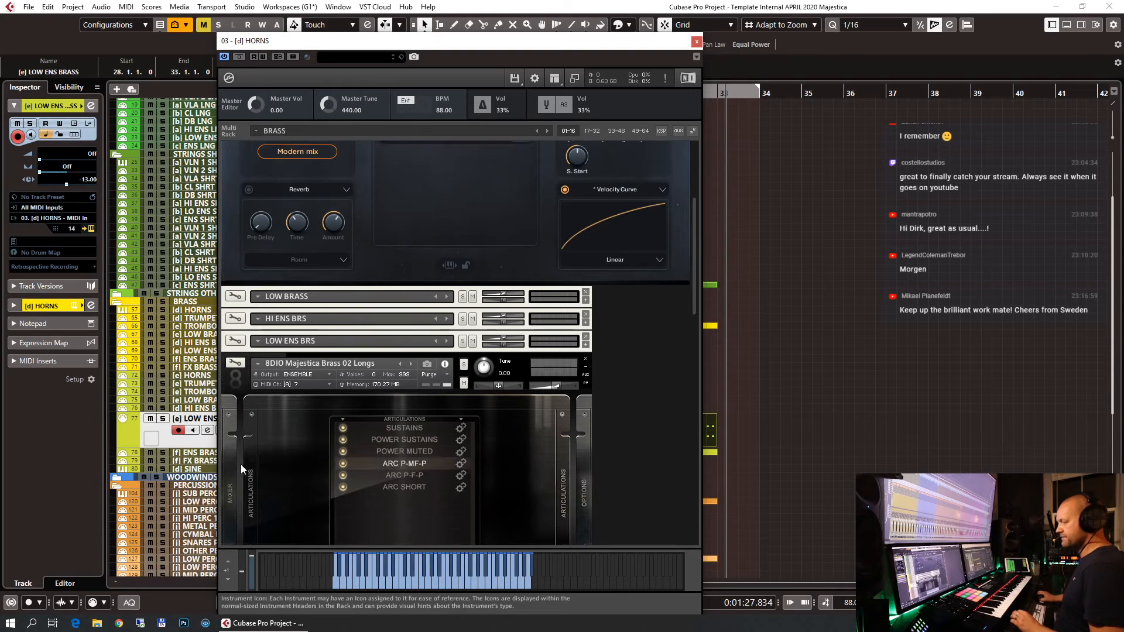
left_click(228, 448)
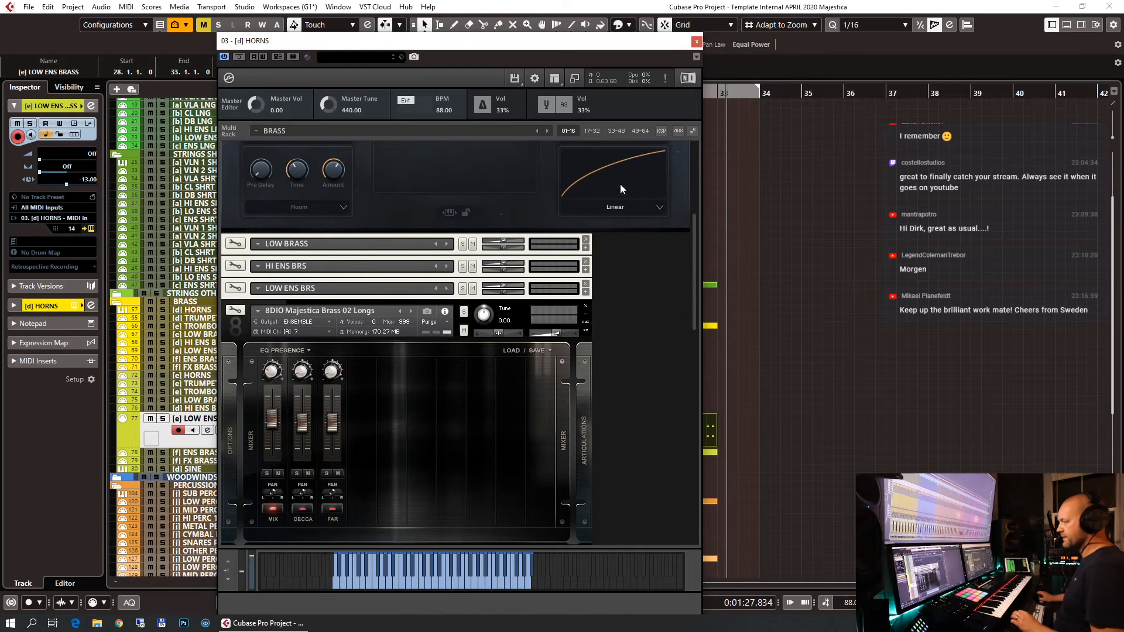
left_click(696, 43)
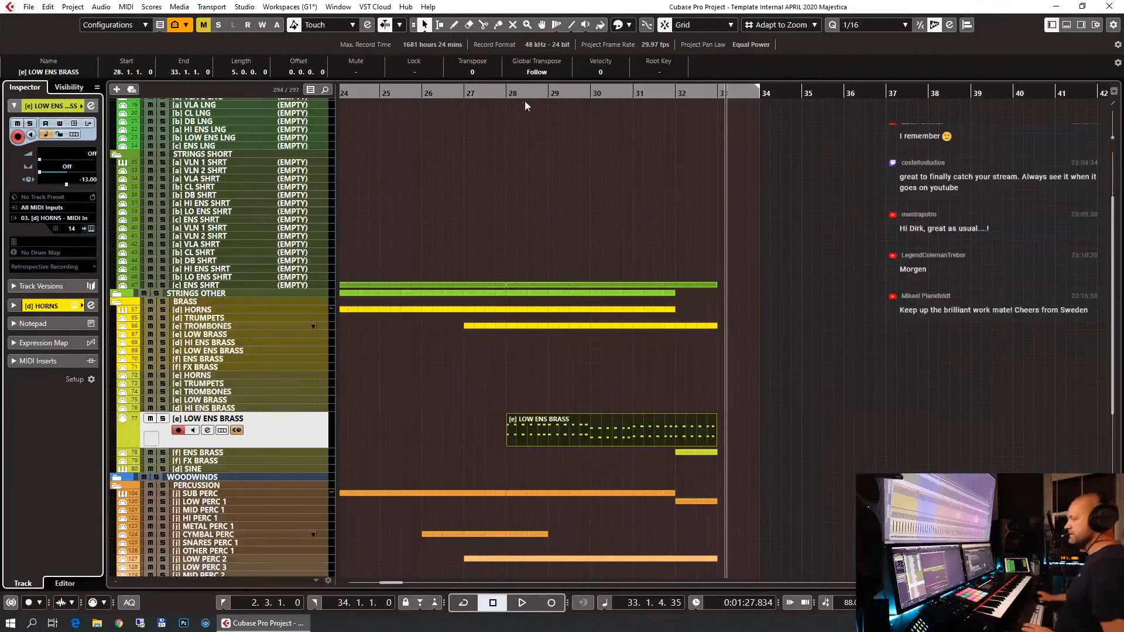
Play back the ending from just before bar 28, auditioning the lower LOW ENS BRASS track in solo.
left_click(495, 96)
key("space")
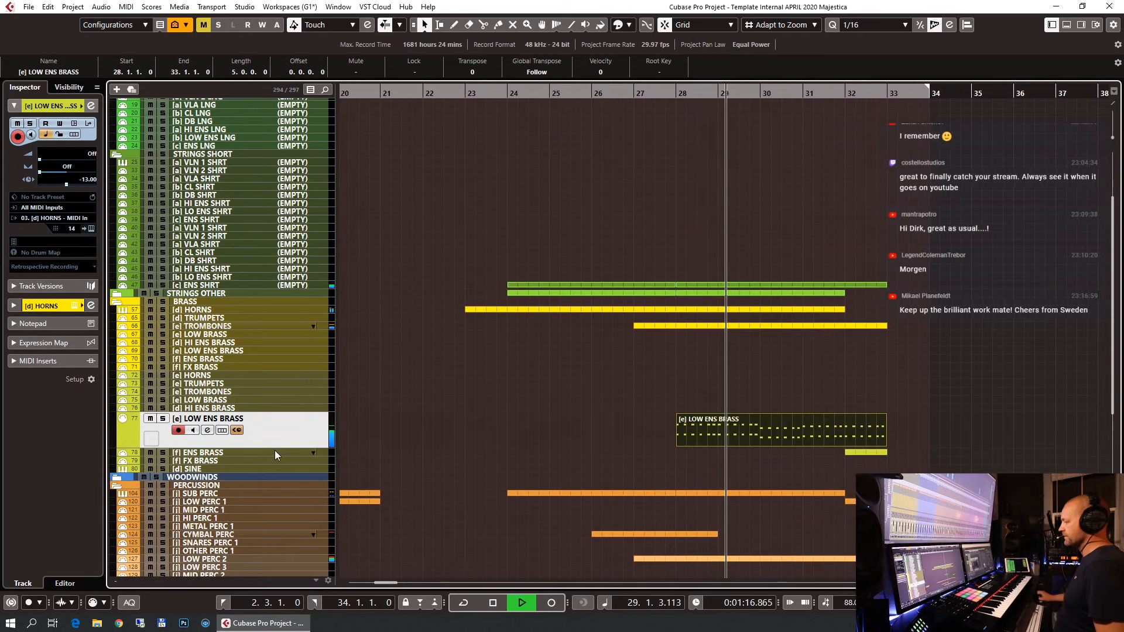
key("s")
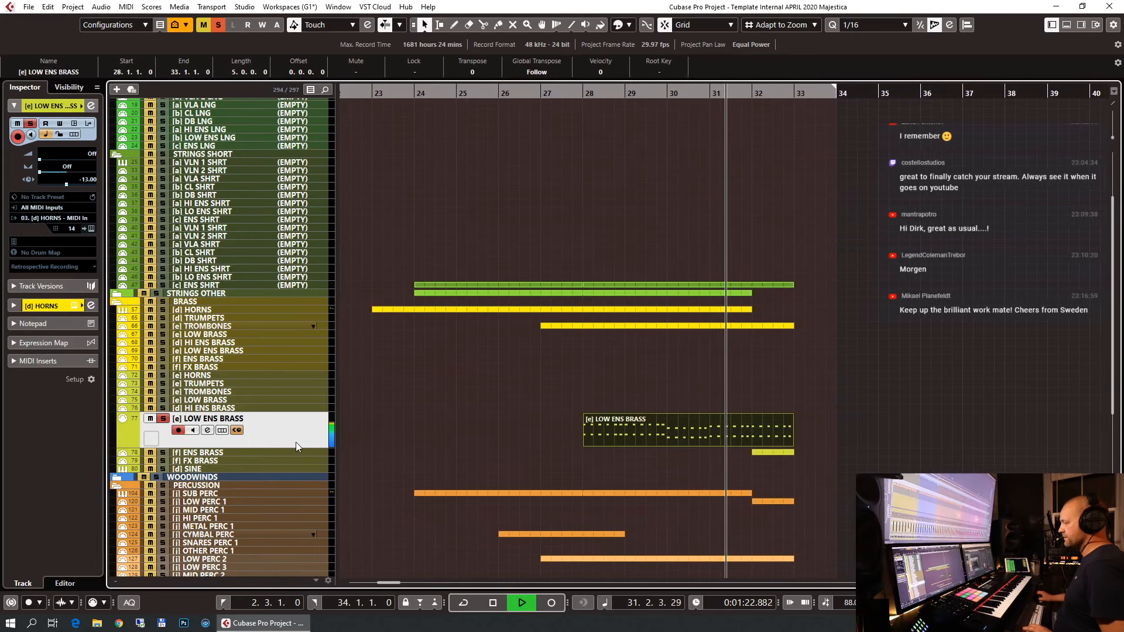
key("space")
key("s")
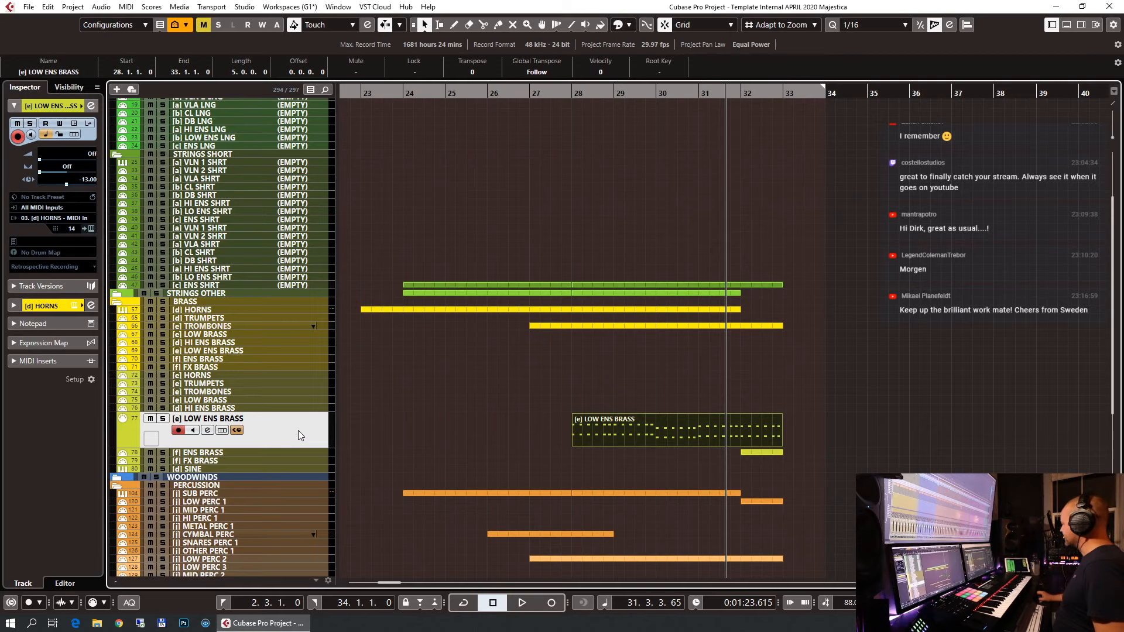
Load 02 Nucleus - Low Brass - Staccatissimo into the LOW ENS BRS slot of the brass rack for the upper LOW ENS BRASS track.
left_click(230, 351)
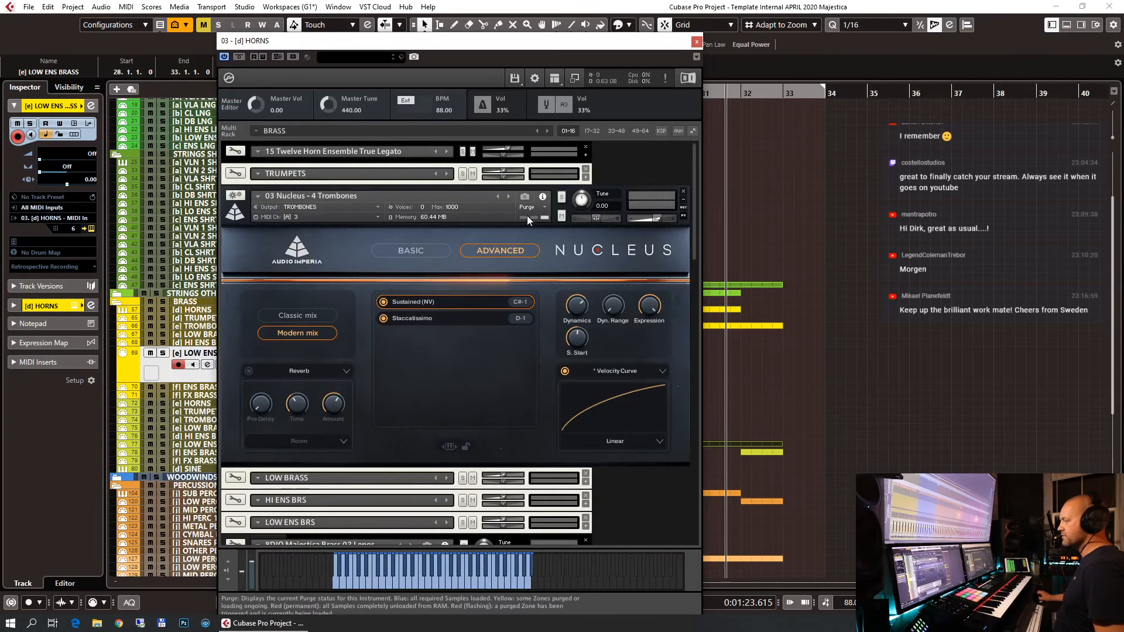
scroll(452, 313, "down", 4)
left_click_drag(432, 36, 610, 3)
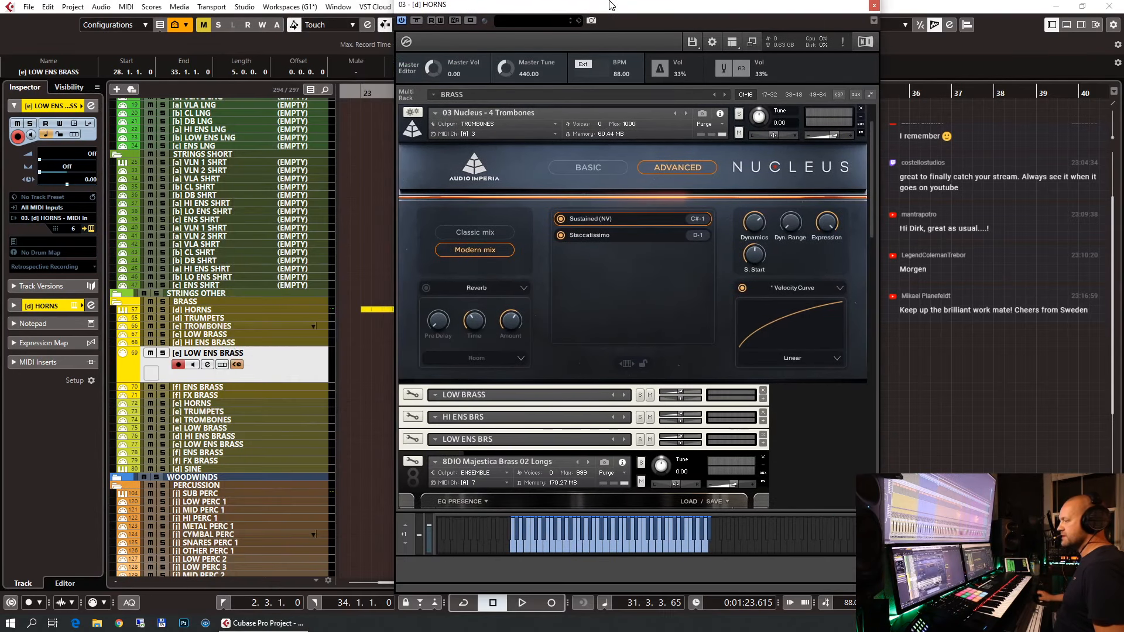
scroll(582, 290, "down", 6)
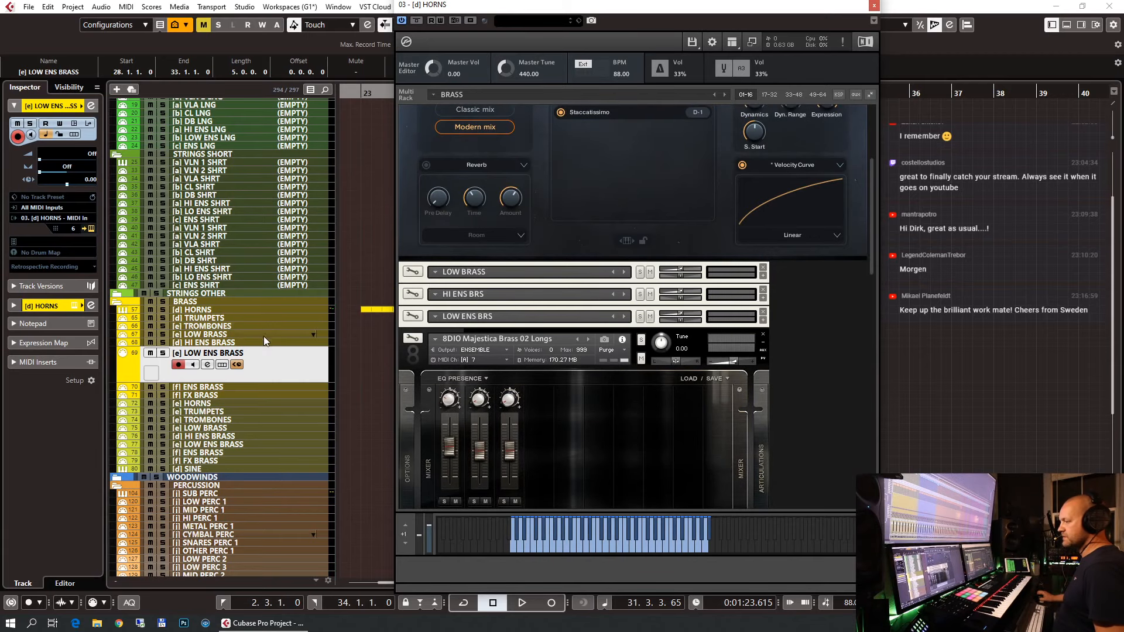
left_click(436, 317)
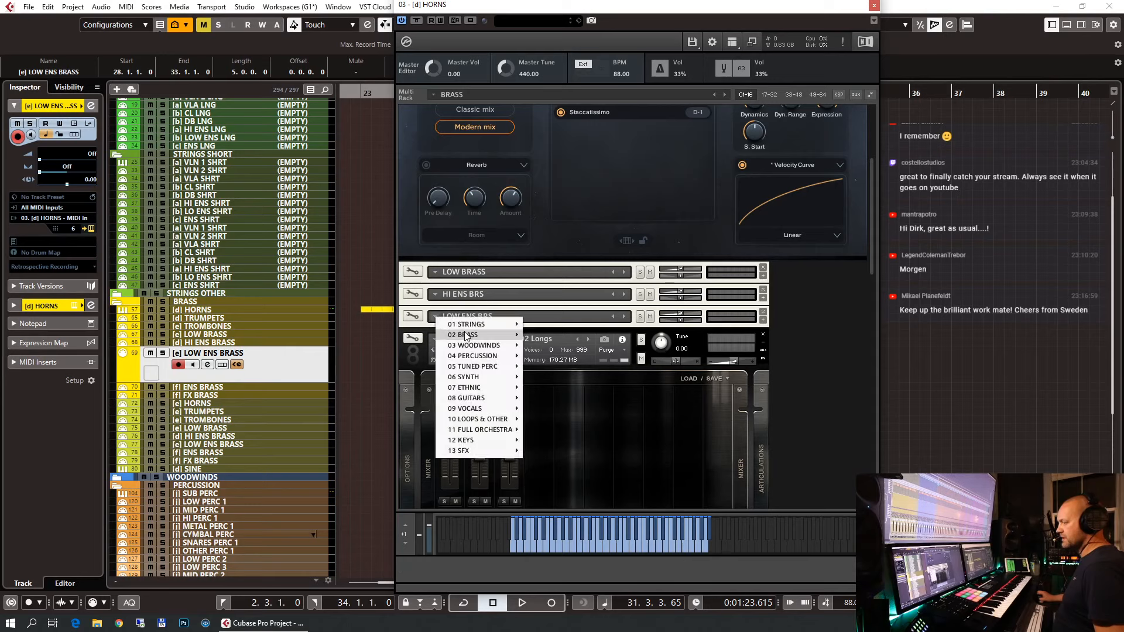
mouse_move(465, 335)
mouse_move(594, 341)
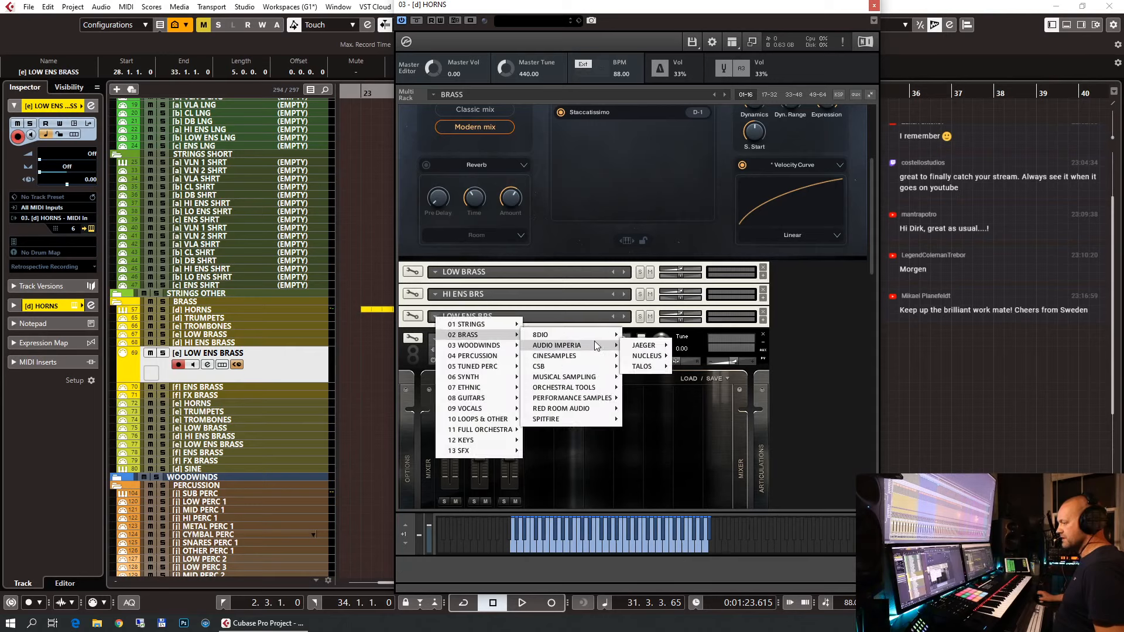
mouse_move(660, 355)
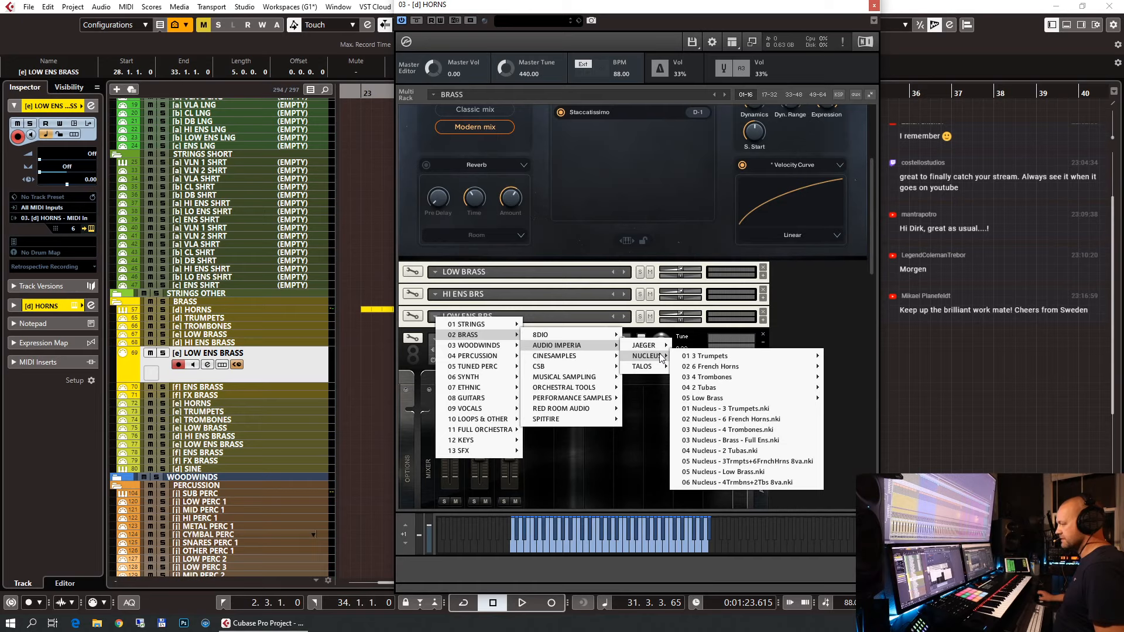
mouse_move(758, 399)
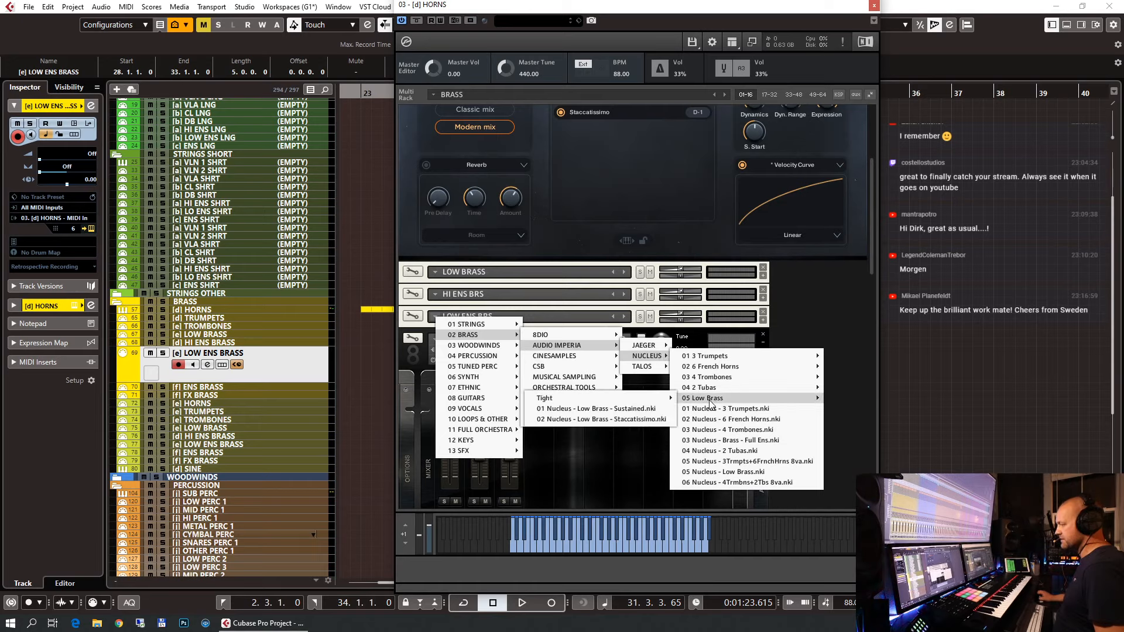
left_click(648, 421)
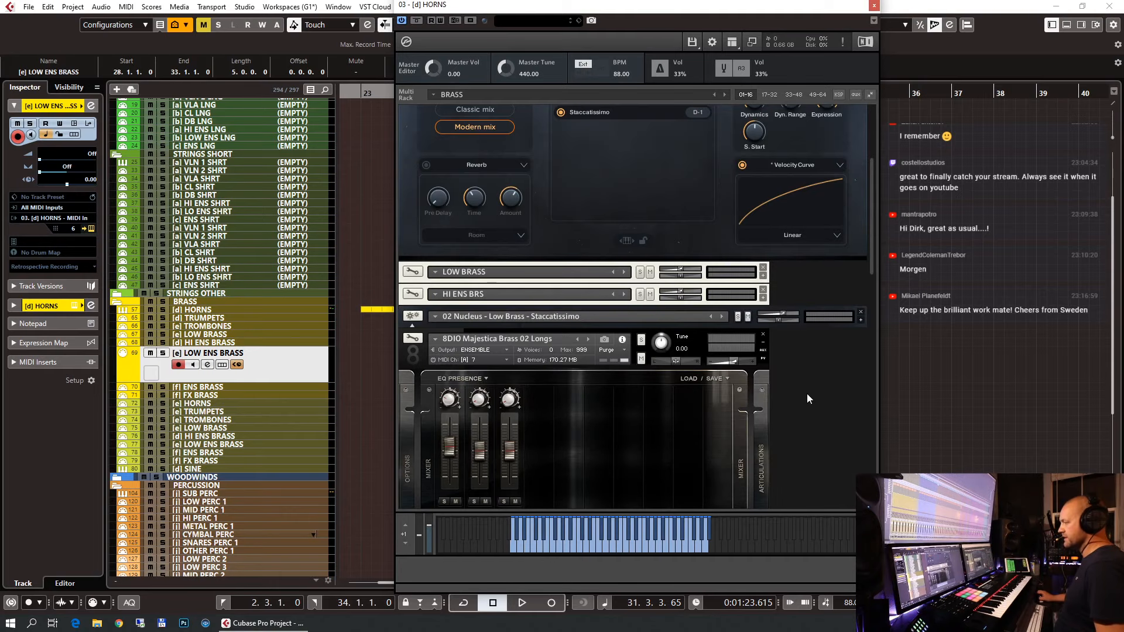
Turn off the reverb of the Nucleus Low Brass Staccatissimo patch and switch it to the Advanced view.
left_click(860, 321)
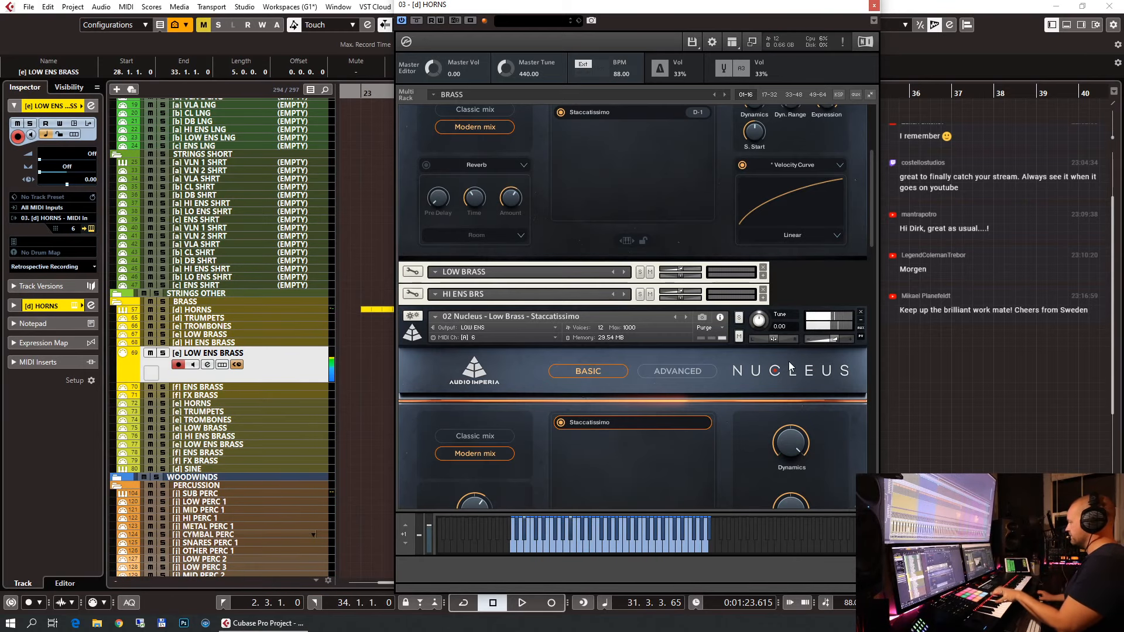
scroll(770, 393, "down", 2)
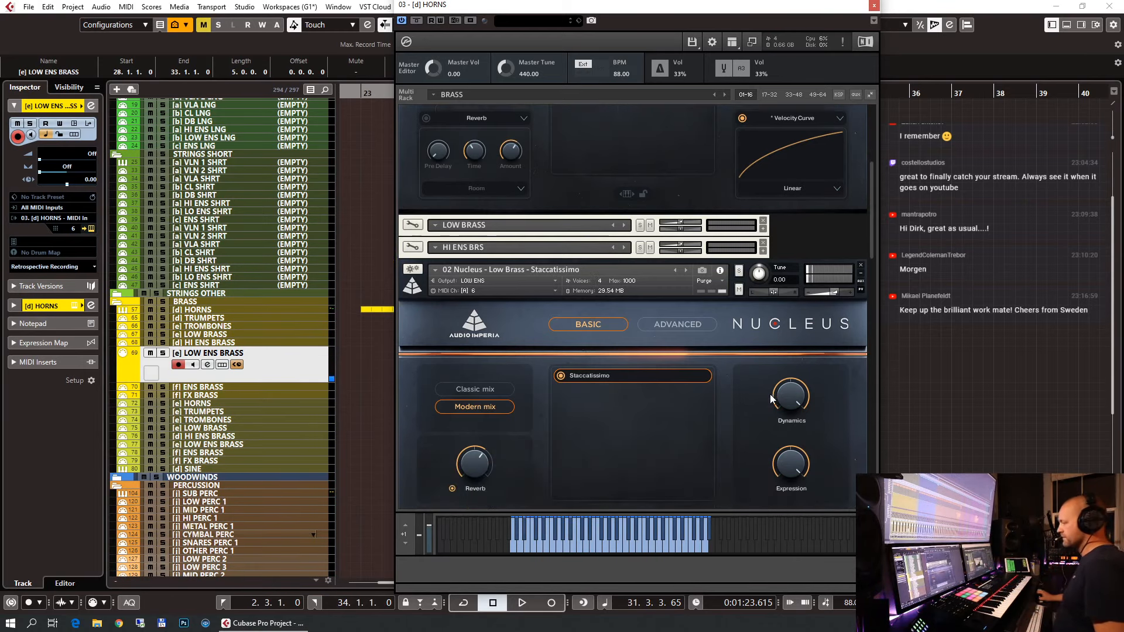
scroll(770, 395, "down", 2)
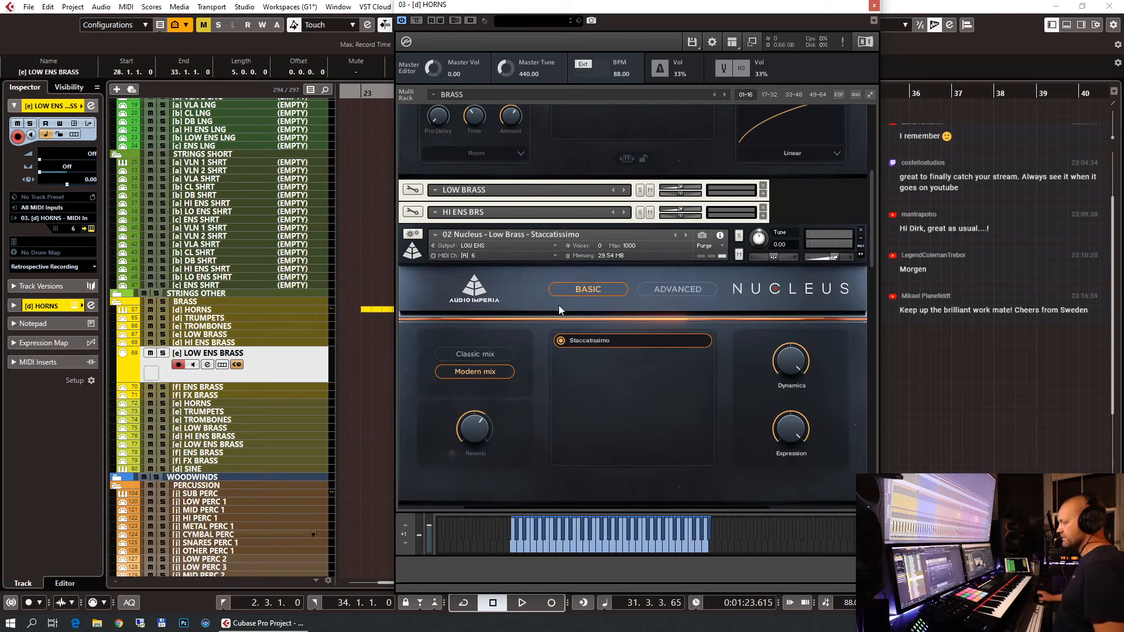
left_click(665, 291)
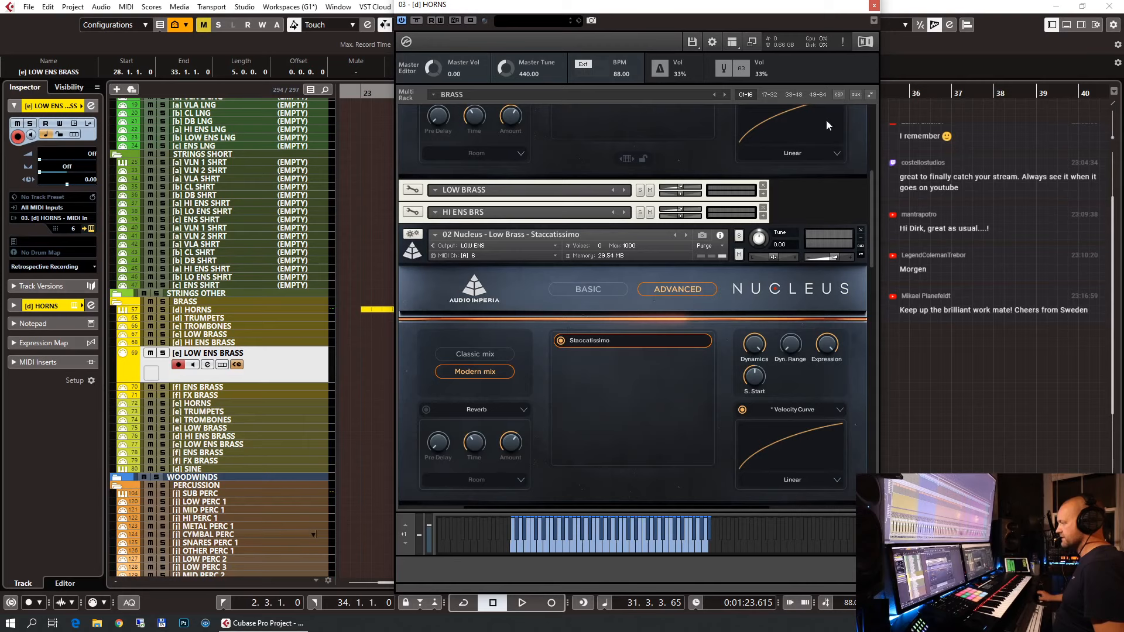
left_click(874, 7)
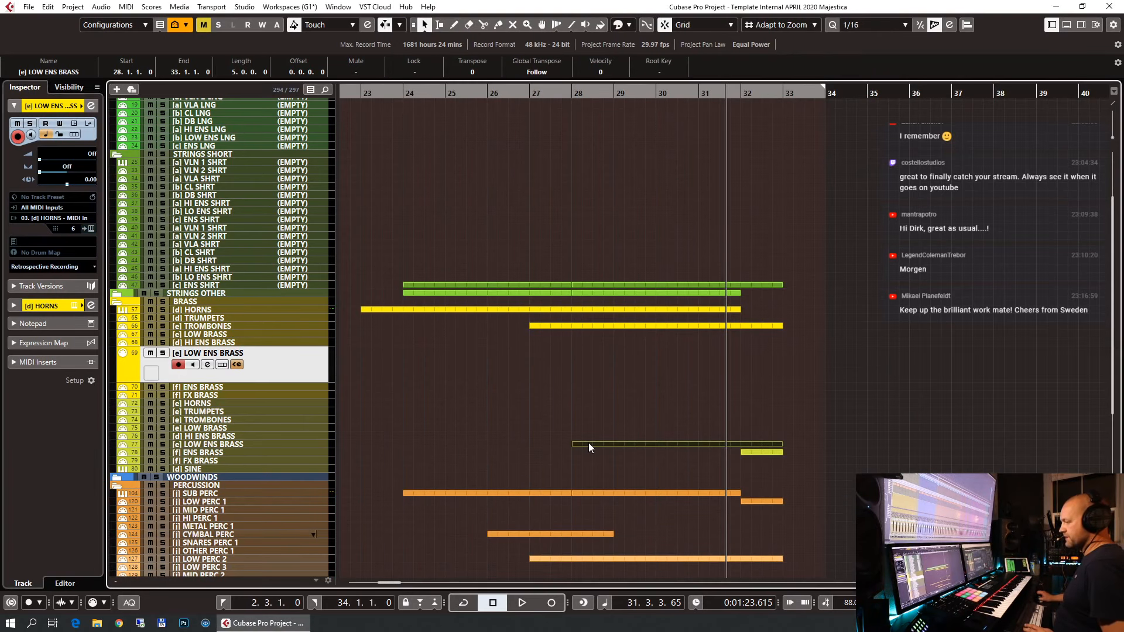
Copy the low ensemble brass part at bars 28 to 33 onto the upper LOW ENS BRASS track and set its track delay to -125 ms.
left_click(257, 453)
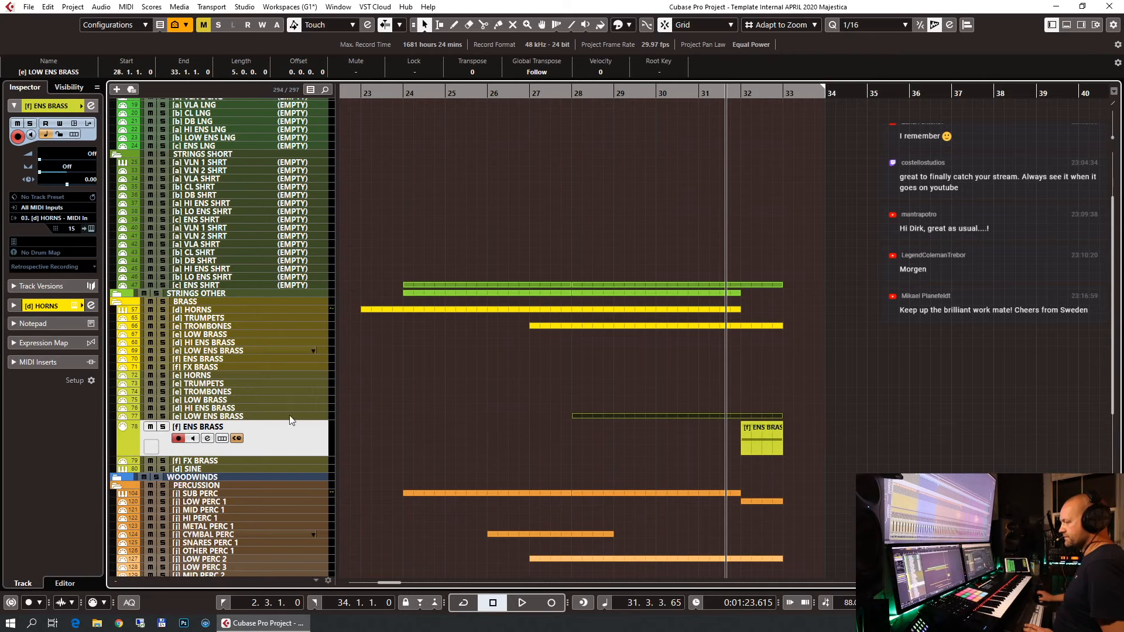
left_click(243, 417)
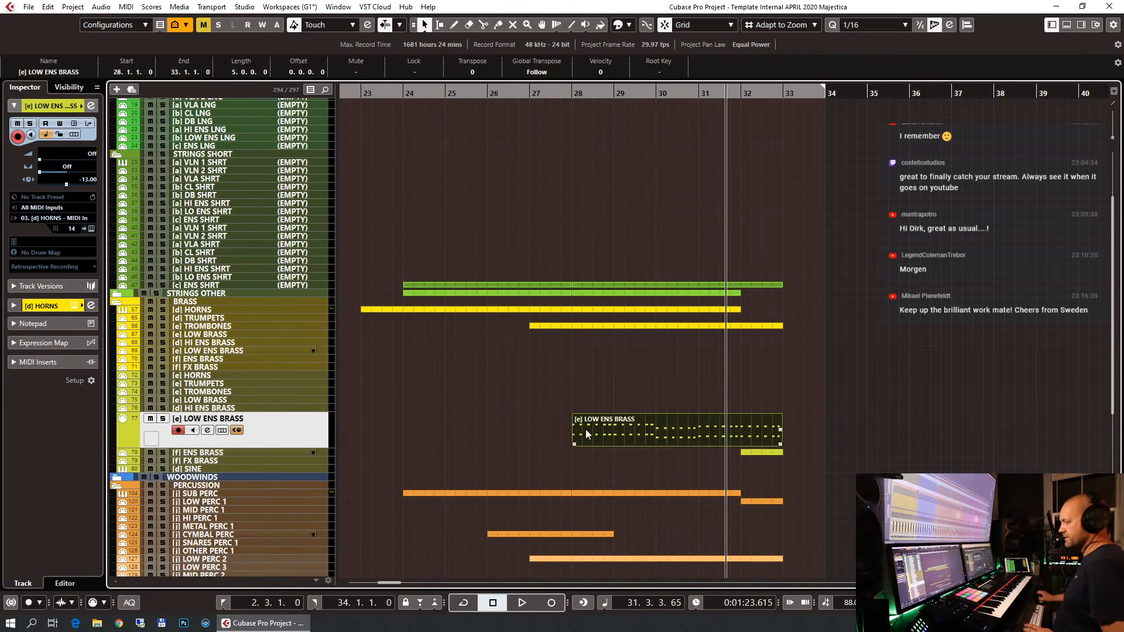
left_click_drag(587, 430, 583, 353)
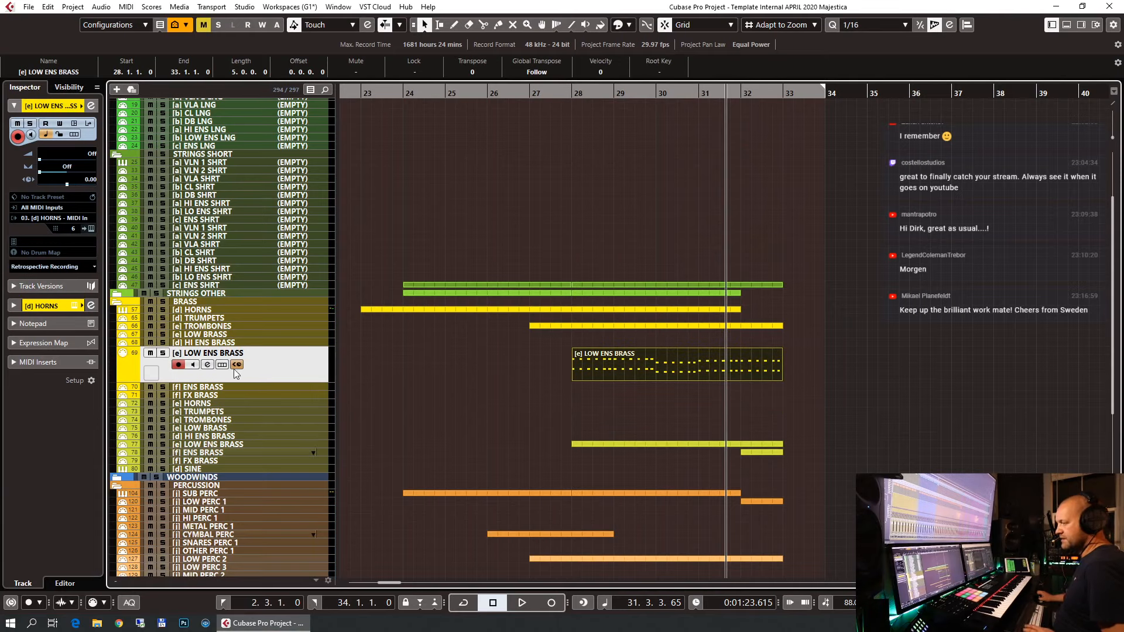
double_click(79, 181)
type("-125")
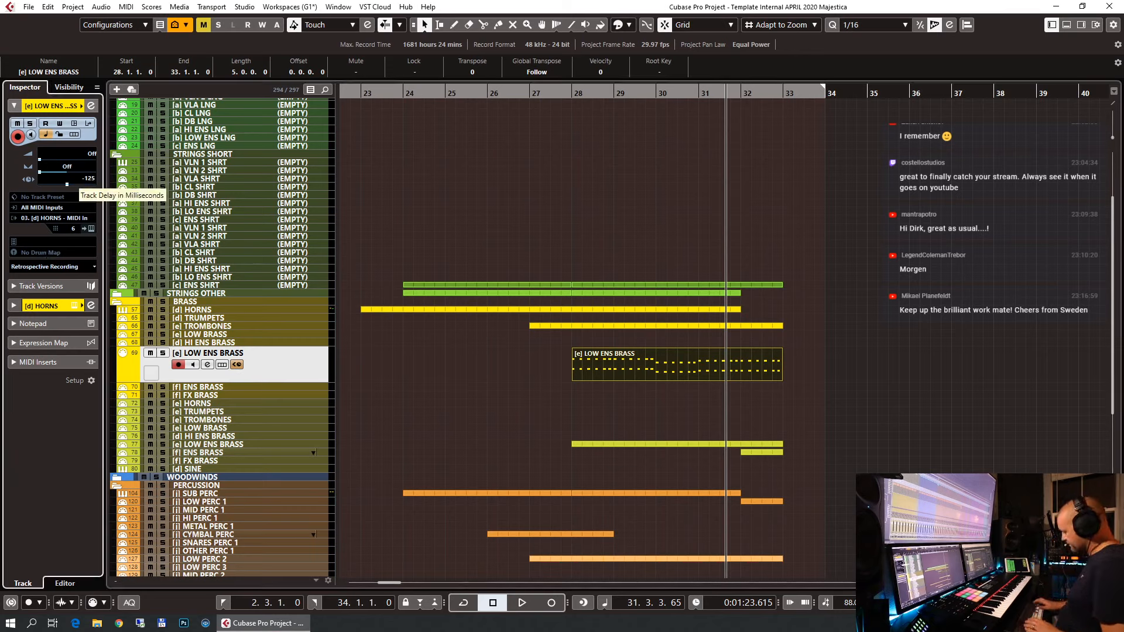
Play back the ending from bar 27 with the layered Nucleus low brass.
double_click(539, 92)
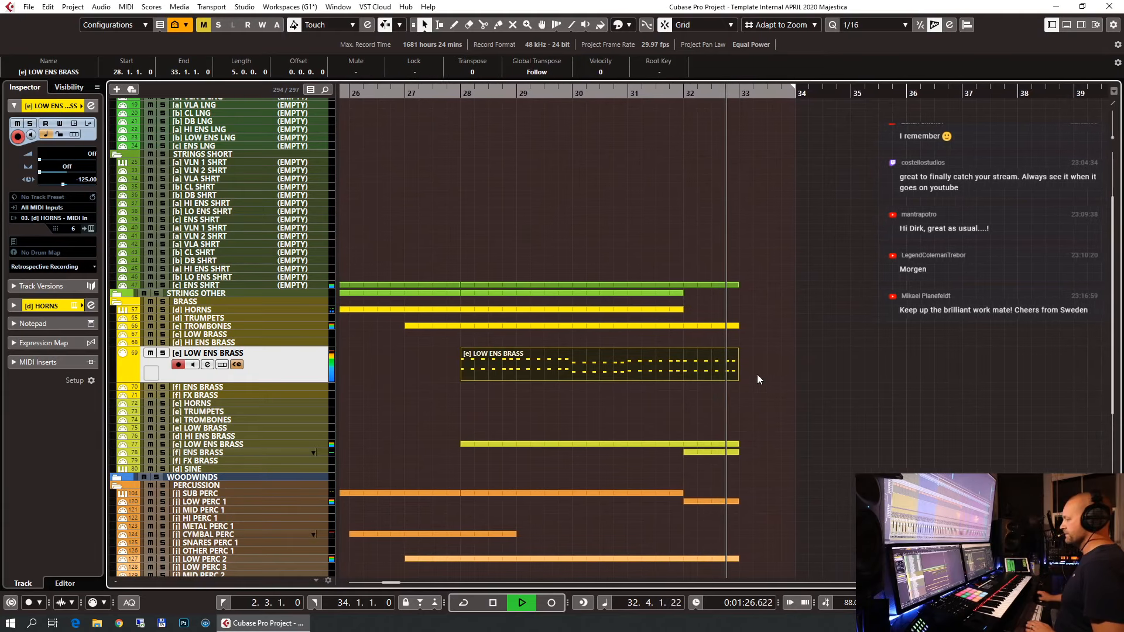
left_click(703, 370)
key("space")
Lower the velocities of the copied low brass notes in bars 28 to 31, reducing the earliest notes most.
double_click(653, 377)
scroll(522, 427, "down", 5)
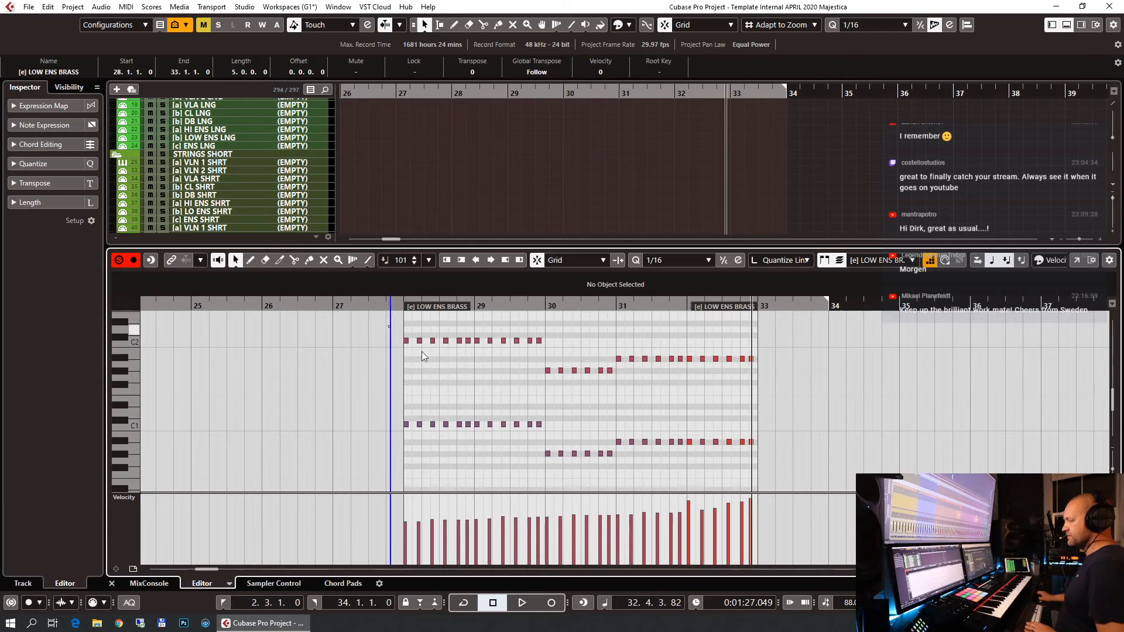
left_click_drag(421, 352, 682, 489)
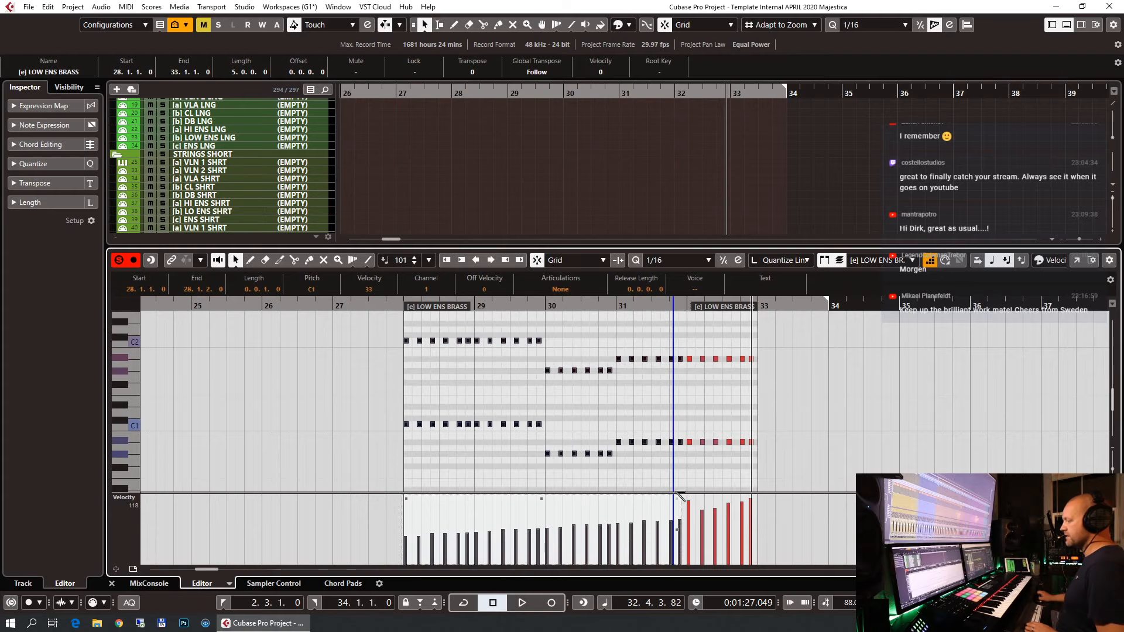
key("Return")
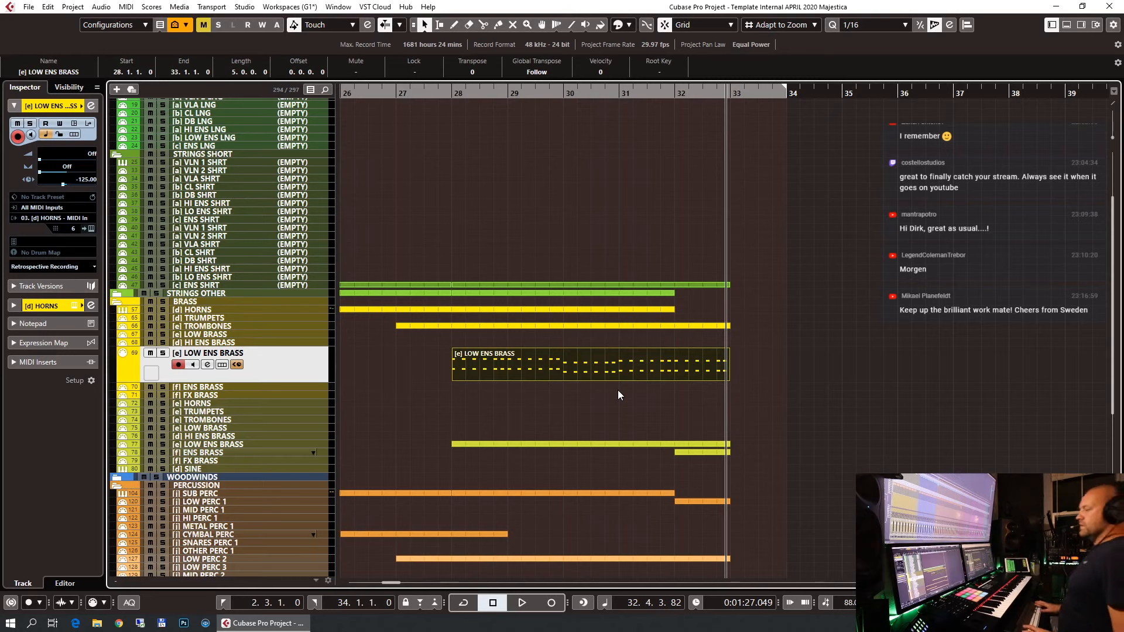
Play back the whole arrangement from bar 2, with its full length and the lower track groups in view.
key("KP_1")
key("g")
key("g")
key("g")
key("g")
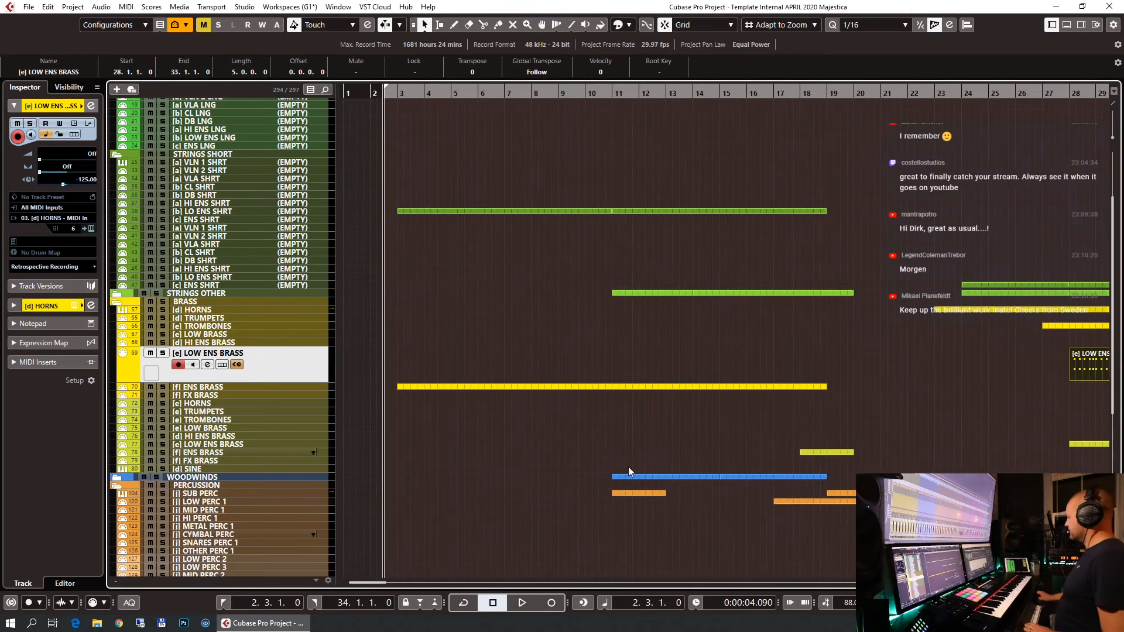
key("g")
key("g")
key("g")
key("space")
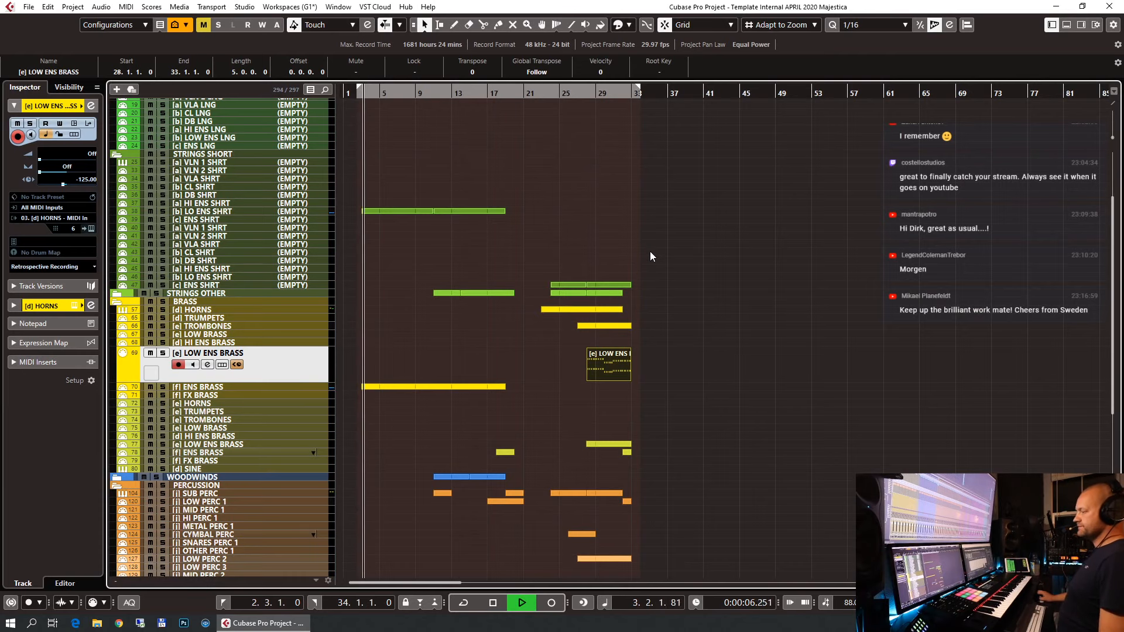
scroll(649, 252, "up", 4)
scroll(651, 257, "down", 12)
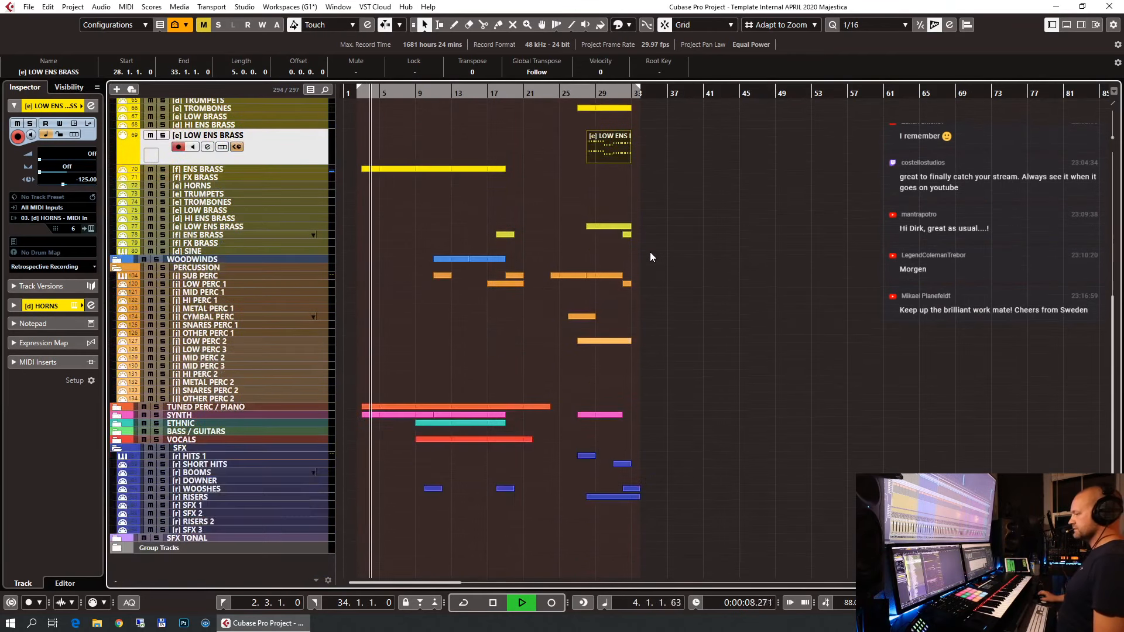
scroll(651, 257, "up", 4)
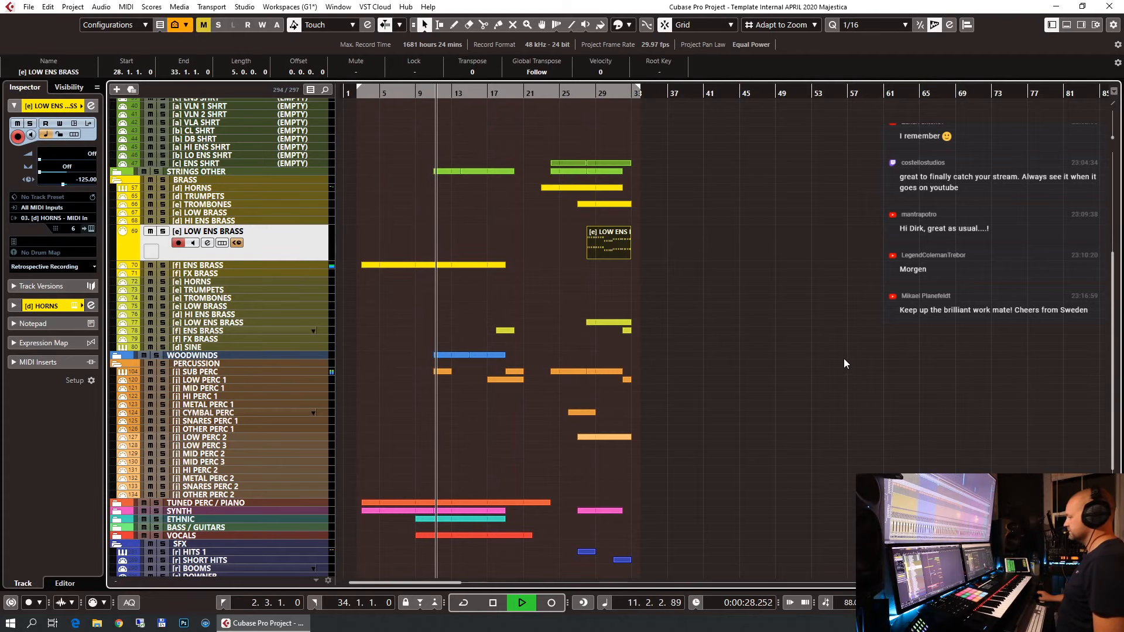
Open the percussion Kontakt rack from the CYMBAL PERC track and route the OTHER PERC slot to the CYMBAL output.
scroll(857, 322, "down", 3)
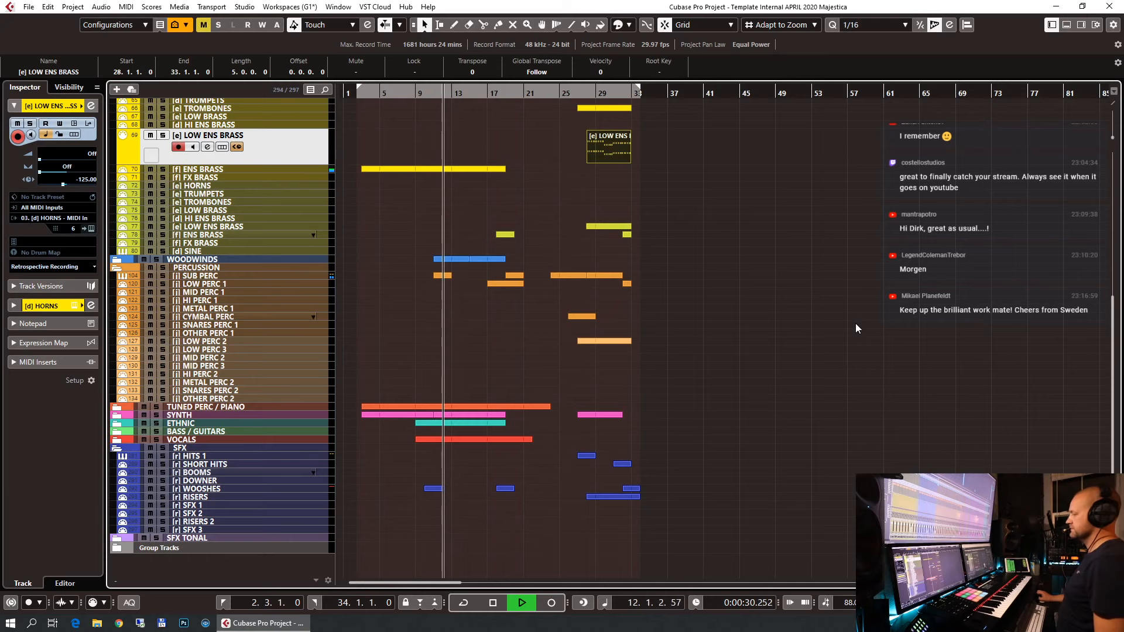
scroll(855, 327, "up", 3)
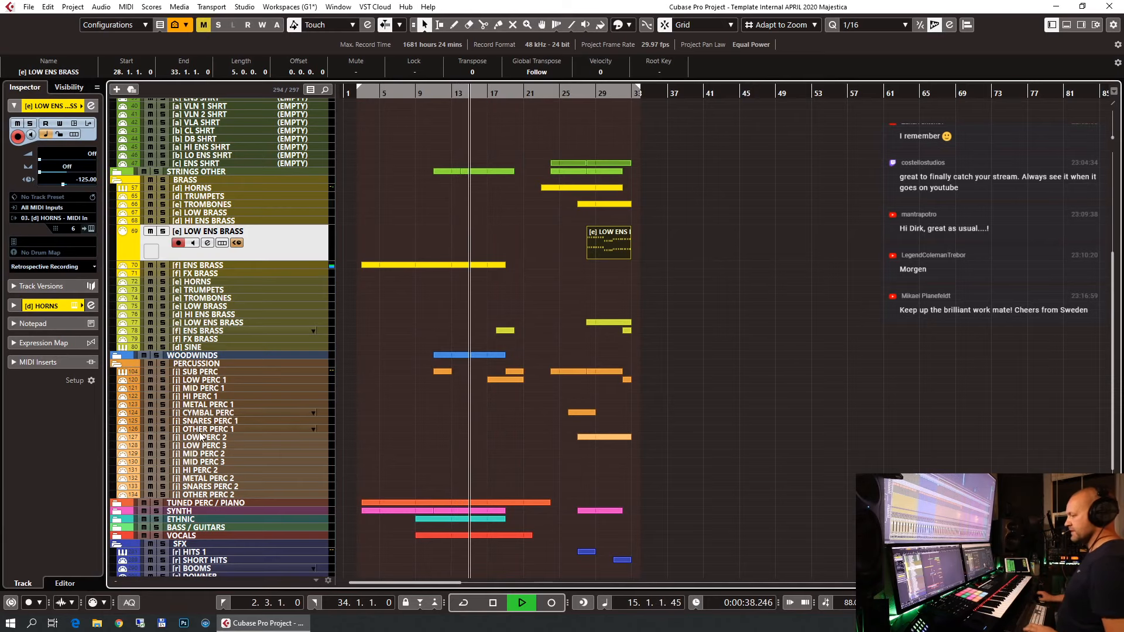
left_click(225, 413)
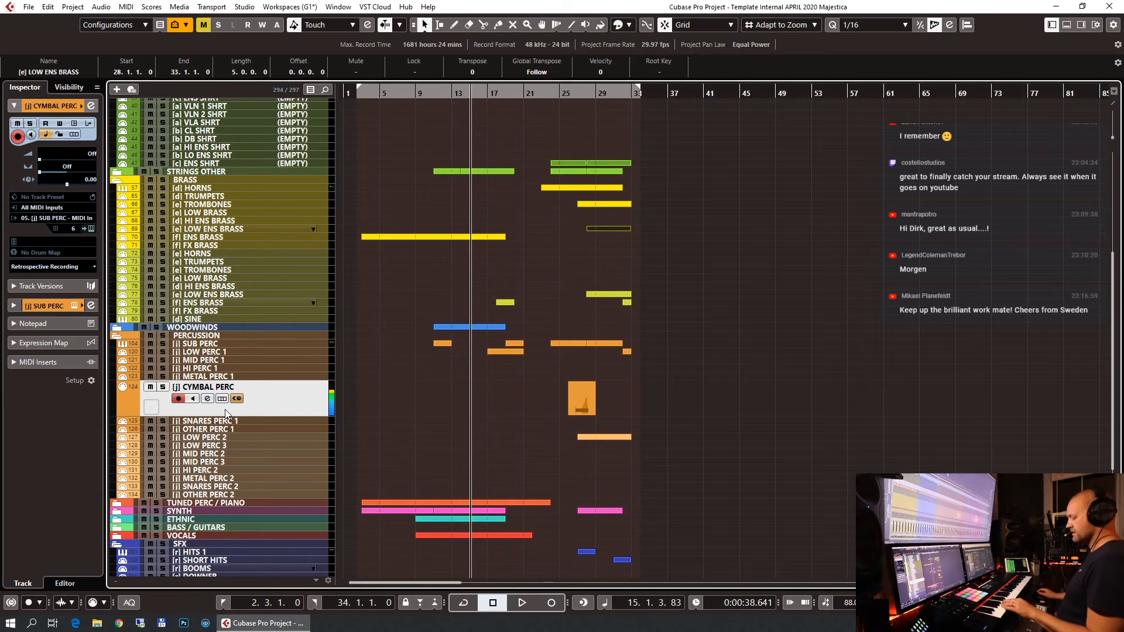
left_click(92, 229)
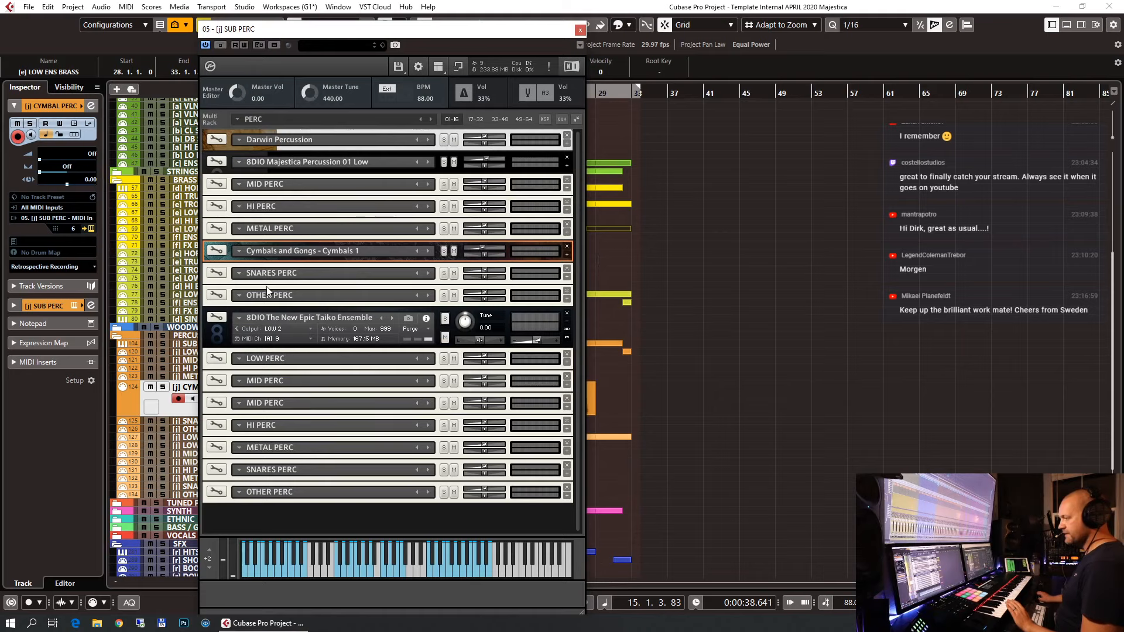
left_click(566, 299)
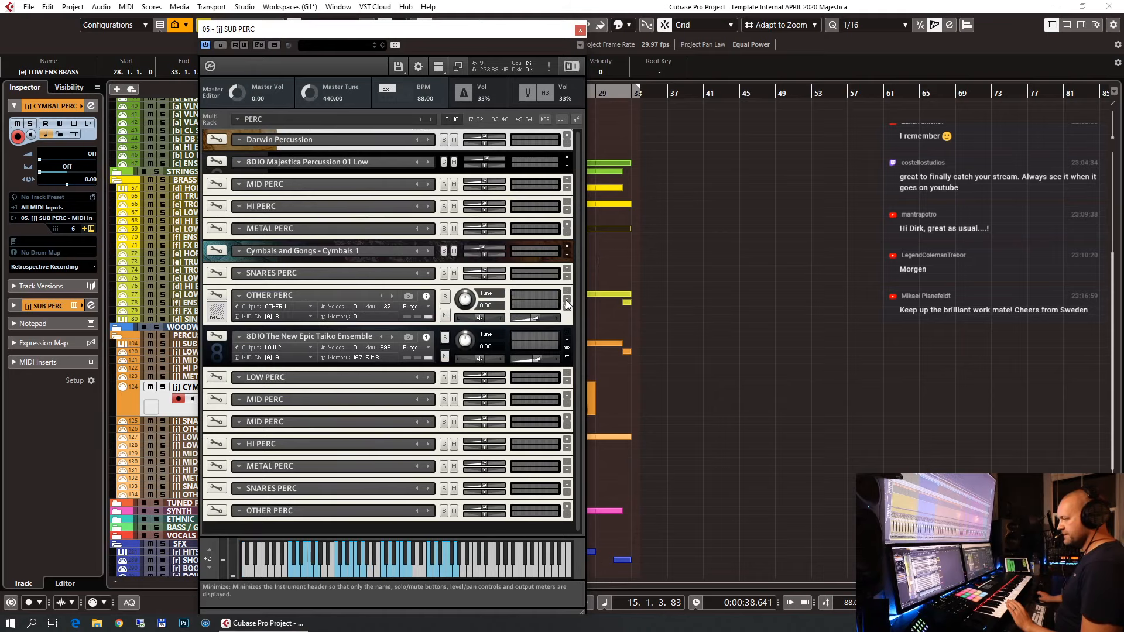
left_click(300, 310)
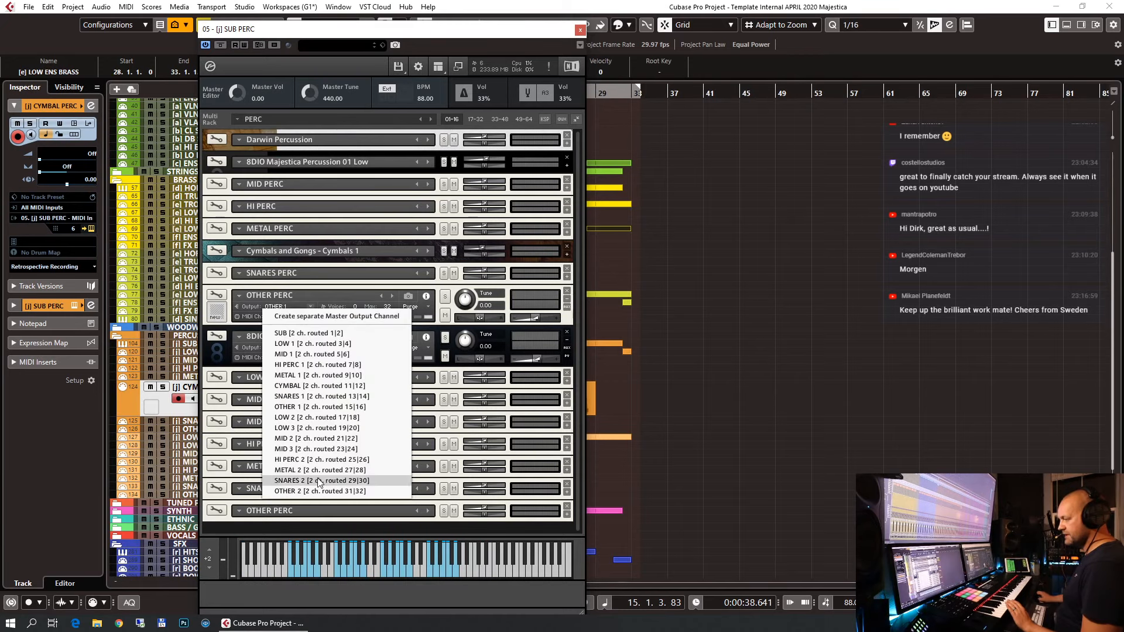
left_click(319, 387)
Load Spitfire Albion One's Cymbals and Gongs - Cymbals 2 into the OTHER PERC slot and audition it from the OTHER PERC 1 track.
right_click(238, 297)
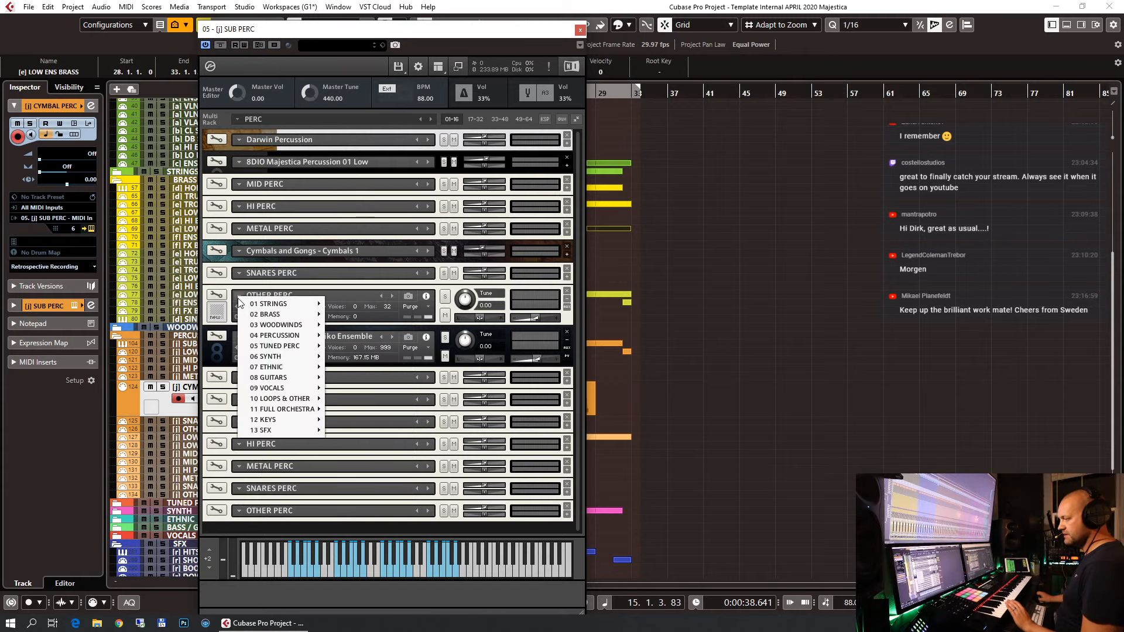
mouse_move(291, 337)
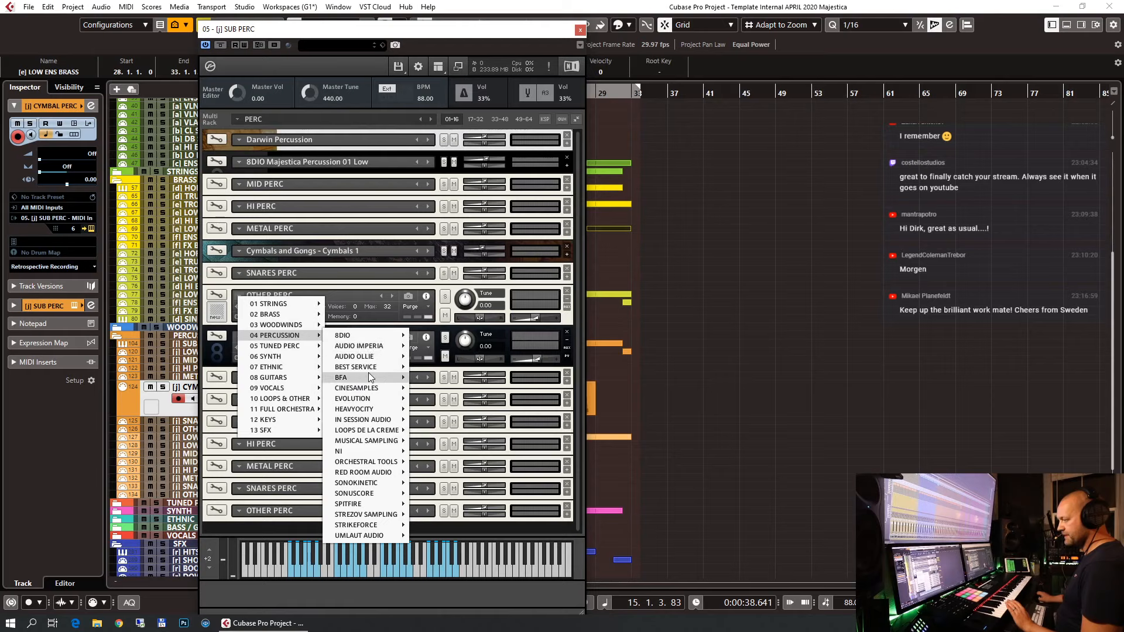
mouse_move(395, 504)
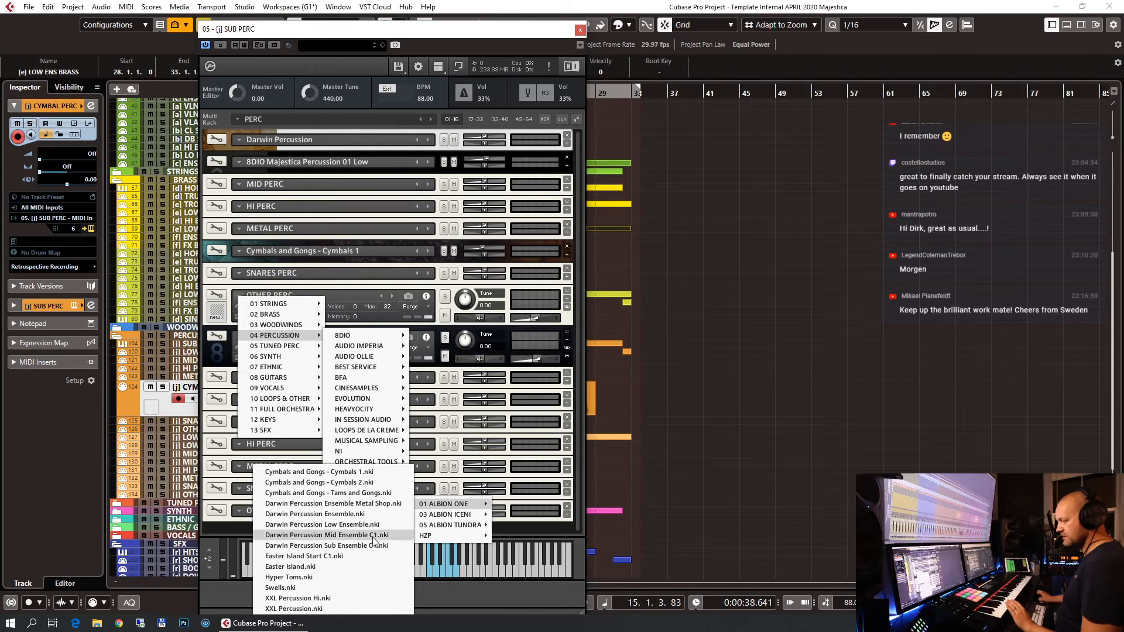
left_click(372, 483)
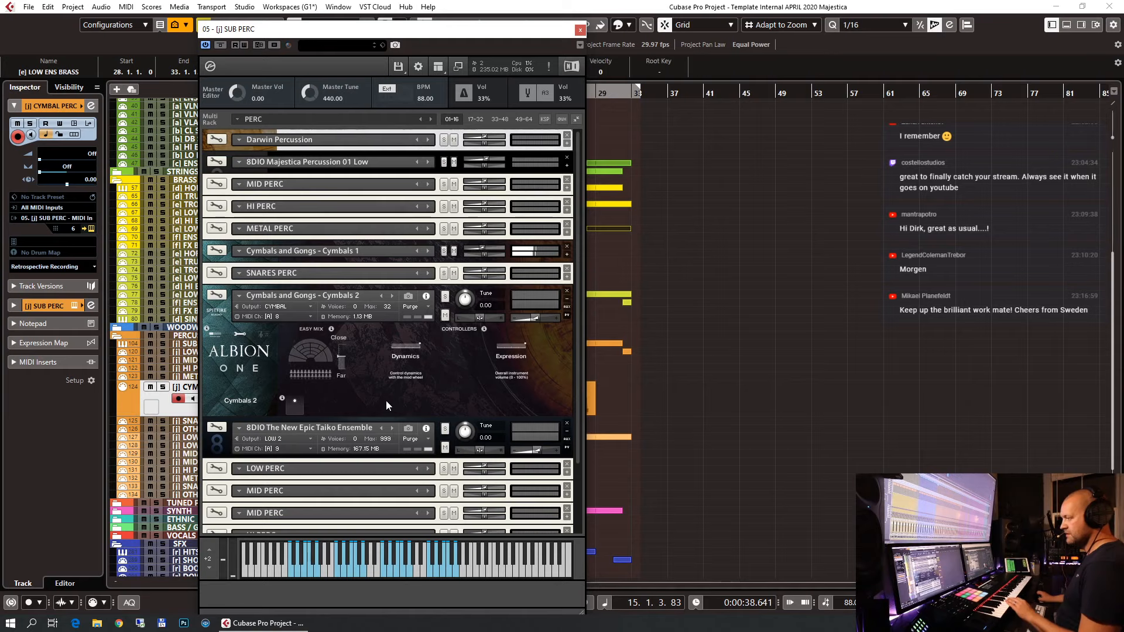
left_click(184, 432)
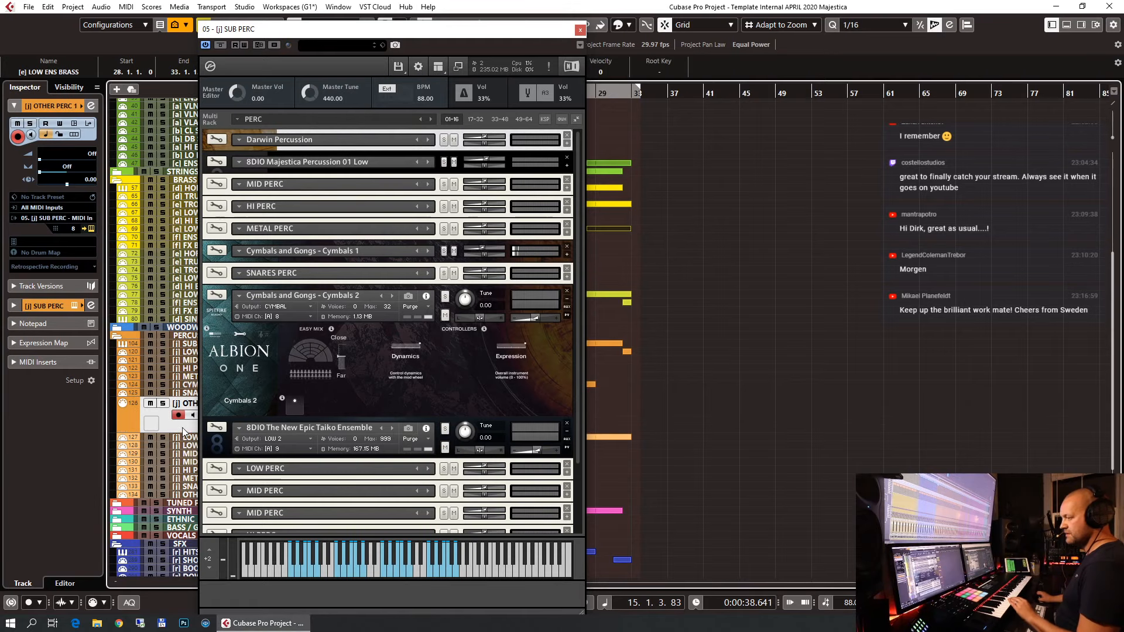
left_click(494, 288)
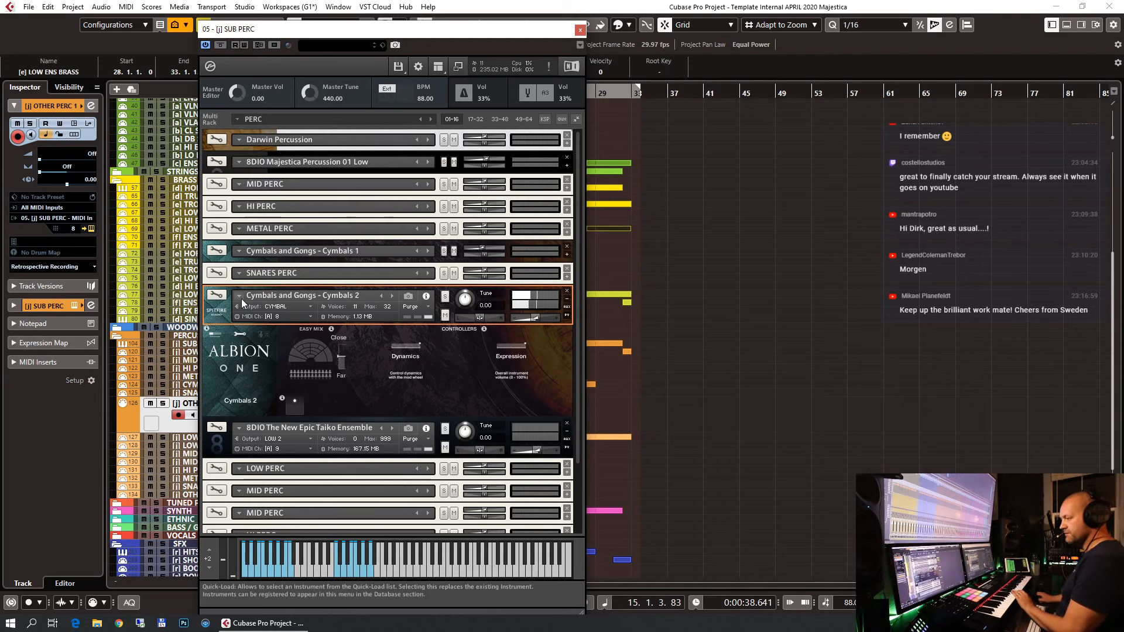
Replace the Cymbals 2 patch with Albion One's Tams and Gongs, audition it and move the sampler window out of the way.
left_click(391, 295)
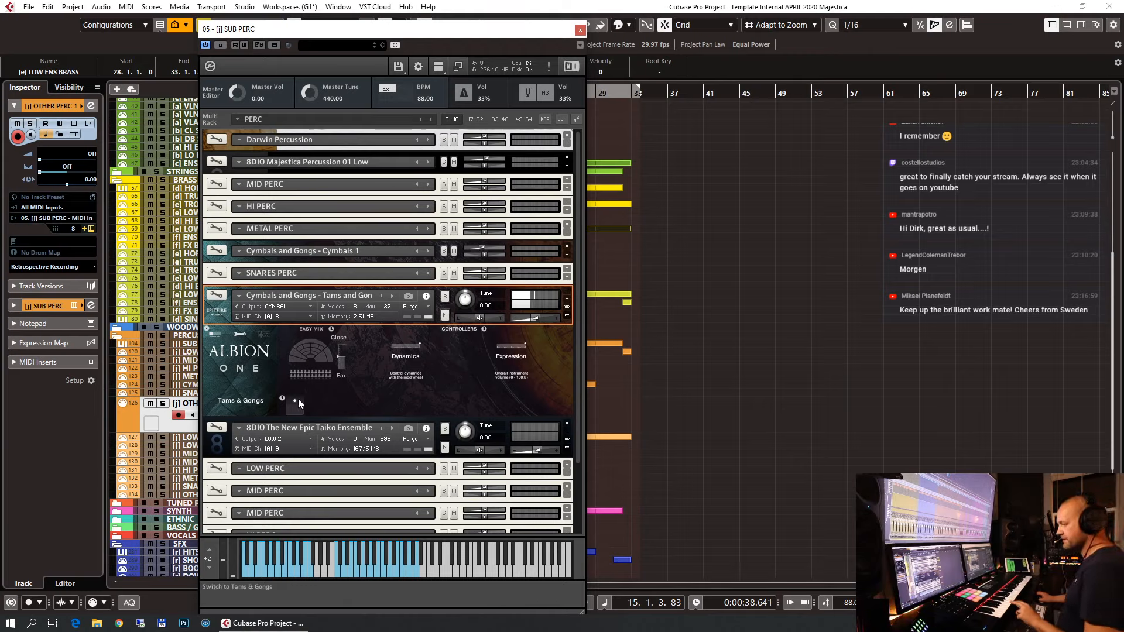
left_click(391, 296)
left_click(391, 296)
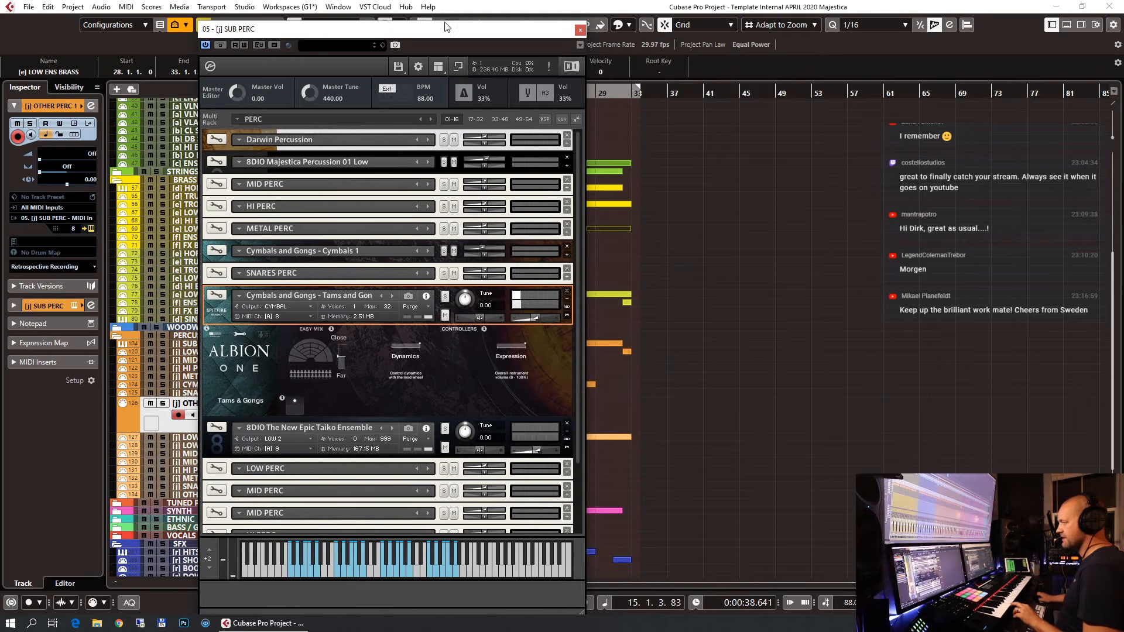
left_click_drag(436, 31, 1123, 13)
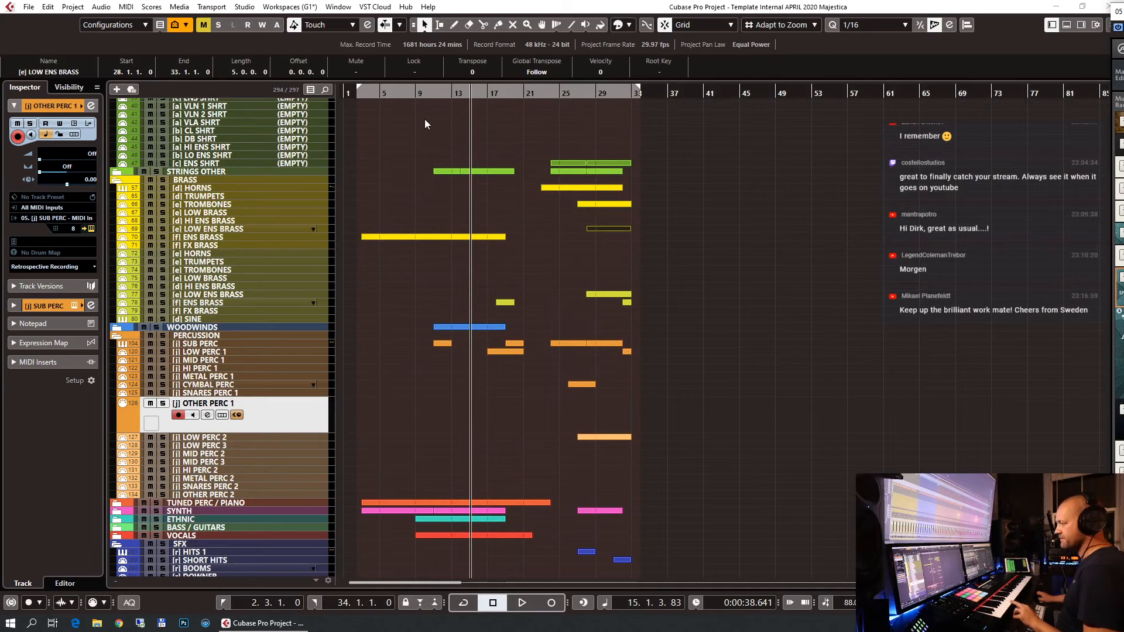
Record a C1 tam-tam hit just before bar 11 on OTHER PERC 1, starting from bar 9, and check its note and velocity.
left_click(416, 93)
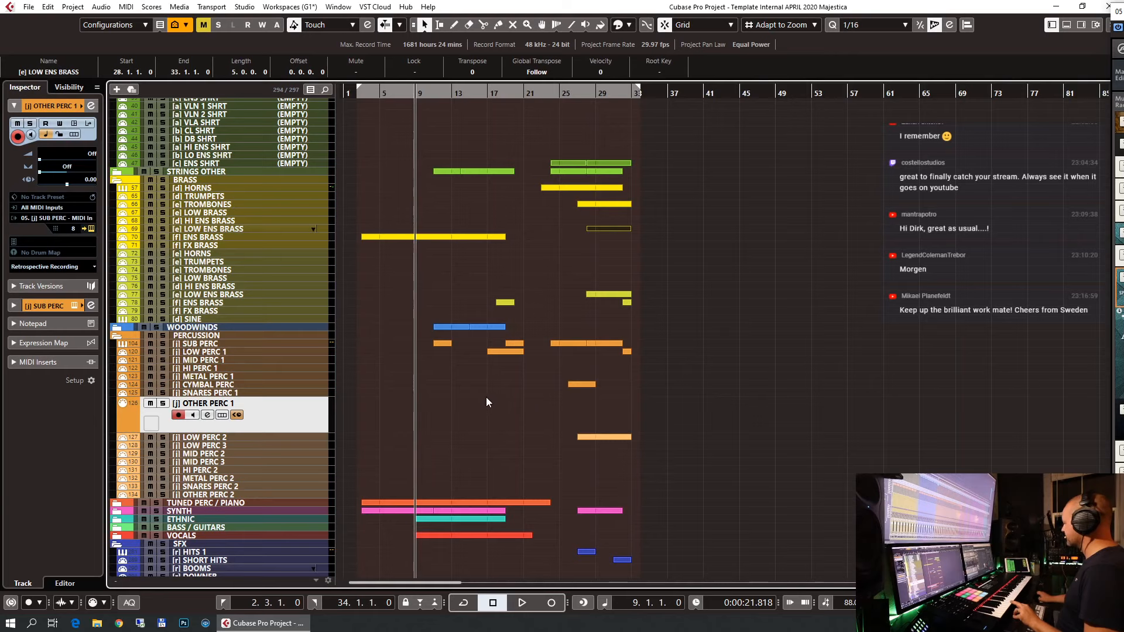
left_click(462, 387)
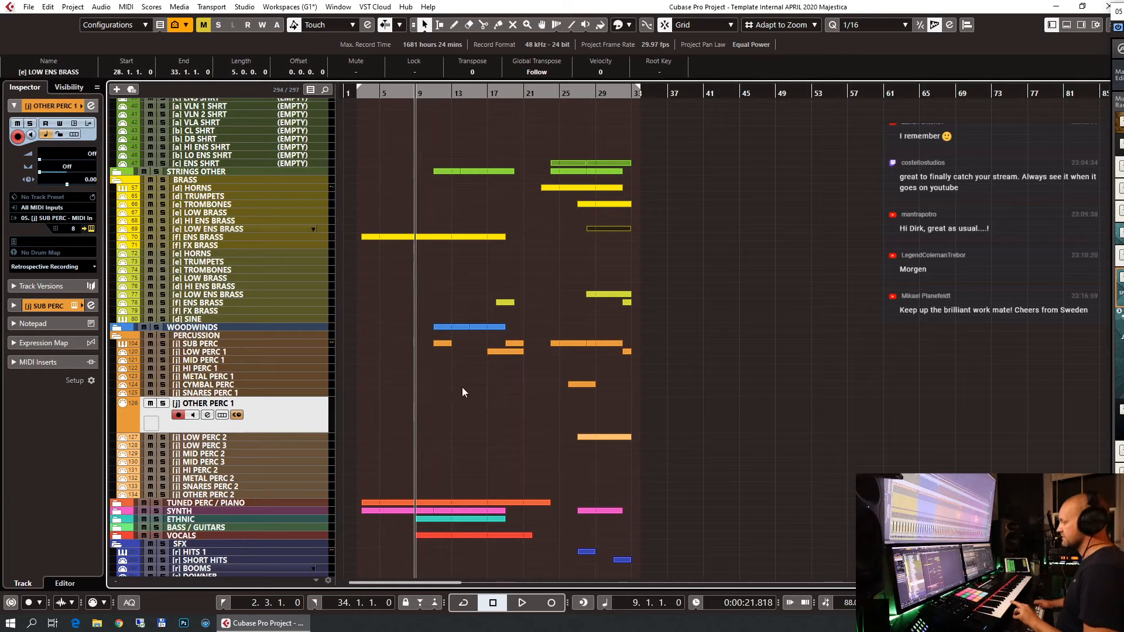
key("KP_Multiply")
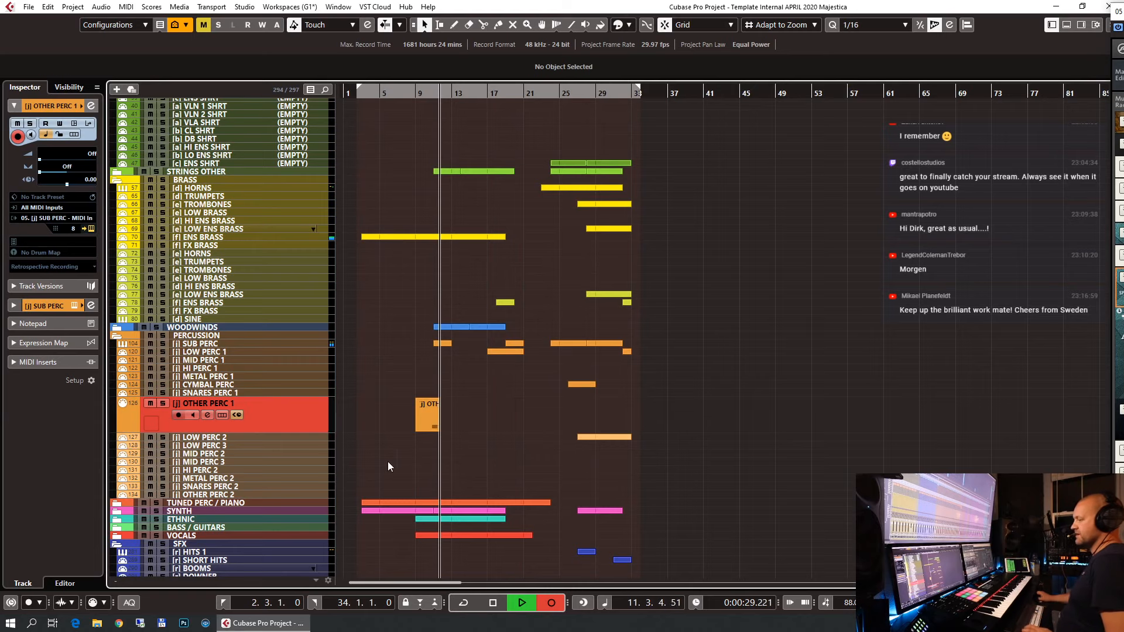
key("space")
double_click(425, 409)
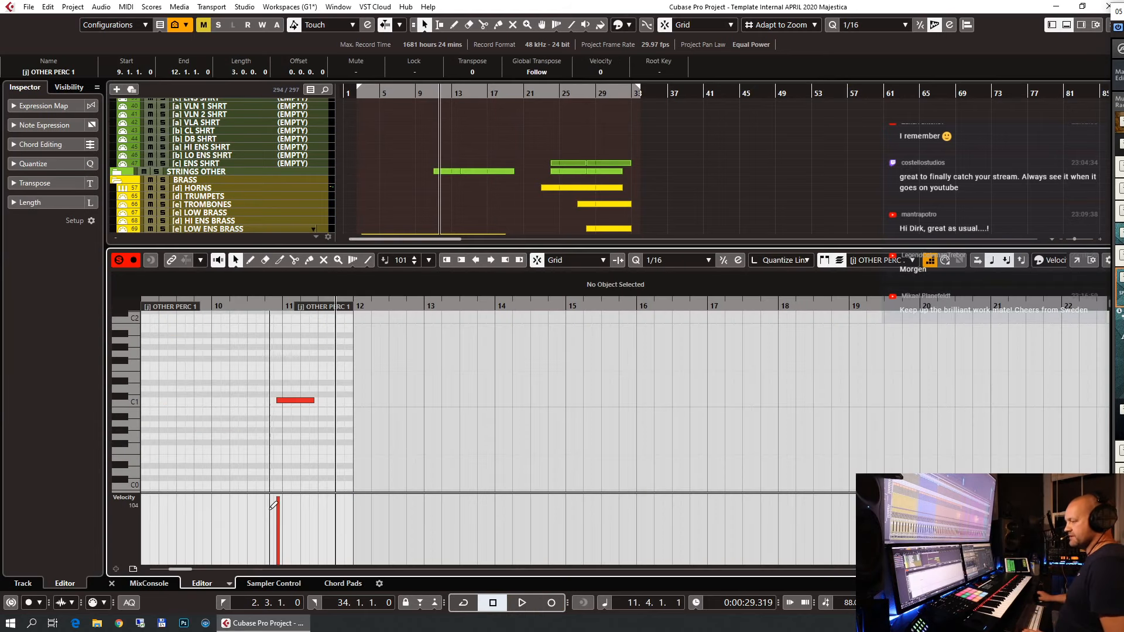
key("ctrl+e")
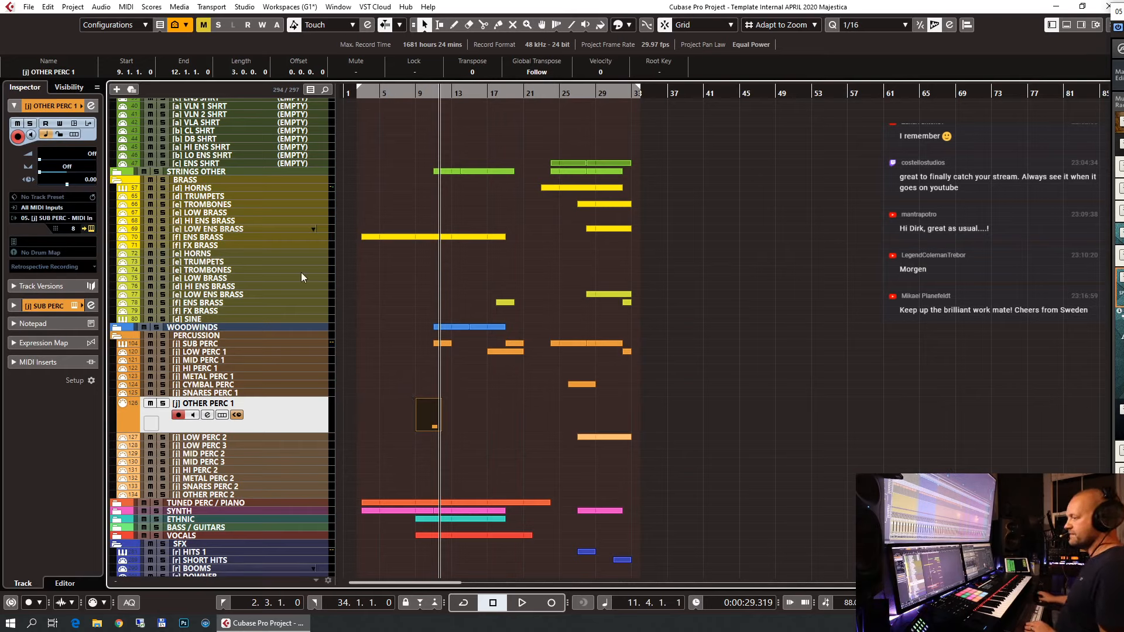
Switch the track's instrument output view to CYMBAL PERC, show its audio fader, and play back from about bar 9.
left_click(36, 307)
left_click(75, 162)
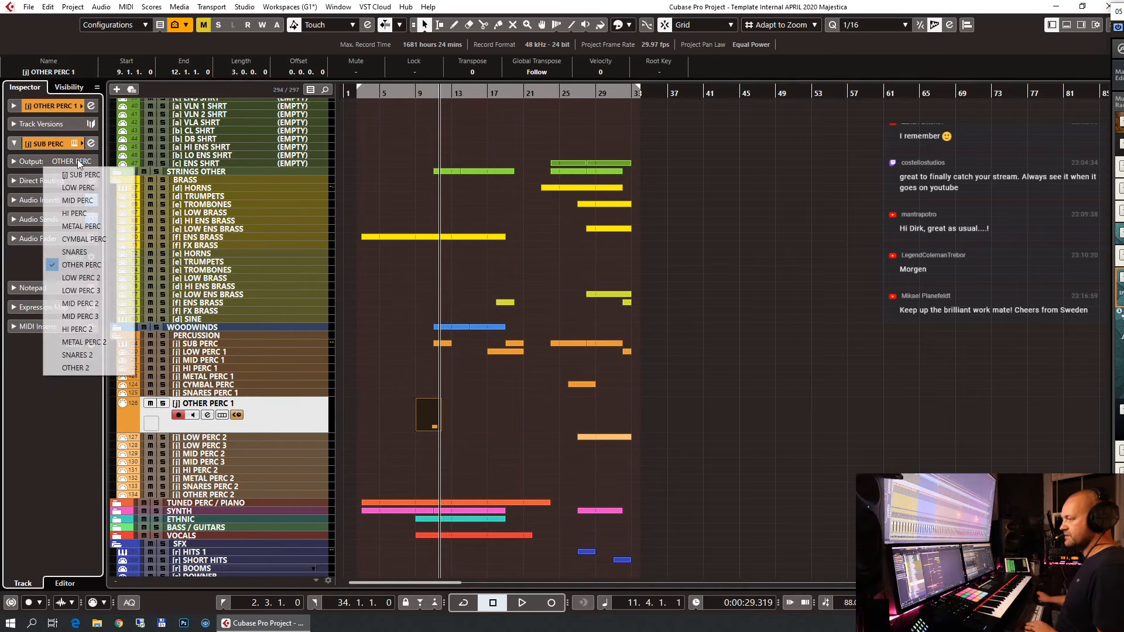
left_click(107, 238)
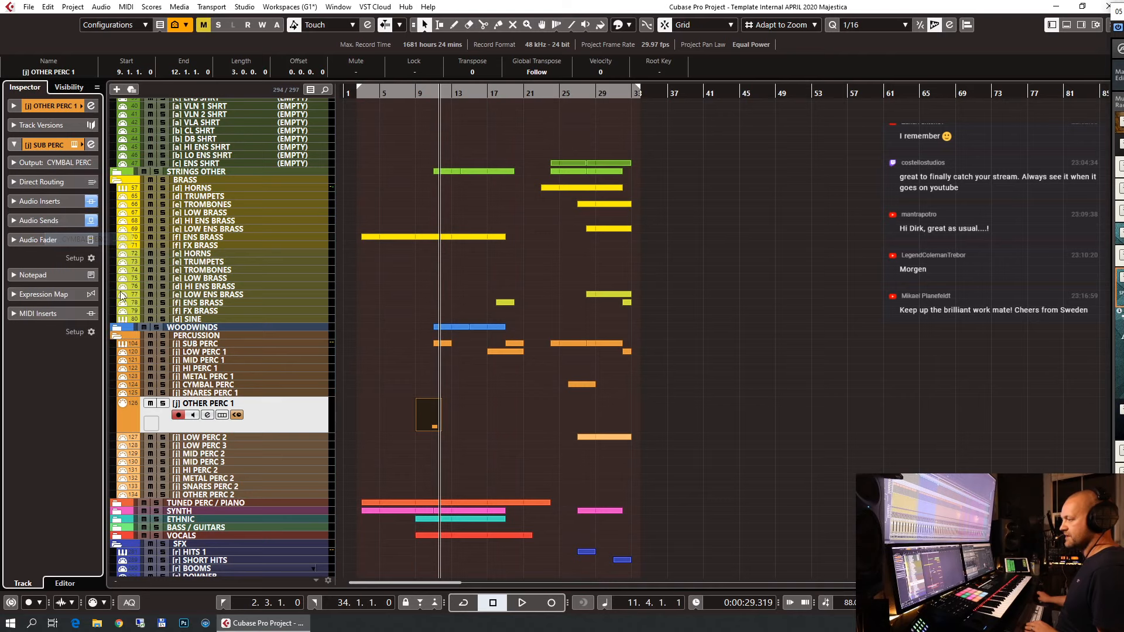
left_click(43, 240)
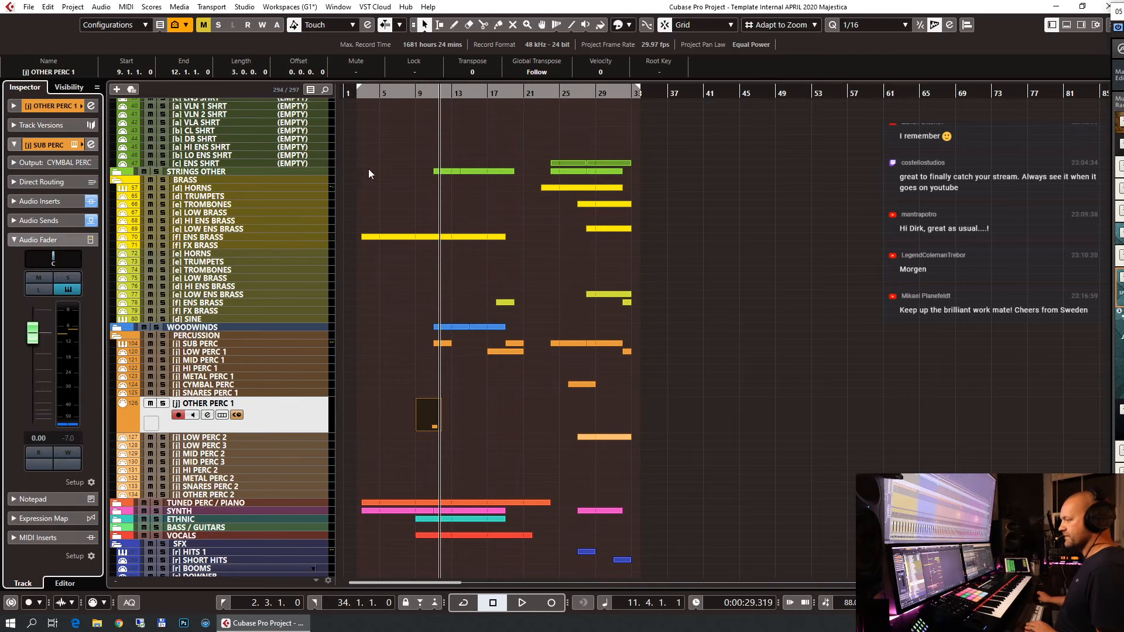
left_click_drag(401, 97, 410, 101)
key("space")
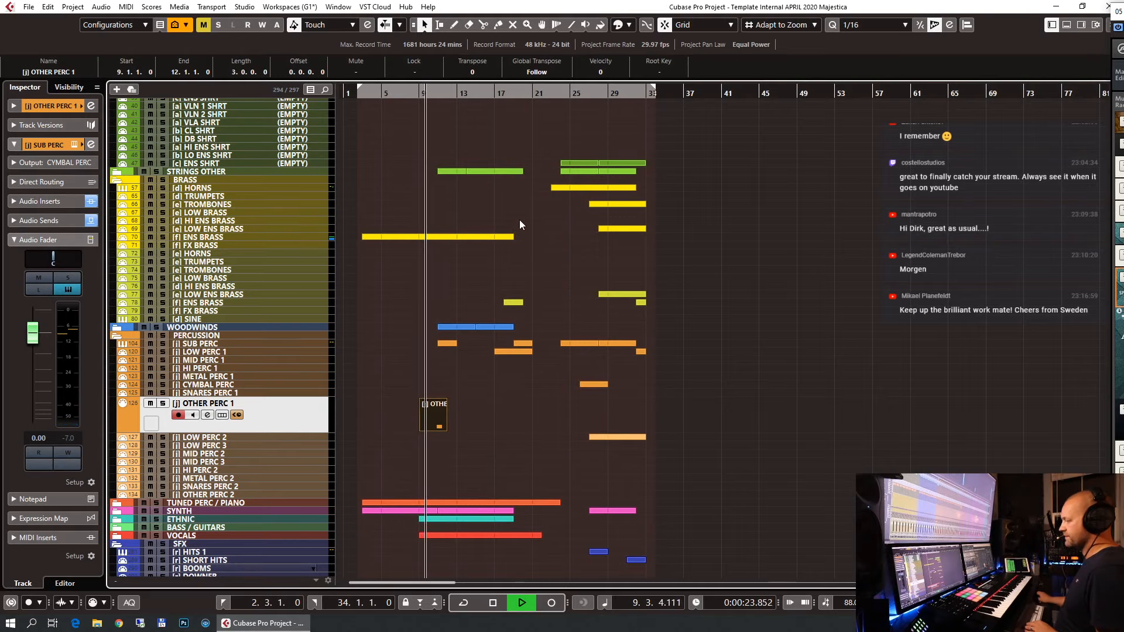
Rename the OTHER PERC 1 track as SFAO TAMTAM, keeping its [j] prefix.
double_click(293, 403)
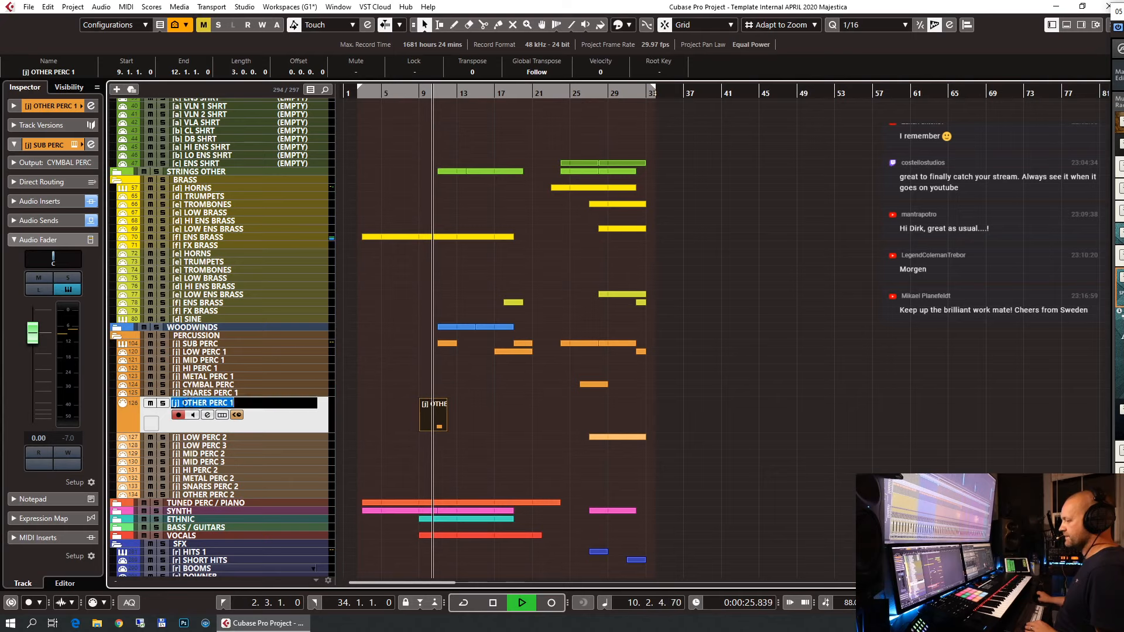
type("SF")
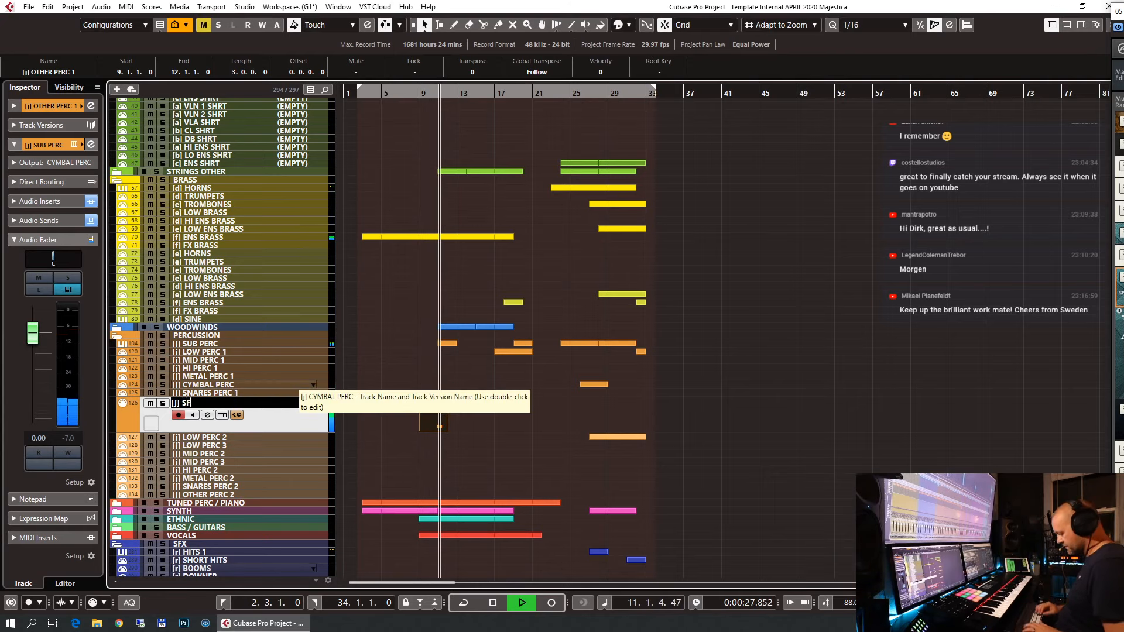
type("AO TAMTAM")
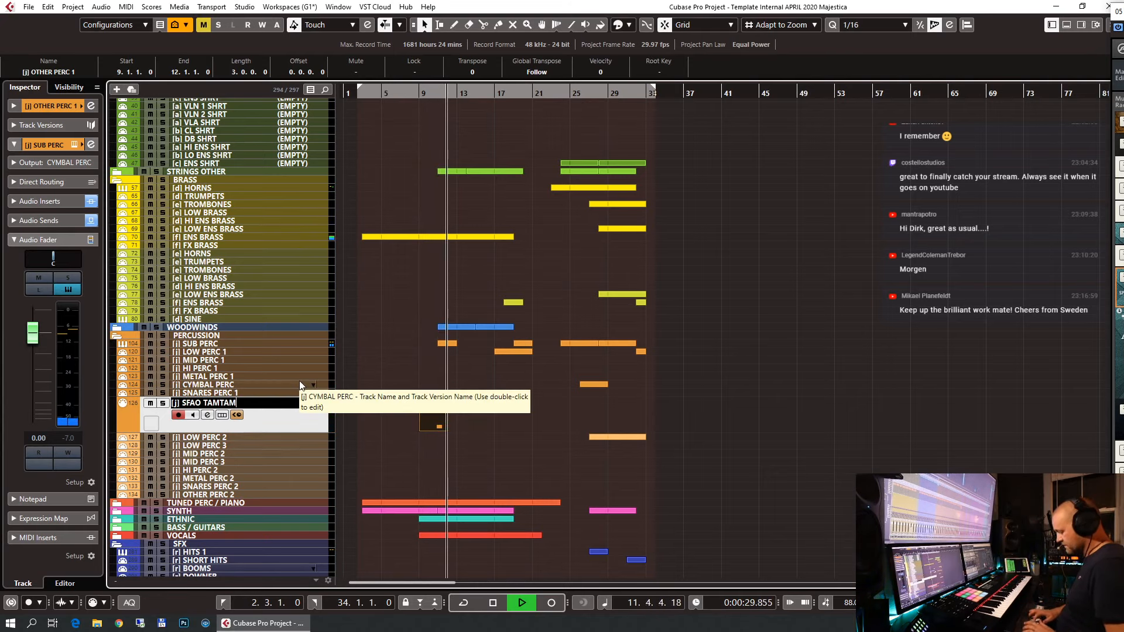
key("Return")
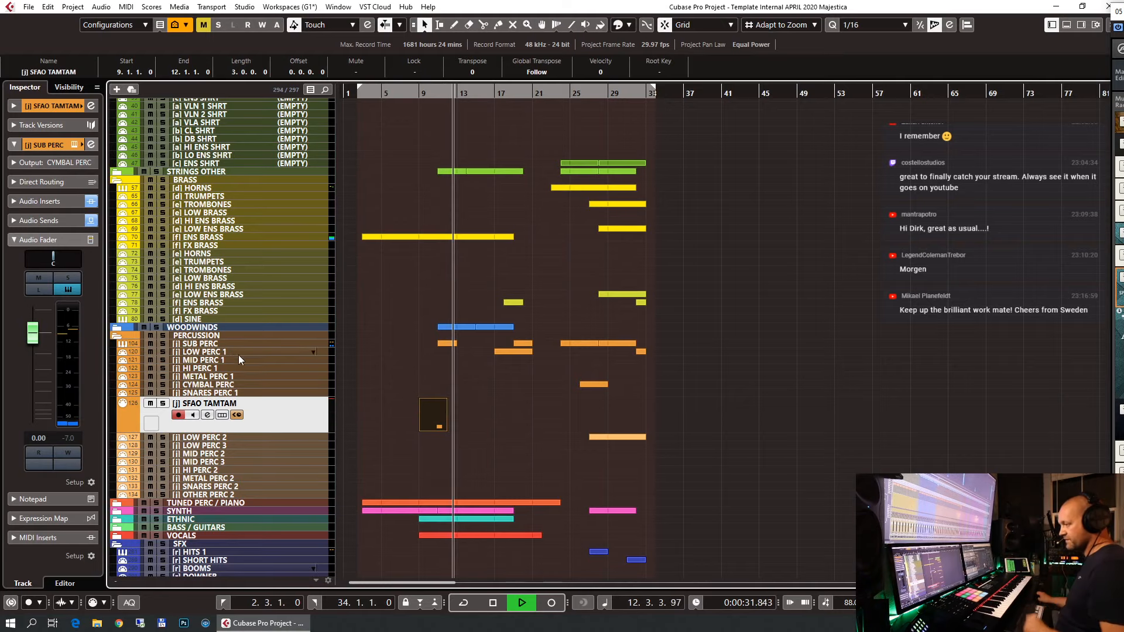
Rename the CYMBAL PERC track as SFAO CYMBAL, keeping its [j] prefix.
left_click(212, 393)
double_click(206, 385)
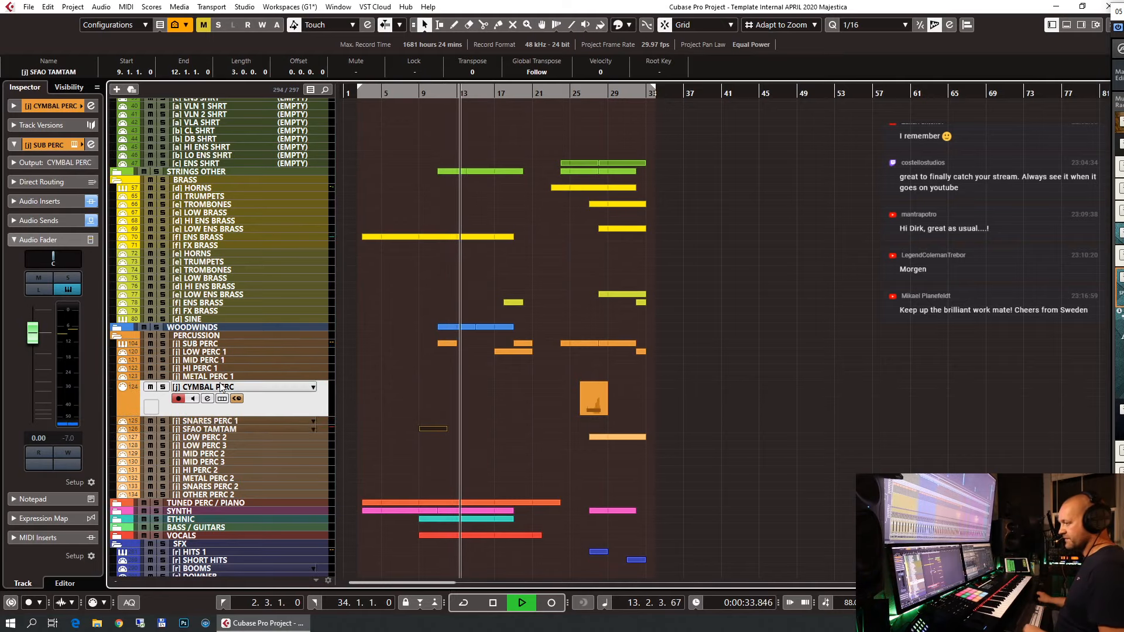
left_click_drag(207, 387, 294, 393)
key("BackSpace")
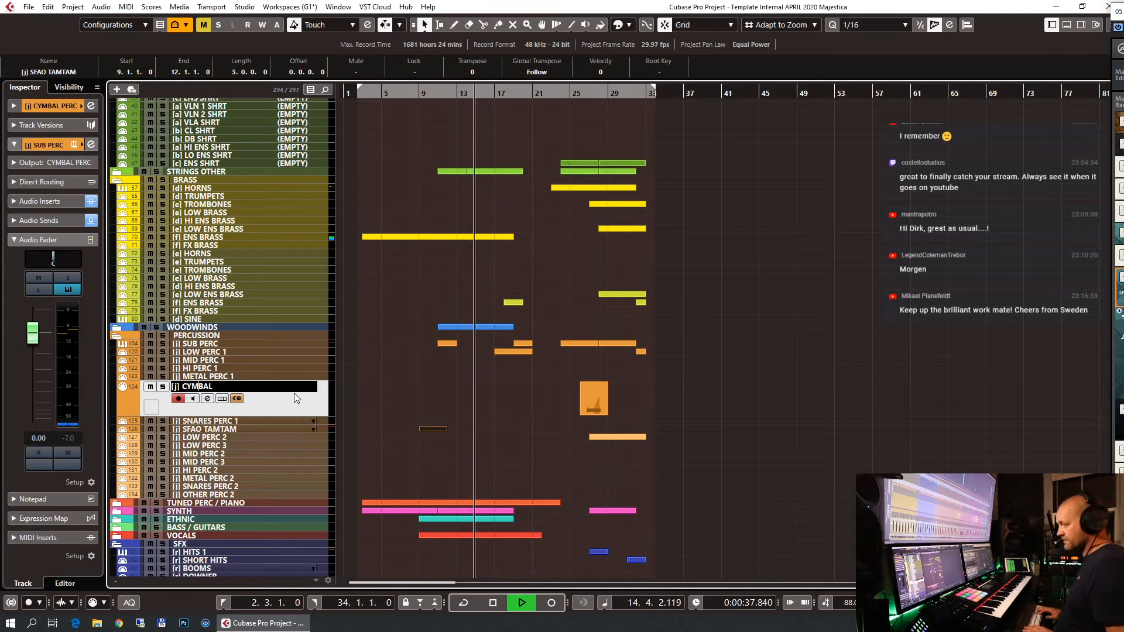
type("L")
key("Home")
type("SFAO")
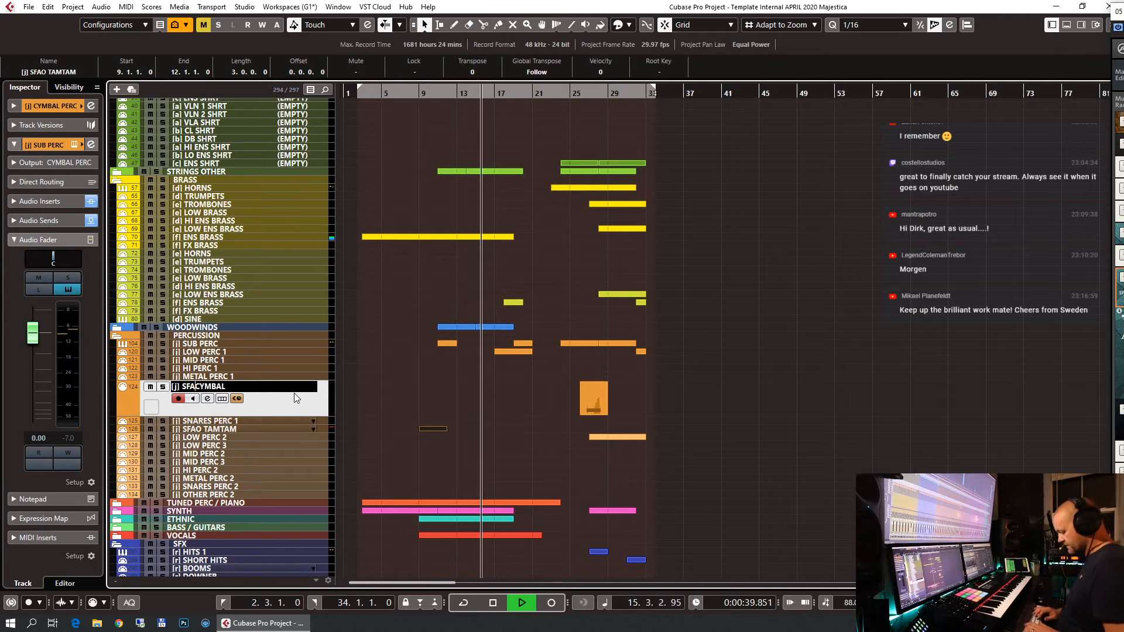
key("Return")
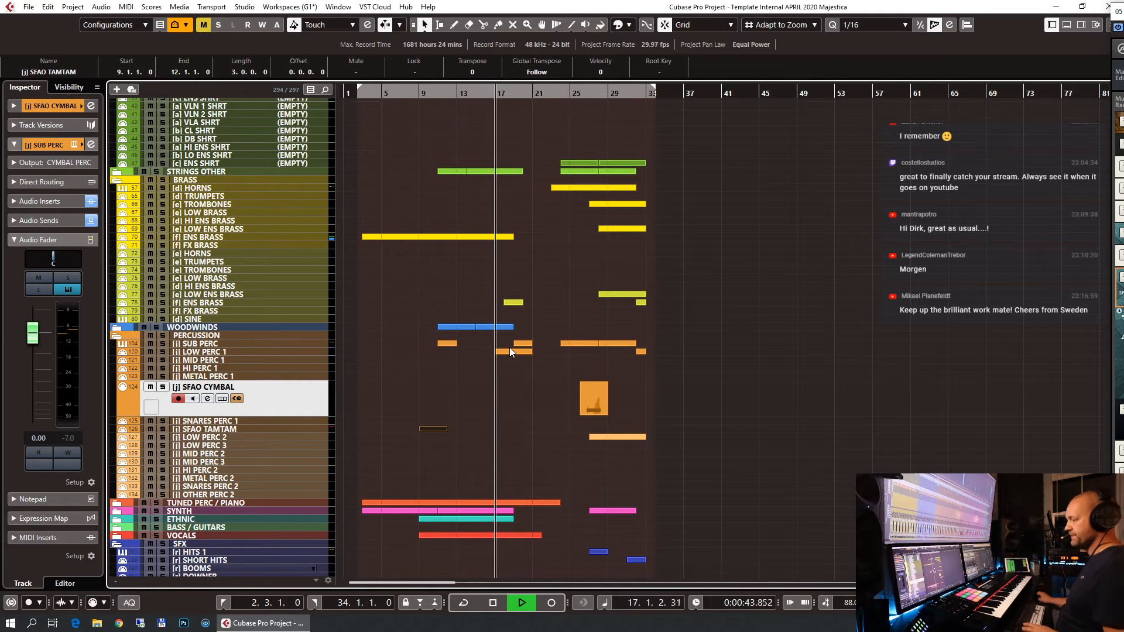
Rename the LOW PERC 1 track as LOW PERC MAJESTICA, keeping its [j] prefix.
scroll(509, 347, "down", 3)
left_click(227, 256)
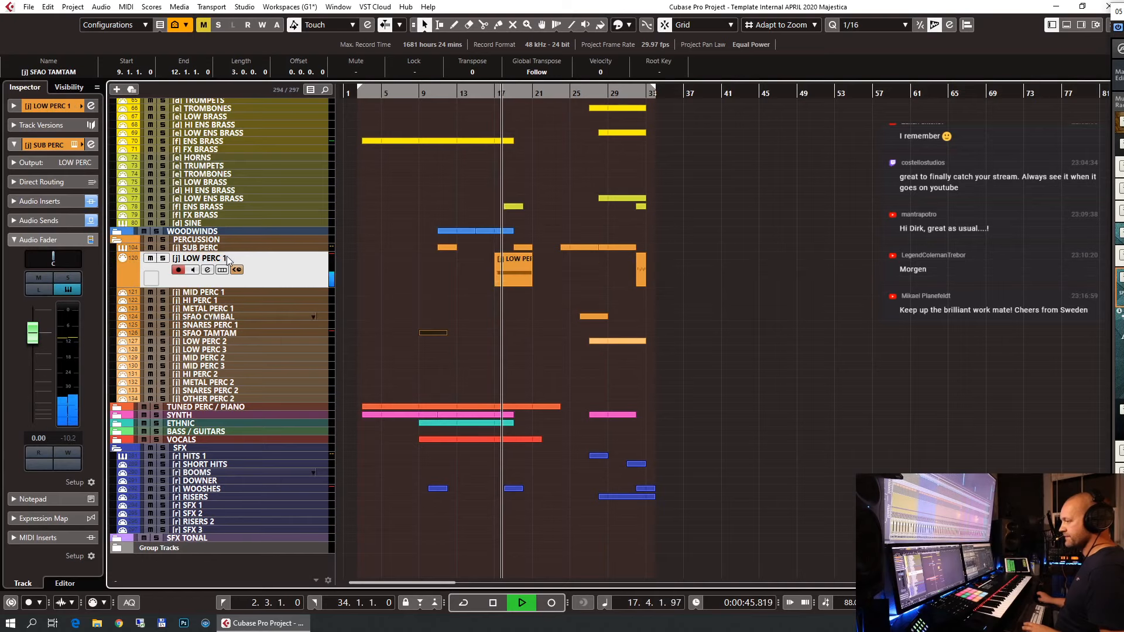
double_click(225, 255)
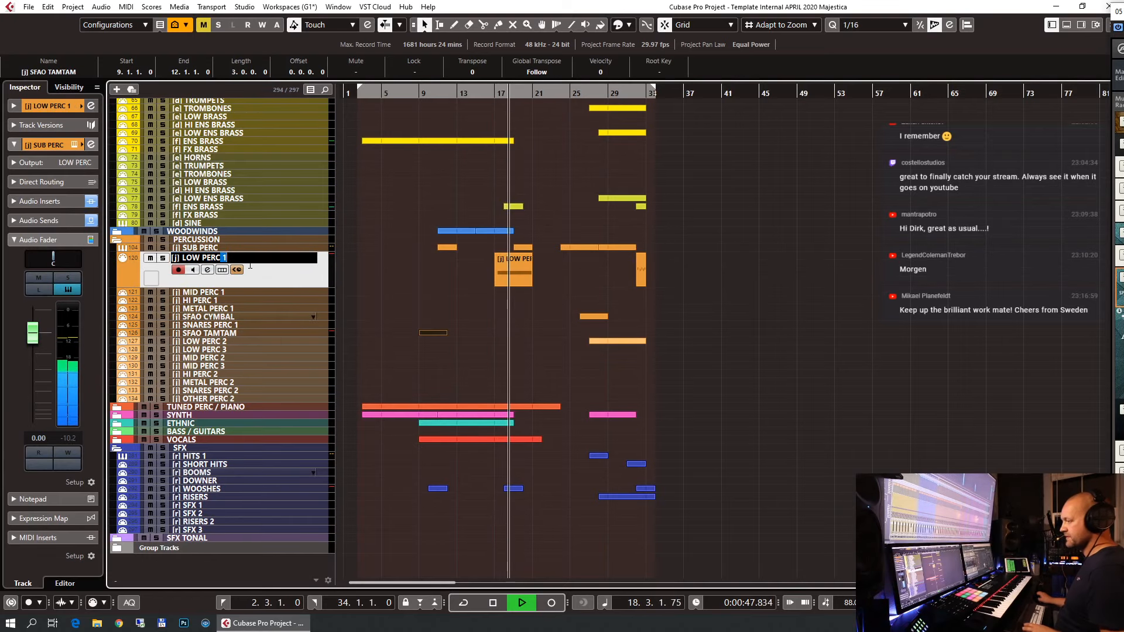
type("MAJE")
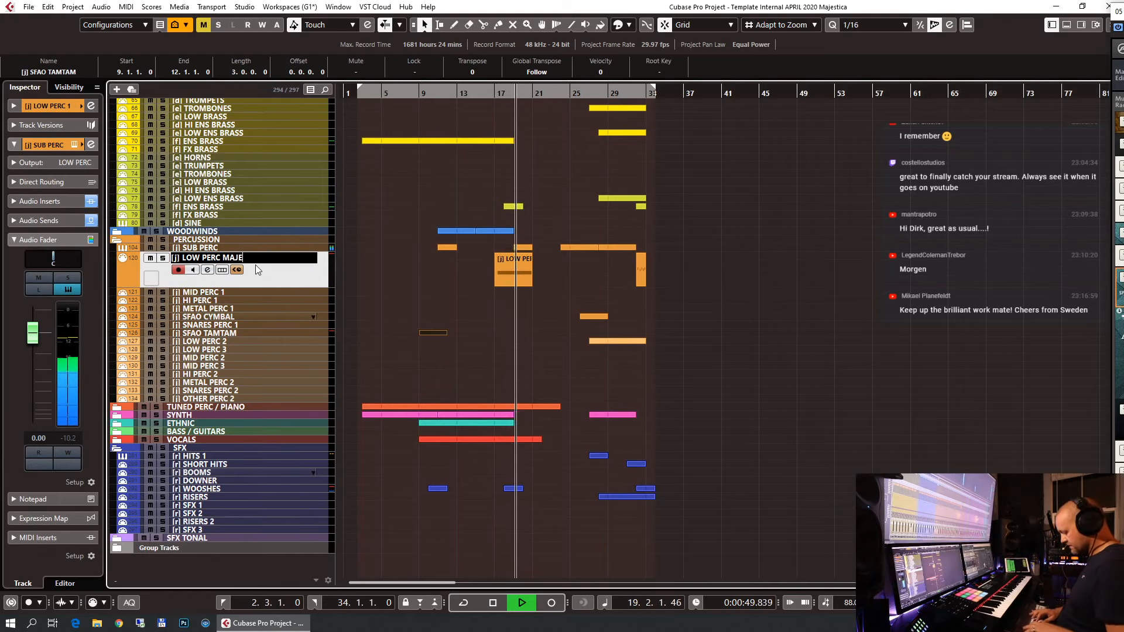
type("STICA")
key("Return")
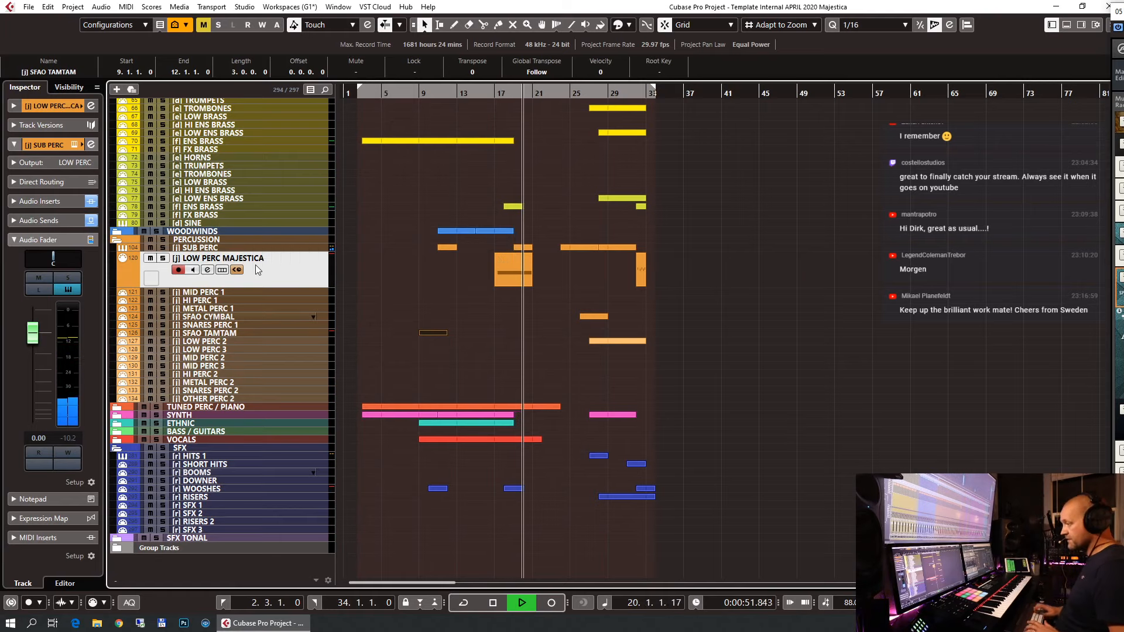
Rename the LOW PERC 2 track as 8DIO TAIKO, keeping its [j] prefix.
left_click(227, 339)
double_click(234, 316)
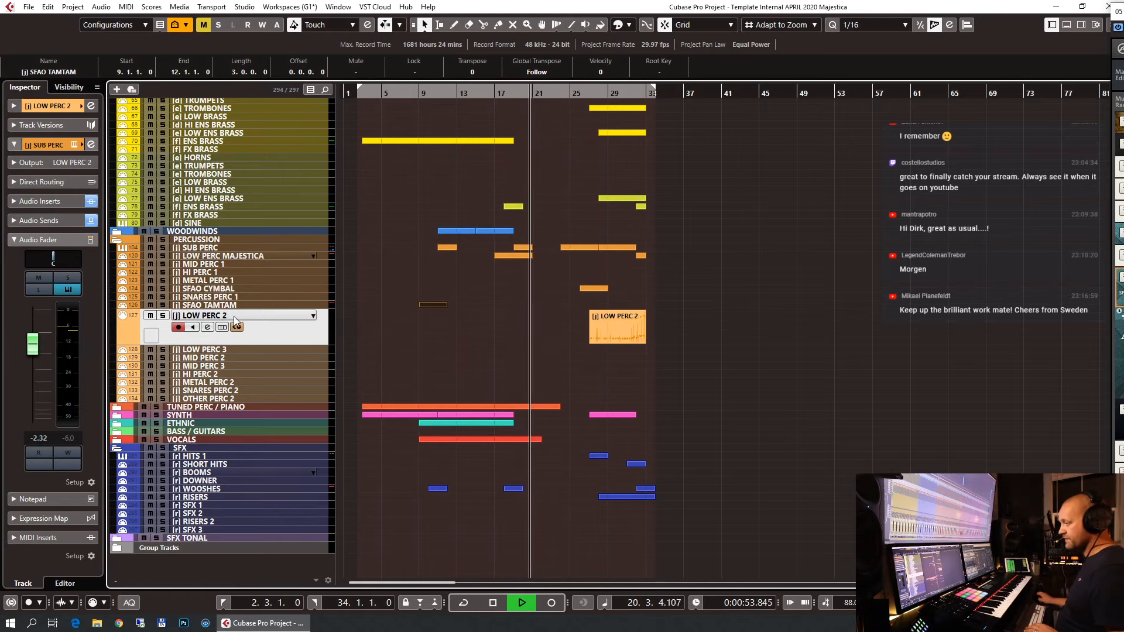
left_click_drag(181, 315, 340, 309)
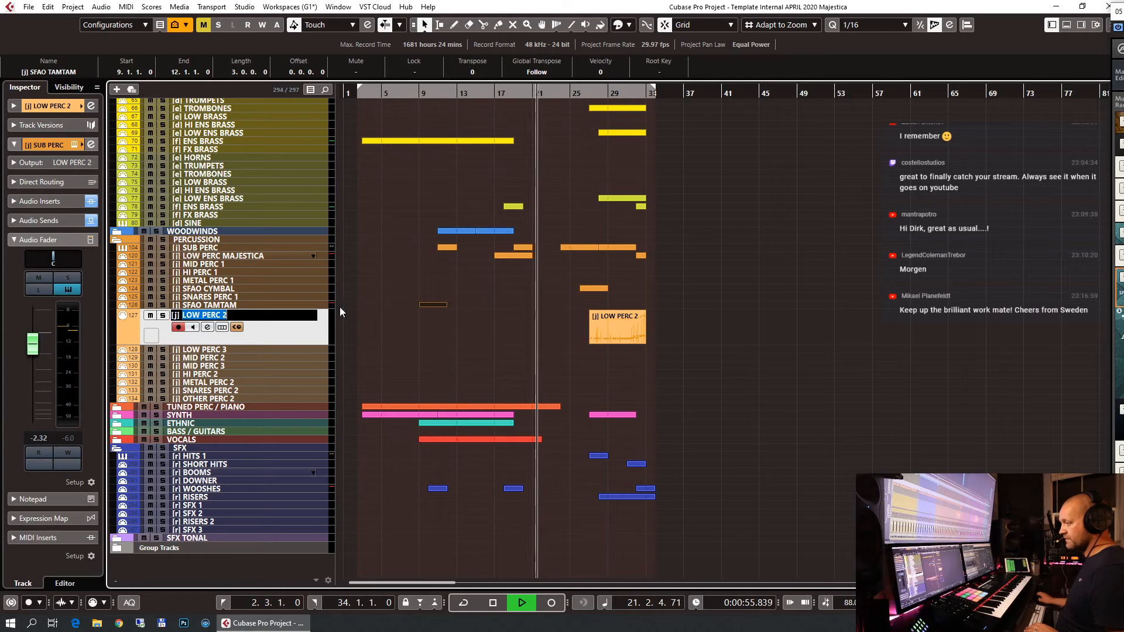
type("8DIO TAIKO")
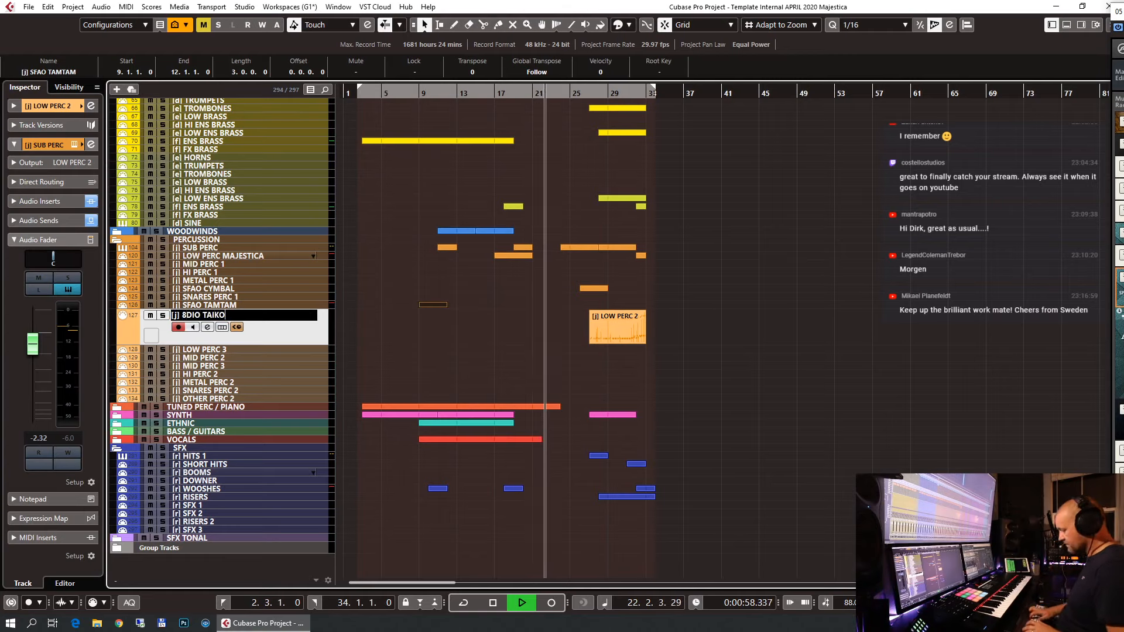
key("Return")
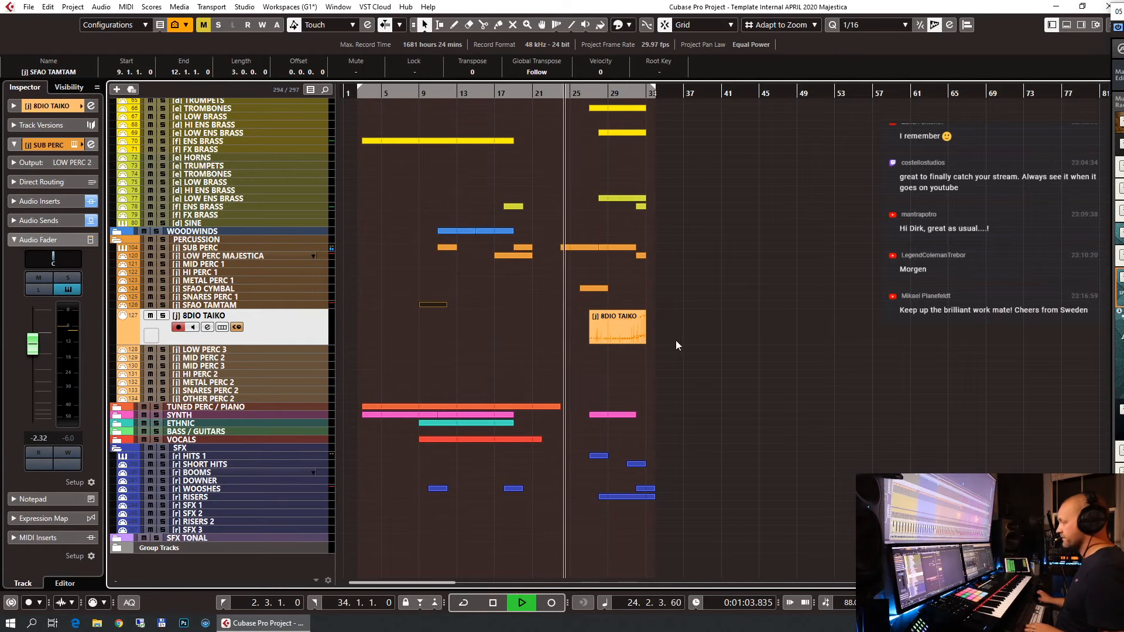
Rename the first [c] ENS LNG track in STRINGS LONG as ENS LNG MAJESTICA, keeping its prefix.
scroll(675, 344, "up", 5)
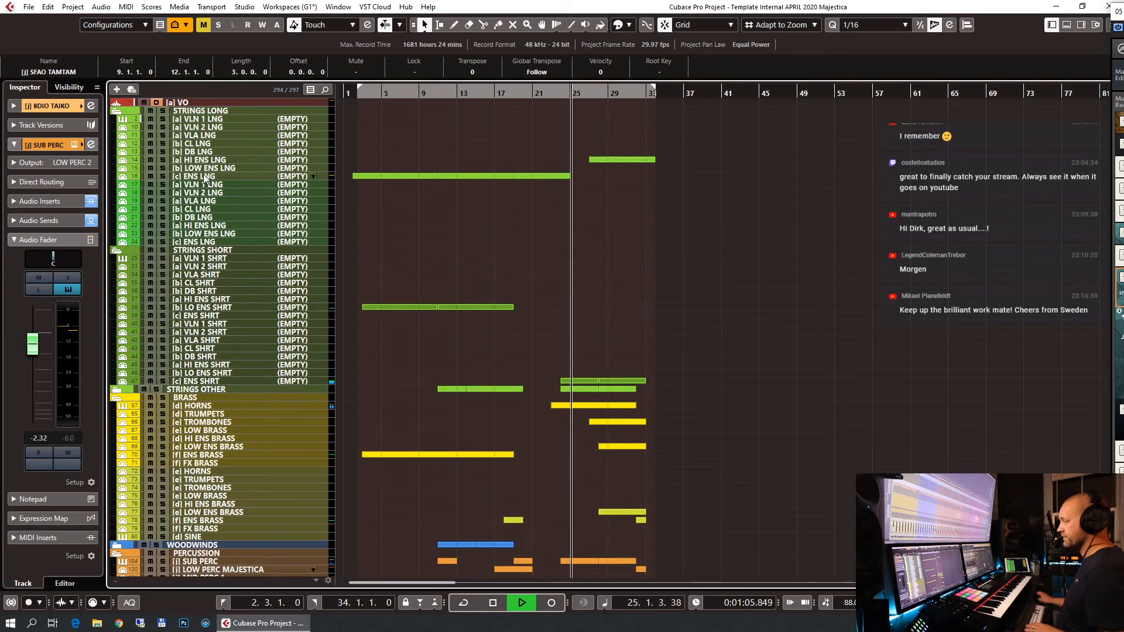
left_click(221, 176)
double_click(221, 178)
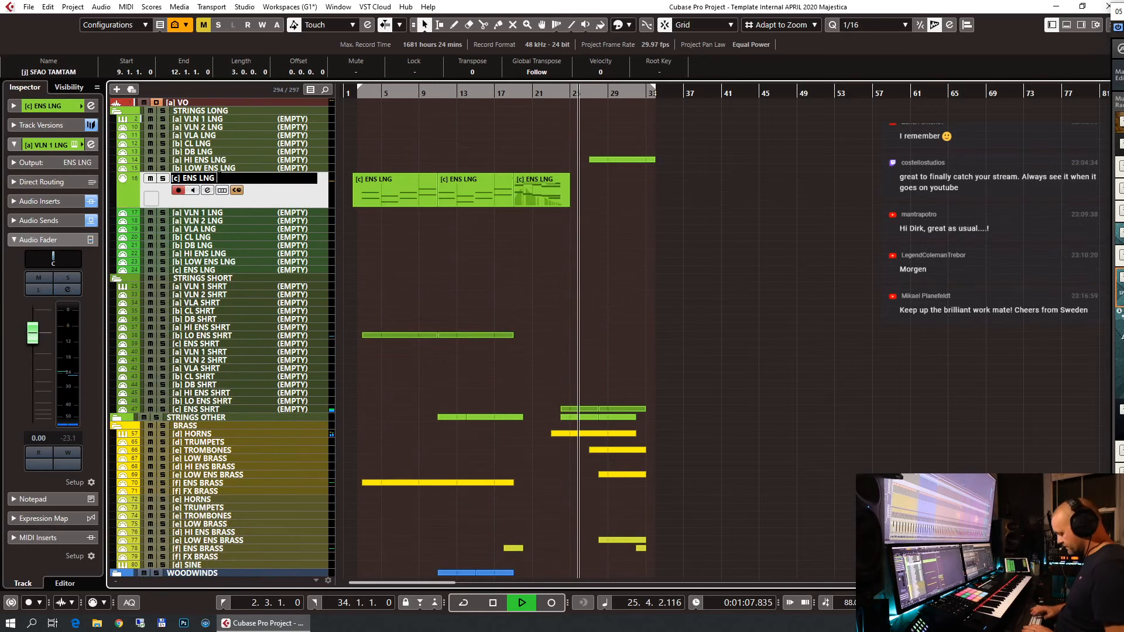
type("MAJESTICA")
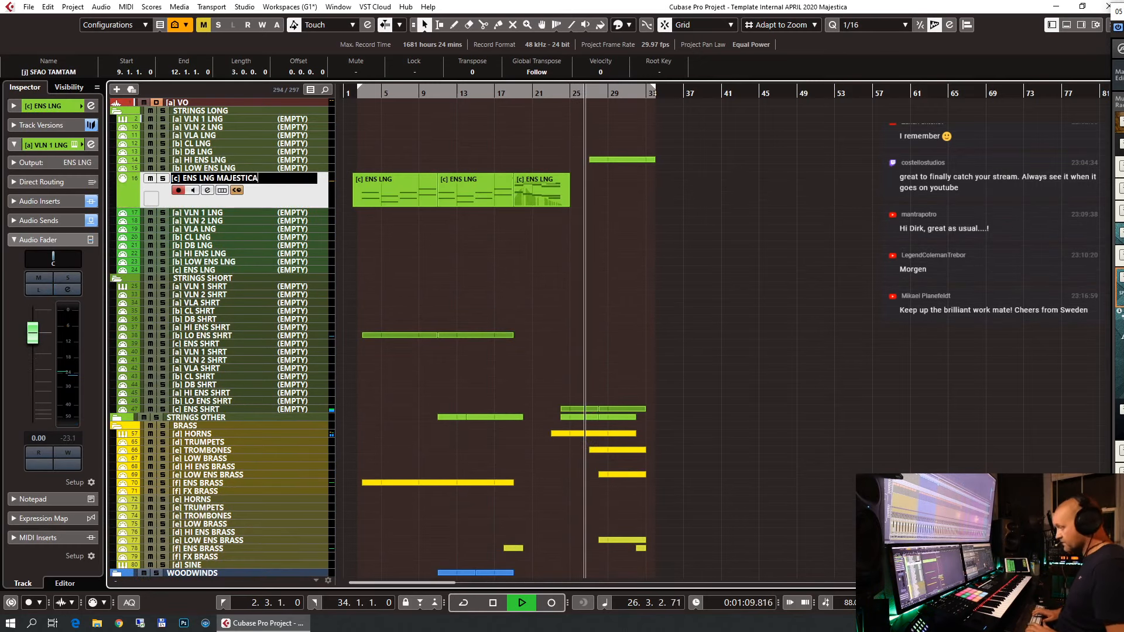
key("Return")
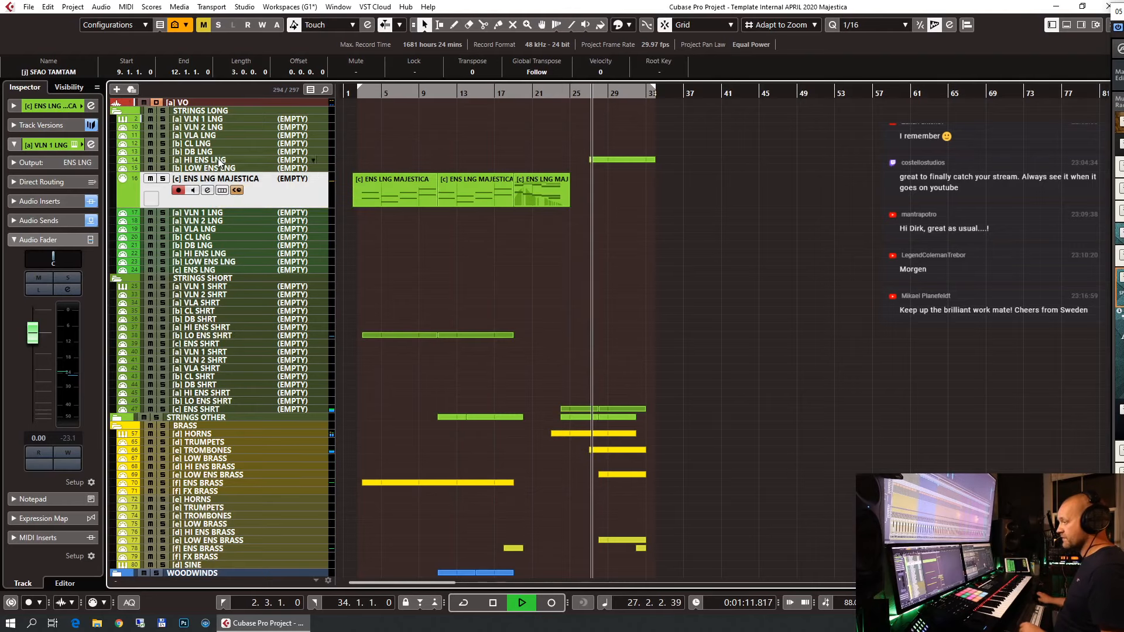
Rename the first [a] HI ENS LNG track in STRINGS LONG as HI ENS LNG MAJESTICA LEG, keeping its prefix.
left_click(213, 162)
double_click(213, 163)
key("End")
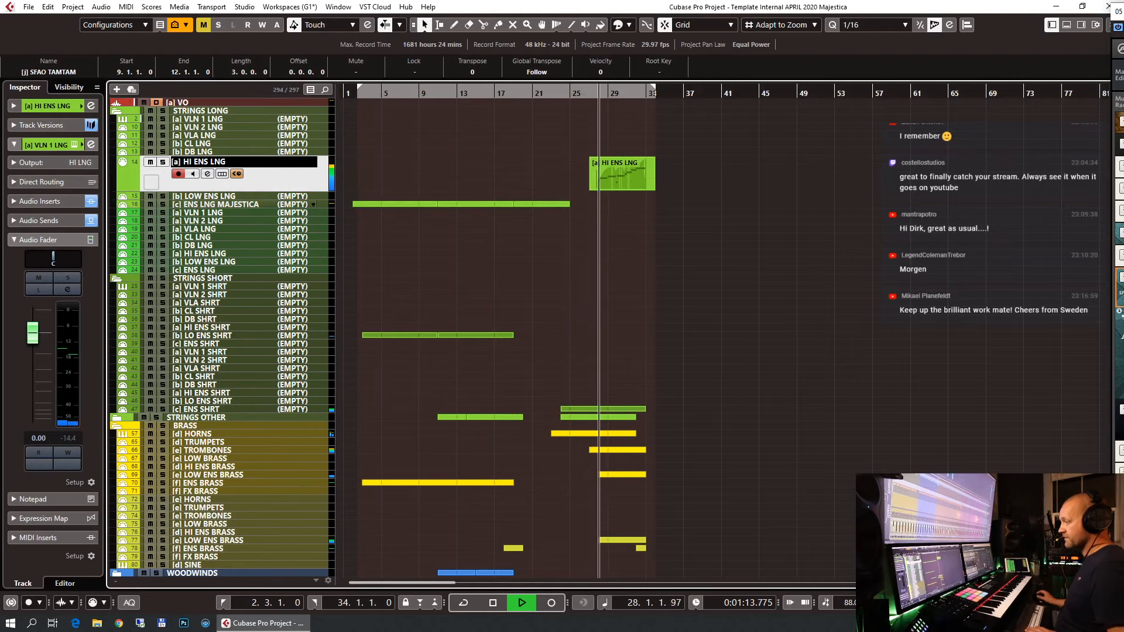
type("MAJEST")
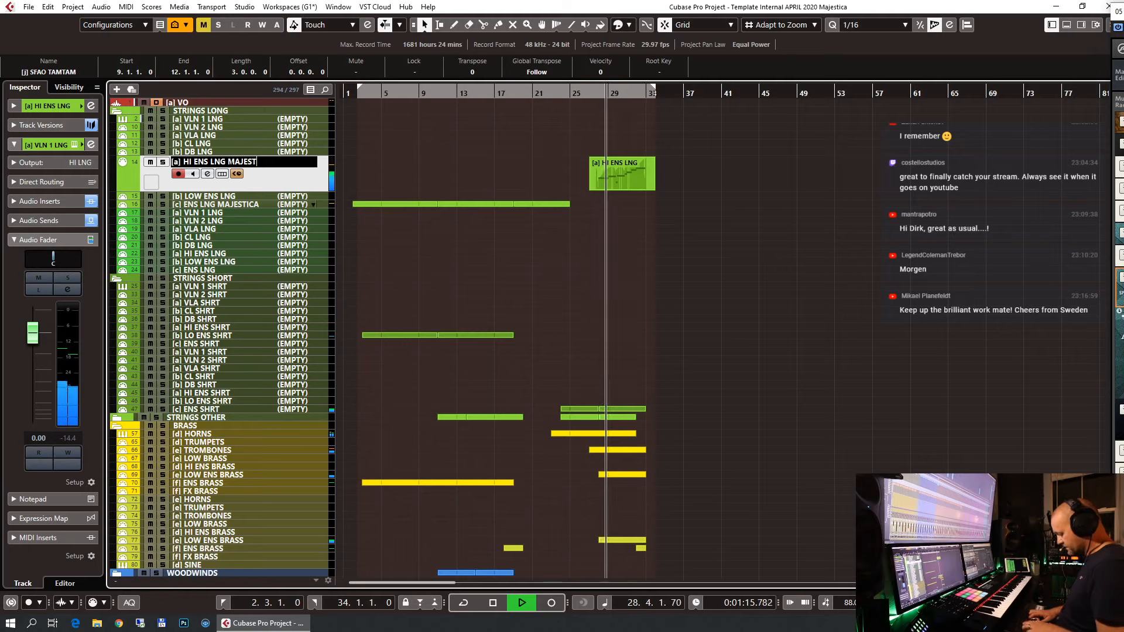
type("ICA LEG")
key("Return")
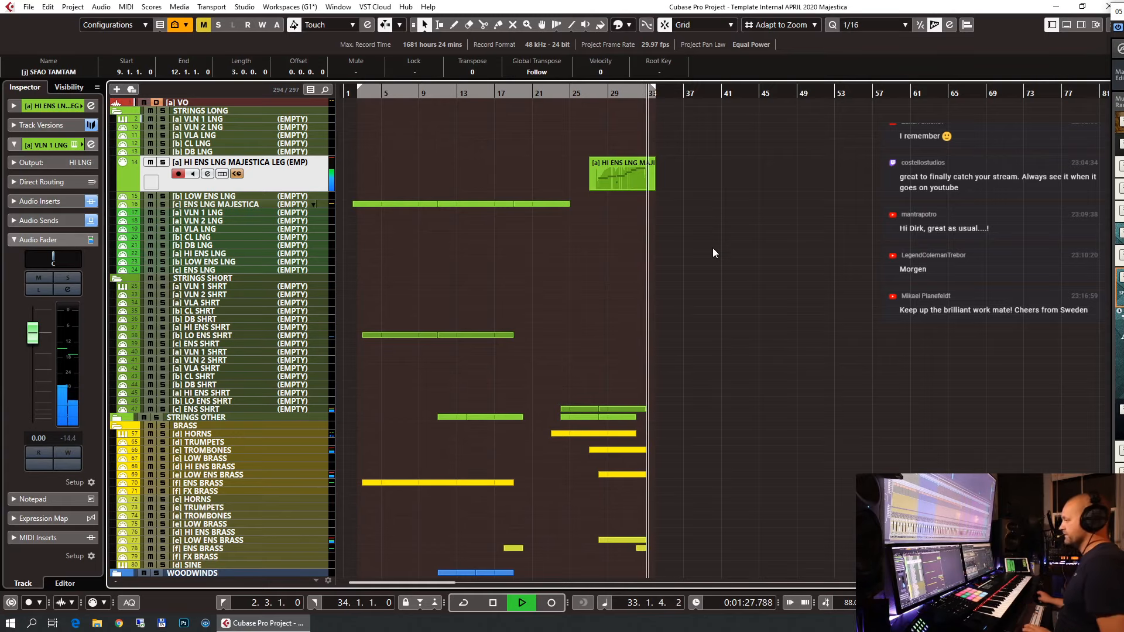
Stop playback with the playhead at bar 32 and select the first SOLO VOX 1 track inside the expanded VOCALS folder.
key("space")
left_click(638, 94)
left_click(638, 93)
scroll(712, 255, "down", 8)
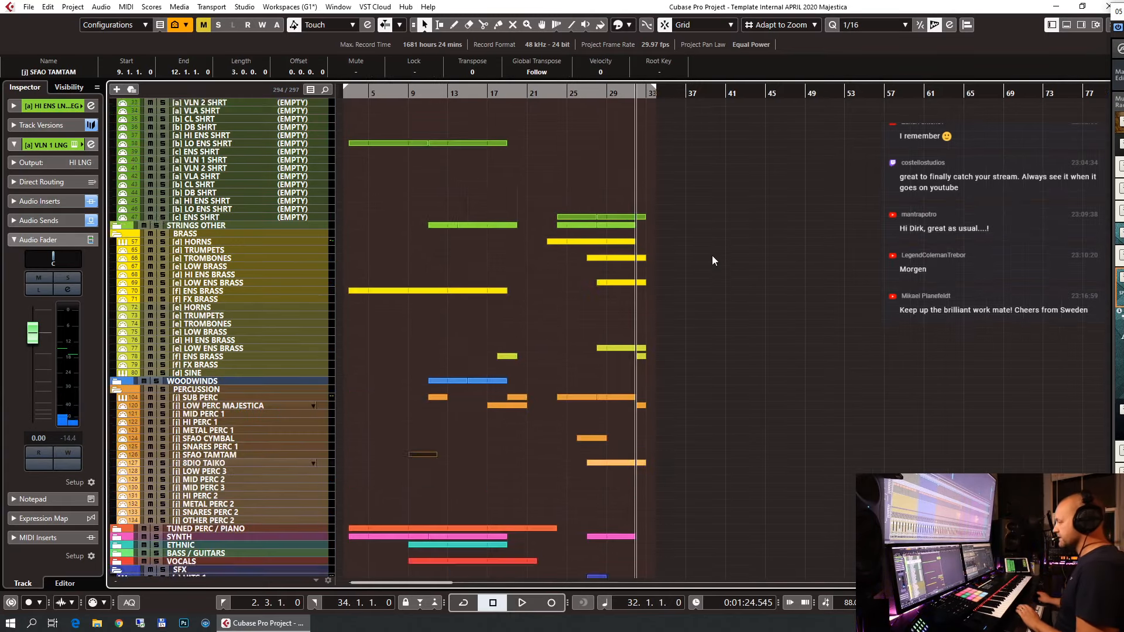
left_click(227, 441)
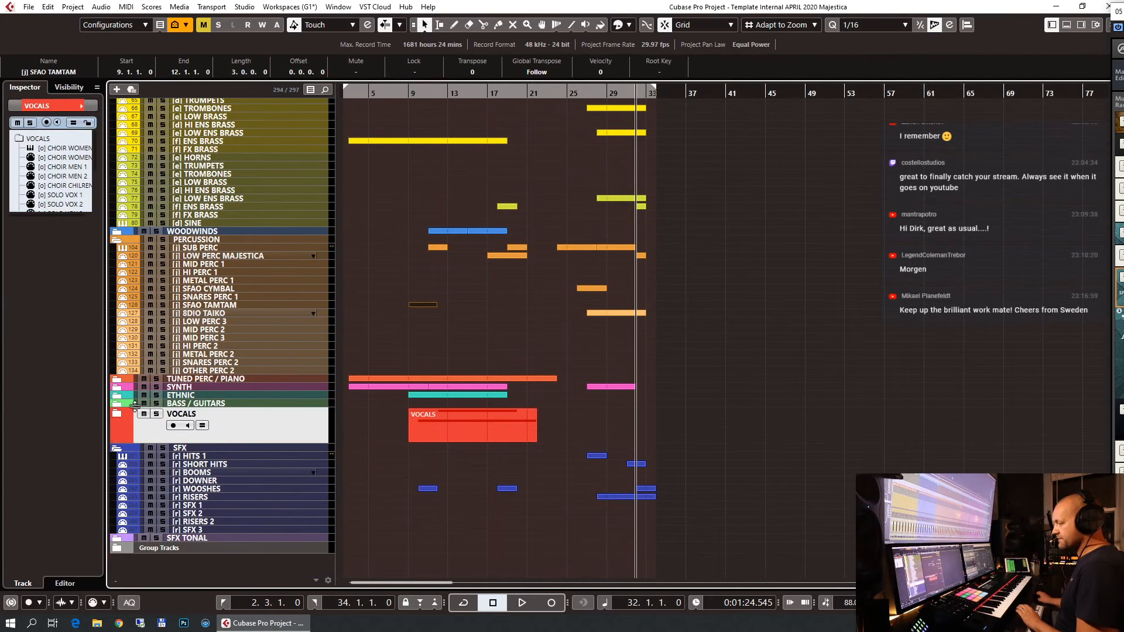
scroll(258, 422, "down", 4)
scroll(265, 418, "down", 2)
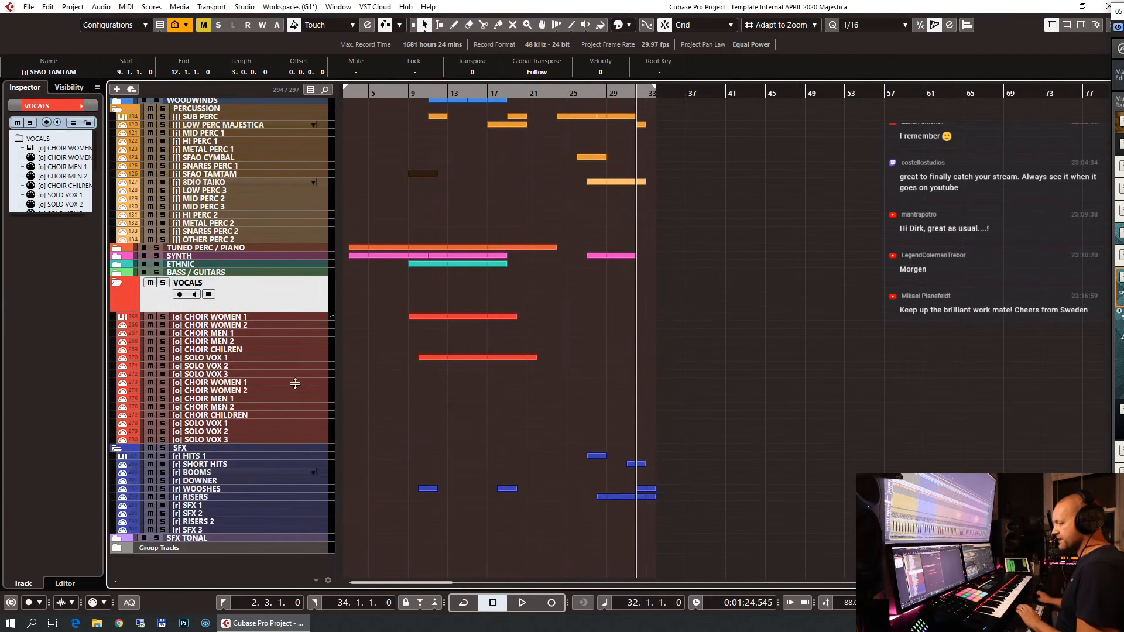
left_click(236, 359)
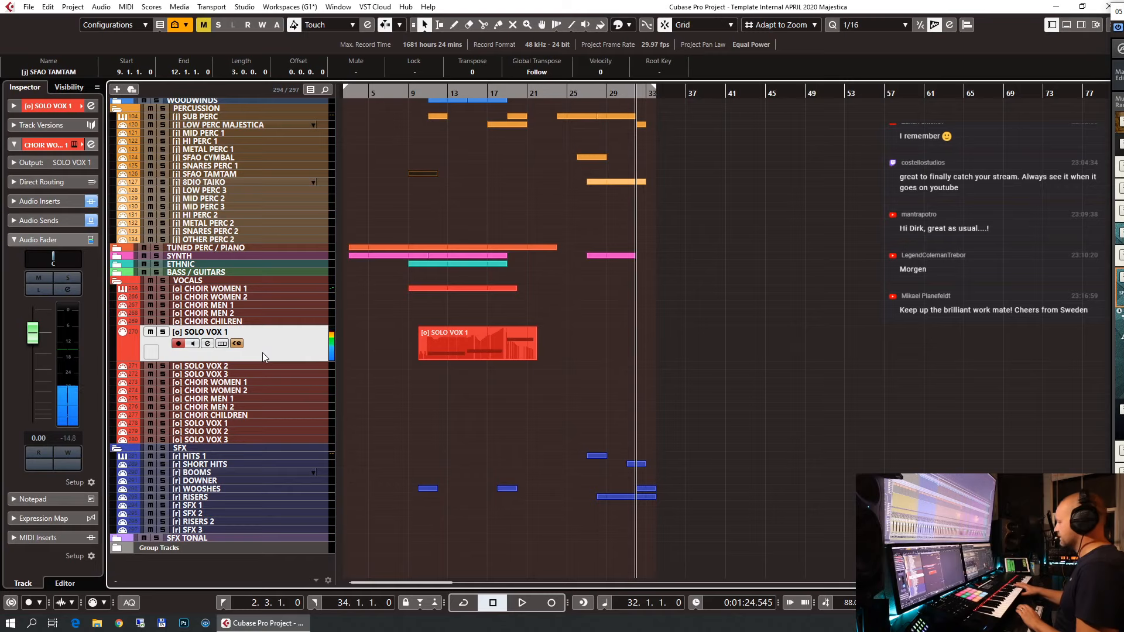
Record a long A#2 note around bar 32 on SOLO VOX 1, starting from about bar 31.
left_click(627, 93)
key("KP_Multiply")
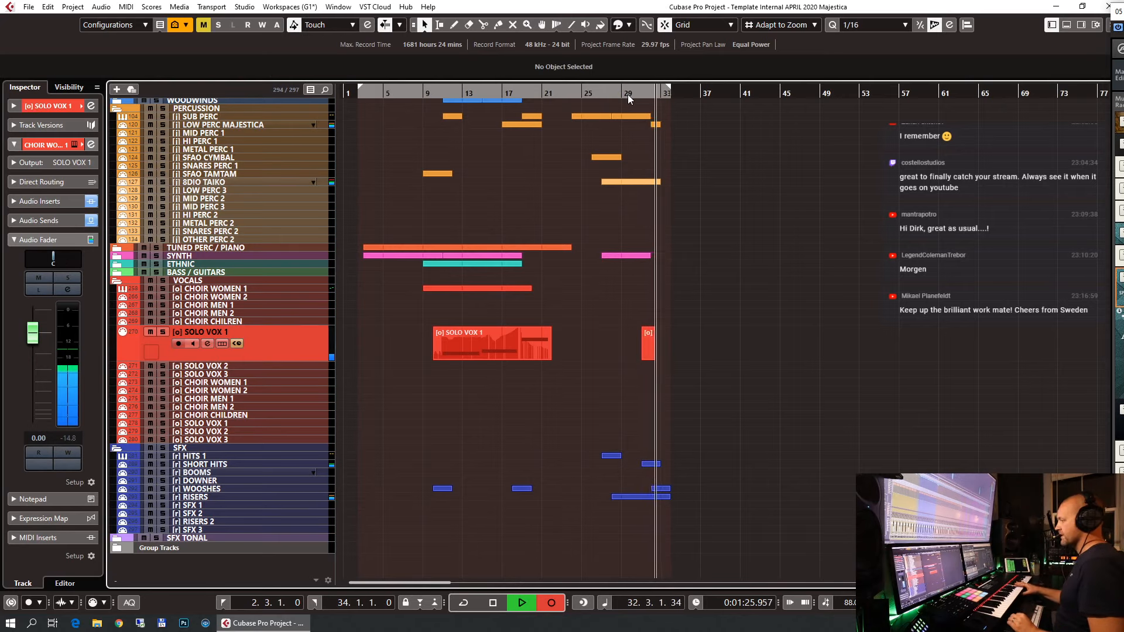
key("space")
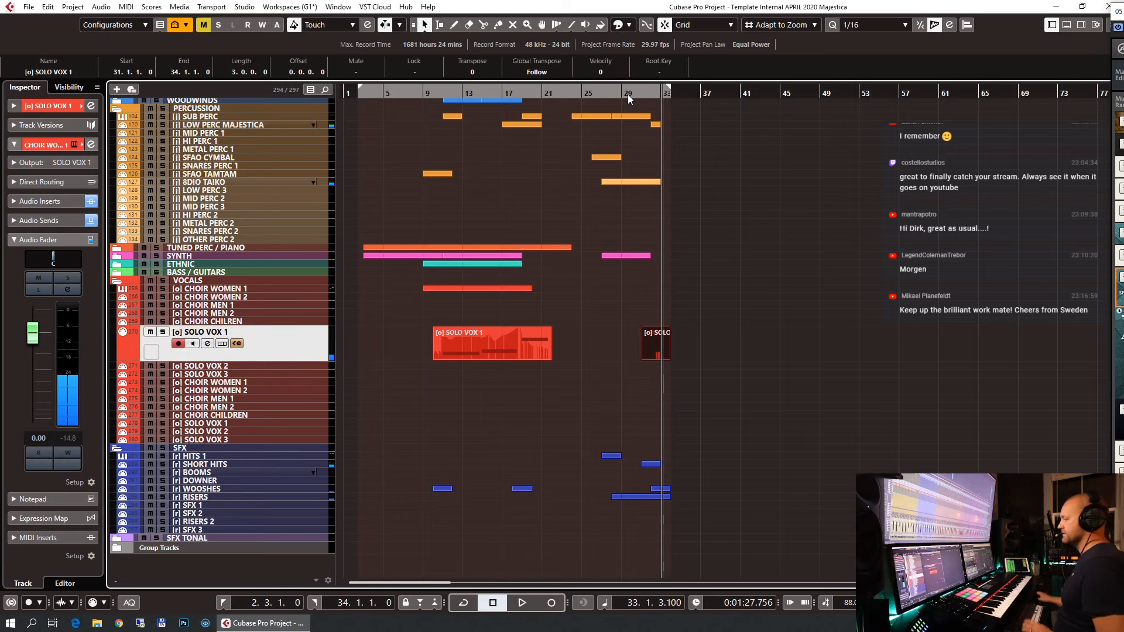
Trim the start of the recorded A#2 note on SOLO VOX 1 to the first beat of bar 32.
key("Return")
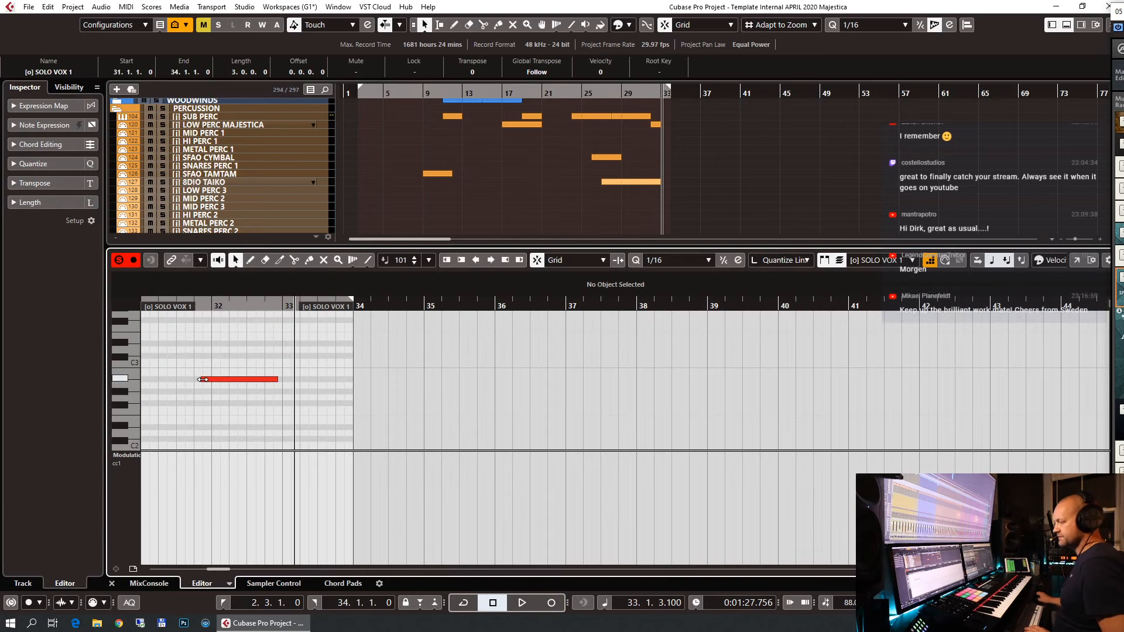
left_click_drag(202, 379, 215, 384)
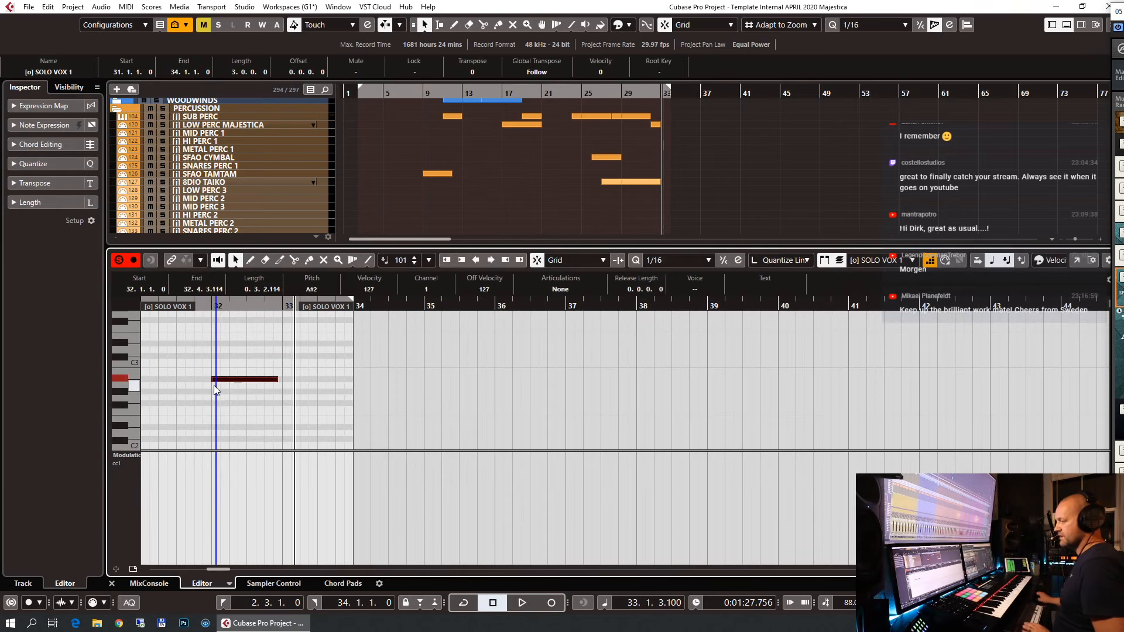
key("g")
key("g")
key("Return")
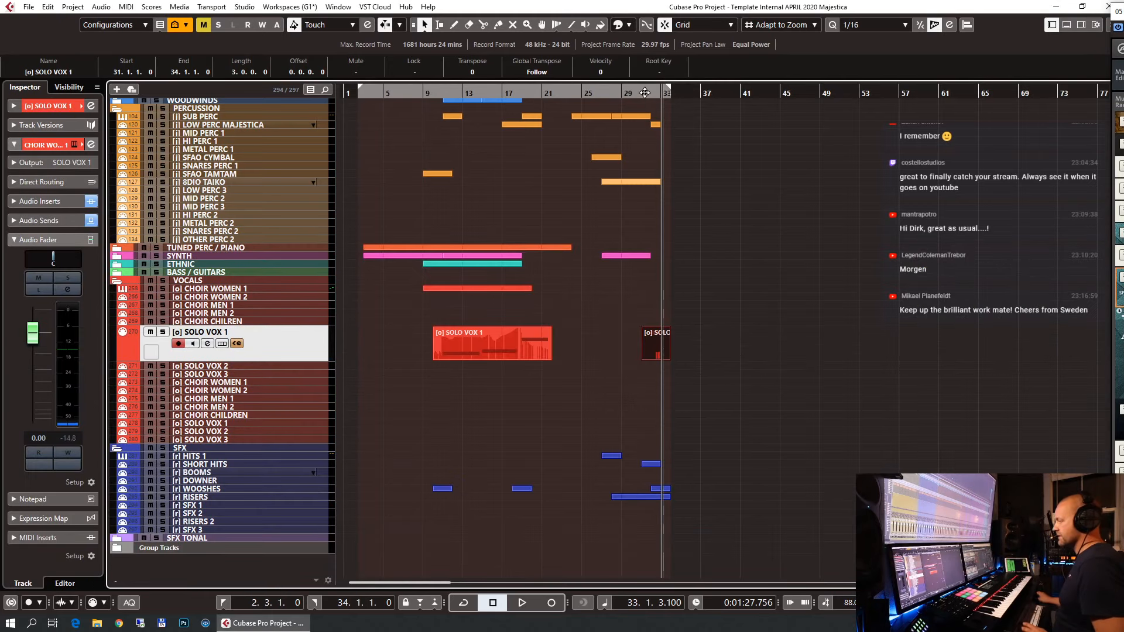
Play back the ending from about bar 31 to hear the new SOLO VOX 1 note in context.
left_click(642, 93)
key("space")
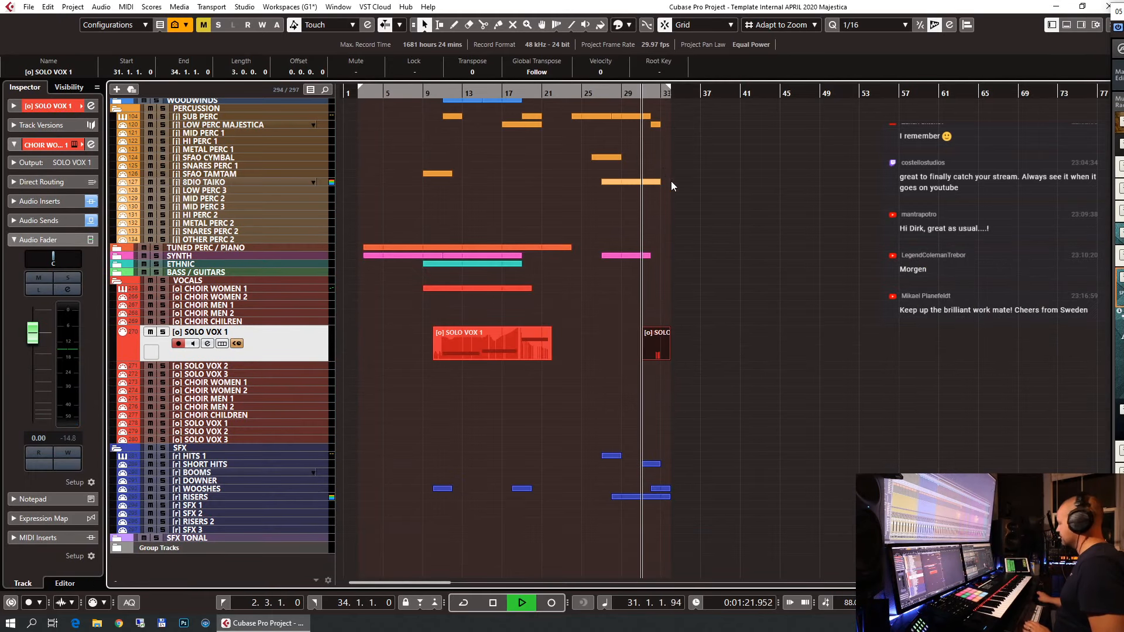
key("h")
key("h")
key("h")
key("h")
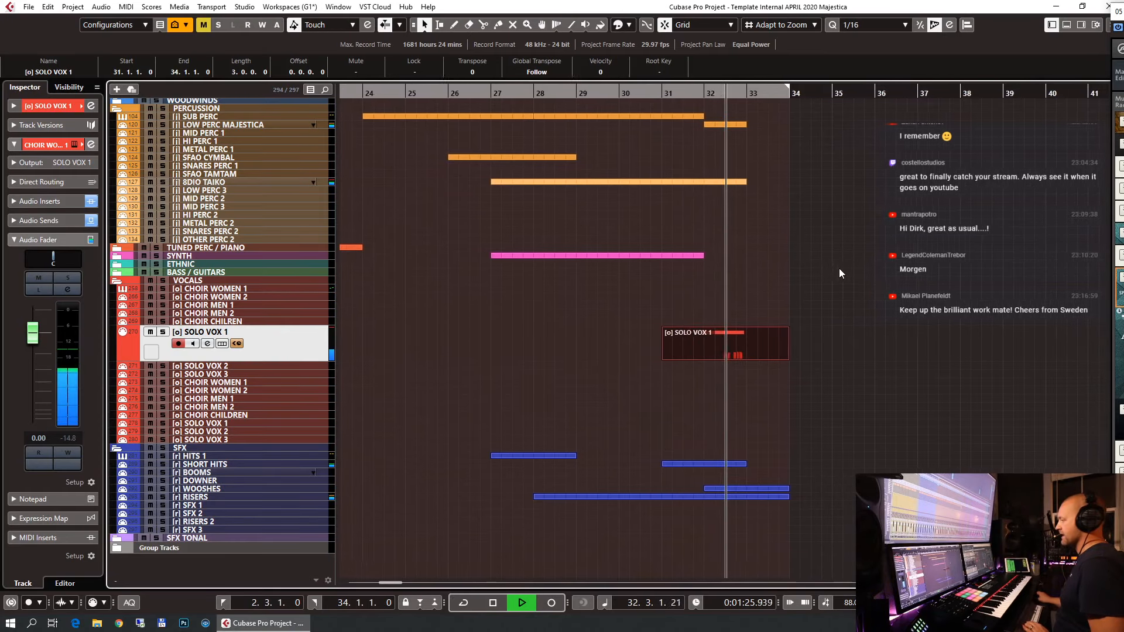
key("space")
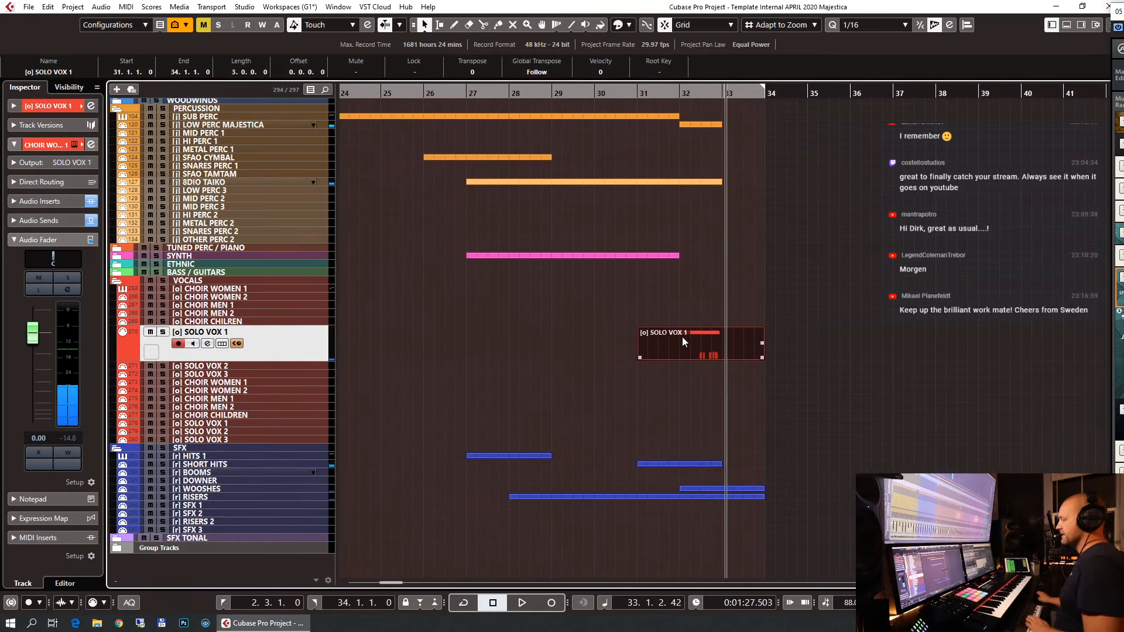
Fine-tune the SOLO VOX 1 note at the start of bar 32 in the key editor.
double_click(682, 336)
mouse_move(185, 381)
left_mouse_down()
mouse_move(198, 395)
mouse_move(162, 395)
mouse_move(191, 395)
left_mouse_up()
key("Return")
Play back the ending from about bar 30, and shorten the SOLO VOX 1 part to end at bar 33.
left_click_drag(597, 93, 597, 111)
key("space")
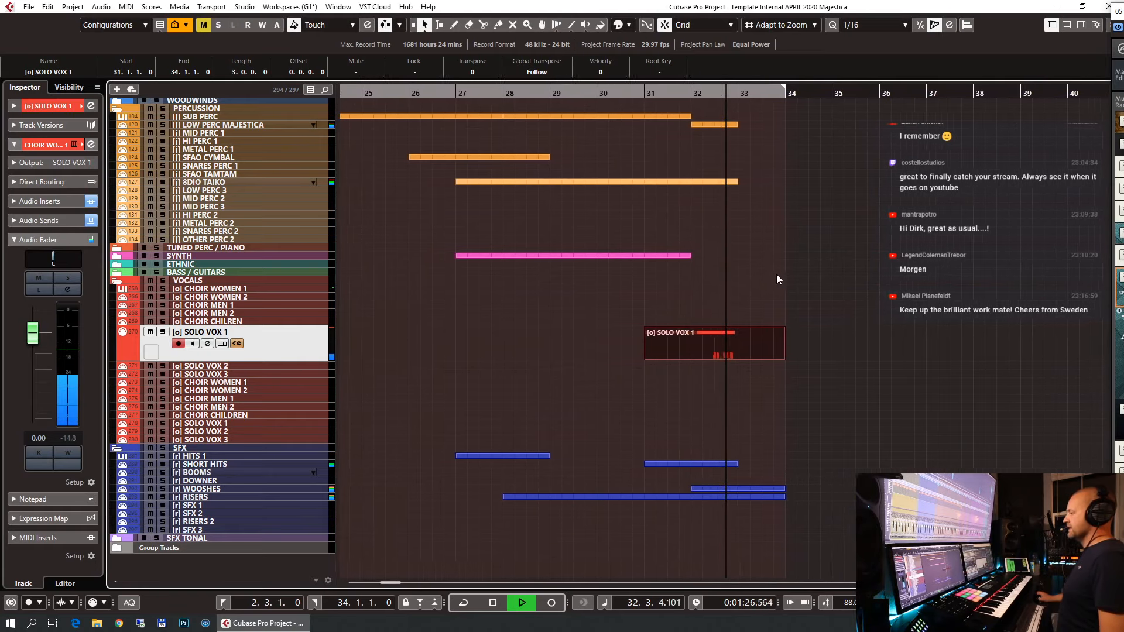
key("space")
left_click_drag(761, 355, 715, 363)
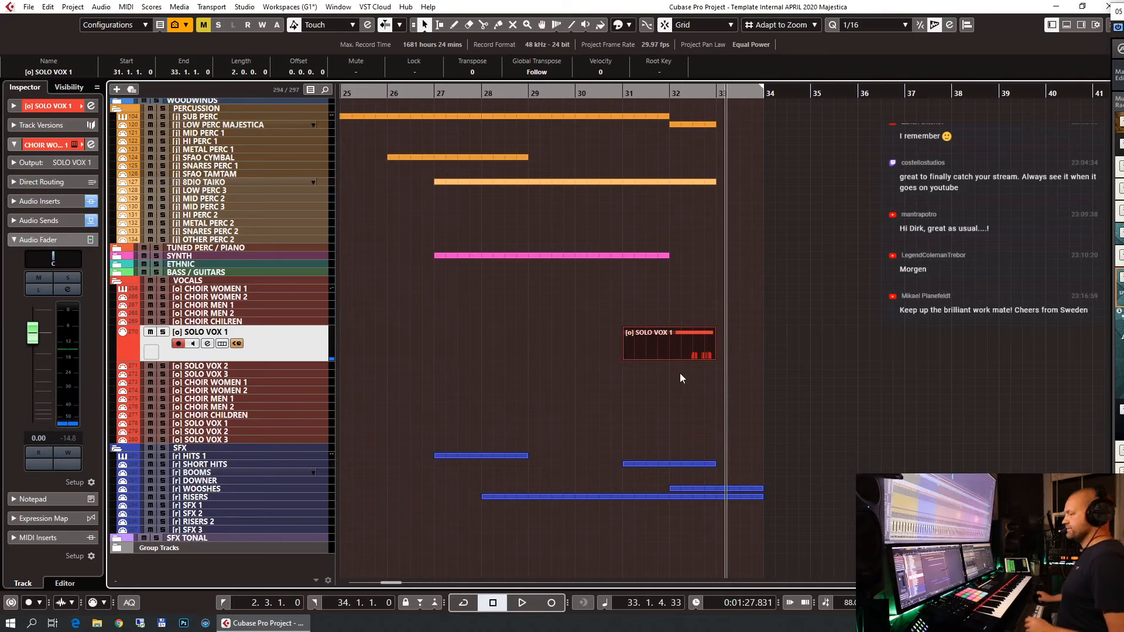
Correct the misspelled CHOIR CHILREN track name to CHOIR CHILDREN, keeping its [o] prefix.
double_click(229, 321)
left_click(227, 326)
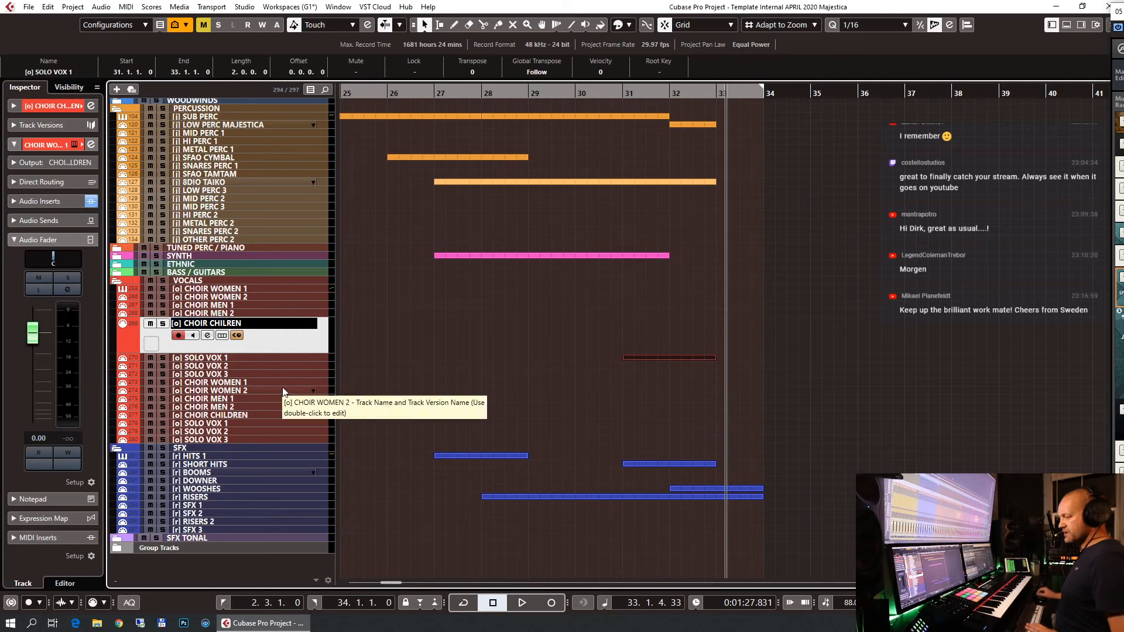
type("D")
key("Return")
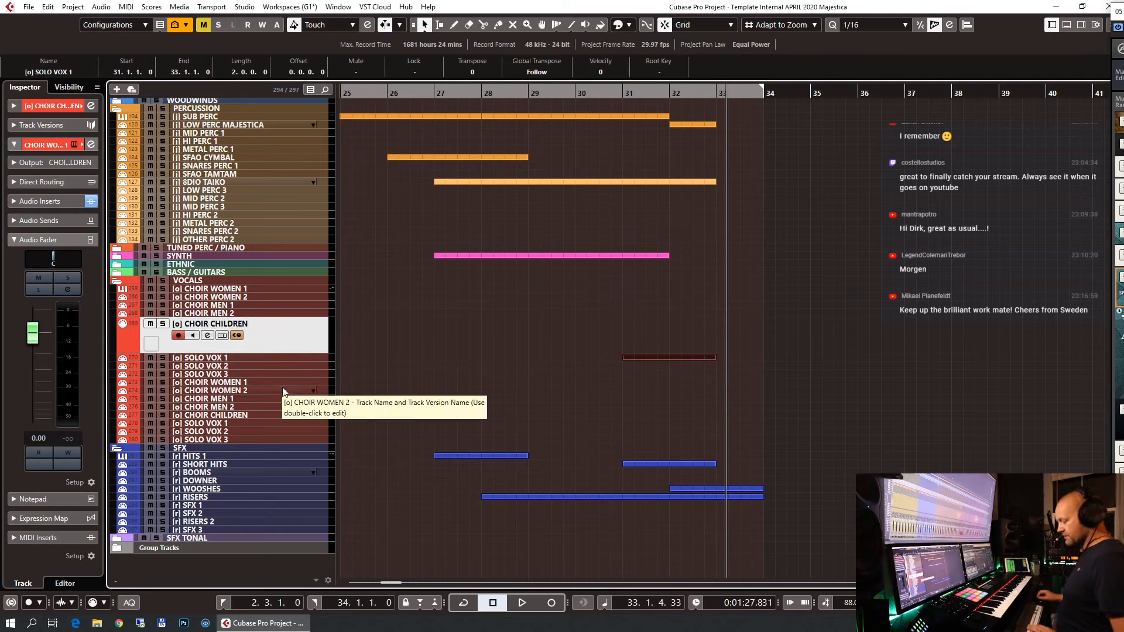
left_click(310, 405)
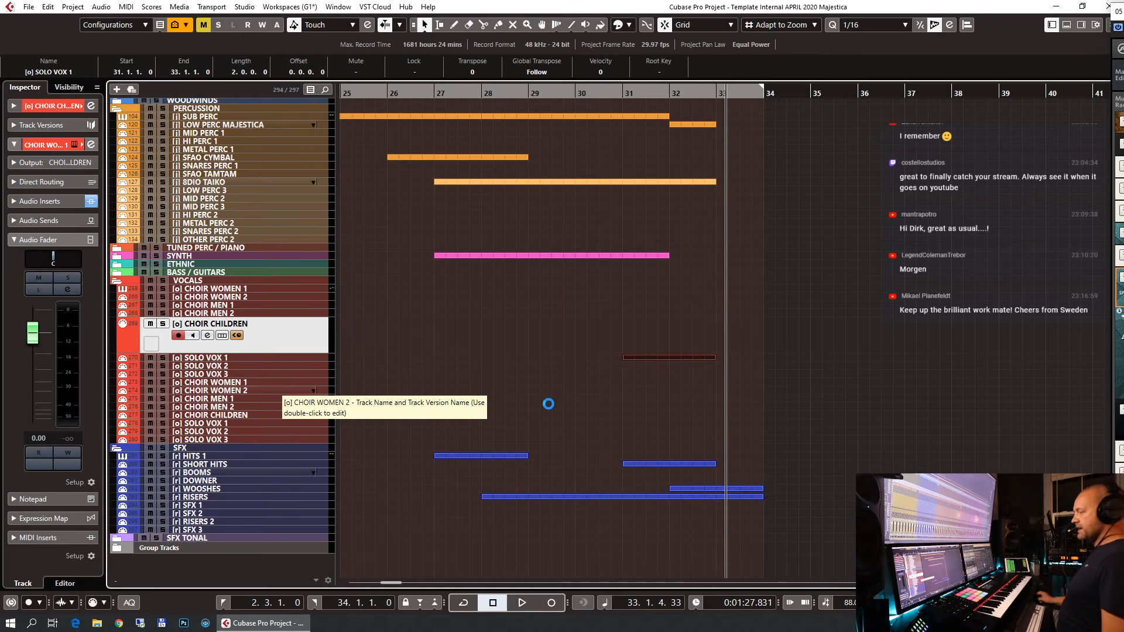
Clear the part selection, bring the whole arrangement into view, and play on from about bar 33.
left_click(760, 312)
key("g")
key("g")
key("g")
key("g")
key("g")
key("g")
key("g")
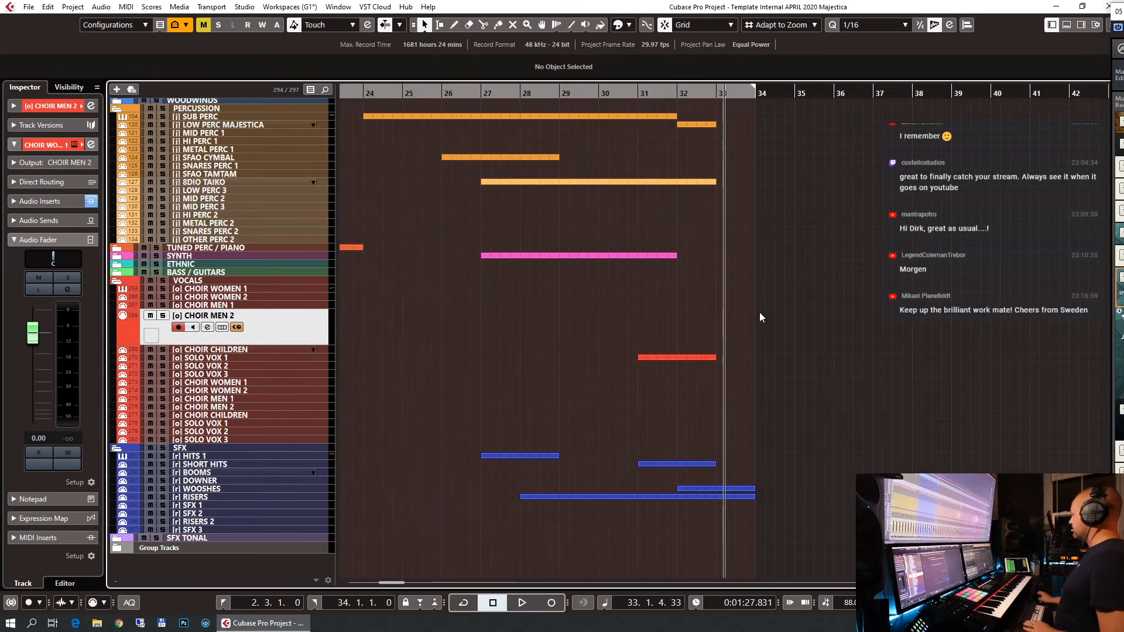
key("g")
key("g")
key("g")
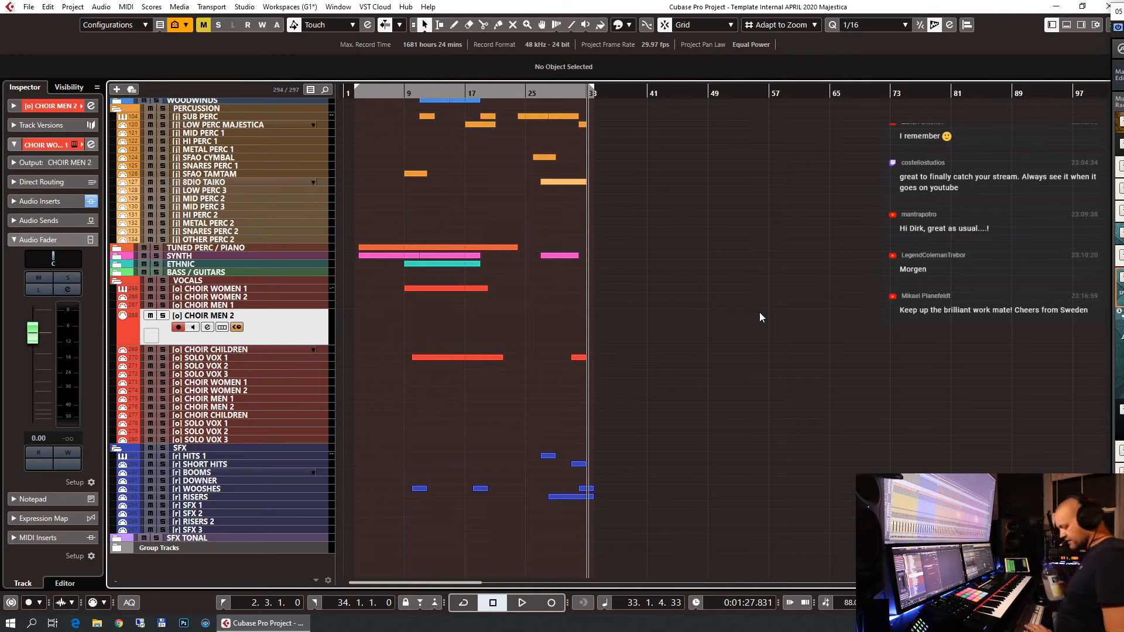
key("space")
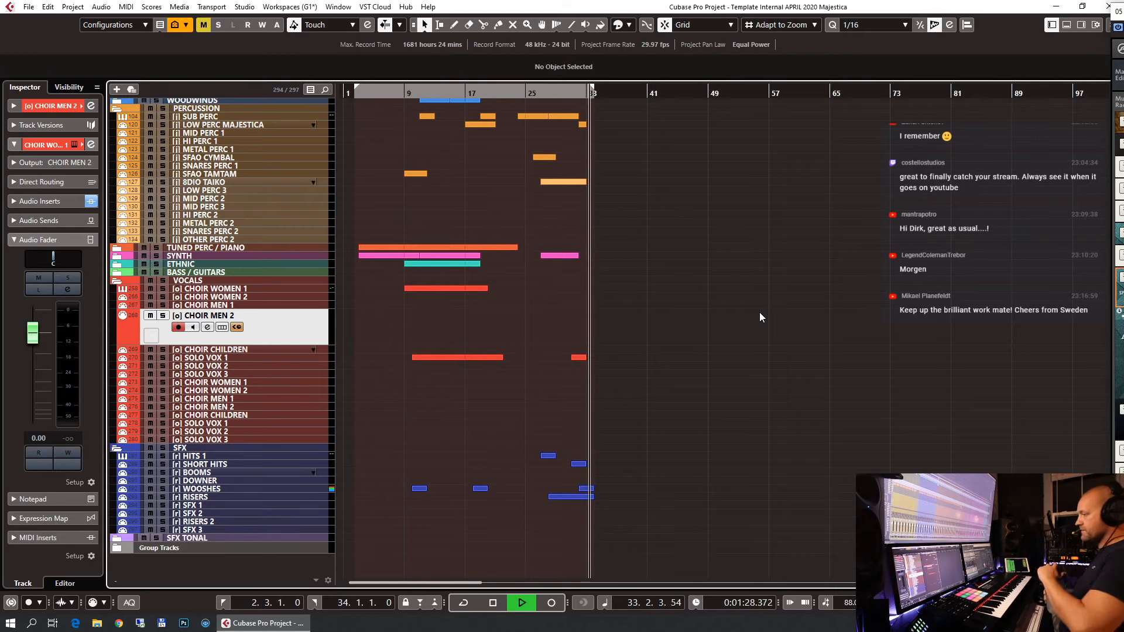
Stop playback, expand the SYNTH folder track, and place the playhead at bar 23.
key("space")
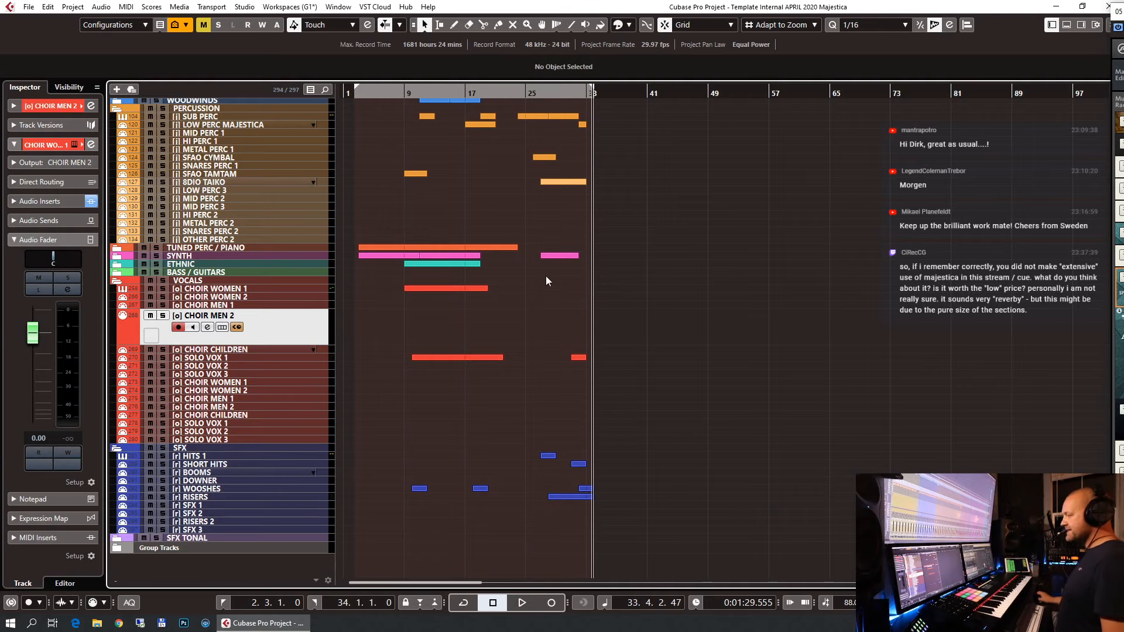
left_click(233, 256)
left_click(117, 261)
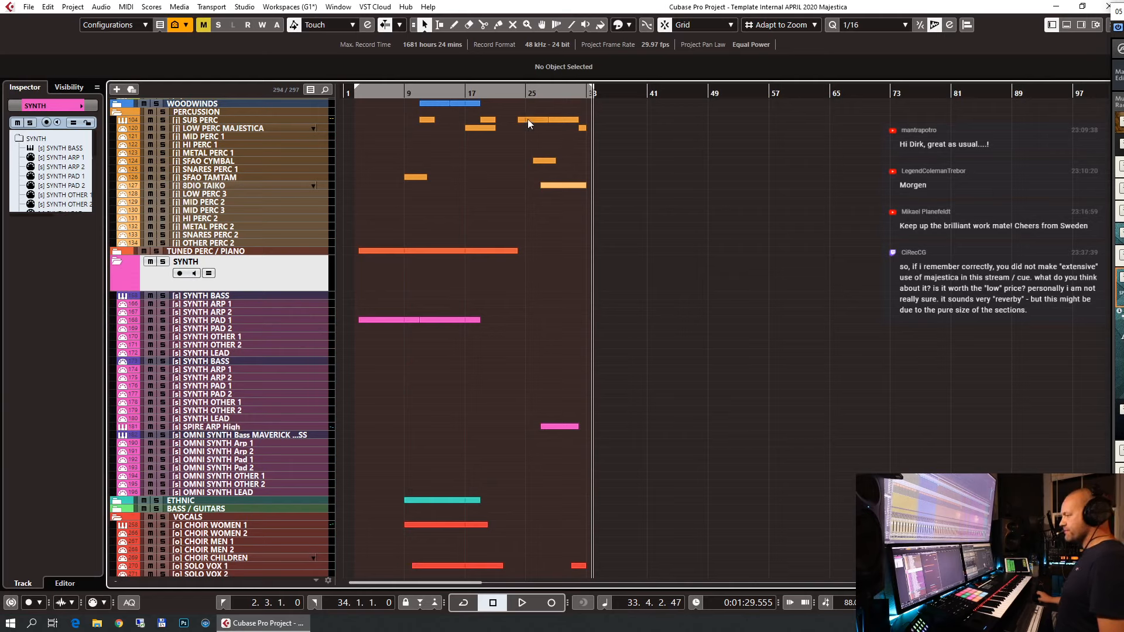
left_click(529, 95)
left_click(515, 96)
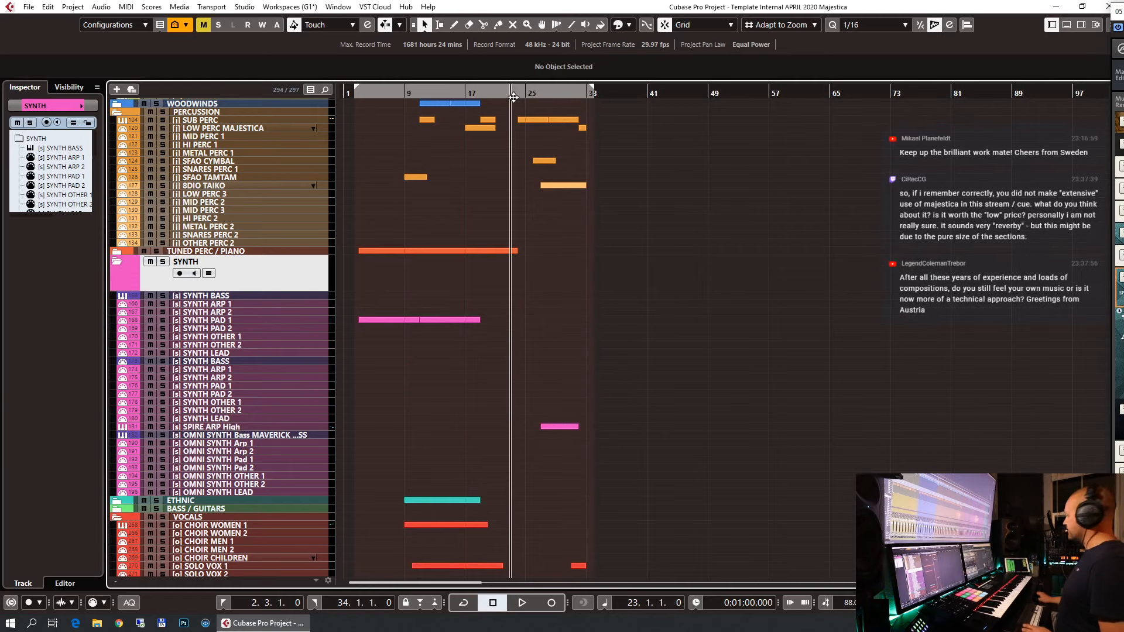
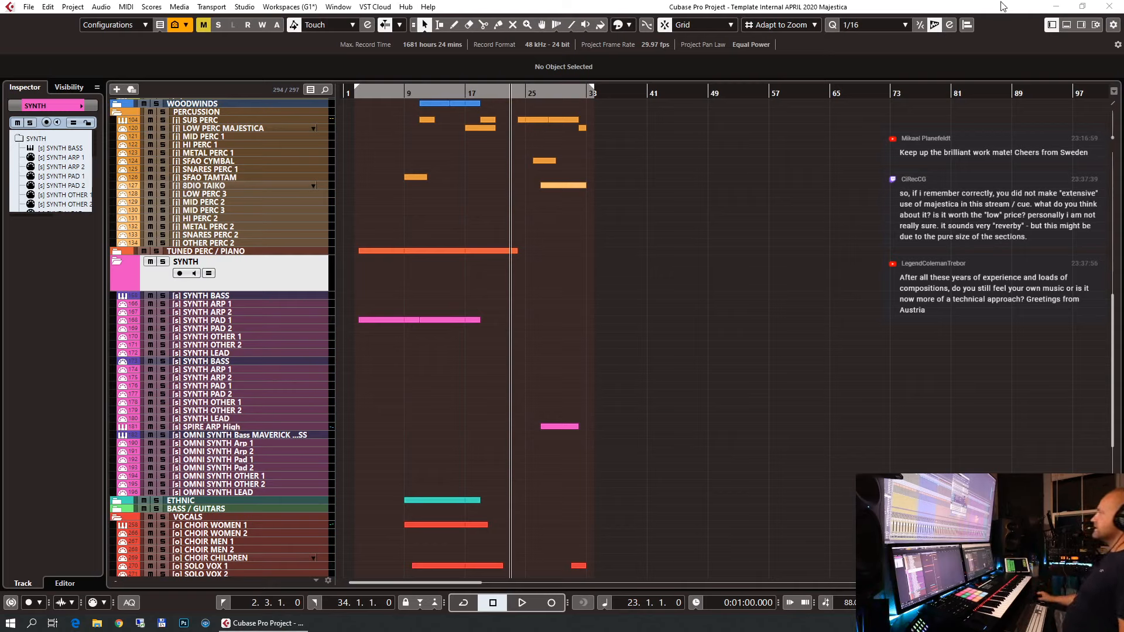
left_click(282, 266)
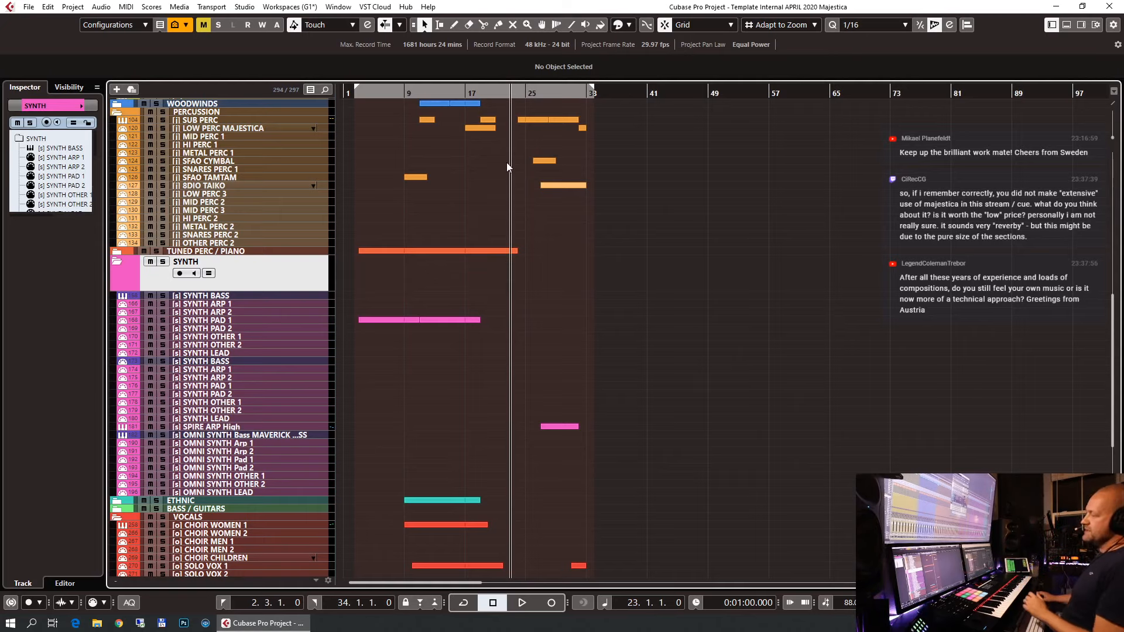
Look over the strings and brass tracks, checking ENS BRASS and both LOW ENS BRASS tracks.
scroll(571, 324, "up", 6)
scroll(579, 320, "up", 2)
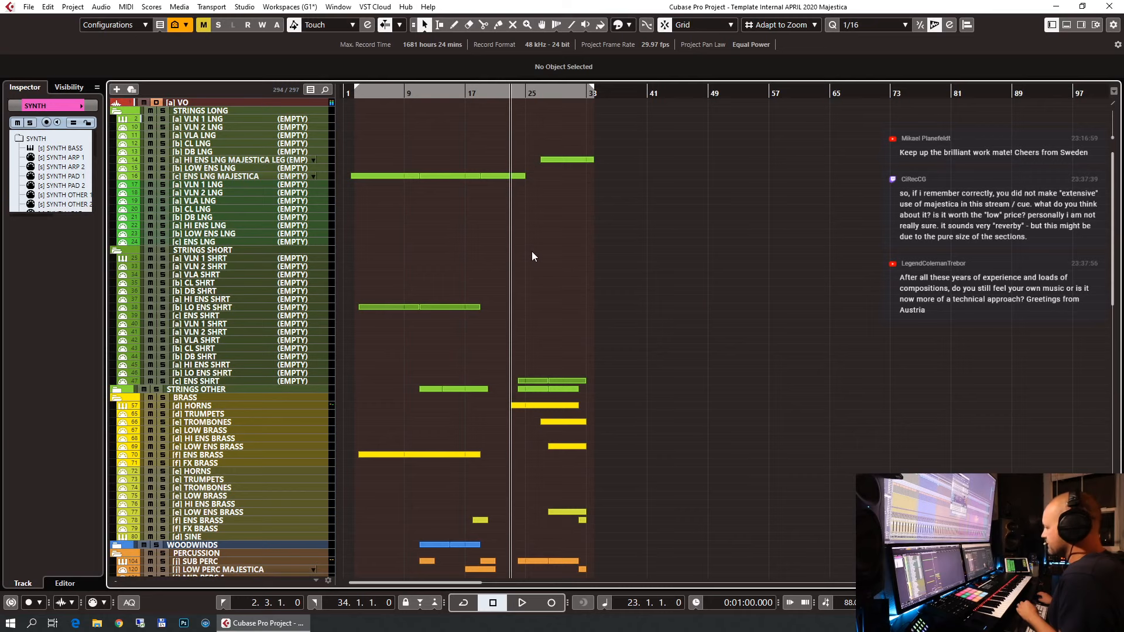
scroll(531, 256, "down", 2)
scroll(532, 256, "up", 2)
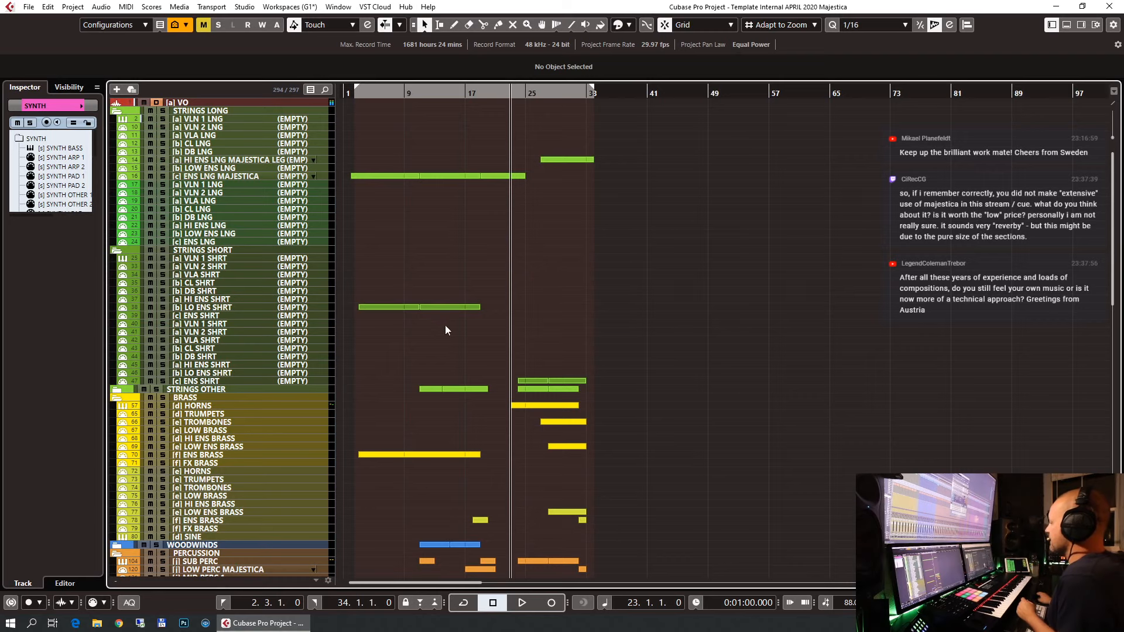
scroll(487, 315, "down", 4)
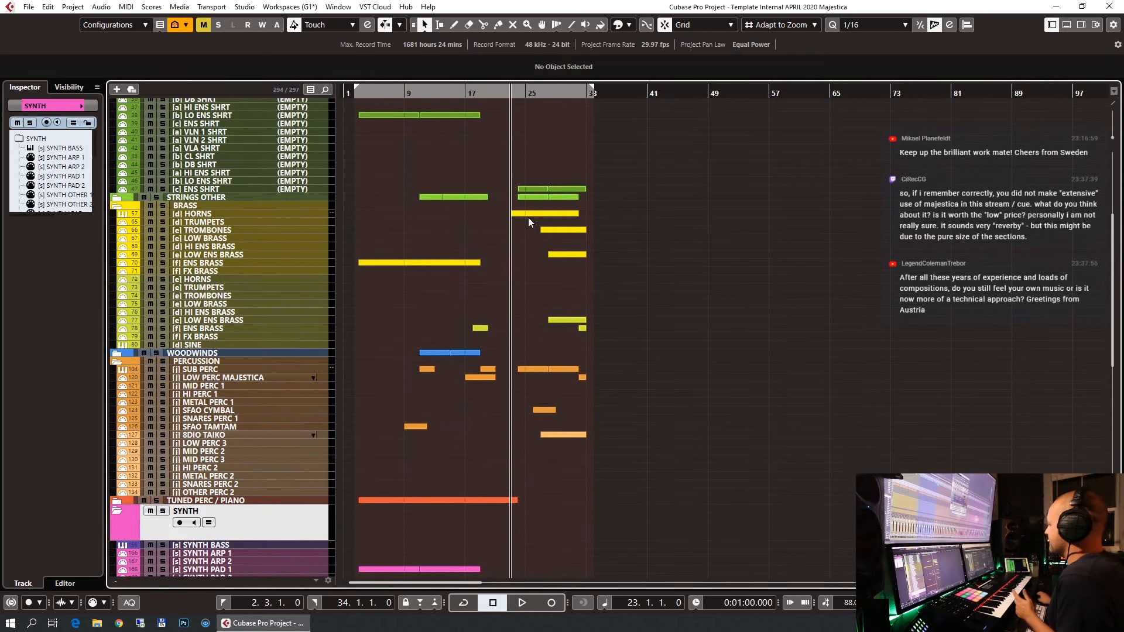
left_click(233, 262)
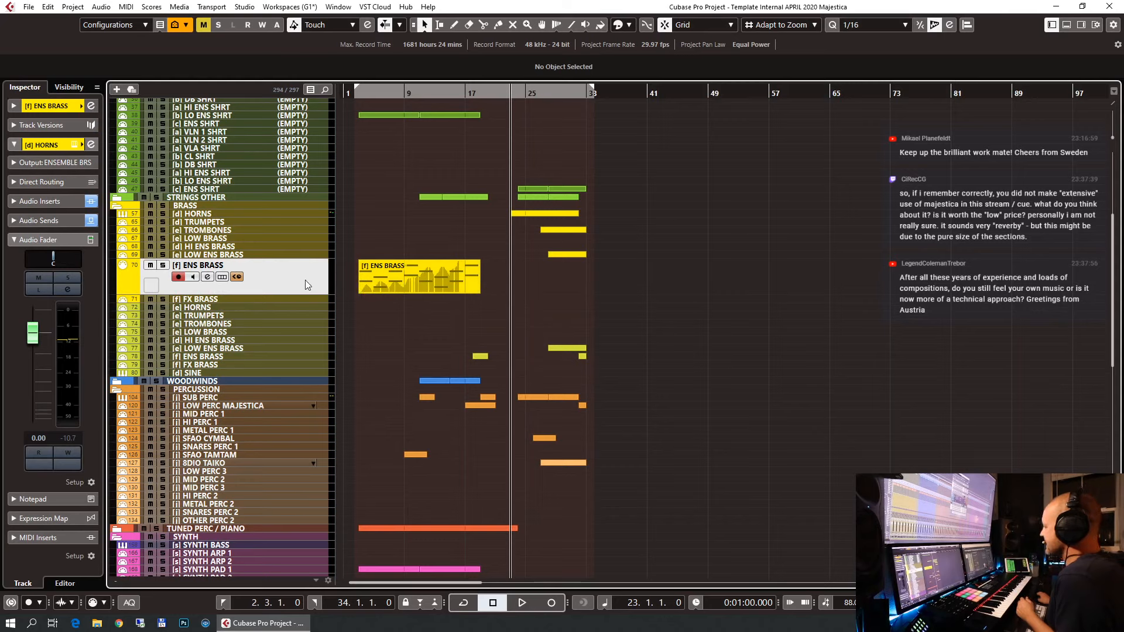
left_click(254, 254)
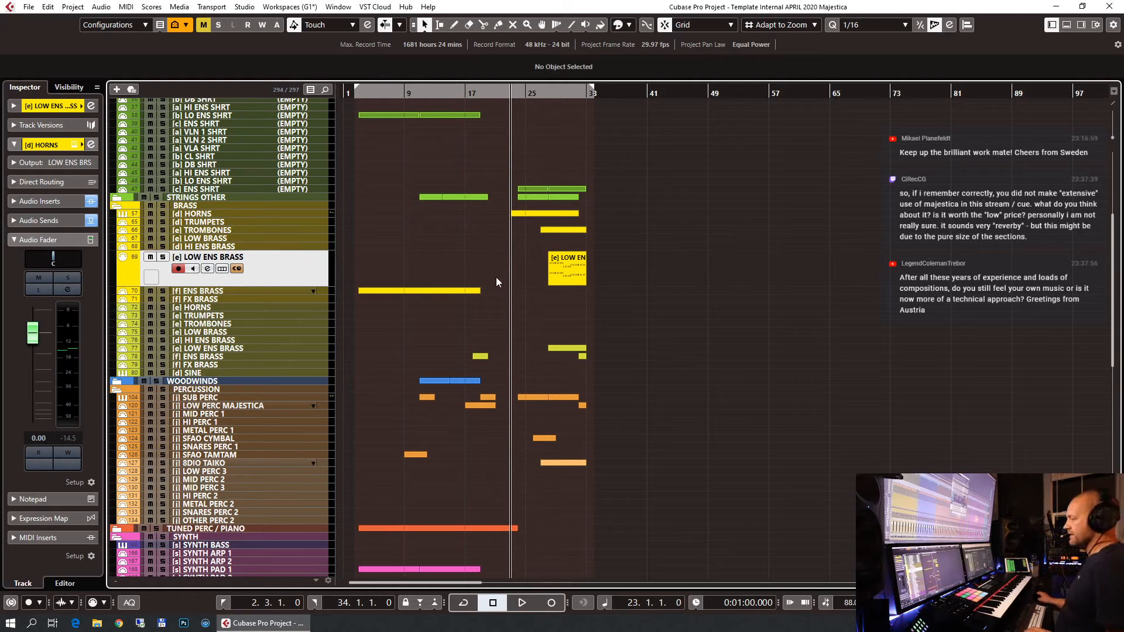
left_click(233, 349)
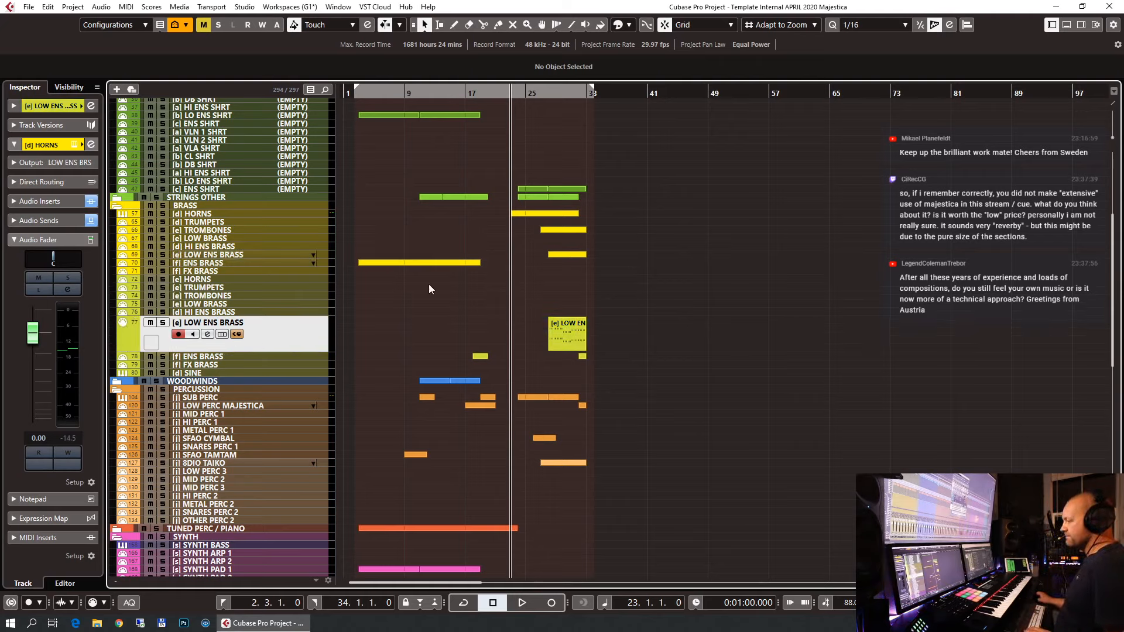
Audition the upper LOW ENS BRASS track in solo from bar 28 and check its audio sends, ending with solo off.
left_click(246, 253)
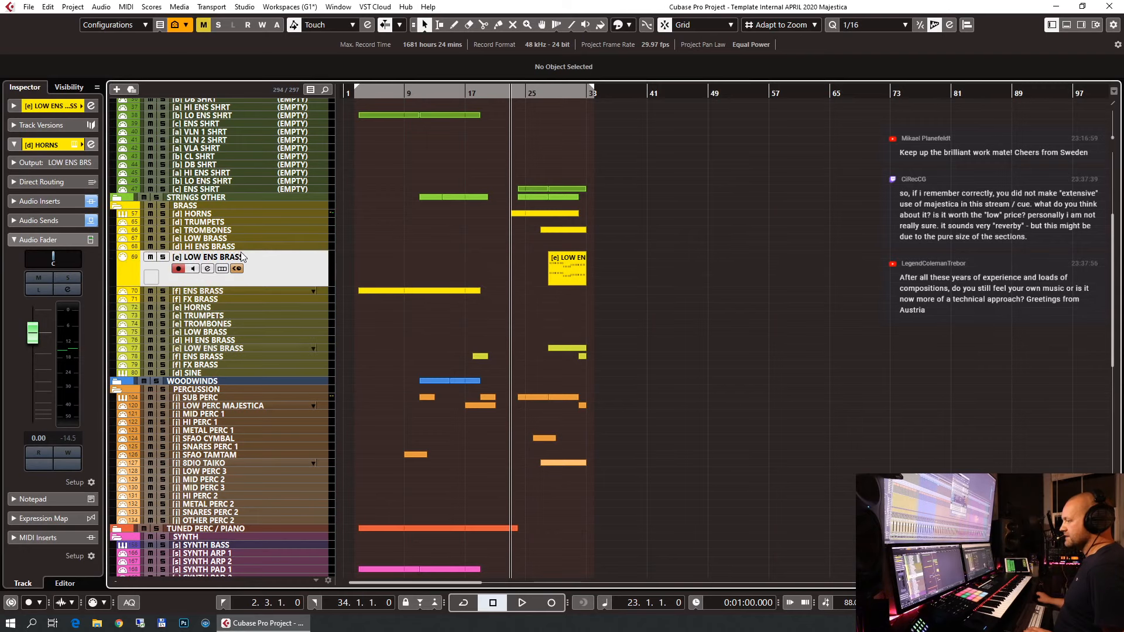
left_click_drag(546, 94, 545, 95)
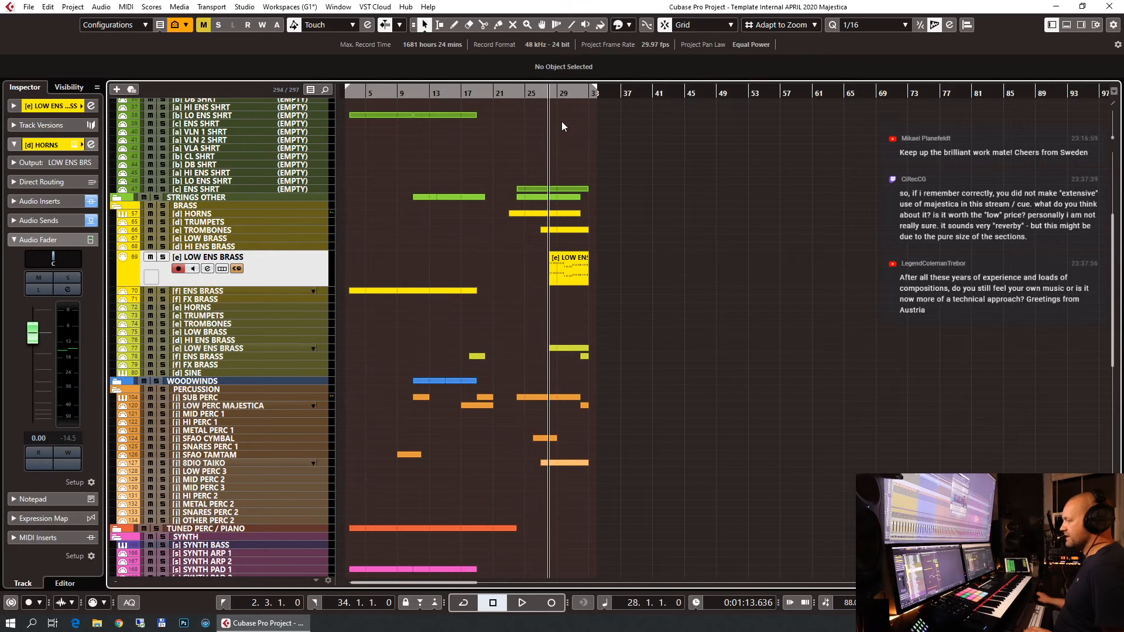
key("s")
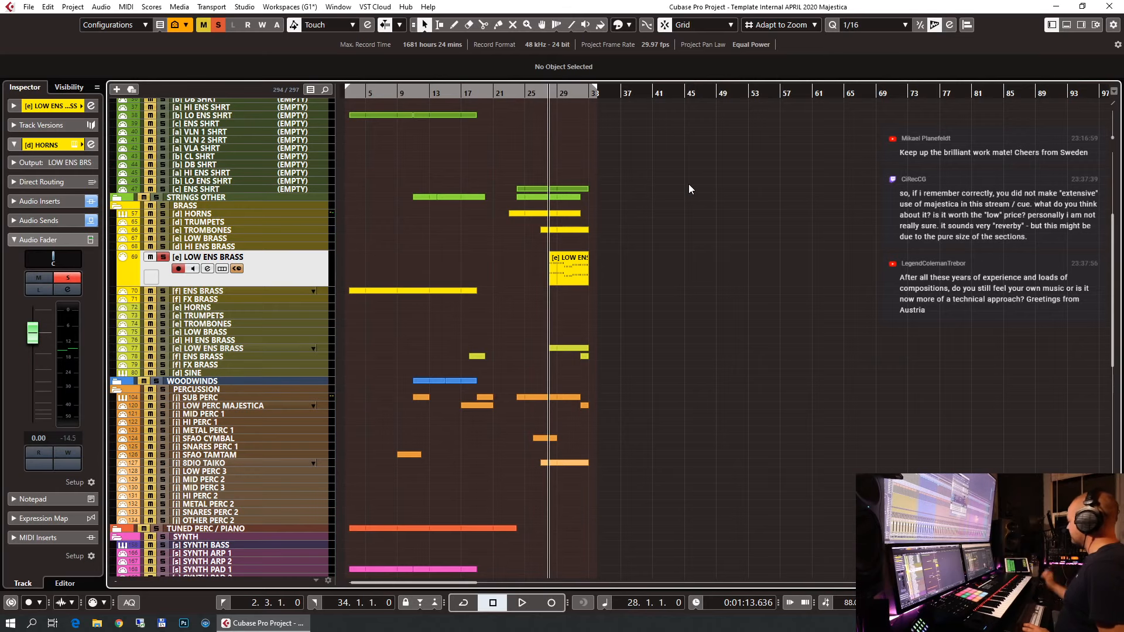
key("space")
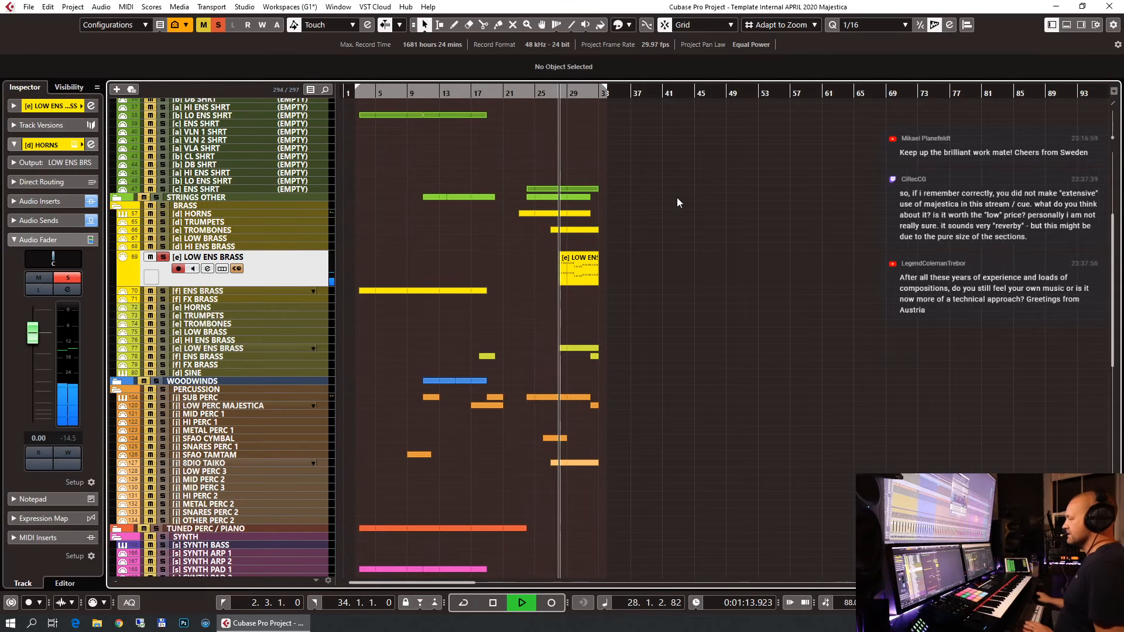
key("h")
key("h")
key("h")
key("h")
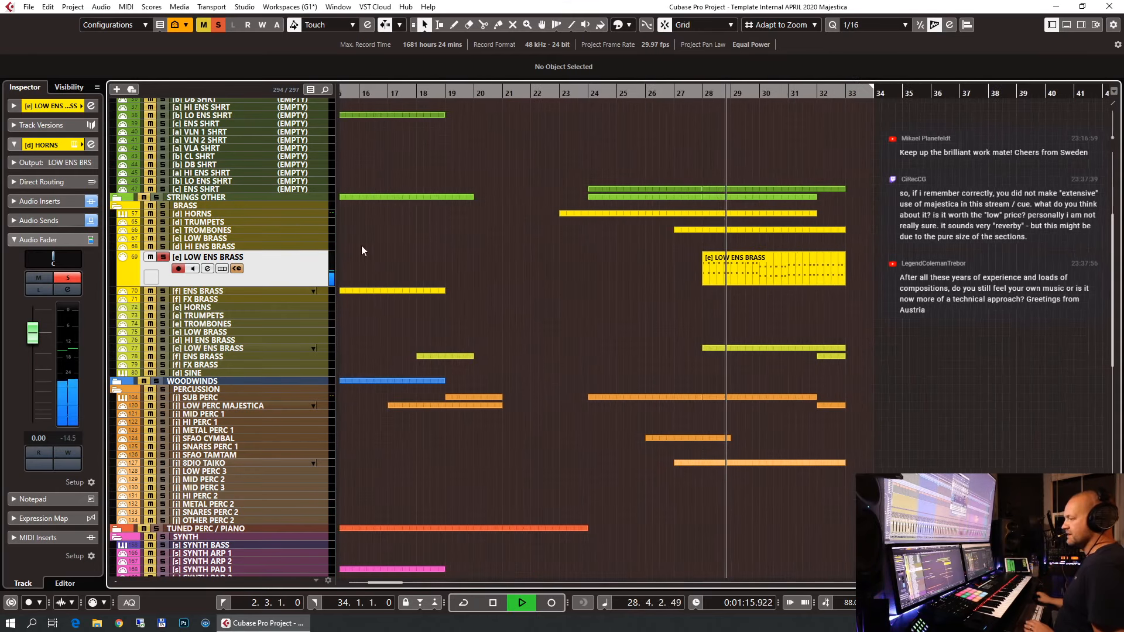
left_click(35, 220)
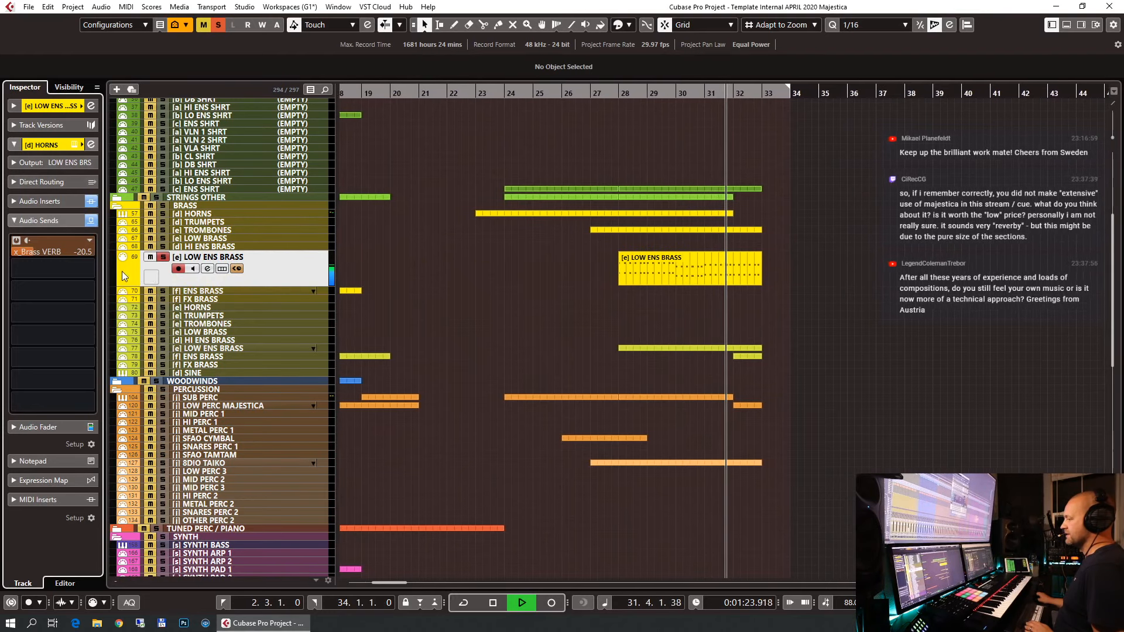
key("space")
left_click(163, 258)
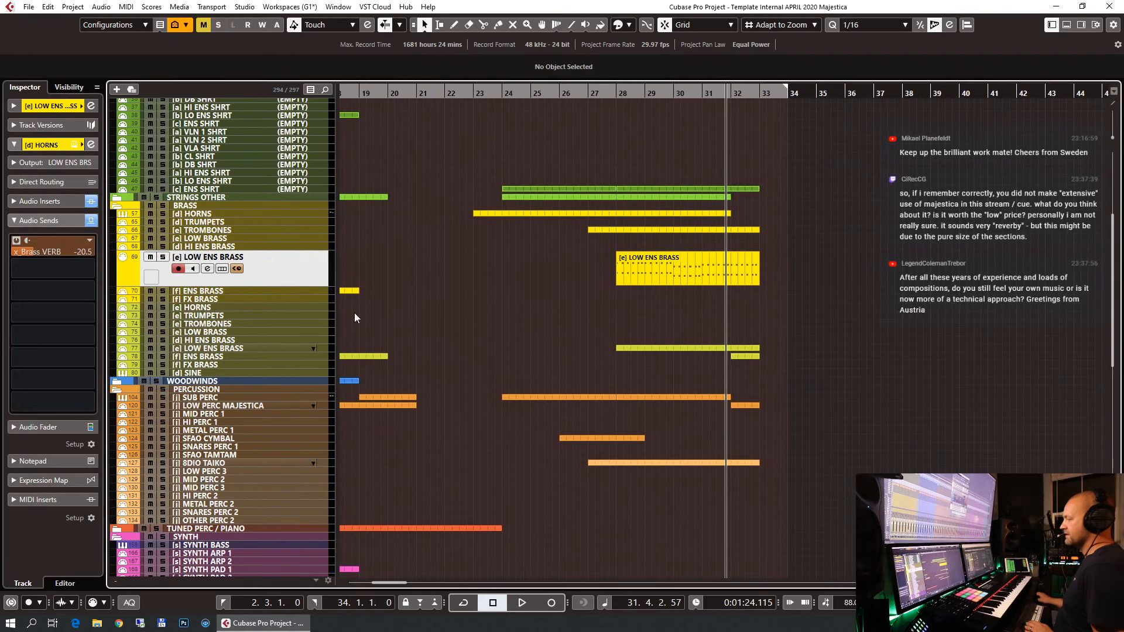
Audition the lower LOW ENS BRASS track in solo around bar 32, ending with solo off.
left_click(279, 349)
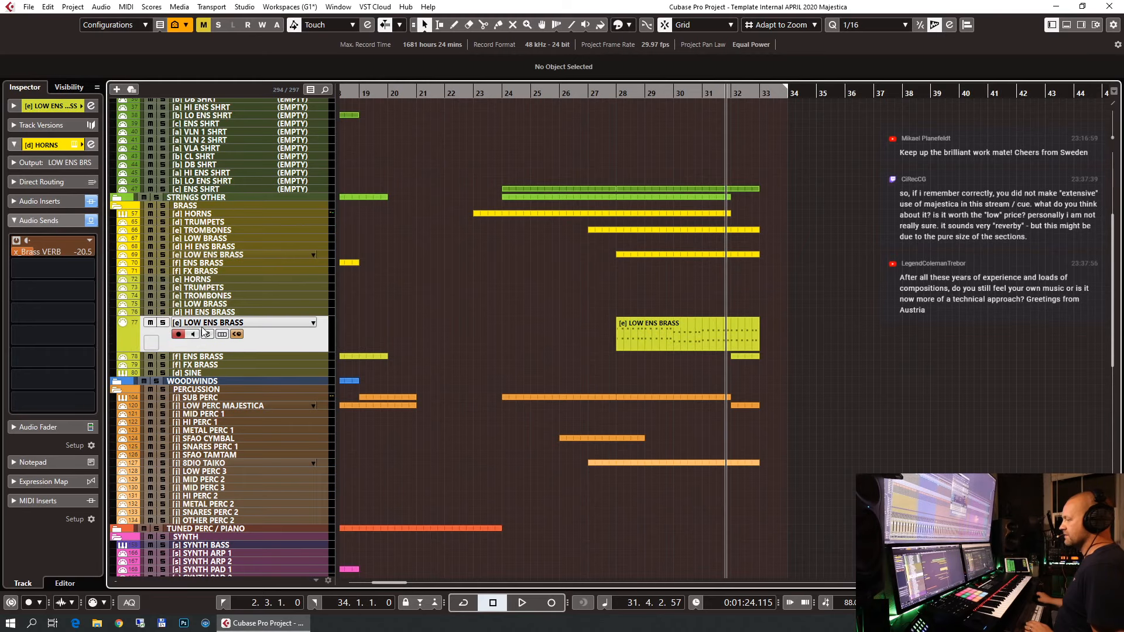
left_click(164, 324)
key("space")
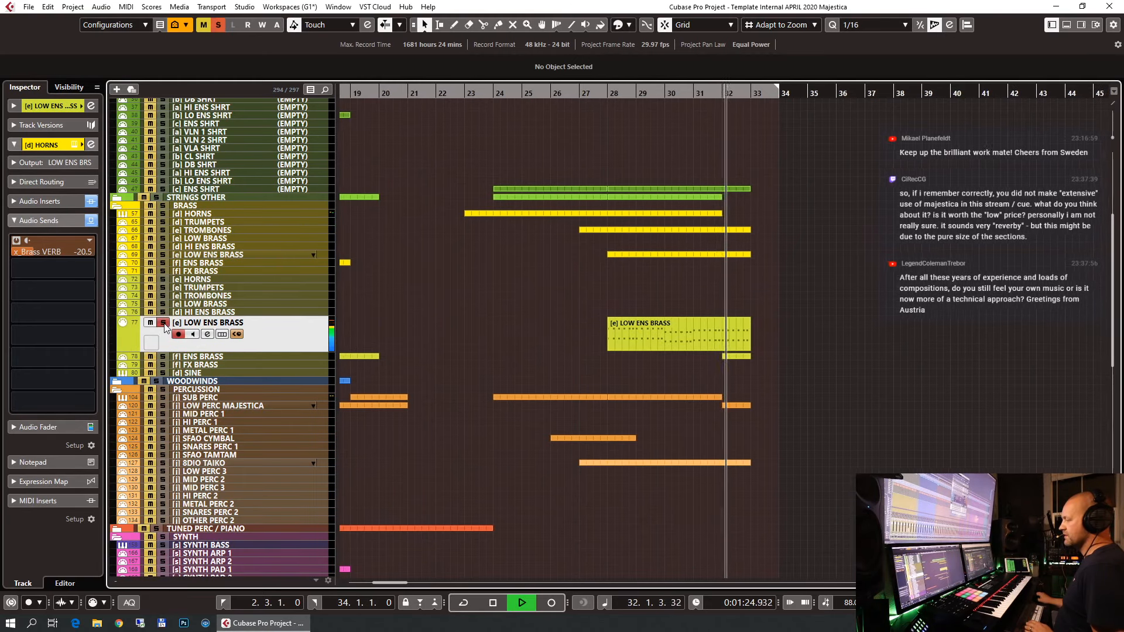
key("space")
left_click(164, 323)
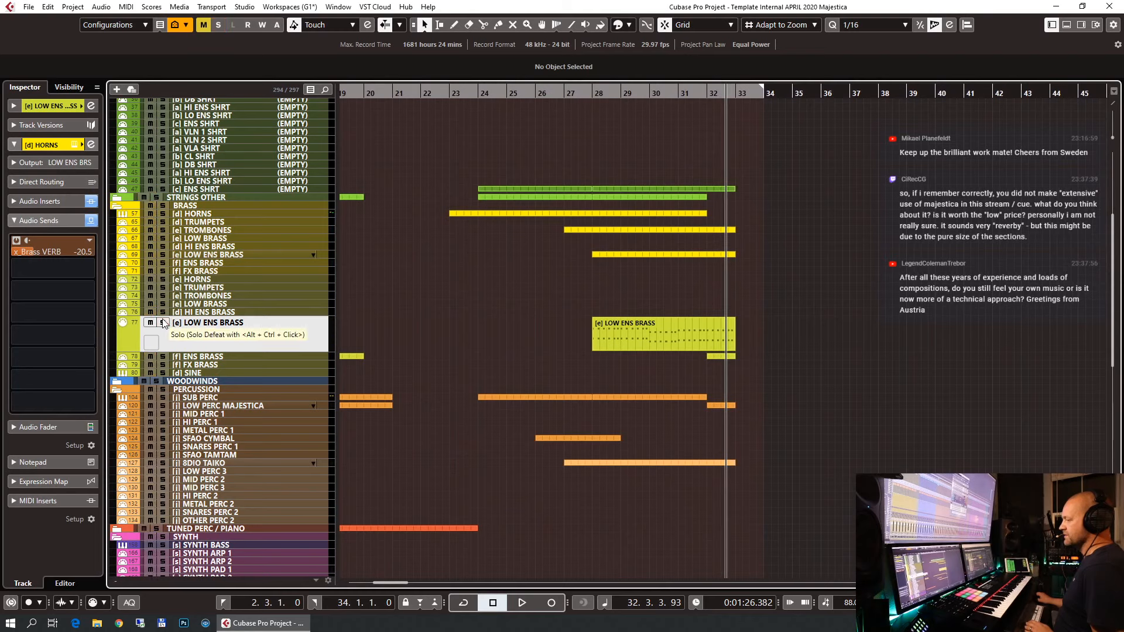
Rename the lower LOW ENS BRASS track to [e] LOW ENS BRASS MAJESTICA, with the library name in capitals.
double_click(199, 323)
key("End")
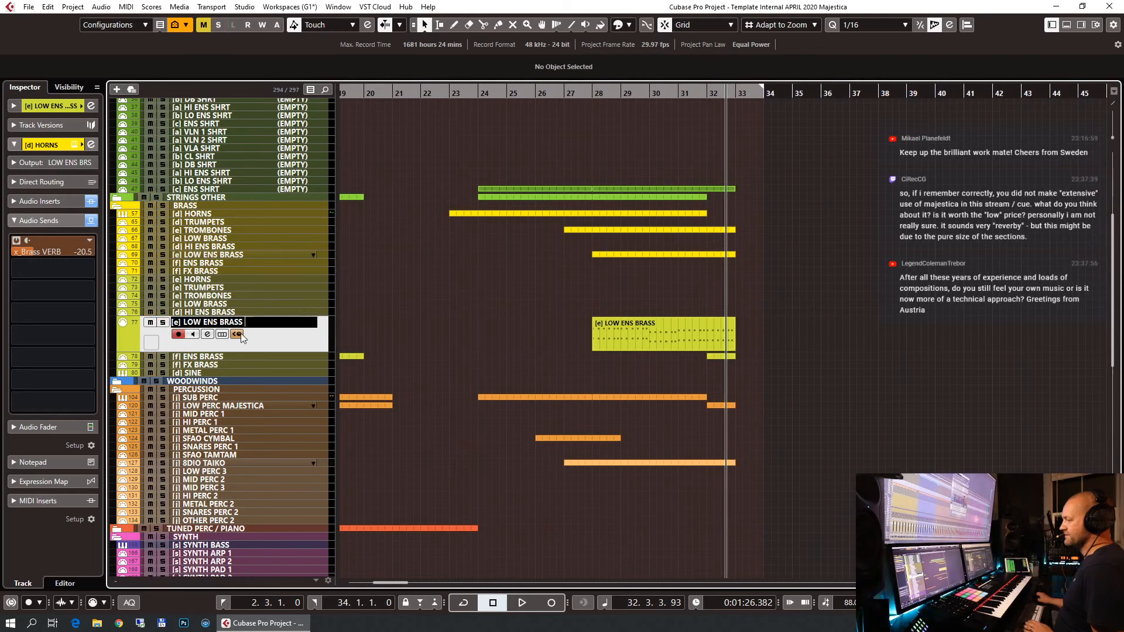
type("majest")
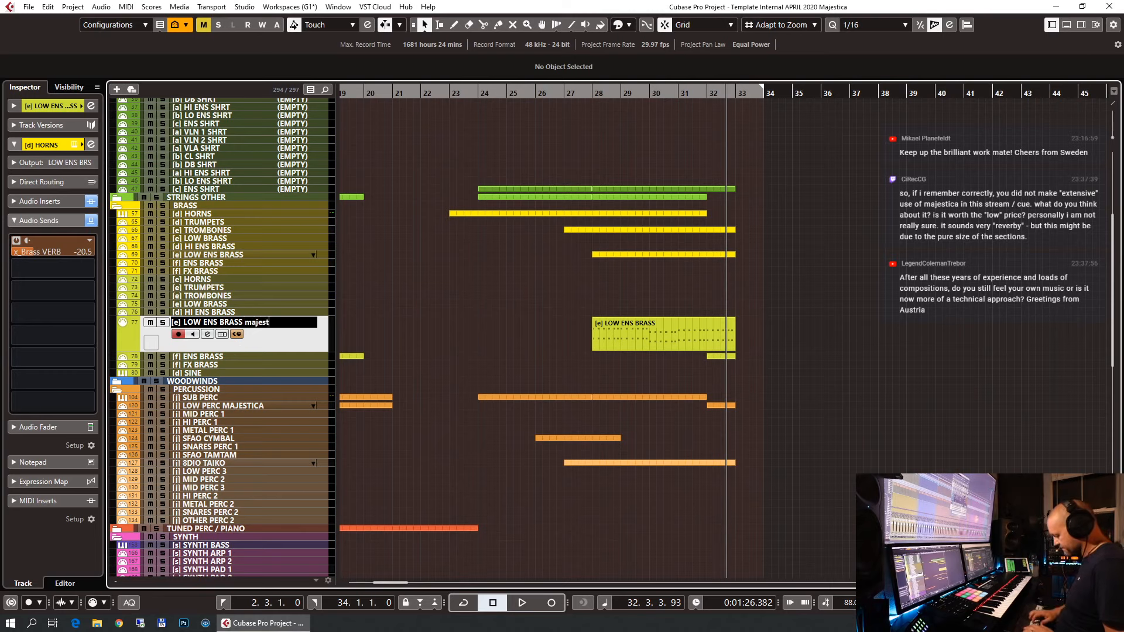
type("ica")
key("Return")
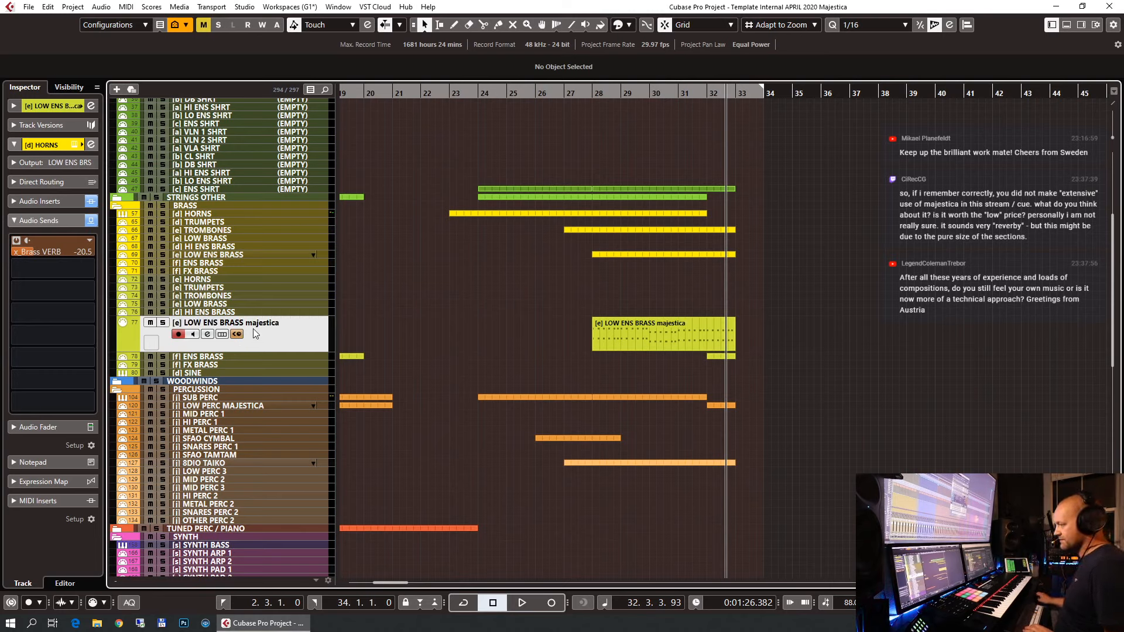
double_click(254, 324)
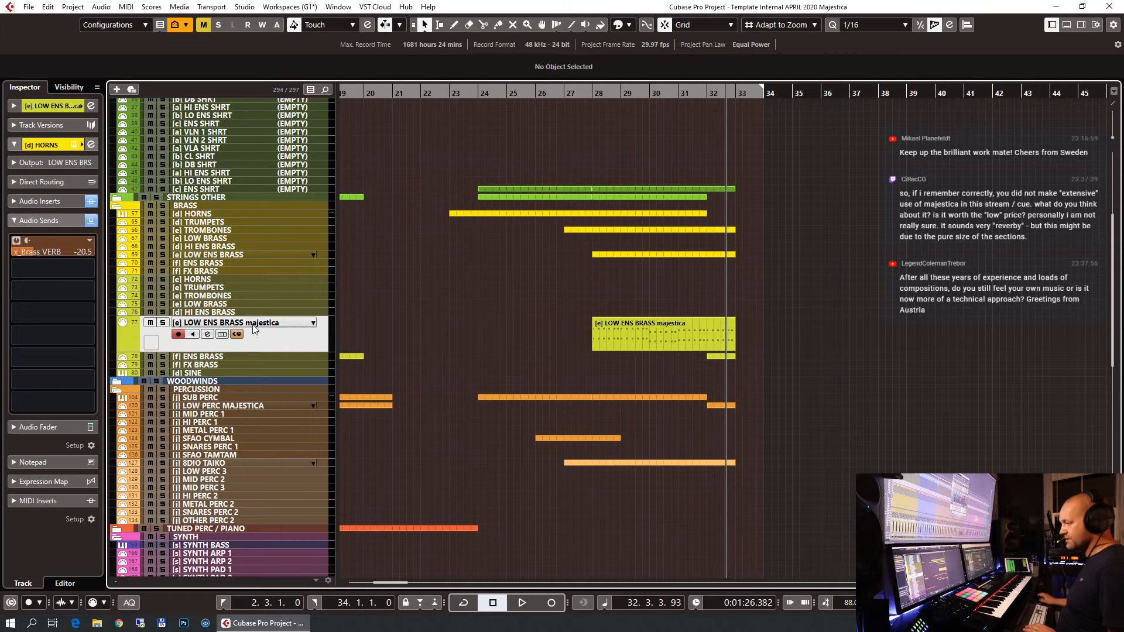
left_click_drag(246, 322, 295, 316)
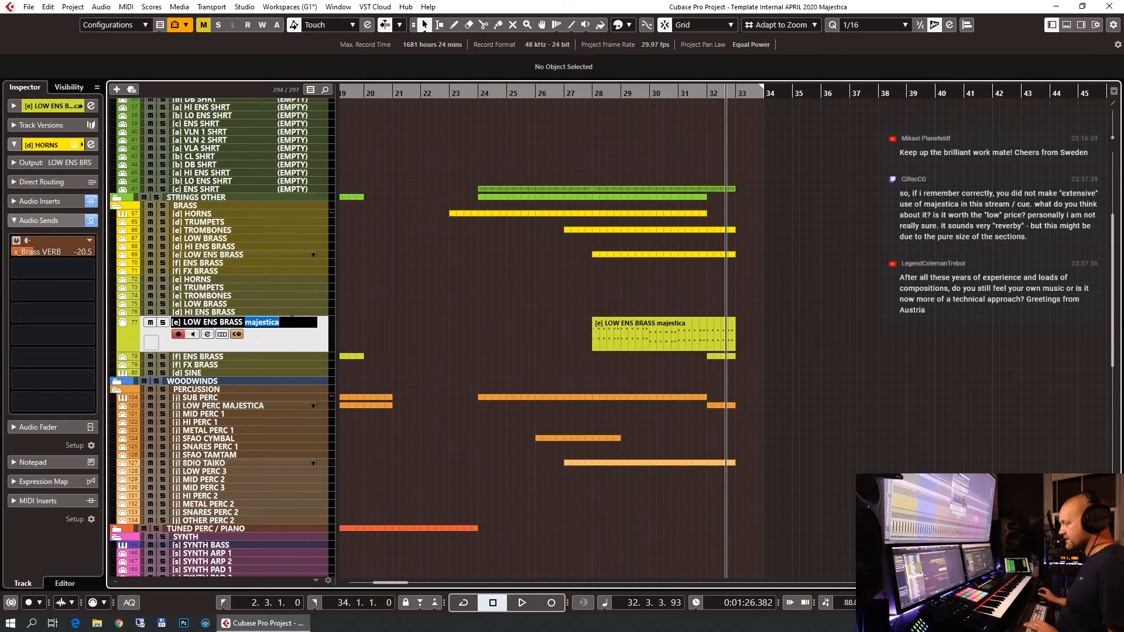
type("MAJESTICA")
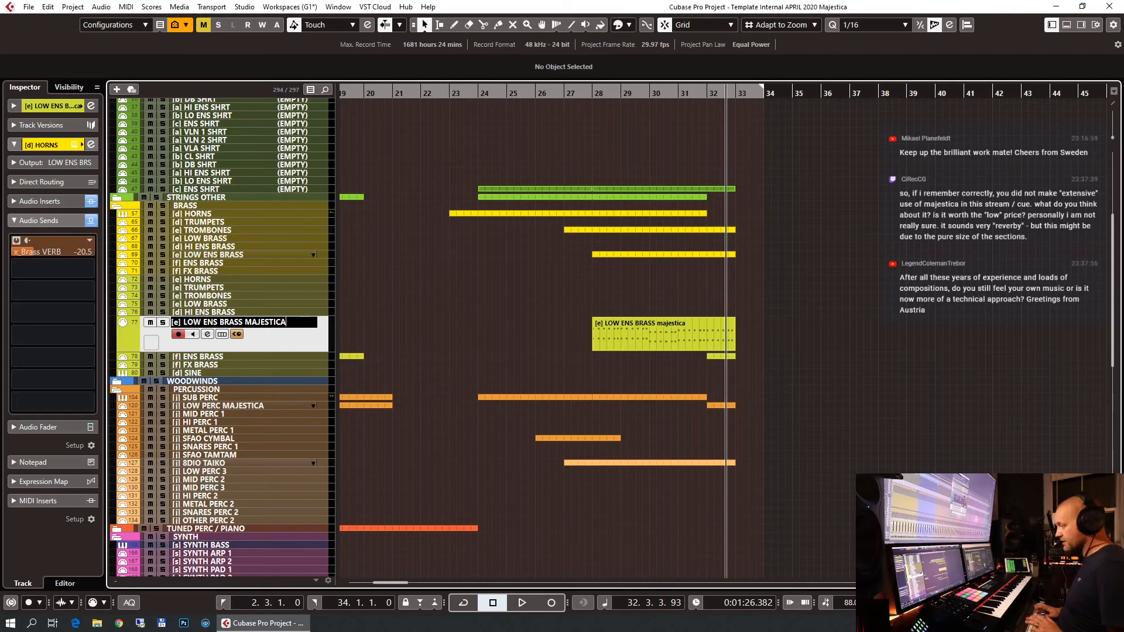
key("Return")
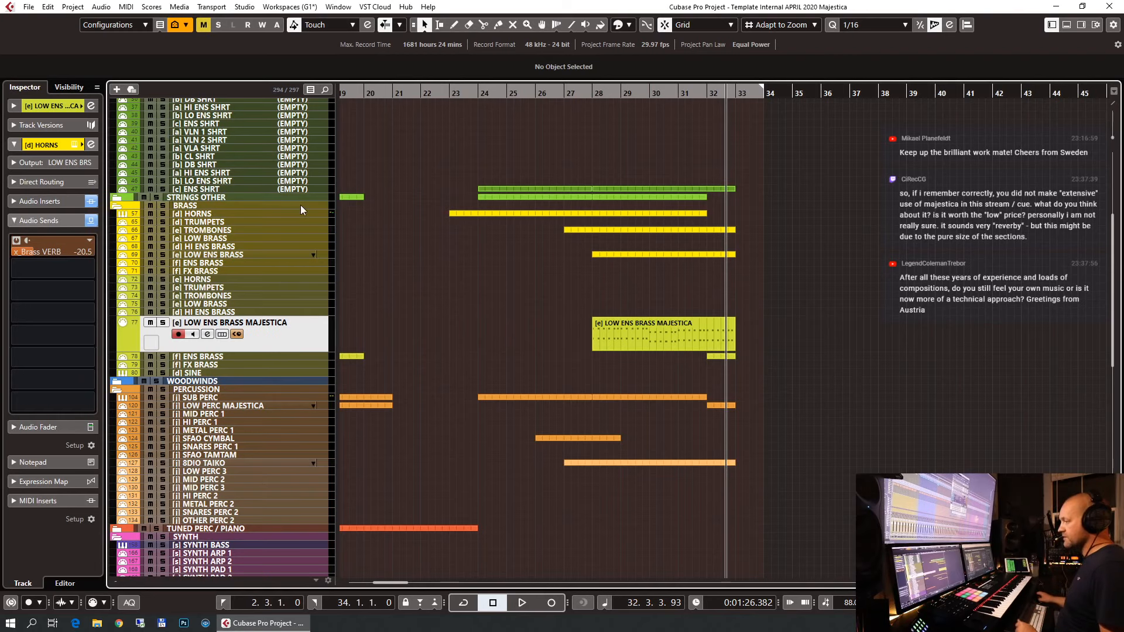
Rename the upper TROMBONES track in the BRASS folder to [e] TROMBONES NUC.
left_click(248, 240)
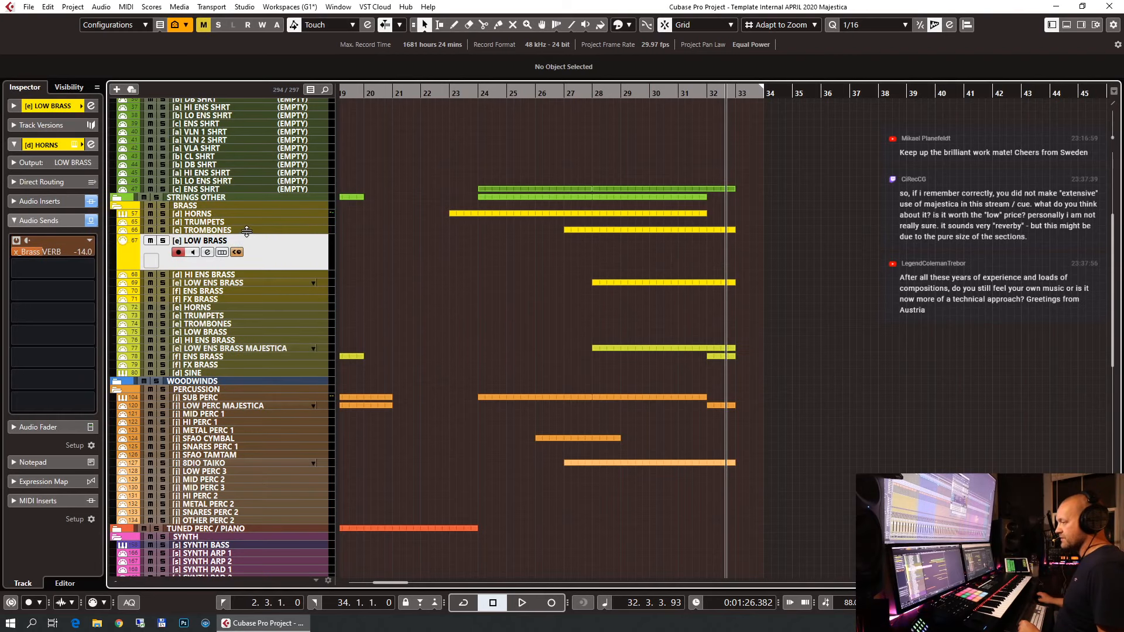
left_click(247, 231)
double_click(247, 231)
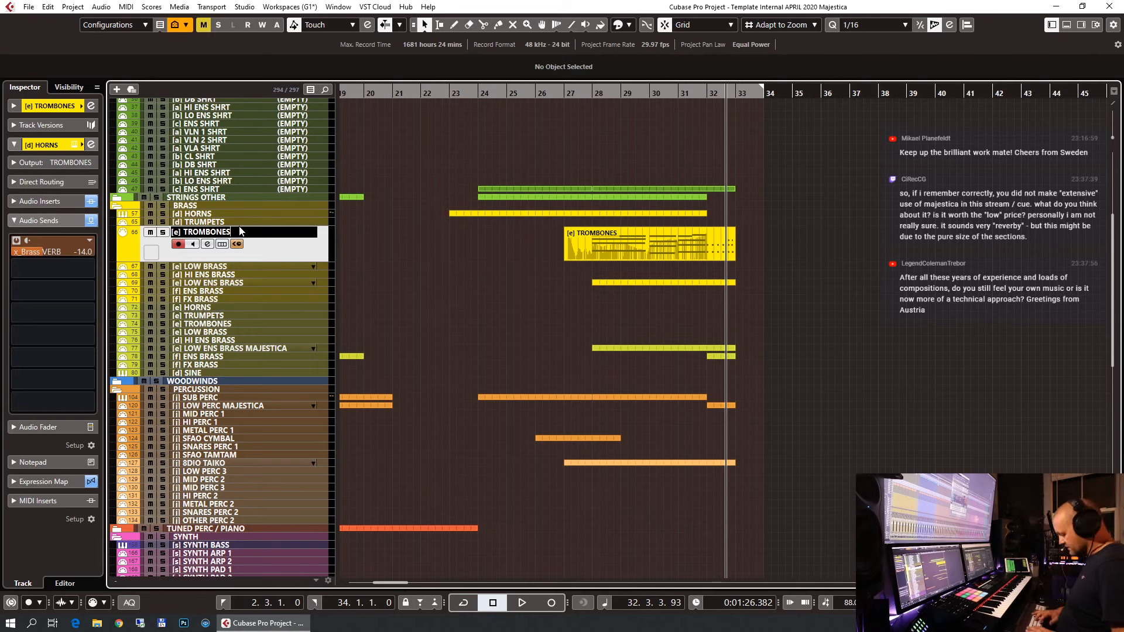
type("NUC")
key("Return")
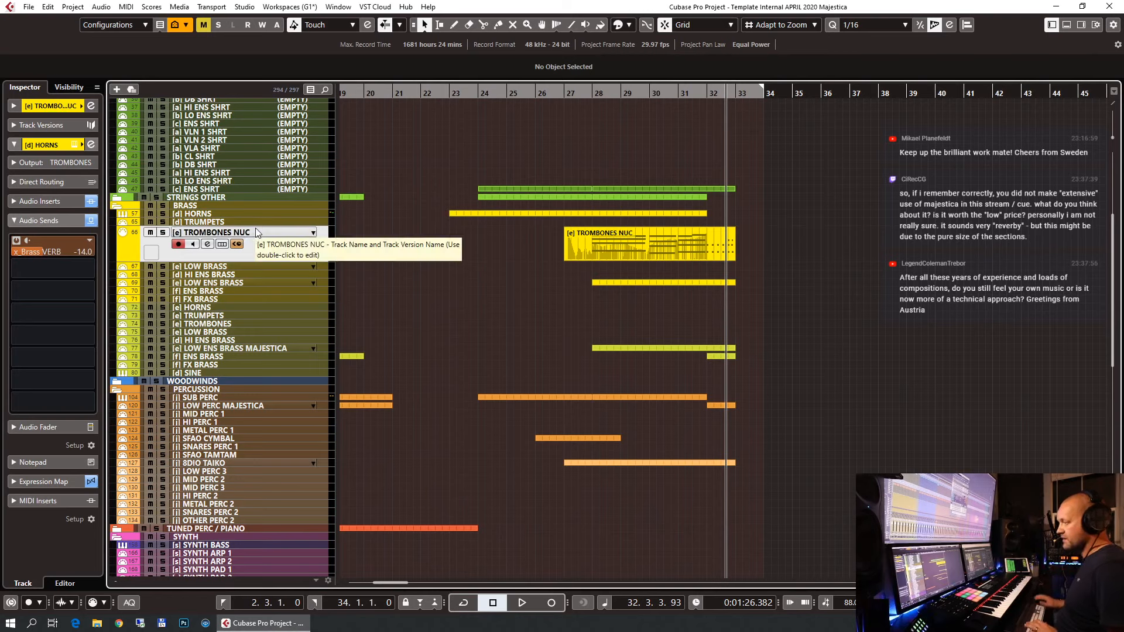
Rename the upper LOW ENS BRASS track to [e] LOW ENS BRASS NUC.
left_click(245, 283)
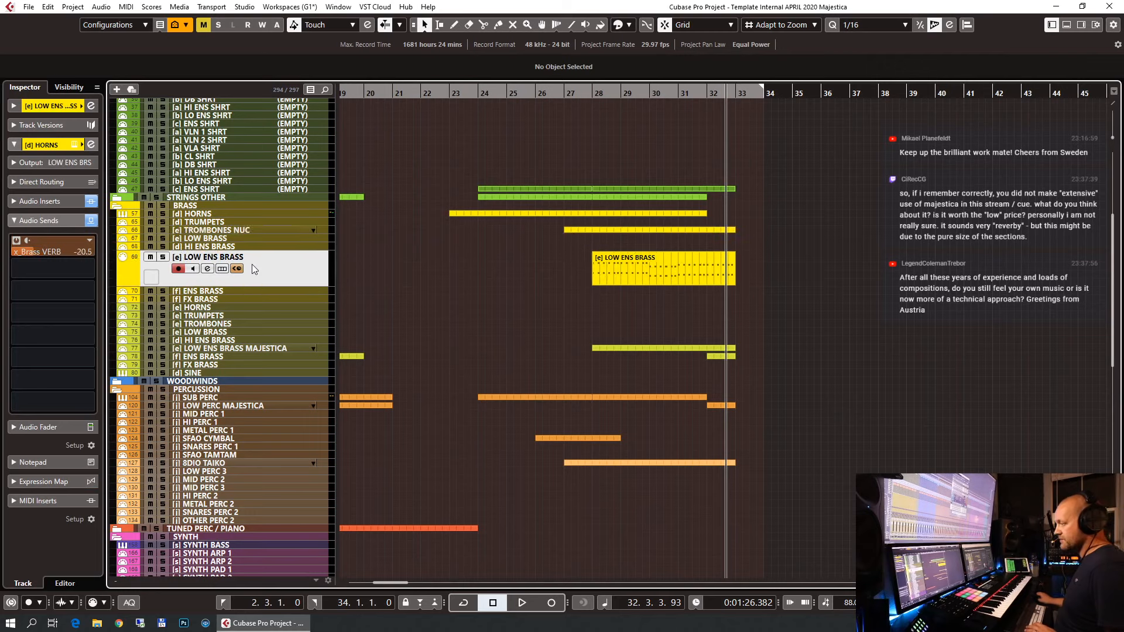
double_click(253, 257)
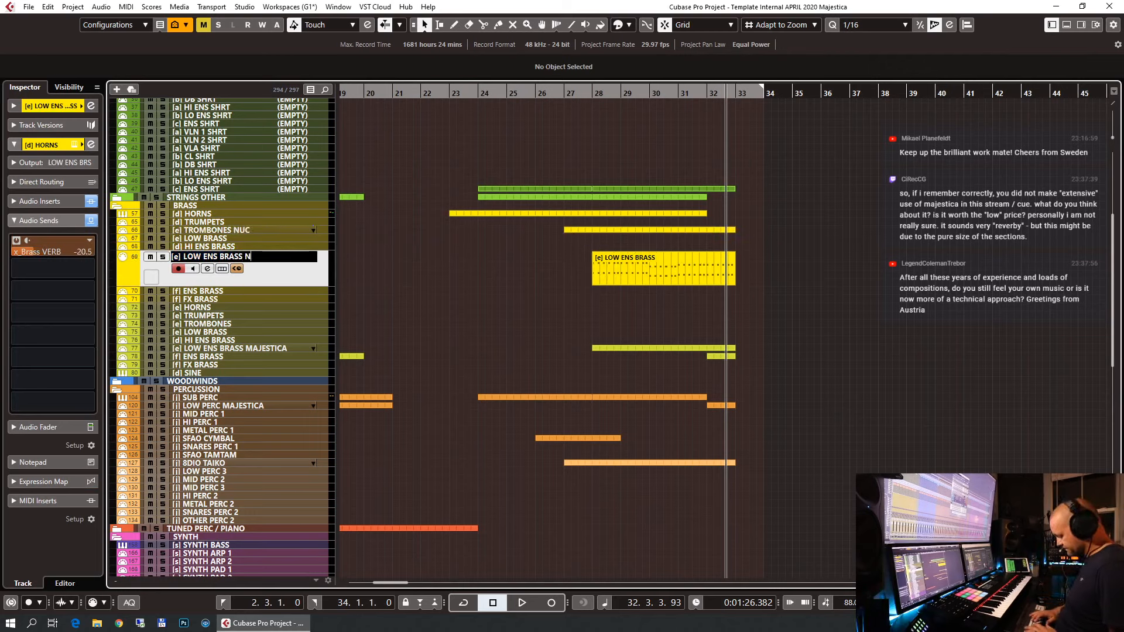
key("Return")
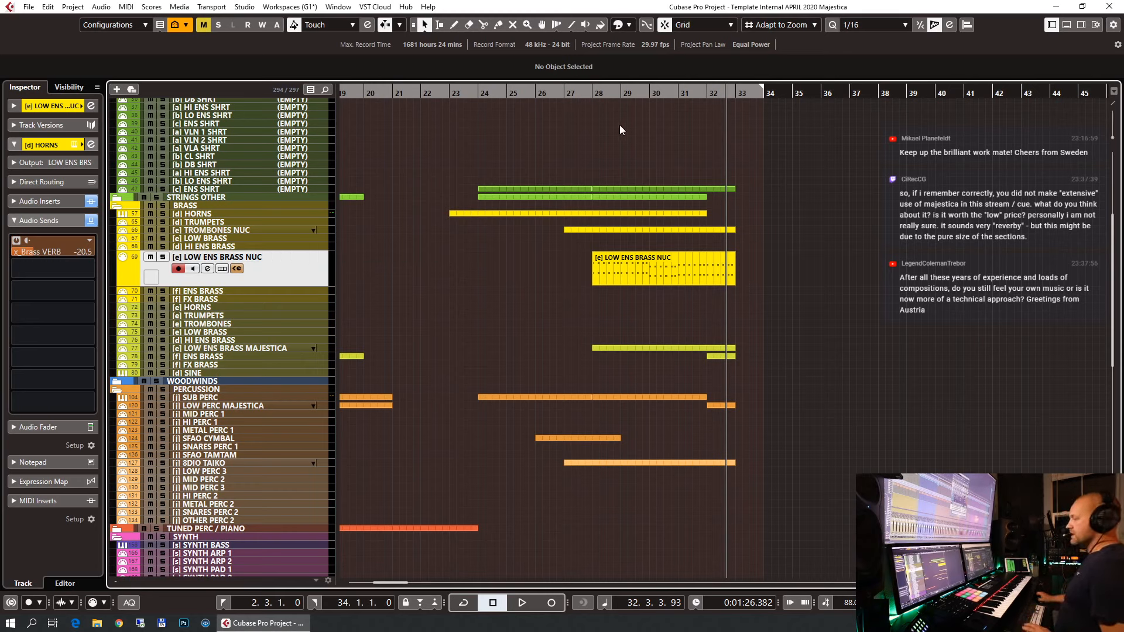
Play the LOW ENS BRASS MAJESTICA track in solo from bar 28 and open its assigned instrument.
left_click(594, 95)
left_click(227, 348)
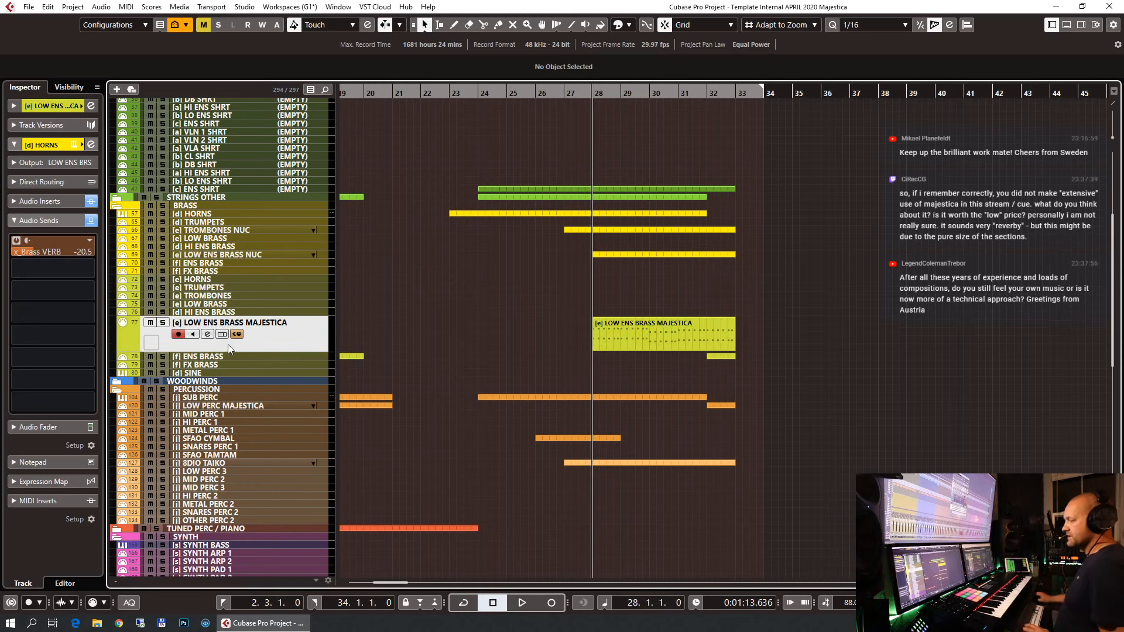
key("s")
key("space")
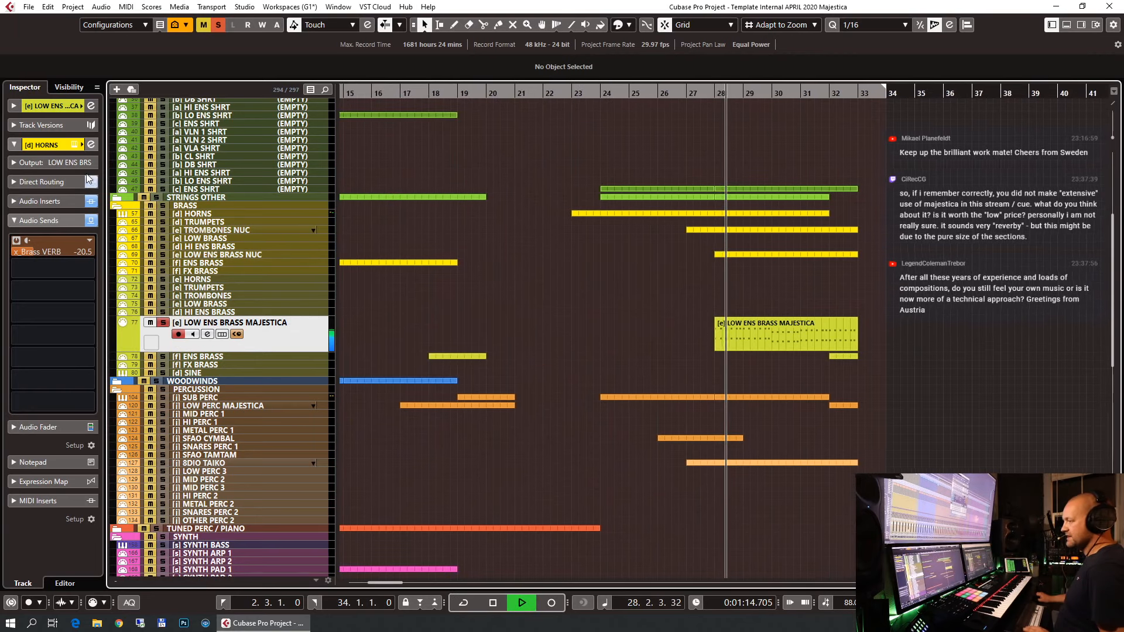
left_click(74, 144)
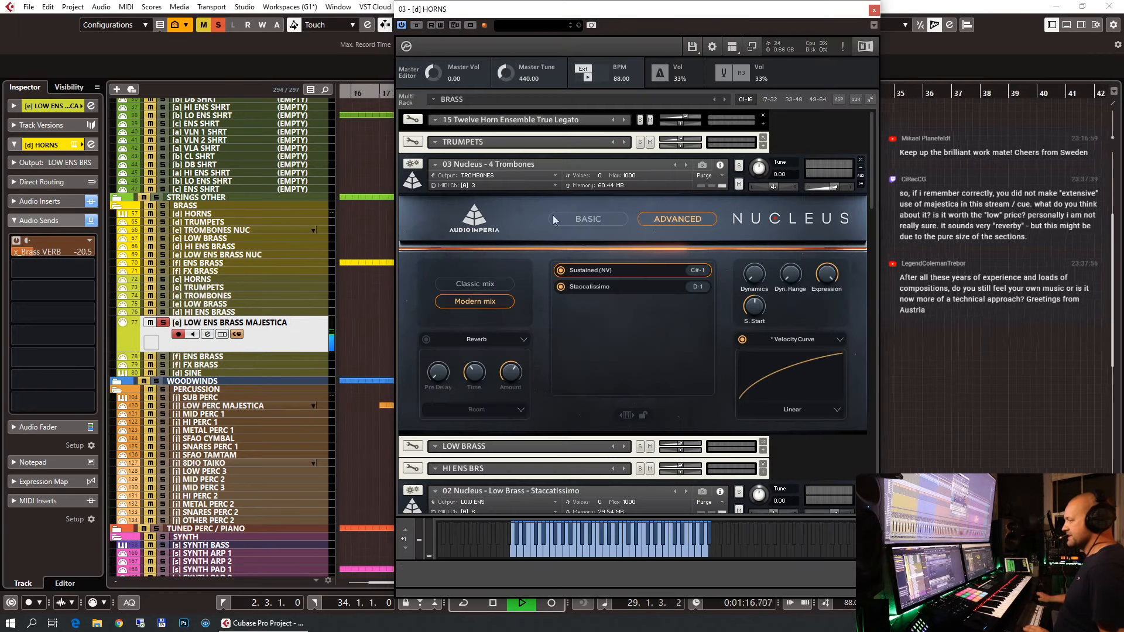
Collapse the expanded Nucleus and Majestica Longs instruments in the brass rack, inspect 8DIO Majestica Brass 01 Shorts, stop playback and close the rack.
left_click(412, 180)
left_click(417, 266)
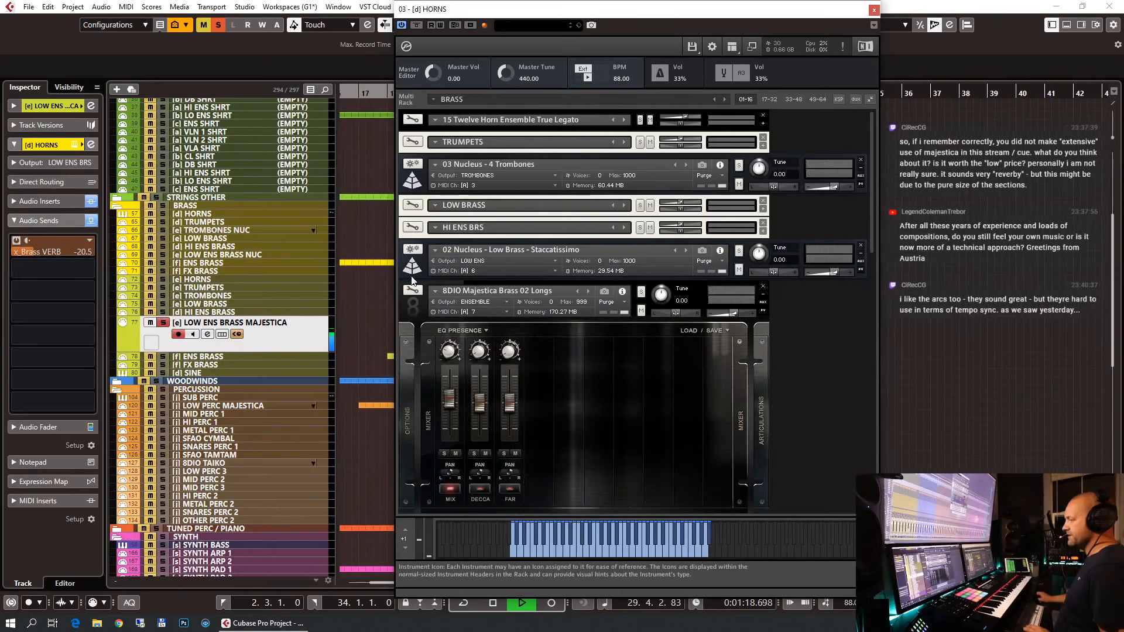
left_click(412, 309)
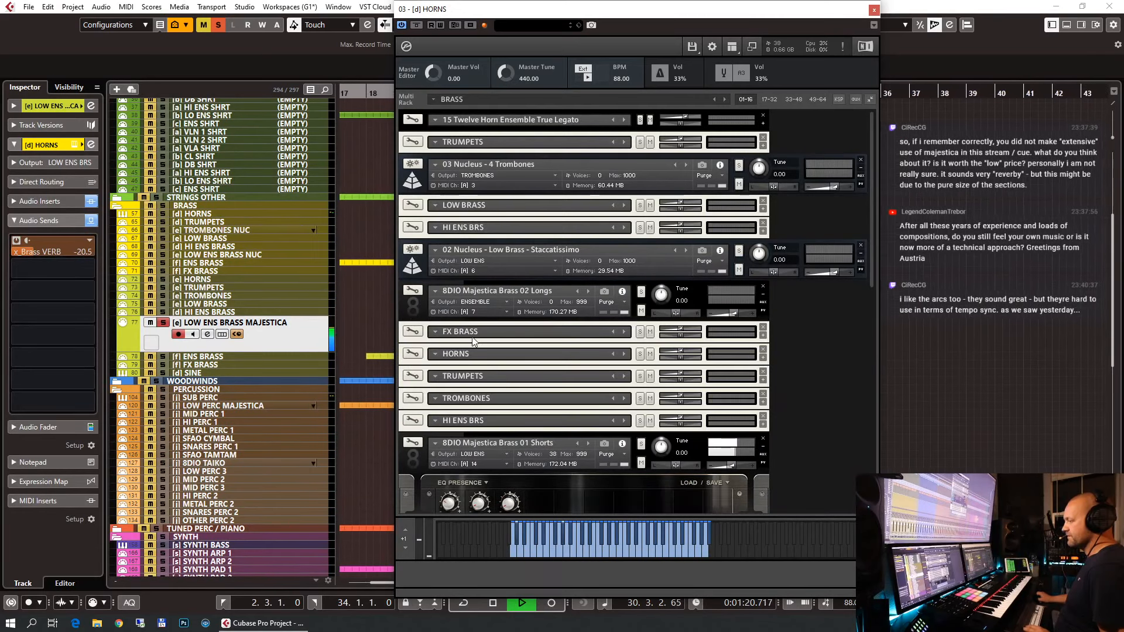
scroll(533, 477, "down", 3)
scroll(533, 479, "down", 4)
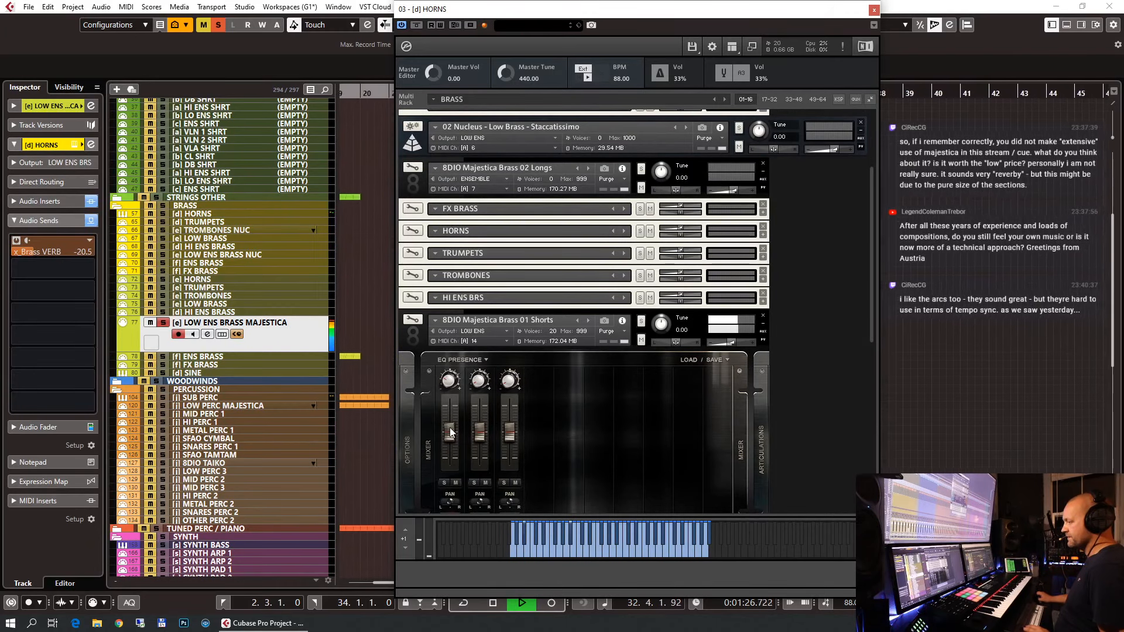
key("space")
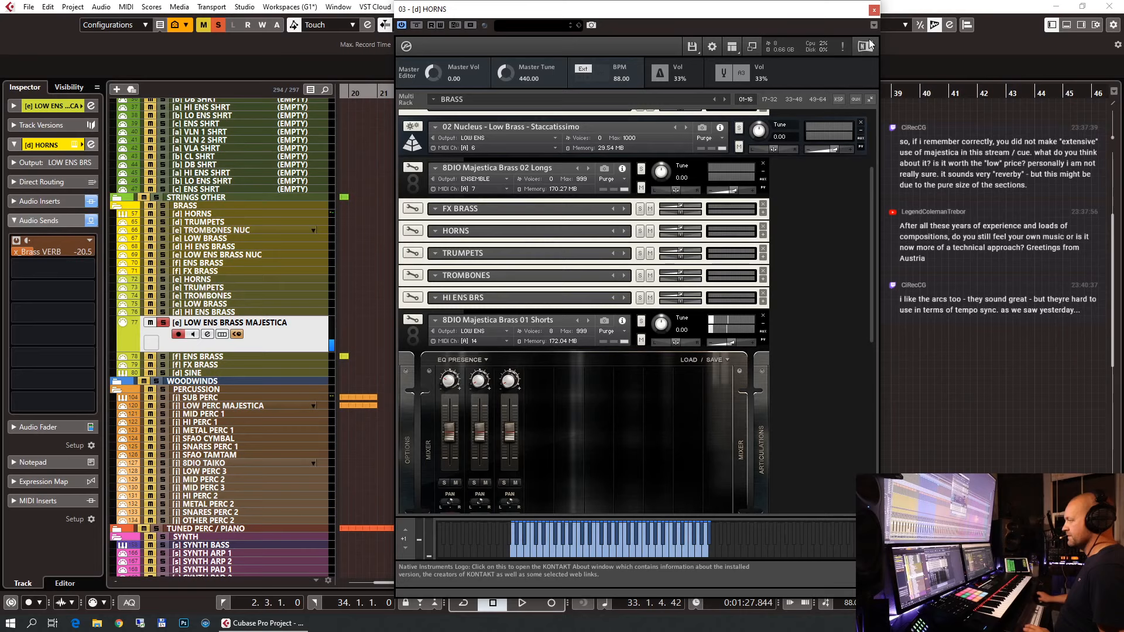
left_click(874, 9)
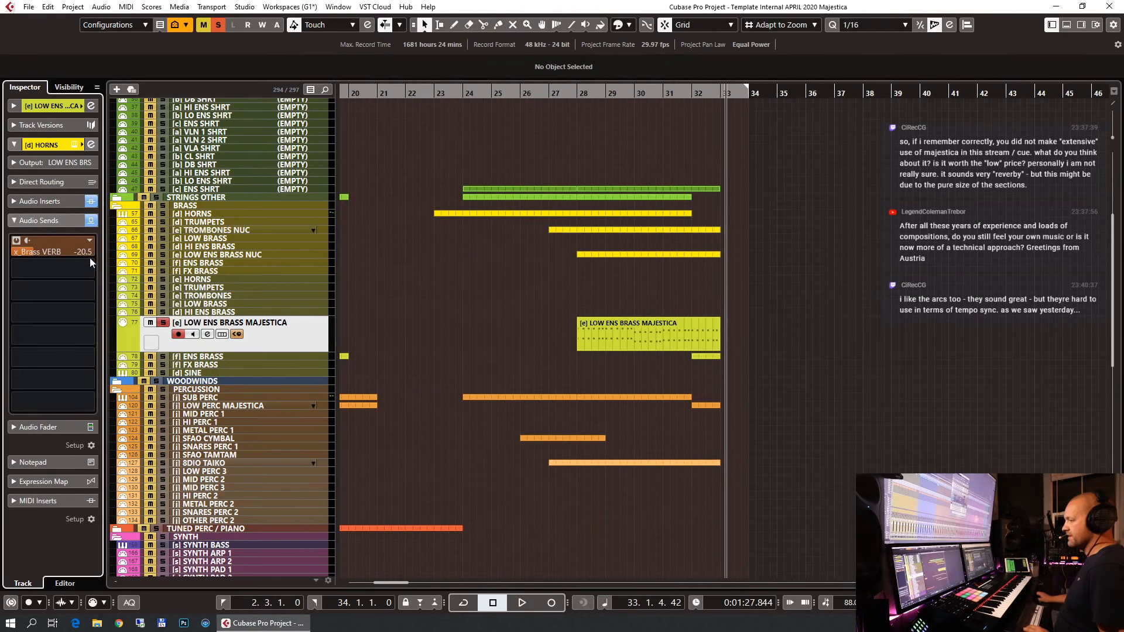
Bypass the x_Brass VERB send on LOW ENS BRASS MAJESTICA and listen to the dry part from bar 28.
left_click(16, 241)
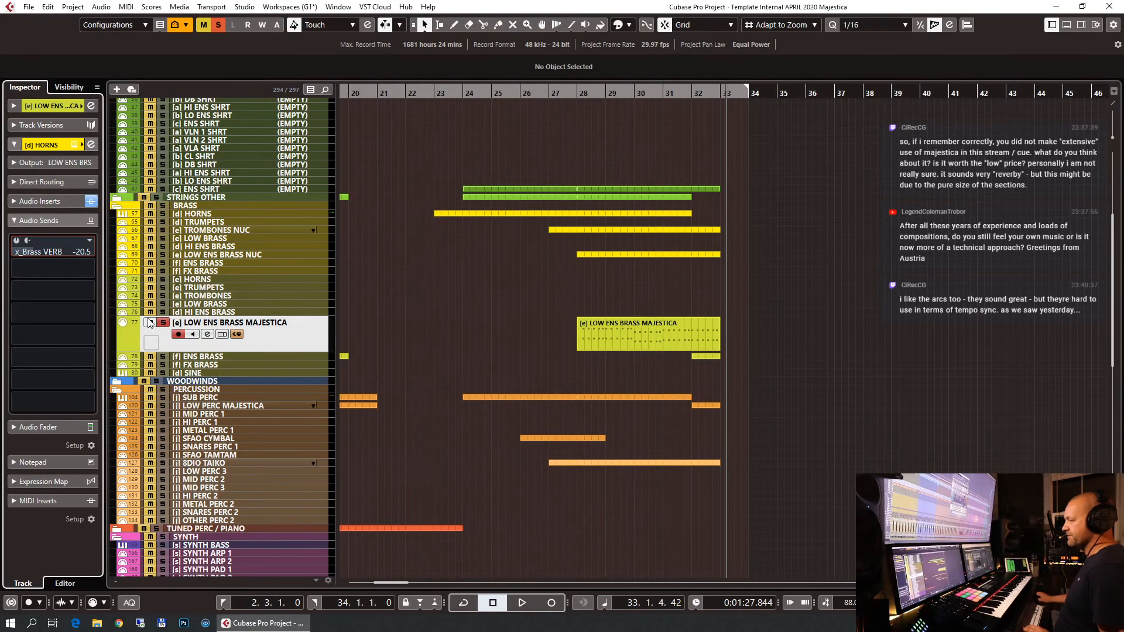
left_click(576, 96)
key("space")
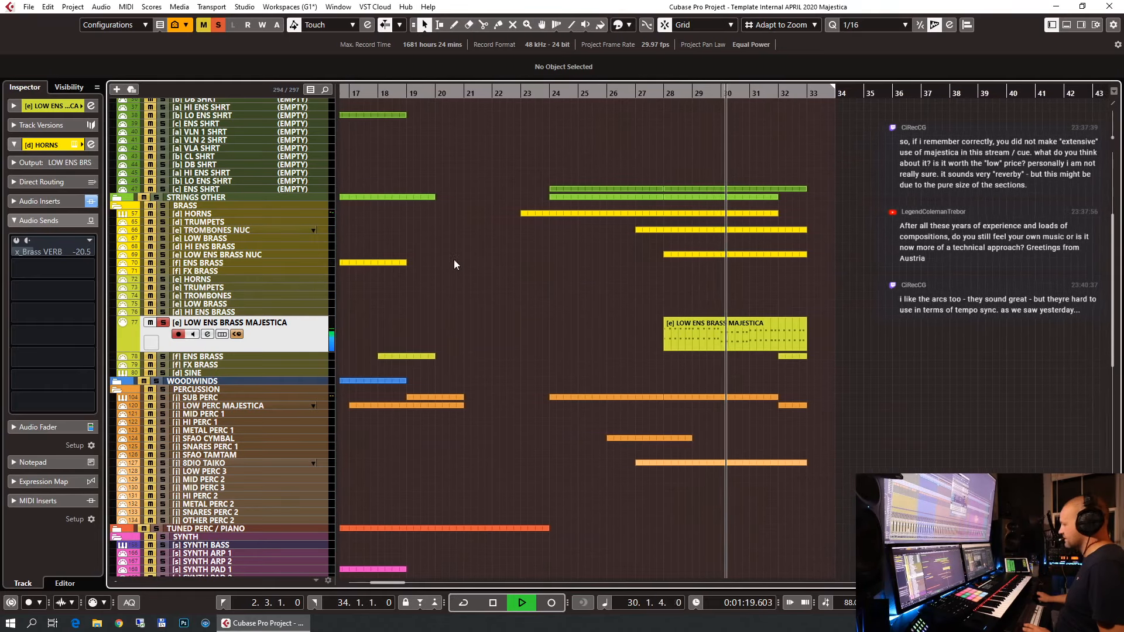
key("space")
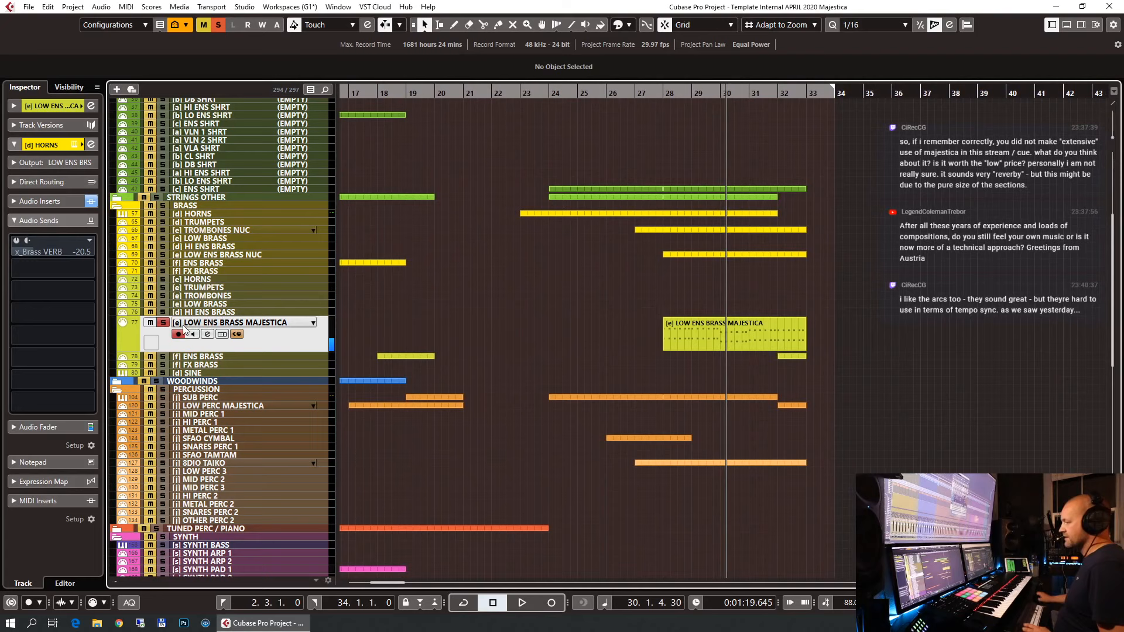
Audition LOW ENS BRASS NUC, LOW ENS BRASS MAJESTICA and the lower ENS BRASS track together in solo from bar 28.
left_click(257, 231)
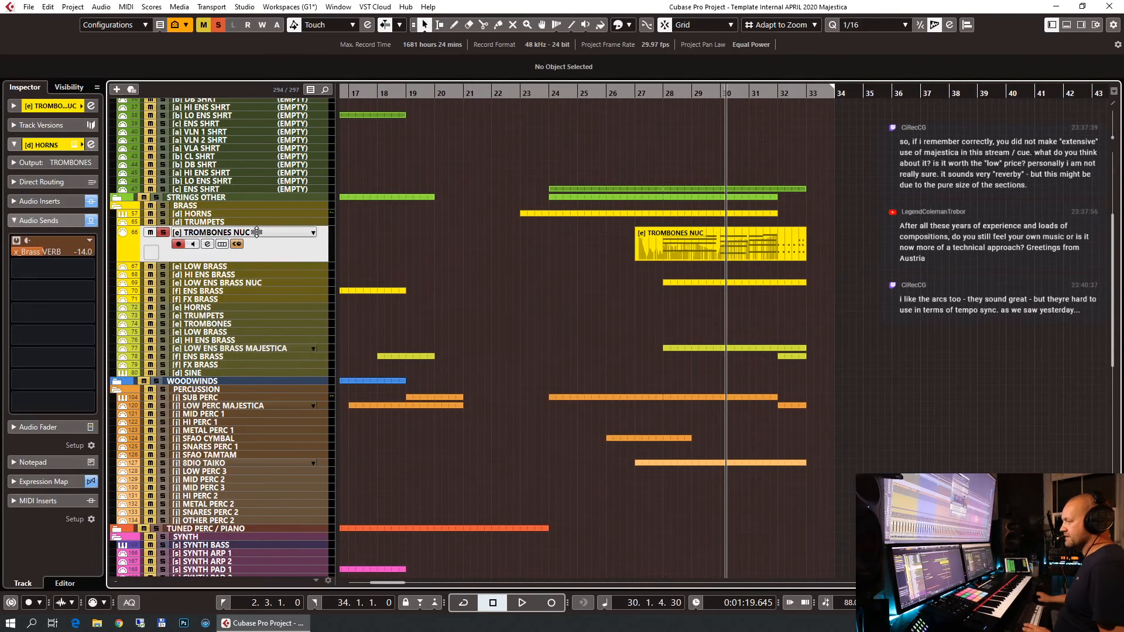
left_click(245, 282)
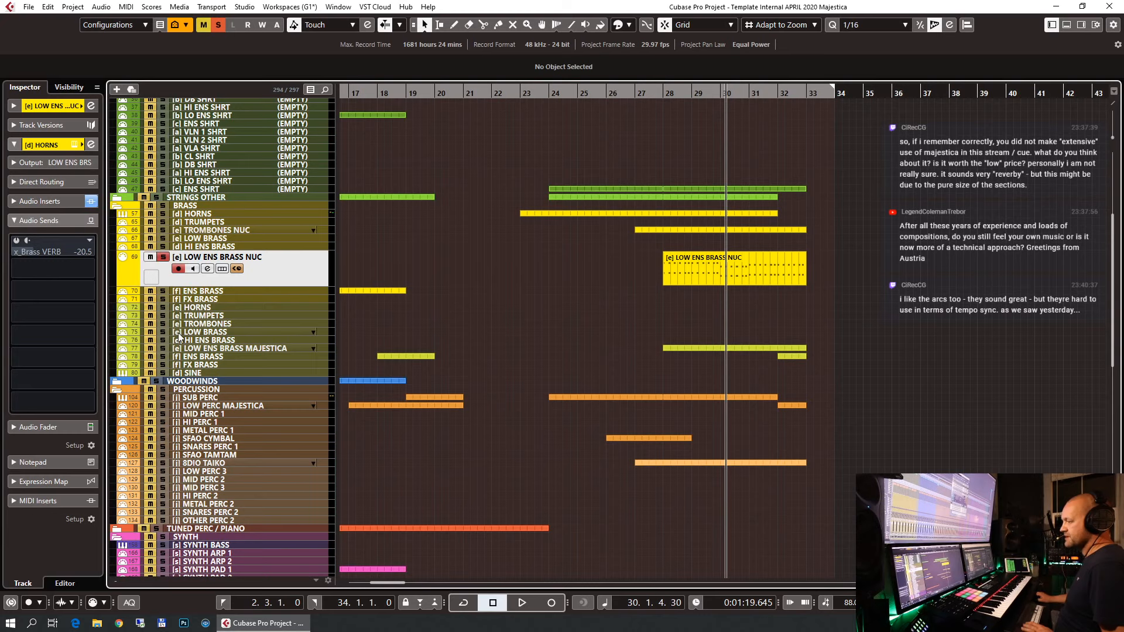
left_click(163, 357)
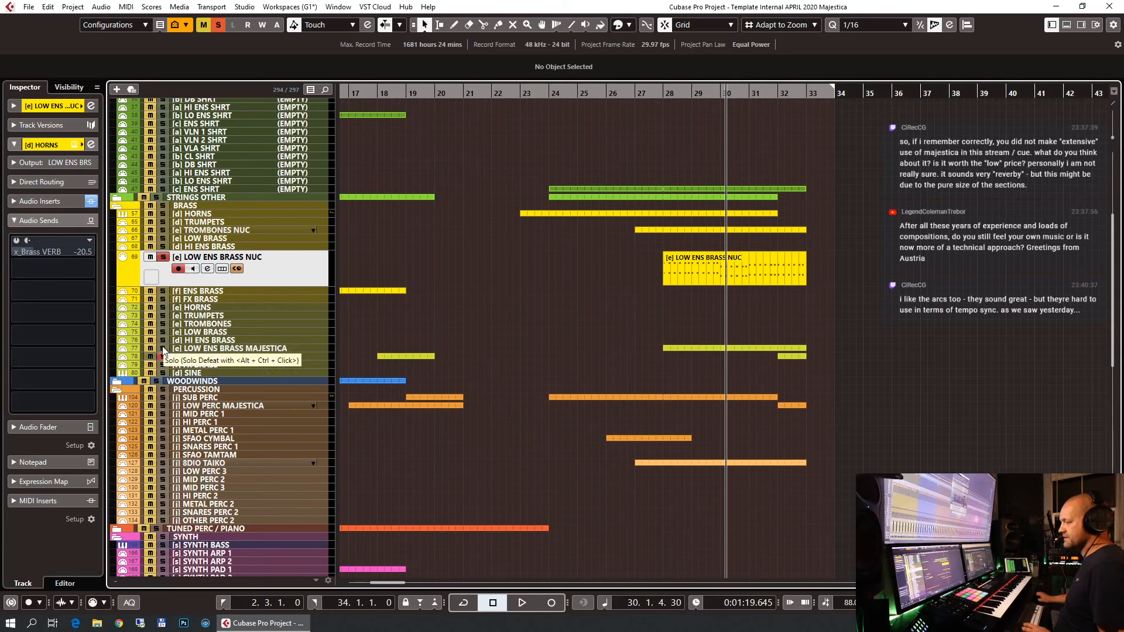
left_click(163, 349)
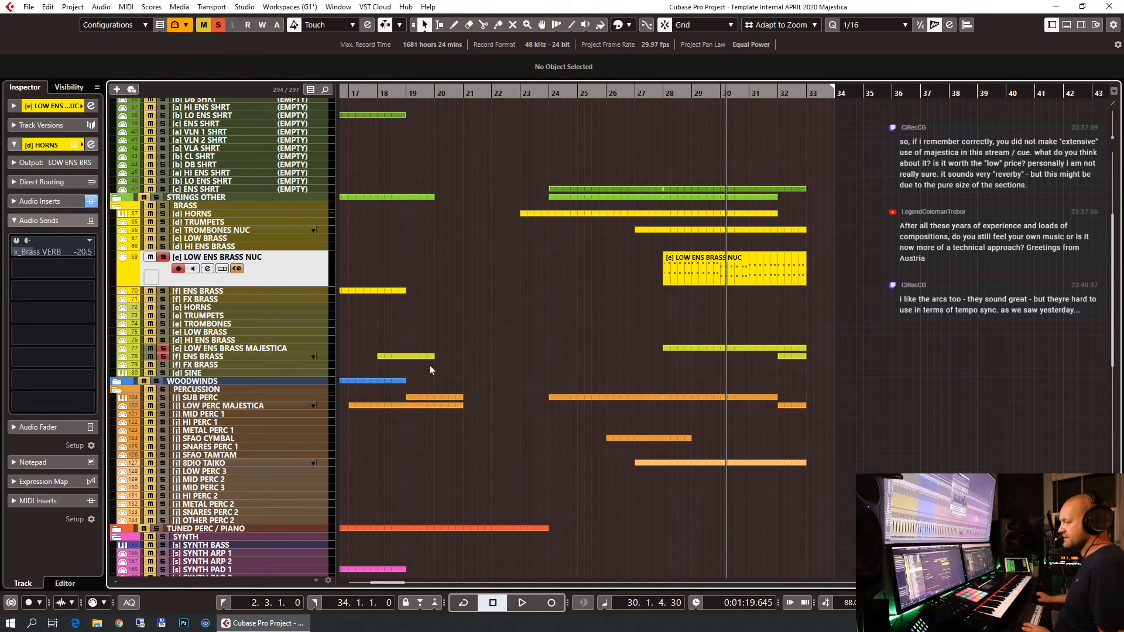
left_click(662, 95)
key("space")
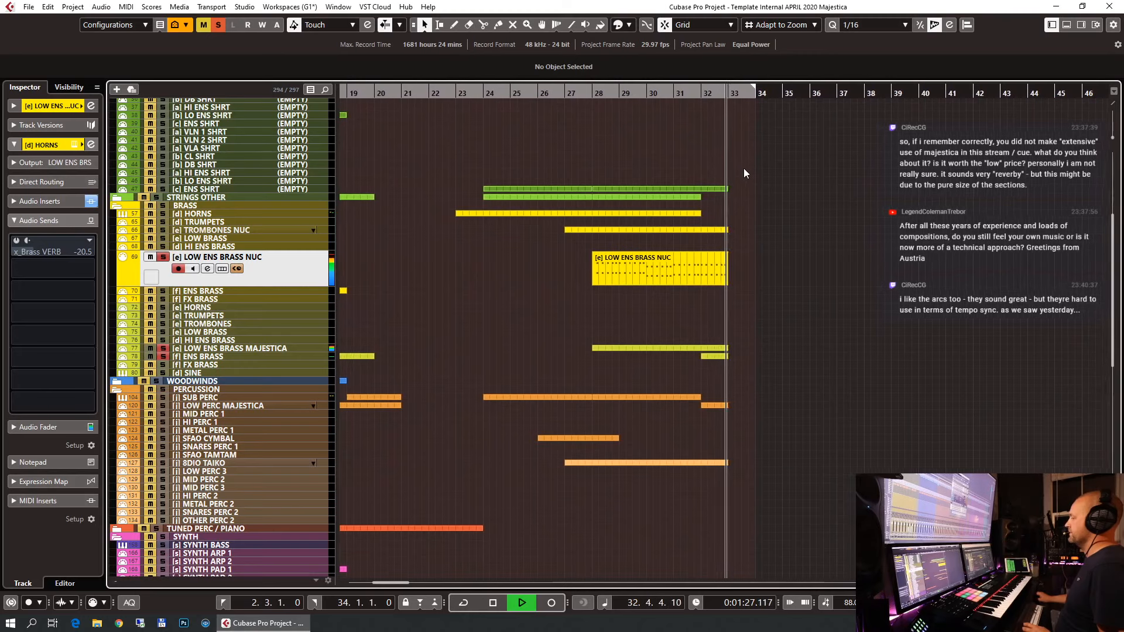
key("space")
Clear all track solos and listen to the full arrangement from bar 27.
left_click(218, 24)
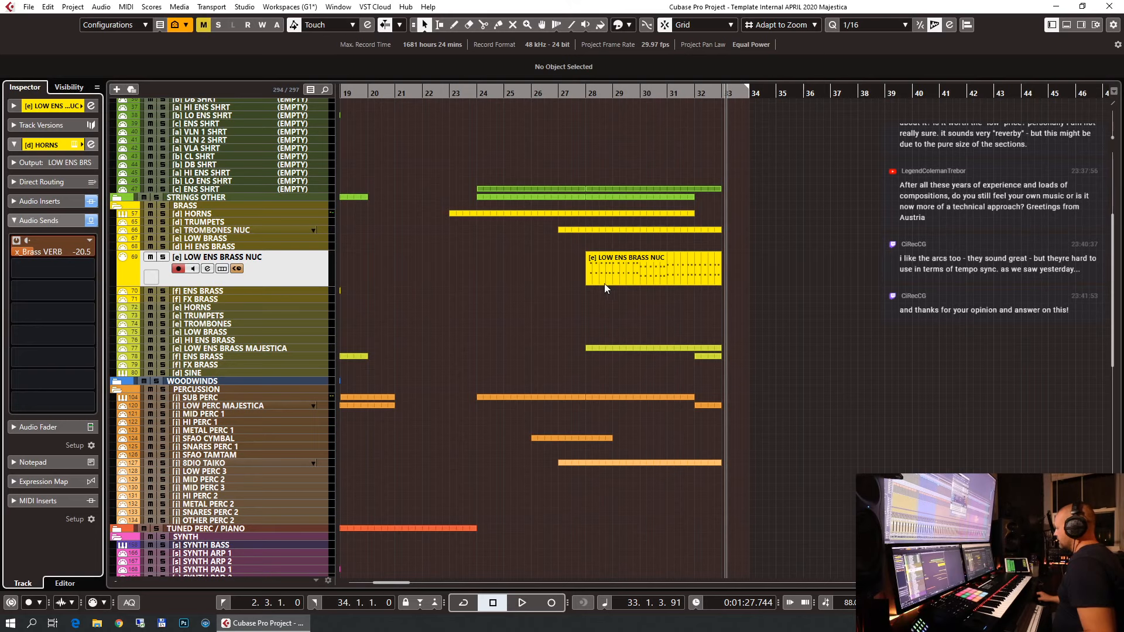
left_click(556, 94)
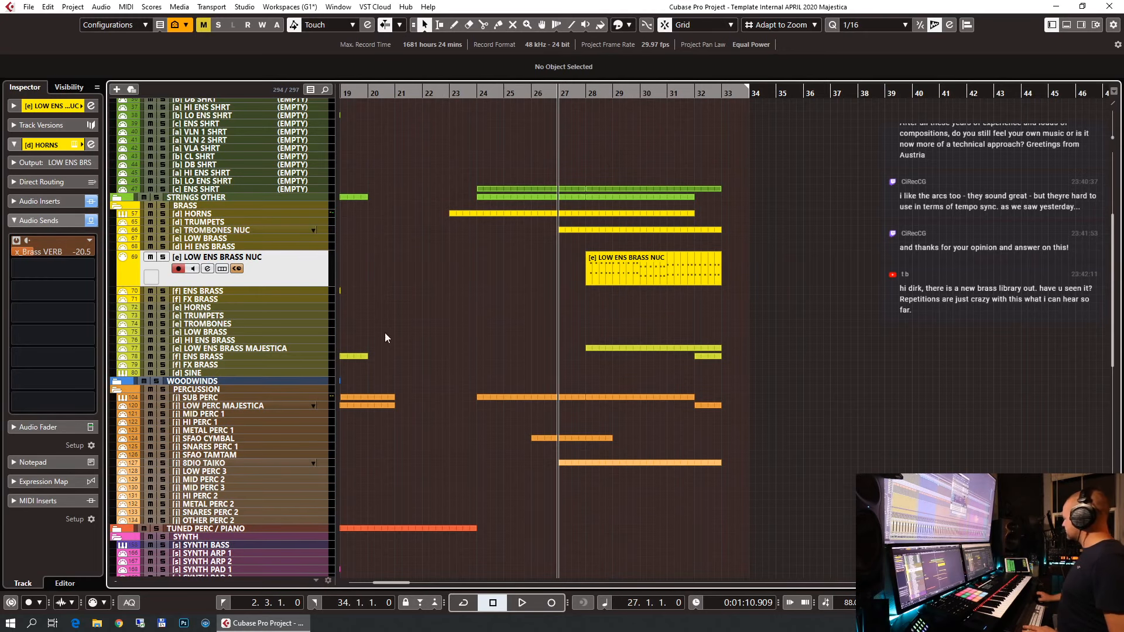
key("space")
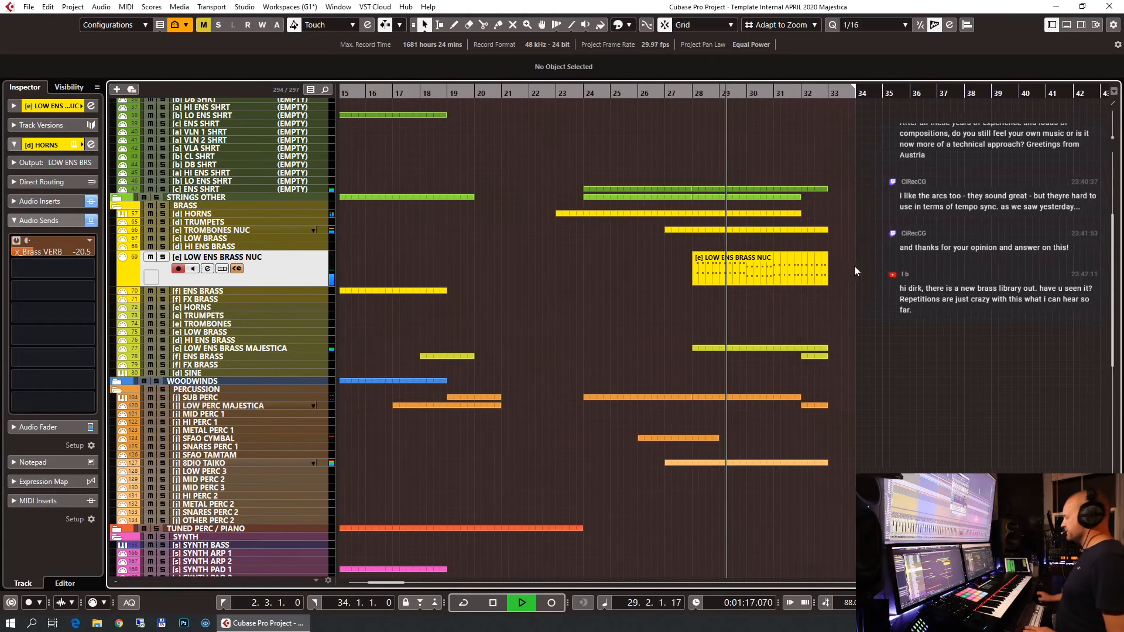
key("space")
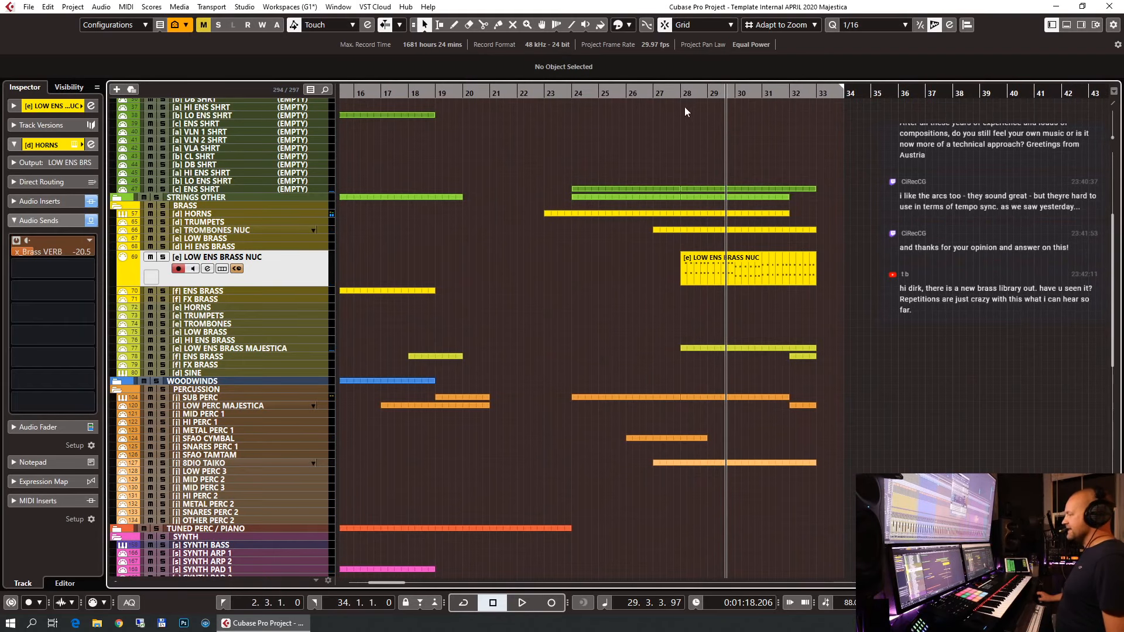
Set the playhead to bar 28, expand the SFX TONAL folder and open the instrument of the BRAAMS 1 track.
left_click(682, 94)
scroll(851, 278, "down", 10)
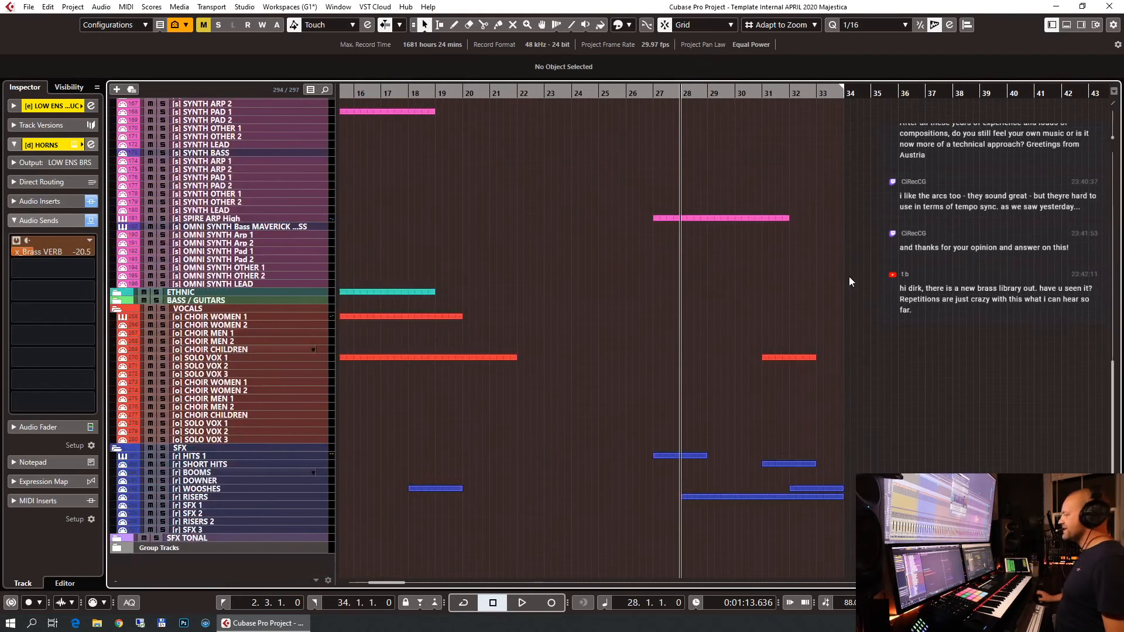
left_click(117, 538)
scroll(178, 493, "down", 2)
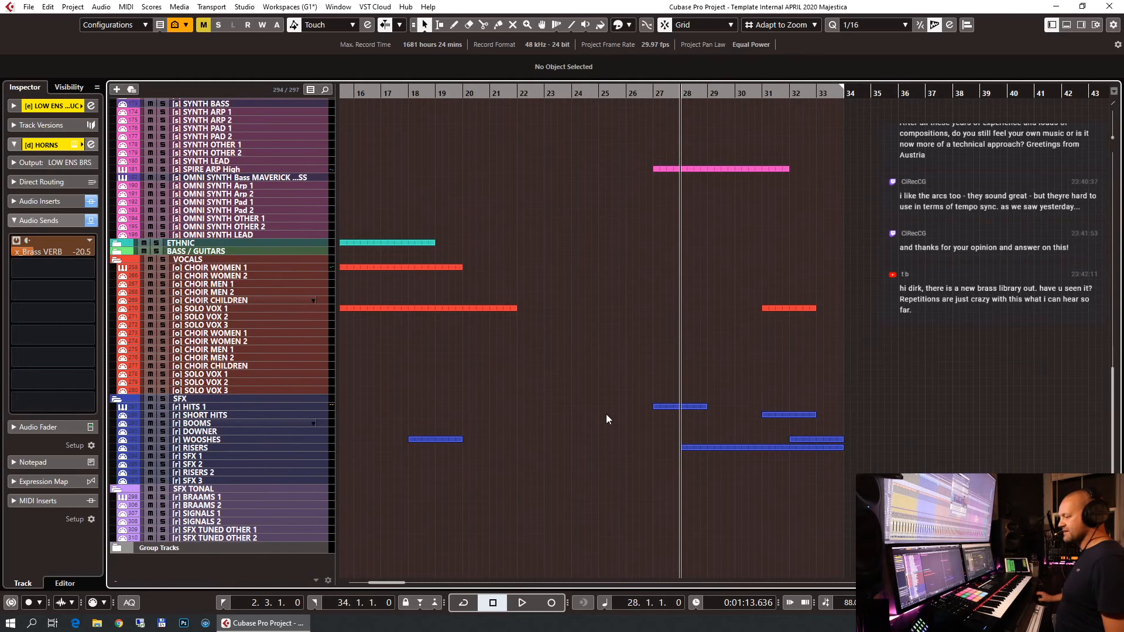
left_click(189, 500)
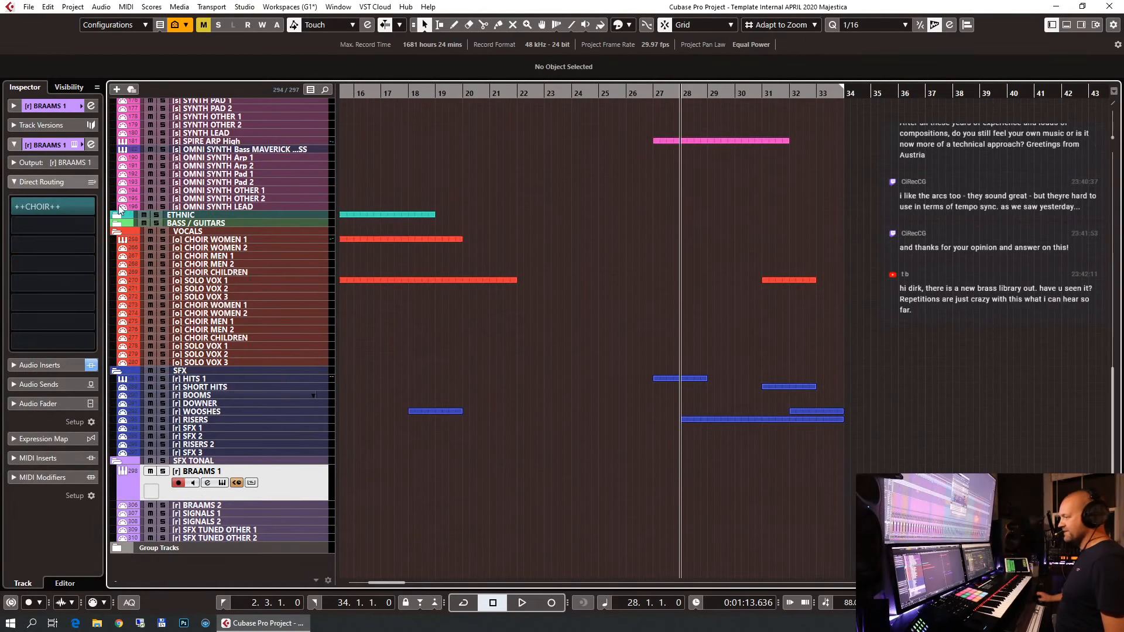
left_click(73, 145)
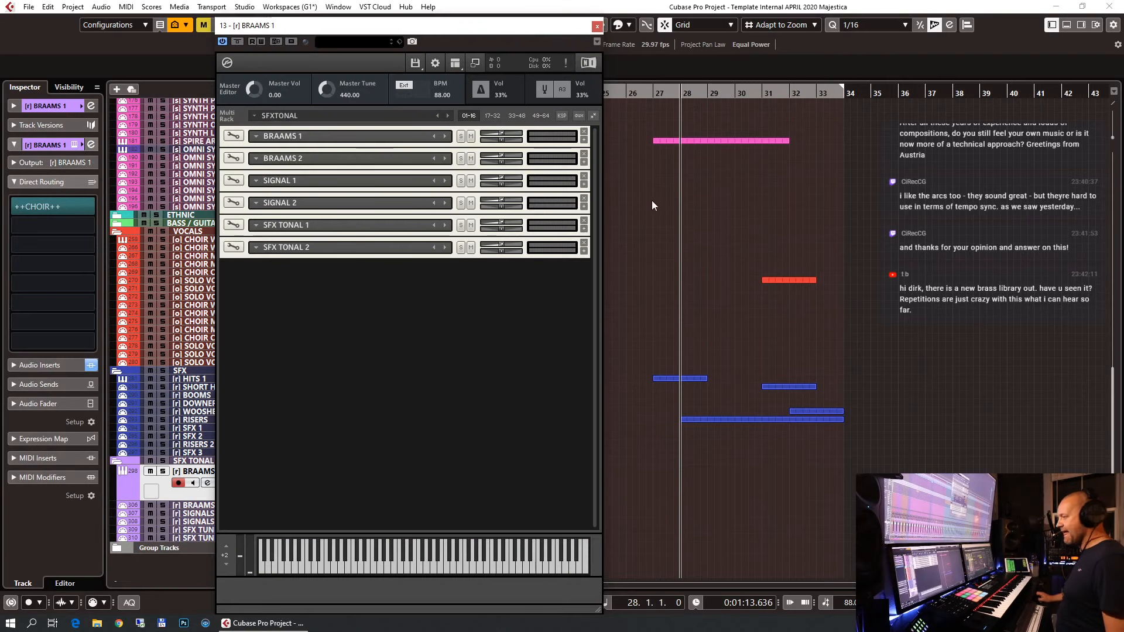
Load Aeon Hits Menu.nki from the Heavyocity AEON SFX library into the BRAAMS 1 slot and expand the instrument.
left_click(255, 137)
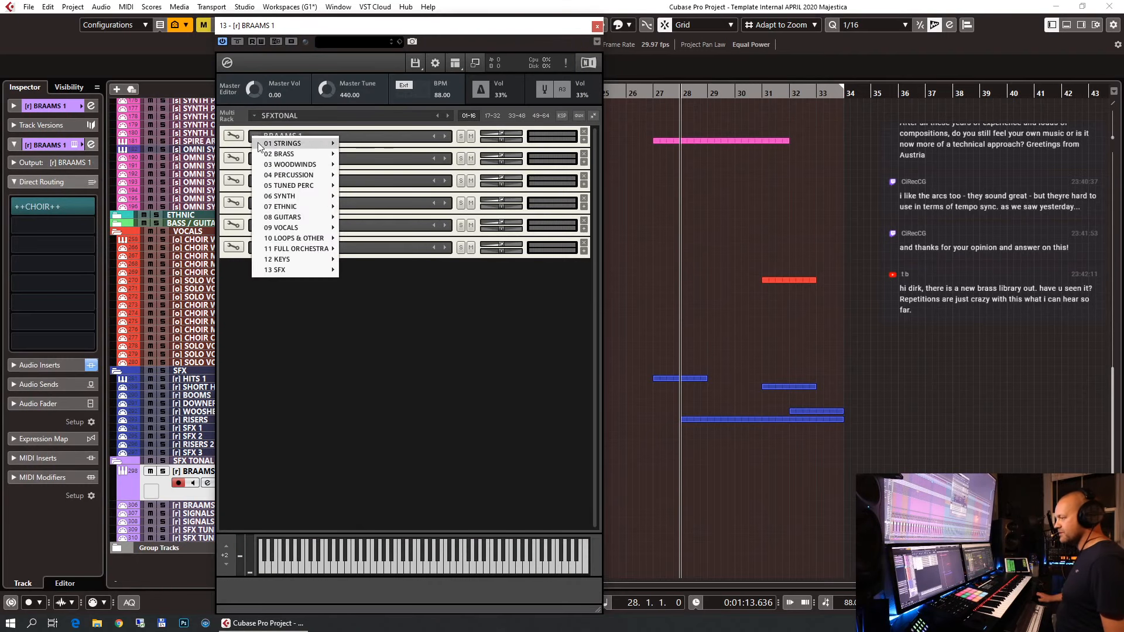
mouse_move(301, 241)
mouse_move(306, 274)
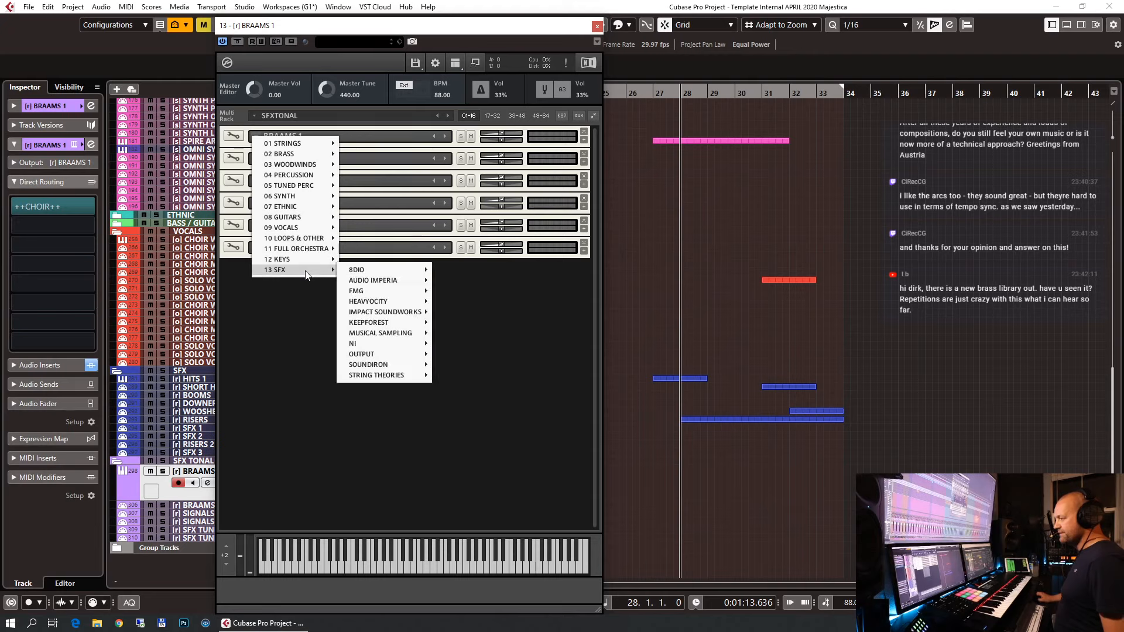
mouse_move(371, 269)
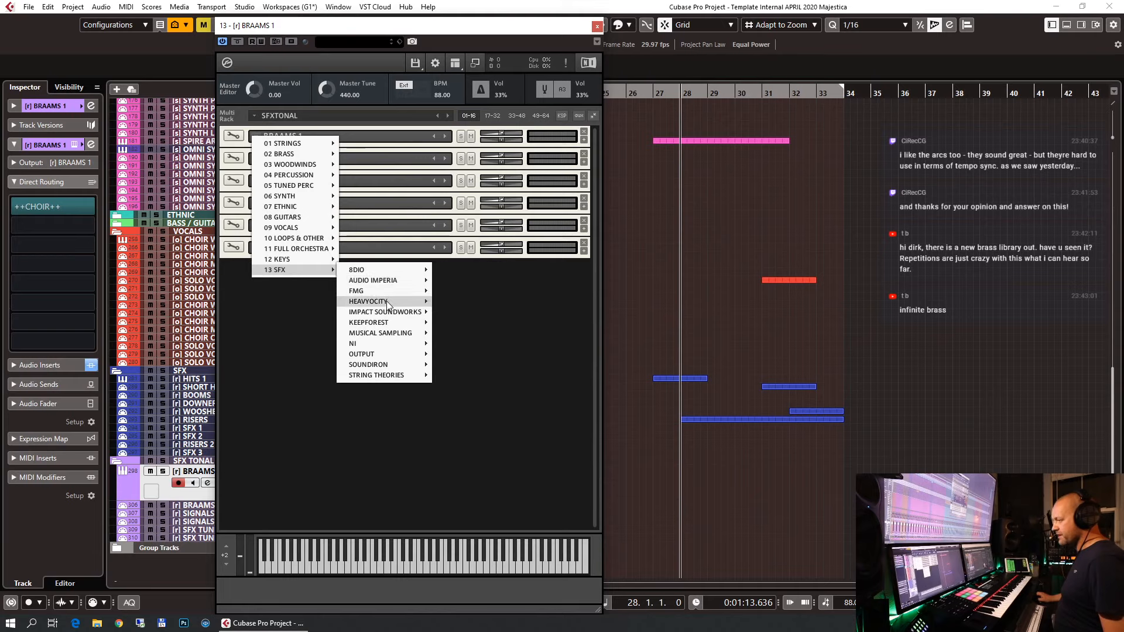
mouse_move(388, 303)
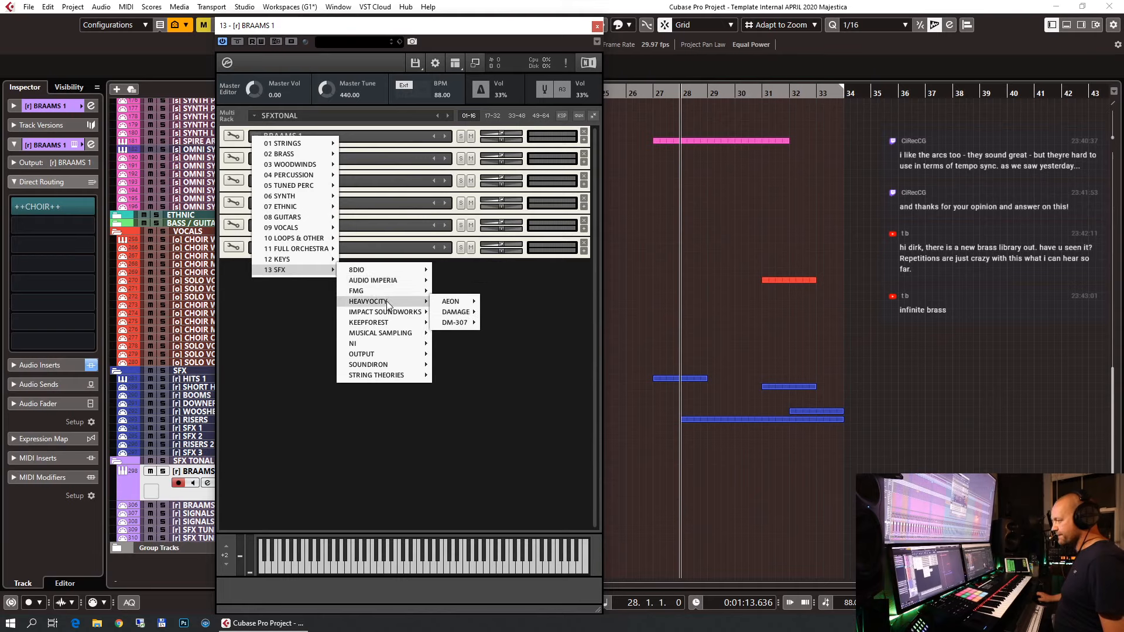
mouse_move(440, 303)
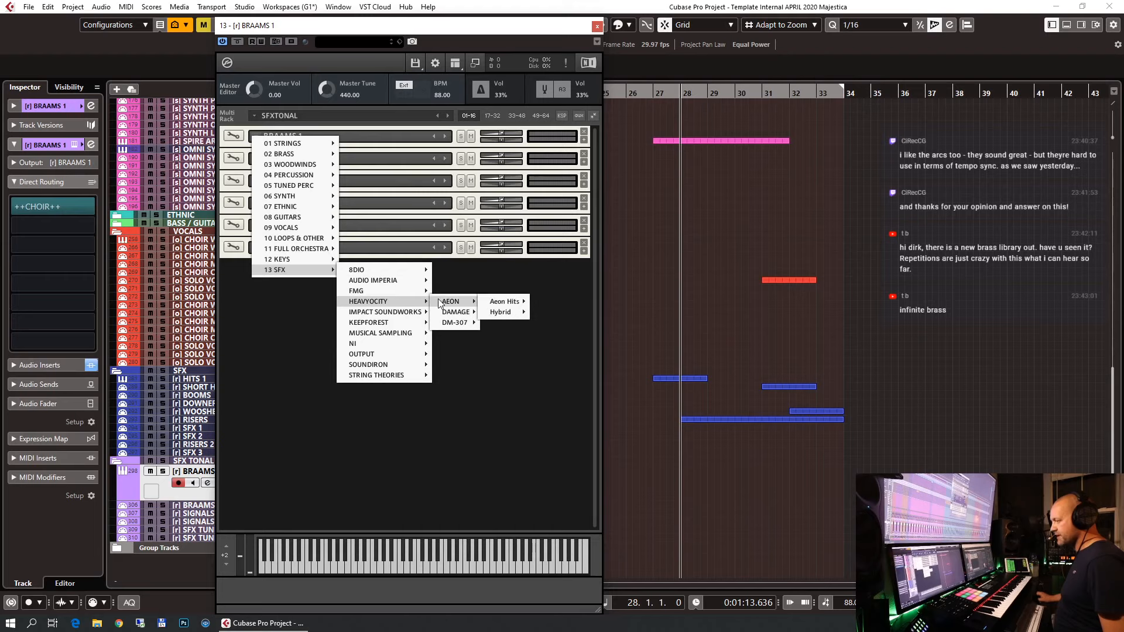
mouse_move(503, 301)
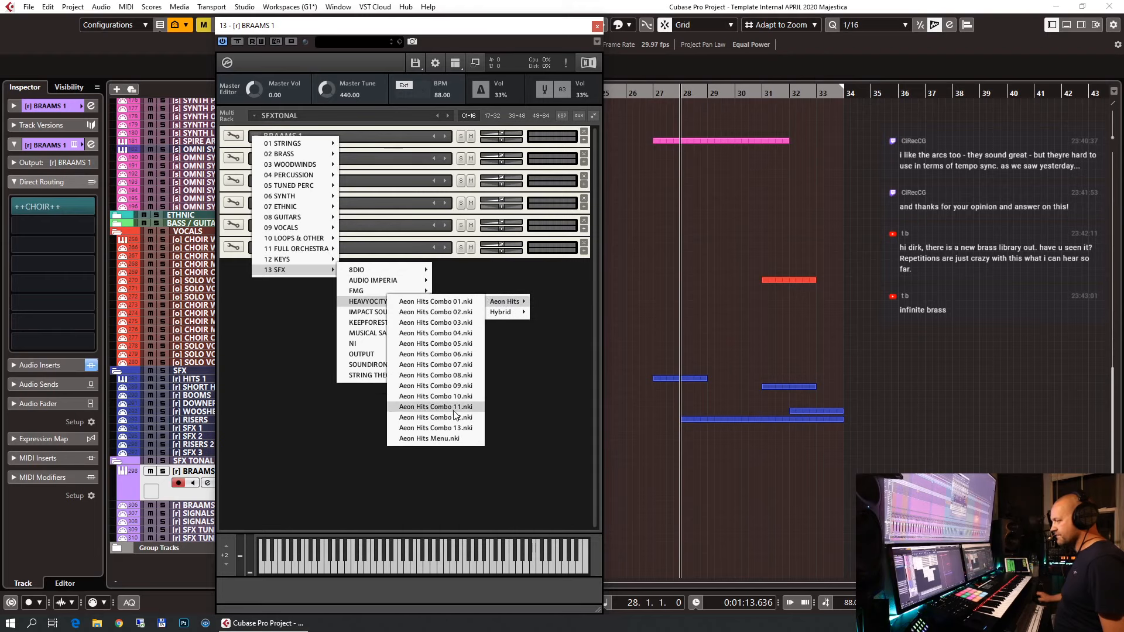
left_click(436, 439)
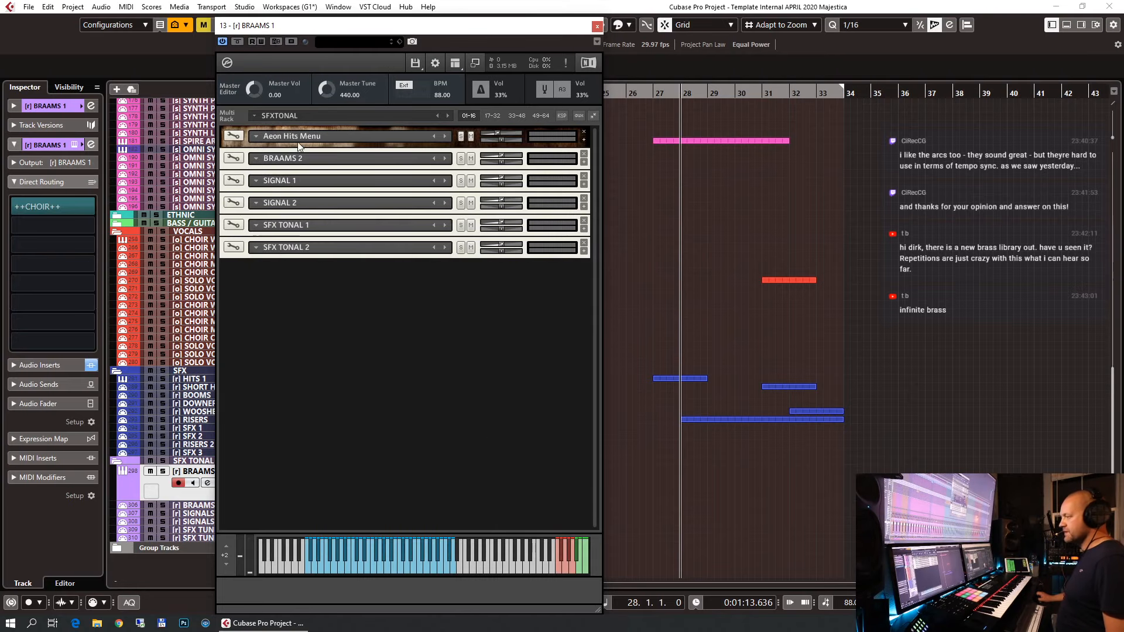
left_click(583, 141)
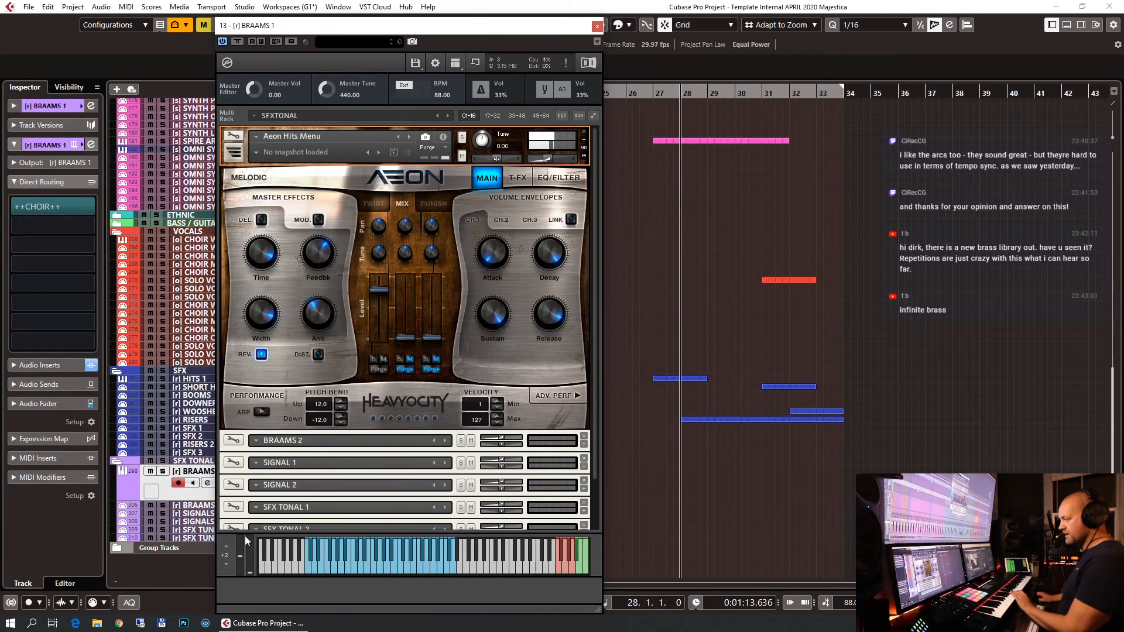
Audition Aeon Hits Menu in different octaves, switch to Aeon Hits Combo 01 and set the on-screen keyboard's octave shift to +1.
left_click(226, 564)
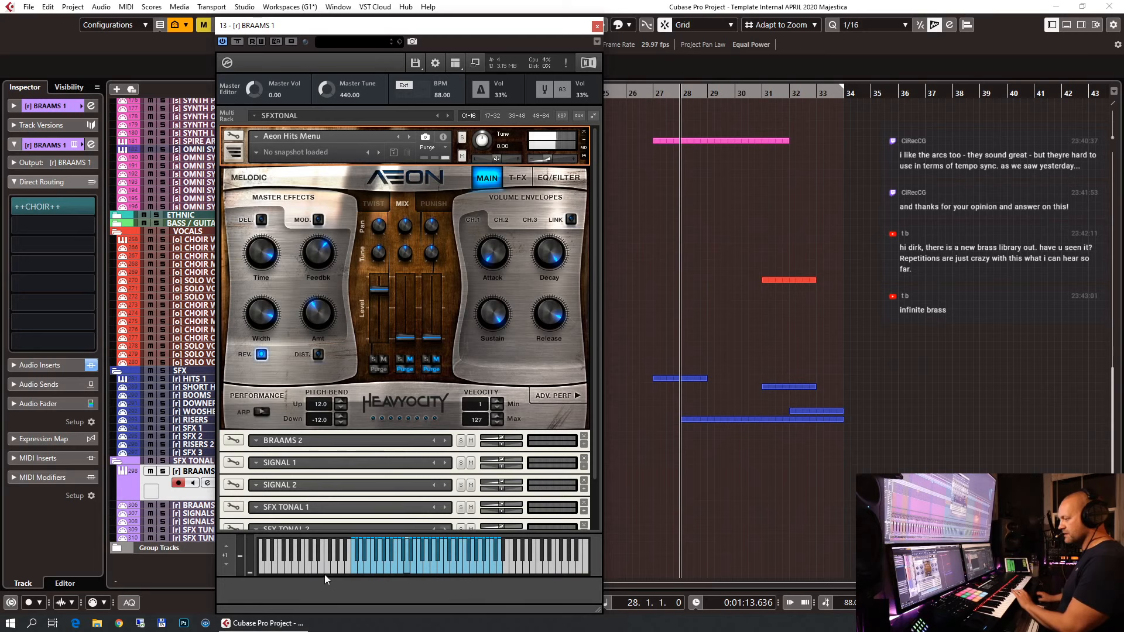
left_click(227, 545)
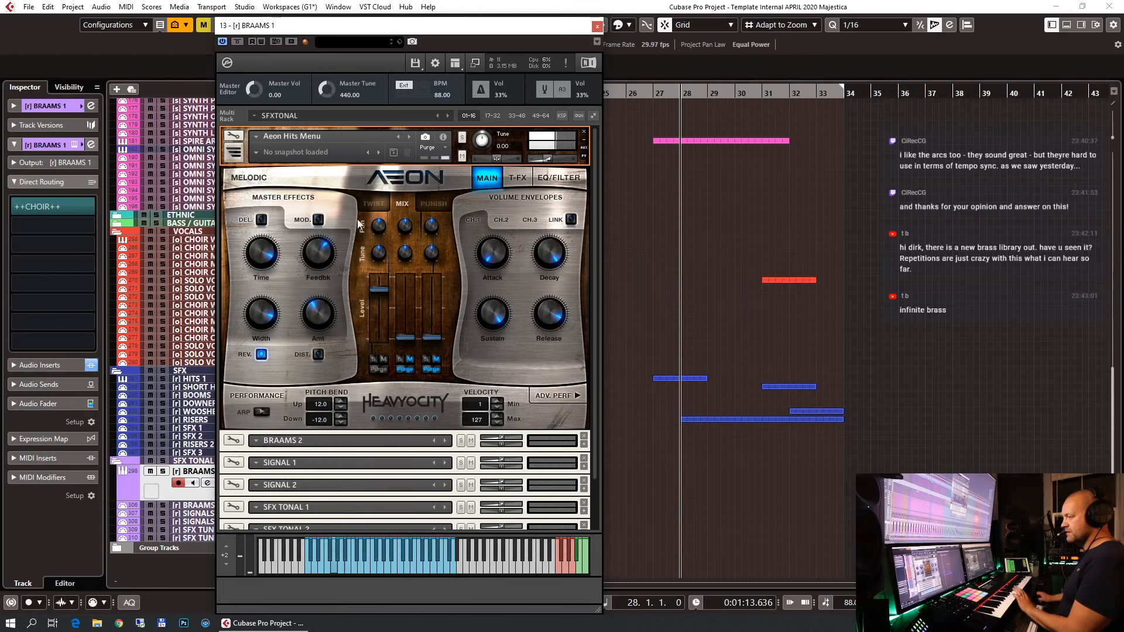
left_click(408, 136)
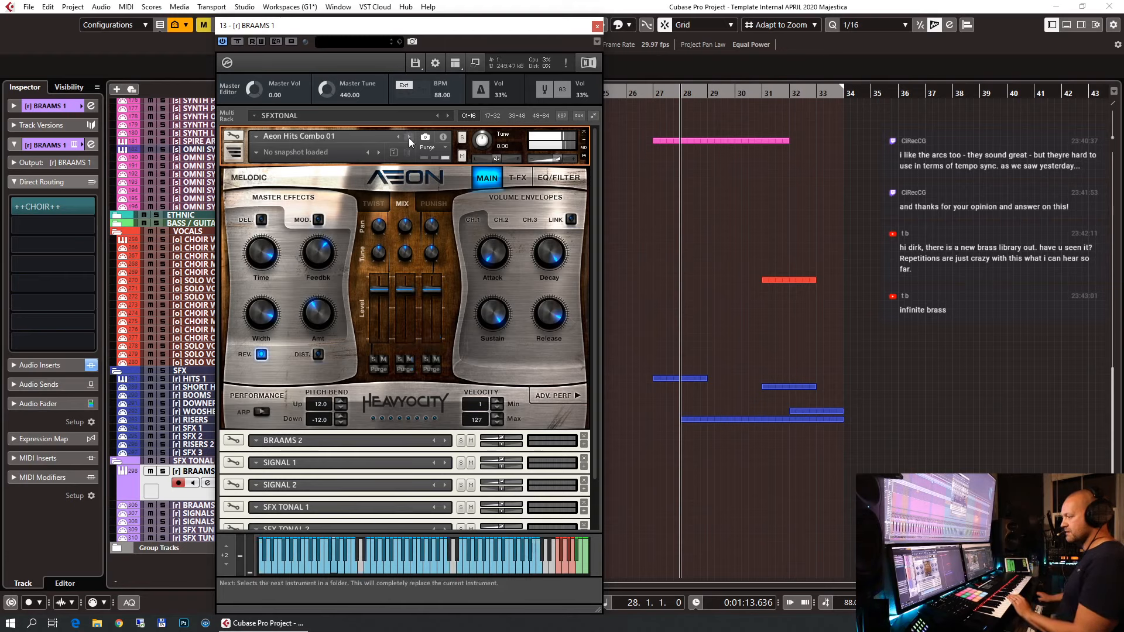
left_click(227, 566)
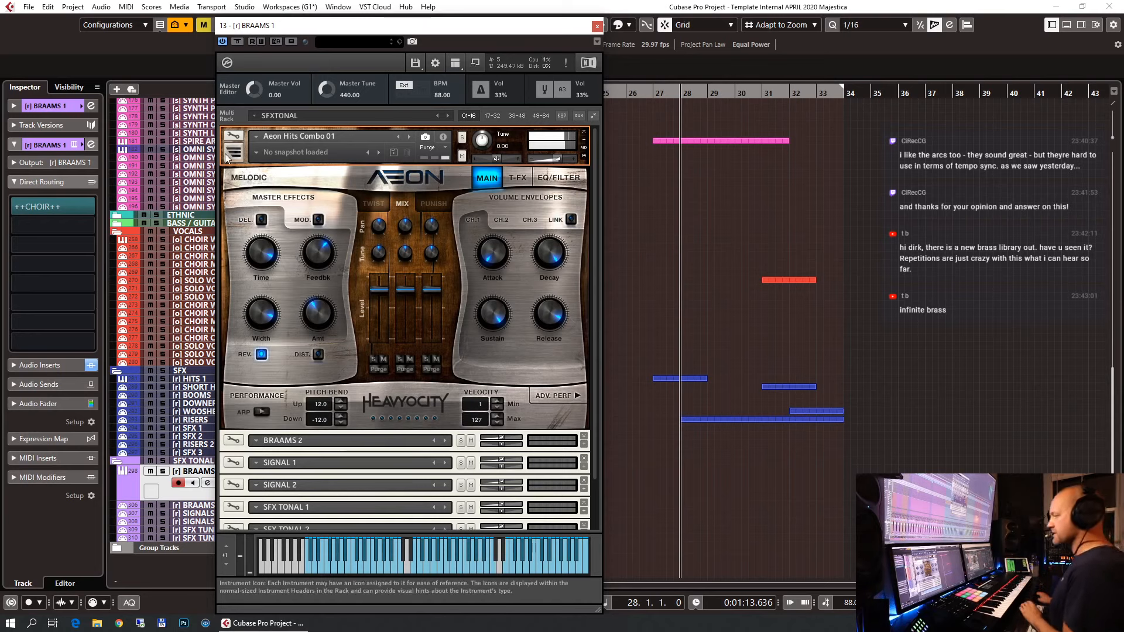
Load The Starters - KS.nki from the Musical Sampling MEDUSA SFX library into the BRAAMS 1 slot.
left_click(255, 137)
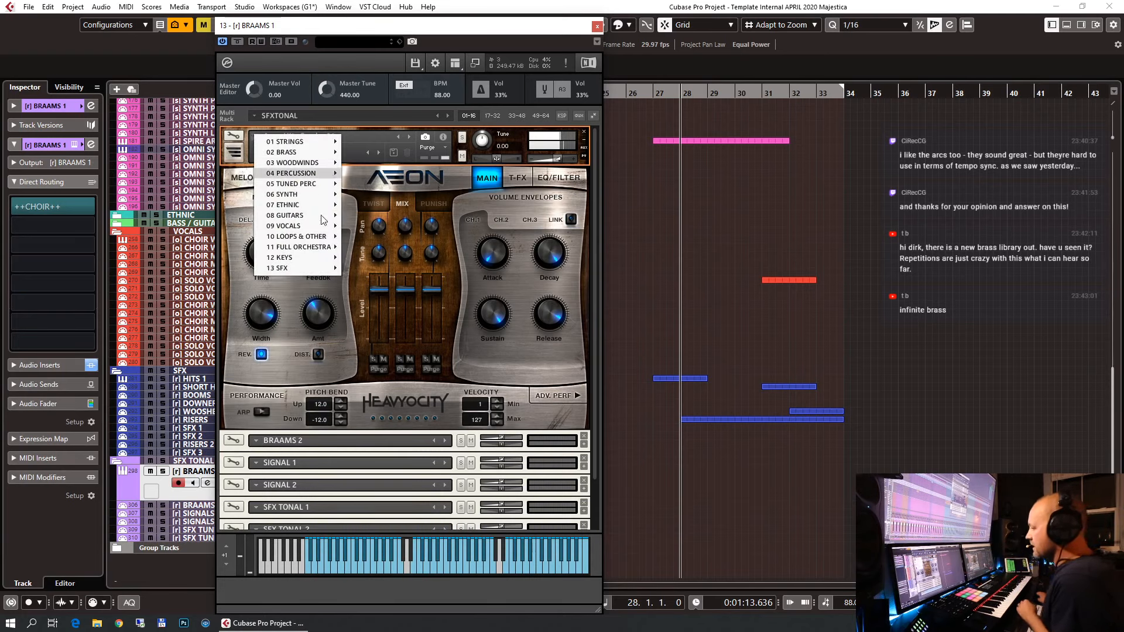
mouse_move(318, 268)
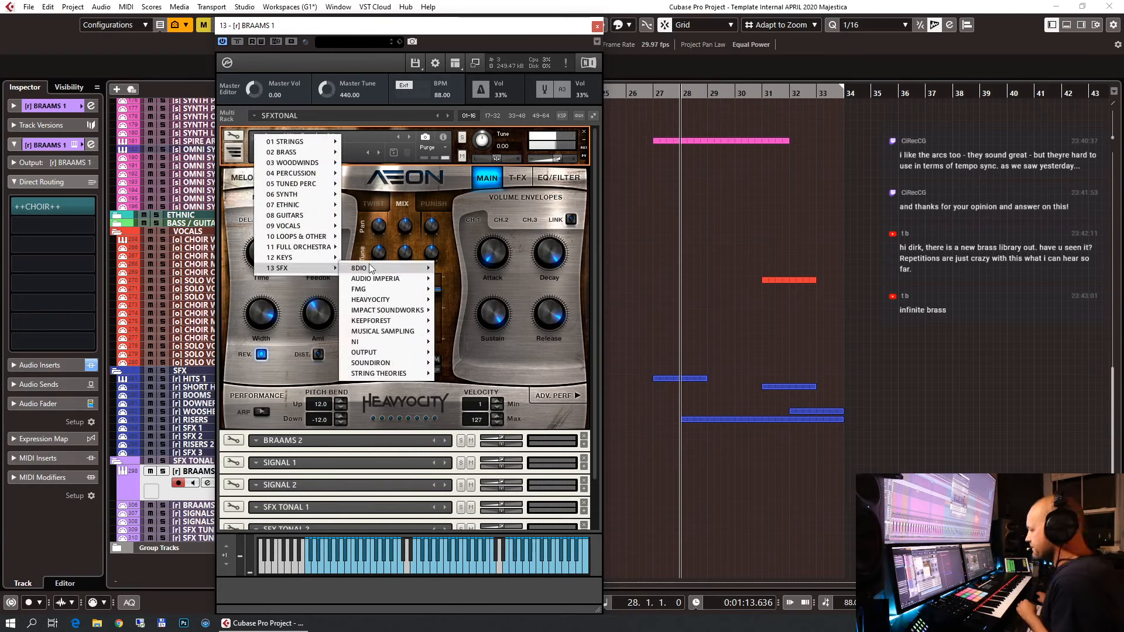
mouse_move(408, 315)
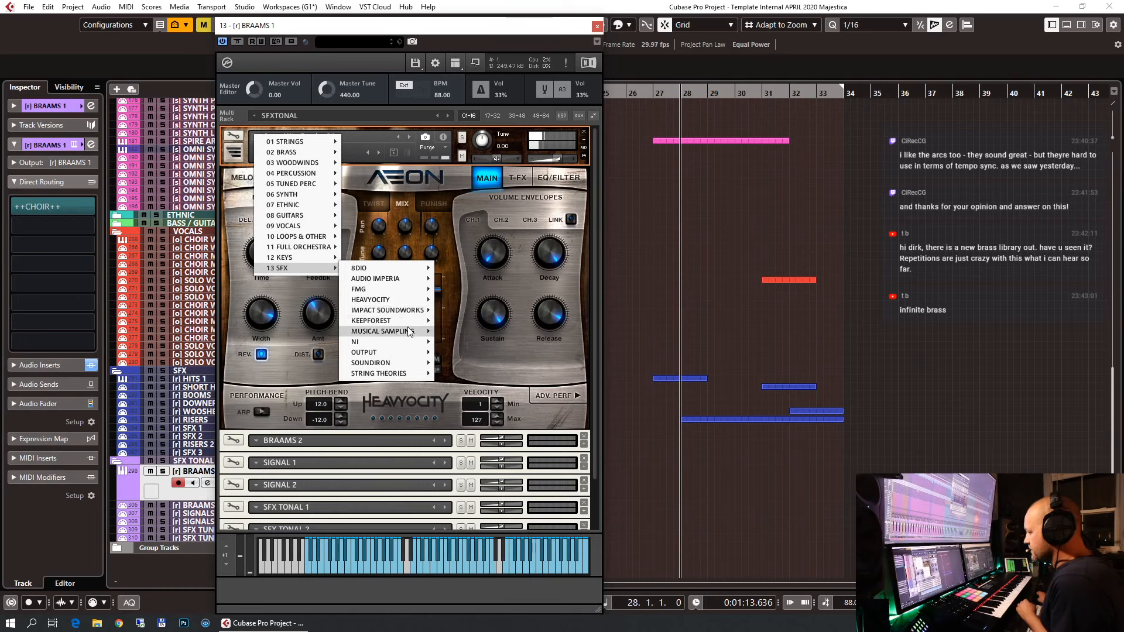
mouse_move(450, 338)
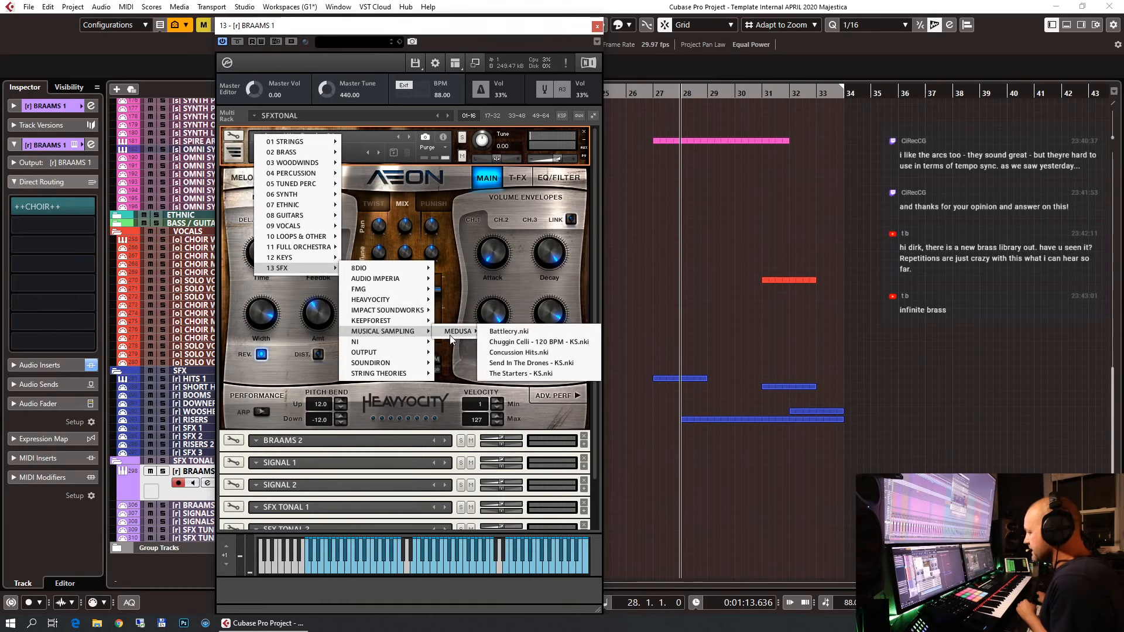
left_click(529, 374)
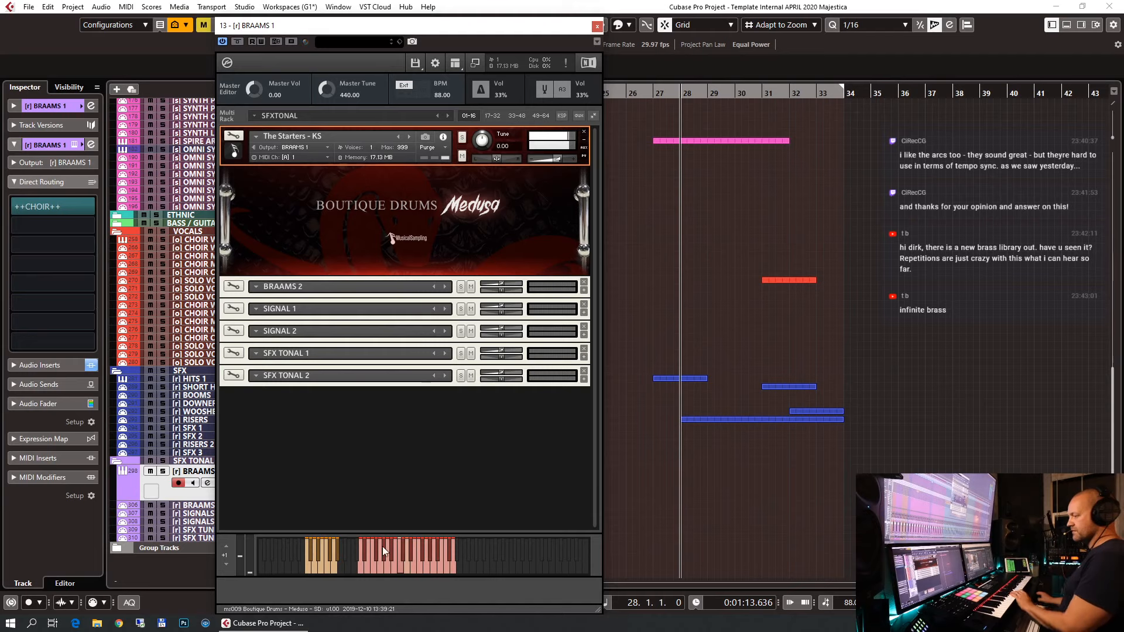
Audition the different keyswitches of The Starters - KS on the on-screen keyboard.
left_click(312, 568)
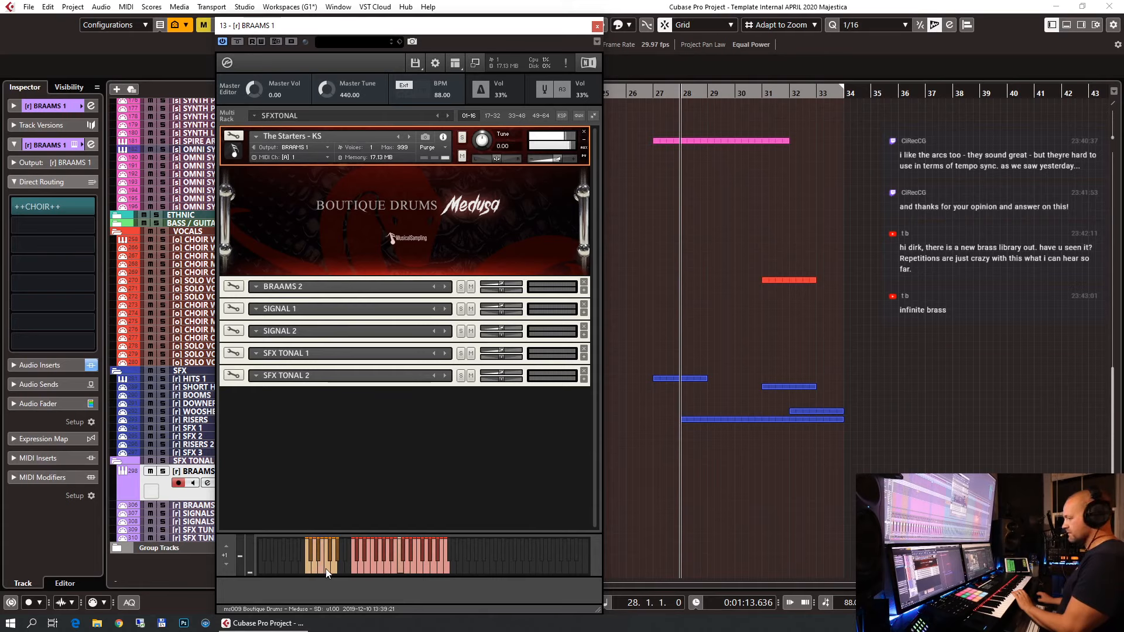
left_click(328, 568)
left_click(330, 560)
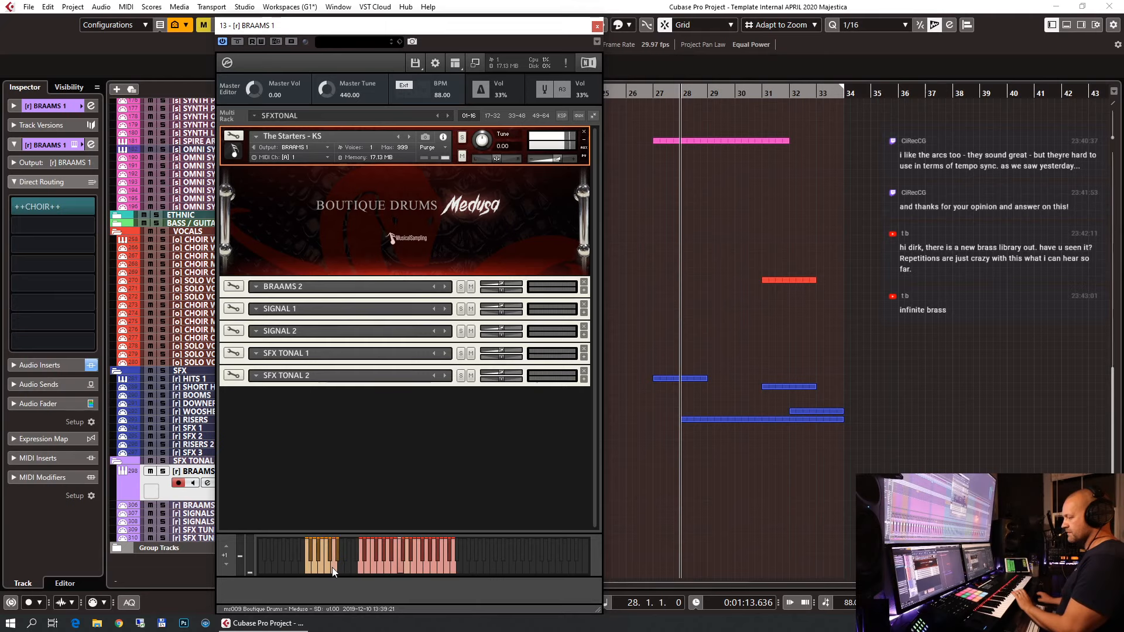
left_click(310, 556)
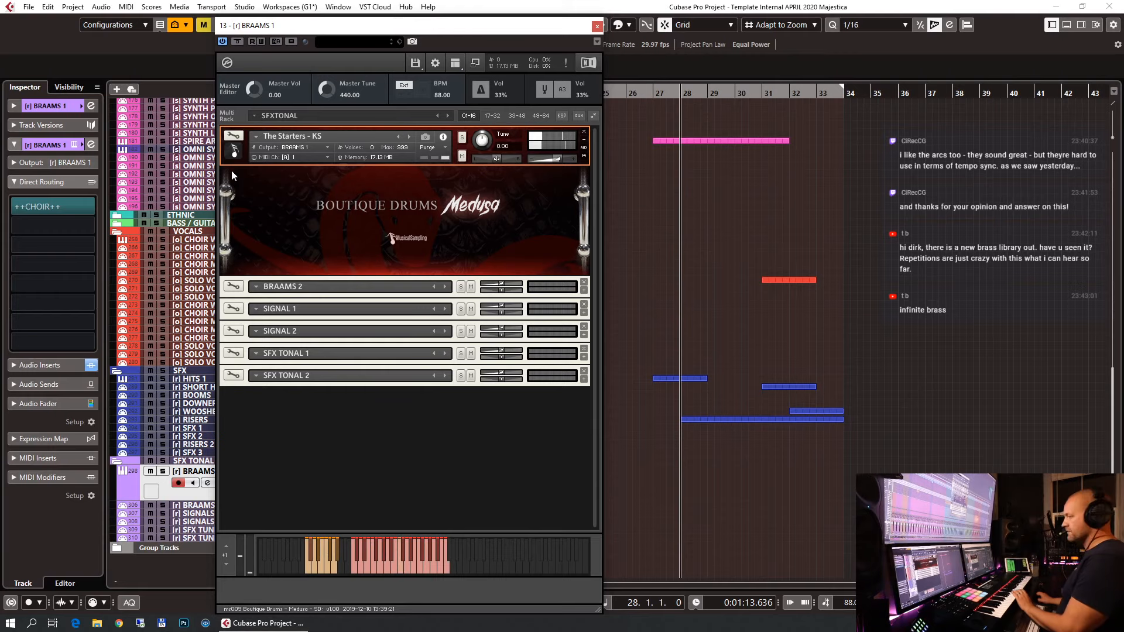
Replace the BRAAMS 1 instrument with 09. BRAAMS.nki from Keepforest's AIZER X CLASSIC Classic Trailer Tools Instruments and try one of its keyswitches.
left_click(256, 137)
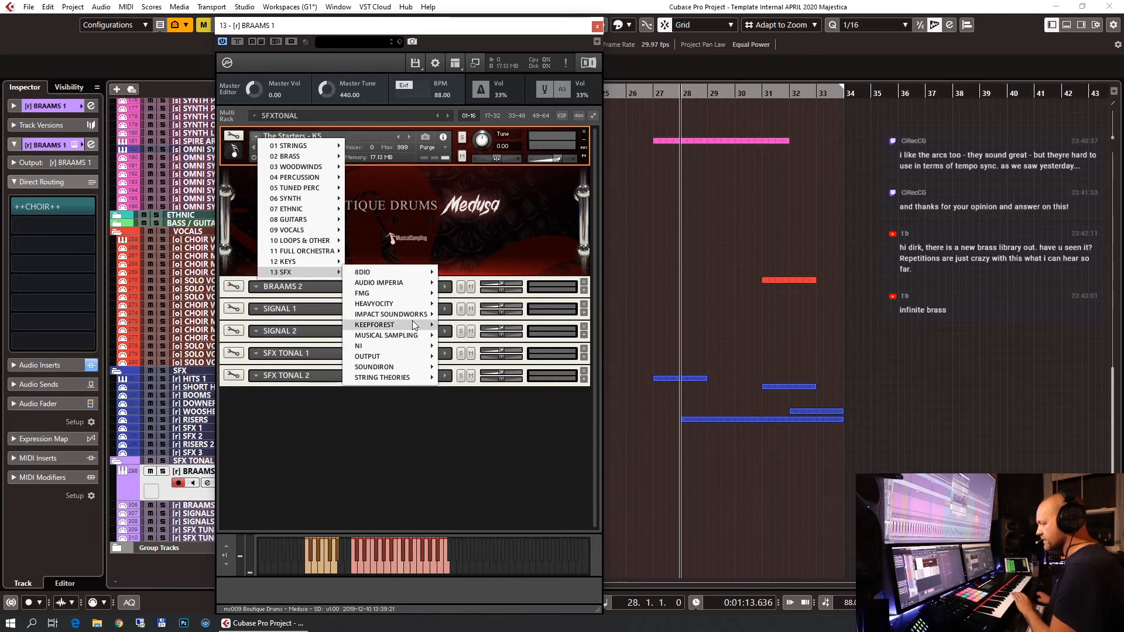
mouse_move(412, 319)
mouse_move(446, 327)
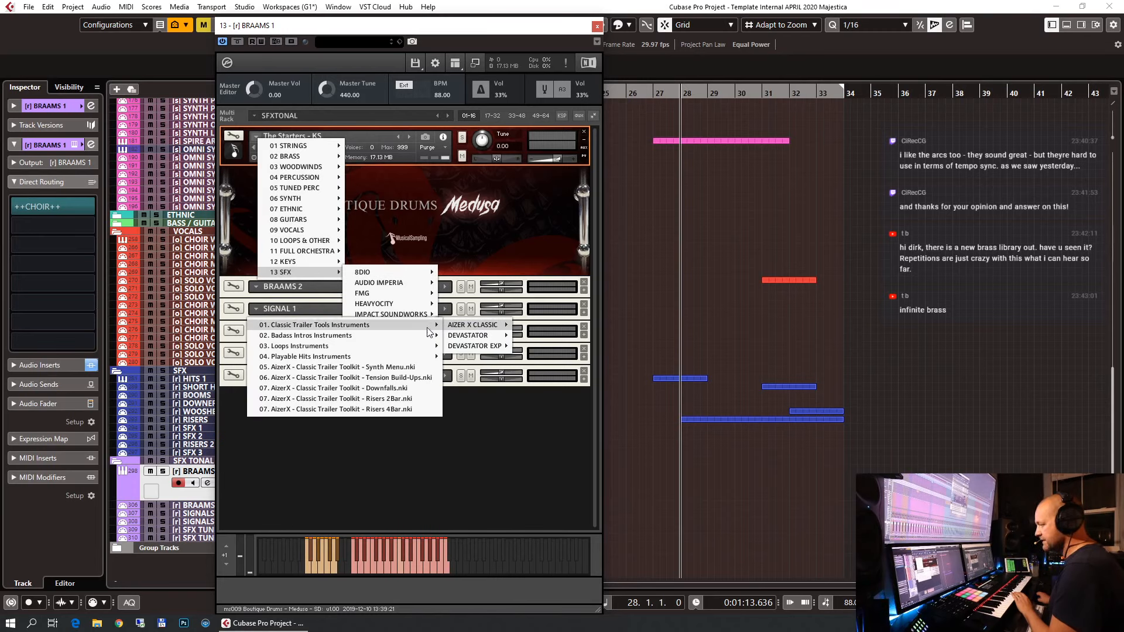
mouse_move(408, 350)
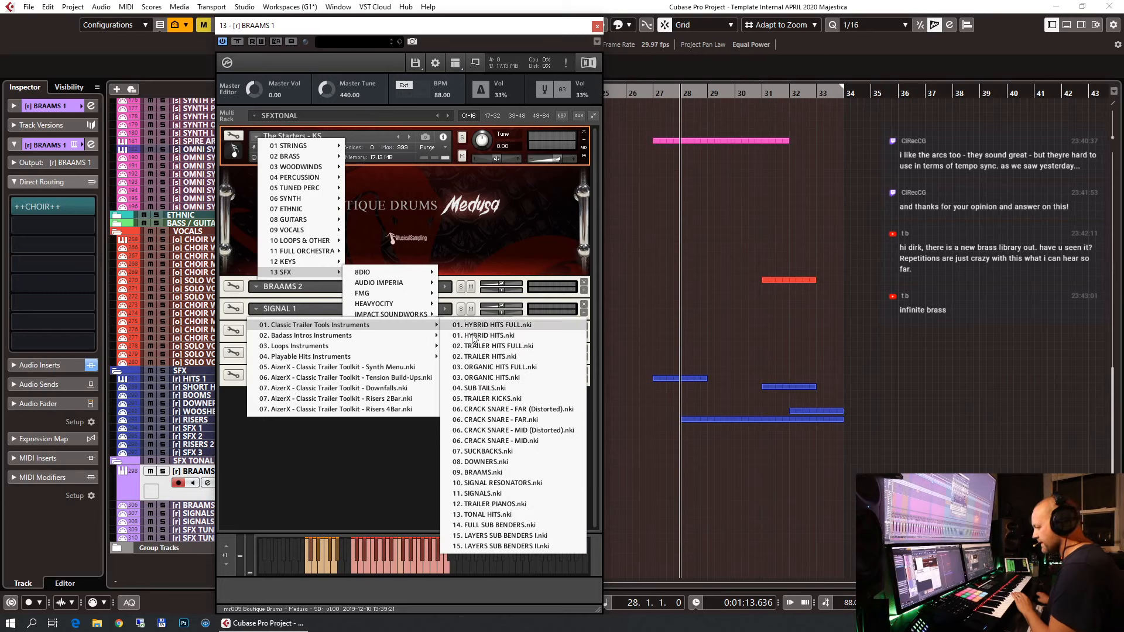
left_click(495, 474)
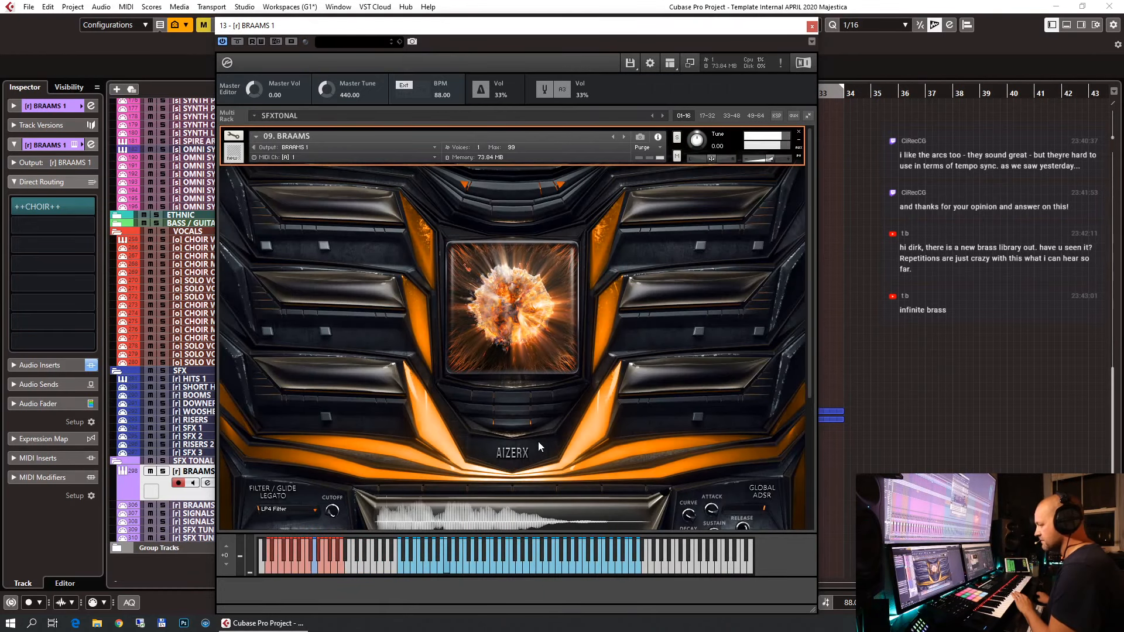
left_click(307, 568)
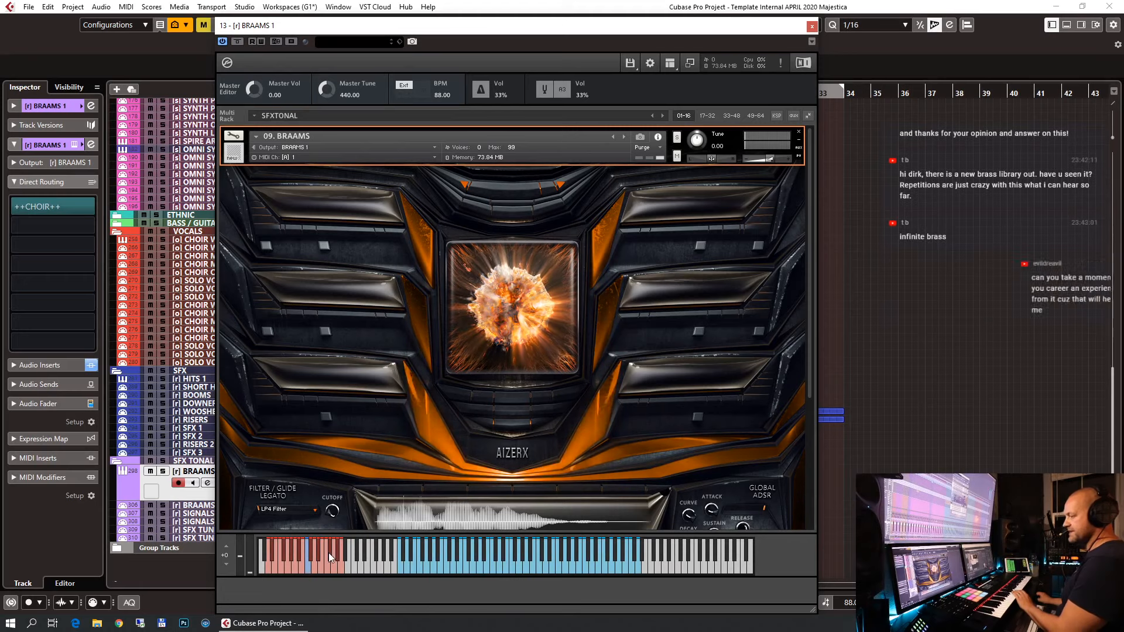
Look over the 09. BRAAMS interface, lower the instrument's volume slightly and close the instrument window.
scroll(644, 353, "down", 1)
scroll(644, 349, "down", 5)
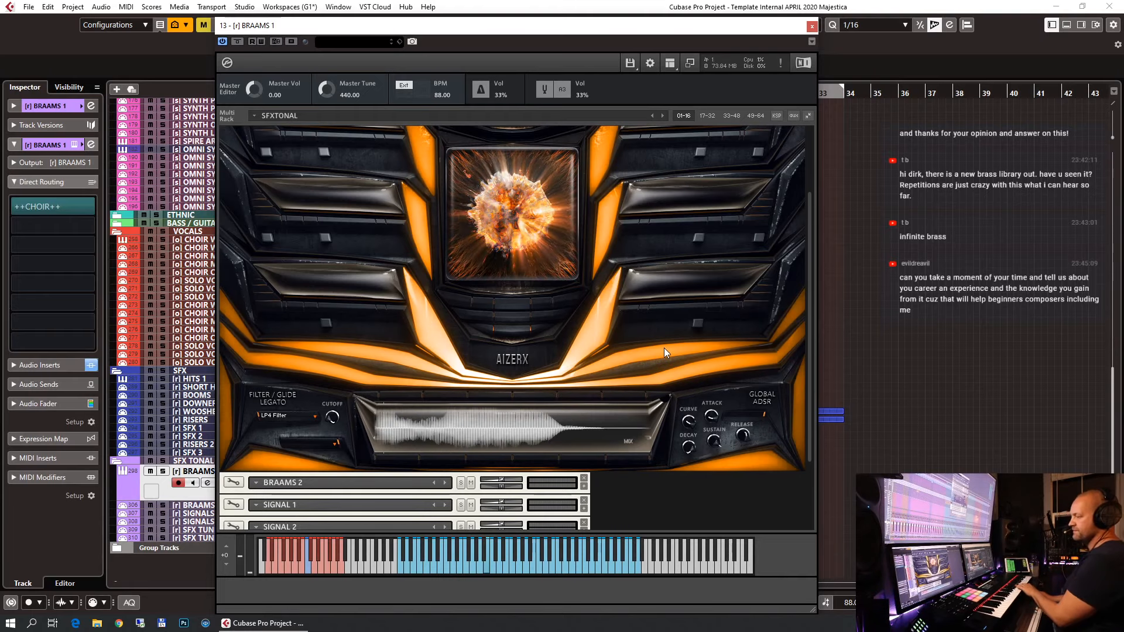
scroll(658, 346, "up", 2)
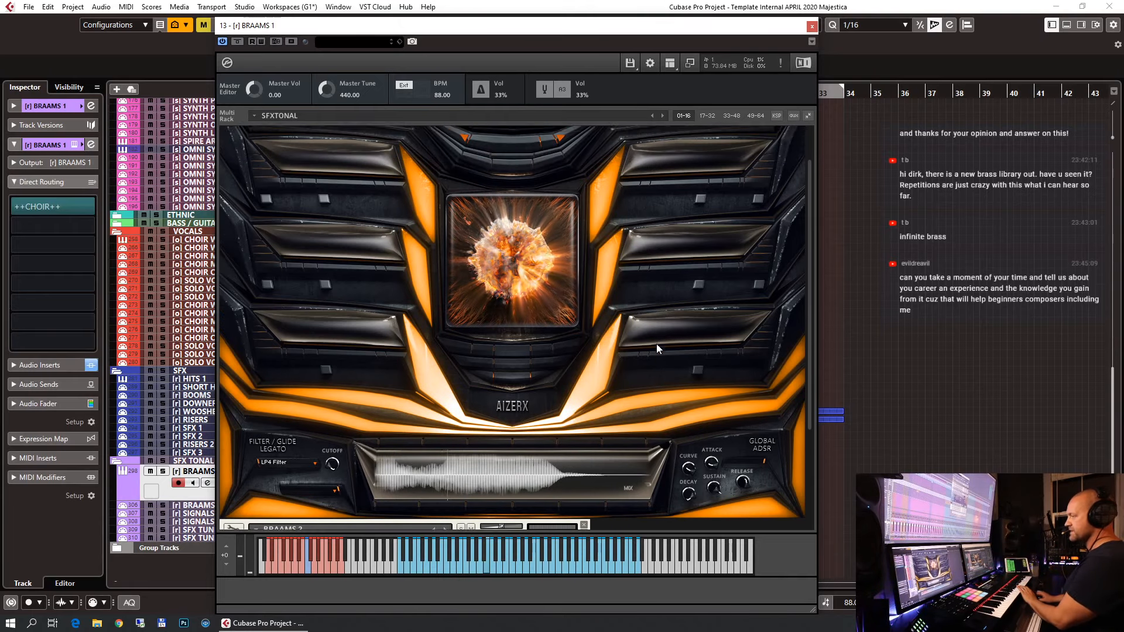
scroll(657, 346, "up", 1)
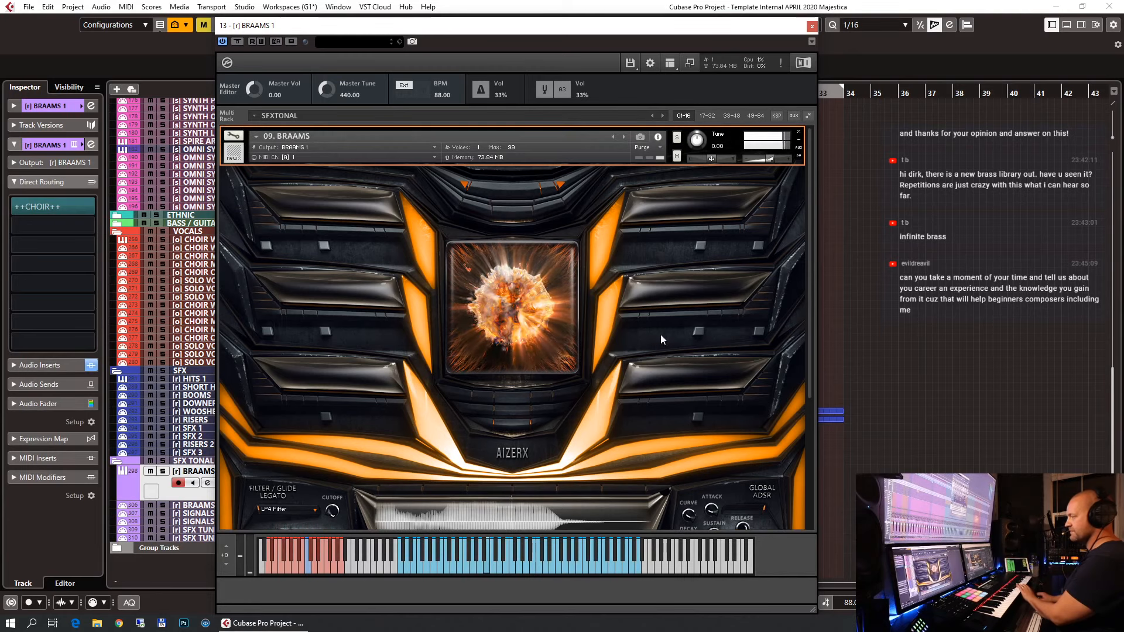
left_click_drag(766, 163, 760, 166)
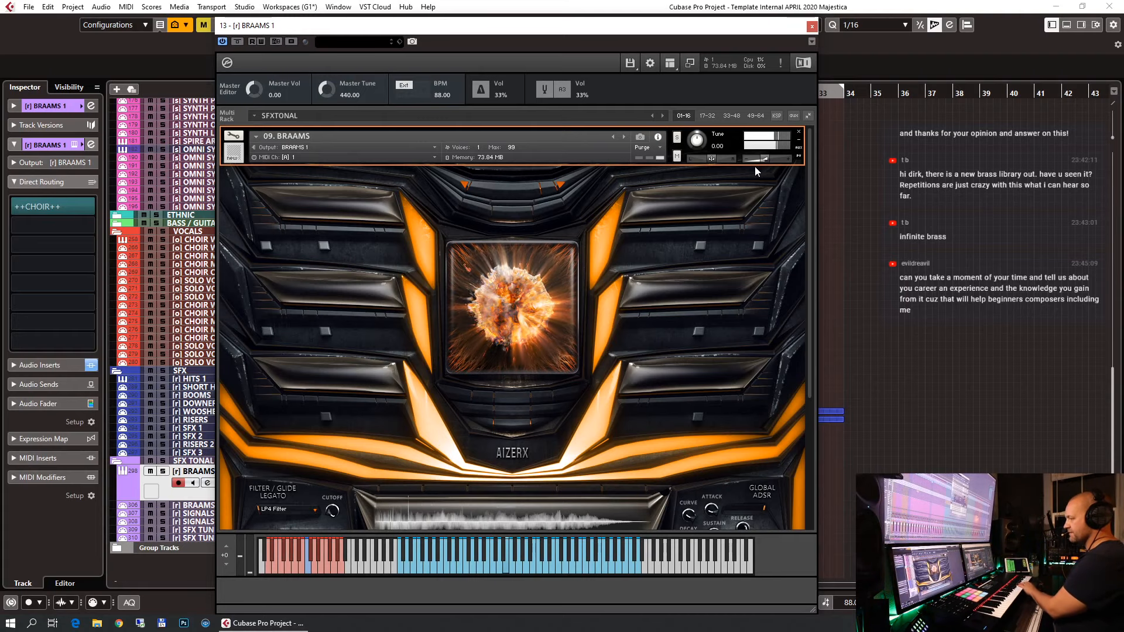
scroll(656, 304, "down", 5)
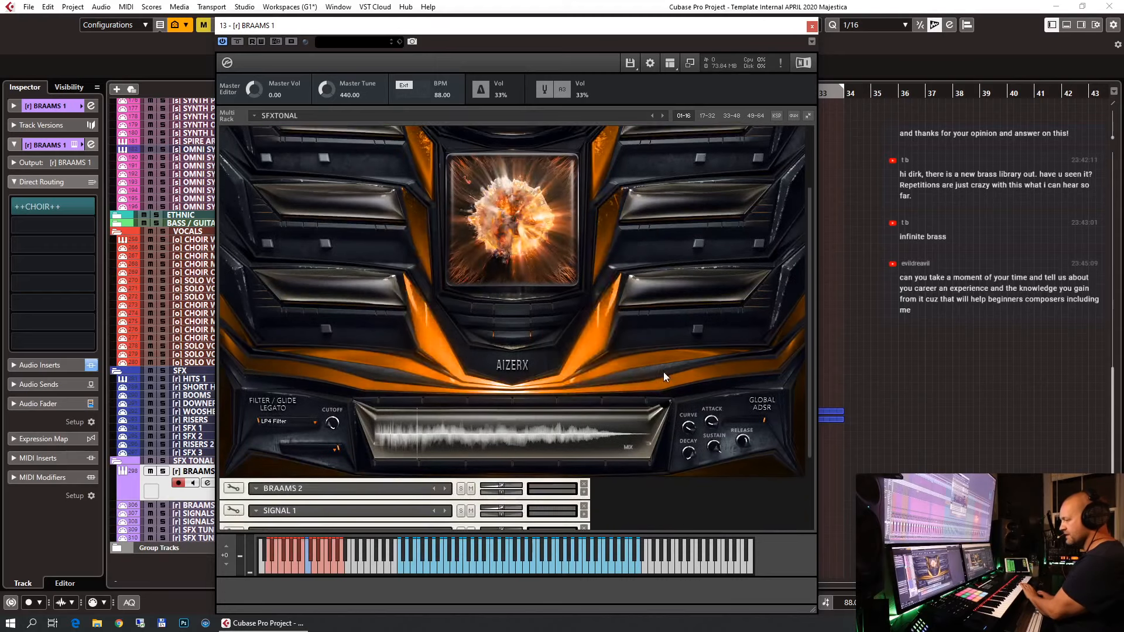
scroll(659, 367, "up", 3)
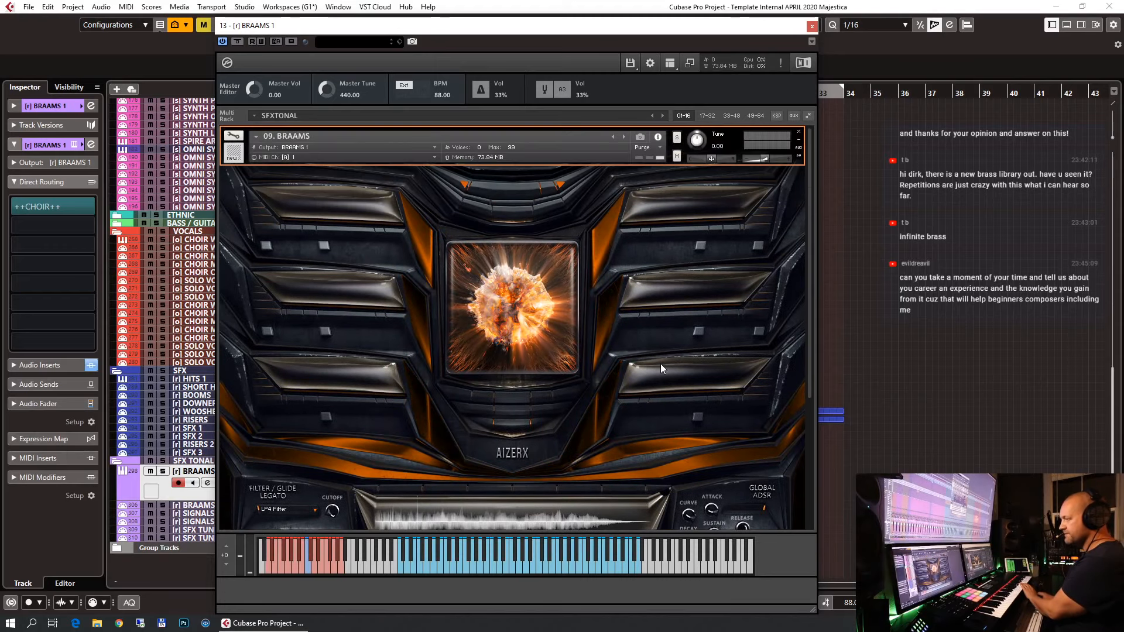
left_click(810, 26)
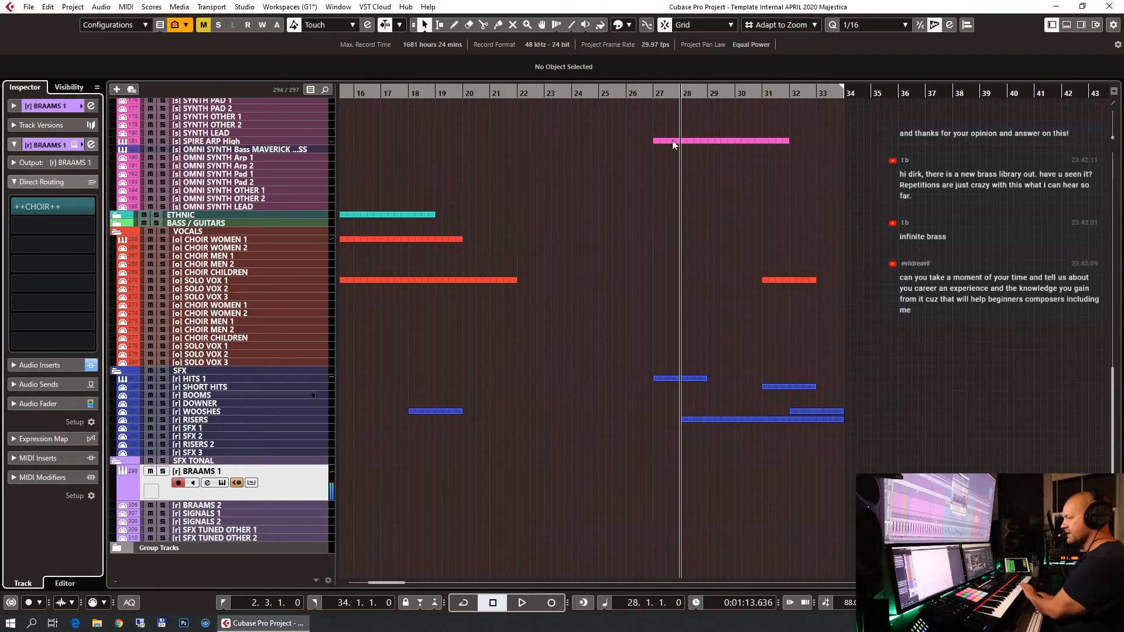
Expand the Group Tracks and FX Channels folders and set the direct routing of BRAAMS 1 to the ++BRAAMS++ group.
left_click(115, 549)
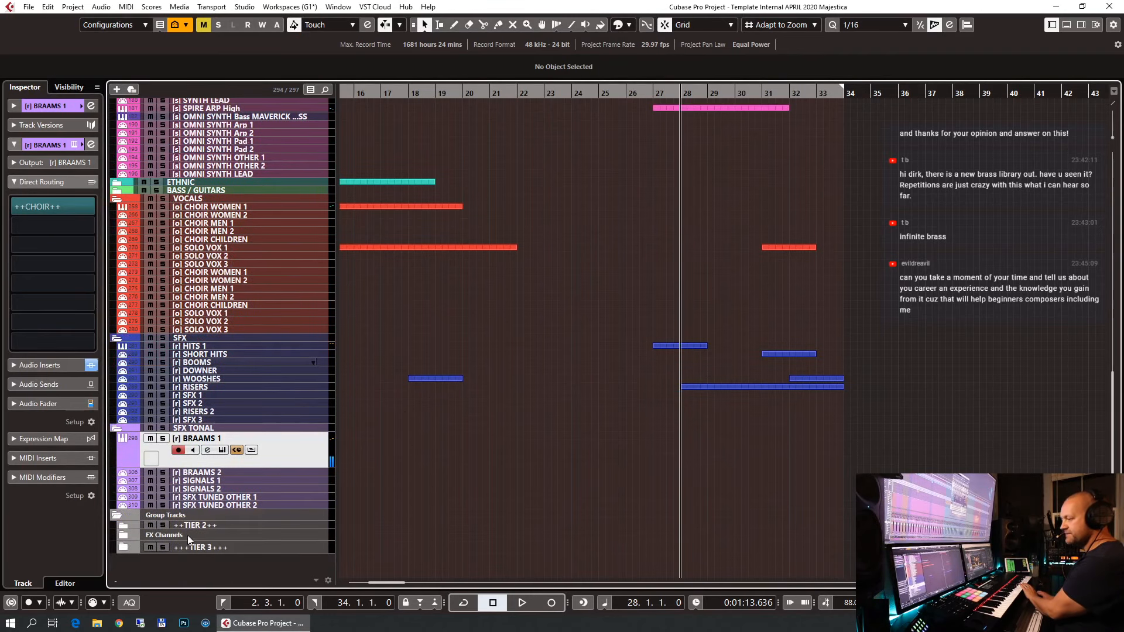
left_click(124, 536)
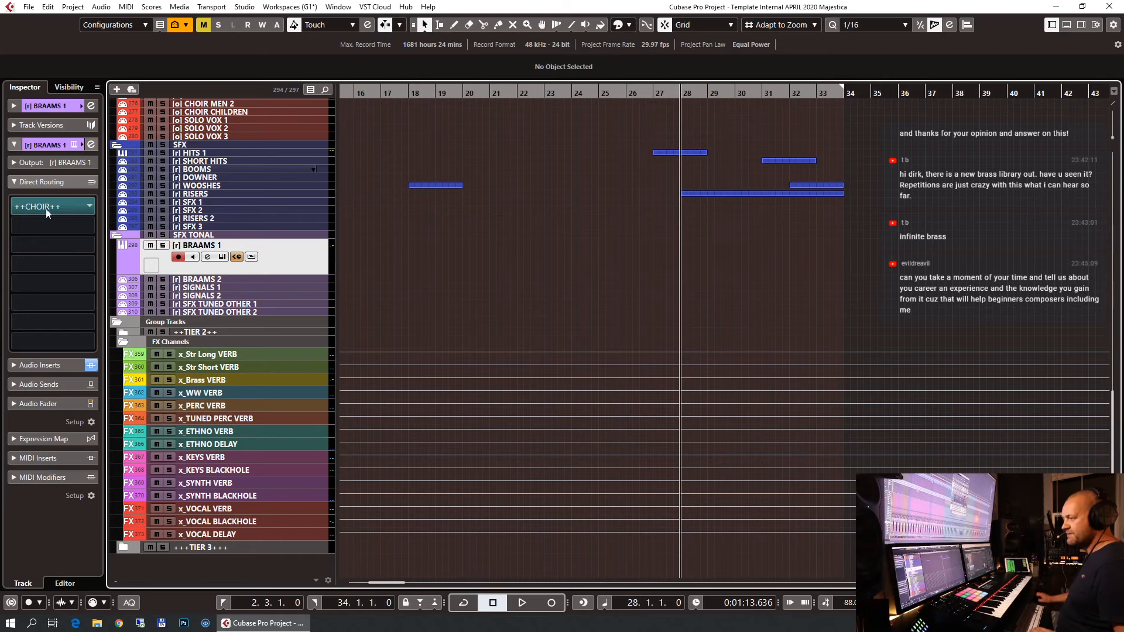
left_click(87, 206)
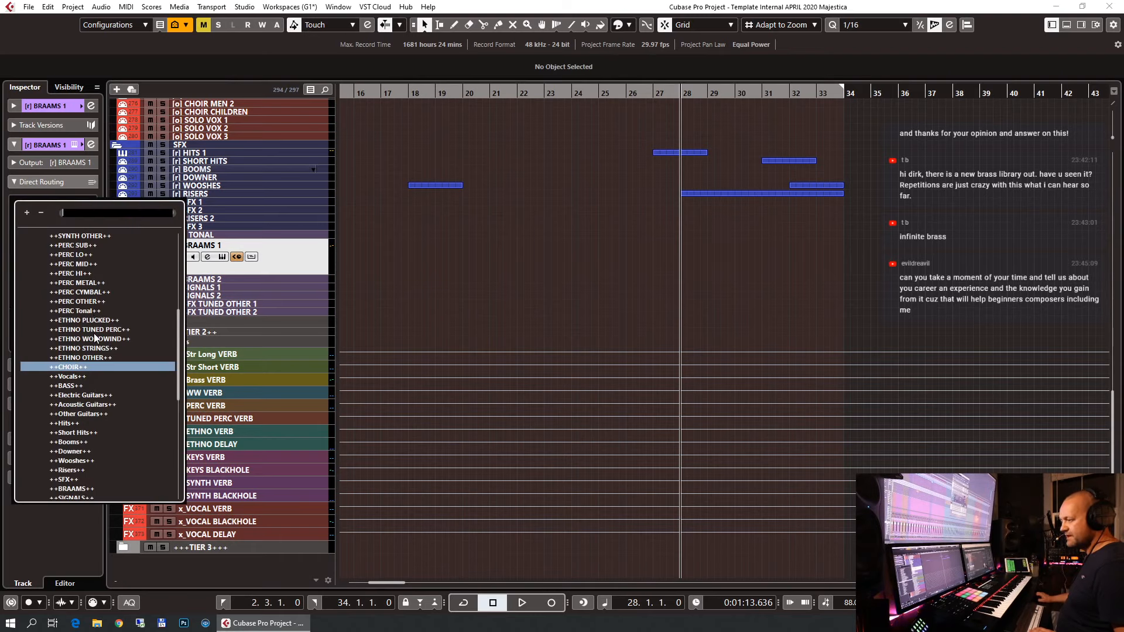
type("br")
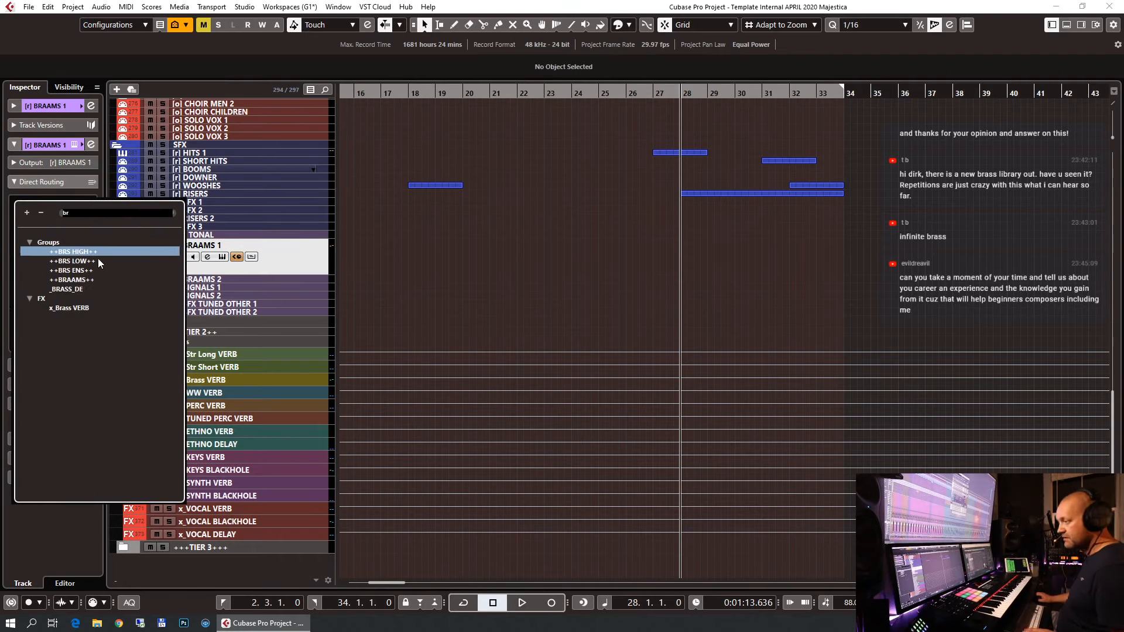
key("Escape")
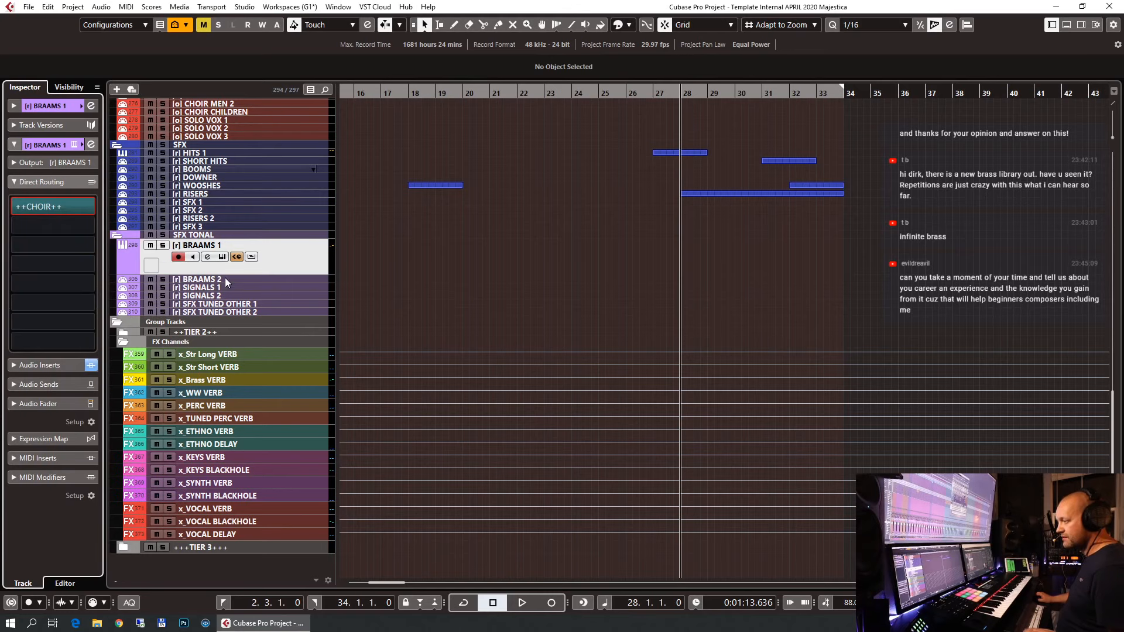
left_click(289, 255)
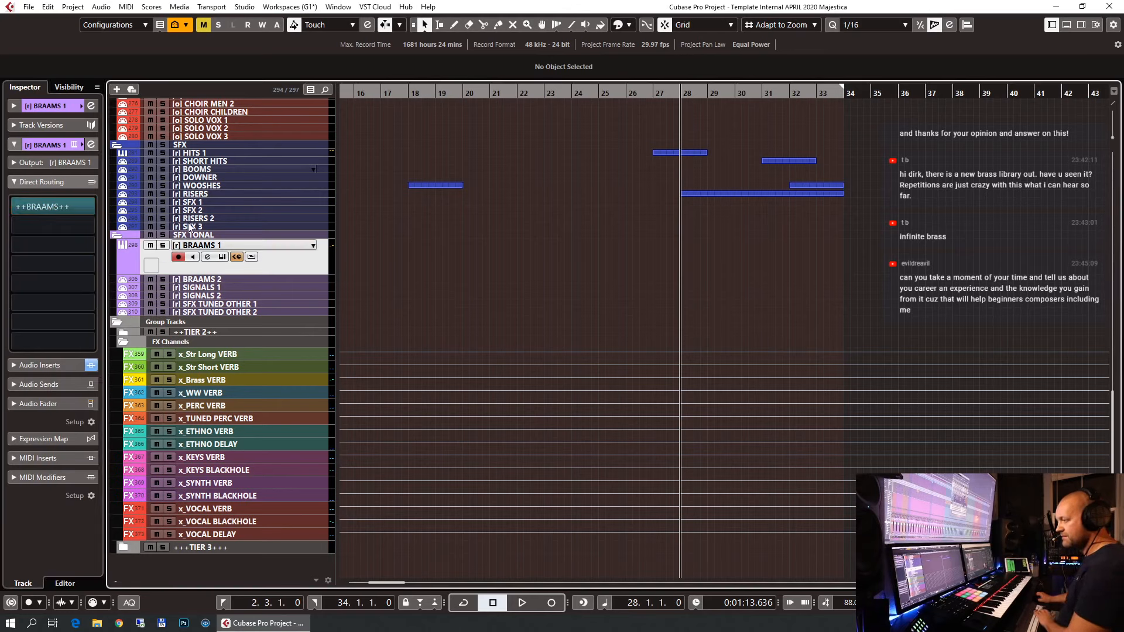
Check the output options of the BRAAMS 2 track and the audio inserts and sends of BRAAMS 1.
key("Down")
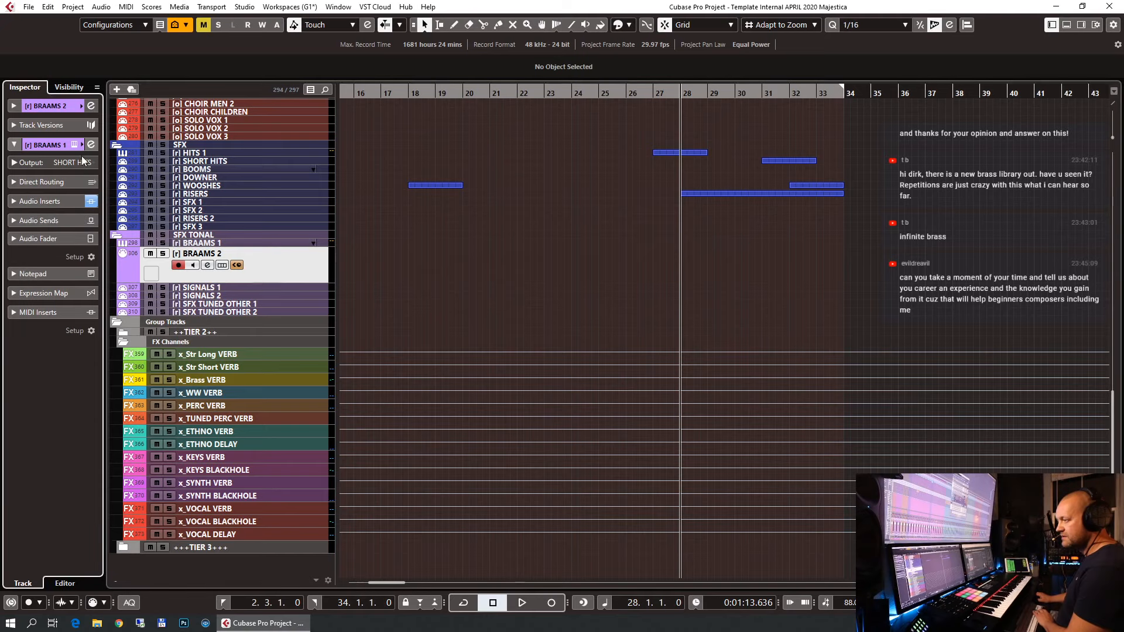
left_click(82, 162)
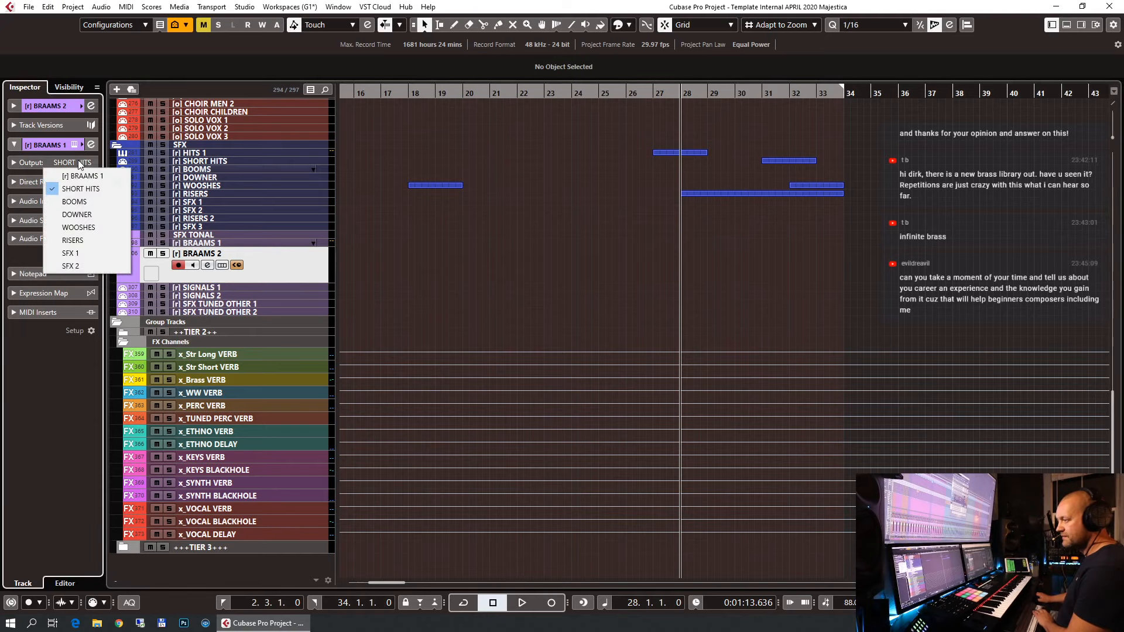
left_click(79, 163)
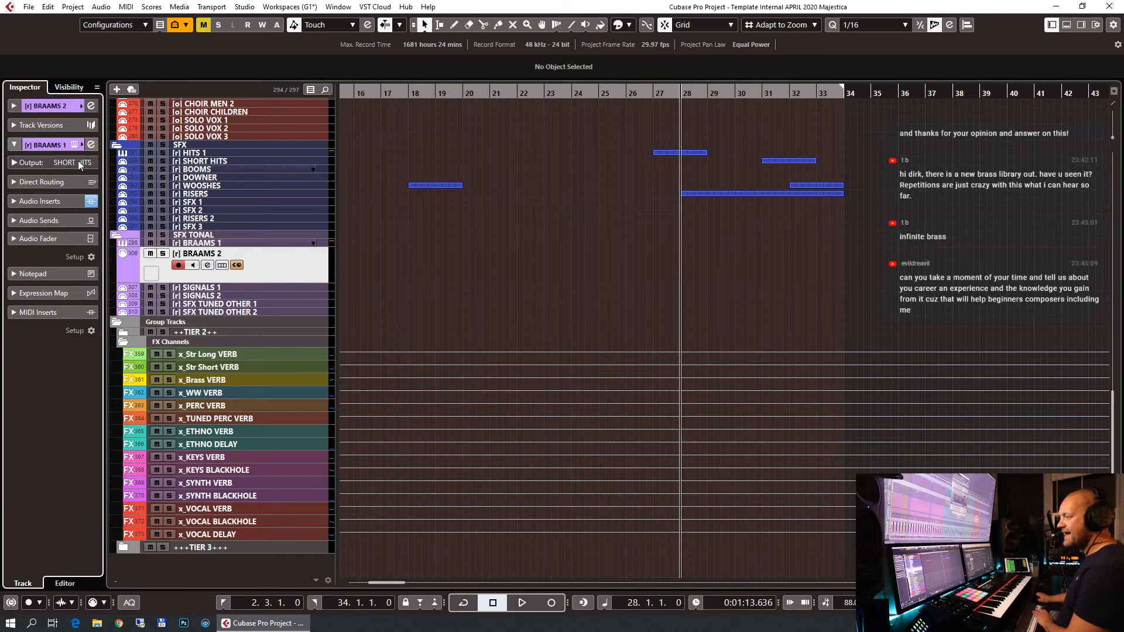
left_click(252, 274)
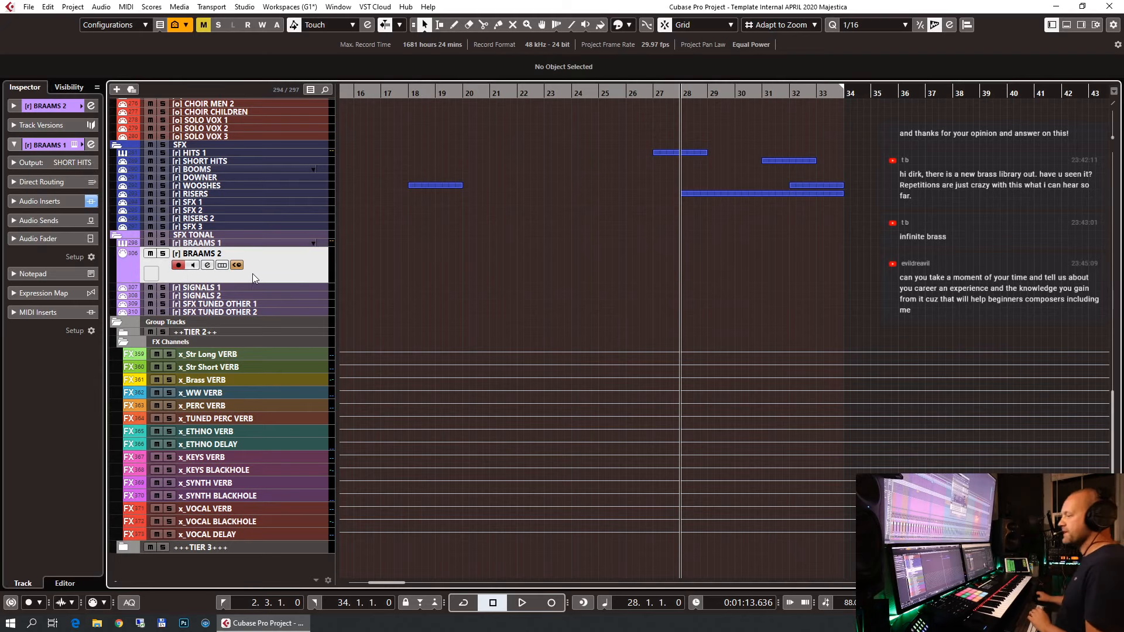
key("Up")
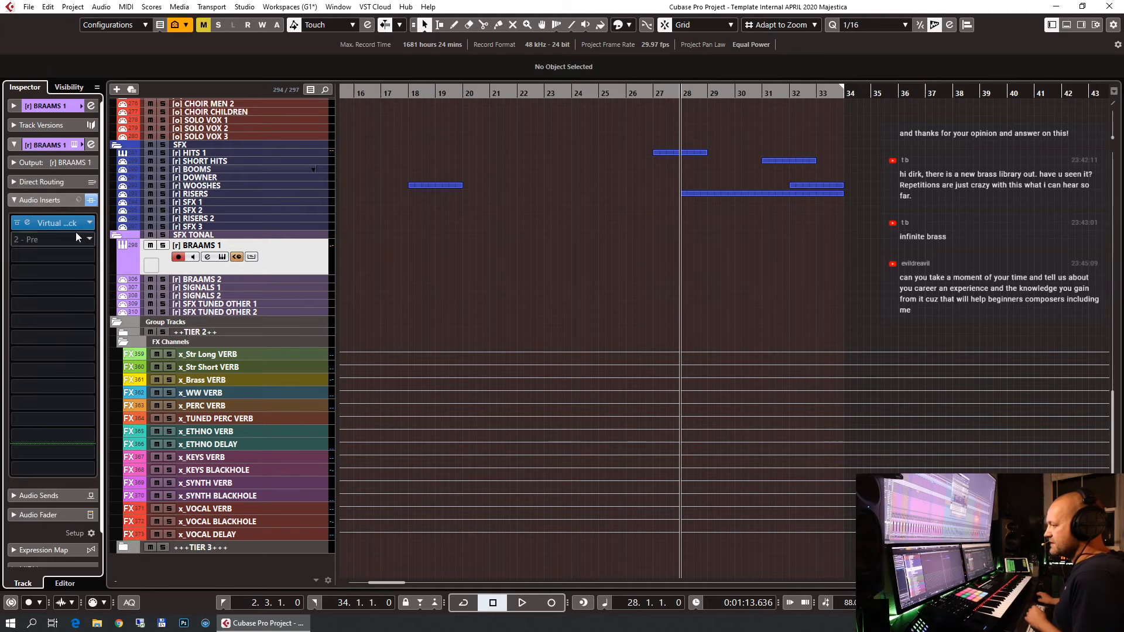
left_click(56, 494)
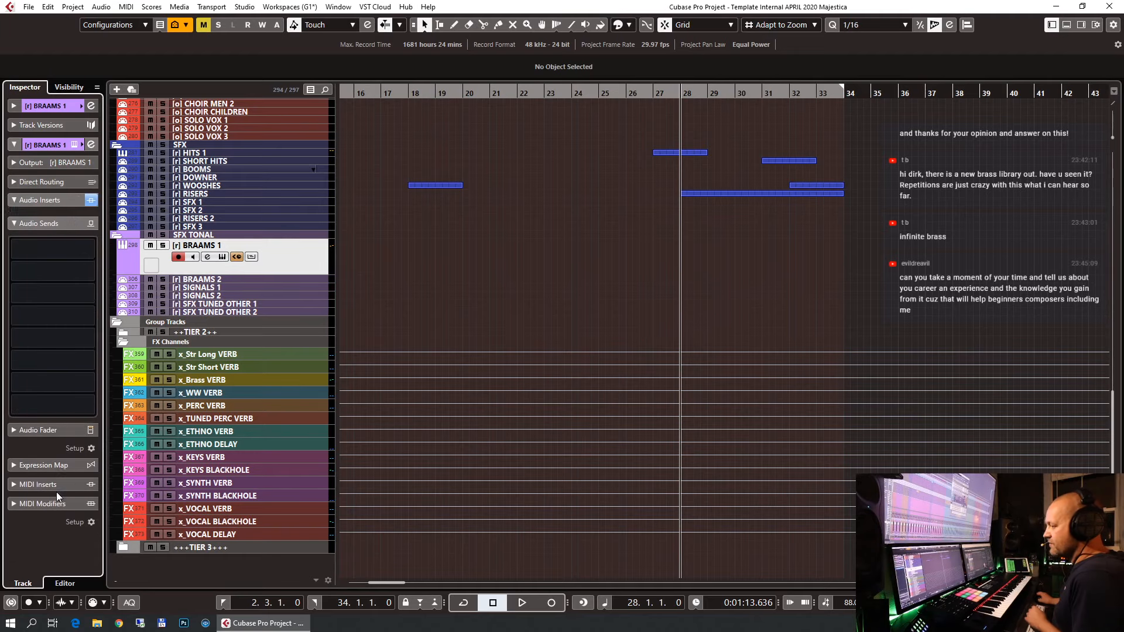
Duplicate the x_VOCAL VERB, x_VOCAL BLACKHOLE and x_VOCAL DELAY effect tracks.
left_click(226, 510)
left_click(233, 532, "shift")
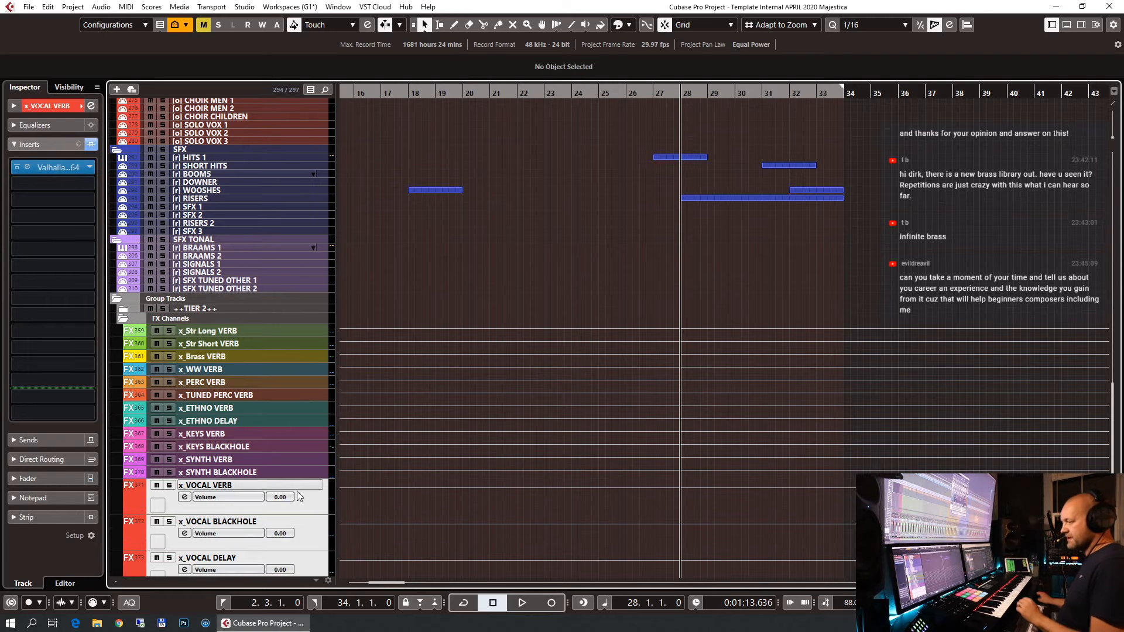
right_click(321, 445)
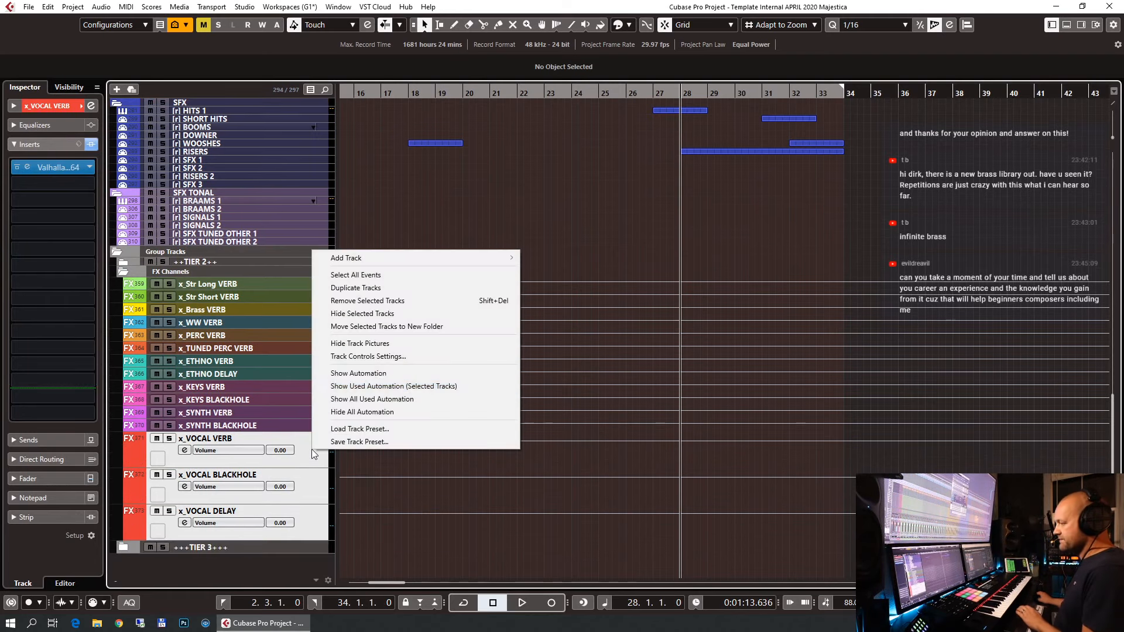
left_click(395, 290)
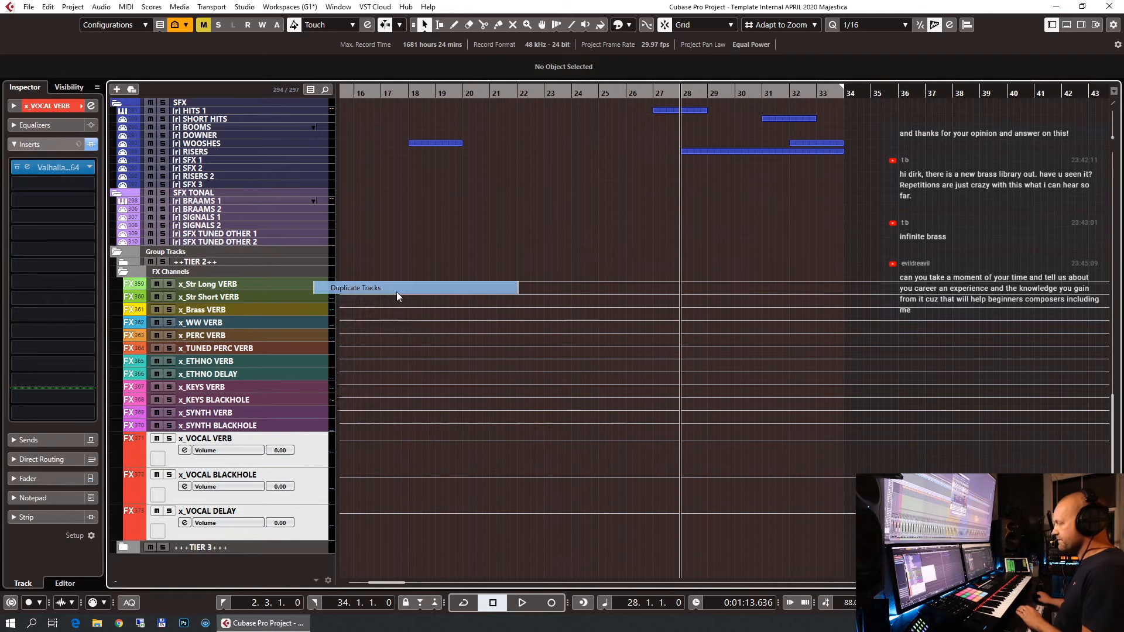
Colour the duplicated x_VOCAL VERB (D), x_VOCAL BLACKHOLE (D) and x_VOCAL DELAY (D) effect tracks light purple.
right_click(45, 441)
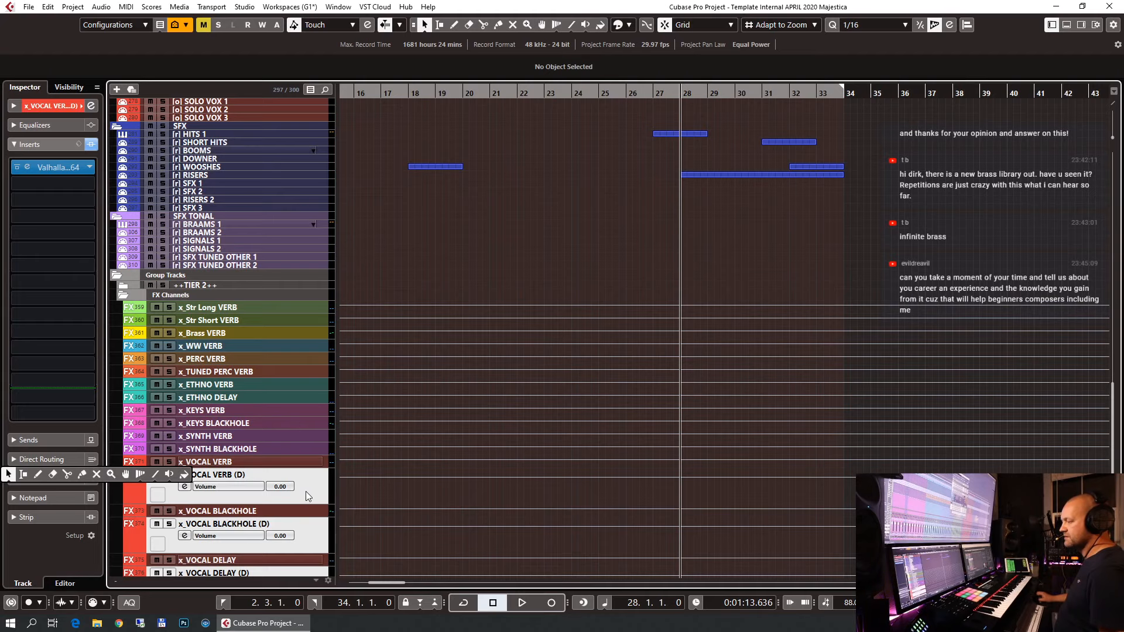
key("Escape")
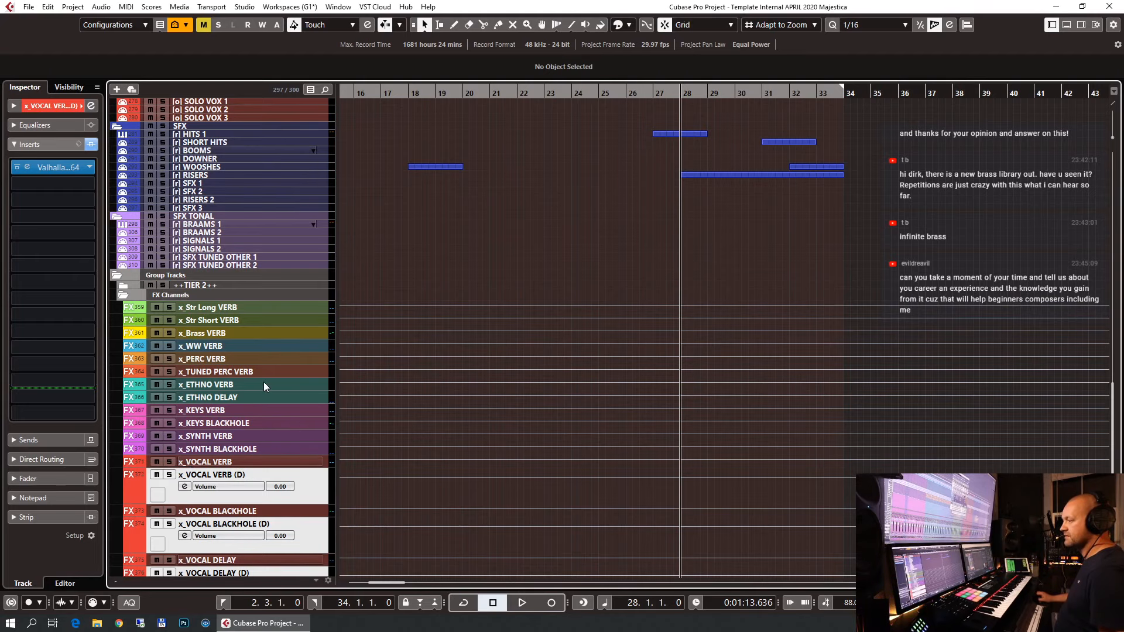
scroll(310, 385, "down", 3)
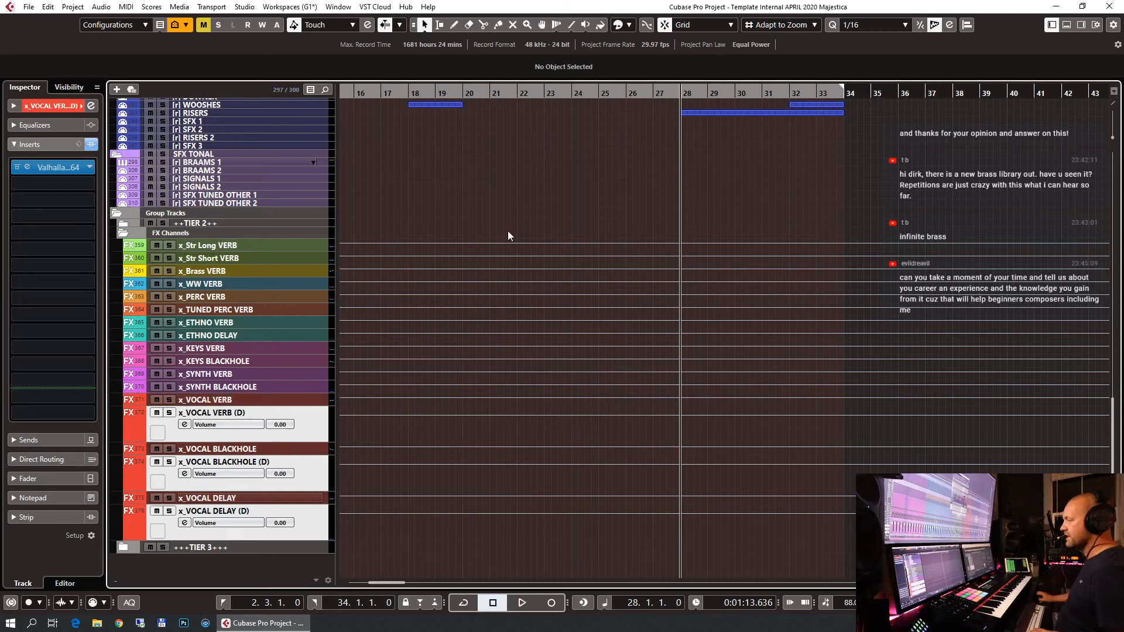
left_click(630, 26)
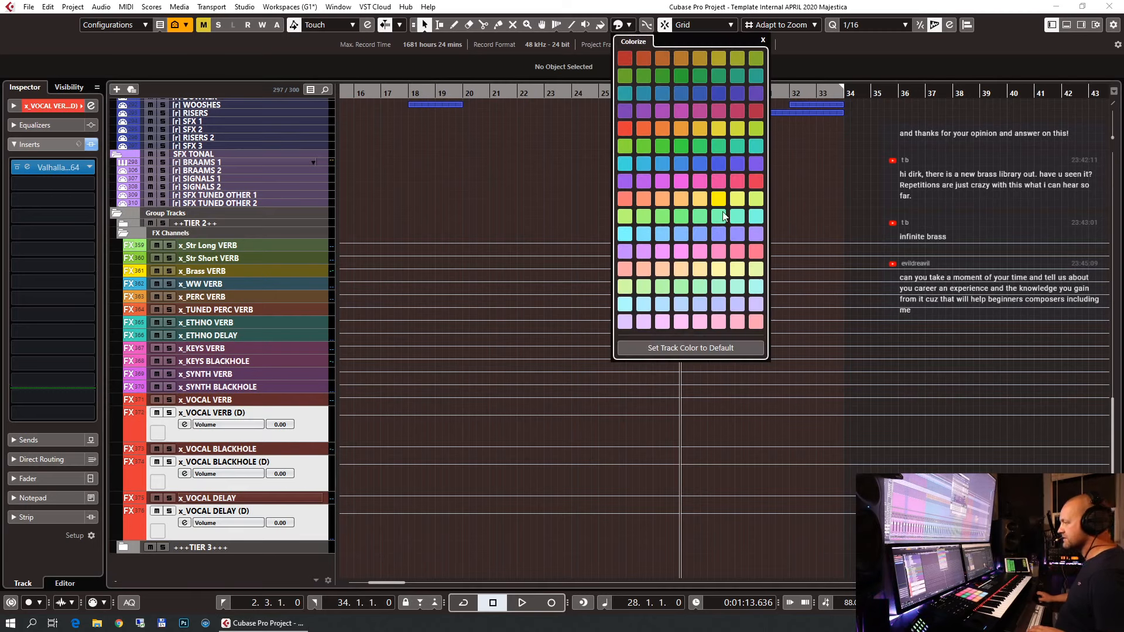
left_click(719, 251)
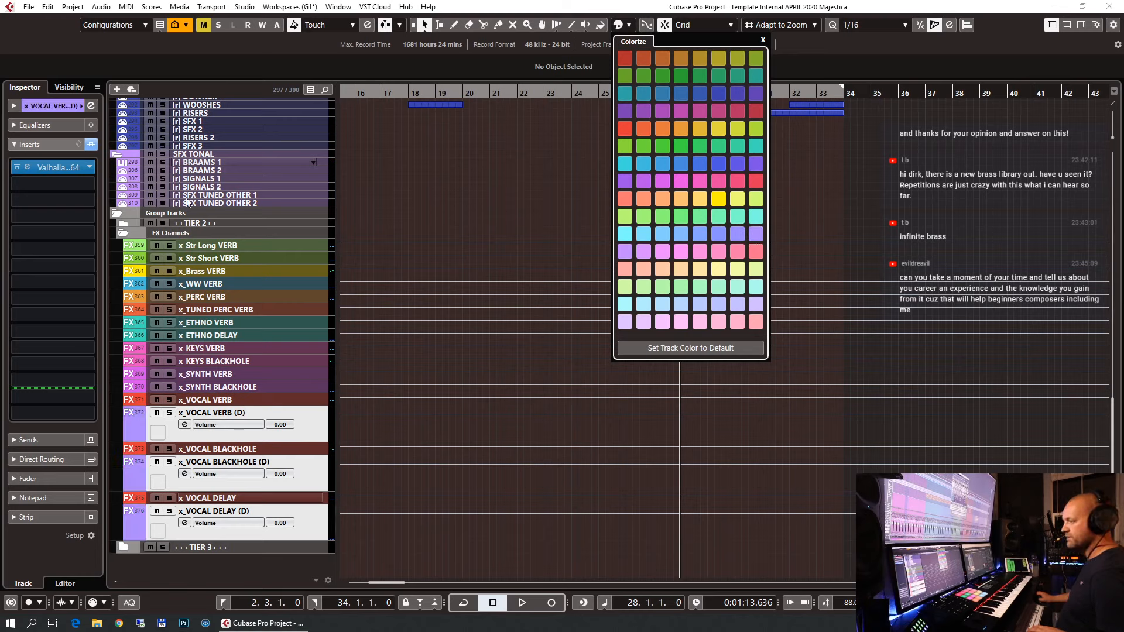
left_click(303, 421)
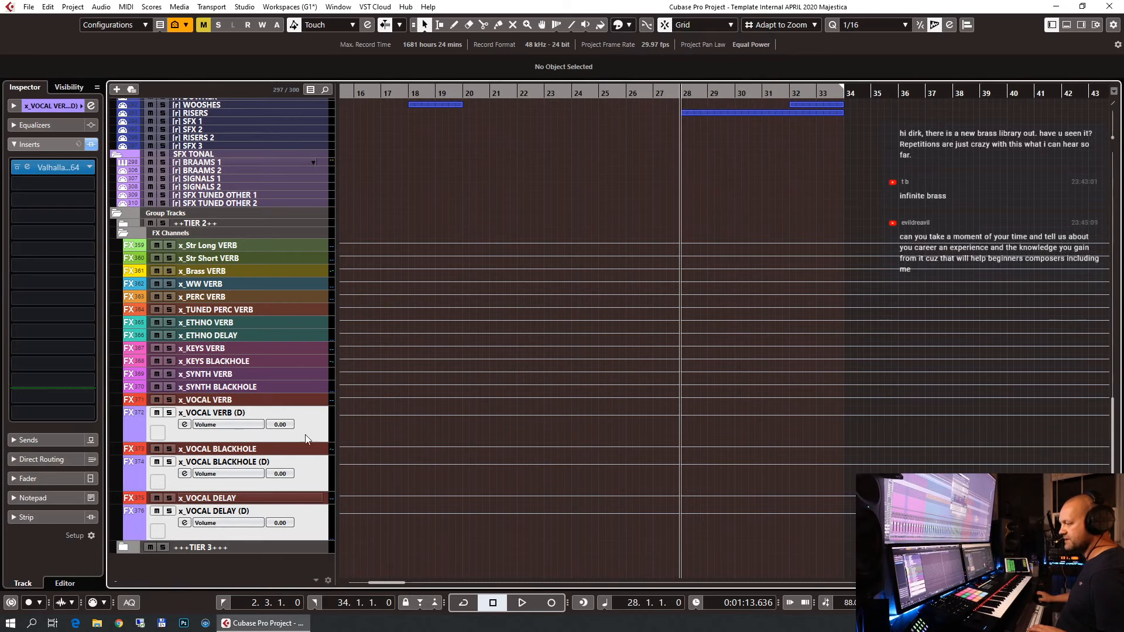
Move the three duplicated effect tracks below x_VOCAL DELAY and place x_VOCAL VERB (D) first among them.
left_click_drag(311, 426, 316, 513)
left_click(308, 508)
left_click(263, 485)
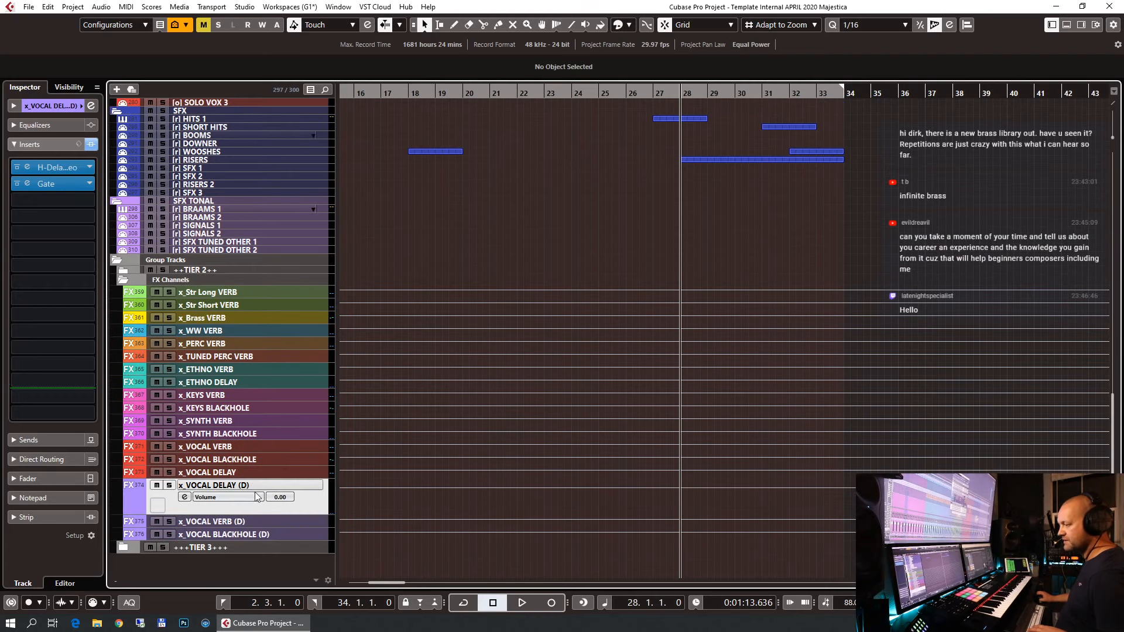
left_click(248, 520)
left_click_drag(249, 520, 253, 488)
Rename the x_VOCAL VERB (D) track to x_SFXTONAL VERB.
double_click(253, 485)
key("End")
key("BackSpace")
key("BackSpace")
key("BackSpace")
key("BackSpace")
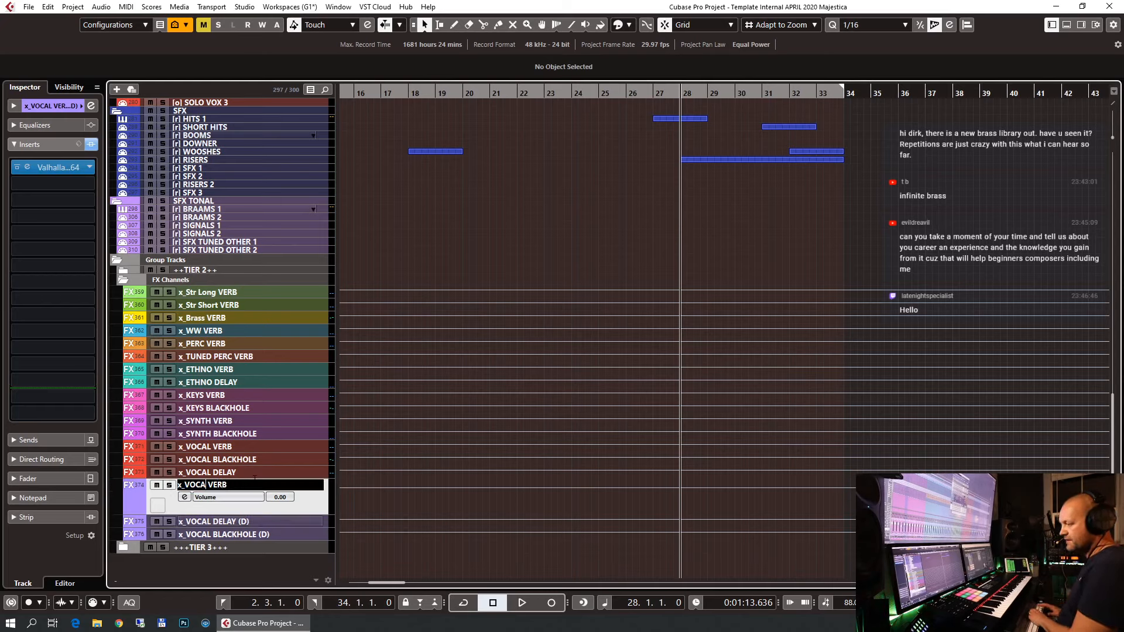
key("BackSpace")
key("BackSpace")
key("BackSpace")
key("BackSpace")
type("S")
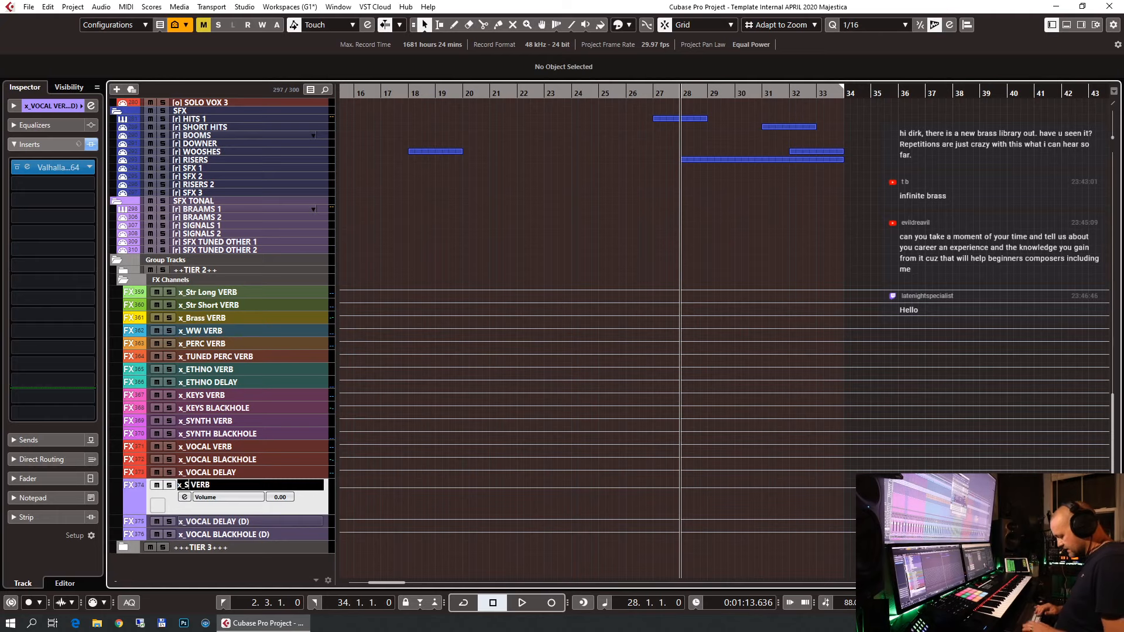
type("FXTONAL")
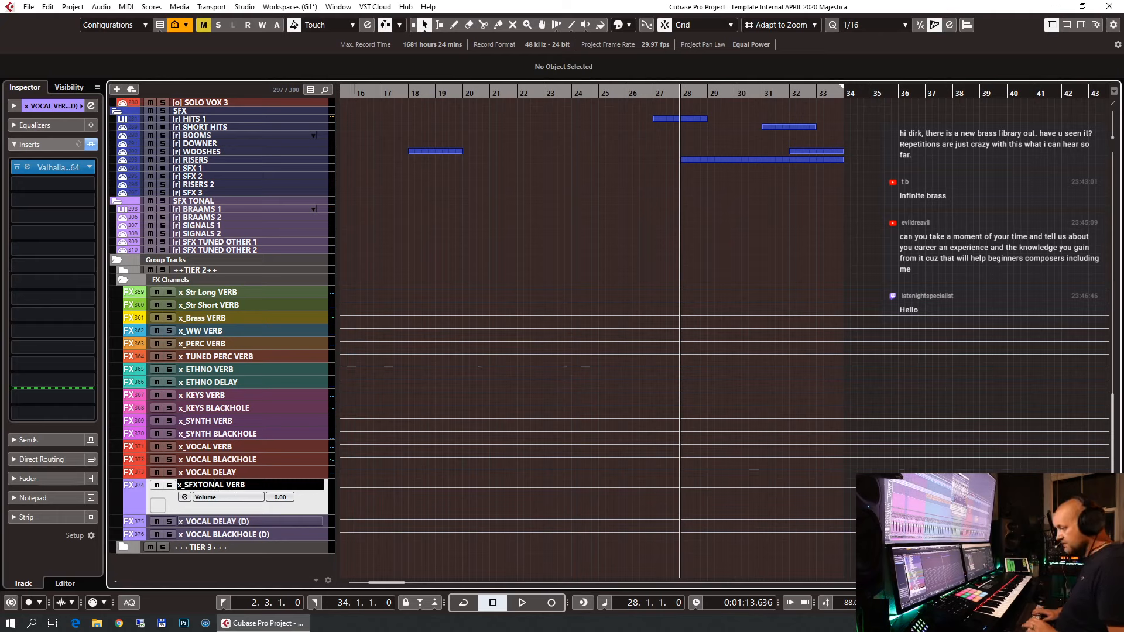
key("Return")
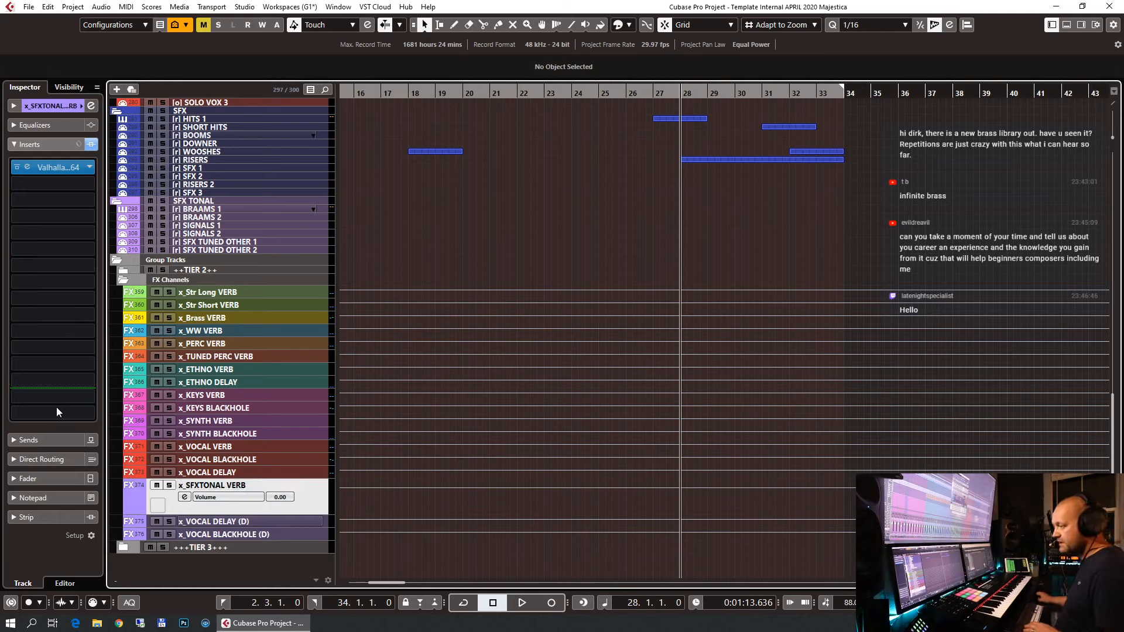
Set the direct routing of x_SFXTONAL VERB to the _SFXTONAL_DE group.
left_click(50, 459)
left_click(86, 205)
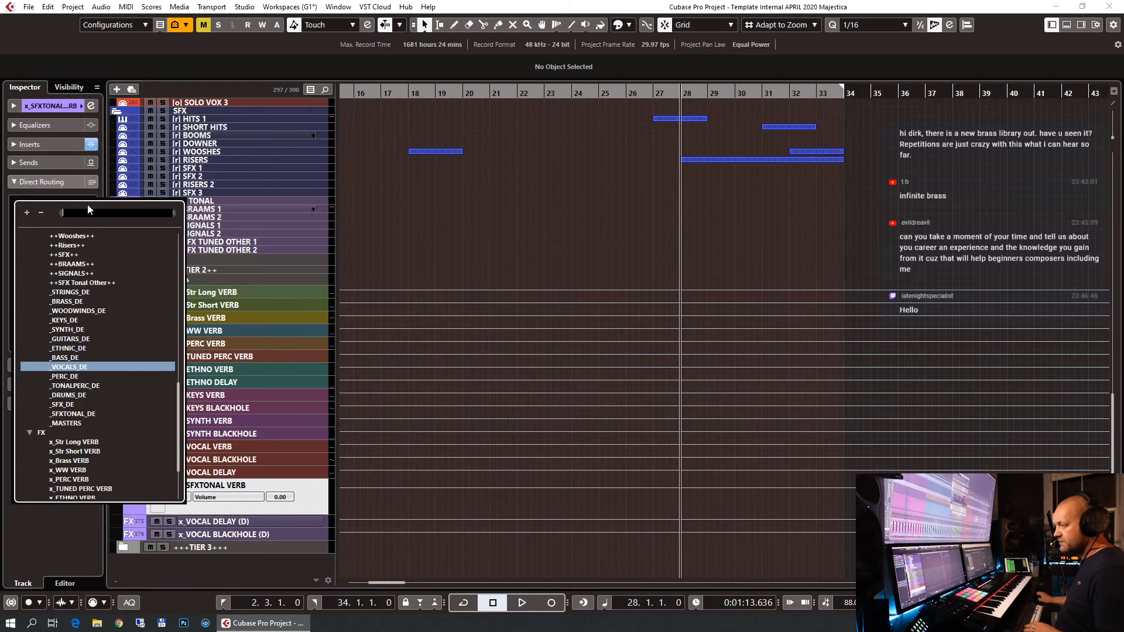
left_click(82, 414)
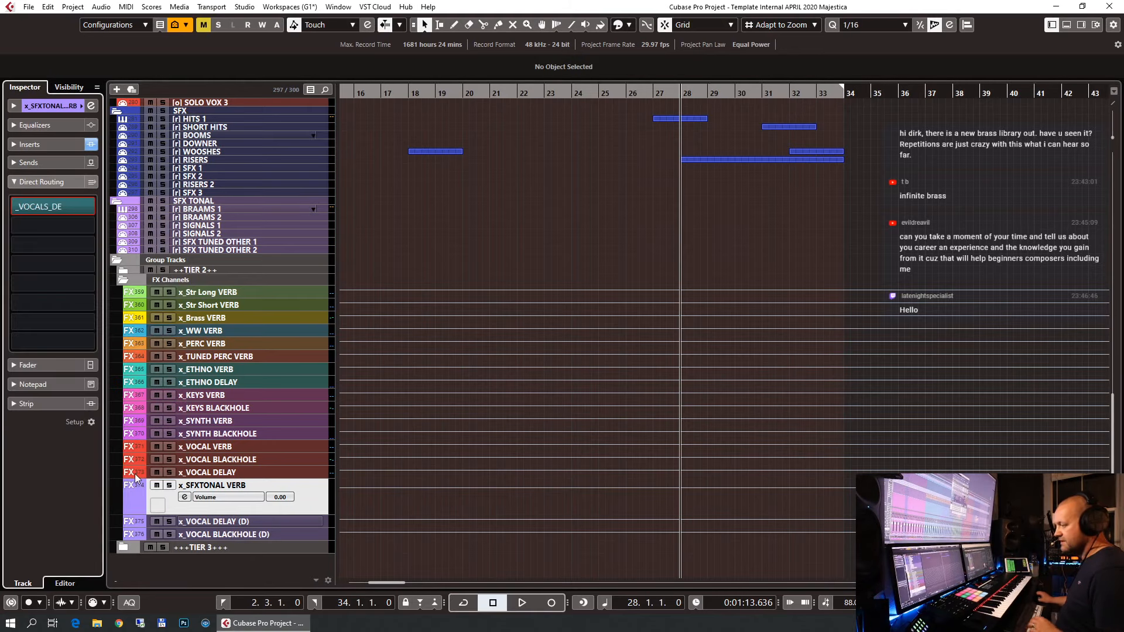
Move x_VOCAL BLACKHOLE (D) directly below x_SFXTONAL VERB and rename it x_SFXTONAL BLACKHOLE.
left_click_drag(248, 534, 260, 497)
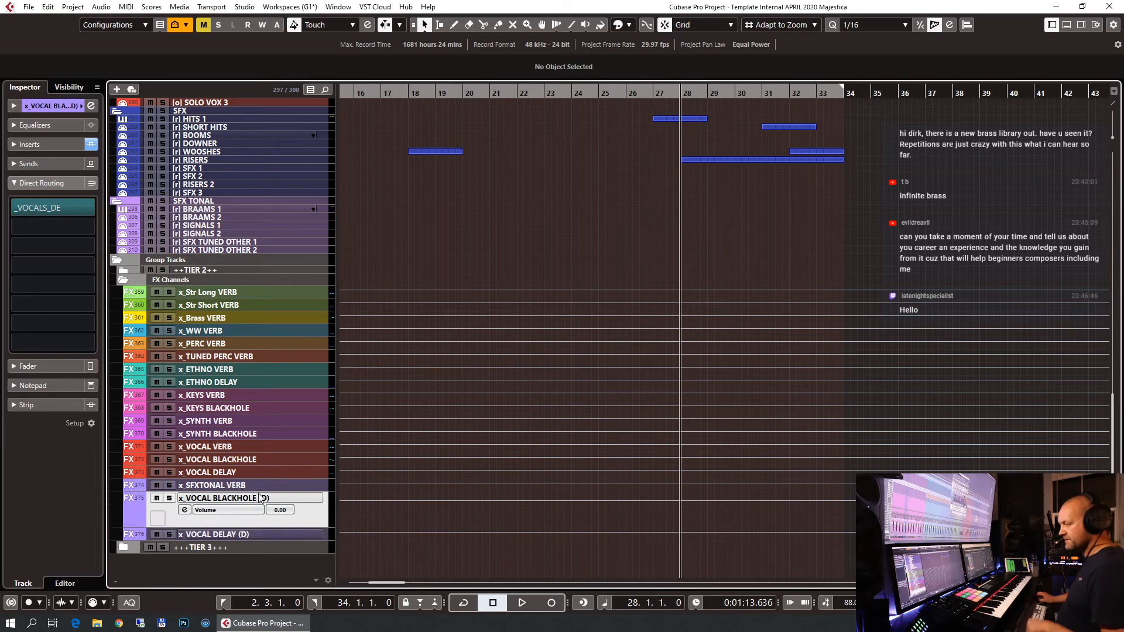
double_click(276, 500)
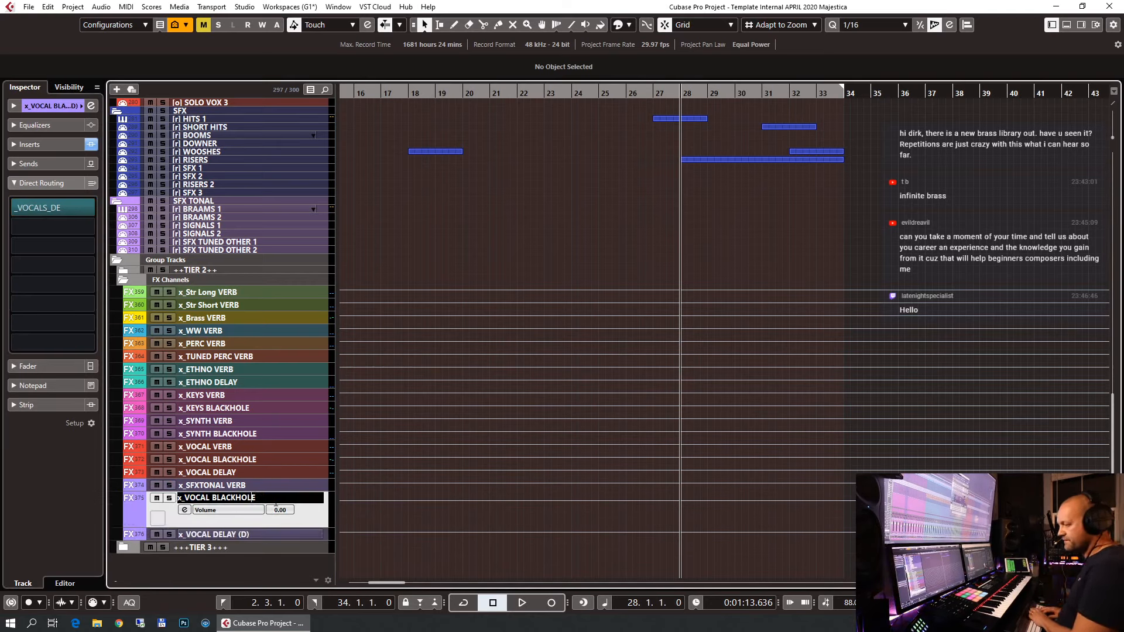
key("BackSpace")
key("BackSpace")
key("BackSpace")
key("BackSpace")
key("BackSpace")
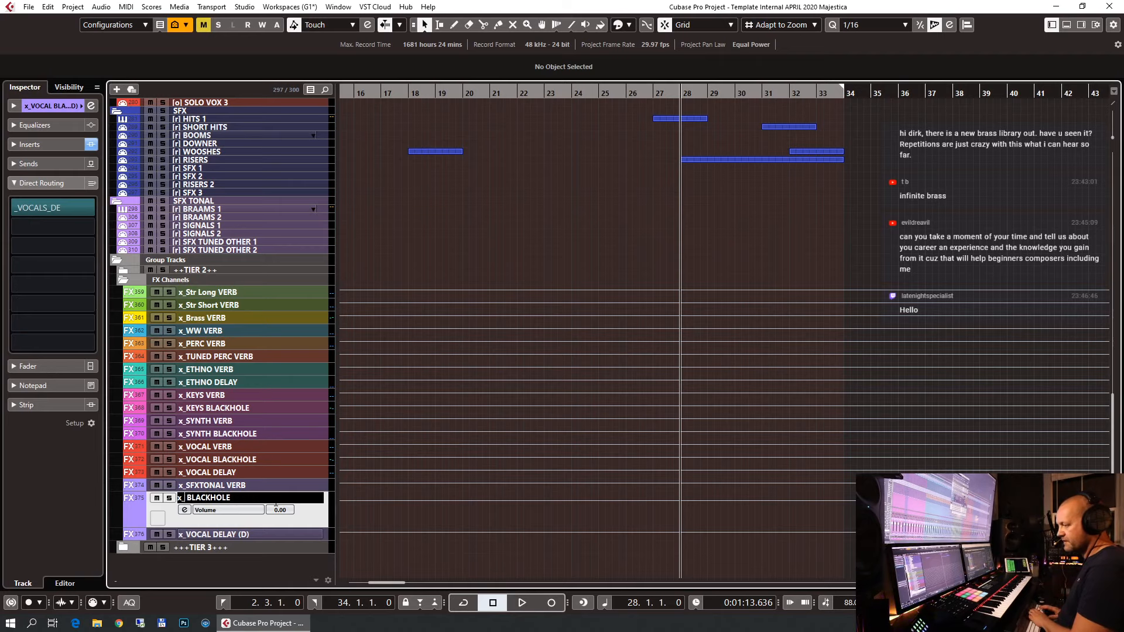
type("SFXTONAL")
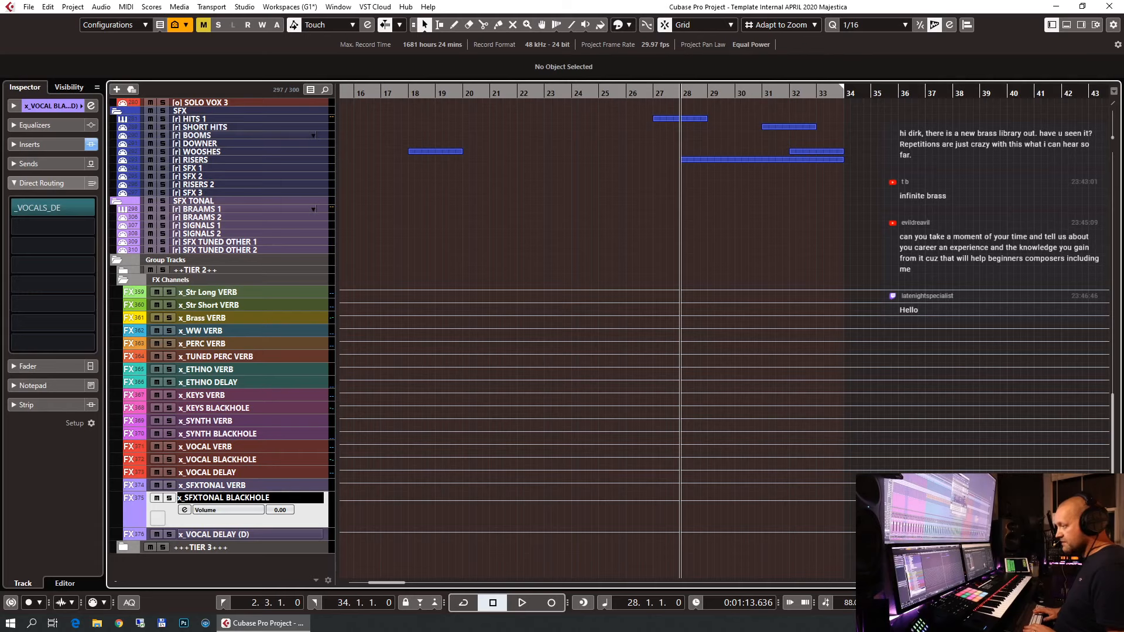
key("Return")
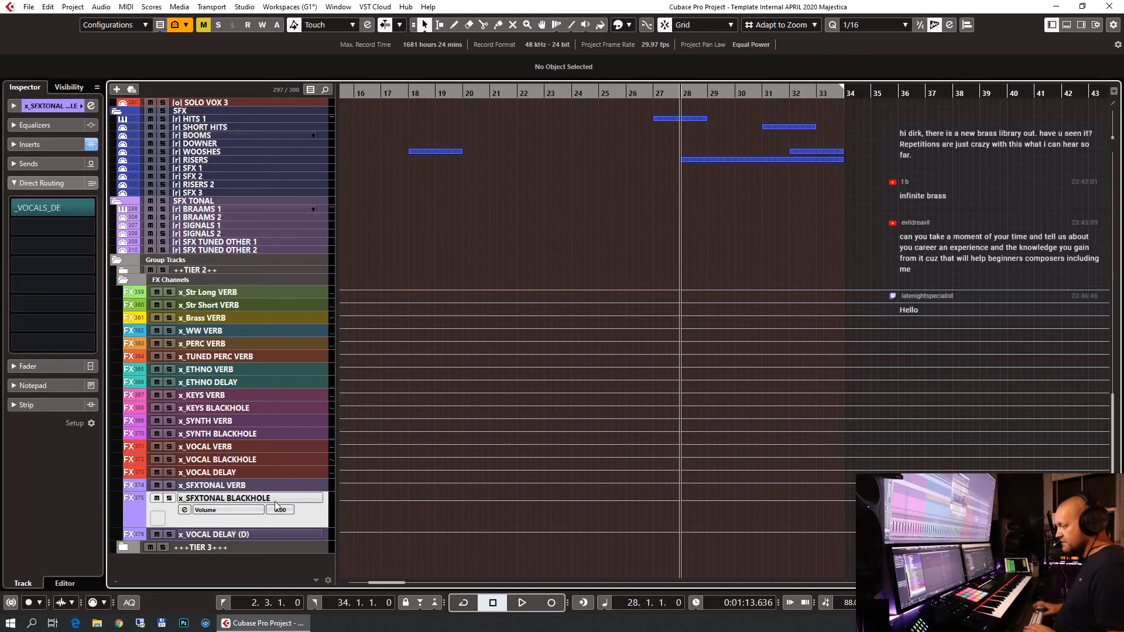
Set the direct routing of x_SFXTONAL BLACKHOLE and x_VOCAL DELAY (D) to the _SFXTONAL_DE group.
left_click(84, 207)
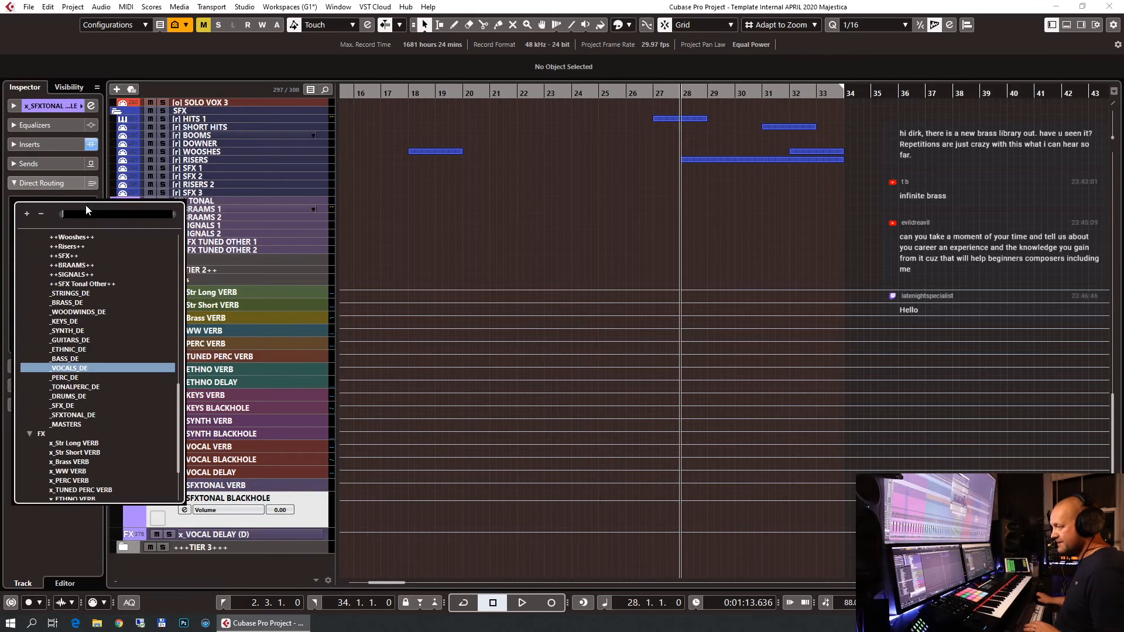
left_click(83, 417)
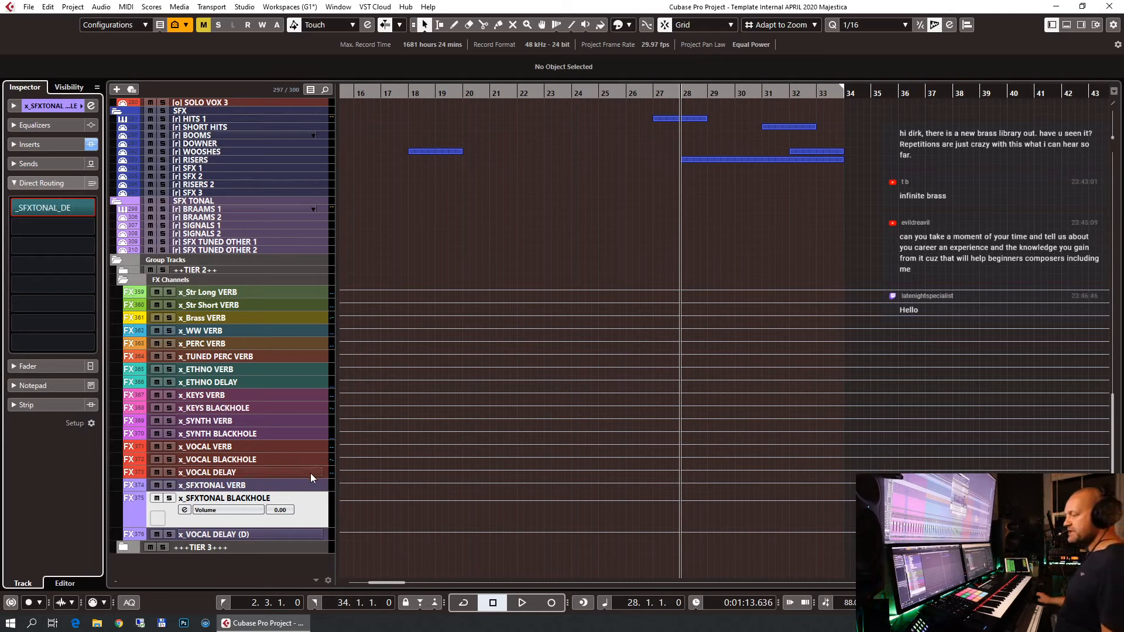
left_click(245, 533)
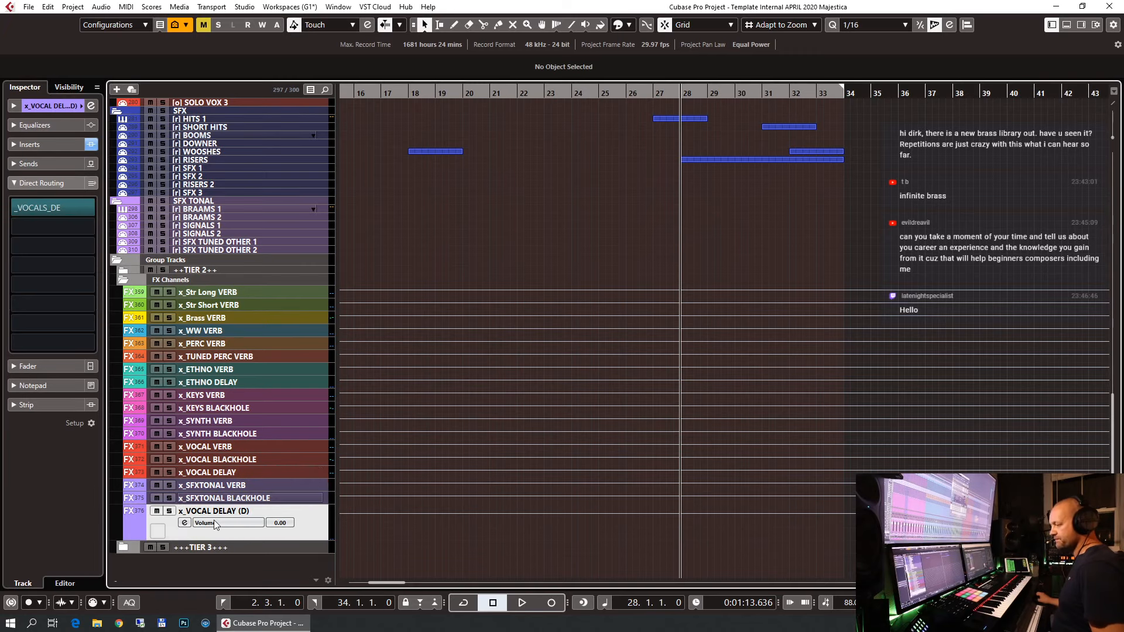
left_click(87, 208)
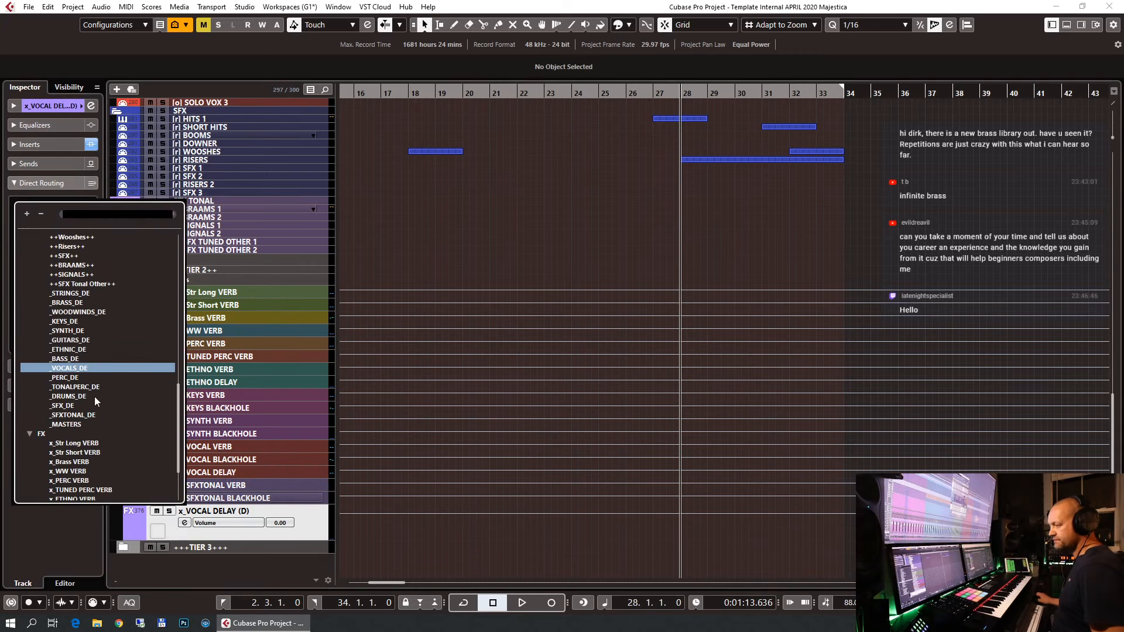
key("Escape")
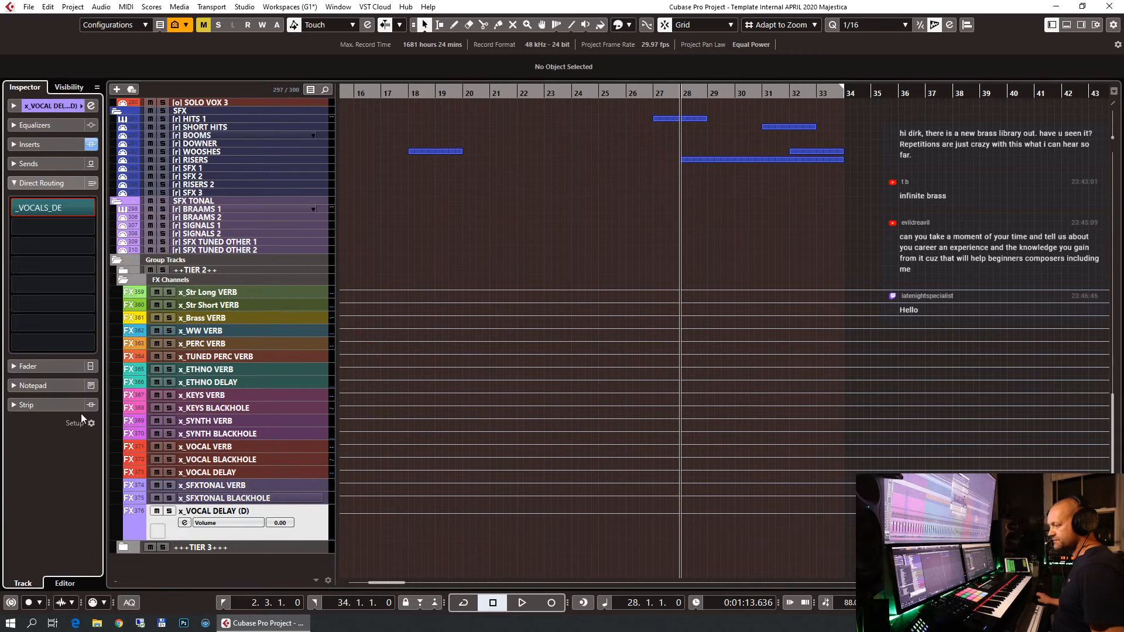
Rename the x_VOCAL DELAY (D) track to x_SFXTONAL DELAY.
double_click(253, 508)
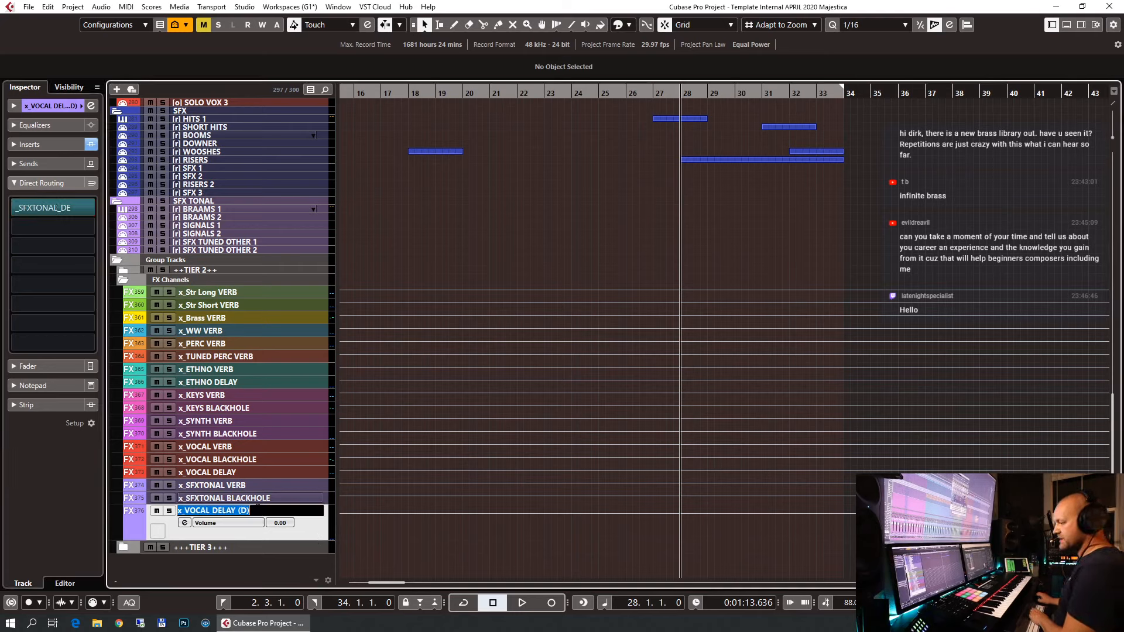
left_click(255, 508)
key("BackSpace")
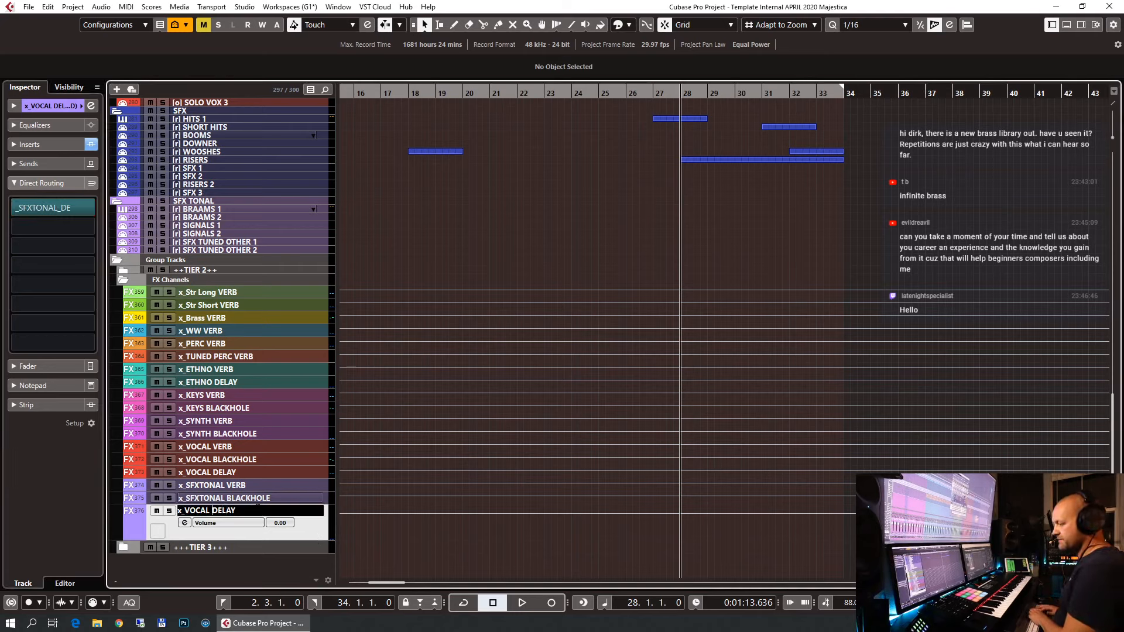
key("BackSpace")
key("BackSpace")
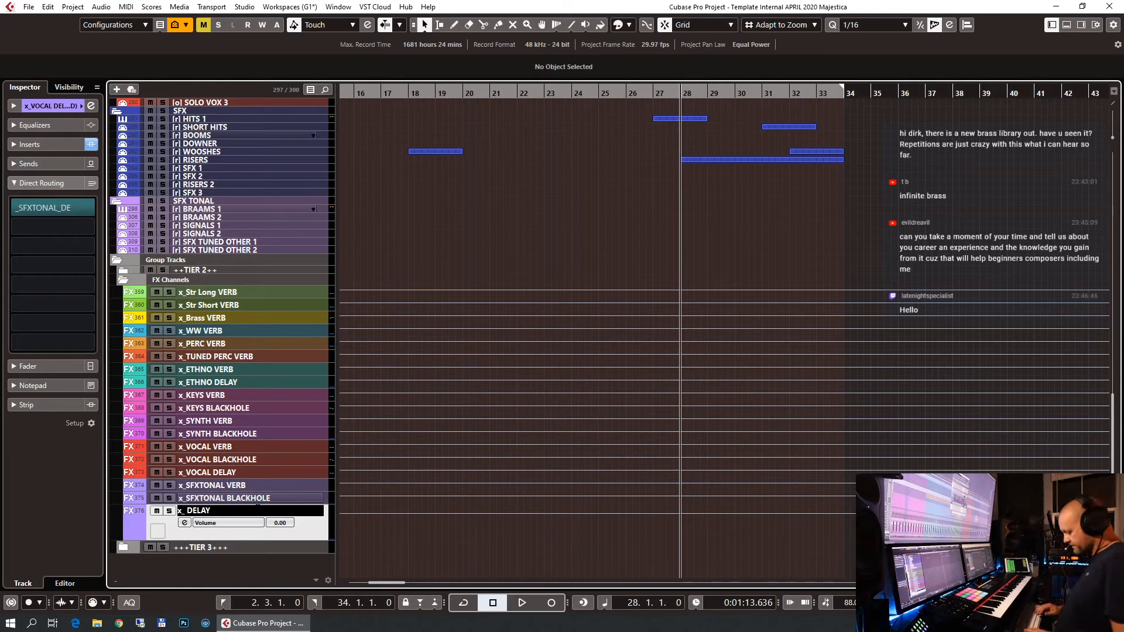
type("SFXTONAL")
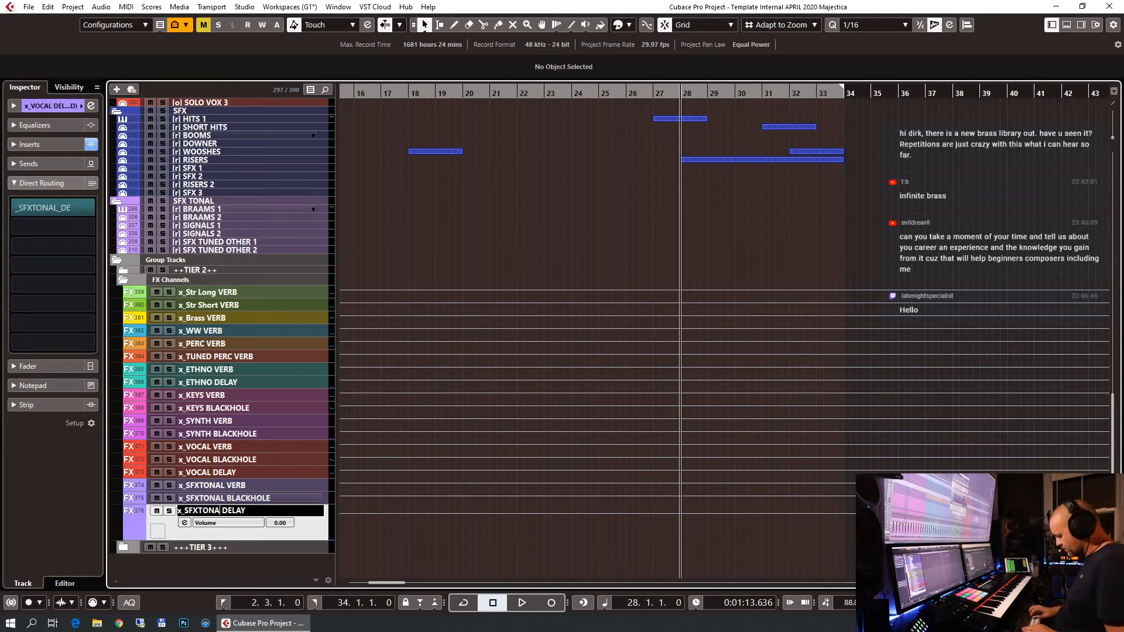
key("Return")
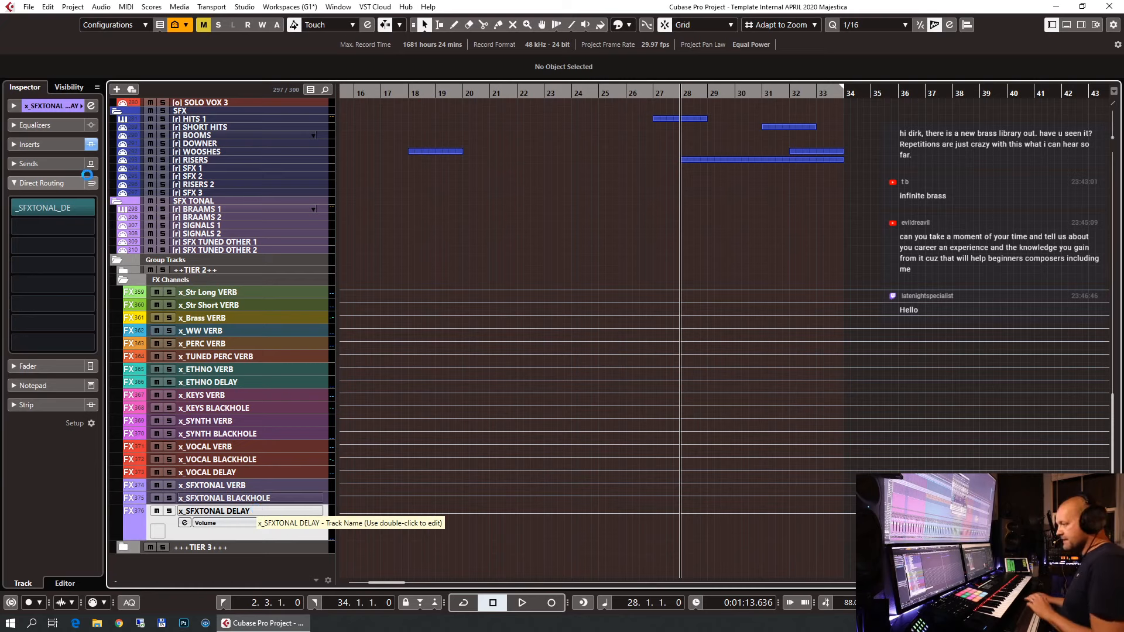
Add sends on the [r] BRAAMS 1 track to x_SFXTONAL VERB, x_SFXTONAL BLACKHOLE and x_SFXTONAL DELAY.
left_click(125, 280)
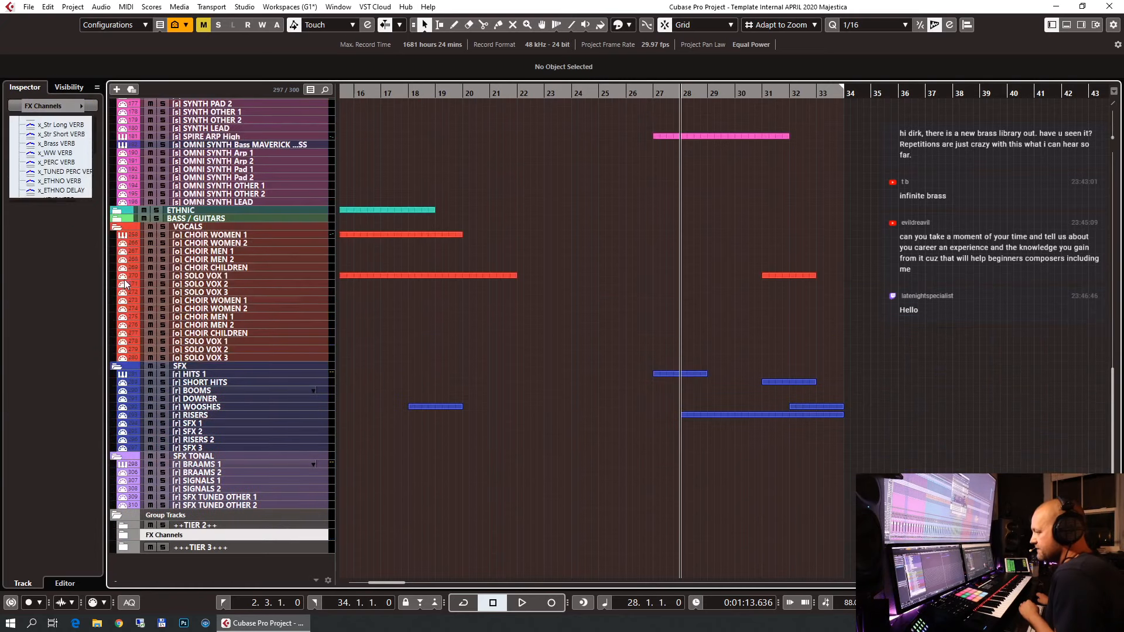
left_click(212, 464)
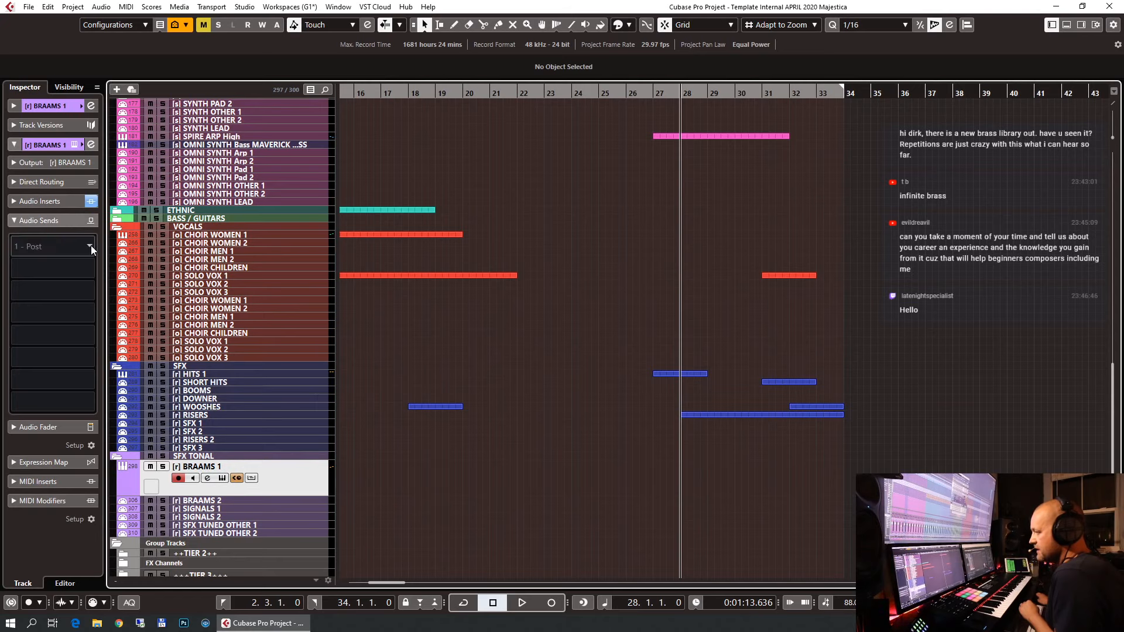
left_click(90, 245)
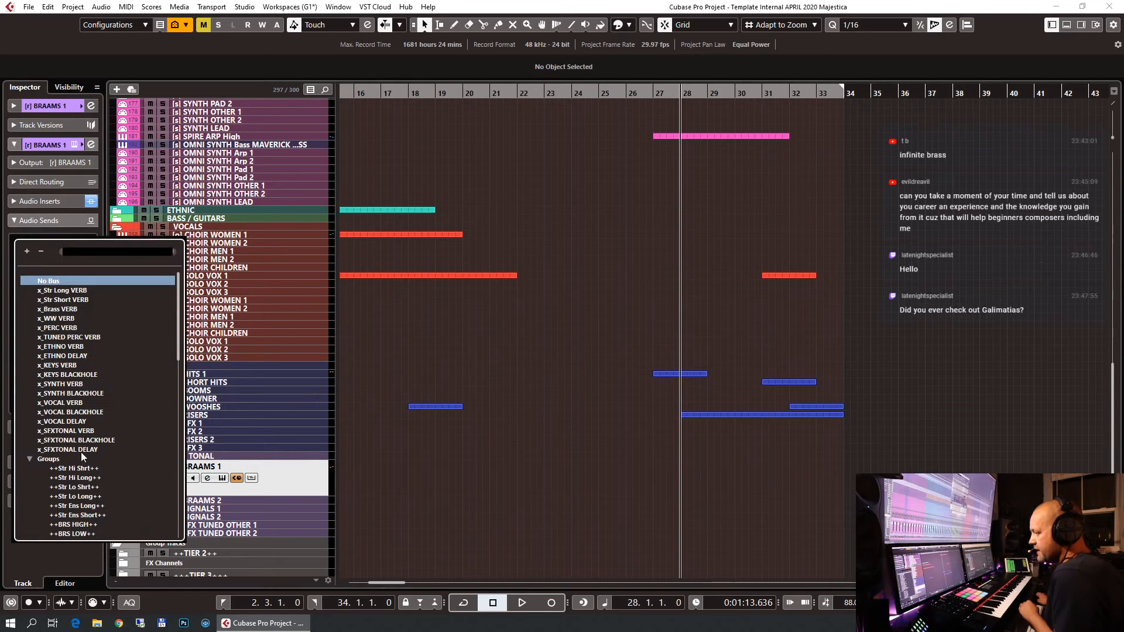
left_click(94, 280)
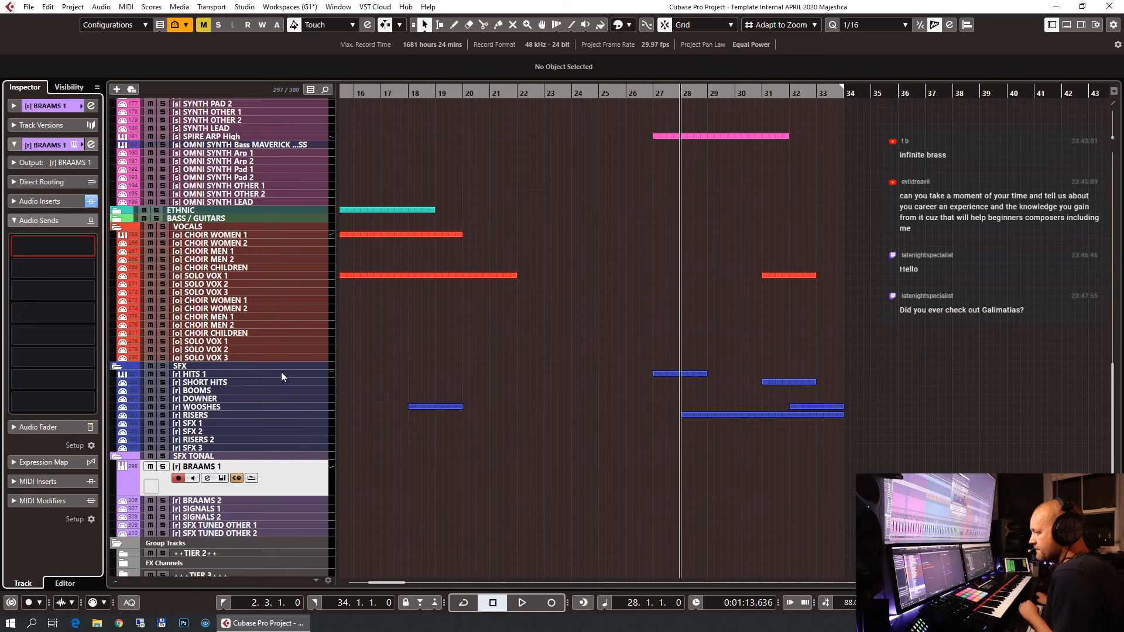
left_click(90, 266)
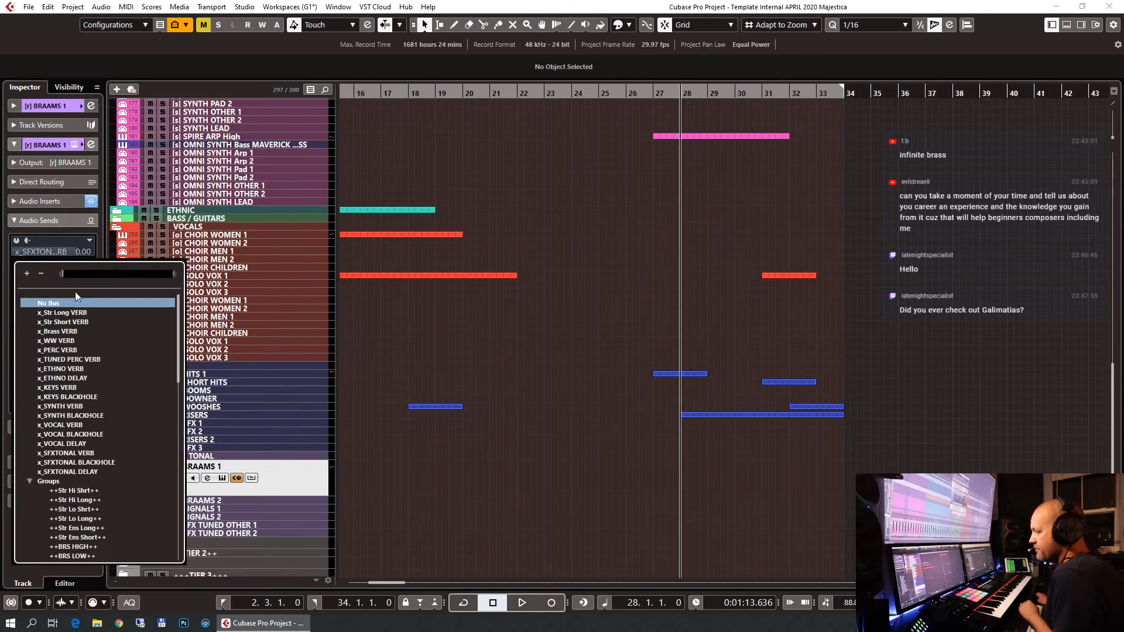
left_click(97, 462)
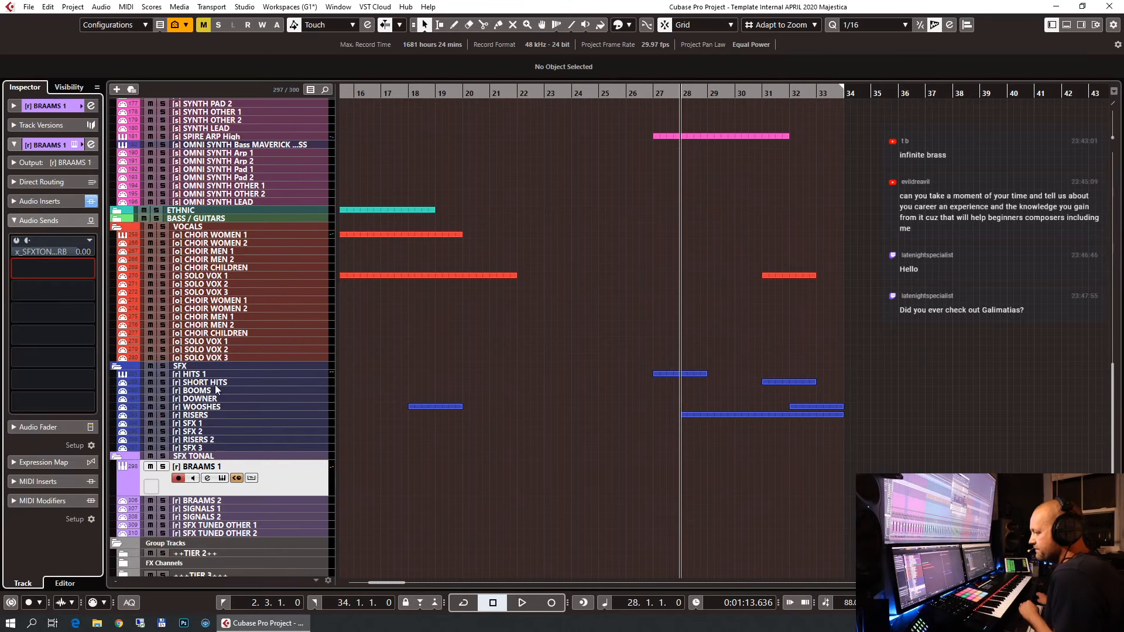
left_click(91, 289)
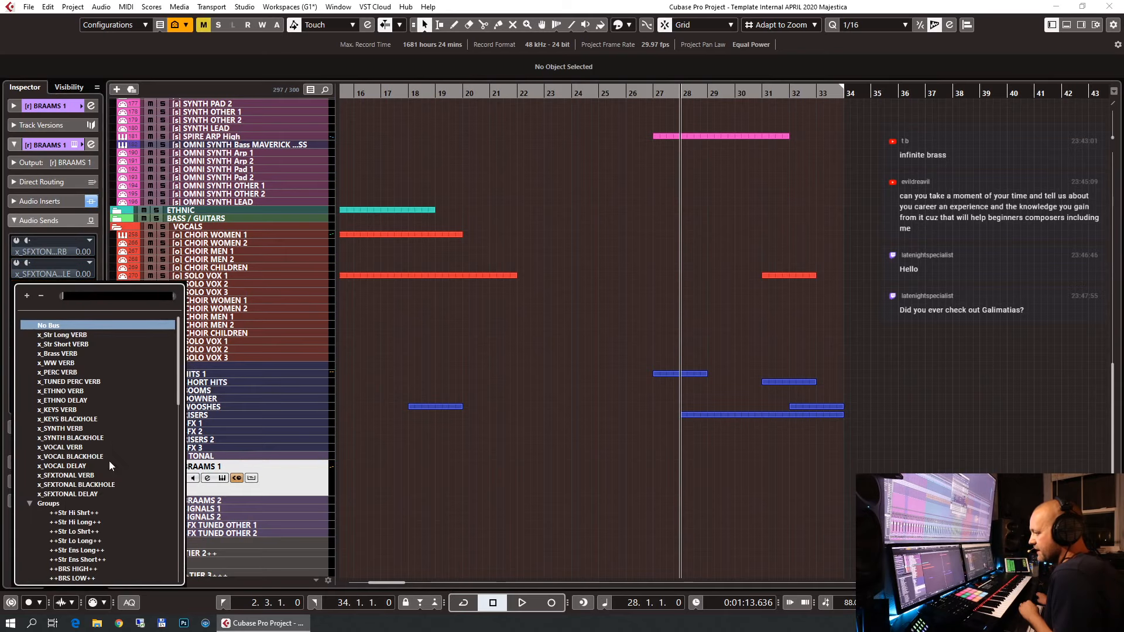
key("Escape")
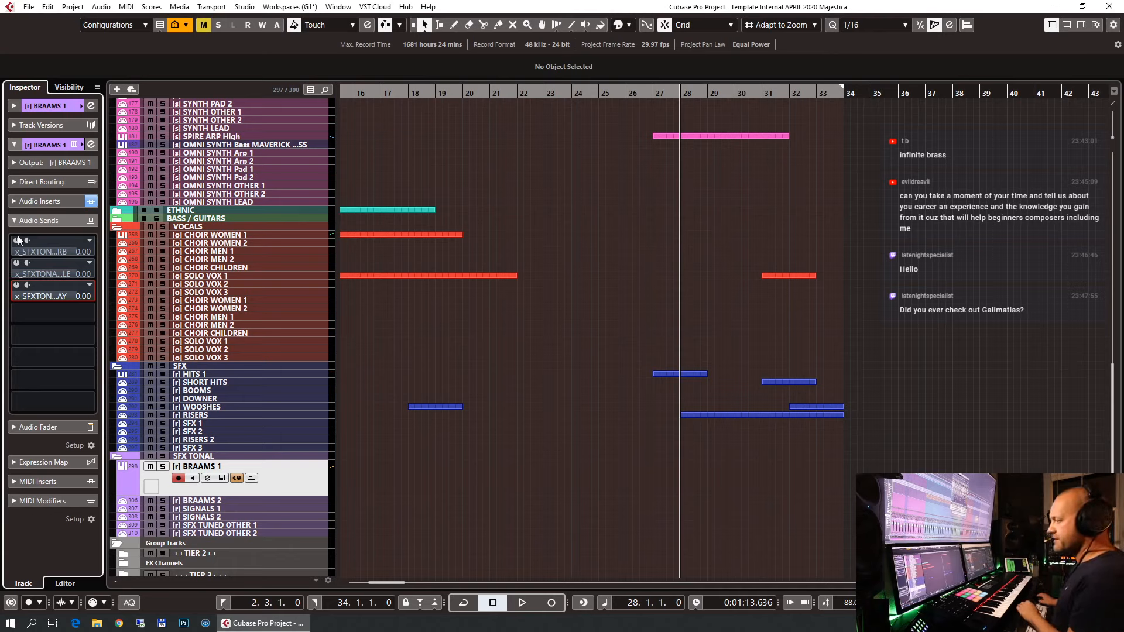
Activate the three BRAAMS 1 sends, setting VERB to minus infinity, BLACKHOLE to -21.8 and DELAY to -12.4.
left_click(65, 251)
mouse_move(1, 287)
left_mouse_down()
mouse_move(30, 287)
mouse_move(19, 300)
left_mouse_up()
left_click(27, 273)
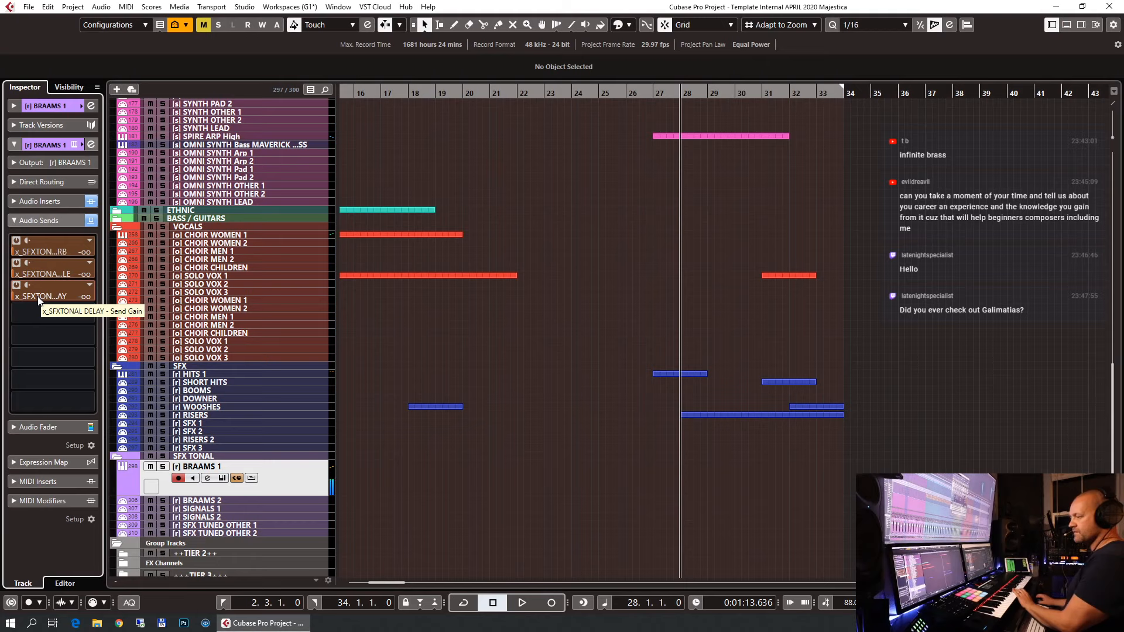
left_click_drag(39, 300, 57, 282)
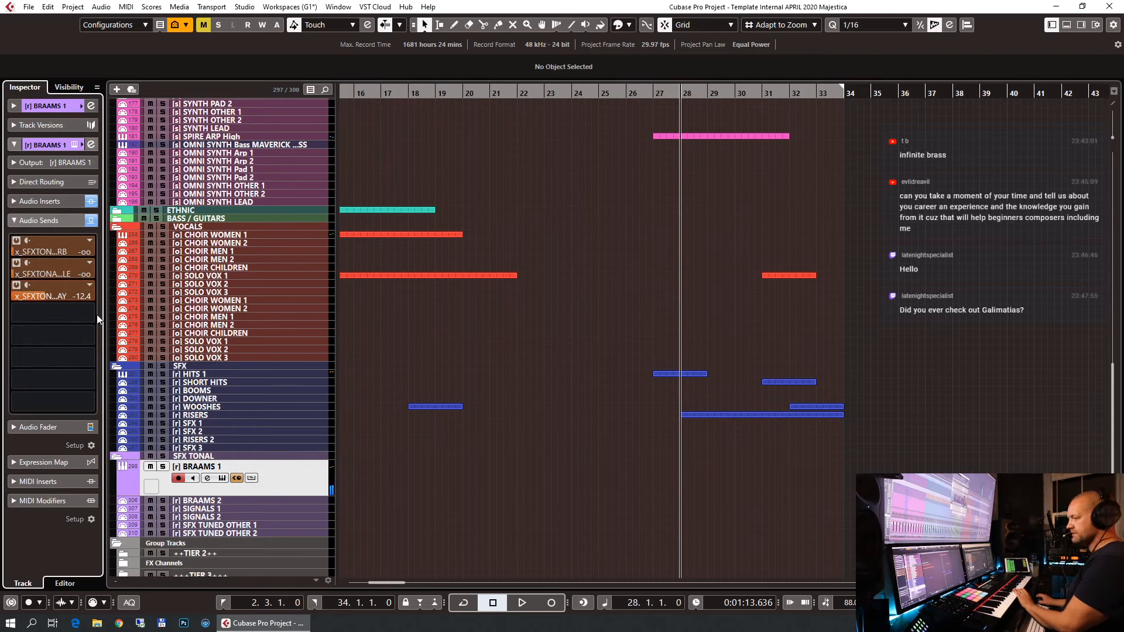
left_click_drag(41, 270, 60, 226)
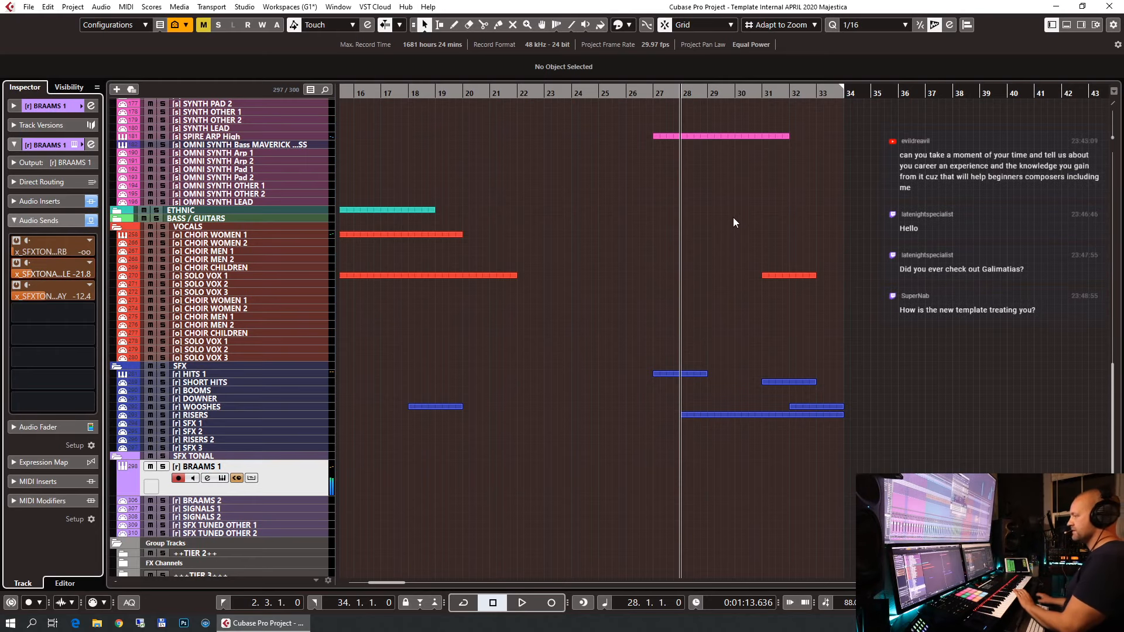
Play the cue from bar 27 to bar 29 to try the braam against the arrangement.
scroll(728, 220, "up", 15)
left_click_drag(658, 93, 658, 104)
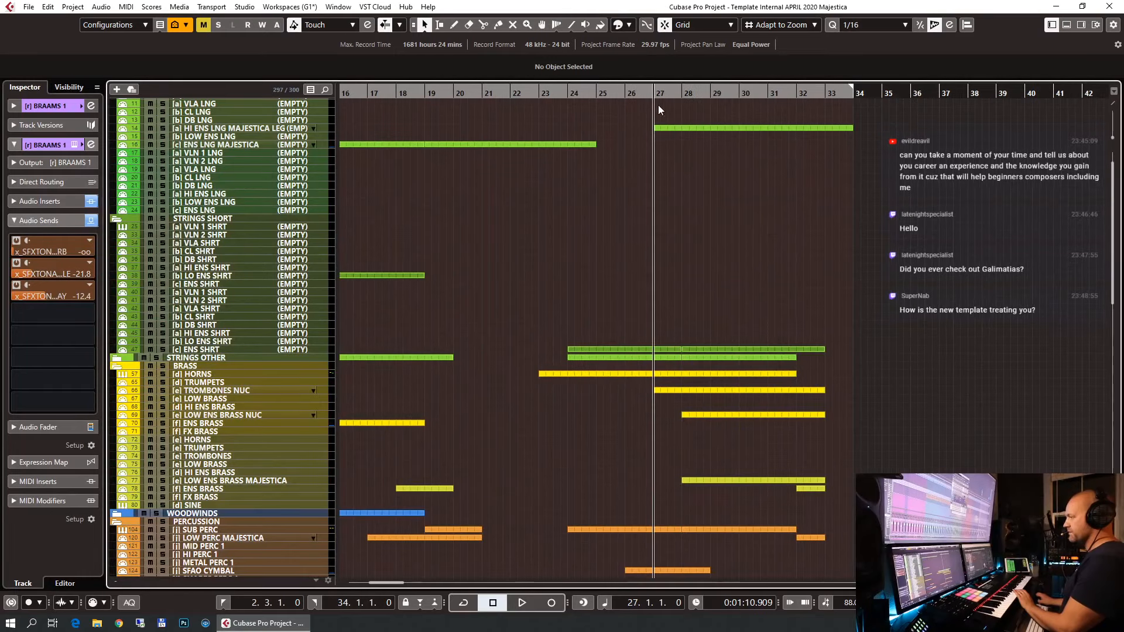
scroll(733, 235, "down", 15)
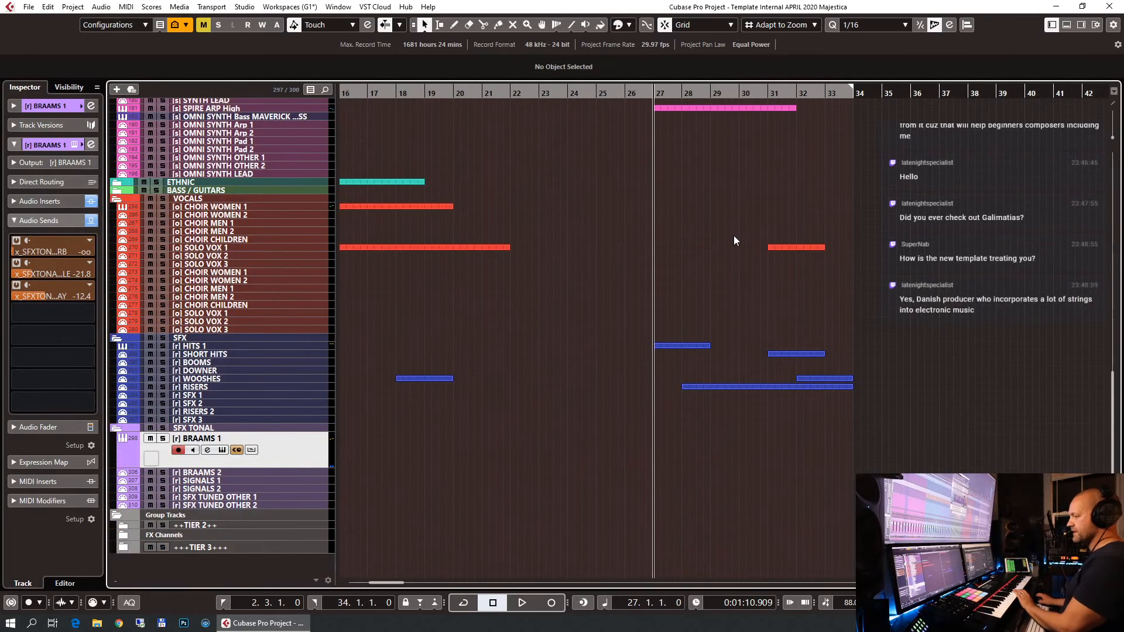
key("space")
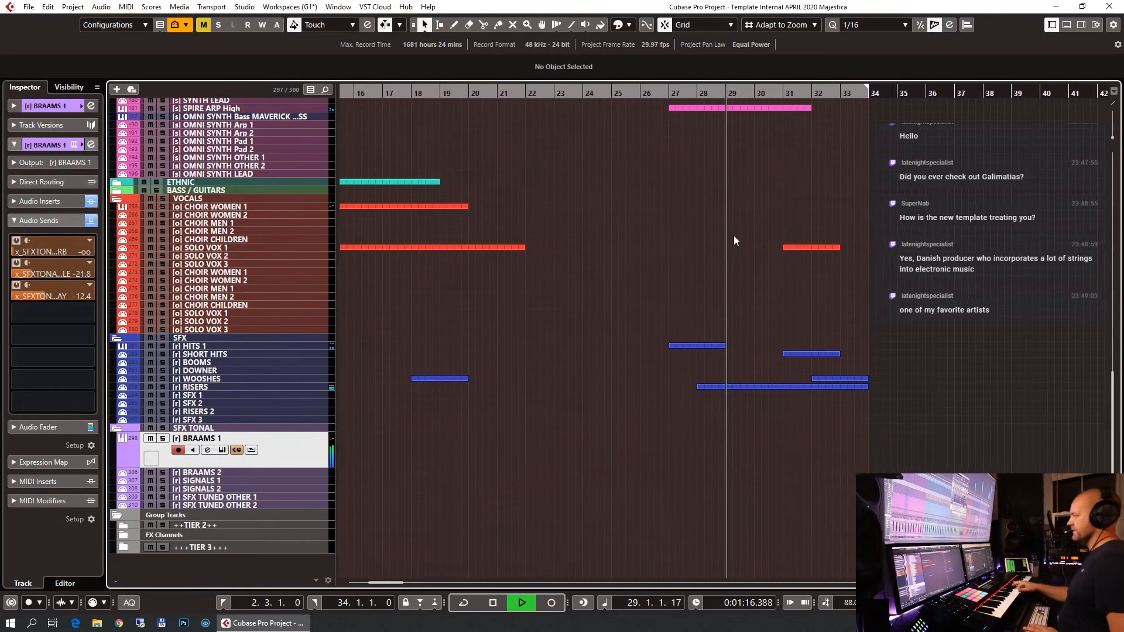
key("space")
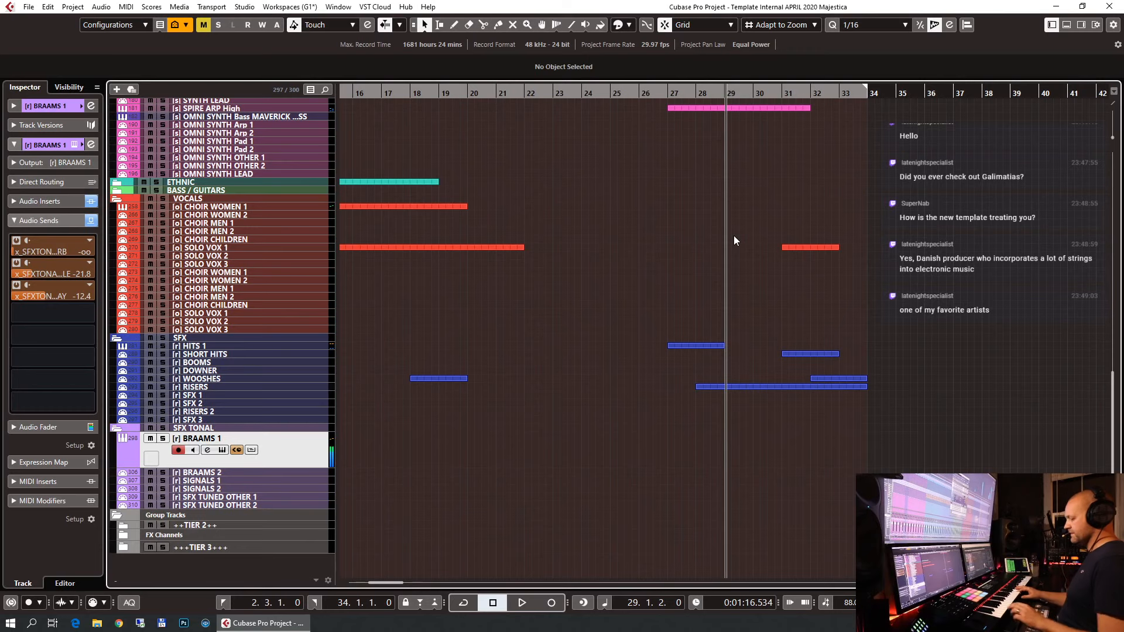
Audition several red keyswitches of the 09. BRAAMS instrument and choose a different braam sound.
left_click(74, 145)
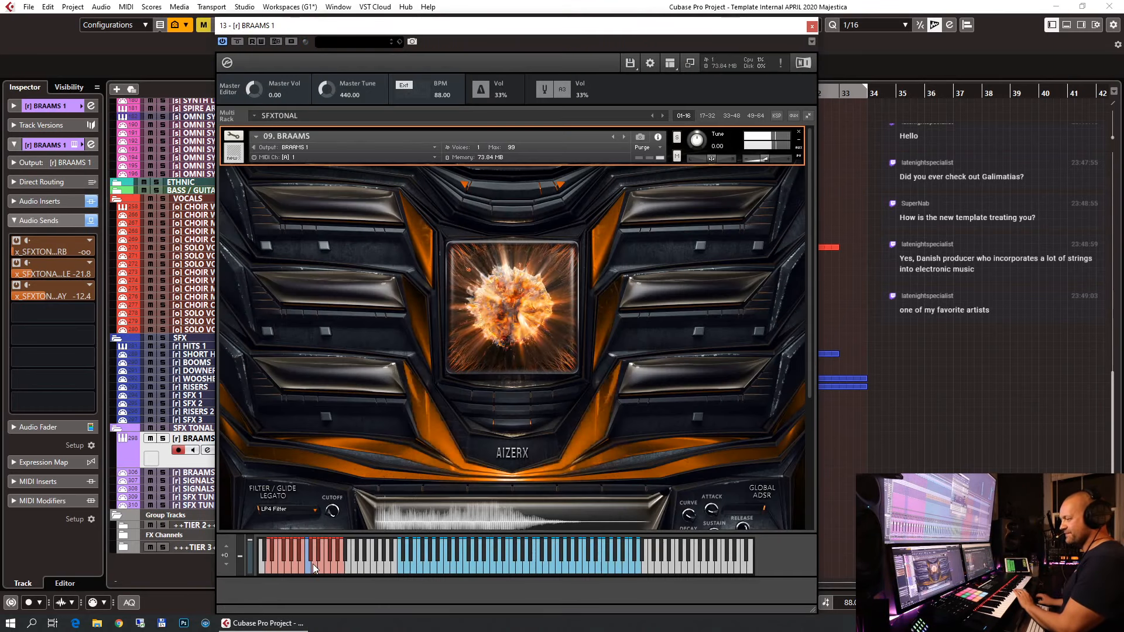
left_click(314, 565)
left_click(319, 566)
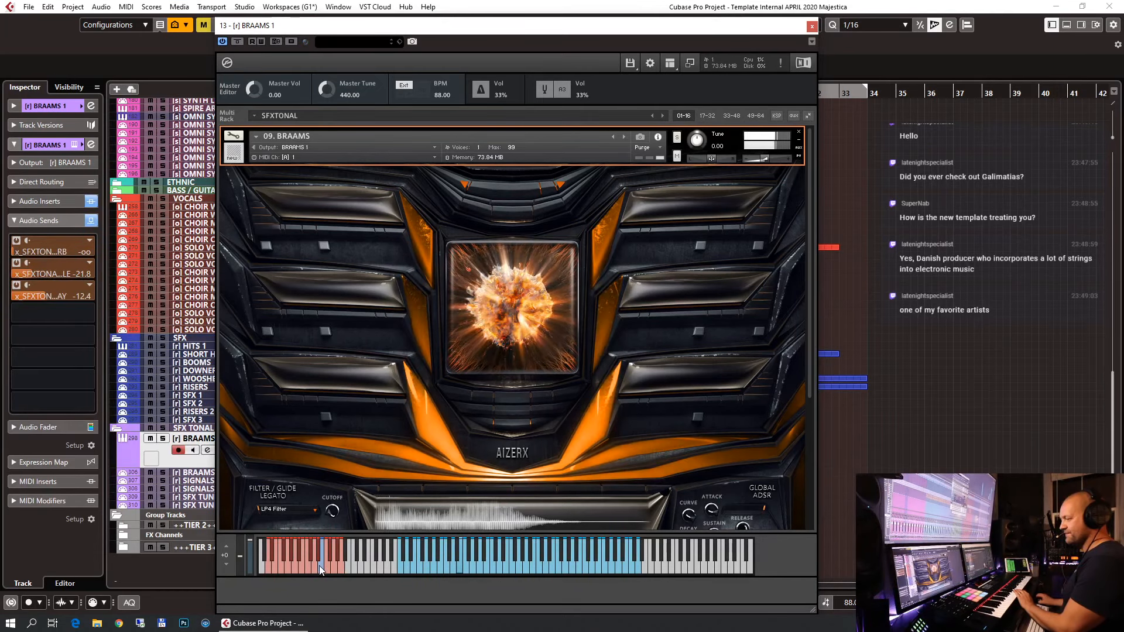
scroll(396, 430, "down", 3)
scroll(388, 427, "down", 2)
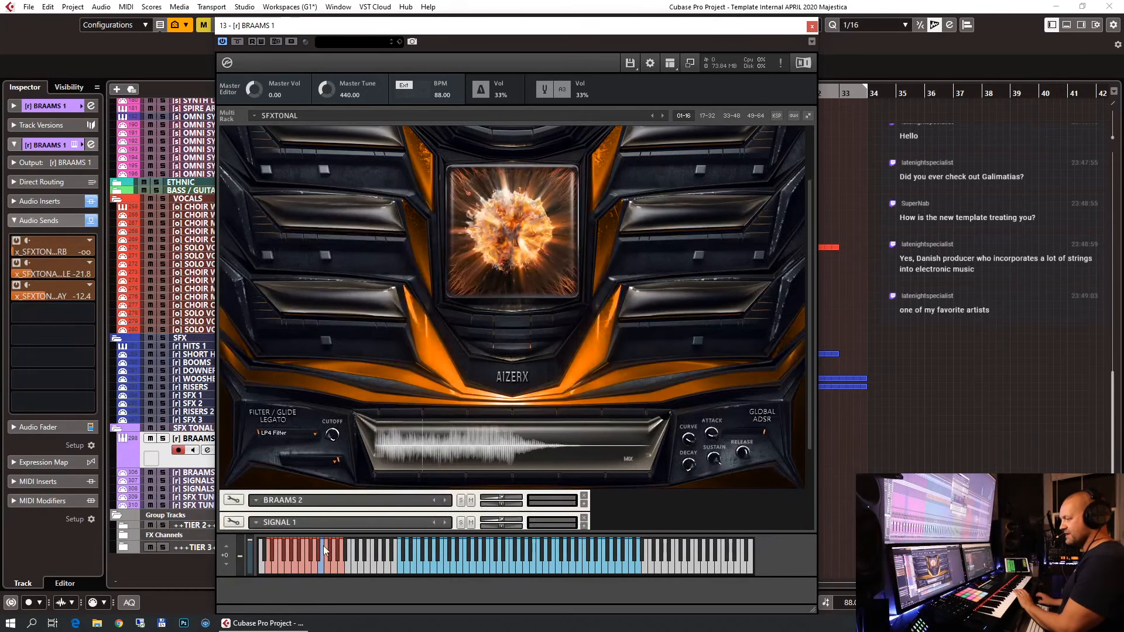
left_click(292, 564)
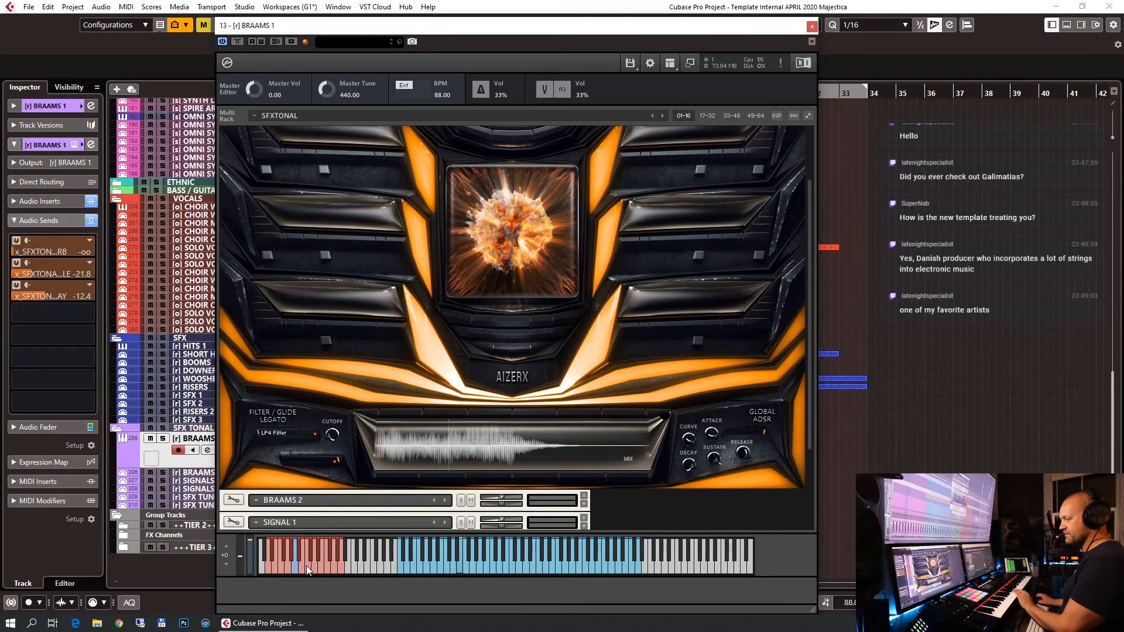
left_click(339, 564)
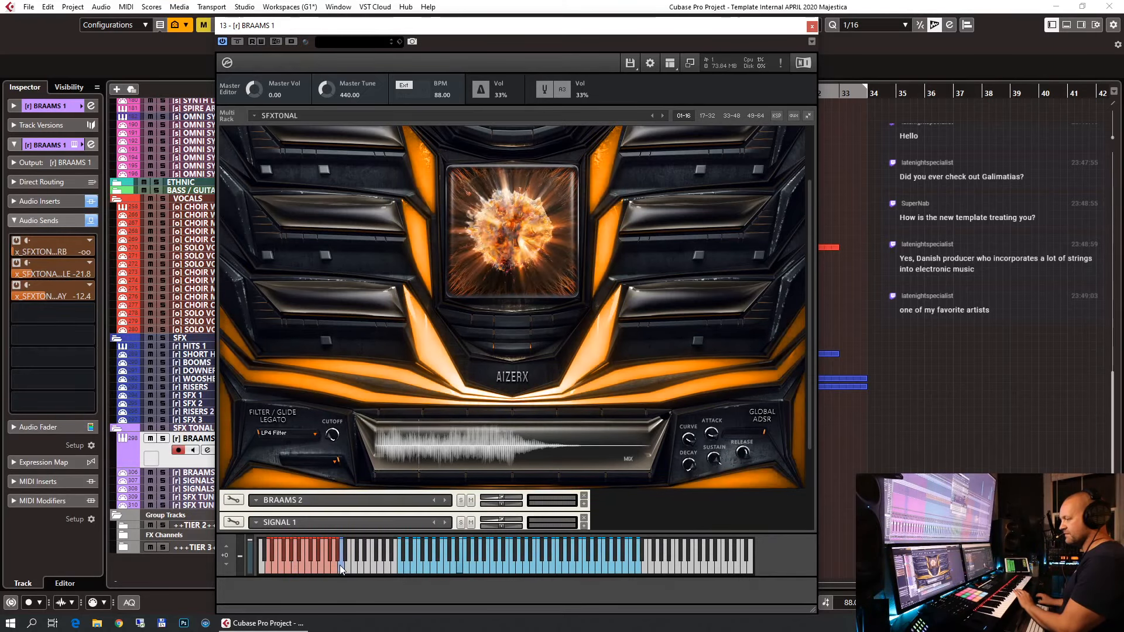
left_click(294, 563)
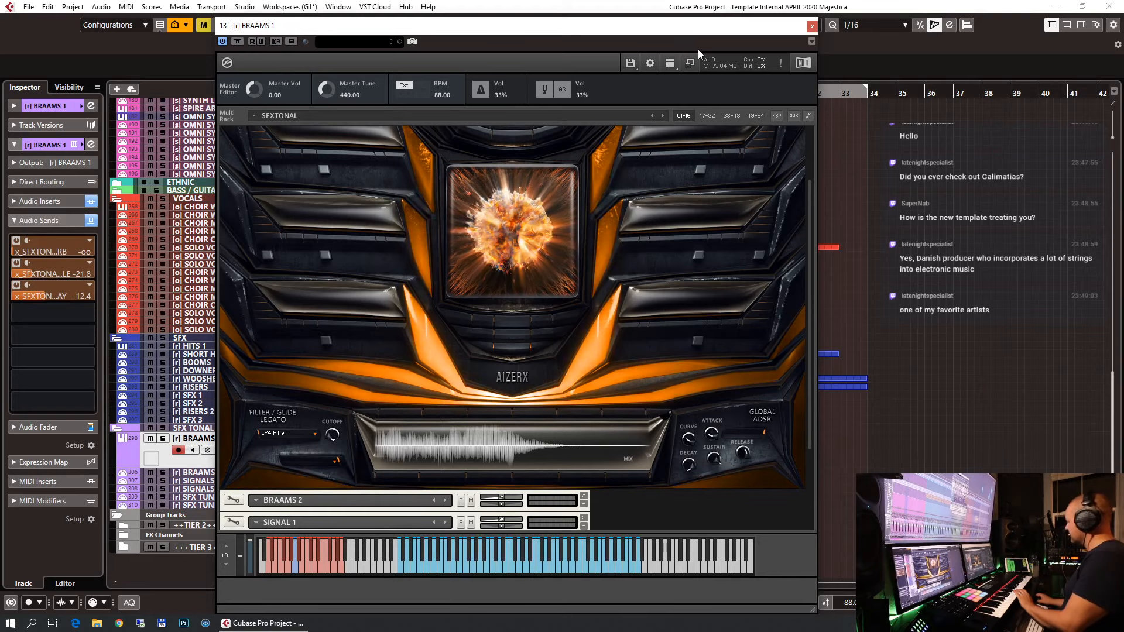
left_click(812, 27)
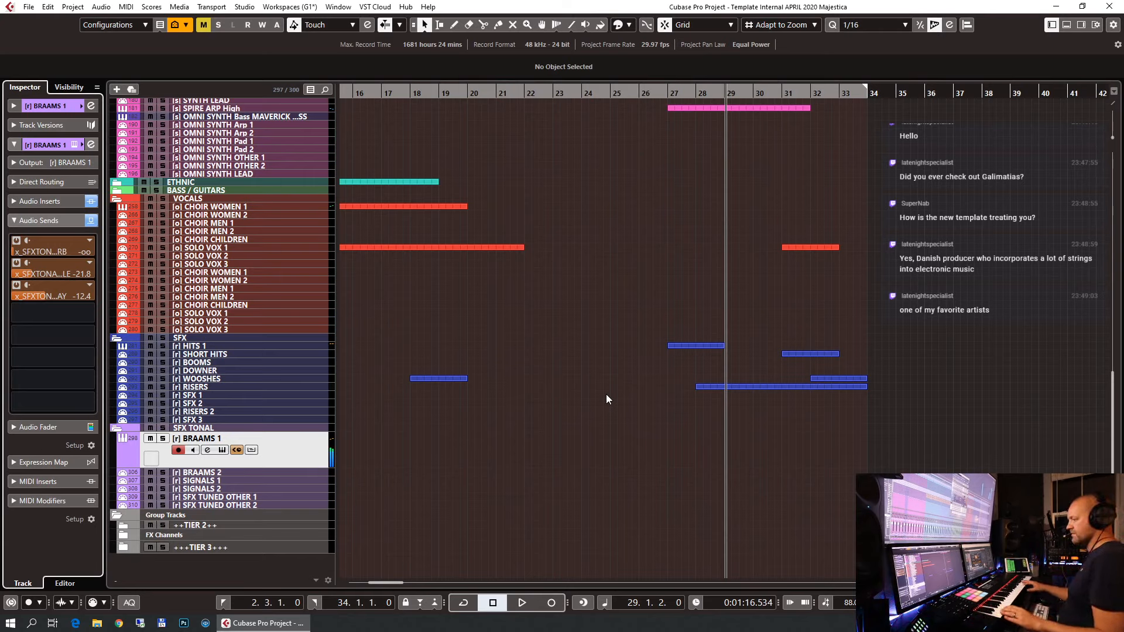
Insert the Steinberg Tuner in the second insert slot of BRAAMS 1 and check the braam's pitch.
left_click(57, 202)
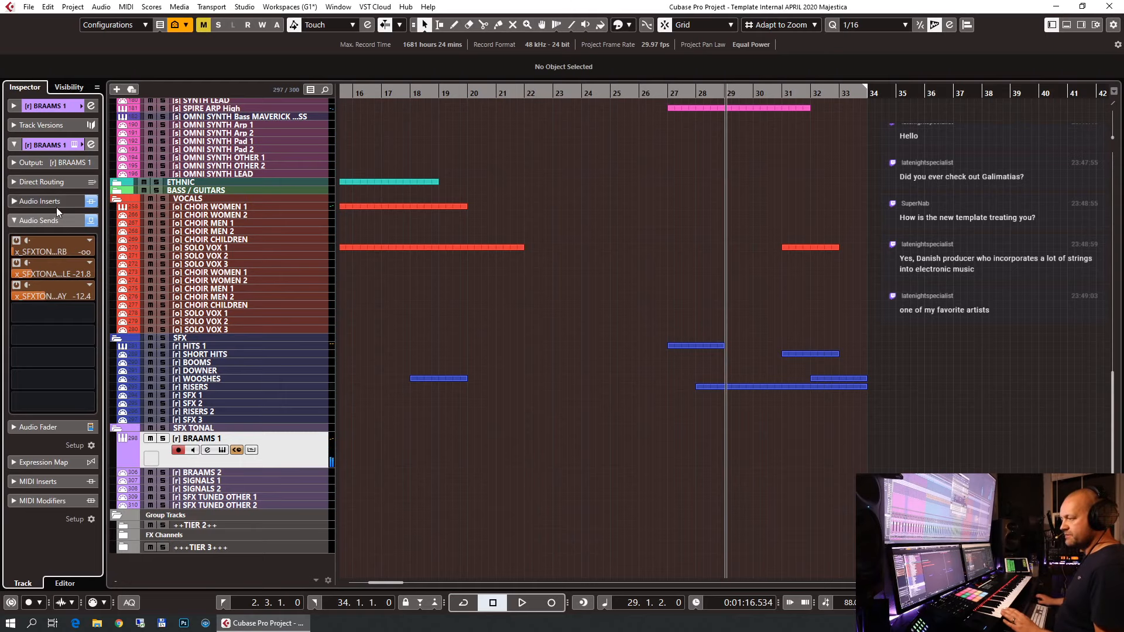
left_click(89, 241)
type("tun")
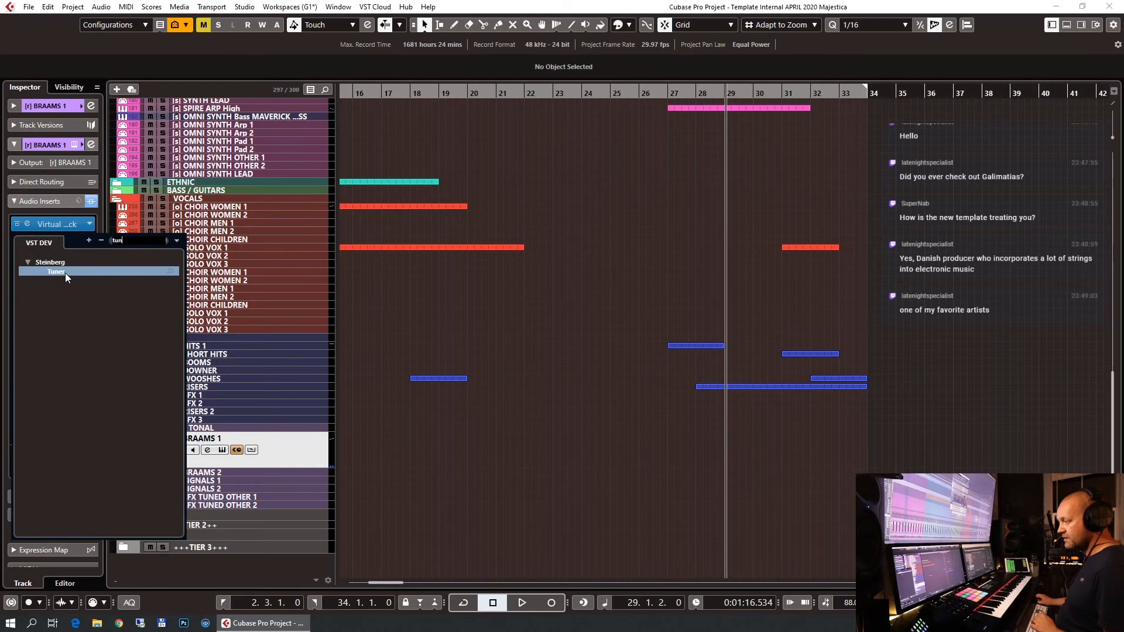
left_click(65, 272)
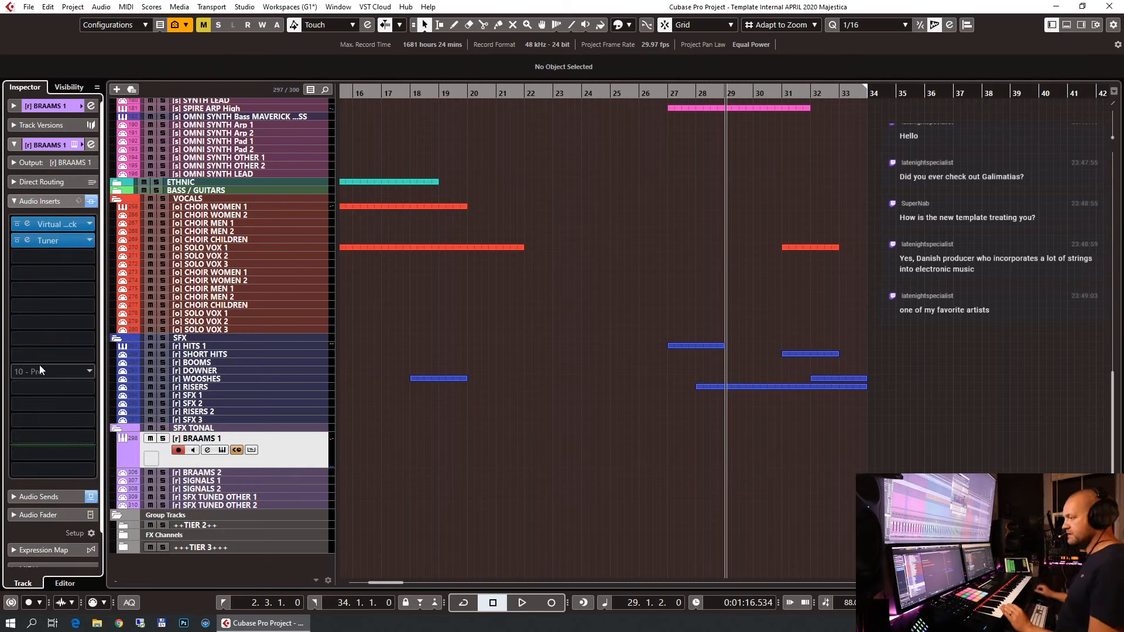
left_click(28, 241)
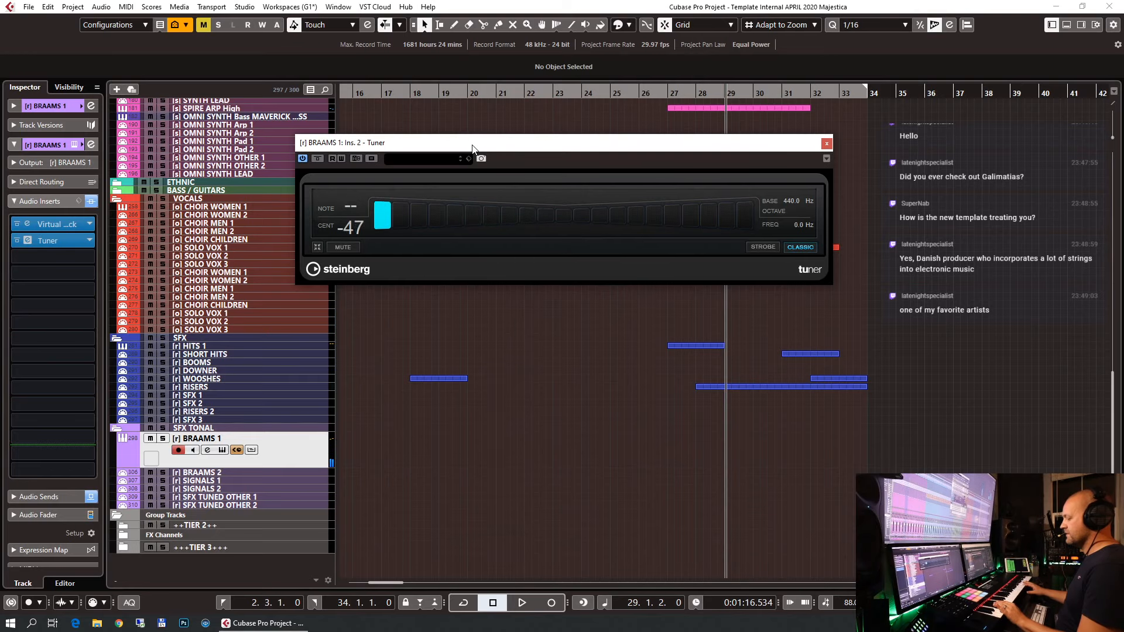
left_click(826, 144)
Remove the Tuner from BRAAMS 1 by setting its second insert slot to No Effect.
left_click(89, 241)
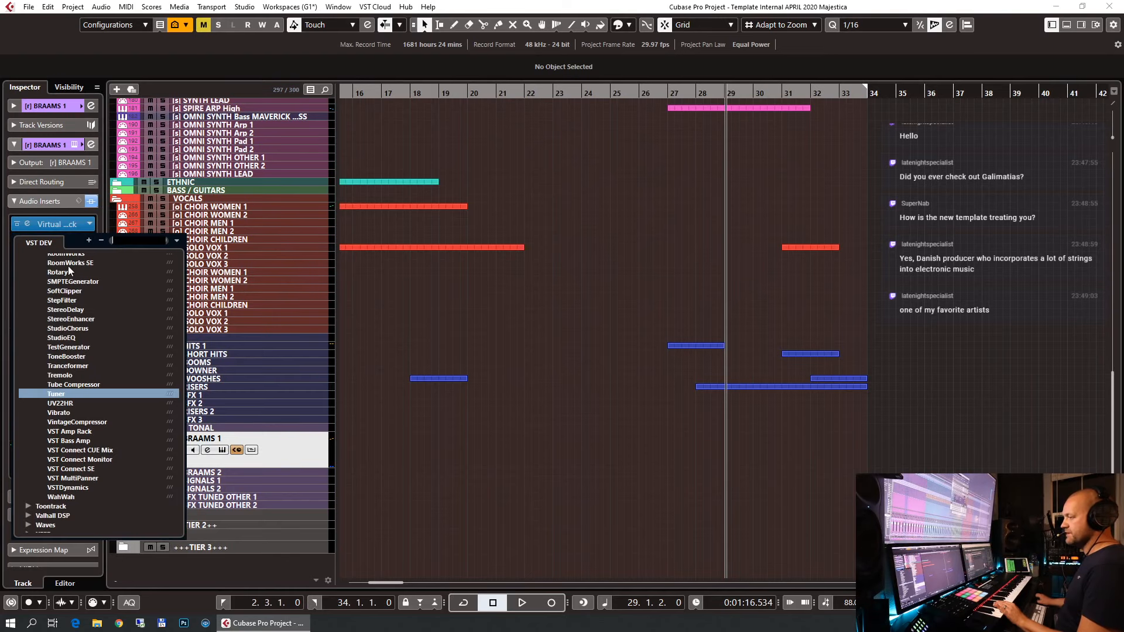
scroll(79, 304, "up", 6)
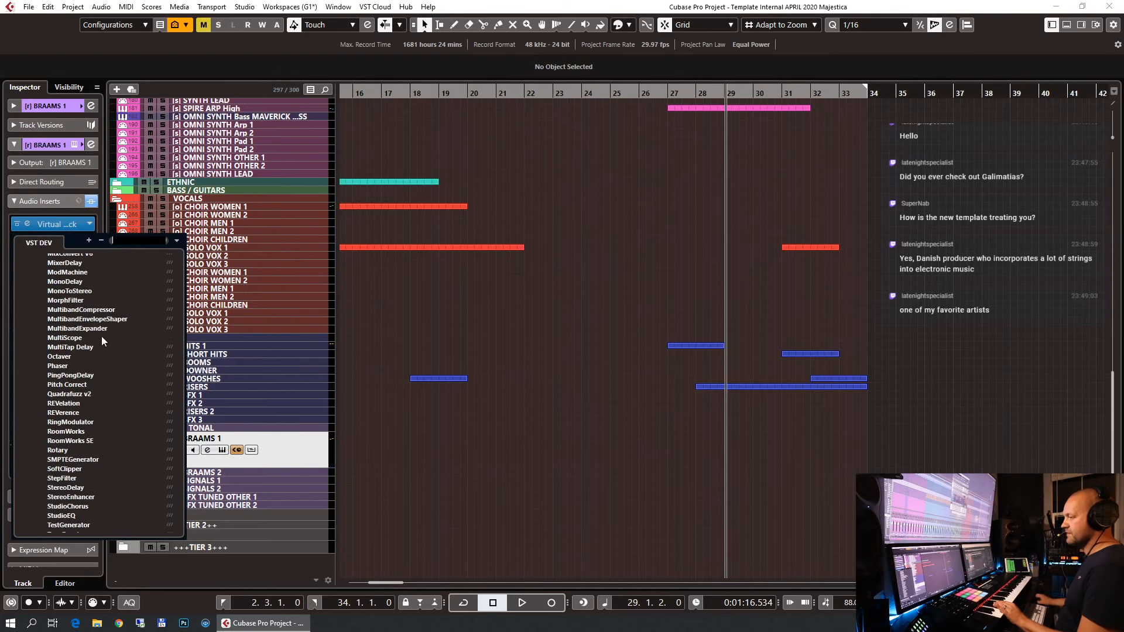
type("no")
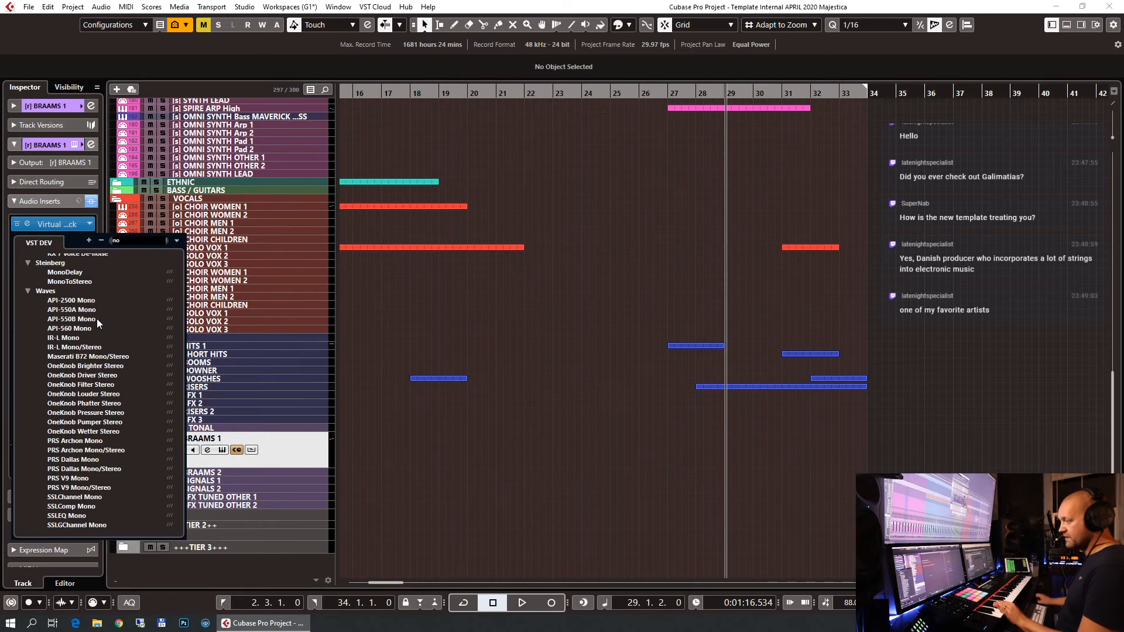
scroll(98, 316, "up", 2)
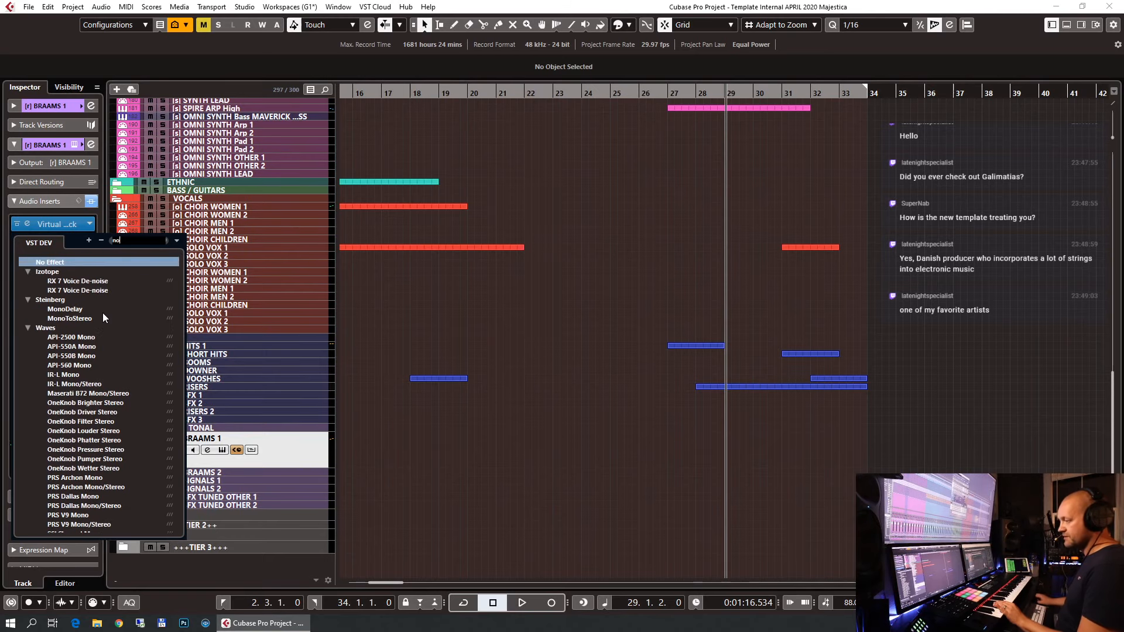
left_click(50, 260)
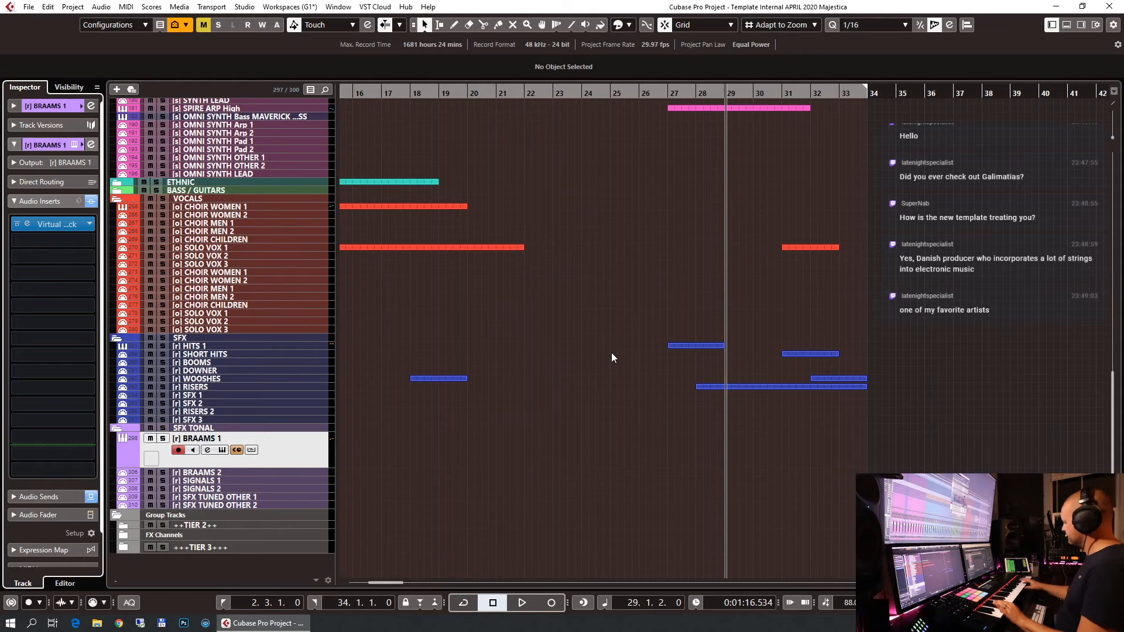
Record a braam performance on the BRAAMS 1 track, starting at bar 26 and stopping near the end of bar 29.
left_click(669, 93)
left_click(644, 93)
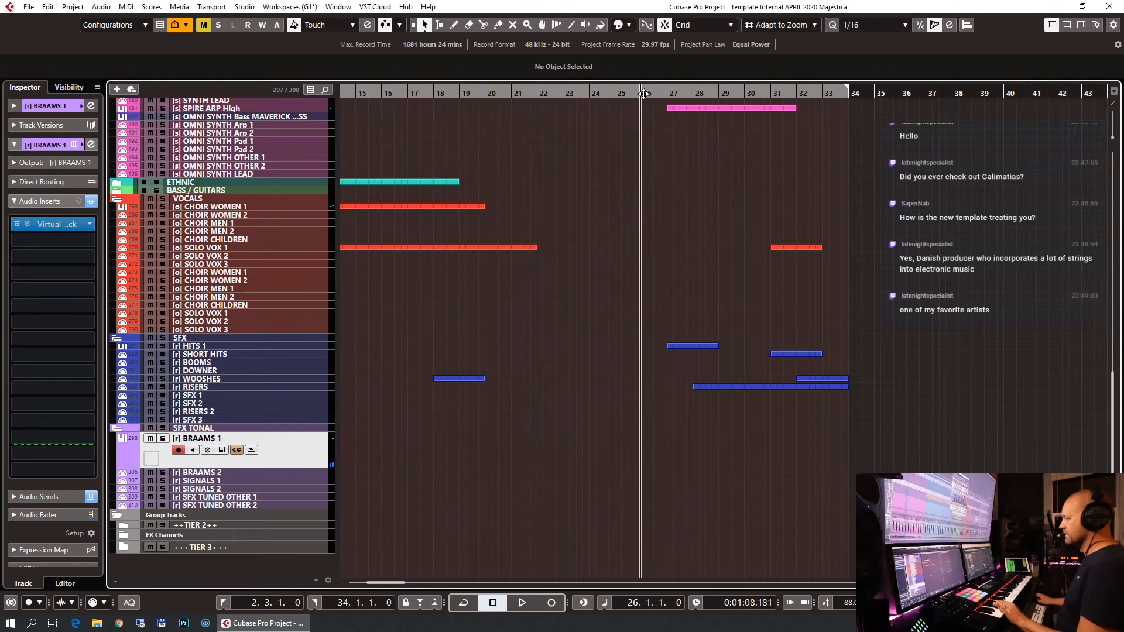
key("KP_Multiply")
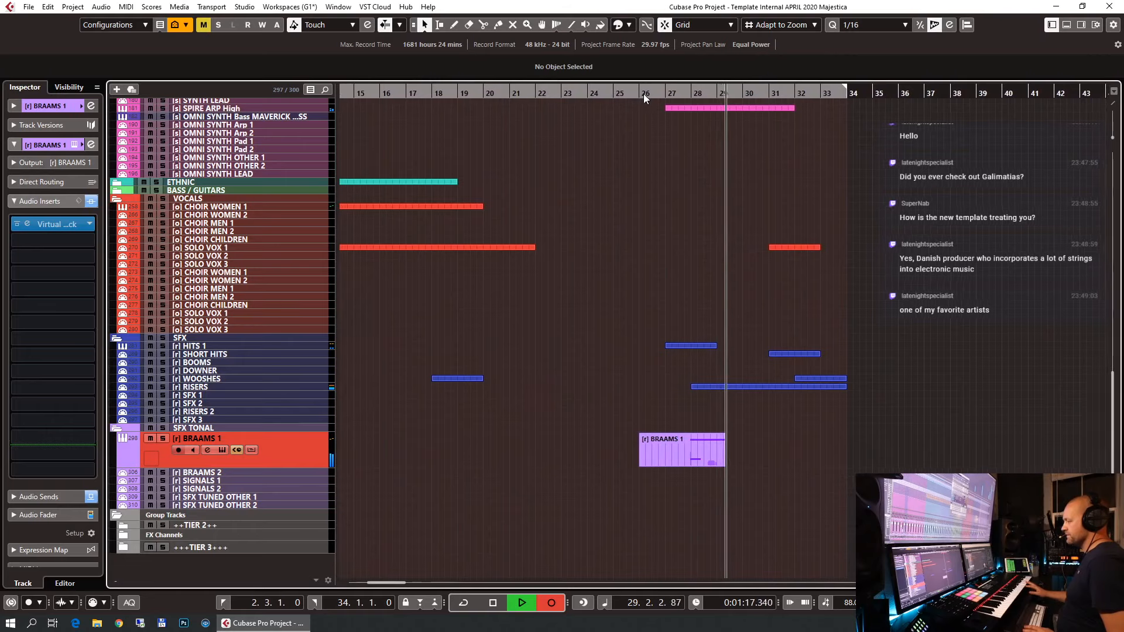
key("space")
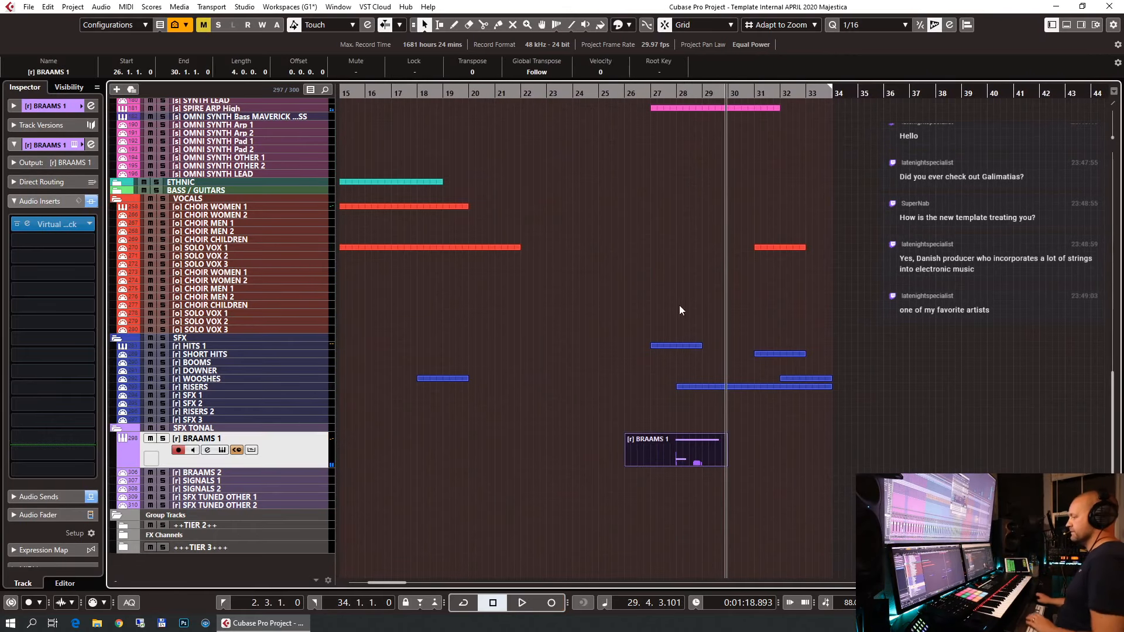
Trim the start of the recorded BRAAMS 1 part to bar 28.
key("Return")
scroll(422, 352, "up", 6)
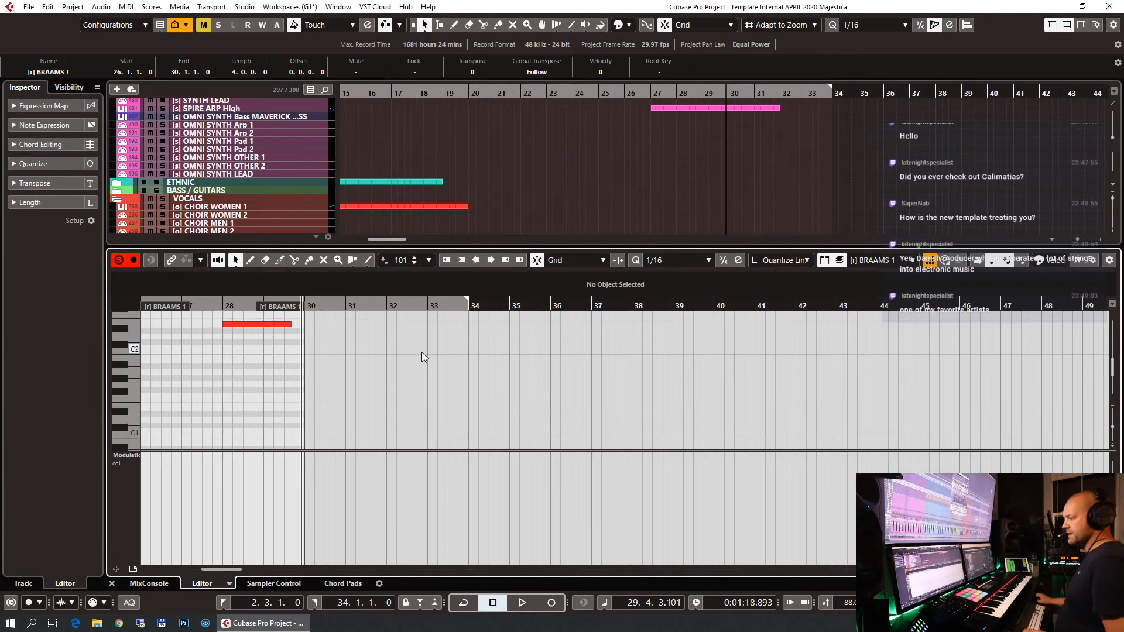
key("Return")
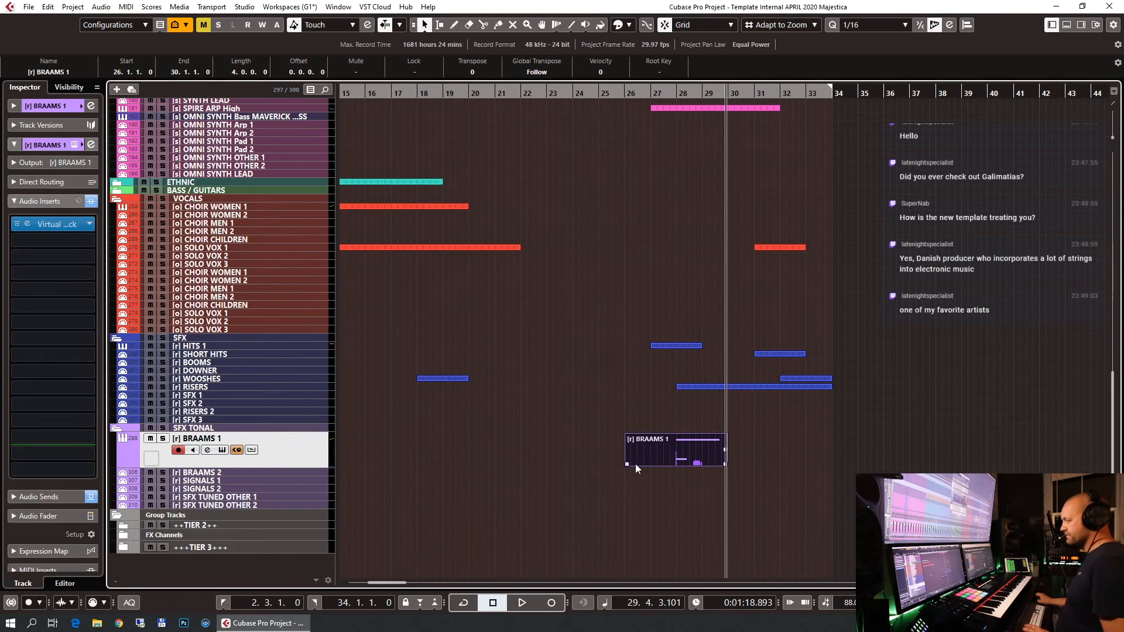
left_click_drag(625, 463, 667, 466)
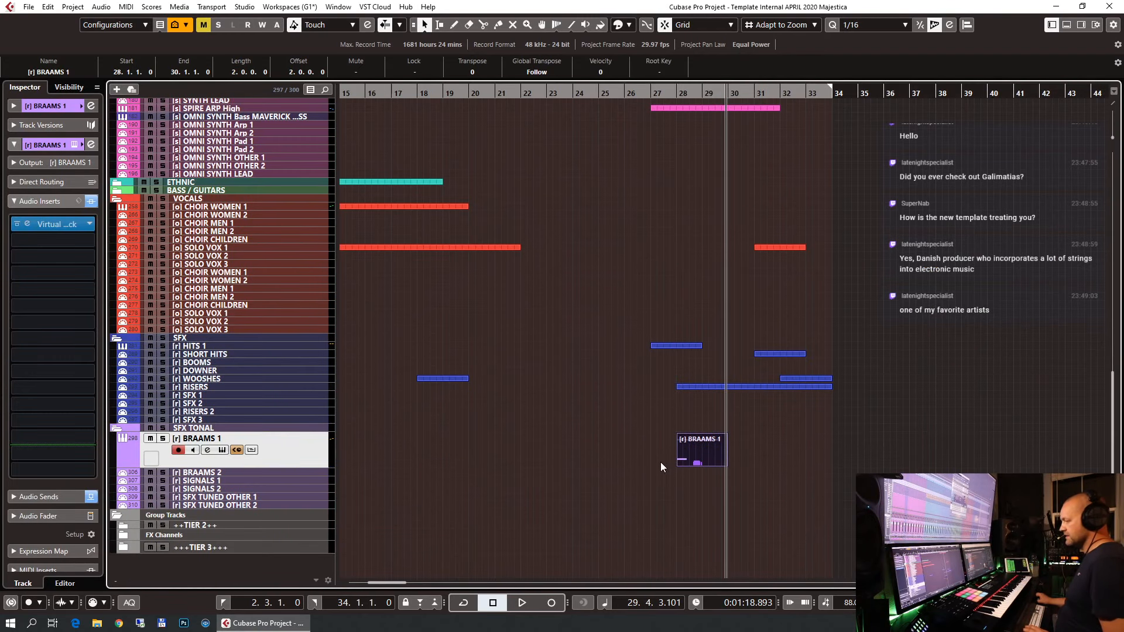
key("g")
key("g")
key("g")
key("g")
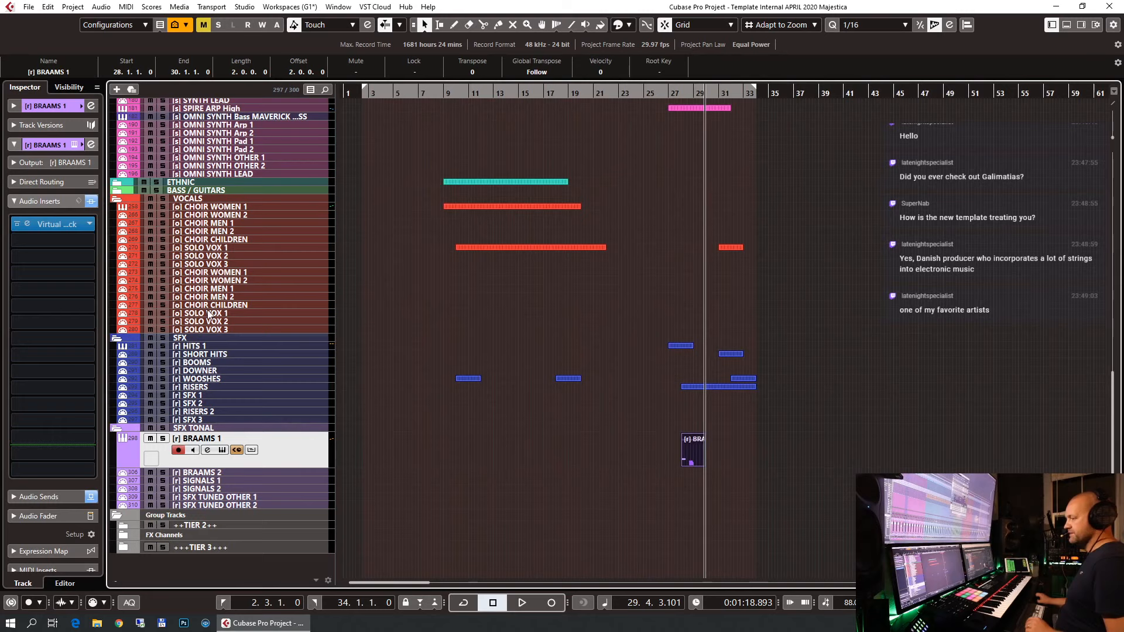
Open the trimmed BRAAMS 1 part in the Key Editor, show its Main Volume cc7 lane and play the part from bar 28.
left_click(55, 109)
double_click(679, 445)
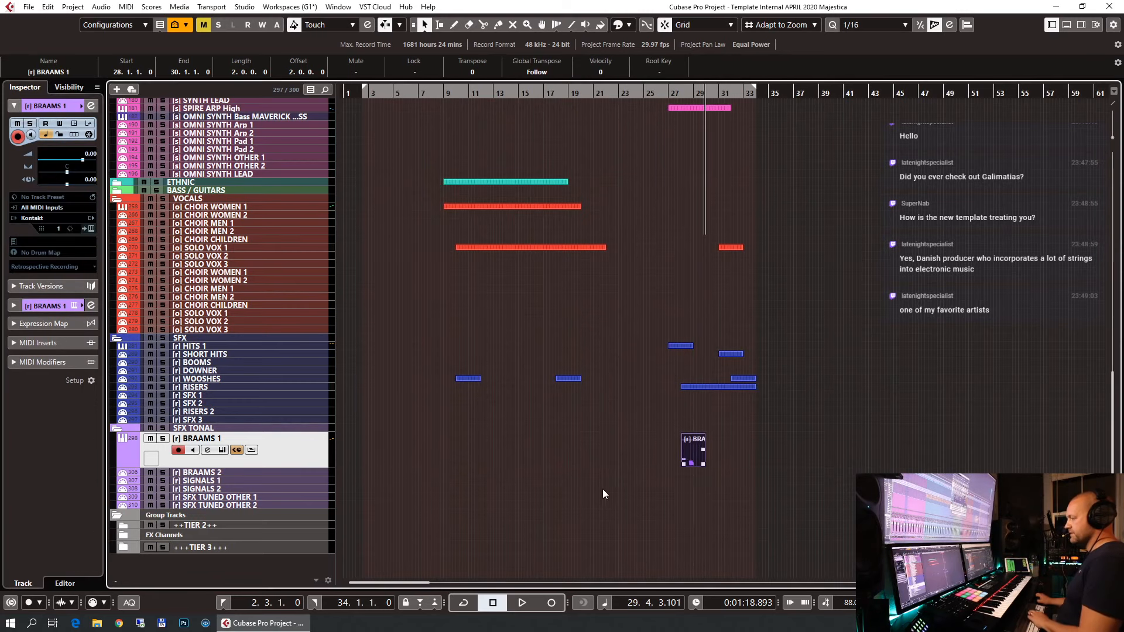
key("7")
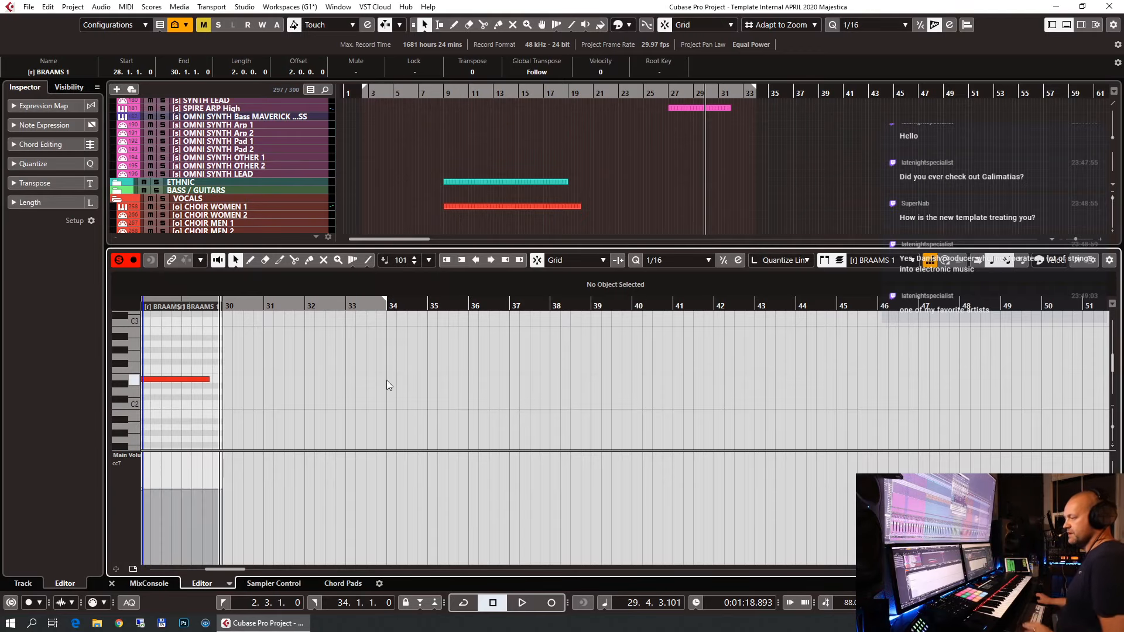
scroll(387, 381, "left", 3)
left_click(329, 305)
key("space")
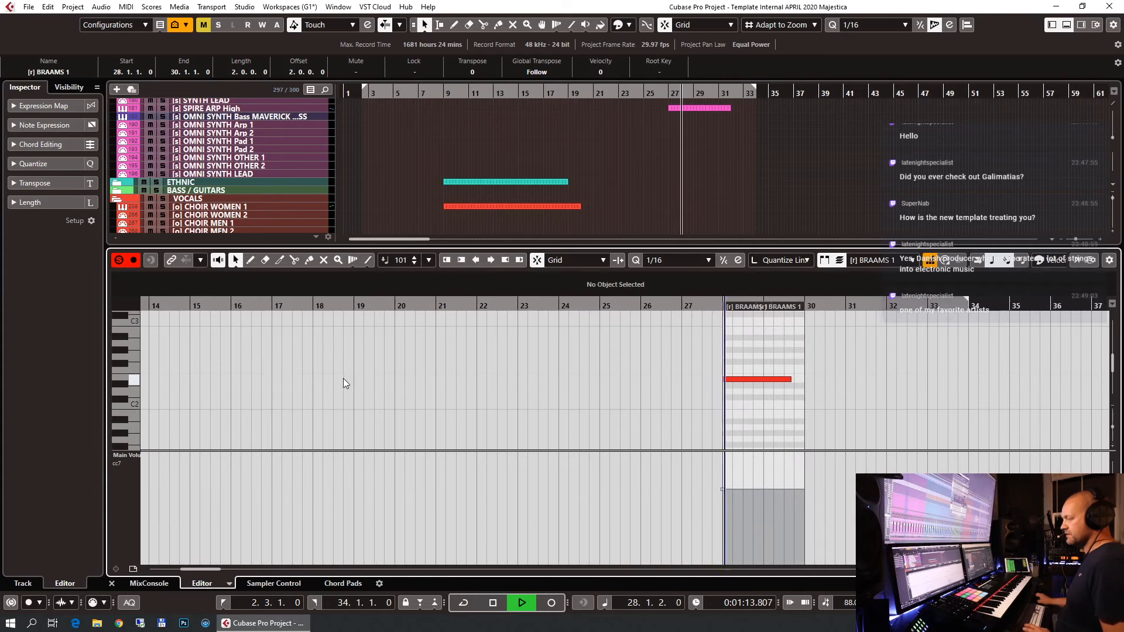
key("space")
key("ctrl+e")
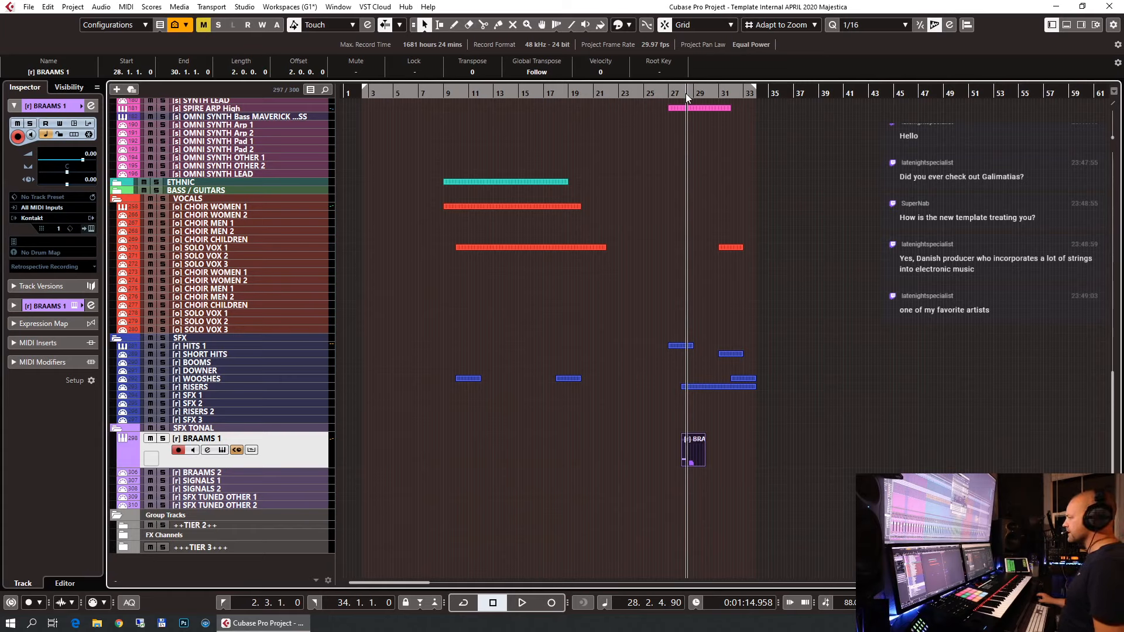
Play the arrangement from bar 27 to bar 33 to judge the braam against the other tracks.
left_click(667, 93)
key("space")
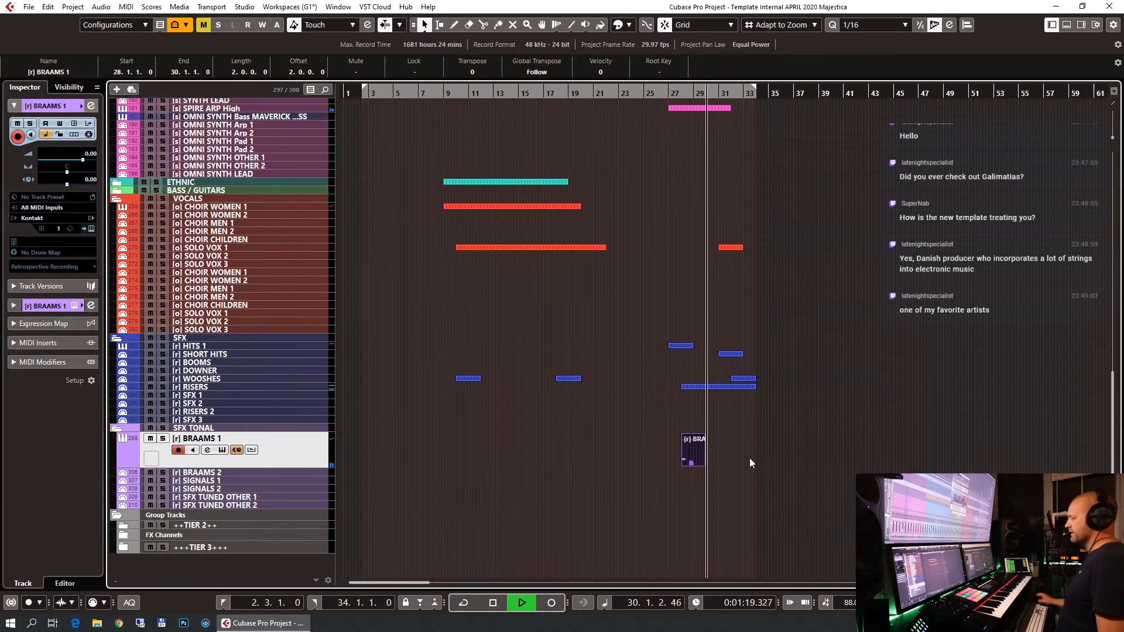
left_click(700, 465)
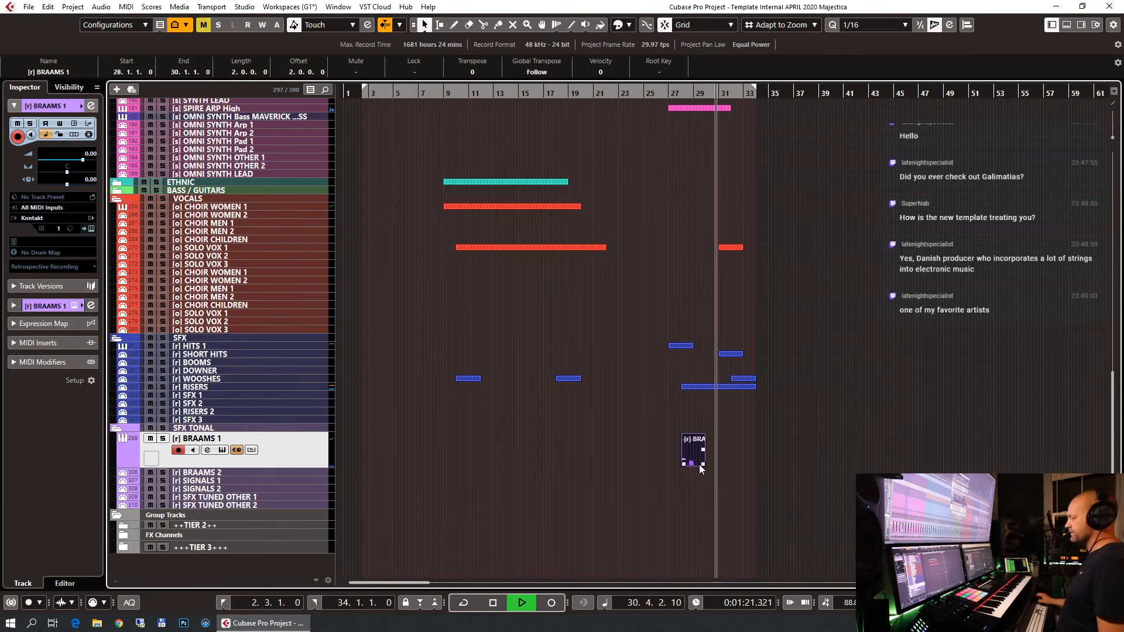
left_click_drag(700, 466, 698, 465)
scroll(802, 386, "up", 3)
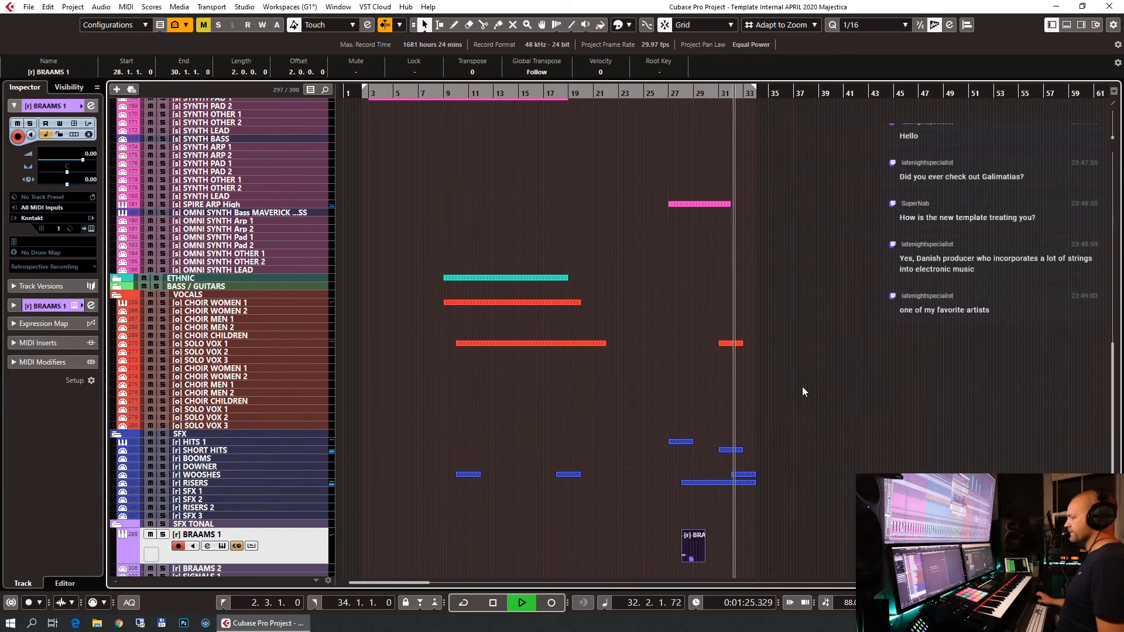
scroll(802, 387, "up", 15)
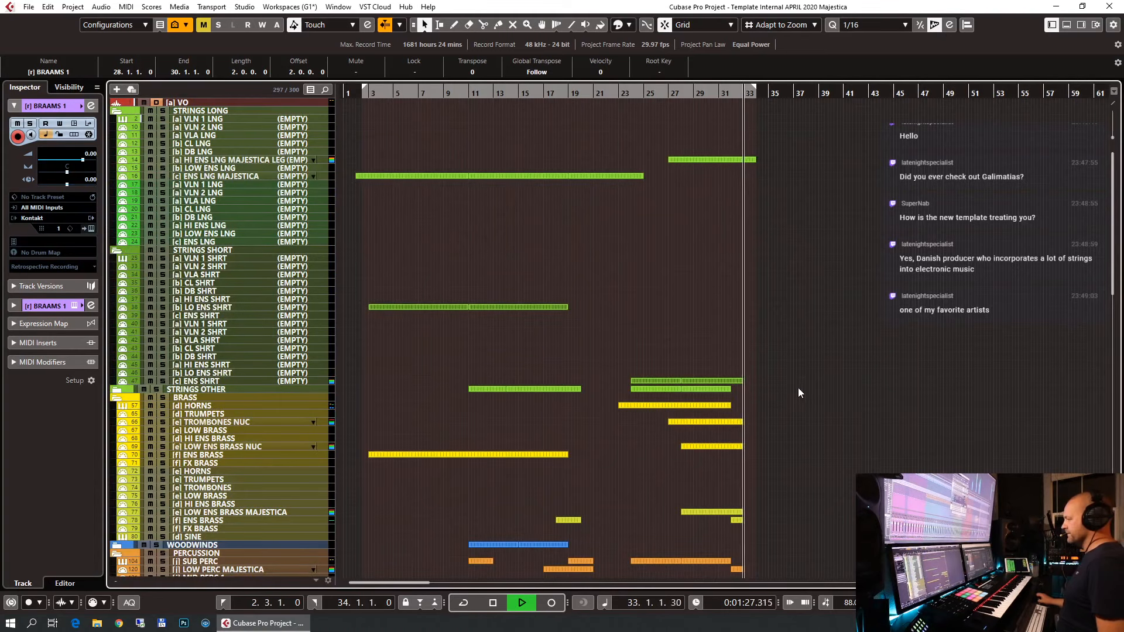
key("space")
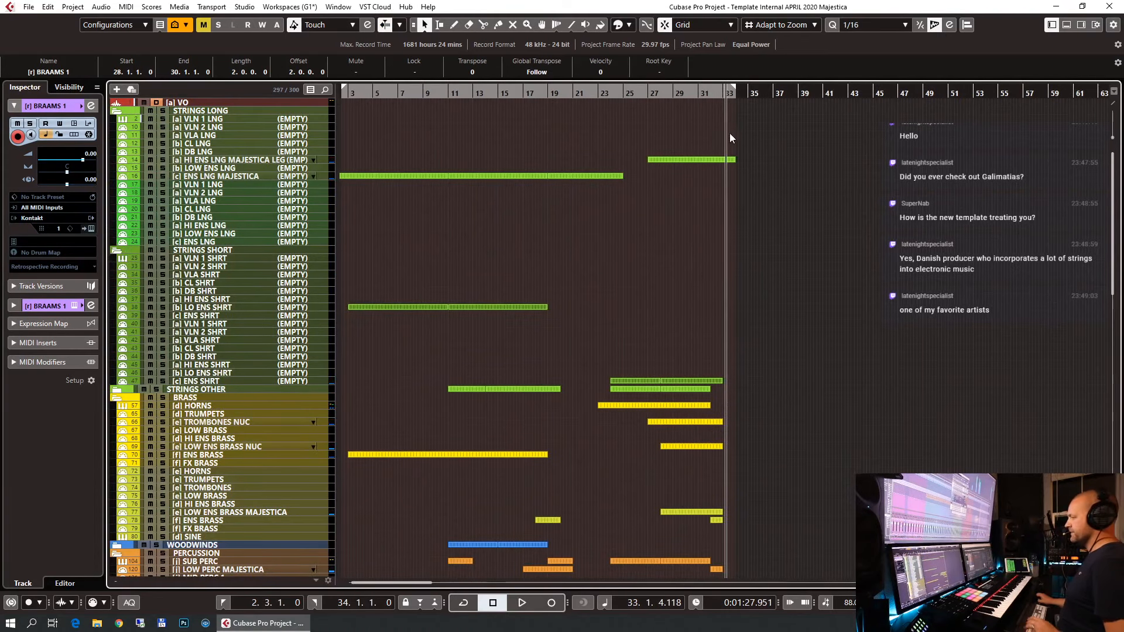
Record a second braam performance on the BRAAMS 1 track, starting at bar 30 and stopping in bar 33.
left_click(706, 100)
scroll(787, 350, "down", 18)
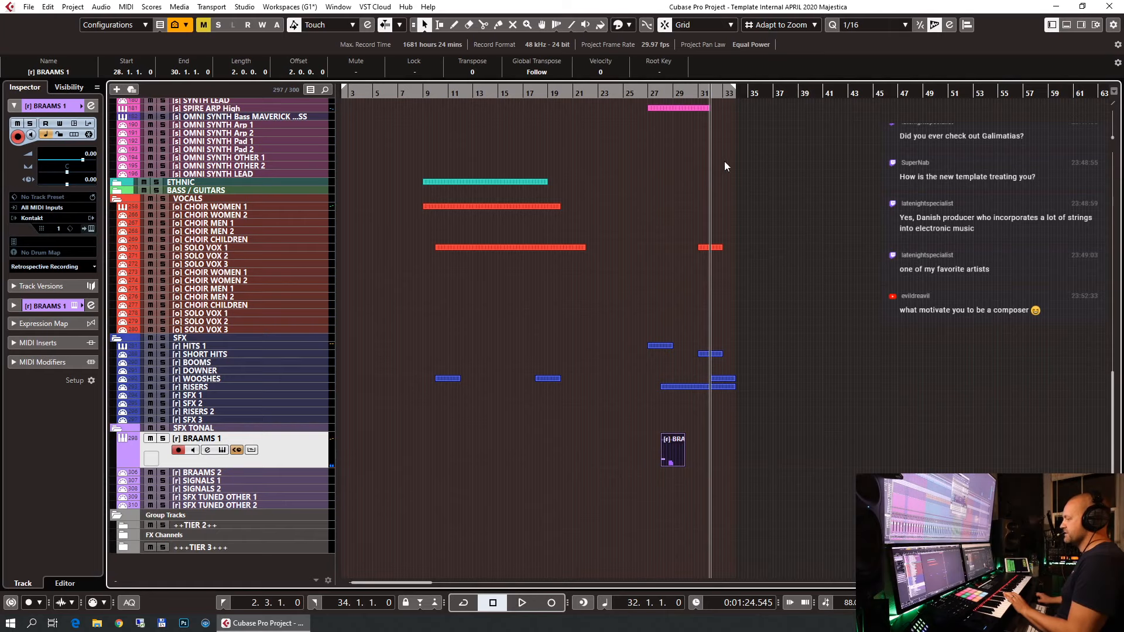
left_click(685, 93)
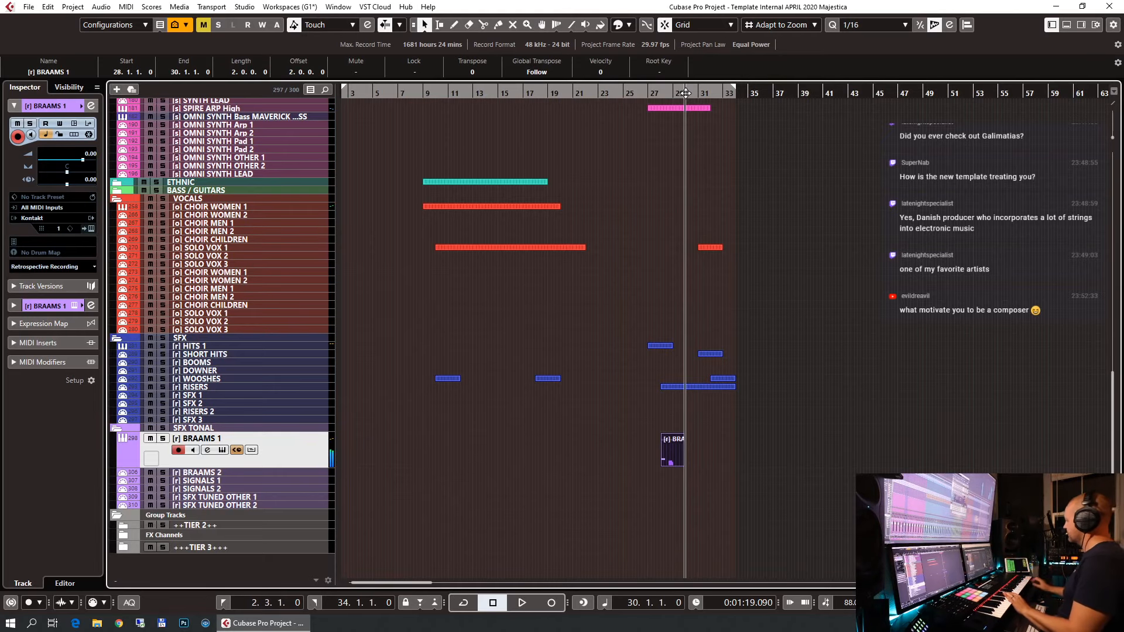
key("KP_Multiply")
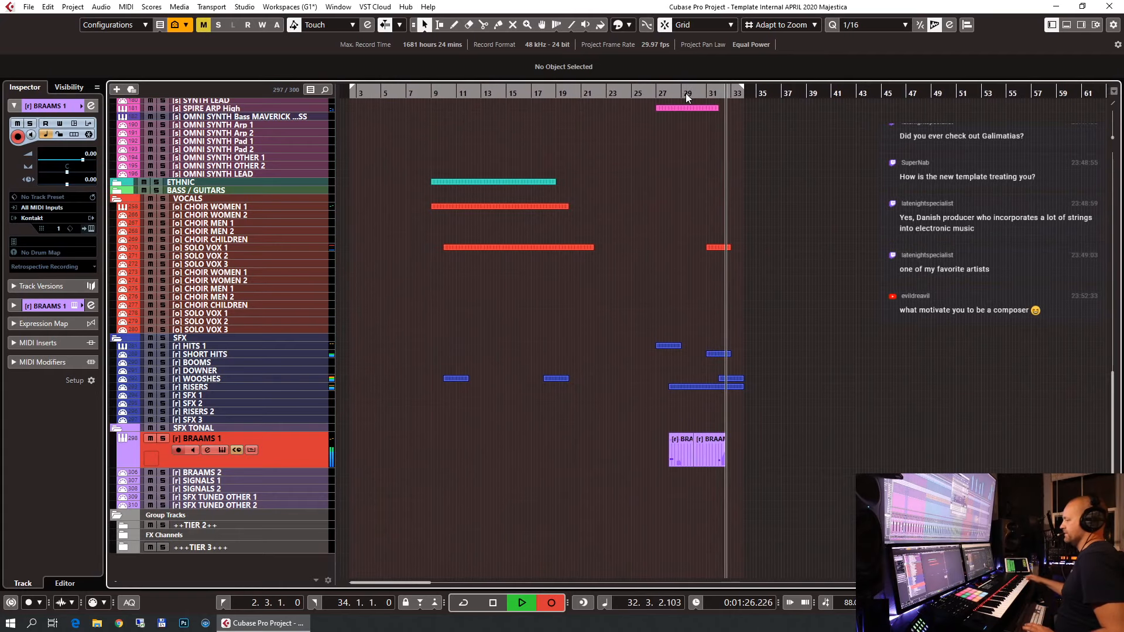
key("space")
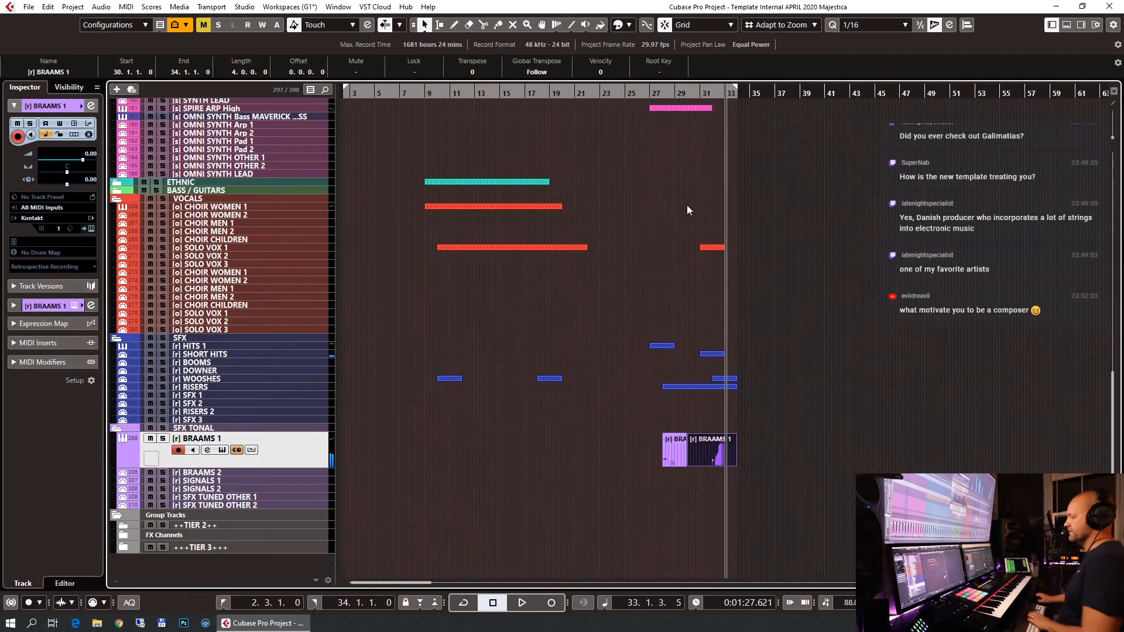
Examine the second braam recording's note at bar 32 in the Key Editor and play it from bar 31.
key("ctrl+e")
scroll(302, 383, "up", 10)
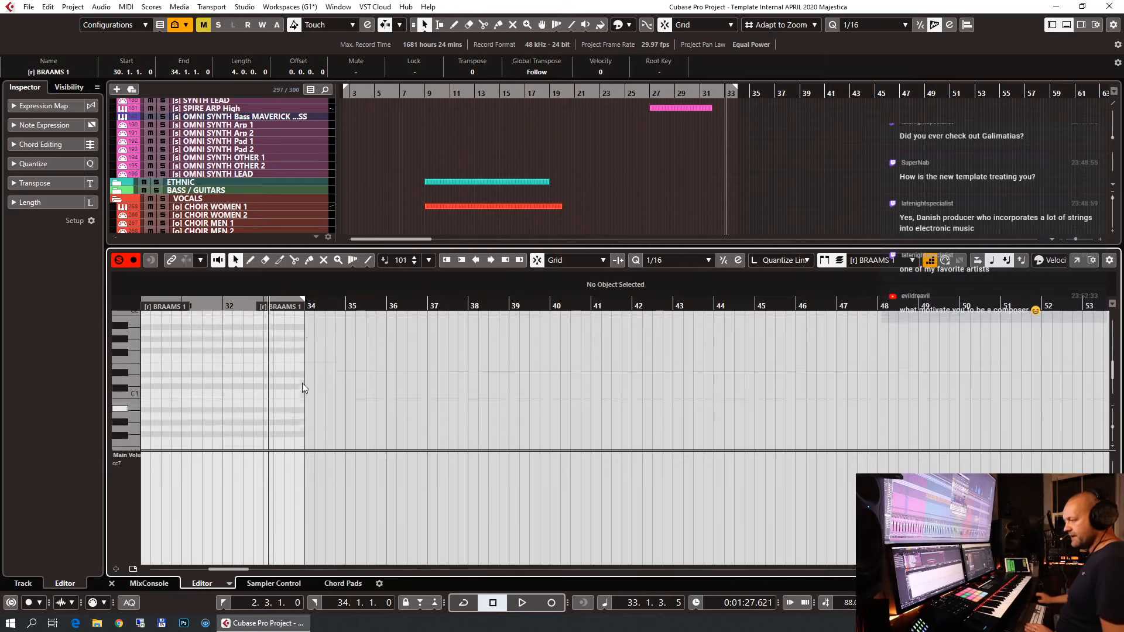
left_click(208, 305)
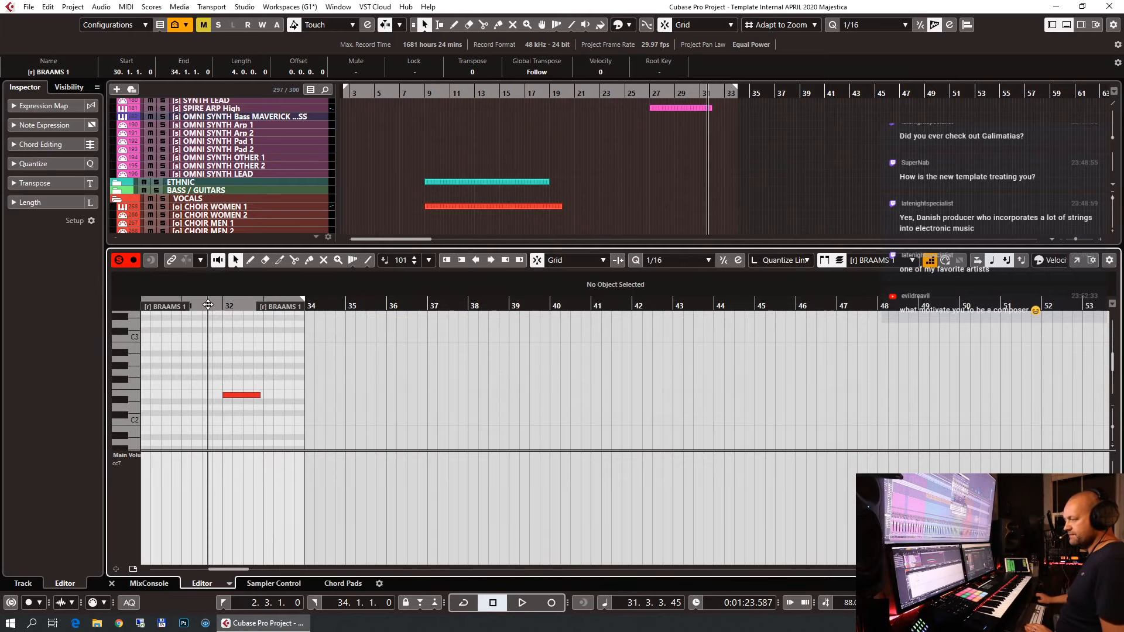
scroll(304, 373, "down", 2)
key("space")
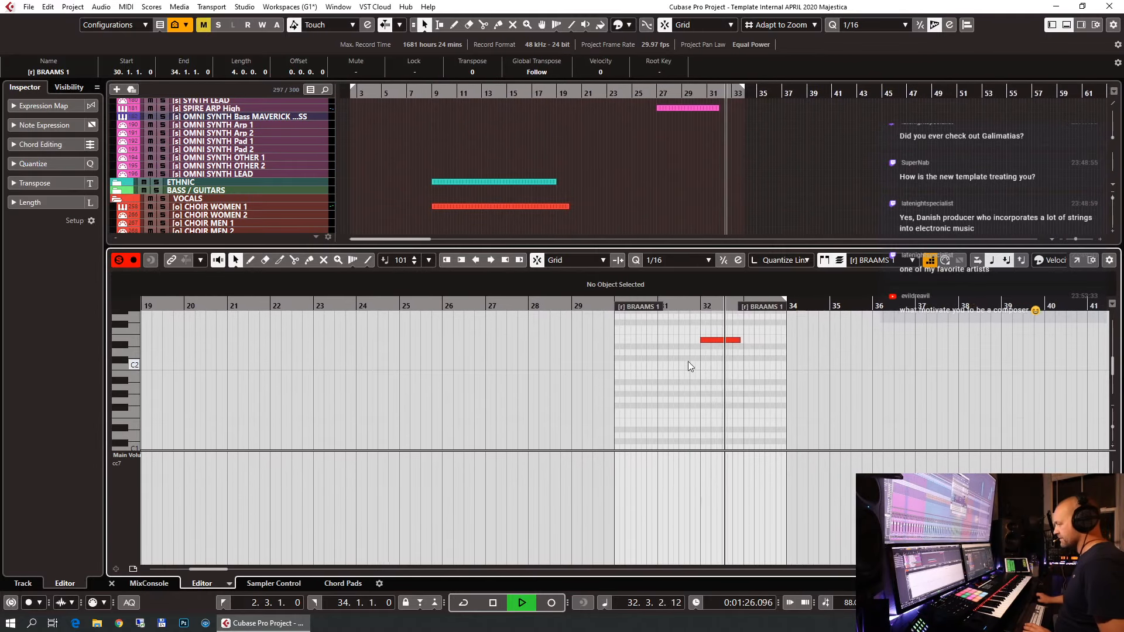
key("space")
key("ctrl+e")
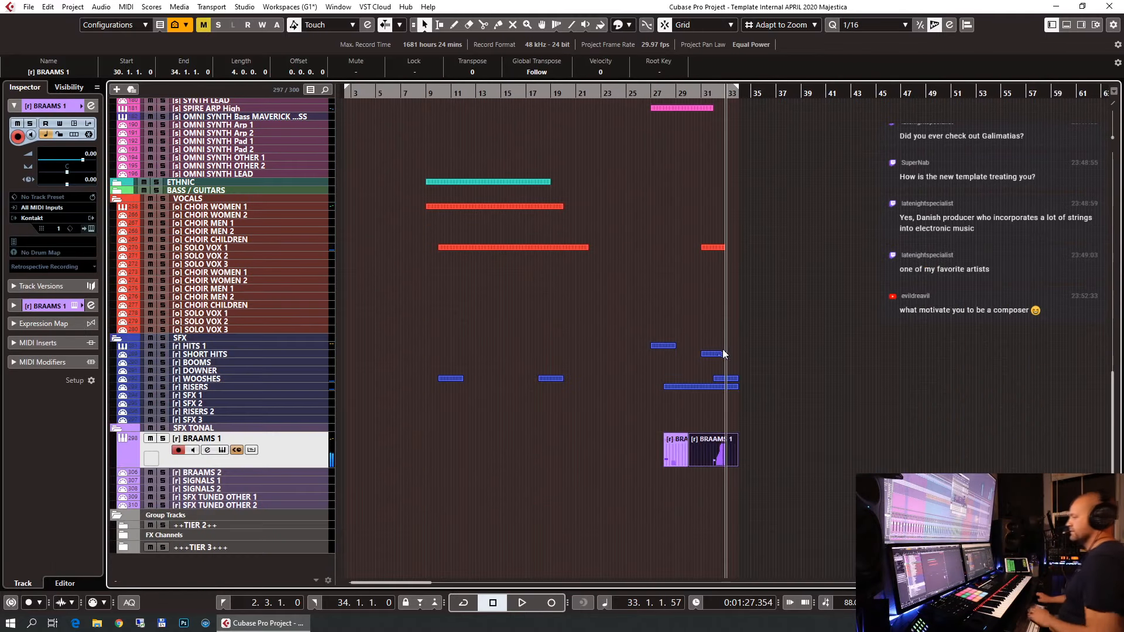
Play the whole cue from the left locator in bar 2 and look over its parts from the strings down to the vocals.
key("g")
key("g")
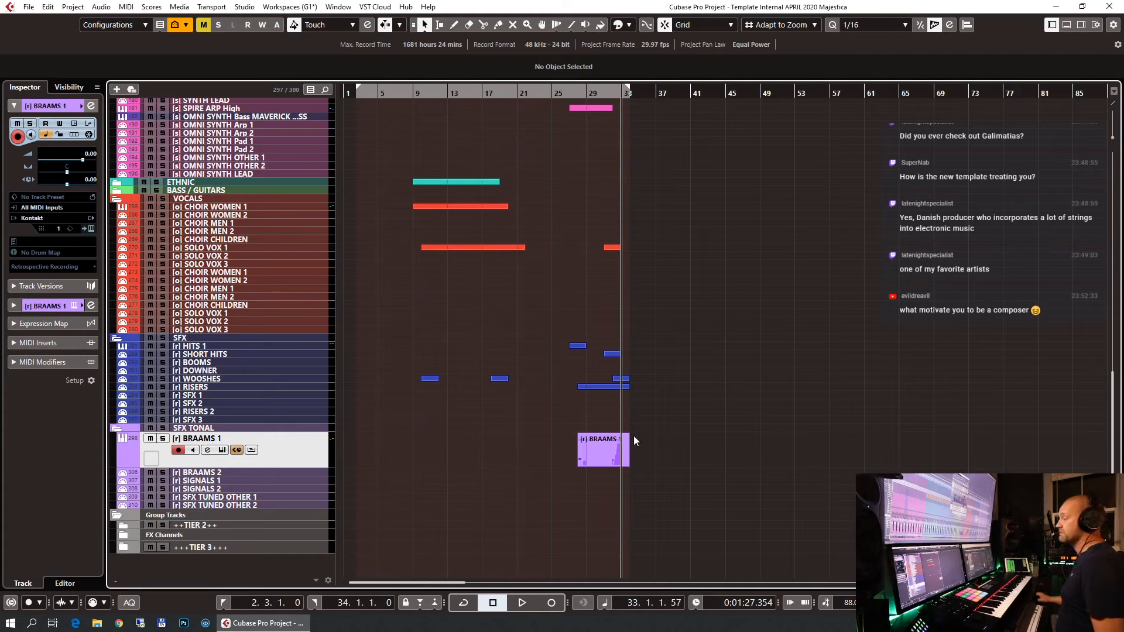
scroll(704, 255, "up", 20)
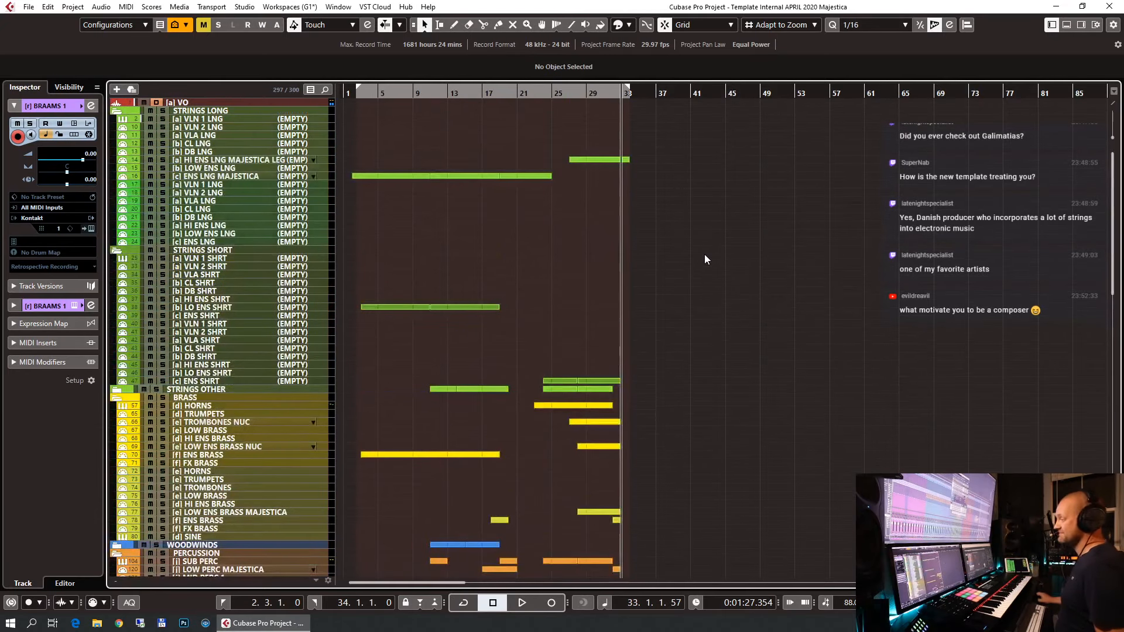
key("KP_1")
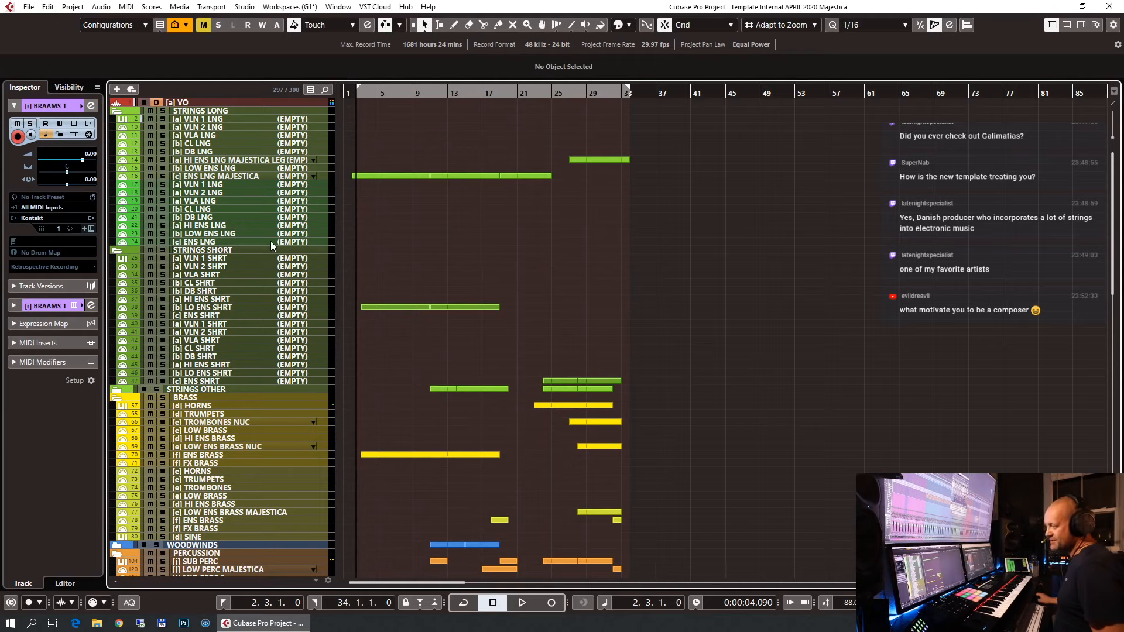
left_click(254, 248)
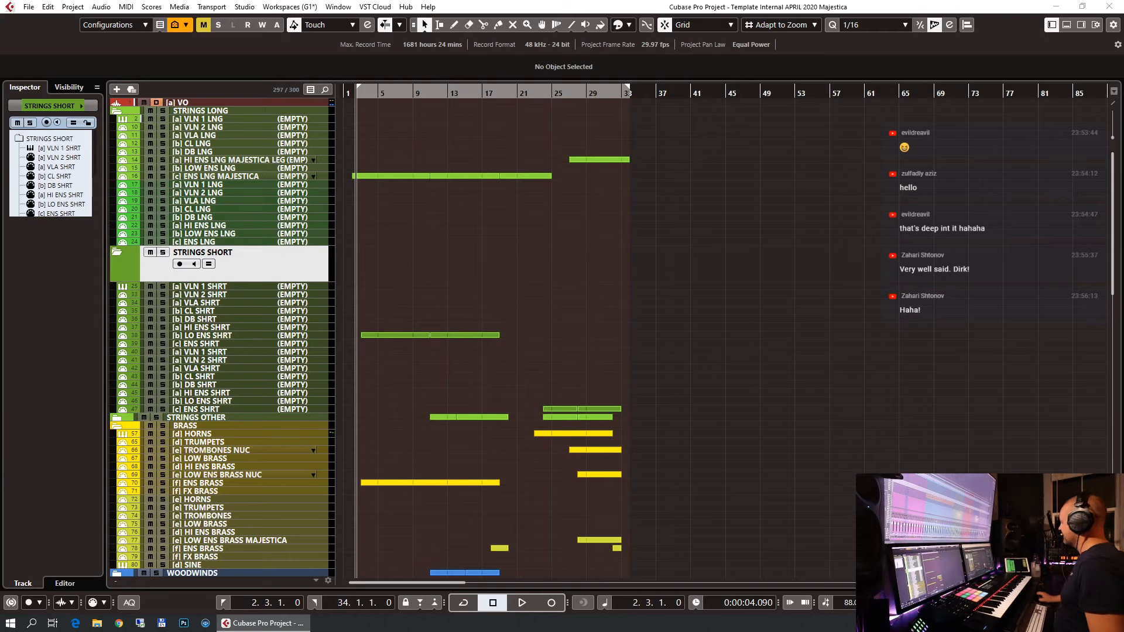
left_click(244, 260)
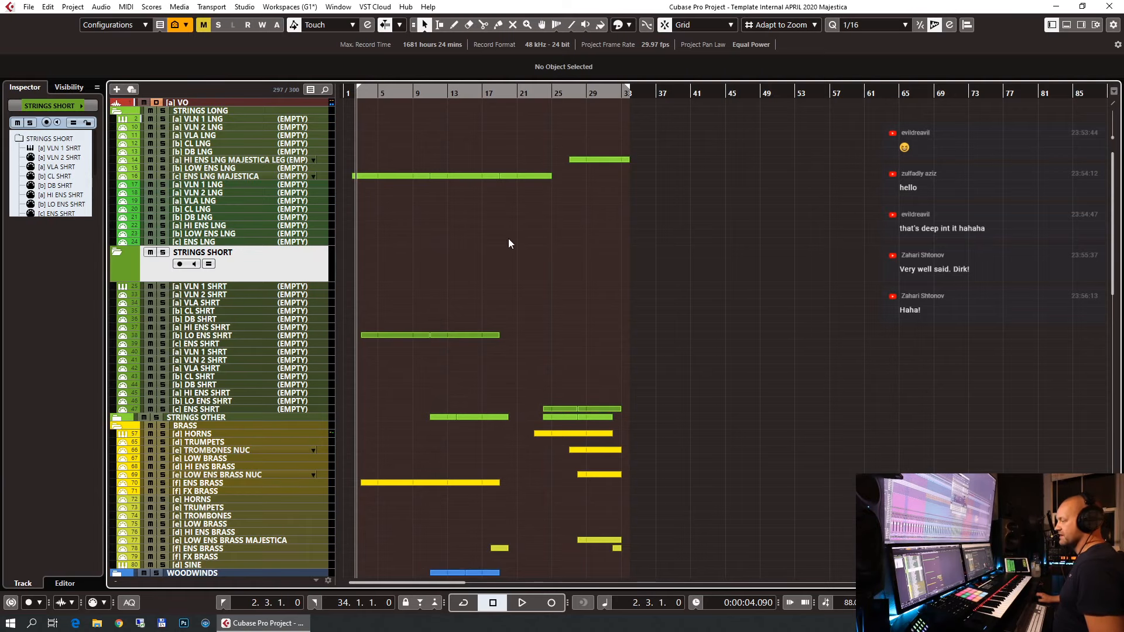
scroll(508, 241, "down", 5)
scroll(508, 241, "up", 5)
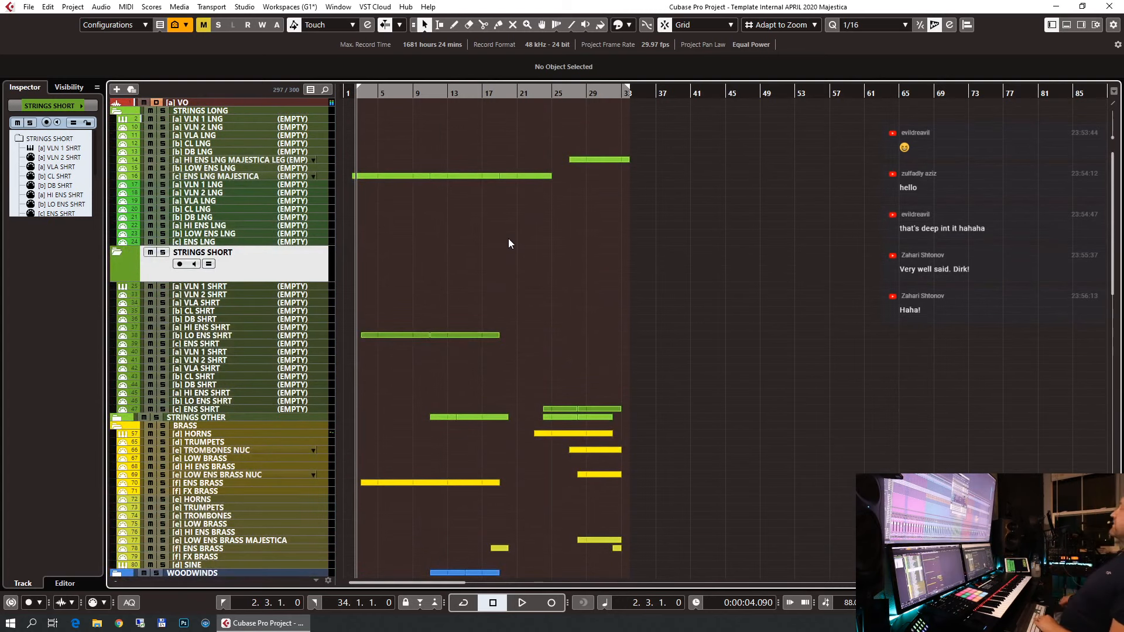
key("space")
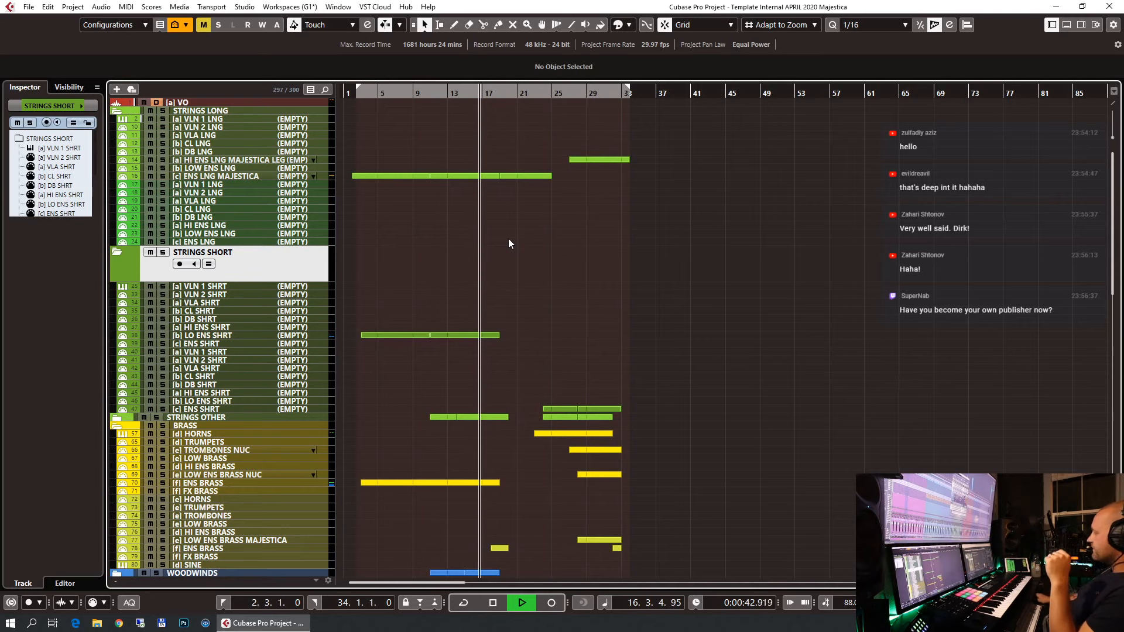
scroll(831, 217, "down", 10)
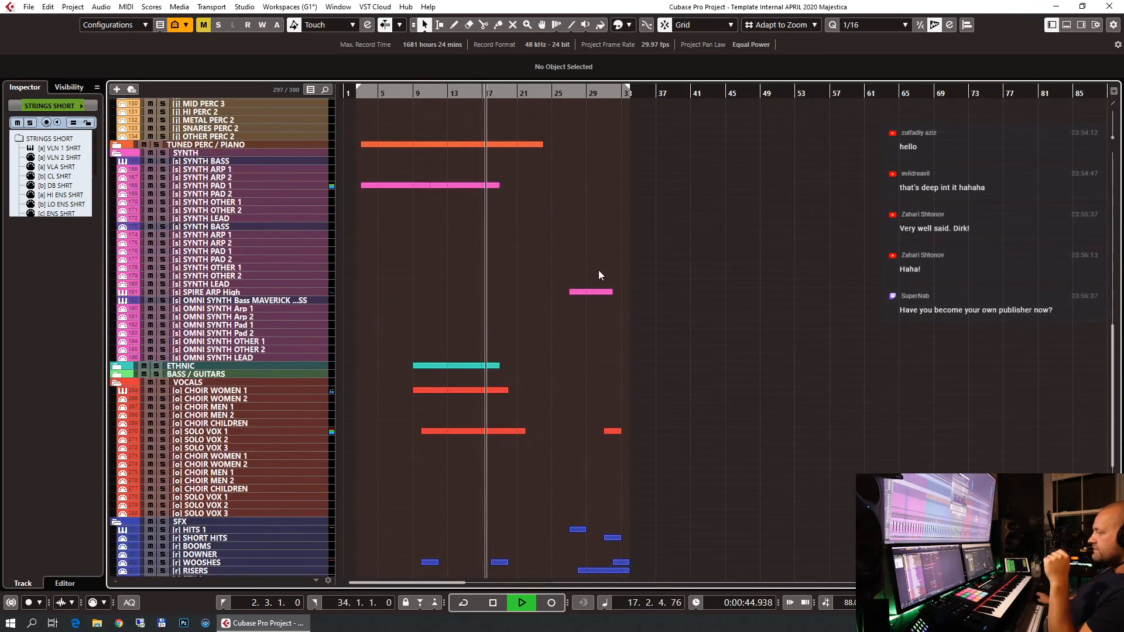
scroll(597, 276, "down", 5)
Record an additional performance on the first SOLO VOX 1 track, starting at bar 9 and stopping in bar 14.
left_click(293, 438)
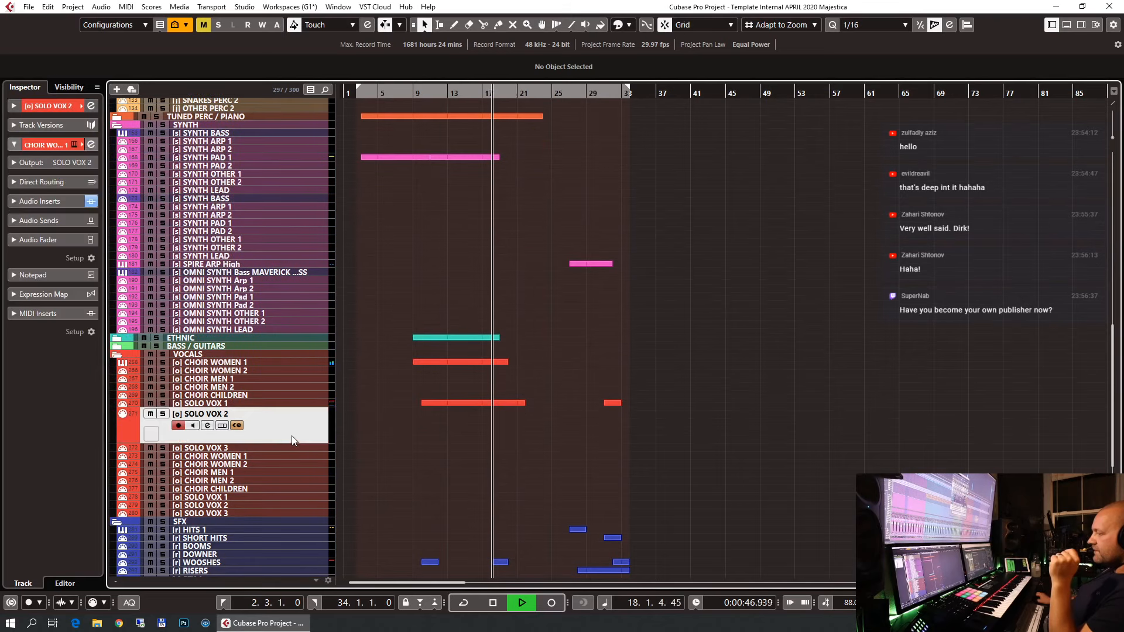
left_click(290, 405)
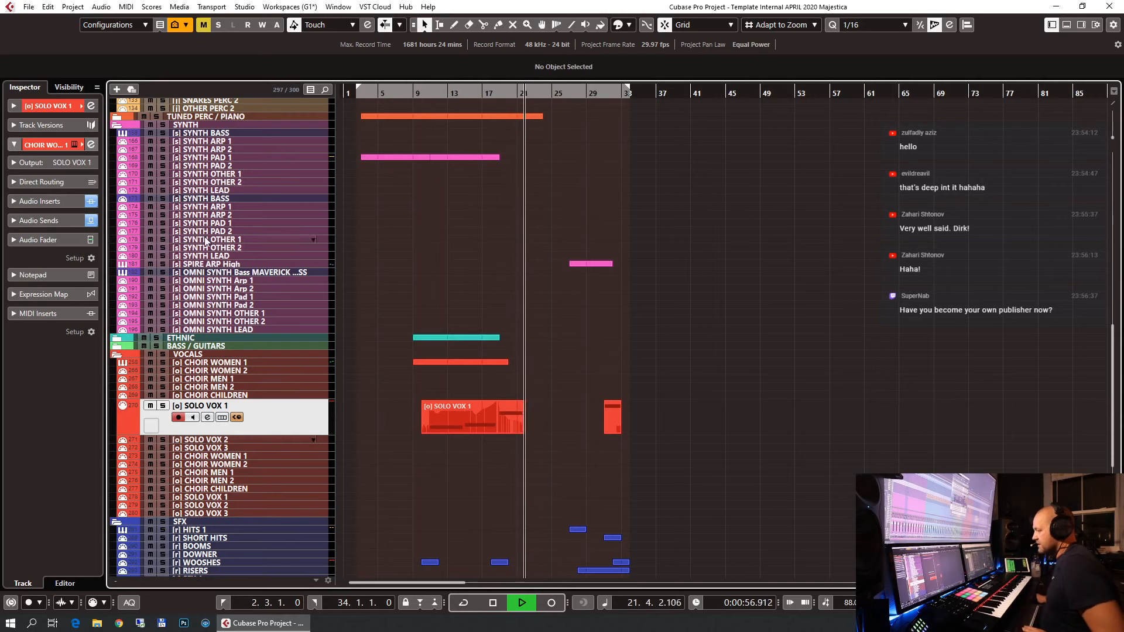
key("space")
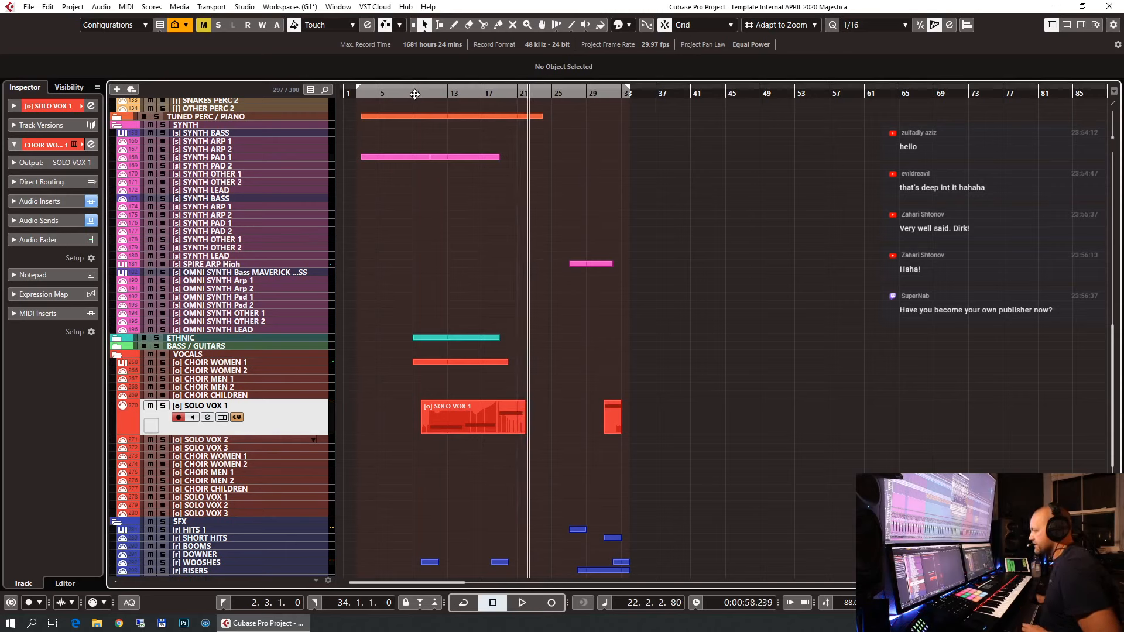
left_click(414, 95)
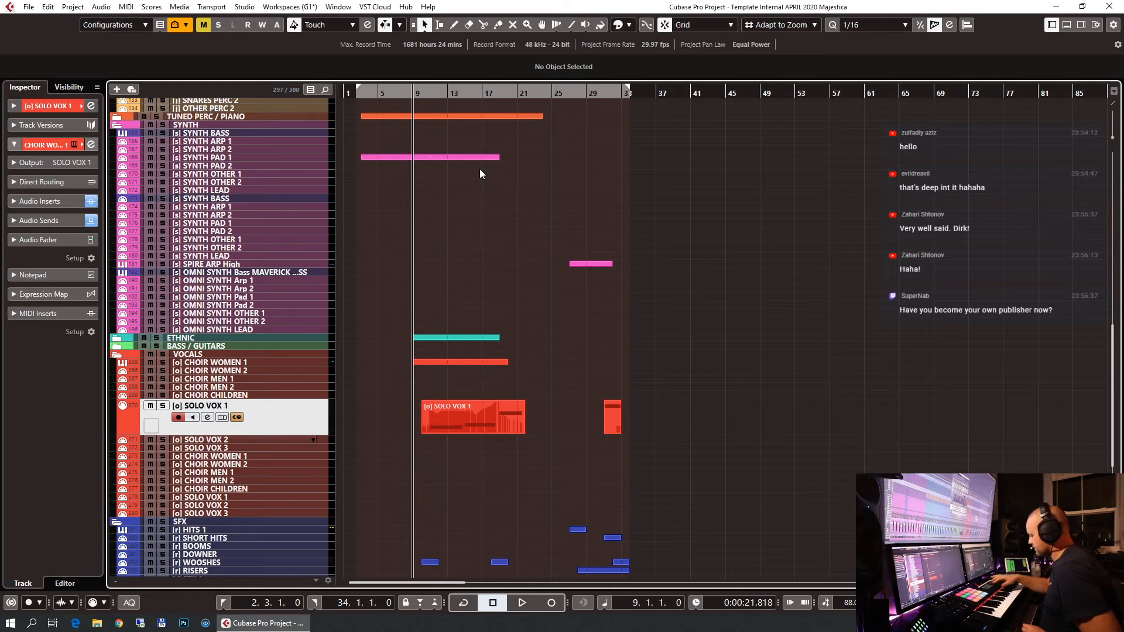
key("KP_Multiply")
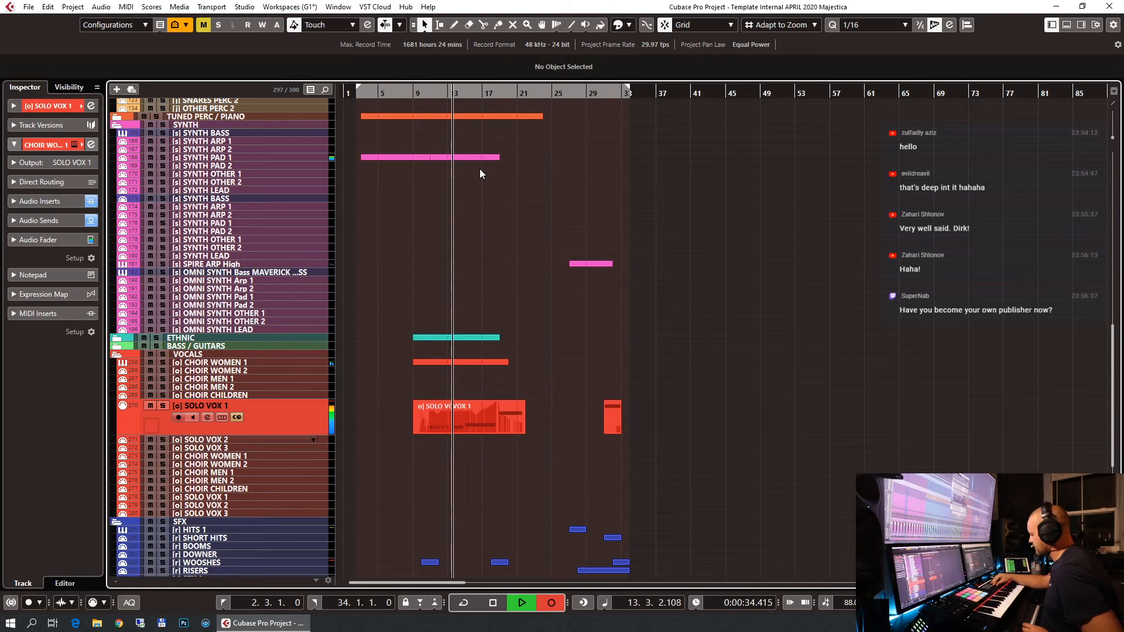
key("space")
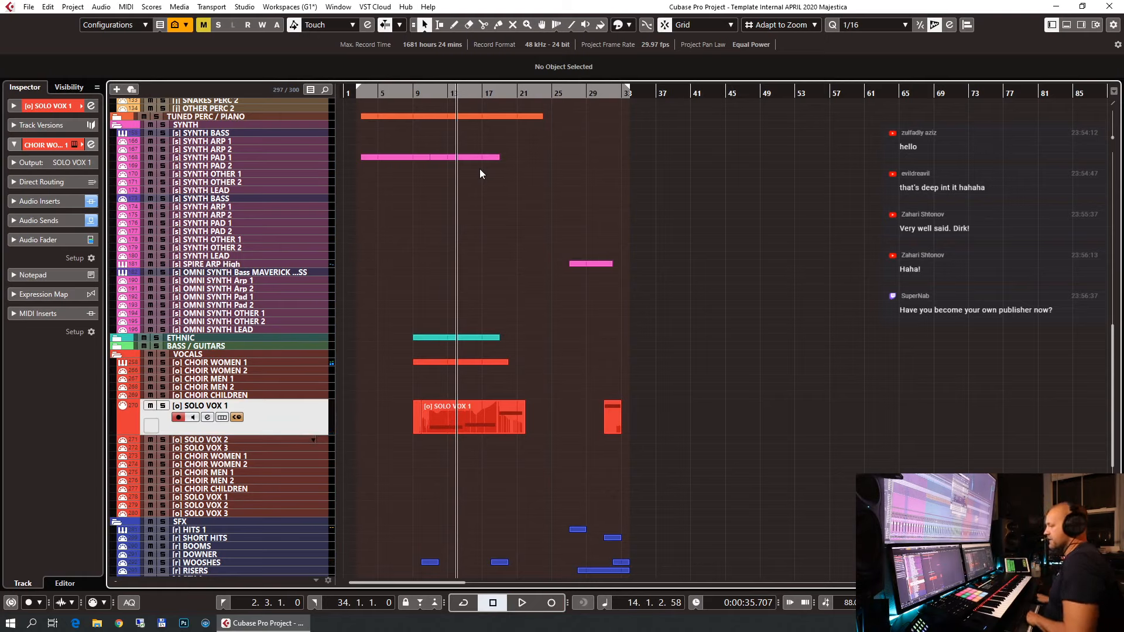
Delete the recorded pan (CC 10) data from the SOLO VOX 1 part starting at bar 9, using the Key Editor.
double_click(422, 414)
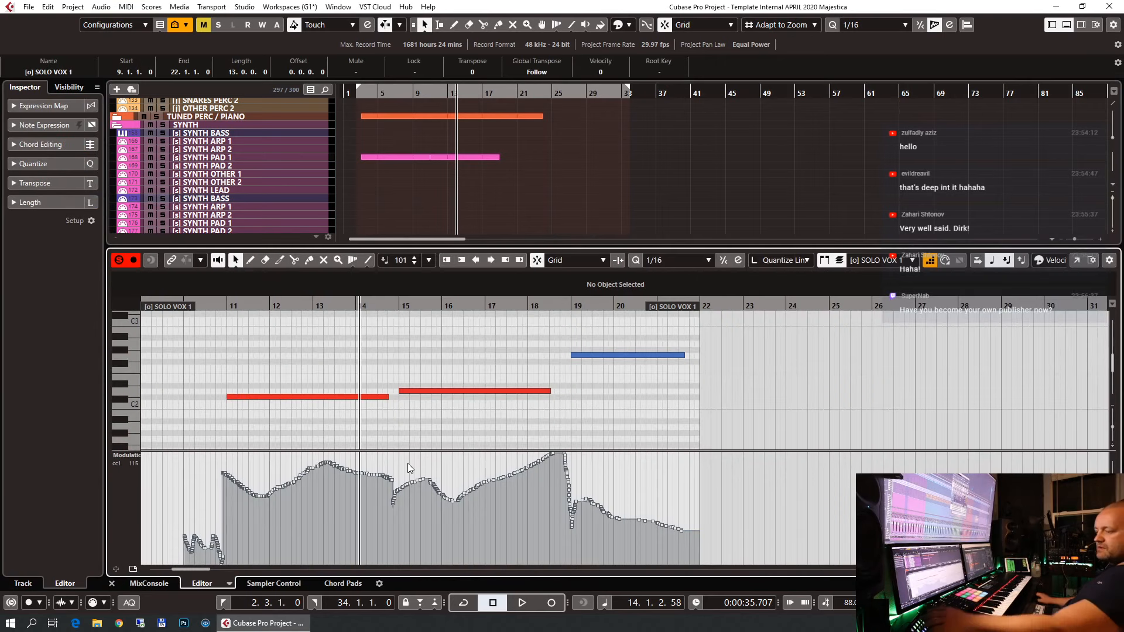
key("Page_Down")
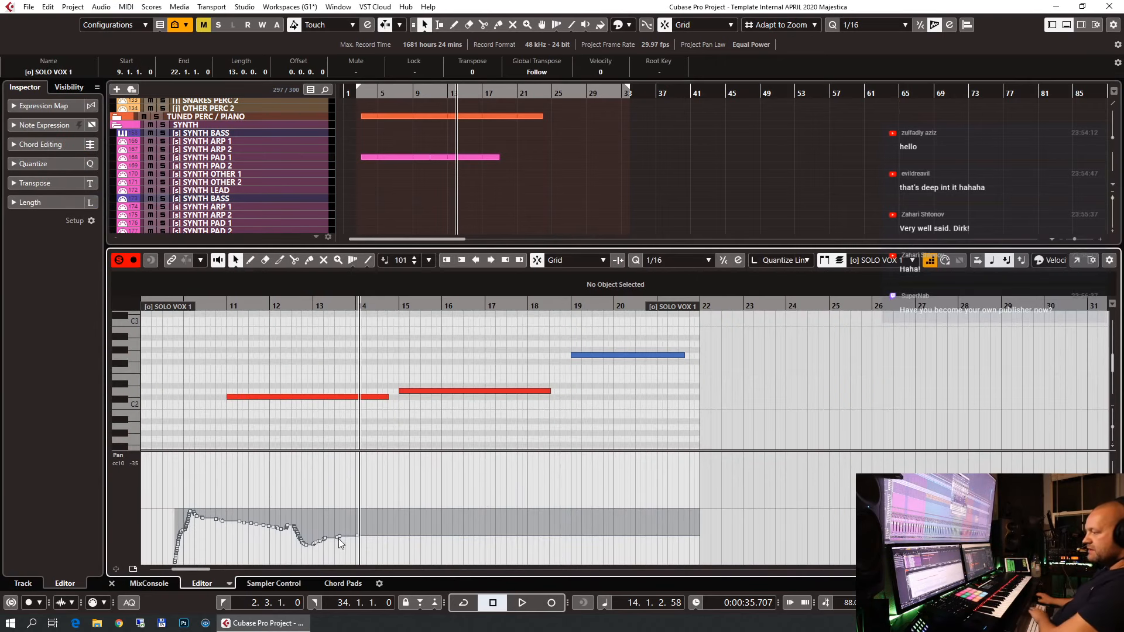
left_click_drag(284, 546, 97, 621)
key("Delete")
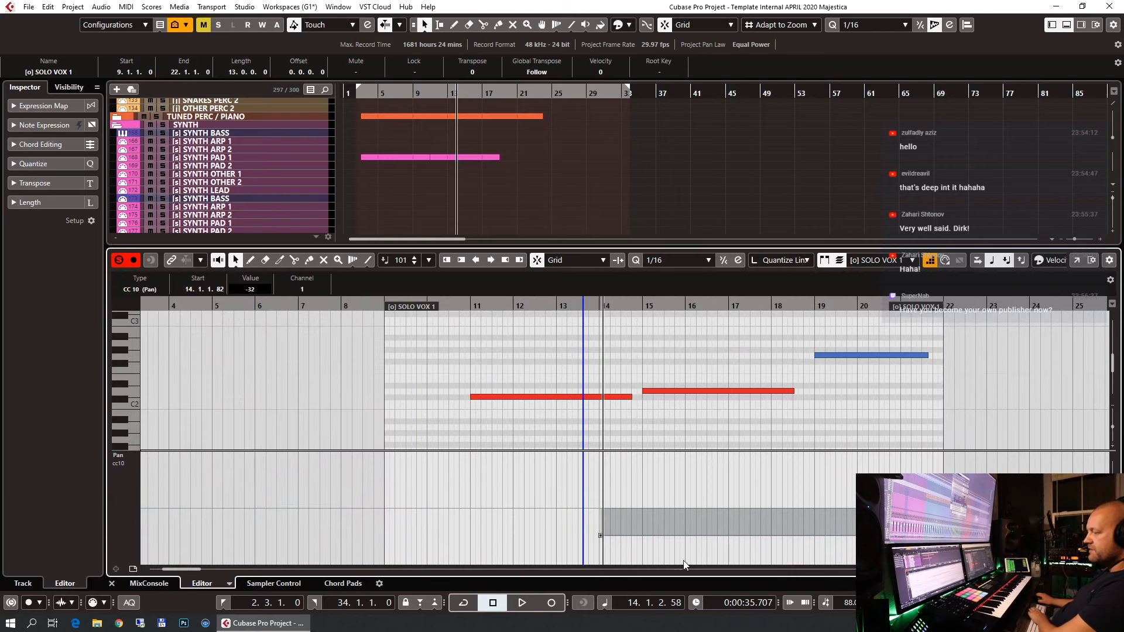
left_click_drag(595, 536, 459, 533)
key("Return")
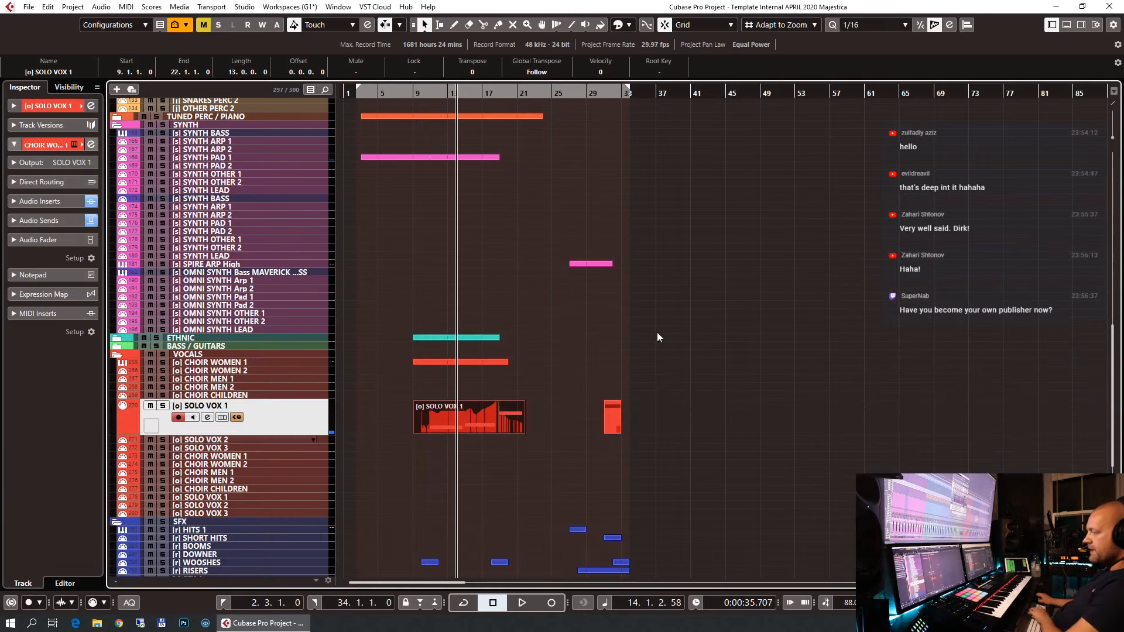
Play the cue from bar 9 to its end and look over its parts from the effects up to the strings.
left_click_drag(412, 94, 413, 91)
key("space")
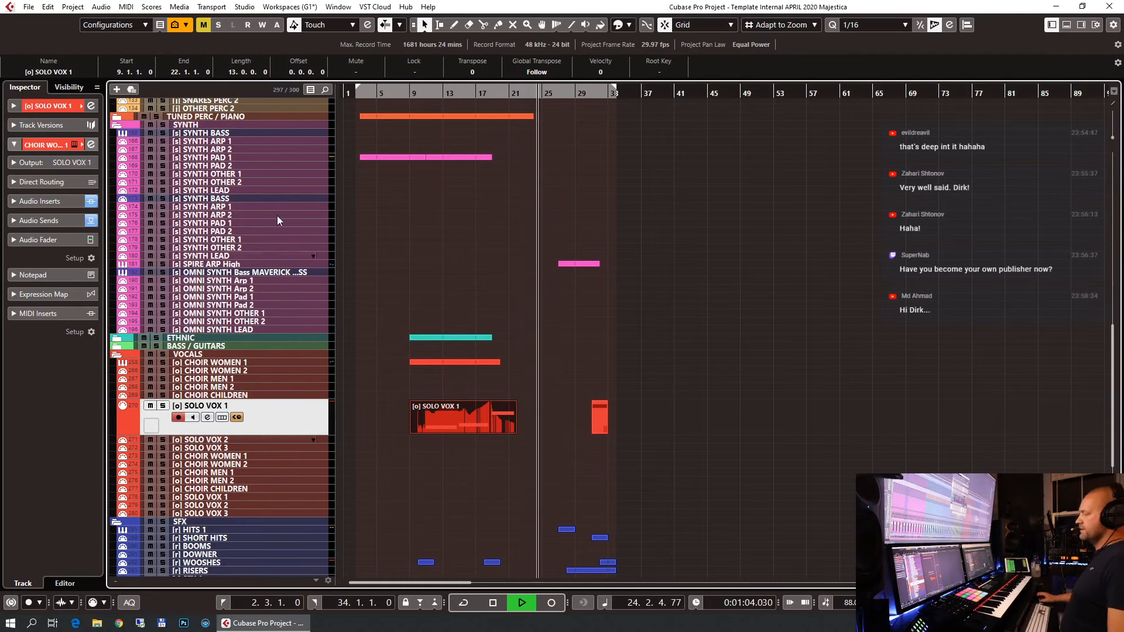
scroll(613, 321, "down", 3)
scroll(612, 321, "up", 4)
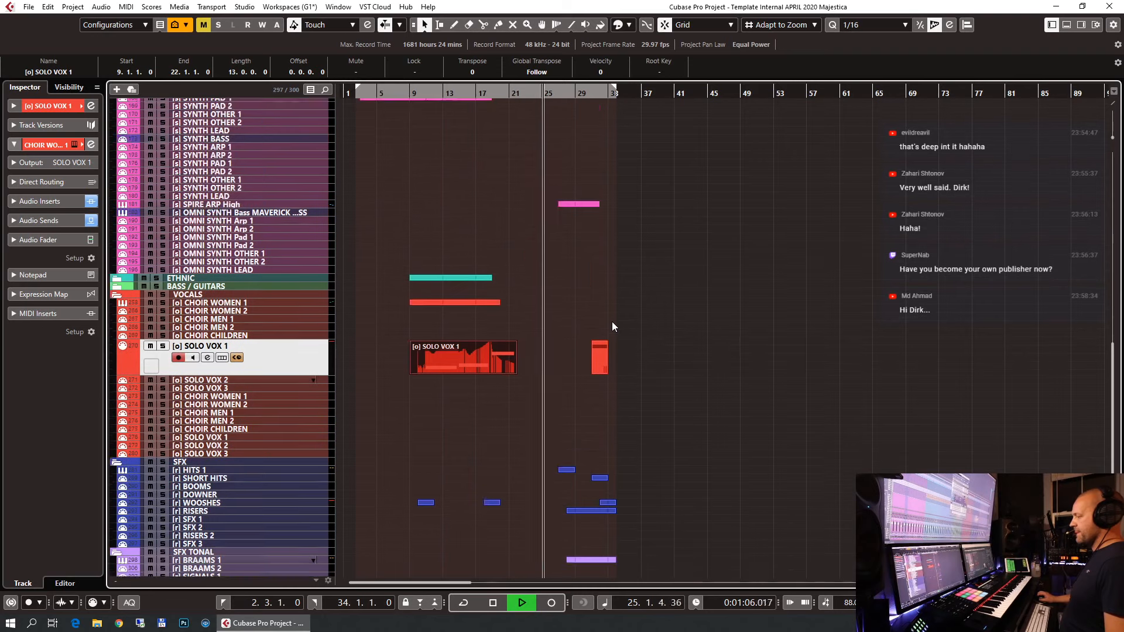
scroll(613, 323, "up", 4)
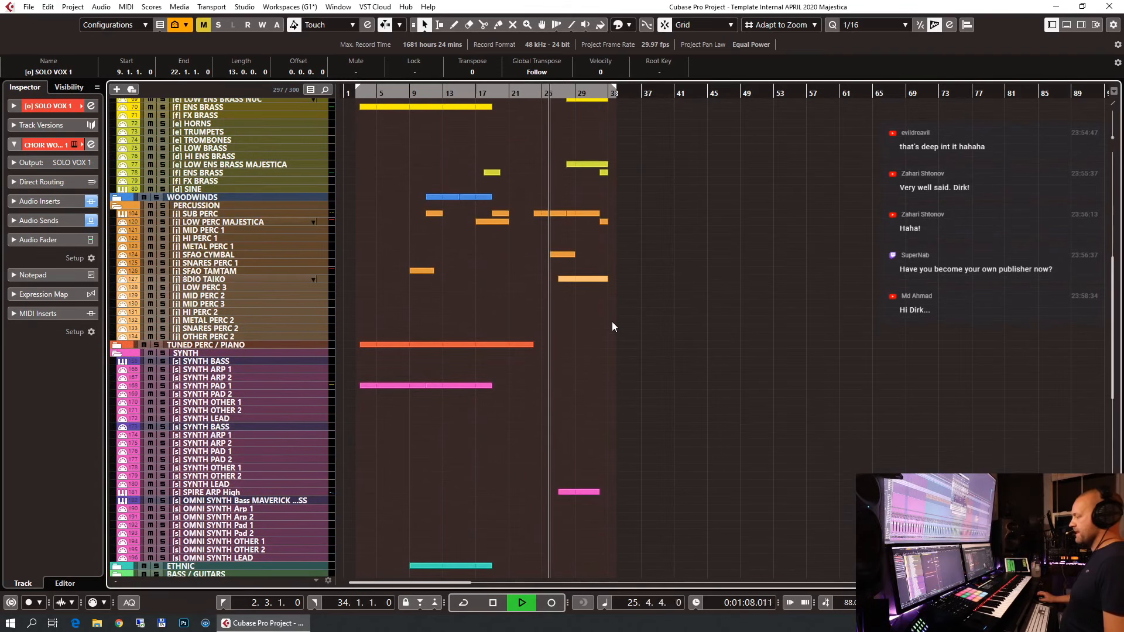
scroll(612, 326, "up", 5)
scroll(612, 327, "up", 2)
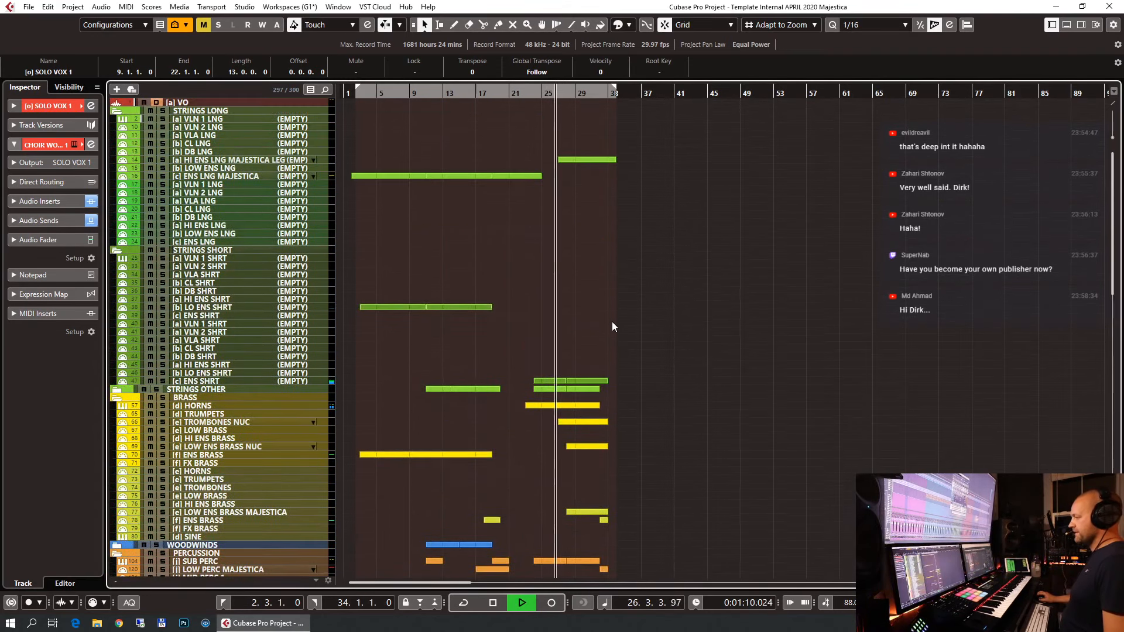
scroll(612, 326, "down", 2)
scroll(612, 326, "up", 2)
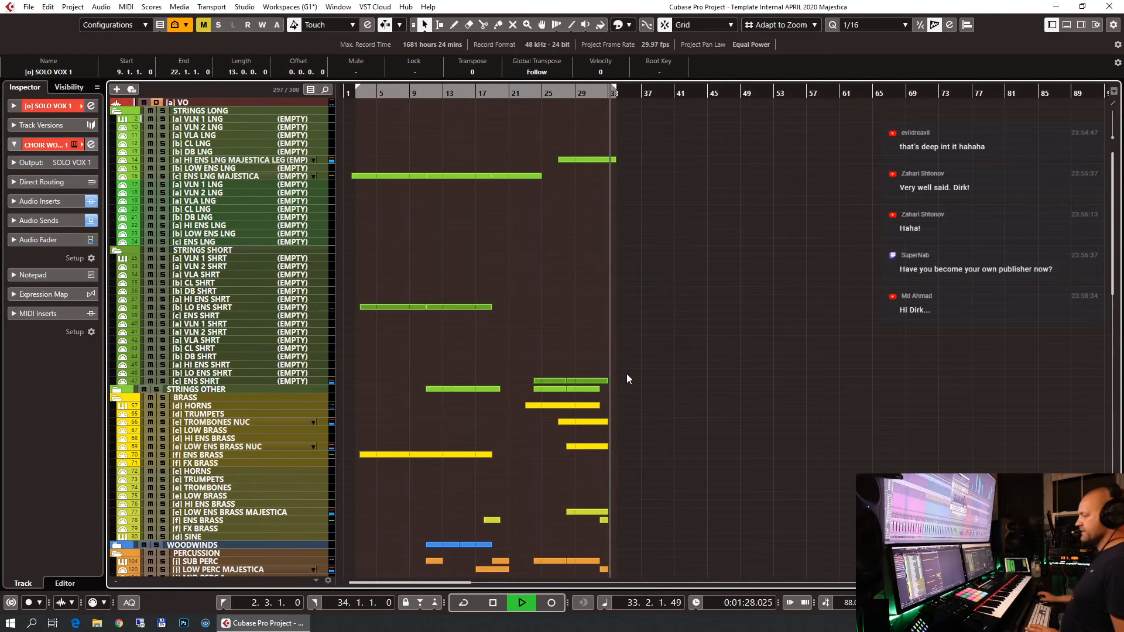
Record a braam performance on the BRAAMS 1 track, starting at bar 23 and stopping in bar 25.
left_click(699, 359)
key("h")
key("h")
key("h")
key("h")
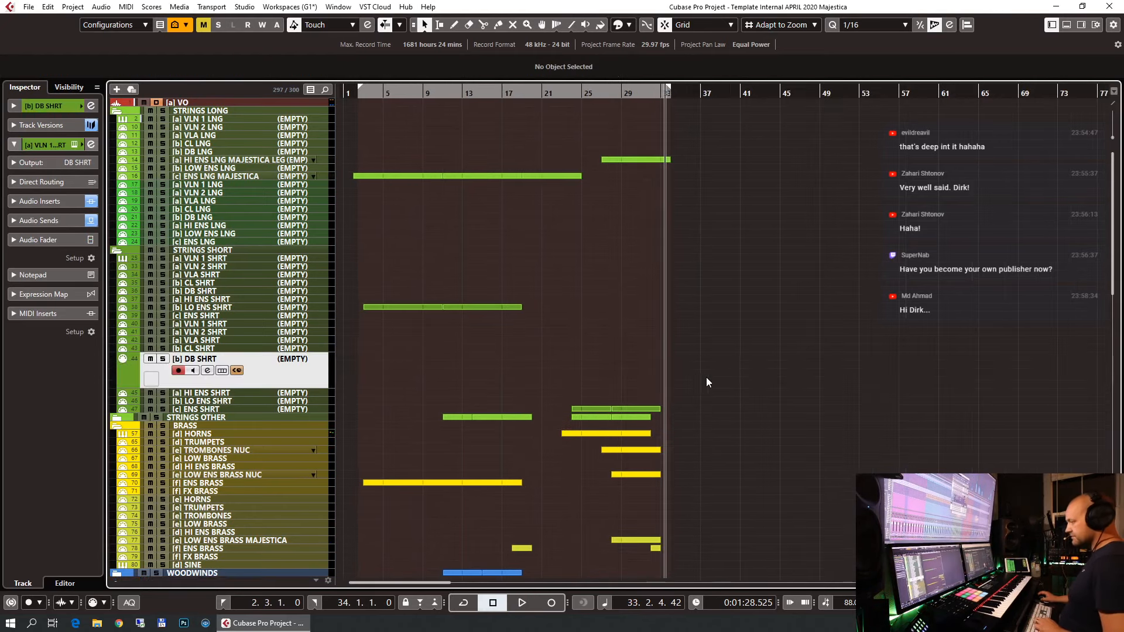
scroll(748, 322, "down", 4)
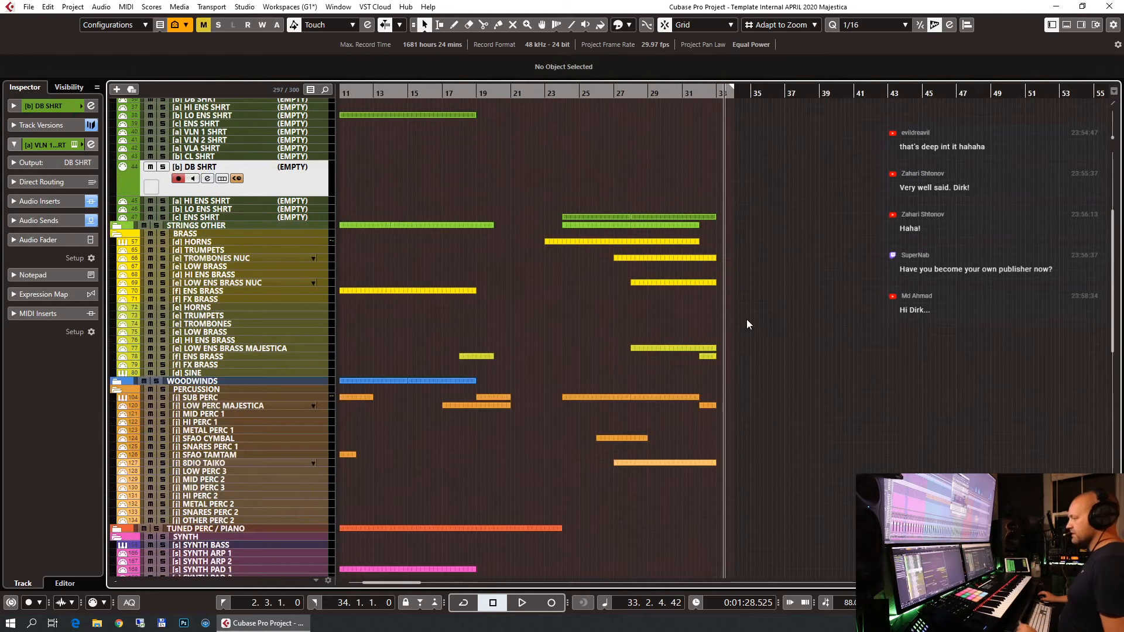
left_click(561, 94)
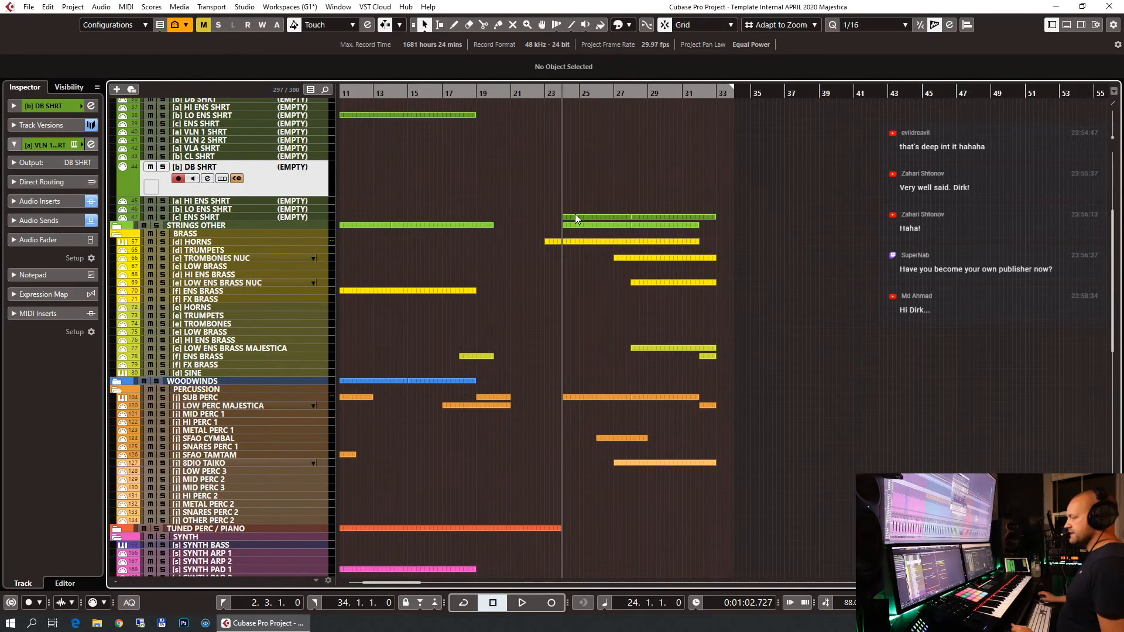
scroll(575, 217, "down", 10)
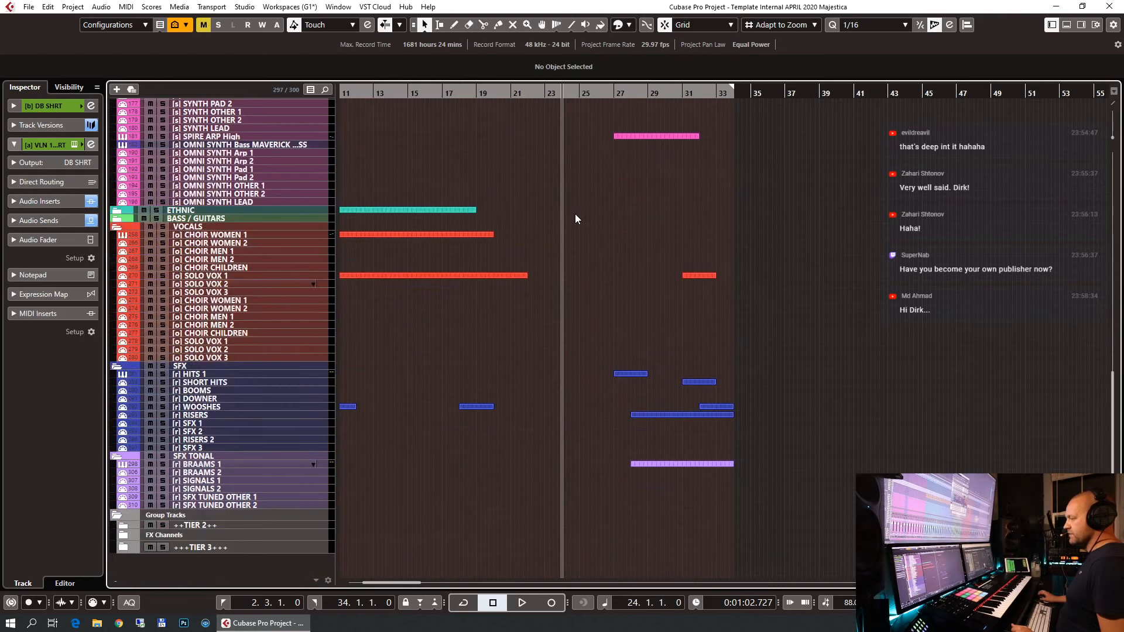
left_click(230, 463)
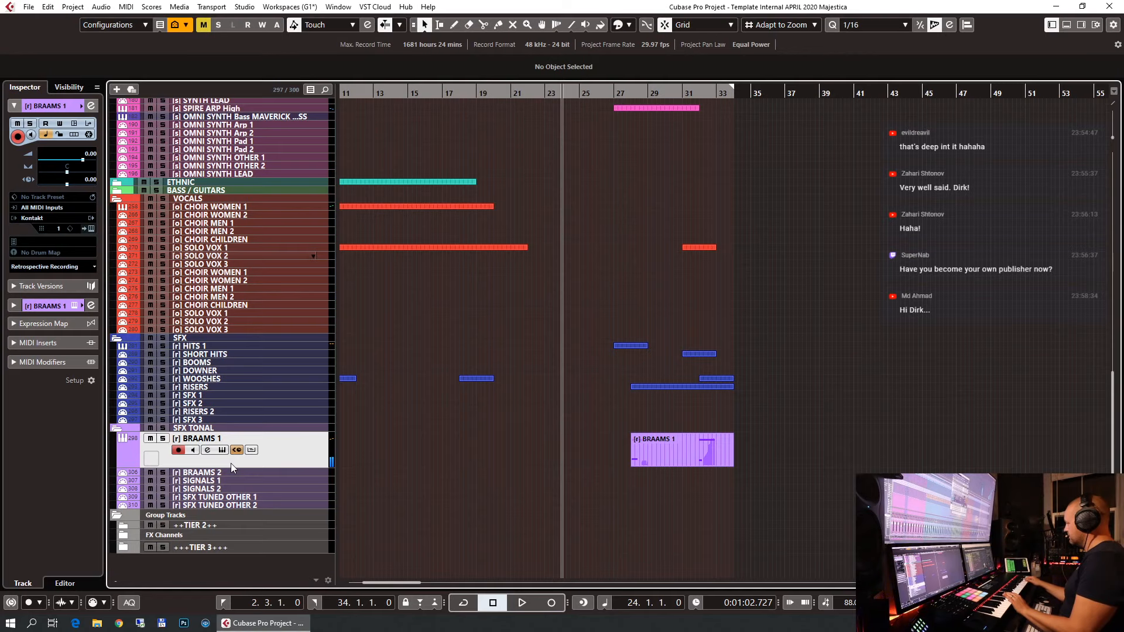
scroll(409, 336, "up", 10)
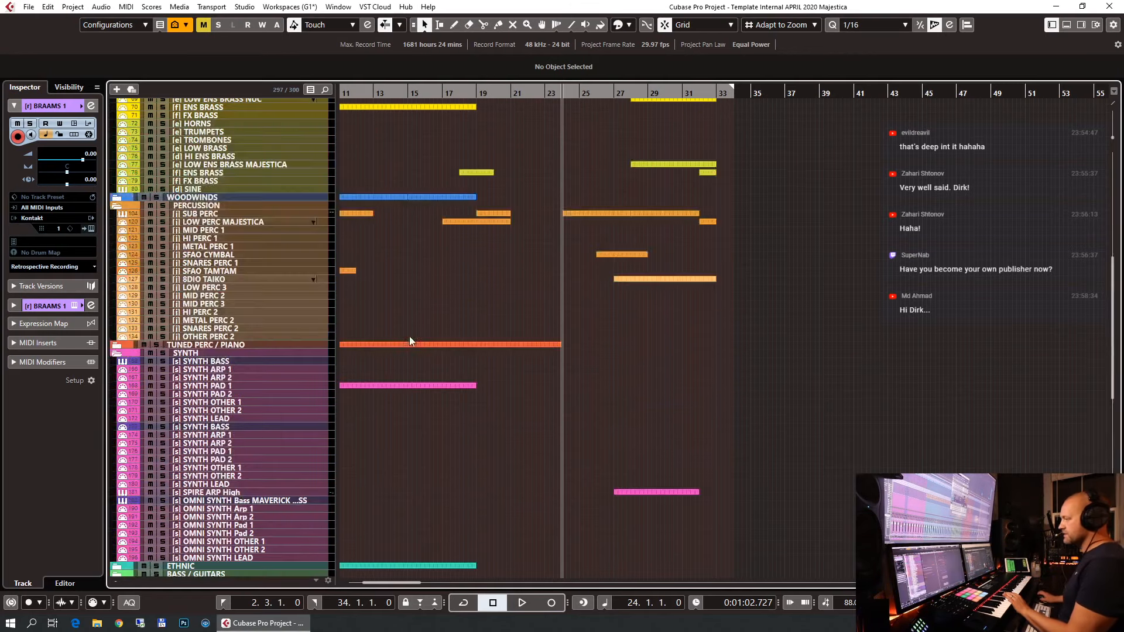
left_click(544, 97)
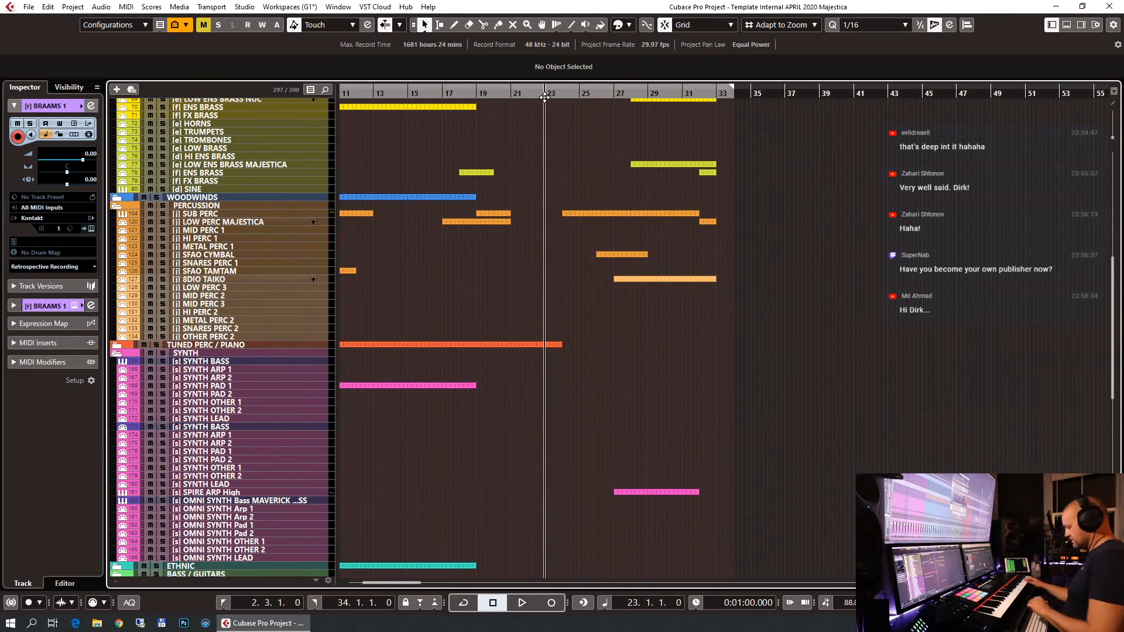
key("space")
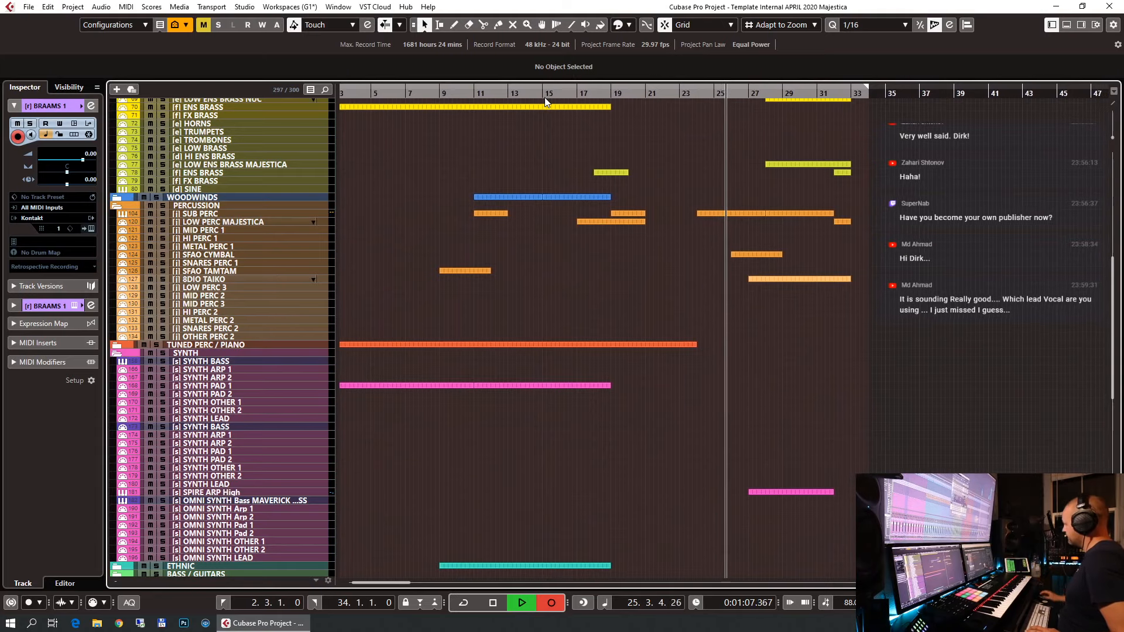
key("space")
Examine the new BRAAMS 1 recording's note in the Key Editor and play the passage from bar 23.
scroll(782, 323, "down", 10)
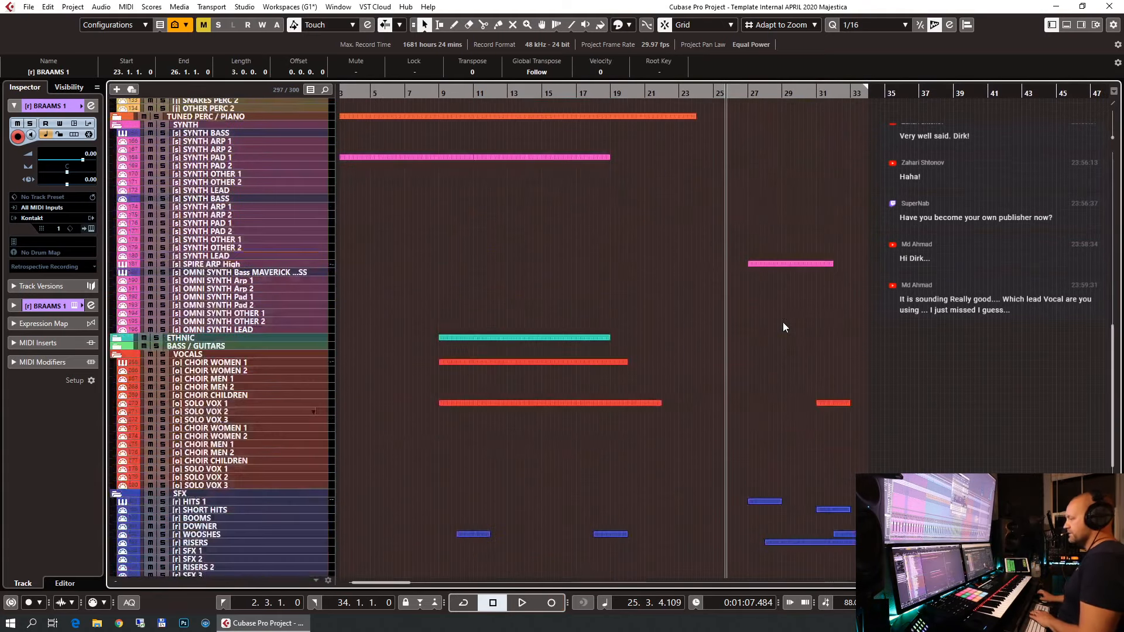
key("Return")
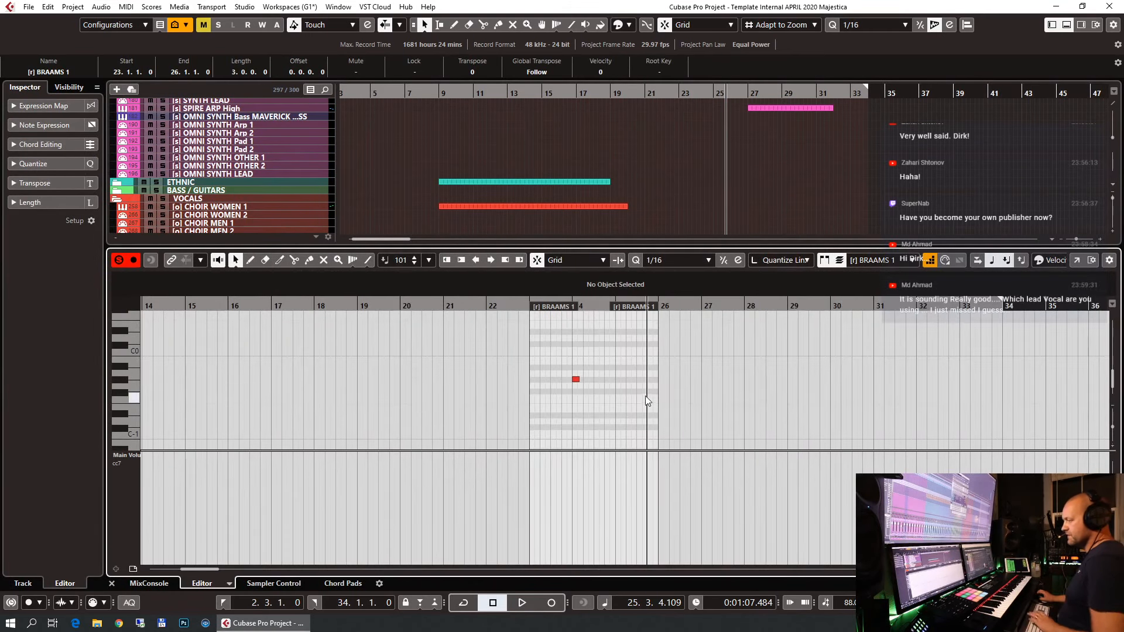
key("Return")
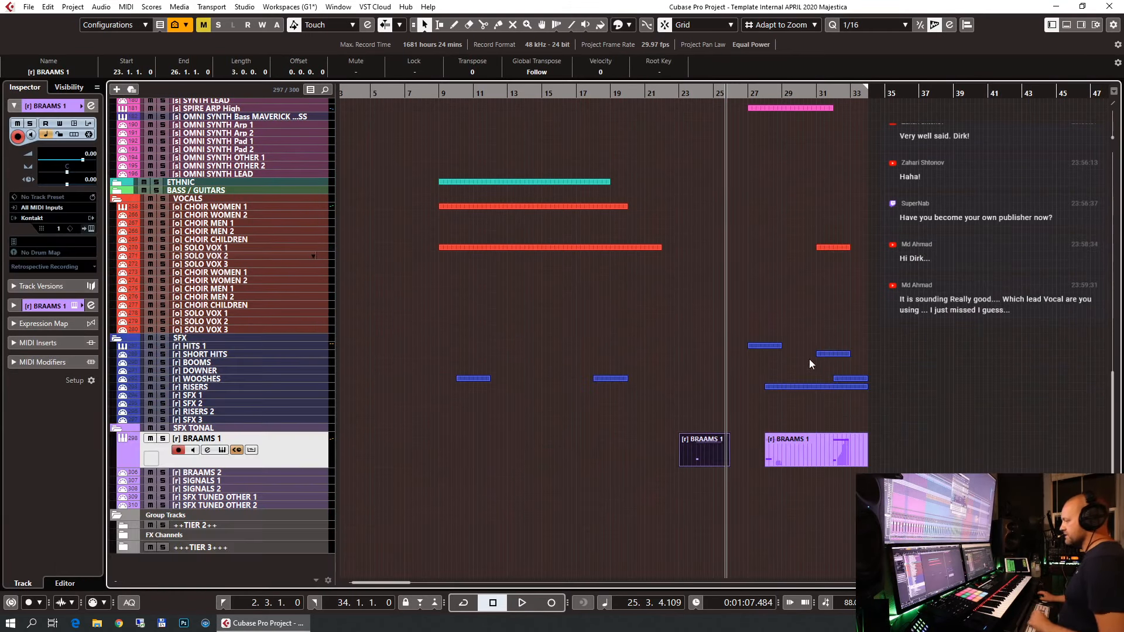
left_click_drag(684, 94, 680, 90)
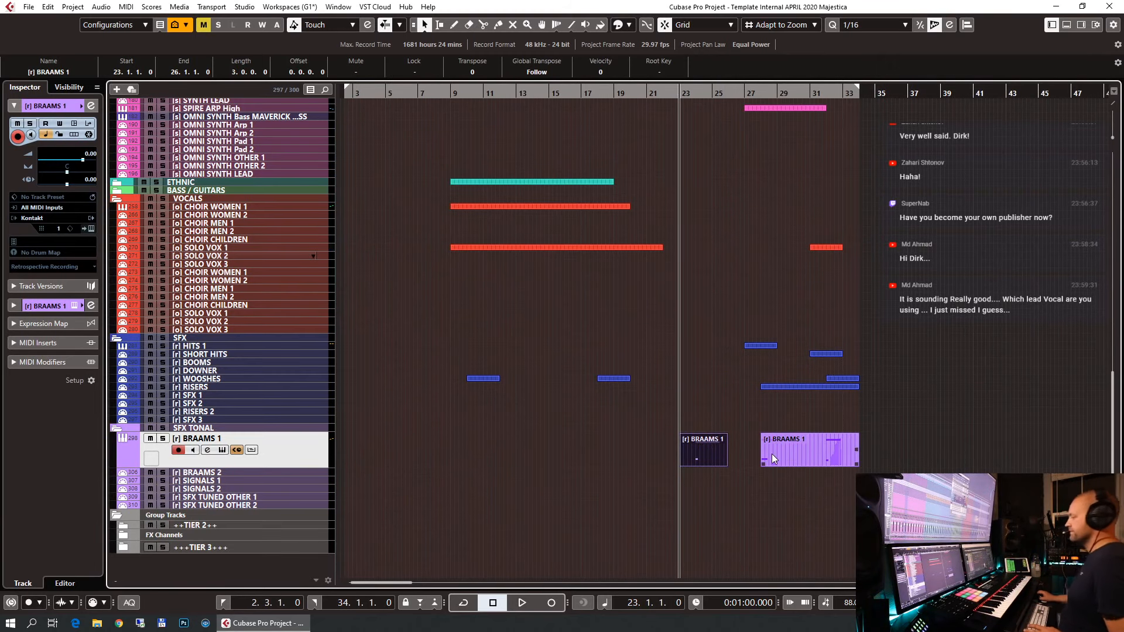
key("space")
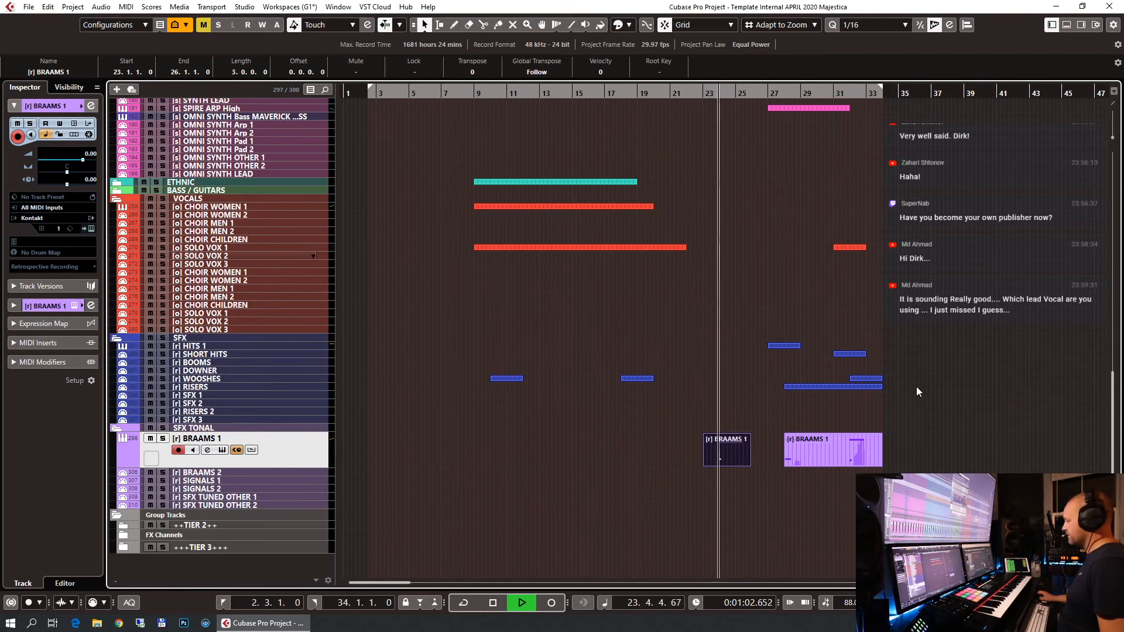
scroll(897, 394, "up", 3)
scroll(898, 395, "up", 9)
key("space")
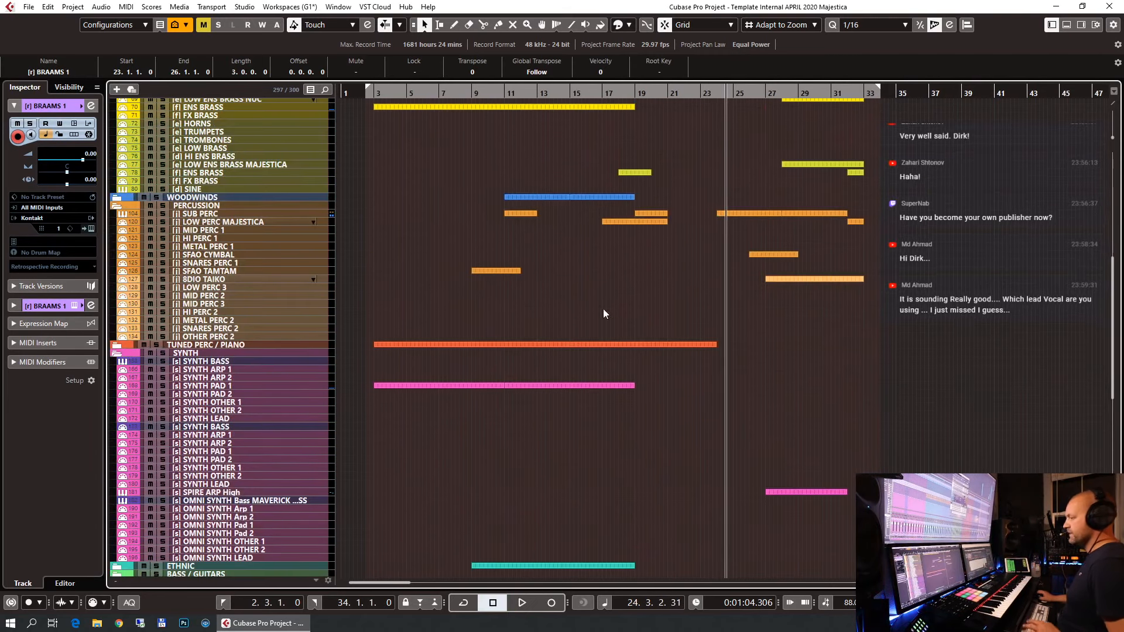
Record a cymbal performance on the SFAO CYMBAL track from bar 23 to bar 25 and check its note in the Key Editor.
left_click(220, 255)
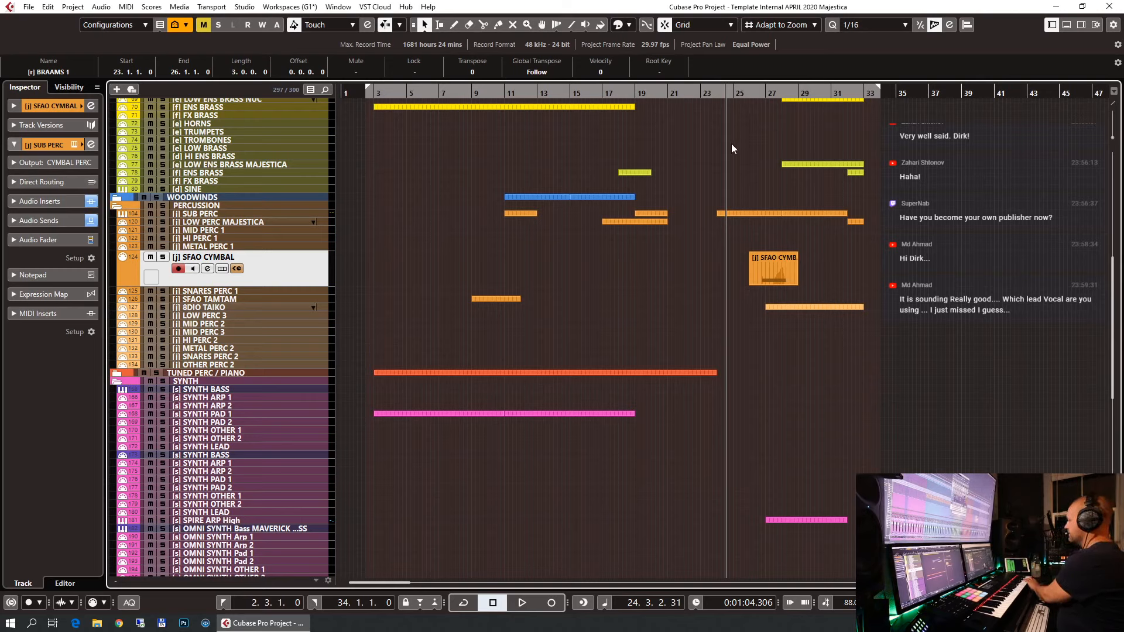
left_click(700, 94)
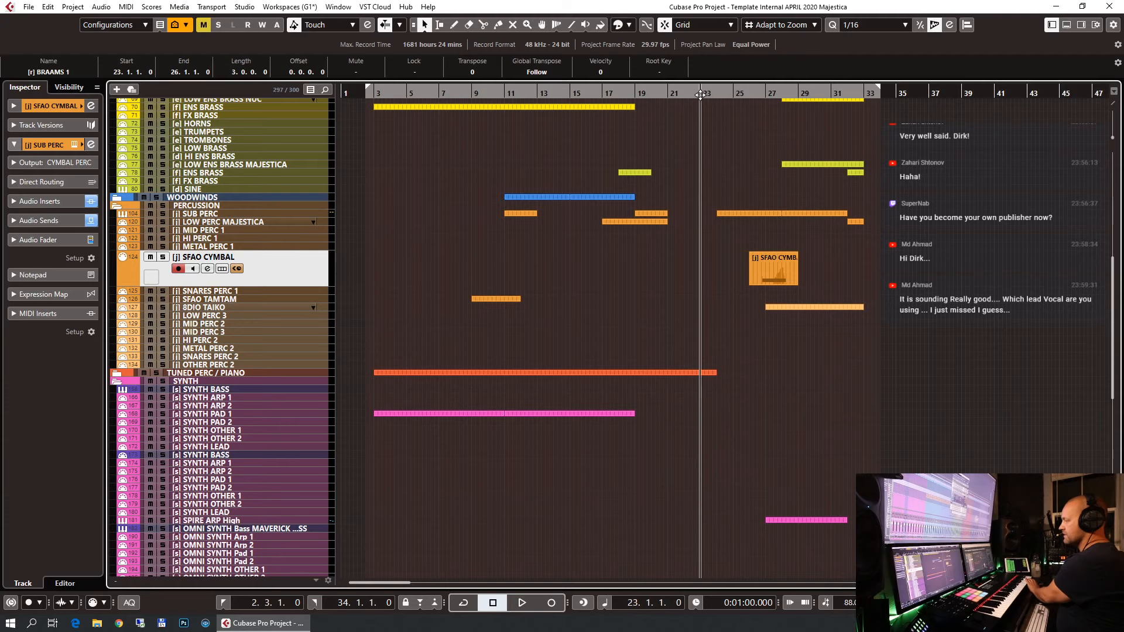
key("KP_Multiply")
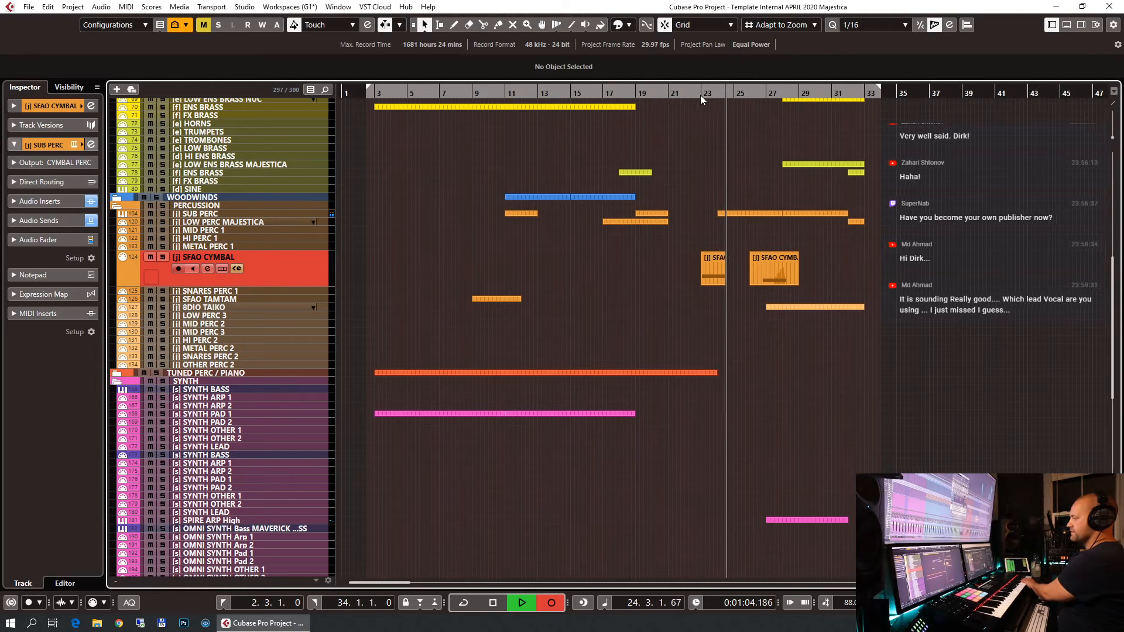
key("space")
double_click(704, 273)
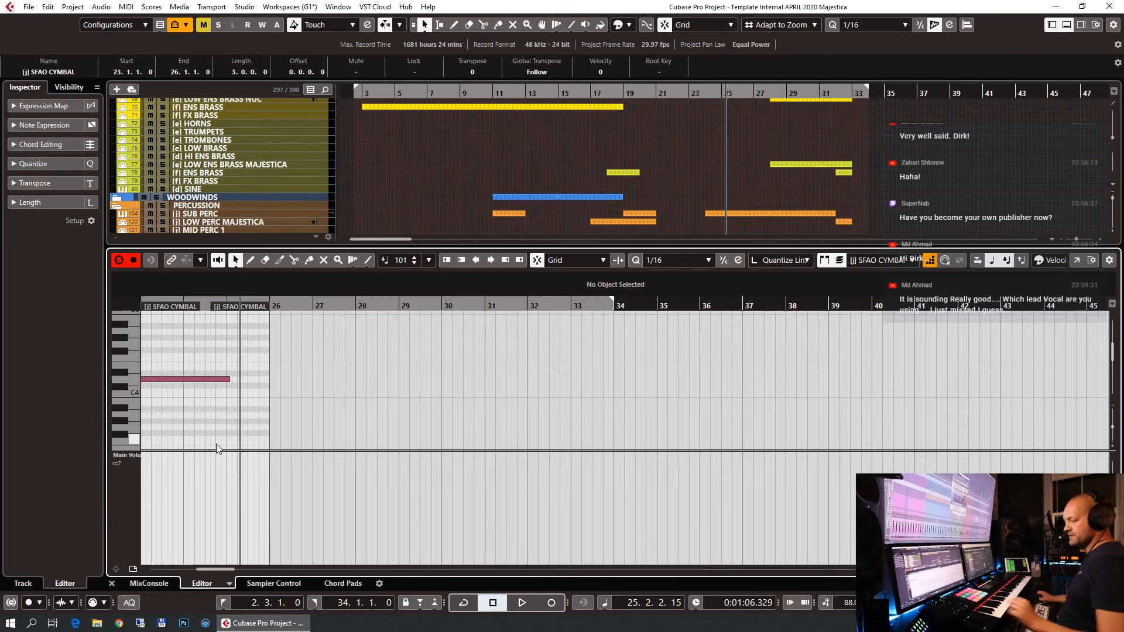
key("v")
key("Return")
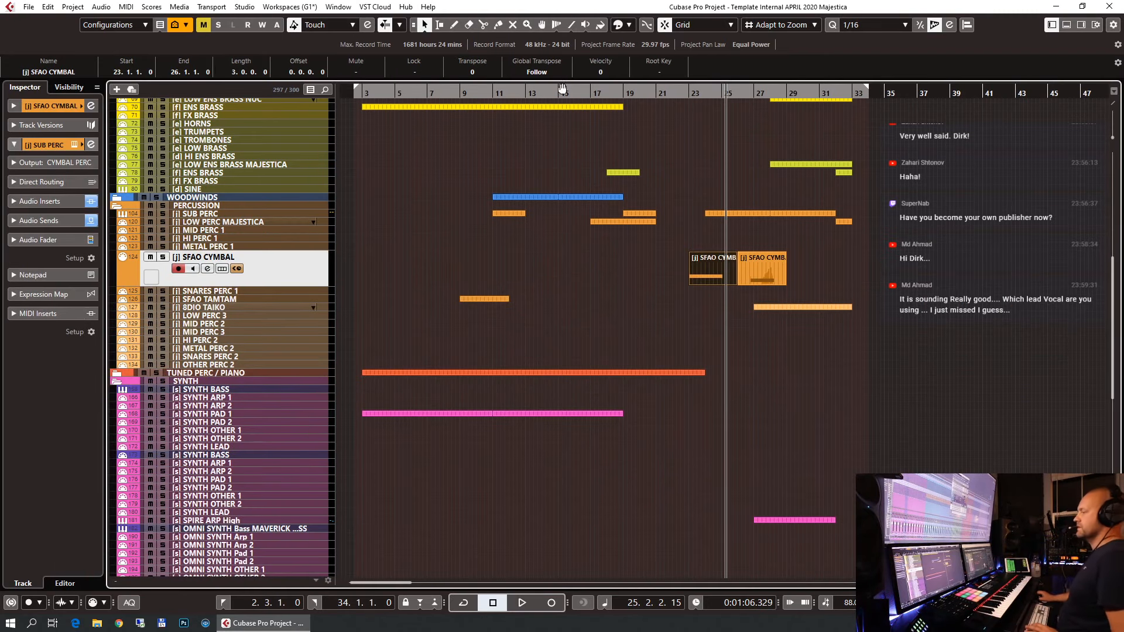
Play the cue from bar 13 to bar 33 and look over its parts from the strings down to the tonal effects.
left_click(524, 91)
key("space")
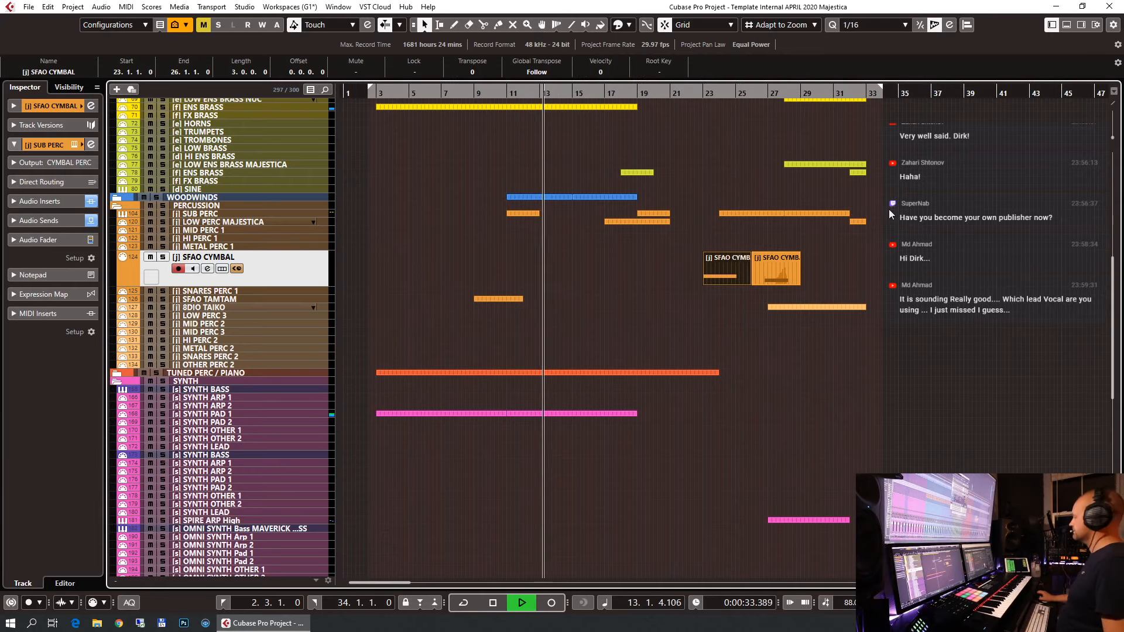
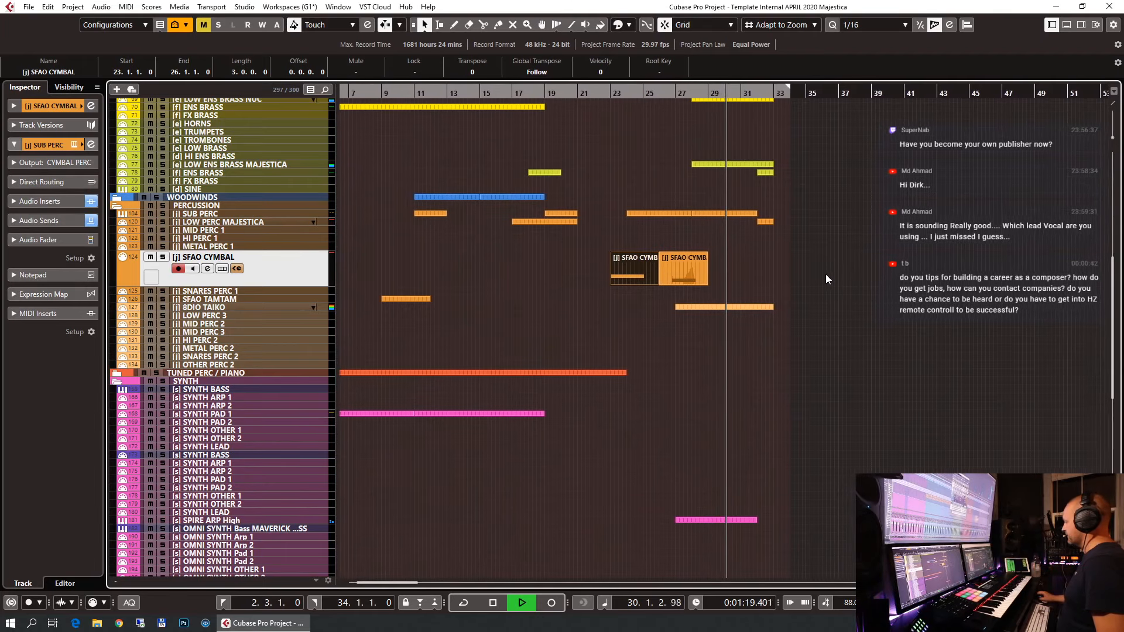
scroll(822, 275, "up", 10)
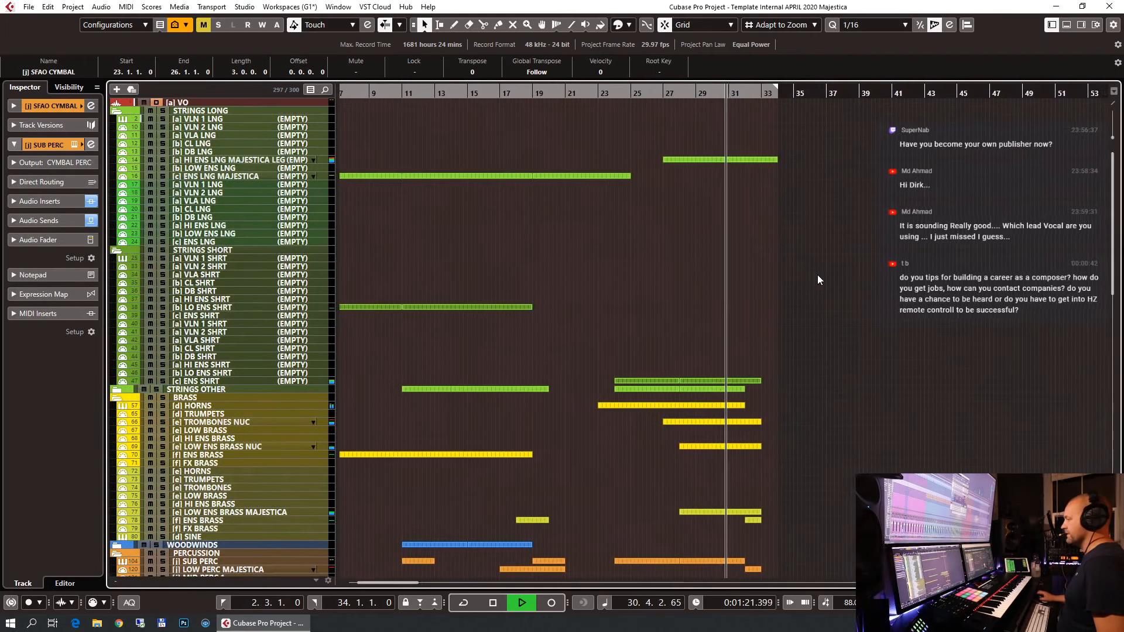
scroll(818, 275, "down", 15)
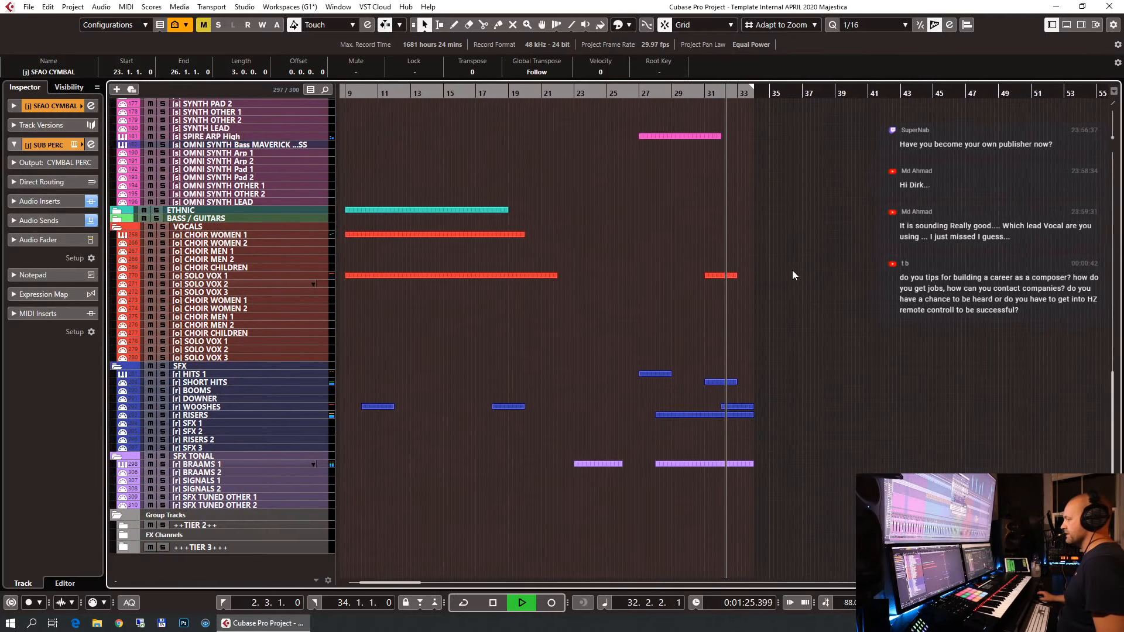
key("space")
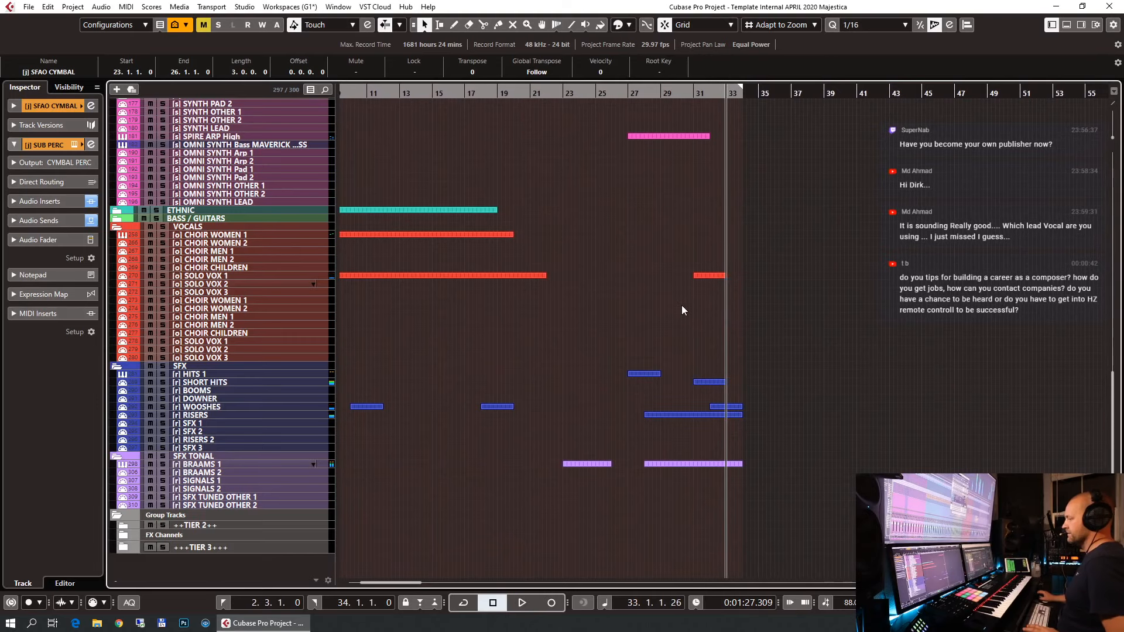
Add one Kontakt instrument track below the last SOLO VOX 3 track in the VOCALS folder, with its audio output routed to ++CHOIR++.
left_click(219, 234)
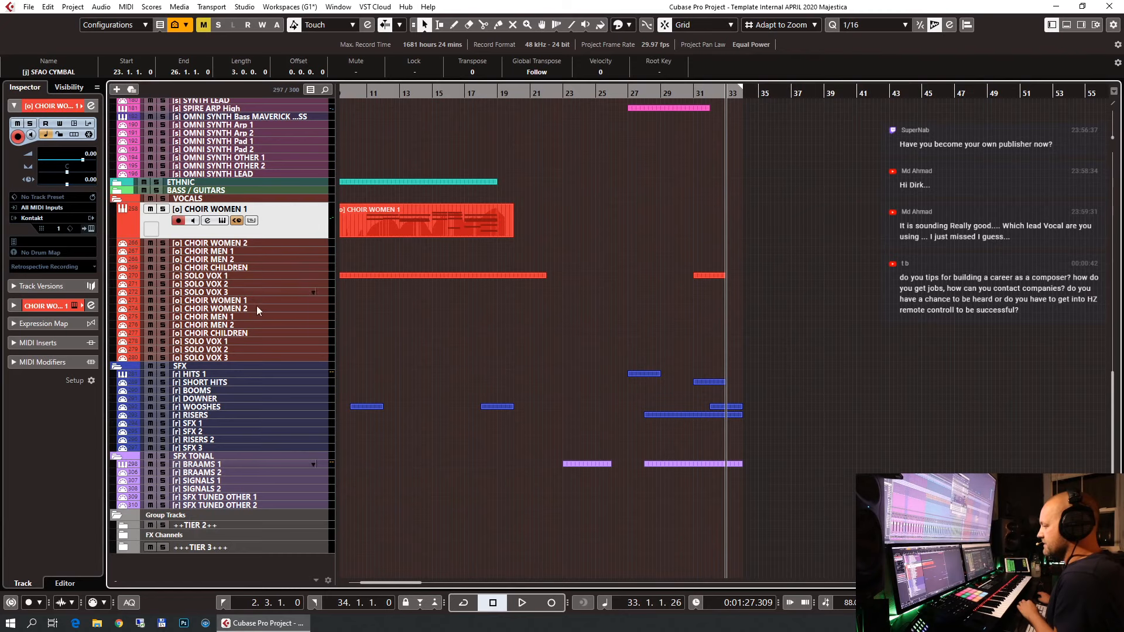
left_click(259, 357)
right_click(249, 349)
mouse_move(317, 356)
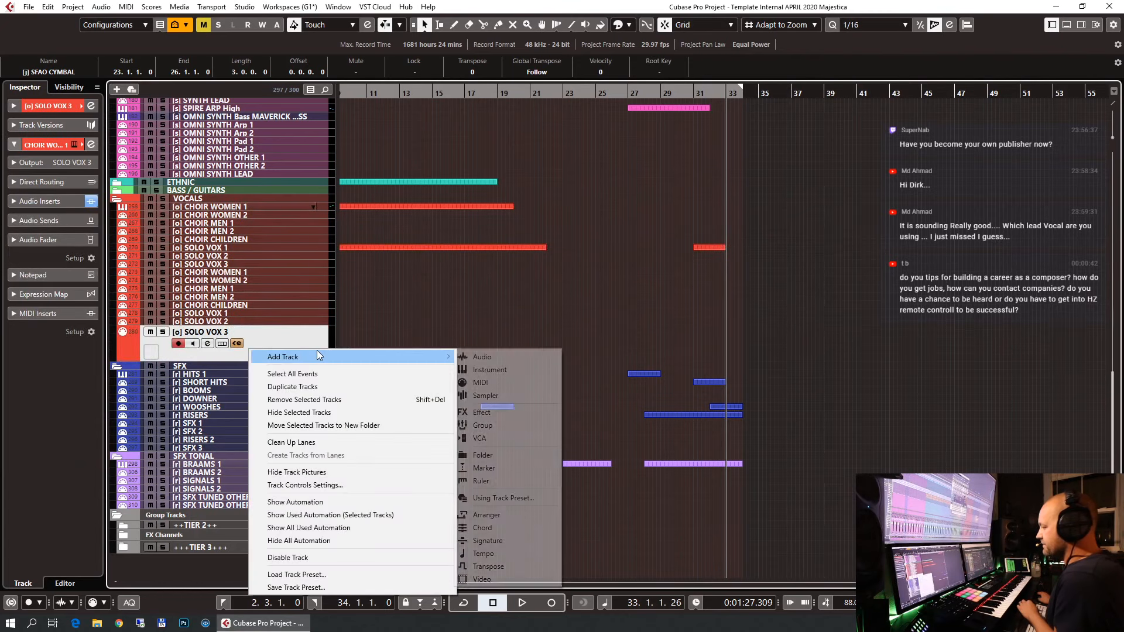
left_click(489, 370)
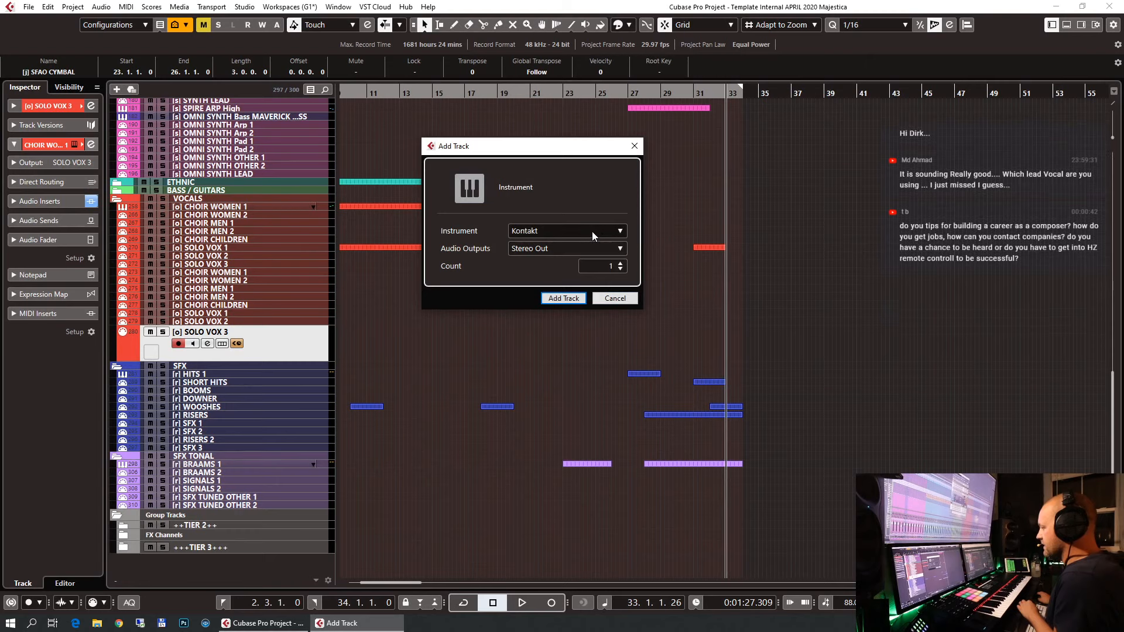
left_click(597, 251)
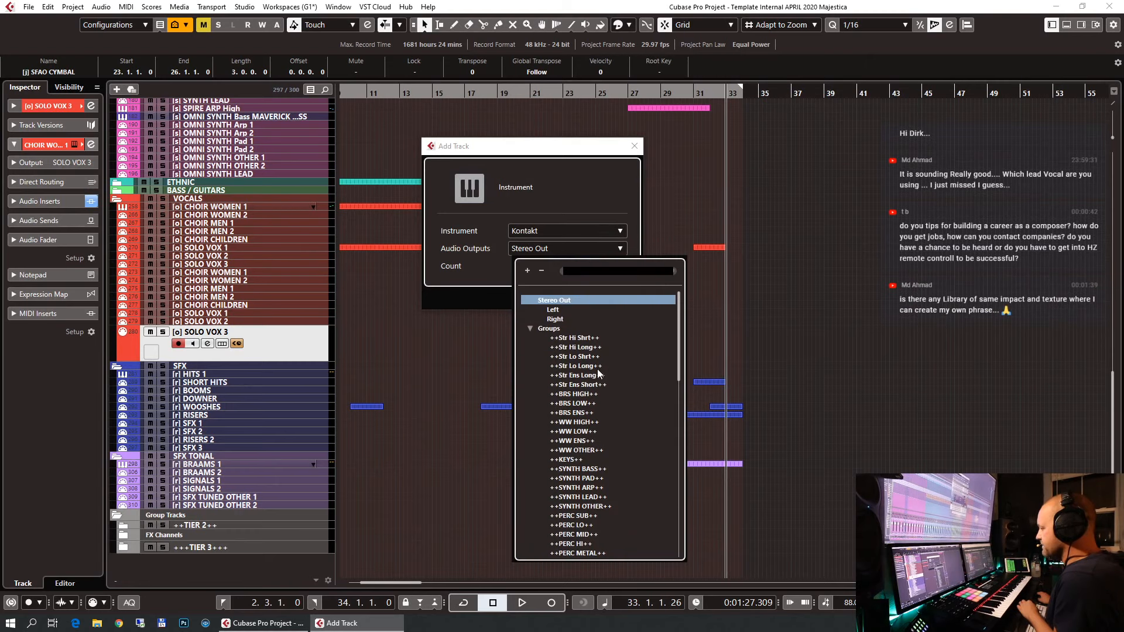
scroll(598, 372, "down", 5)
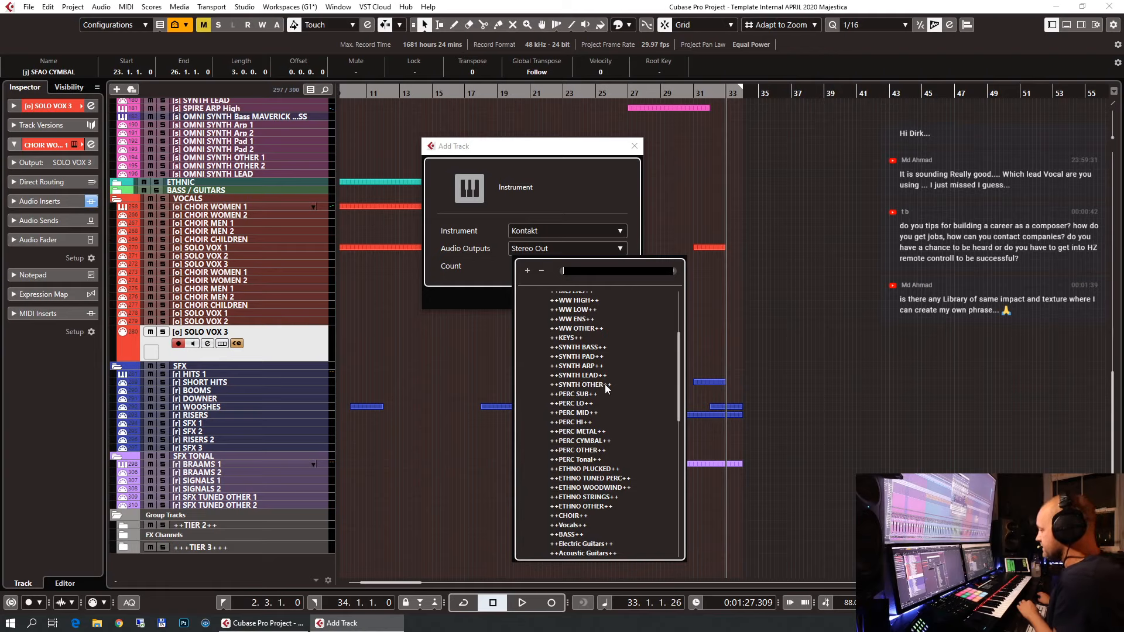
scroll(603, 384, "up", 5)
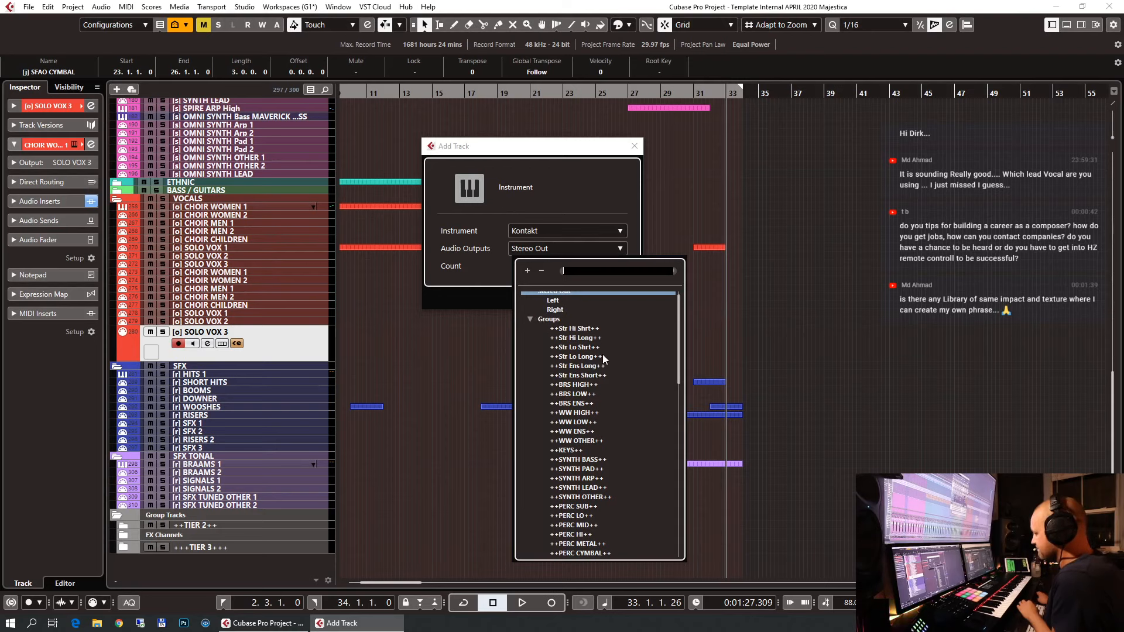
scroll(597, 366, "down", 3)
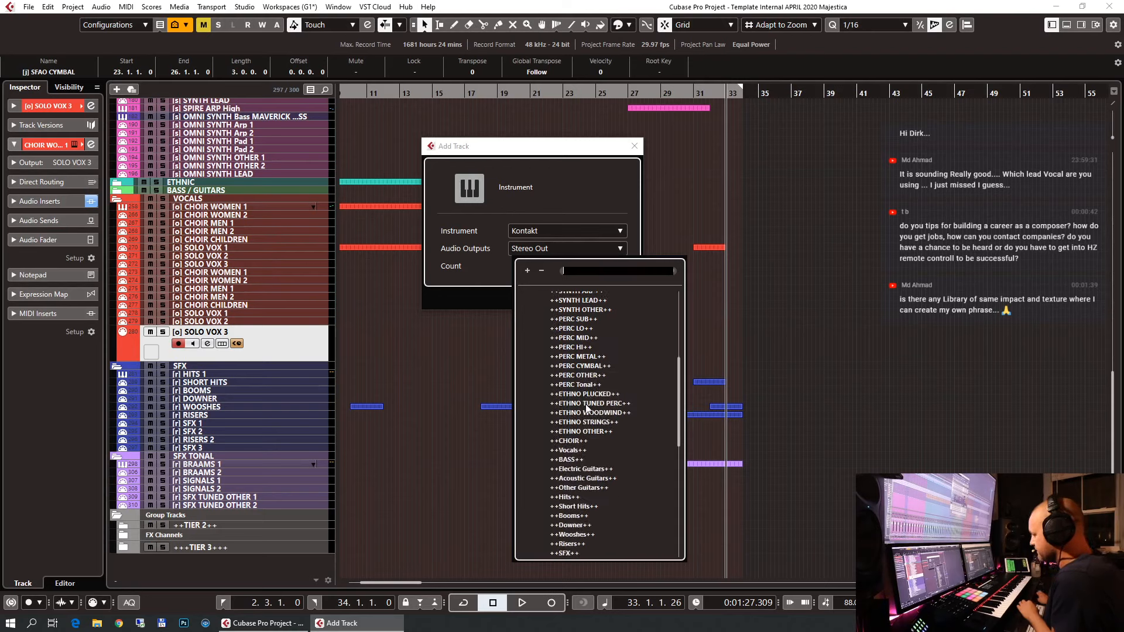
left_click(571, 441)
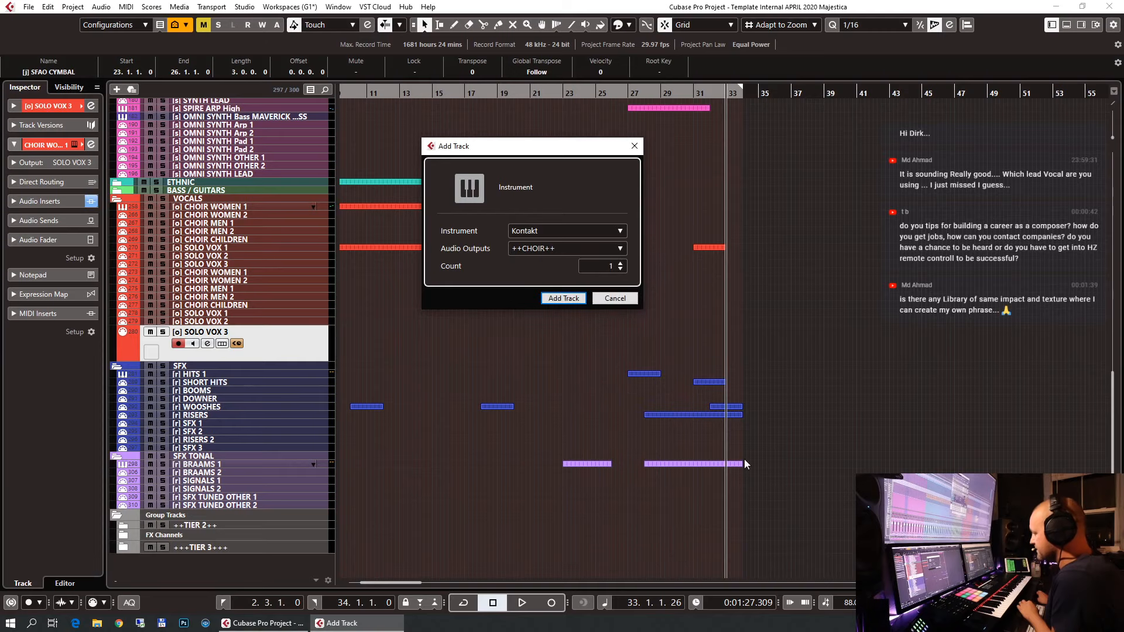
left_click(564, 298)
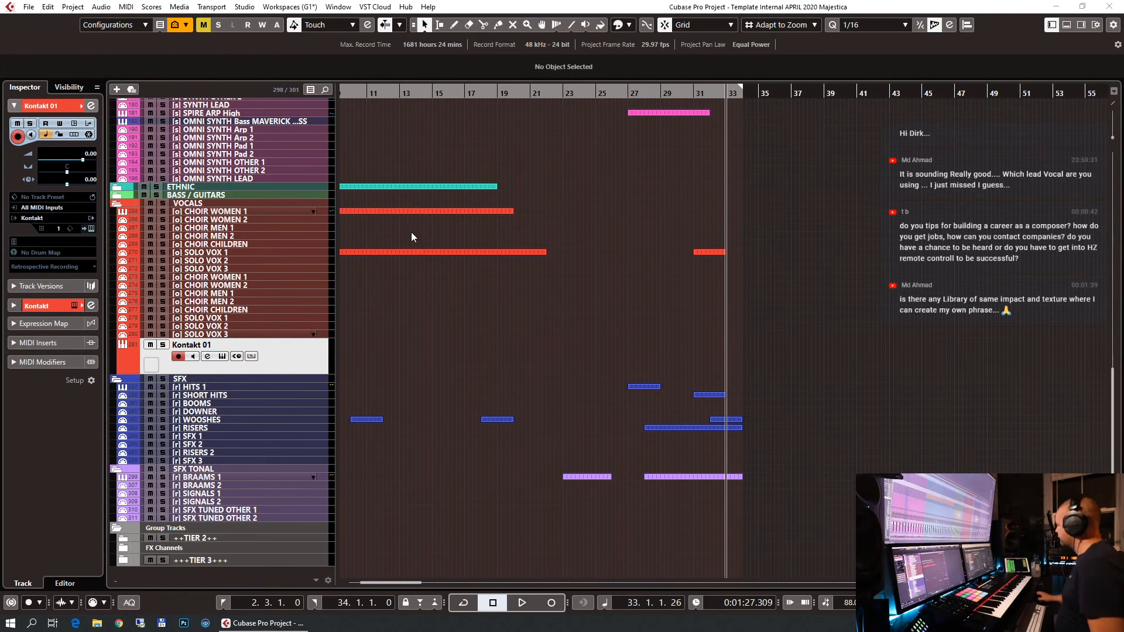
Open the new track's Kontakt instrument and show its file browser beside the rack.
left_click(92, 229)
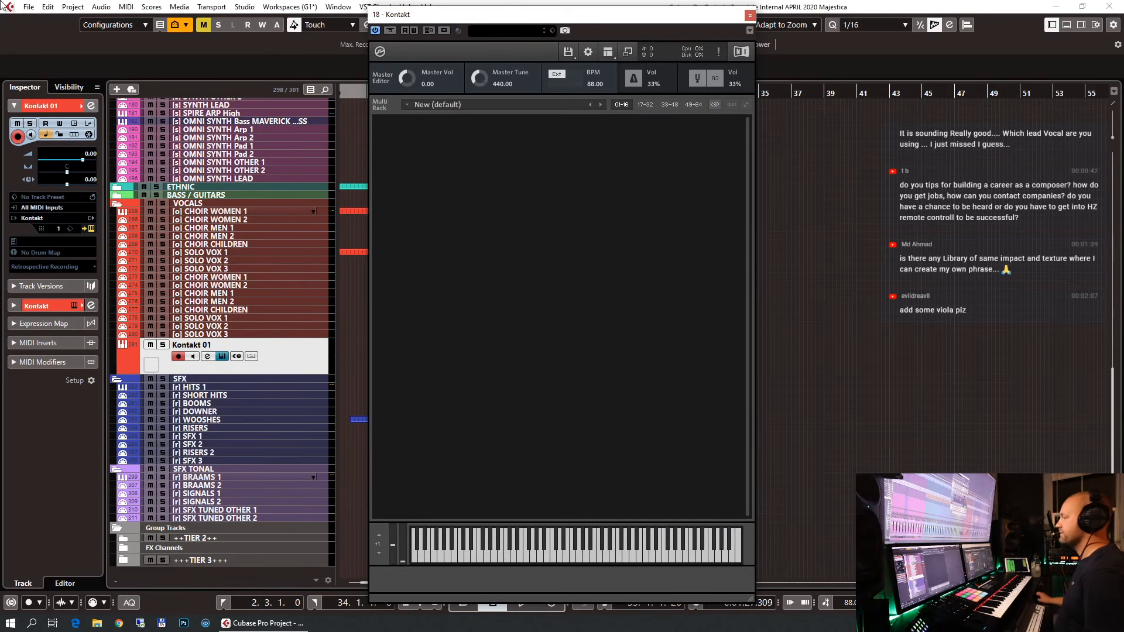
left_click_drag(479, 14, 637, 6)
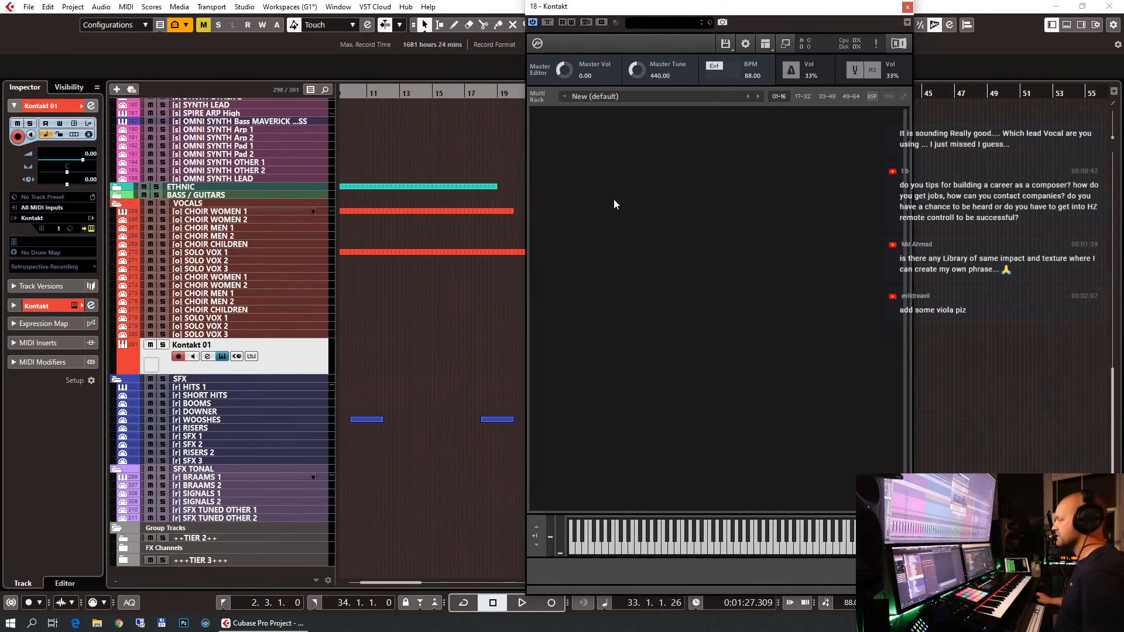
left_click(765, 44)
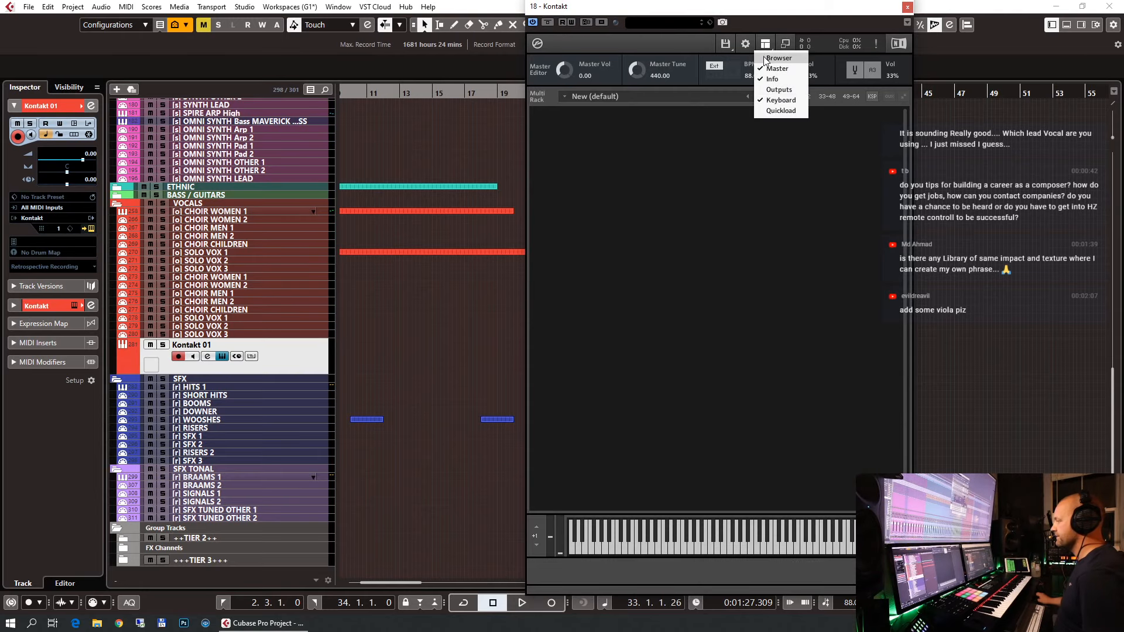
left_click(766, 58)
left_click(585, 65)
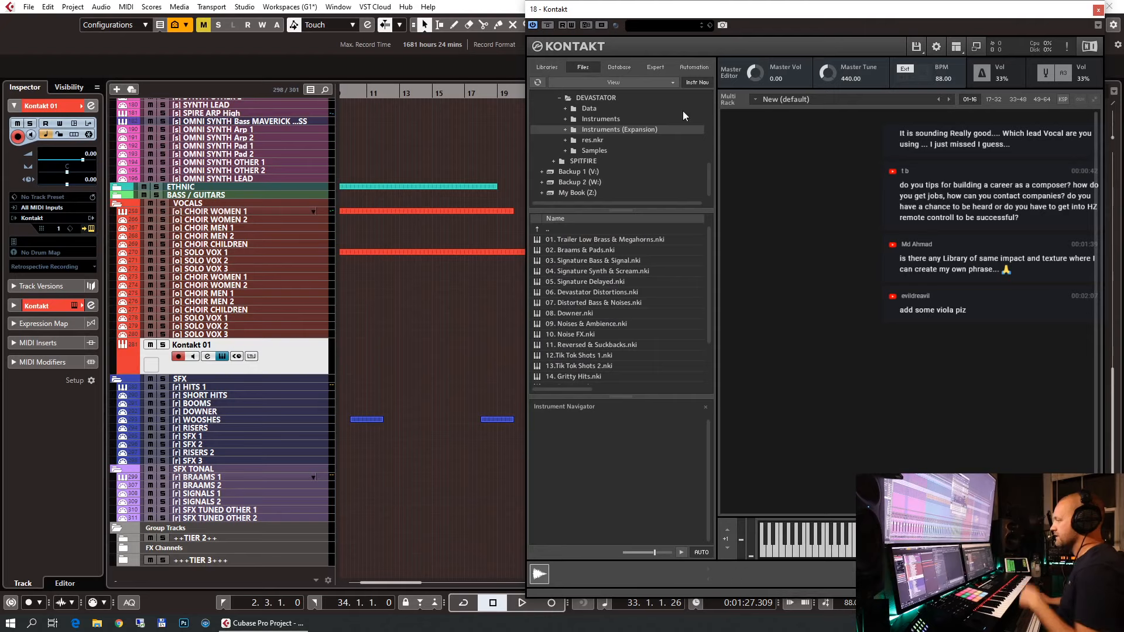
right_click(802, 216)
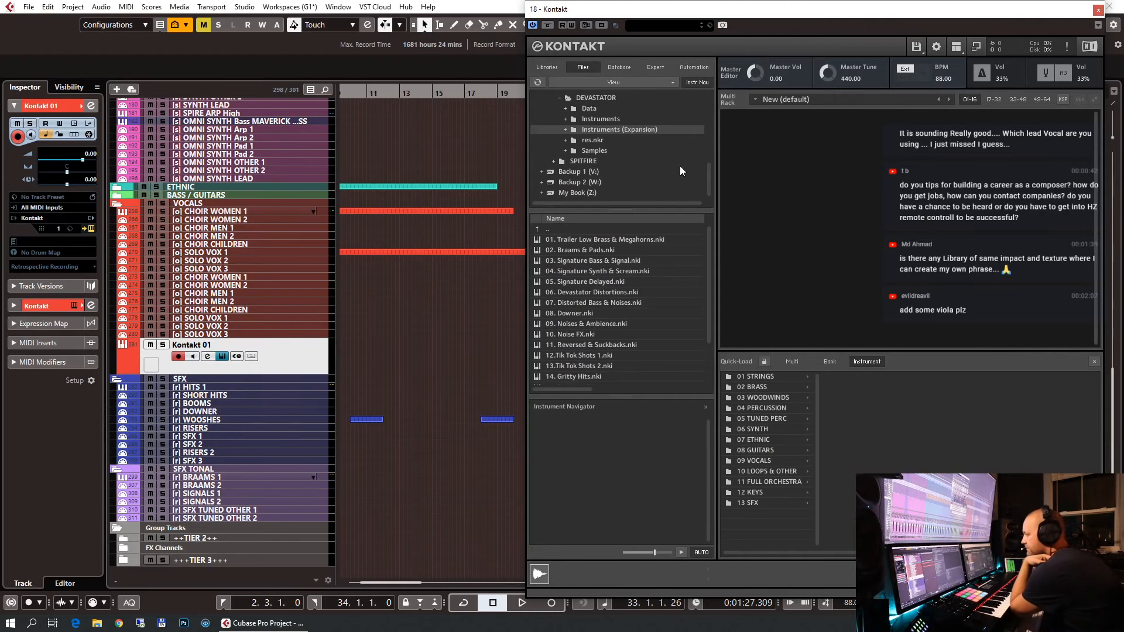
right_click(803, 256)
Load the Oceania All Sections QuickStart Octave Doubling multi from the Performance Samples folder on Samples M2SATA (D:), and close Kontakt.
scroll(628, 141, "up", 10)
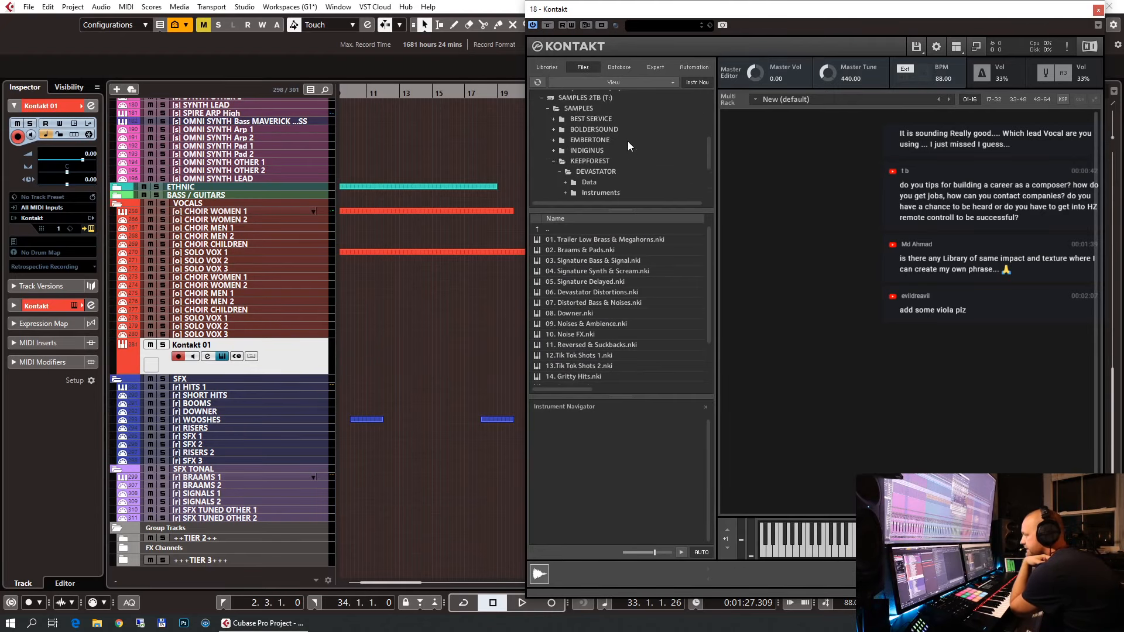
left_click(613, 135)
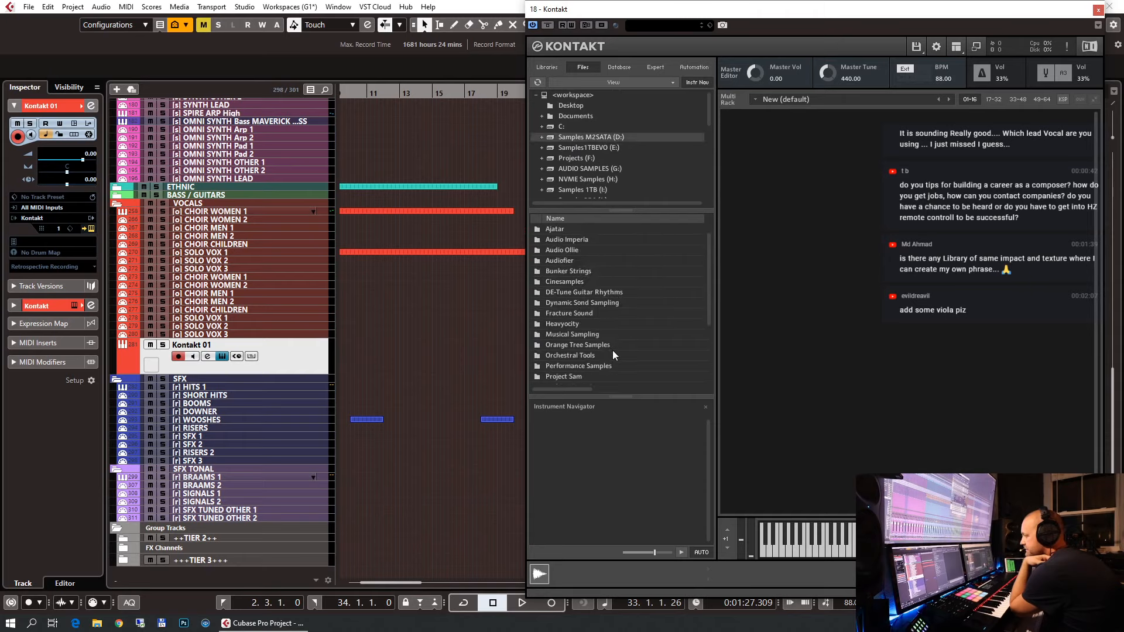
left_click(596, 365)
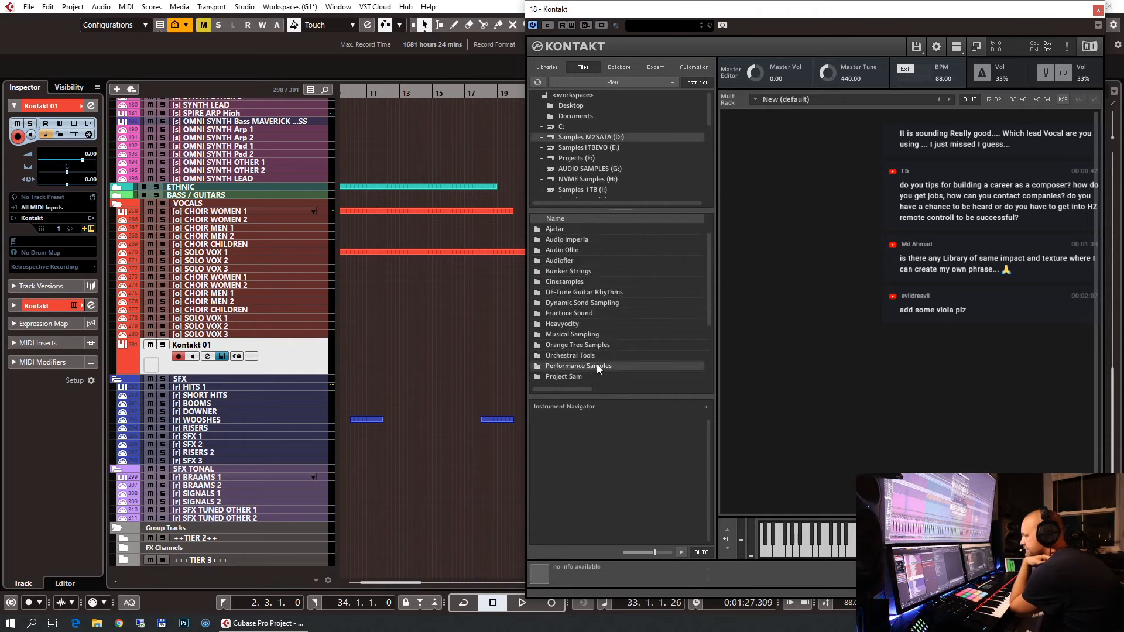
double_click(596, 366)
double_click(582, 272)
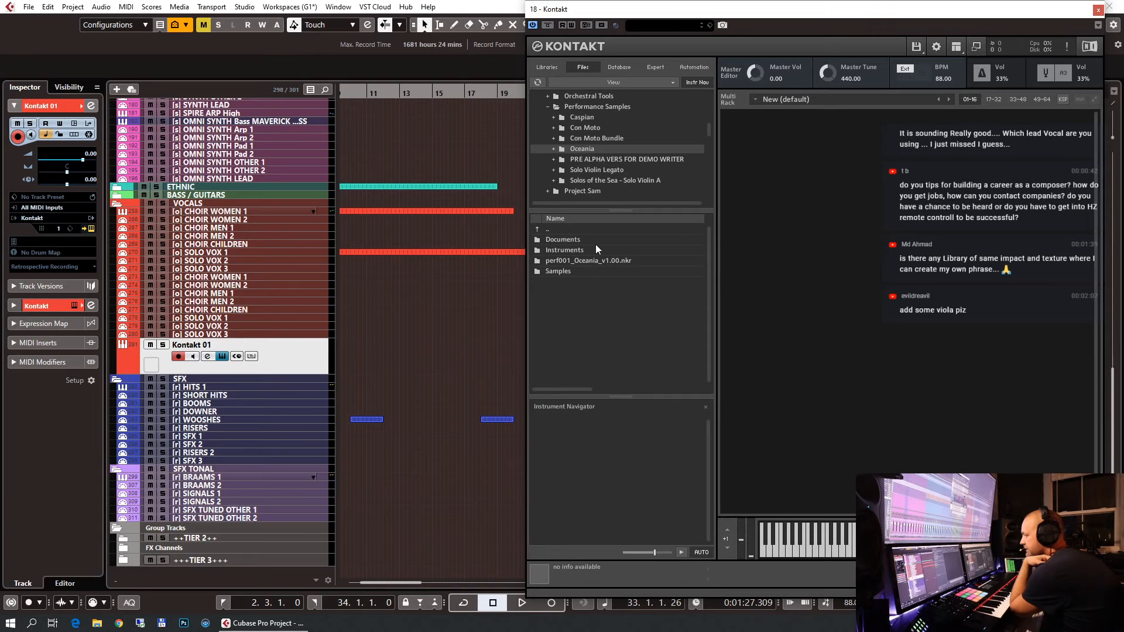
double_click(587, 247)
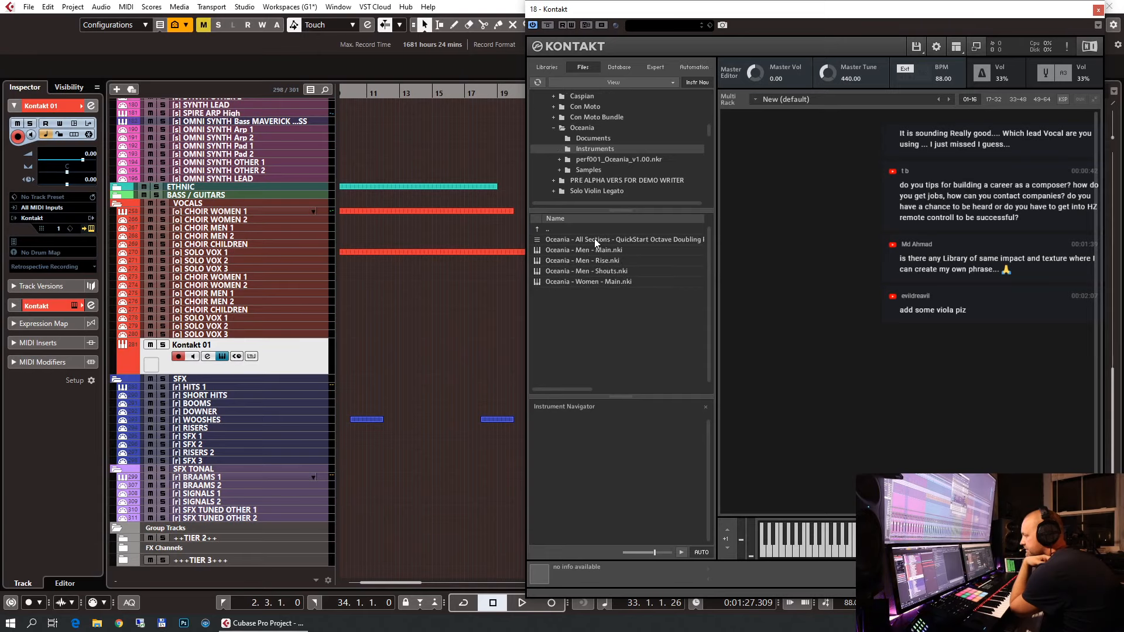
double_click(595, 239)
left_click(547, 358)
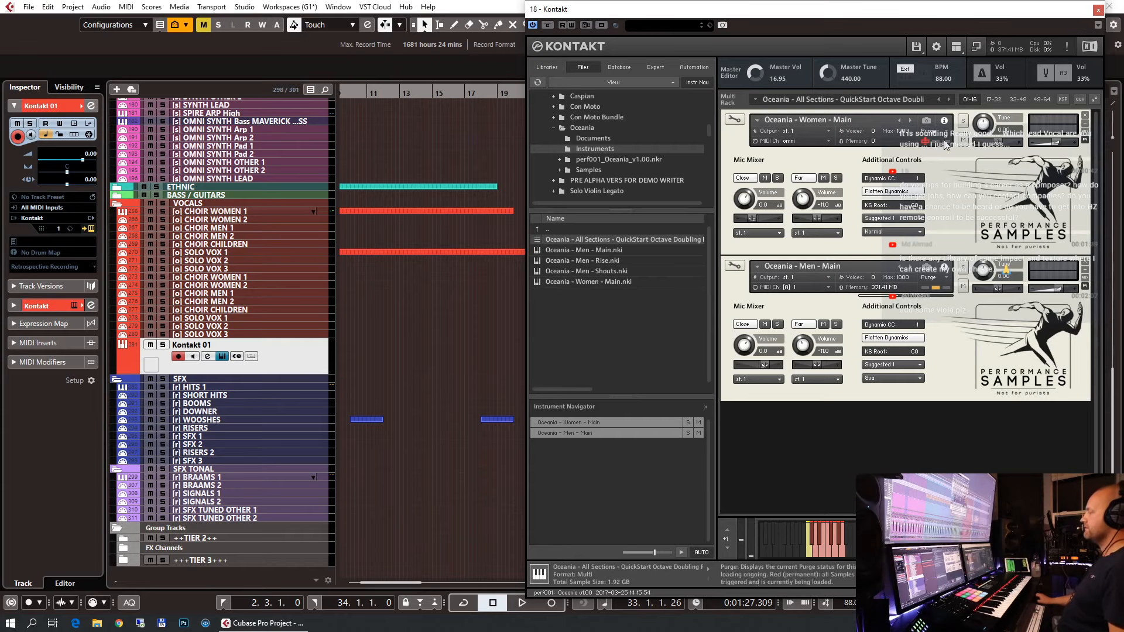
left_click_drag(939, 13, 738, 36)
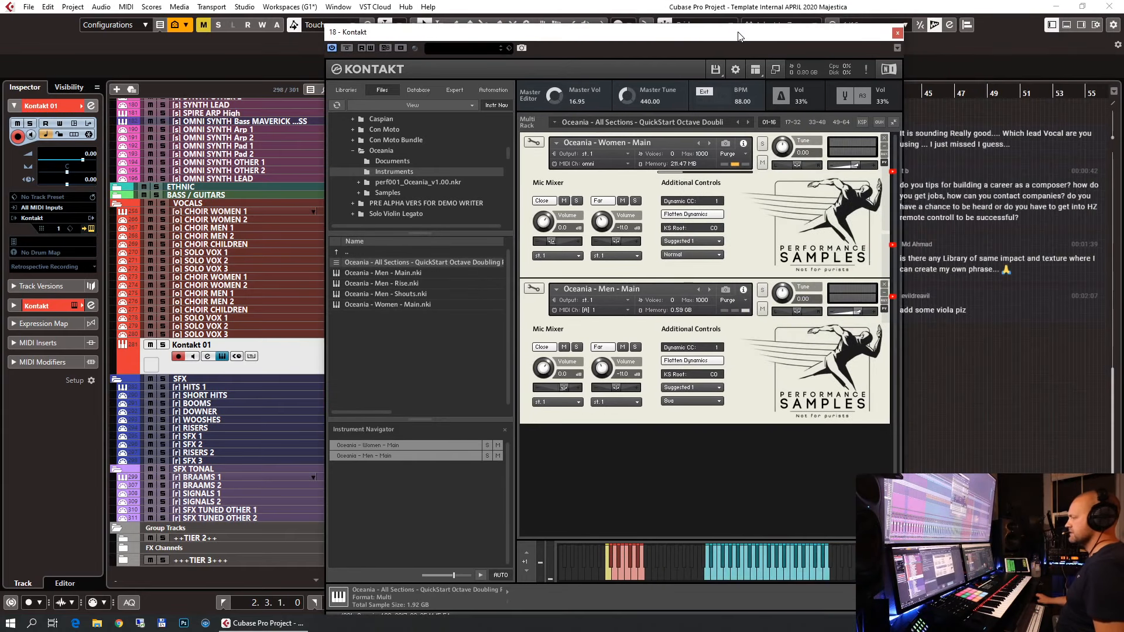
left_click(896, 35)
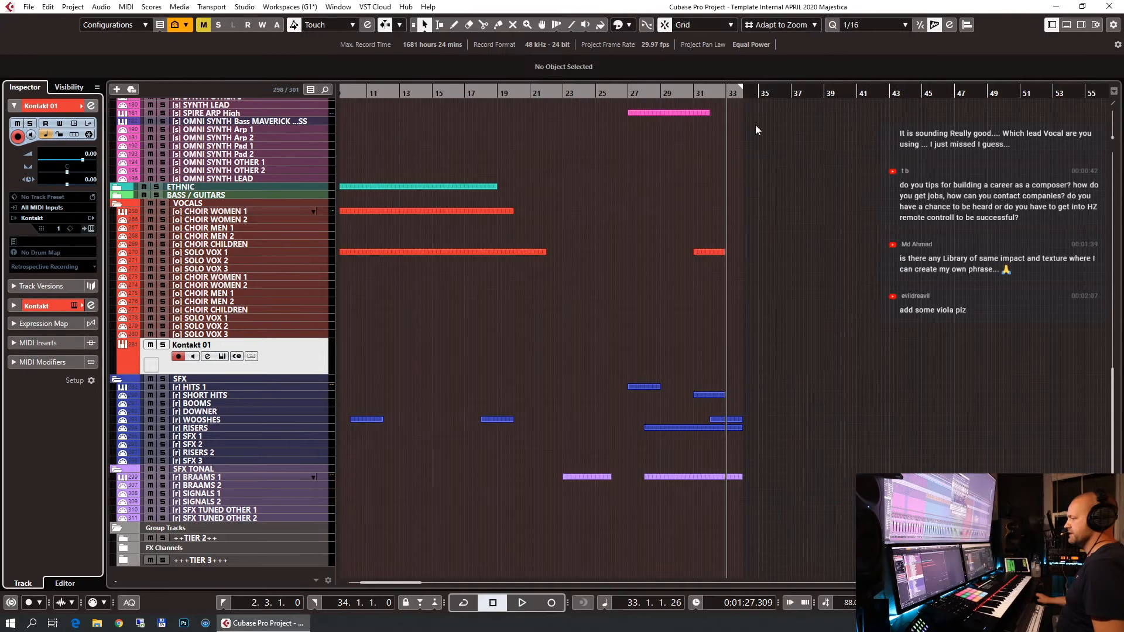
Rename the new Kontakt 01 track as "[o] OCEANIA".
double_click(216, 345)
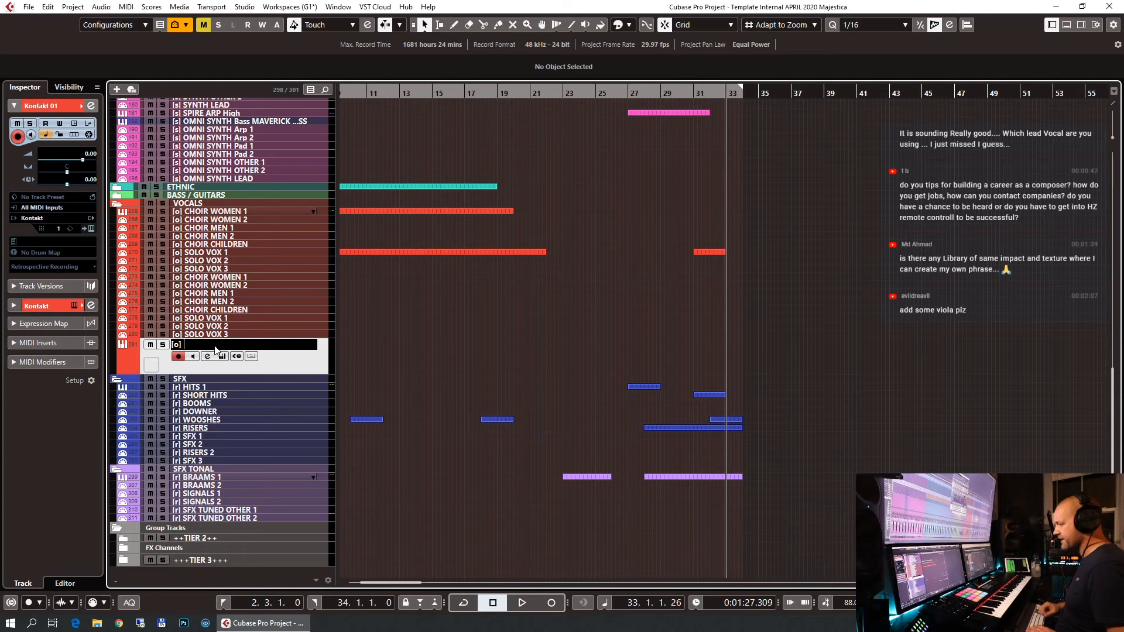
type("OC")
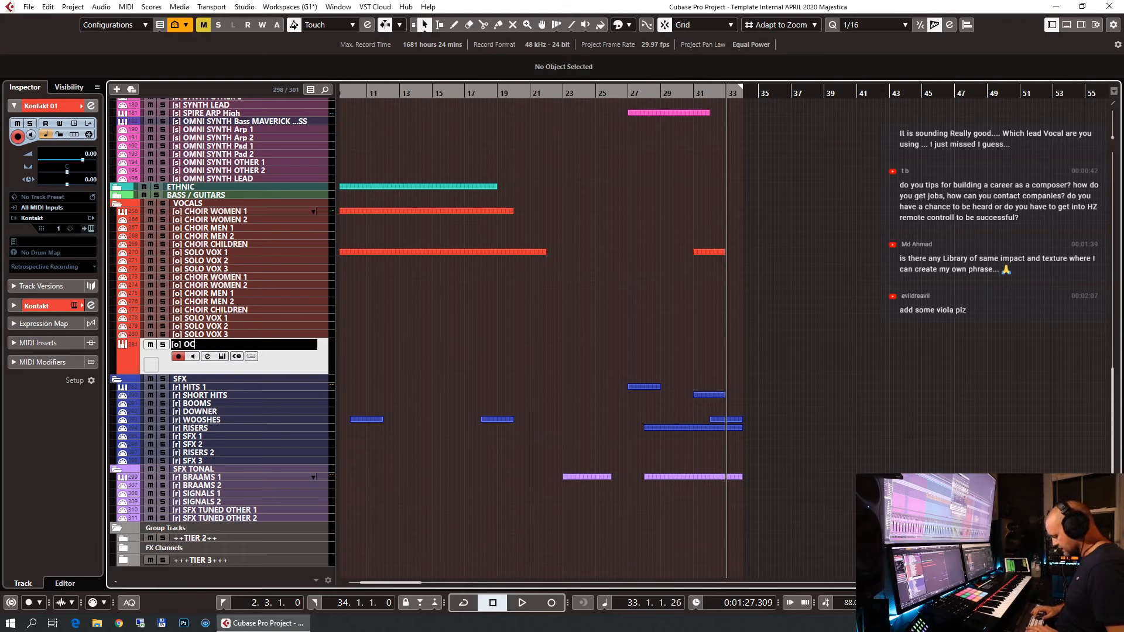
type("EANIA")
key("Return")
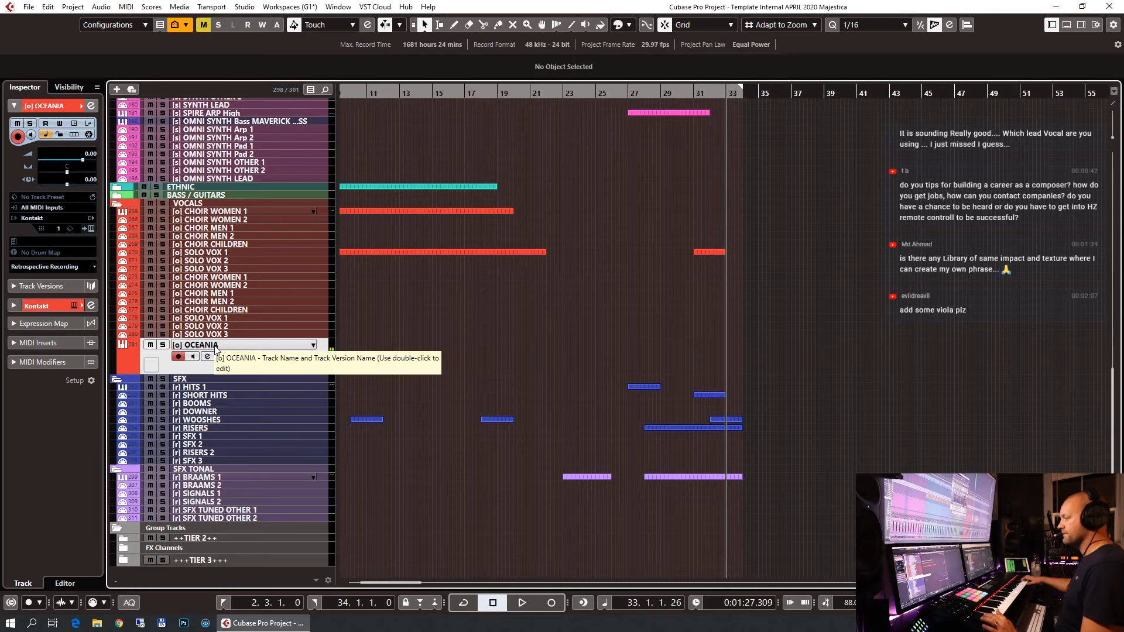
Set the OCEANIA channel's pre-gain to -5 dB in its channel settings and close them.
left_click(86, 108)
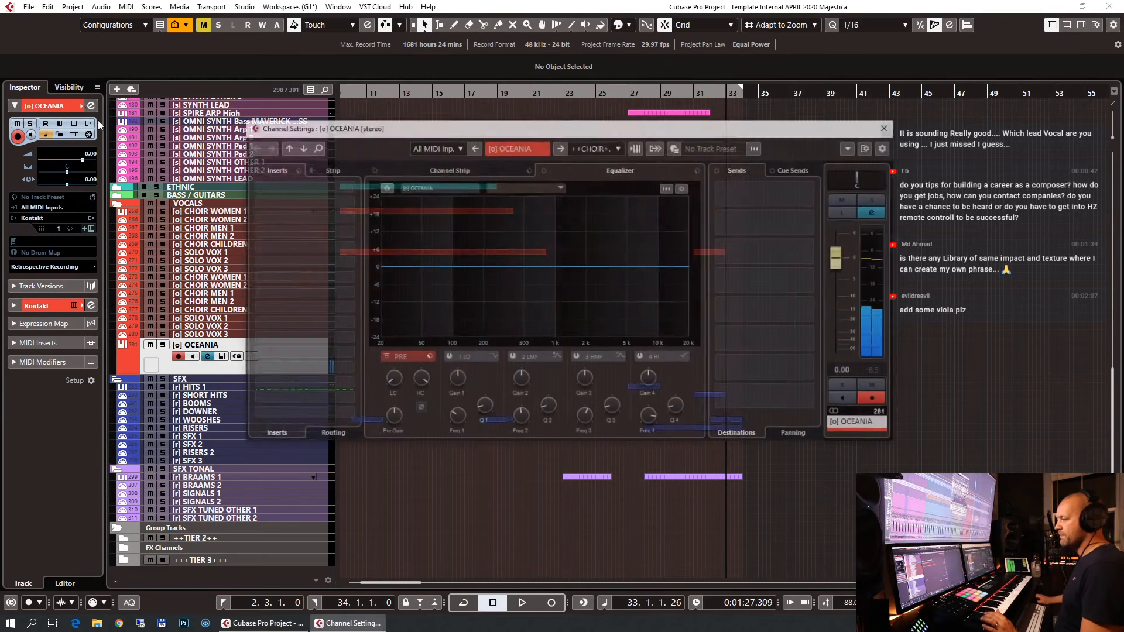
double_click(395, 430)
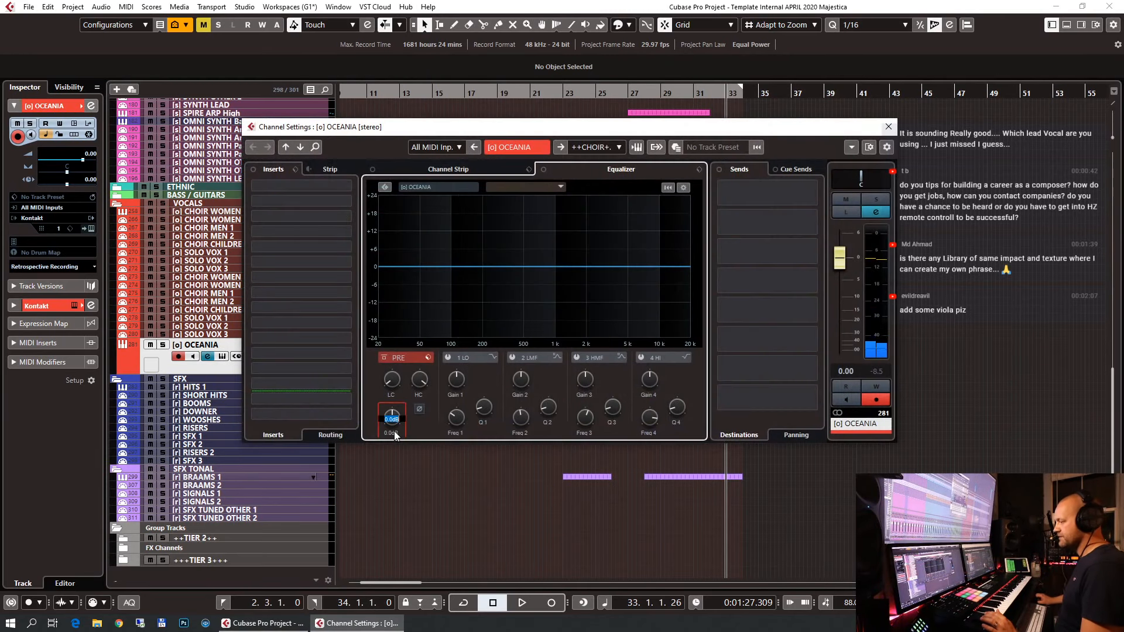
type("-5")
key("Return")
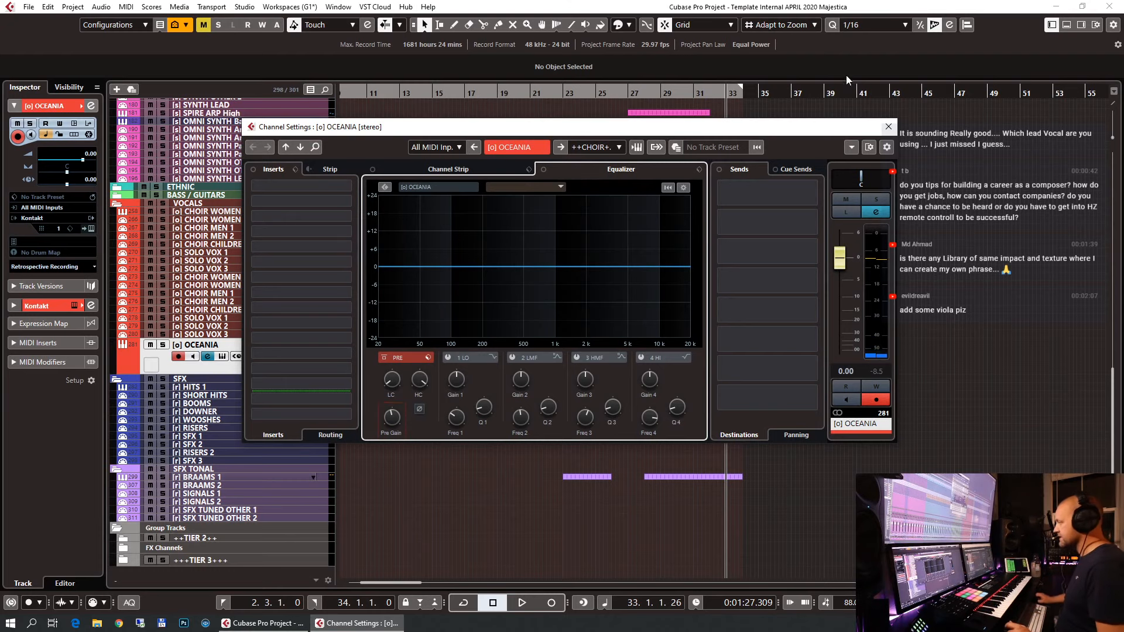
left_click(887, 127)
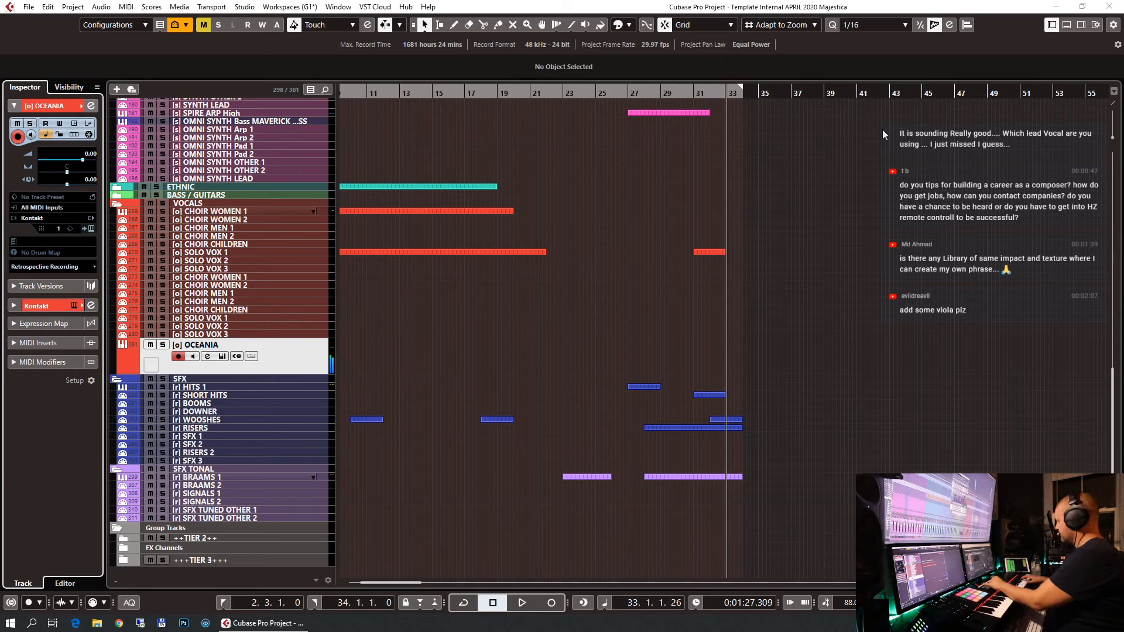
Record a choir performance on the OCEANIA track from bar 30 to bar 33 and open it in the Key Editor.
left_click(685, 95)
left_click(681, 95)
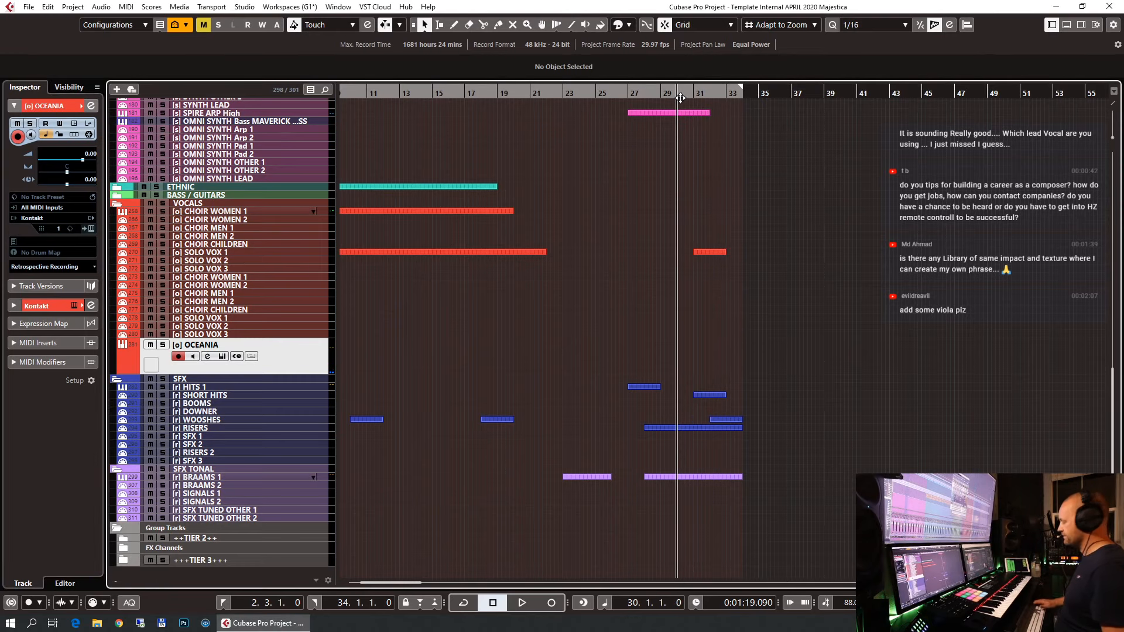
key("KP_Multiply")
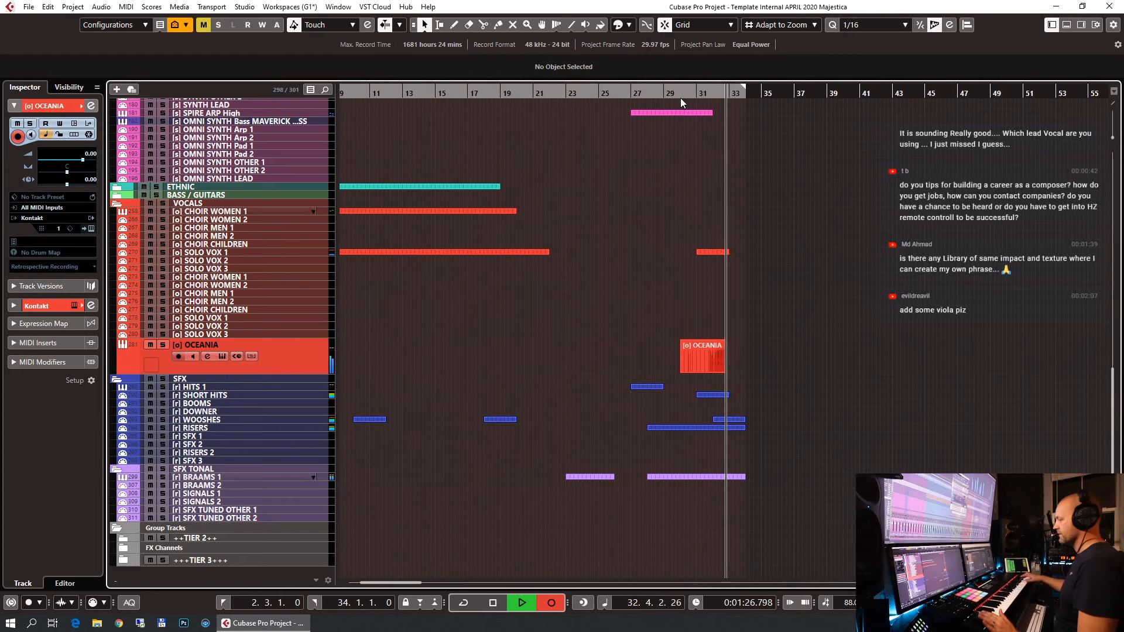
key("space")
key("Return")
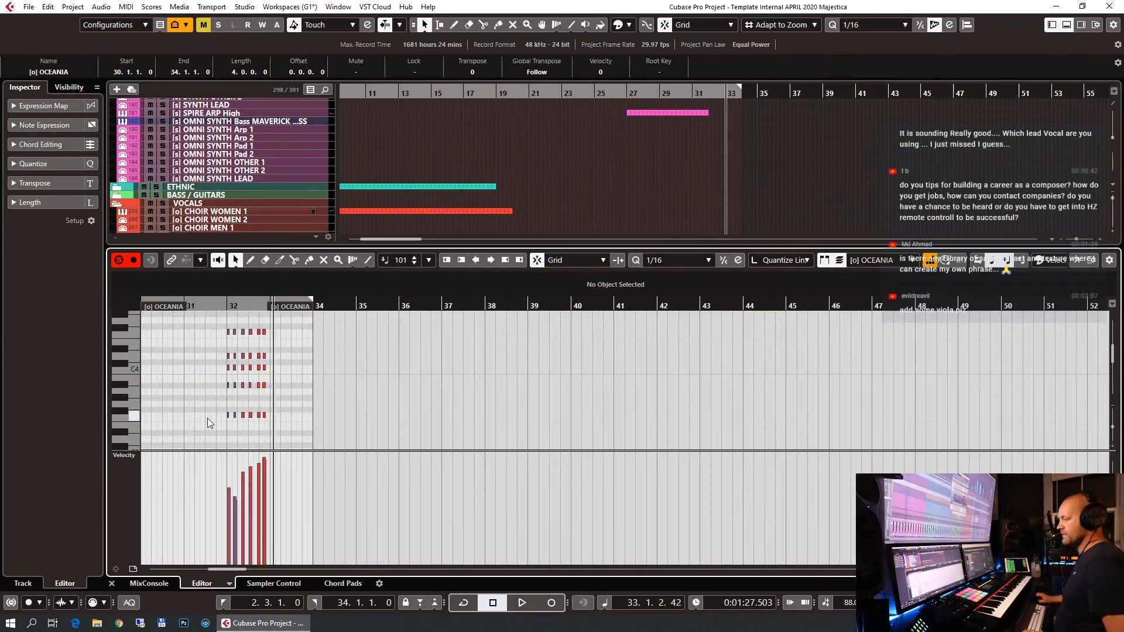
Quantize the two early notes of the second chord in bar 32 with iterative quantize turned on.
scroll(346, 352, "up", 5)
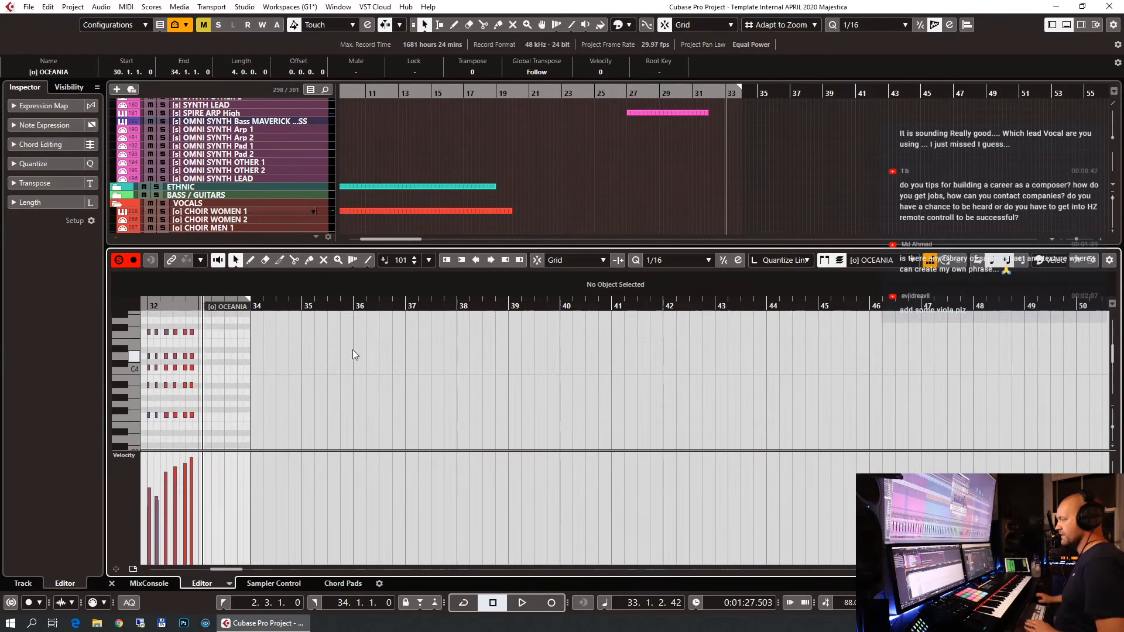
scroll(581, 392, "left", 5)
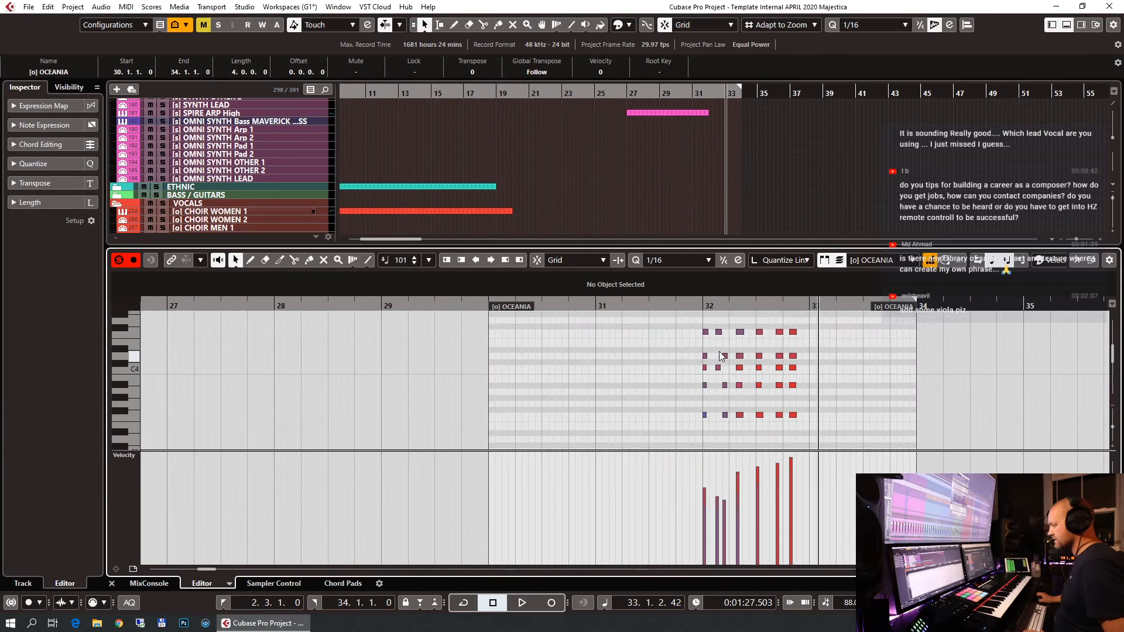
left_click(715, 309)
left_click_drag(718, 370, 725, 368)
scroll(751, 382, "up", 6)
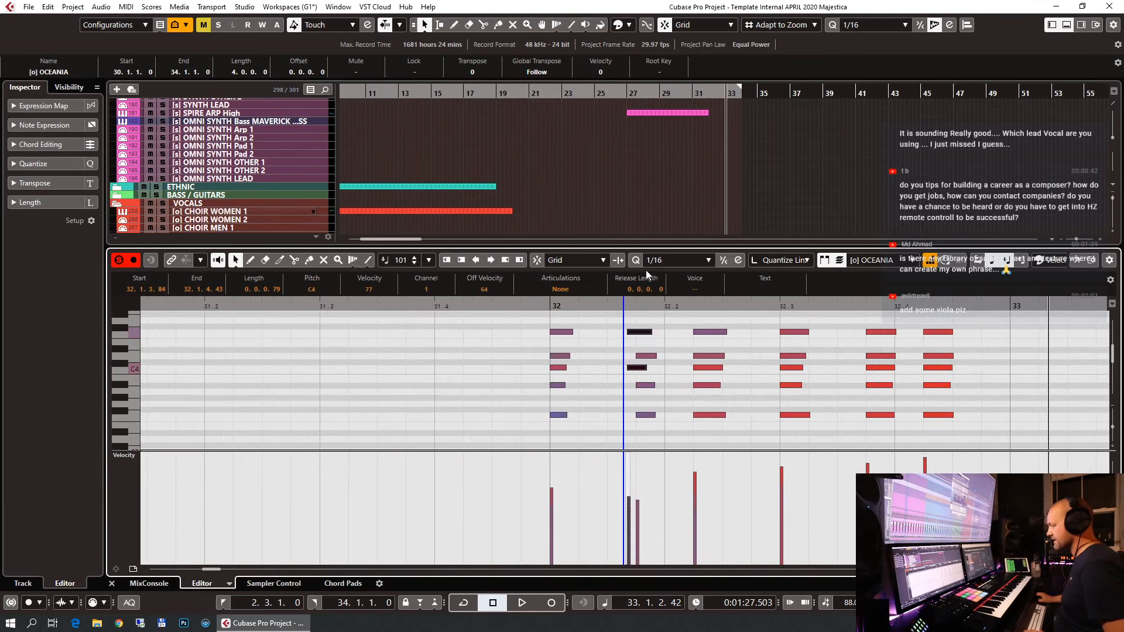
left_click(723, 261)
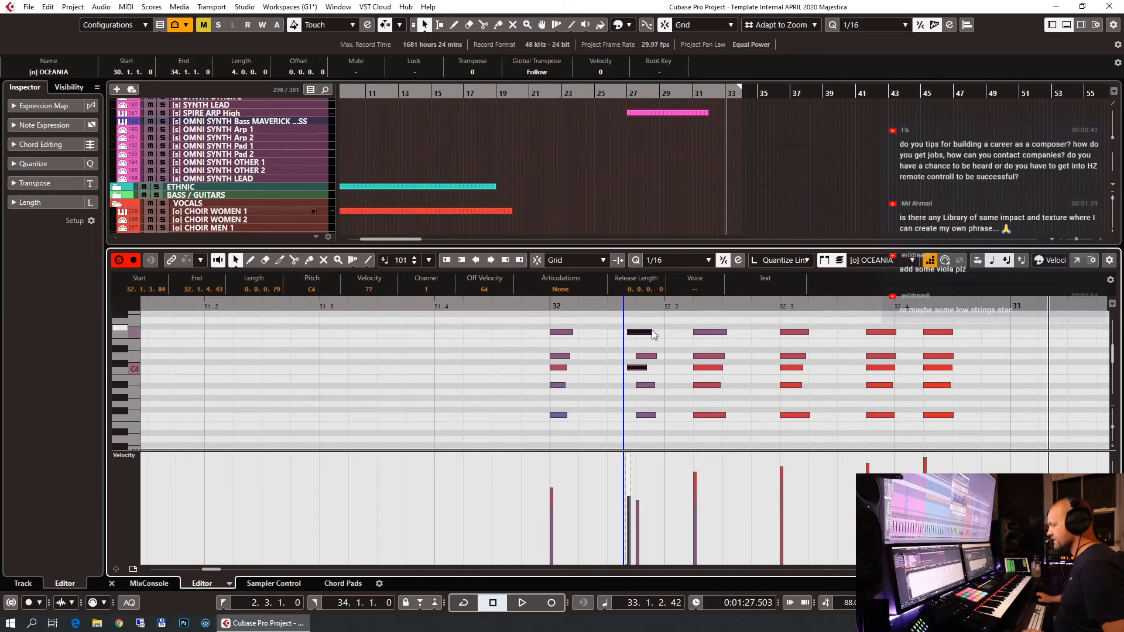
key("q")
key("q")
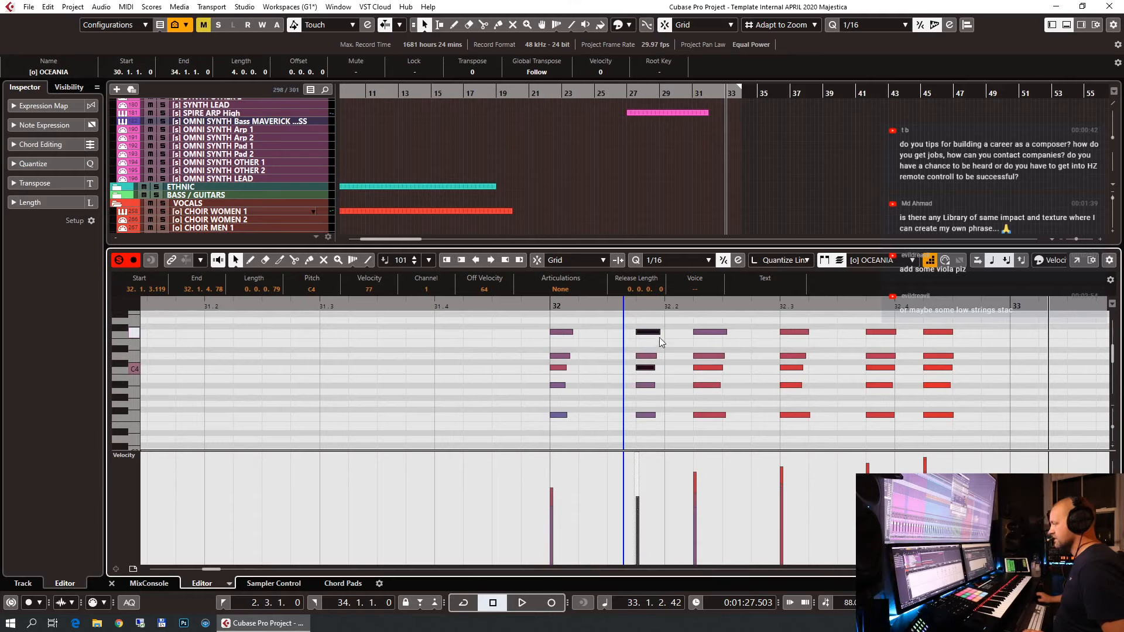
Move the last four chords of bar 32 one sixteenth note later.
left_click_drag(696, 318, 960, 433)
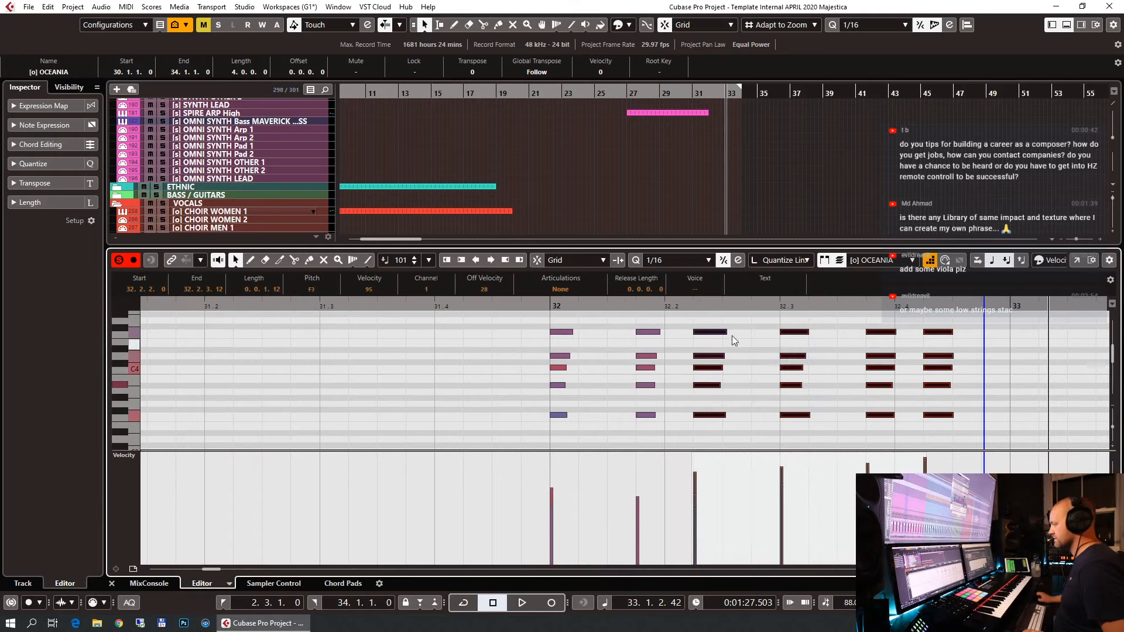
left_click_drag(715, 338, 745, 338)
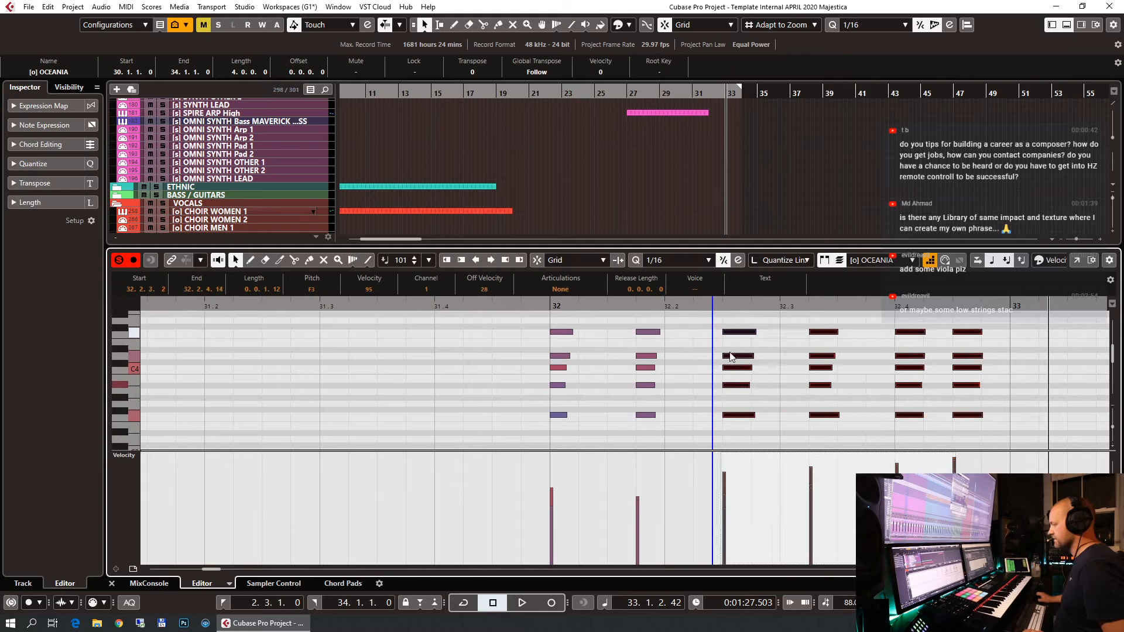
left_click(681, 370)
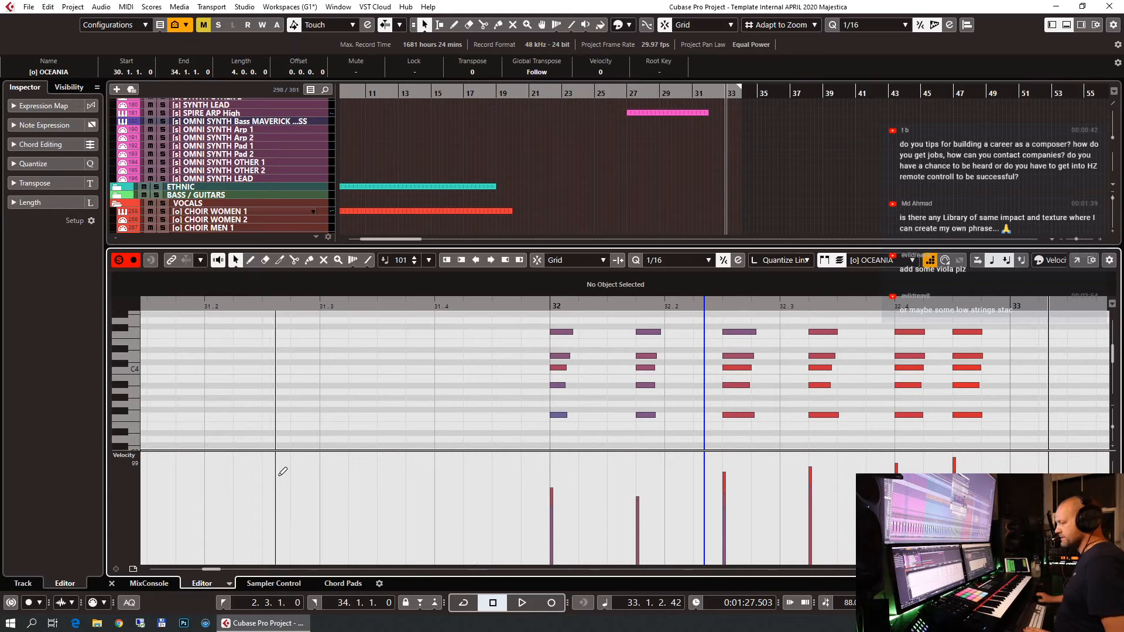
Add a Main Volume (CC7) point of 86 just before bar 32 and delete the earlier volume data.
key("v")
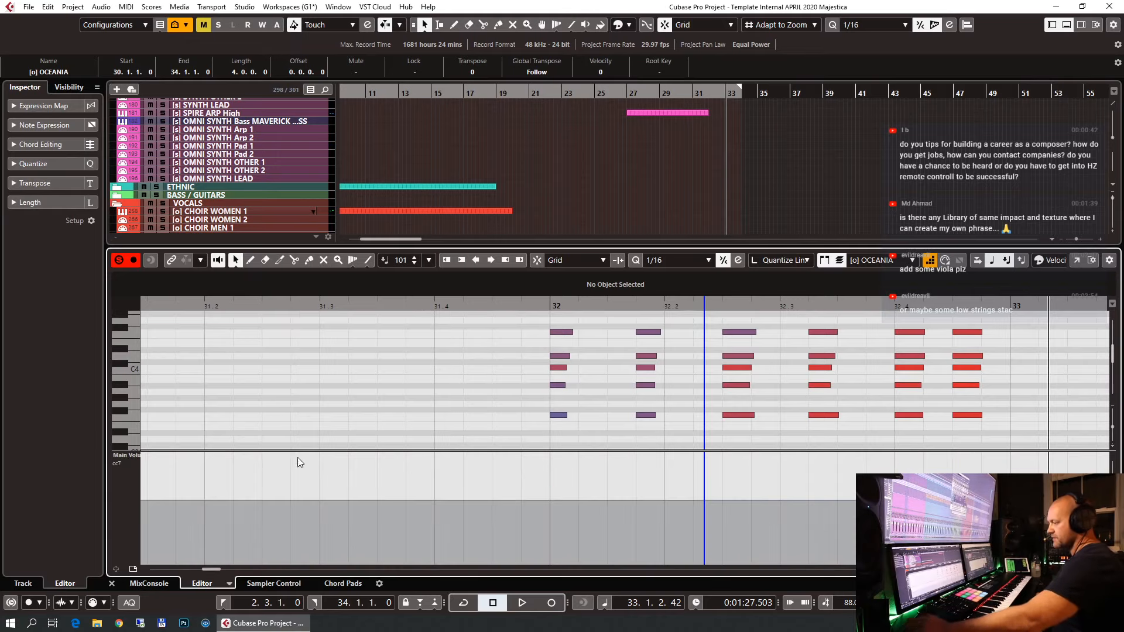
left_click(521, 489)
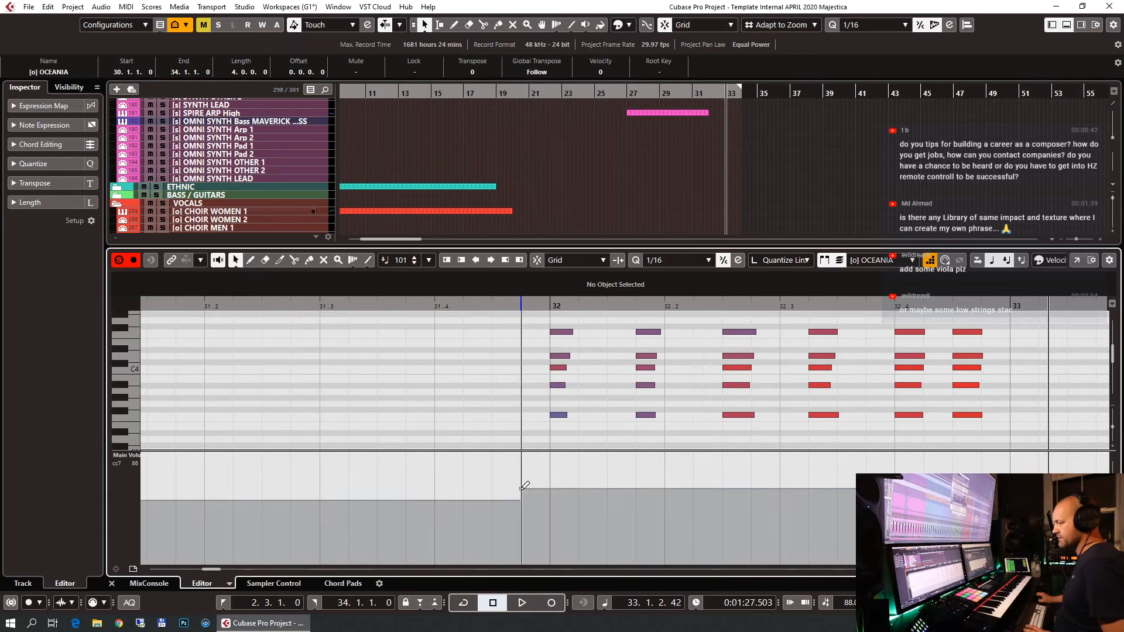
key("g")
key("g")
key("g")
key("g")
left_click_drag(416, 471, 199, 557)
key("Delete")
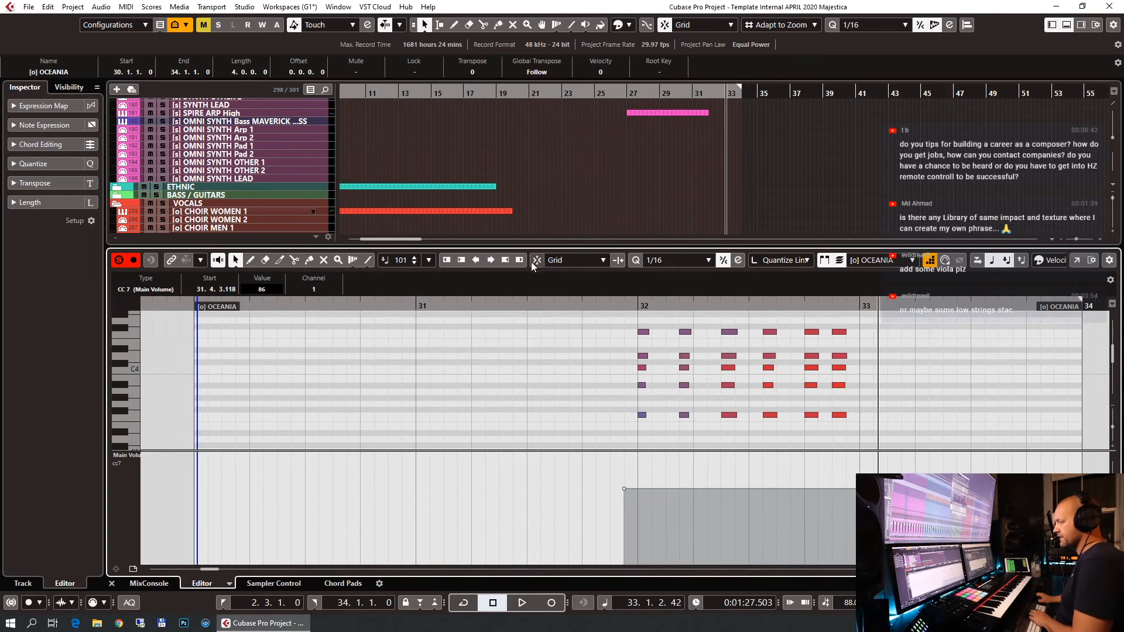
Trim the OCEANIA part's start to bar 31, play the phrase with its modulation curve shown, and close the Key Editor.
left_click_drag(209, 316, 430, 316)
key("1")
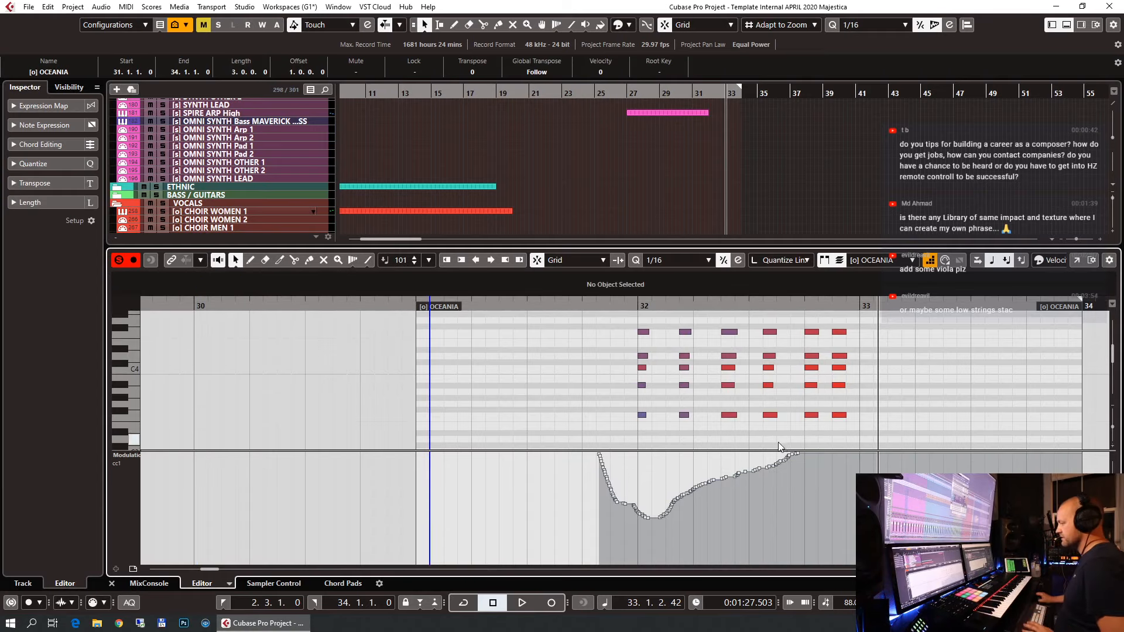
left_click(629, 307)
key("space")
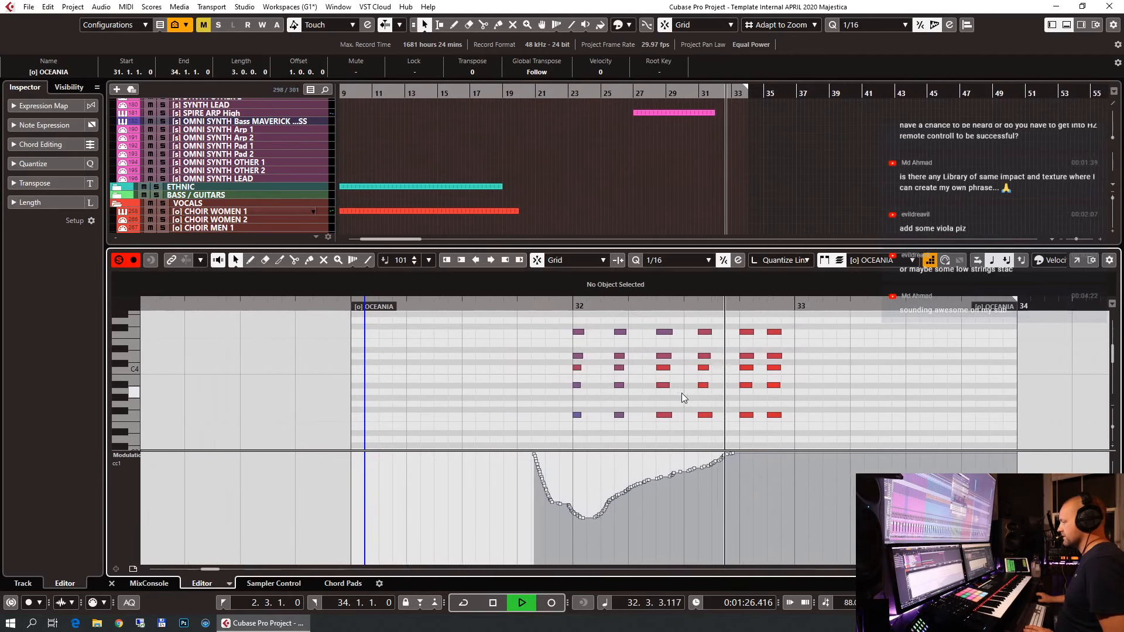
key("space")
key("Return")
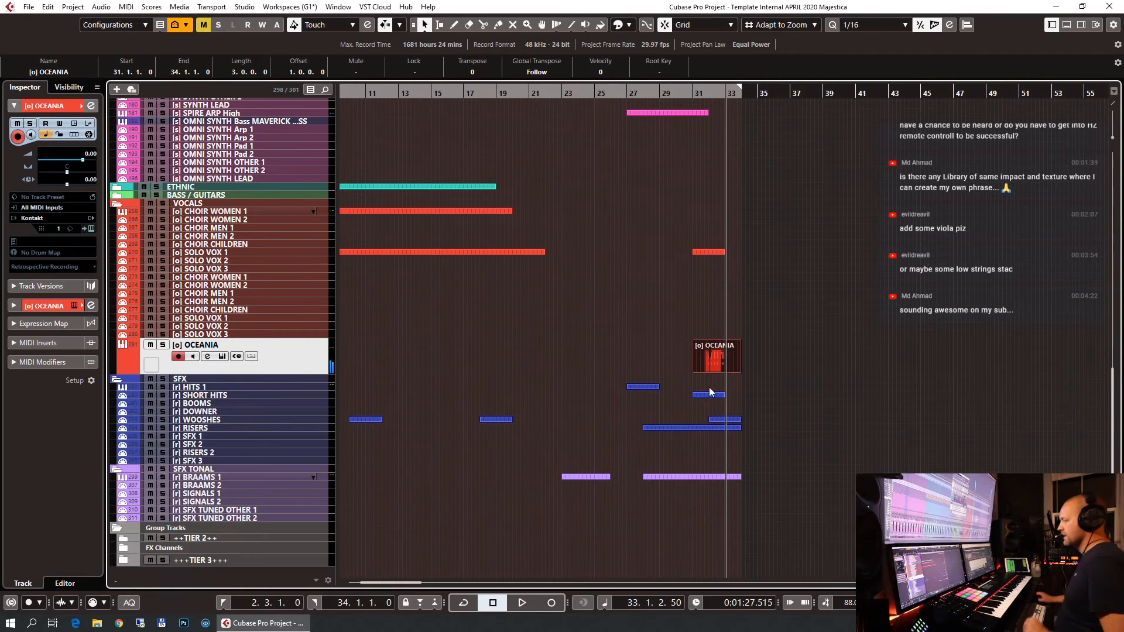
Set the OCEANIA track's delay to -80 ms.
double_click(86, 177)
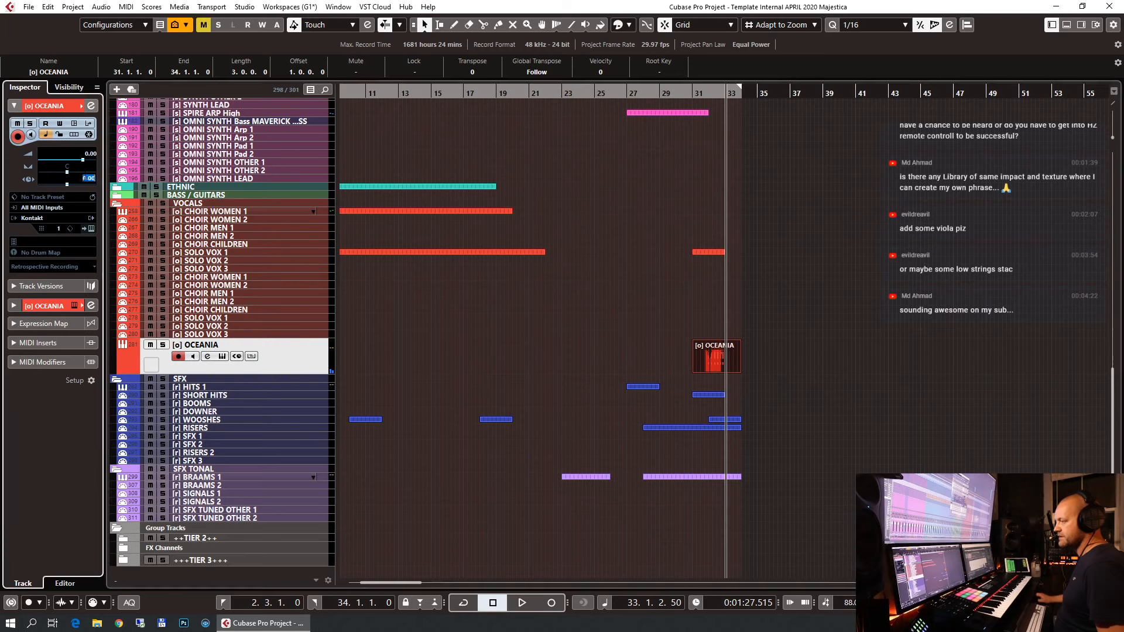
type("-80")
key("Return")
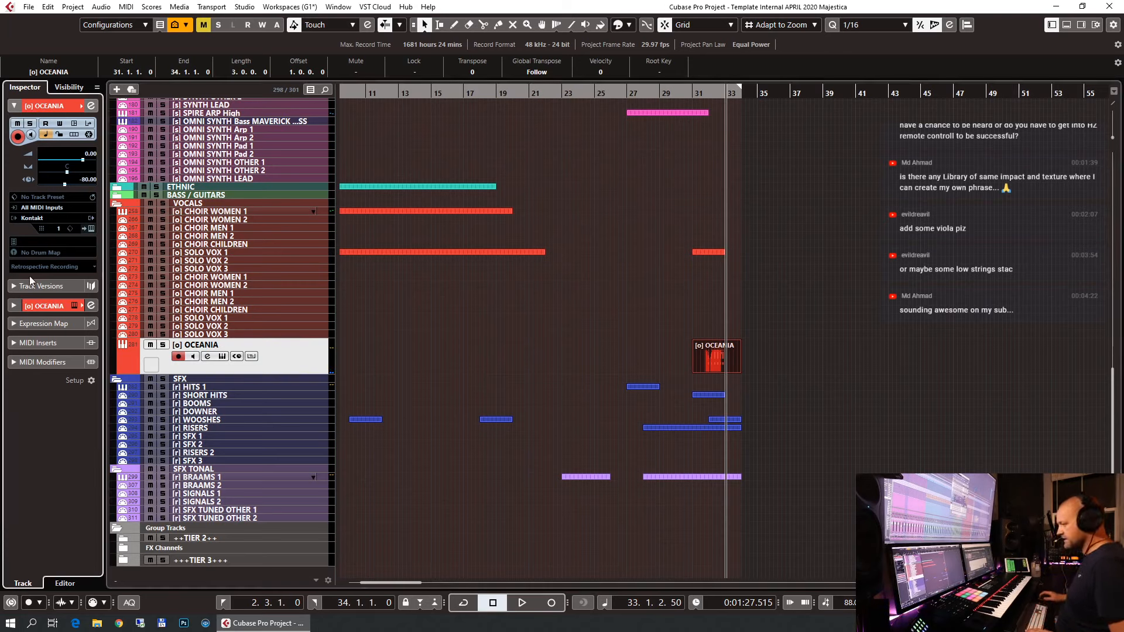
Listen to the OCEANIA track soloed from about bar 31, and take it out of solo.
key("s")
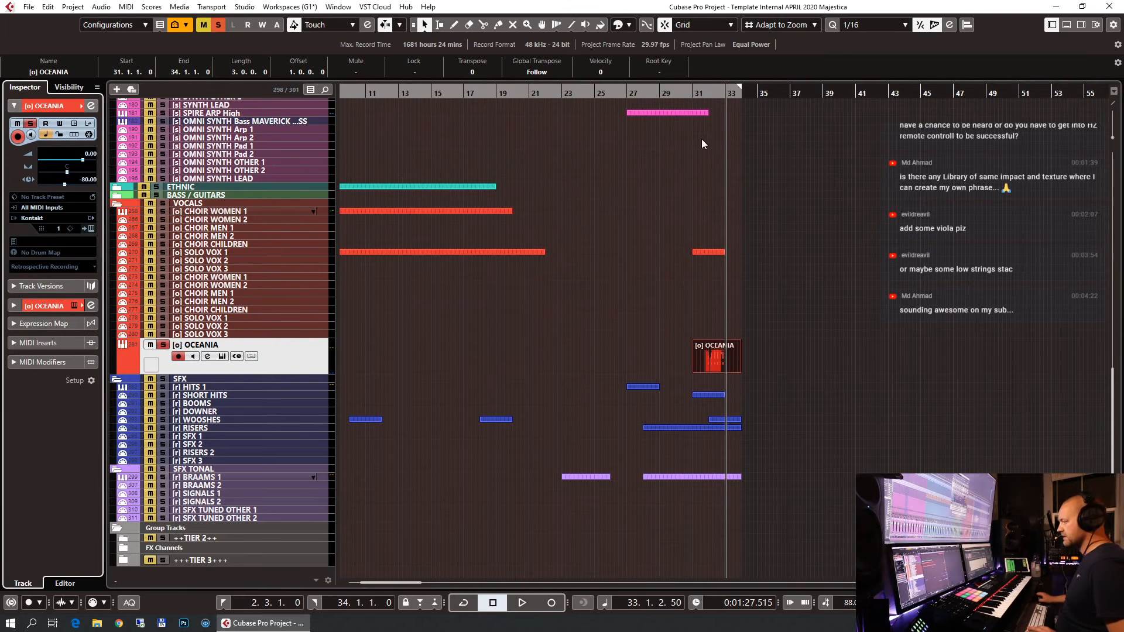
left_click(690, 95)
key("space")
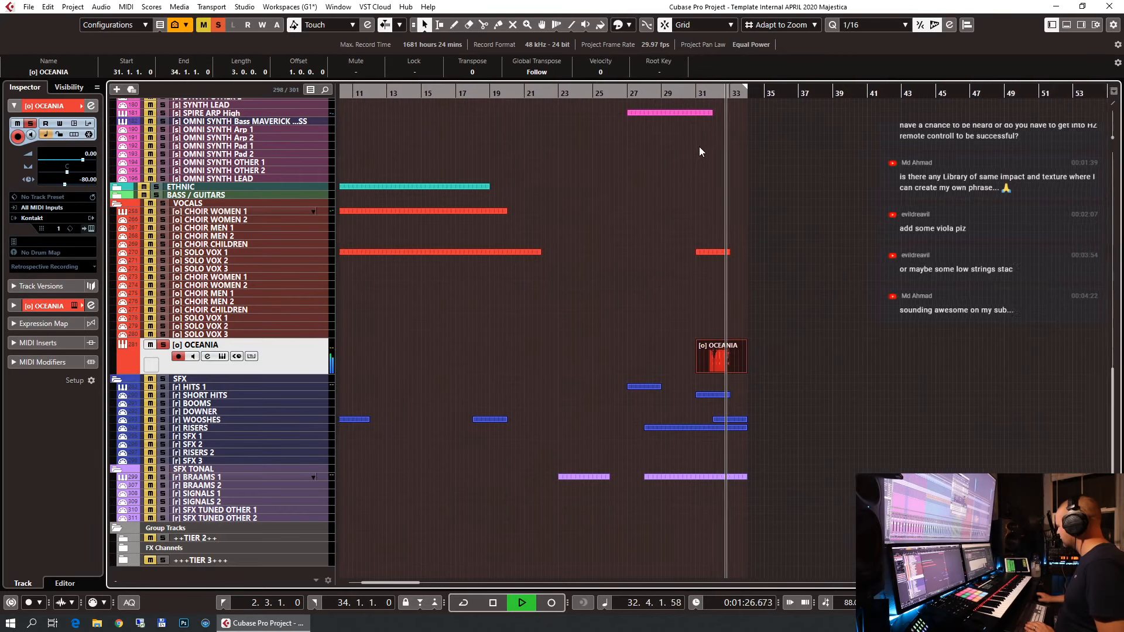
key("space")
left_click(162, 345)
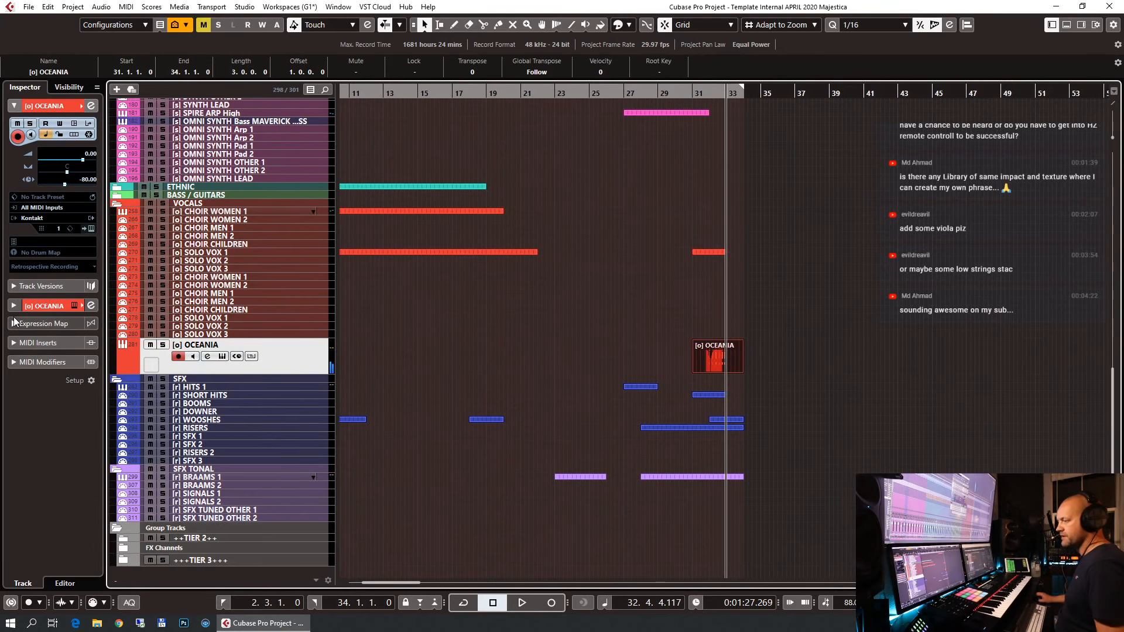
Add Virtual Mix Rack to the first audio insert slot of the OCEANIA channel.
left_click(42, 305)
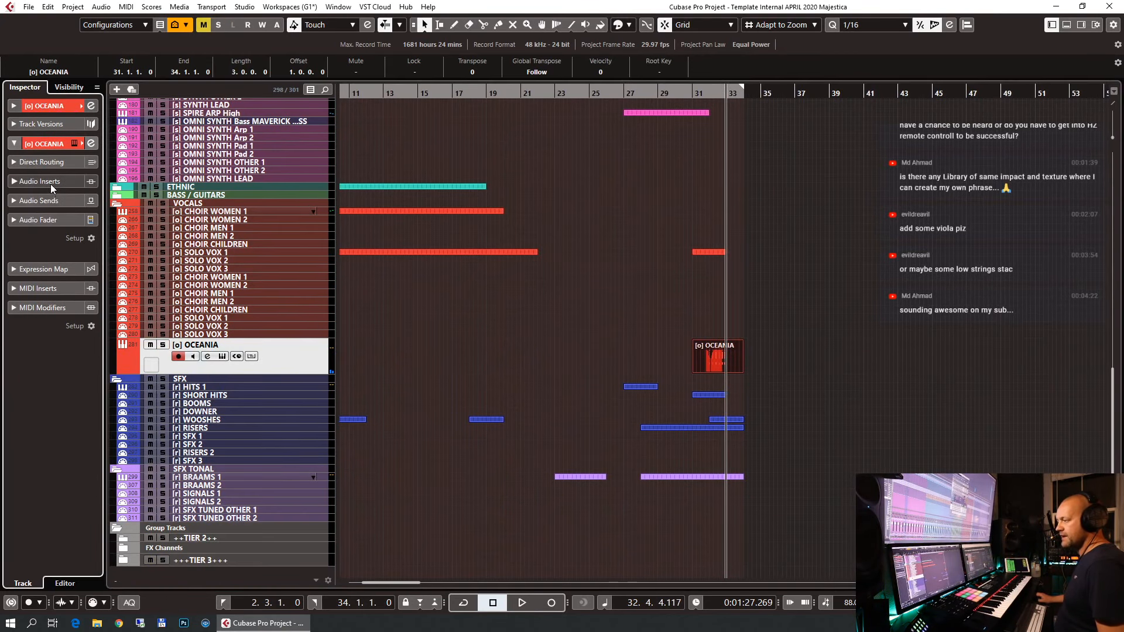
left_click(51, 184)
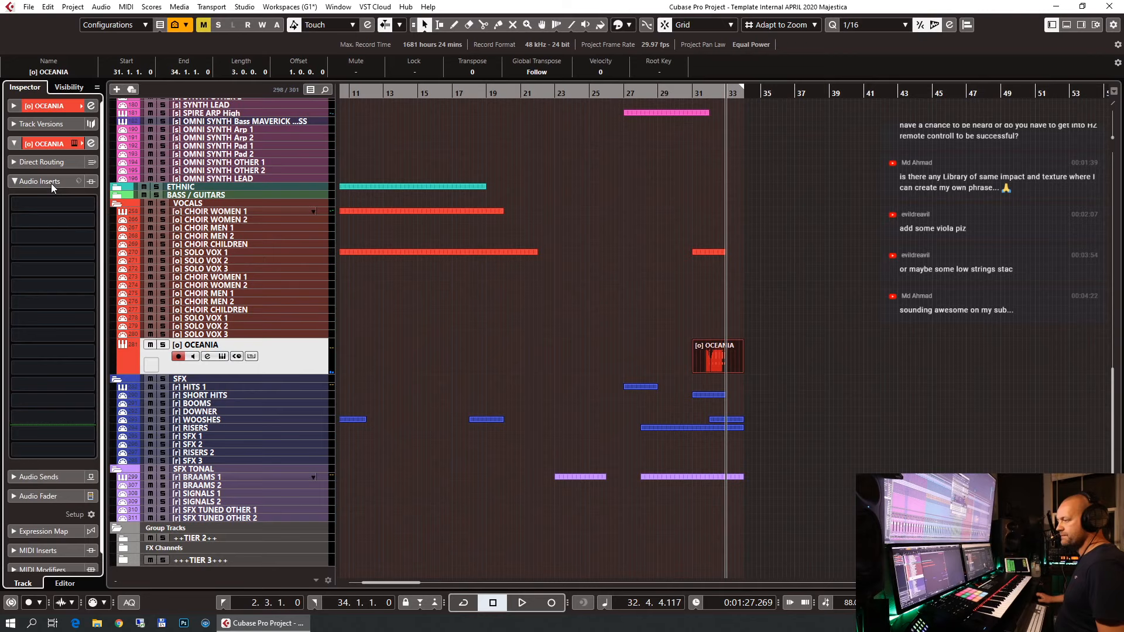
left_click(90, 206)
left_click(89, 203)
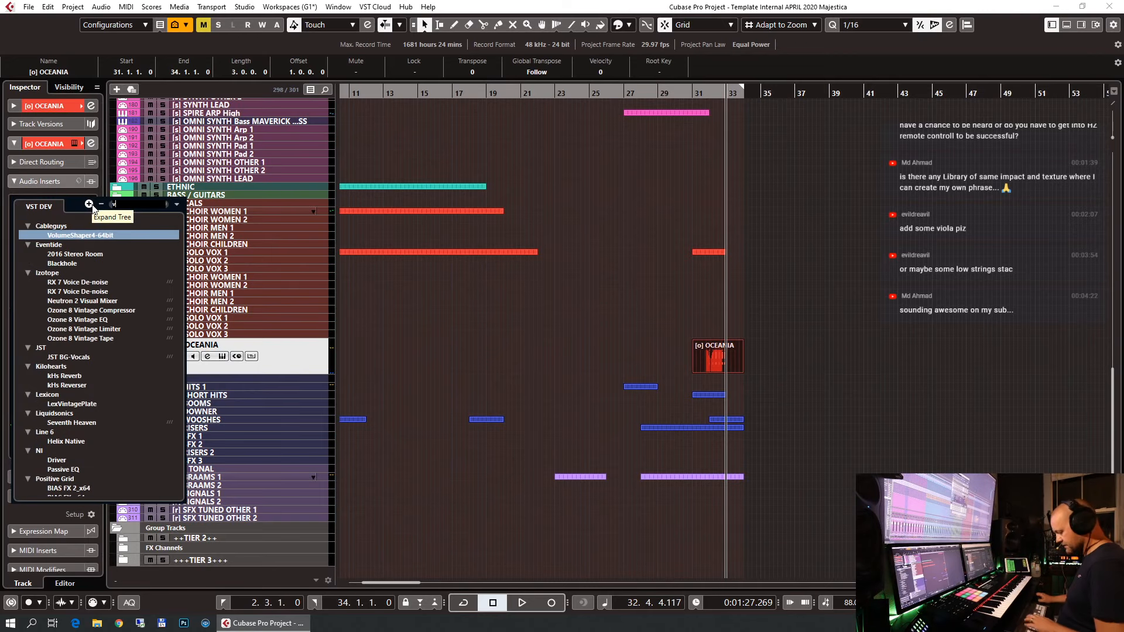
type("vi")
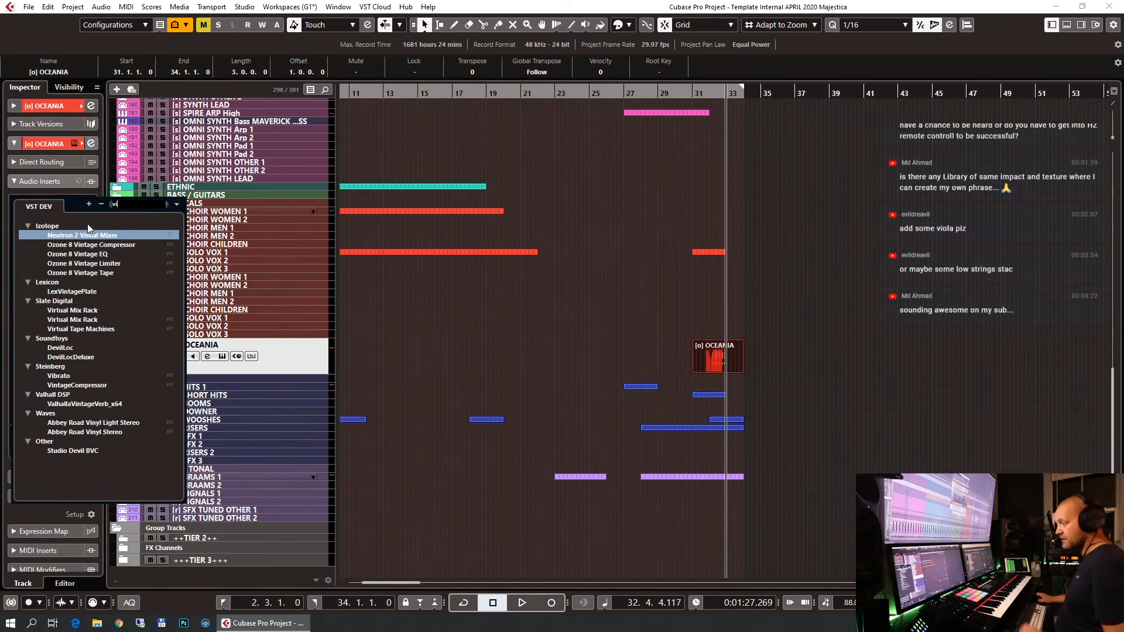
left_click(82, 321)
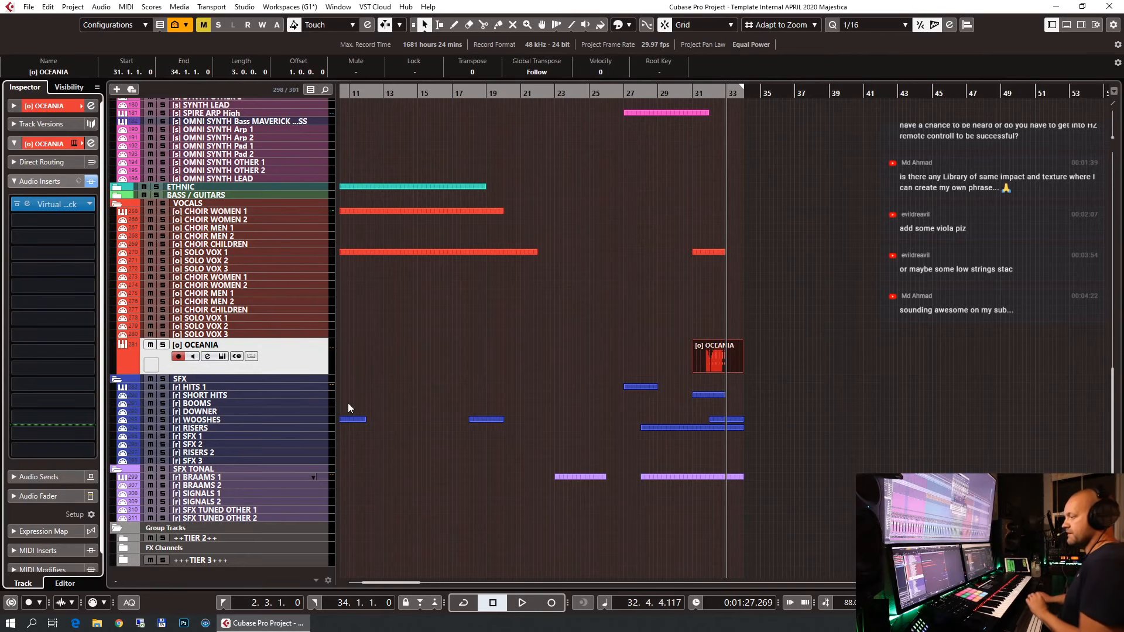
Open the Virtual Mix Rack and load the Vocals 3 factory preset from the Vocals category.
left_click(30, 203)
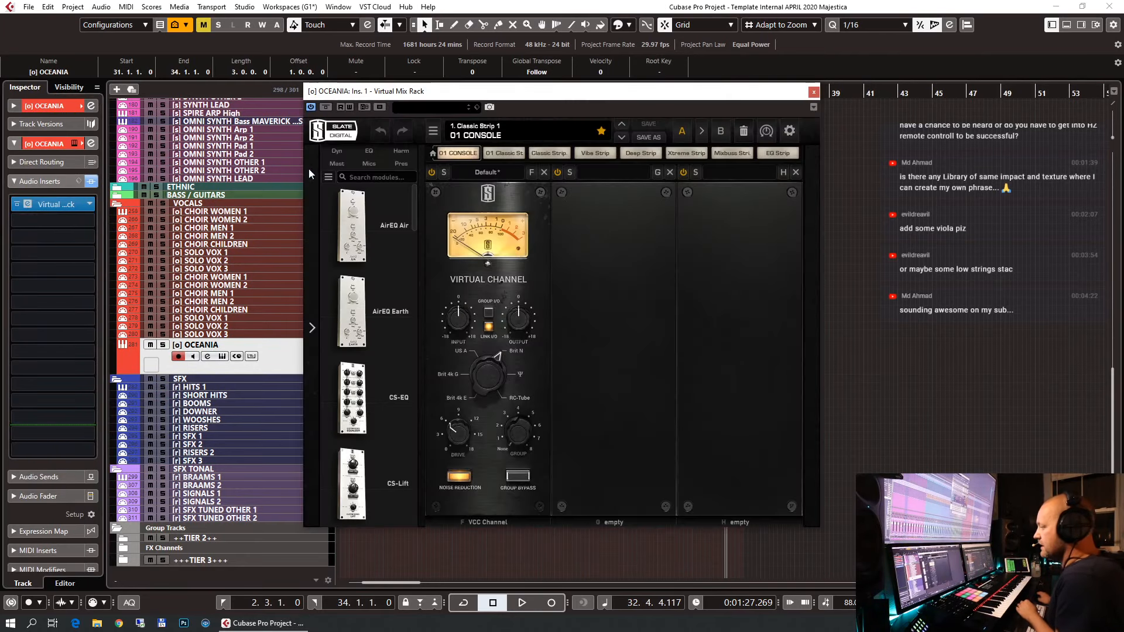
left_click(542, 135)
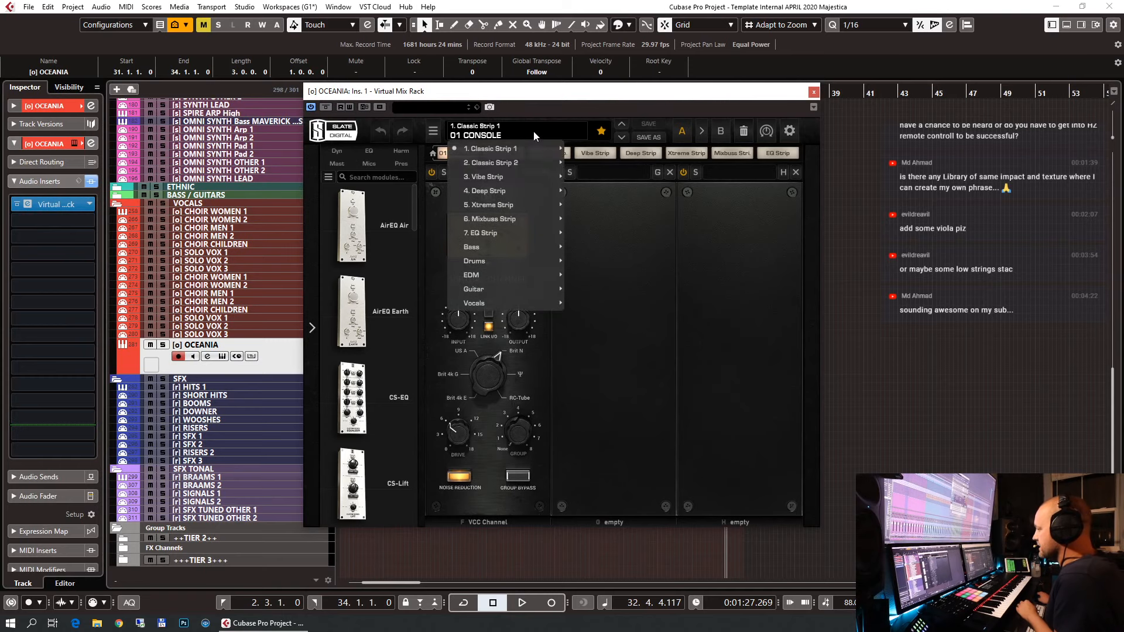
mouse_move(515, 149)
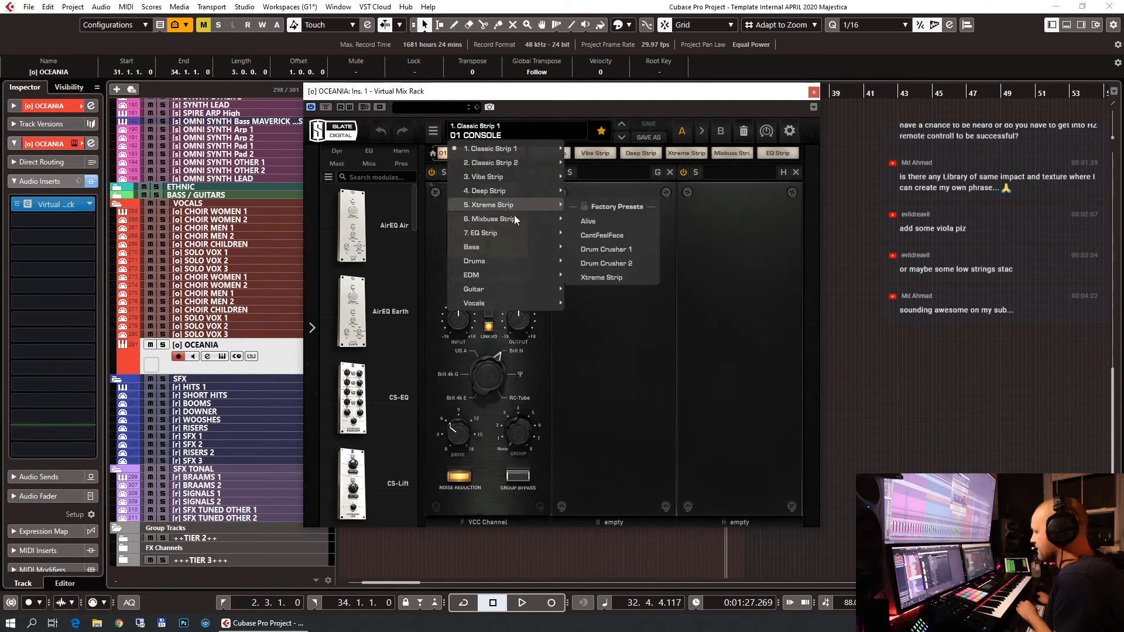
mouse_move(522, 304)
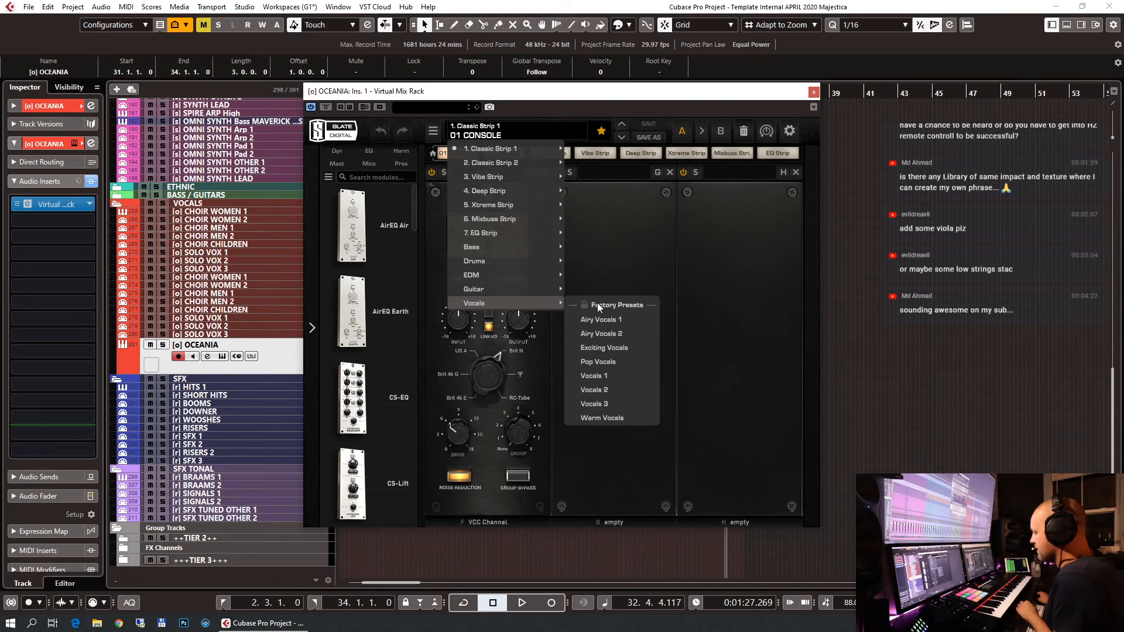
left_click(619, 405)
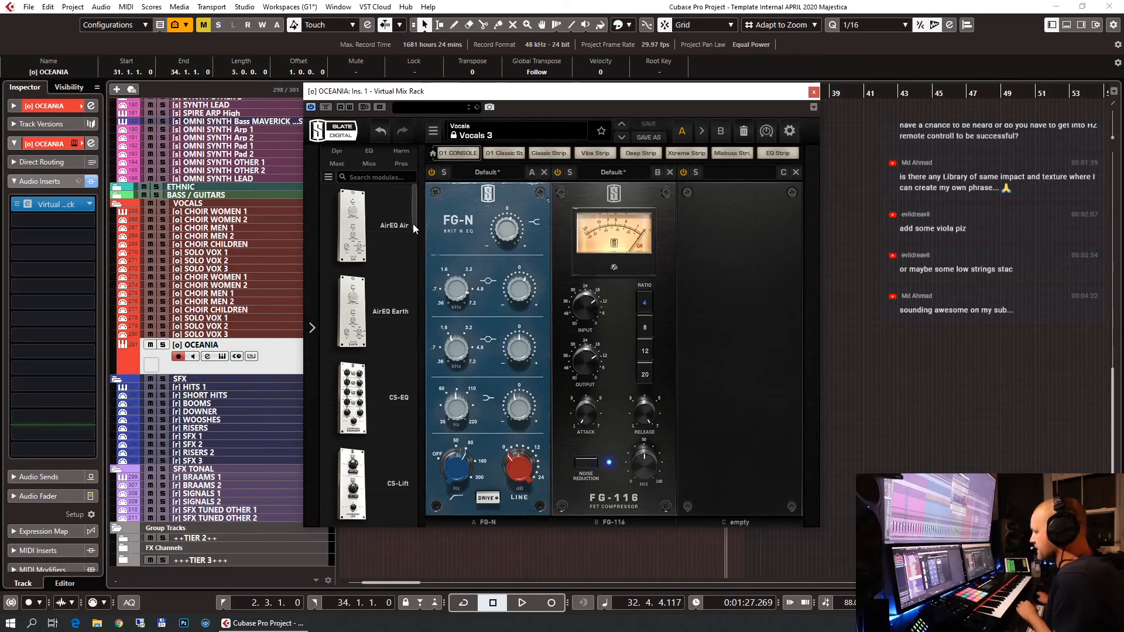
Add the VCC Channel module in front of FG-N and the Hollywood module in front of VCC Channel.
left_click_drag(413, 224, 413, 438)
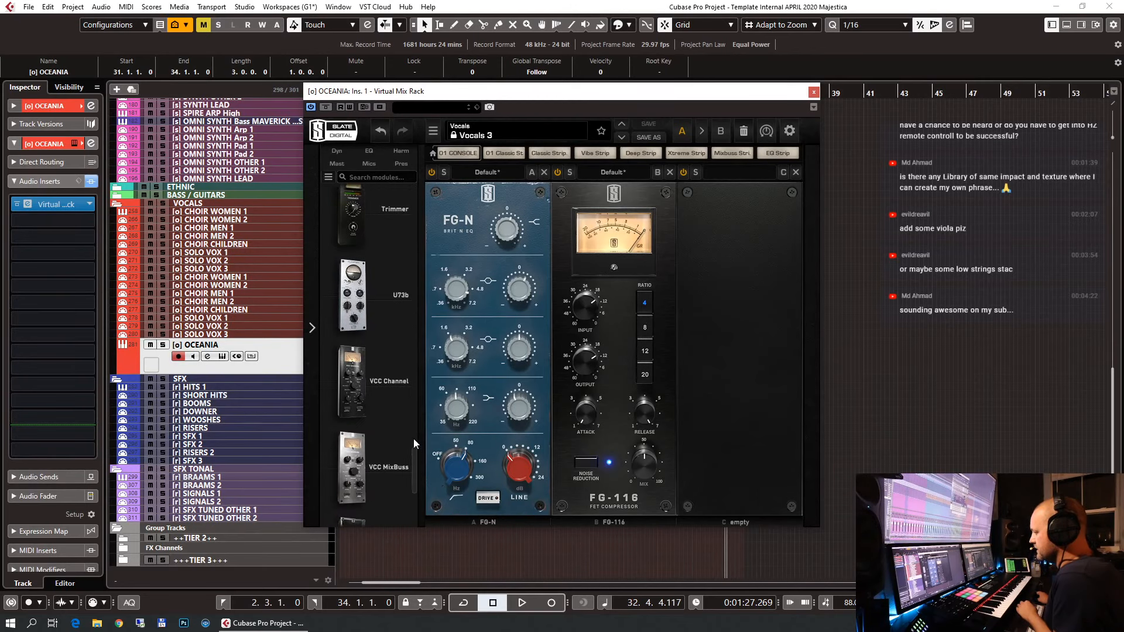
left_click_drag(354, 387, 514, 425)
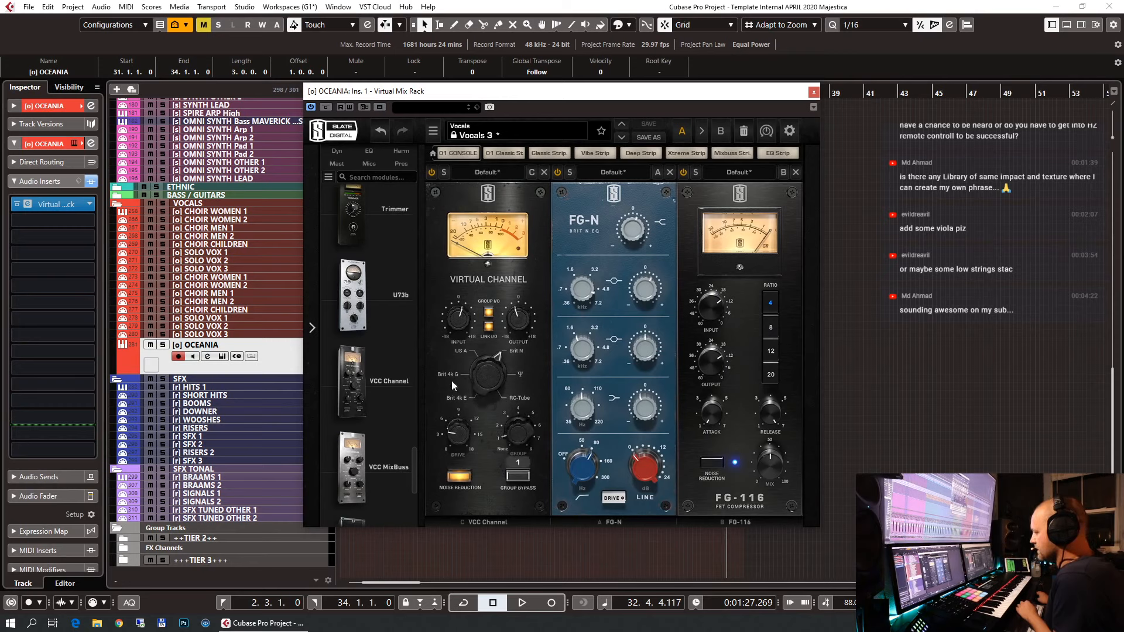
scroll(376, 433, "down", 3)
scroll(383, 407, "up", 3)
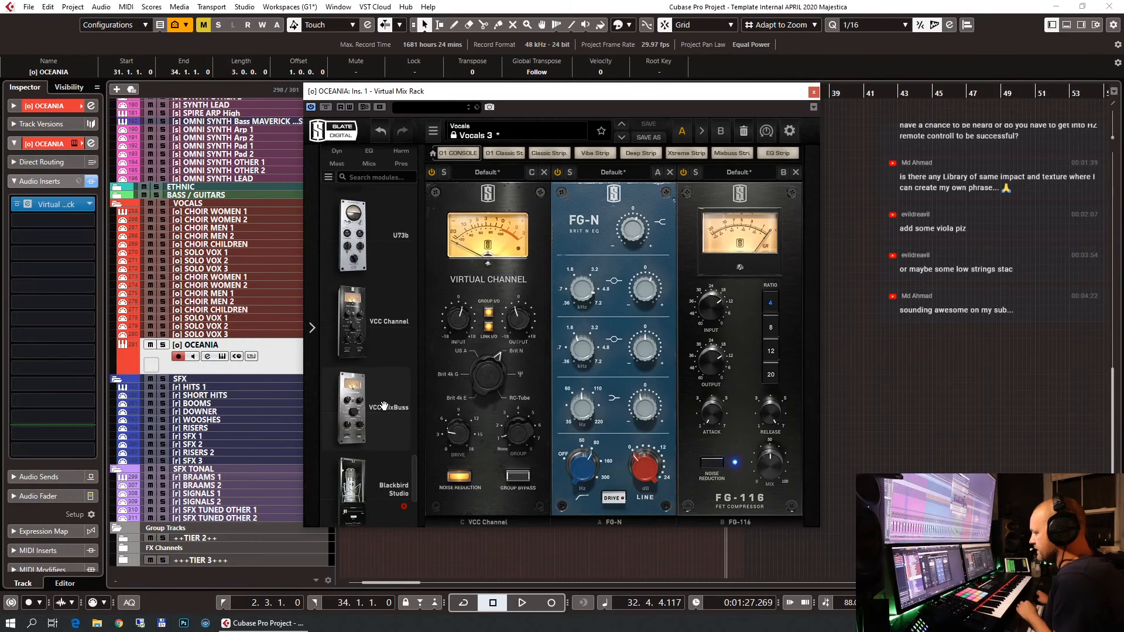
scroll(383, 406, "up", 4)
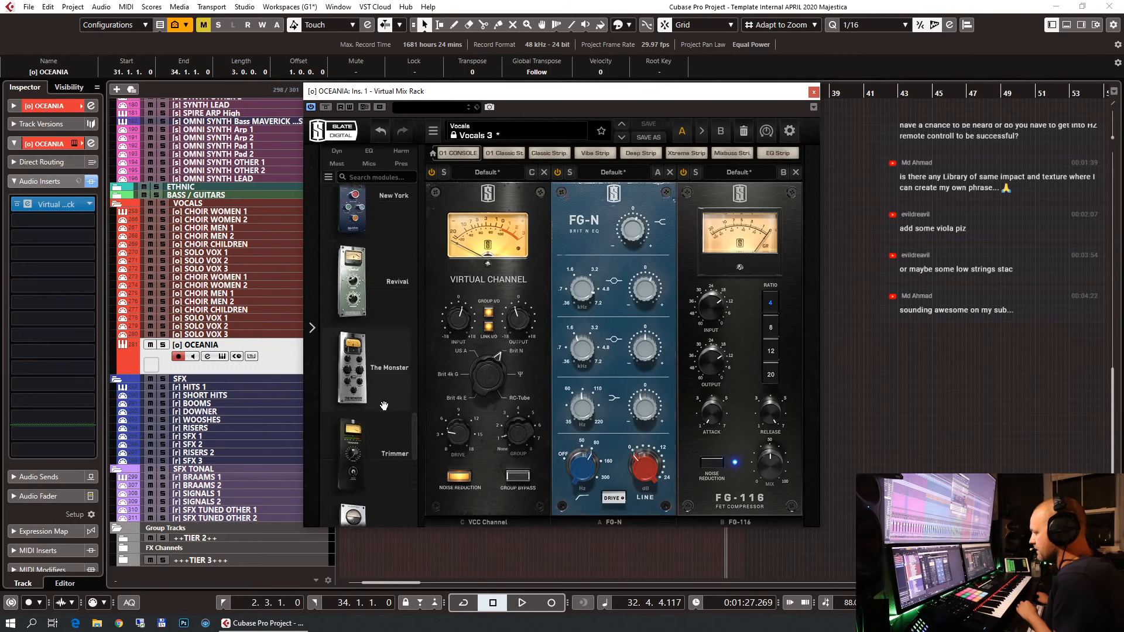
scroll(383, 406, "up", 2)
scroll(388, 396, "up", 2)
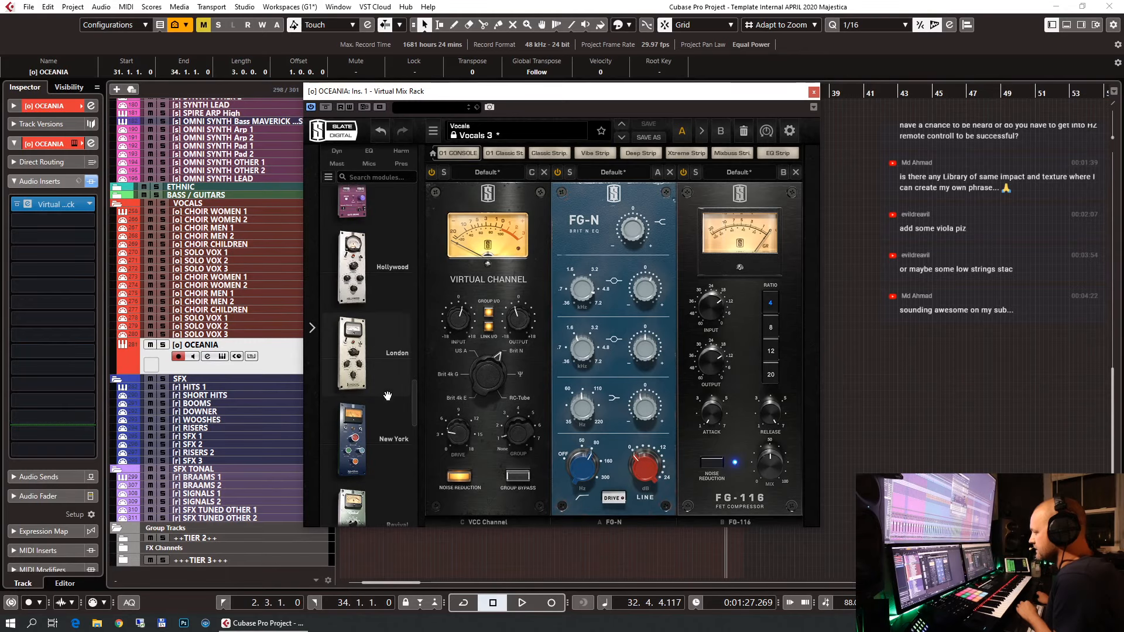
left_click_drag(351, 267, 471, 295)
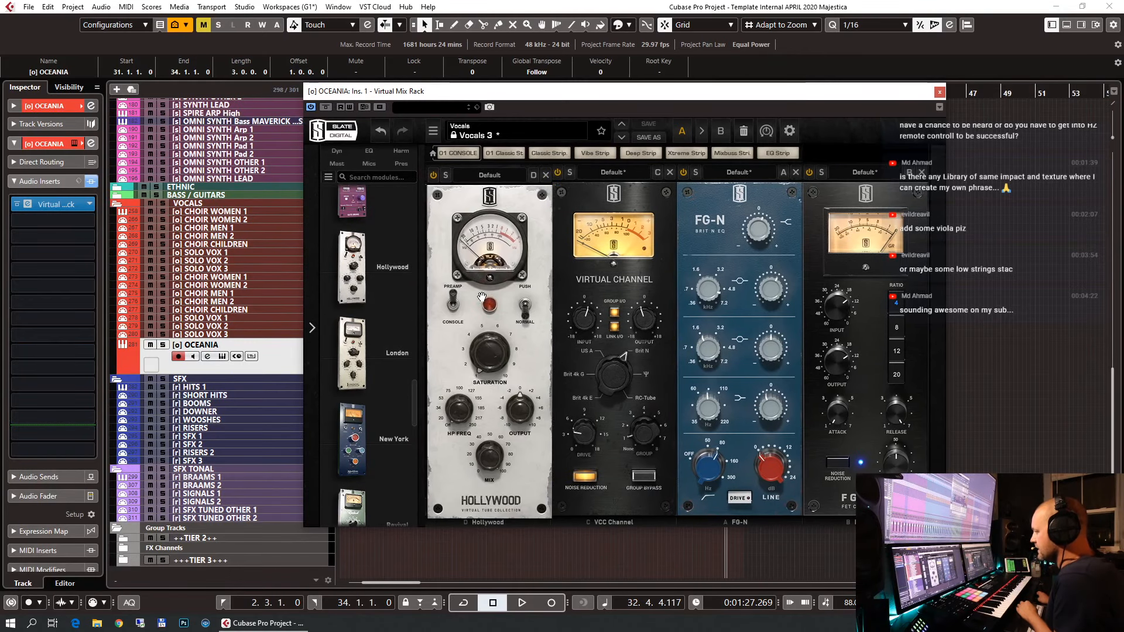
Raise the saturation of the Hollywood module to around the middle of its range.
mouse_move(484, 345)
left_click_drag(484, 344, 487, 244)
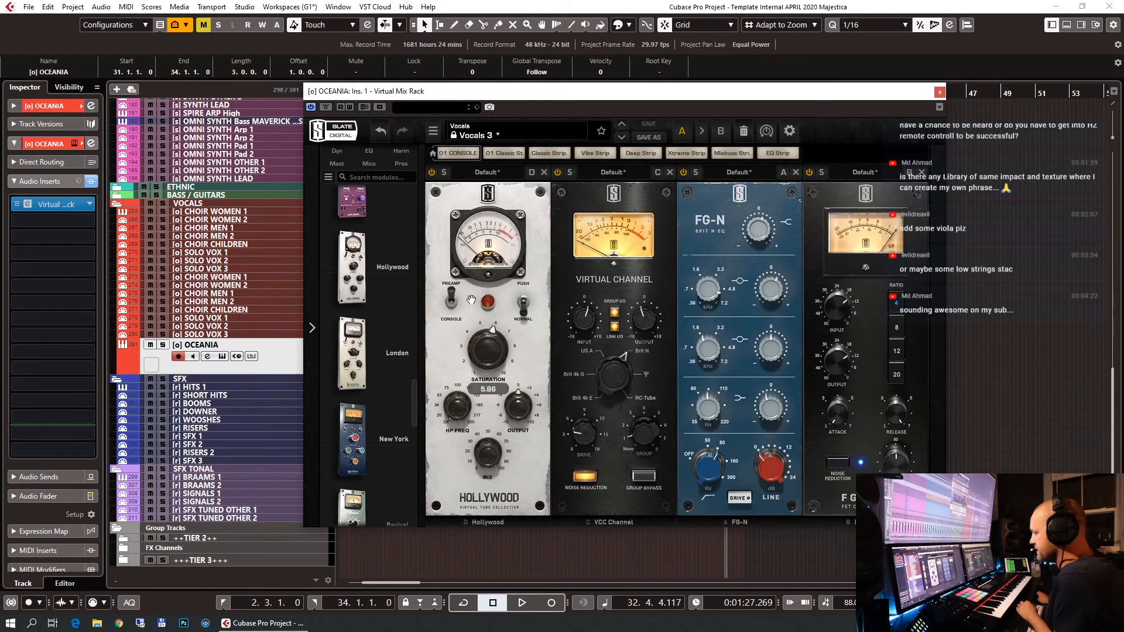
left_click_drag(485, 367, 489, 354)
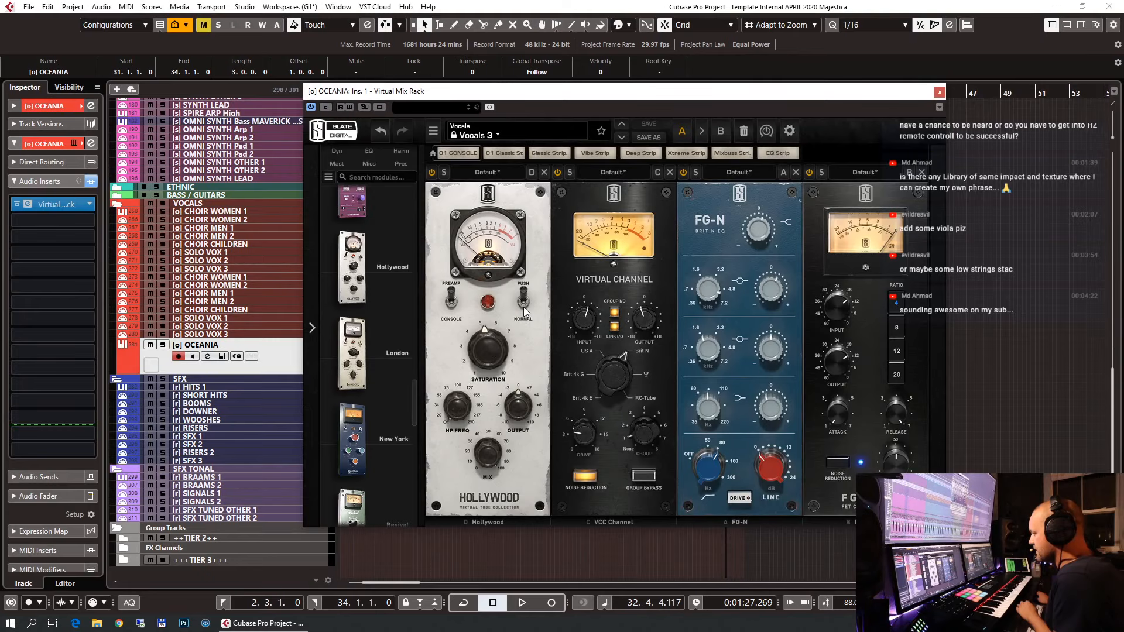
Solo the OCEANIA track and listen to it from about bar 31 with the Virtual Mix Rack window moved aside.
left_click_drag(543, 95, 1099, 111)
key("s")
left_click(696, 90)
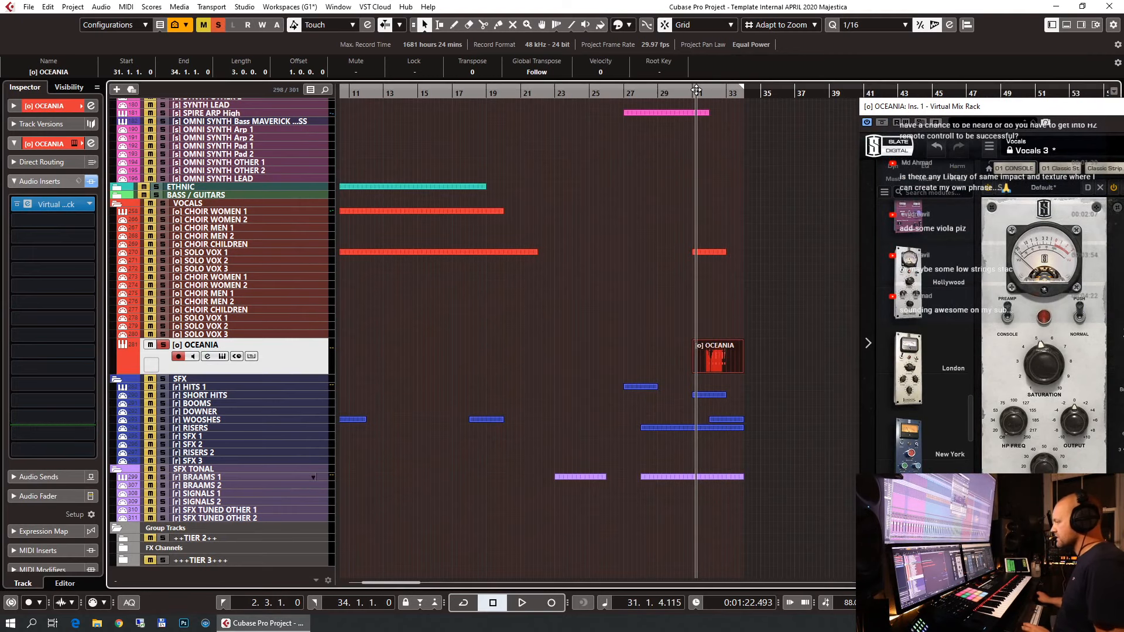
left_click_drag(917, 104, 637, 60)
key("space")
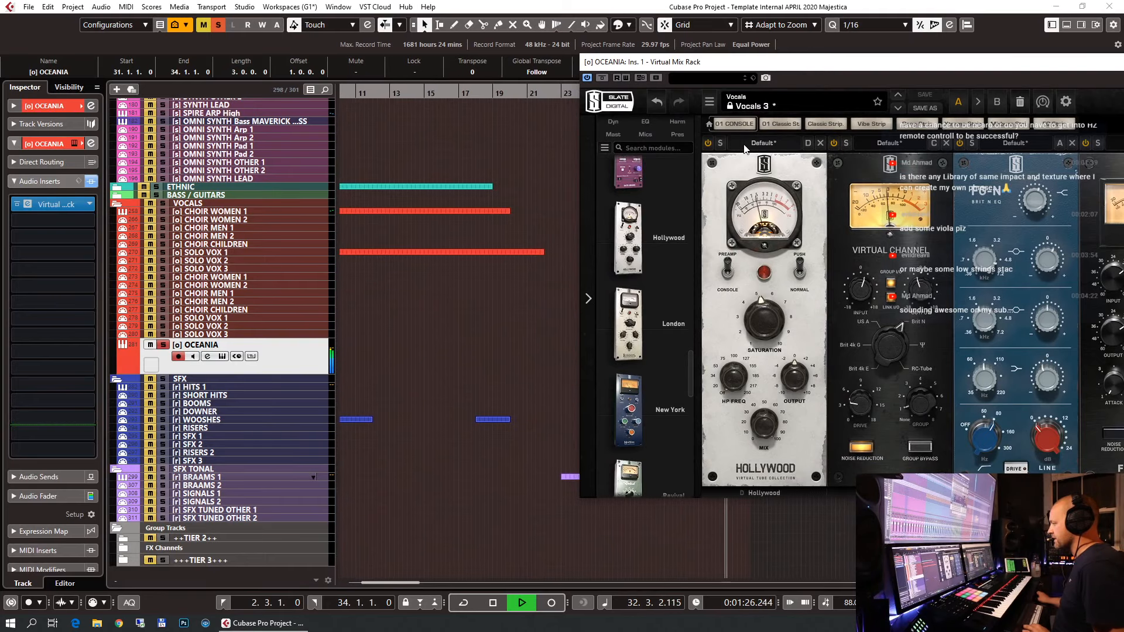
key("space")
Fine-tune the uppermost gain of the FG-N module in the Virtual Mix Rack.
left_click_drag(798, 68, 646, 45)
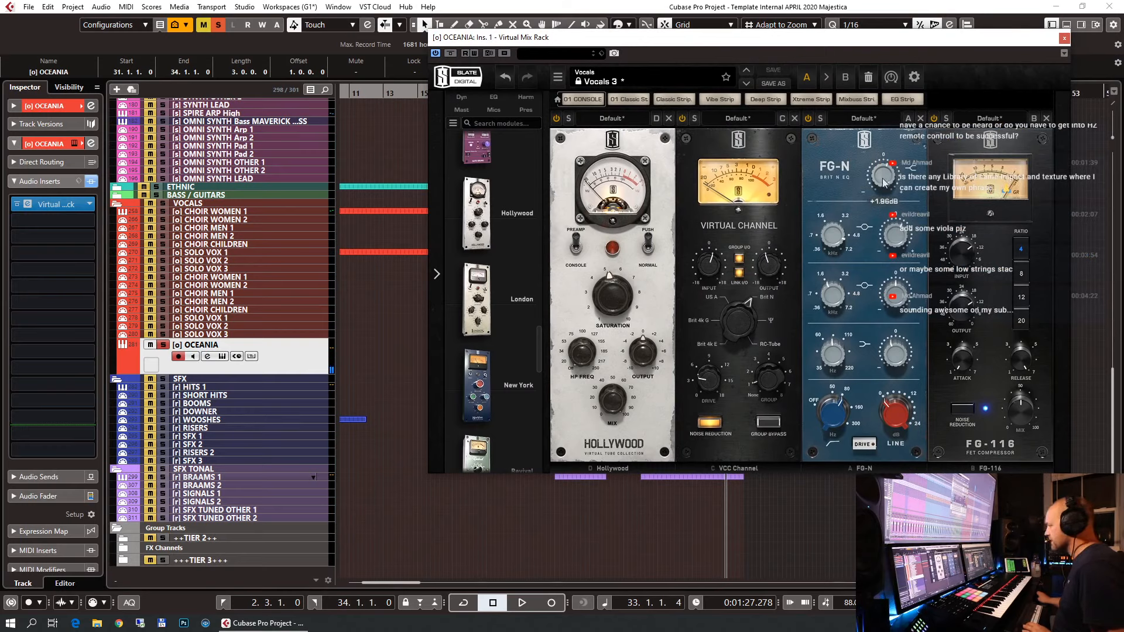
left_click_drag(883, 181, 883, 186)
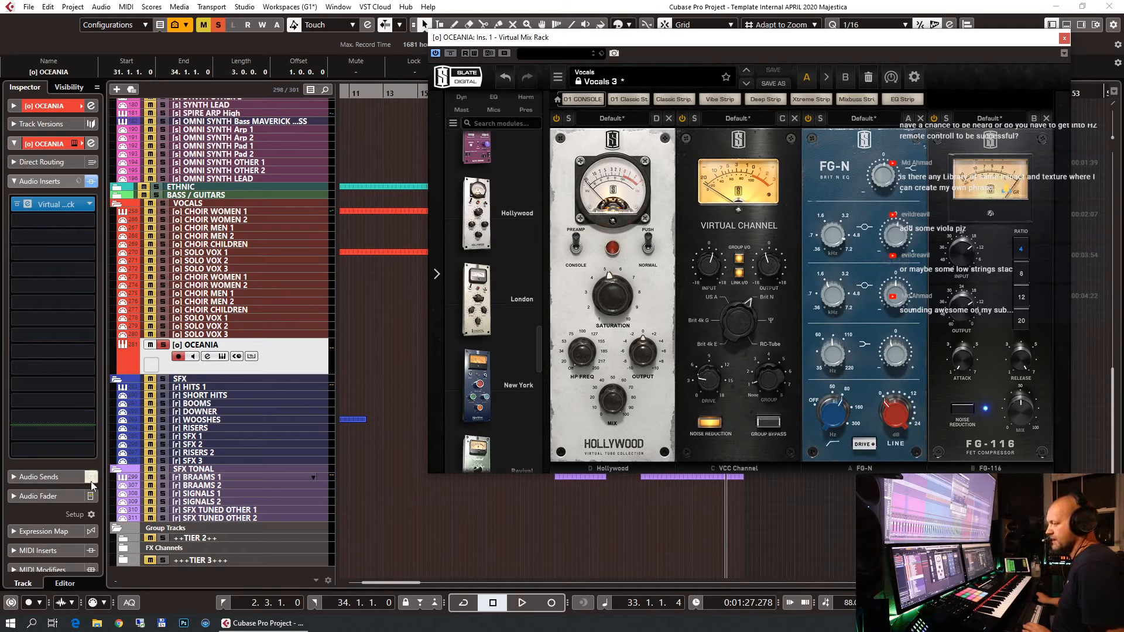
Add an active send from OCEANIA to x_VOCAL VERB in the first send slot and set its level to -8.
left_click(62, 477)
left_click(89, 228)
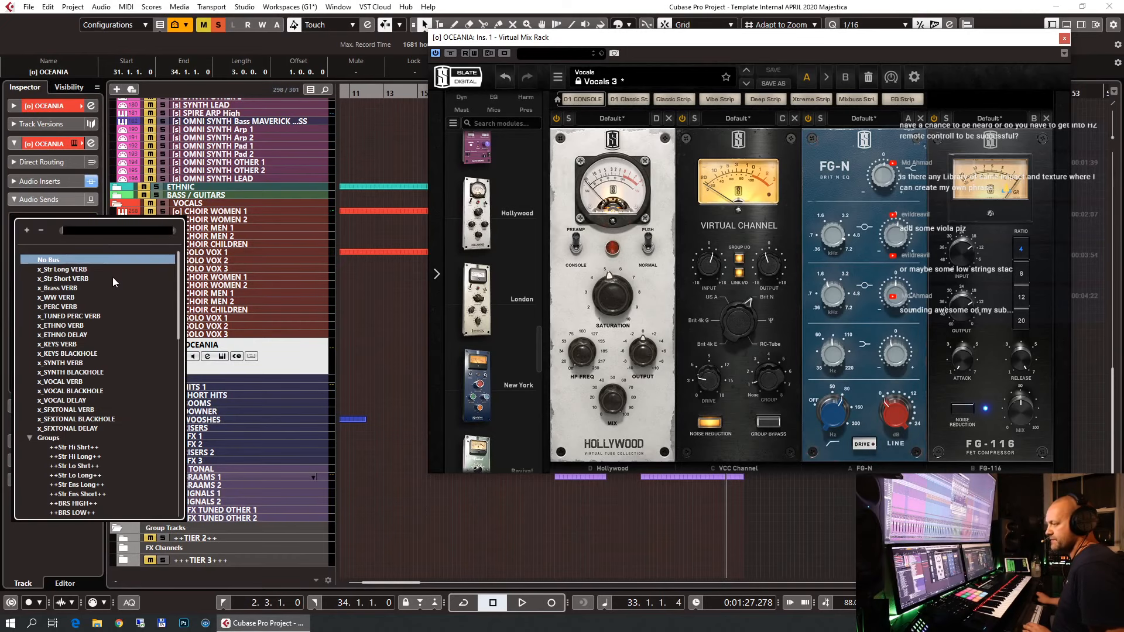
left_click(61, 382)
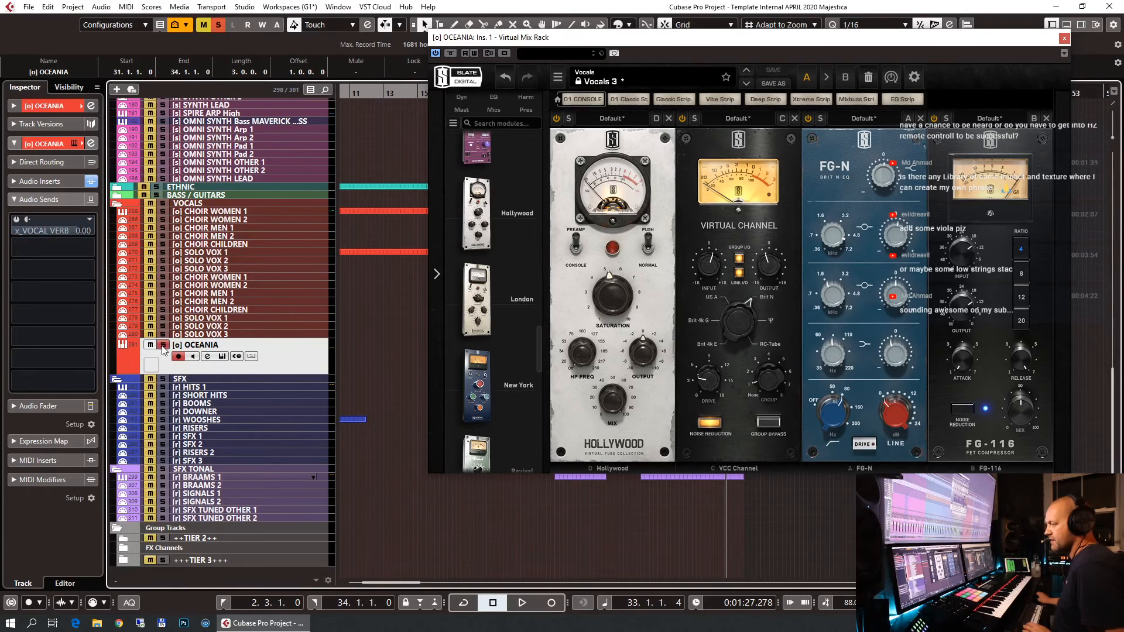
left_click(17, 220)
double_click(35, 230)
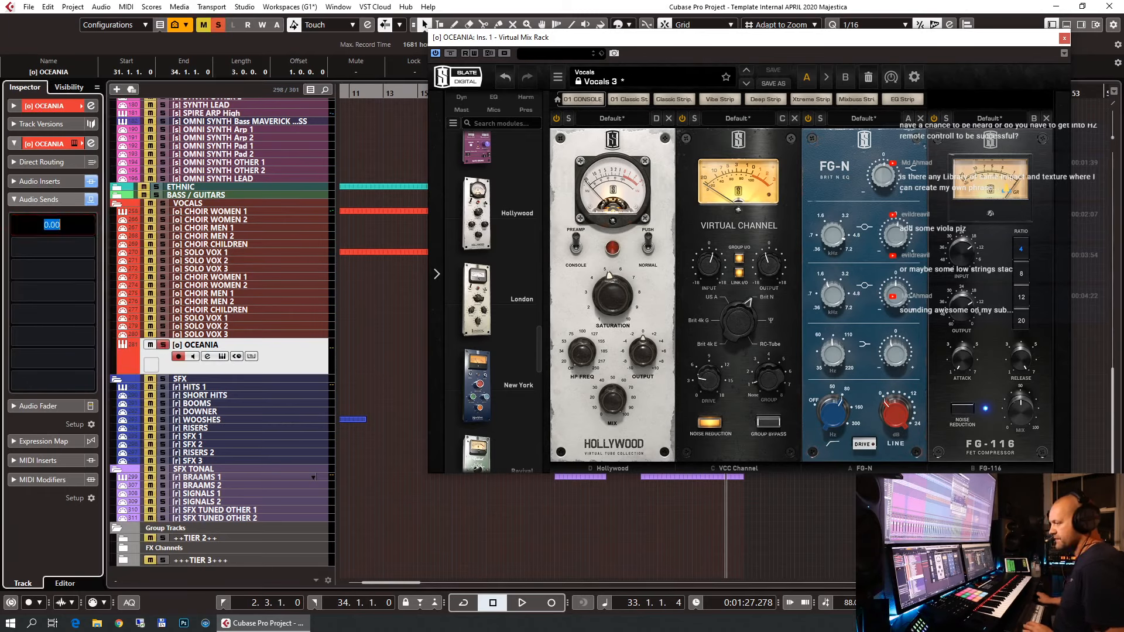
type("-8")
key("Return")
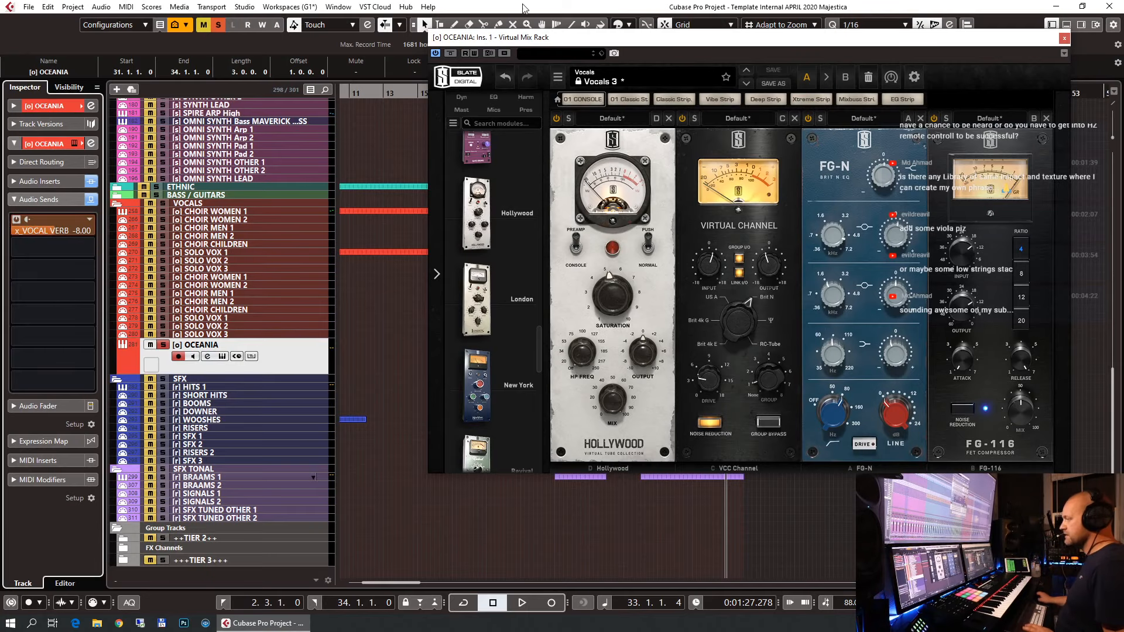
Listen to the soloed OCEANIA track from about bar 31 with its reverb send, close Virtual Mix Rack and unsolo the track.
left_click_drag(645, 37, 1123, 43)
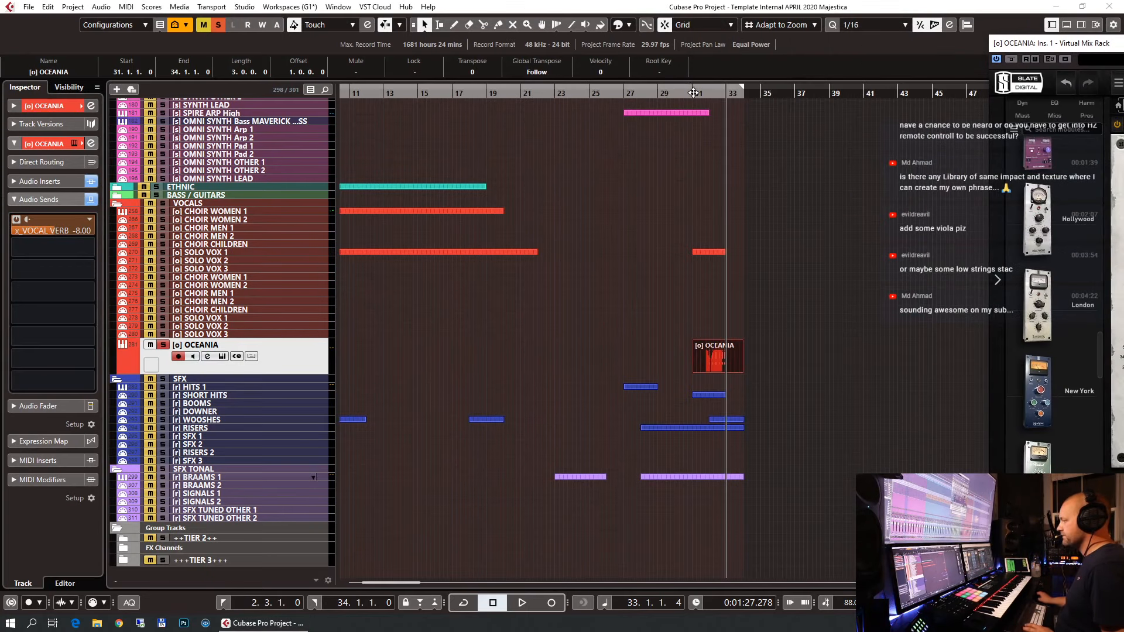
left_click(693, 92)
key("space")
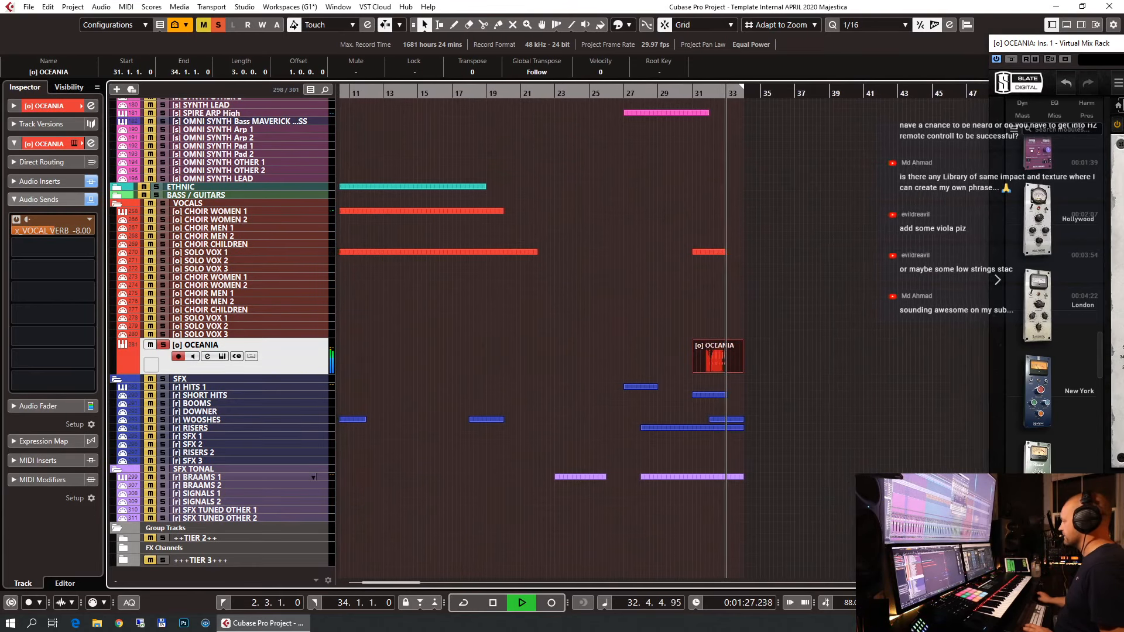
left_click_drag(1112, 44, 837, 94)
key("space")
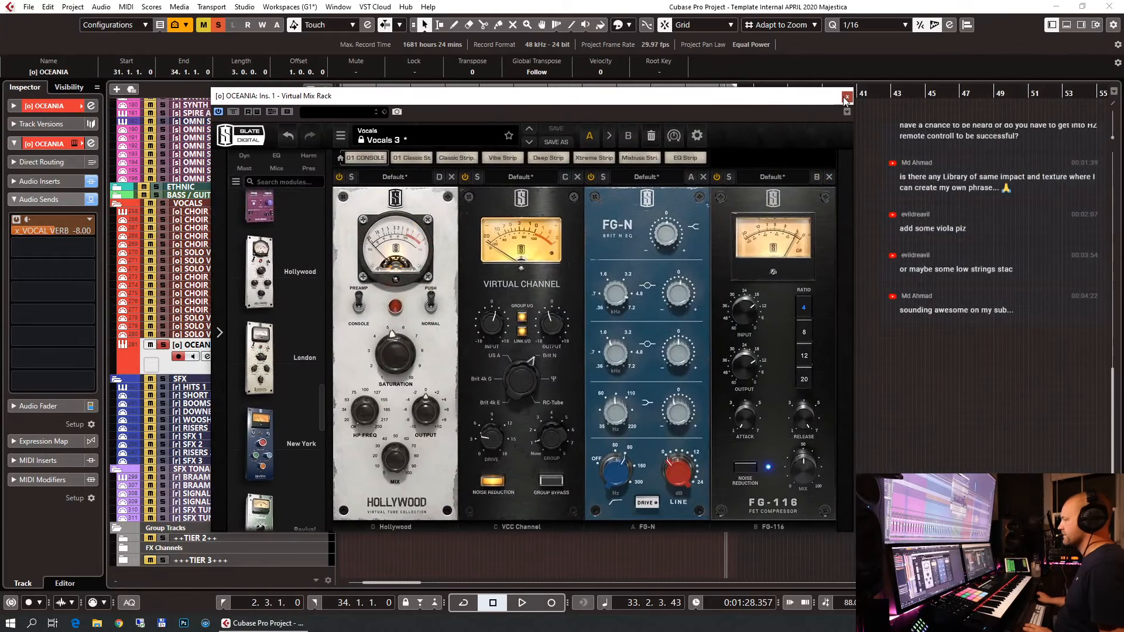
left_click(847, 98)
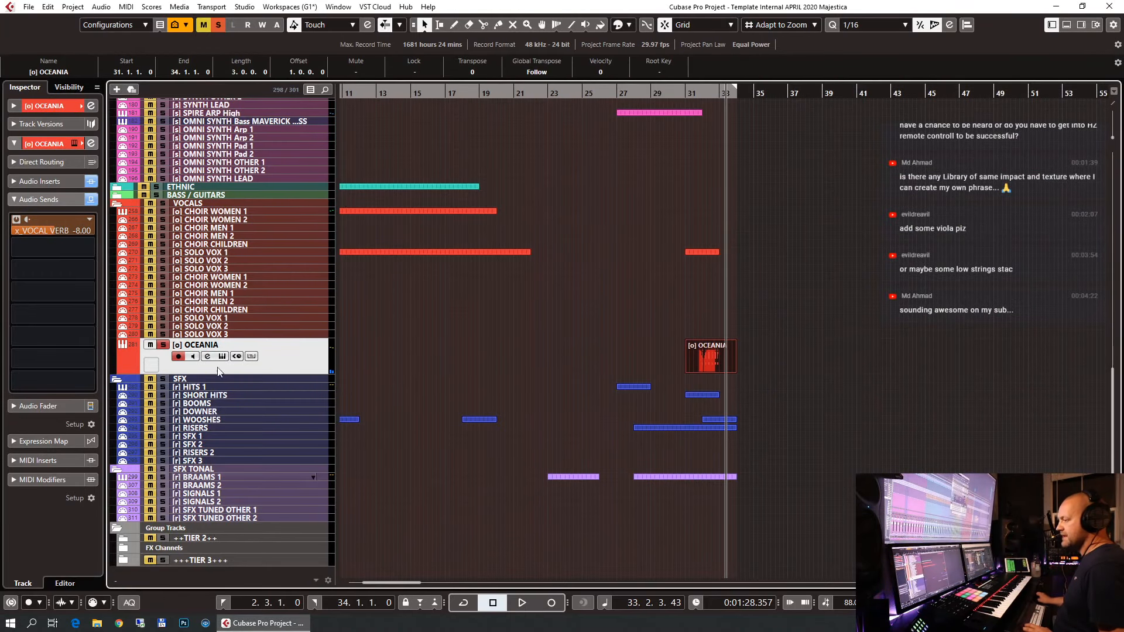
left_click(163, 346)
Expand the FX Channels folder and duplicate the x_VOCAL VERB track.
scroll(399, 327, "down", 1)
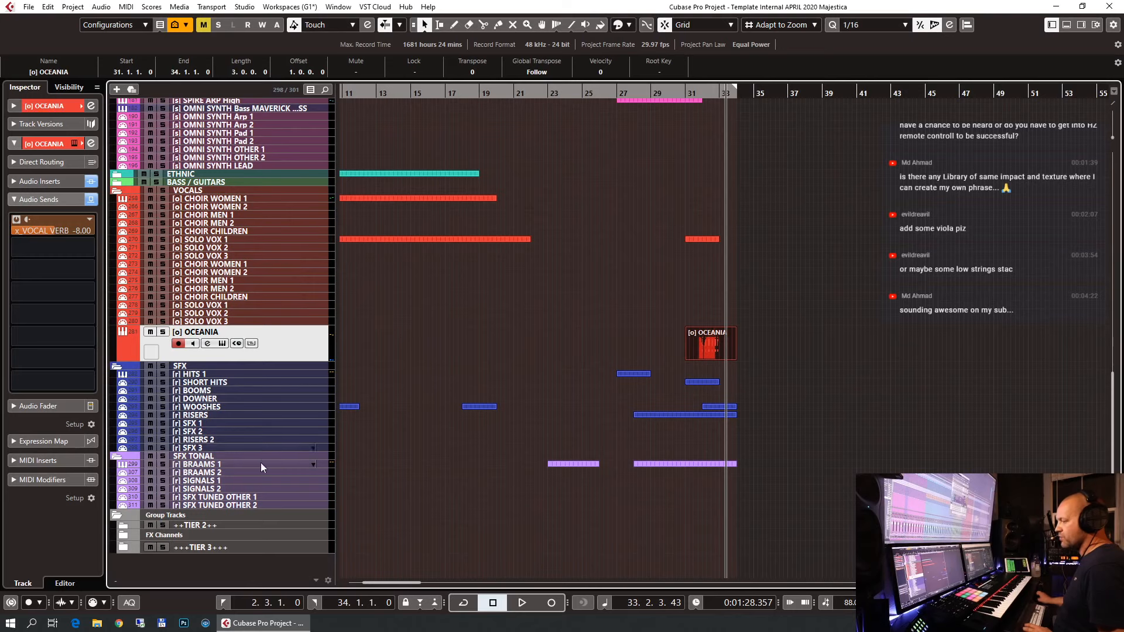
left_click(182, 538)
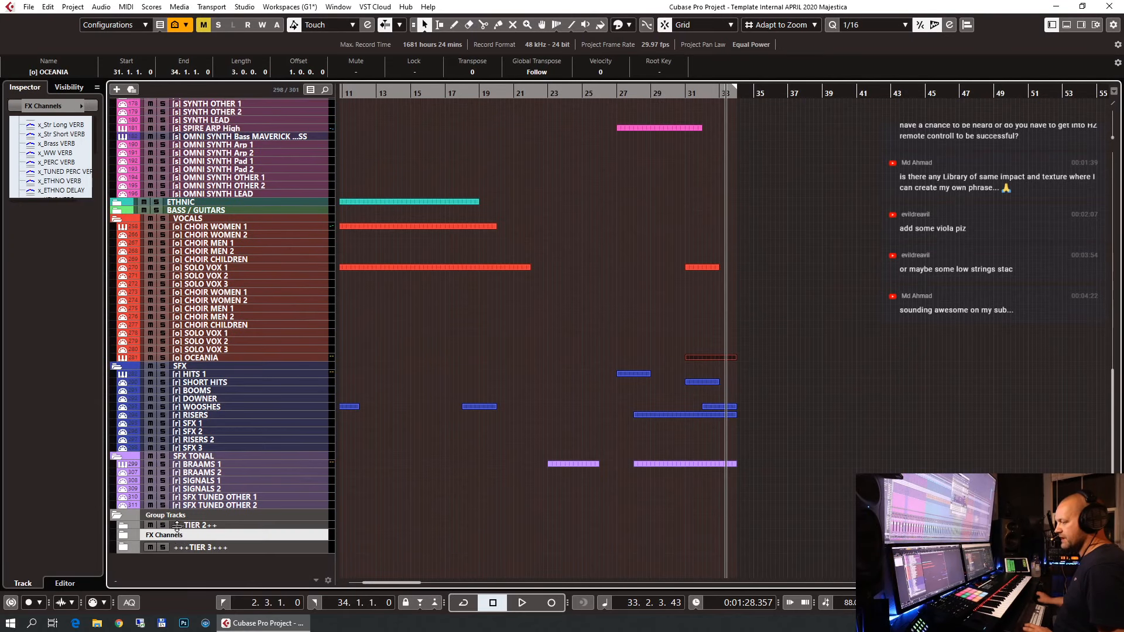
left_click(130, 536)
scroll(165, 529, "down", 10)
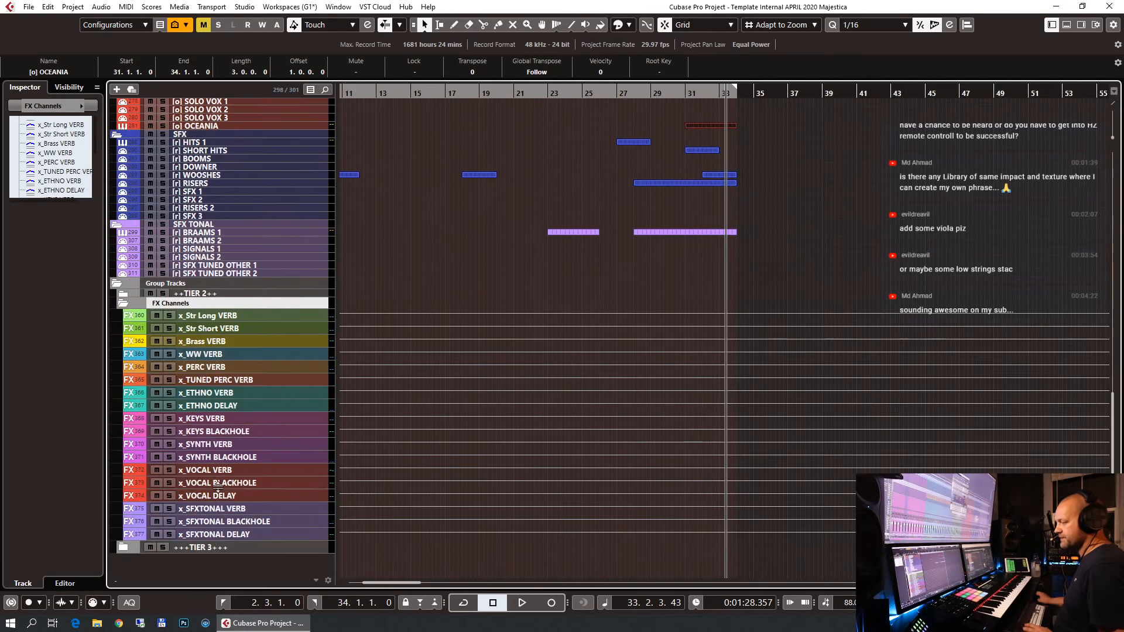
left_click_drag(218, 485, 217, 510)
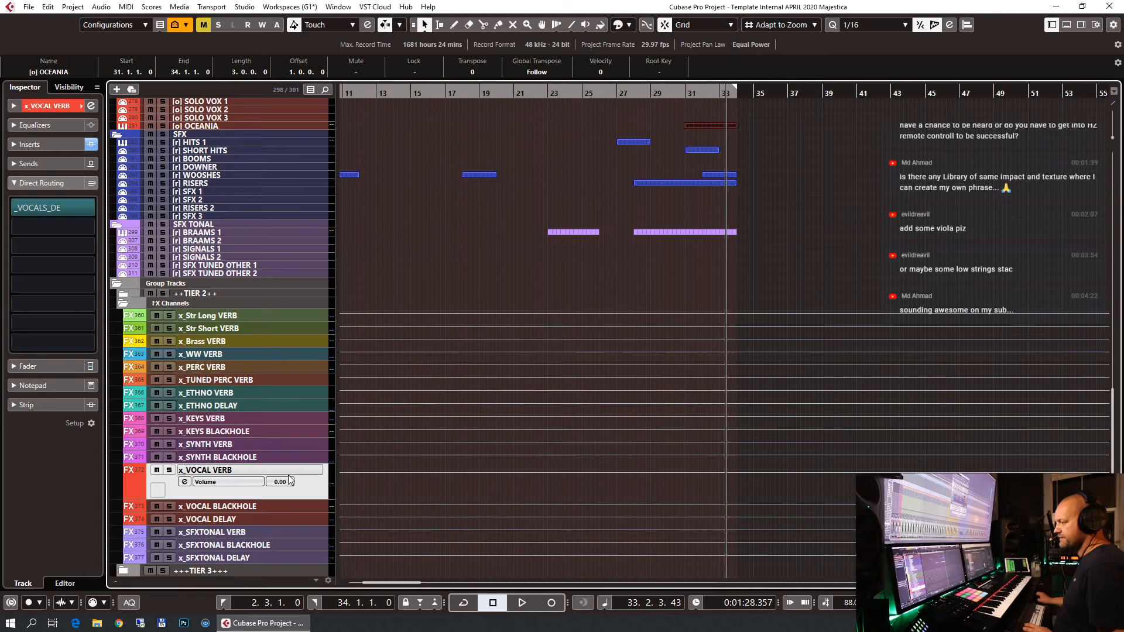
right_click(222, 476)
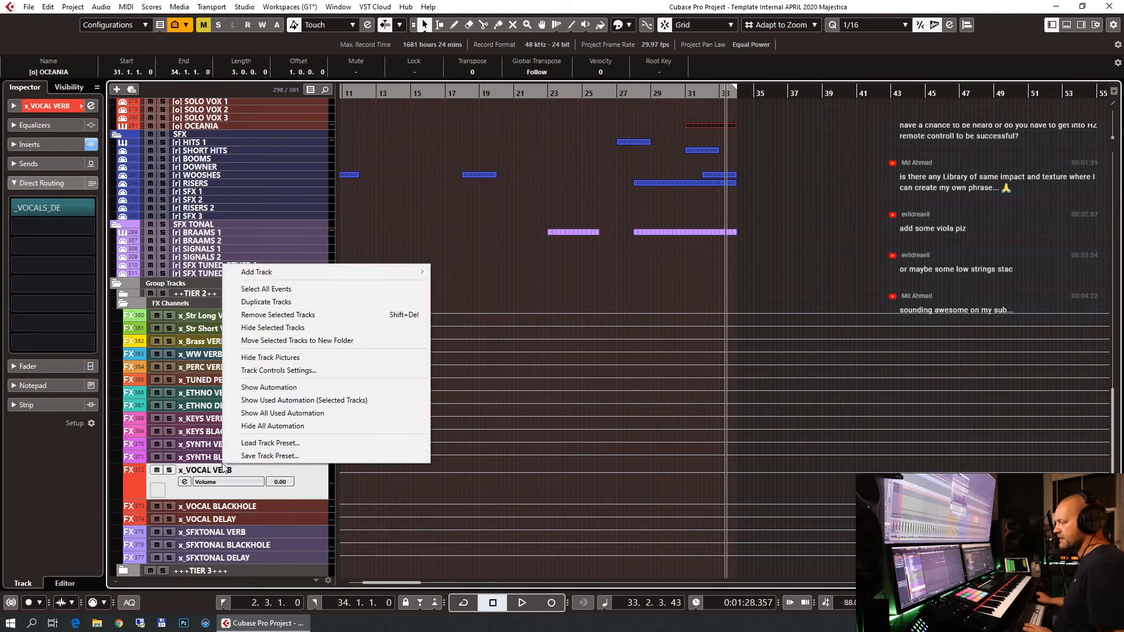
left_click(368, 302)
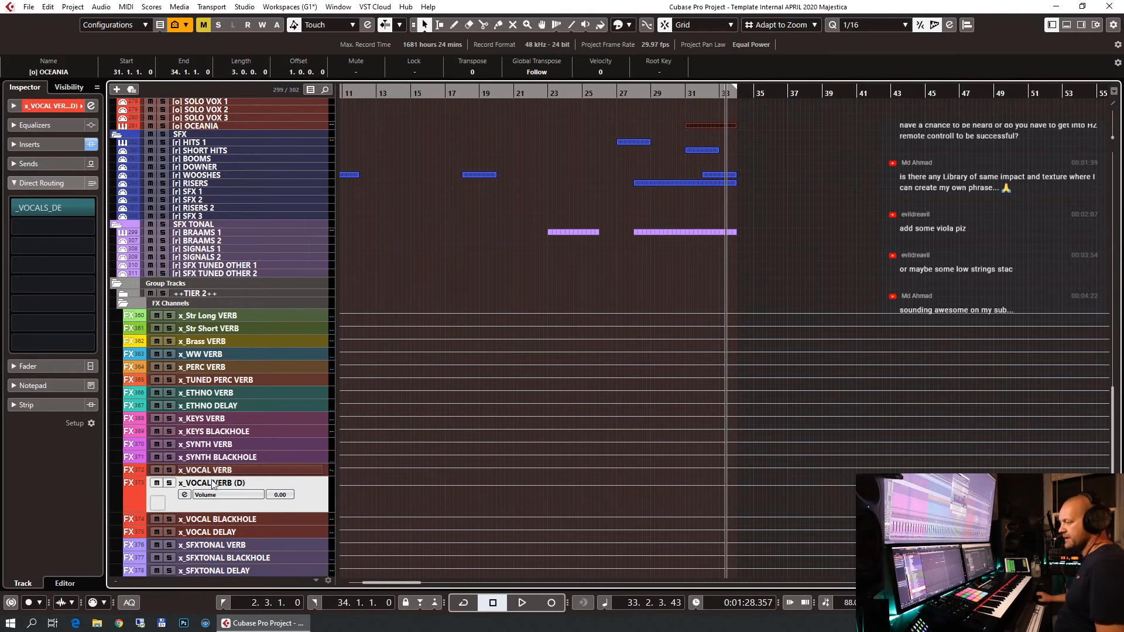
Rename the duplicated FX channel to x_CHOIR VERB and move it above x_VOCAL VERB.
double_click(244, 482)
key("End")
key("BackSpace")
key("BackSpace")
key("BackSpace")
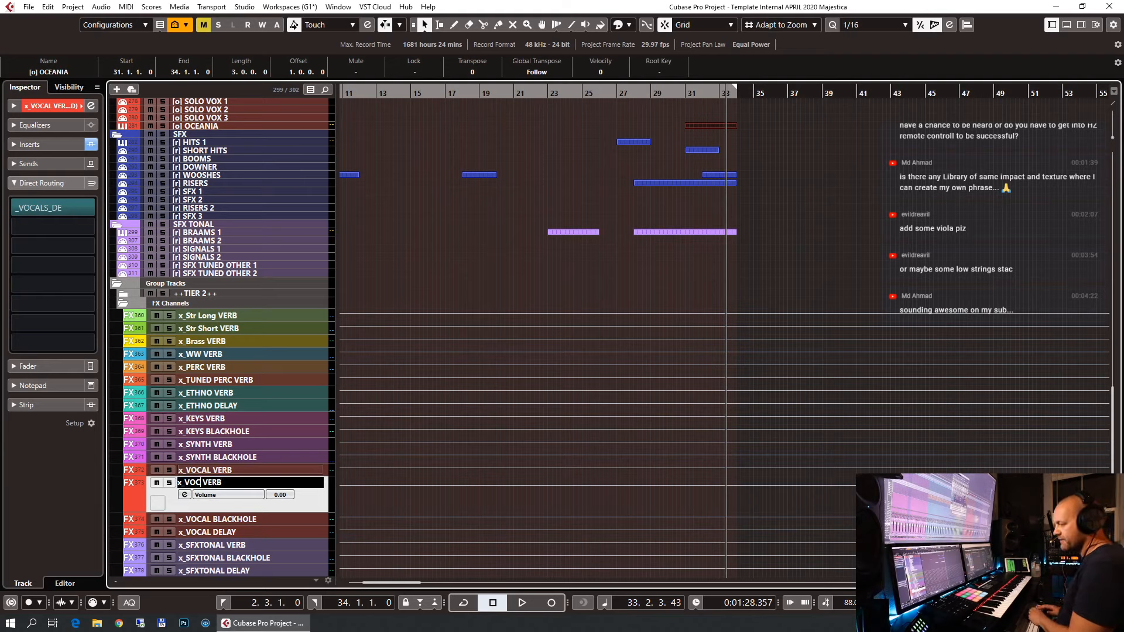
type("CHOIR")
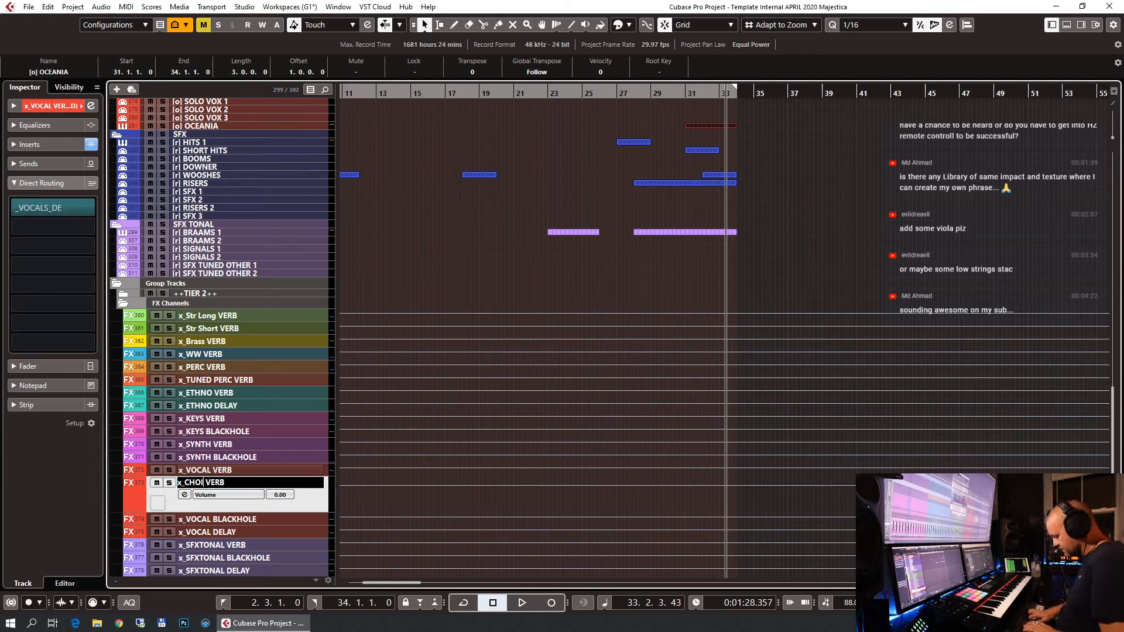
key("Return")
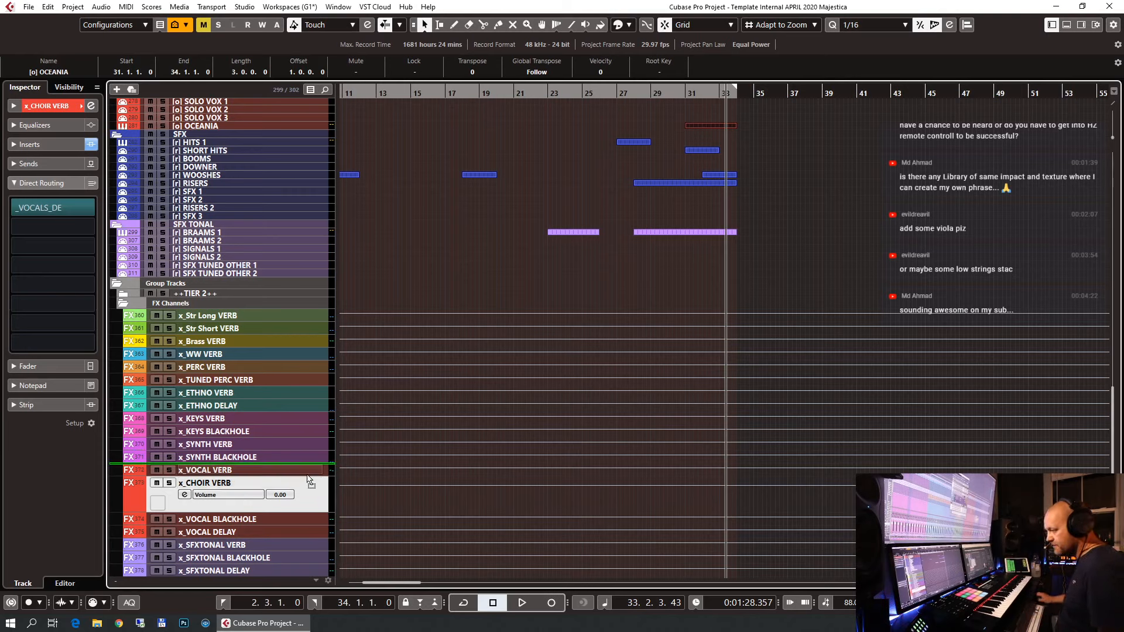
left_click_drag(309, 479, 308, 476)
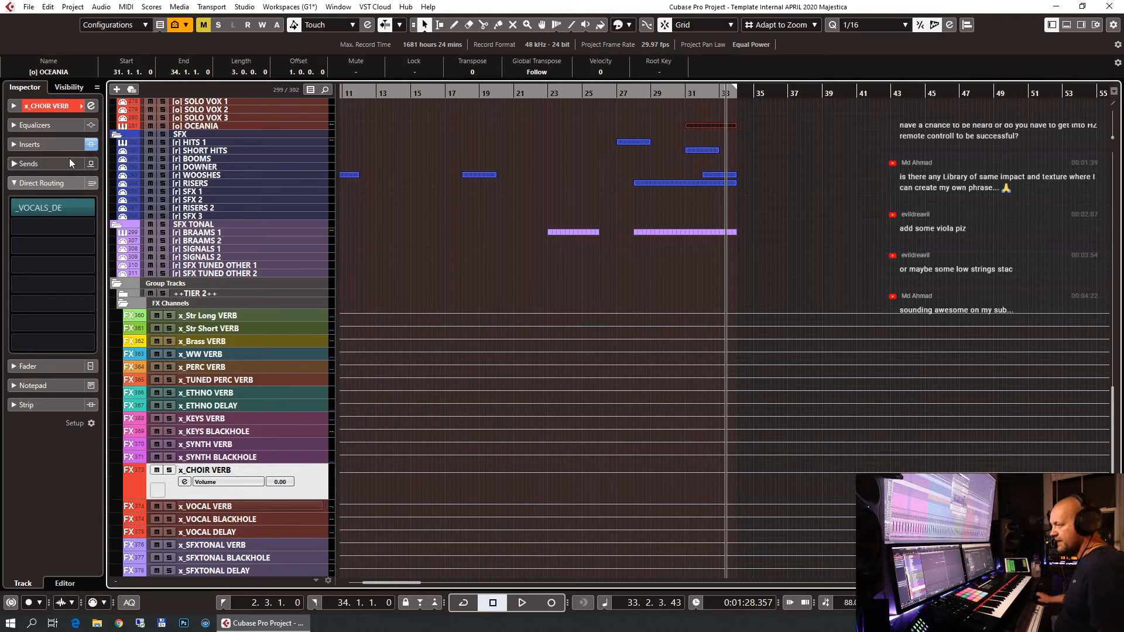
Load the Large RHall preset from Halls in the ValhallaVintageVerb of x_CHOIR VERB and set its color to NOW.
left_click(55, 148)
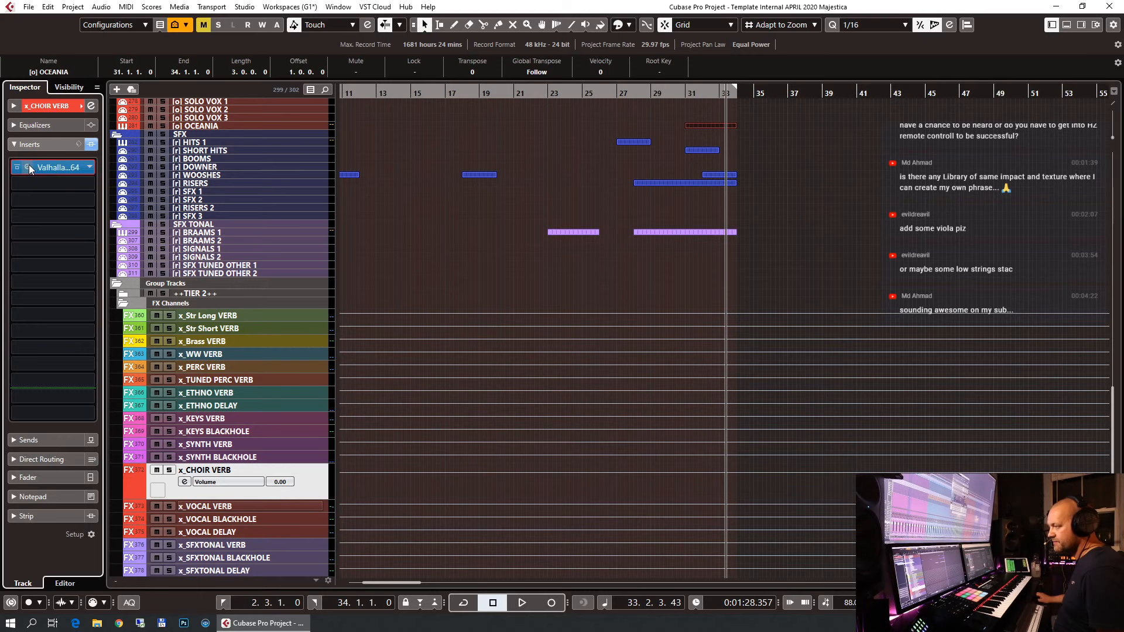
left_click(28, 167)
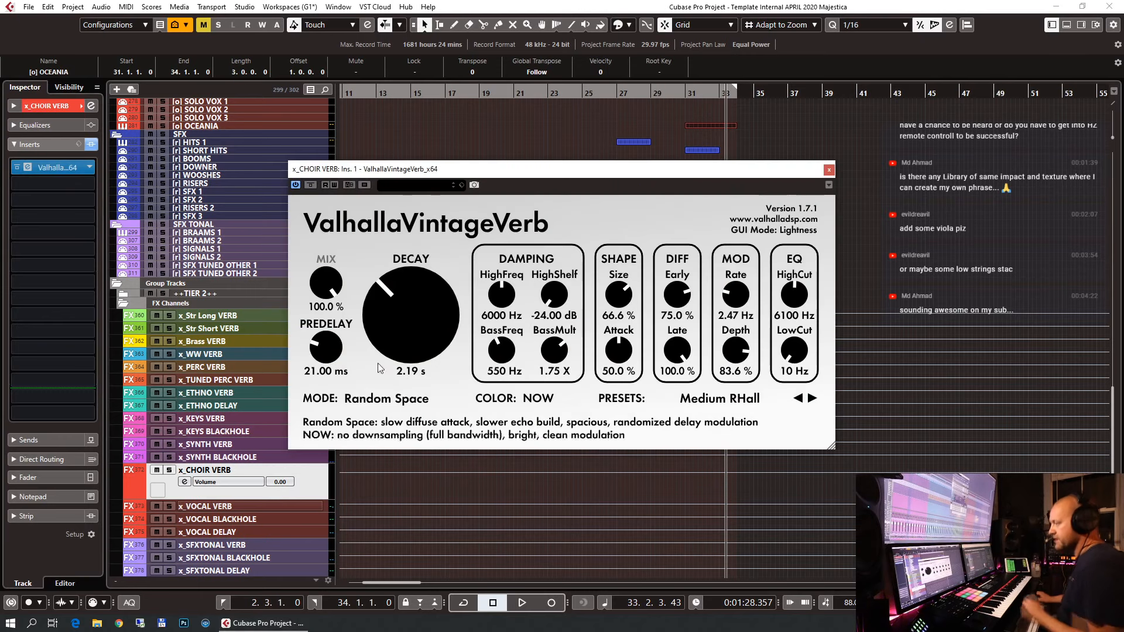
left_click(675, 403)
mouse_move(758, 292)
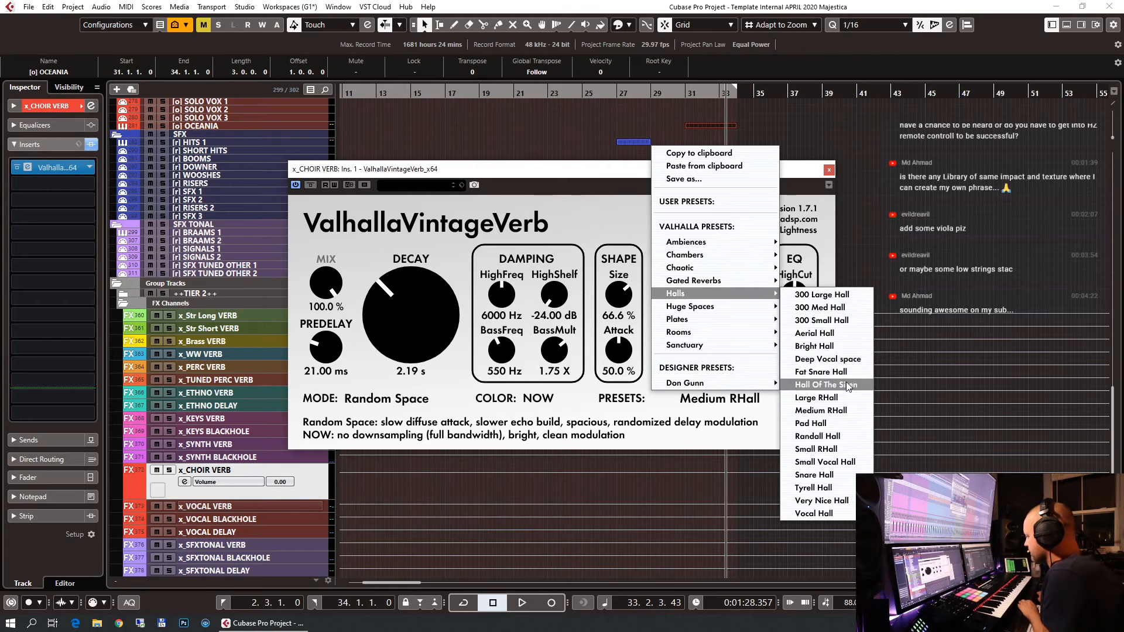
left_click(843, 396)
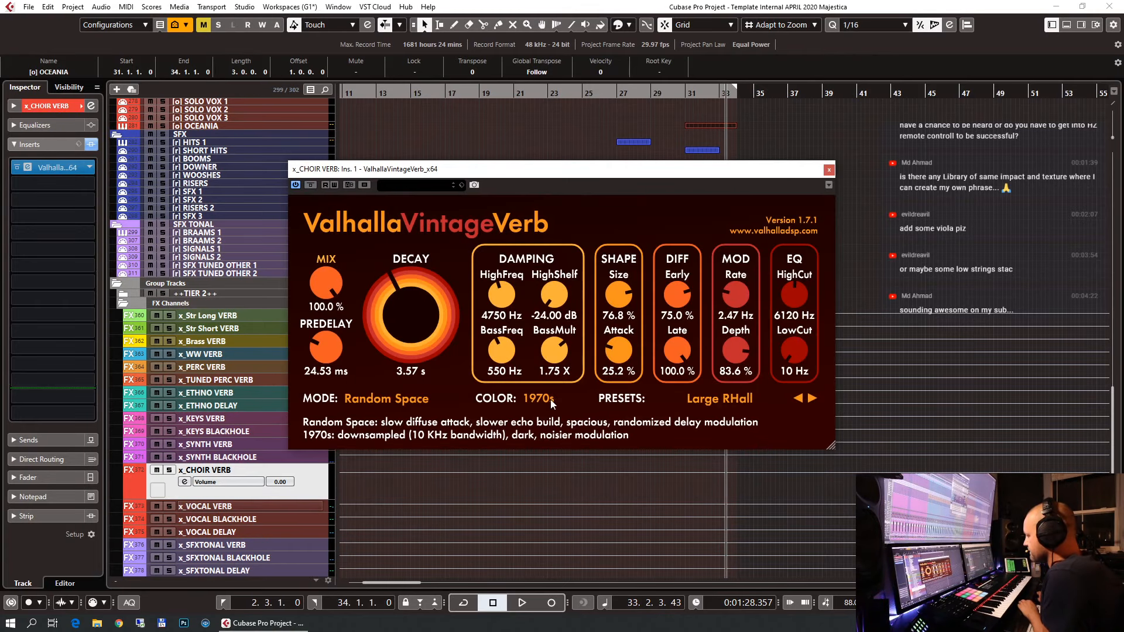
left_click(550, 399)
left_click(564, 448)
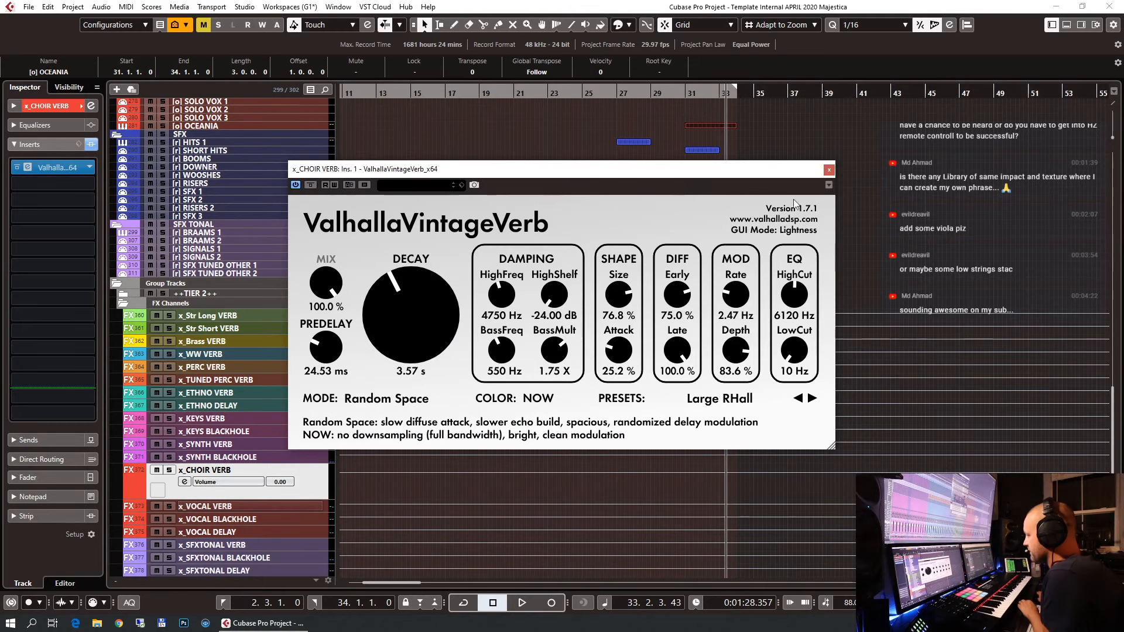
left_click(828, 171)
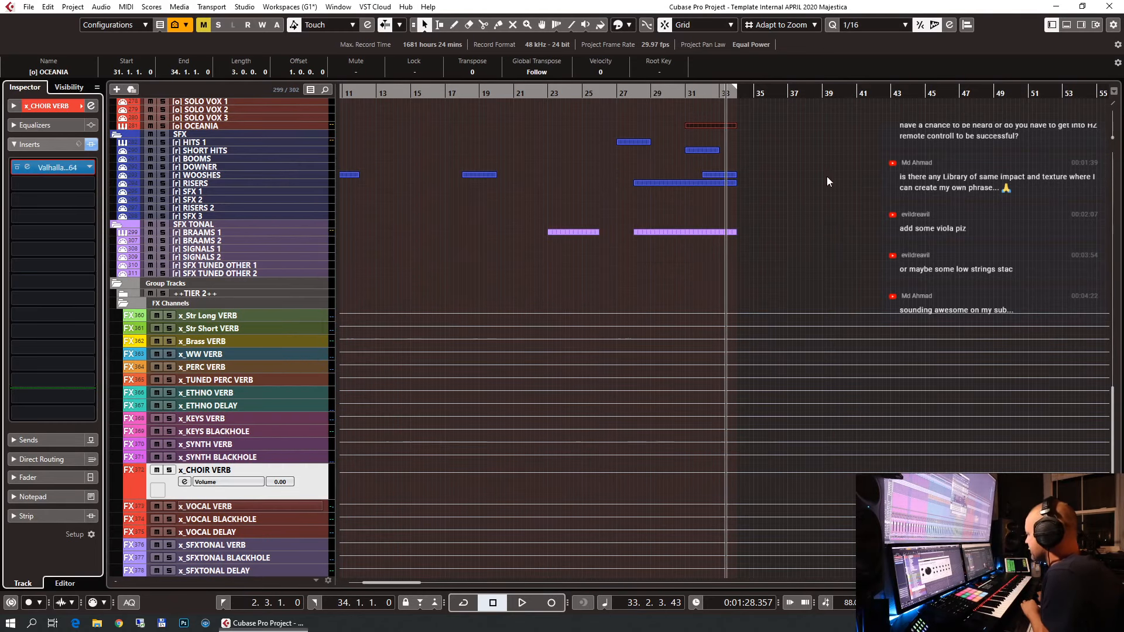
Reroute the first audio send of the OCEANIA track from x_VOCAL VERB to x_CHOIR VERB.
scroll(619, 276, "up", 5)
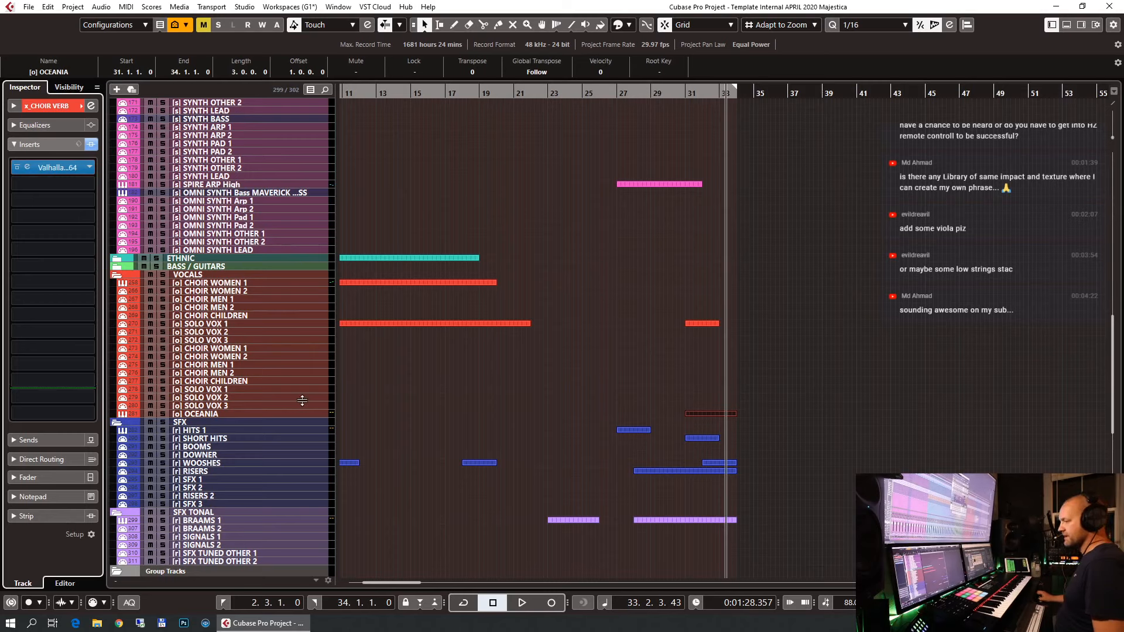
left_click(230, 415)
left_click(86, 233)
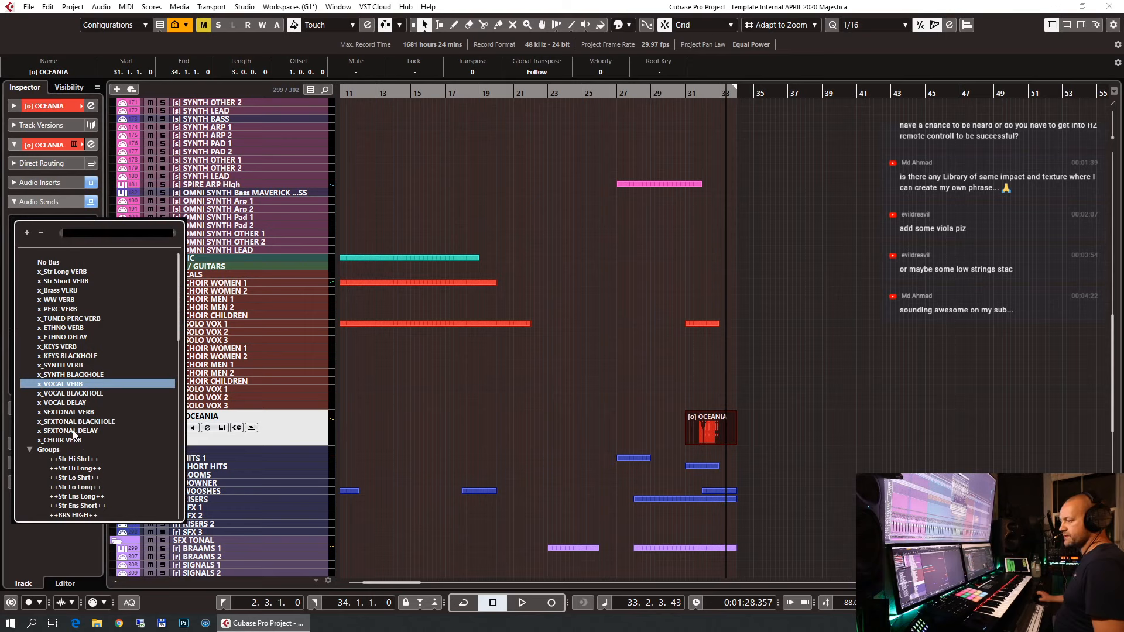
key("Escape")
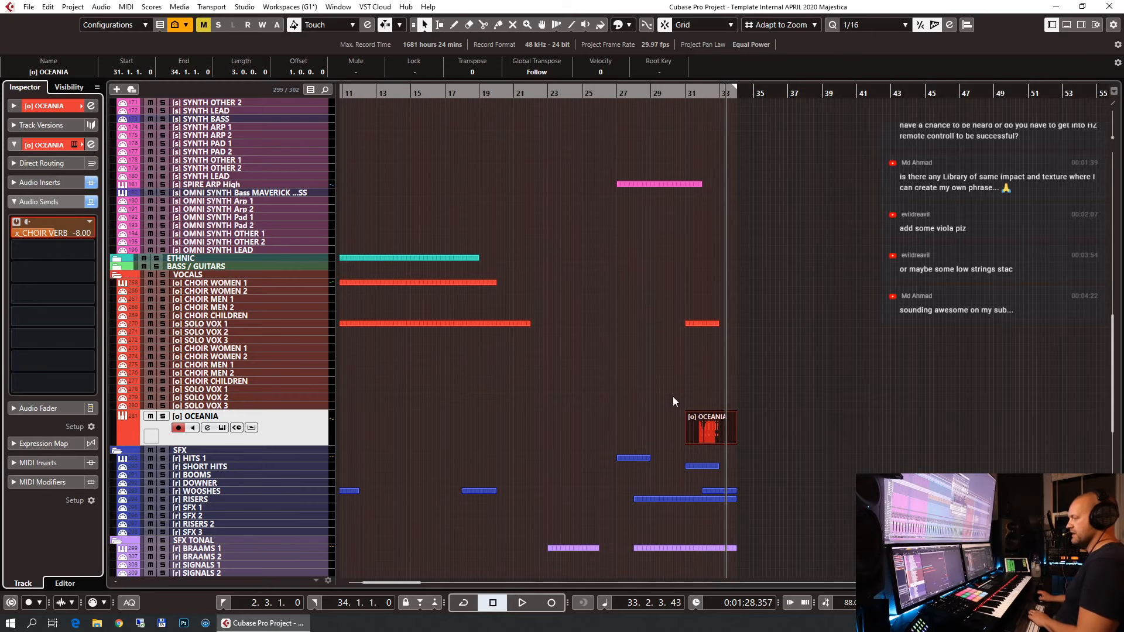
Open the OCEANIA part in the Key Editor, audition its chords around bar 32, and close the editor.
double_click(711, 427)
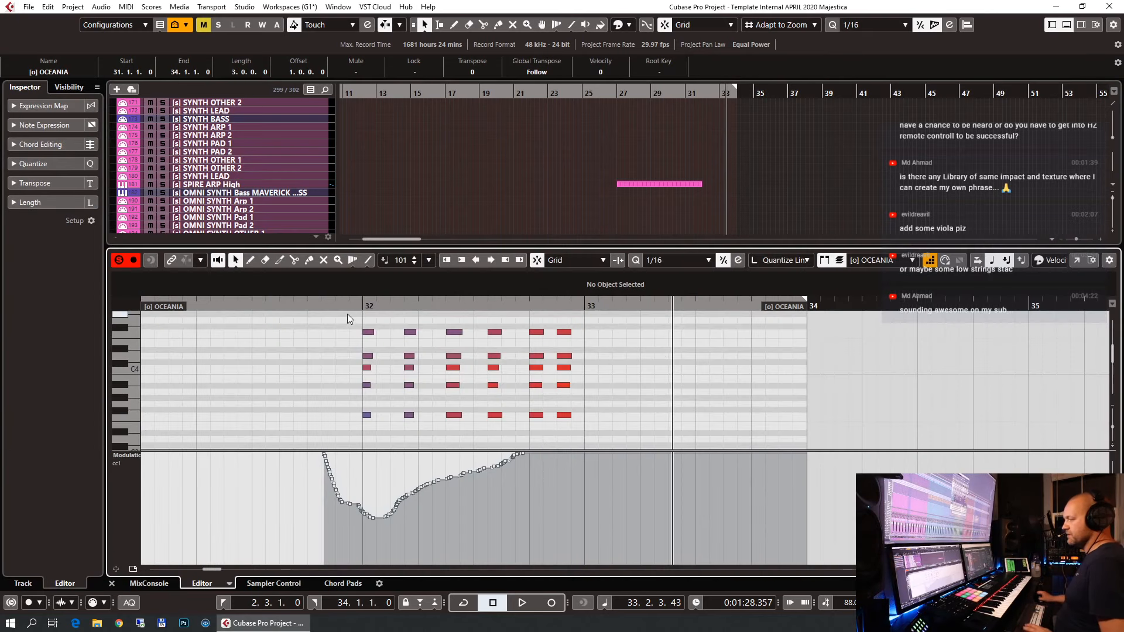
key("space")
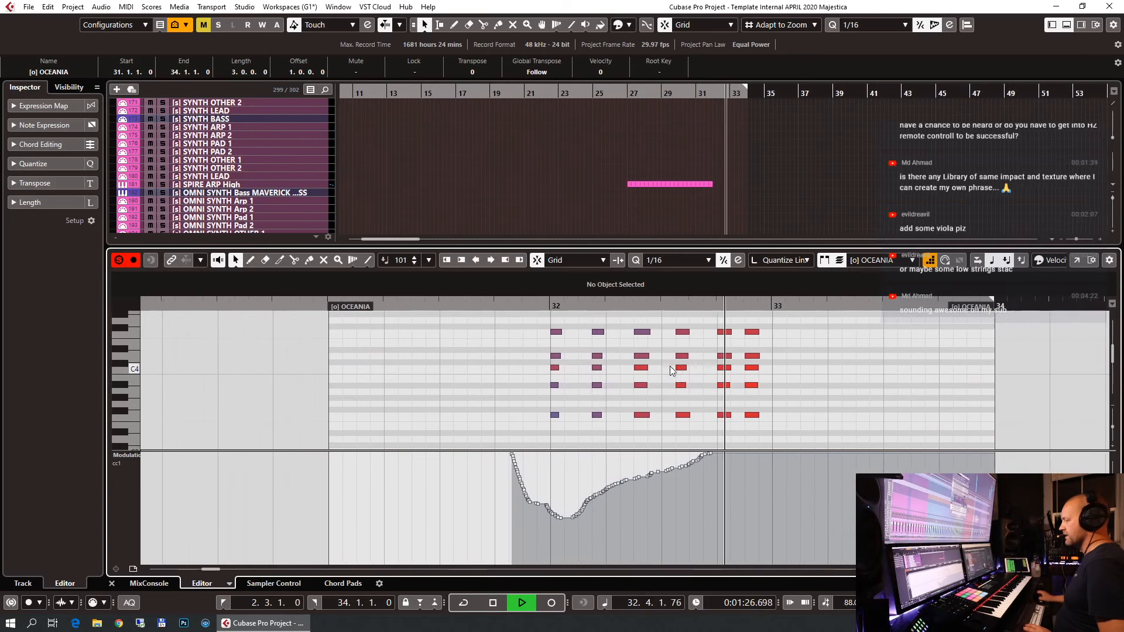
key("space")
key("ctrl+e")
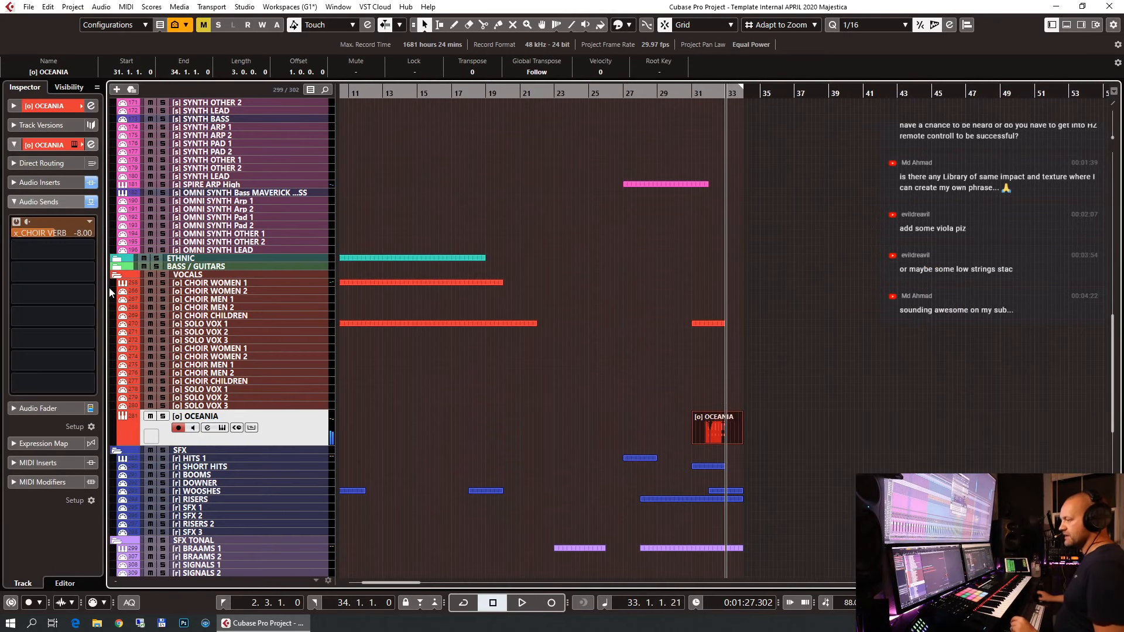
Set the OCEANIA track's send level to x_CHOIR VERB to -12.
double_click(52, 234)
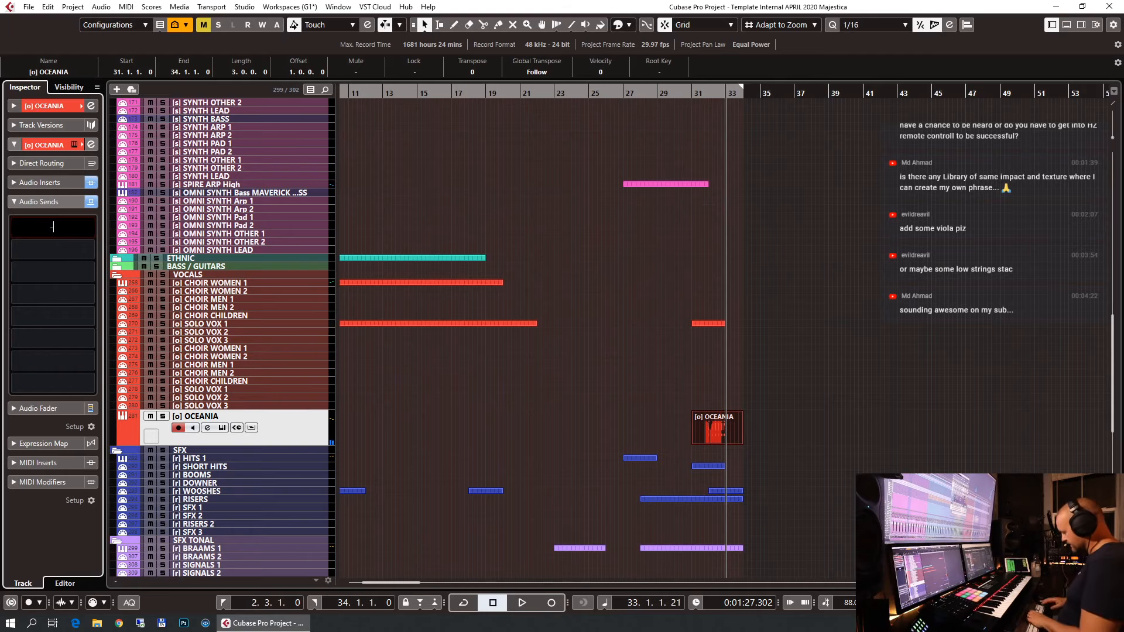
type("-12")
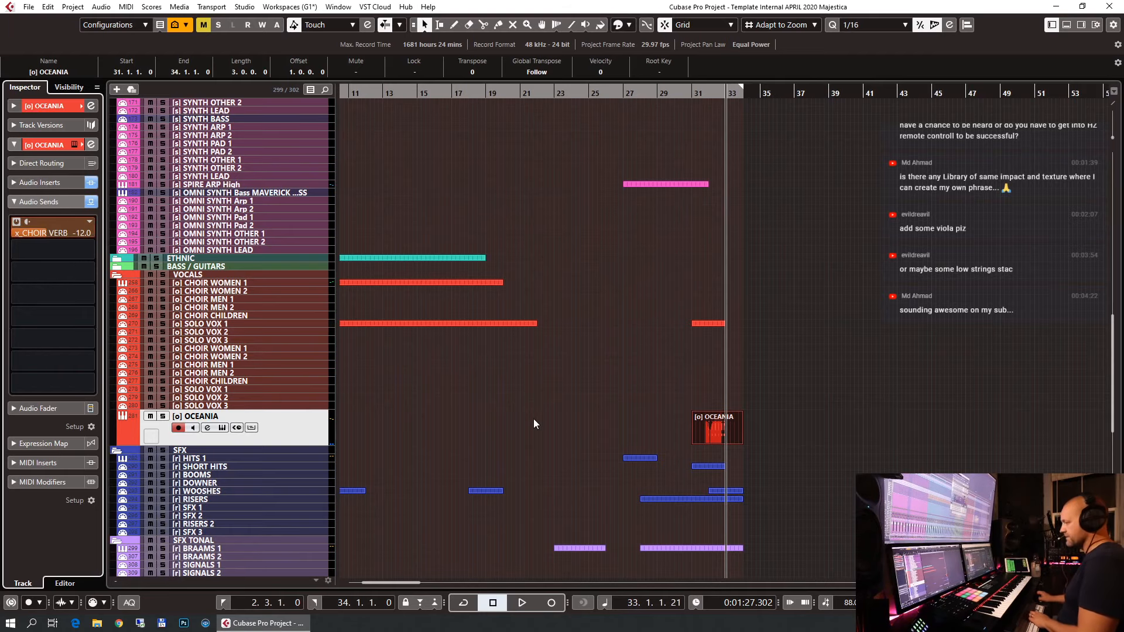
key("Return")
Delete the OCEANIA part's initial modulation points just before bar 32 and lower both the start and the end of the remaining CC1 curve.
double_click(714, 427)
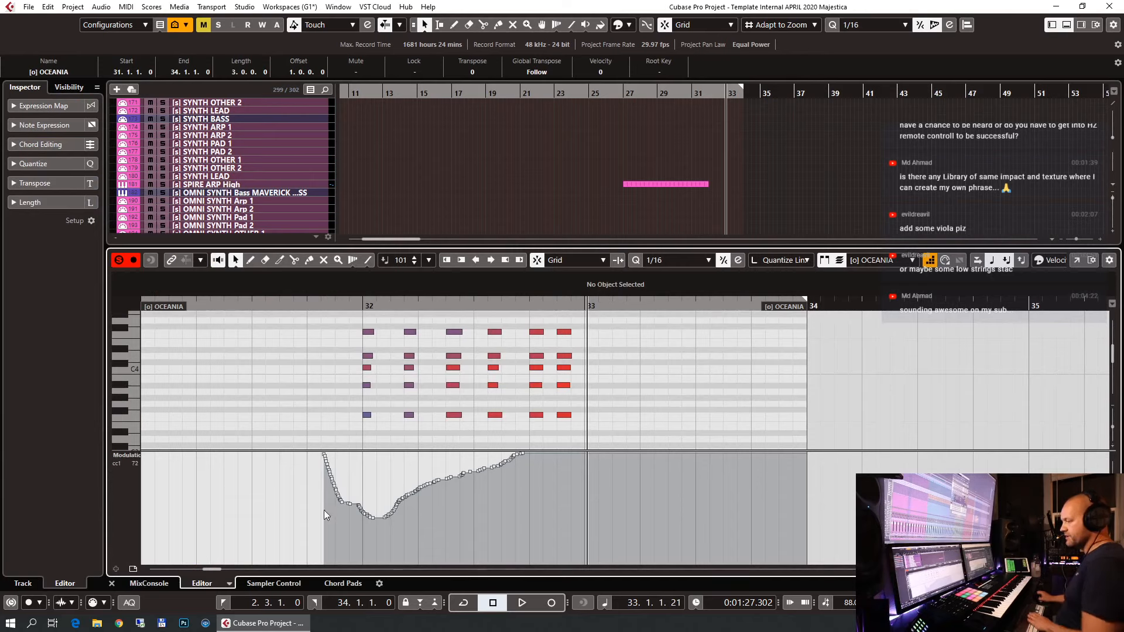
left_click_drag(297, 522, 351, 447)
key("Delete")
left_click_drag(281, 548, 709, 371)
left_click_drag(357, 464, 354, 497)
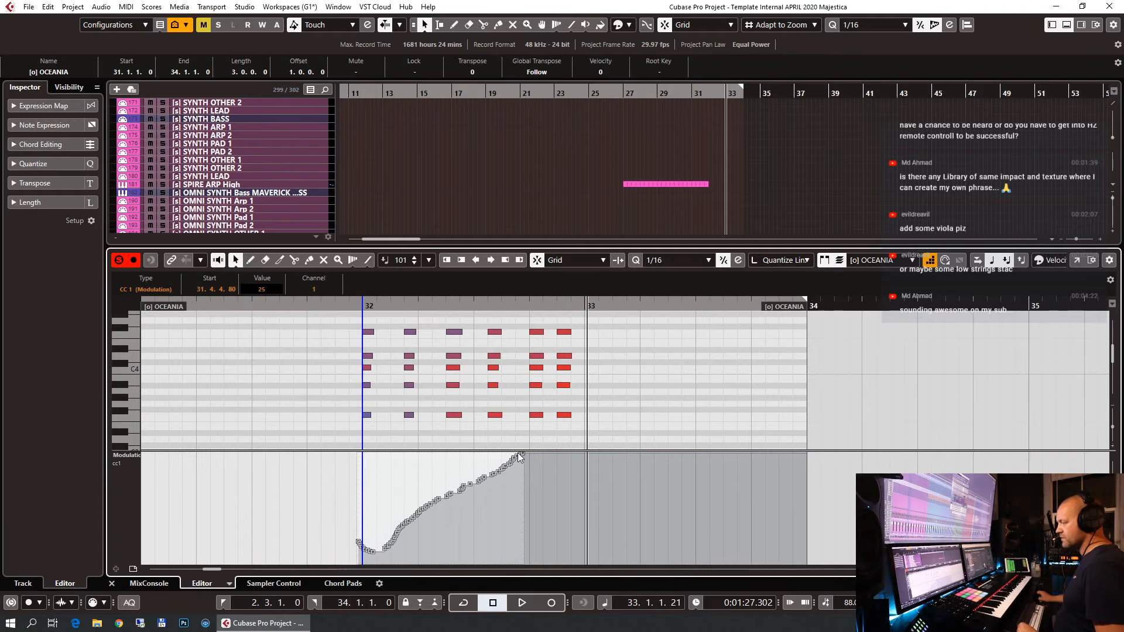
left_click_drag(523, 456, 521, 470)
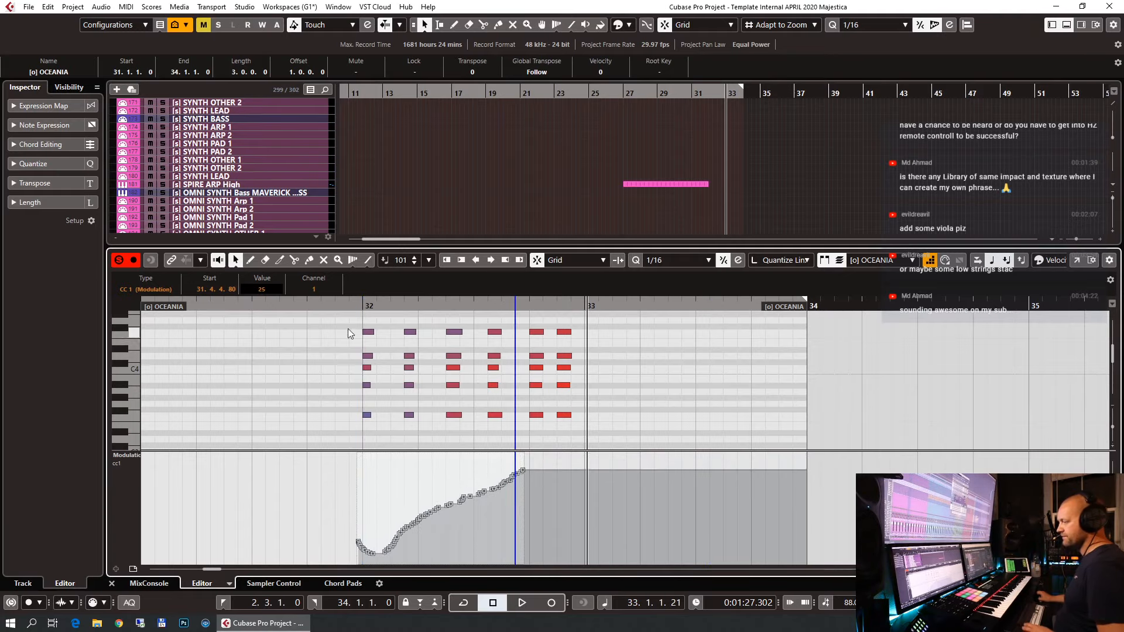
Play back the OCEANIA phrase in bar 32 with the reshaped modulation and close the editor.
key("space")
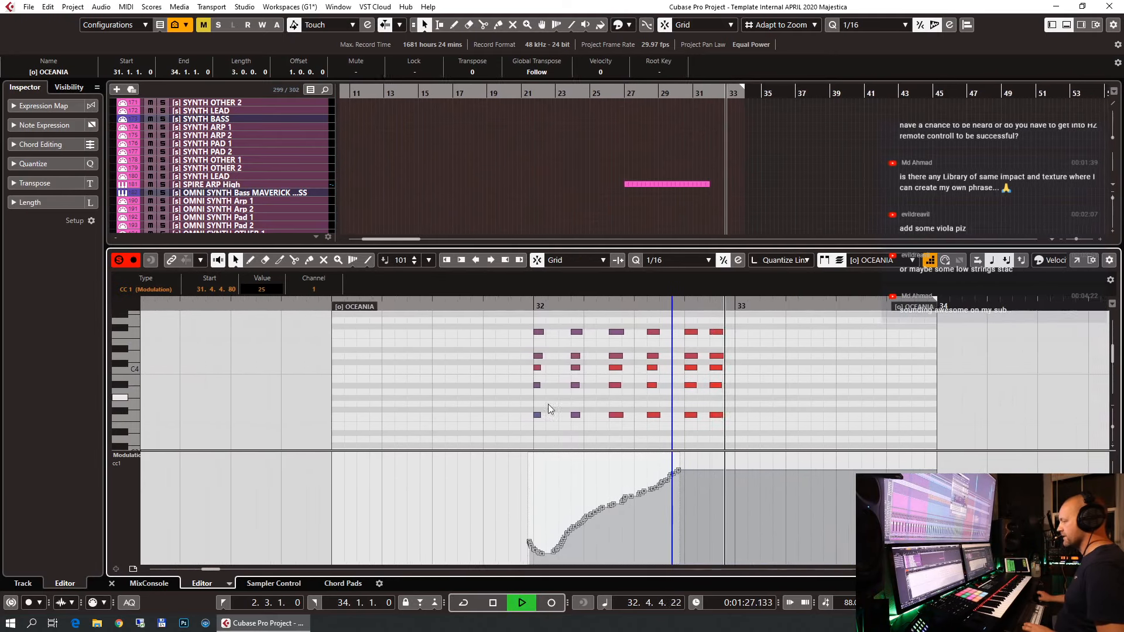
key("space")
key("Return")
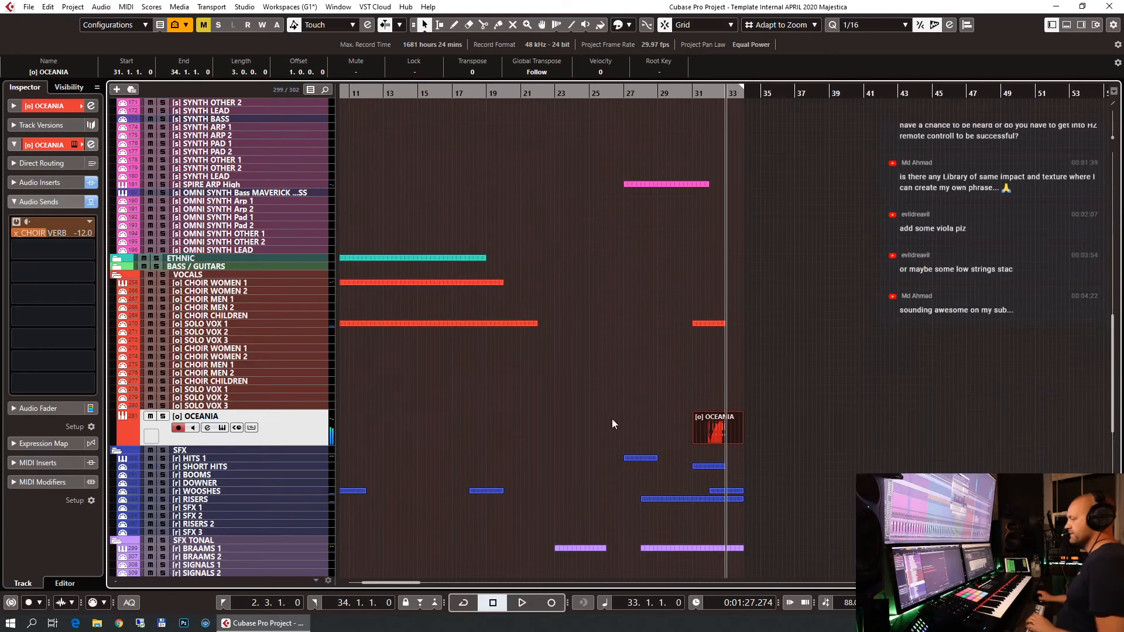
Play back the arrangement from about bar 29 and show the OCEANIA track's audio fader.
left_click(667, 93)
key("space")
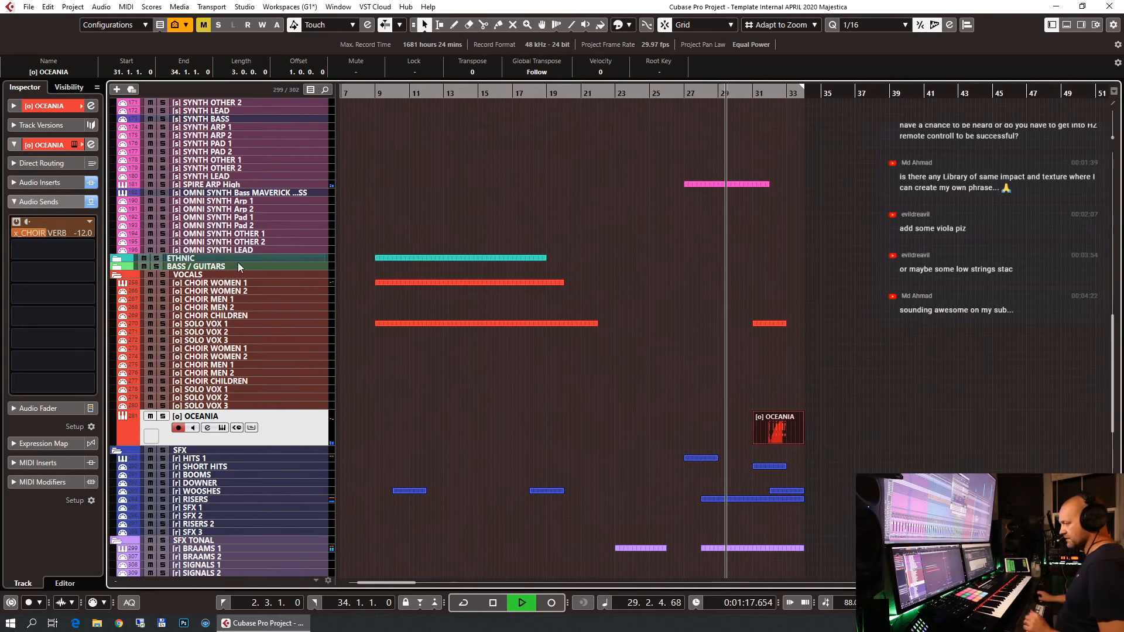
left_click(34, 409)
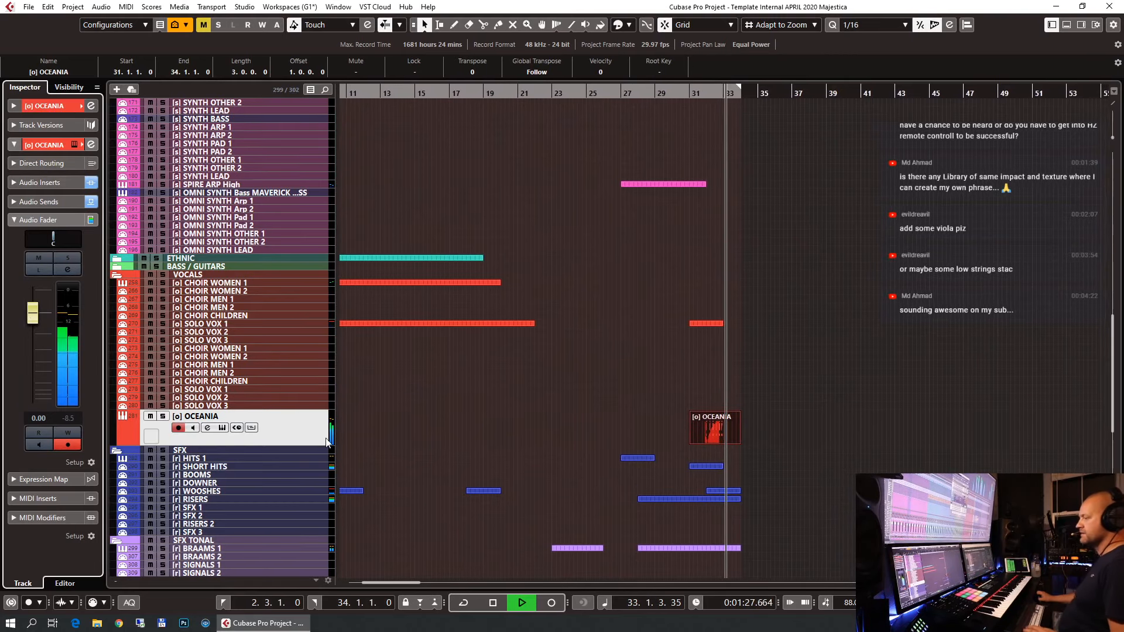
key("space")
Scale the modulation (CC1) curve of the OCEANIA part slightly upward, then deselect the part.
key("Return")
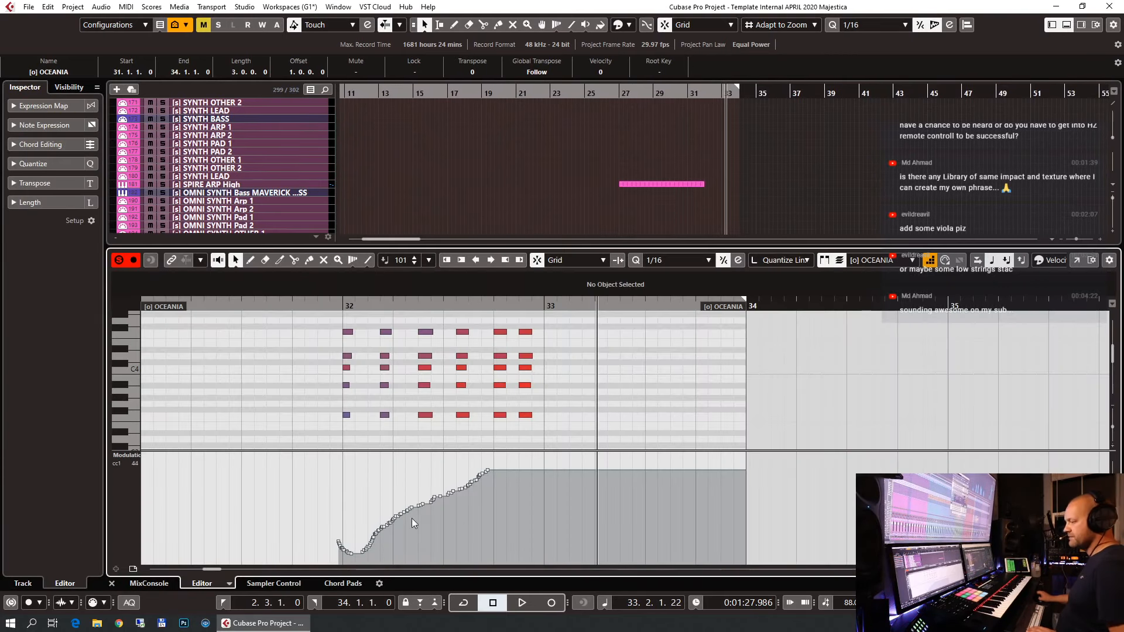
left_click_drag(316, 461, 523, 525)
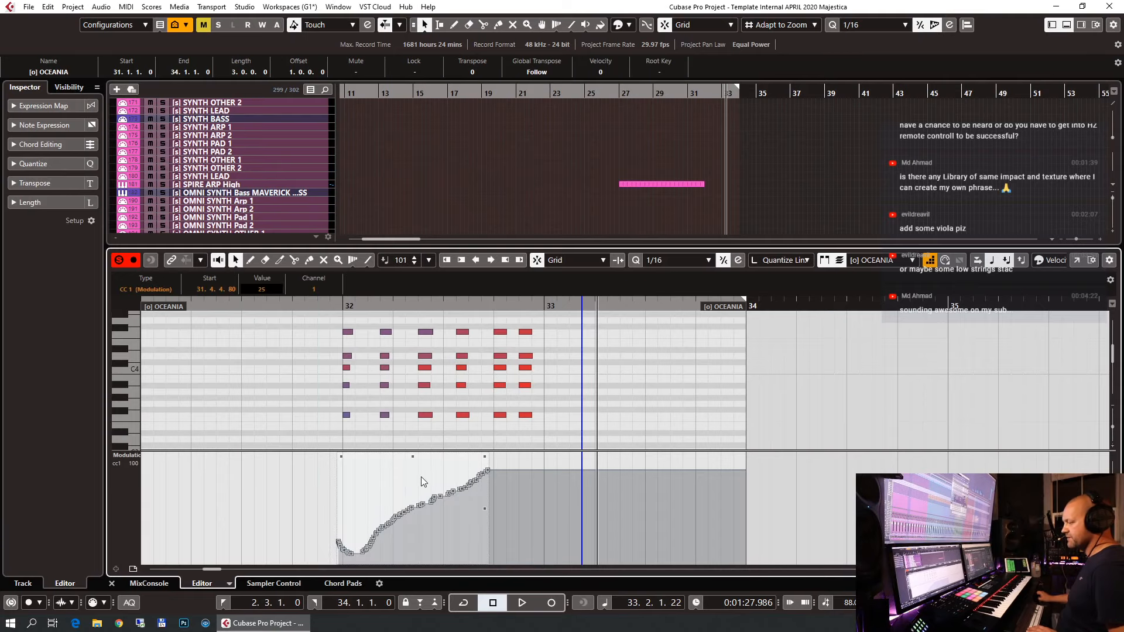
left_click_drag(435, 460, 432, 454)
key("Return")
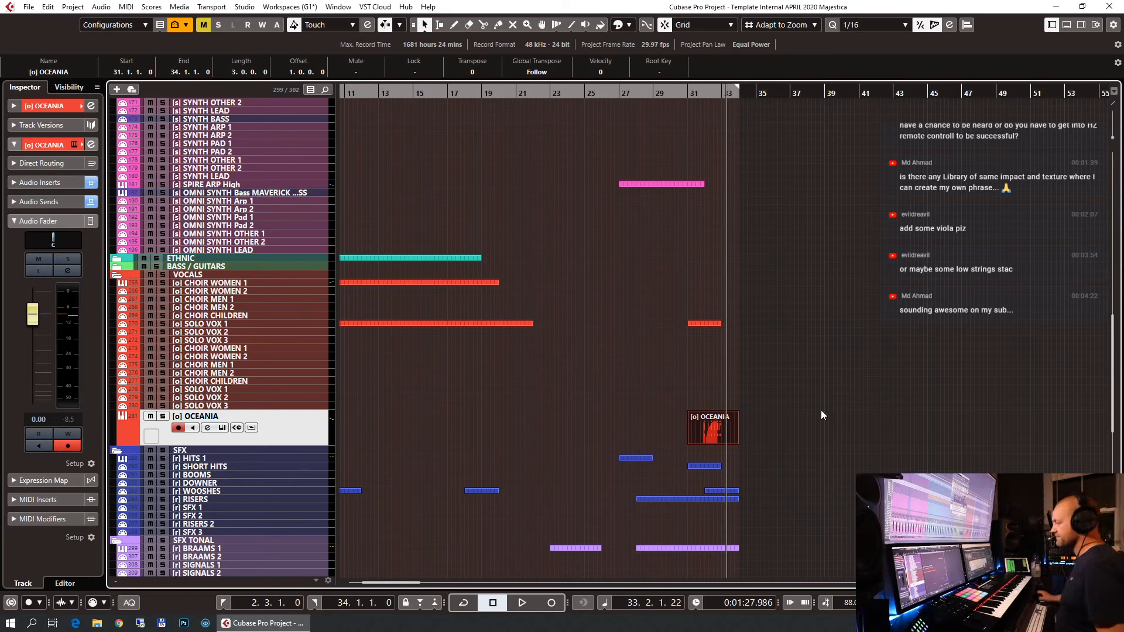
left_click(820, 431)
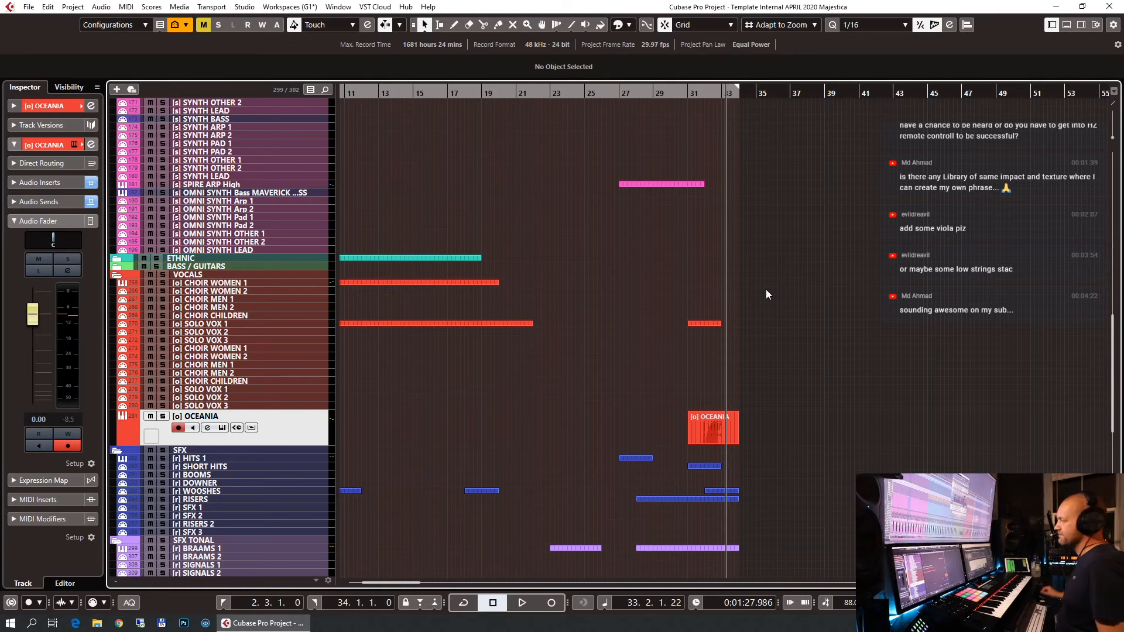
Play back the arrangement from bar 26 to the end of the OCEANIA part.
left_click(616, 97)
left_click(601, 98)
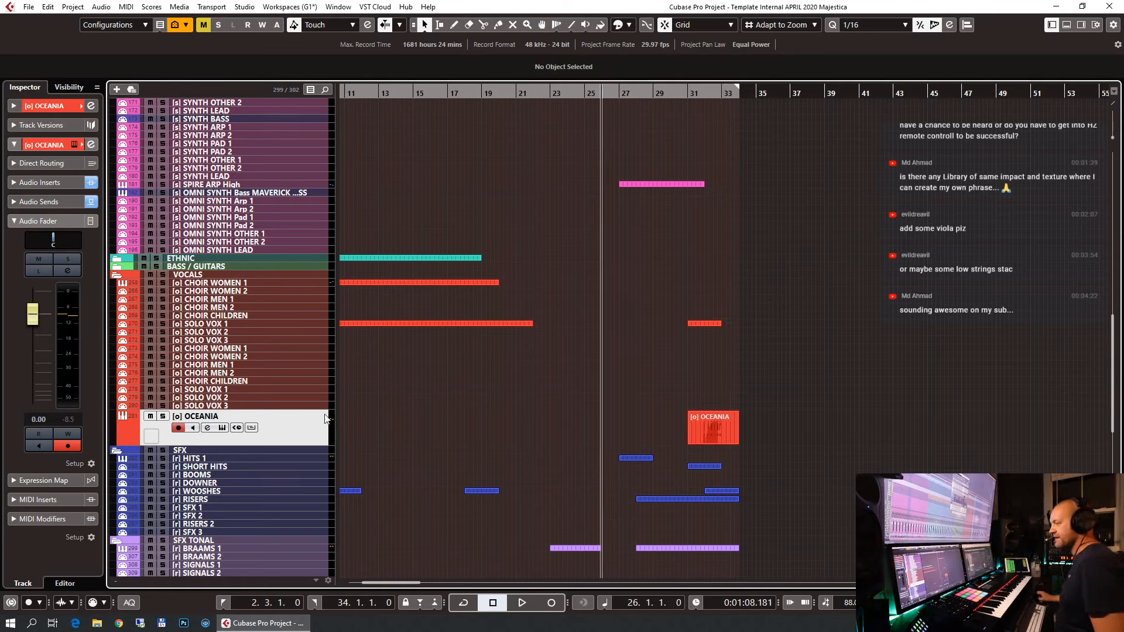
key("space")
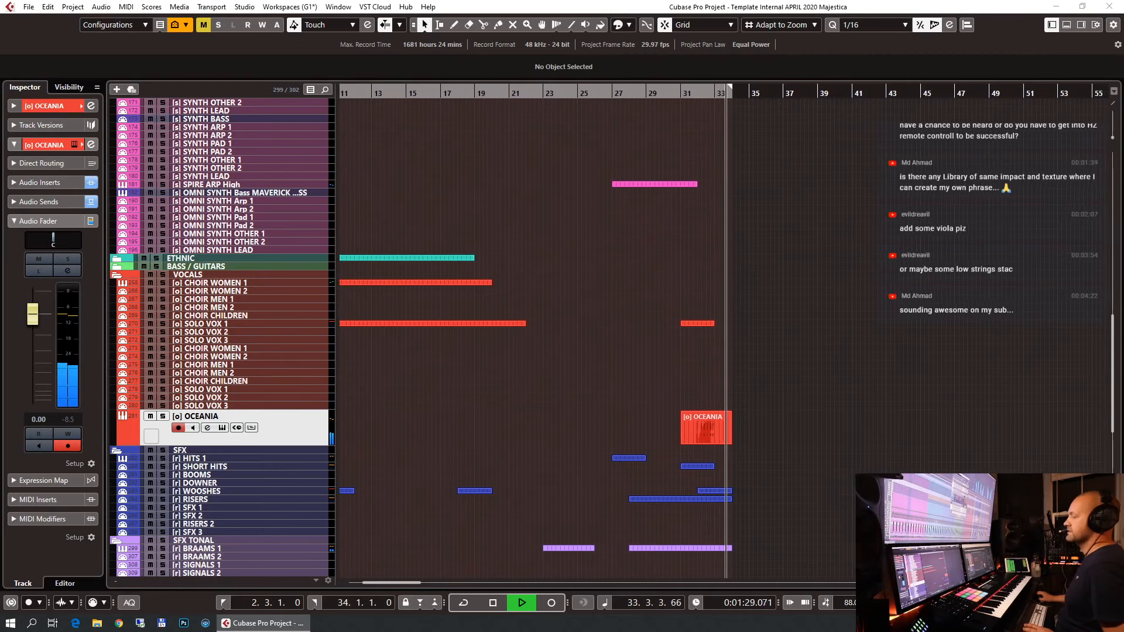
key("space")
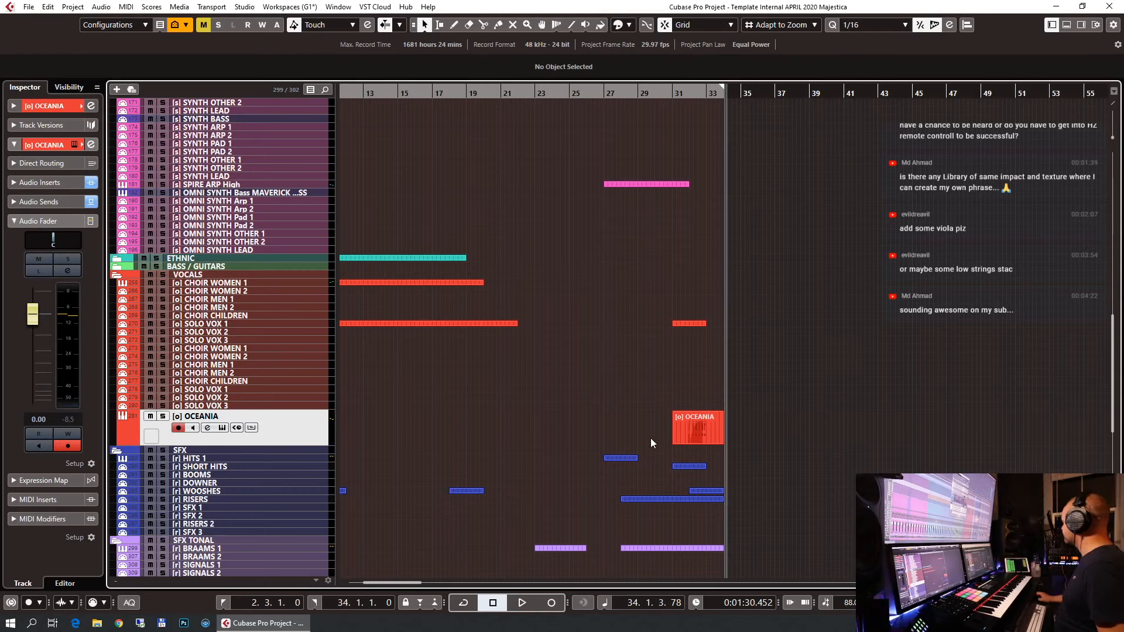
Select the first [c] ENS SHRT track in STRINGS SHORT and open its Kontakt instrument and MIDI routing settings.
left_click(712, 426)
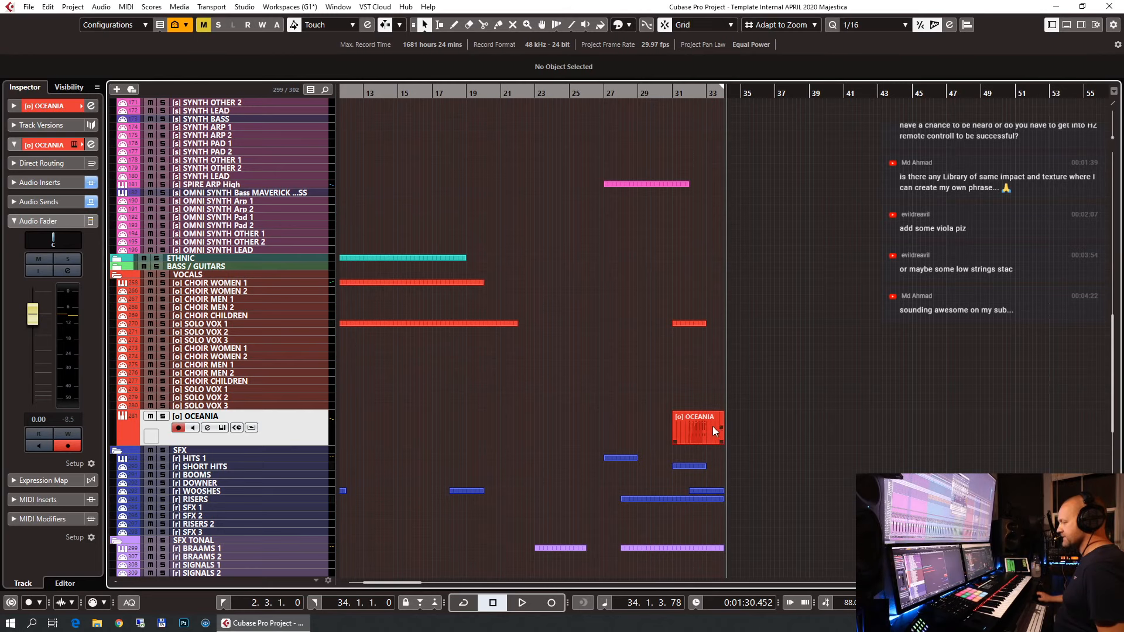
scroll(478, 392, "up", 15)
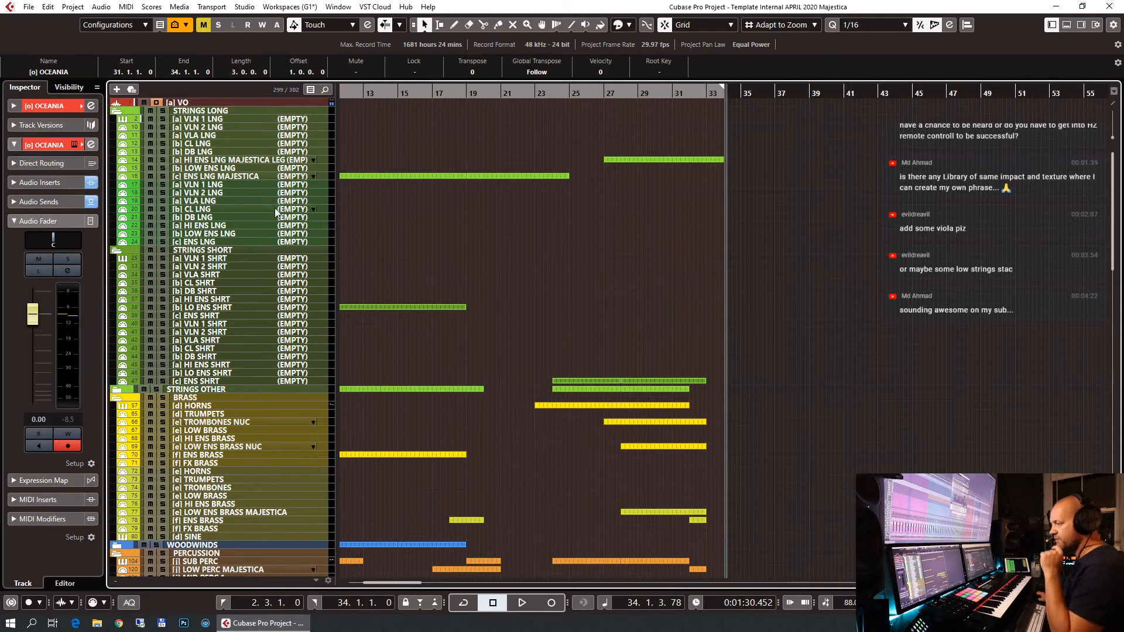
left_click(211, 381)
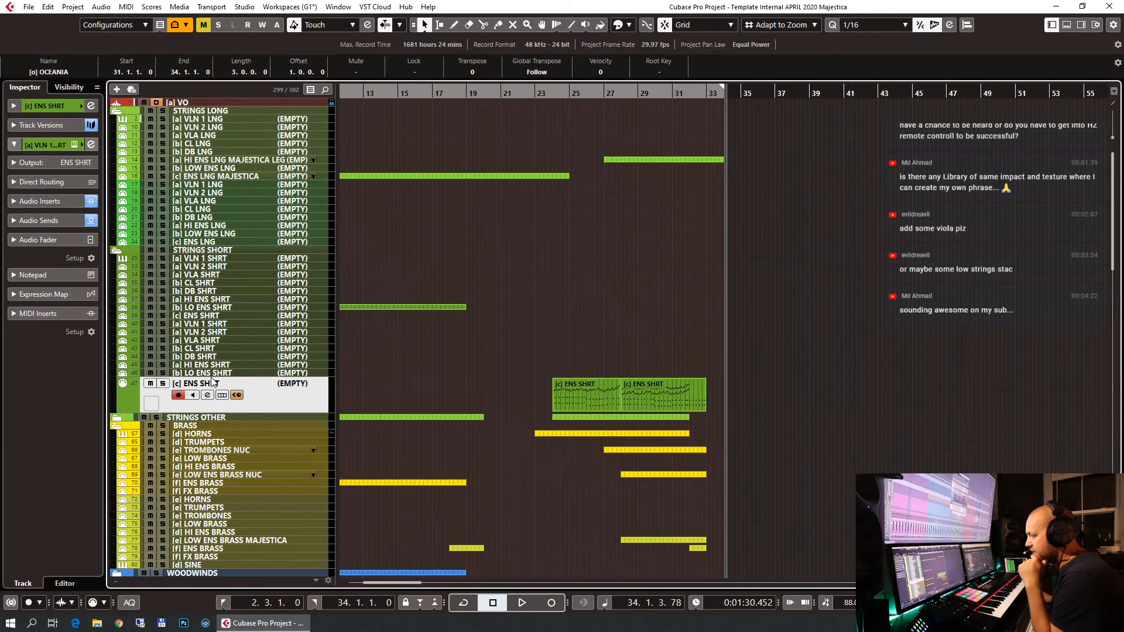
left_click(230, 317)
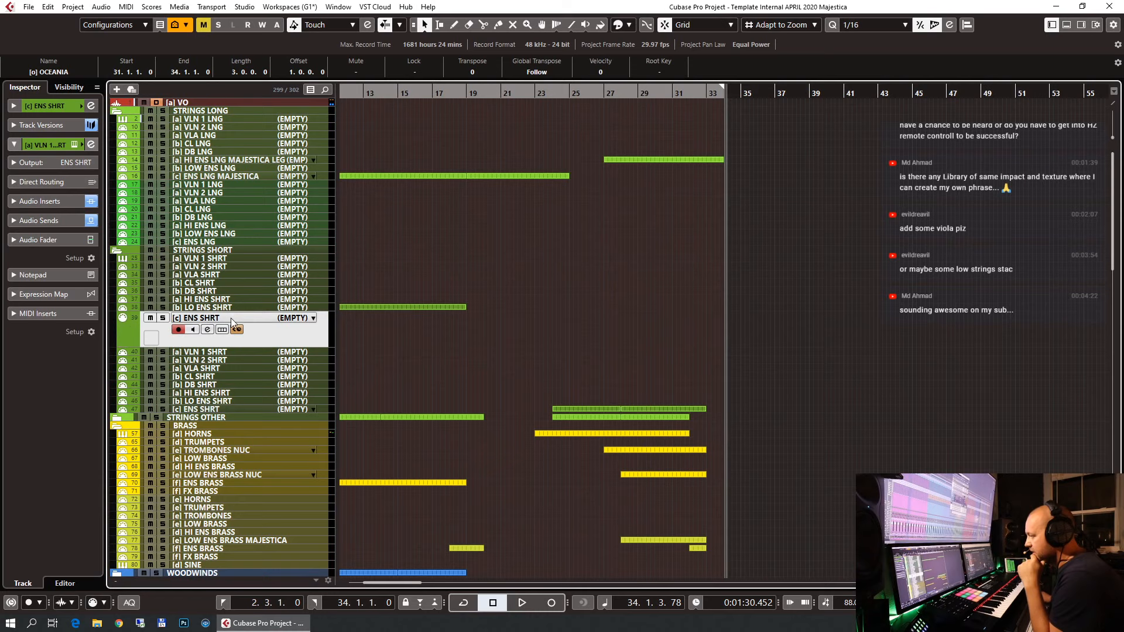
left_click(72, 144)
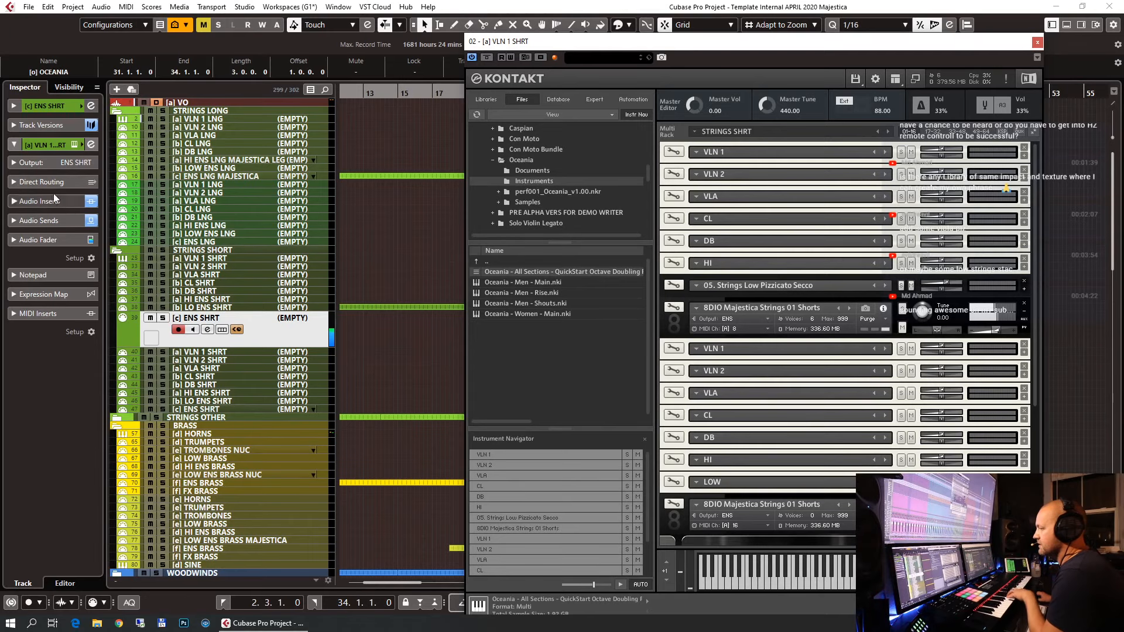
left_click(47, 109)
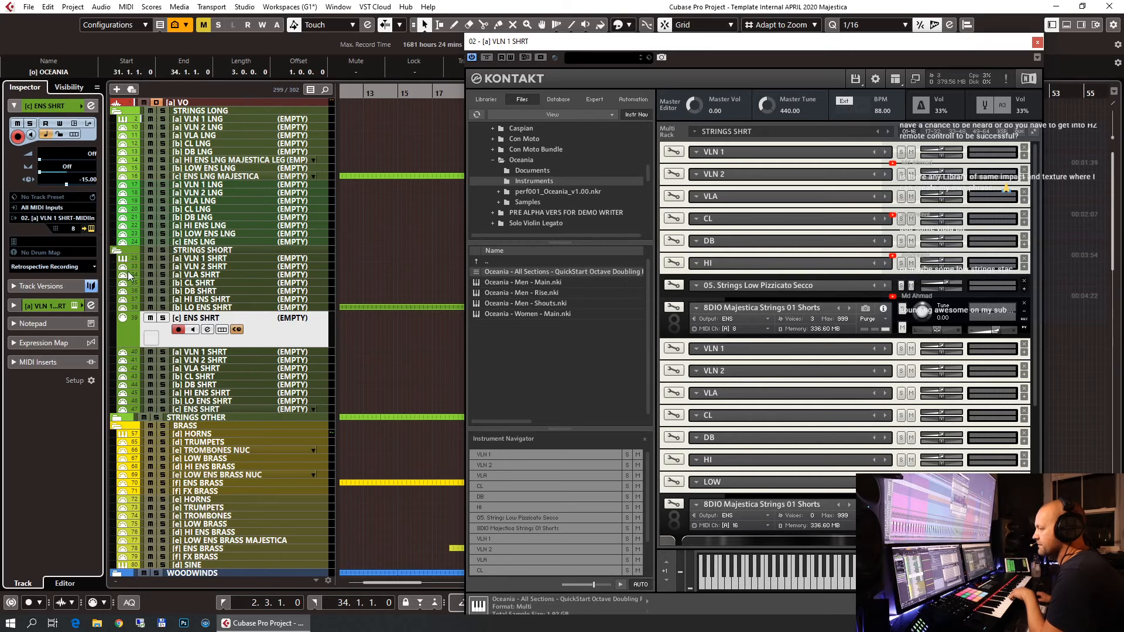
Select the [b] LO ENS SHRT track and move the Kontakt window aside to view the track's parts.
left_click(205, 309)
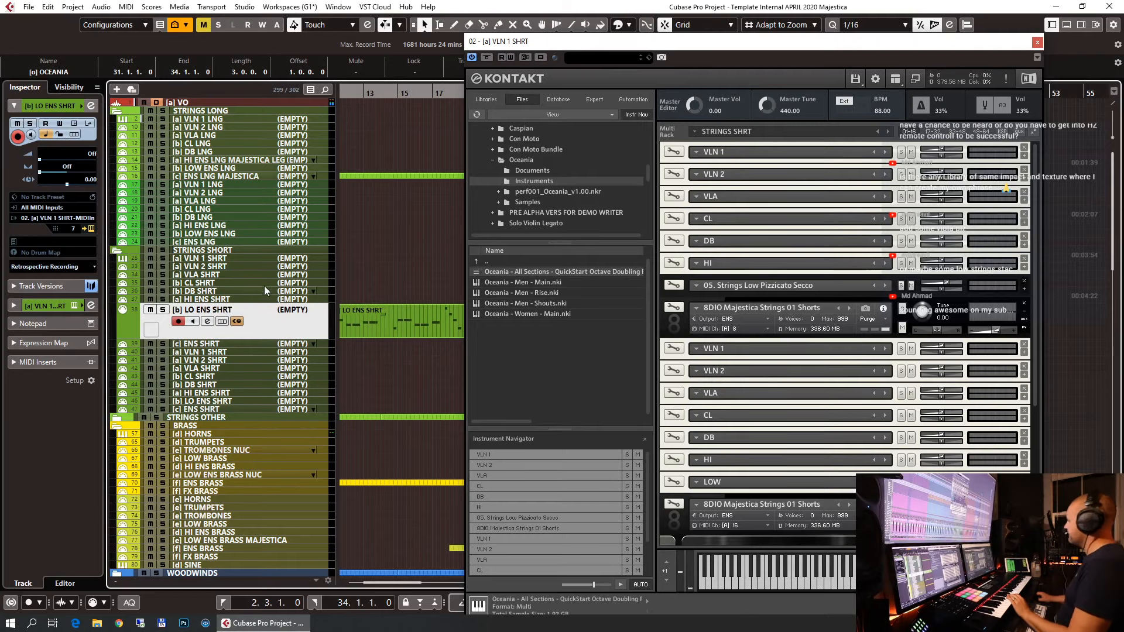
left_click_drag(591, 46, 977, 155)
left_click(585, 331)
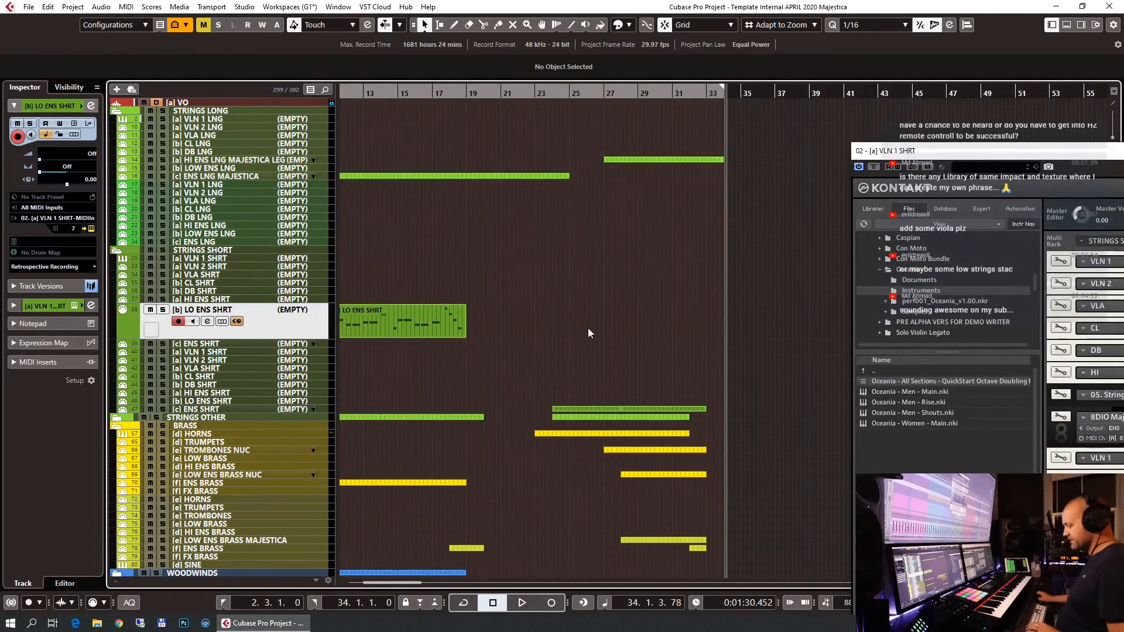
key("g")
key("g")
key("g")
key("g")
key("g")
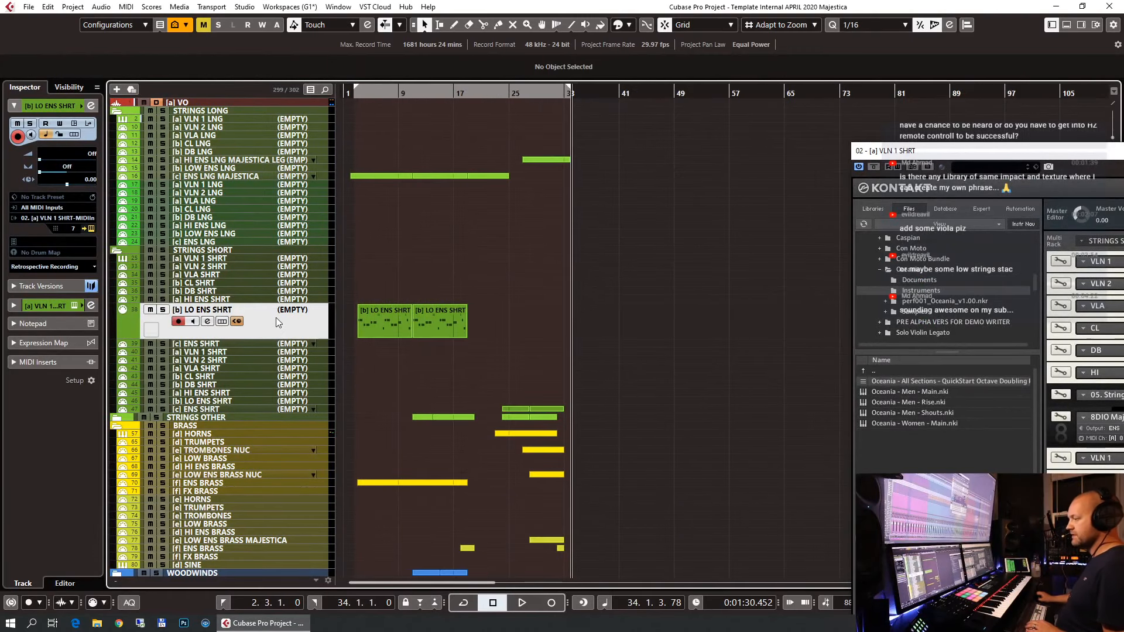
Rename the selected low short strings track as [b] LO ENS SHRT MAJ SPICC.
double_click(233, 305)
left_click(234, 305)
type("M")
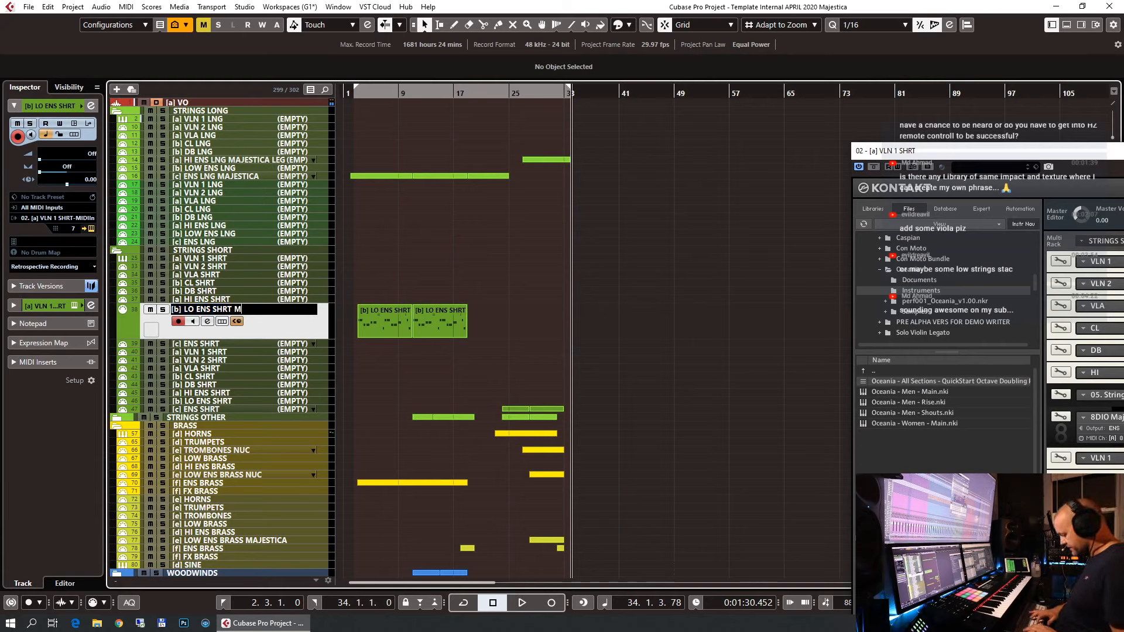
type("AJ SPICC")
key("Return")
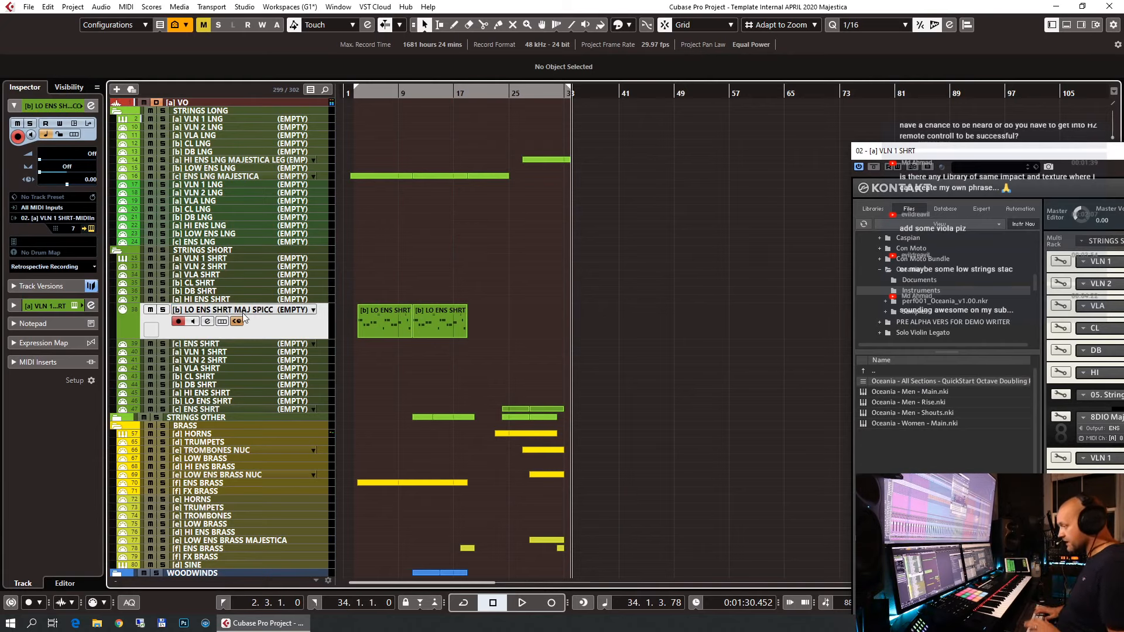
Replace SPICC with PIZZ in the low short strings track's name.
double_click(273, 309)
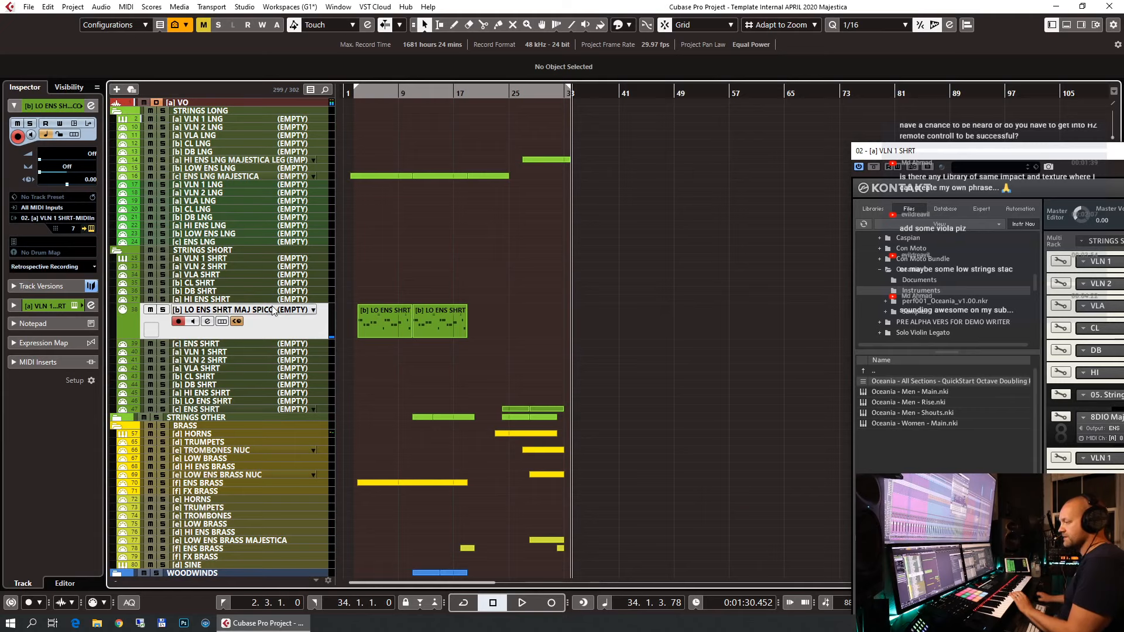
double_click(263, 309)
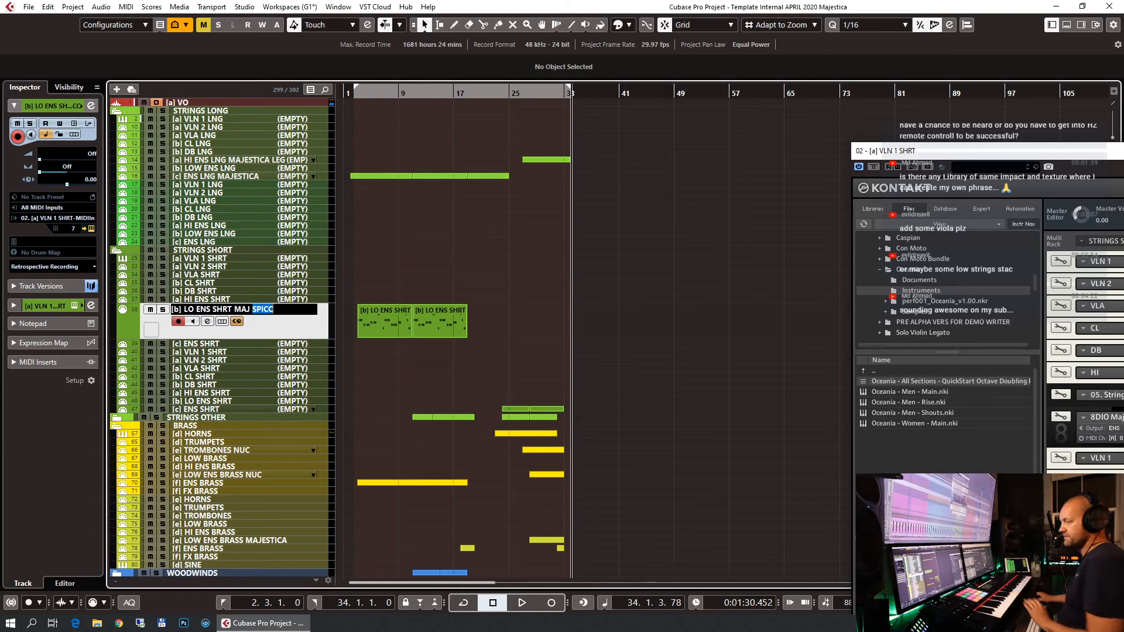
type("PIZZ")
key("Return")
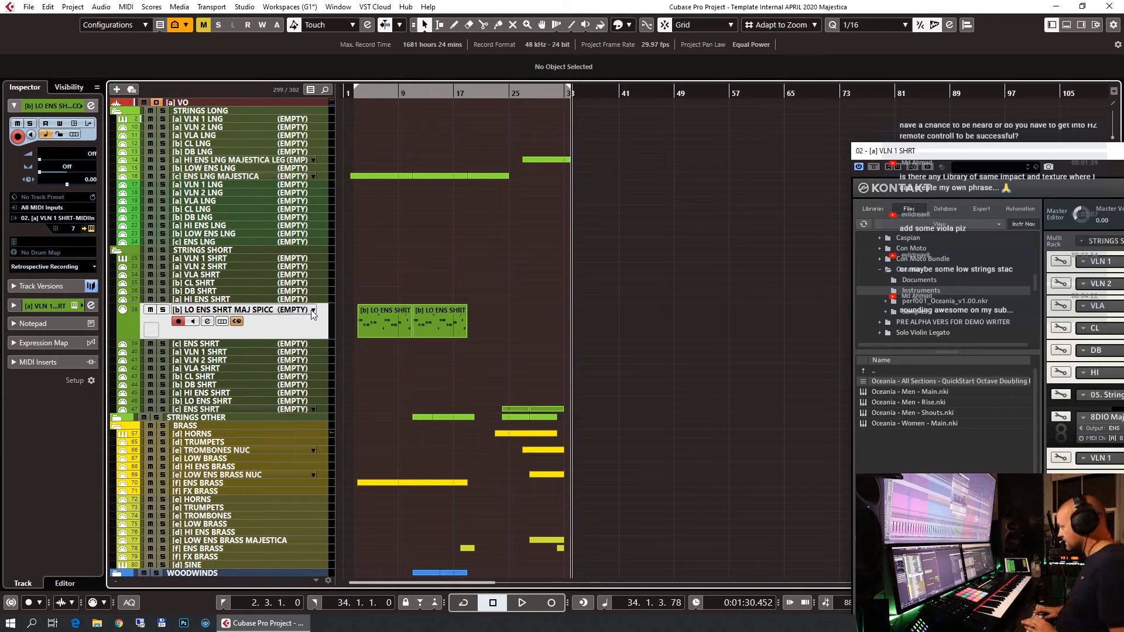
Bring the Kontakt window back into view and rename the low strings track as [b] LO MA2 PIZZ.
left_click_drag(925, 152, 576, 65)
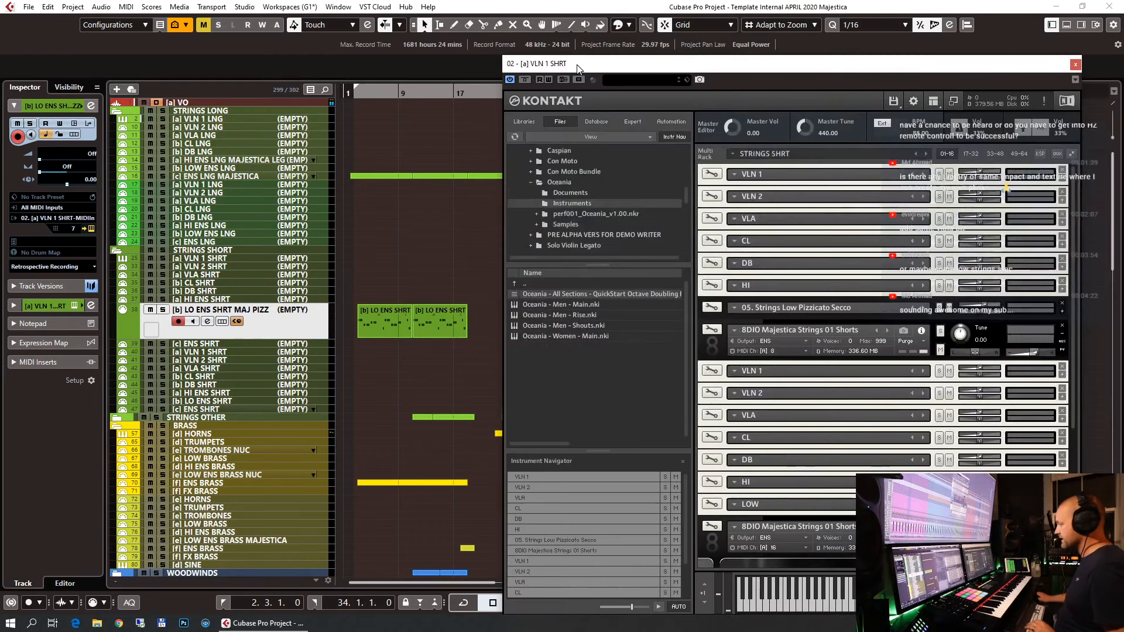
double_click(233, 310)
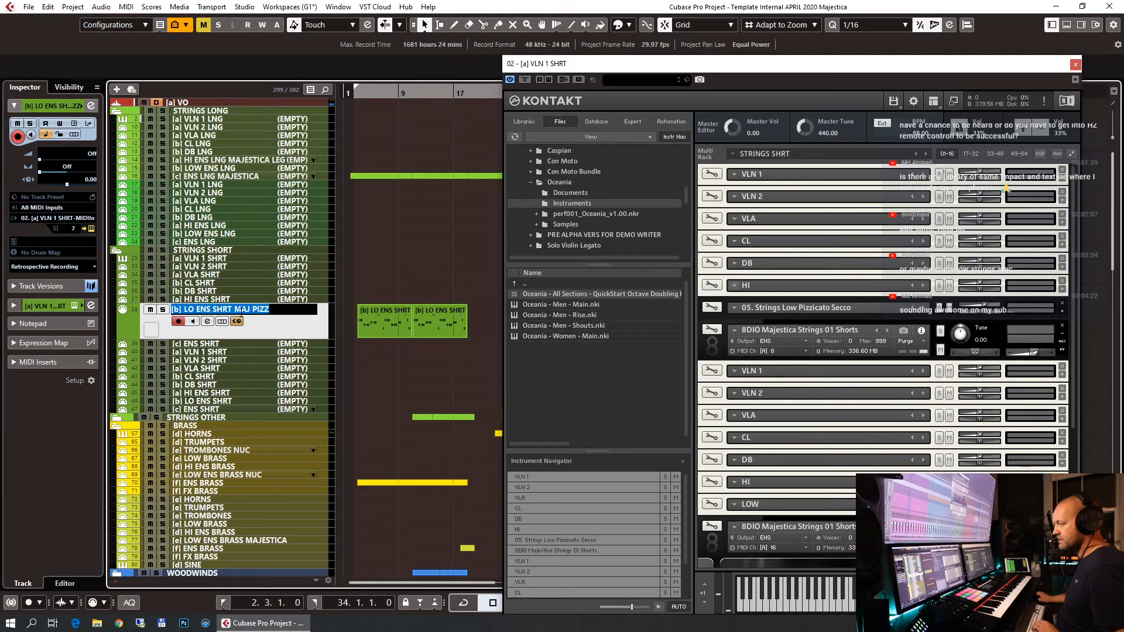
left_click_drag(250, 309, 195, 309)
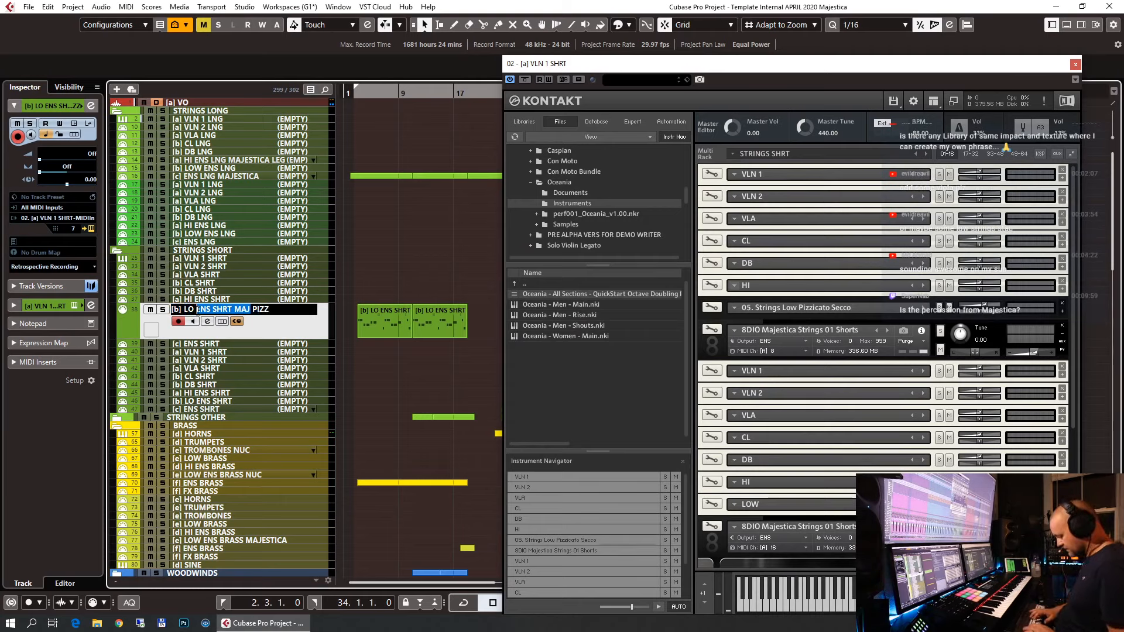
type("MA2")
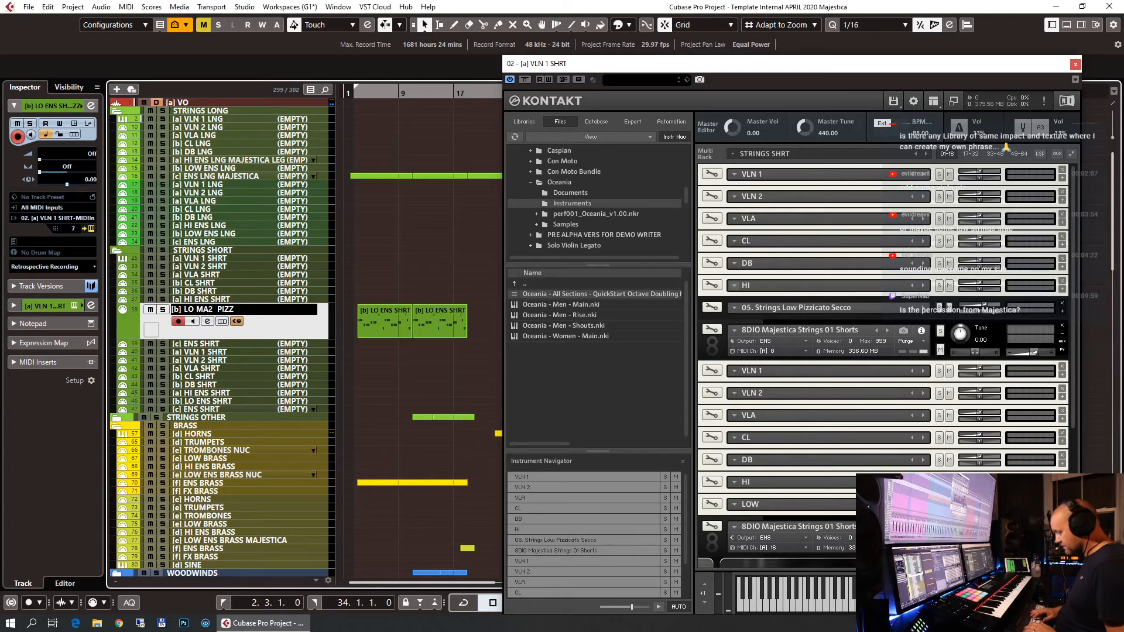
key("Return")
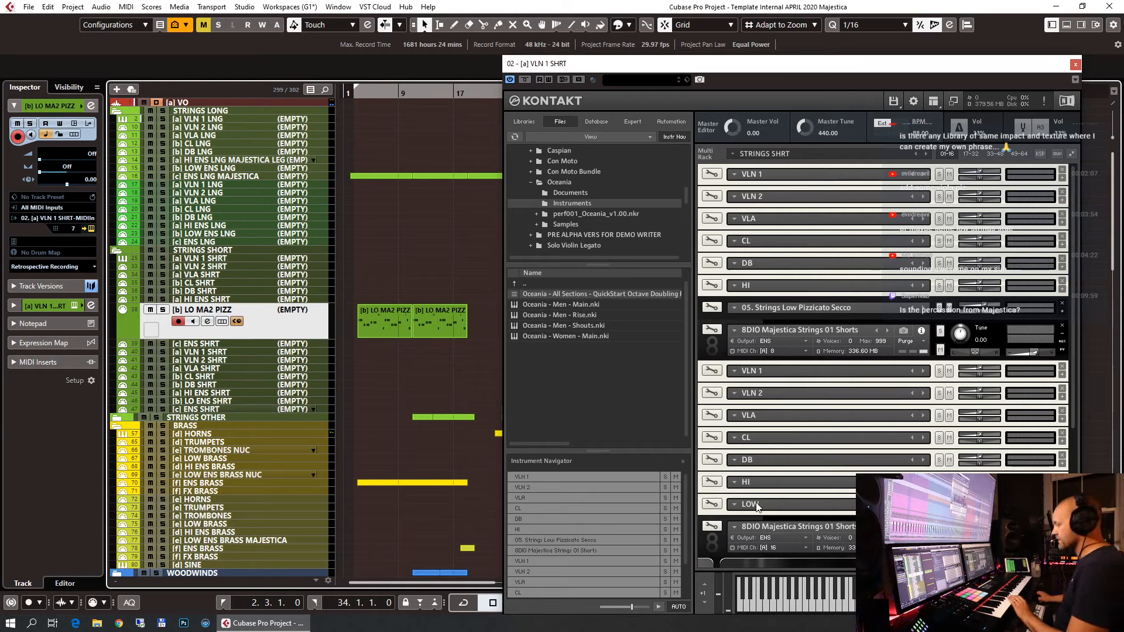
For the [b] LO ENS SHRT track, load 8DIO Majestica Strings 01 Shorts.nki into Kontakt's LOW slot, then select the [c] ENS SHRT track below.
left_click(269, 403)
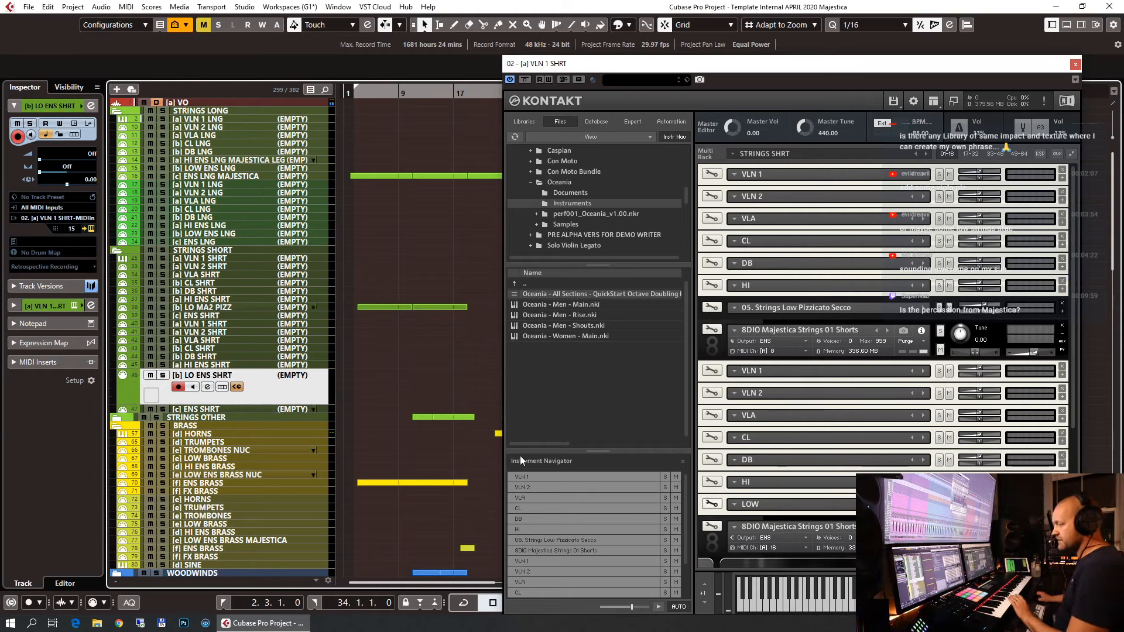
left_click_drag(765, 65, 514, 5)
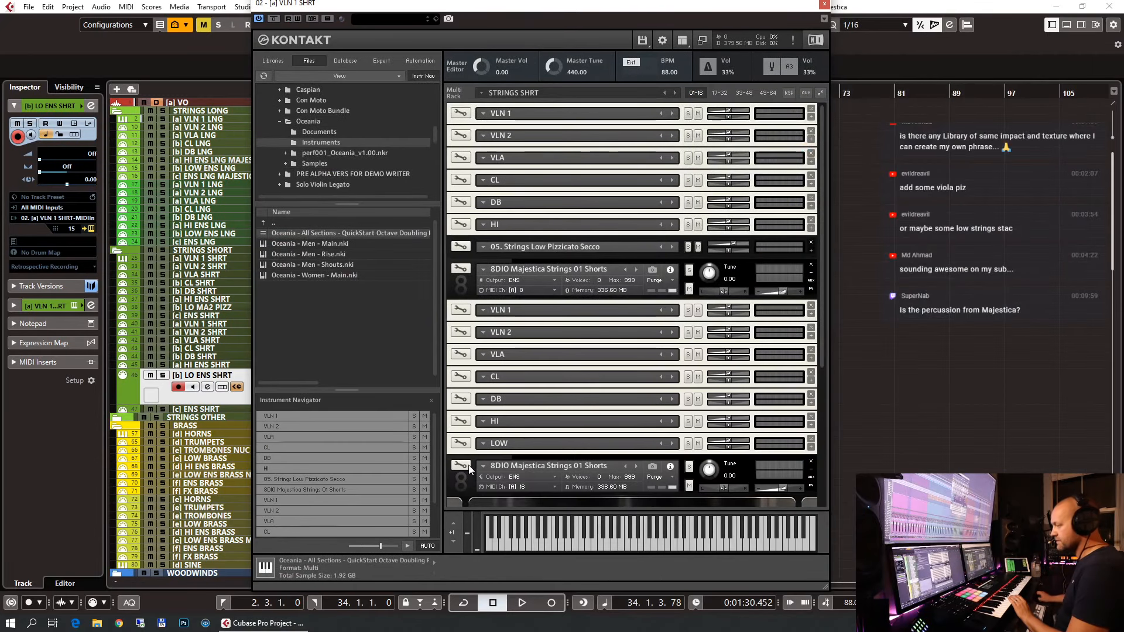
left_click(481, 444)
mouse_move(512, 451)
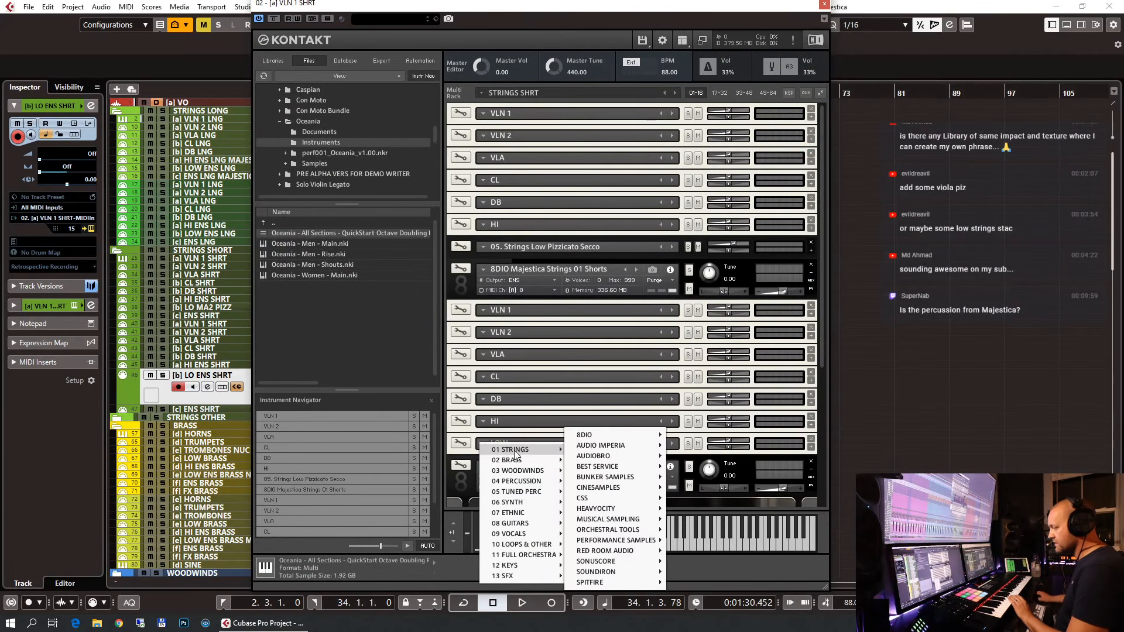
mouse_move(599, 441)
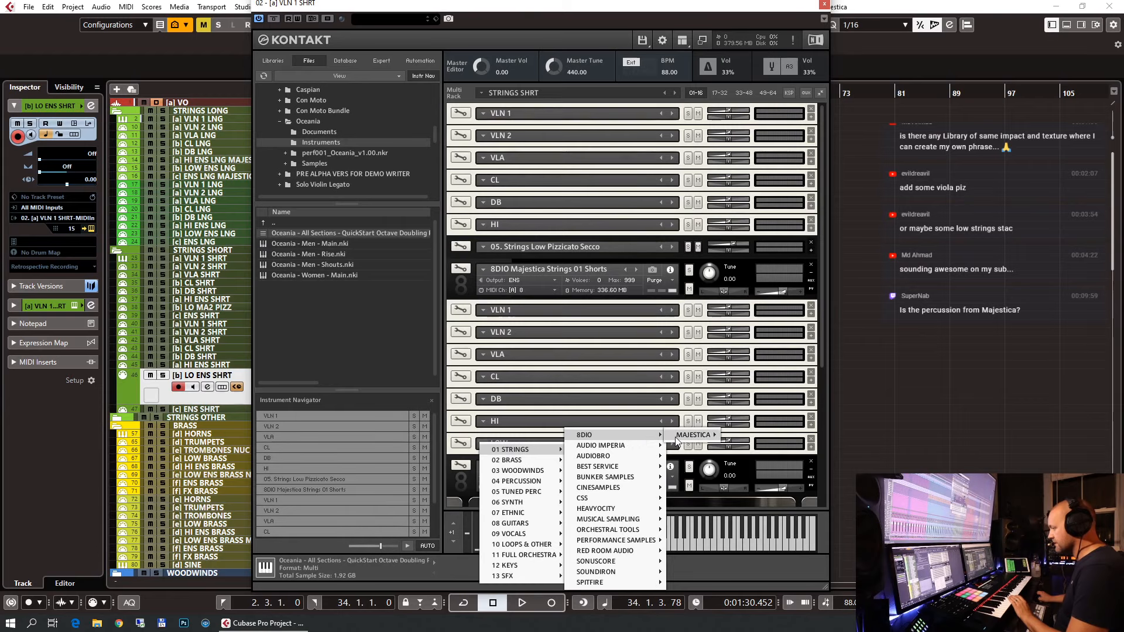
mouse_move(676, 437)
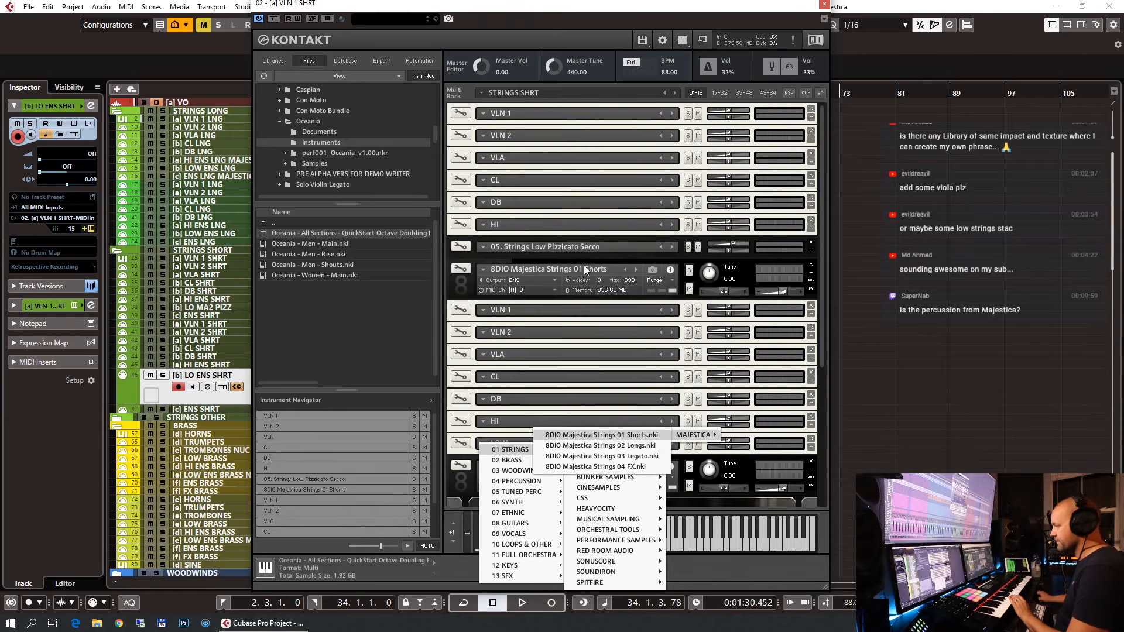
left_click(632, 435)
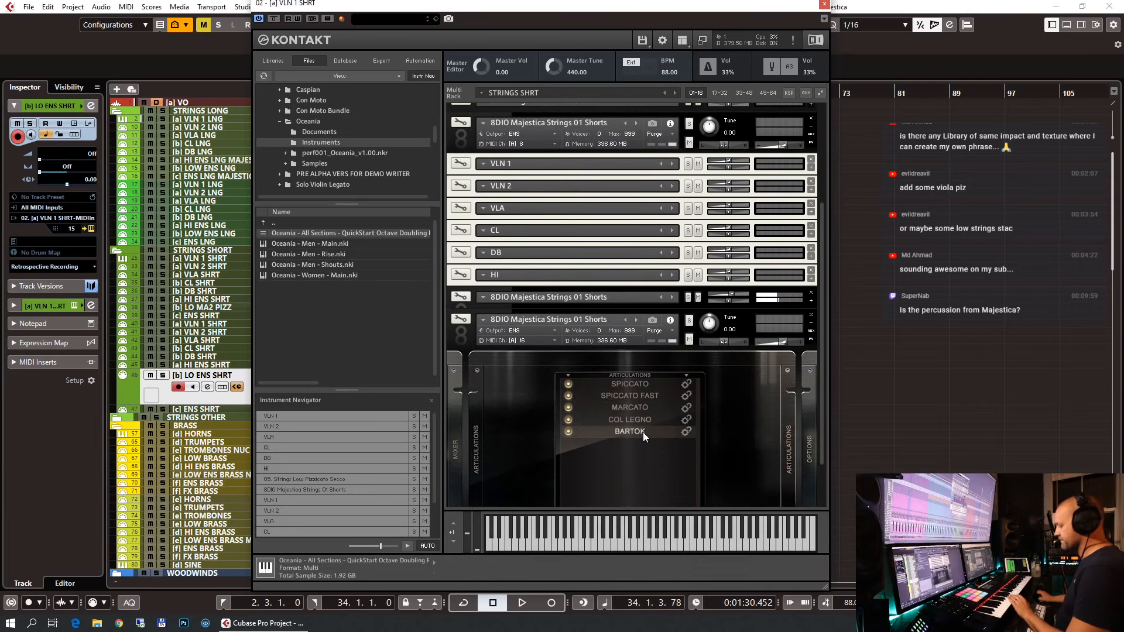
left_click(204, 409)
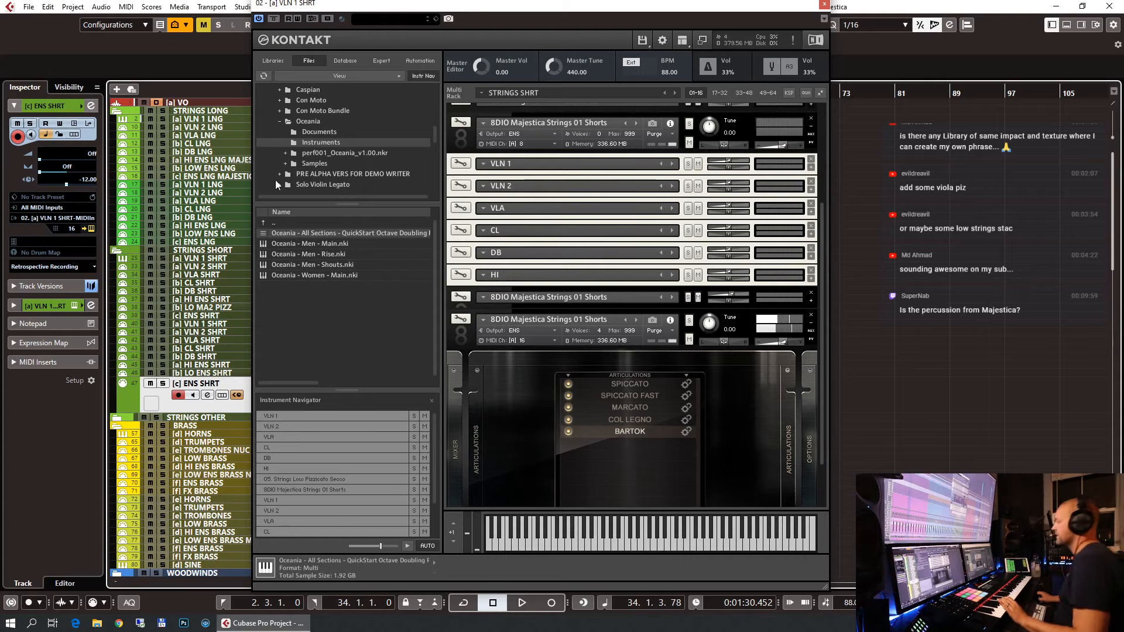
Close Kontakt and look through the percussion tracks LOW PERC MAJESTICA, 8DIO TAIKO and SFAO CYMBAL.
left_click(824, 5)
scroll(715, 274, "down", 5)
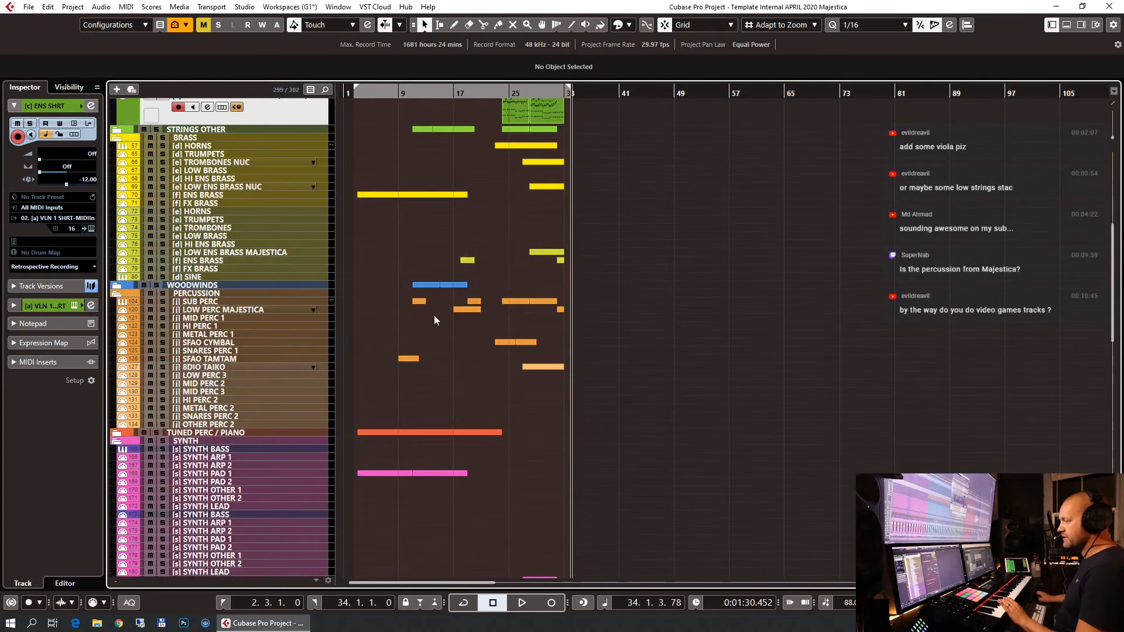
left_click(205, 309)
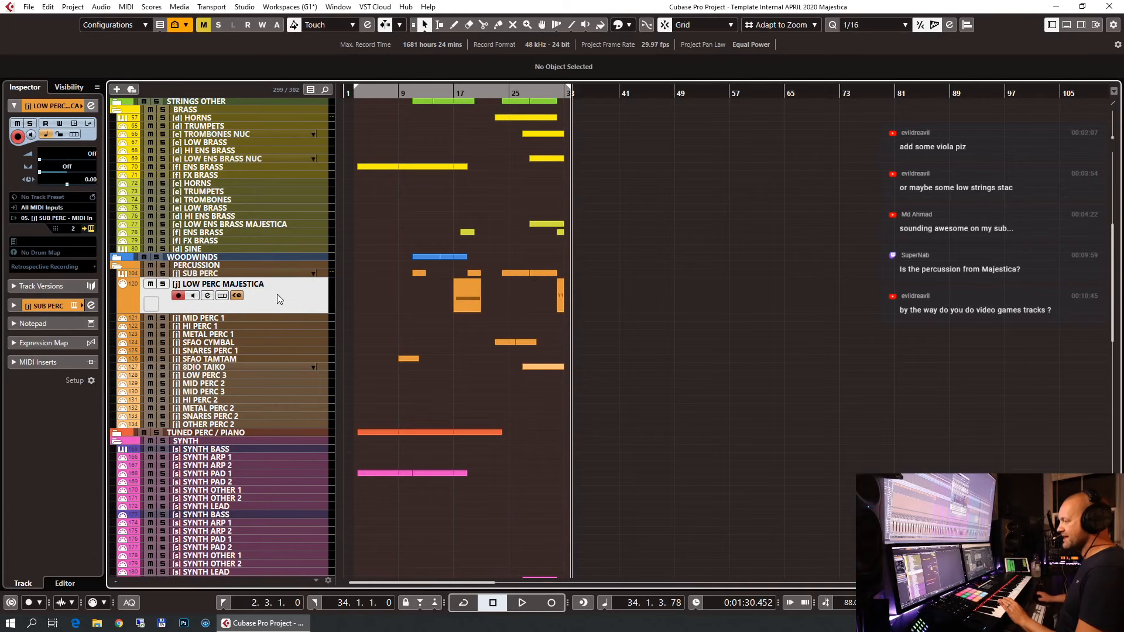
left_click(231, 374)
left_click(232, 340)
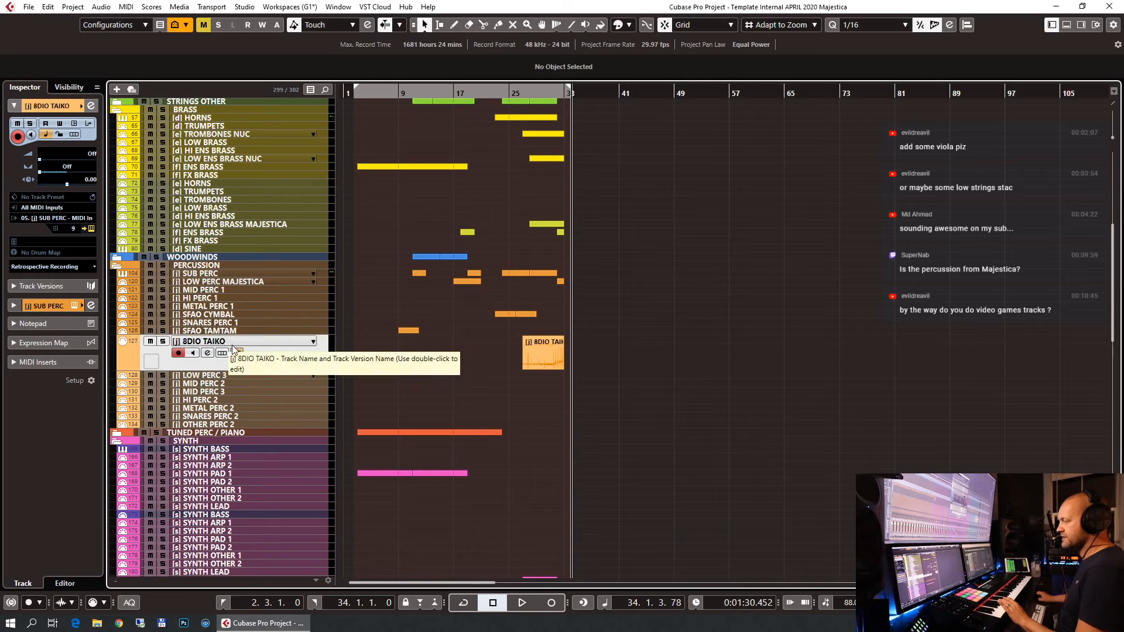
left_click(222, 314)
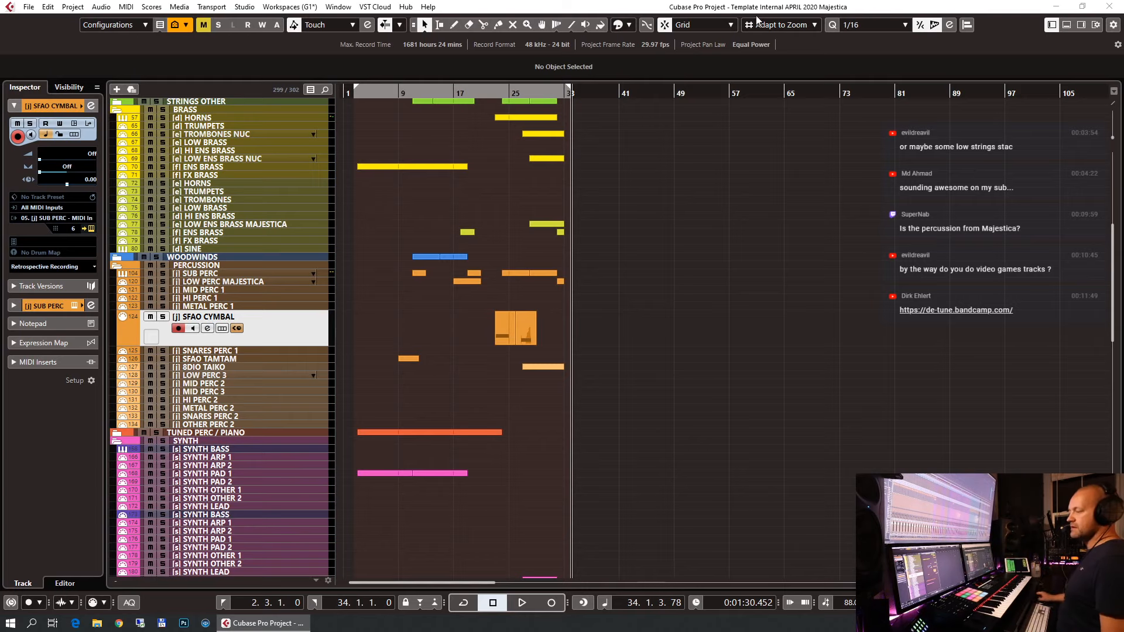
left_click(308, 333)
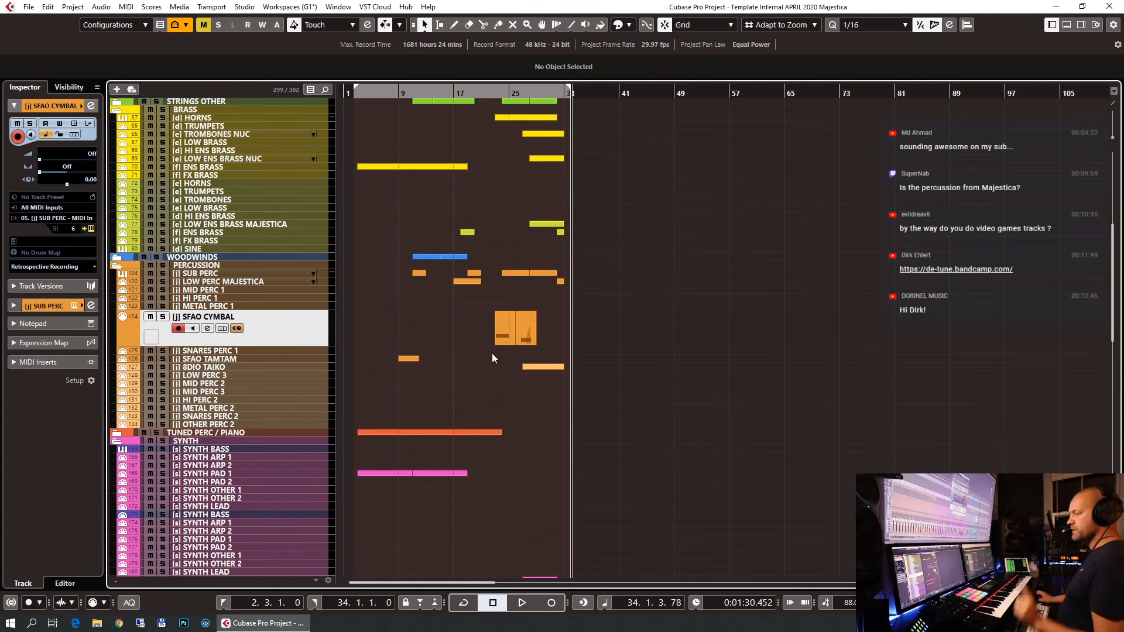
Select the [c] ENS SHRT track, open its Kontakt instrument and set the ENS Majestica shorts patch to the SPICCATO articulation.
scroll(347, 336, "up", 5)
left_click(210, 277)
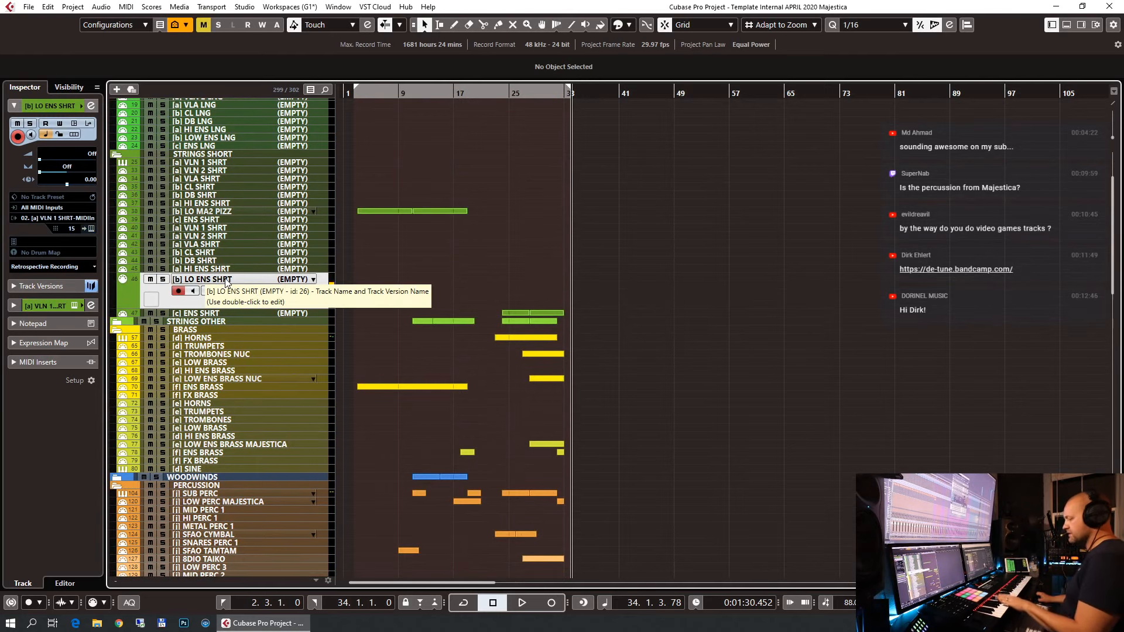
scroll(543, 305, "up", 3)
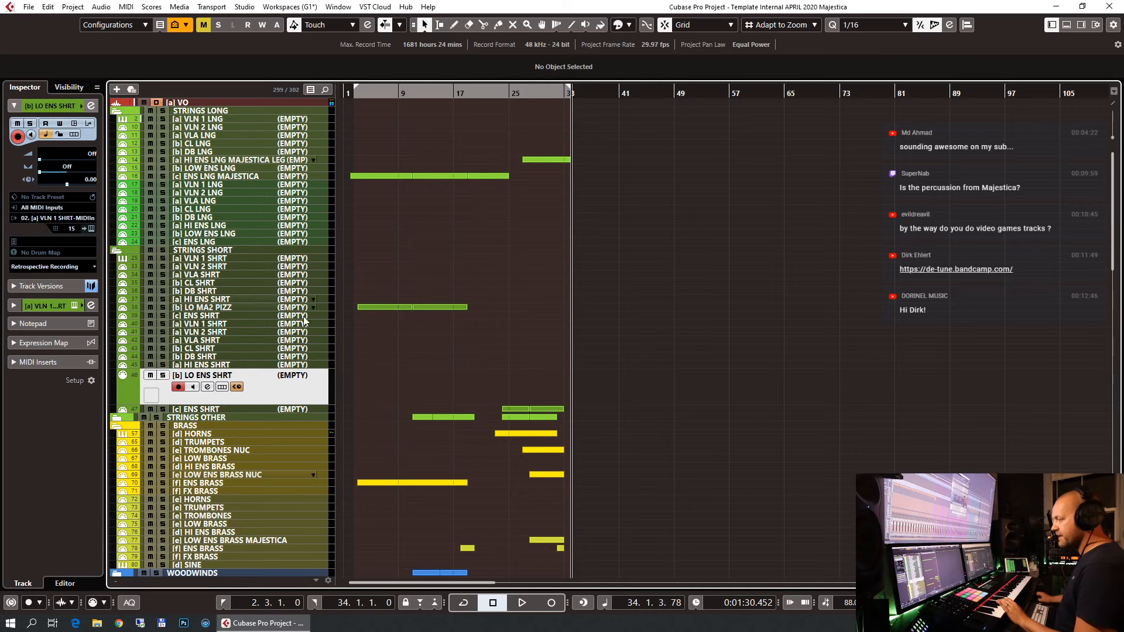
left_click(225, 409)
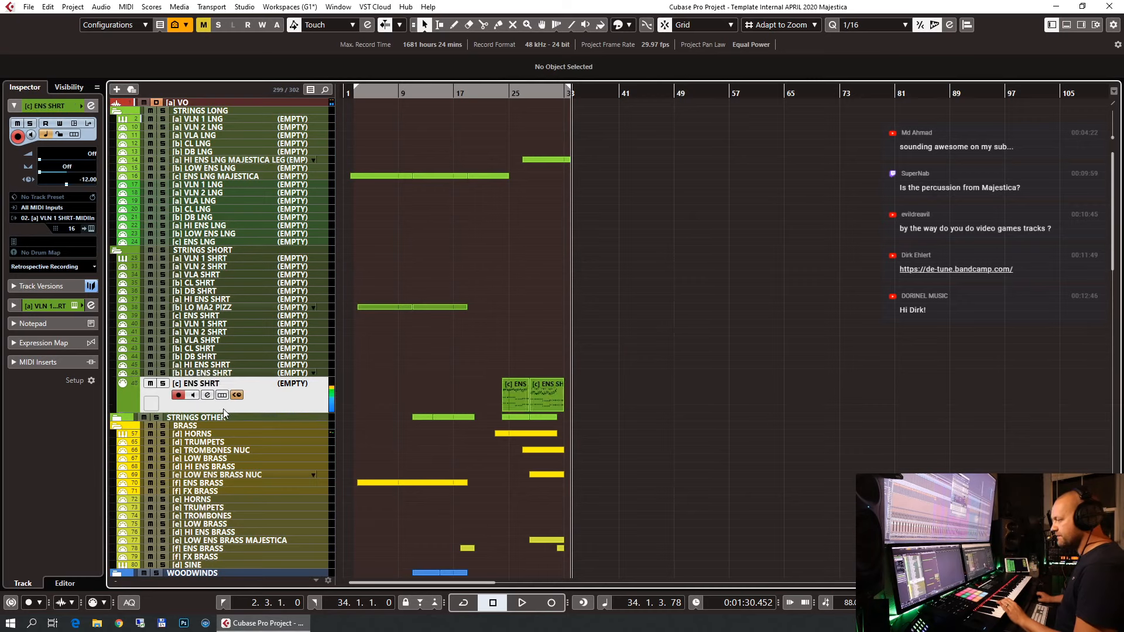
left_click(92, 229)
scroll(604, 418, "down", 6)
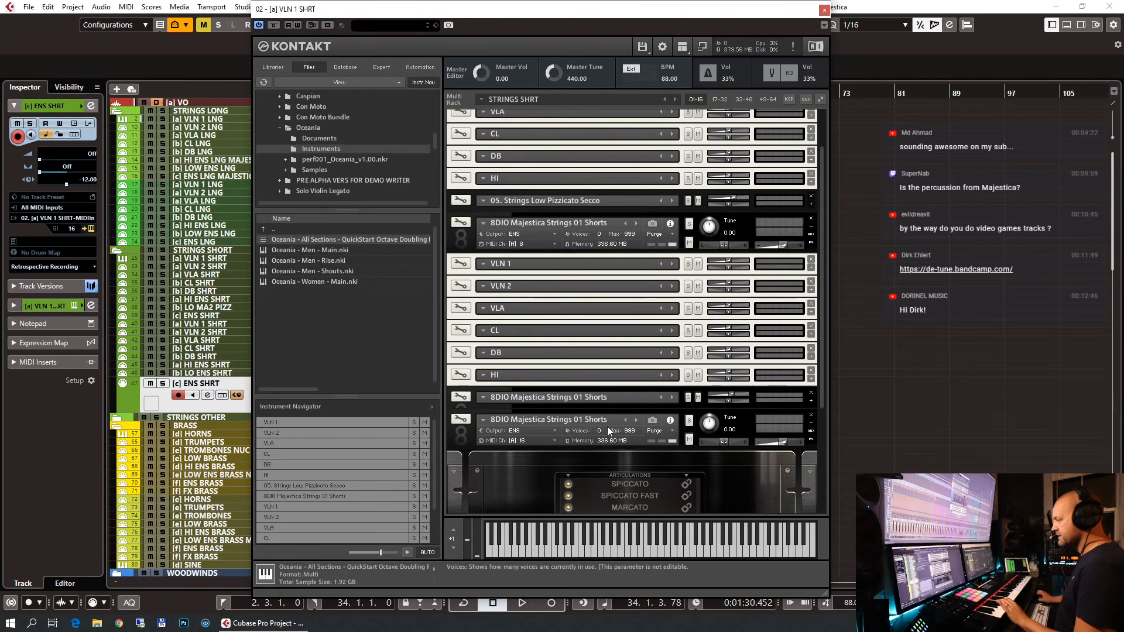
left_click(631, 385)
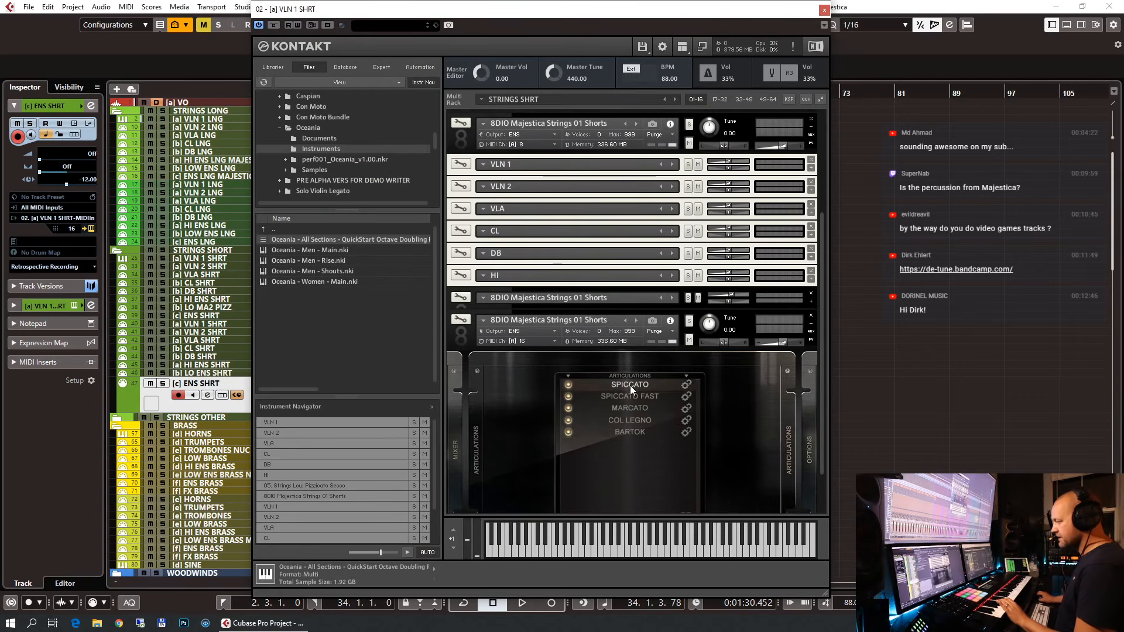
Audition SPICCATO FAST on the ENS Majestica shorts patch and switch the articulation back to SPICCATO.
scroll(502, 373, "up", 6)
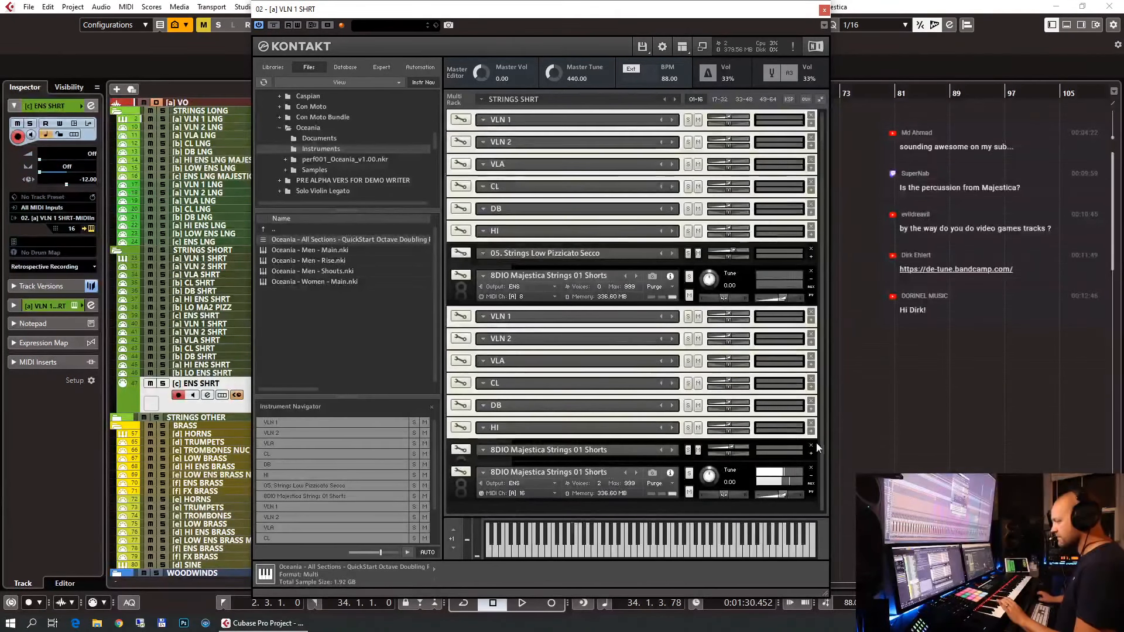
scroll(454, 486, "down", 2)
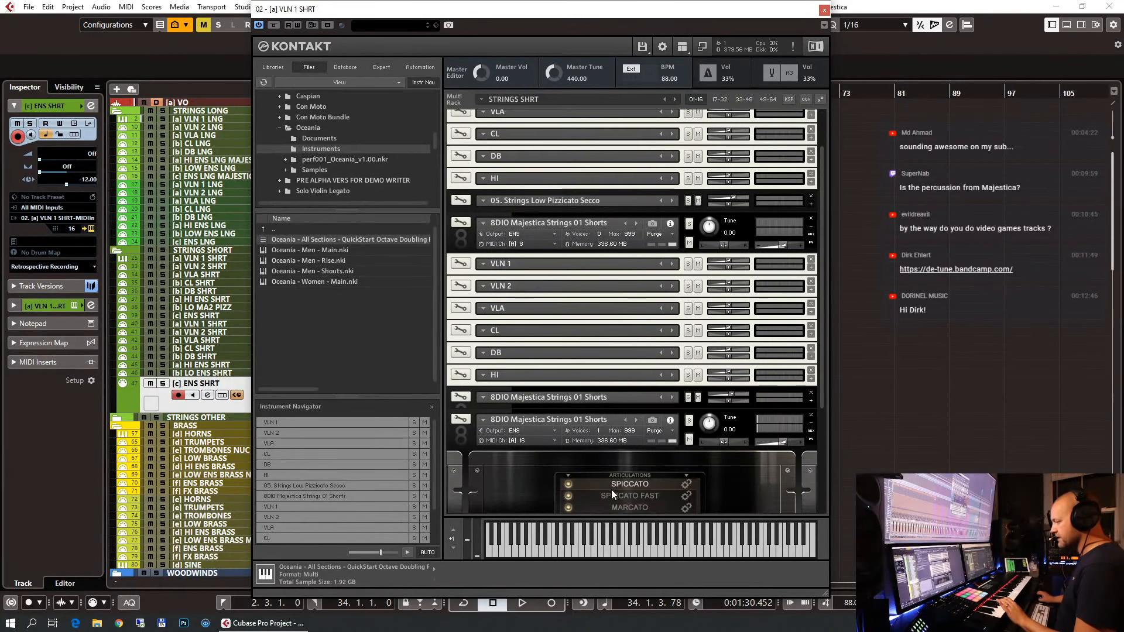
left_click(624, 495)
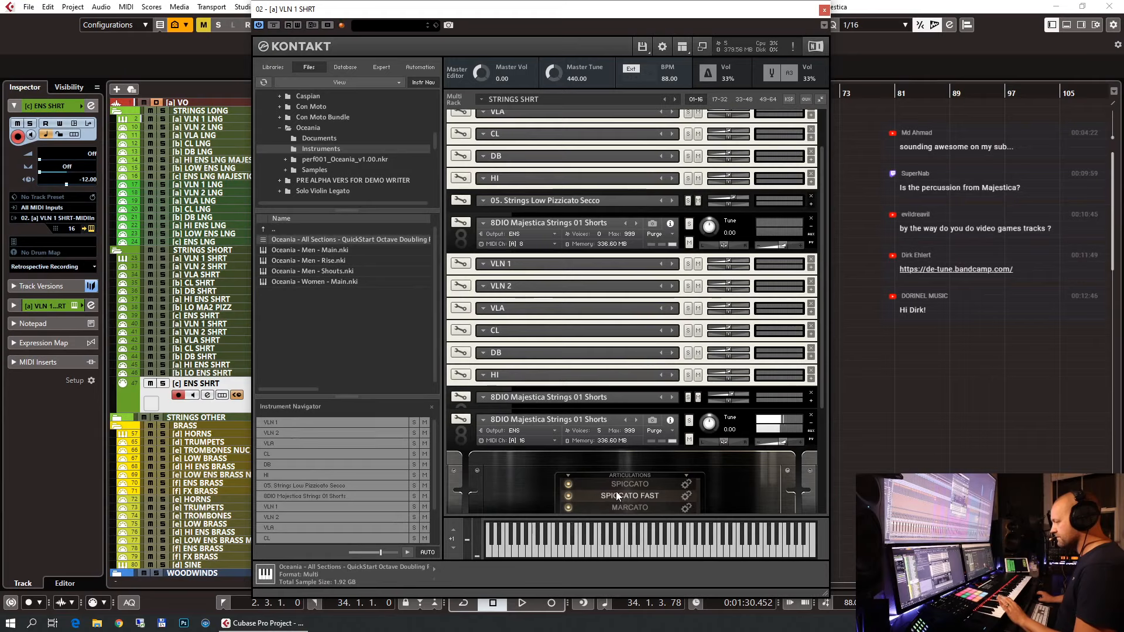
left_click(603, 480)
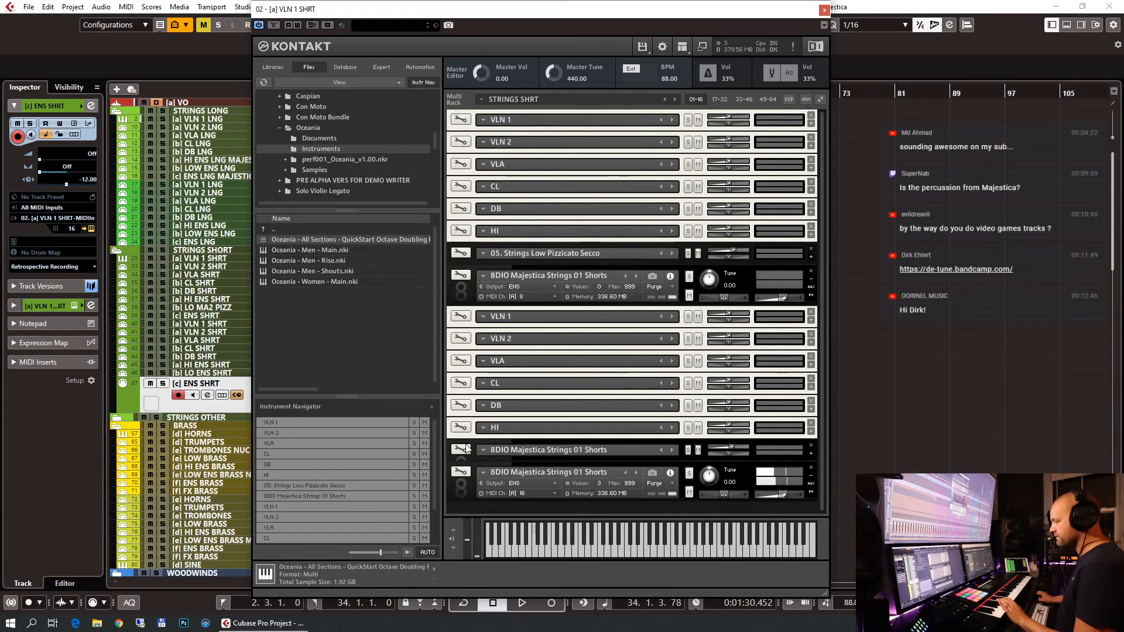
Set the LOW Majestica shorts patch to the BARTOK articulation, with the [b] LO ENS SHRT track selected, and close Kontakt.
scroll(764, 454, "up", 2)
left_click(811, 454)
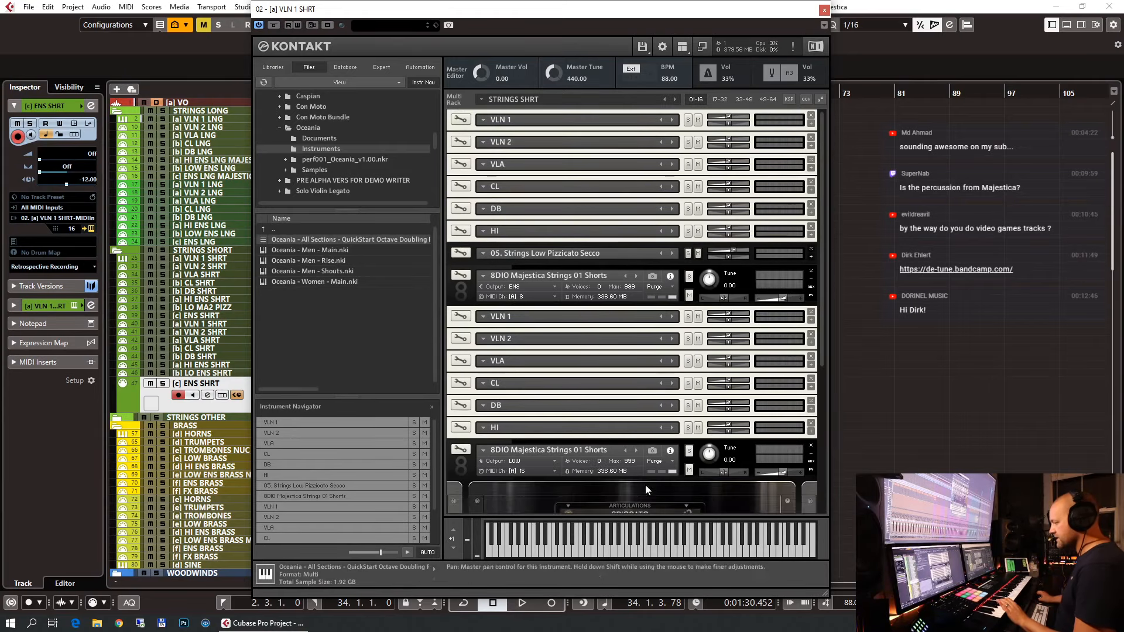
scroll(635, 484, "down", 4)
left_click(633, 458)
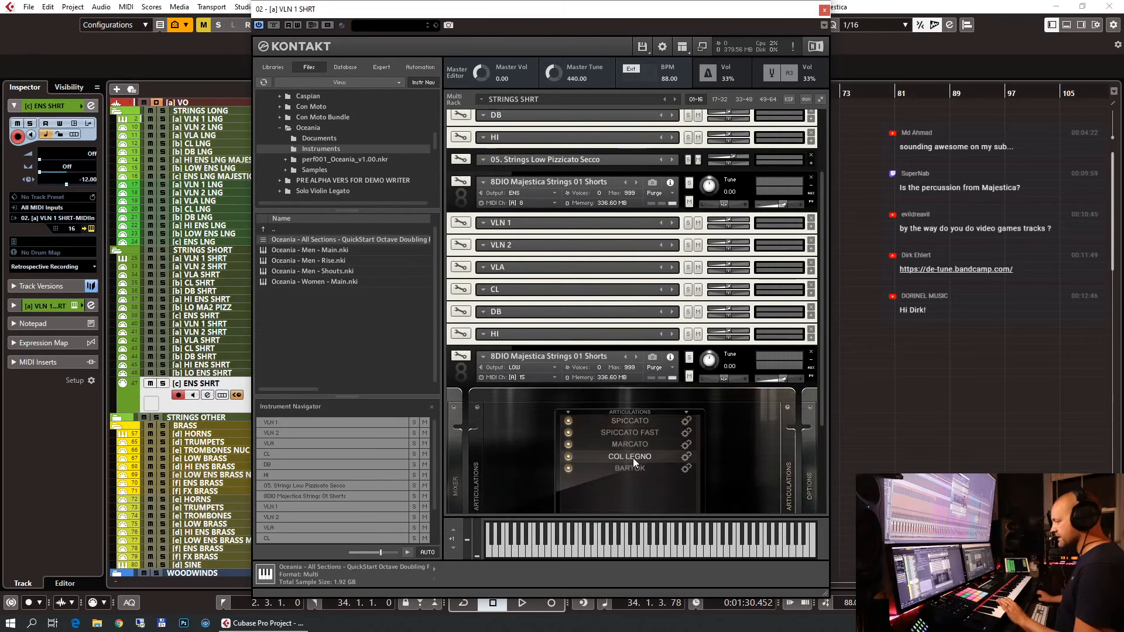
left_click(233, 374)
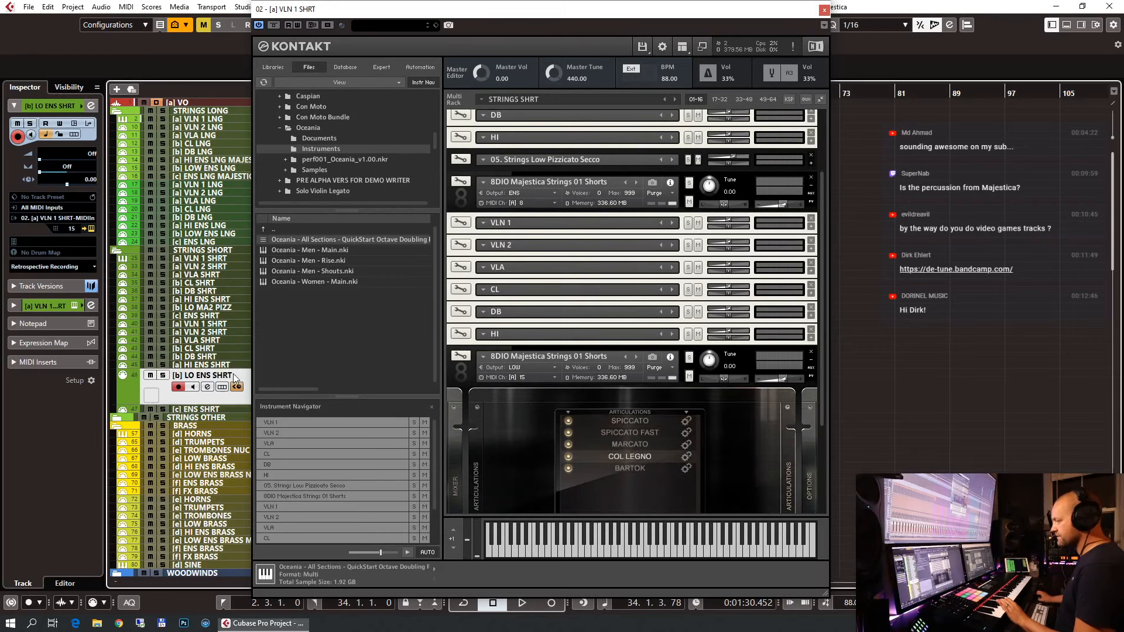
left_click(627, 467)
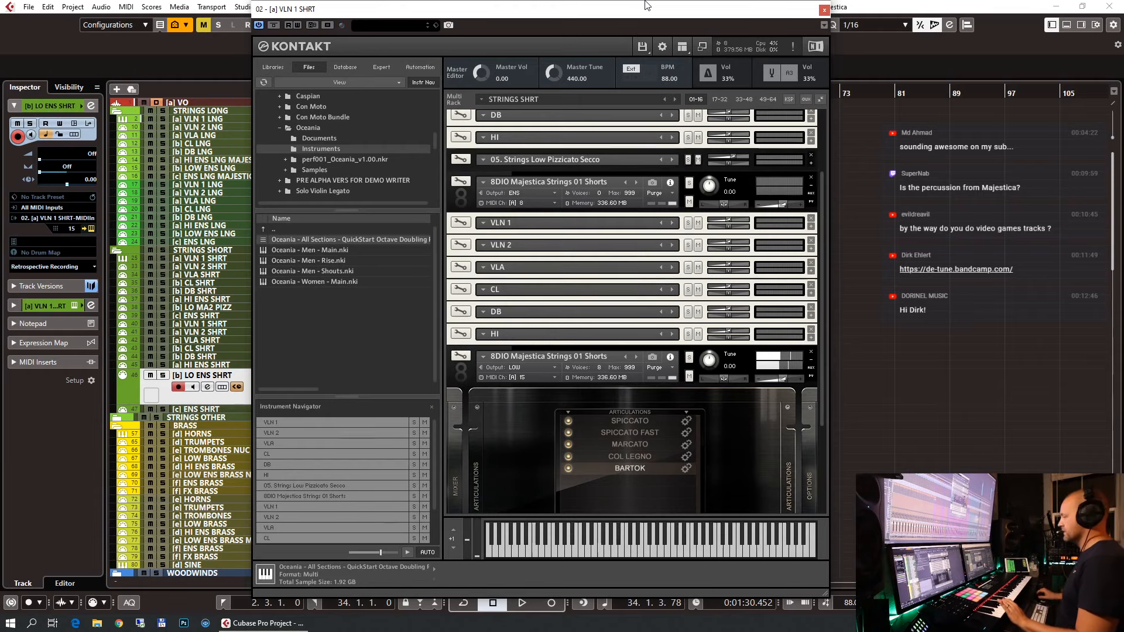
left_click(824, 10)
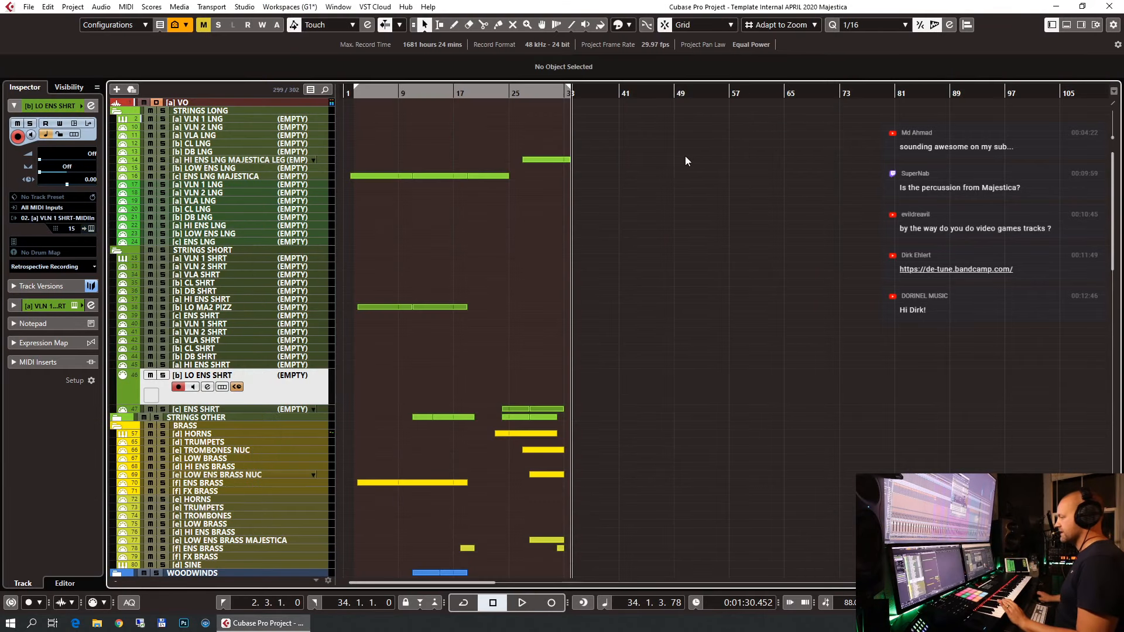
Record a low strings phrase on the [b] LO ENS SHRT track from bar 30 into bar 33.
left_click(537, 93)
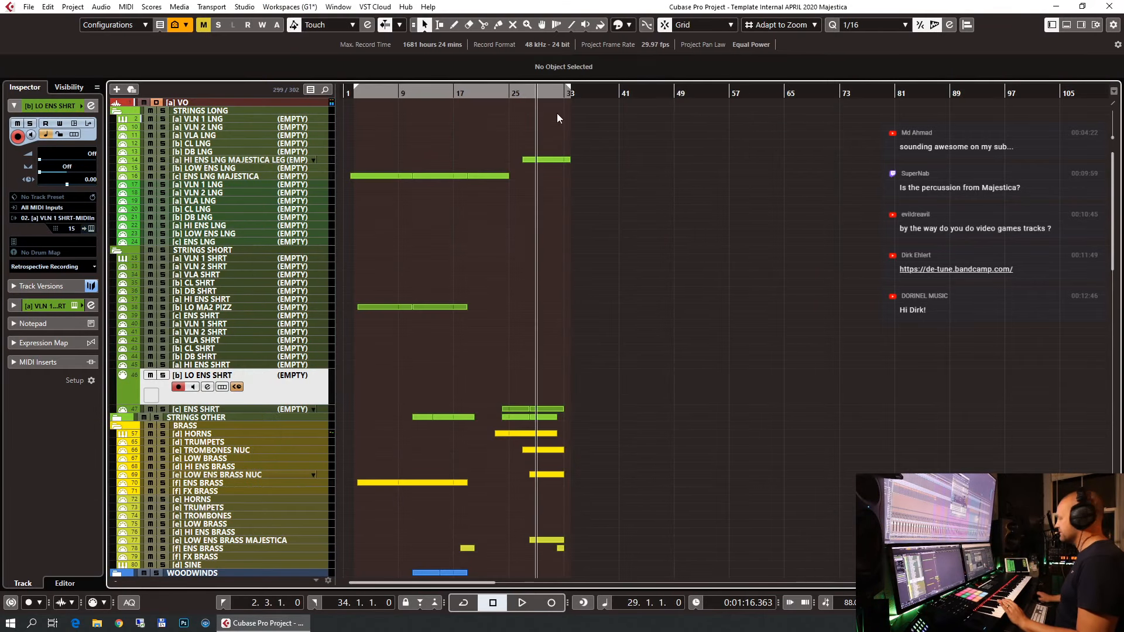
left_click(542, 90)
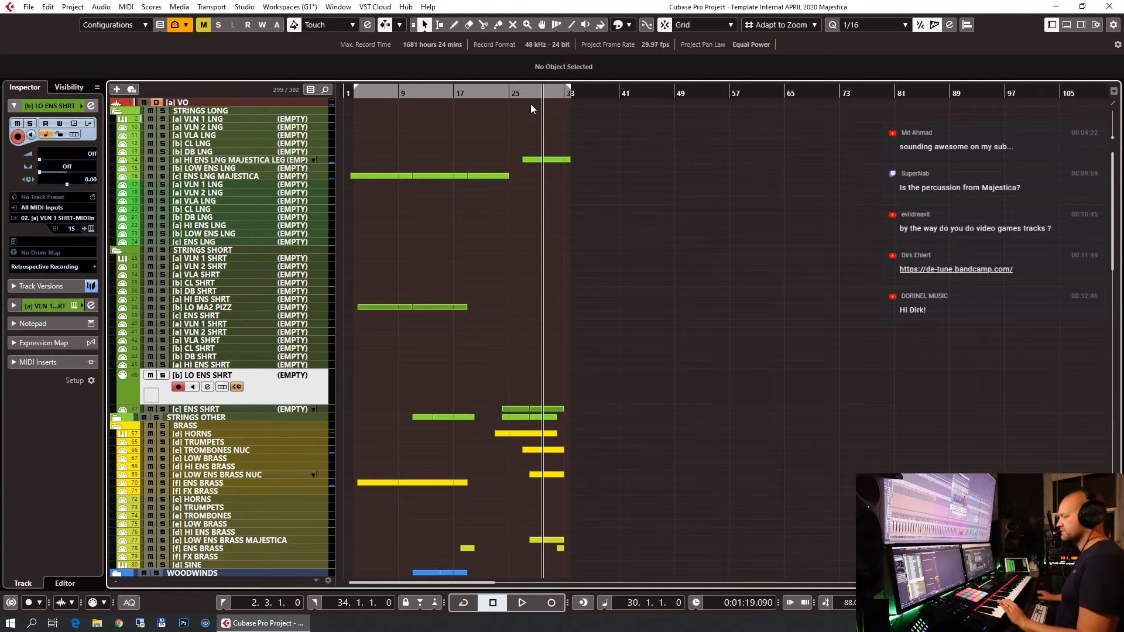
key("KP_Multiply")
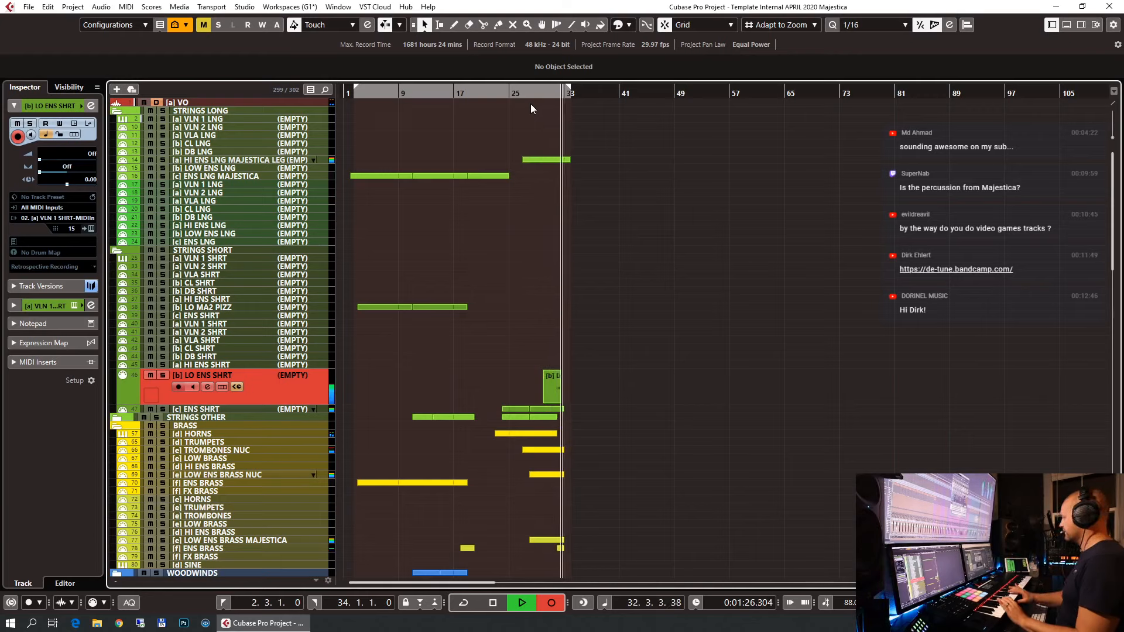
key("space")
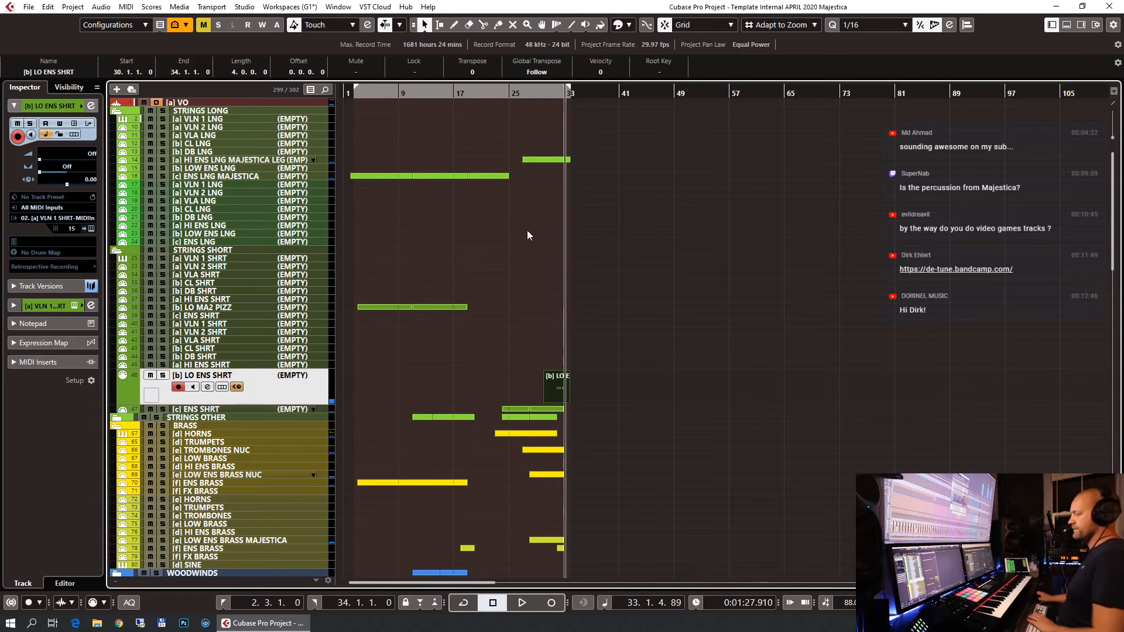
Quantize the recorded low strings notes to 1/16, shift the third and fourth octave pairs in bar 32 one sixteenth later, and play them back.
double_click(567, 377)
key("q")
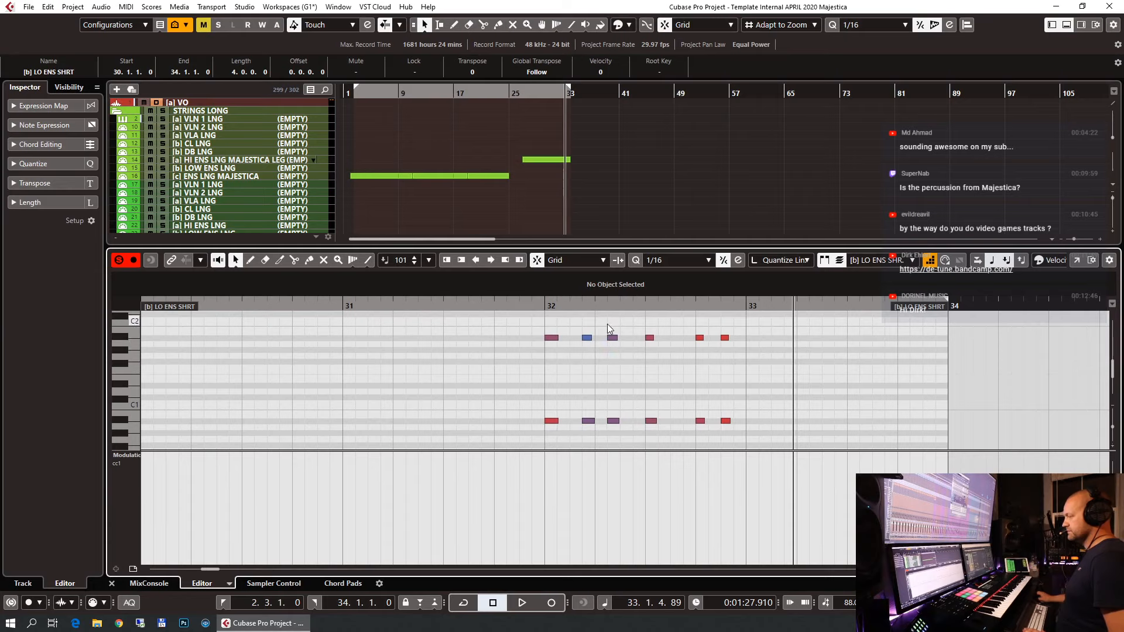
left_click_drag(606, 325, 666, 445)
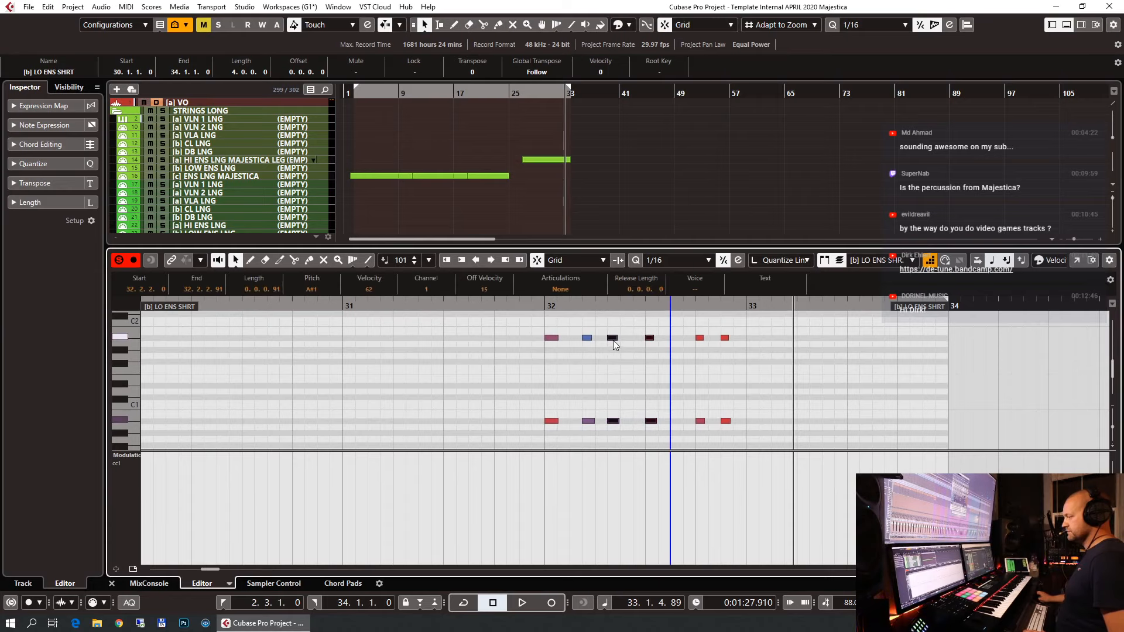
left_click_drag(613, 341, 624, 342)
left_click(549, 325)
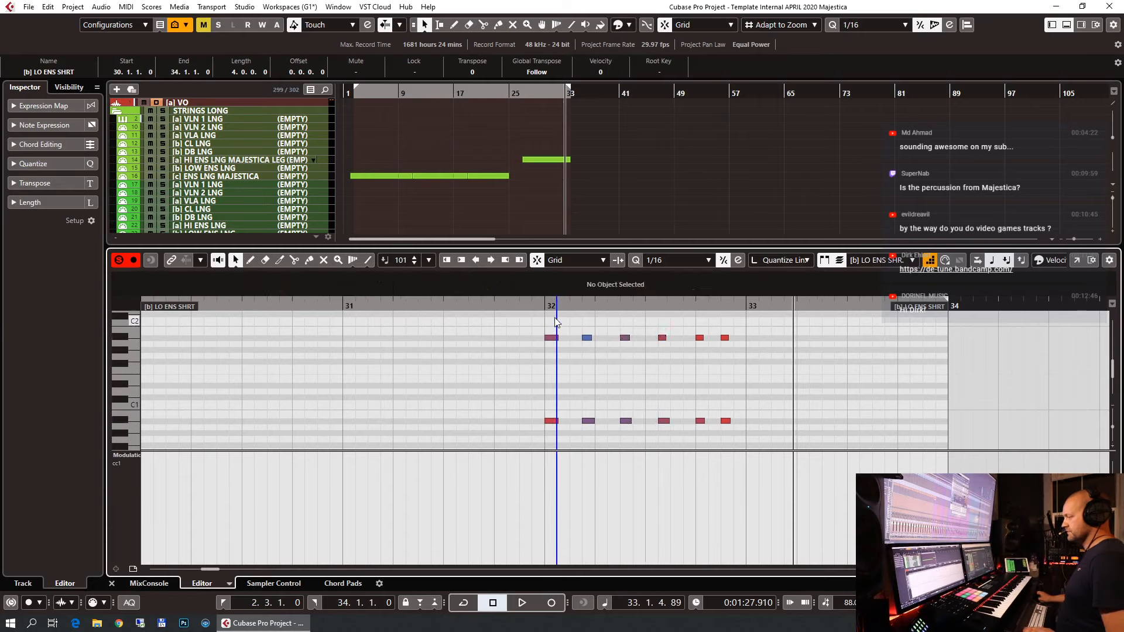
key("space")
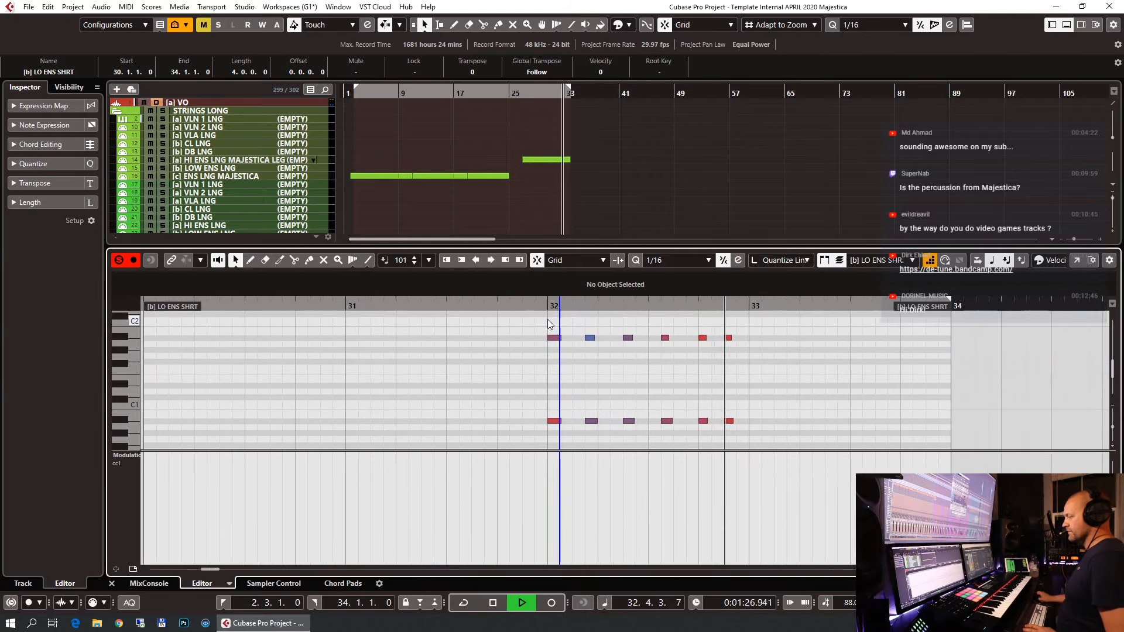
key("space")
key("Return")
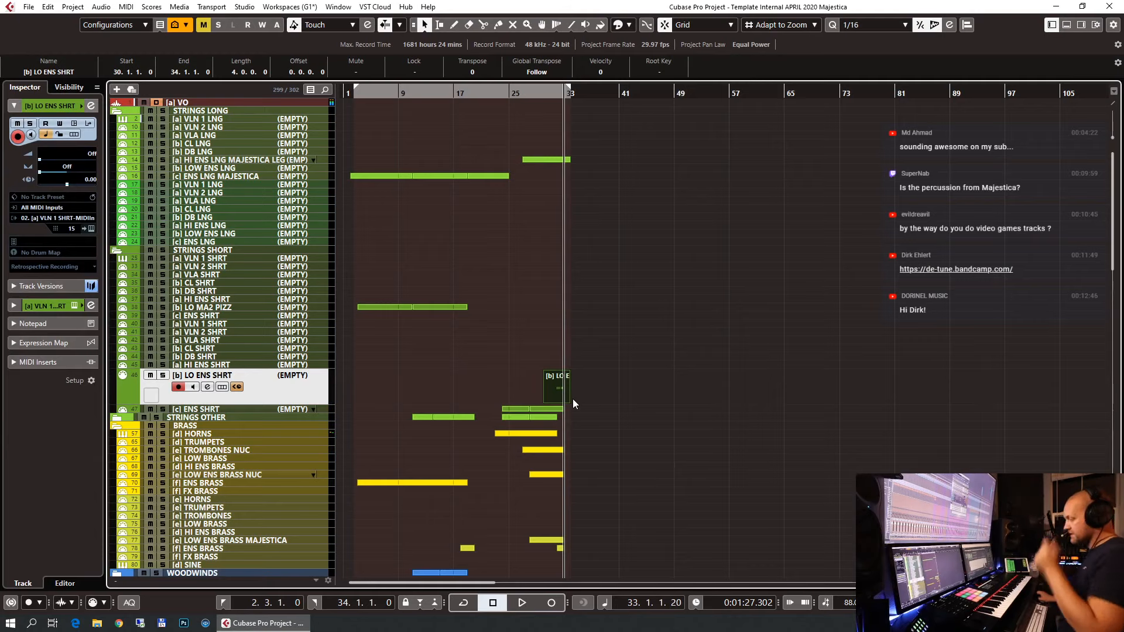
Trim the end of the [b] LO ENS SHRT part back to bar 33.
key("h")
key("h")
key("h")
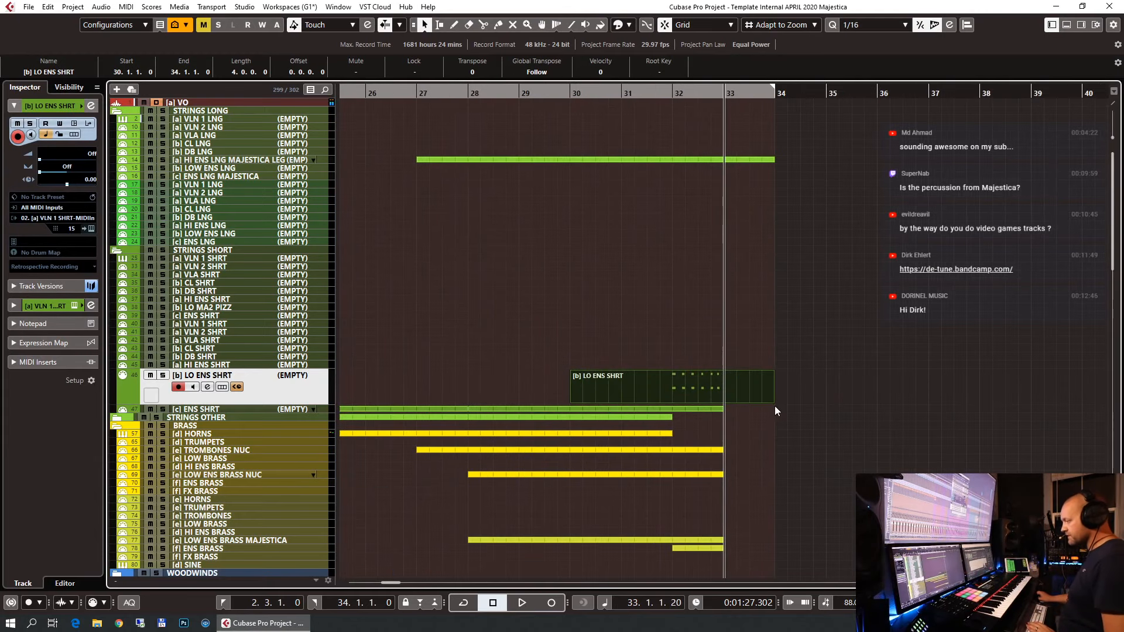
left_click_drag(774, 403, 725, 404)
key("g")
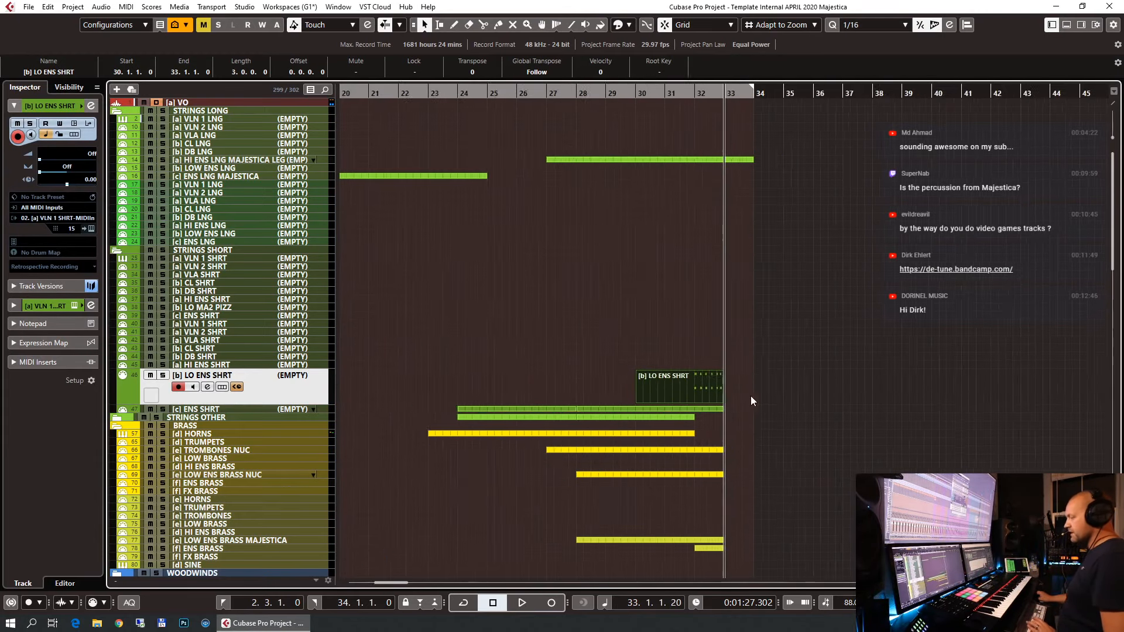
key("g")
key("g")
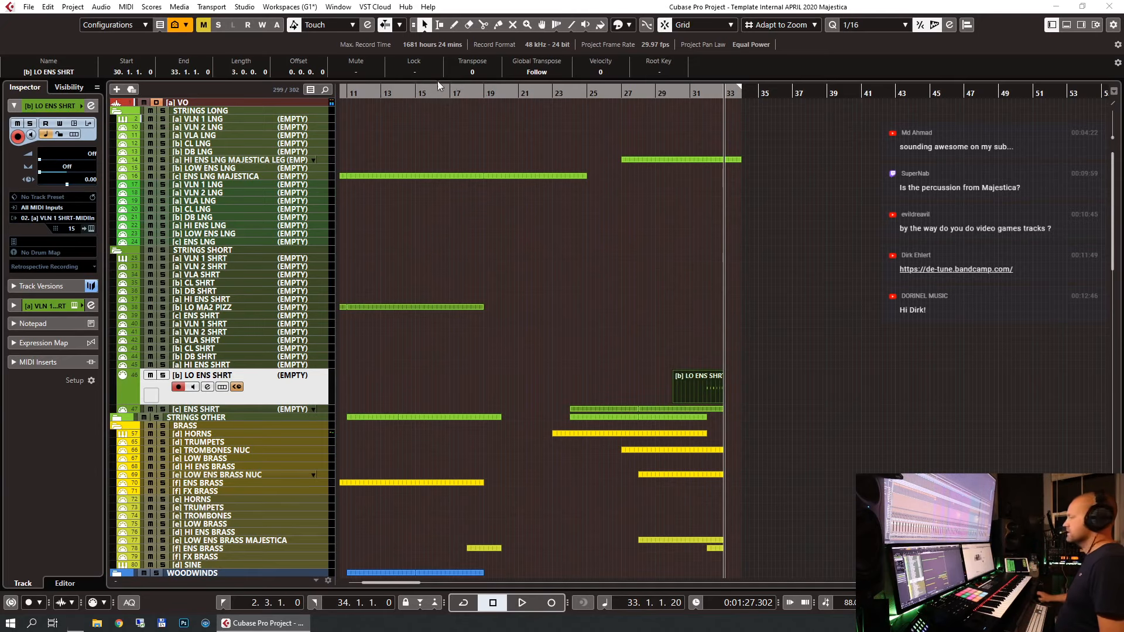
Switch to the browser and open the Oceania library page on the Performance Samples website, dismissing the newsletter popup.
key("super+shift+Left")
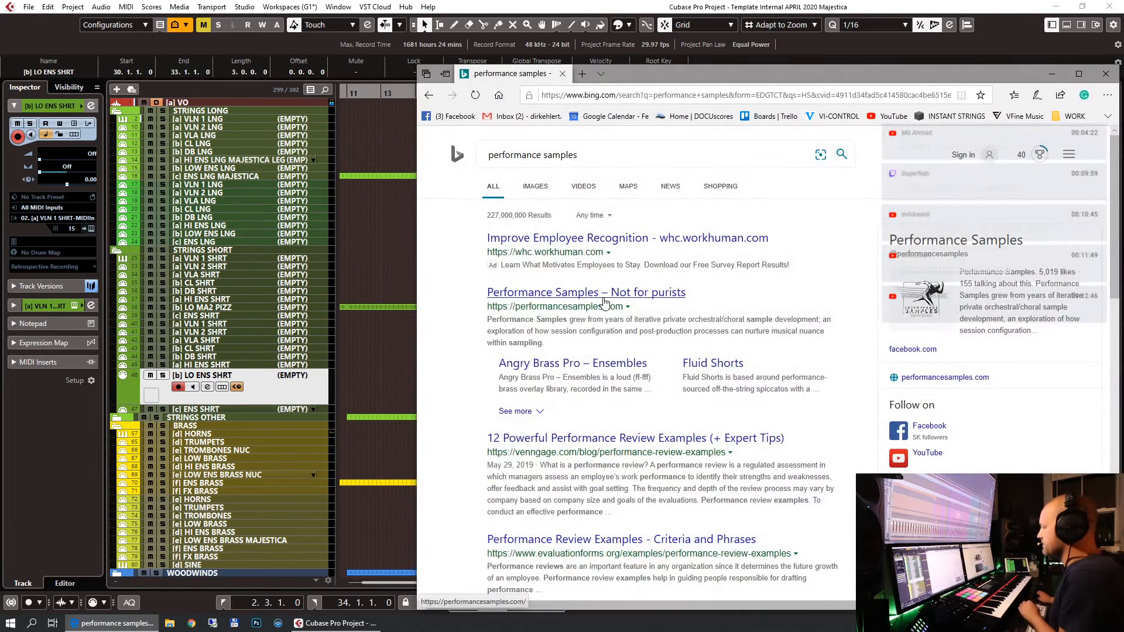
left_click(604, 296)
left_click(1078, 74)
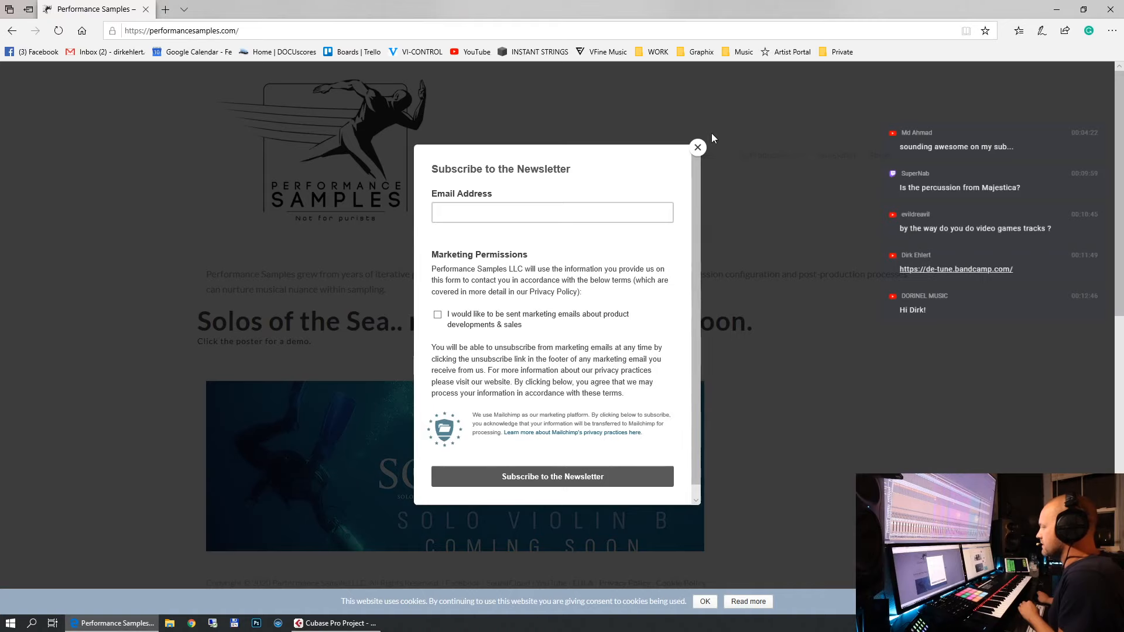
left_click(698, 149)
mouse_move(595, 162)
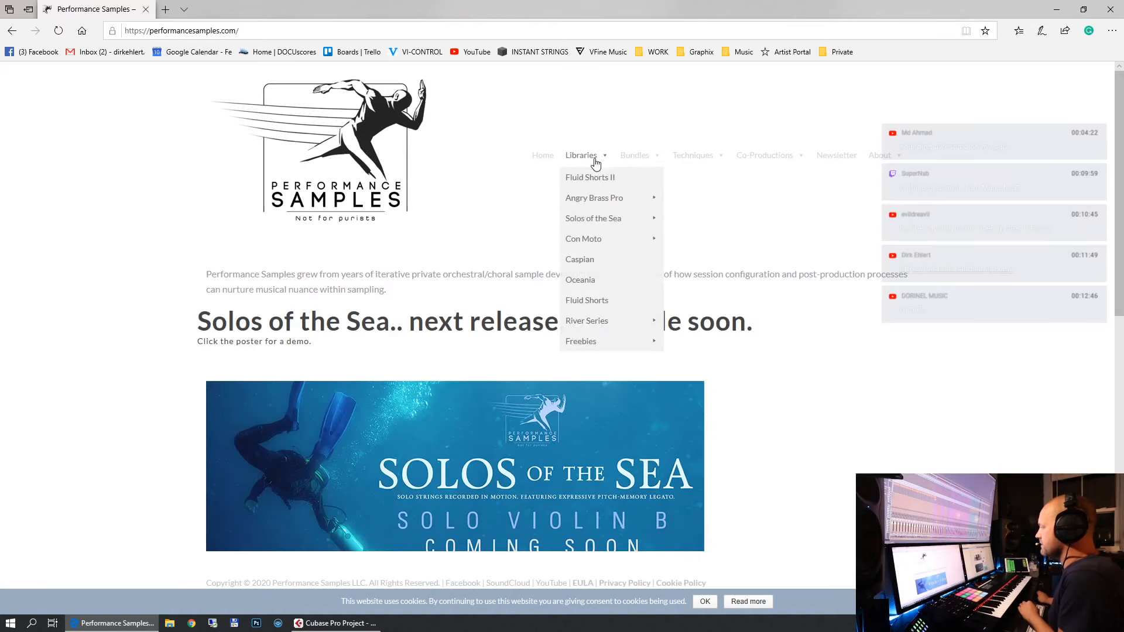
left_click(619, 285)
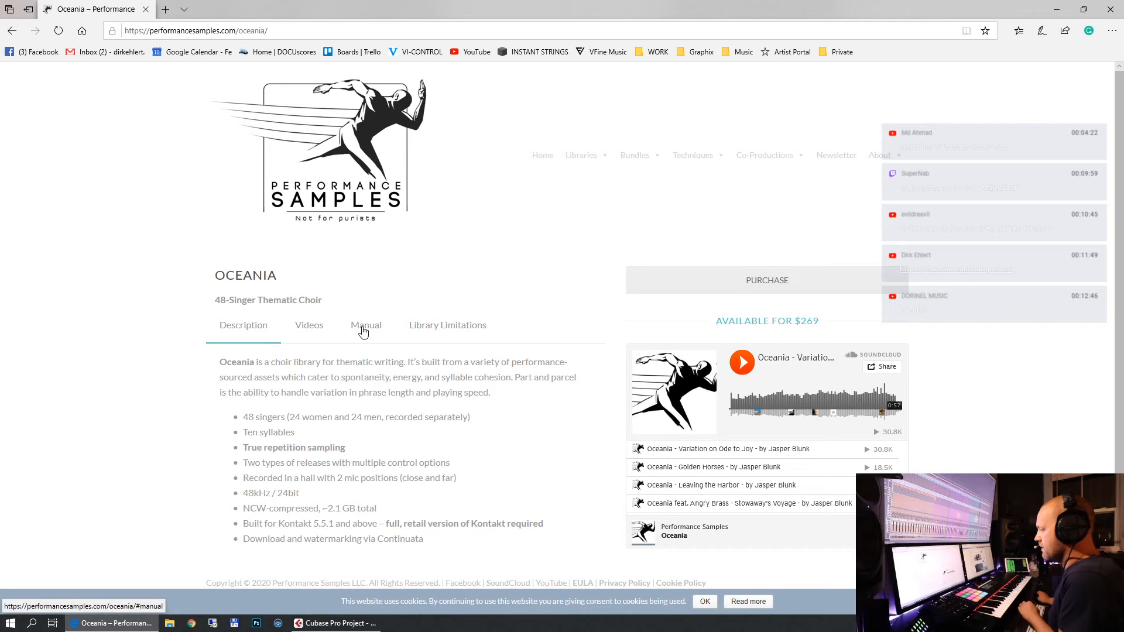
Open the Oceania manual and read its Sample Delay section, highlighting the recommended -80 ms MIDI track setting.
left_click(364, 326)
scroll(205, 378, "down", 2)
scroll(199, 373, "down", 3)
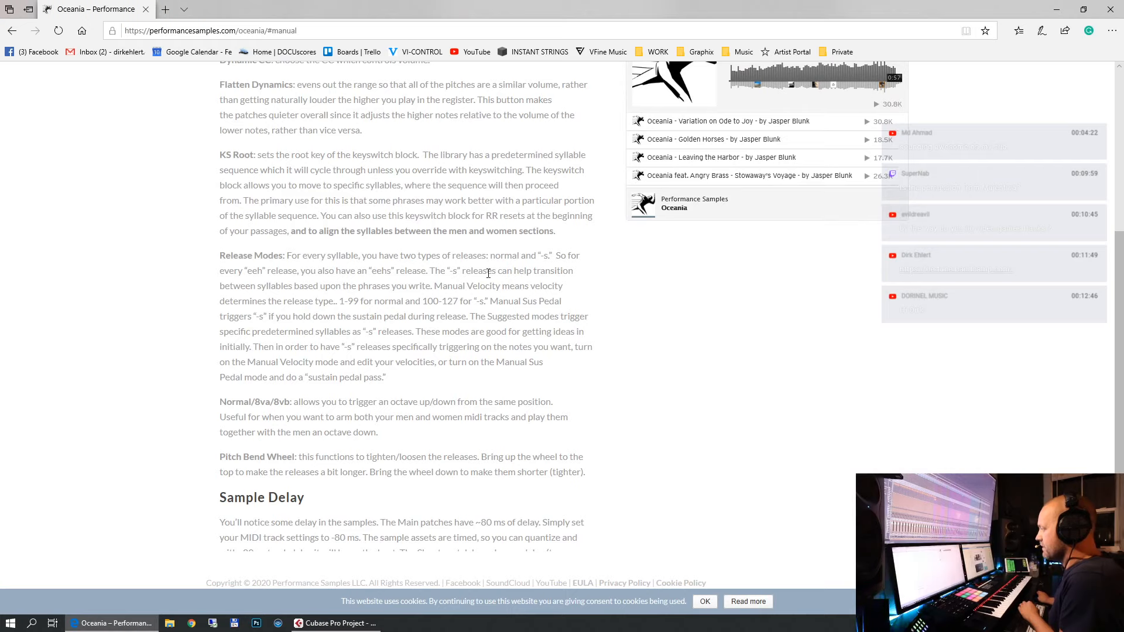
scroll(375, 328, "down", 2)
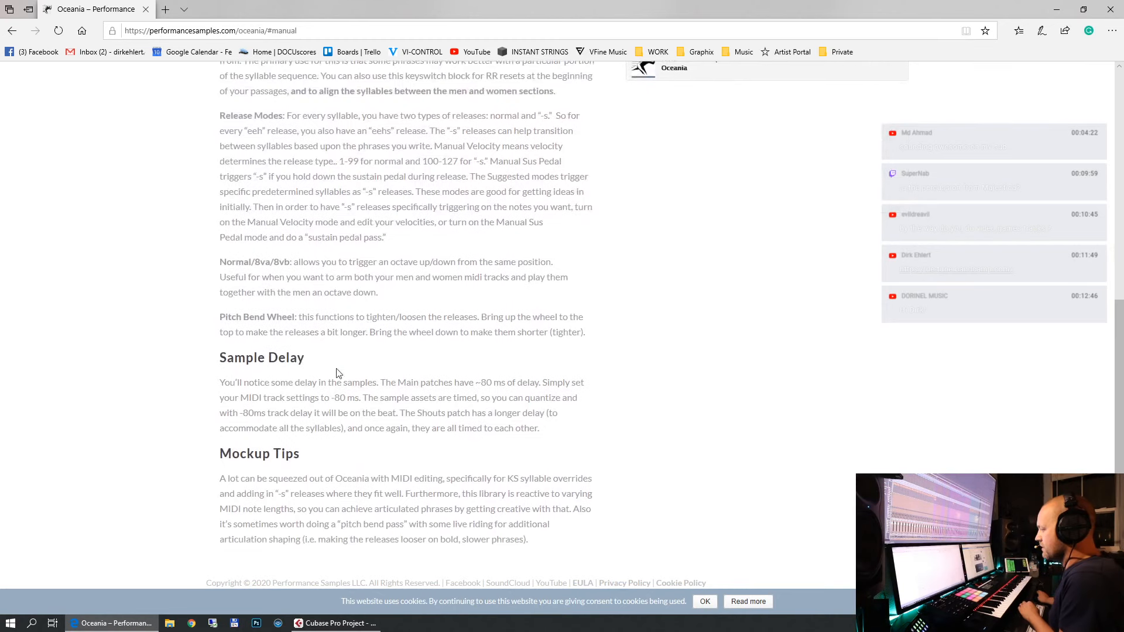
left_click_drag(335, 398, 373, 405)
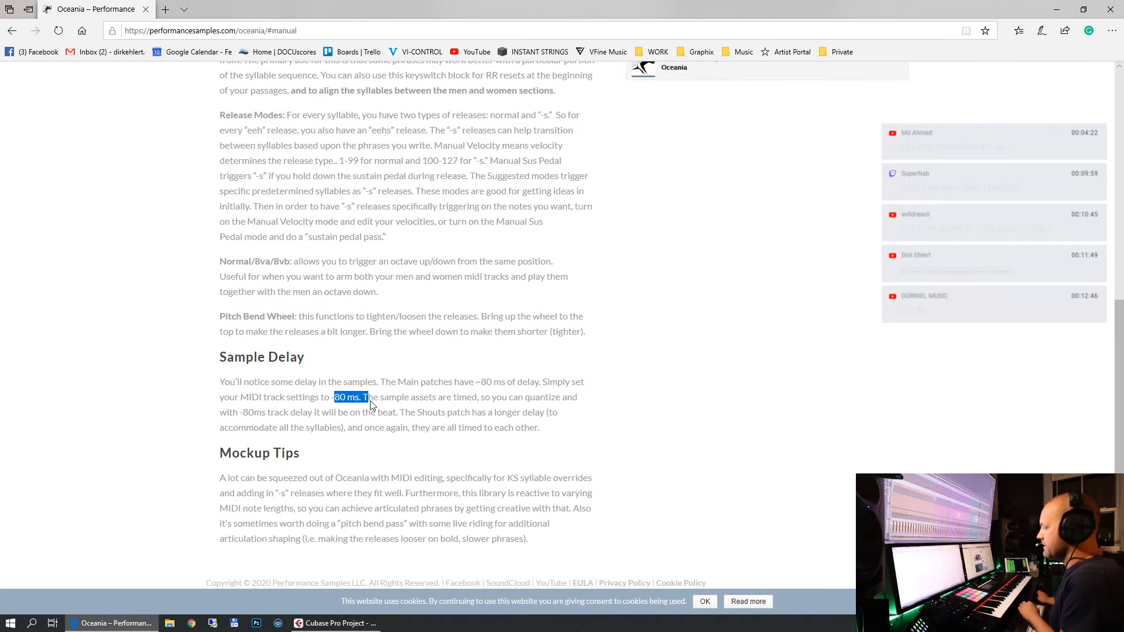
left_click(374, 406)
Switch back to Cubase and extend the cycle range's right locator to bar 59.
left_click(1056, 10)
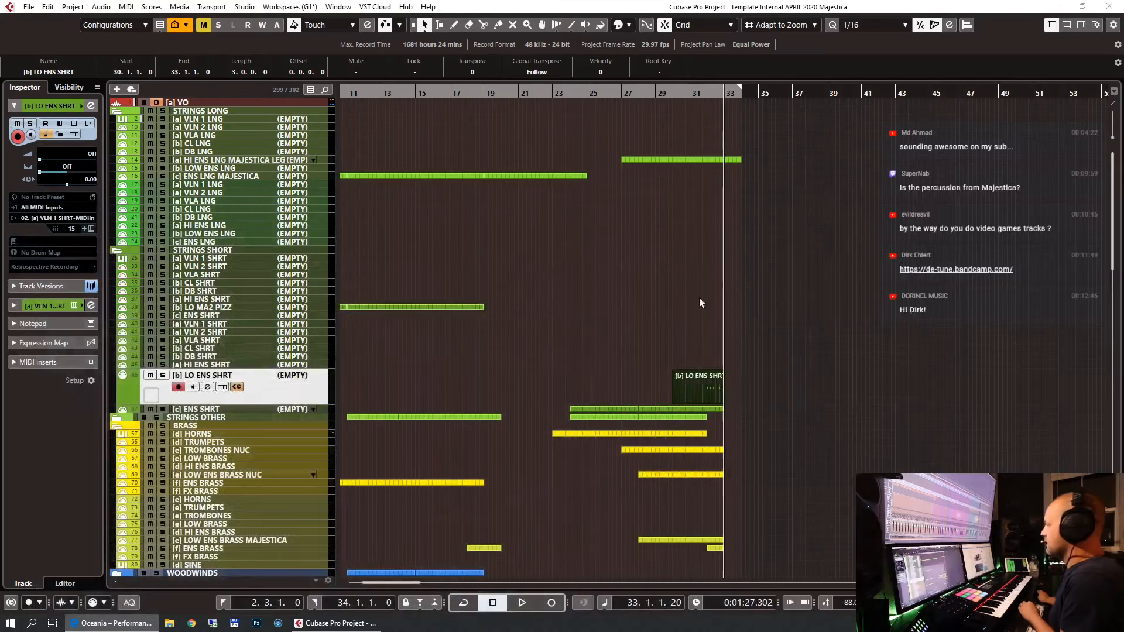
left_click(674, 95)
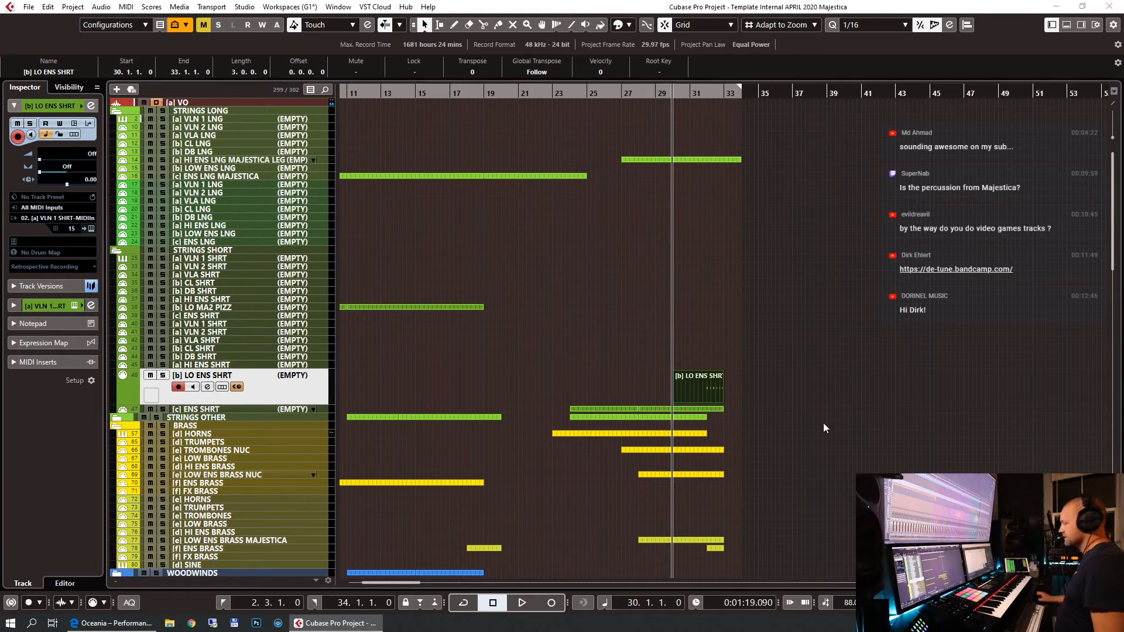
left_click(752, 384)
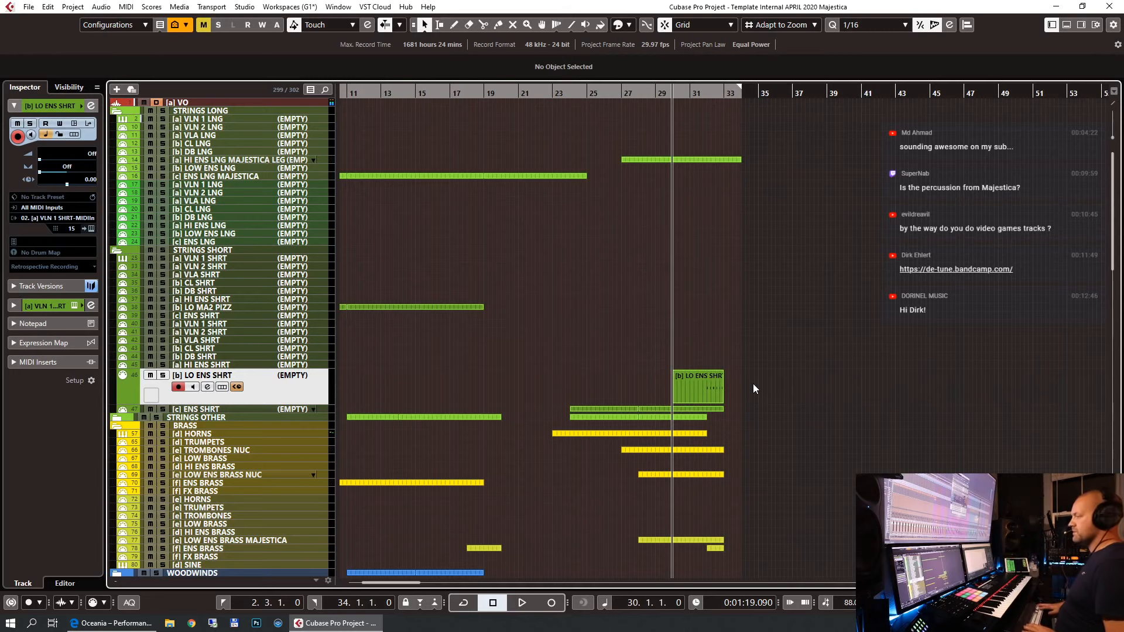
key("KP_1")
key("g")
key("g")
key("g")
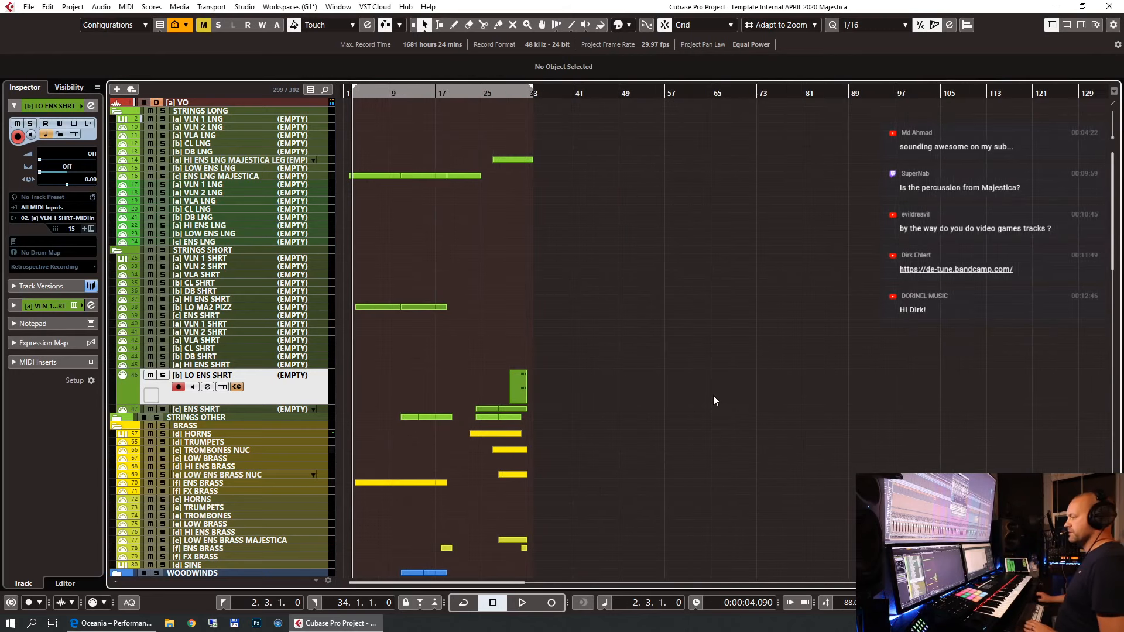
scroll(713, 395, "down", 3)
scroll(704, 386, "down", 10)
scroll(673, 342, "up", 15)
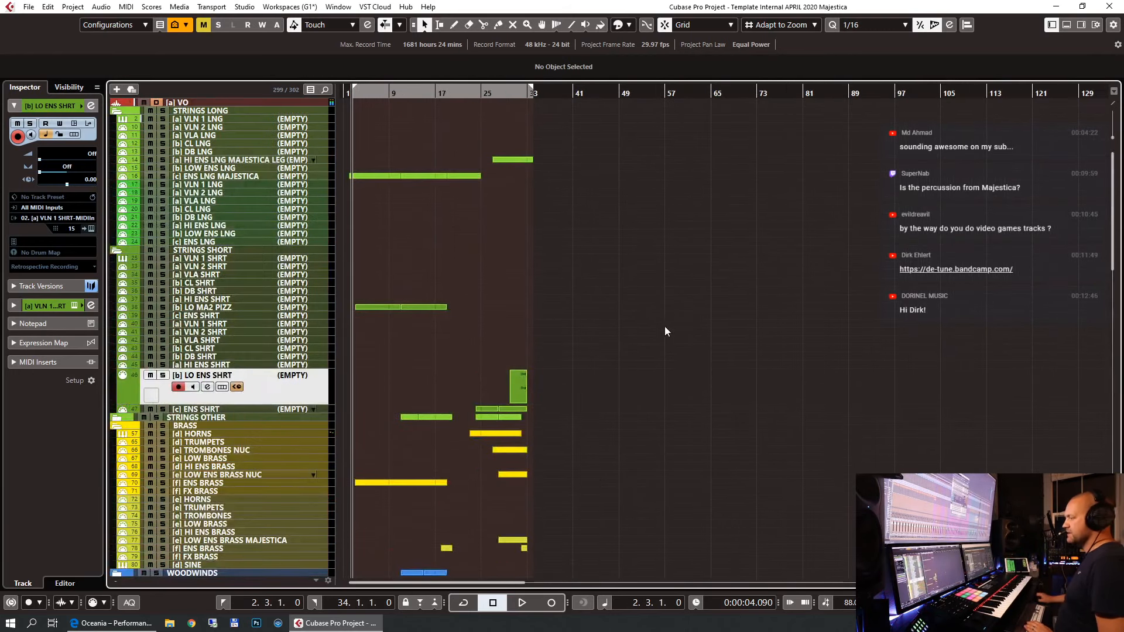
left_click_drag(533, 94, 676, 94)
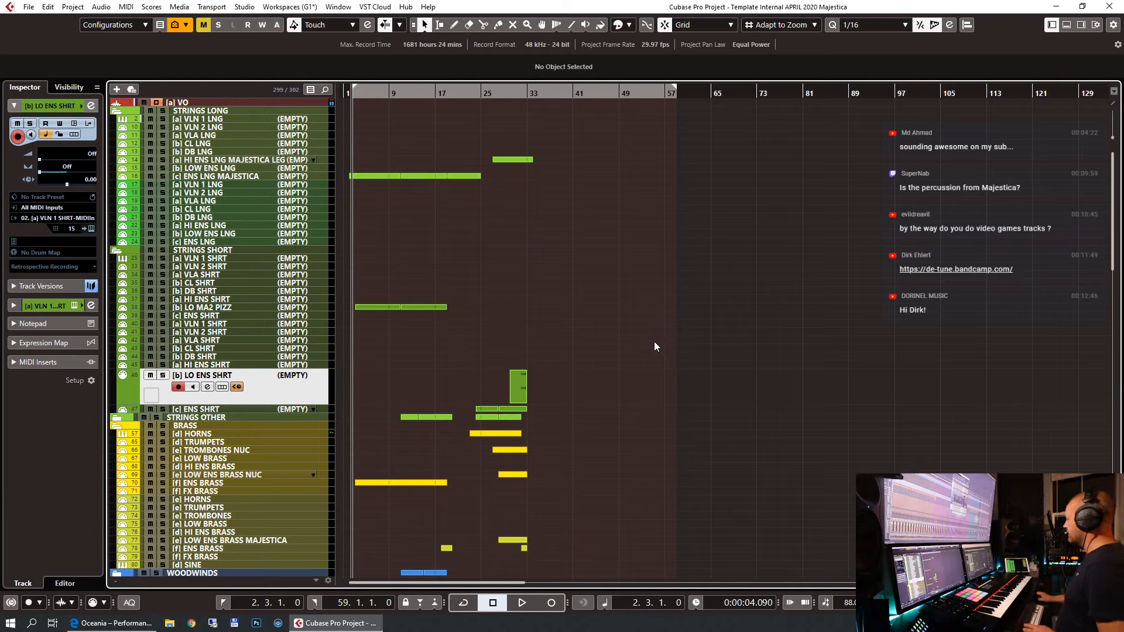
Play the opening briefly, select the SUB PERC track and copy its first part from bar 11 to bar 3.
key("space")
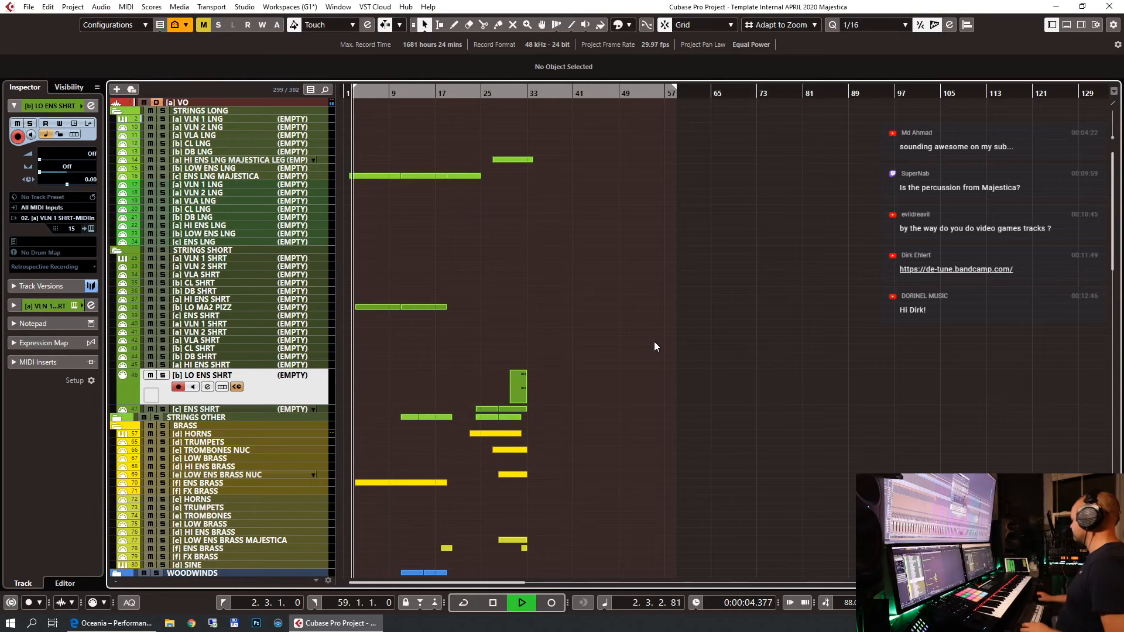
scroll(644, 343, "down", 10)
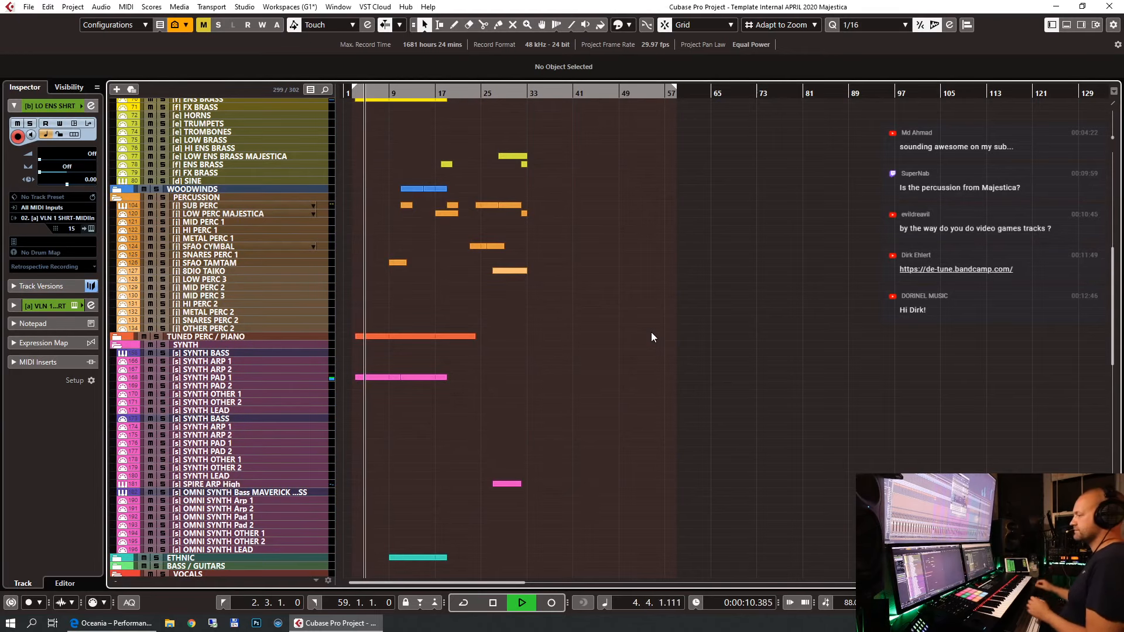
left_click(228, 206)
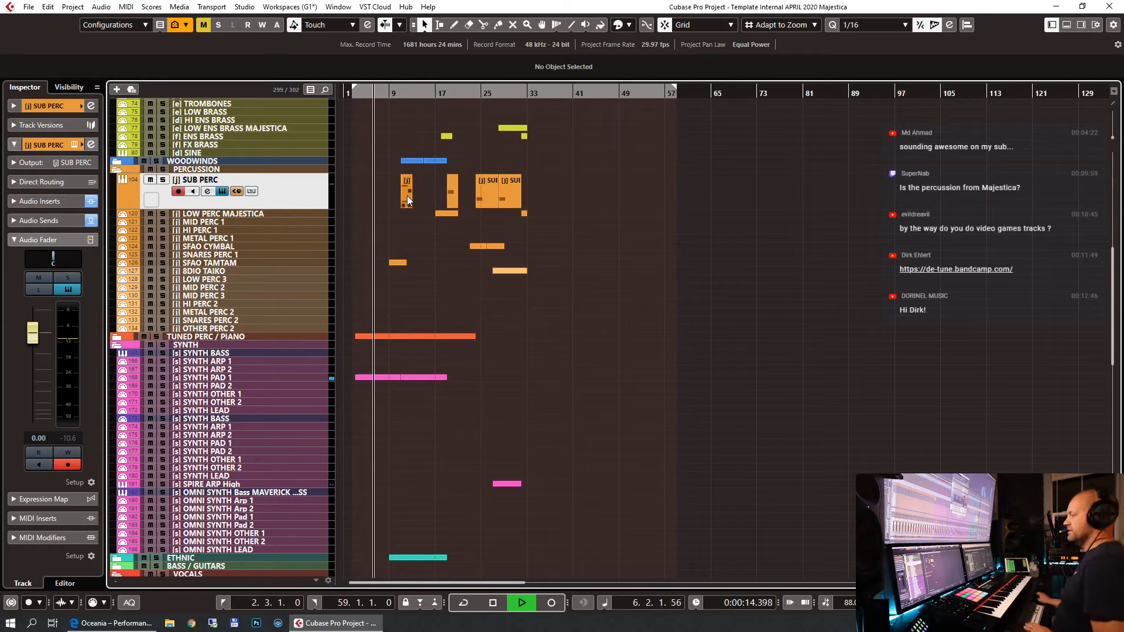
key("space")
key("3")
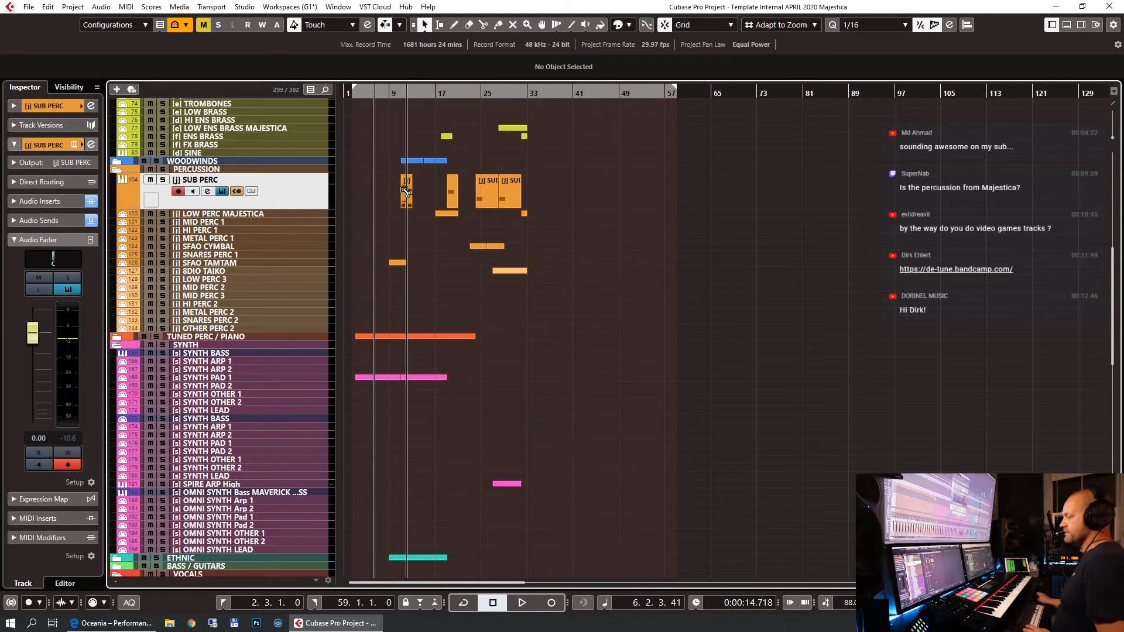
left_click_drag(406, 192, 360, 188)
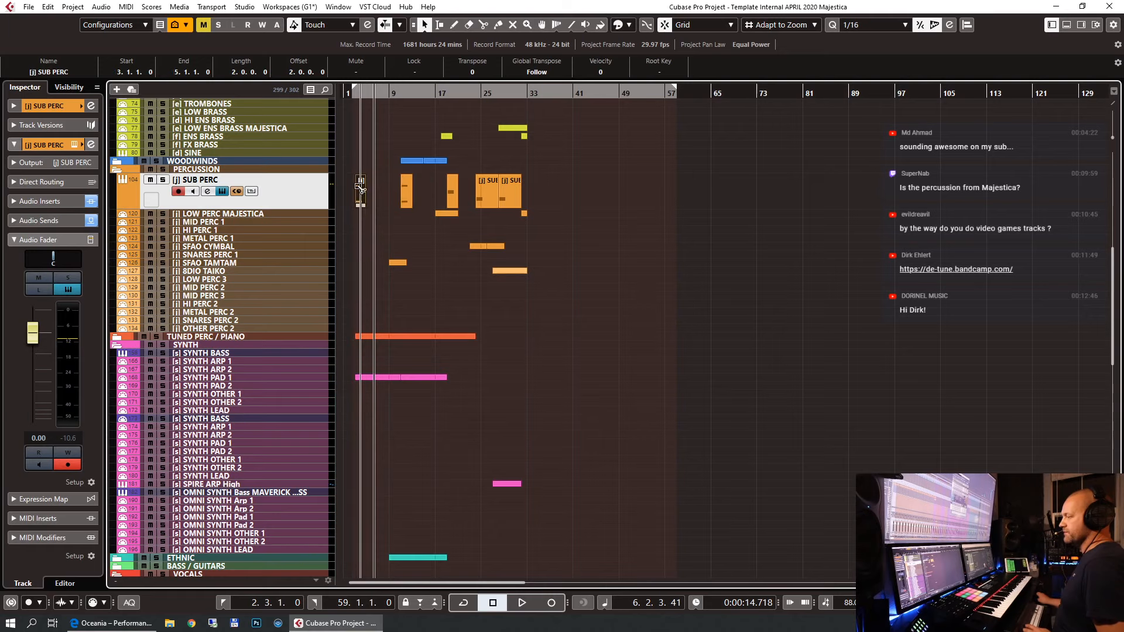
Open the copied SUB PERC part at bar 3 and delete its long F1 note.
double_click(361, 195)
scroll(262, 376, "down", 6)
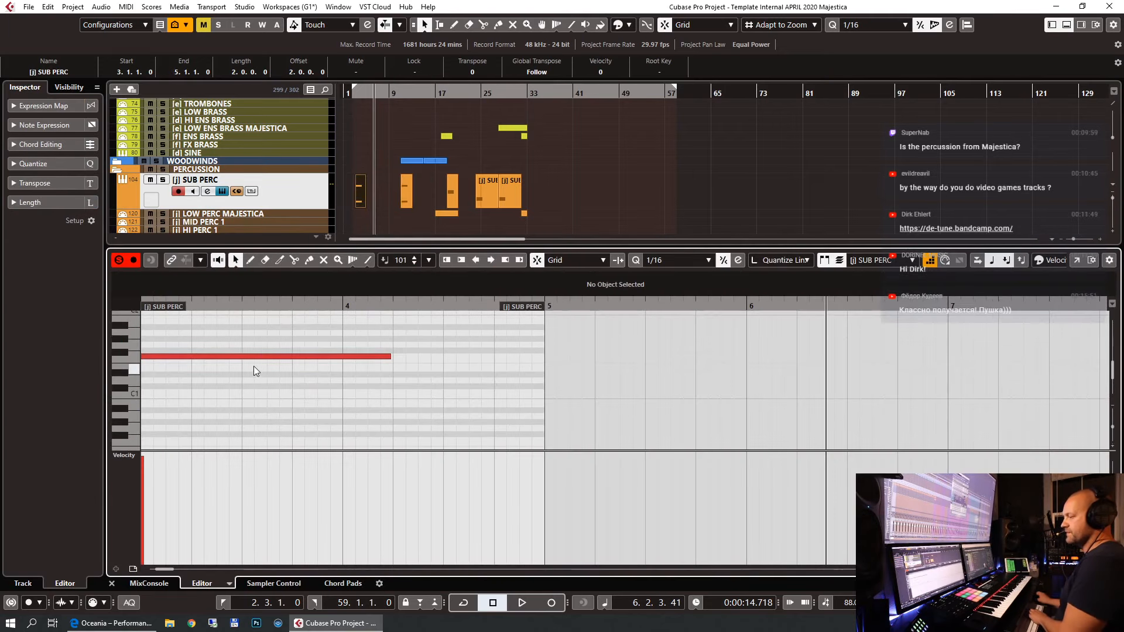
scroll(206, 400, "up", 3)
left_click(266, 357)
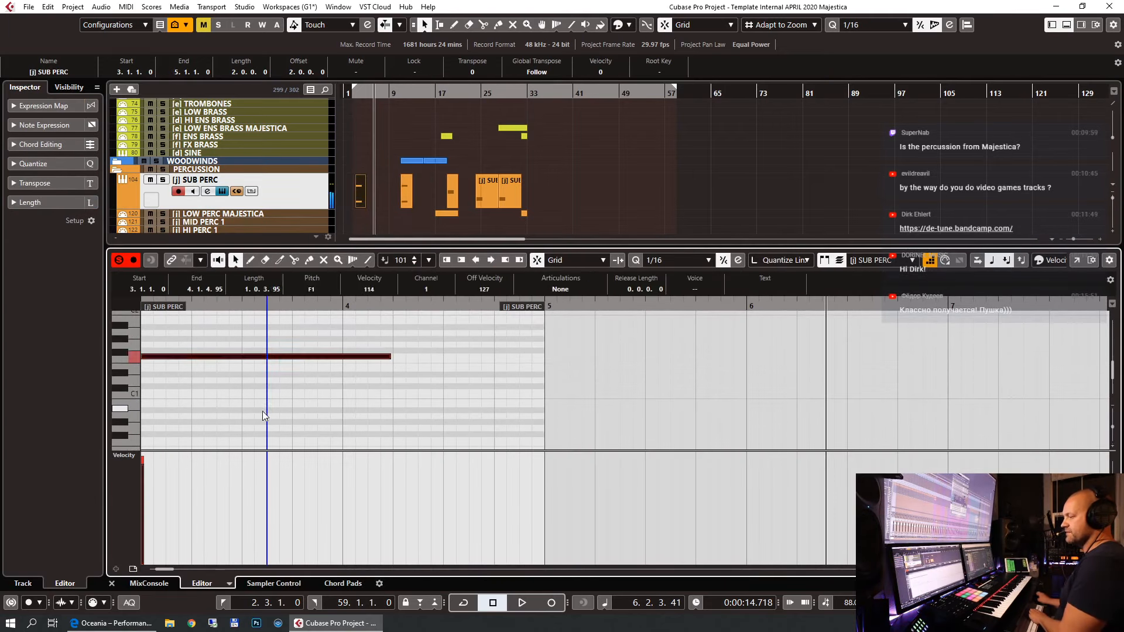
key("Delete")
Transpose the part's C3 note up to D3, set its velocity to 108 and close the editor.
scroll(256, 400, "up", 5)
left_click(175, 390)
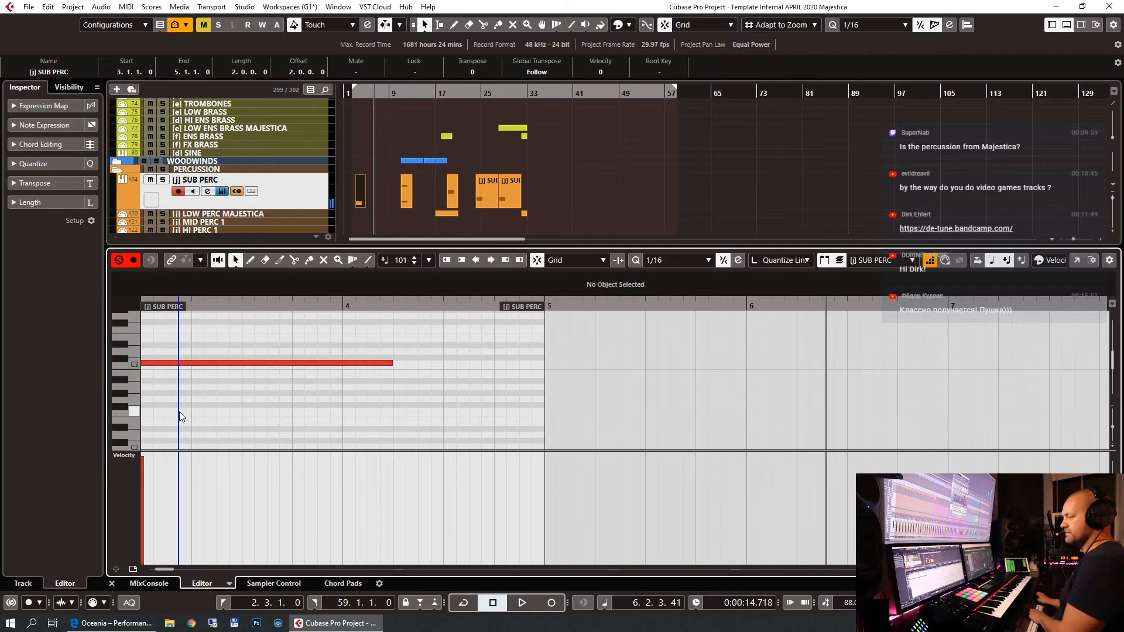
left_click(152, 480)
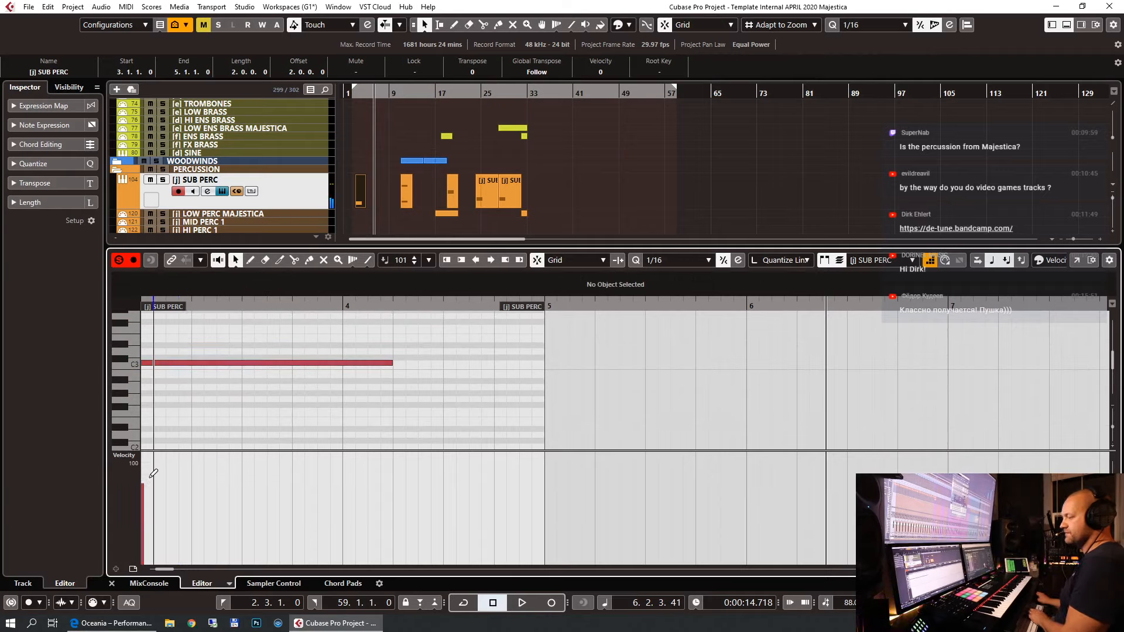
left_click(202, 382)
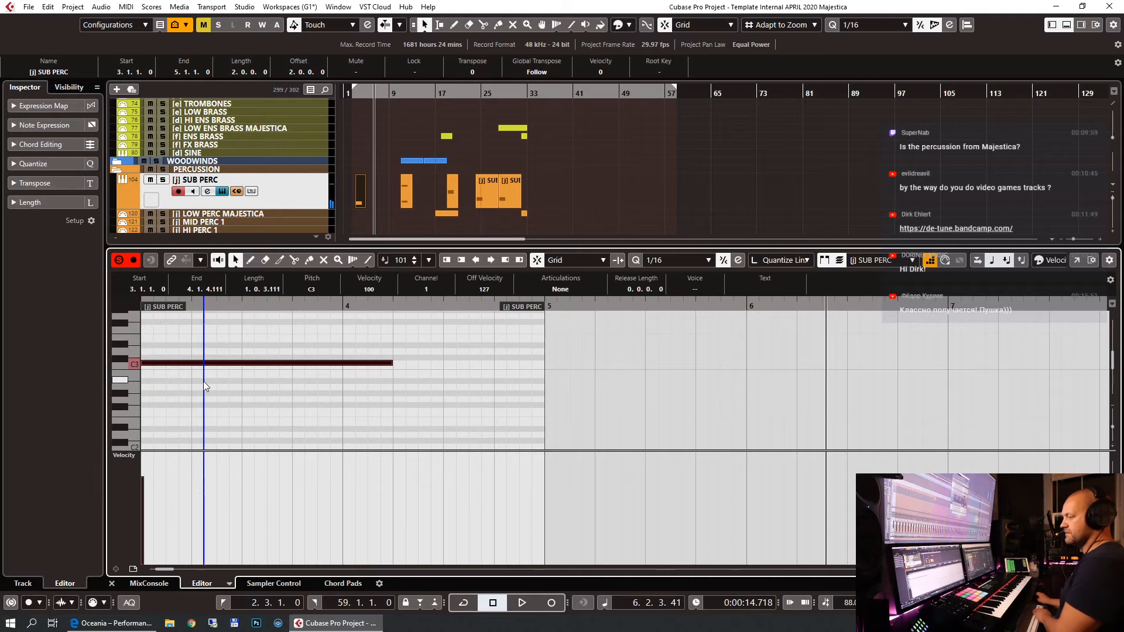
key("Up")
key("Up")
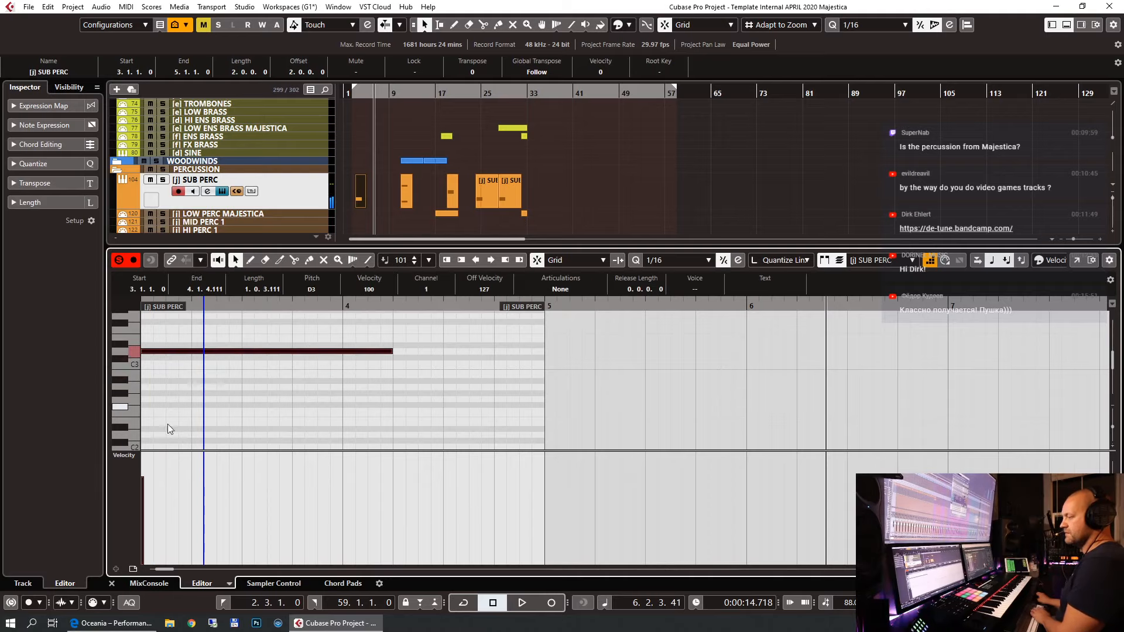
left_click(152, 465)
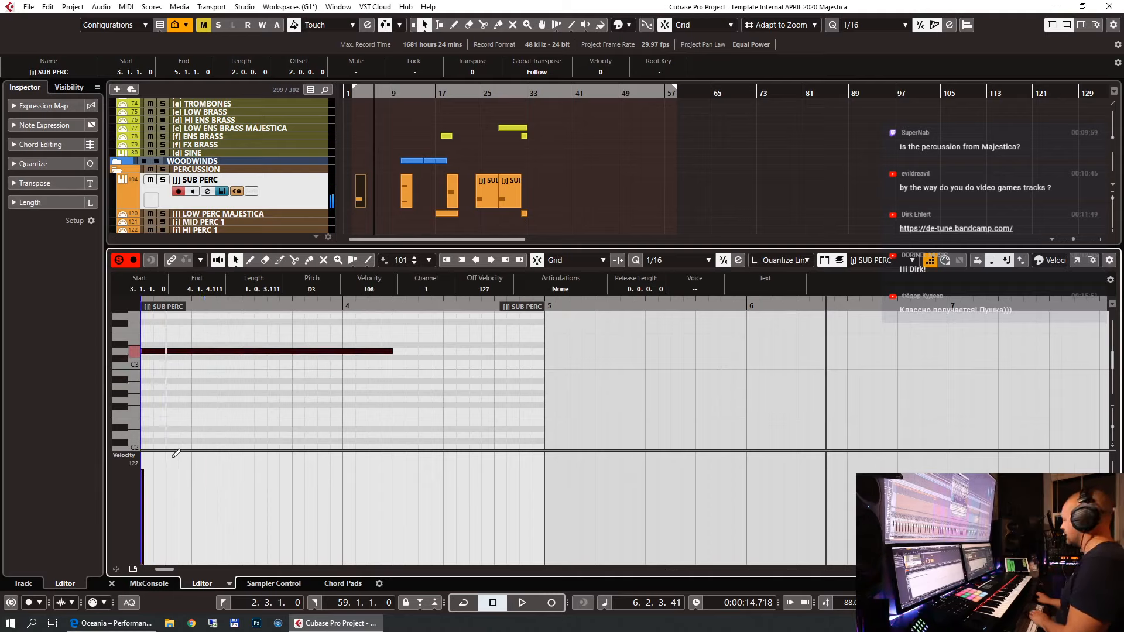
key("Return")
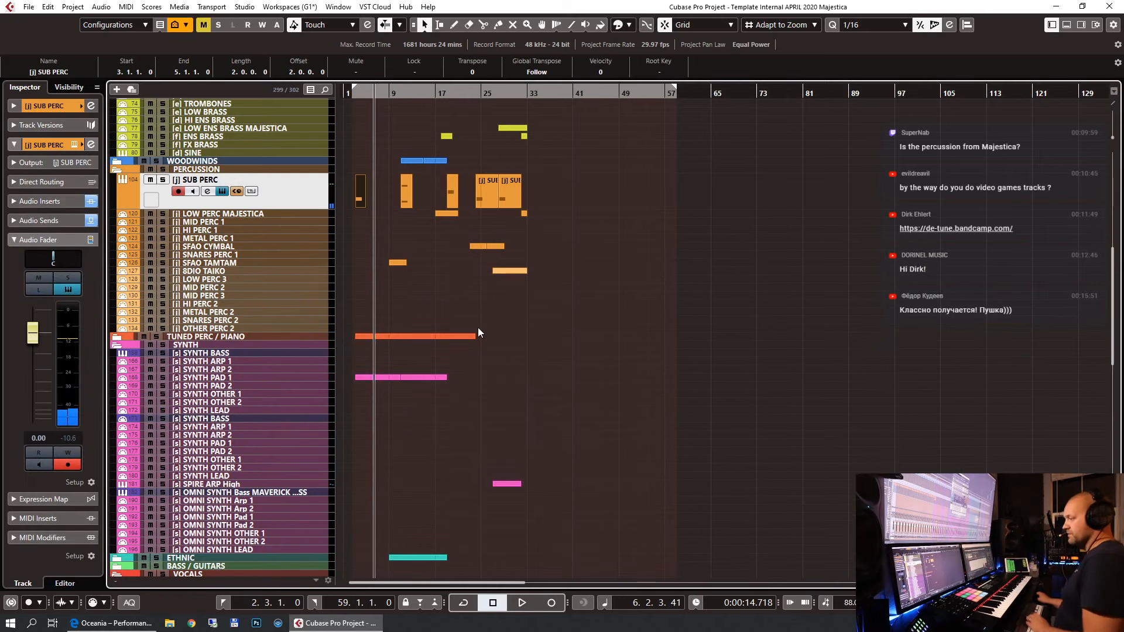
Play the cue from the left locator past bar 33, reviewing the parts across the string, brass, percussion and vocal tracks.
left_click(534, 317)
key("KP_1")
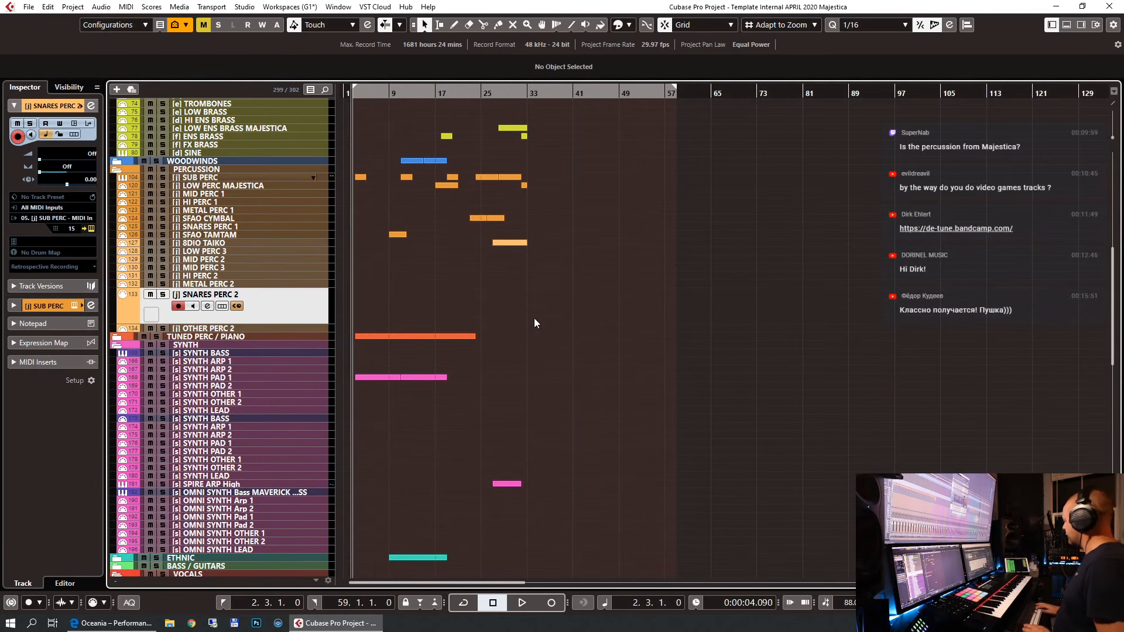
key("space")
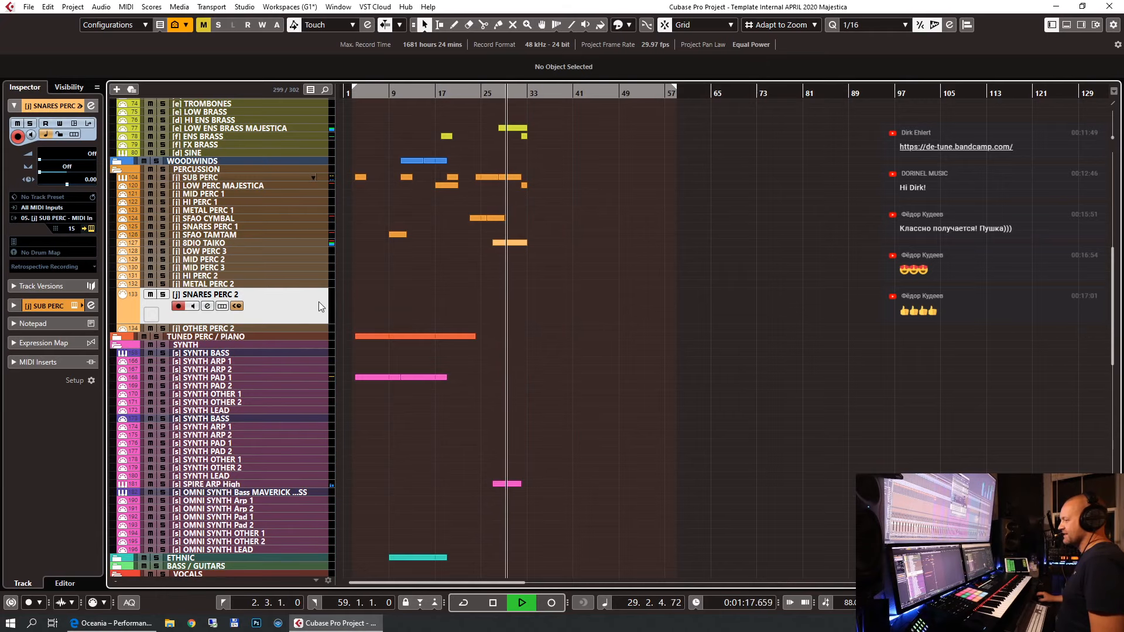
scroll(701, 338, "up", 5)
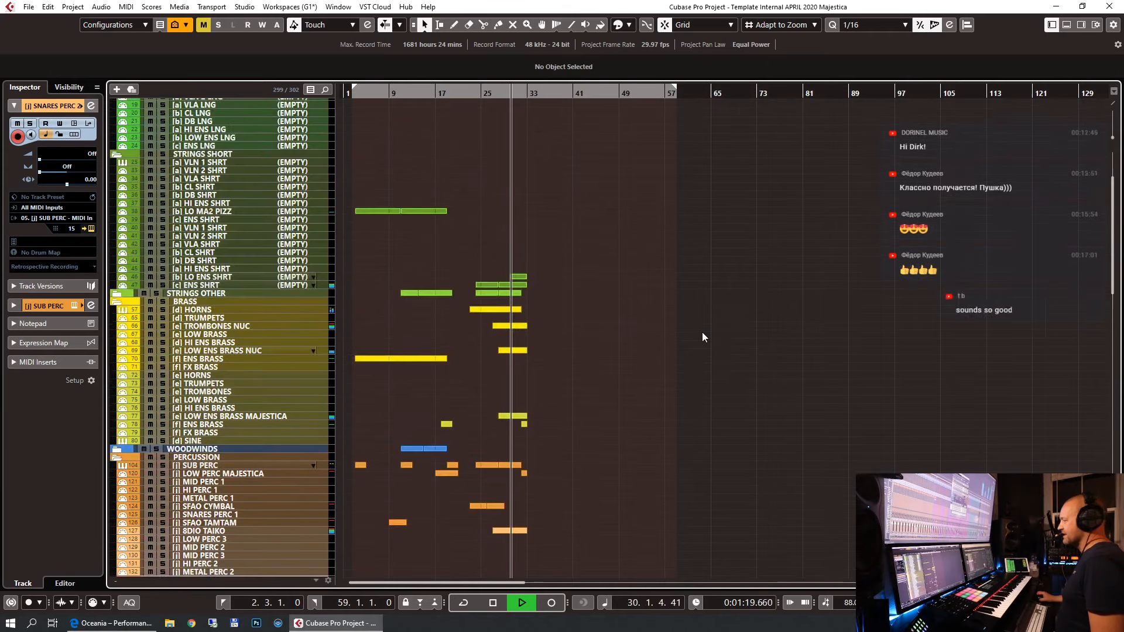
scroll(703, 334, "down", 5)
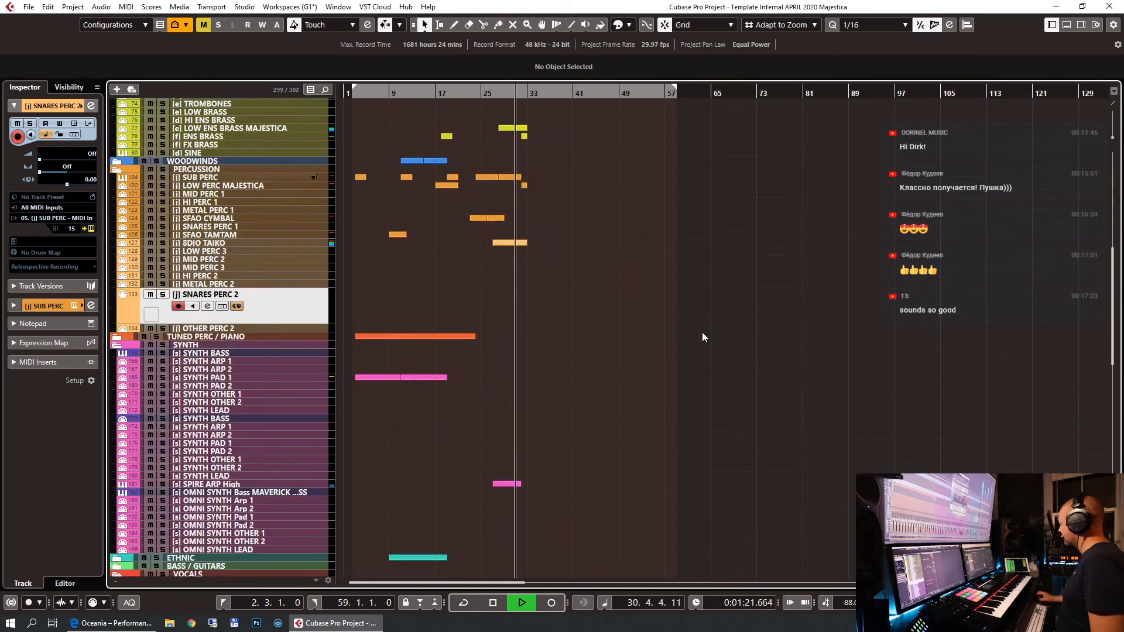
scroll(702, 333, "up", 7)
scroll(703, 337, "down", 5)
scroll(703, 337, "up", 5)
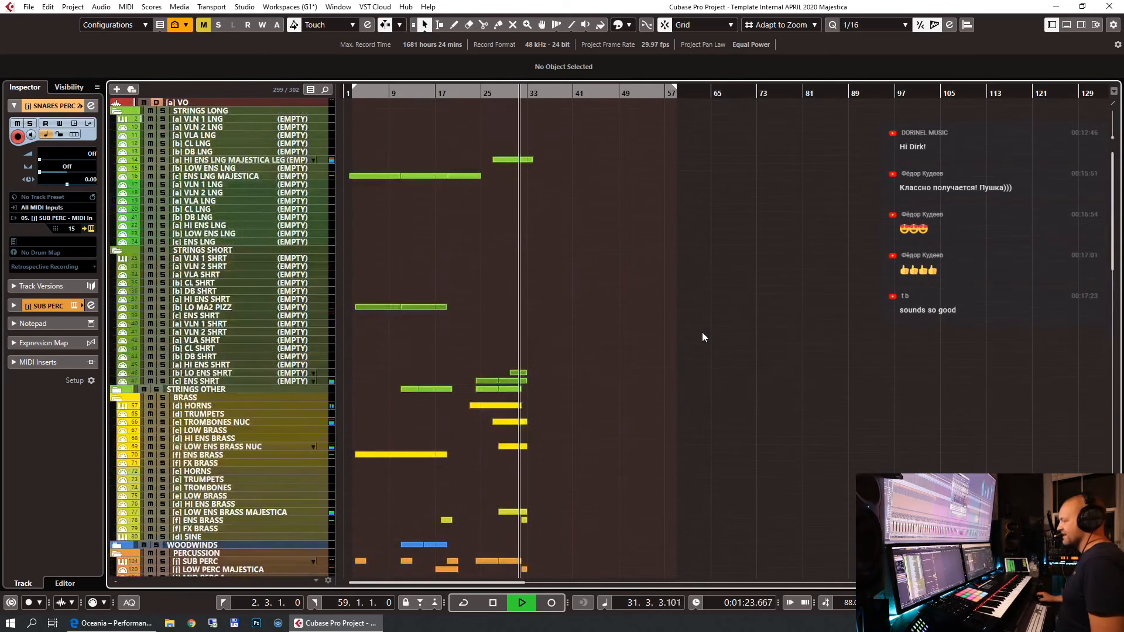
scroll(700, 338, "down", 3)
scroll(698, 339, "up", 3)
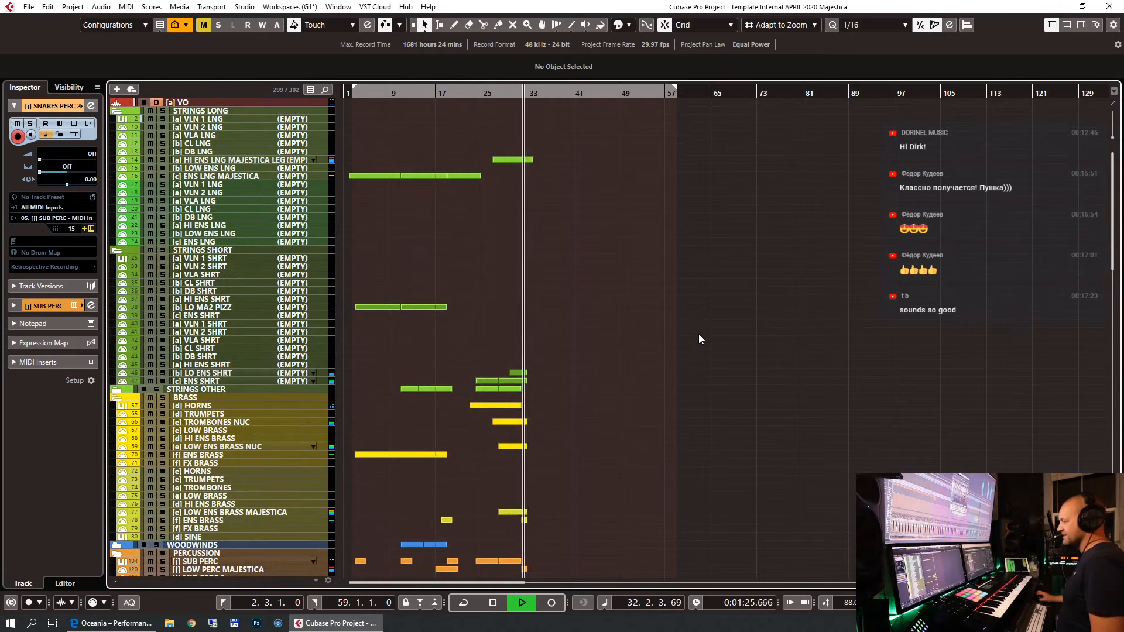
scroll(698, 338, "down", 8)
scroll(698, 338, "down", 8)
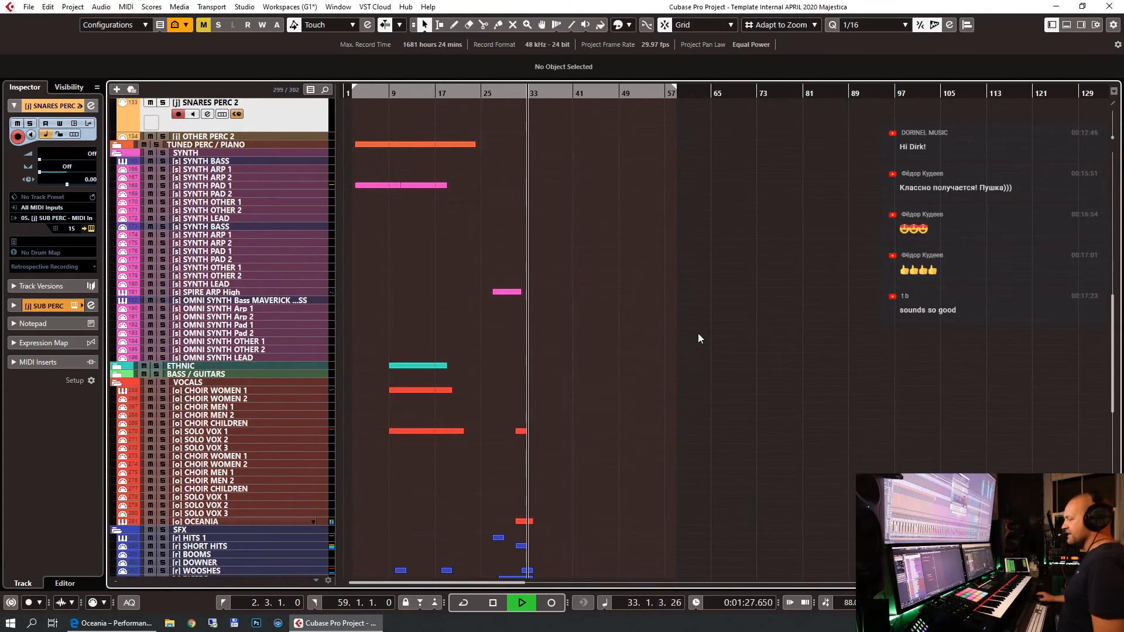
scroll(697, 339, "up", 3)
key("space")
key("h")
key("h")
key("h")
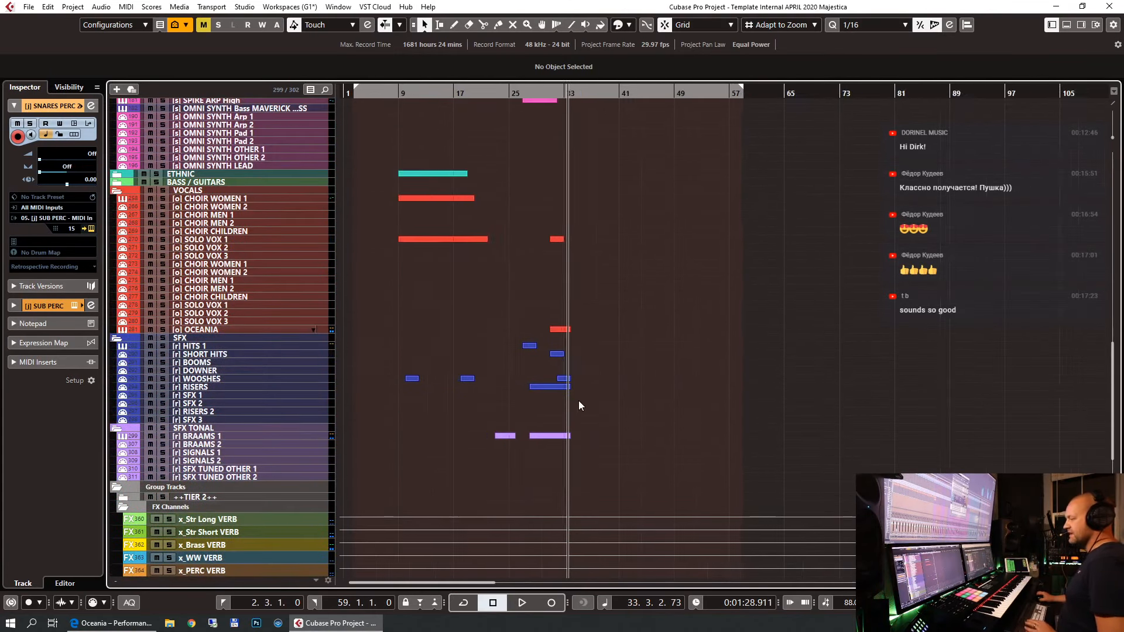
key("h")
key("h")
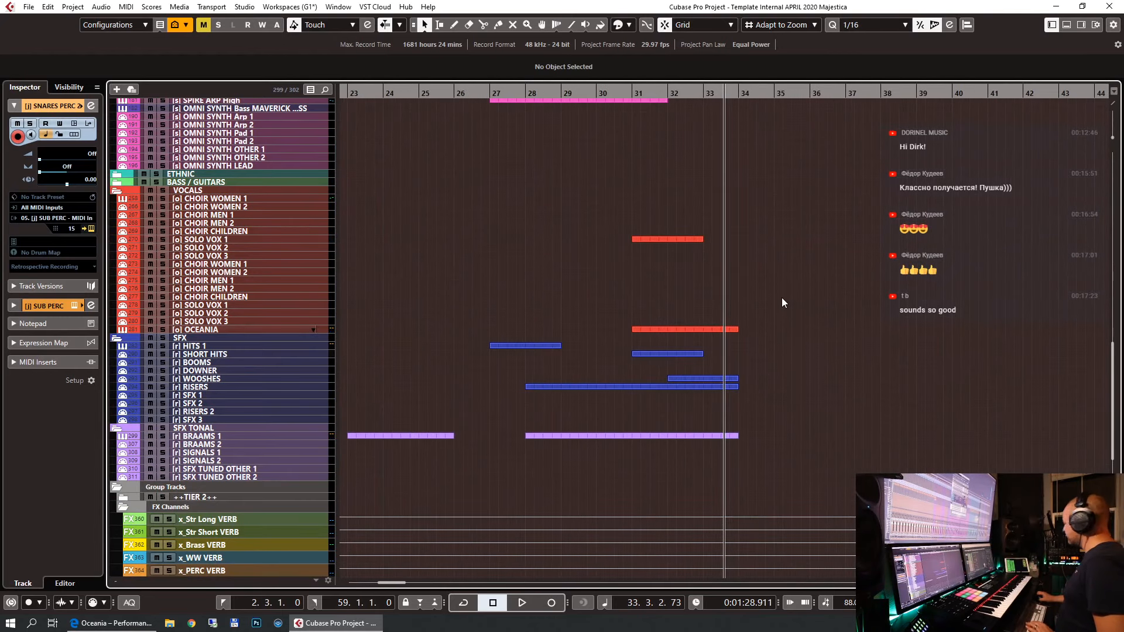
key("g")
key("g")
key("g")
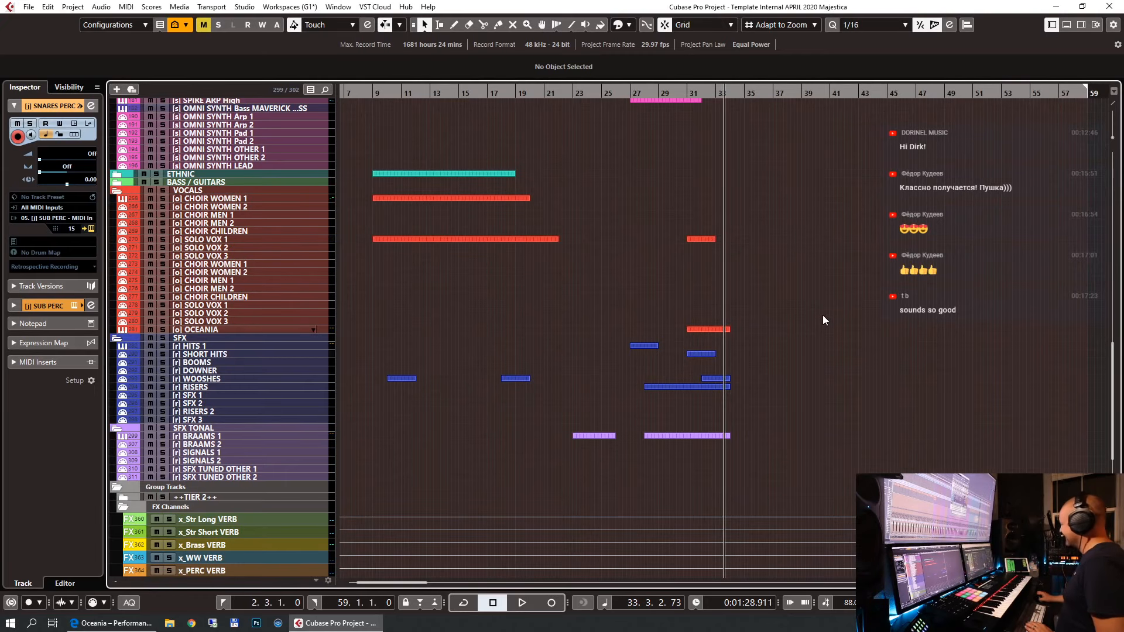
key("h")
key("h")
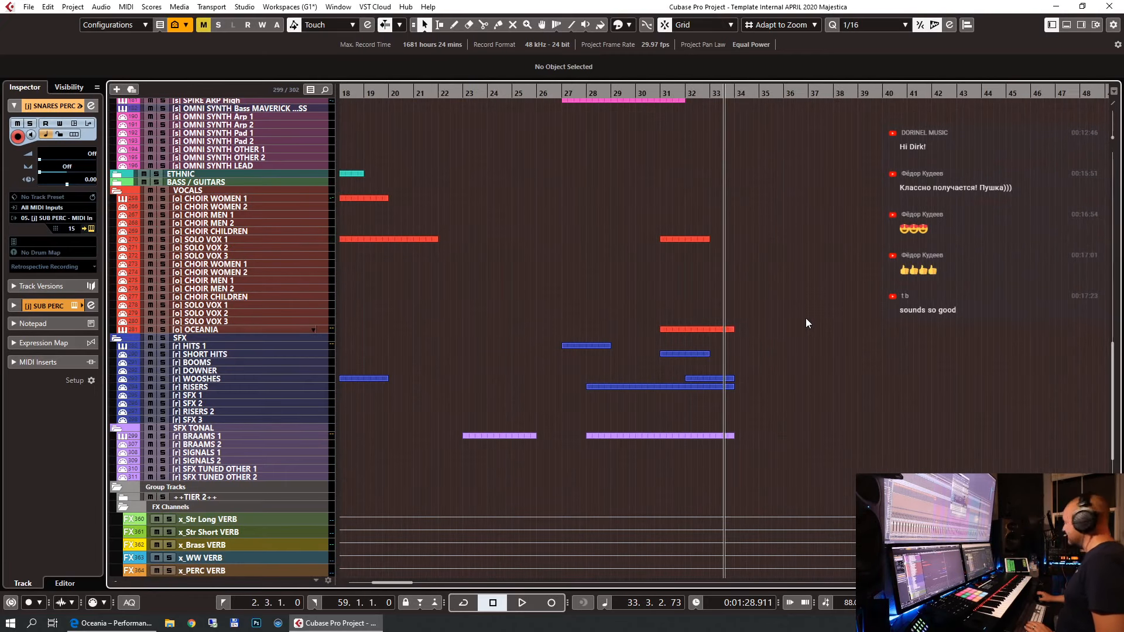
key("h")
key("g")
key("g")
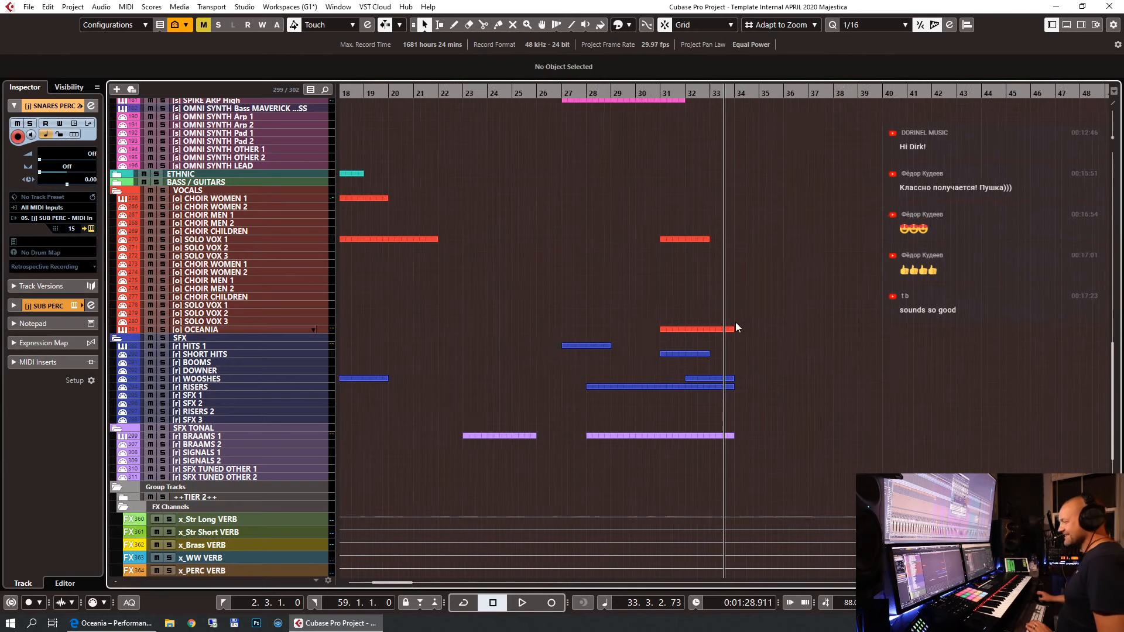
scroll(708, 318, "down", 5)
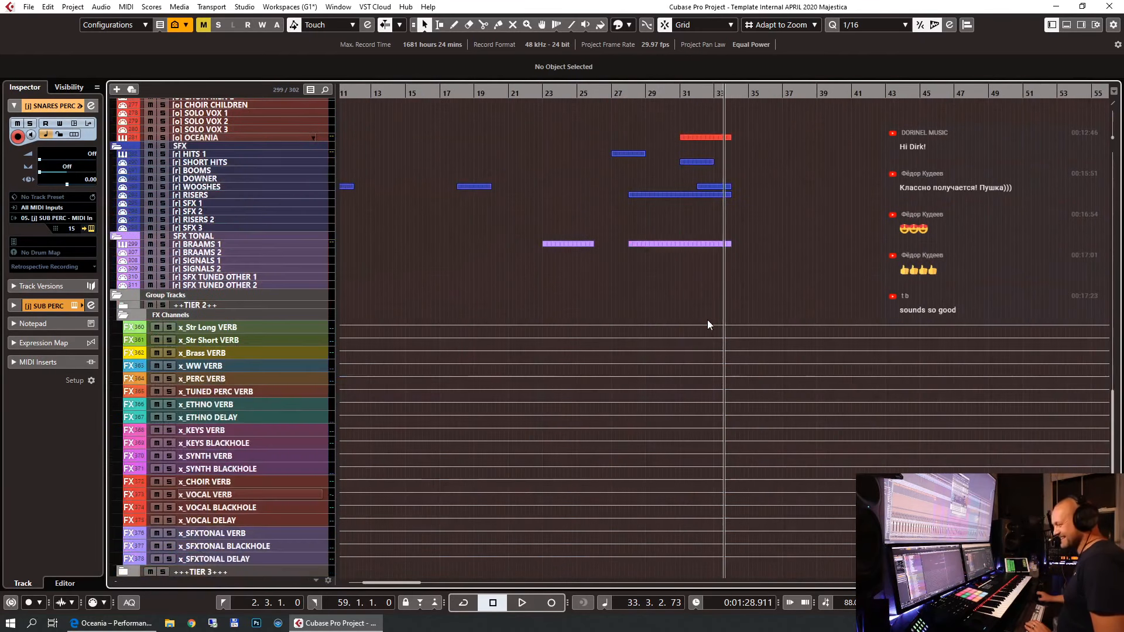
Collapse the Group Tracks folder and hide it from the track list.
left_click(117, 296)
scroll(119, 301, "down", 1)
left_click(117, 273)
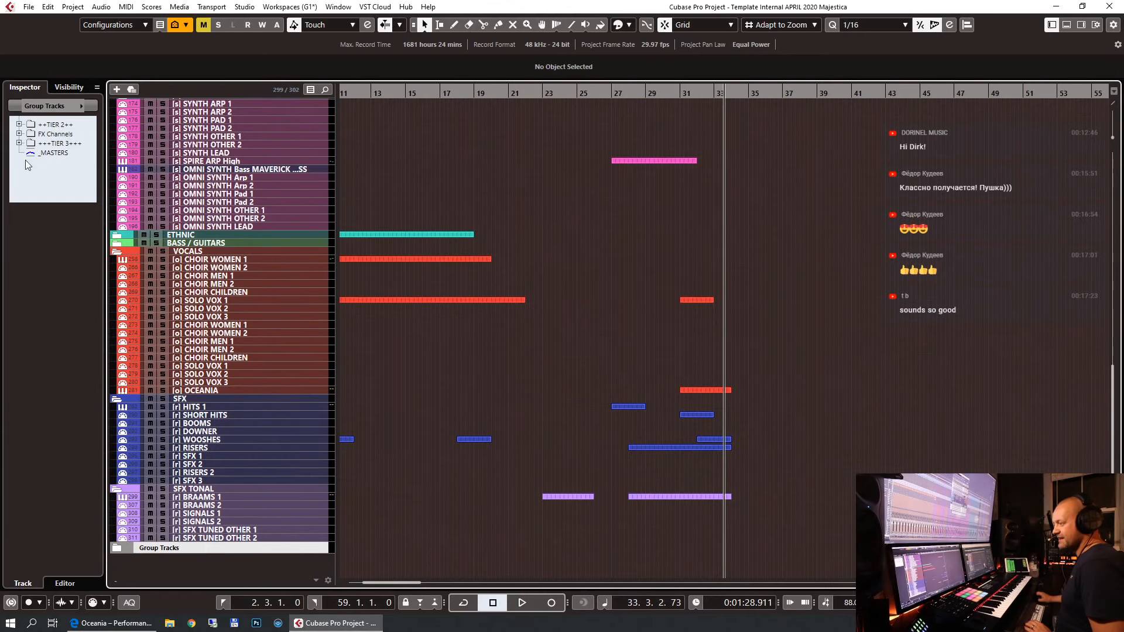
left_click(69, 87)
scroll(35, 416, "down", 5)
scroll(23, 474, "down", 10)
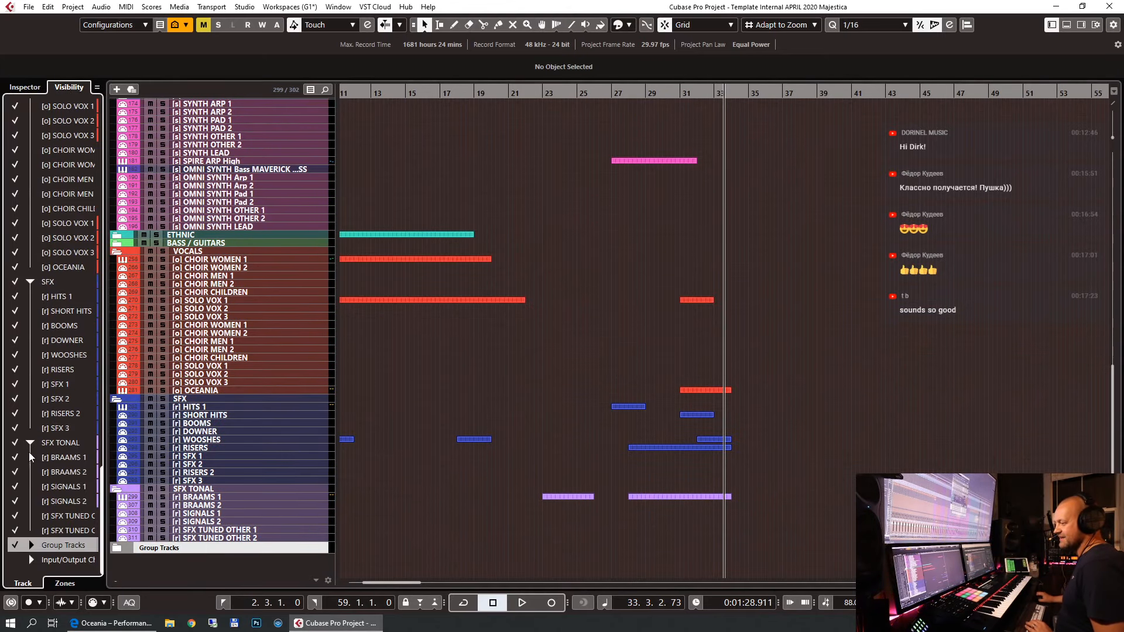
left_click(31, 545)
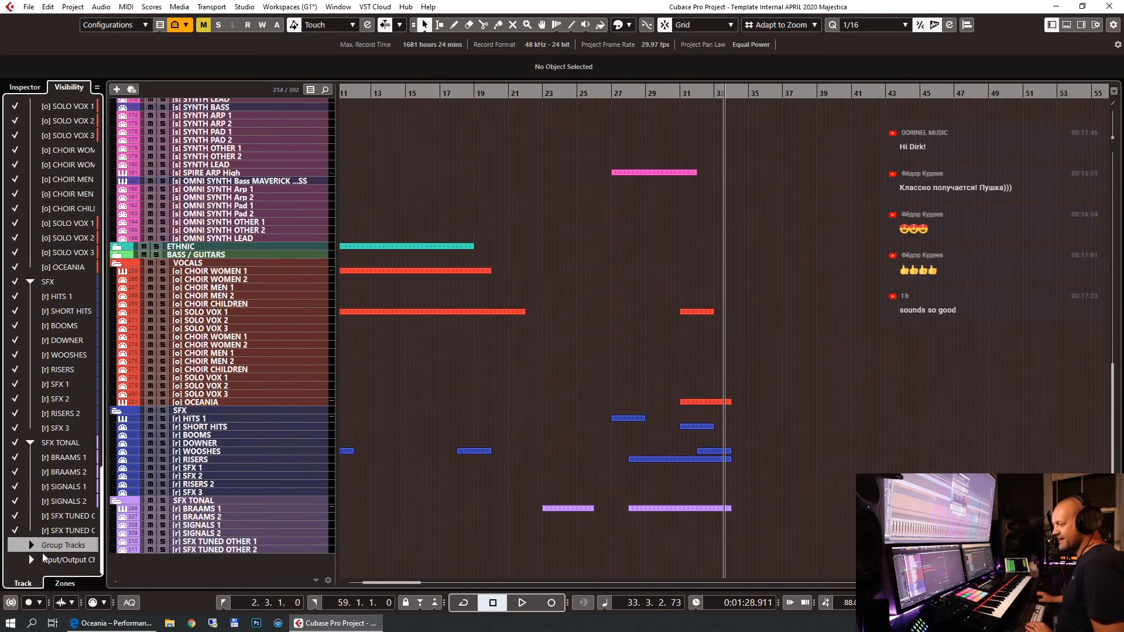
Play the cue from bar 23 through bar 33, reviewing the vocal, SFX and SFX TONAL parts.
key("h")
key("h")
key("h")
key("h")
key("h")
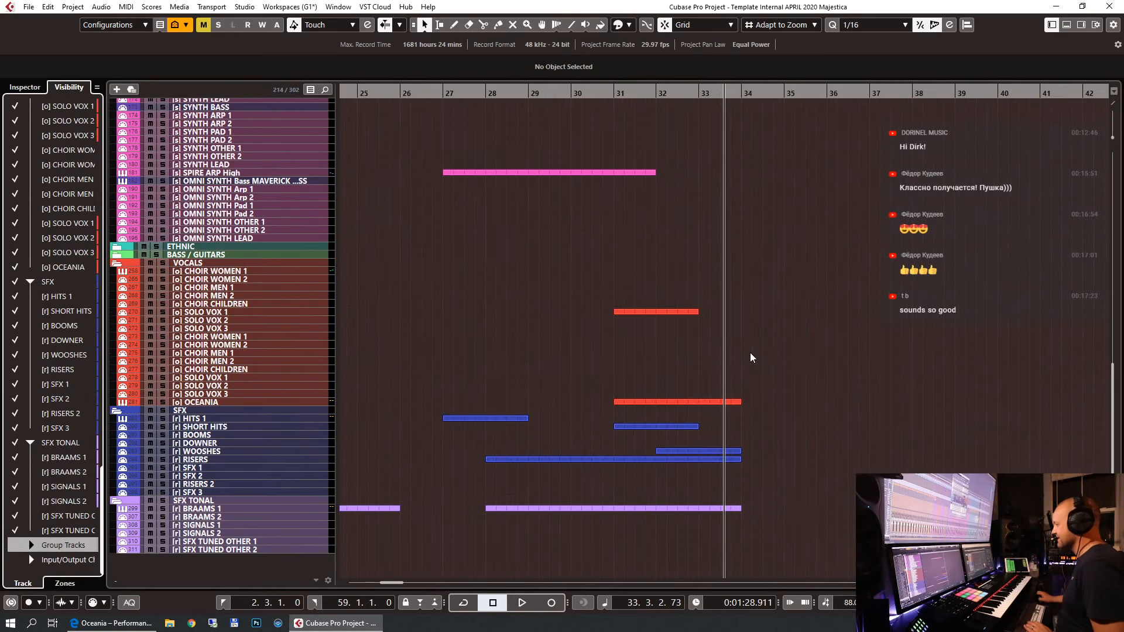
key("g")
key("g")
key("g")
key("g")
key("g")
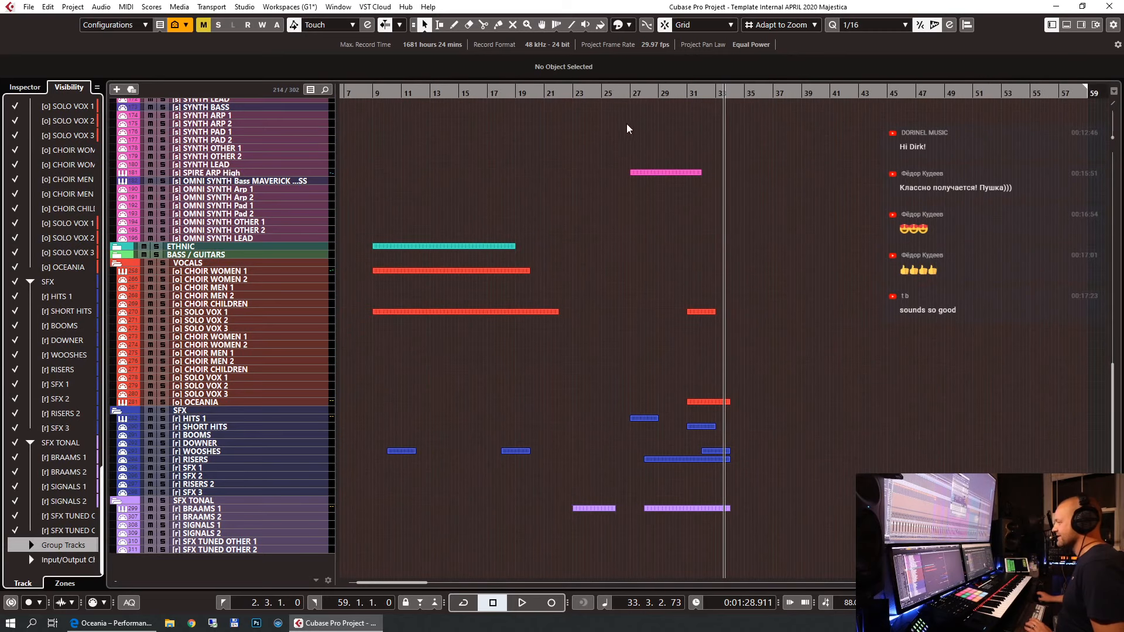
left_click(603, 93)
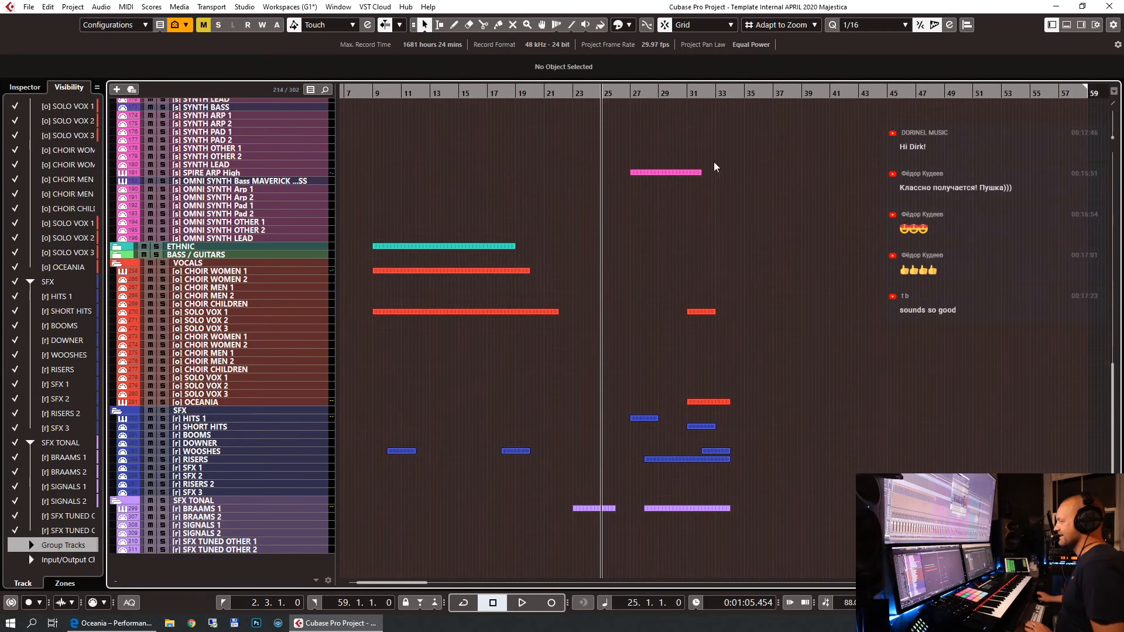
left_click(573, 97)
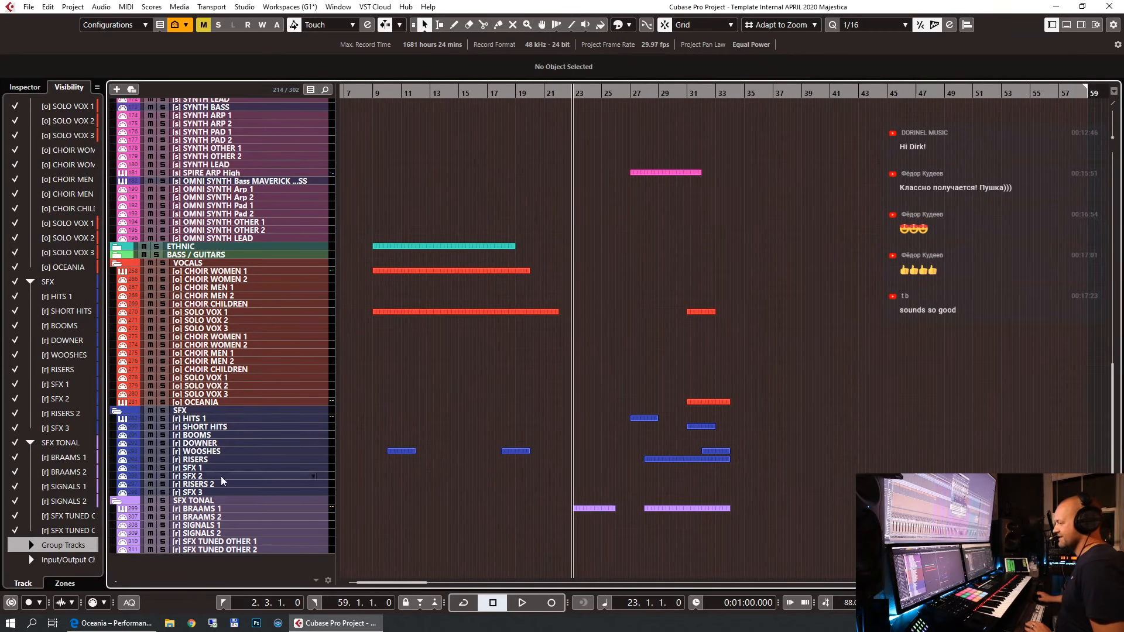
left_click(232, 503)
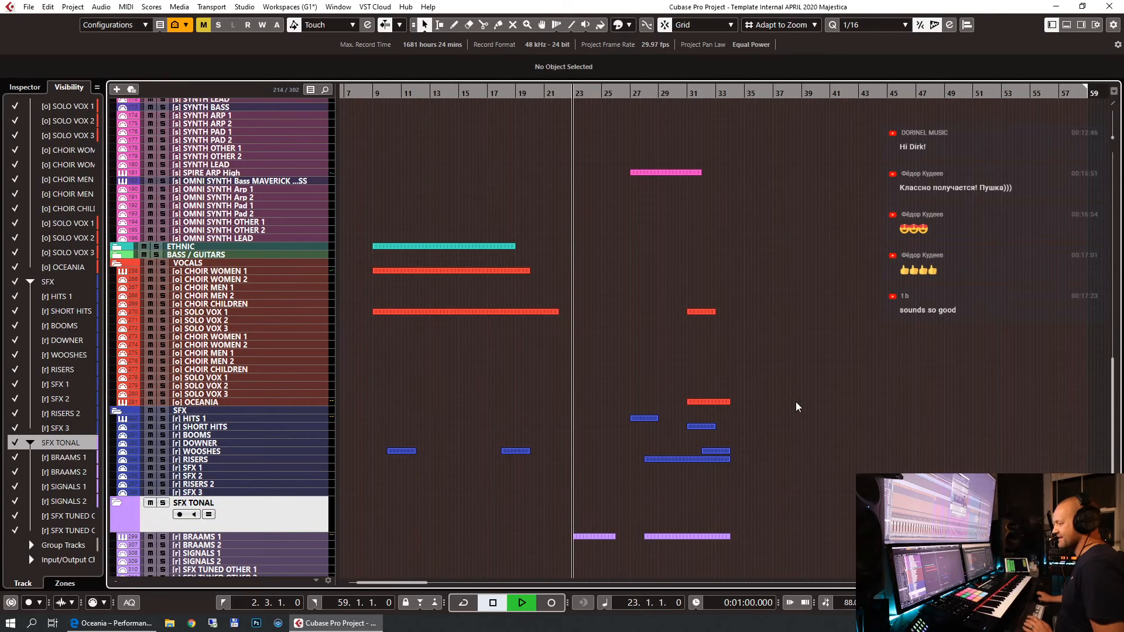
scroll(925, 365, "down", 1)
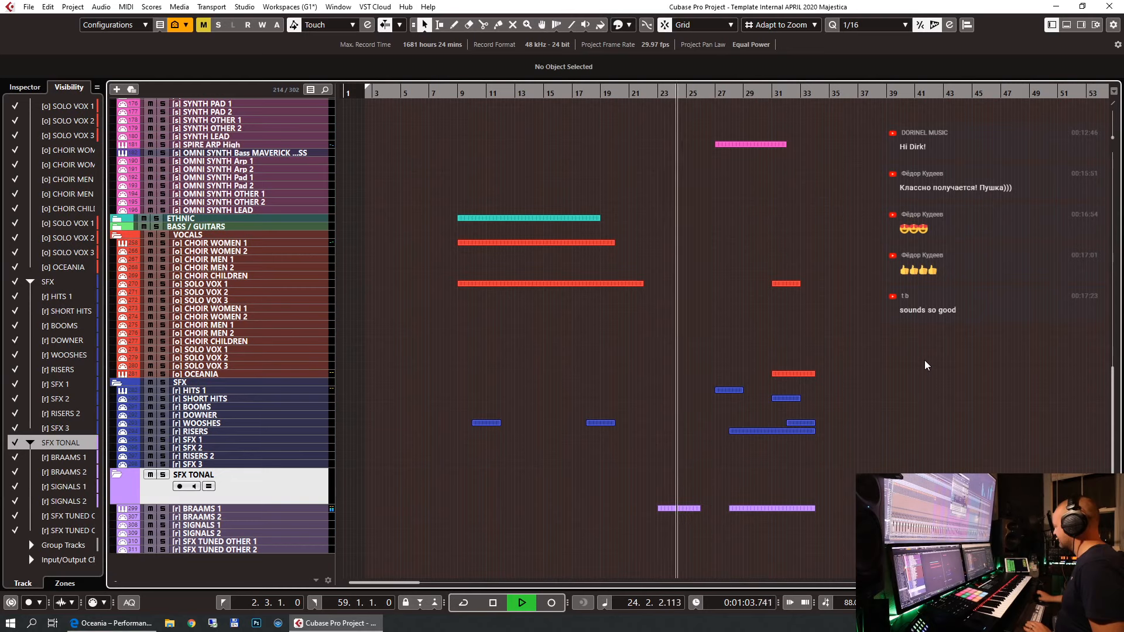
key("h")
key("h")
key("h")
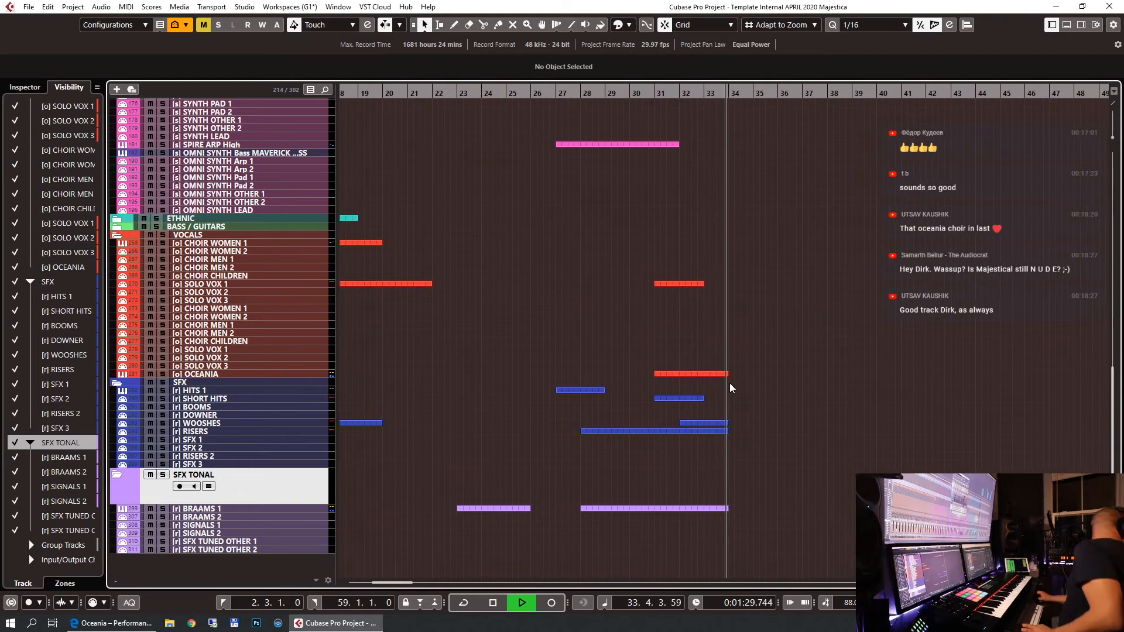
key("space")
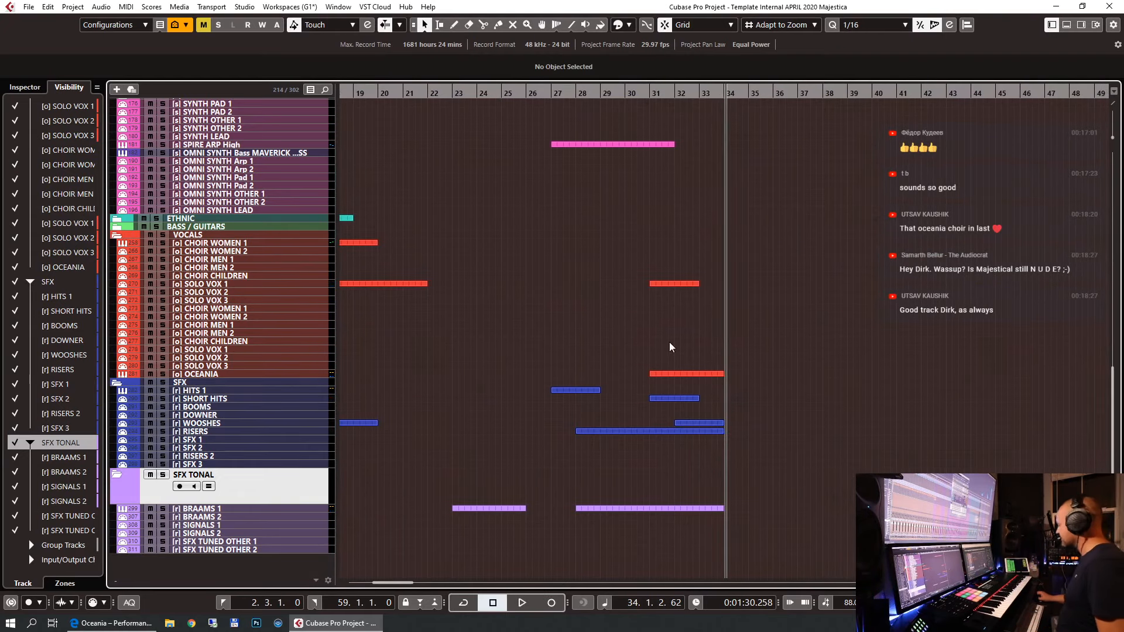
Select the SINE track in the brass folder and play the cue from bar 30 up to bar 33.
left_click(267, 374)
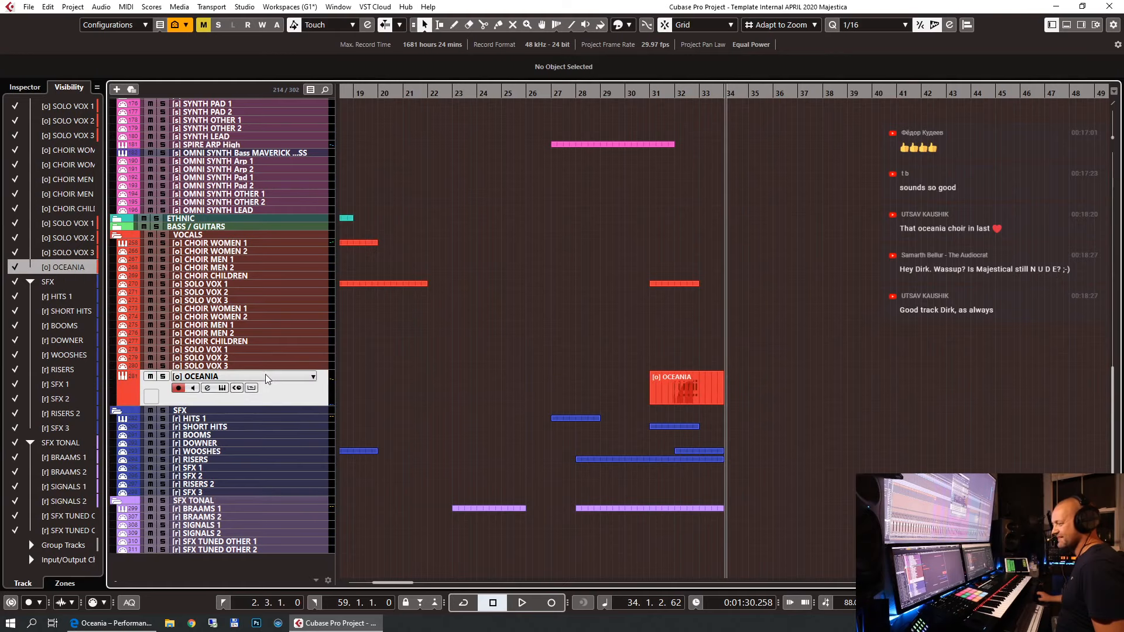
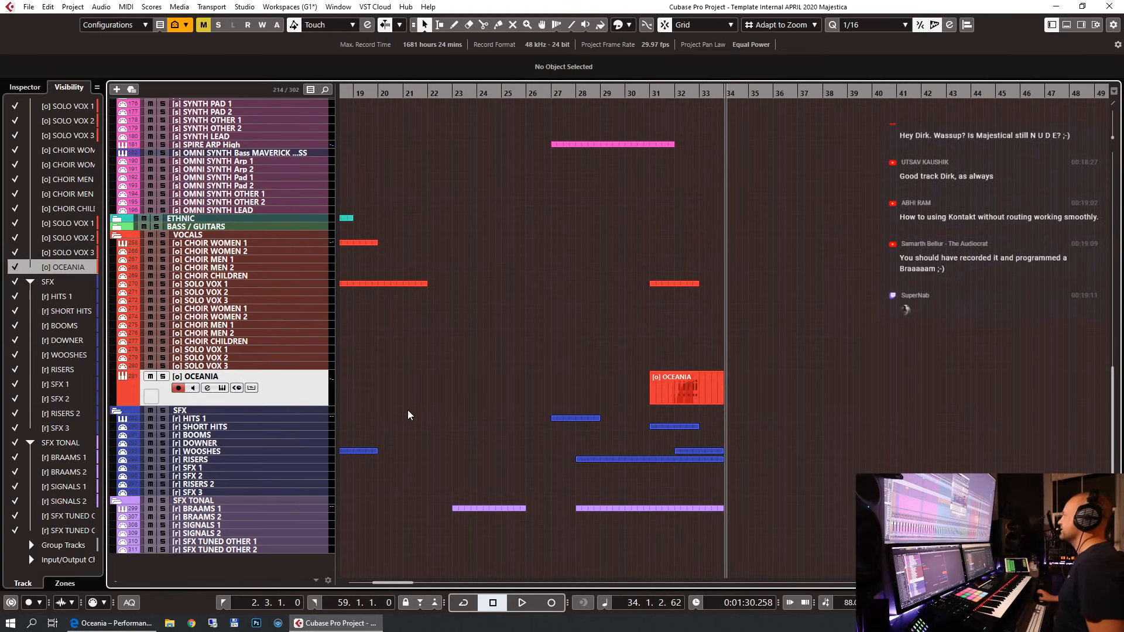
scroll(408, 414, "up", 15)
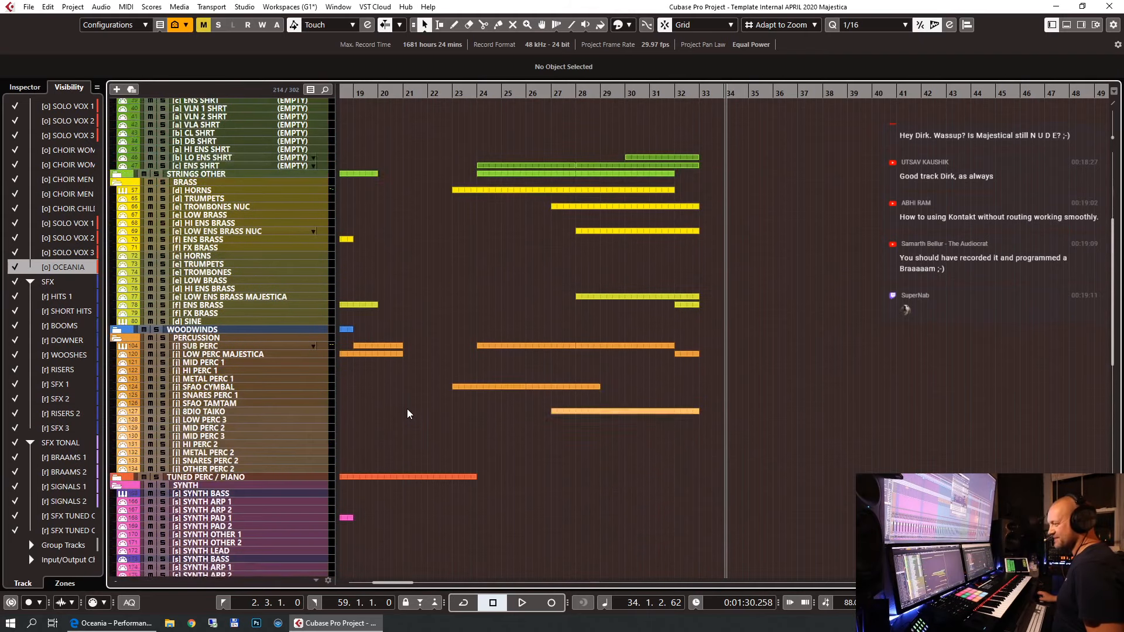
scroll(408, 414, "up", 4)
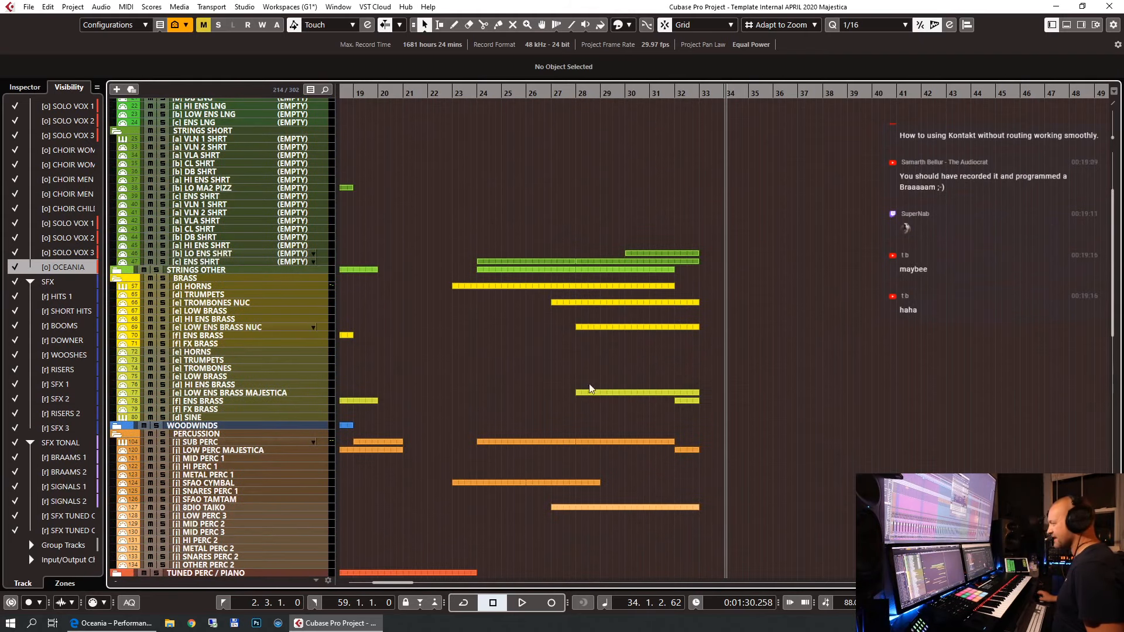
left_click(234, 417)
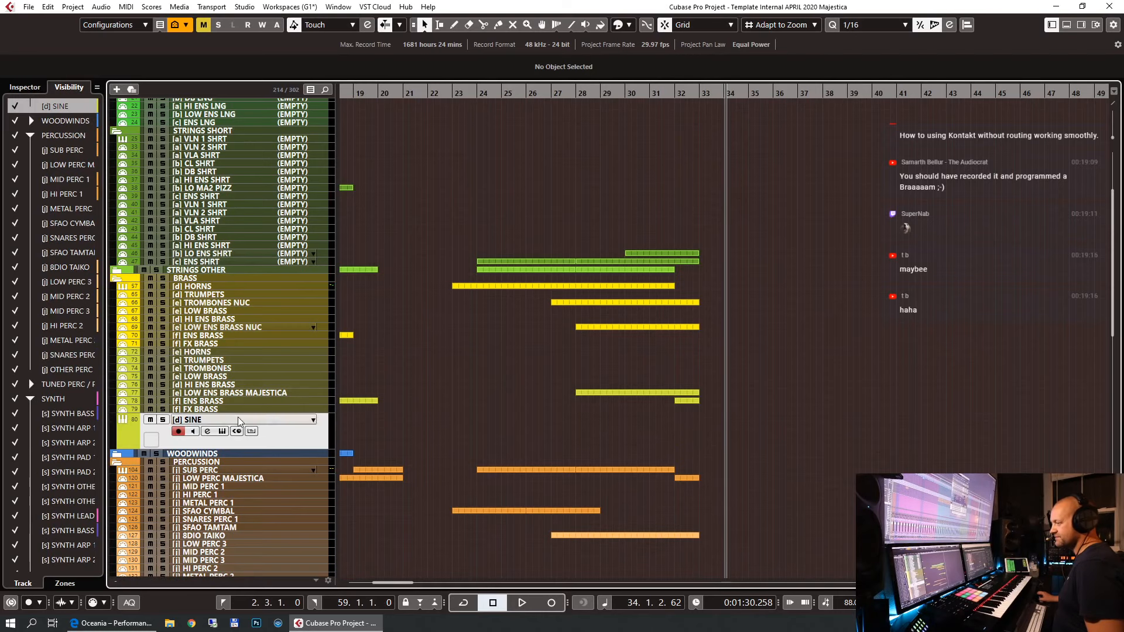
double_click(627, 99)
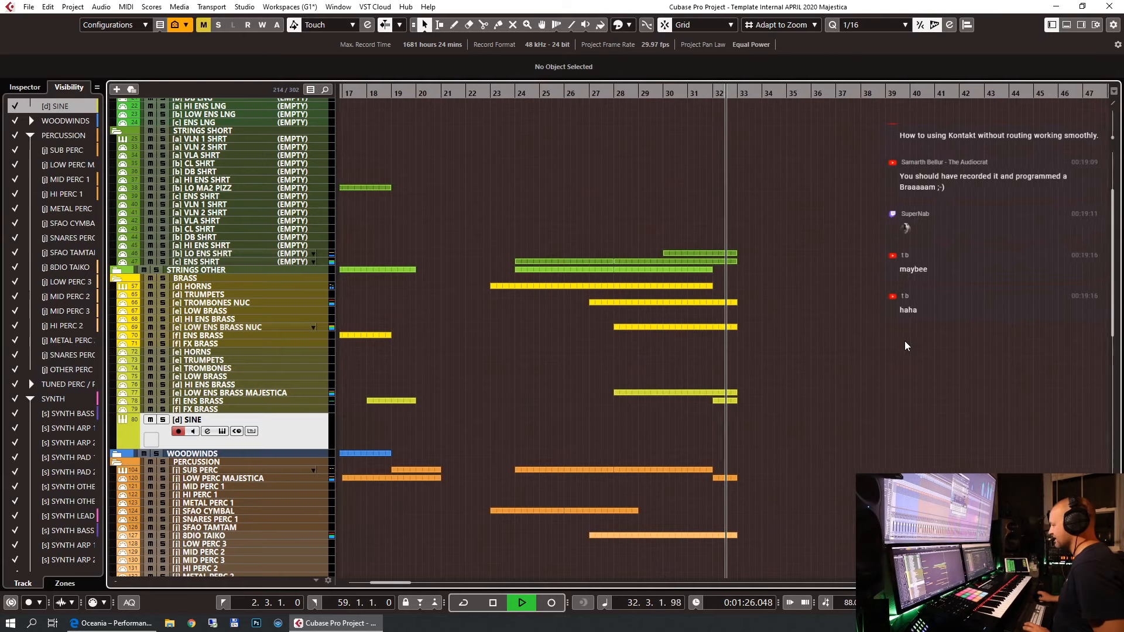
key("space")
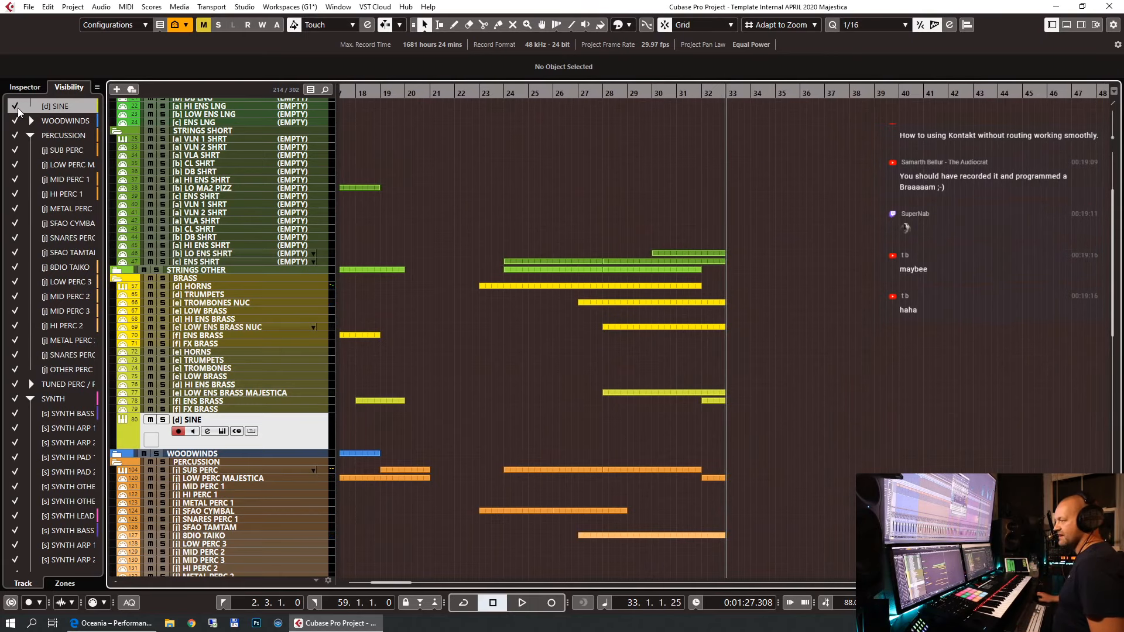
Open the [d] HORNS track's Kontakt instrument and inspect its Twelve Horn Ensemble True Legato patch.
left_click(213, 288)
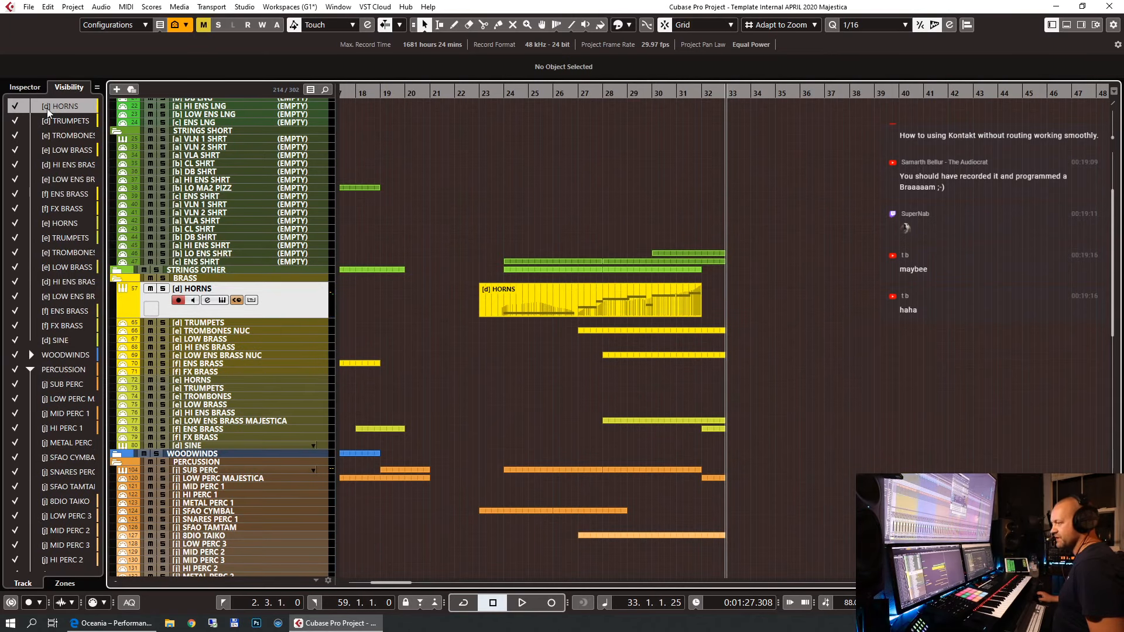
left_click(26, 88)
left_click(75, 144)
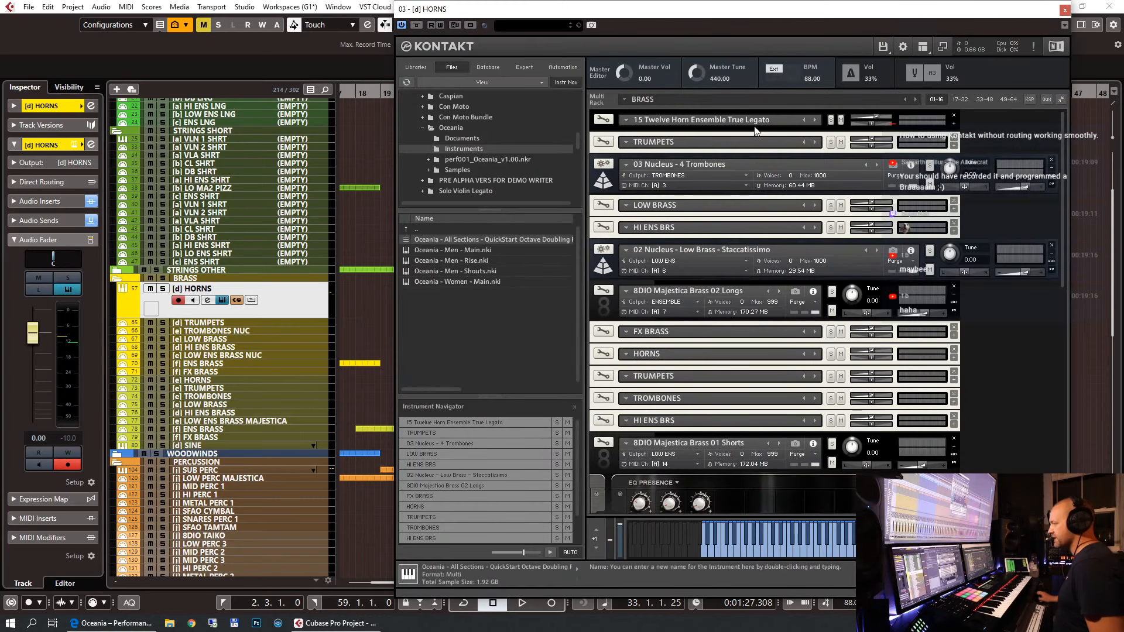
left_click(953, 123)
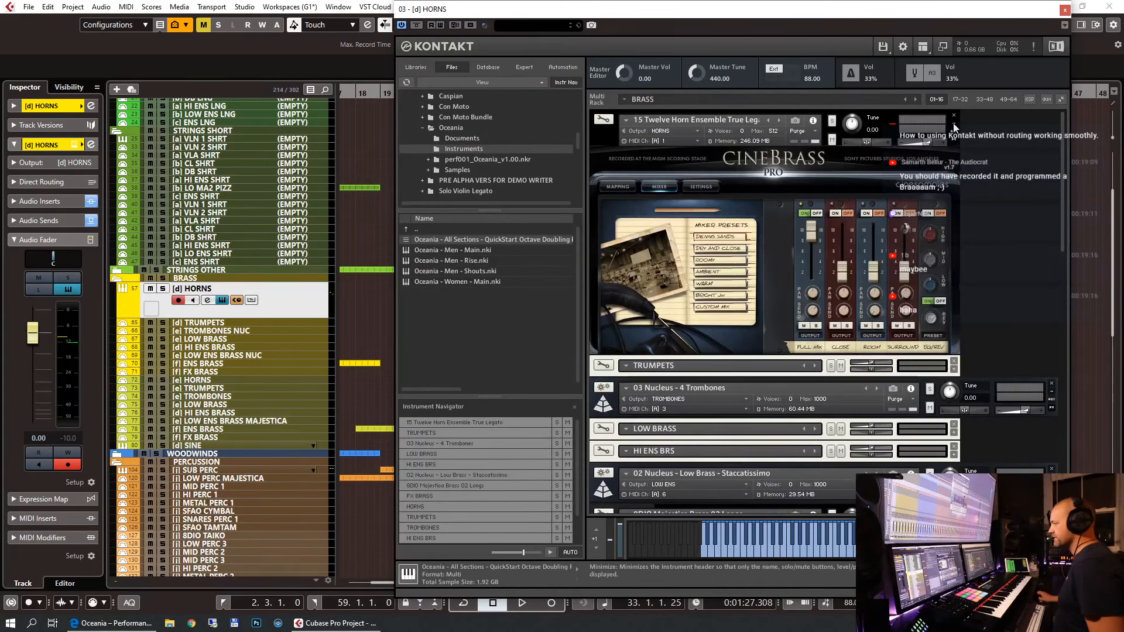
left_click(954, 124)
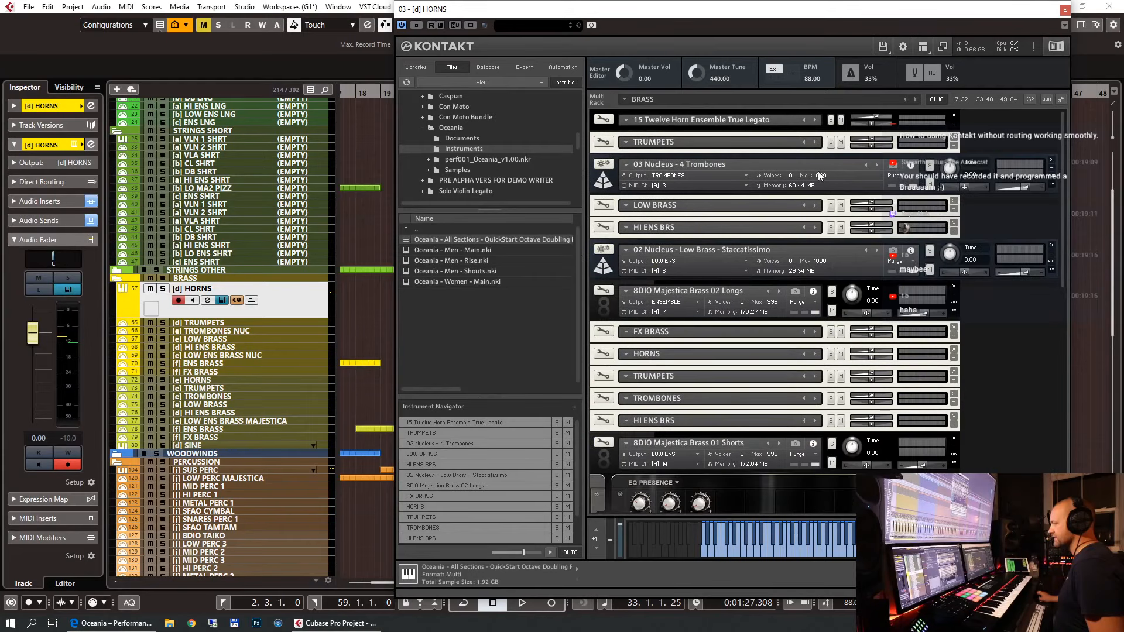
Load the Cinesamples CB PRO patch "14 Twelve Horn Ensemble Articulations" into the empty HORNS slot below FX BRASS, check it and close Kontakt.
scroll(697, 310, "down", 2)
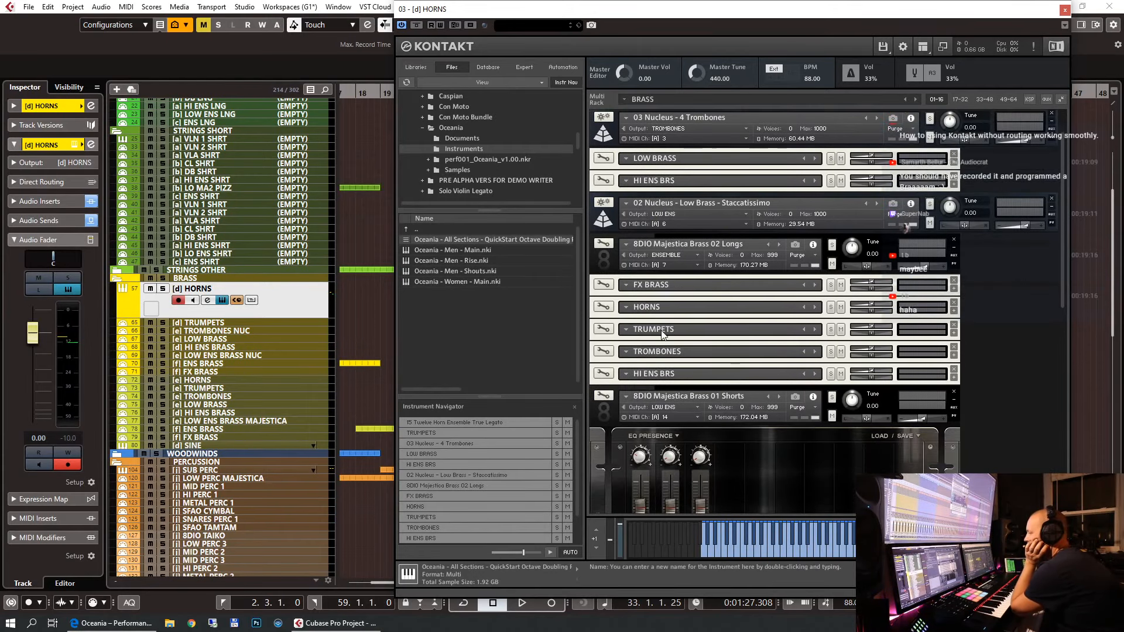
right_click(628, 307)
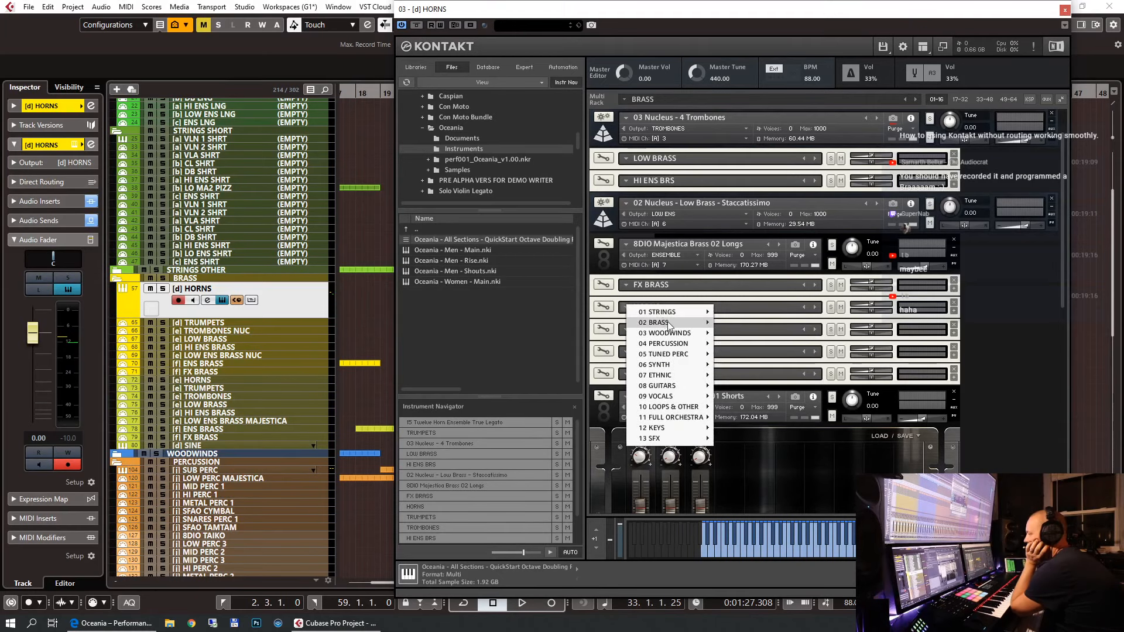
mouse_move(668, 323)
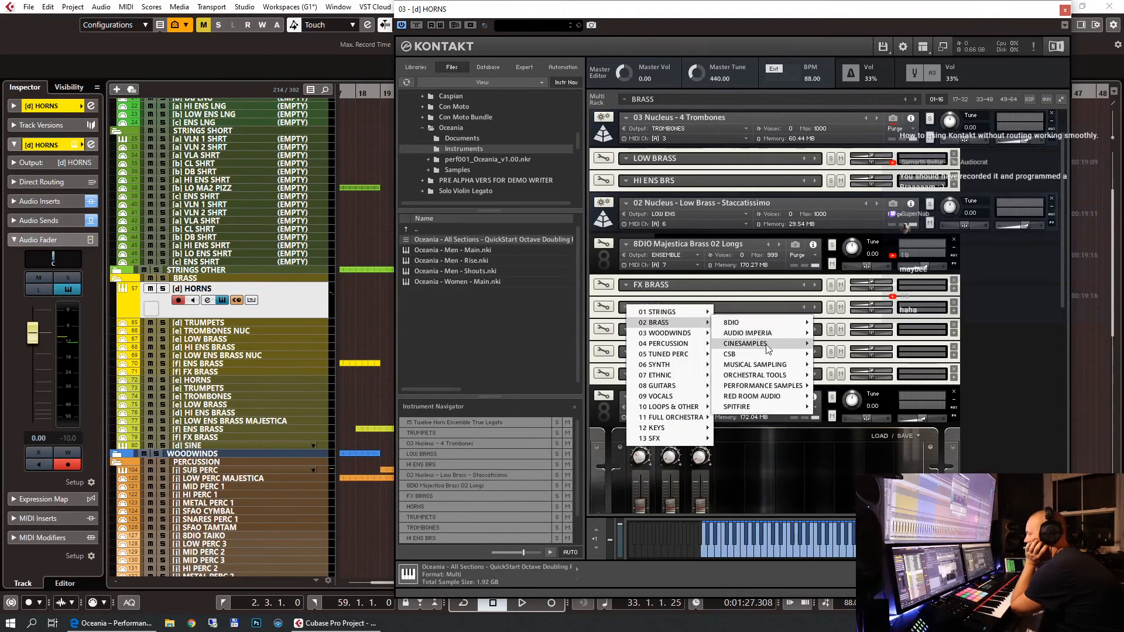
mouse_move(768, 350)
mouse_move(843, 355)
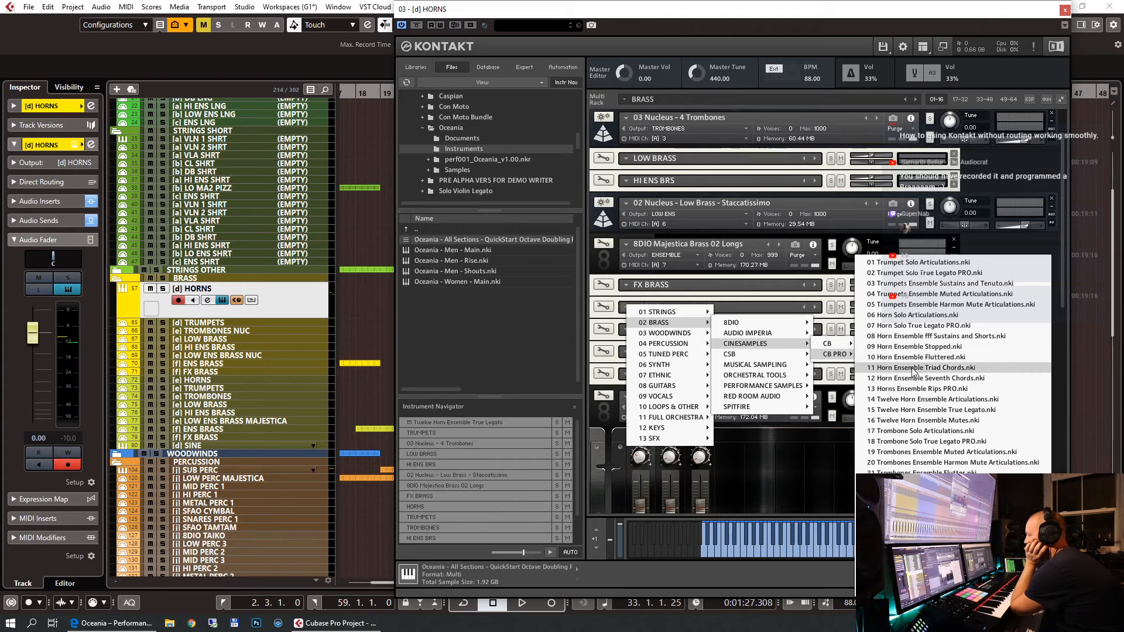
left_click(918, 400)
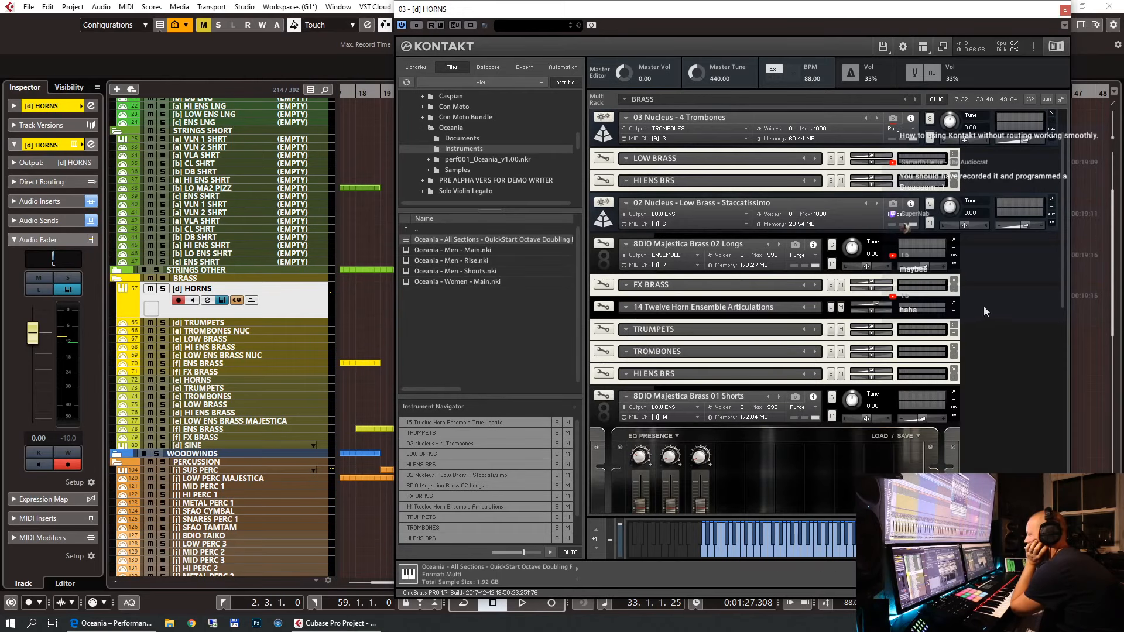
left_click(954, 312)
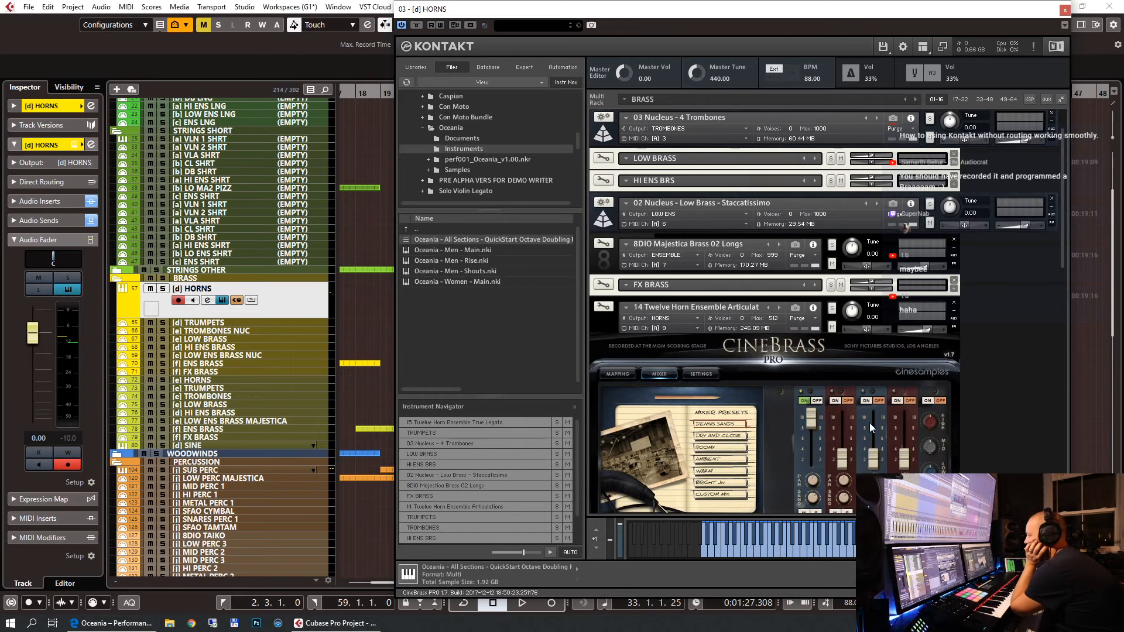
left_click(1065, 10)
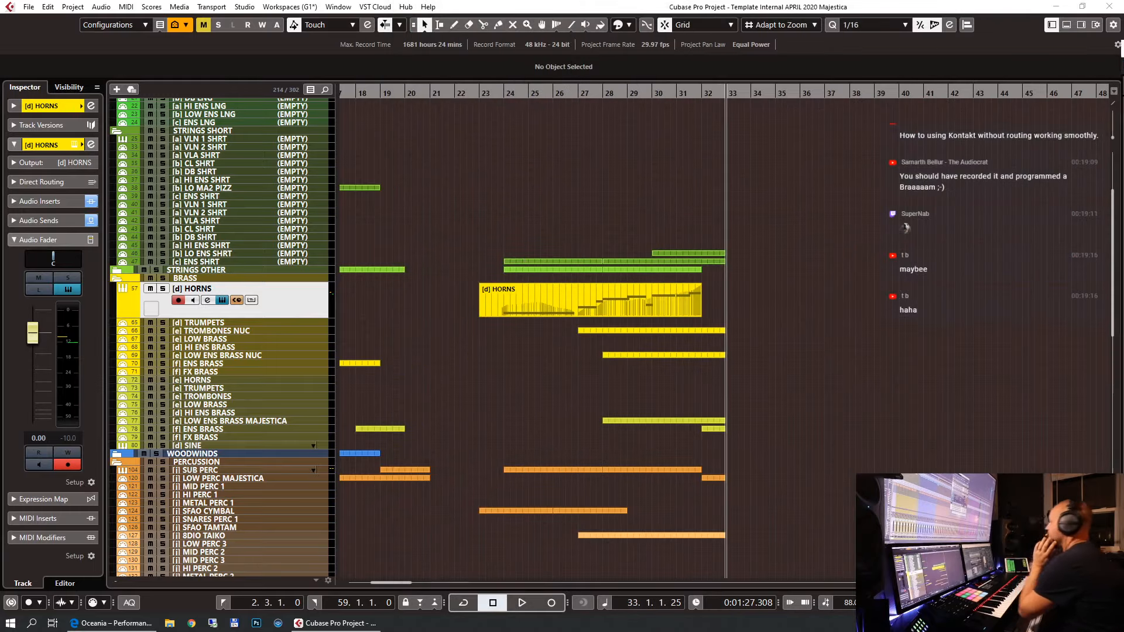
Solo the [d] HORNS track, play its ending from bar 31 to just past bar 32, and turn solo off.
left_click(699, 93)
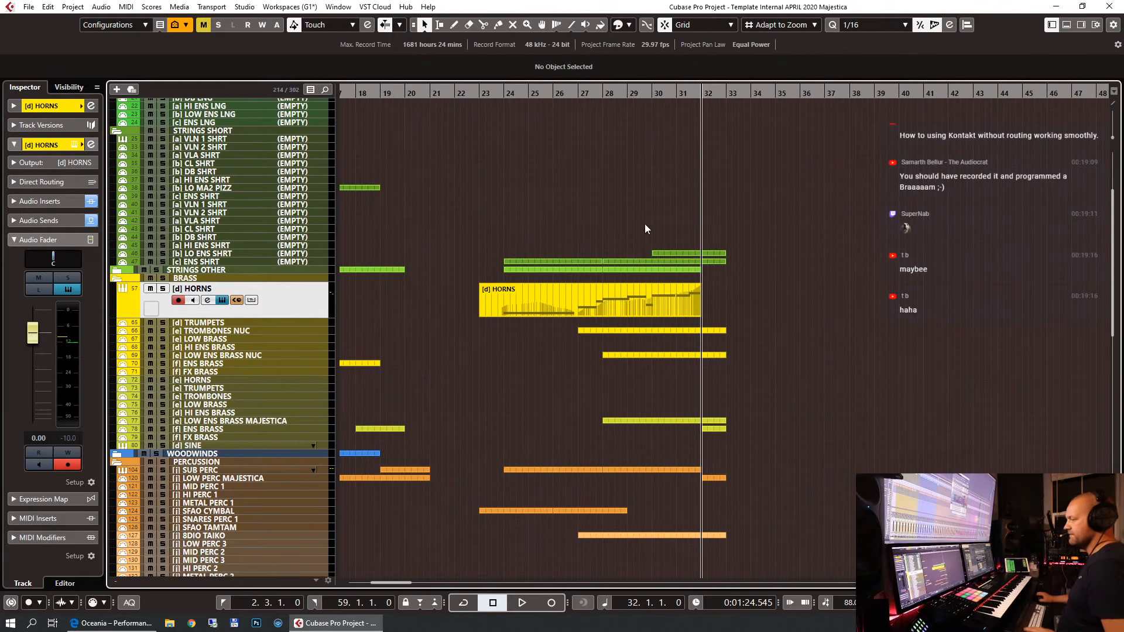
key("s")
left_click(679, 88)
key("space")
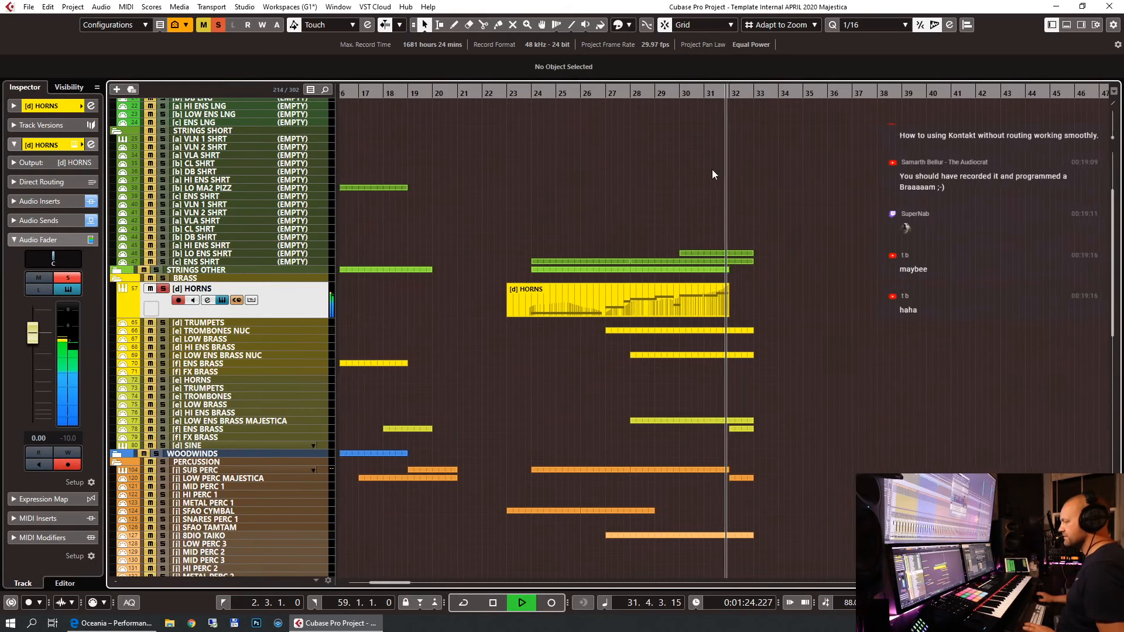
key("space")
left_click(161, 289)
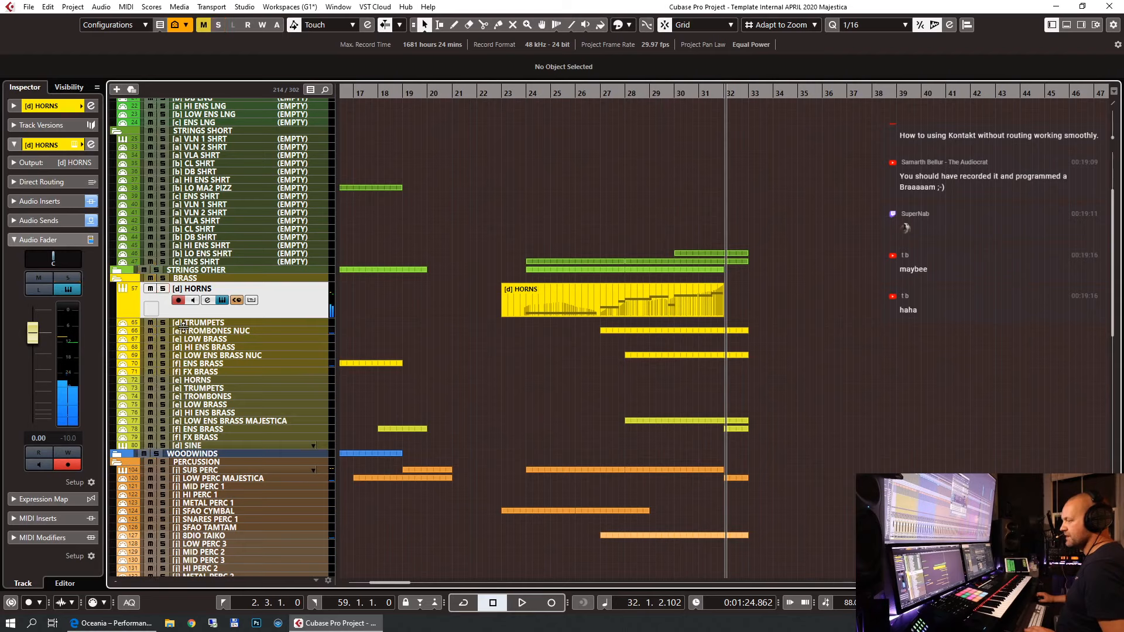
Record a horn part on the [e] HORNS track from bar 31 to just past the start of bar 33.
left_click(213, 383)
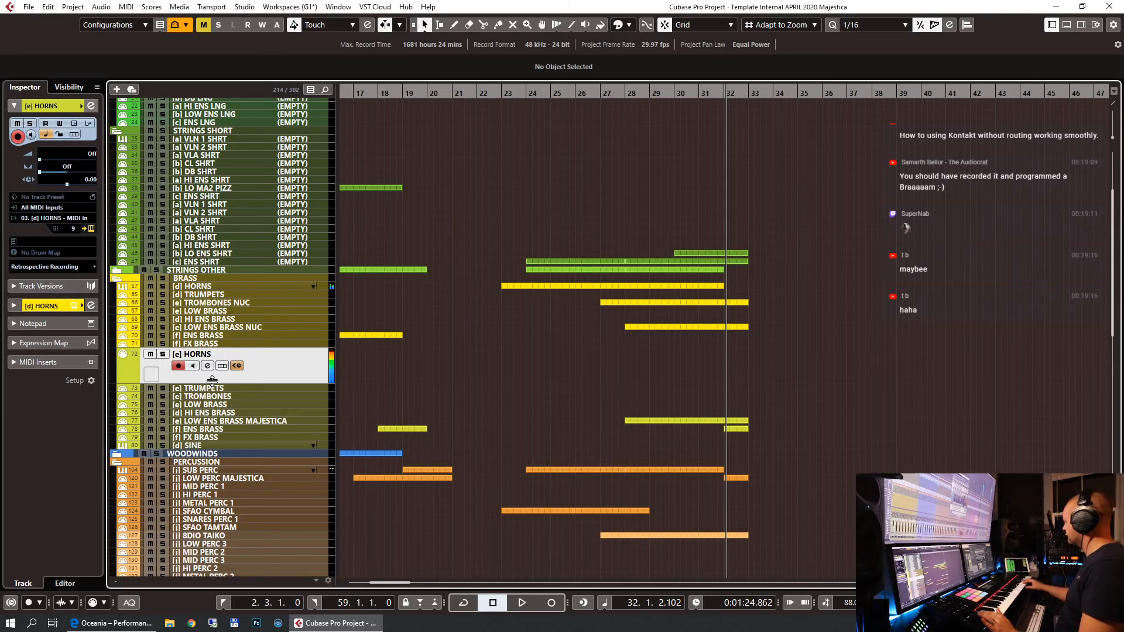
left_click(701, 98)
key("KP_Multiply")
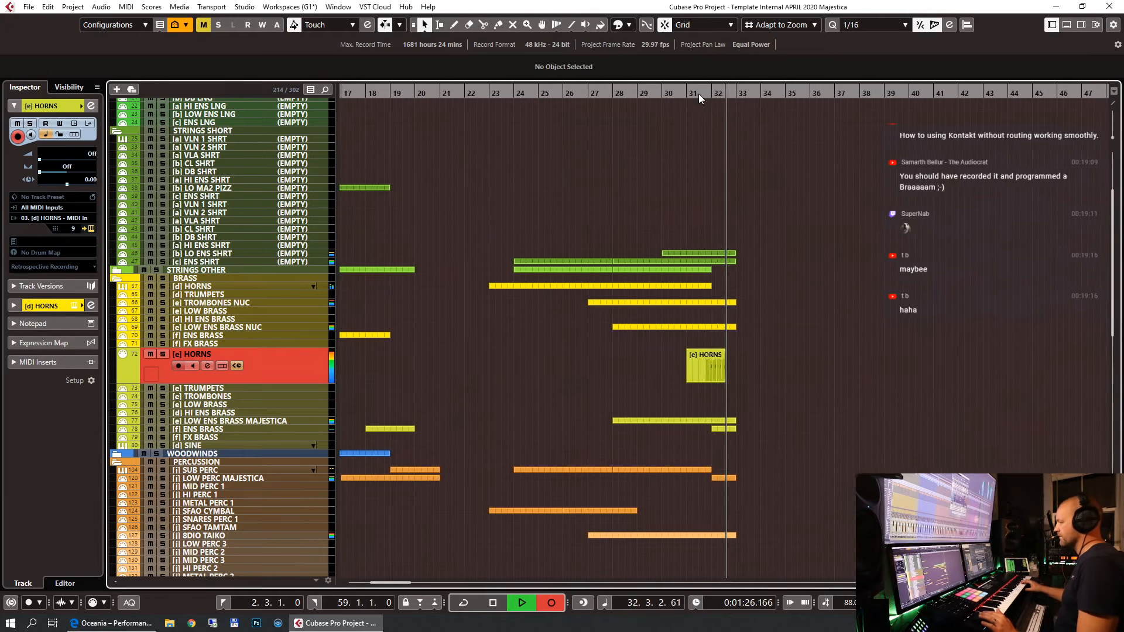
key("space")
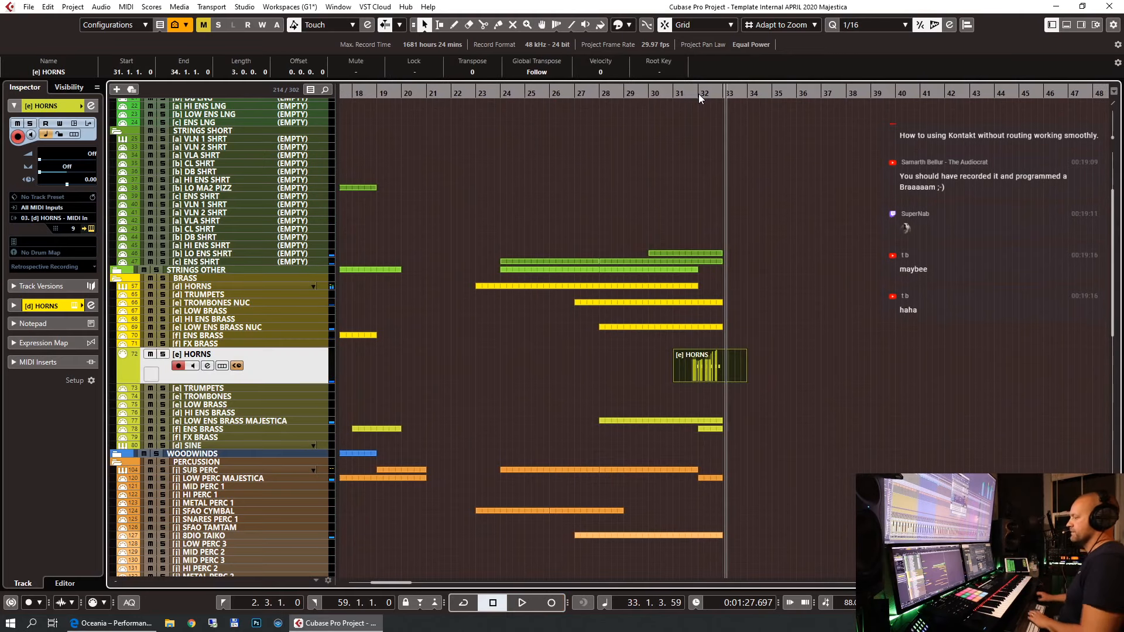
Open the recorded [e] HORNS part for note editing and move its last three notes in bar 32 slightly later.
key("Return")
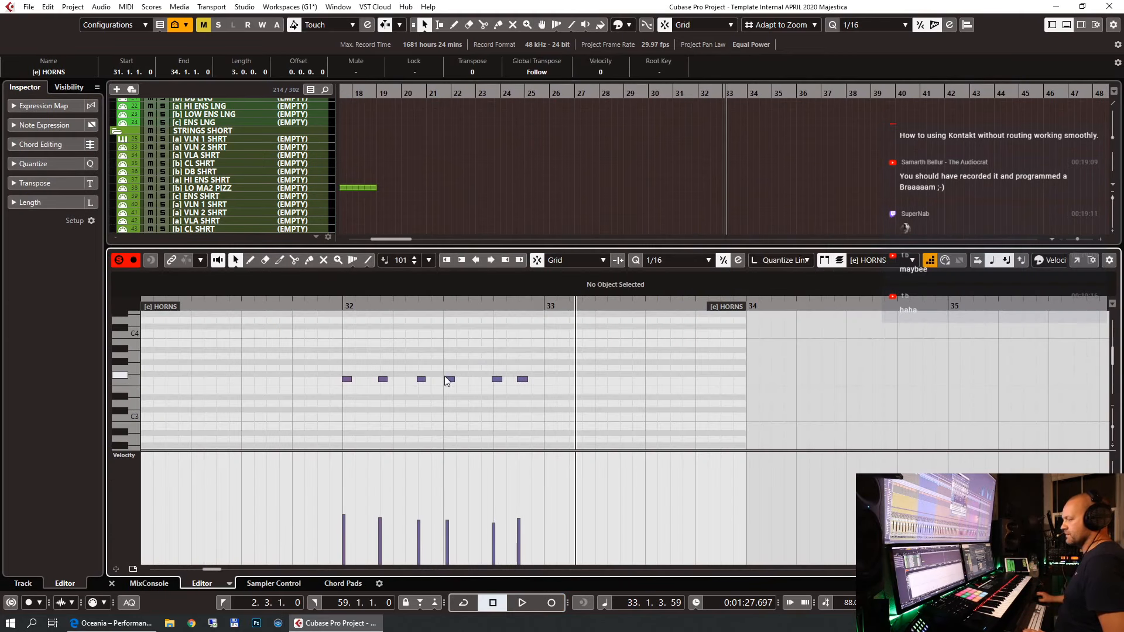
left_click_drag(448, 381, 527, 389)
left_click(498, 412)
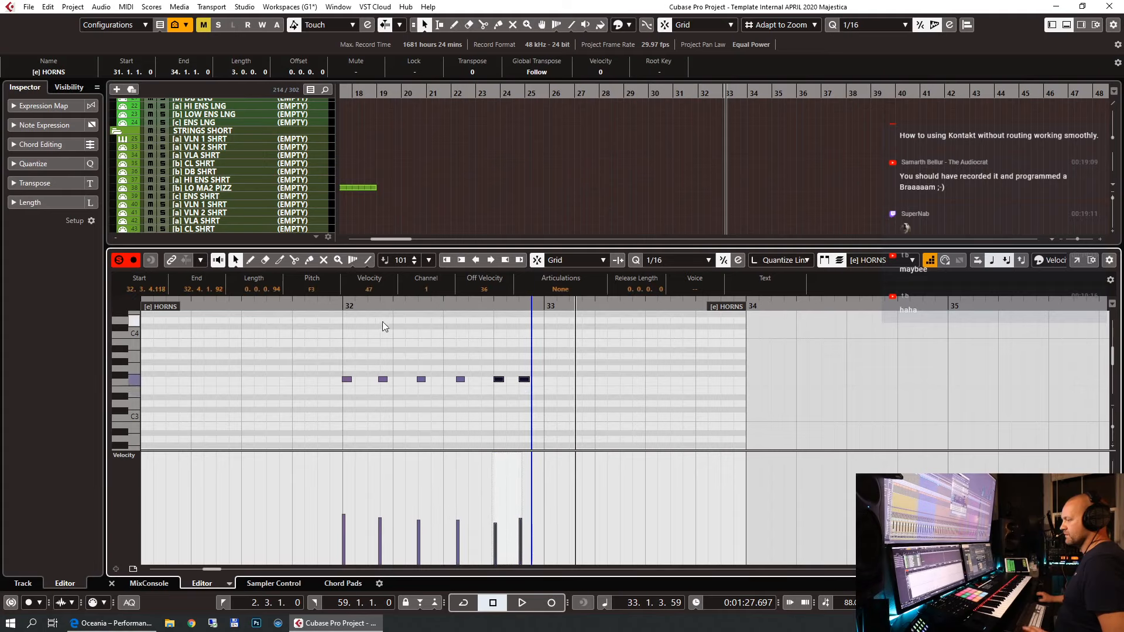
Show the modulation (cc1) lane for the [e] HORNS part and play its notes from just before bar 32 twice.
key("s")
left_click(295, 307)
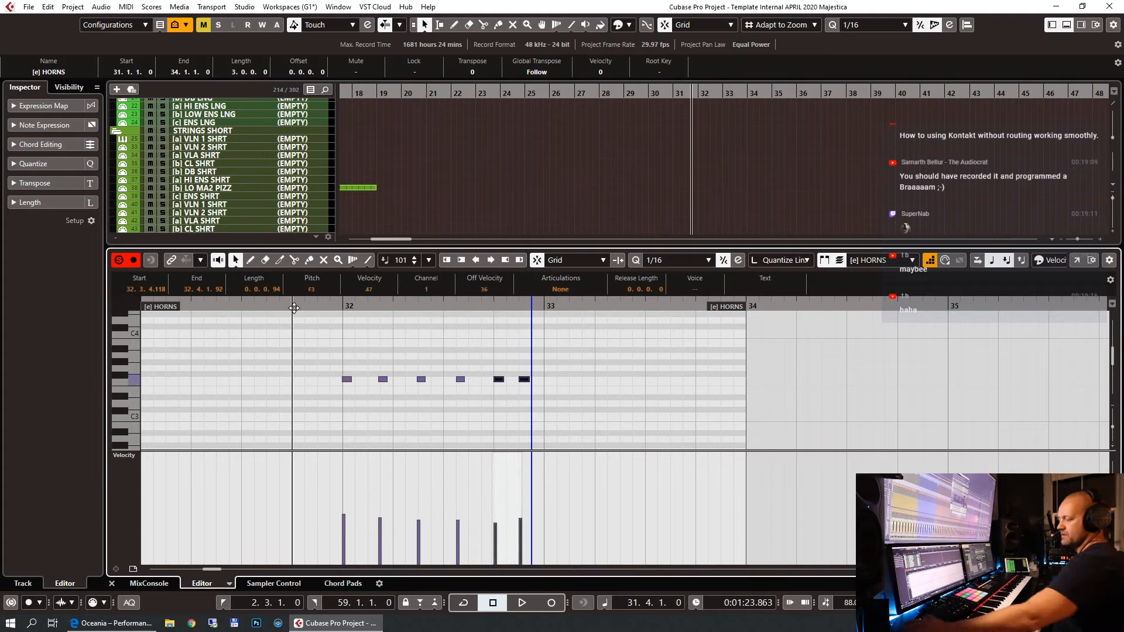
key("1")
left_click(416, 386)
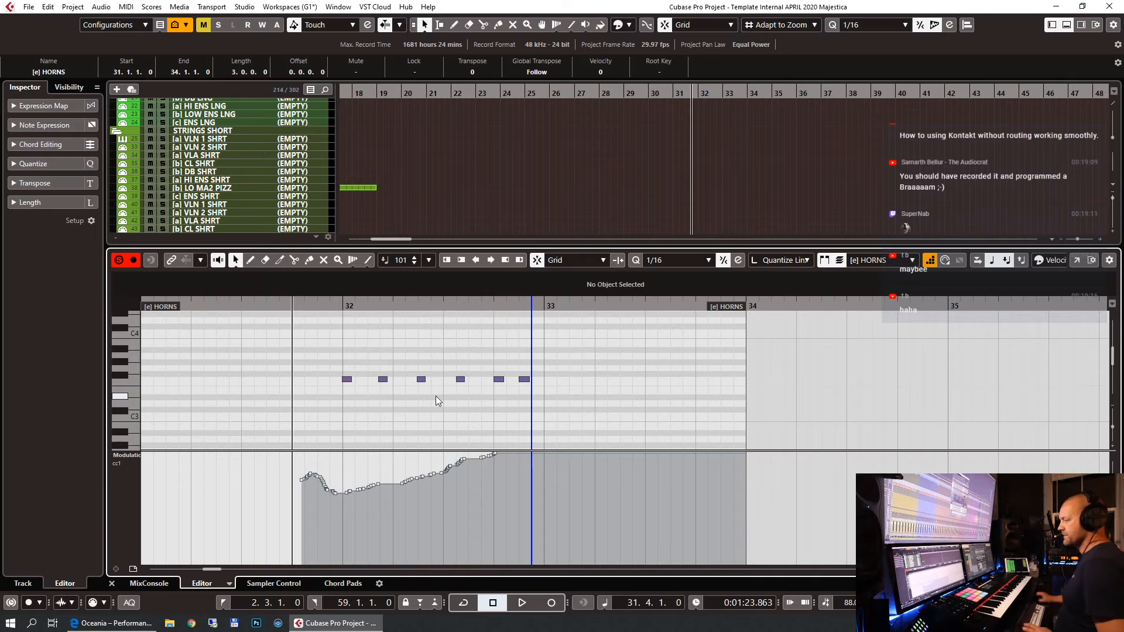
key("space")
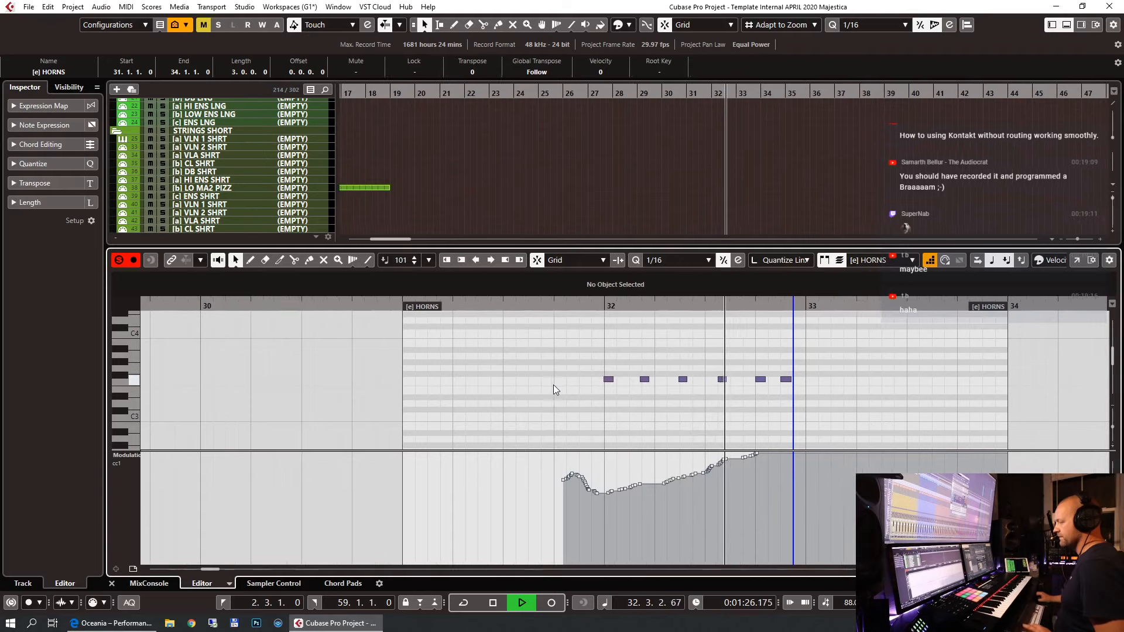
key("space")
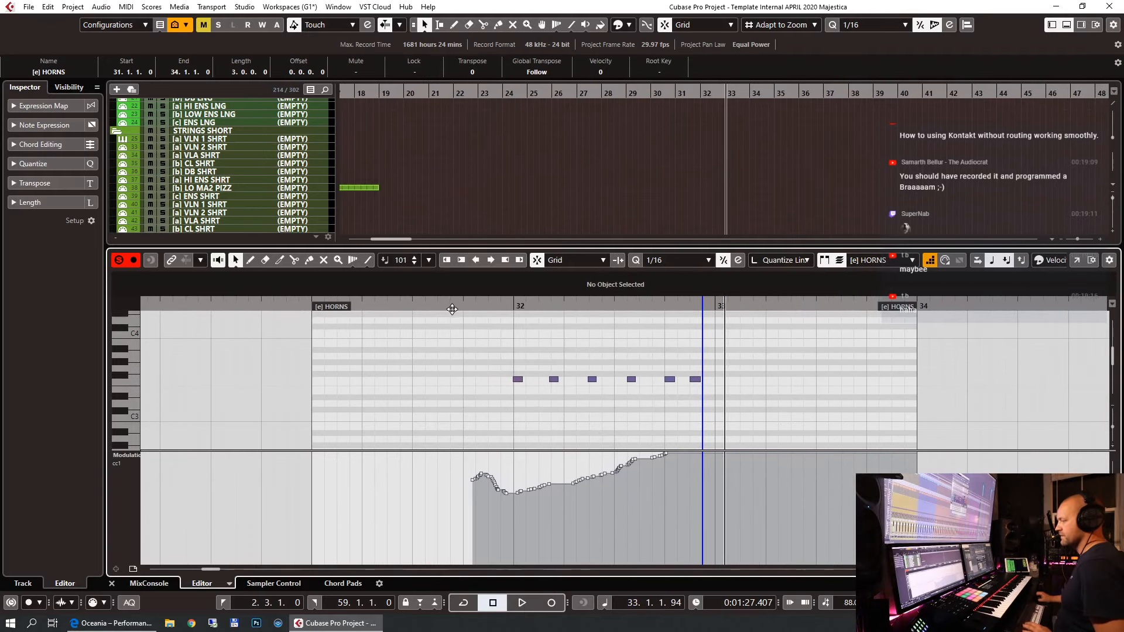
key("space")
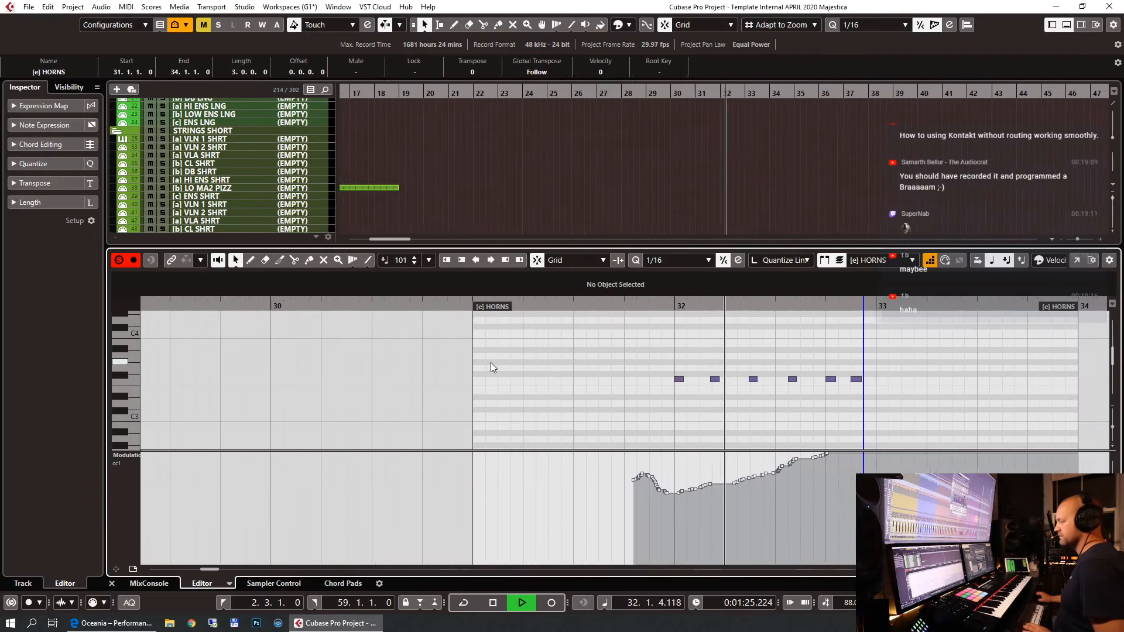
key("space")
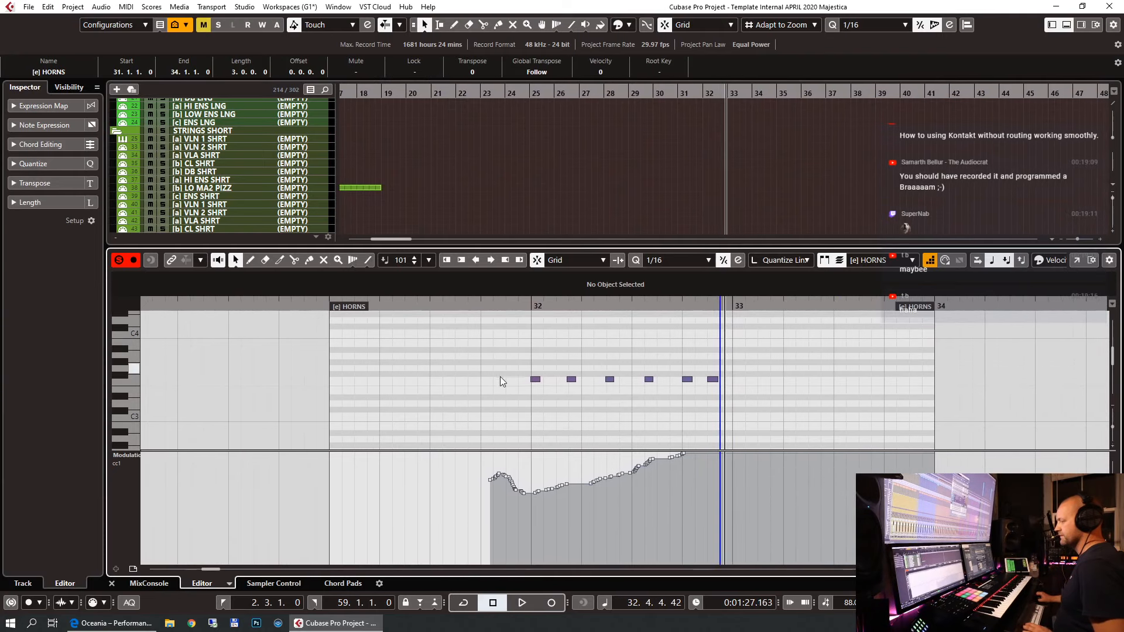
Set the [e] HORNS track delay to -25 and play the part again through bar 32.
key("Return")
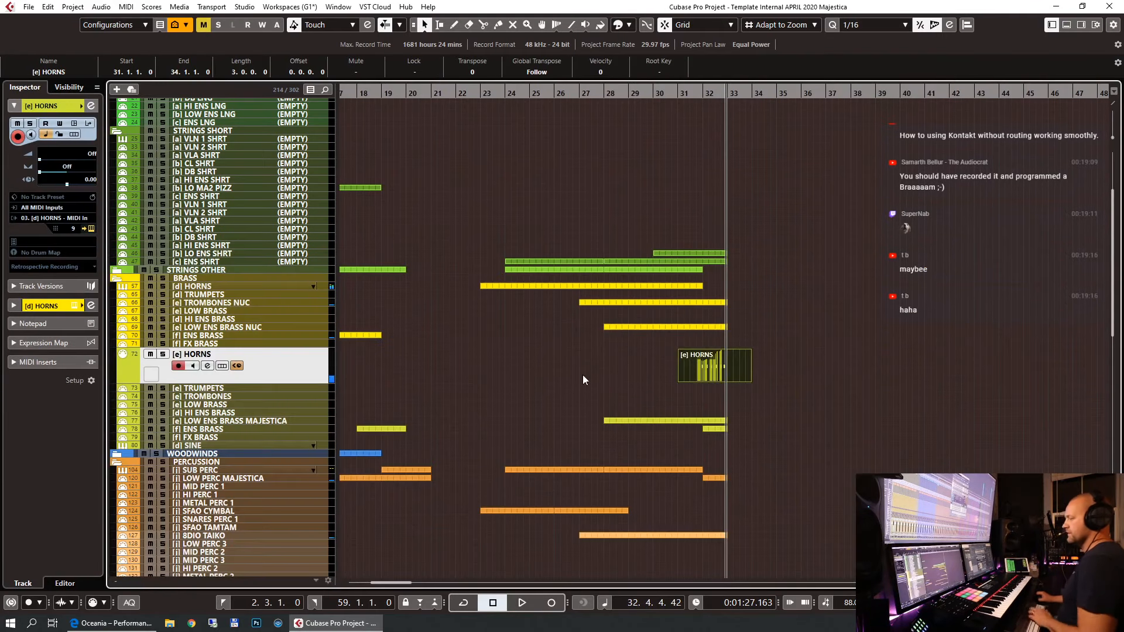
double_click(86, 179)
type("25")
key("Return")
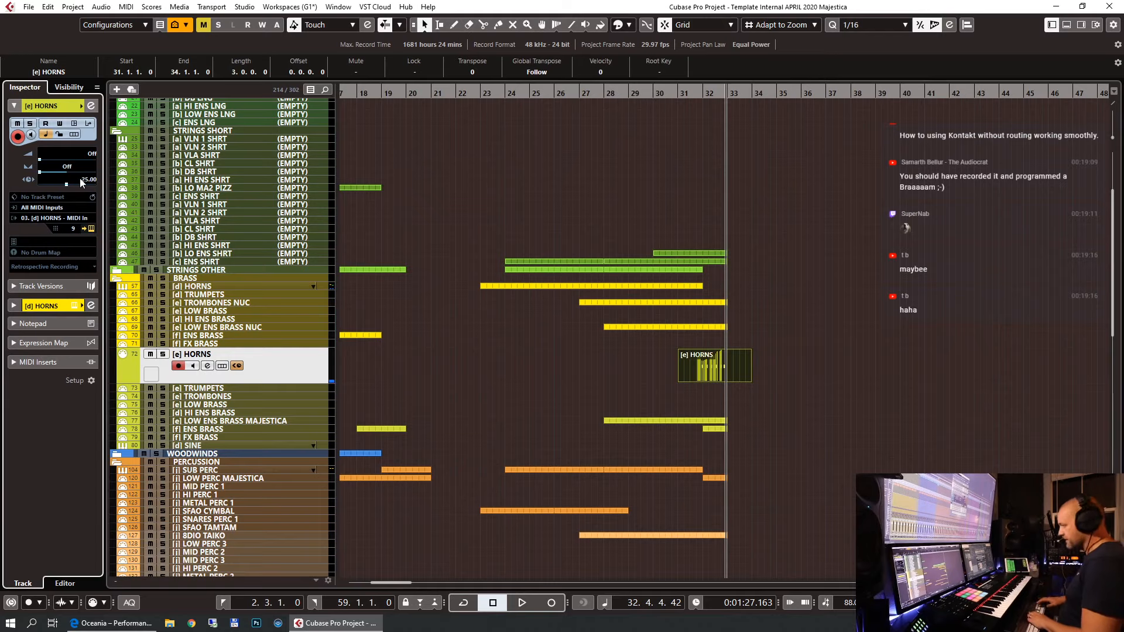
key("Return")
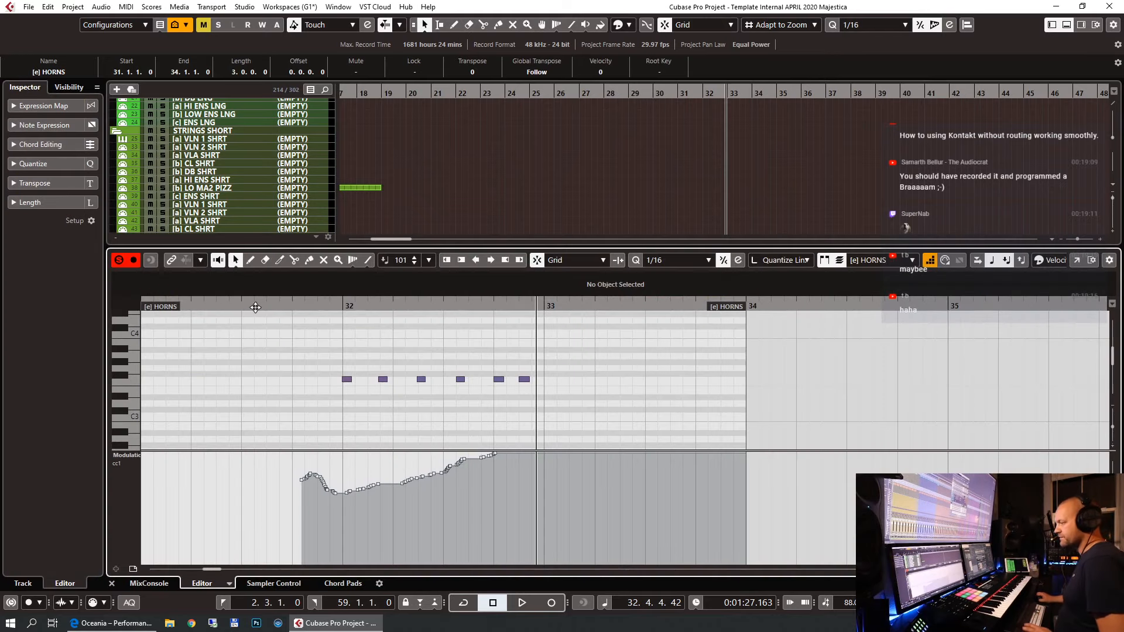
key("space")
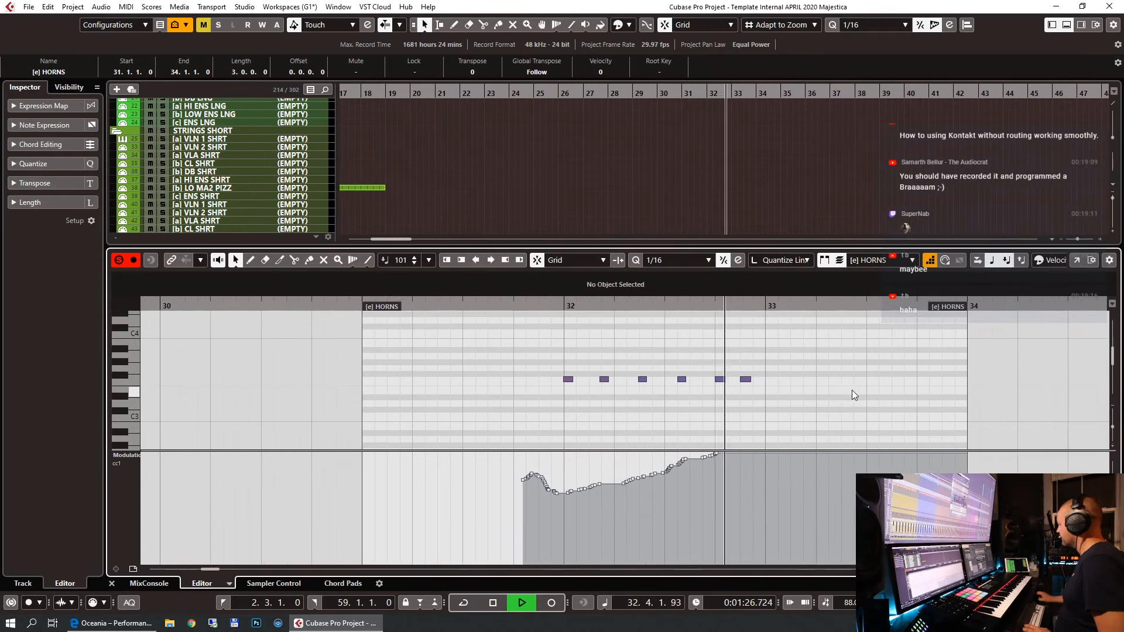
key("space")
Duplicate all six horn notes an octave lower at F2, play the doubled part and close the note editor.
scroll(806, 382, "down", 2)
left_click_drag(761, 344, 449, 389)
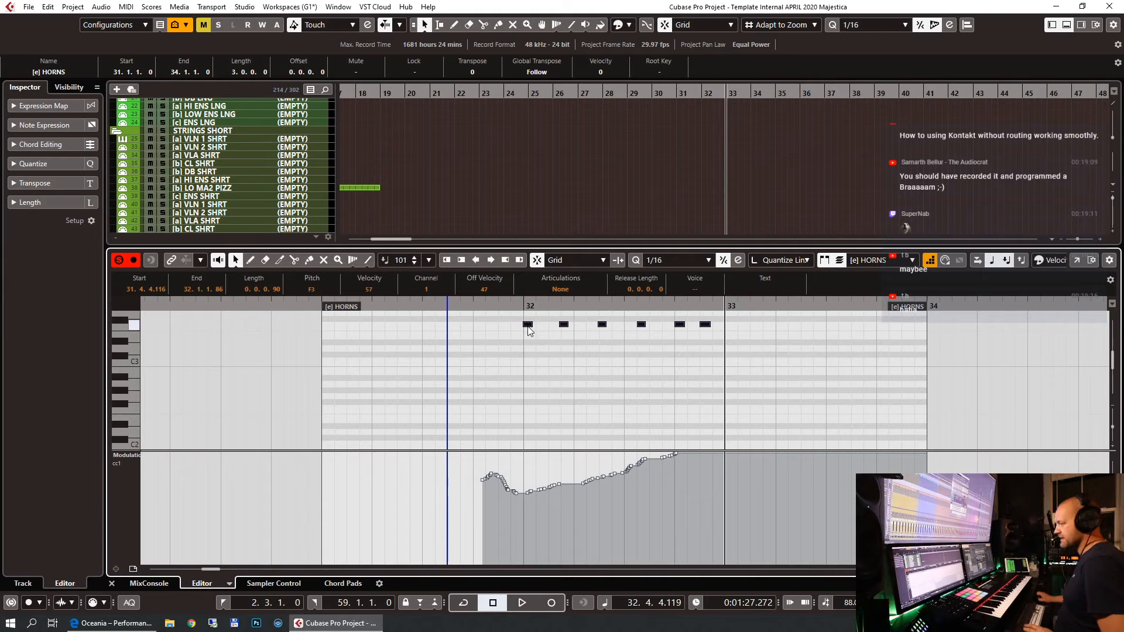
left_click_drag(528, 328, 522, 408)
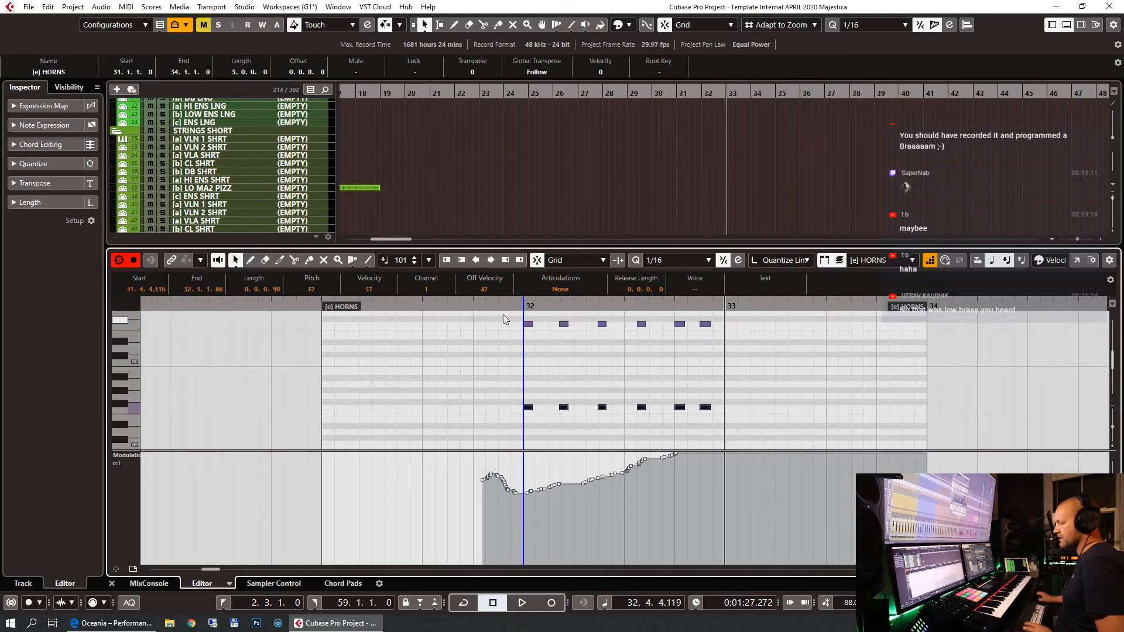
key("space")
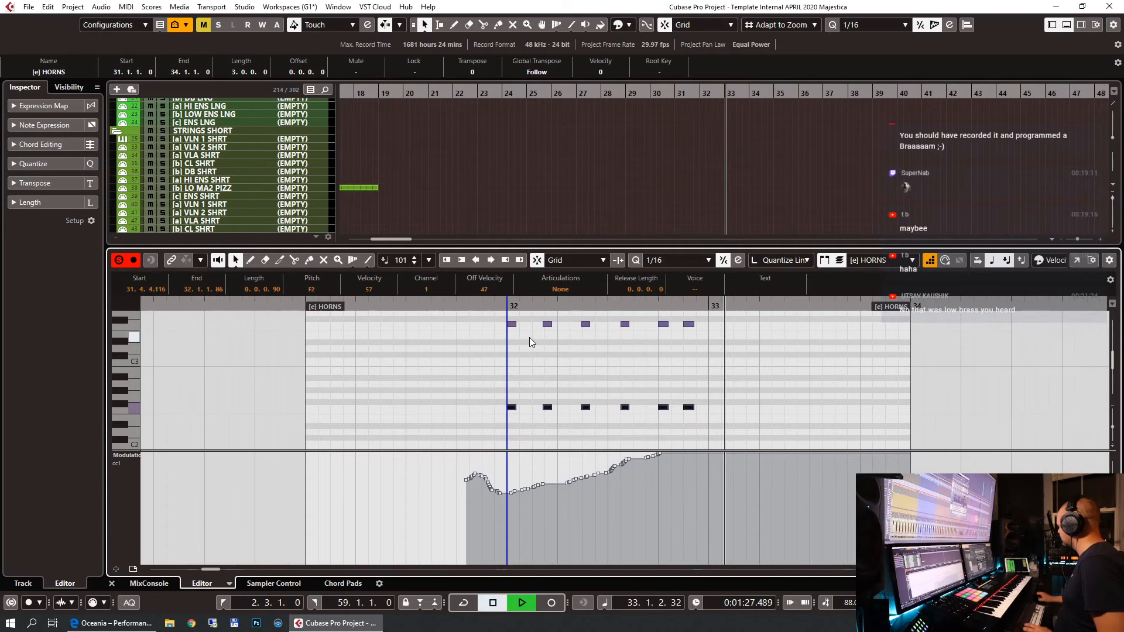
key("space")
key("ctrl+e")
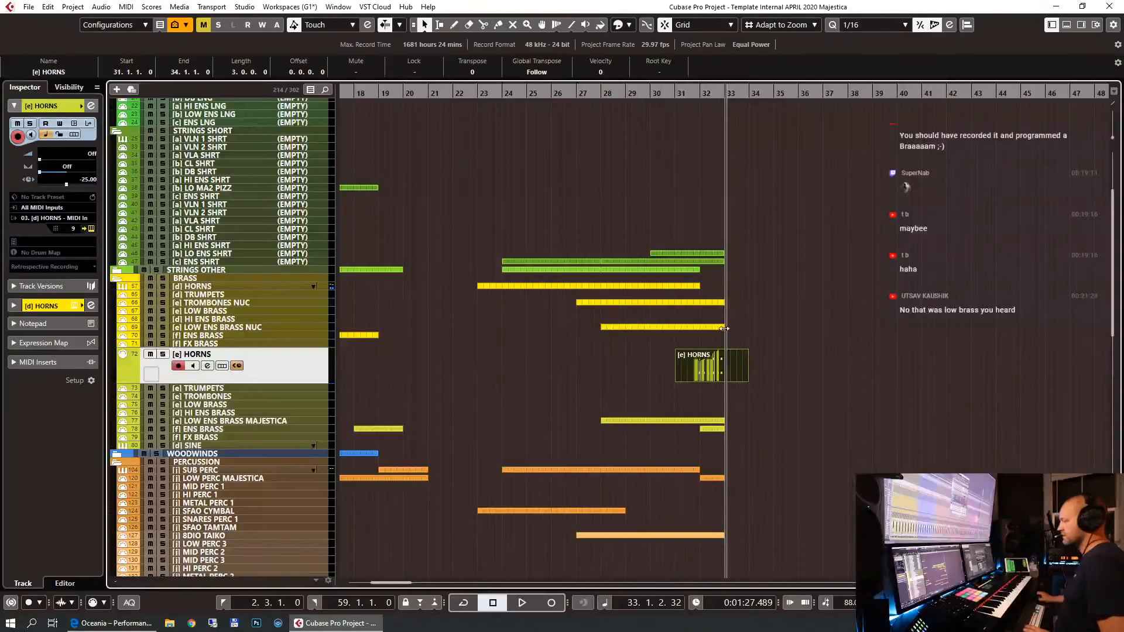
Select the trombone, low brass, horn and ensemble brass parts between bars 27 and 33 to examine them together.
double_click(718, 302)
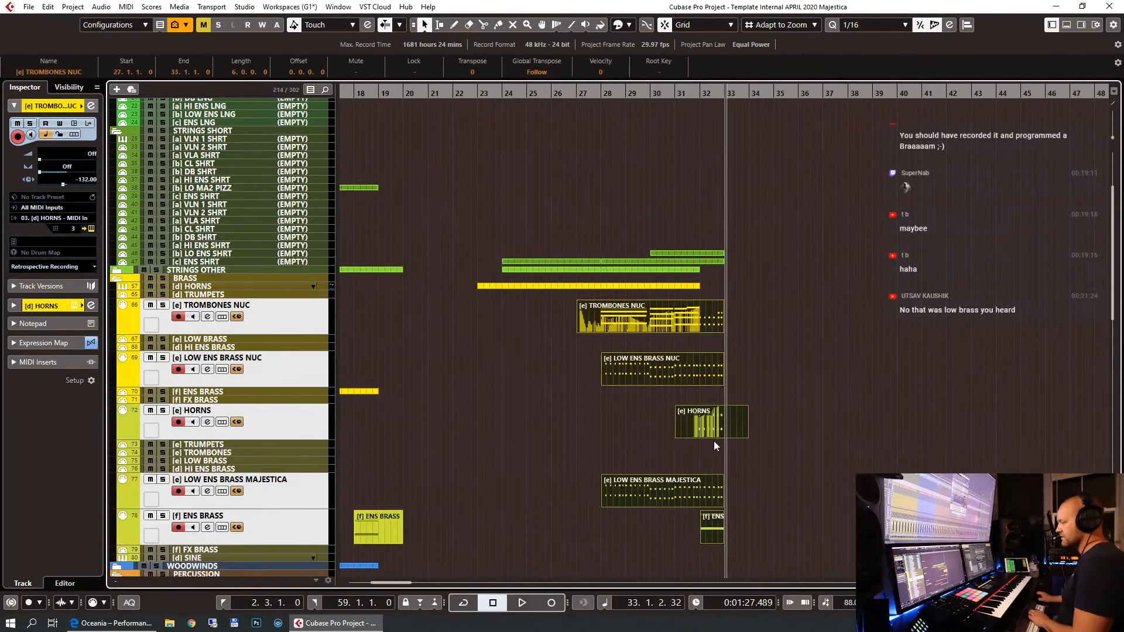
key("g")
key("g")
key("Return")
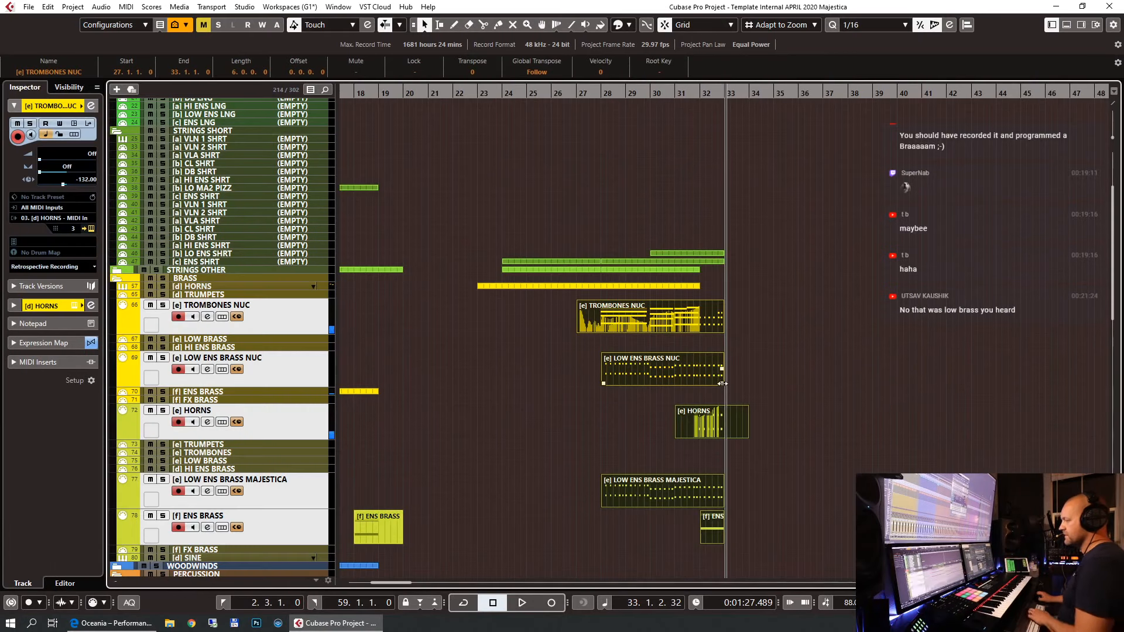
Select the [e] HORNS track and show the audio fader of its [d] HORNS instrument channel.
left_click(295, 430)
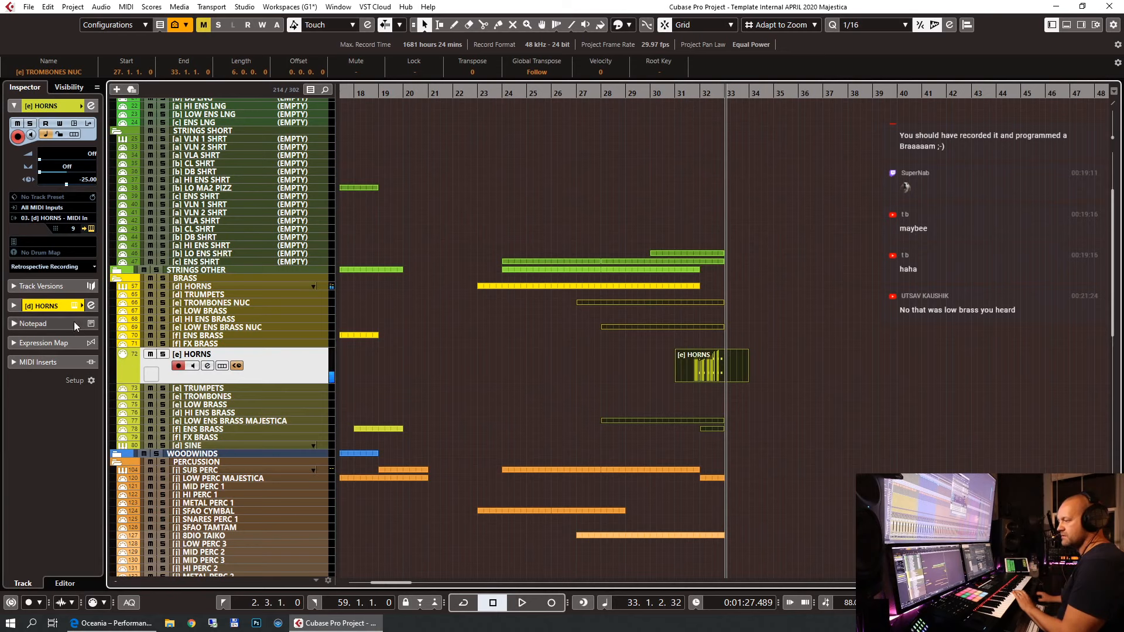
left_click(58, 307)
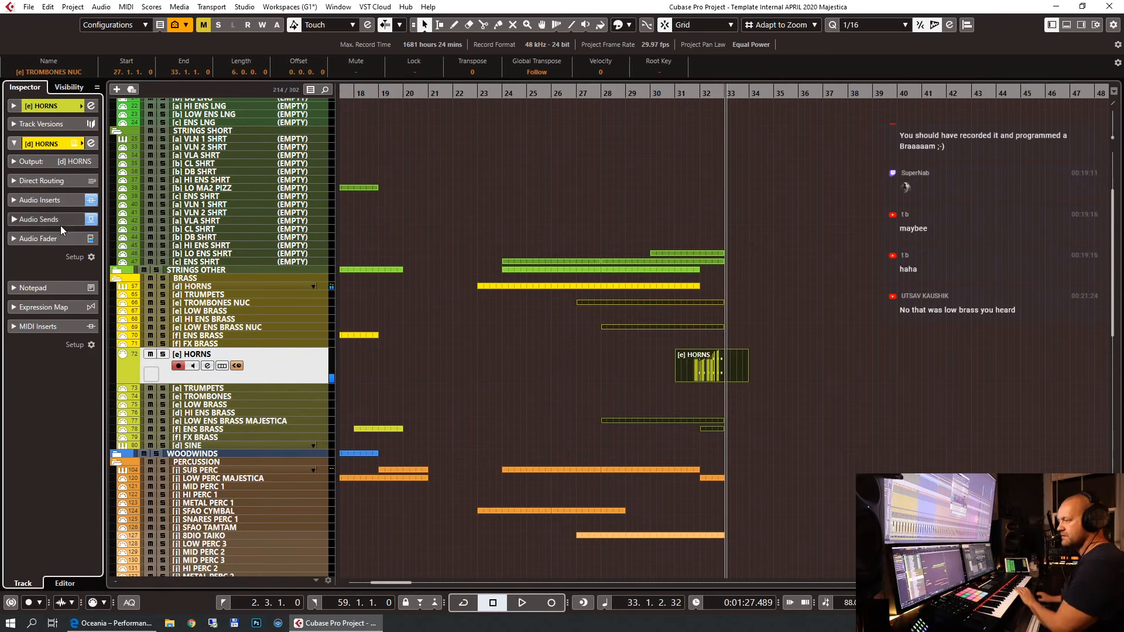
left_click(65, 241)
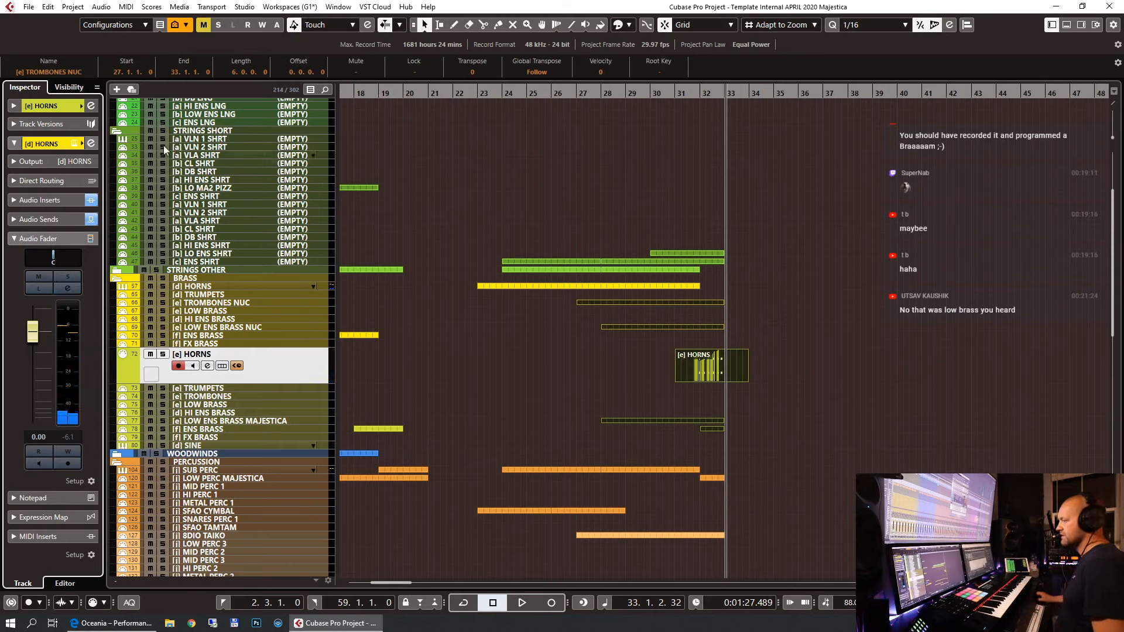
Open the [d] HORNS Kontakt rack, minimize all its instruments, inspect the Twelve Horn Ensemble True Legato patch and close Kontakt.
left_click(75, 144)
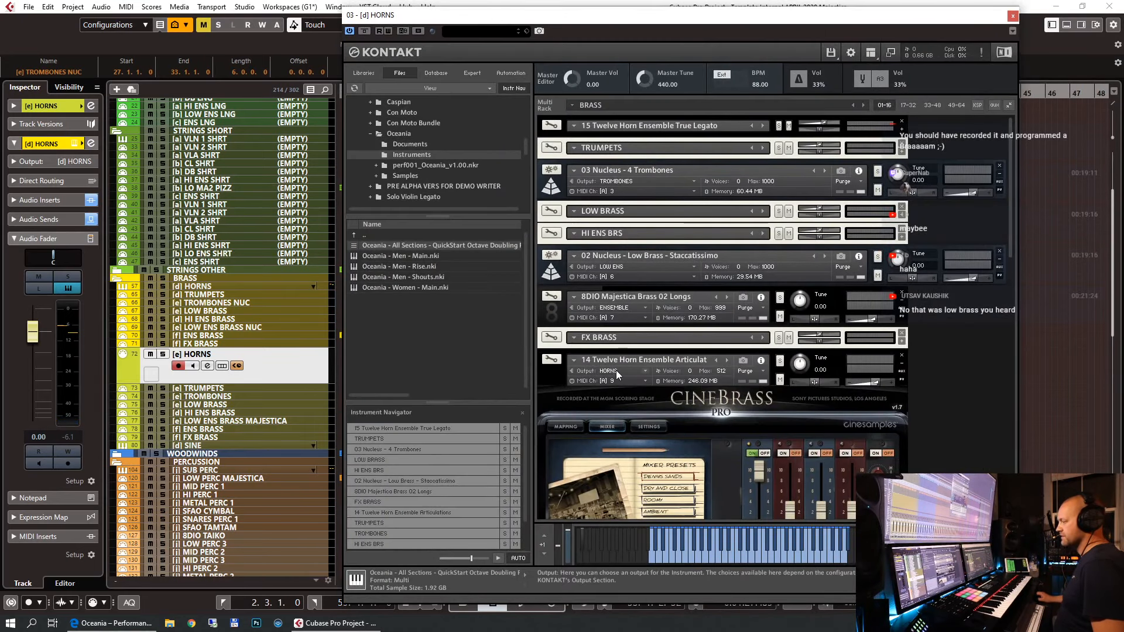
scroll(1000, 139, "down", 2)
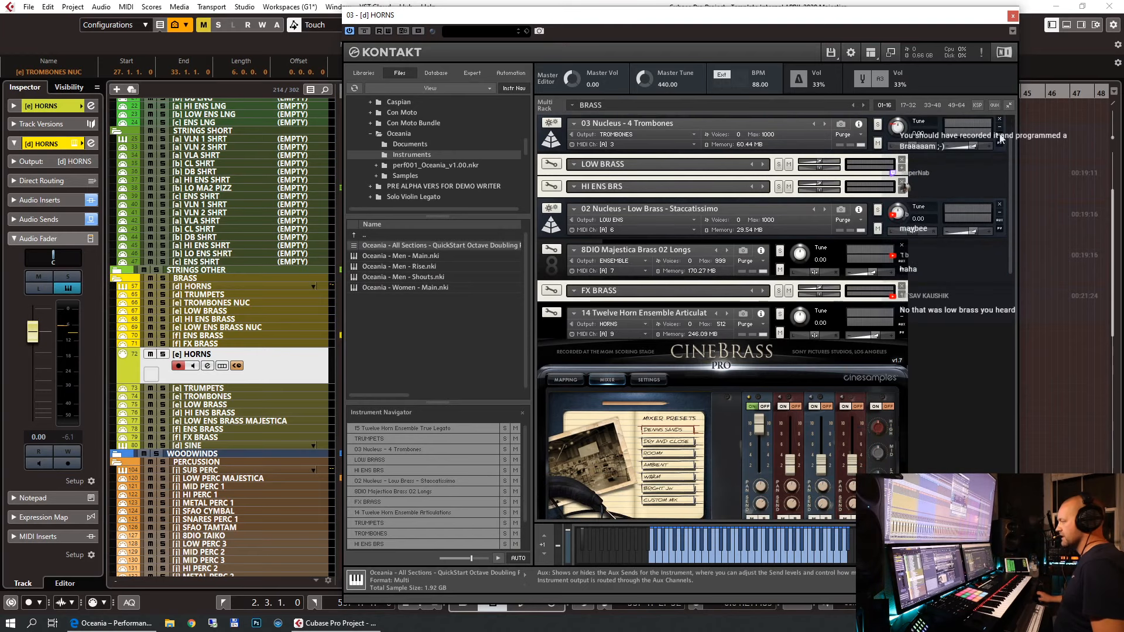
left_click(1009, 105)
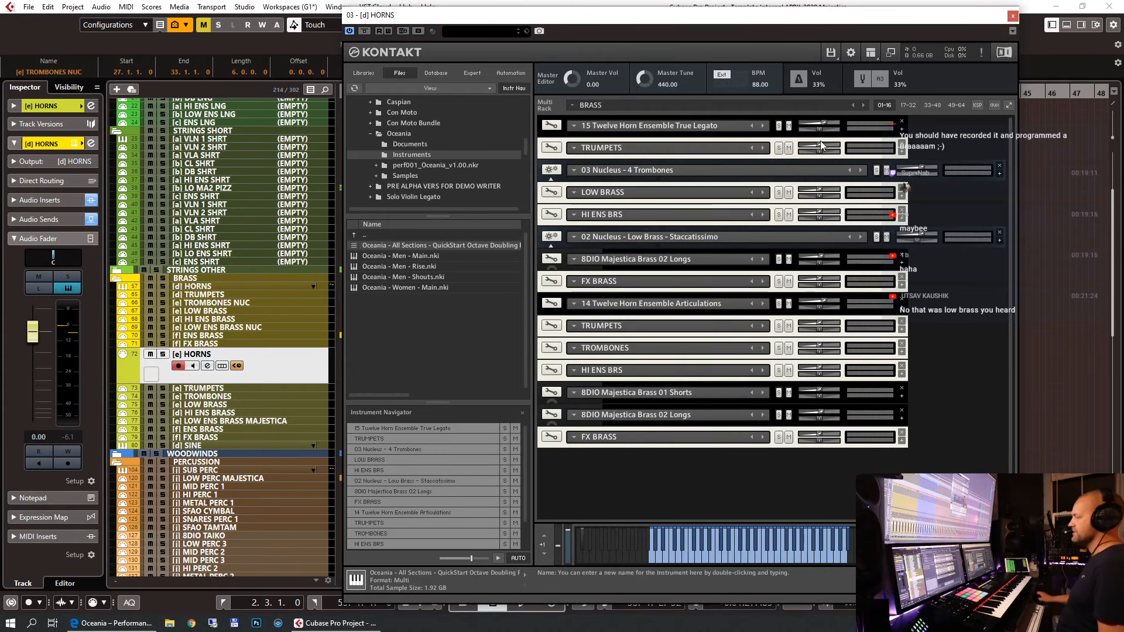
left_click(715, 126)
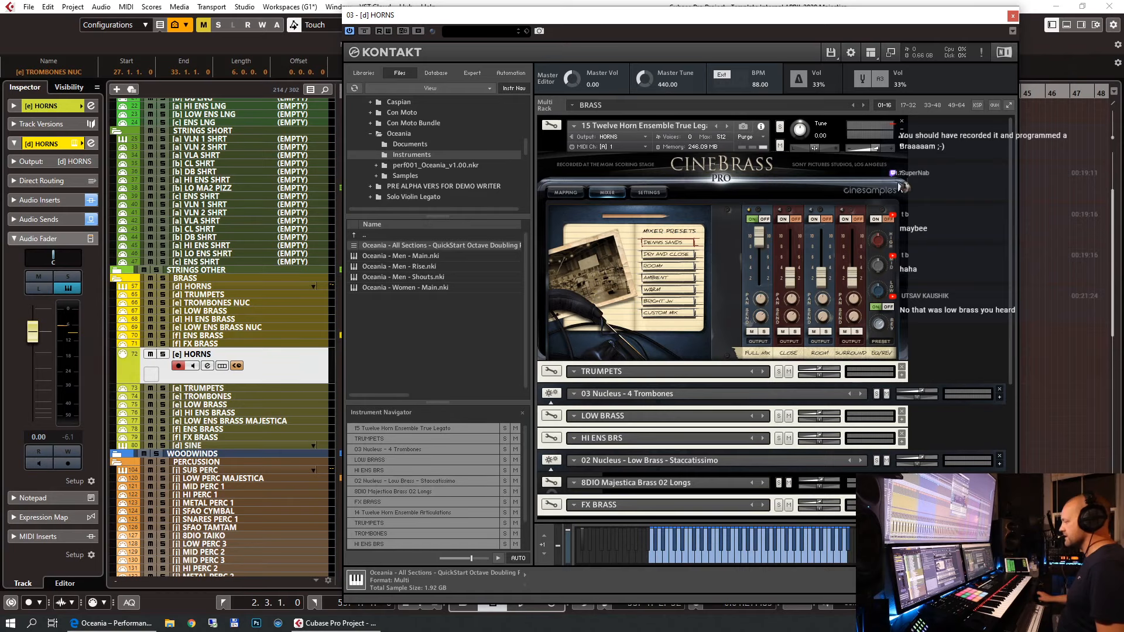
left_click(1012, 17)
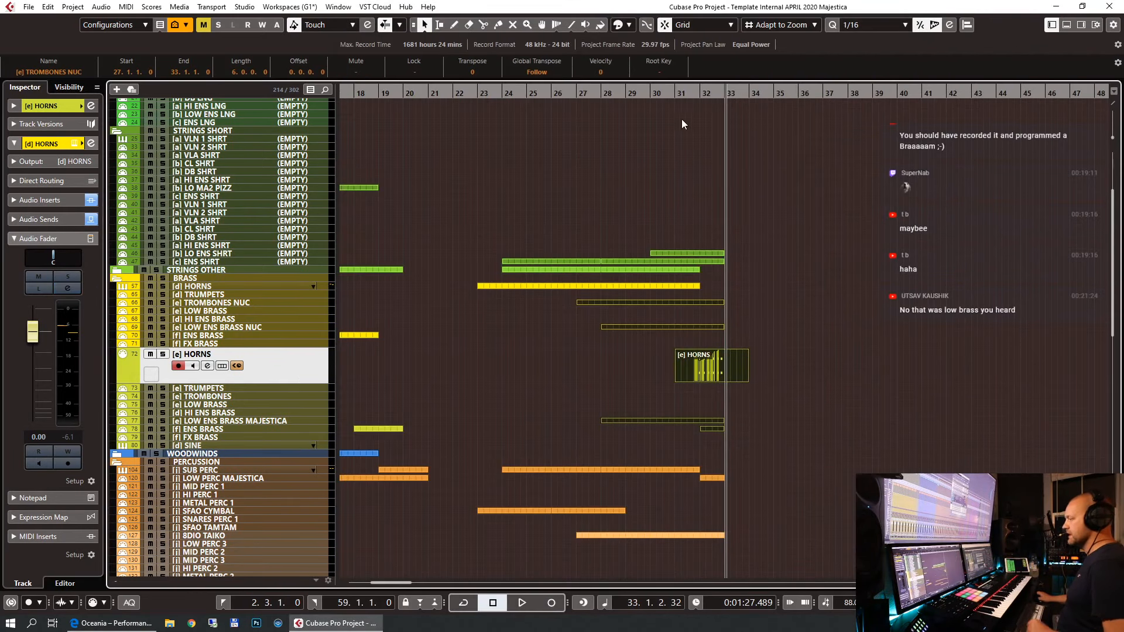
Open the [d] SINE track's player, browse the Junkie XL Brass library folders and close the player.
left_click_drag(673, 93, 674, 89)
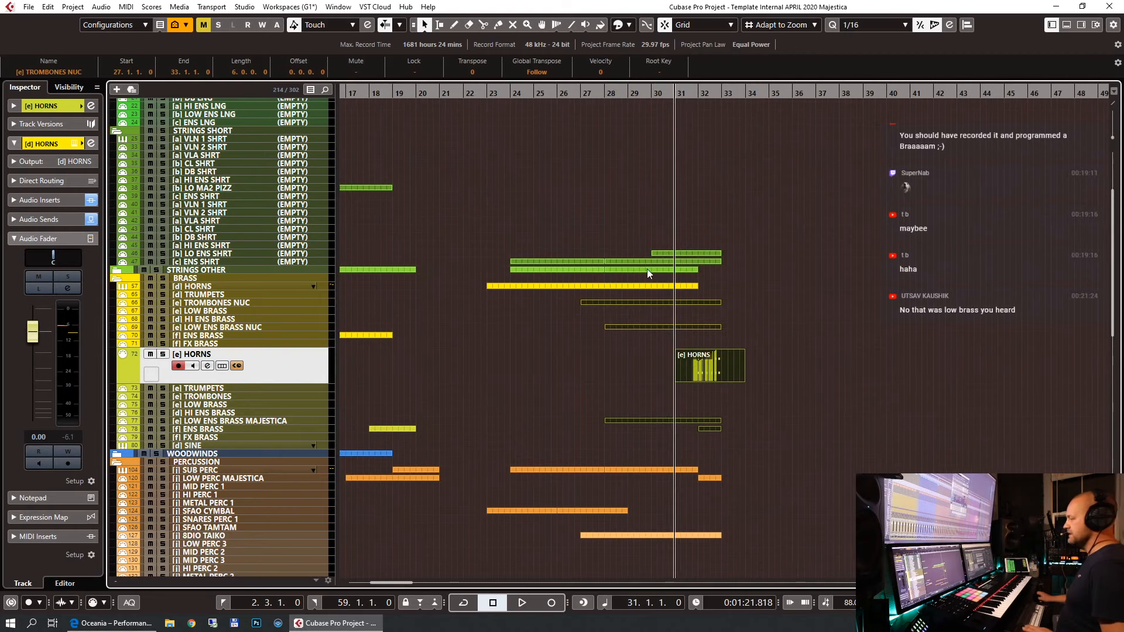
left_click(211, 446)
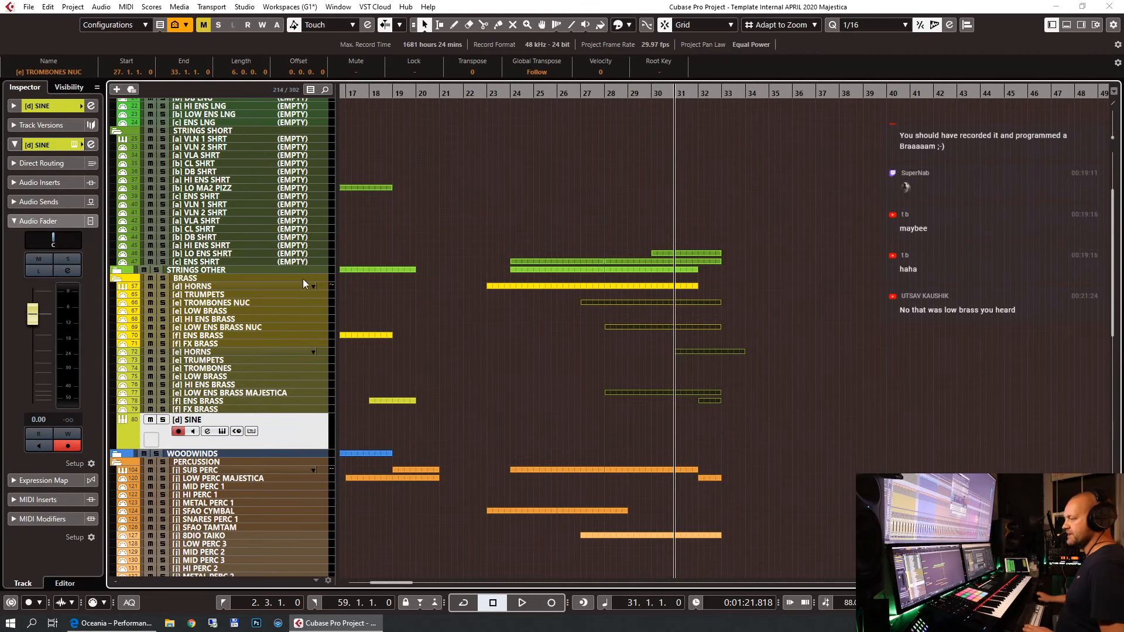
key("e")
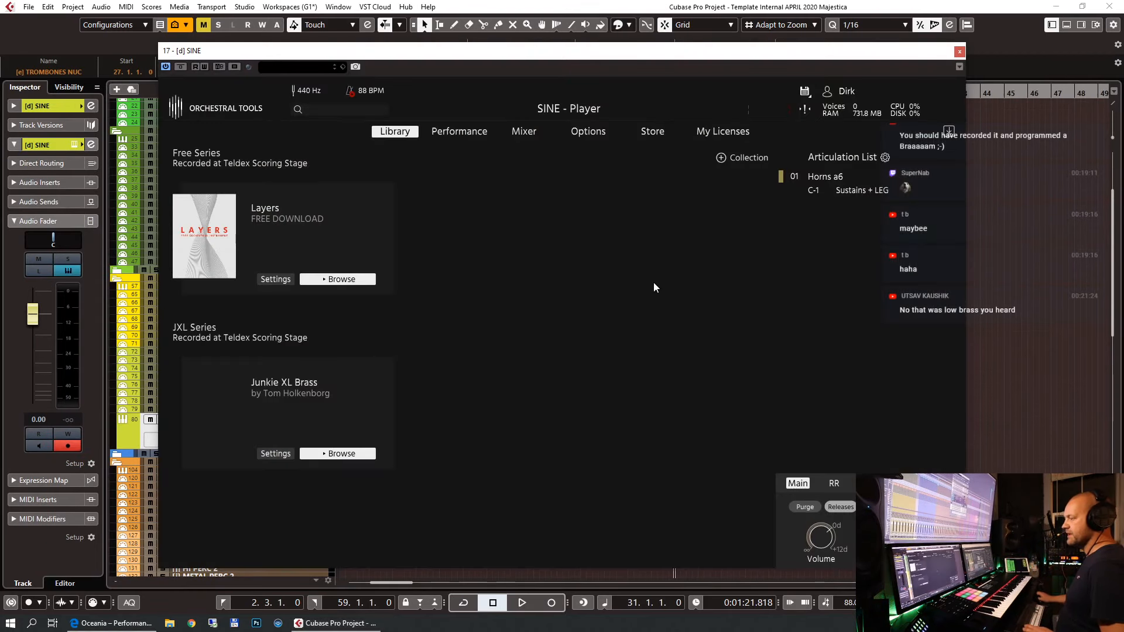
left_click(330, 456)
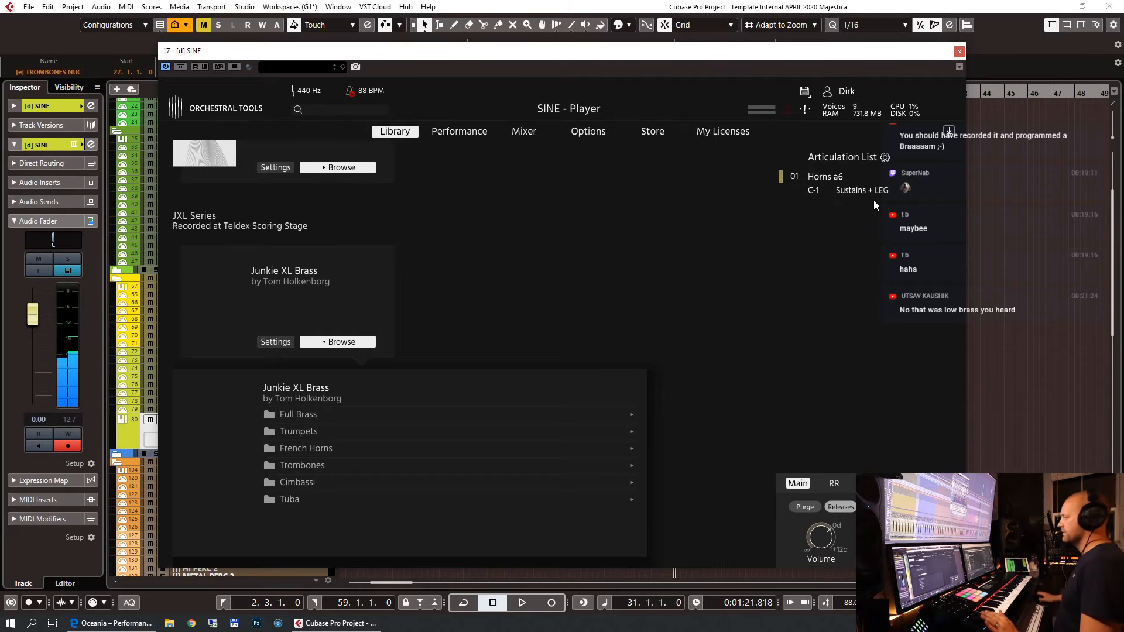
left_click(959, 52)
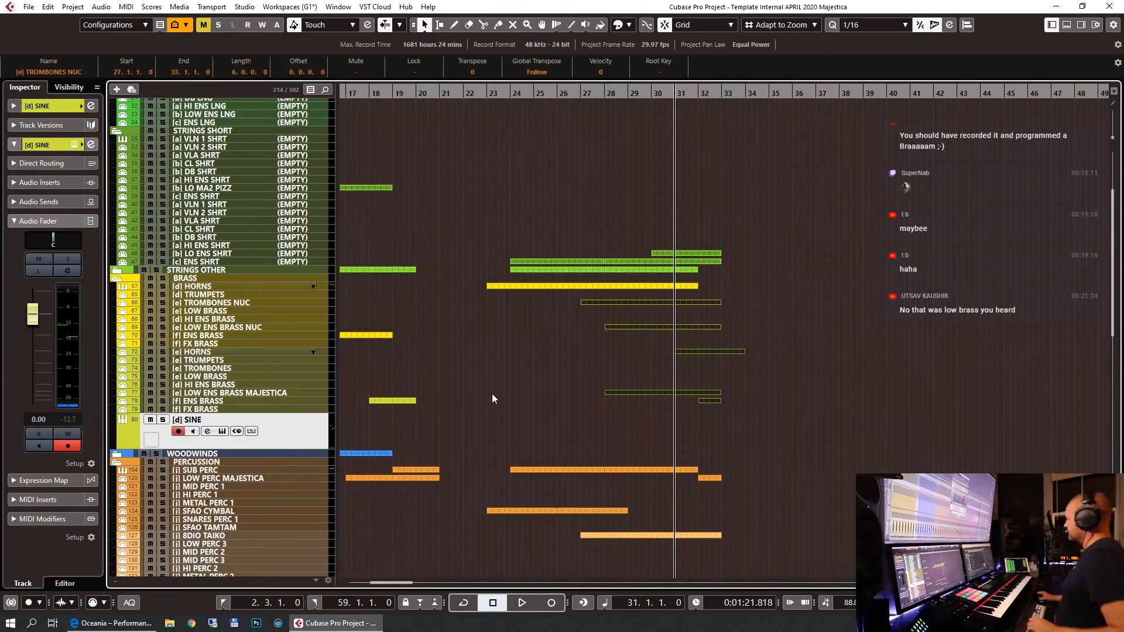
Play the arrangement from bar 23 with the timeline zoomed out to review the brass build.
left_click(254, 410)
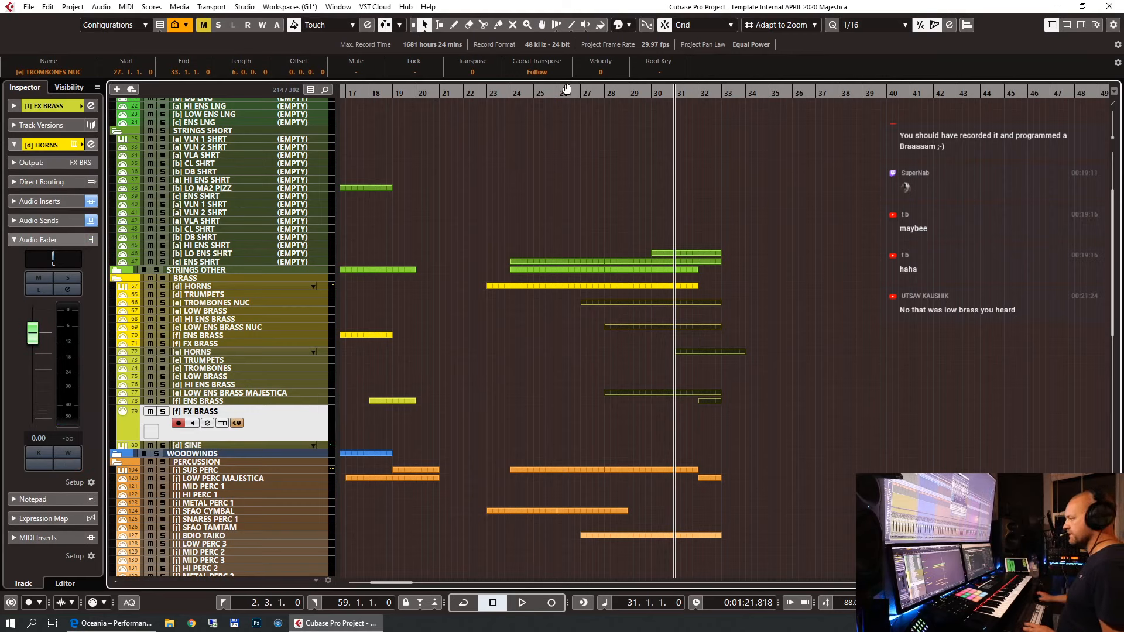
left_click(490, 93)
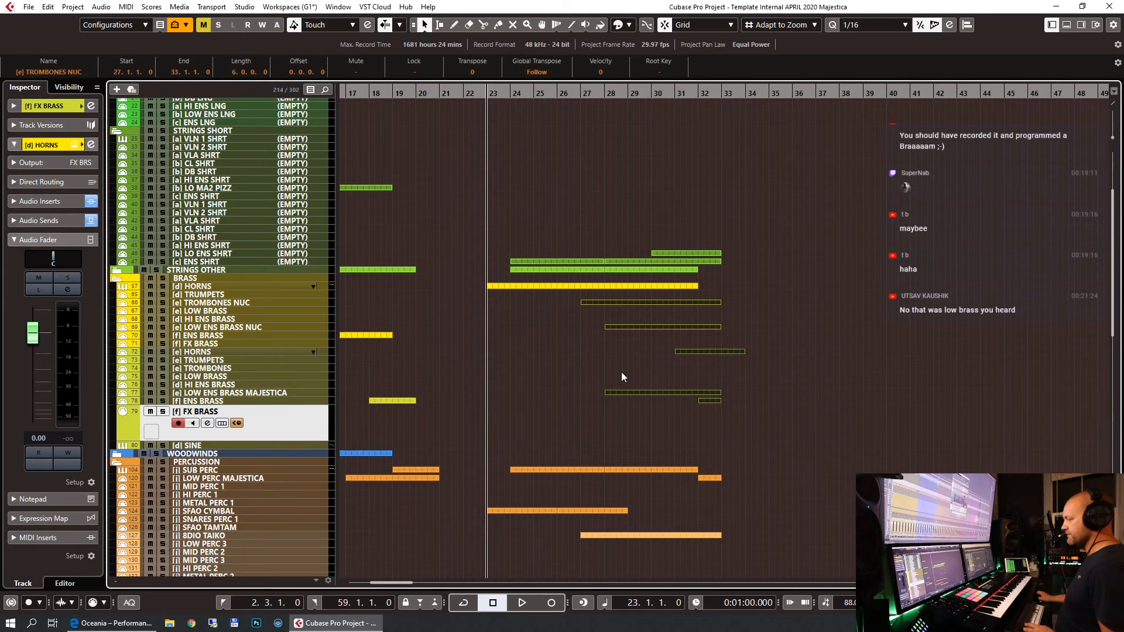
key("space")
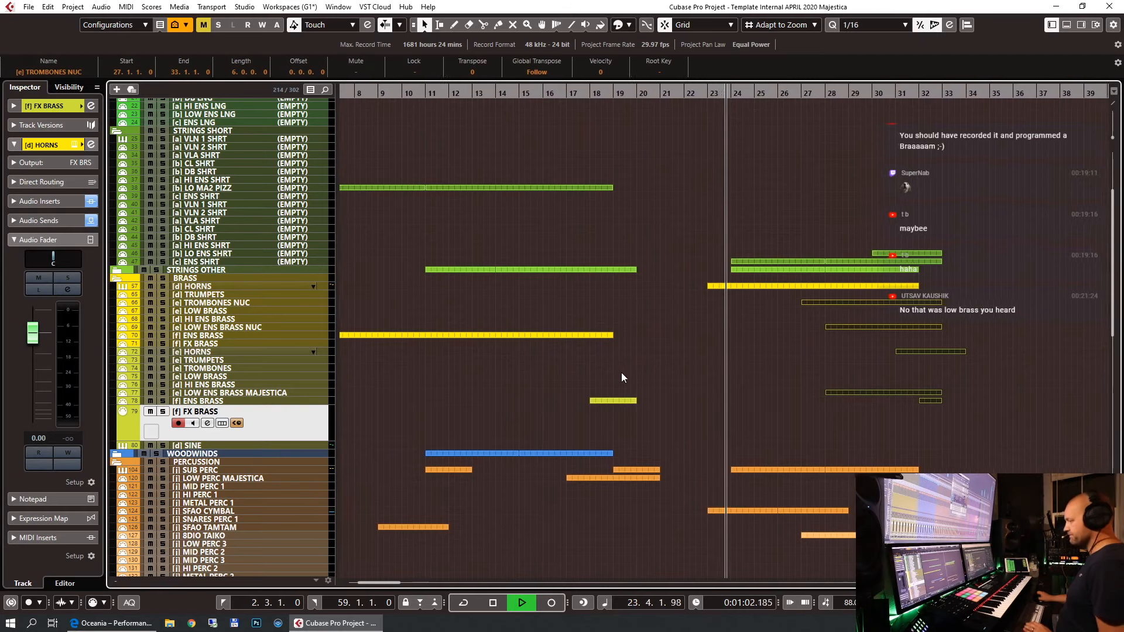
key("g")
key("g")
key("g")
key("g")
key("g")
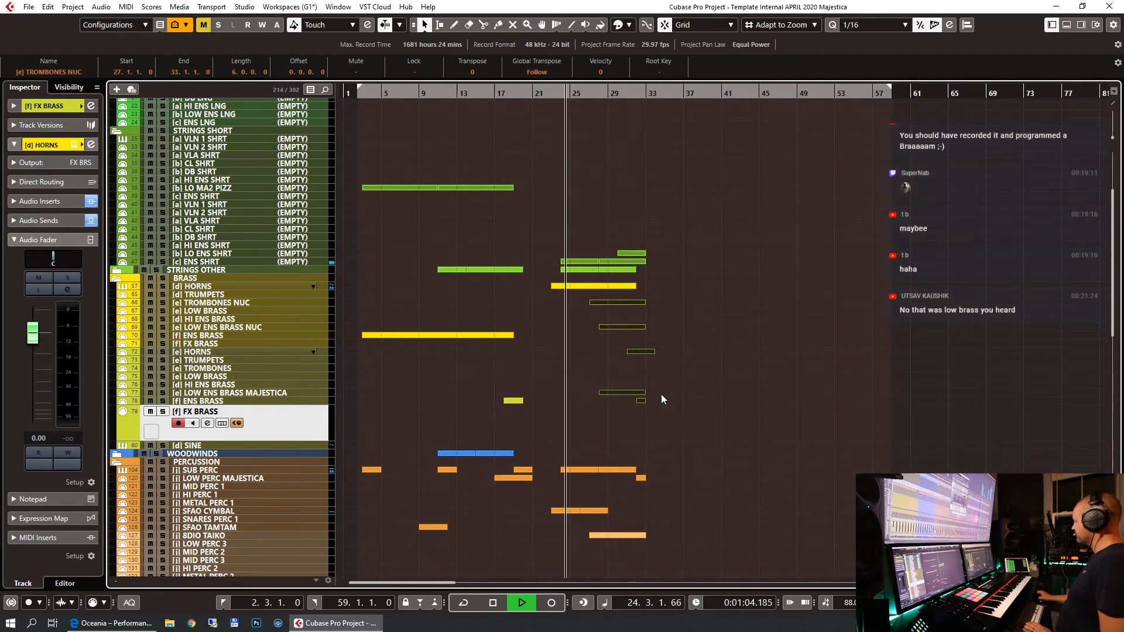
Set the track delay of the [d] HORNS track to -25.
left_click(677, 354)
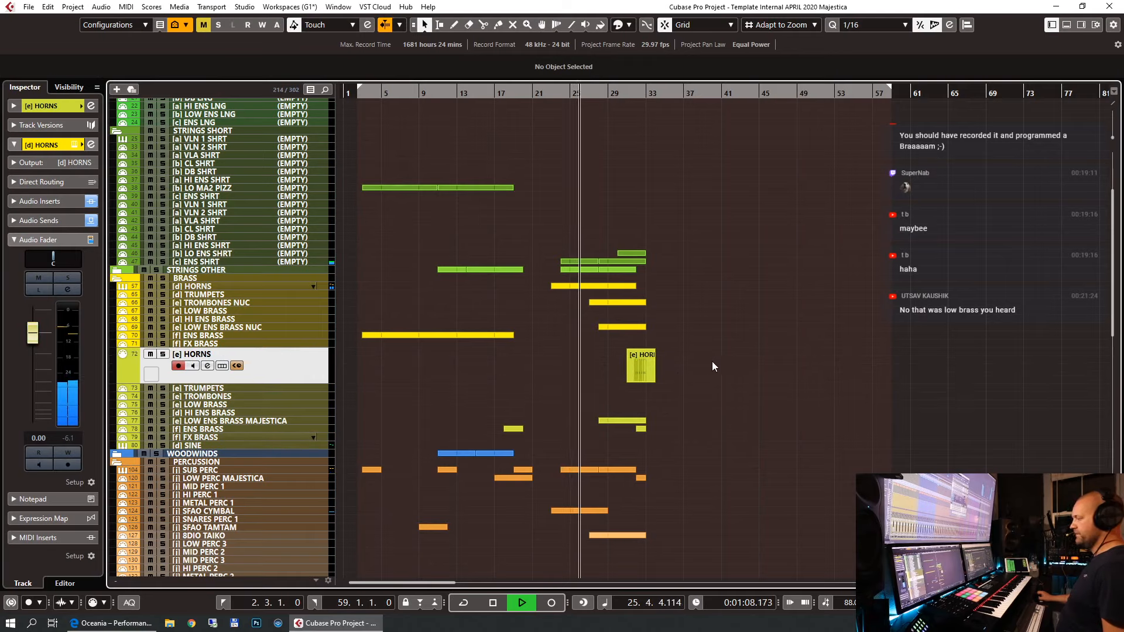
left_click(228, 286)
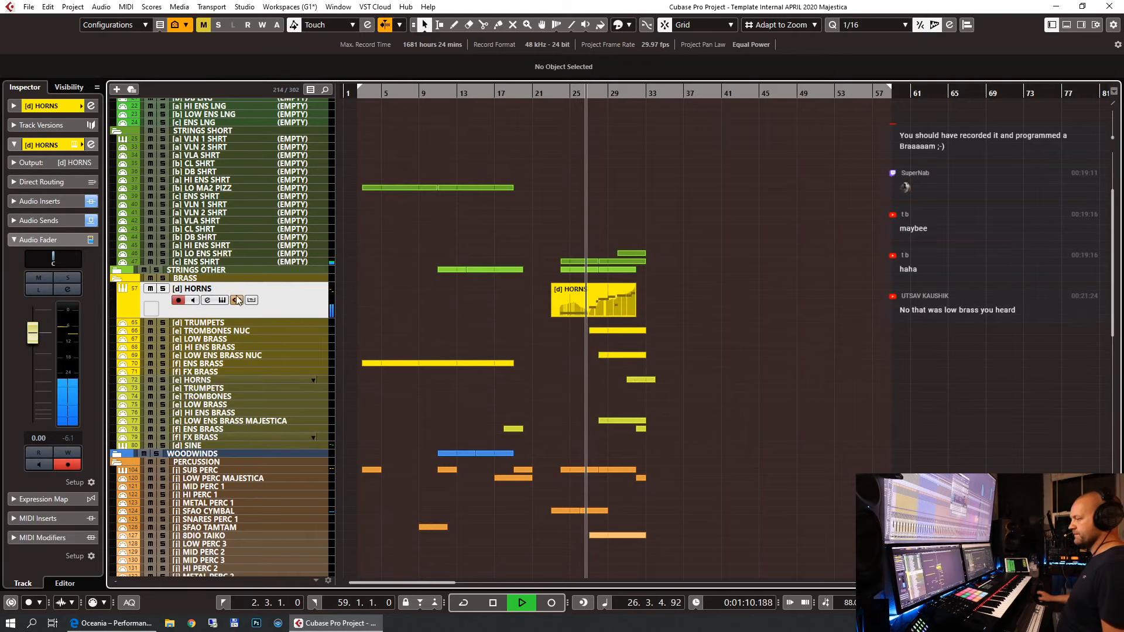
left_click(51, 109)
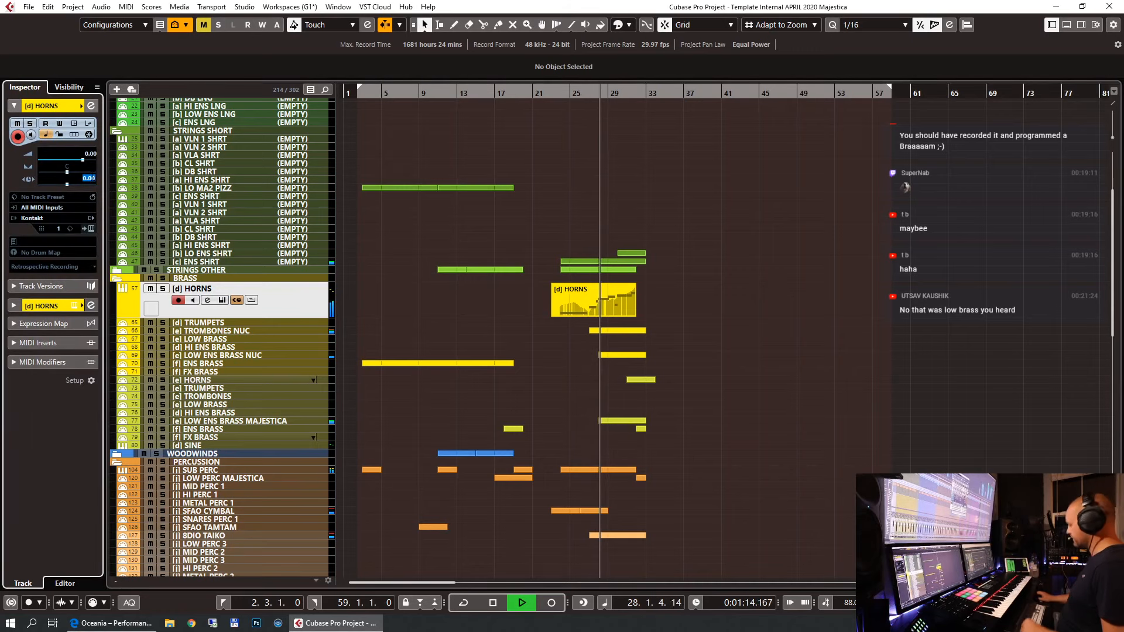
type("-25")
key("Return")
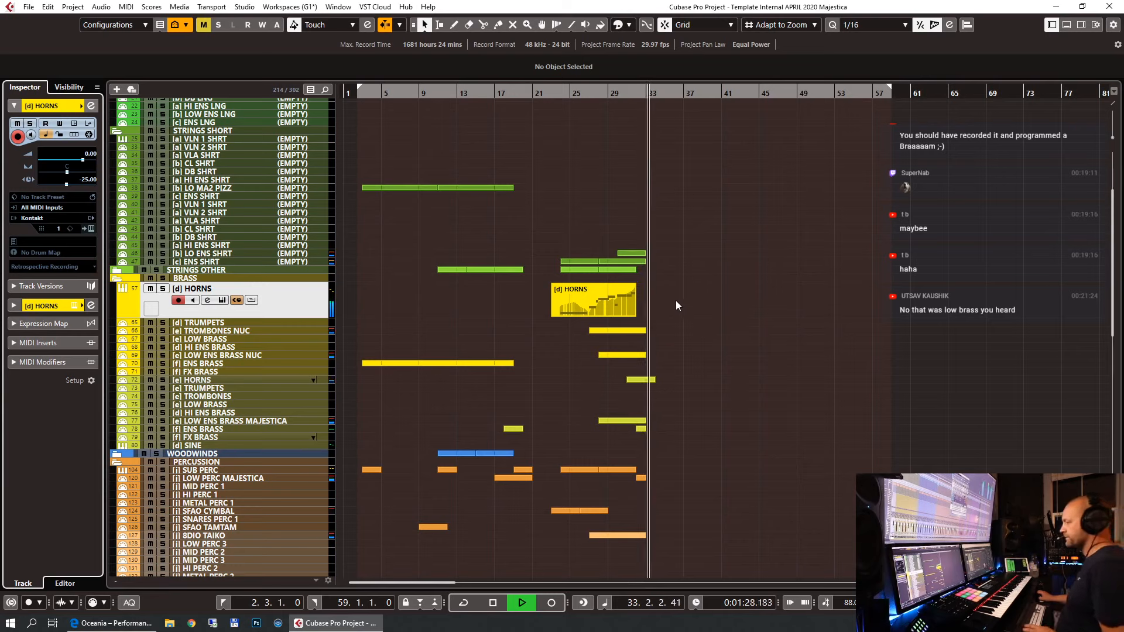
Solo the BRASS folder and play the brass build from bar 23 up to bar 33.
left_click(624, 91)
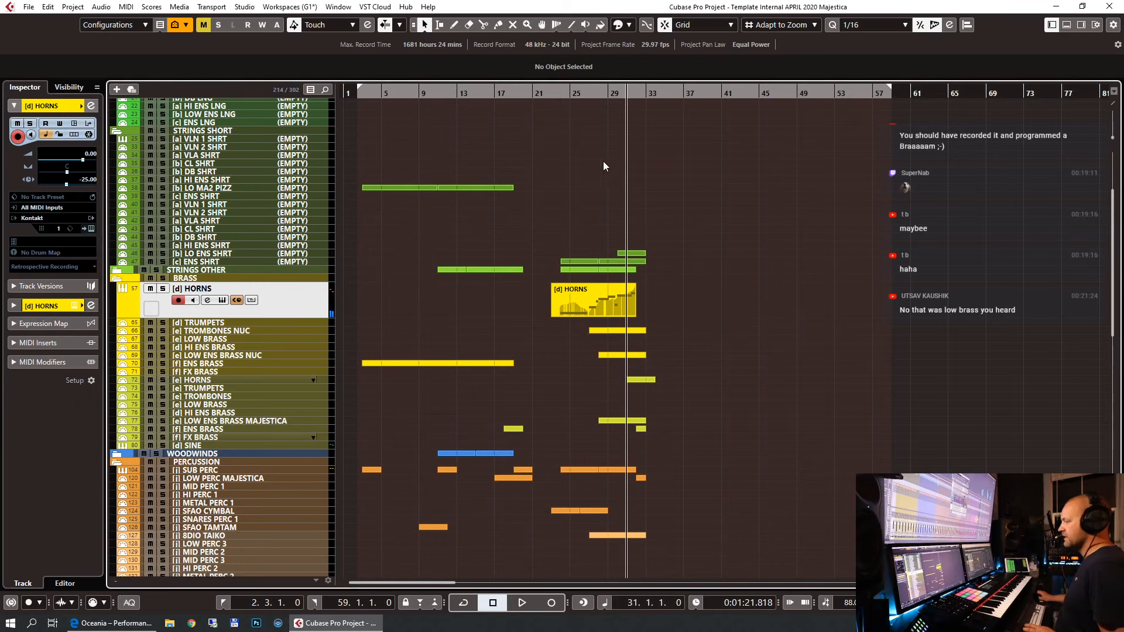
left_click(557, 96)
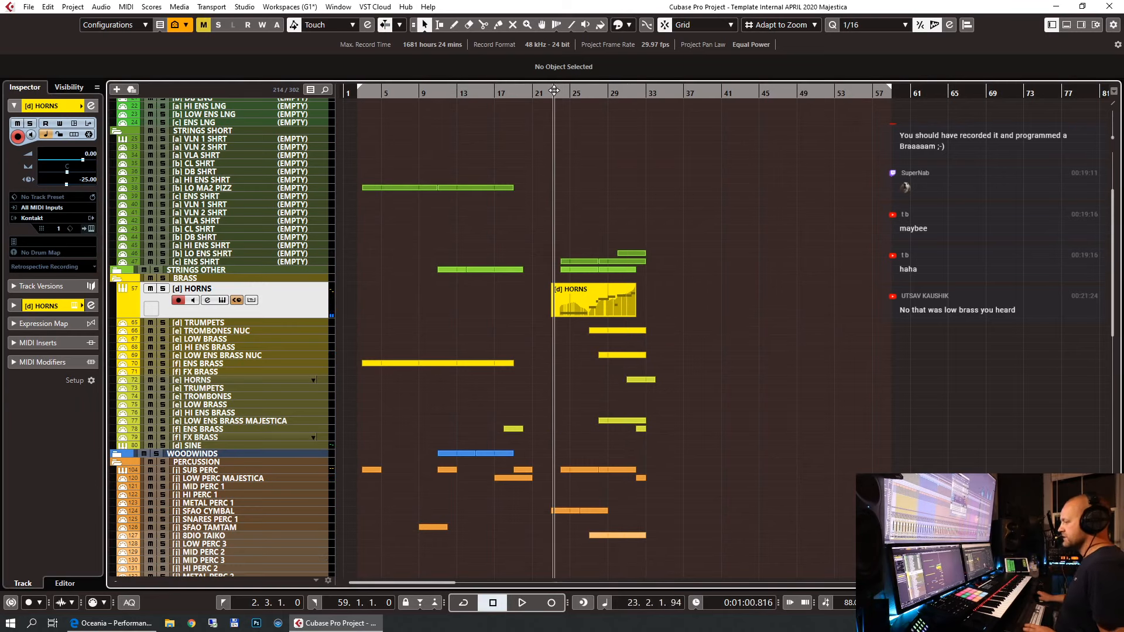
left_click(163, 279)
key("space")
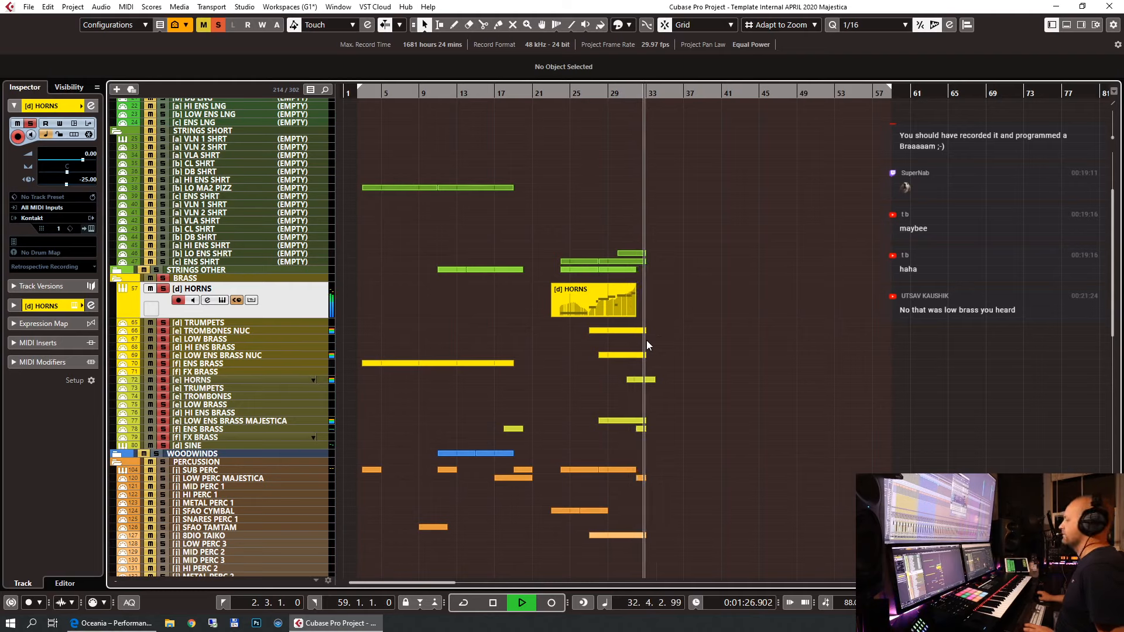
key("space")
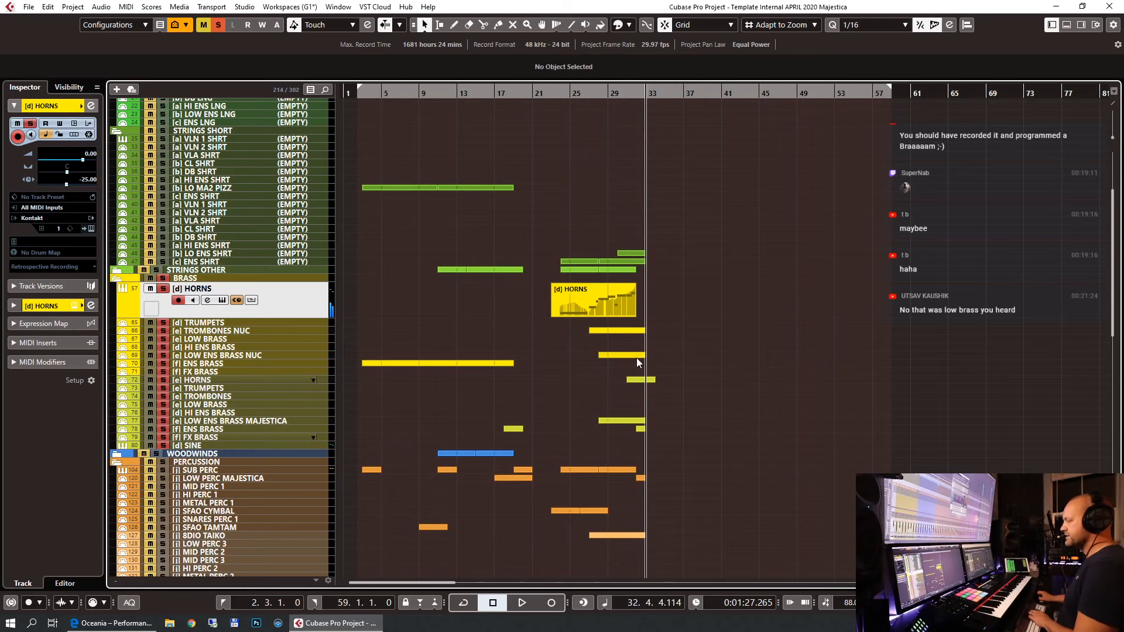
In the [e] HORNS part, transpose the lower row of bar 32 notes up five semitones to A#2 and audition them.
double_click(643, 380)
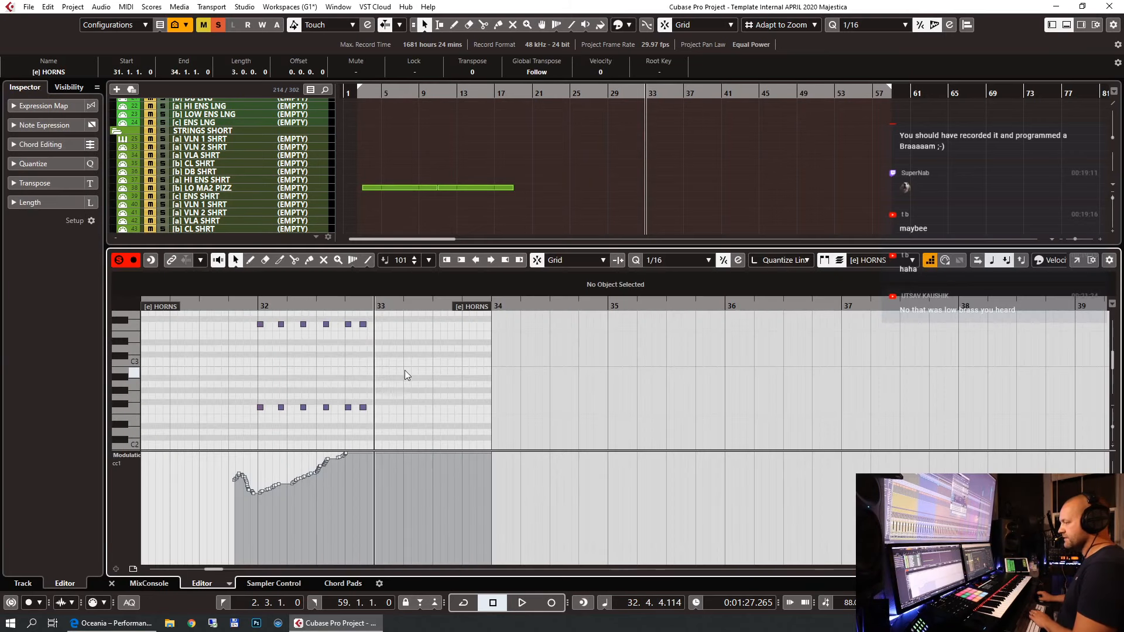
left_click_drag(243, 391, 423, 413)
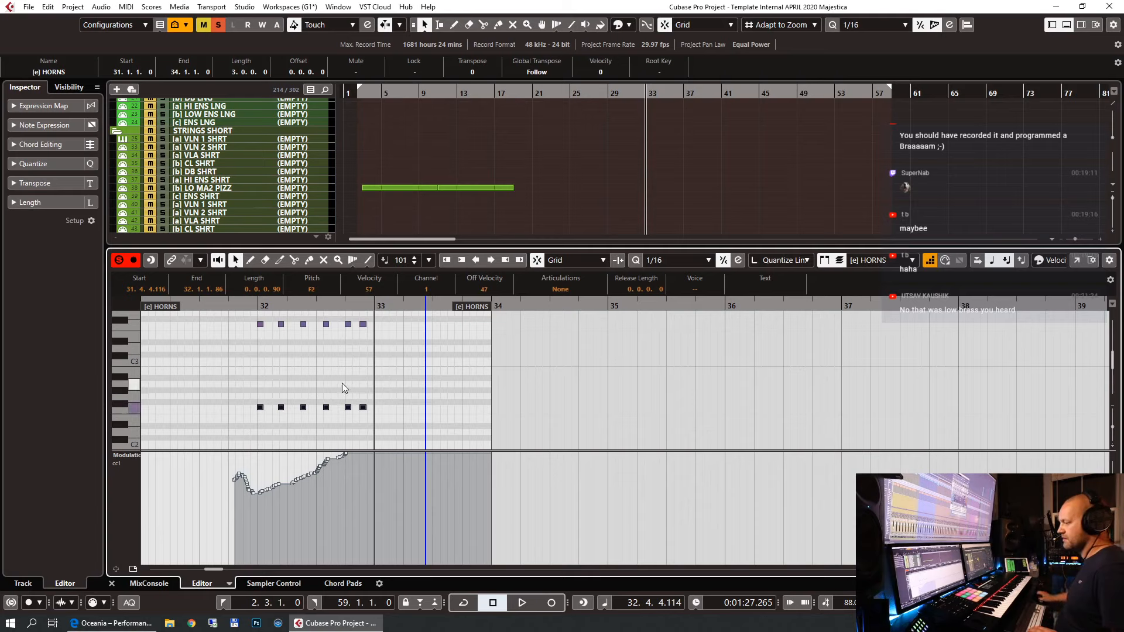
left_click(261, 335)
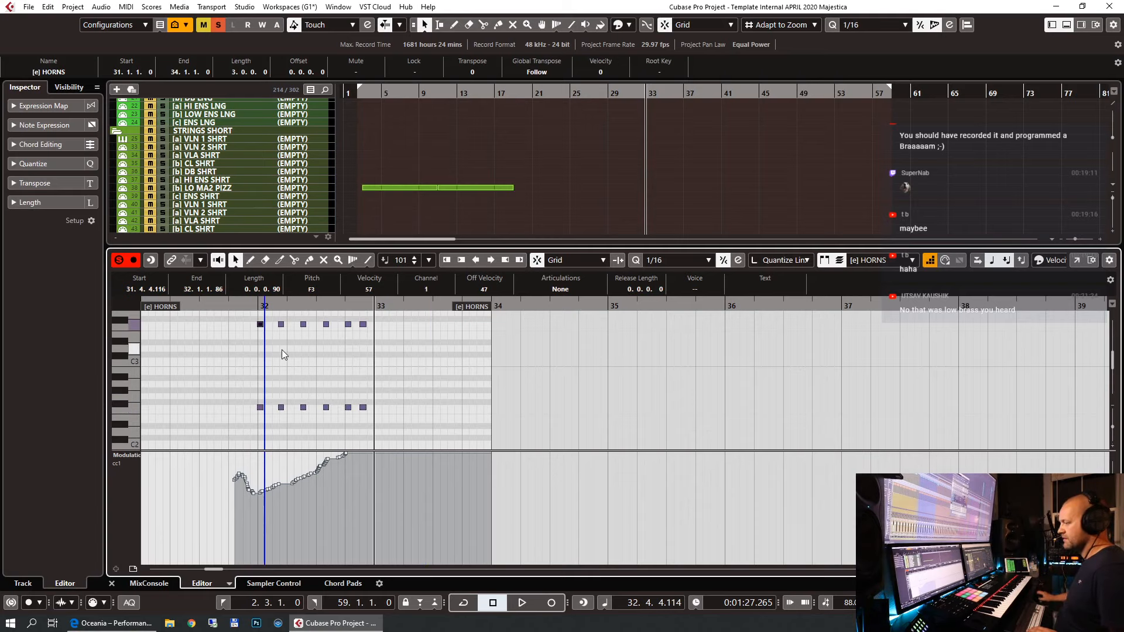
left_click_drag(234, 380, 437, 414)
key("Up")
key("Up")
key("Up")
key("Up")
key("Up")
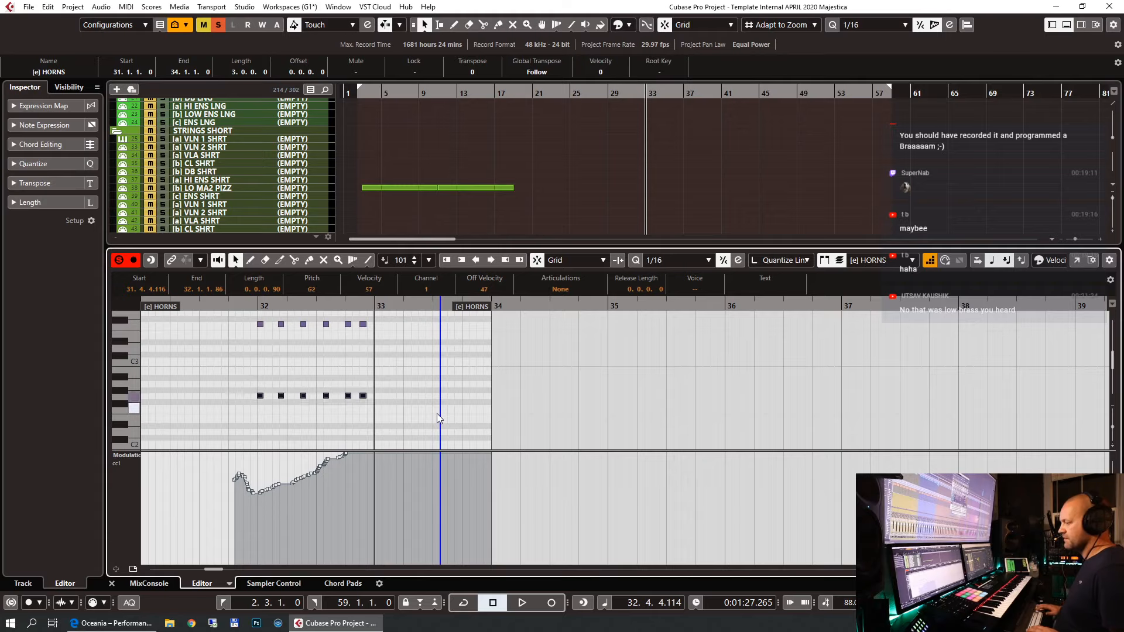
key("space")
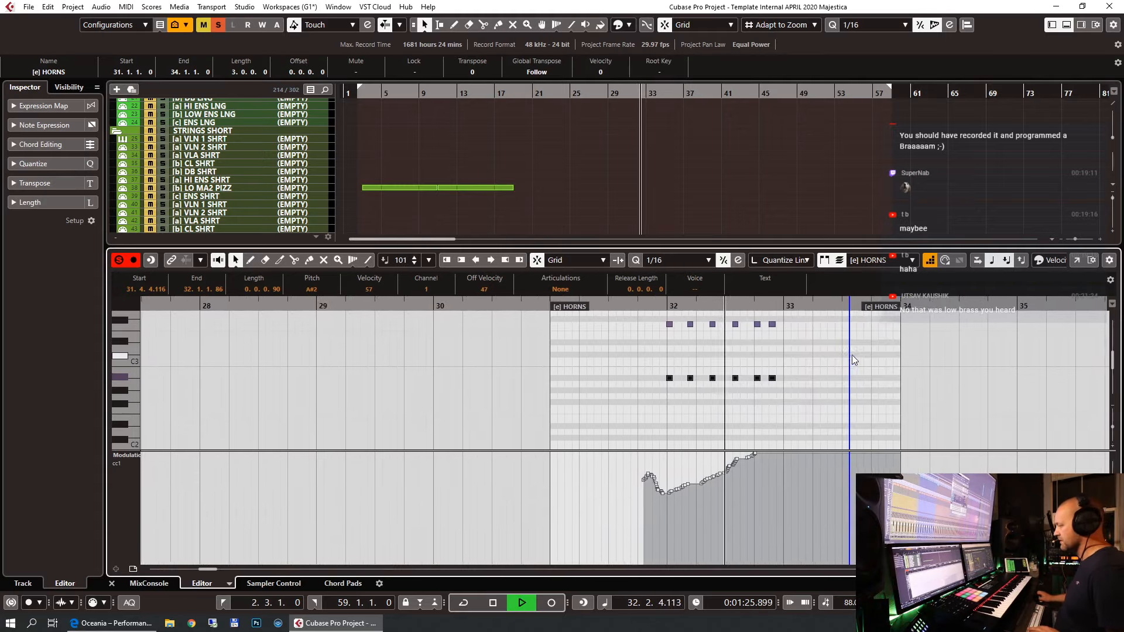
key("space")
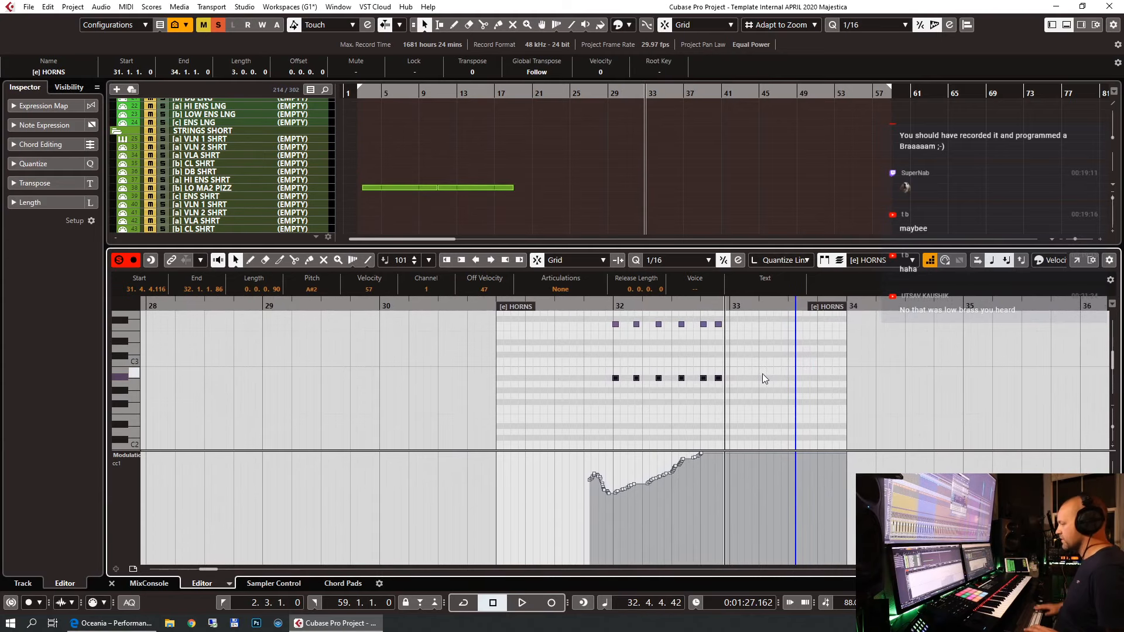
Raise the selected horn notes an octave to A#3 and play back bar 32.
key("shift+Up")
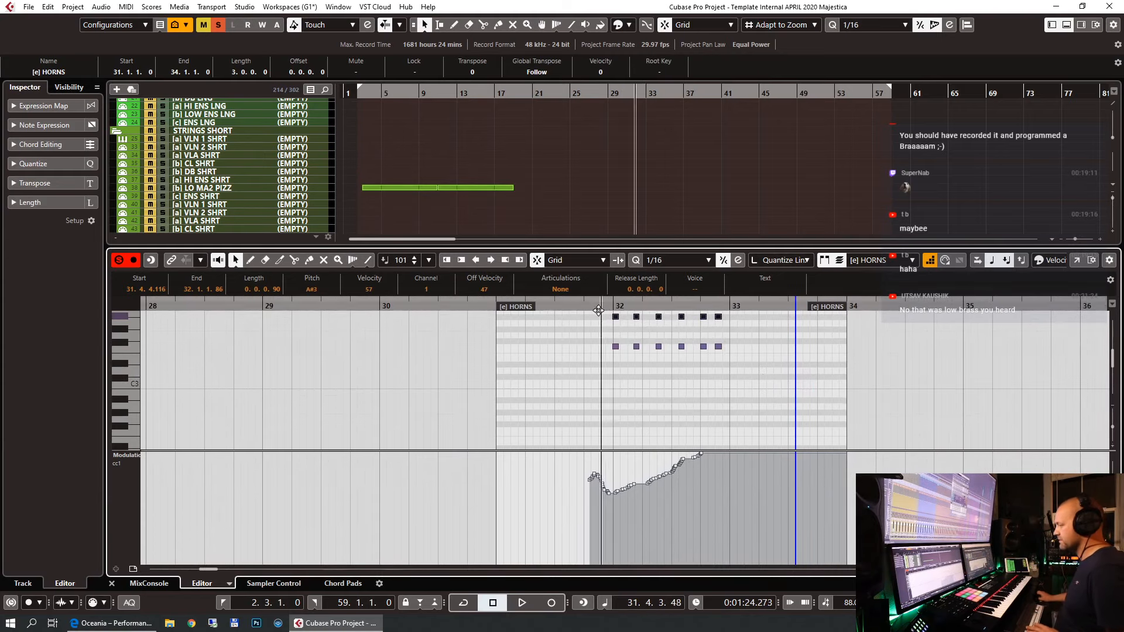
key("space")
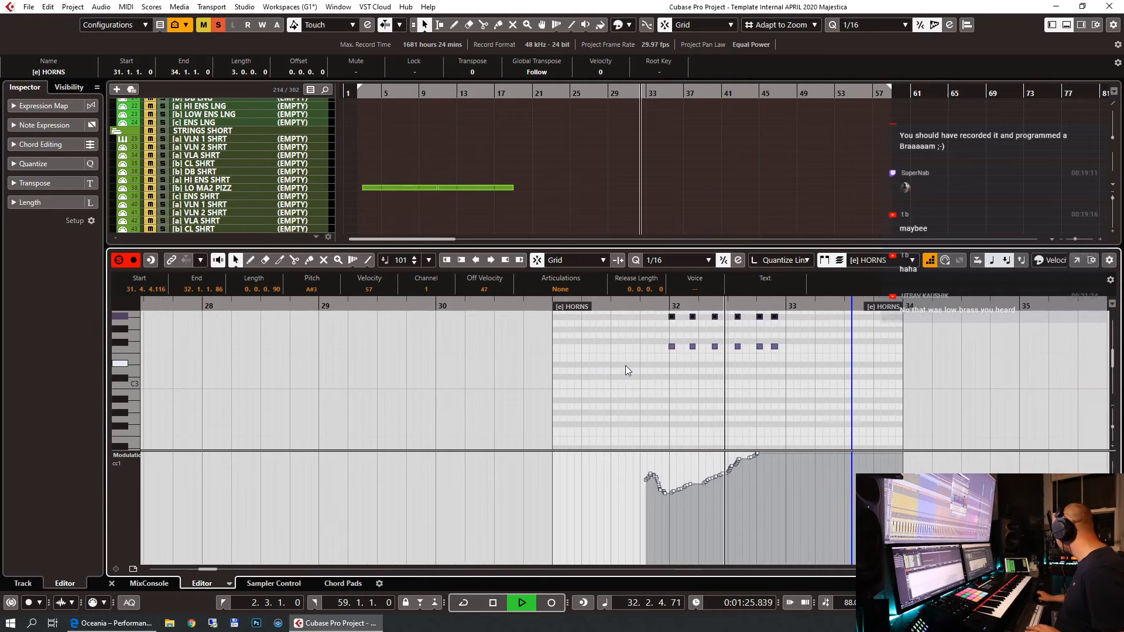
key("space")
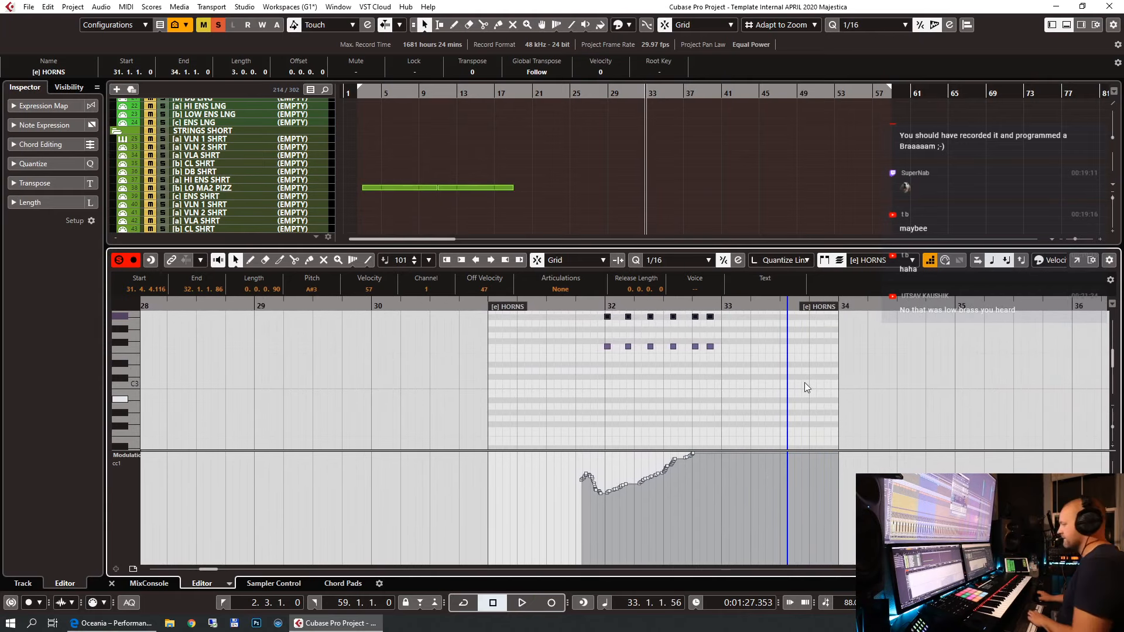
Close the note editor, solo the BRASS folder and play the brass from bar 30 through bar 32.
key("ctrl+alt+e")
left_click_drag(618, 96, 619, 101)
key("space")
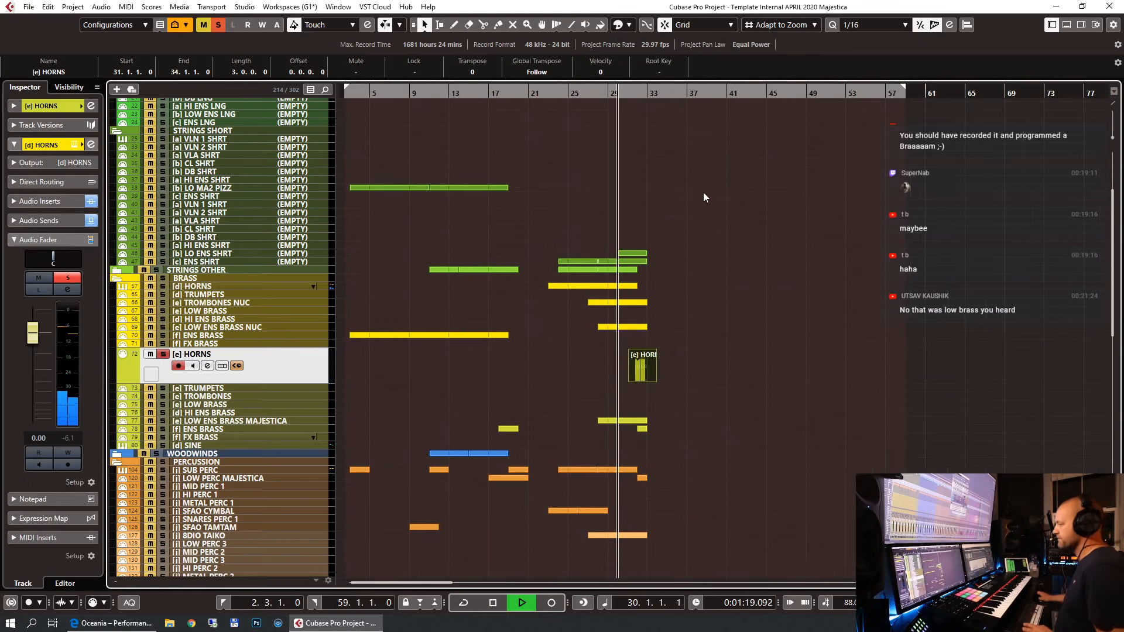
key("h")
key("space")
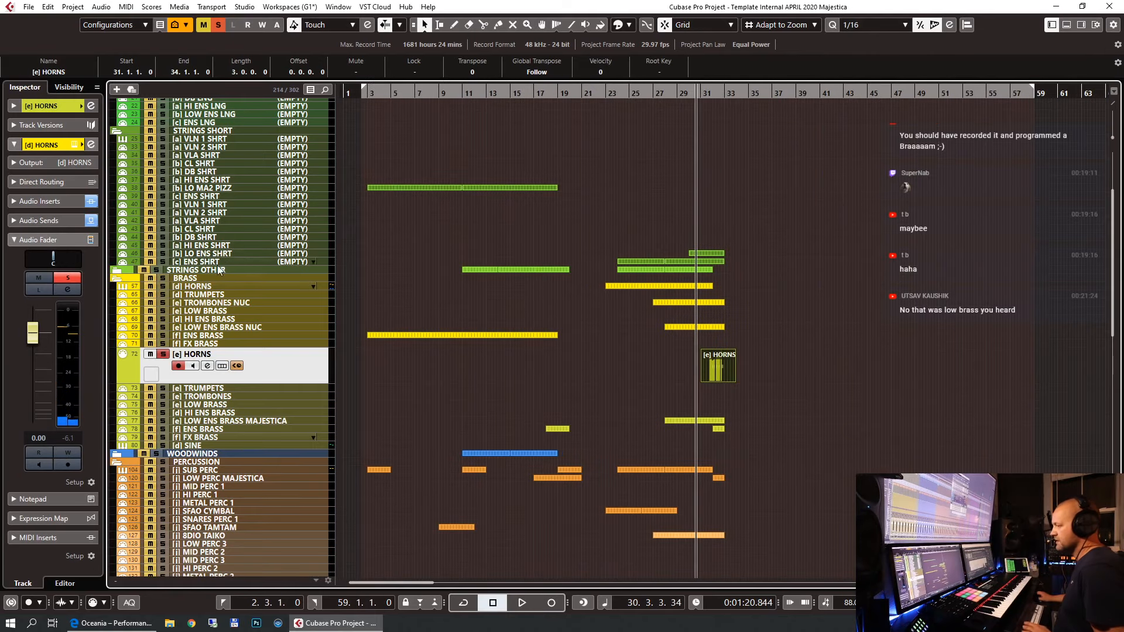
left_click(163, 280)
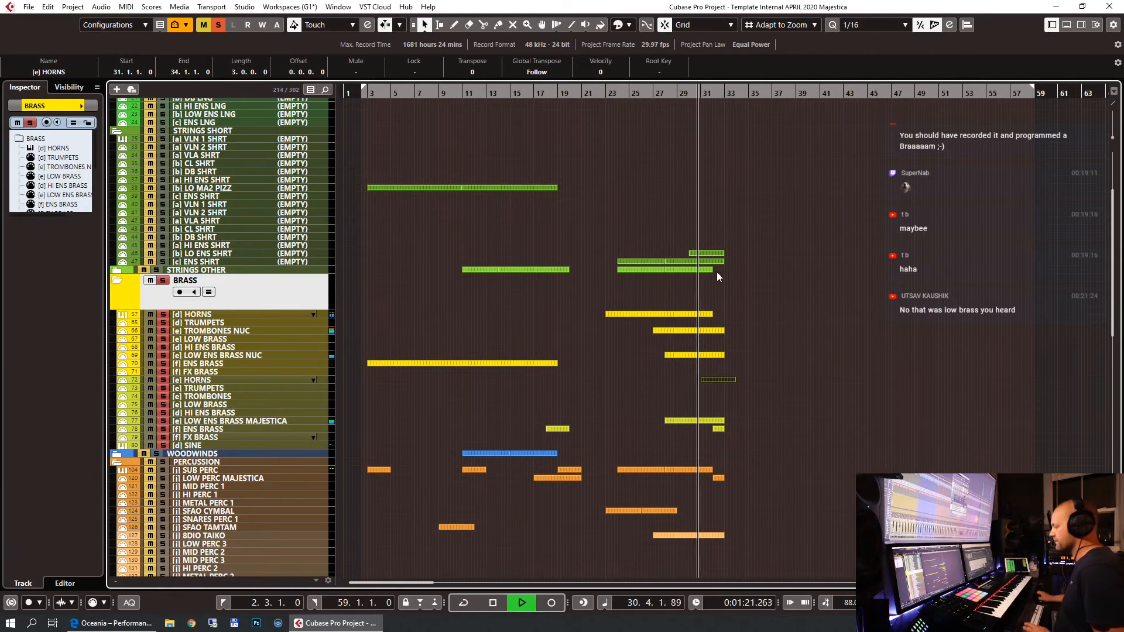
key("h")
key("h")
key("h")
key("h")
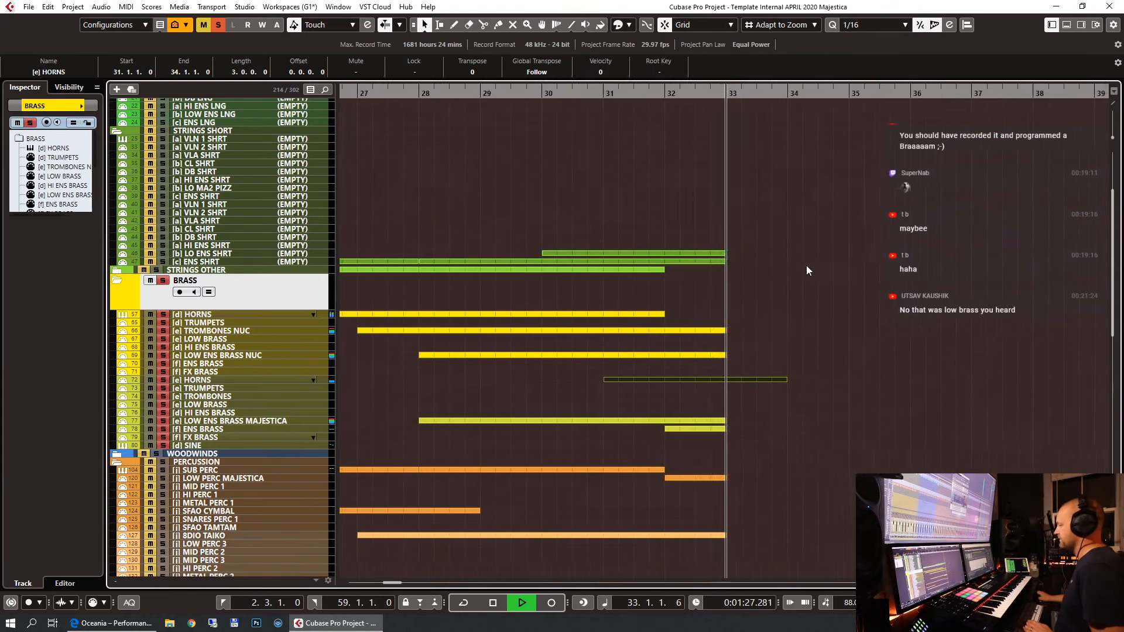
key("space")
Clear the BRASS folder's solo and play the full mix from bar 31 to the end of bar 32.
left_click(163, 282)
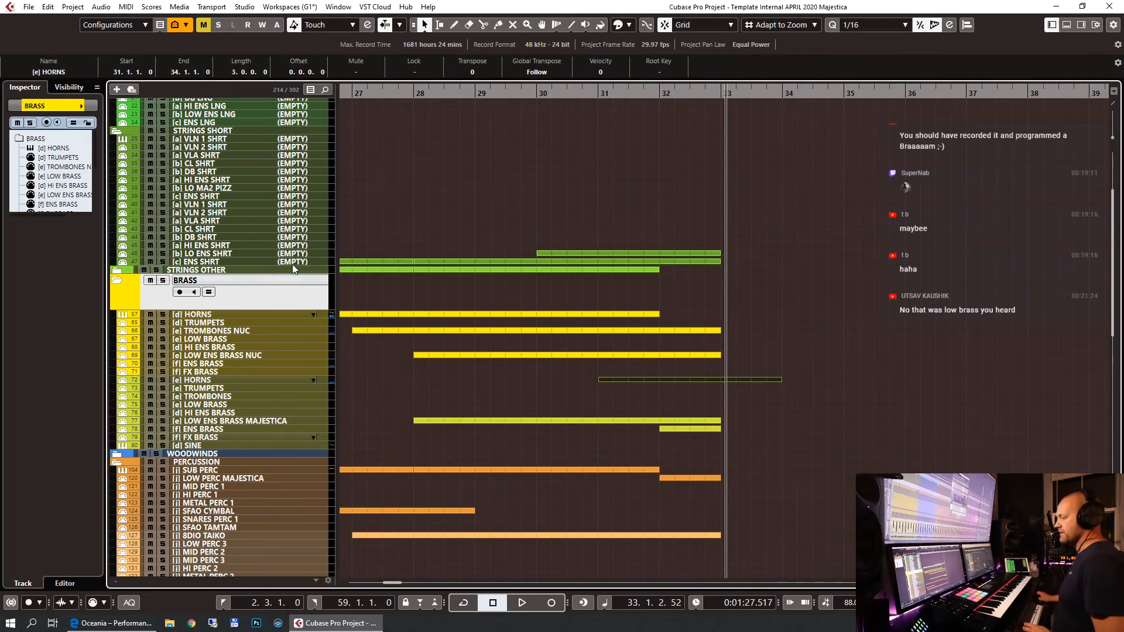
double_click(597, 89)
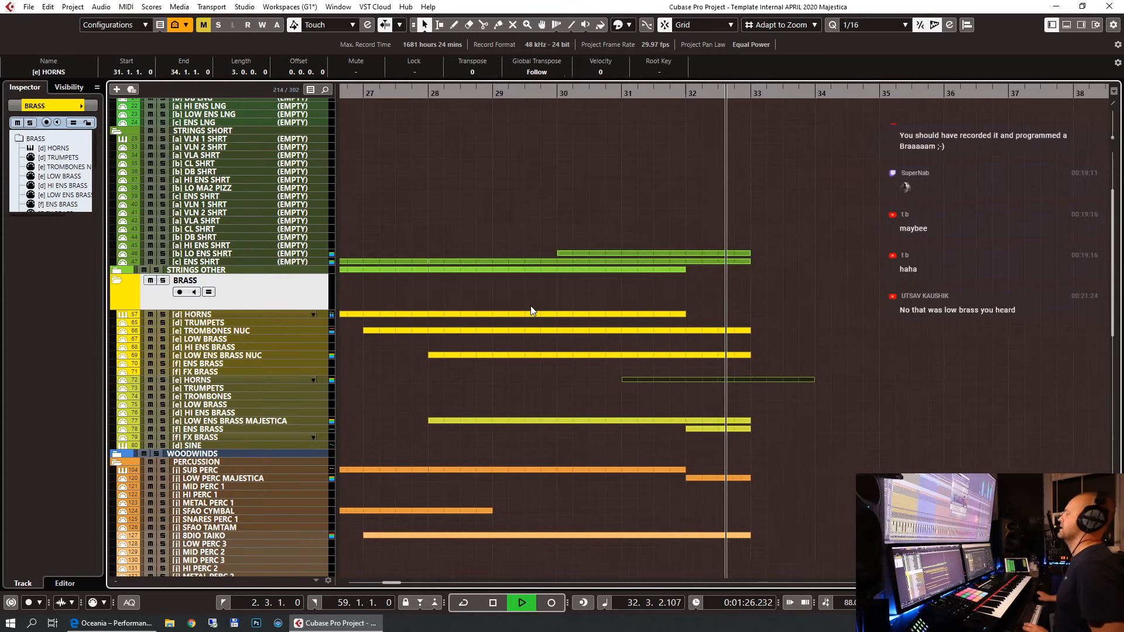
key("space")
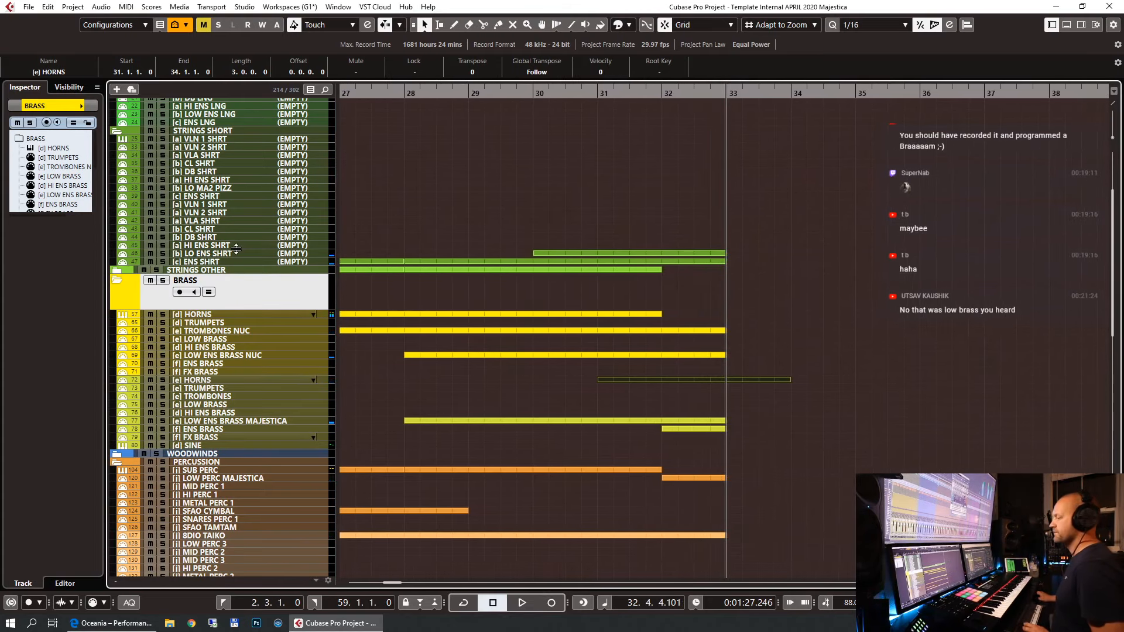
Open the [c] ENS SHRT part and record additional accented notes in bar 32, starting the take from bar 31.
left_click(227, 254)
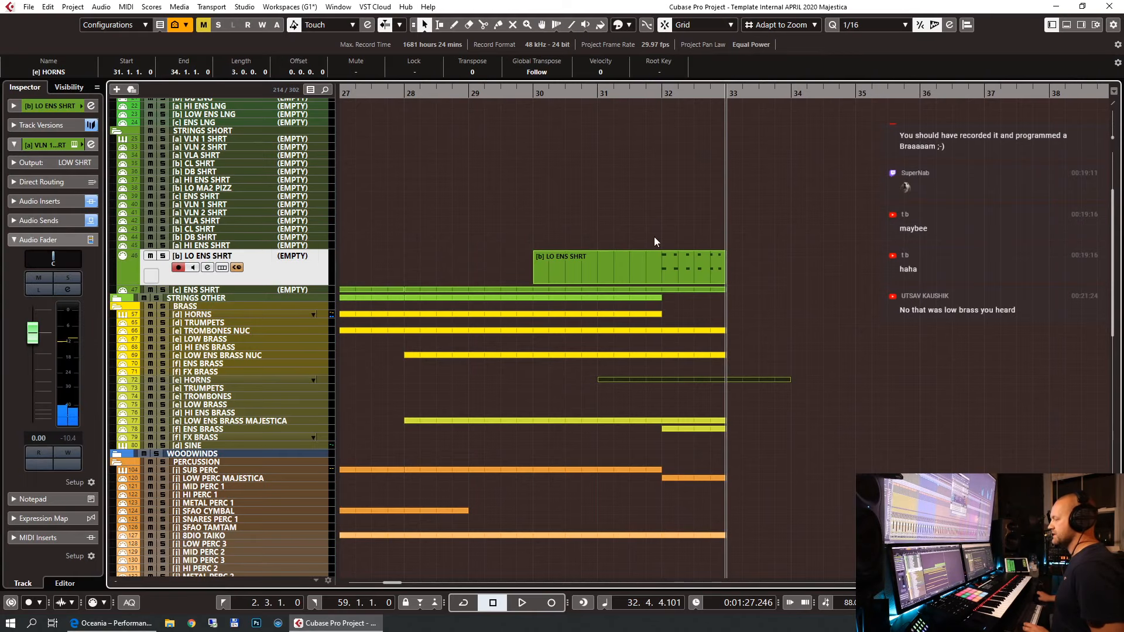
scroll(655, 237, "up", 5)
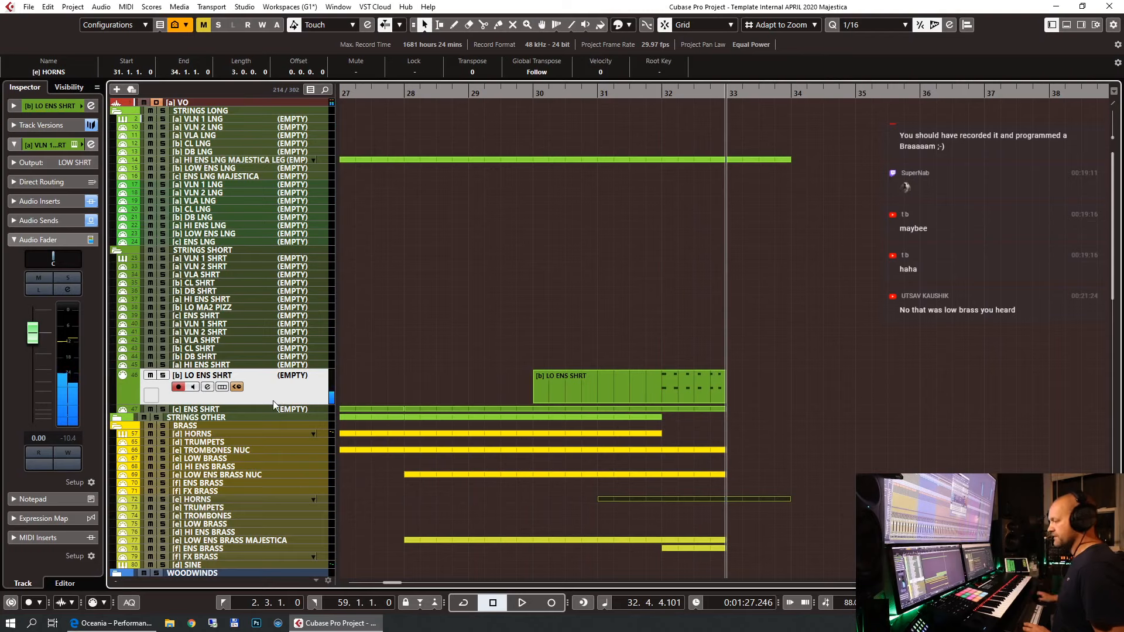
left_click(234, 408)
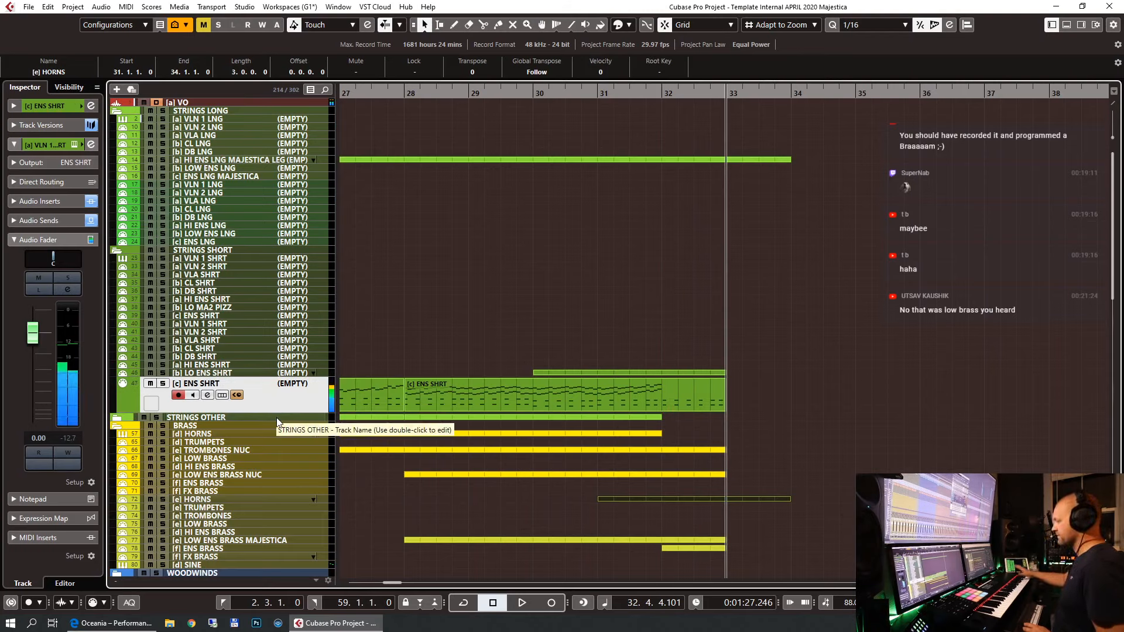
double_click(702, 387)
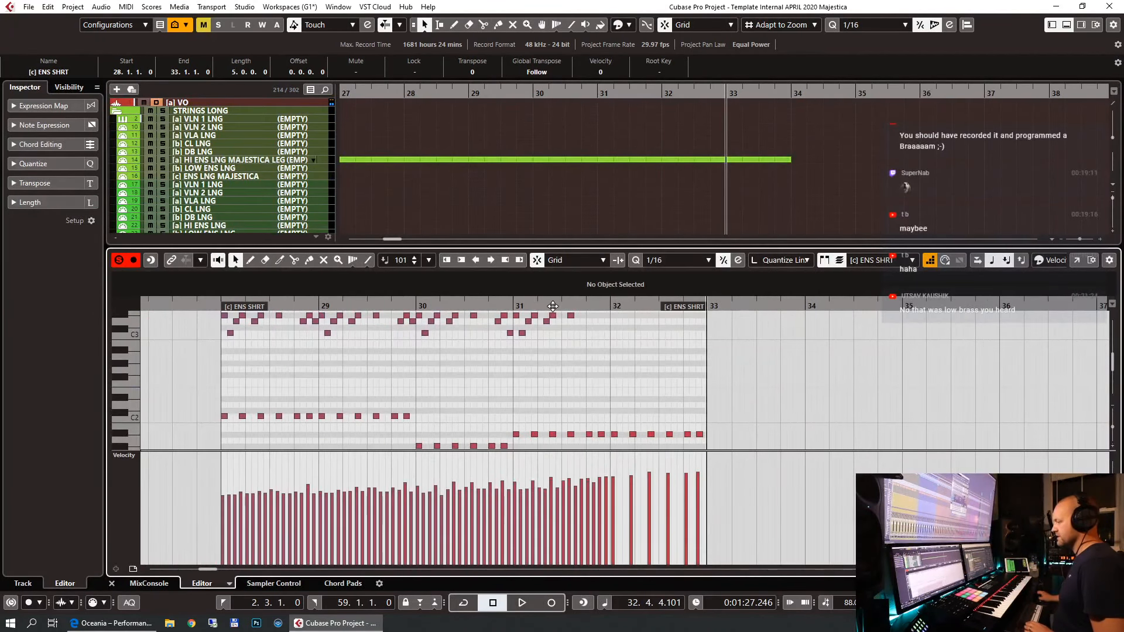
left_click(524, 302)
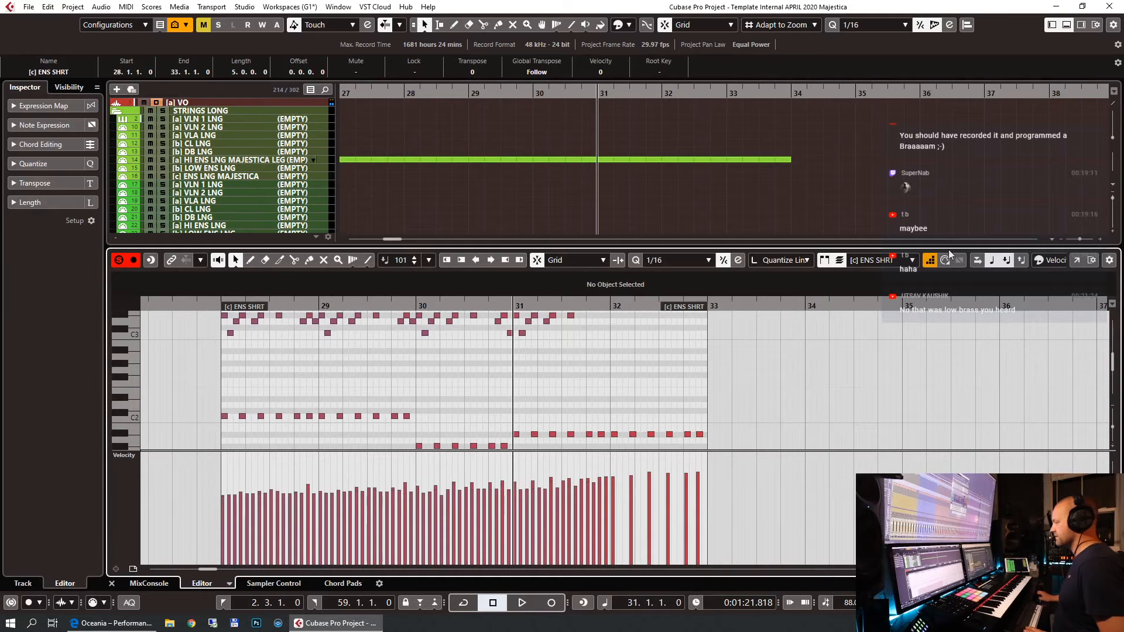
key("KP_Multiply")
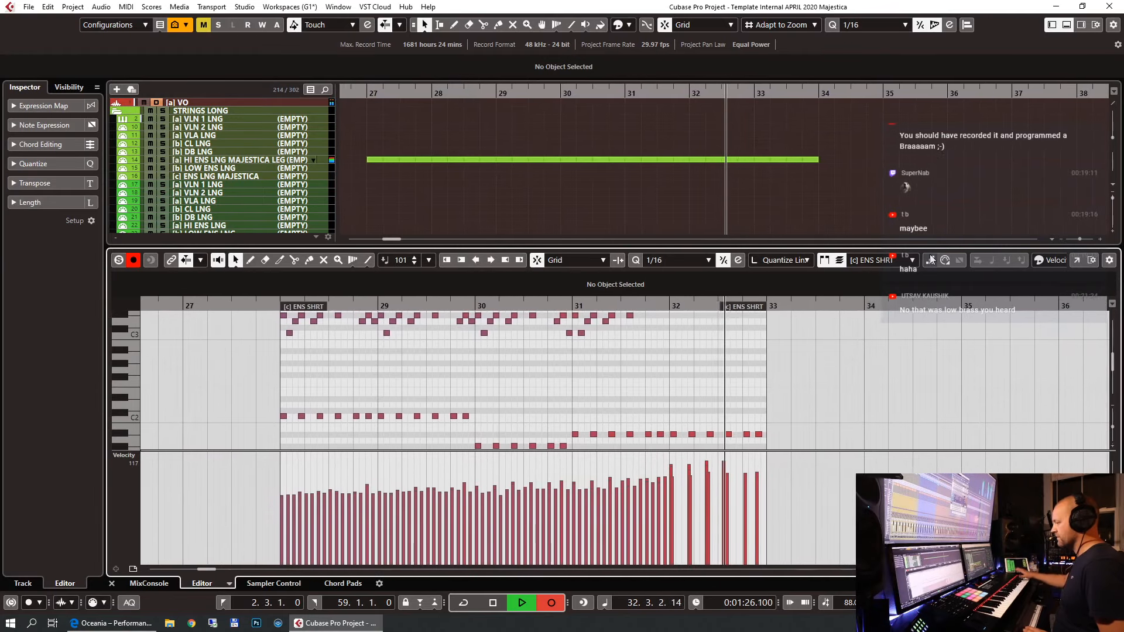
key("space")
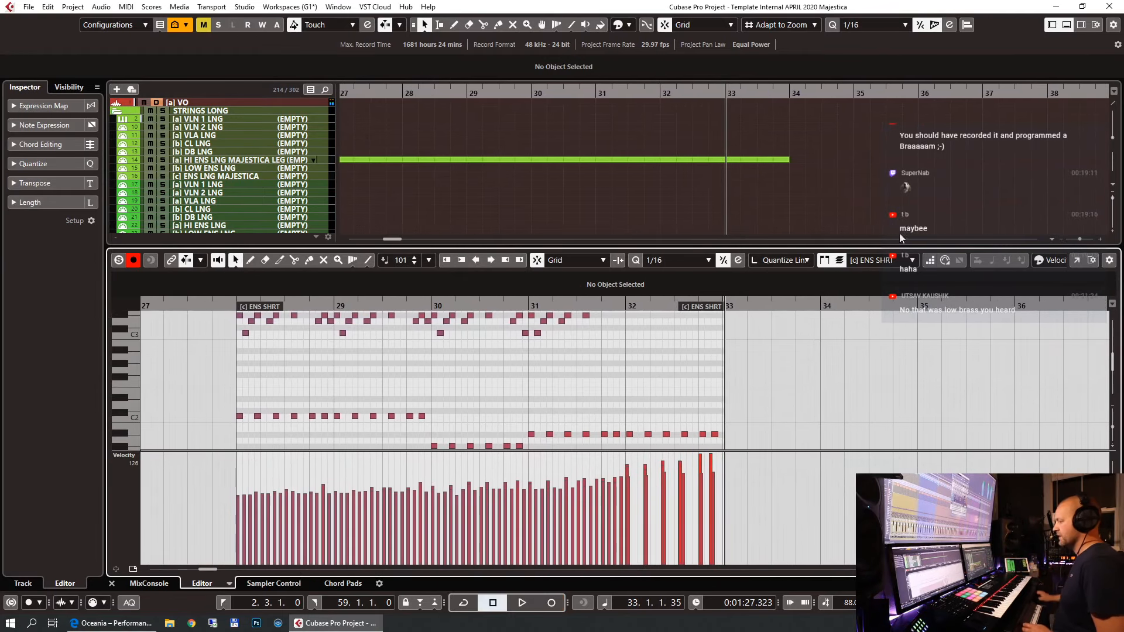
Play the [c] ENS SHRT part from bar 31 to the end of bar 32 to check the recorded accents.
scroll(802, 357, "up", 4)
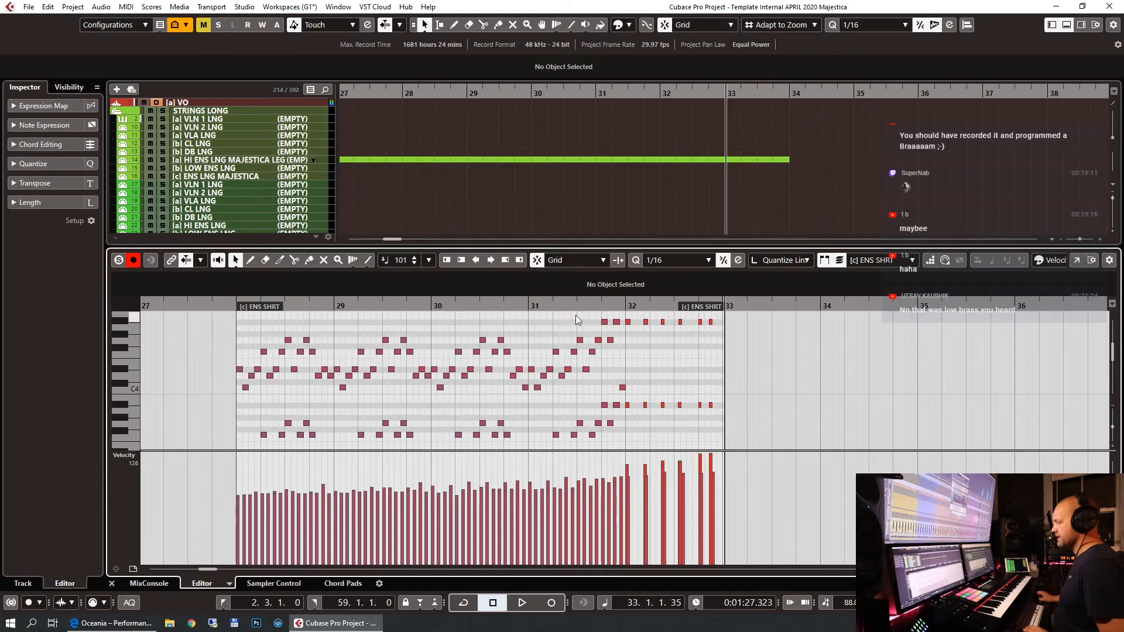
left_click(527, 306)
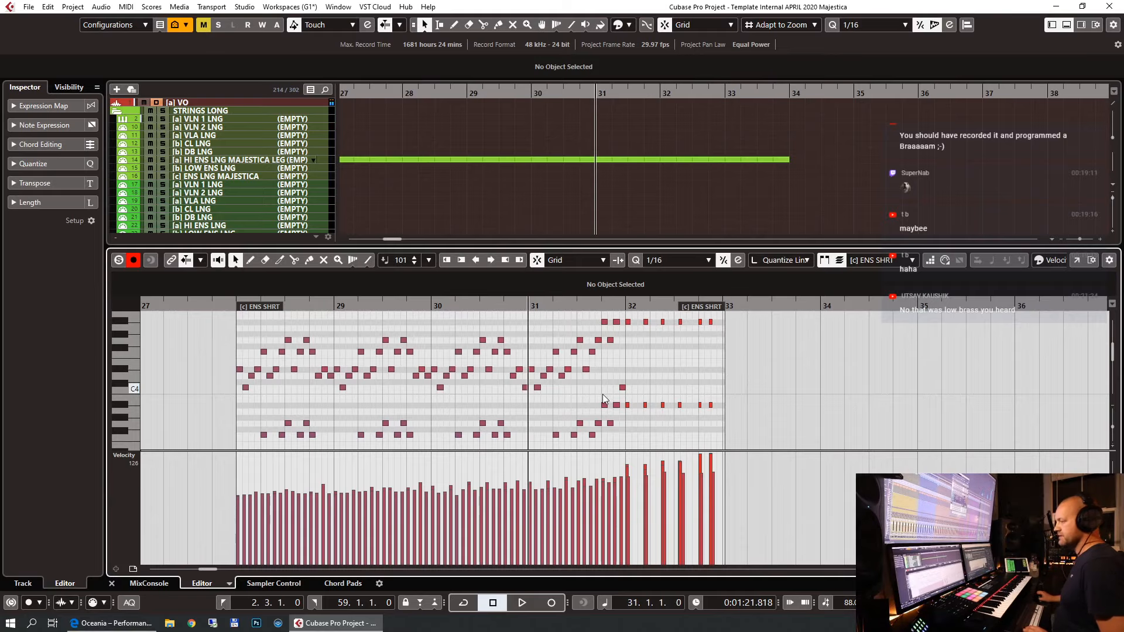
key("space")
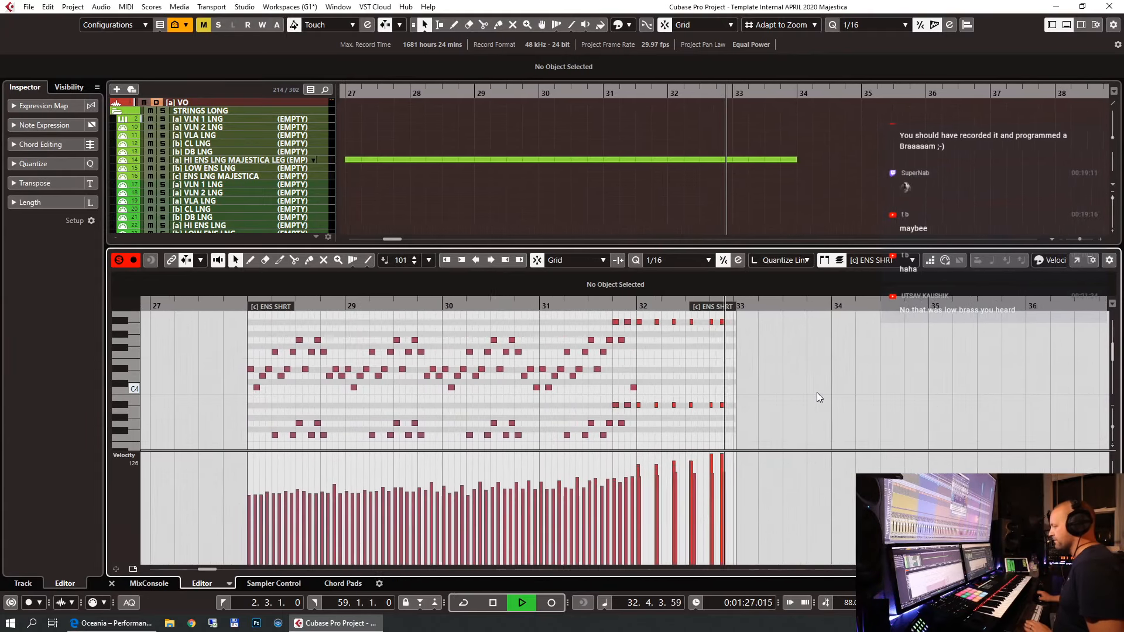
key("space")
Quantize the last two A#0 notes of bar 32 in the [c] ENS SHRT part and play back bar 32.
left_click_drag(644, 429, 716, 318)
scroll(679, 380, "down", 5)
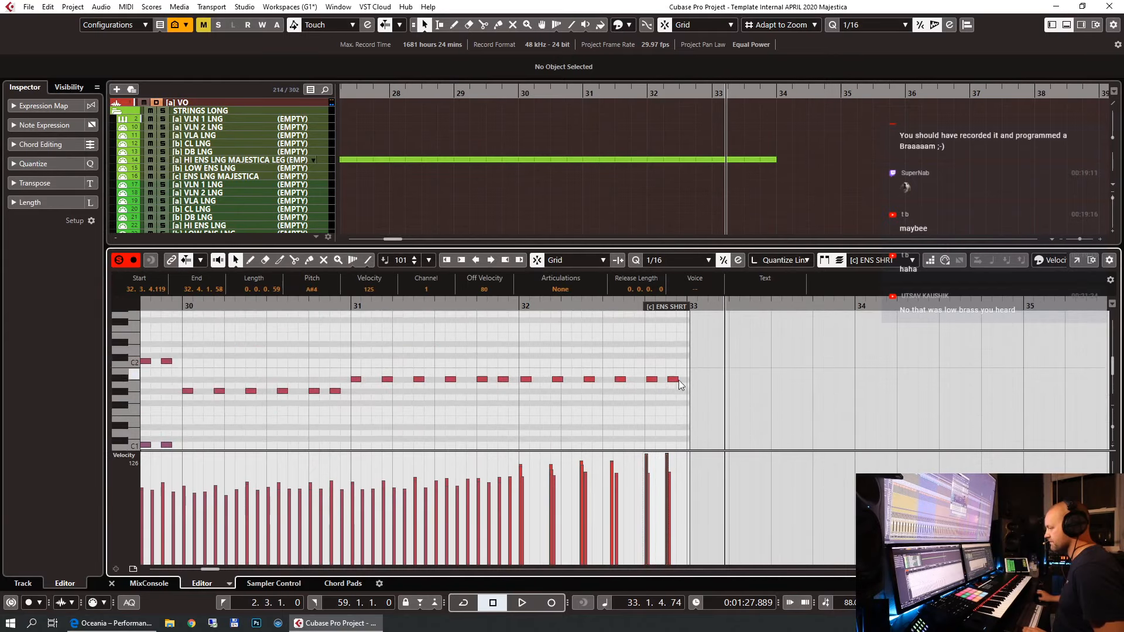
left_click_drag(656, 372, 683, 396)
left_click_drag(514, 305, 519, 312)
scroll(661, 372, "down", 3)
scroll(662, 373, "down", 2)
left_click_drag(658, 345, 698, 363)
key("q")
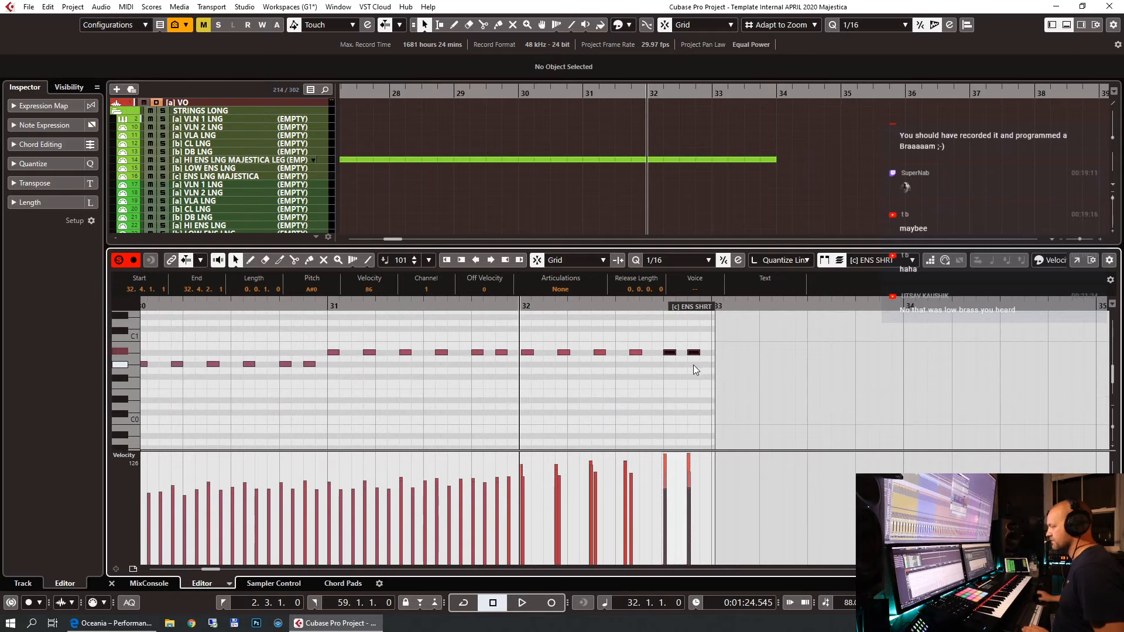
key("space")
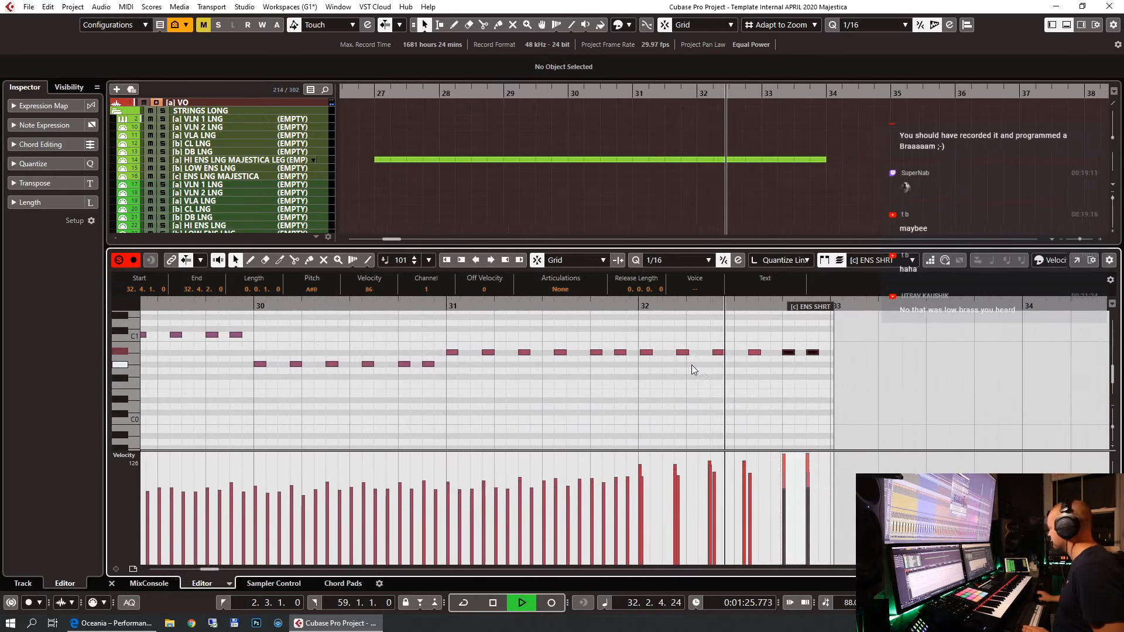
key("space")
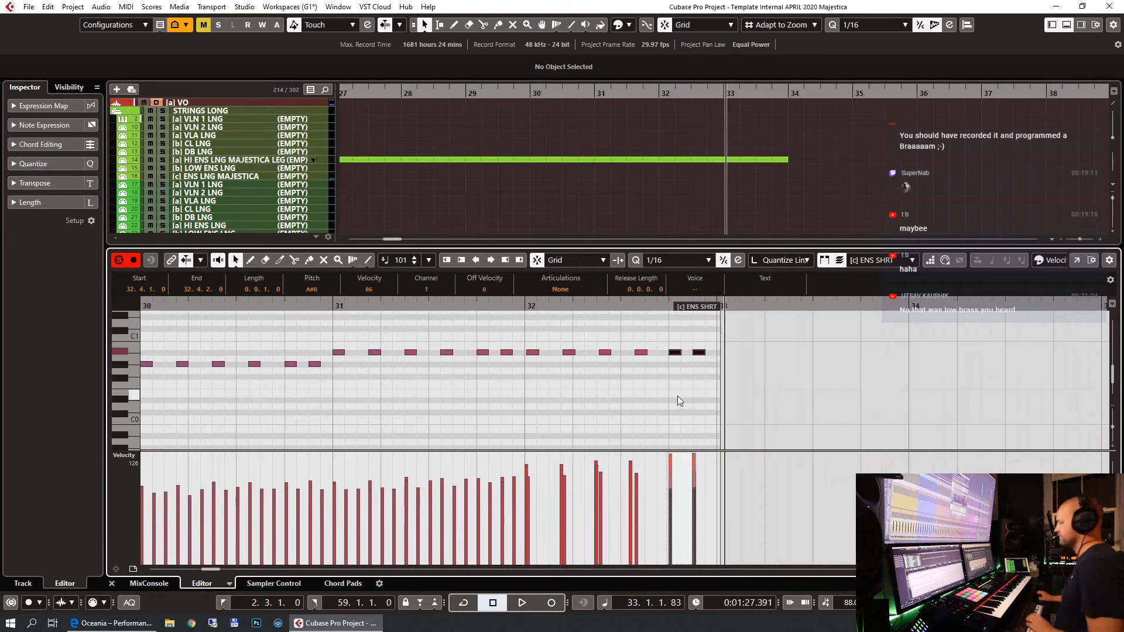
Close the note editor and play the full mix from the middle of bar 31 to the end of bar 32.
key("Return")
left_click(641, 97)
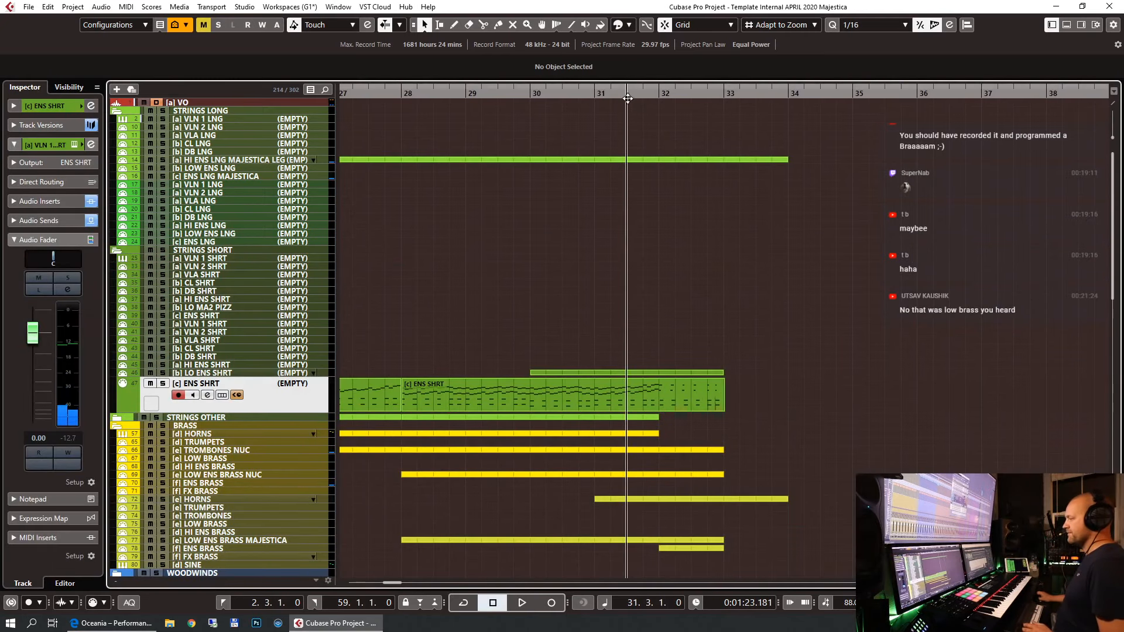
key("space")
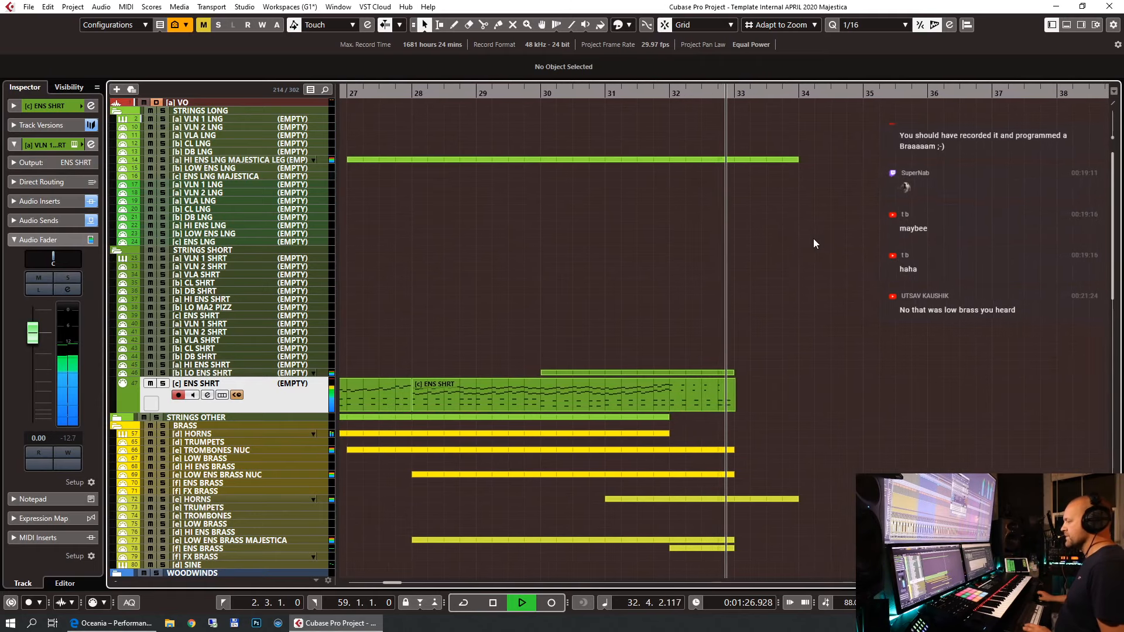
key("space")
Reduce the track list to the tracks that contain parts, with the arrangement from bar 21 onward in view.
key("g")
key("g")
key("g")
key("g")
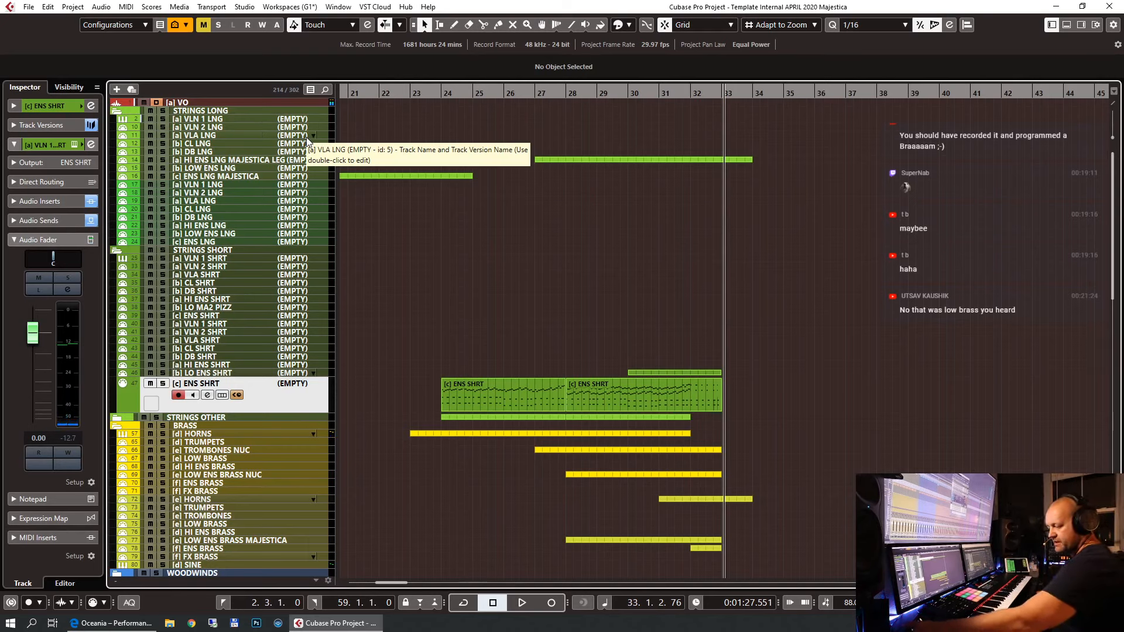
key("ctrl+shift+d")
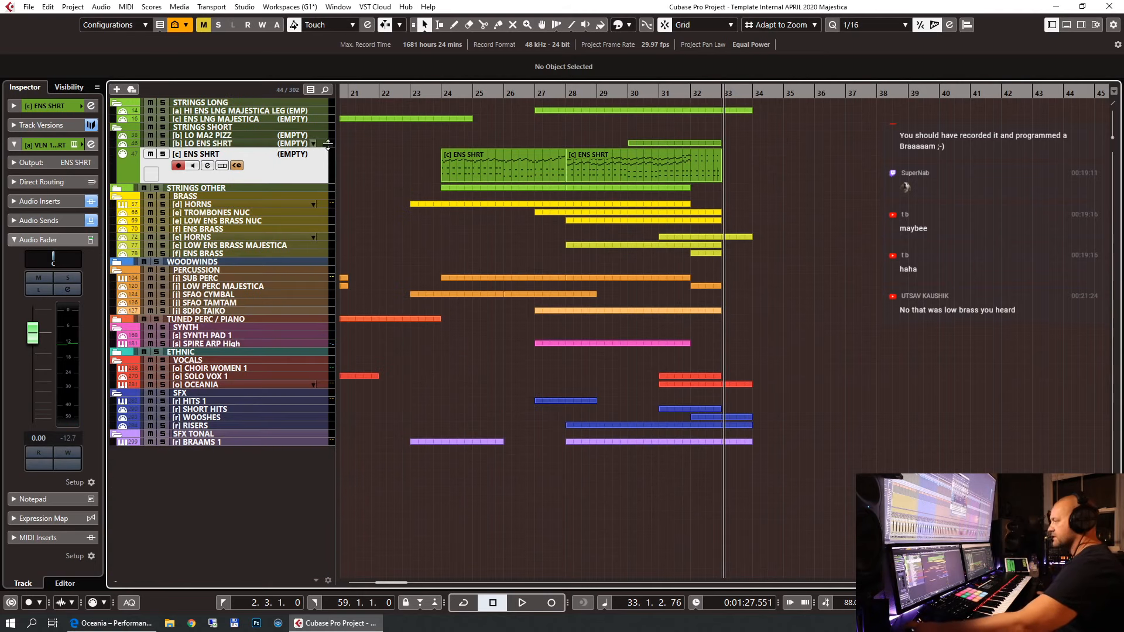
Solo the STRINGS LONG, STRINGS SHORT and BRASS folders and play them from bar 27 into bar 33.
left_click(163, 102)
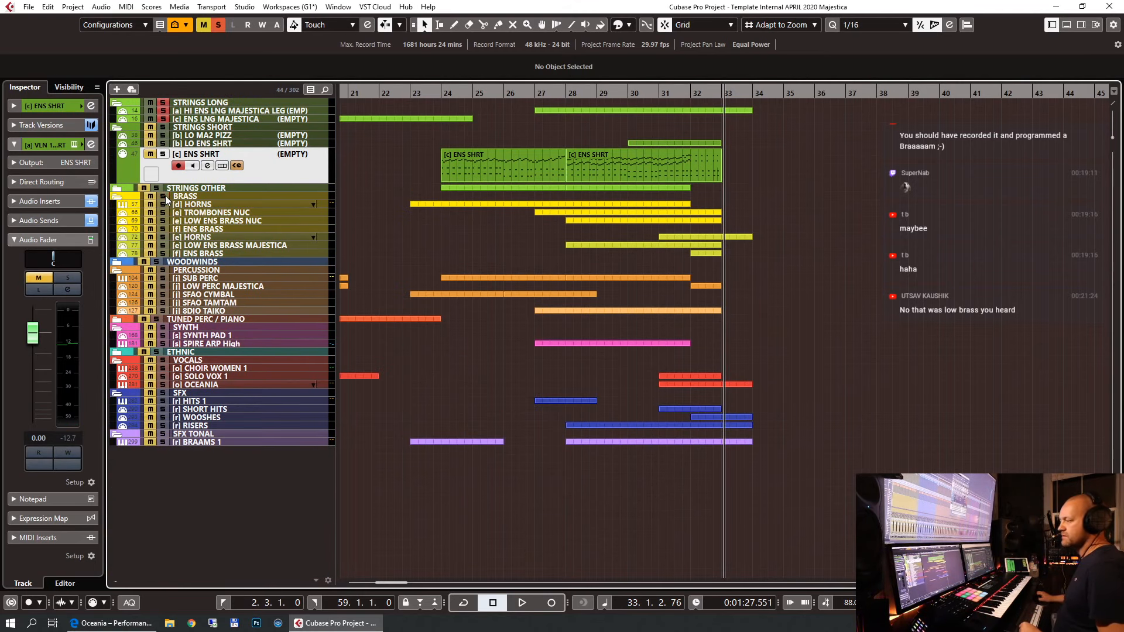
left_click(163, 127)
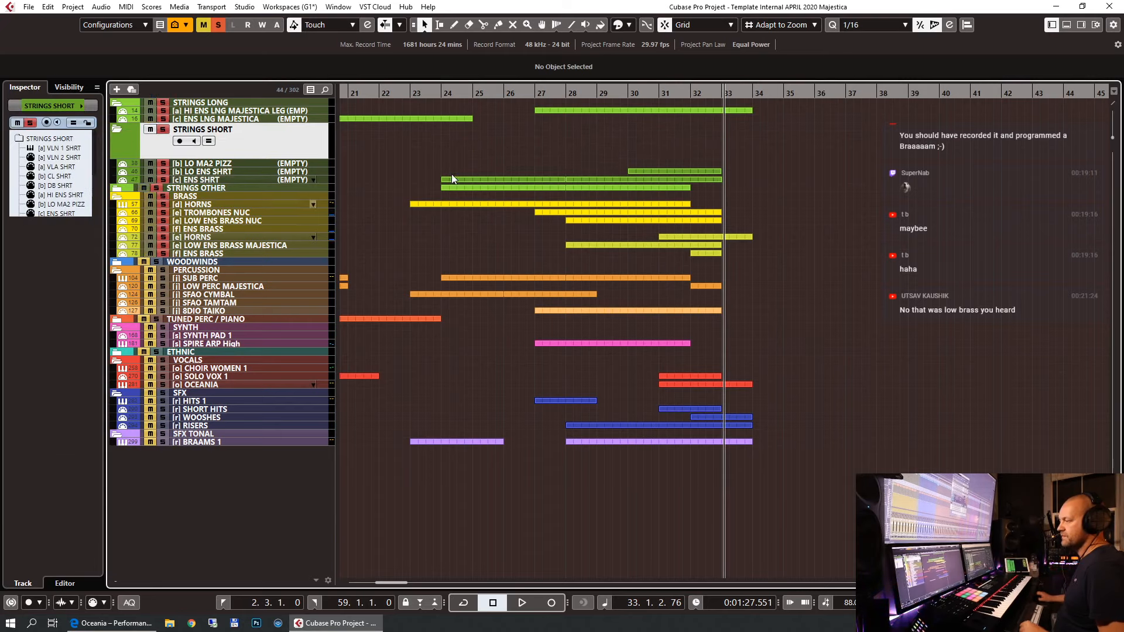
left_click(535, 92)
key("space")
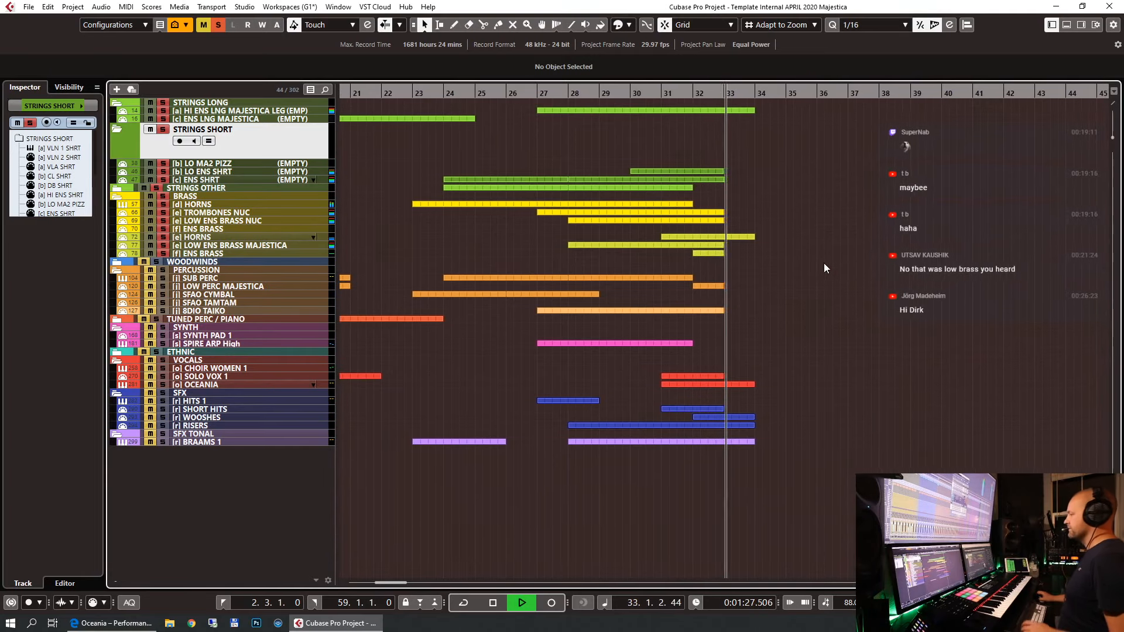
key("space")
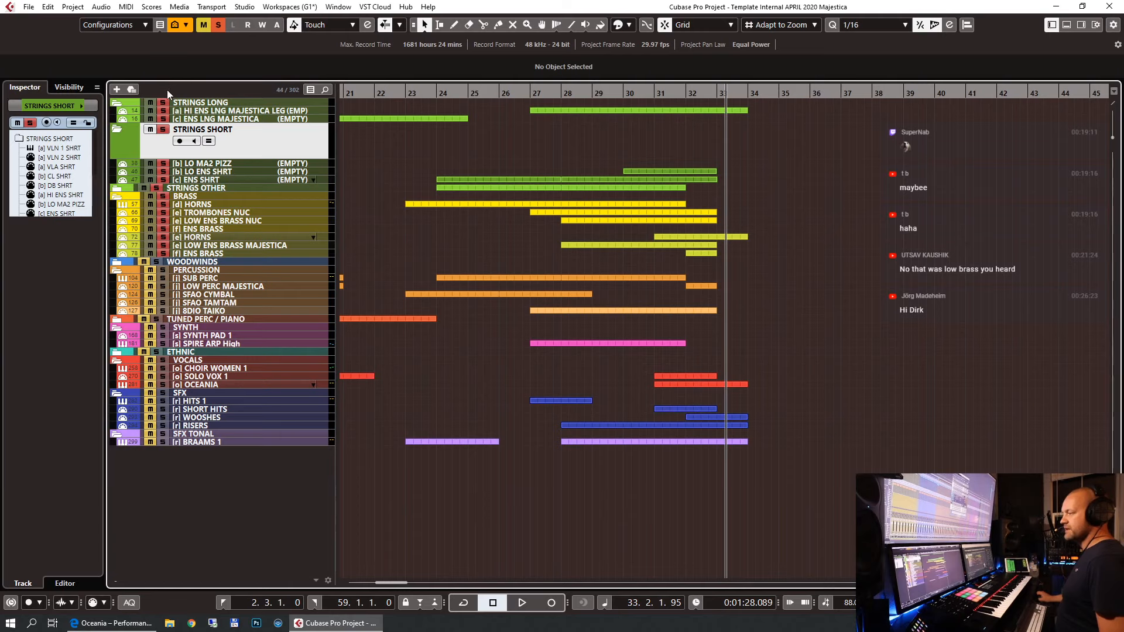
Clear the string and brass folder solos and show all tracks again.
left_click(160, 188)
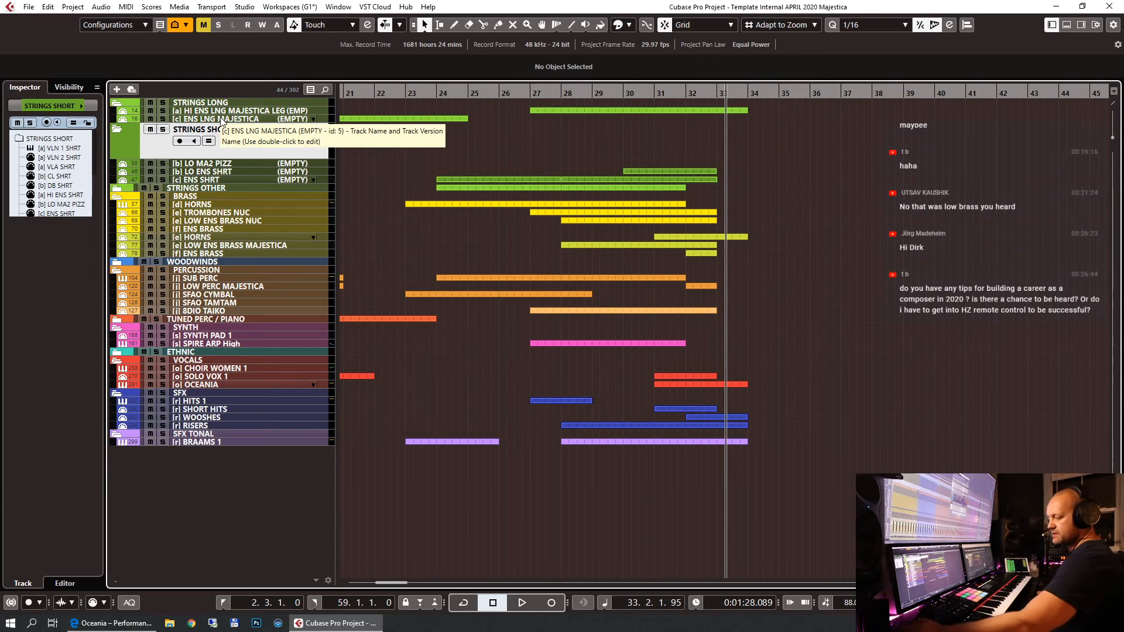
key("ctrl+1")
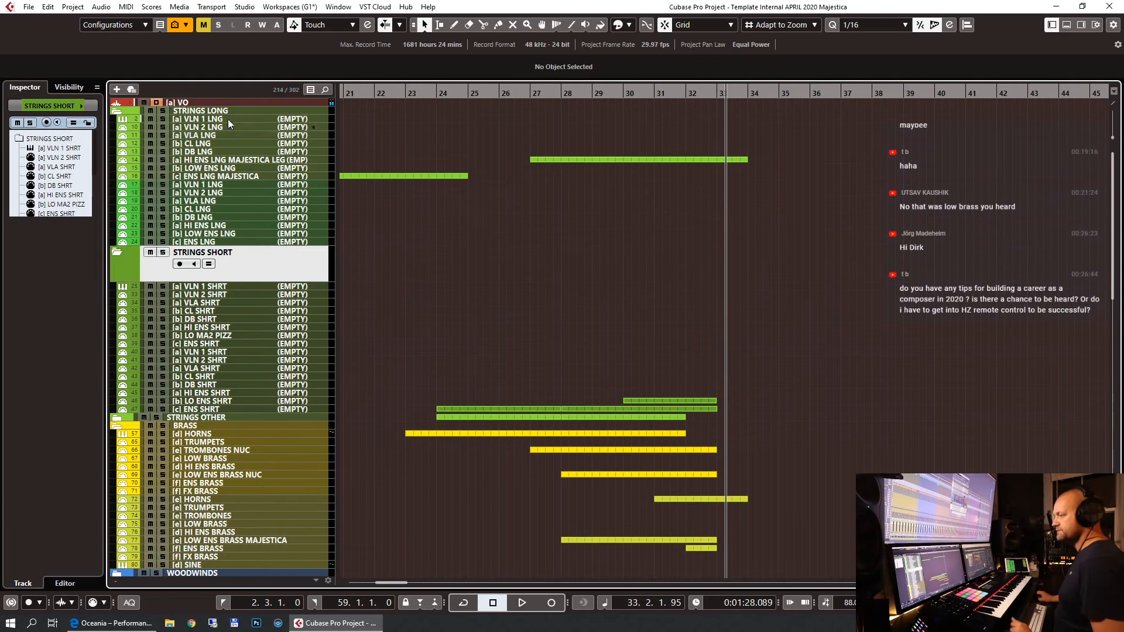
Load CSS 1st Violins into the first VLN 1 slot of the [a] VLN 1 LNG track's Kontakt rack and expand the instrument.
left_click(228, 119)
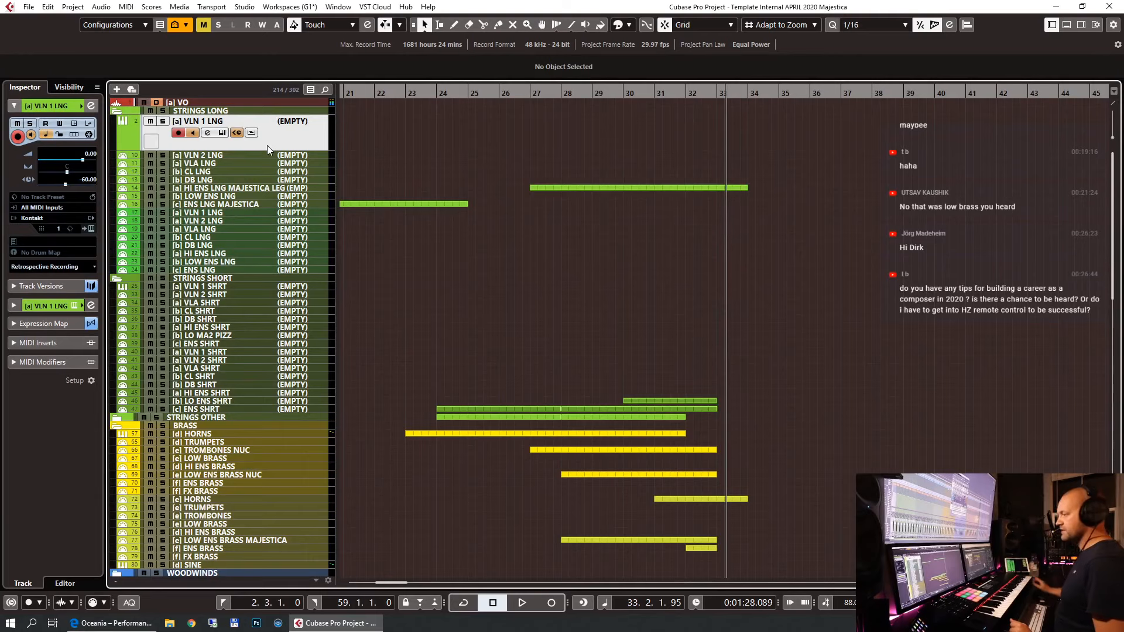
left_click(87, 228)
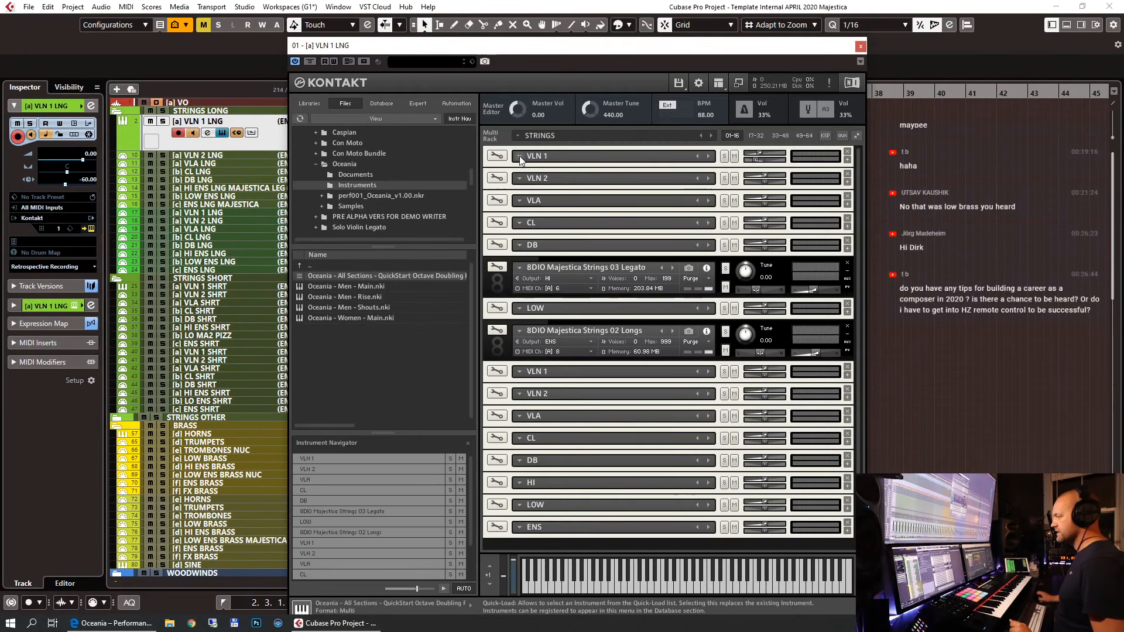
left_click(519, 156)
mouse_move(567, 159)
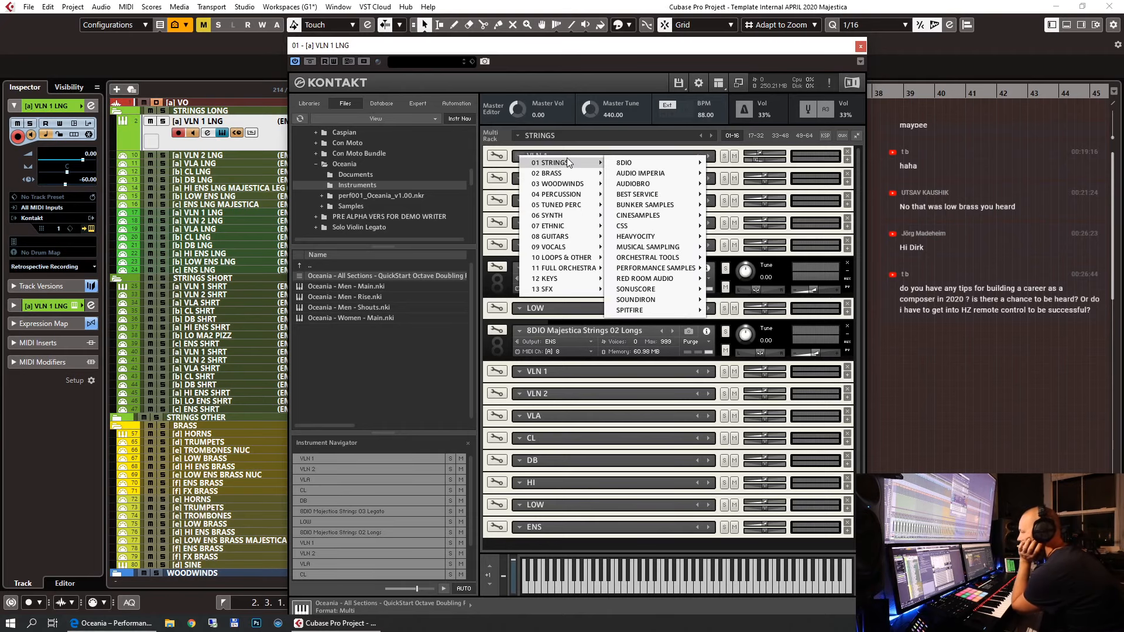
mouse_move(656, 175)
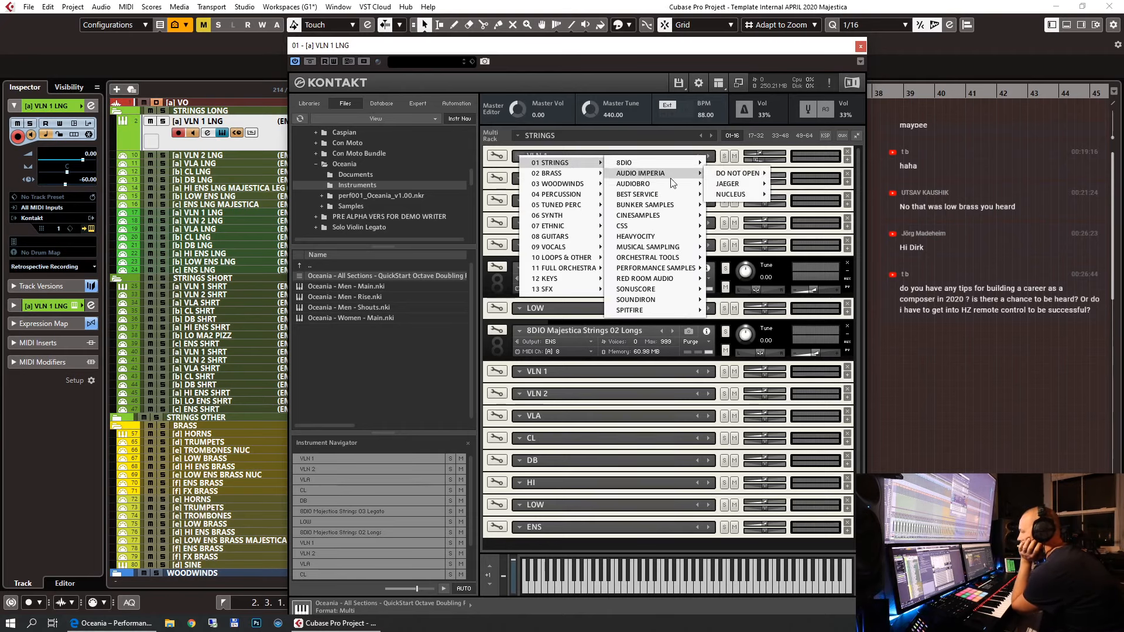
mouse_move(674, 204)
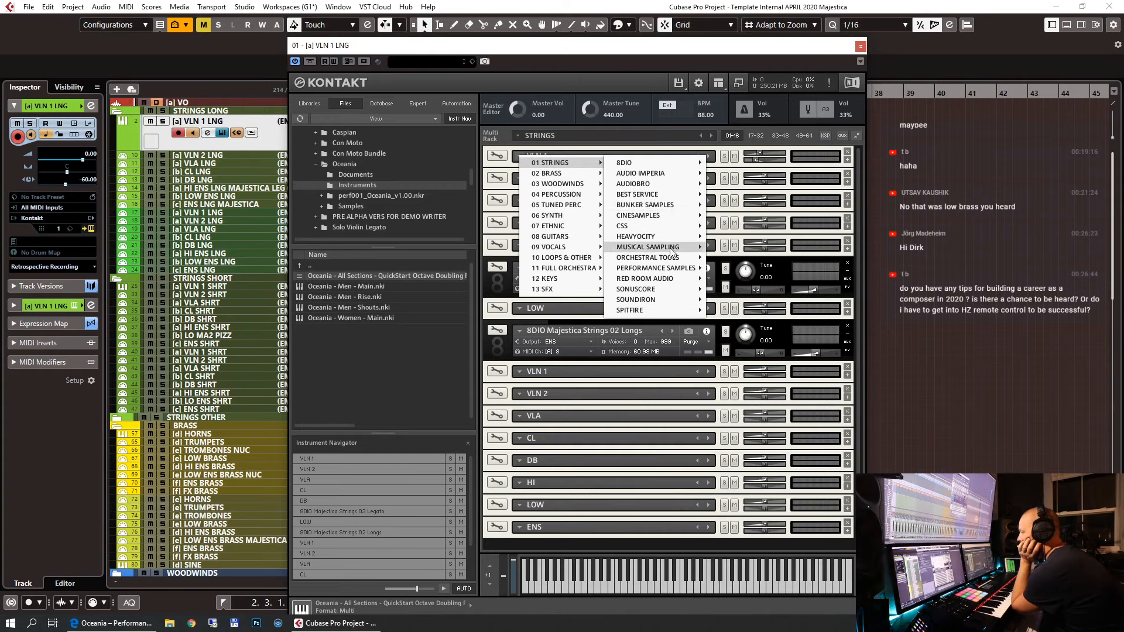
mouse_move(671, 260)
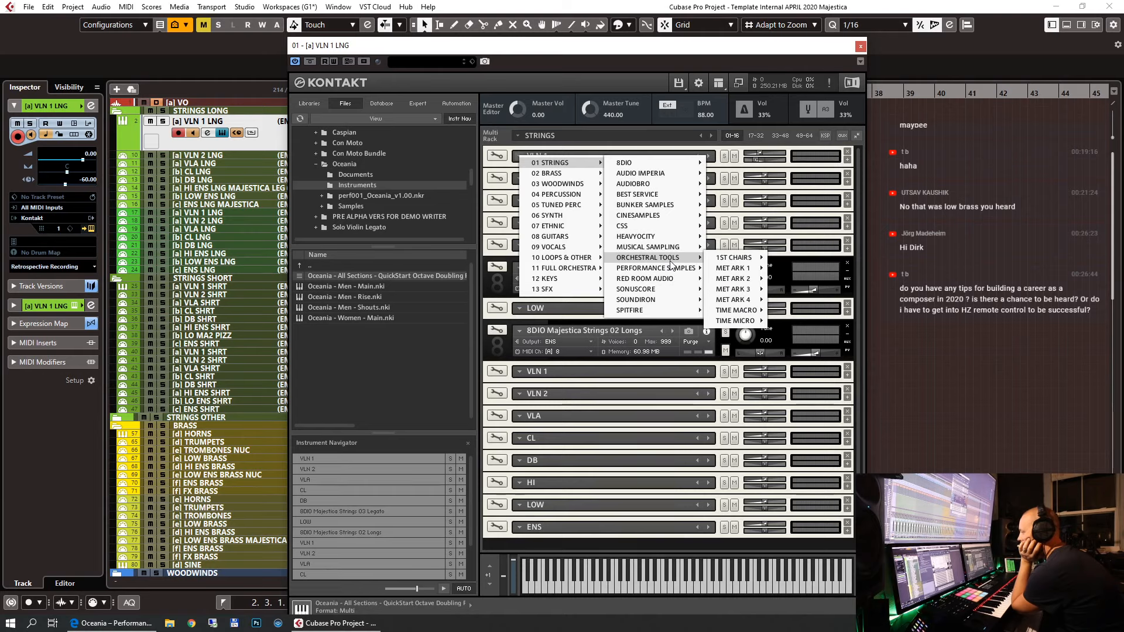
mouse_move(662, 312)
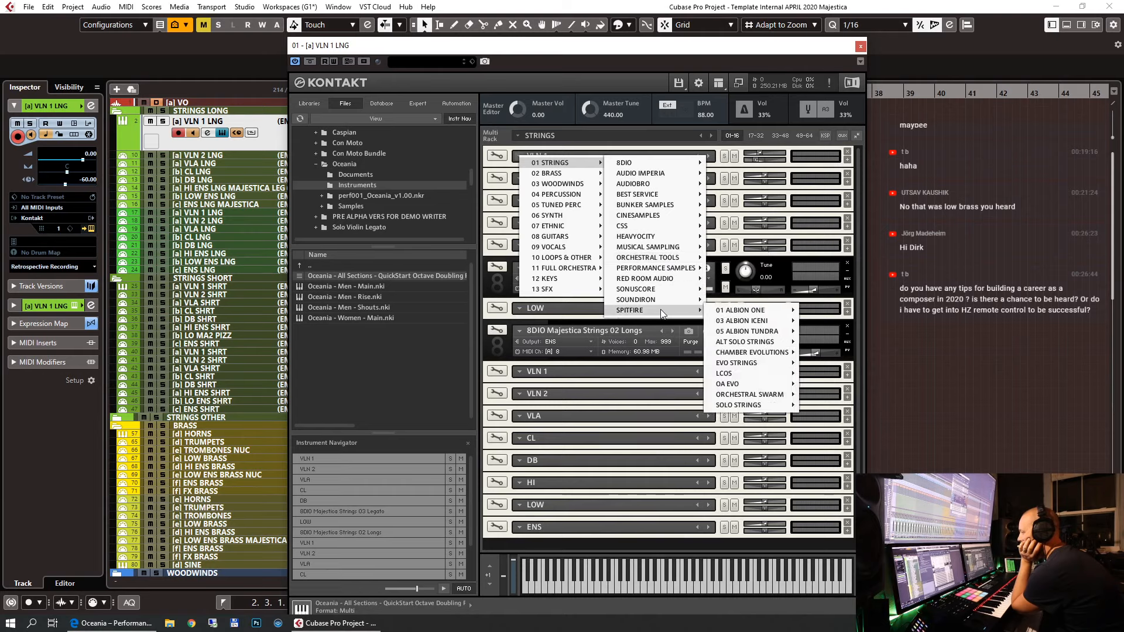
mouse_move(729, 314)
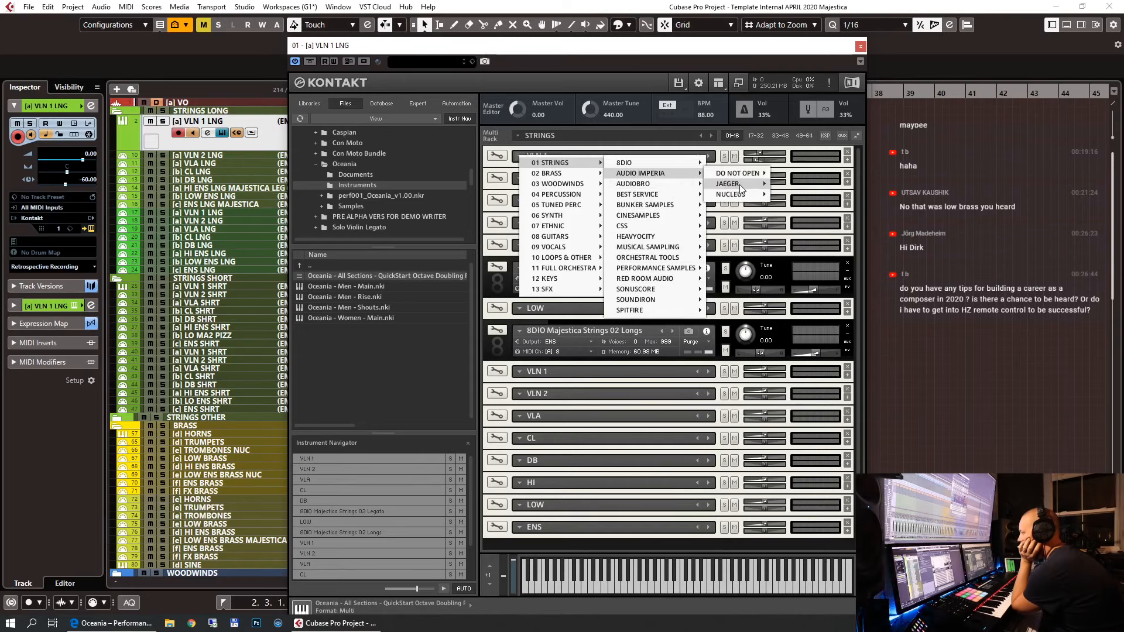
mouse_move(743, 194)
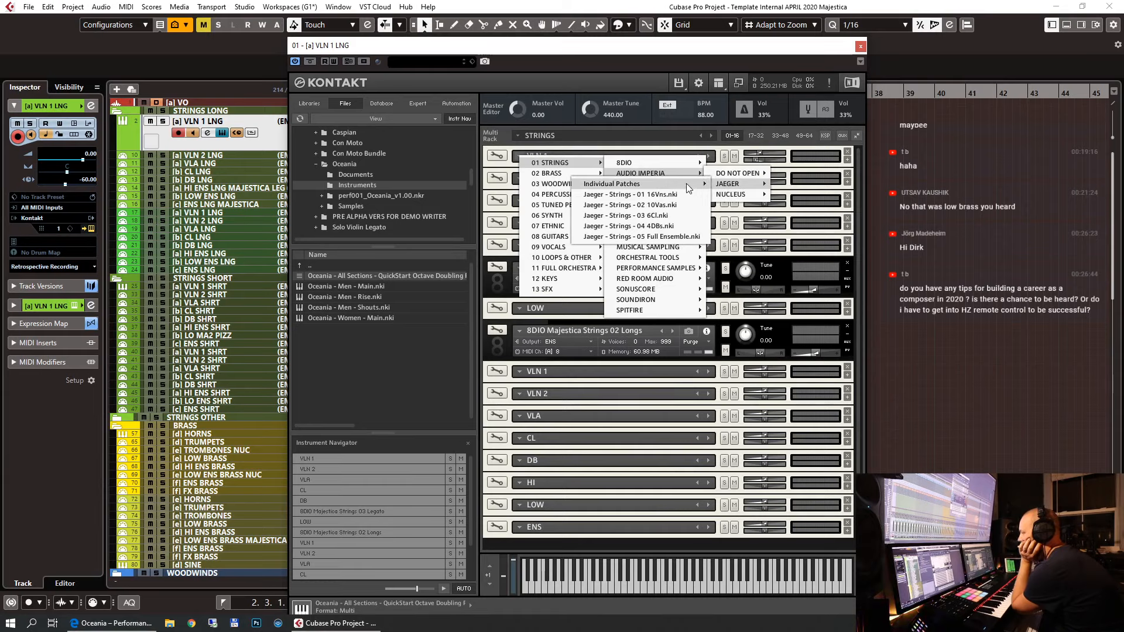
mouse_move(563, 188)
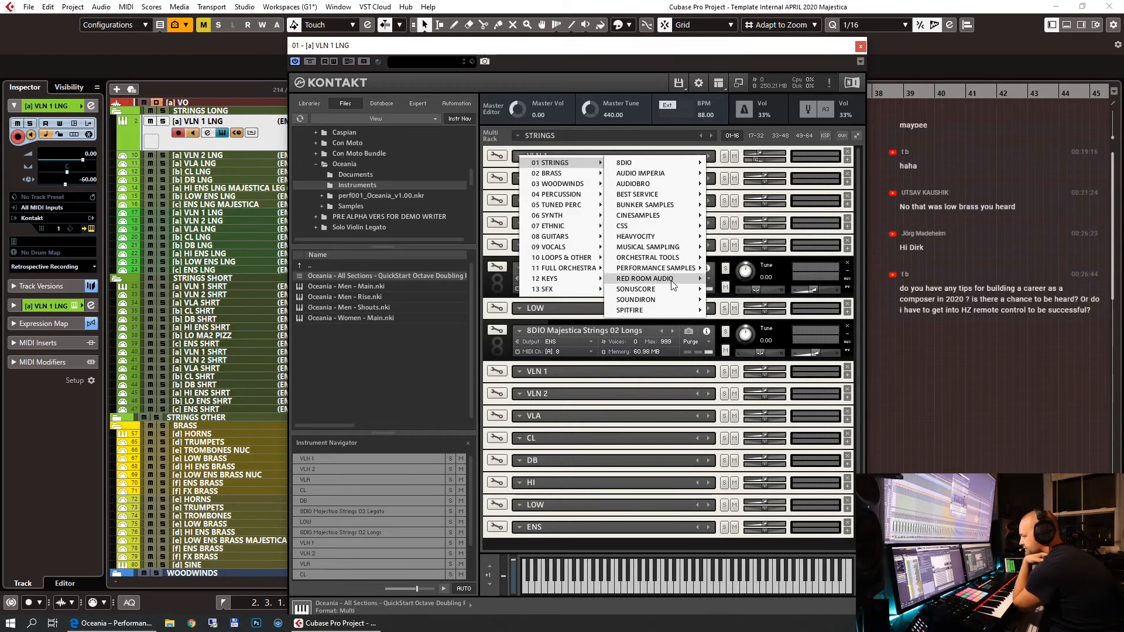
mouse_move(668, 286)
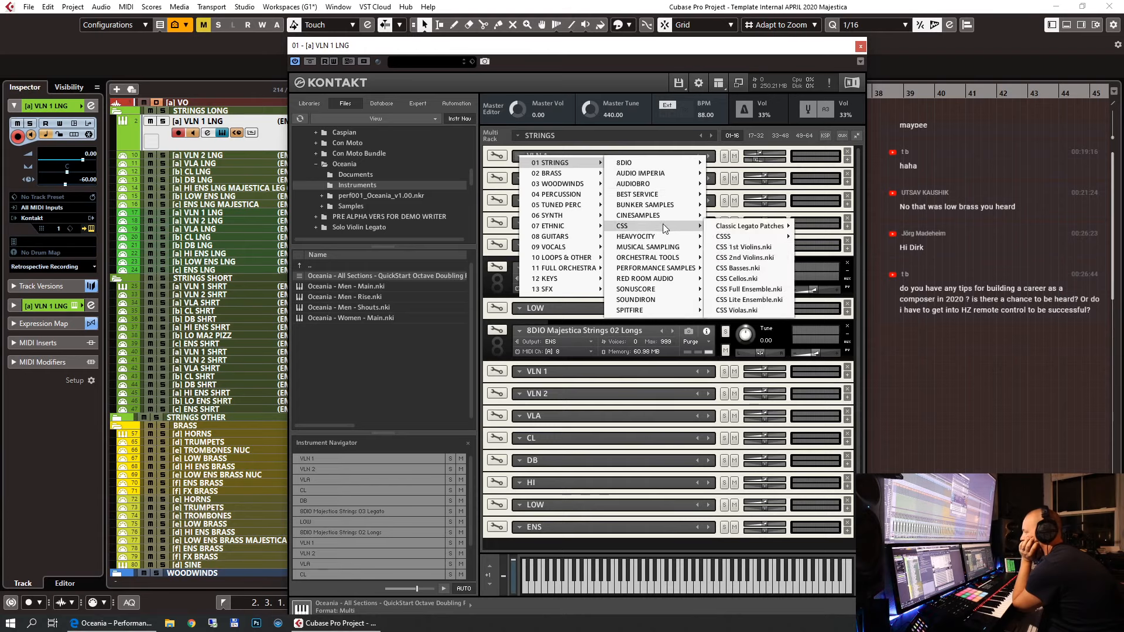
left_click(759, 250)
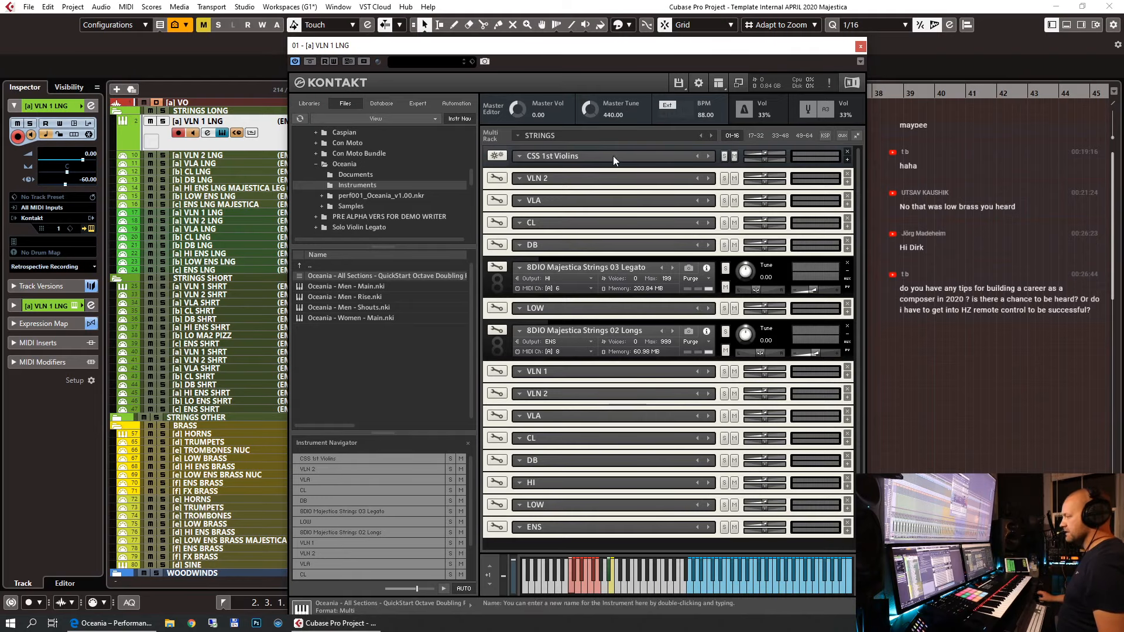
left_click(847, 160)
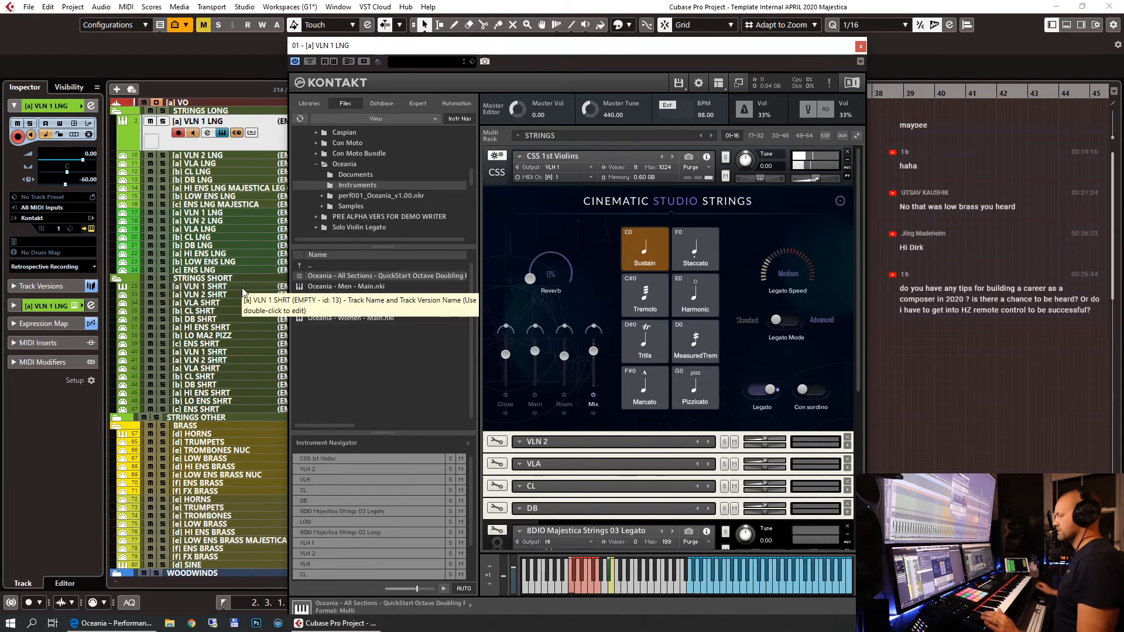
Close the Kontakt window and assign the CSS expression map to the [a] VLN 1 LNG track.
left_click(860, 46)
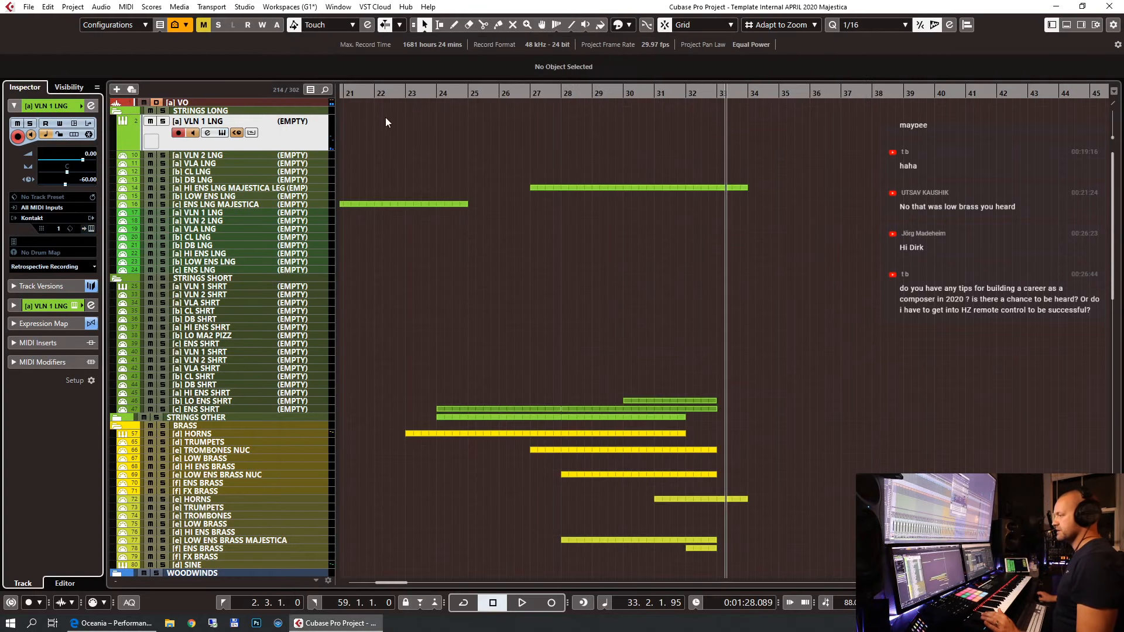
left_click(36, 324)
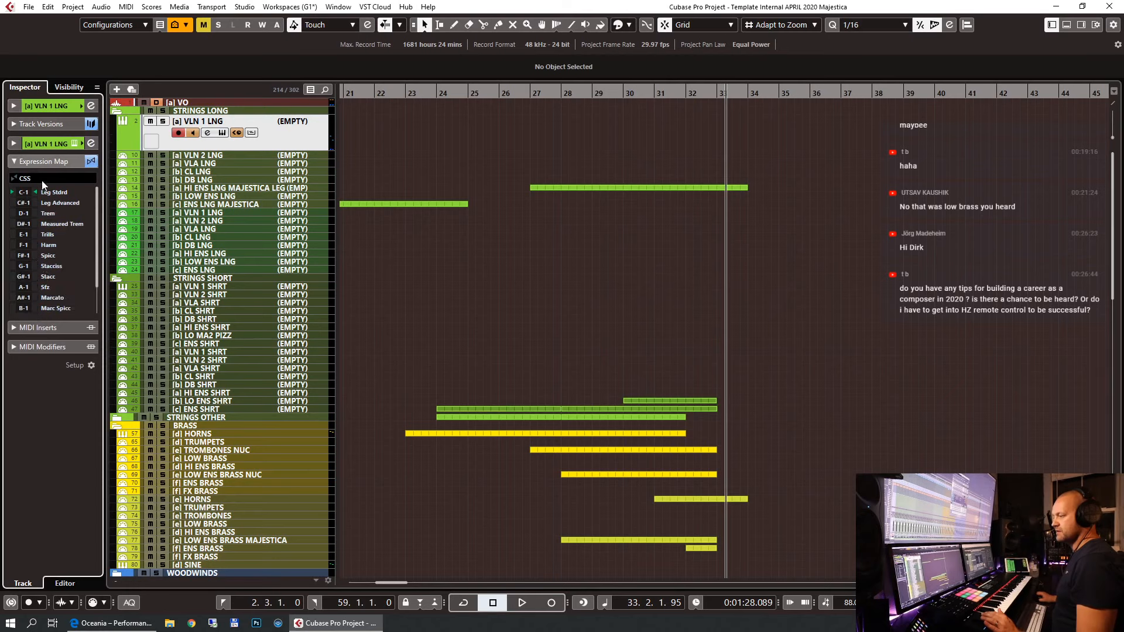
left_click(41, 179)
left_click(67, 293)
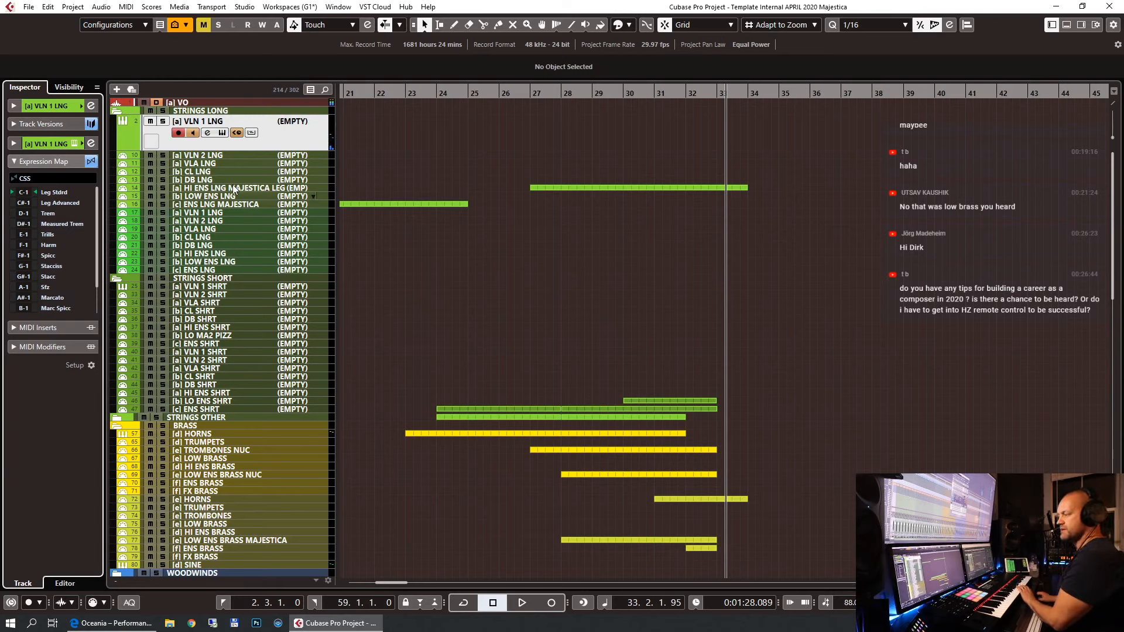
Create a four-bar part on the [a] VLN 1 LNG track from bar 31 to bar 35 and open it in the note editor.
left_click(236, 155)
left_click(275, 119)
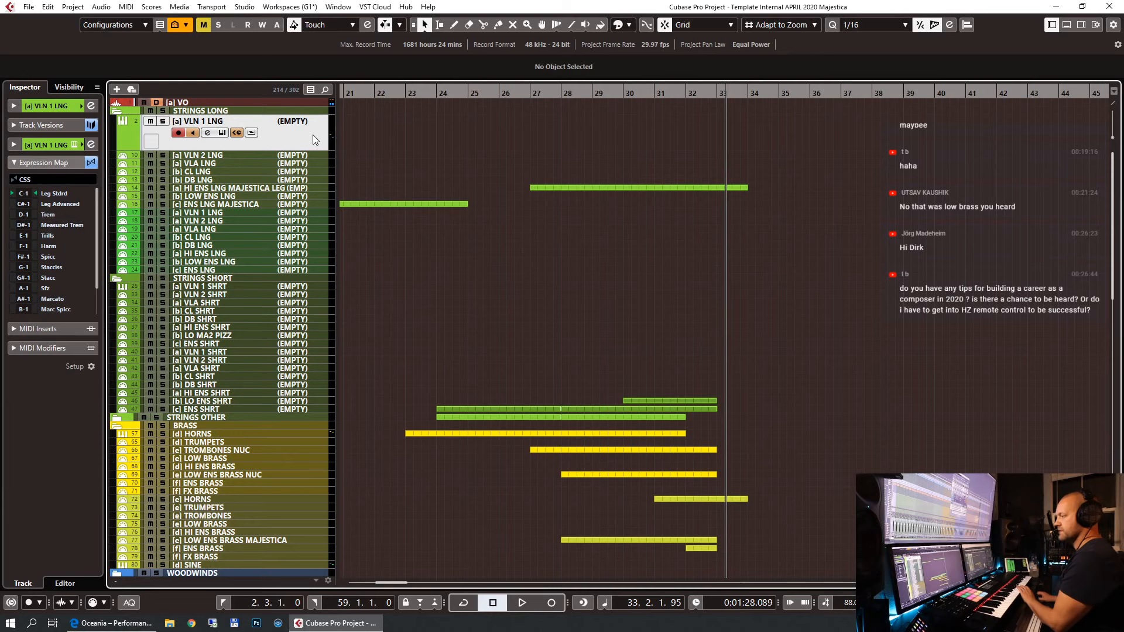
left_click(655, 92)
left_click_drag(665, 125, 777, 138)
double_click(676, 136)
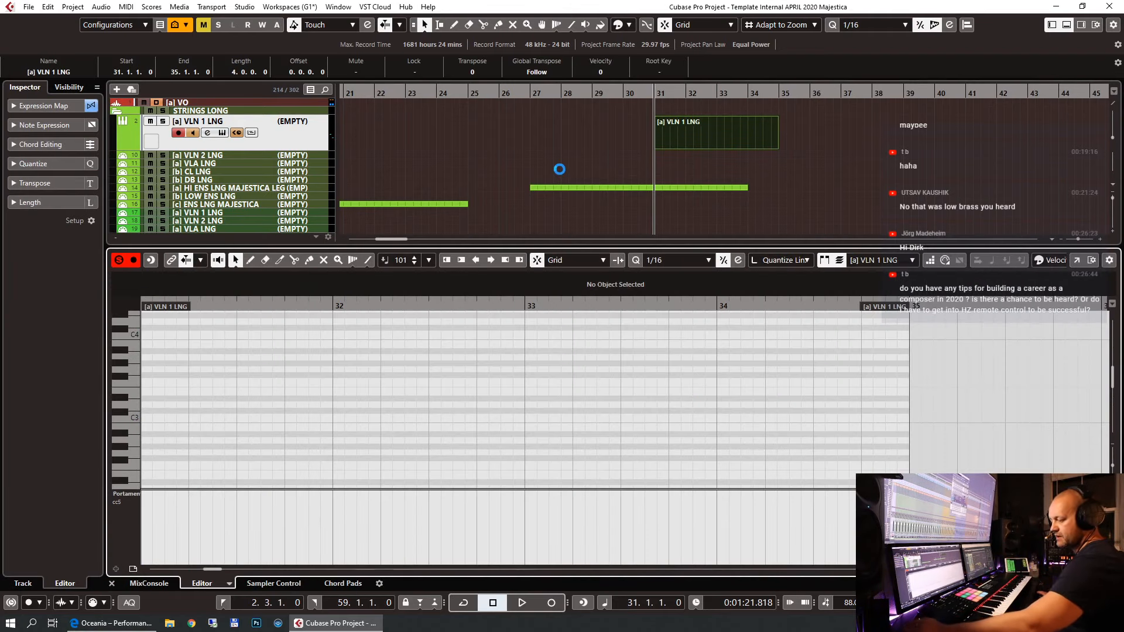
Show the articulation lane for the [a] VLN 1 LNG part and enter a Trills articulation at bar 31.
key("1")
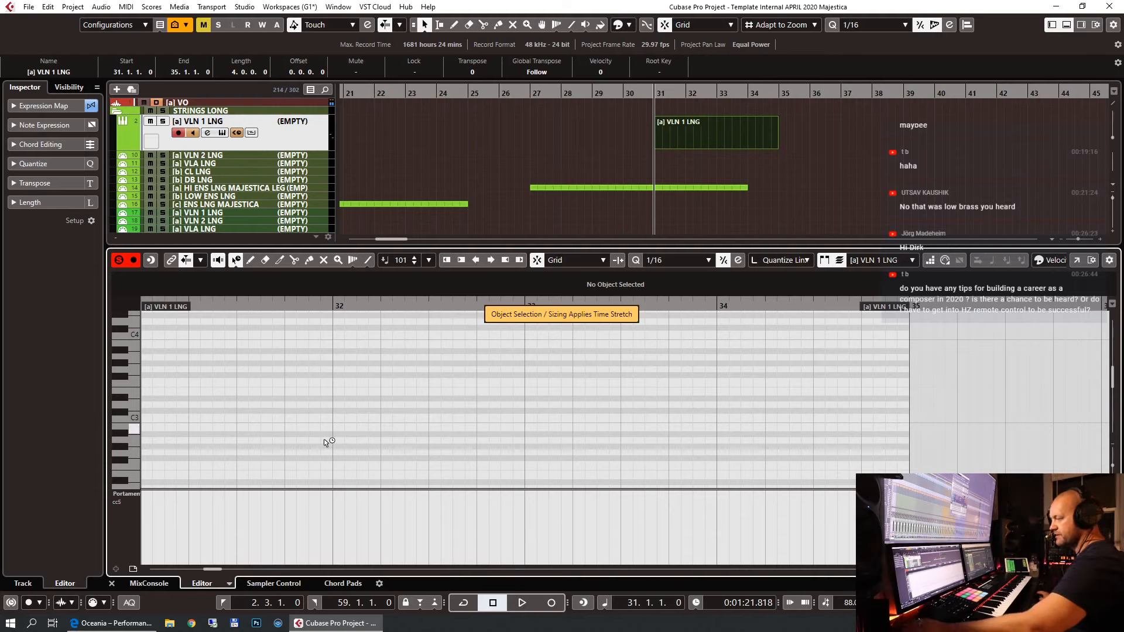
key("alt+1")
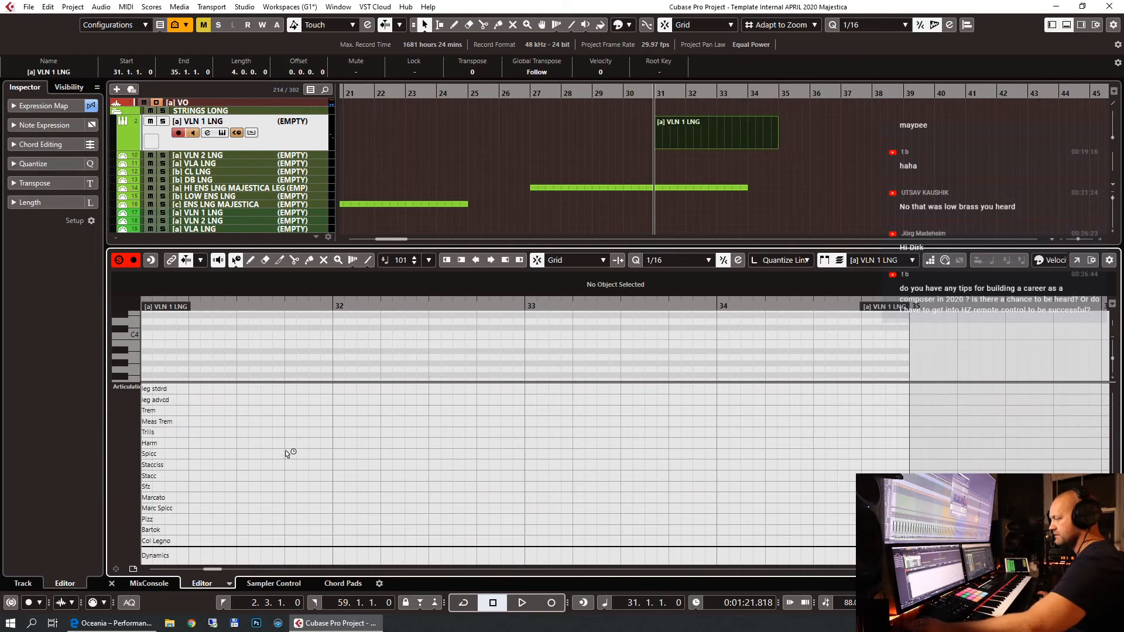
right_click(326, 434)
left_click(327, 433)
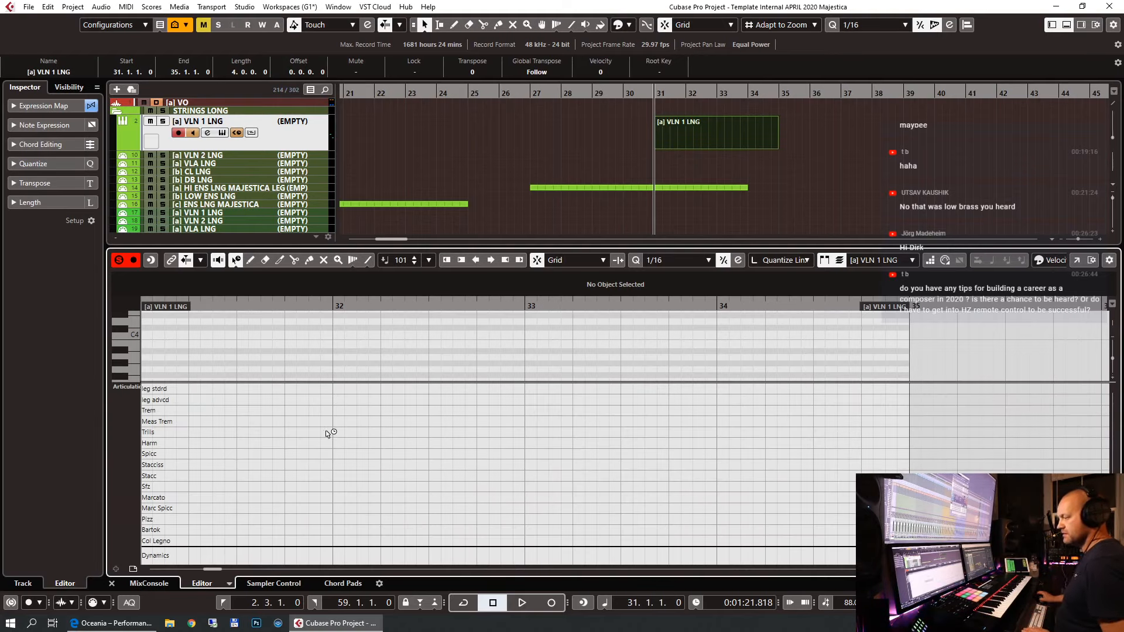
key("1")
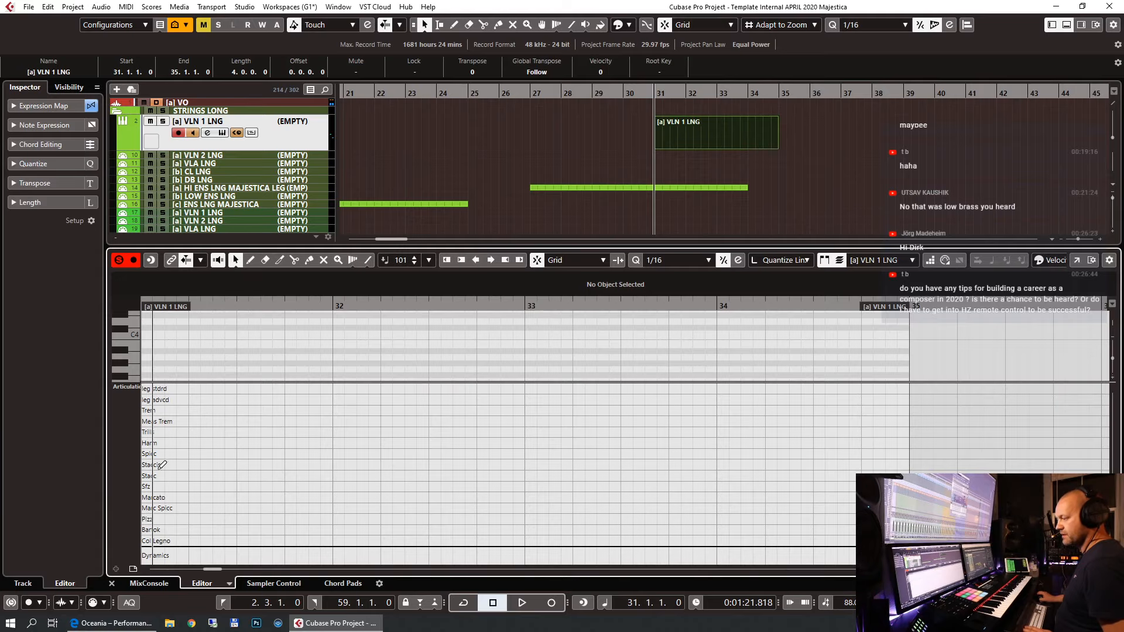
left_click(154, 432)
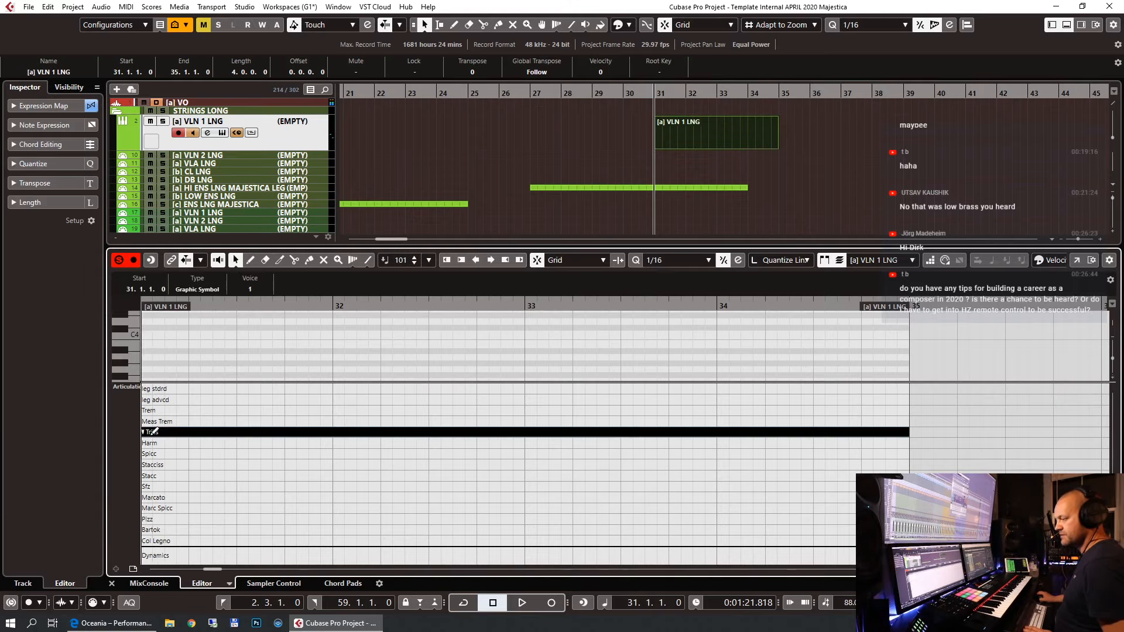
Audition the passage from bar 31, then record A#4 and C5 held through bar 32 with a rising modulation on [a] VLN 1 LNG.
key("Return")
key("space")
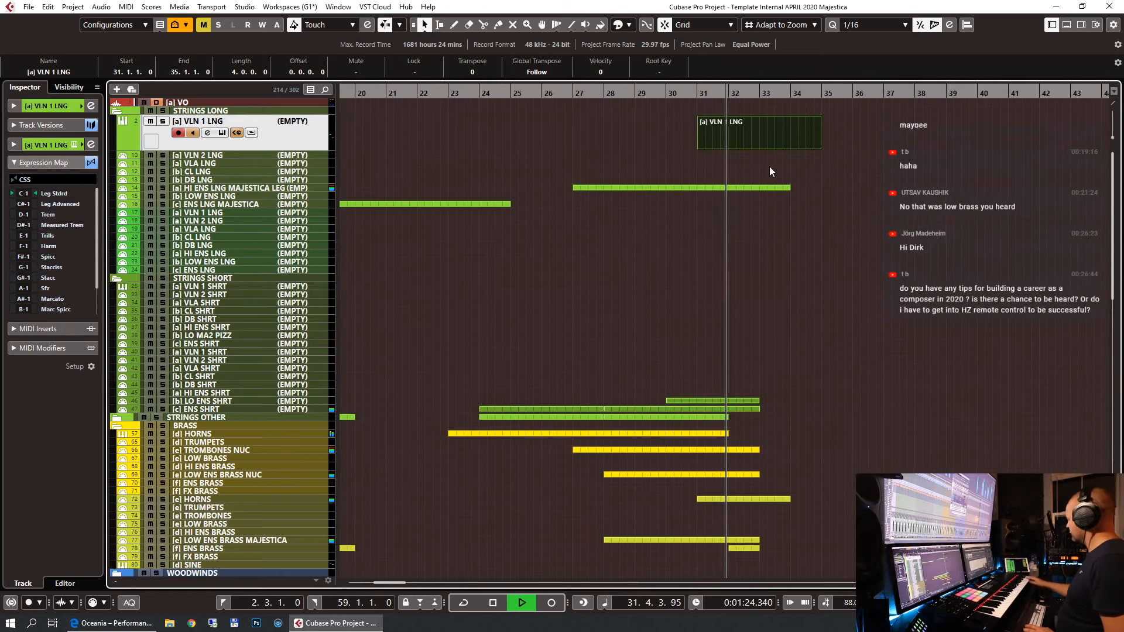
key("space")
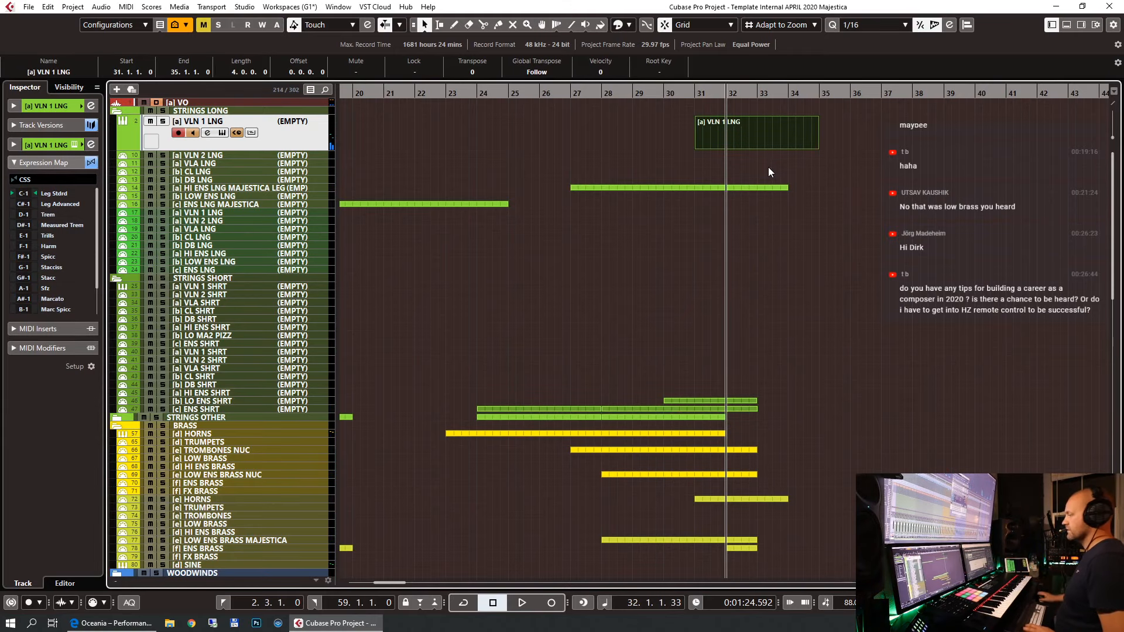
key("Return")
key("g")
key("g")
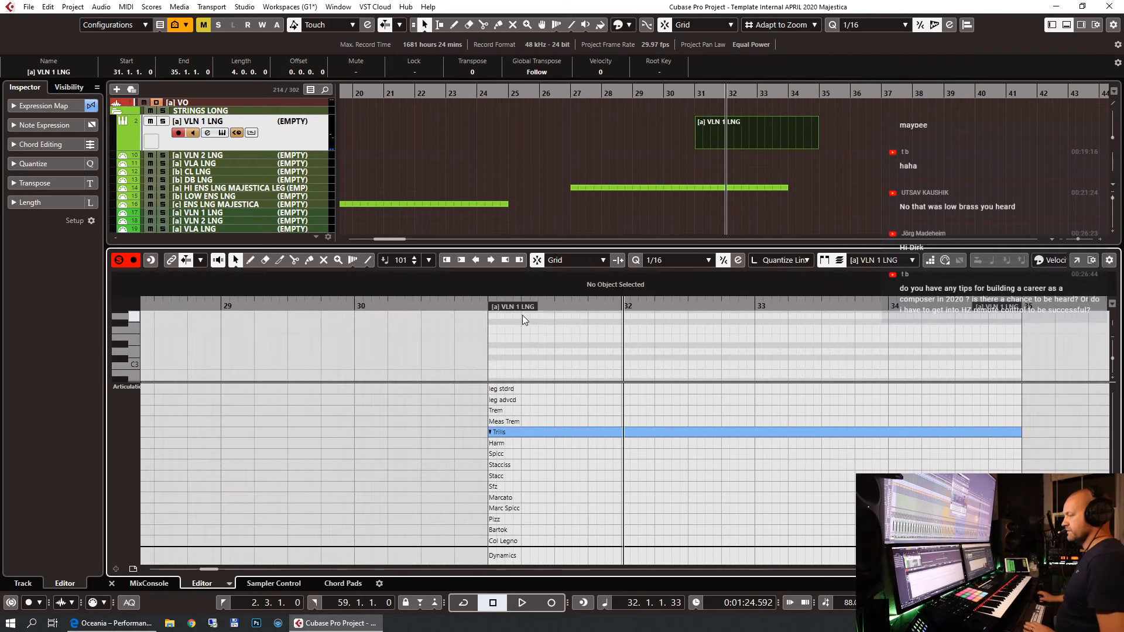
left_click(485, 306)
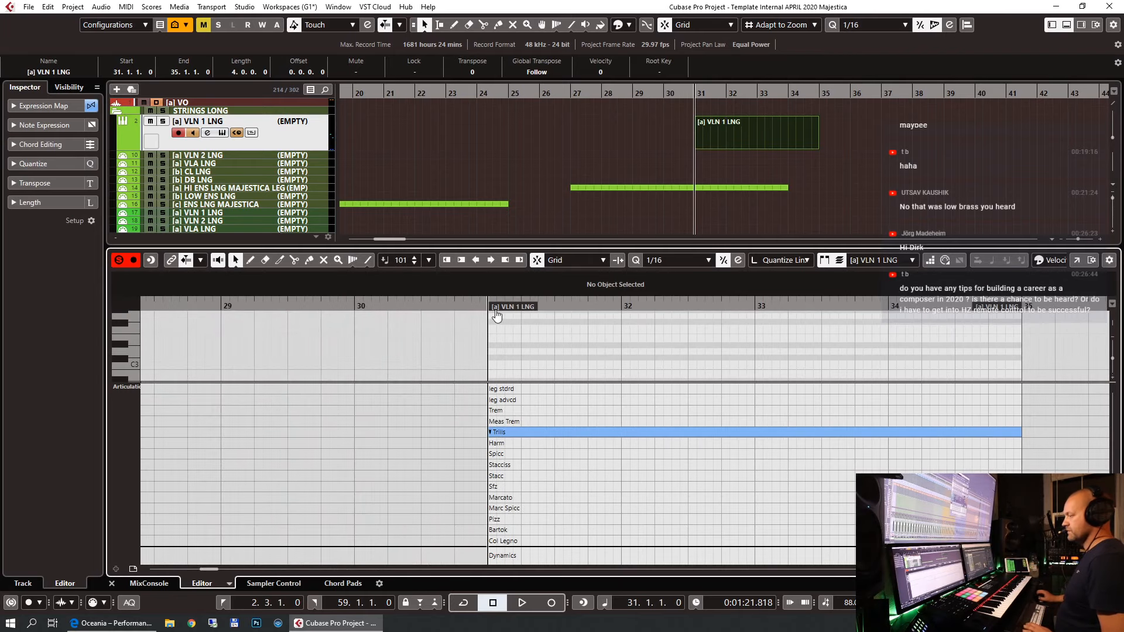
key("KP_Multiply")
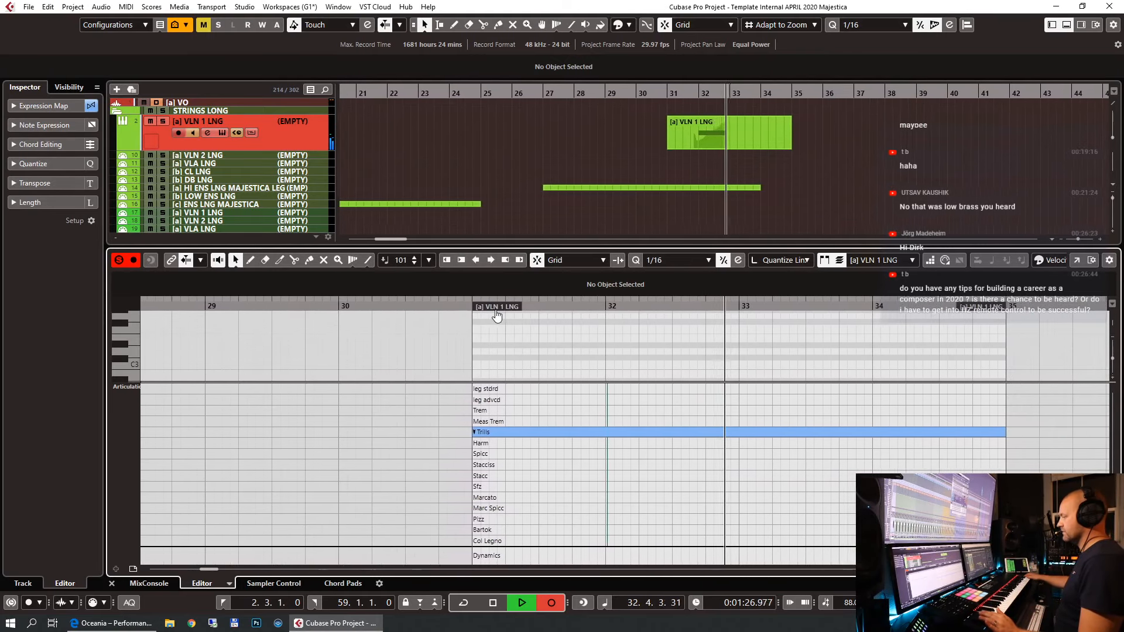
key("KP_0")
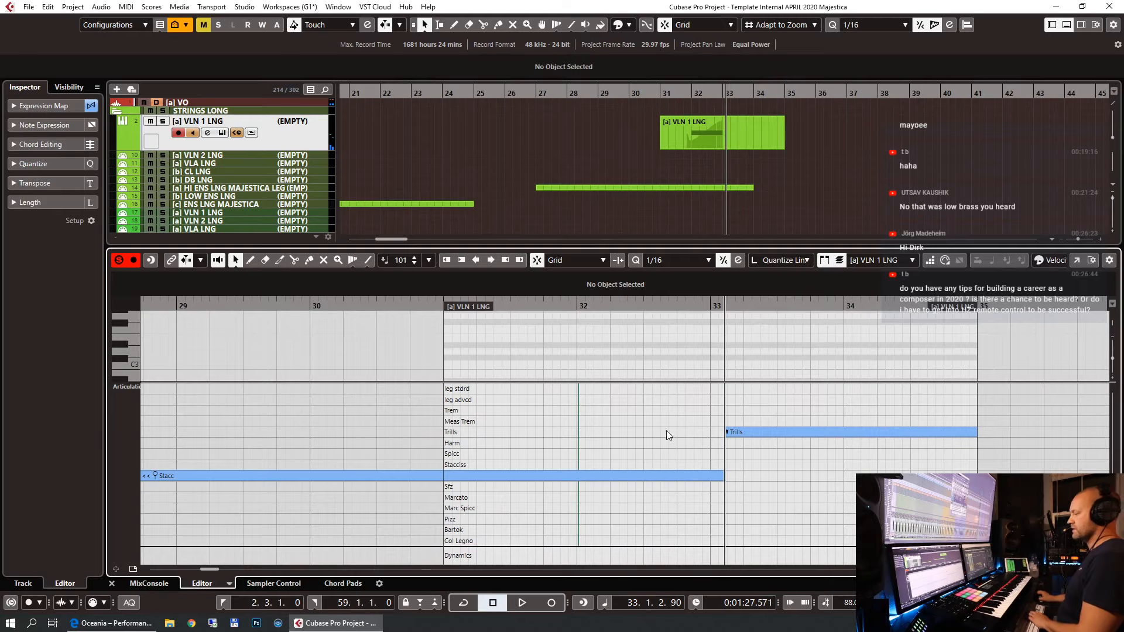
Replace the Stacc articulation with Trills from bar 31, play the notes, and remove the extra Trills event just after bar 33.
left_click(448, 432)
left_click(437, 476)
key("Delete")
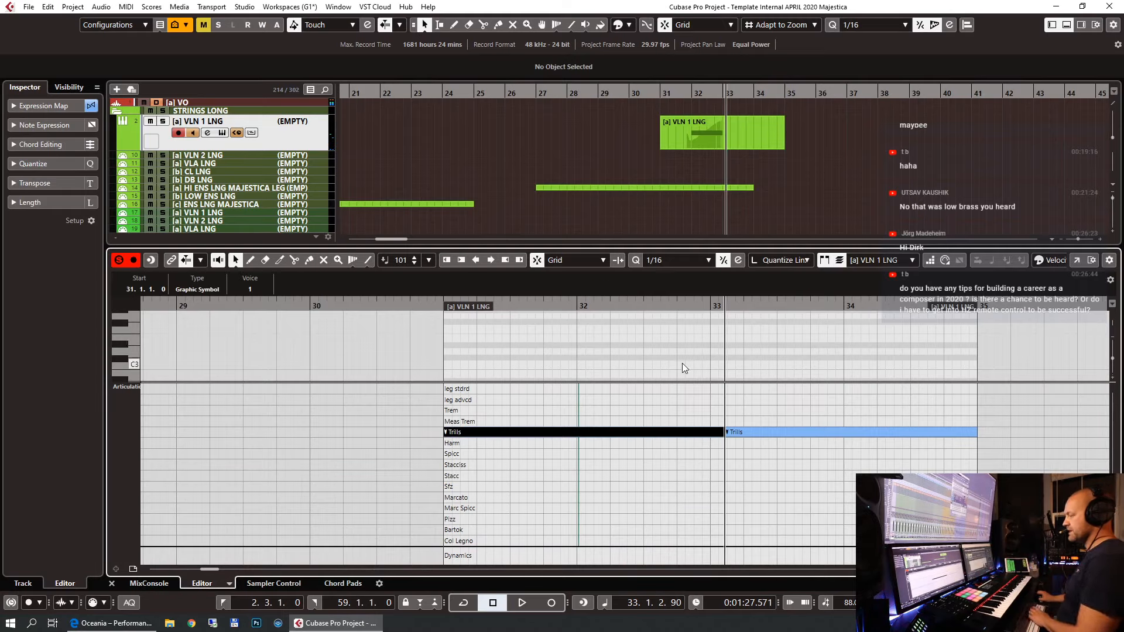
scroll(691, 369, "up", 2)
scroll(690, 369, "up", 5)
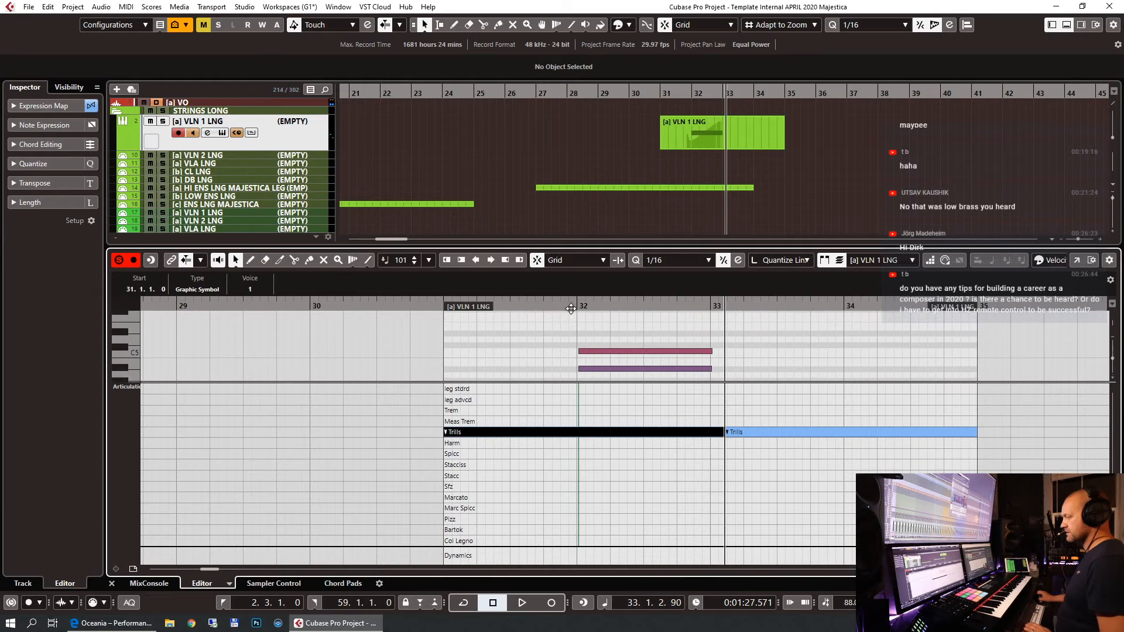
left_click_drag(570, 307, 581, 334)
key("space")
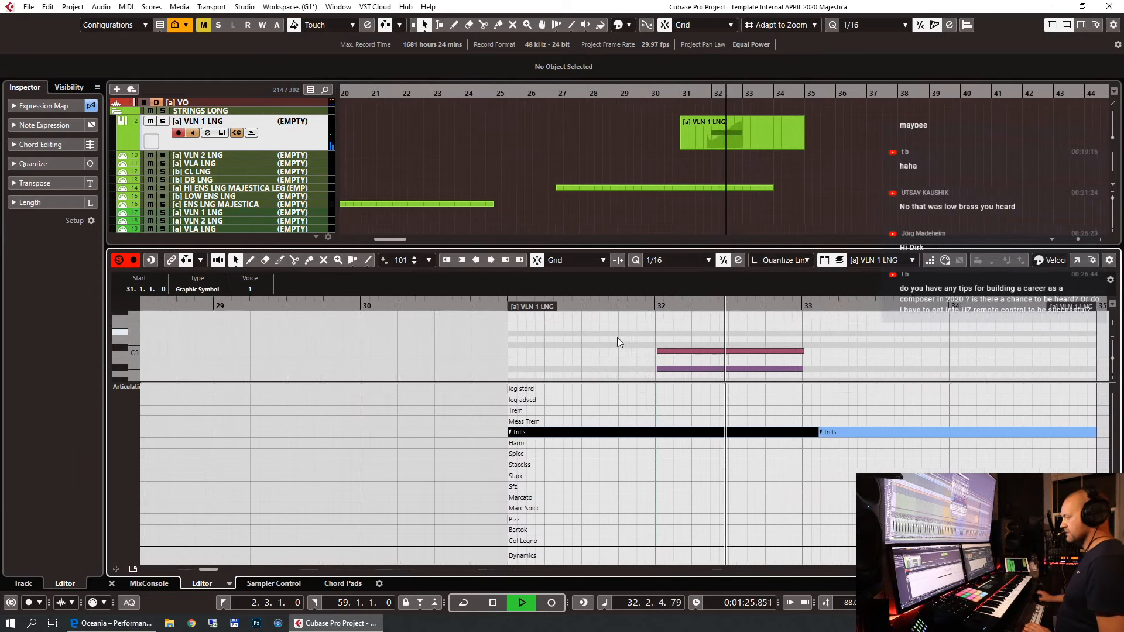
key("space")
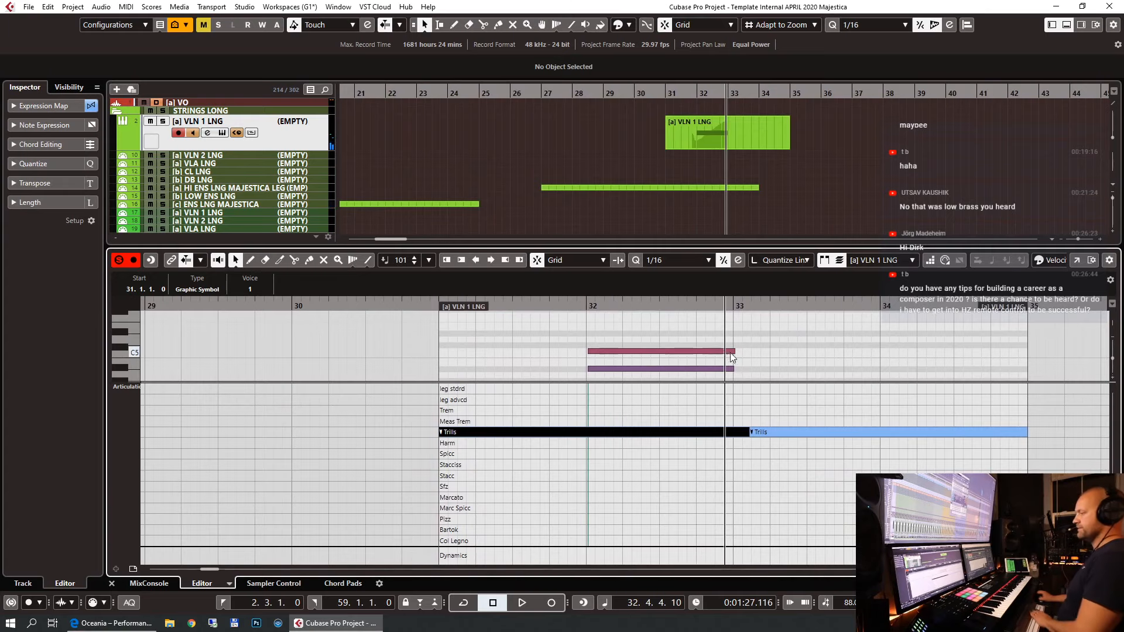
left_click(778, 431)
key("Return")
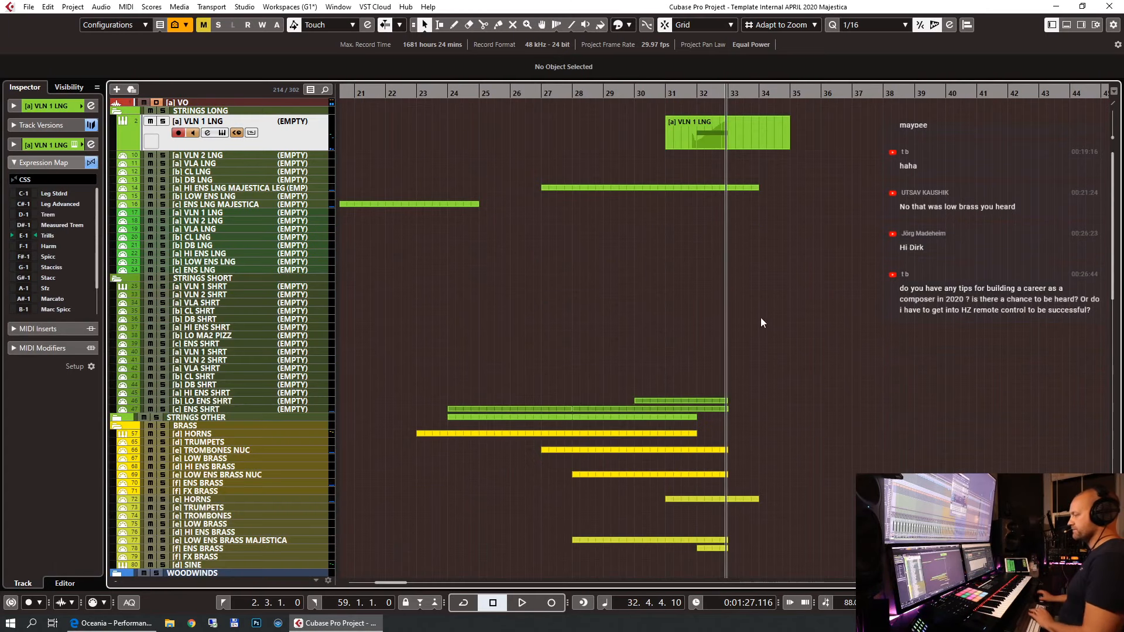
Scale up the recorded modulation curve in the [a] VLN 1 LNG part, raising its first point to 92, and play it back.
left_click(699, 94)
left_click(716, 129)
key("Return")
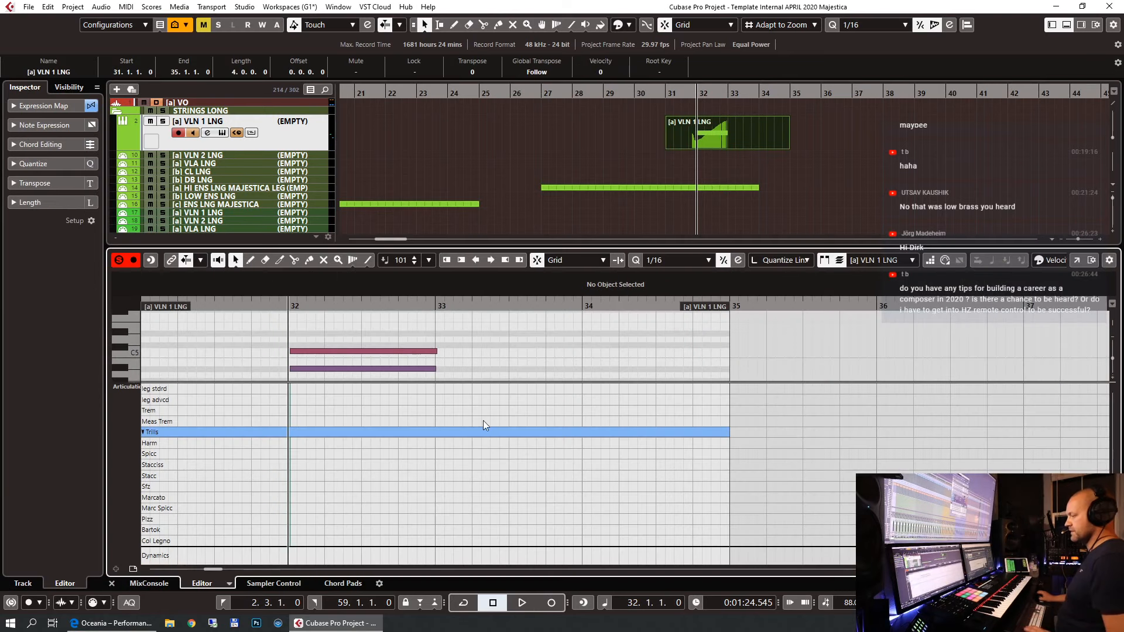
left_click_drag(242, 563, 415, 449)
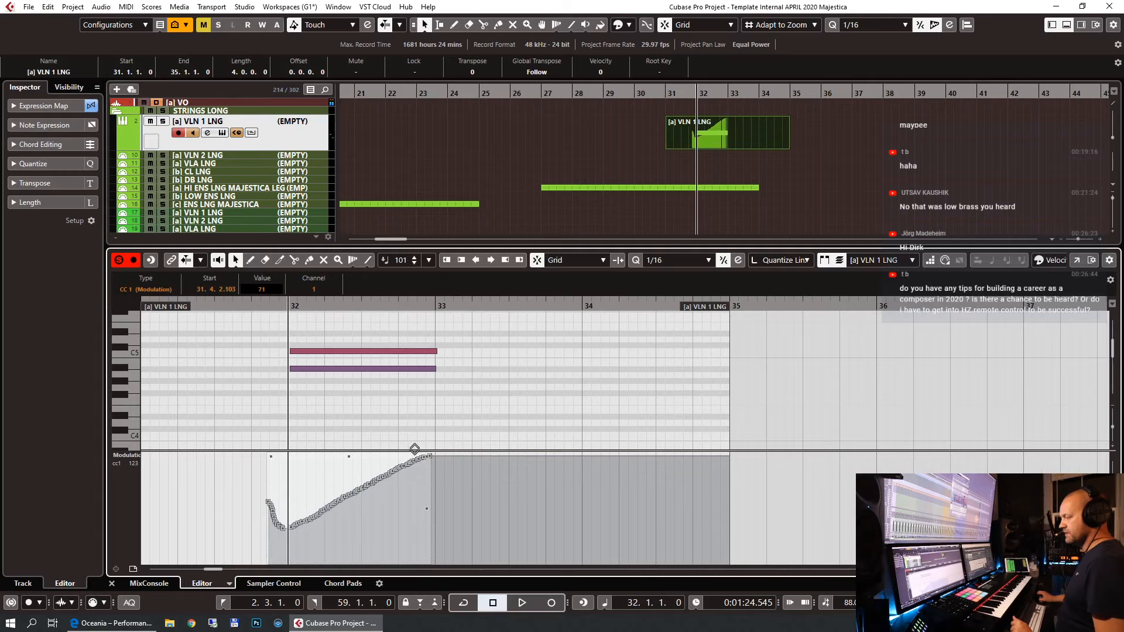
left_click_drag(271, 457, 271, 447)
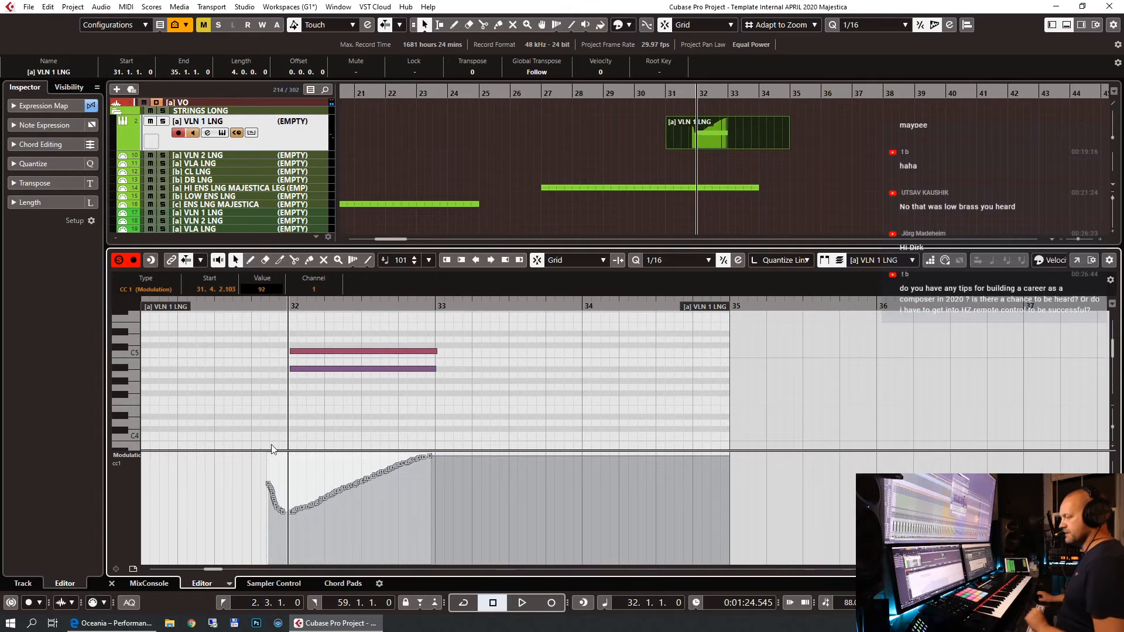
key("space")
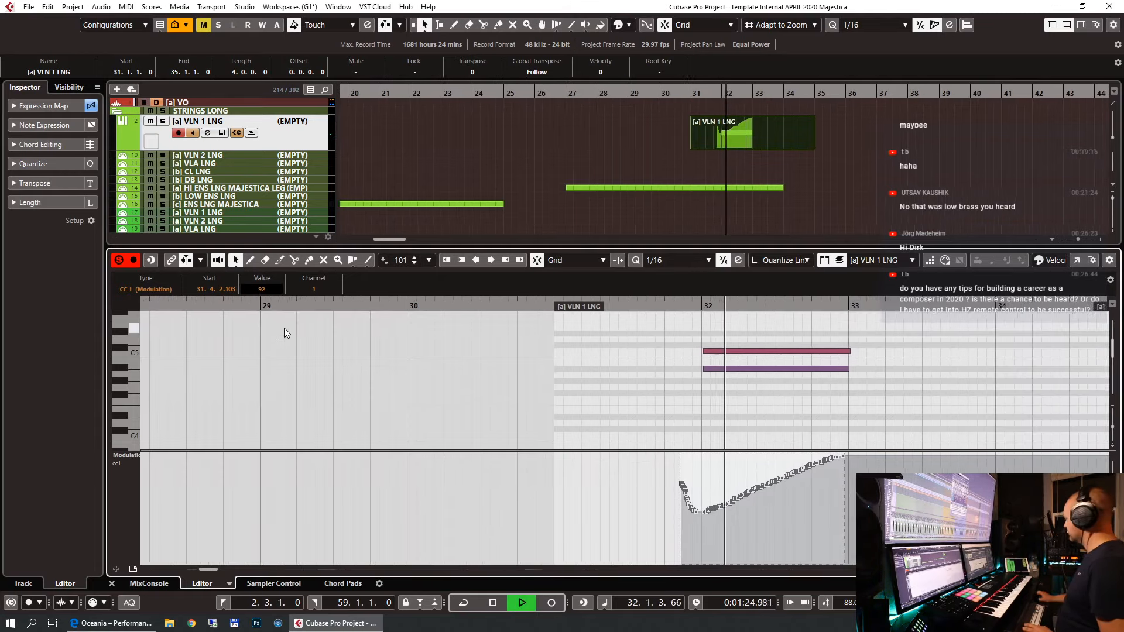
key("space")
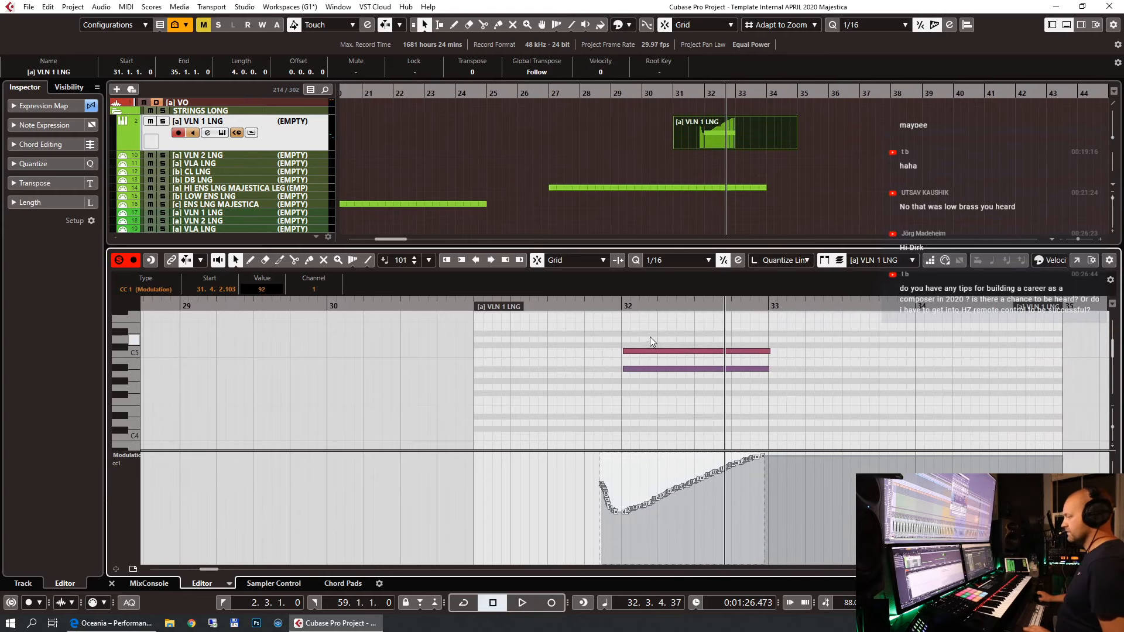
Quantize the starts of the two bar 32 notes to the 1/16 grid and play the passage around them.
left_click(594, 307)
key("space")
key("space")
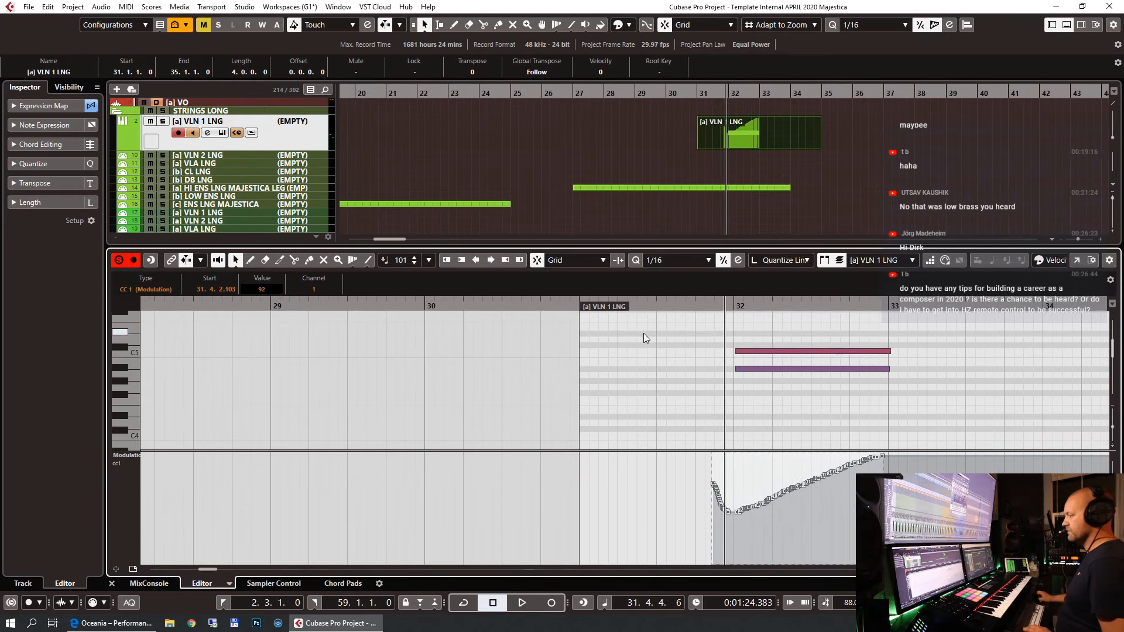
key("space")
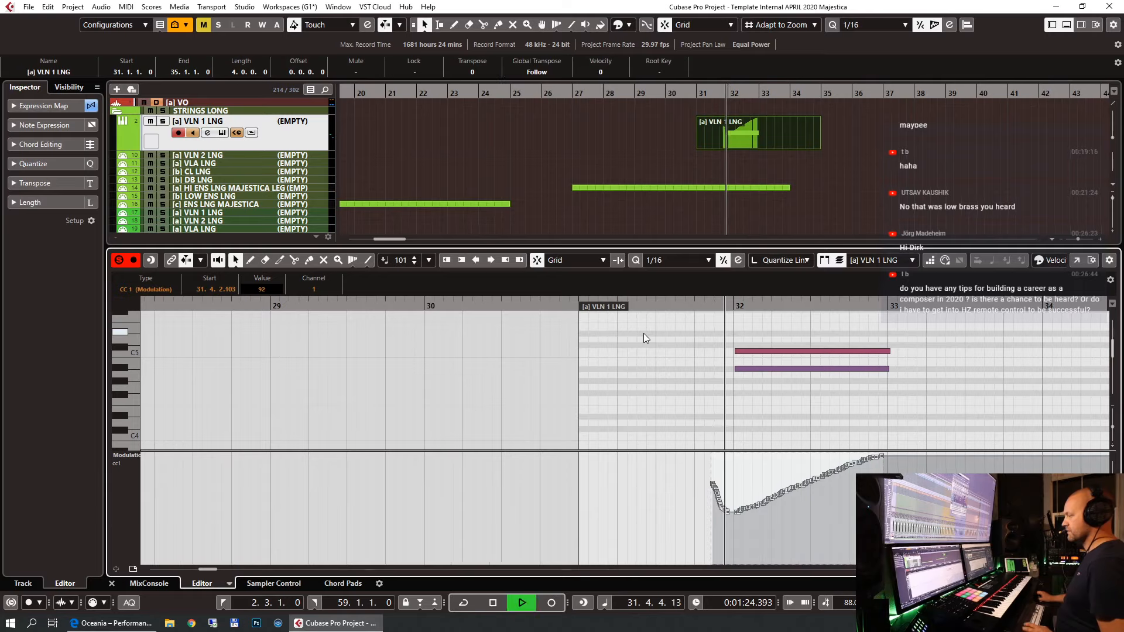
key("space")
left_click(705, 341)
left_click_drag(725, 400, 727, 396)
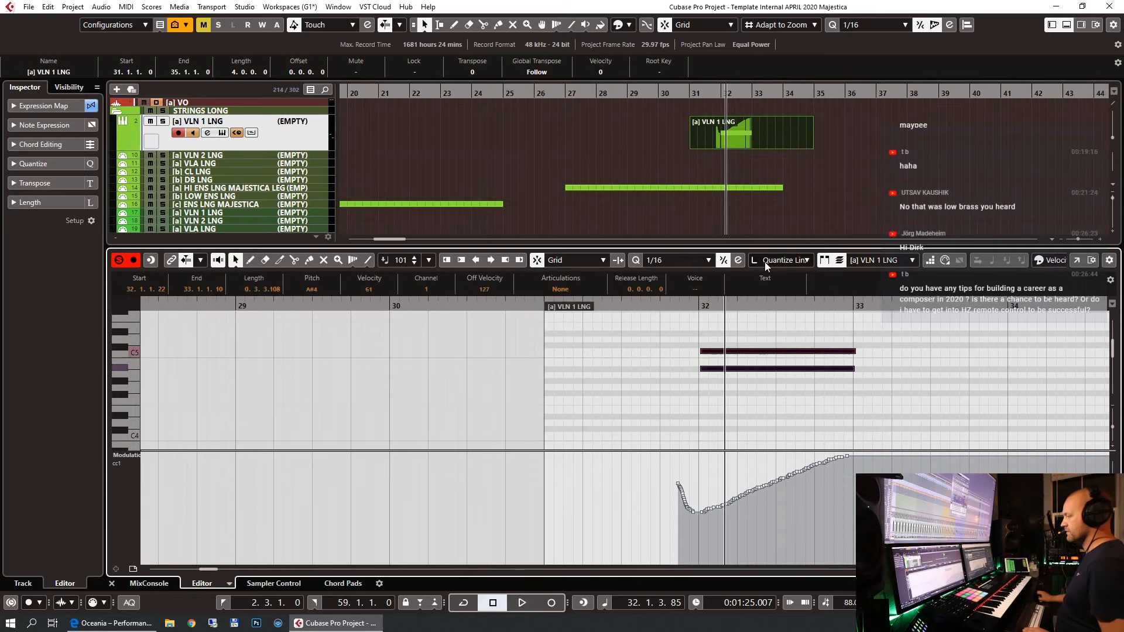
left_click(723, 260)
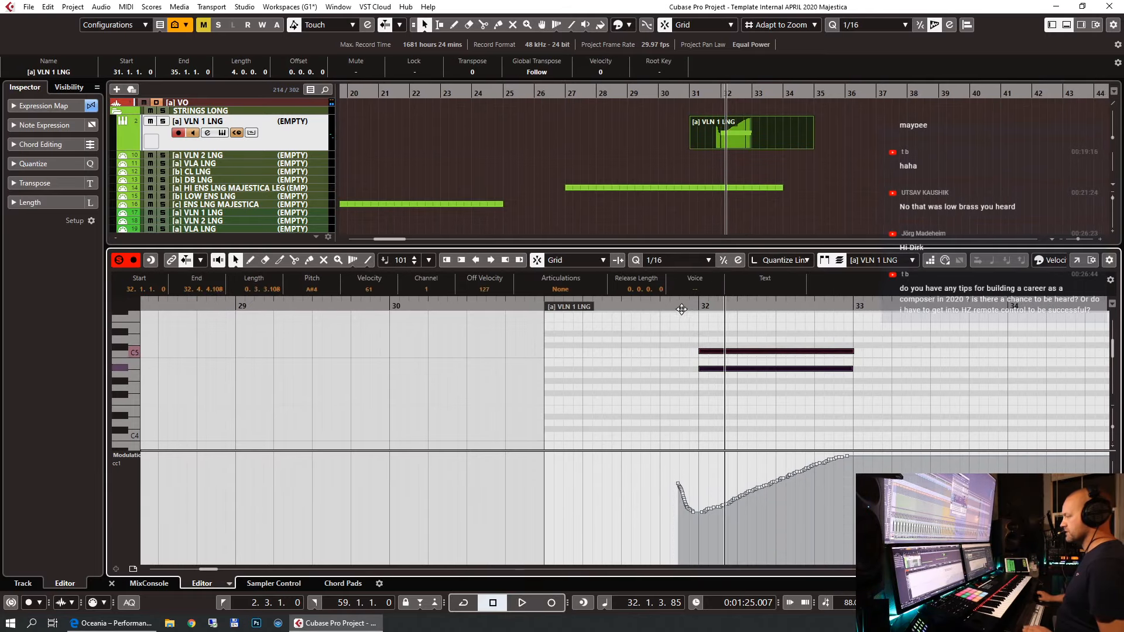
key("space")
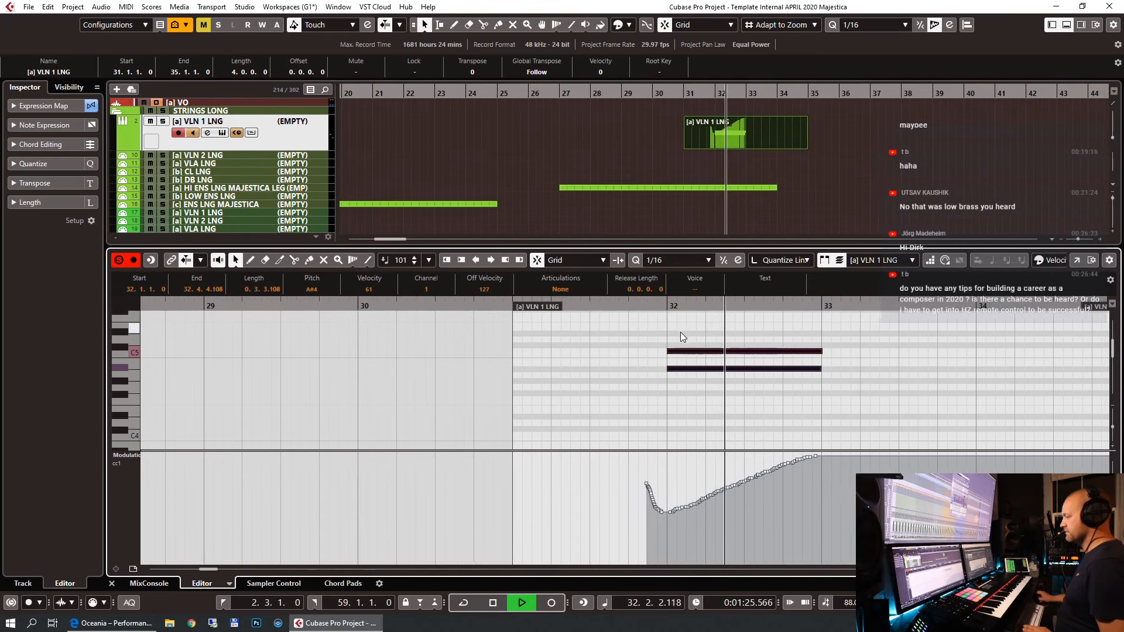
key("space")
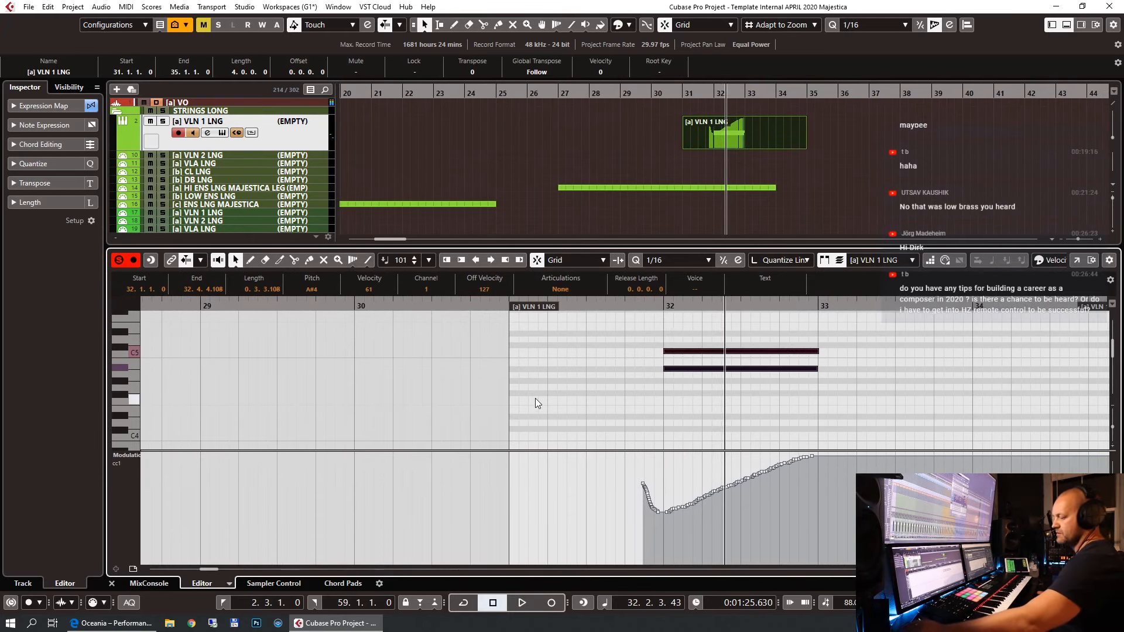
Add a second Trills articulation at 31.4.3 just before the notes, play from bar 31, and close the note editor.
key("alt+9")
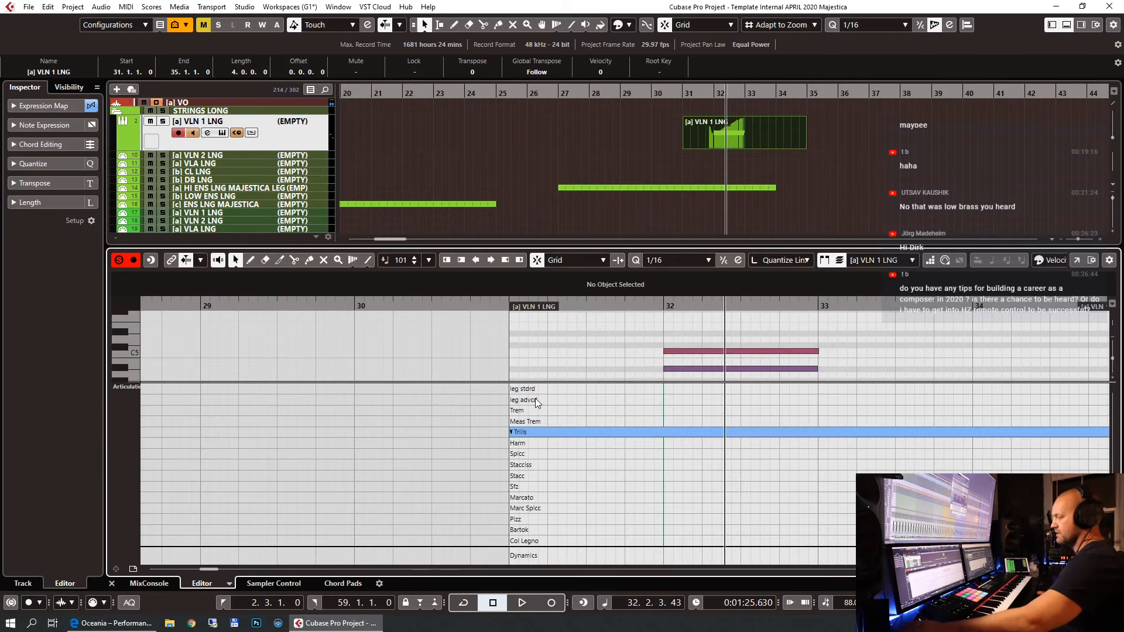
left_click(649, 432, "alt")
left_click(502, 306)
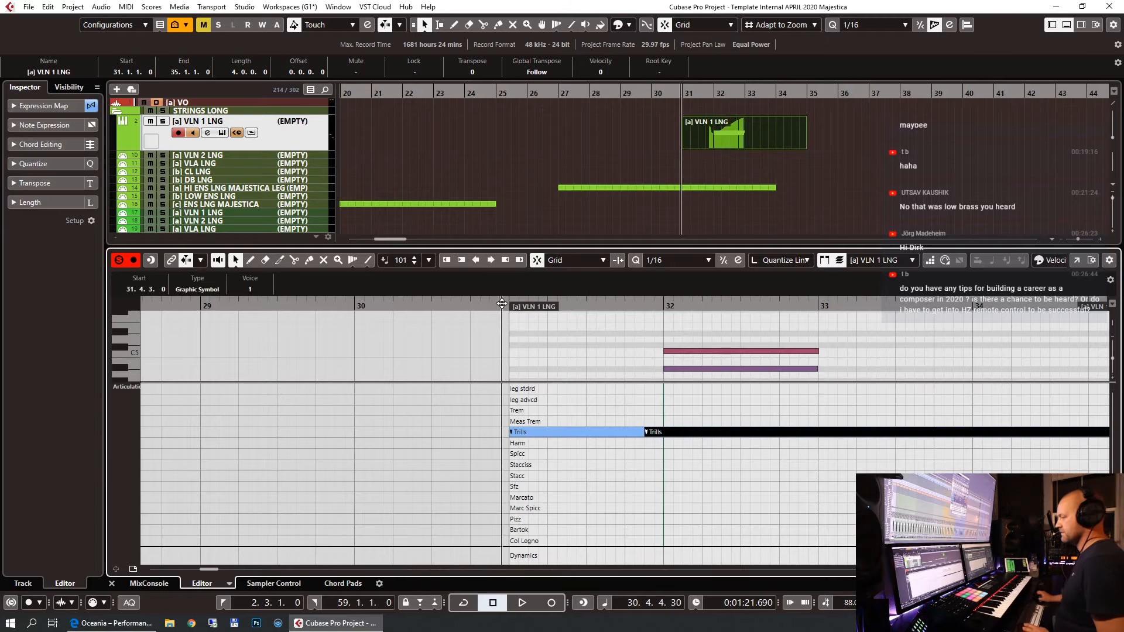
key("space")
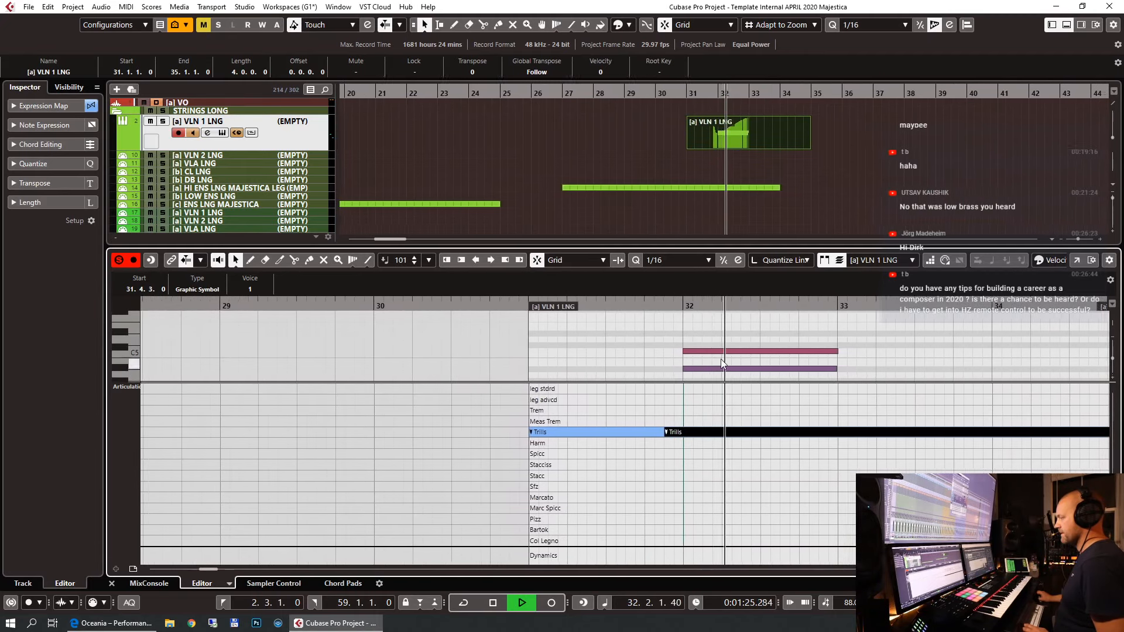
key("space")
key("ctrl+e")
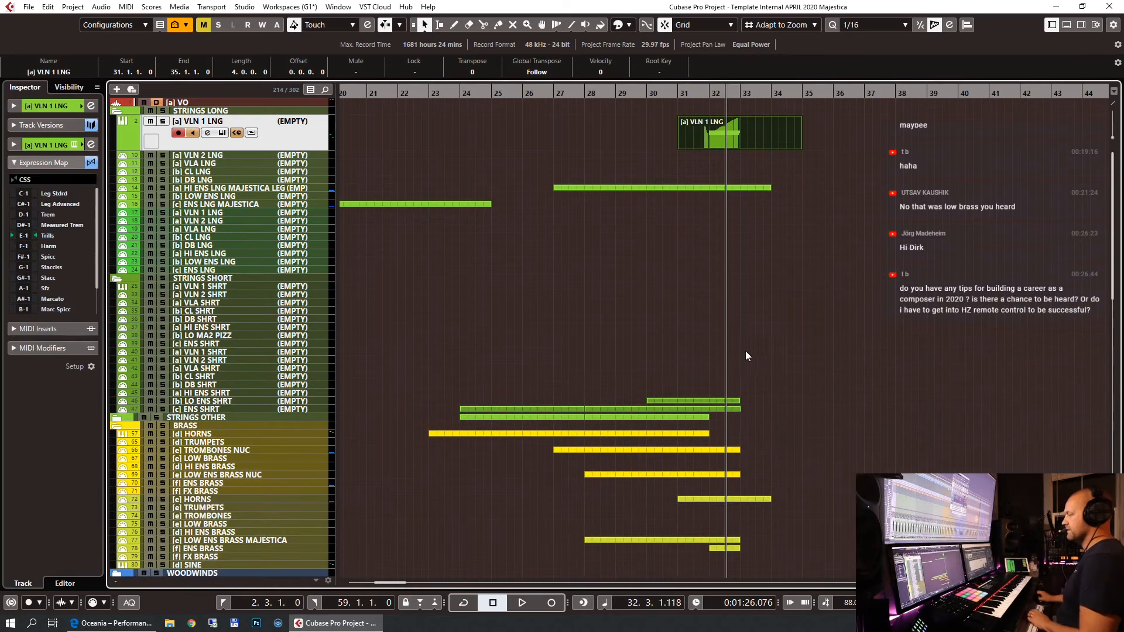
Play the full arrangement from bar 31 to bar 33 to check the new violin trill in context.
left_click(767, 118)
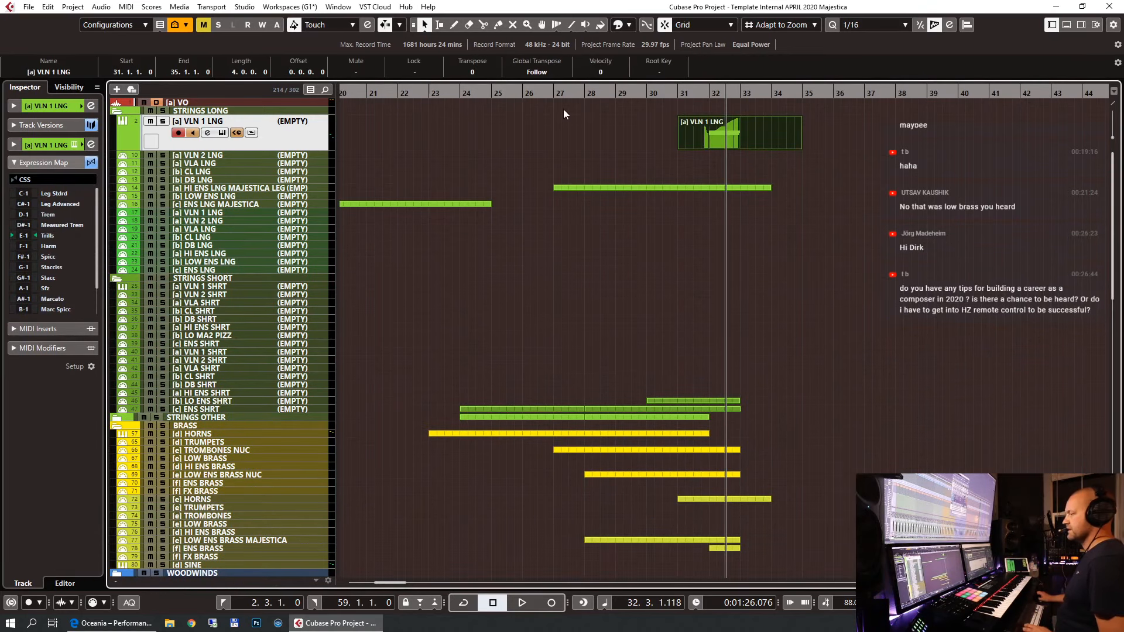
left_click(686, 94)
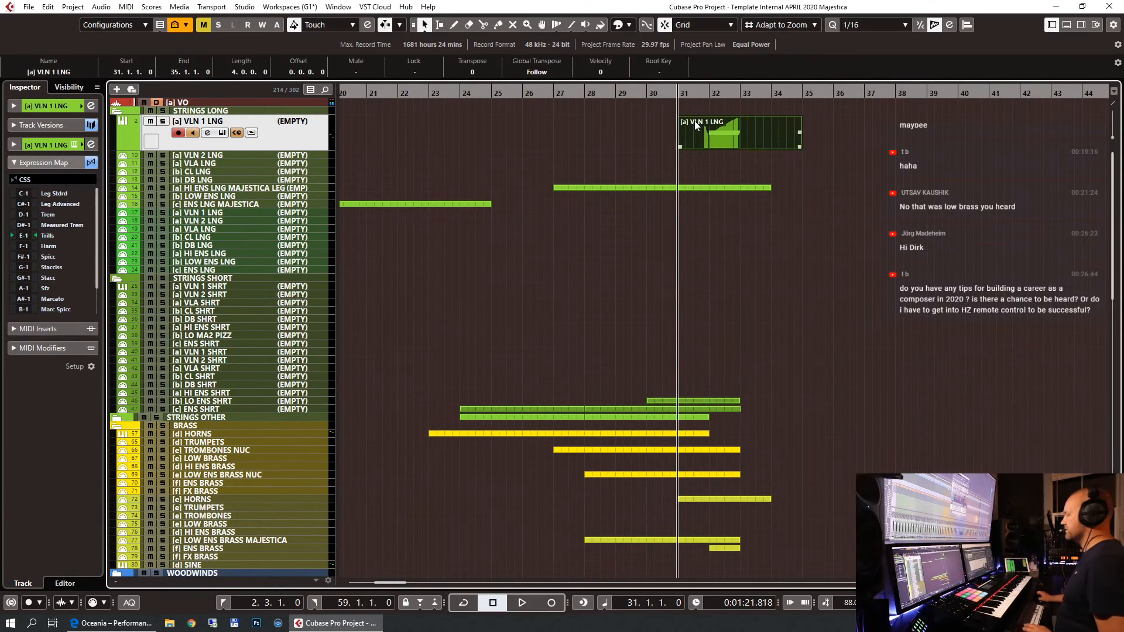
key("space")
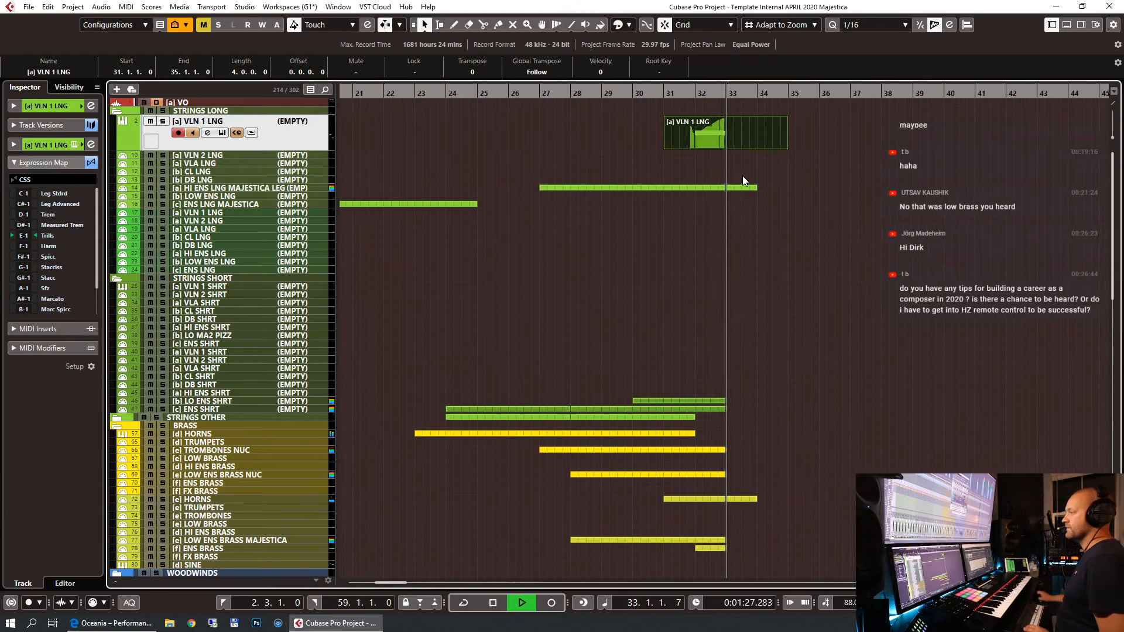
key("space")
Solo the [a] VLN 1 LNG track and play its trill part from around bar 31.
key("s")
left_click_drag(650, 93, 683, 93)
key("space")
left_click(741, 136)
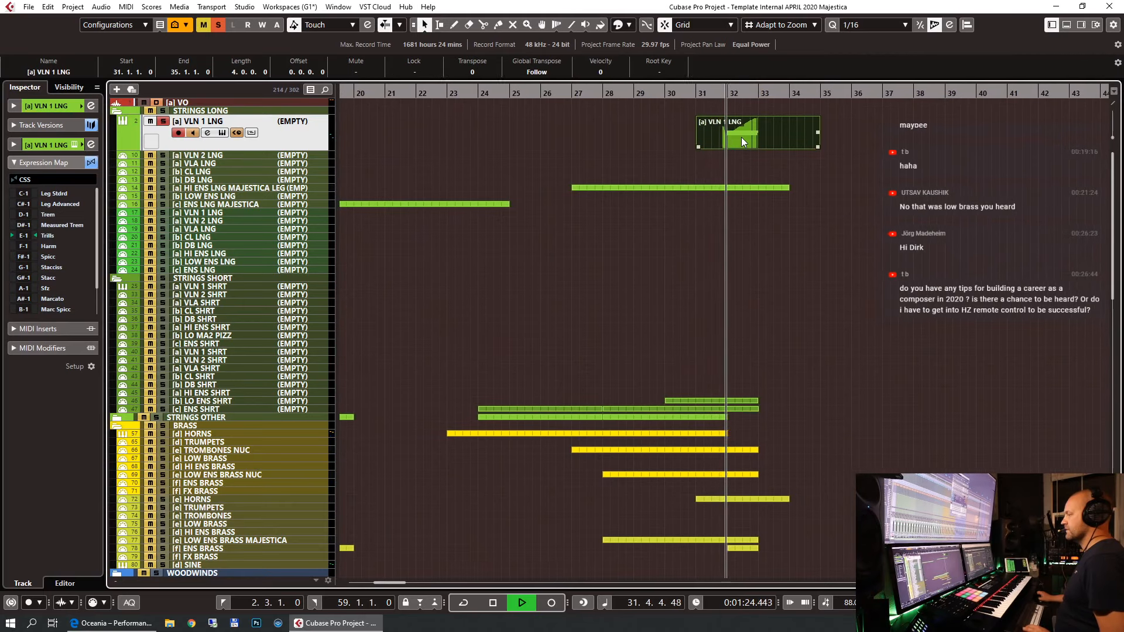
Replace the single-track solo with a solo of the STRINGS LONG folder and play the long strings from around bar 31.
key("space")
key("s")
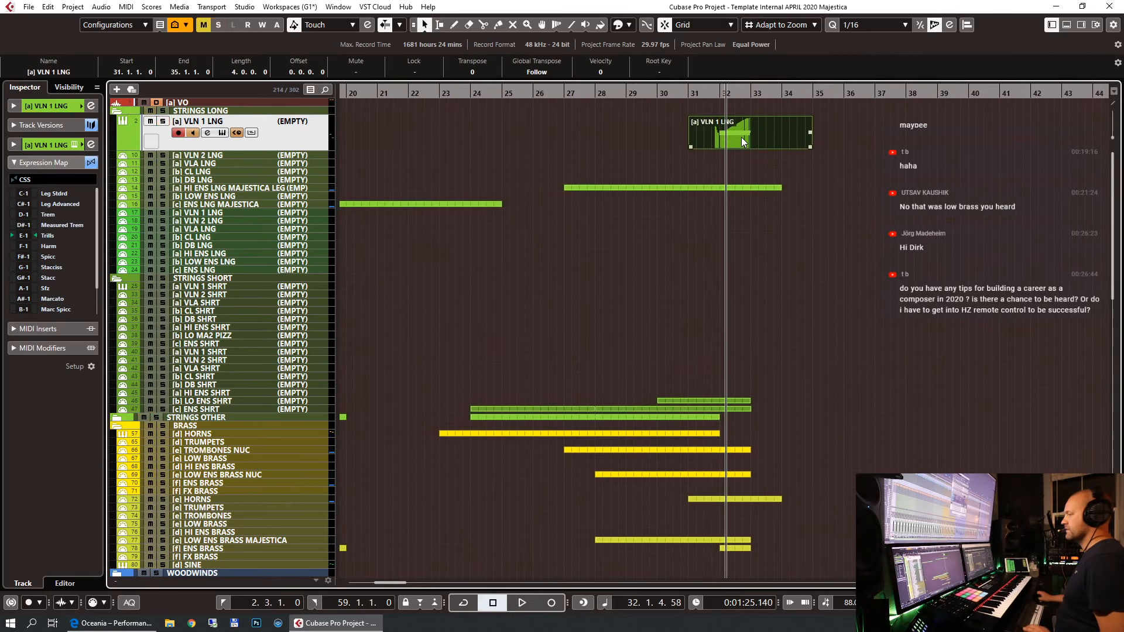
left_click(163, 111)
left_click_drag(690, 89, 754, 152)
key("space")
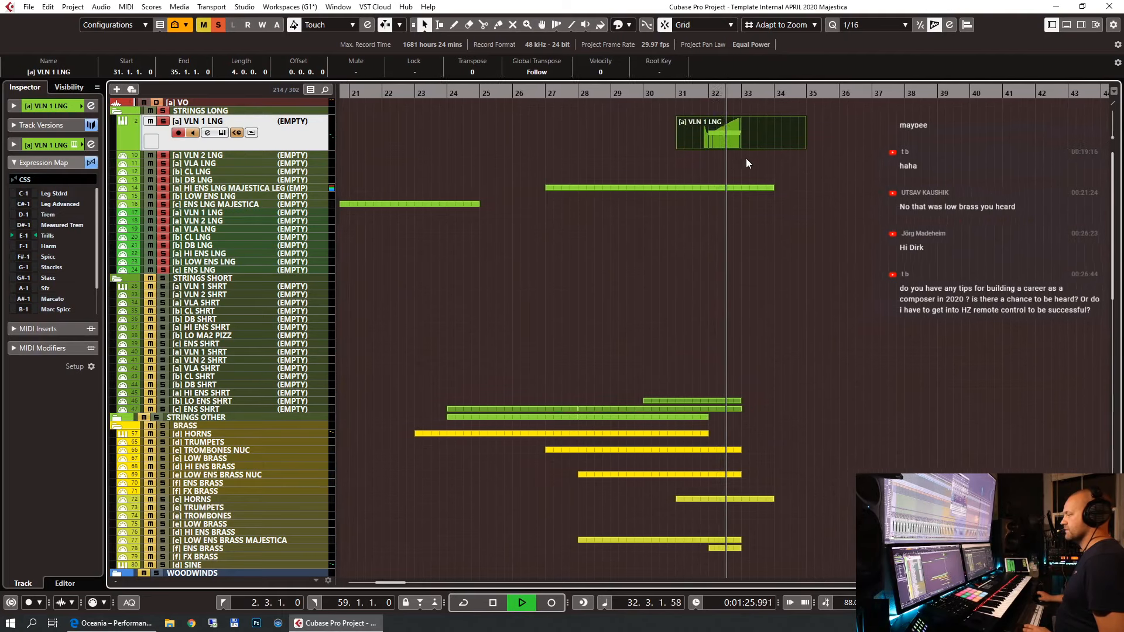
key("space")
Open the [a] VLN 1 LNG part in the note editor, check the upper note's start at bar 32, and close the editor.
left_click(735, 148)
key("Return")
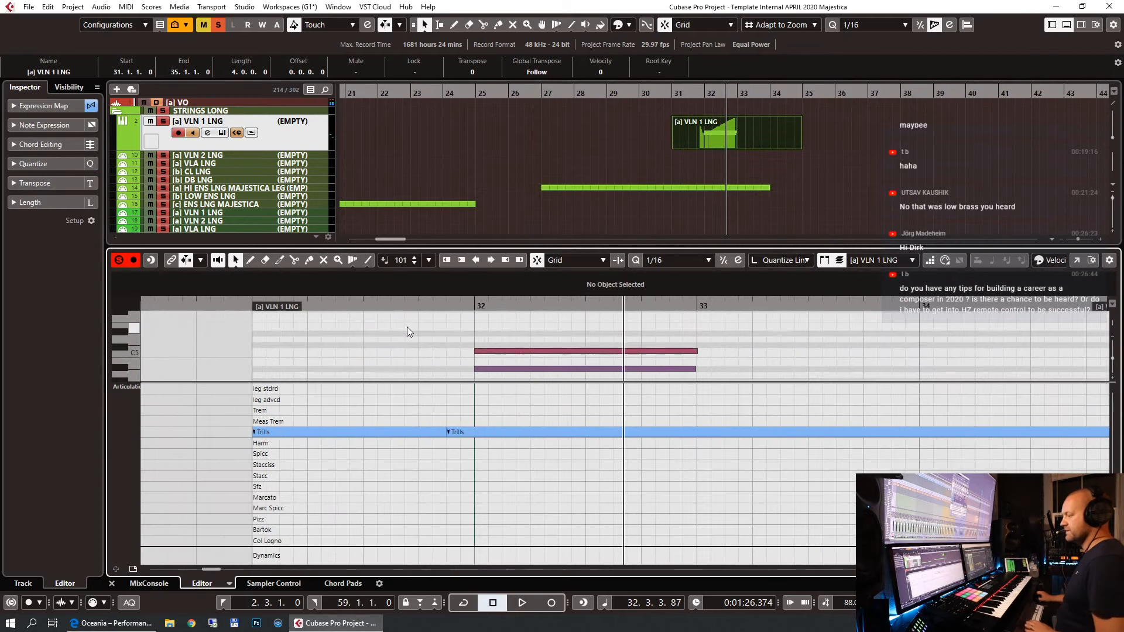
left_click(475, 352)
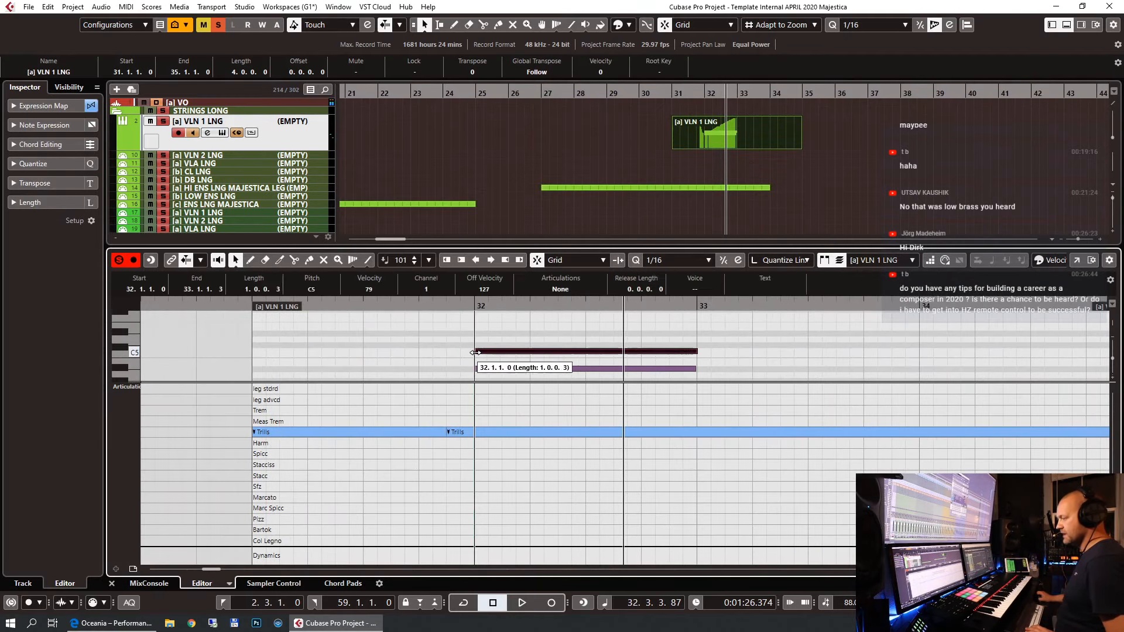
key("Return")
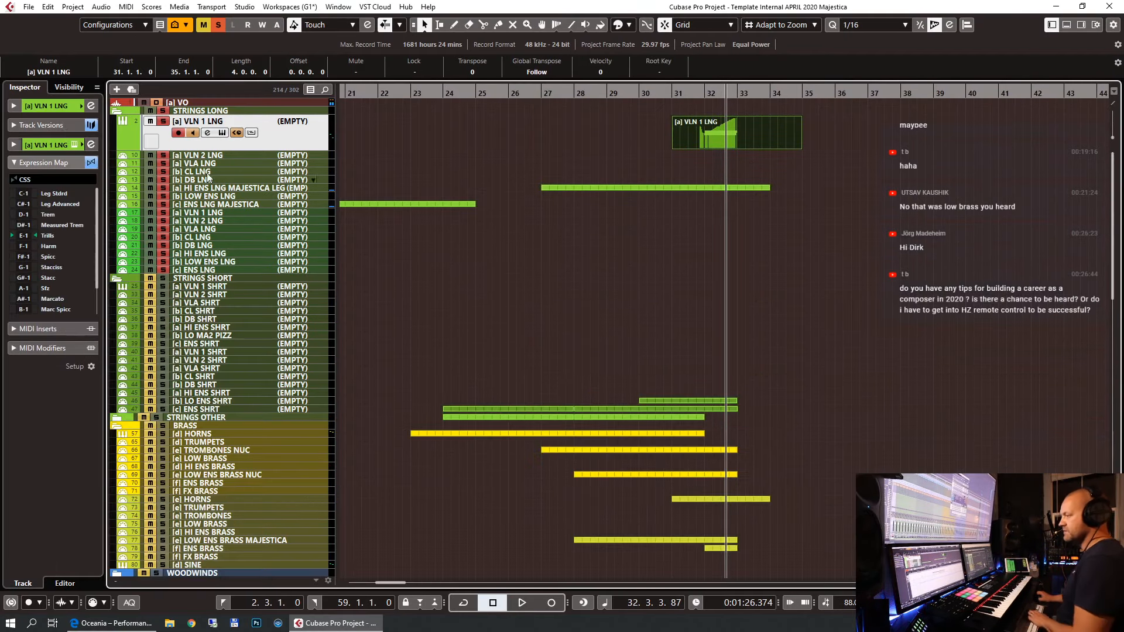
Open the Kontakt instrument of [a] VLN 1 LNG and play from bar 31 while watching the CSS 1st Violins articulation.
left_click(76, 145)
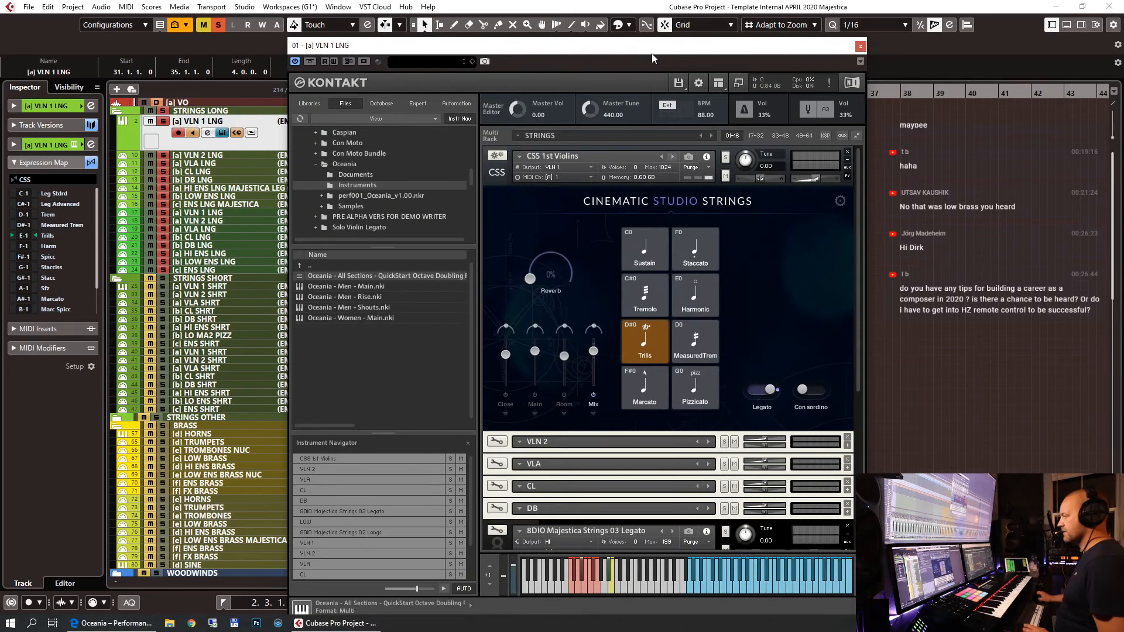
left_click_drag(348, 74, 845, 68)
left_click(687, 91)
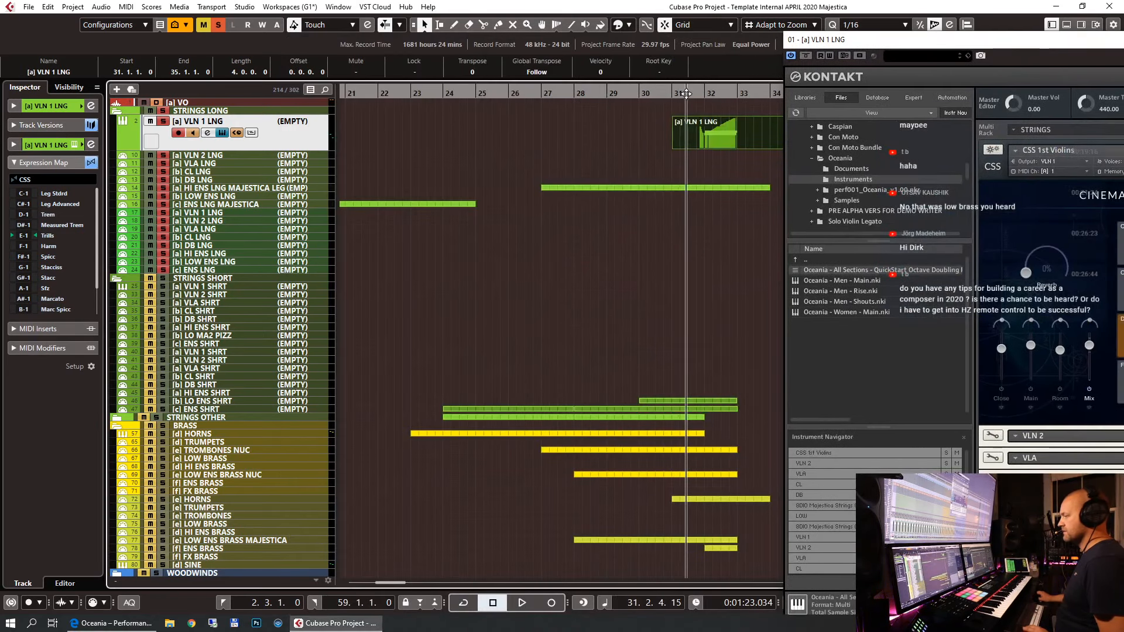
key("space")
left_click_drag(1076, 45, 852, 46)
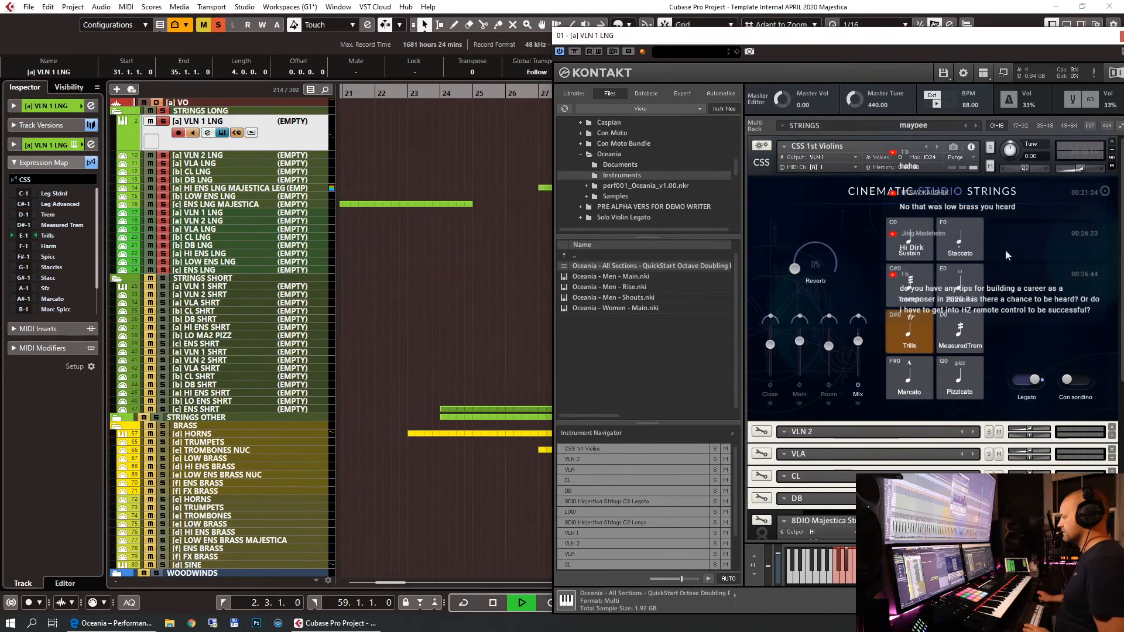
key("space")
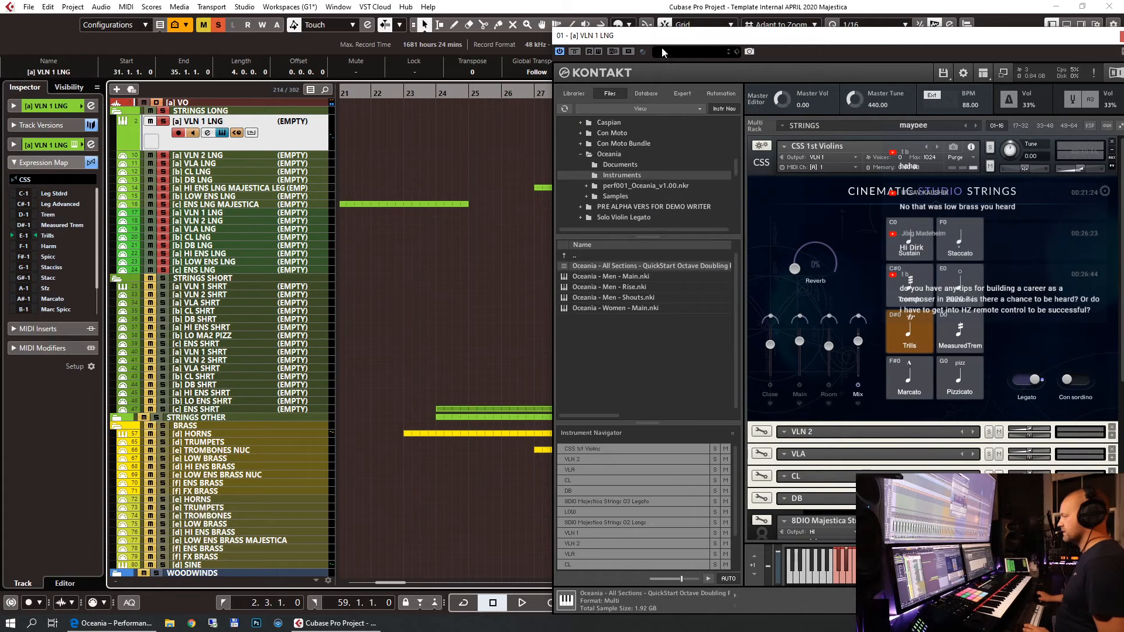
left_click_drag(664, 37, 926, 58)
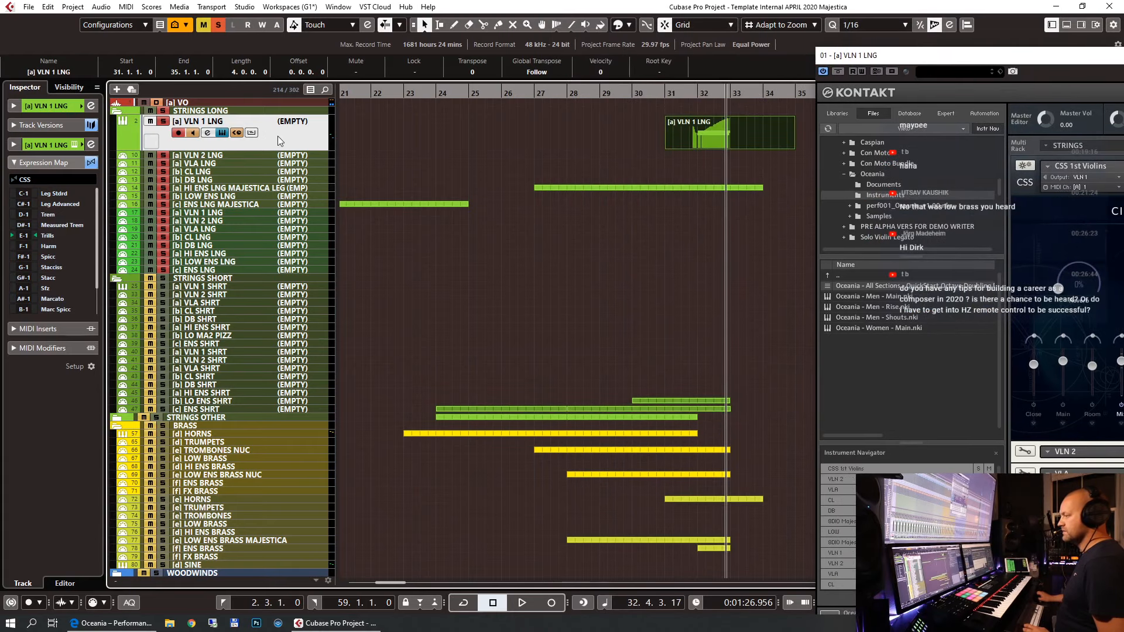
Expand the [a] VLN 1 LNG track settings, open its part in the note editor, and play the entry into bar 32.
left_click(39, 106)
left_click(697, 142)
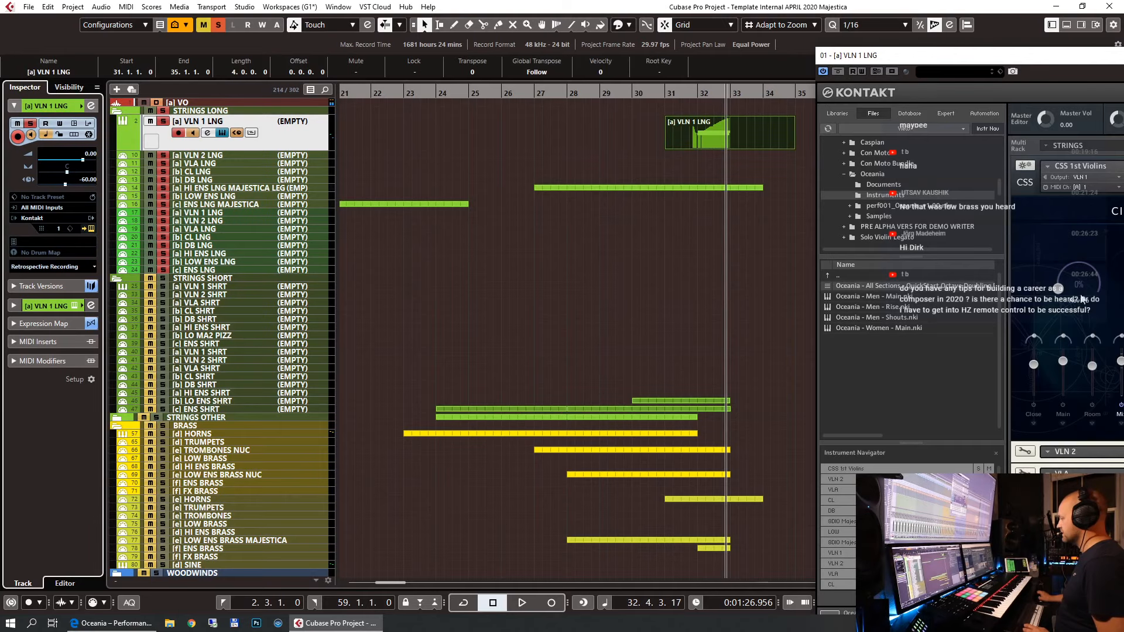
double_click(746, 146)
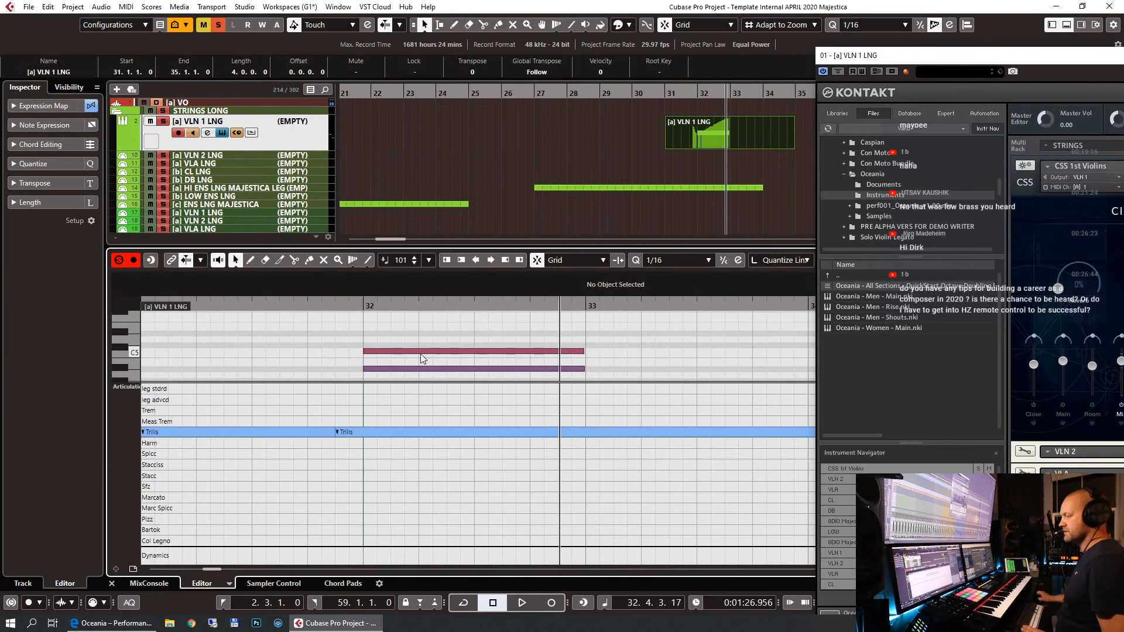
left_click(336, 306)
key("space")
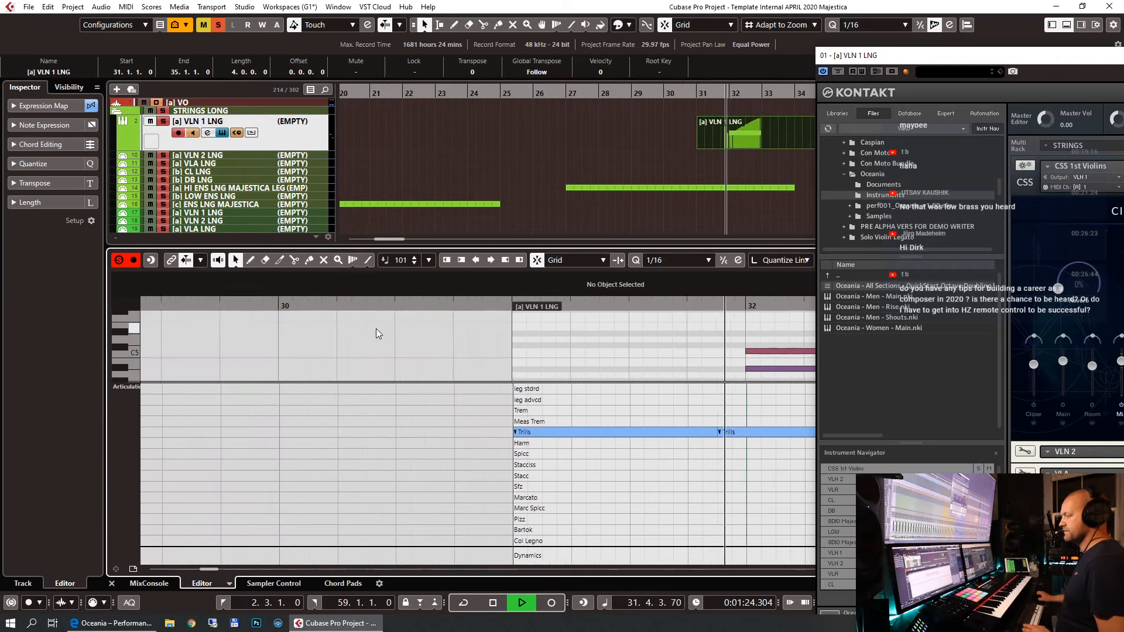
key("space")
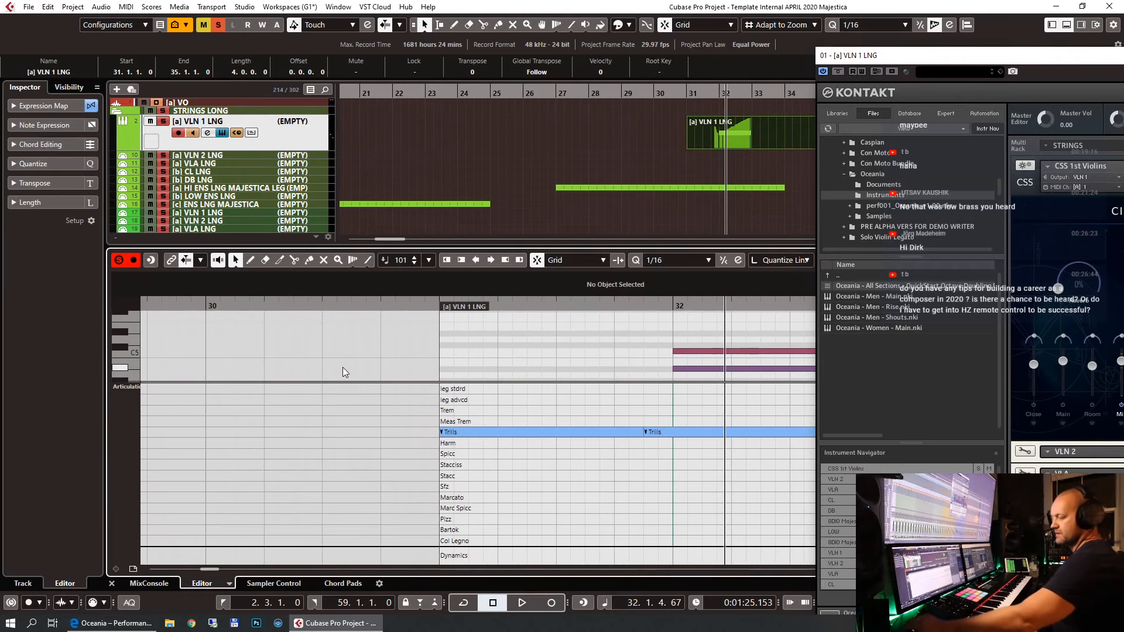
Display the modulation and expression controller lanes, check the curves before bar 32 during playback, and close the editor.
key("ctrl+1")
left_click_drag(643, 503, 643, 474)
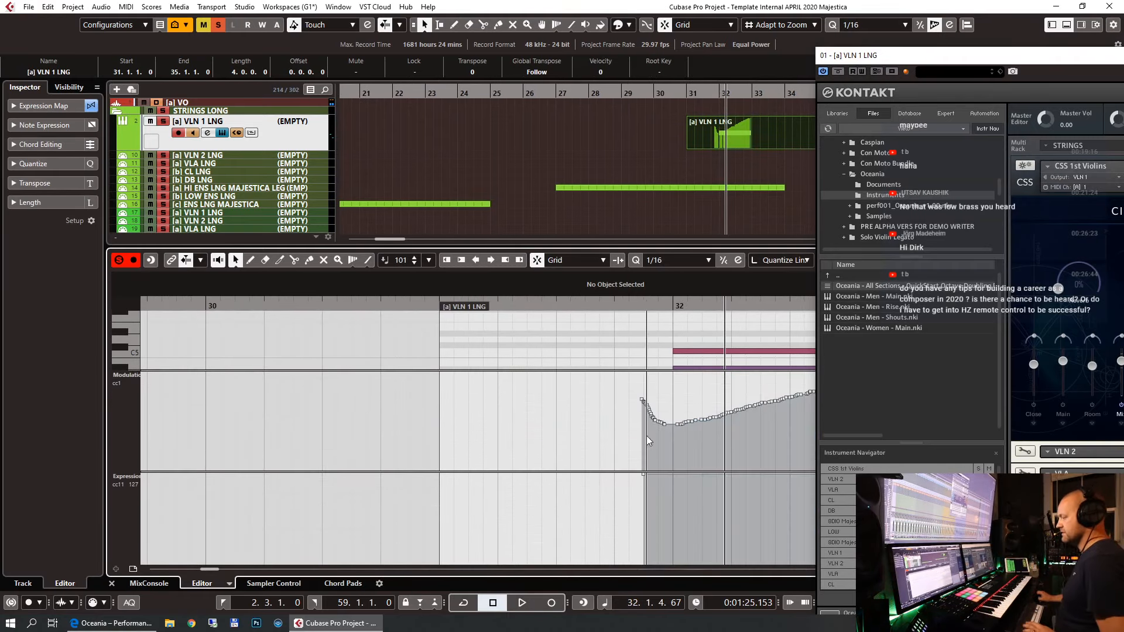
left_click(640, 307)
key("space")
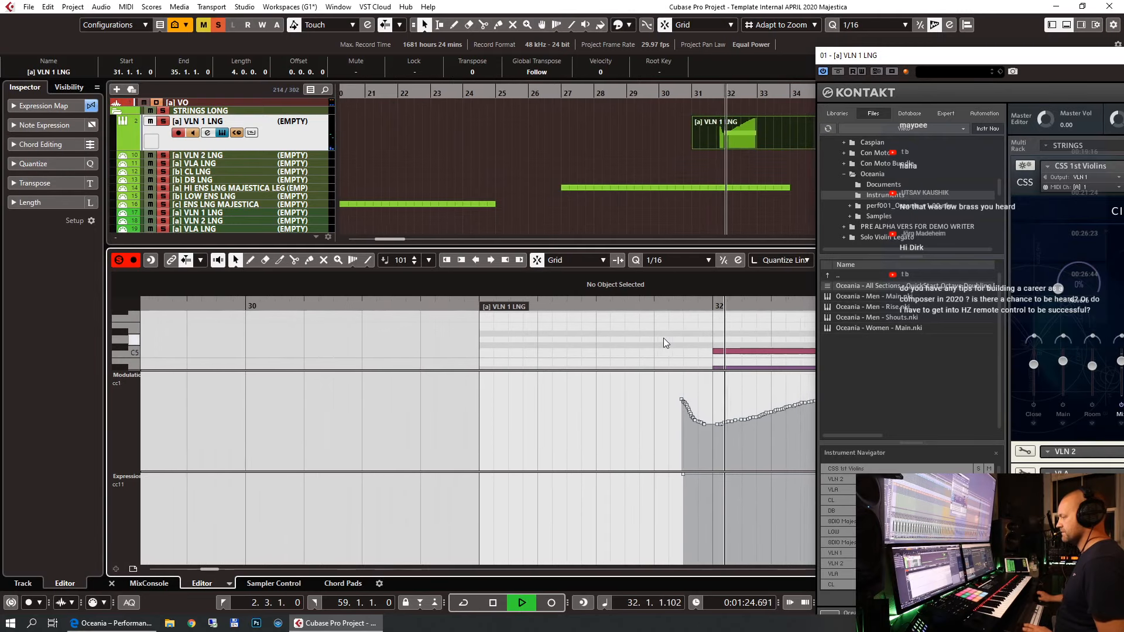
key("space")
key("ctrl+alt+e")
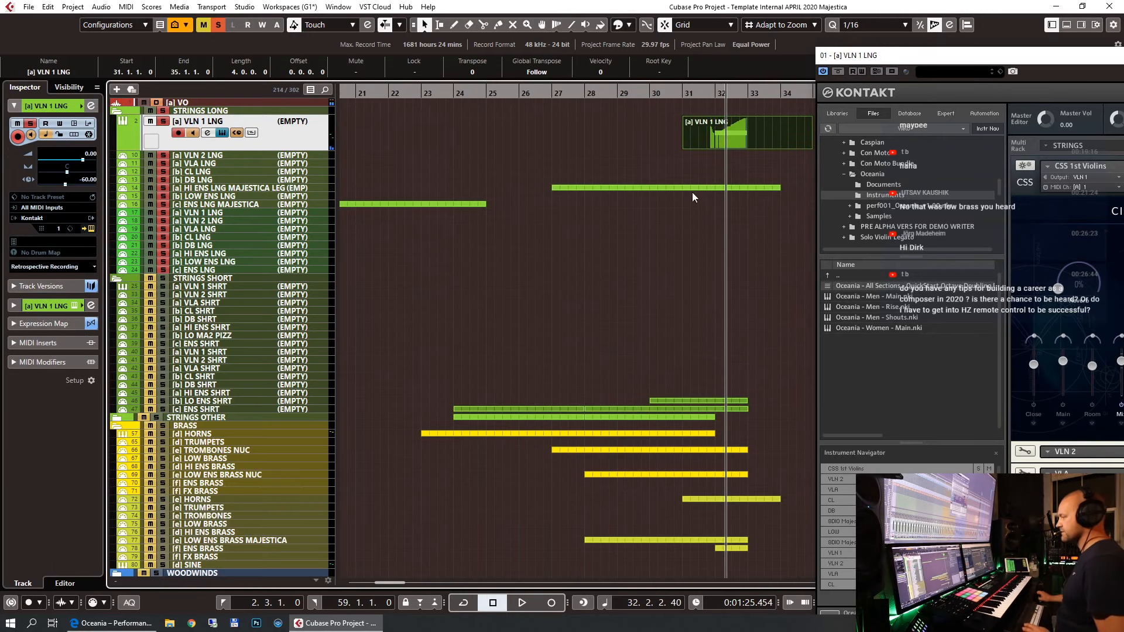
Play the soloed long strings from just before bar 31 past bar 33 with a wider view of the timeline.
left_click(680, 107)
key("space")
key("g")
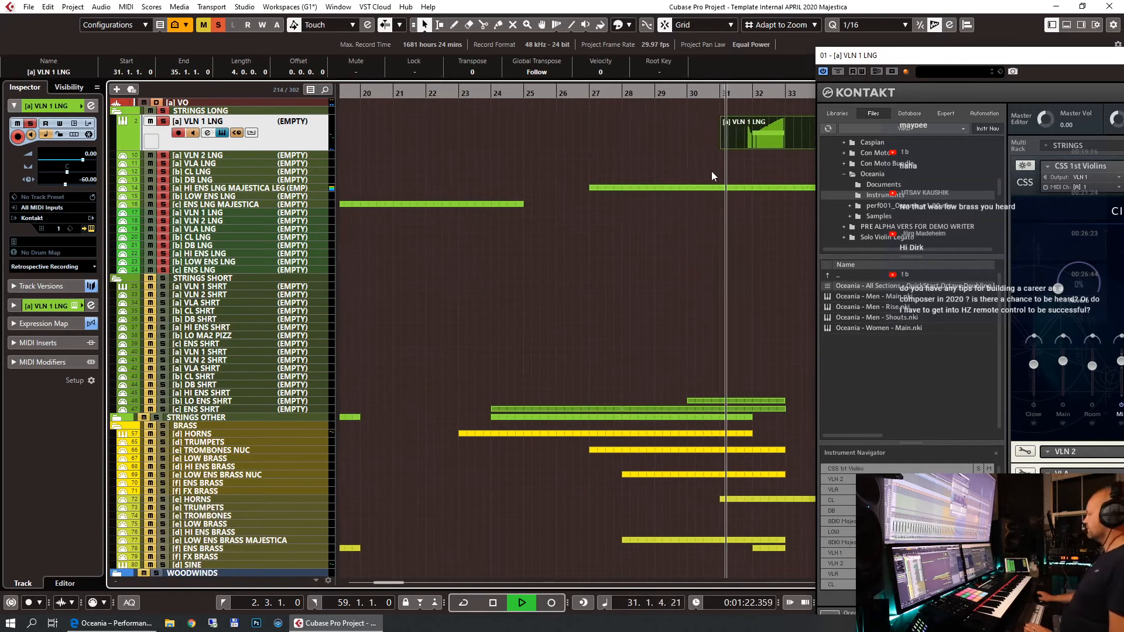
key("g")
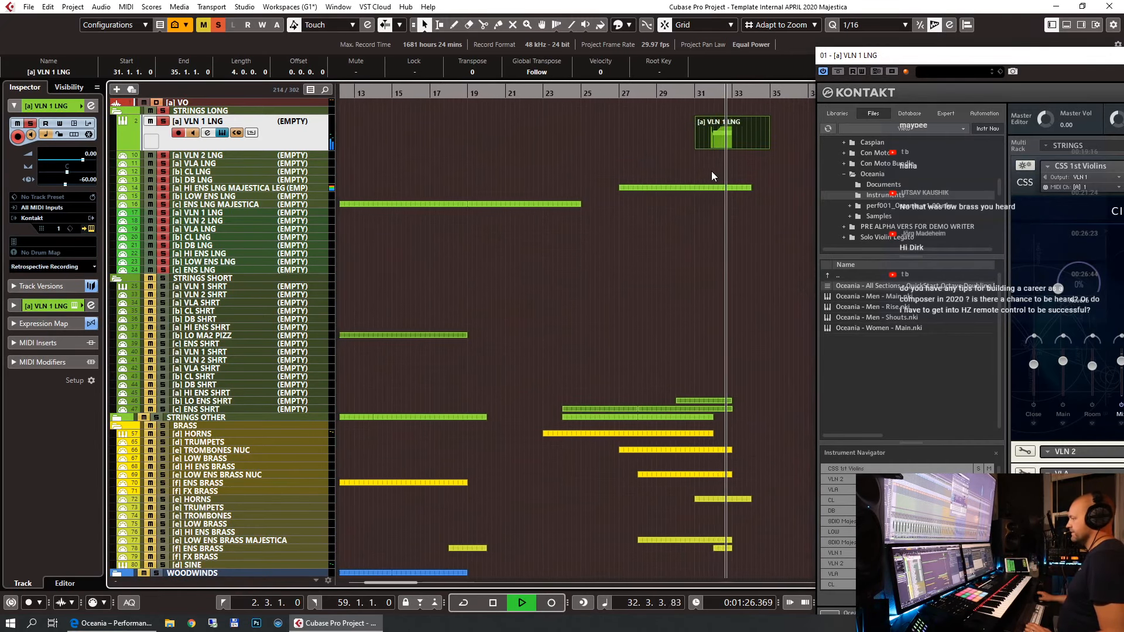
key("space")
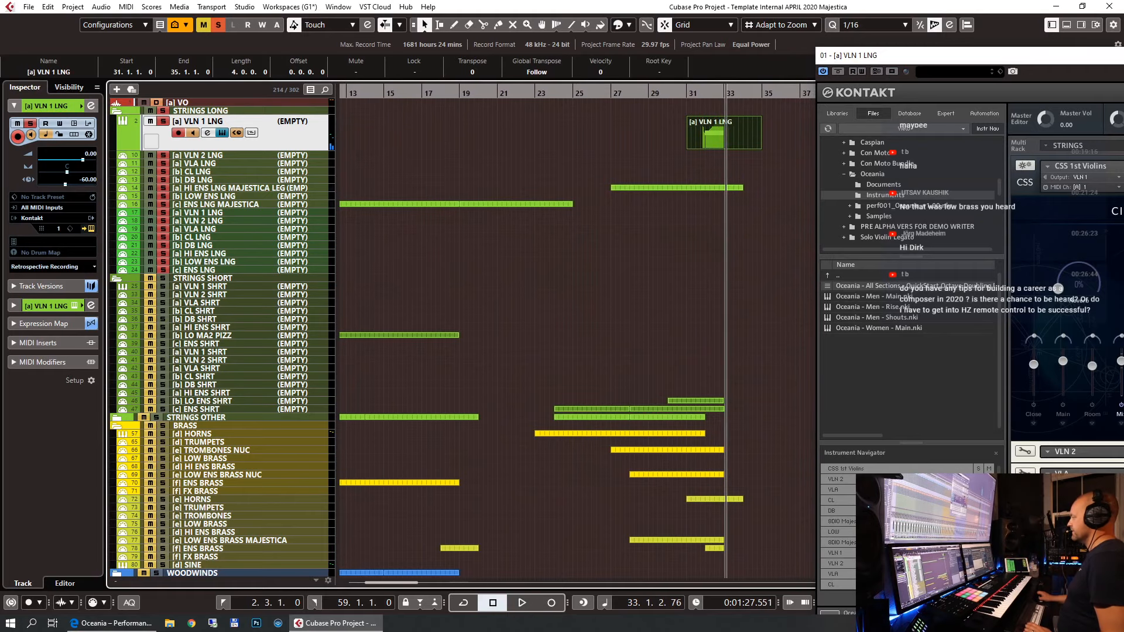
Close the Kontakt window, clear all solos, and play the full arrangement from just before bar 31.
left_click(1123, 55)
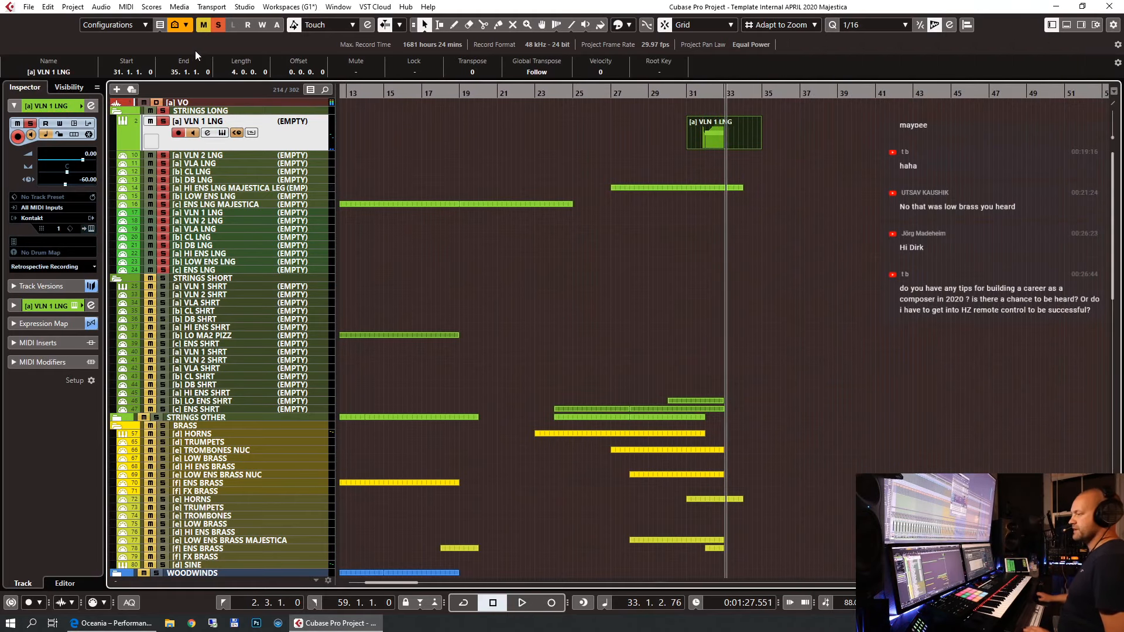
left_click(216, 26)
double_click(679, 94)
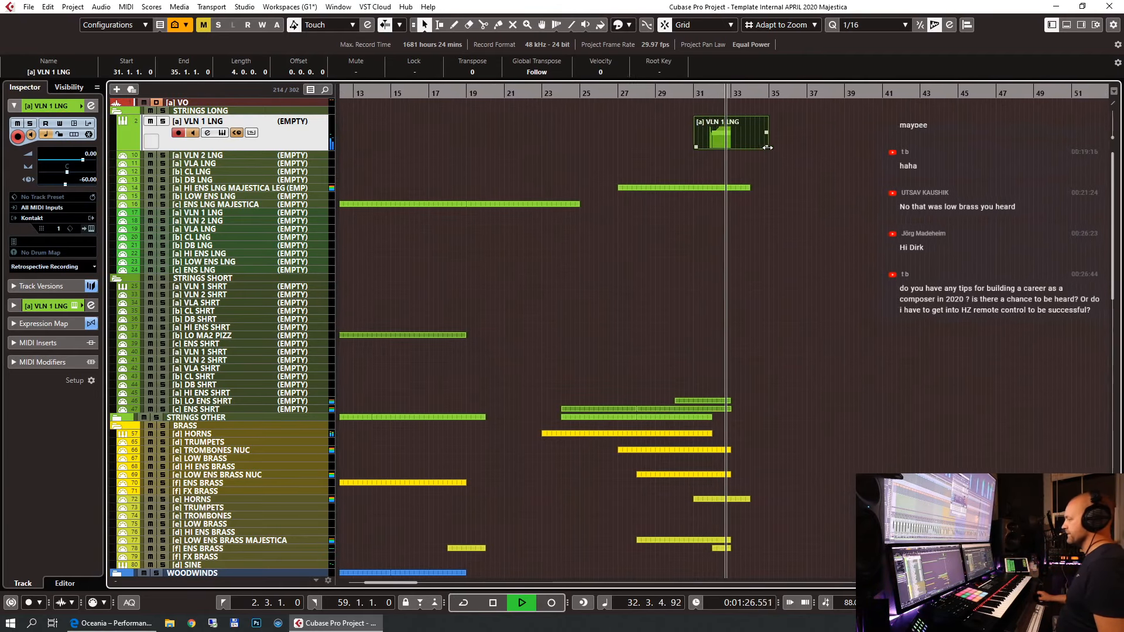
Shorten the [a] VLN 1 LNG and [a] HI ENS LNG MAJESTICA LEG parts to end at bar 33, and deselect them.
left_click_drag(761, 147, 722, 147)
left_click(727, 188)
key("space")
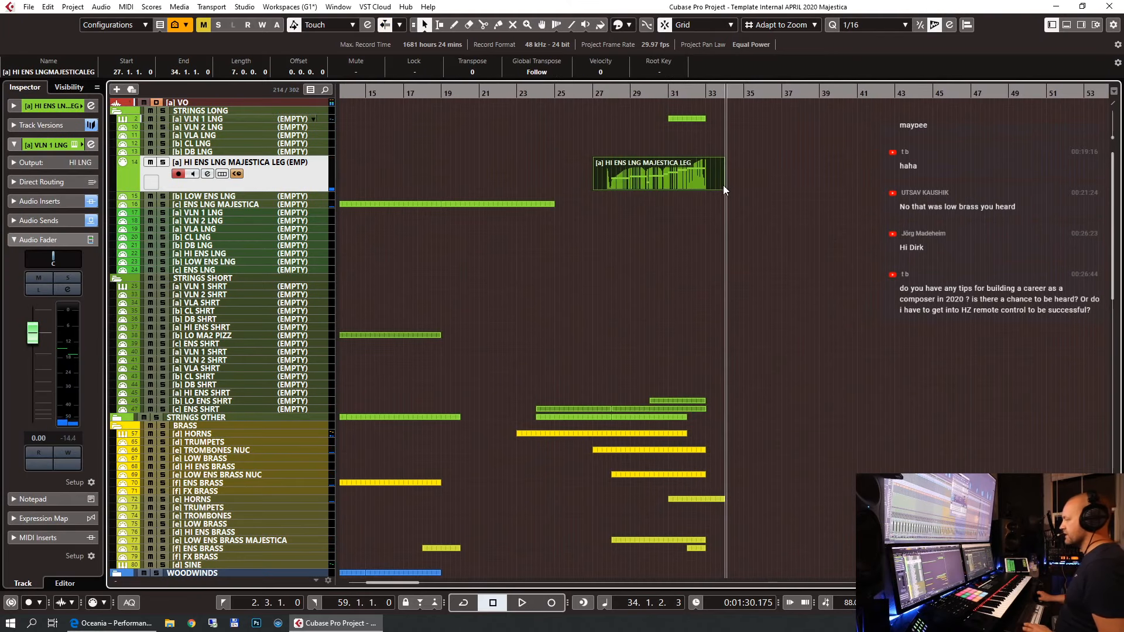
left_click_drag(723, 187, 706, 189)
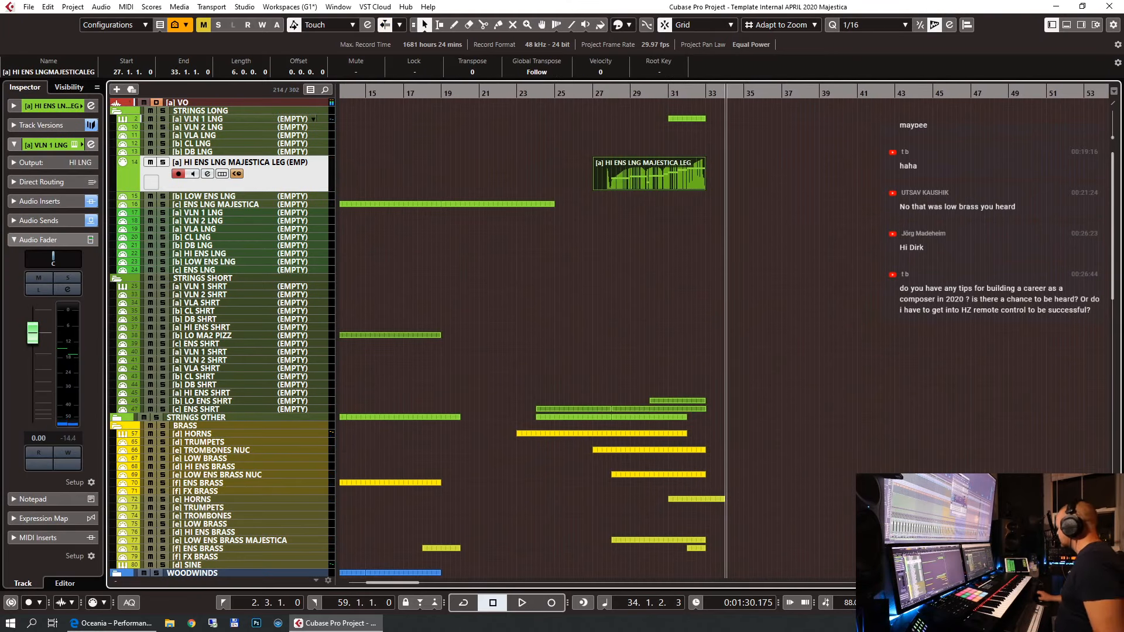
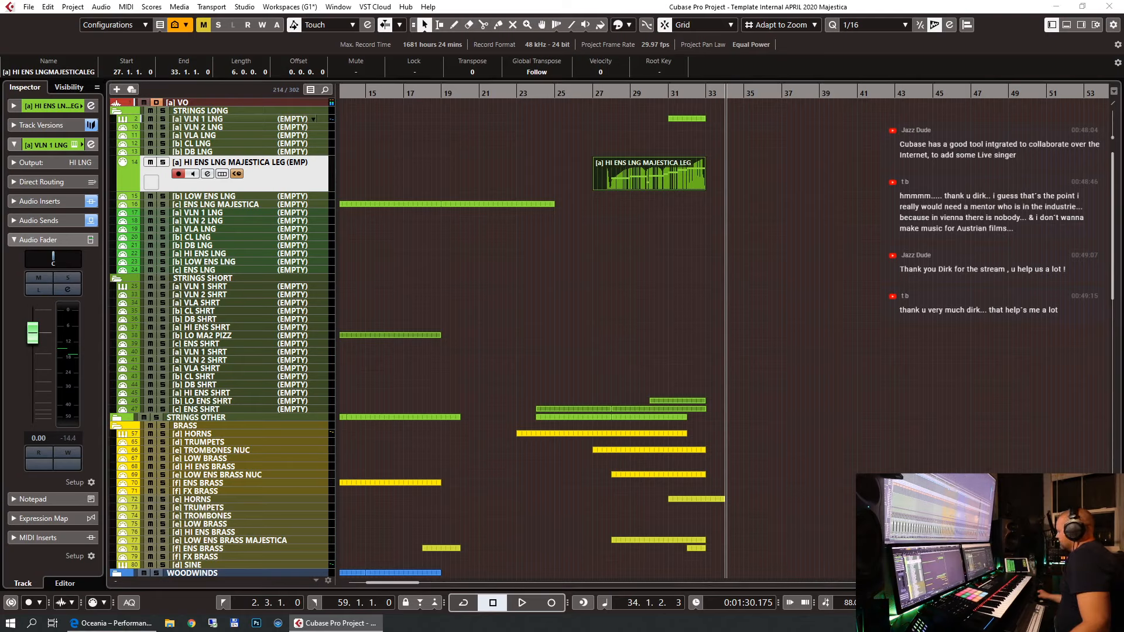
left_click(818, 180)
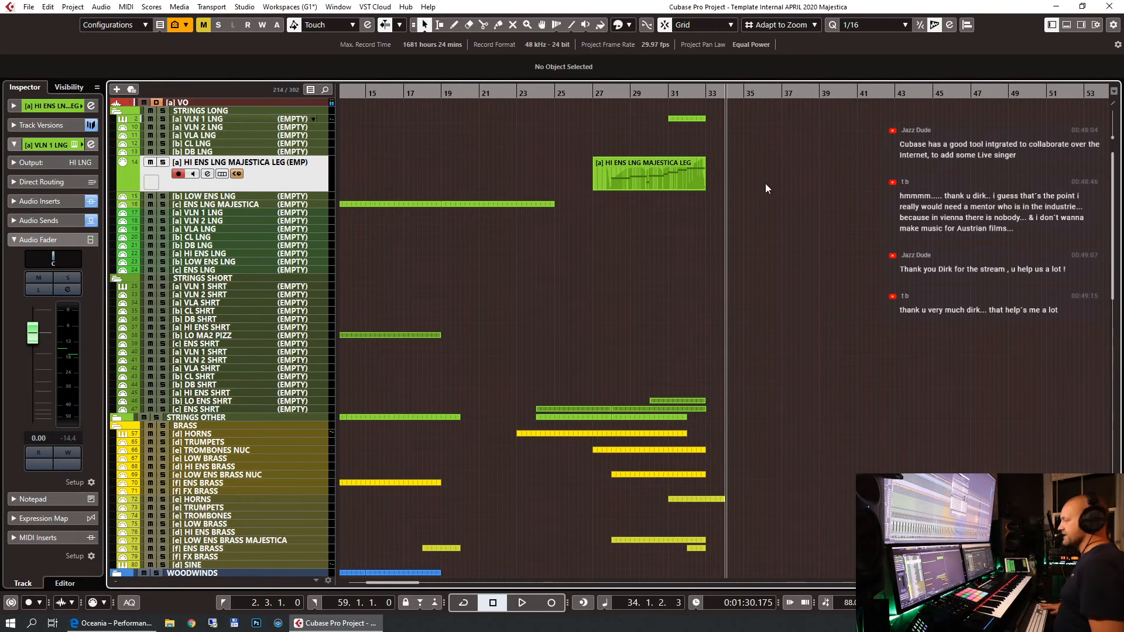
Return the cursor to the left locator at 2.3.1.0, fit the whole cue in view, and show only tracks containing parts.
key("KP_1")
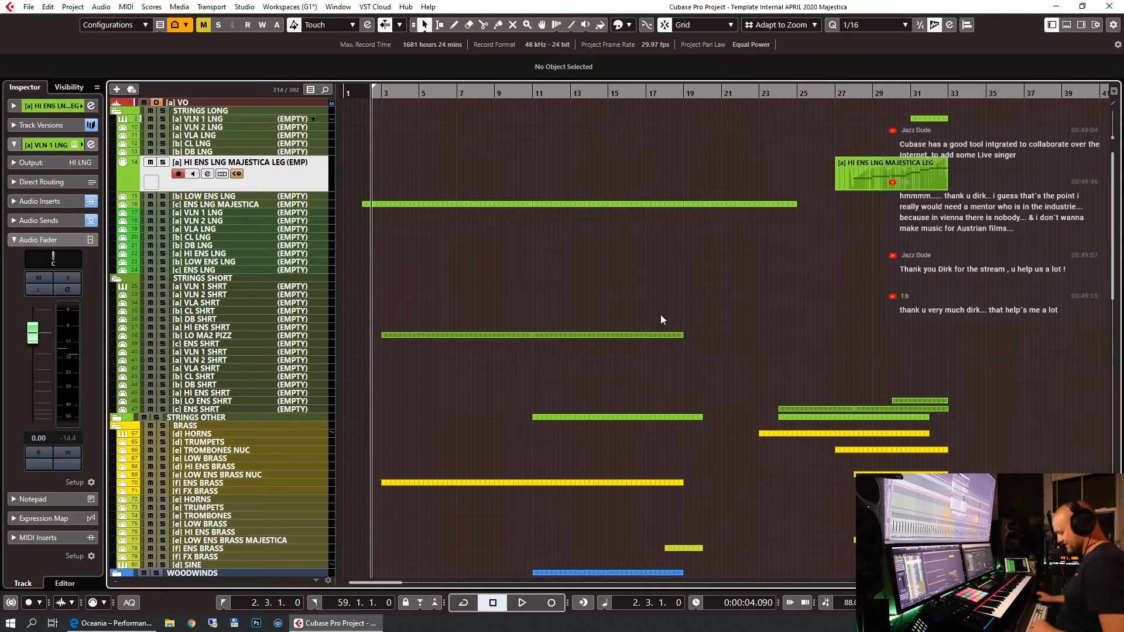
key("g")
key("g")
key("g")
key("g")
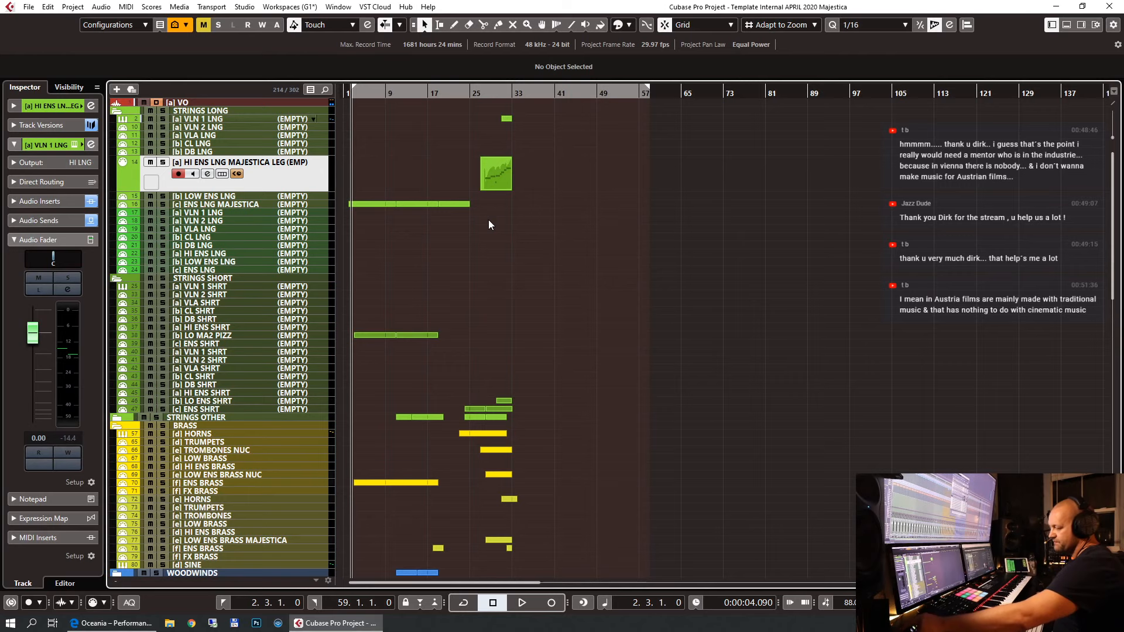
key("ctrl+alt+d")
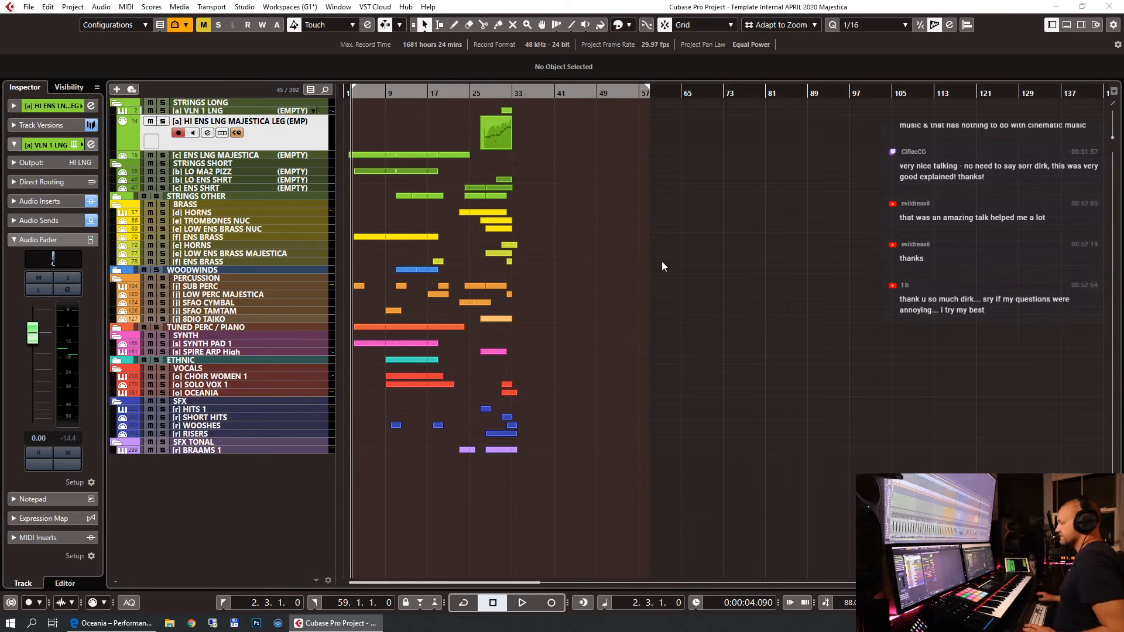
Play the cue from its start past bar 33, expanding the ETHNIC folder and selecting [k] ETHNIC PLUCK 1 during playback.
key("space")
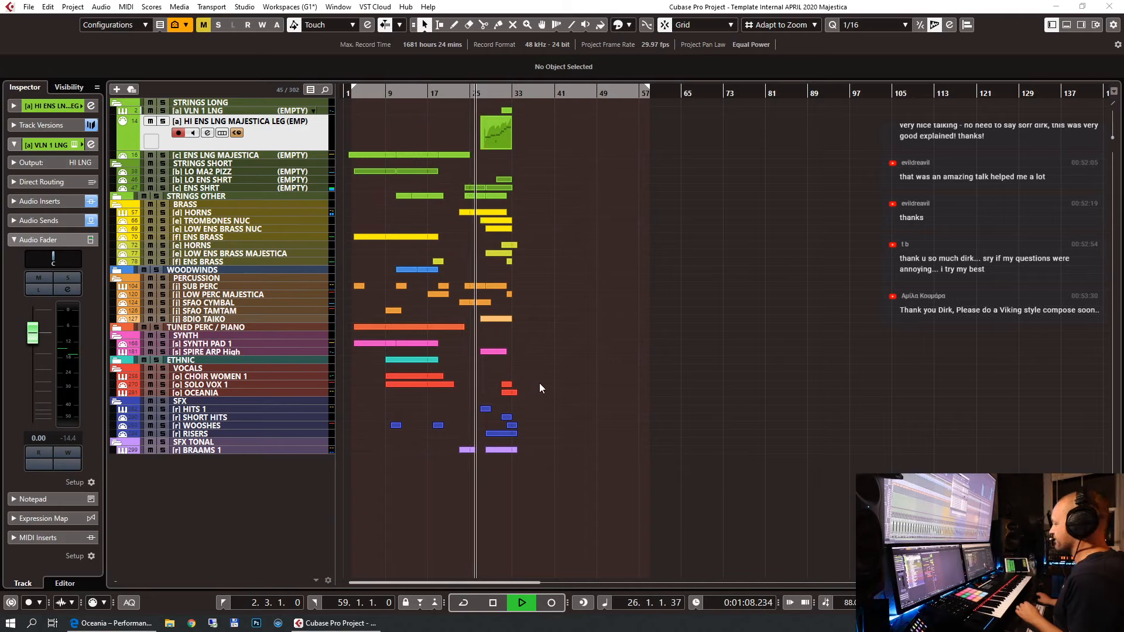
left_click(117, 361)
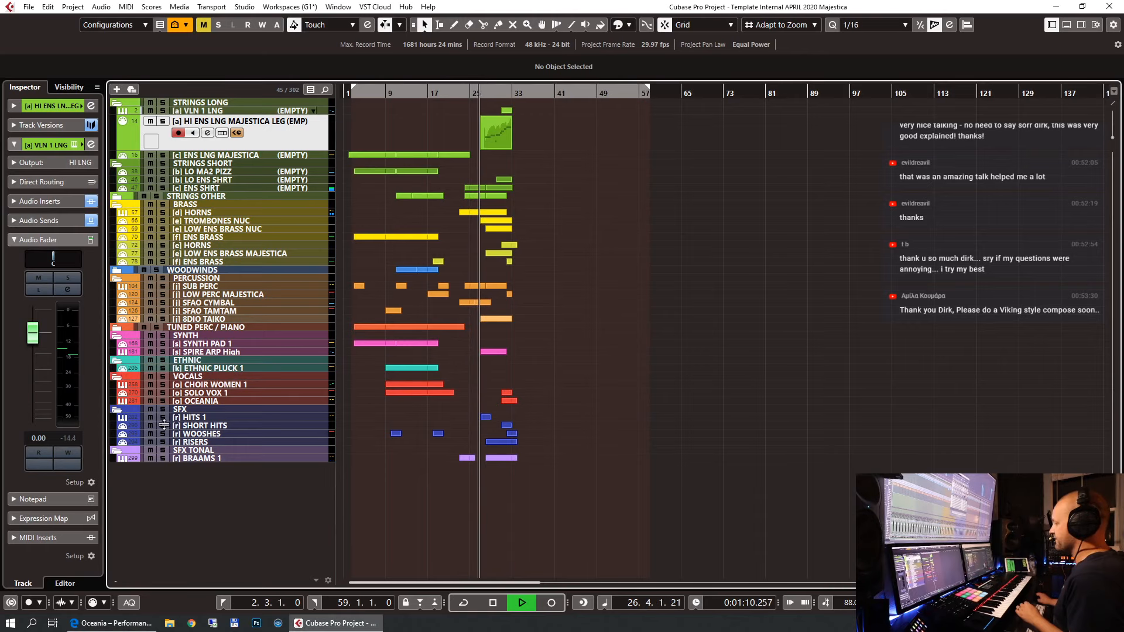
left_click(219, 367)
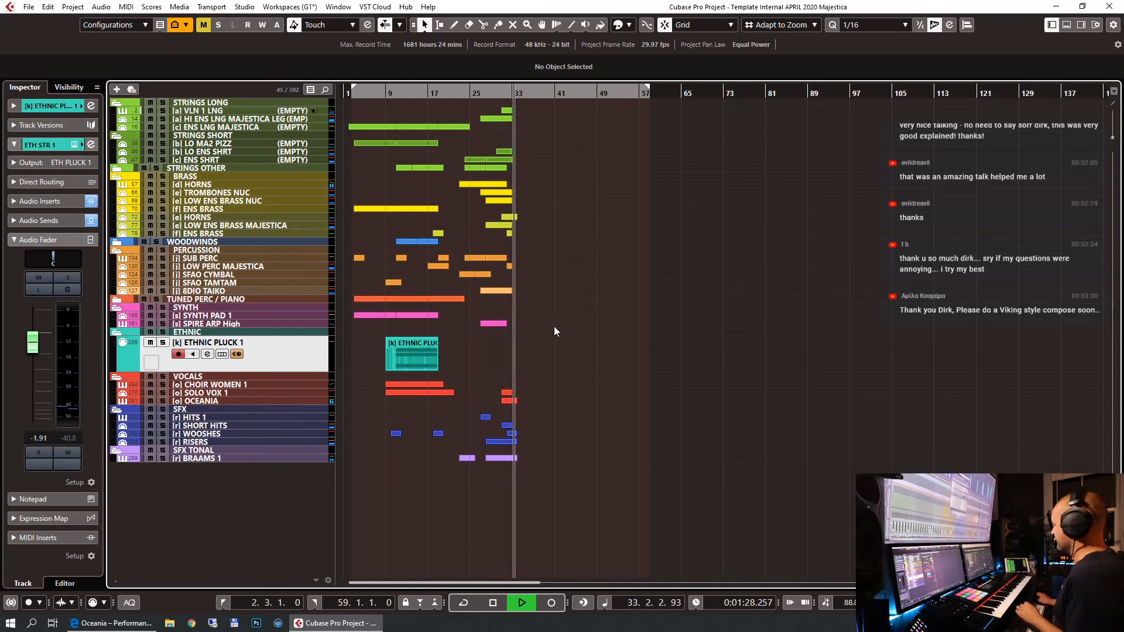
key("space")
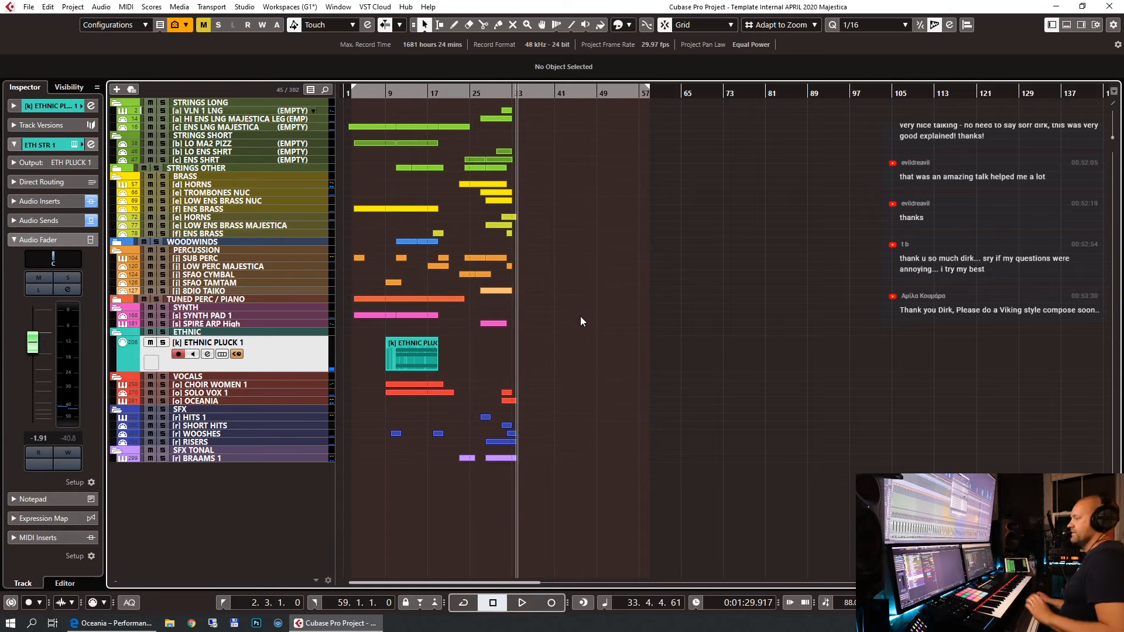